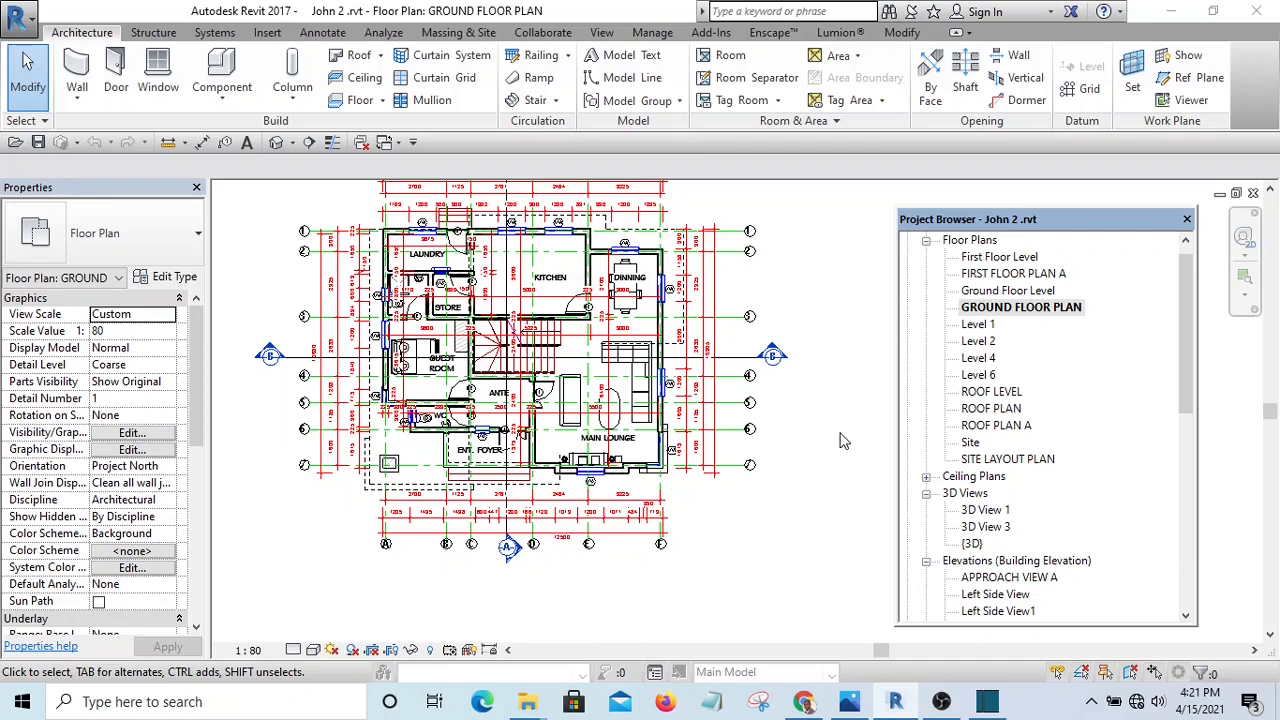
- Draw a horizontal building section across the full width of the ground floor plan, along grid line 4
{"action": "mouse_move", "coordinate": [841, 440]}
{"action": "middle_mouse_down"}
{"action": "mouse_move", "coordinate": [815, 470]}
{"action": "mouse_move", "coordinate": [778, 458]}
{"action": "middle_mouse_up"}
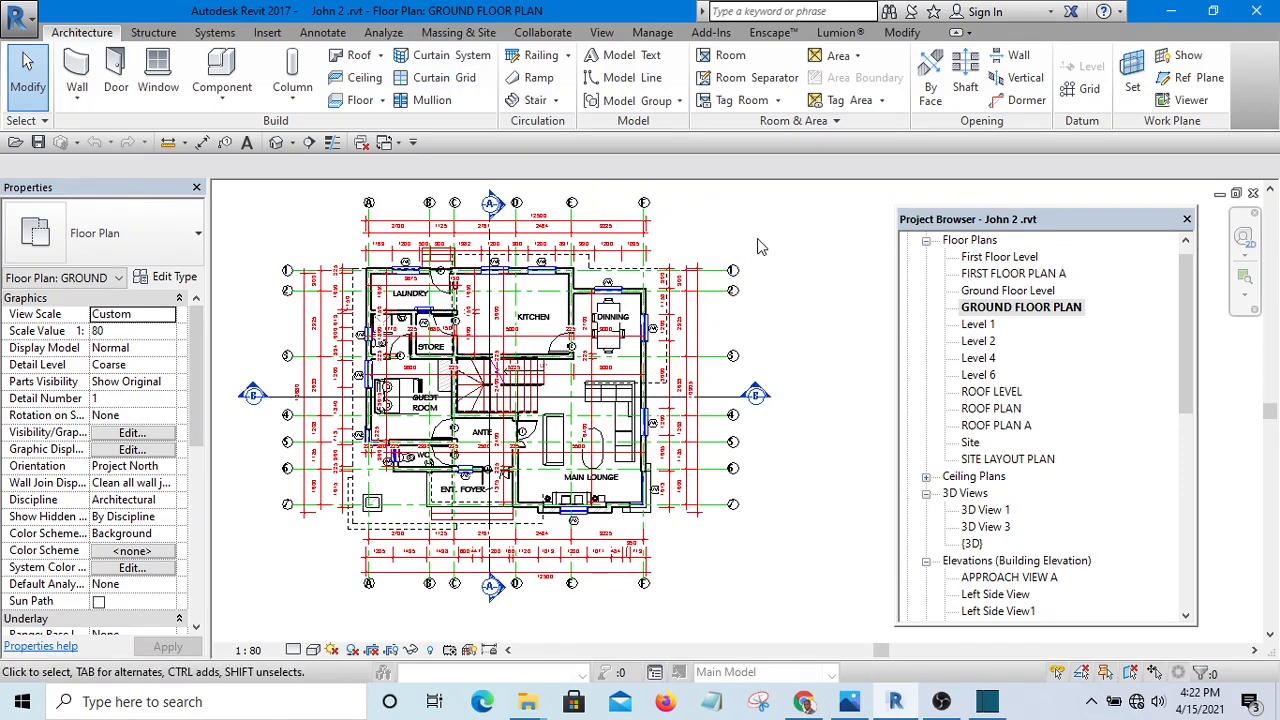
{"action": "middle_click_drag", "start_coordinate": [760, 246], "coordinate": [768, 274]}
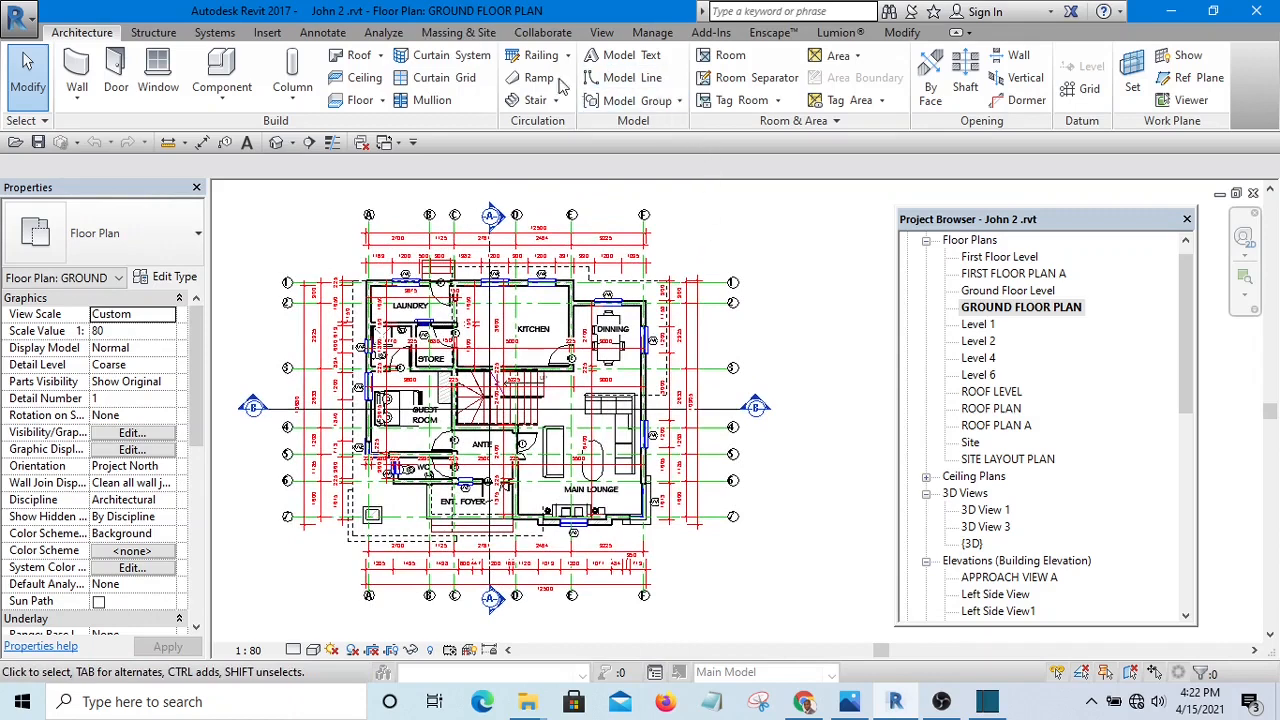
{"action": "left_click", "coordinate": [310, 145]}
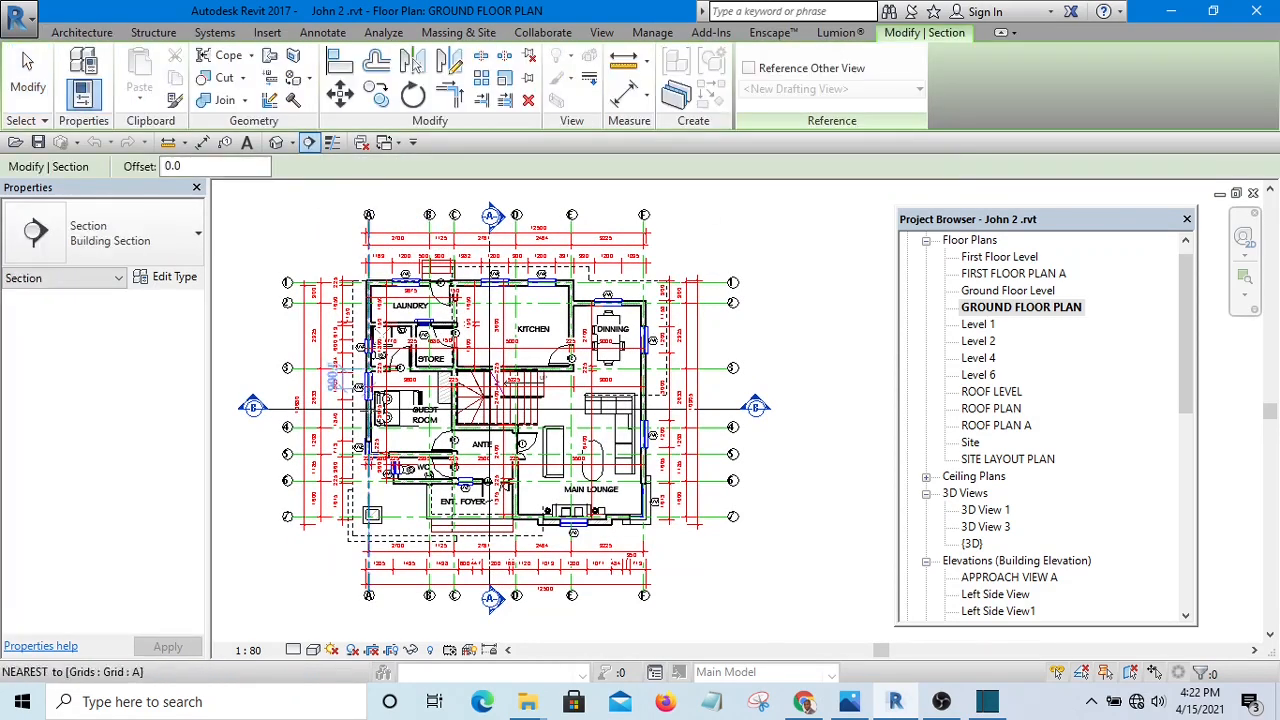
{"action": "scroll", "coordinate": [302, 430], "scroll_direction": "up", "scroll_amount": 4}
{"action": "left_click", "coordinate": [238, 424]}
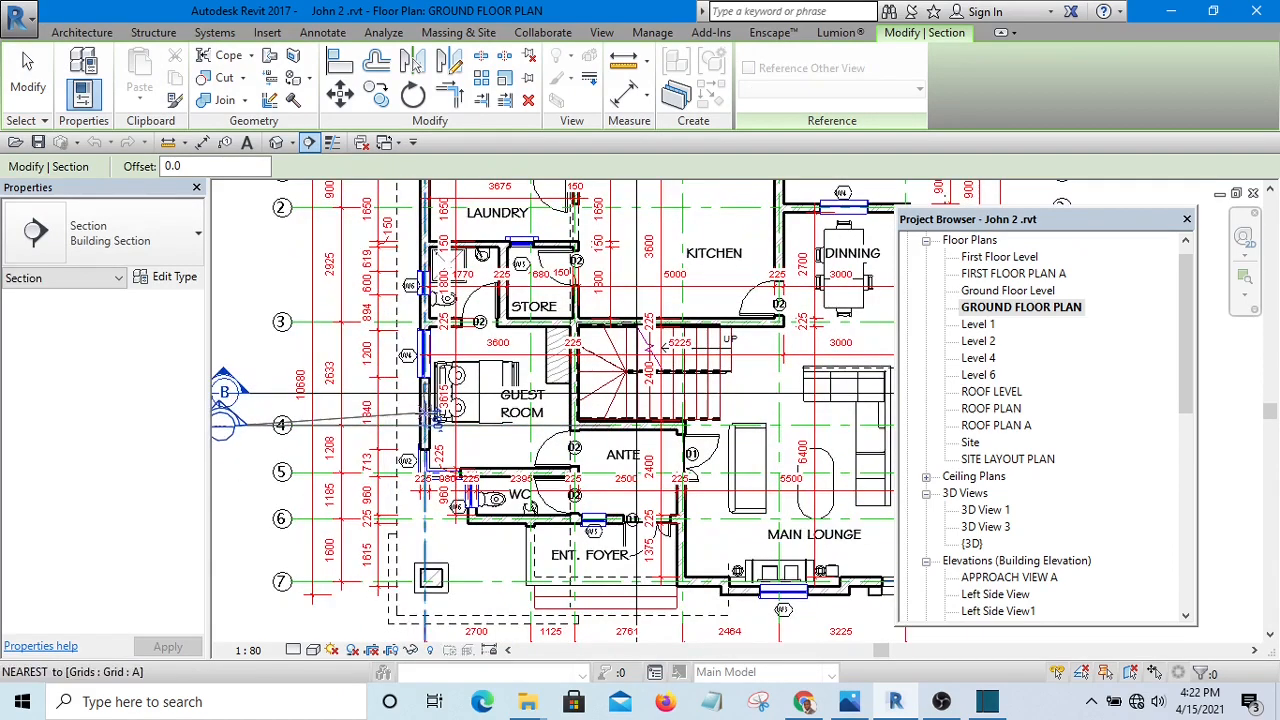
{"action": "scroll", "coordinate": [428, 415], "scroll_direction": "down", "scroll_amount": 2}
{"action": "scroll", "coordinate": [785, 428], "scroll_direction": "down", "scroll_amount": 3}
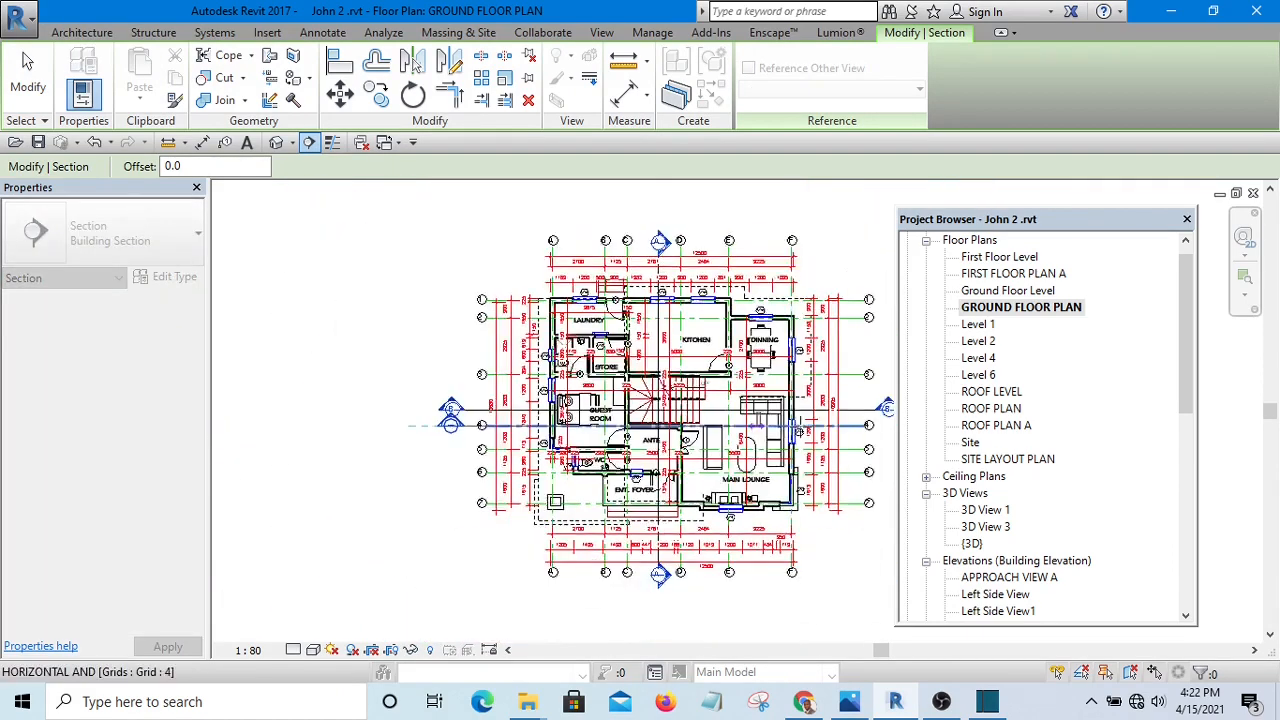
{"action": "scroll", "coordinate": [866, 428], "scroll_direction": "up", "scroll_amount": 2}
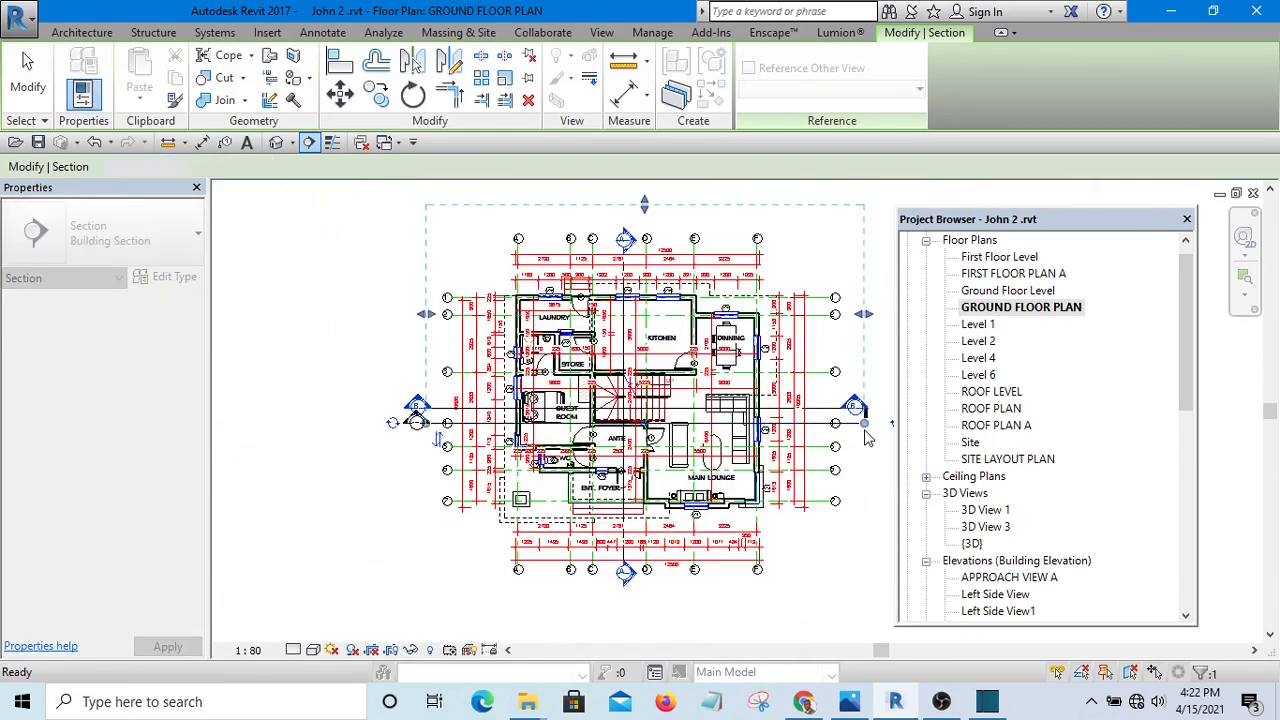
{"action": "left_click", "coordinate": [865, 422]}
- Move the new section line off grid line 4, toward section B, so it cuts through the lower staircase flight
{"action": "scroll", "coordinate": [694, 428], "scroll_direction": "up", "scroll_amount": 4}
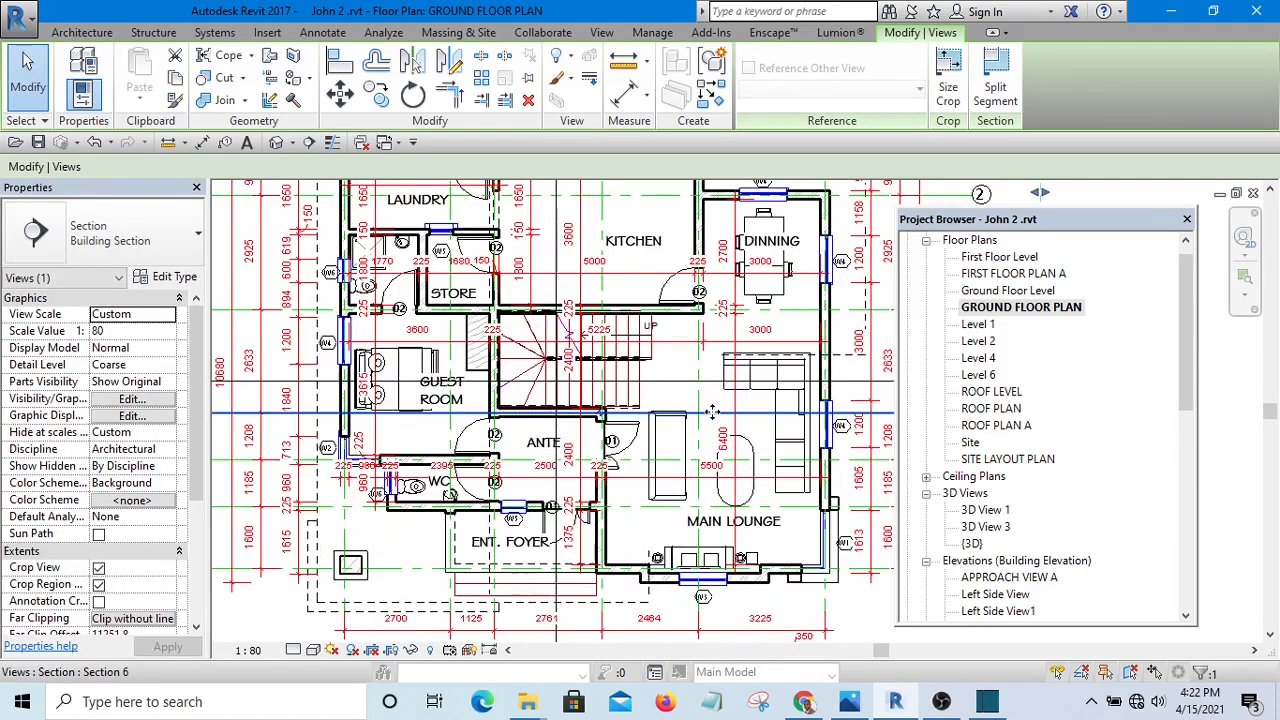
{"action": "left_click_drag", "start_coordinate": [705, 388], "coordinate": [703, 388]}
{"action": "scroll", "coordinate": [564, 371], "scroll_direction": "down", "scroll_amount": 6}
{"action": "left_click", "coordinate": [763, 278]}
{"action": "scroll", "coordinate": [668, 376], "scroll_direction": "up", "scroll_amount": 2}
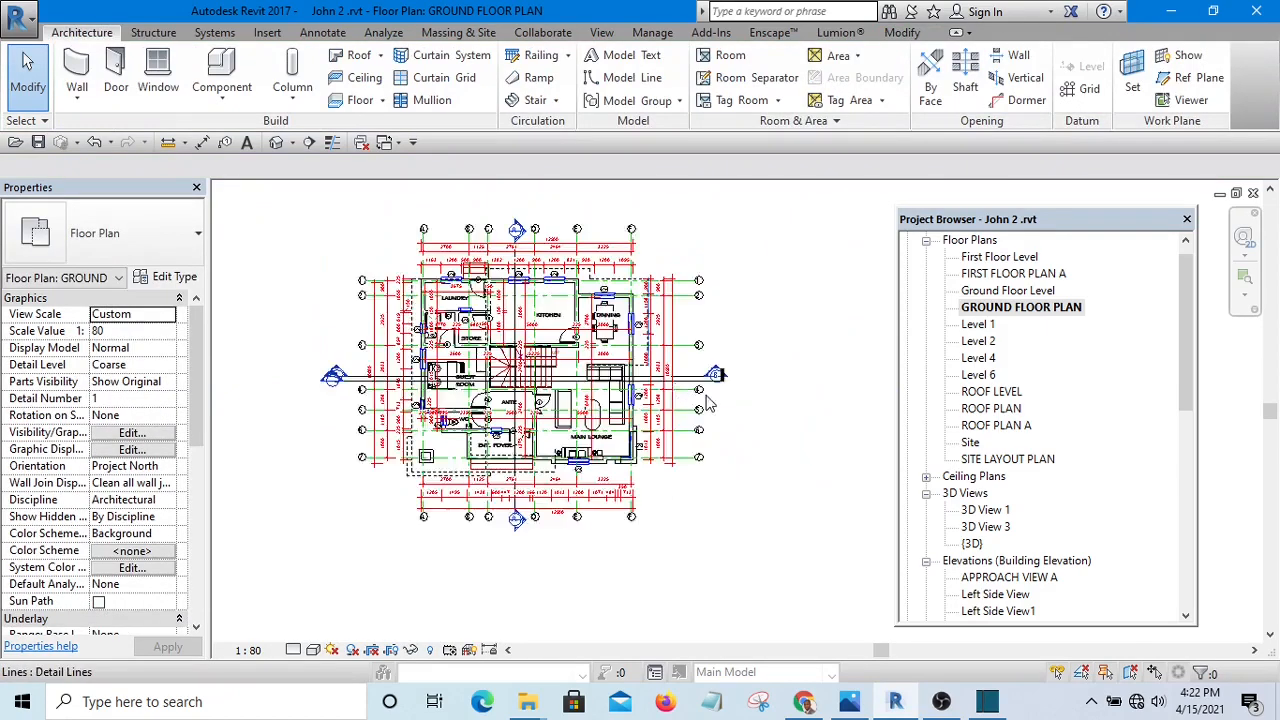
- Hide the existing section B marker in the ground floor plan
{"action": "scroll", "coordinate": [705, 400], "scroll_direction": "up", "scroll_amount": 8}
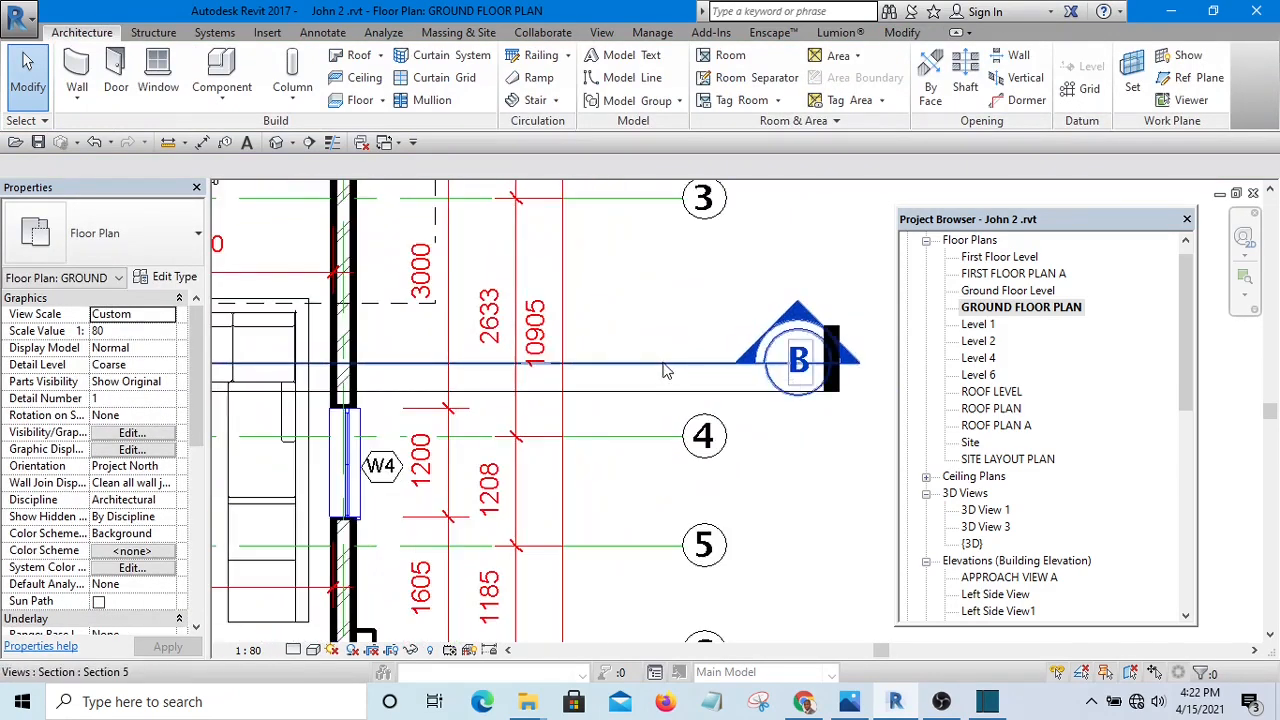
{"action": "left_click", "coordinate": [667, 369]}
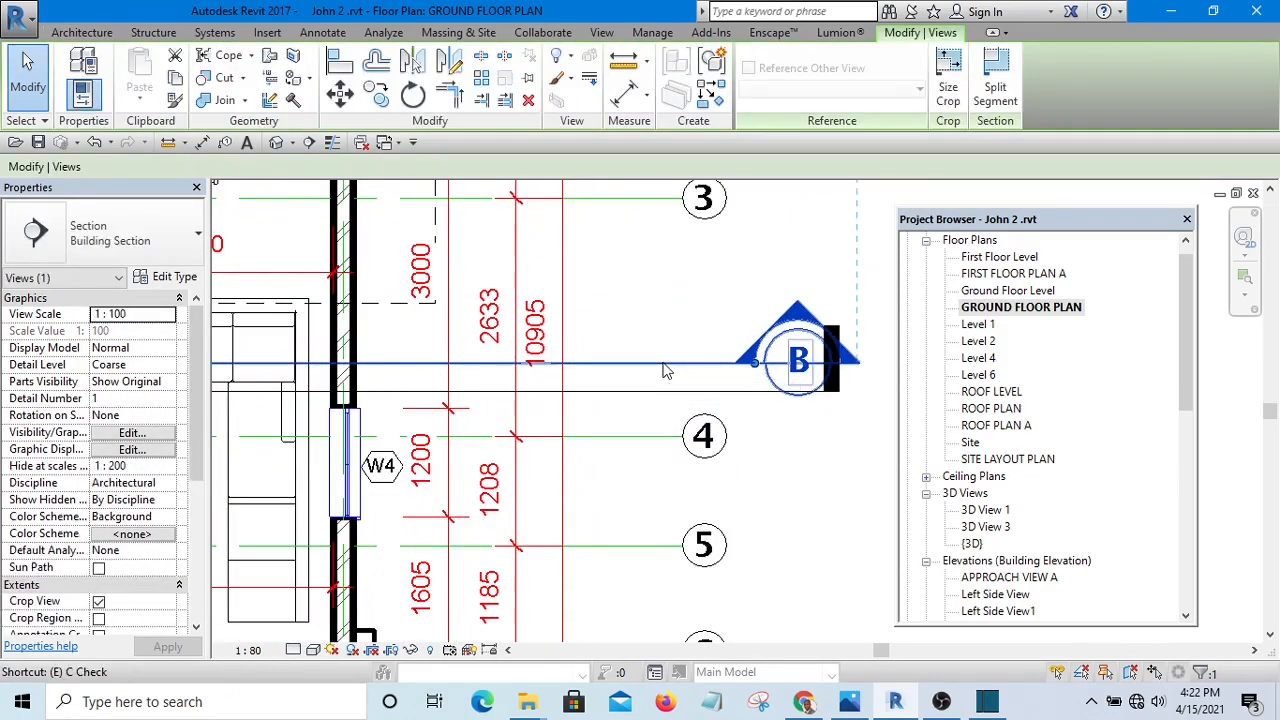
{"action": "key", "text": "Escape"}
{"action": "scroll", "coordinate": [790, 427], "scroll_direction": "down", "scroll_amount": 4}
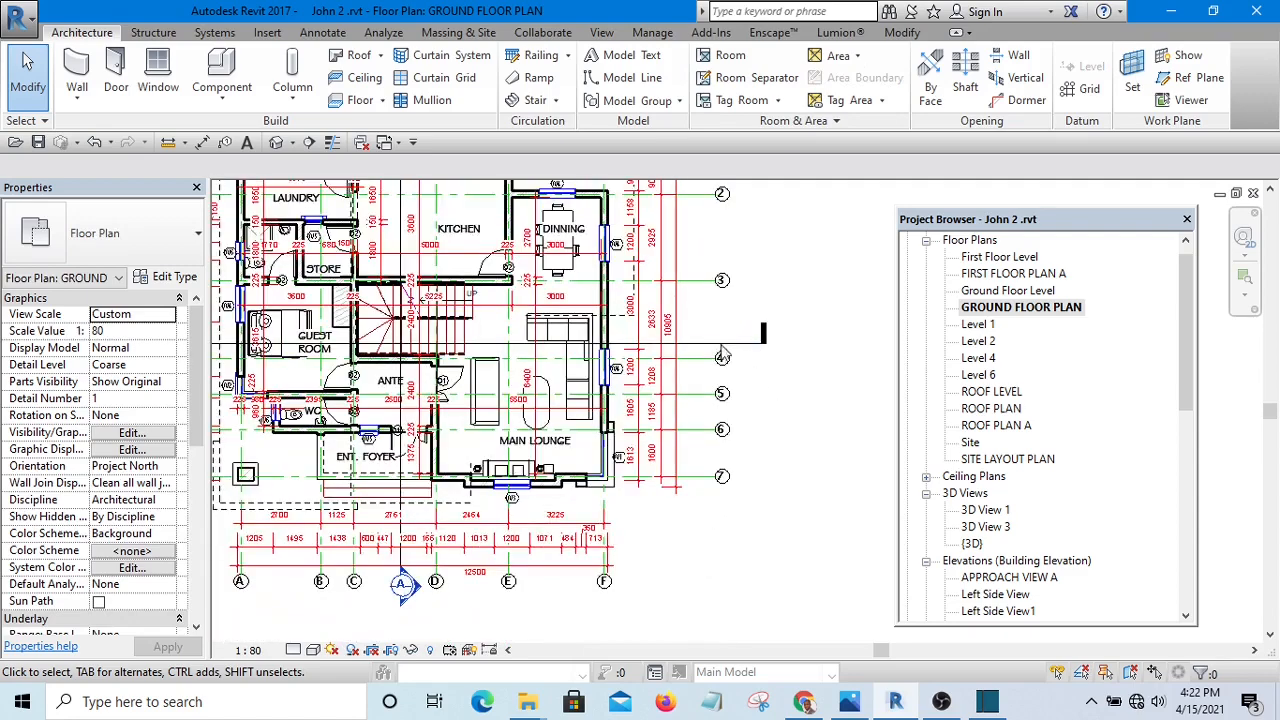
{"action": "scroll", "coordinate": [775, 384], "scroll_direction": "down", "scroll_amount": 5}
{"action": "scroll", "coordinate": [765, 376], "scroll_direction": "up", "scroll_amount": 2}
{"action": "scroll", "coordinate": [448, 363], "scroll_direction": "up", "scroll_amount": 2}
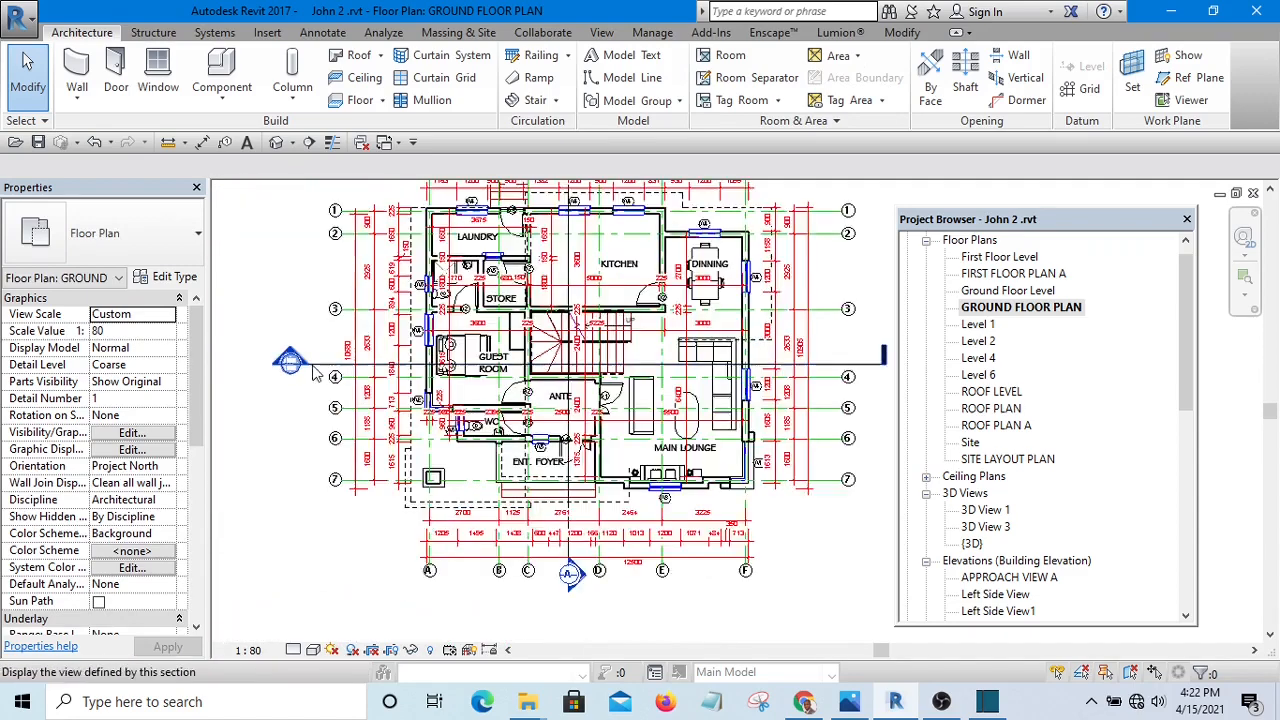
- Try to shift the new section line slightly farther from grid line 4
{"action": "scroll", "coordinate": [313, 373], "scroll_direction": "up", "scroll_amount": 2}
{"action": "left_click", "coordinate": [318, 362]}
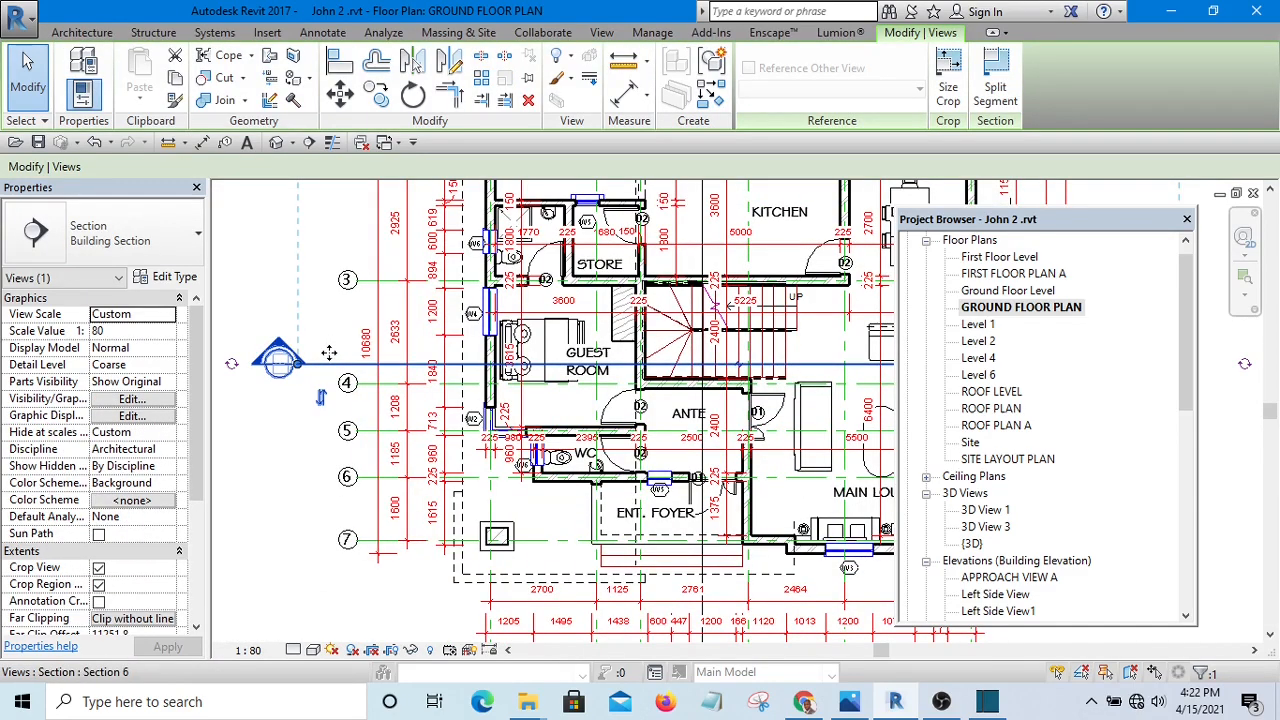
{"action": "left_click_drag", "start_coordinate": [329, 352], "coordinate": [323, 343]}
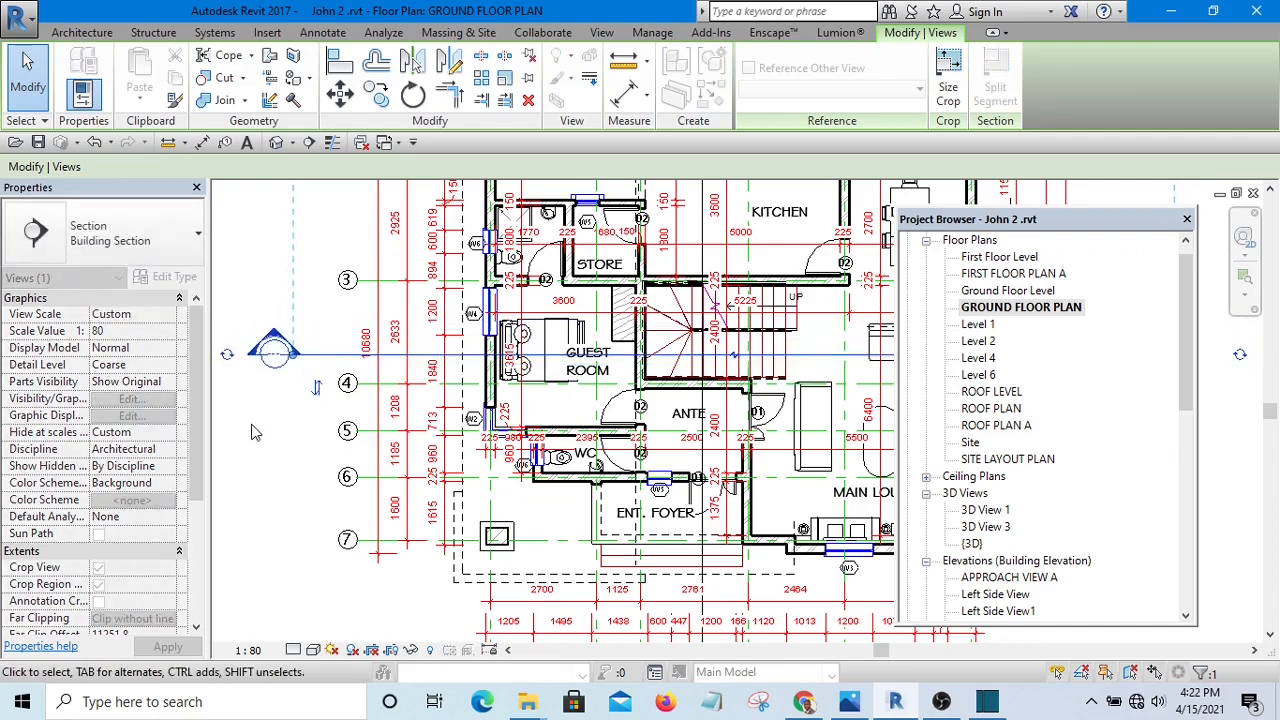
{"action": "scroll", "coordinate": [255, 432], "scroll_direction": "down", "scroll_amount": 3}
{"action": "scroll", "coordinate": [670, 420], "scroll_direction": "up", "scroll_amount": 3}
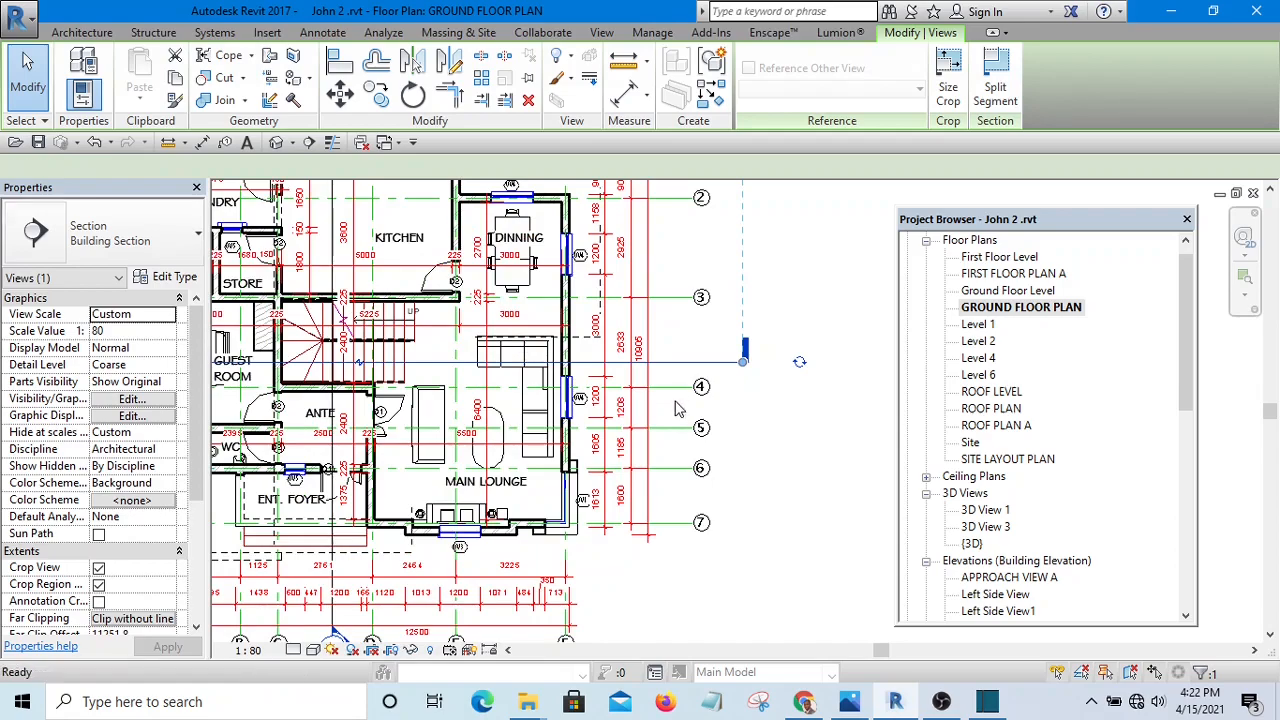
{"action": "left_click", "coordinate": [675, 408]}
{"action": "scroll", "coordinate": [700, 415], "scroll_direction": "down", "scroll_amount": 3}
{"action": "scroll", "coordinate": [785, 428], "scroll_direction": "up", "scroll_amount": 4}
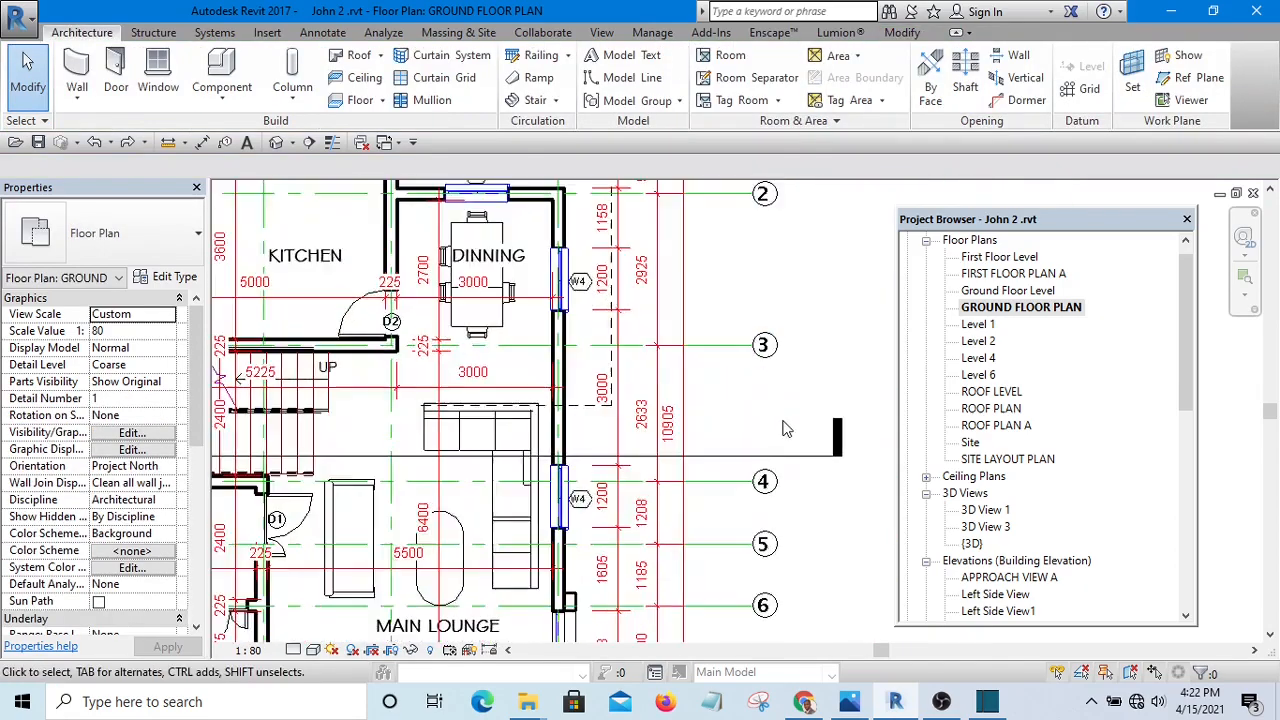
{"action": "scroll", "coordinate": [785, 428], "scroll_direction": "down", "scroll_amount": 4}
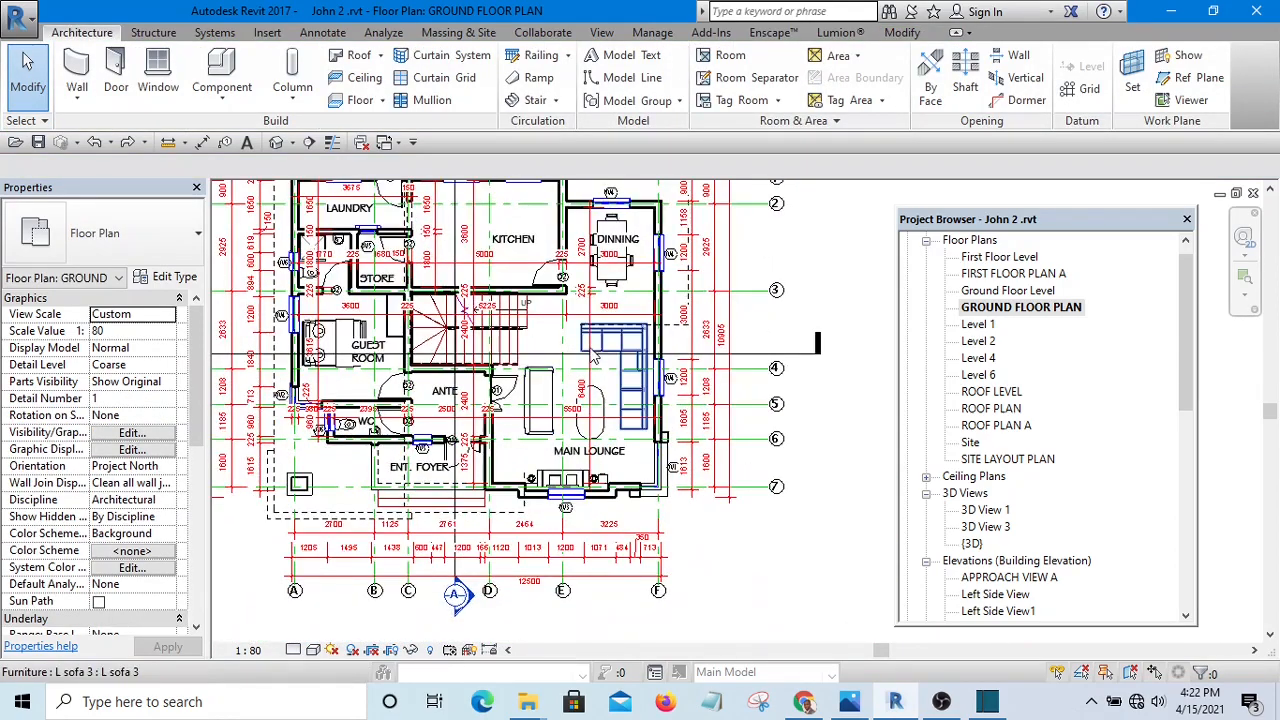
- Go to the view of the newly drawn section
{"action": "left_click", "coordinate": [787, 355]}
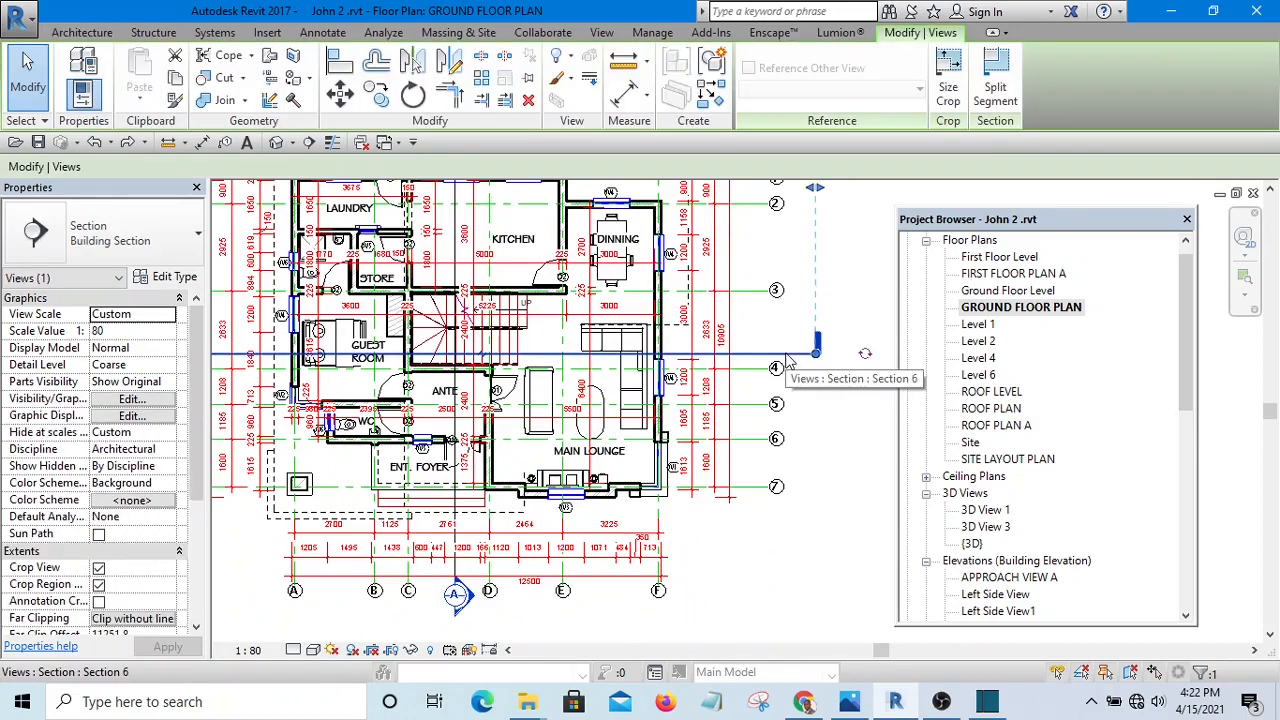
{"action": "right_click", "coordinate": [787, 362]}
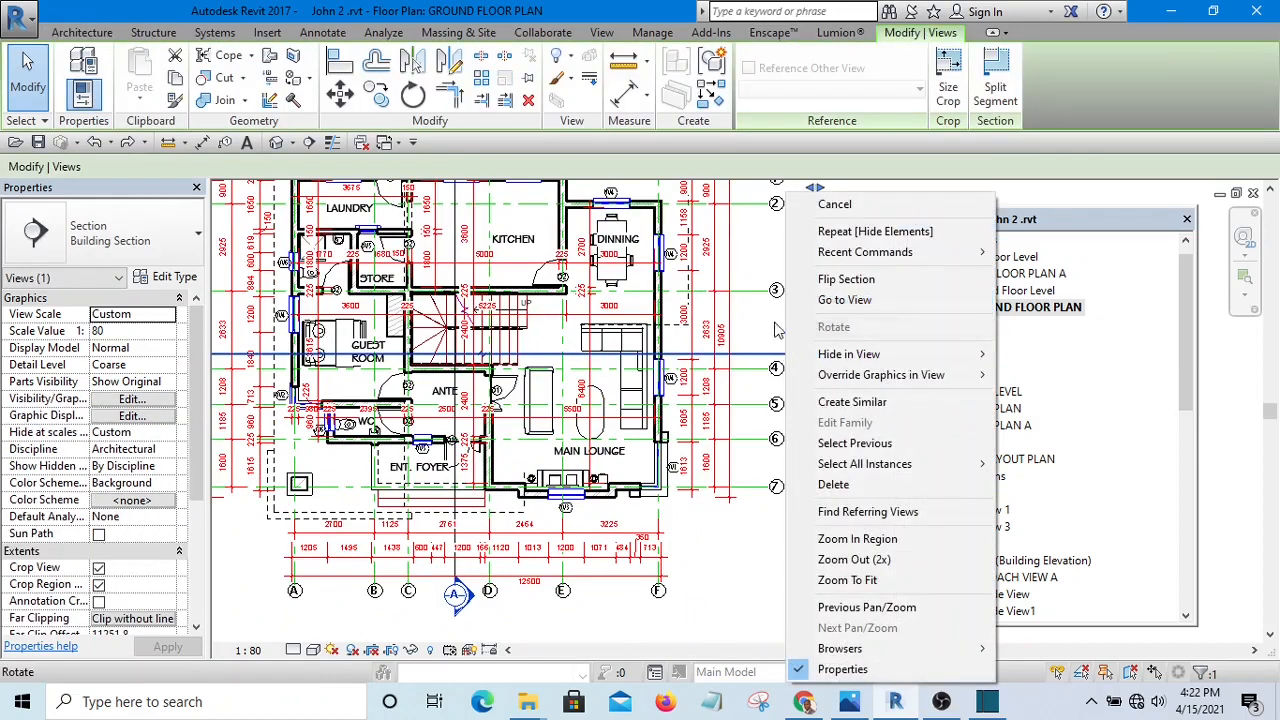
{"action": "key", "text": "Escape"}
{"action": "key", "text": "Escape"}
{"action": "left_click", "coordinate": [805, 353]}
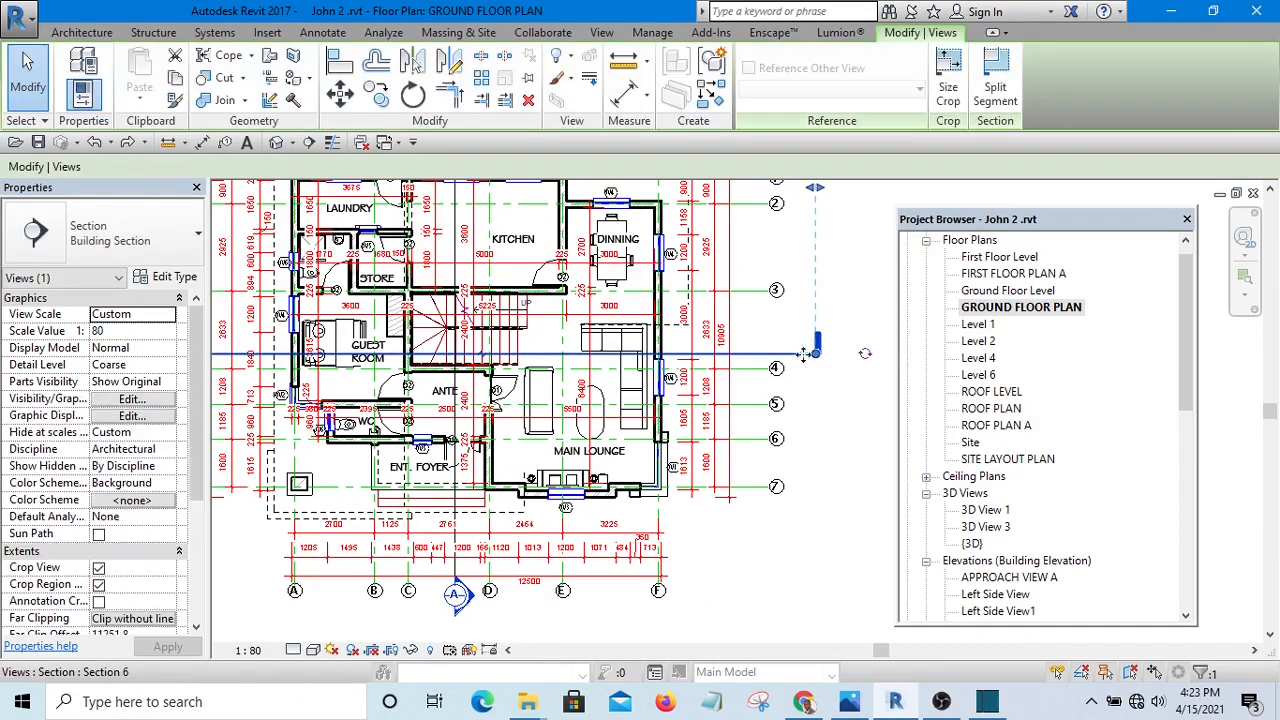
{"action": "right_click", "coordinate": [794, 358]}
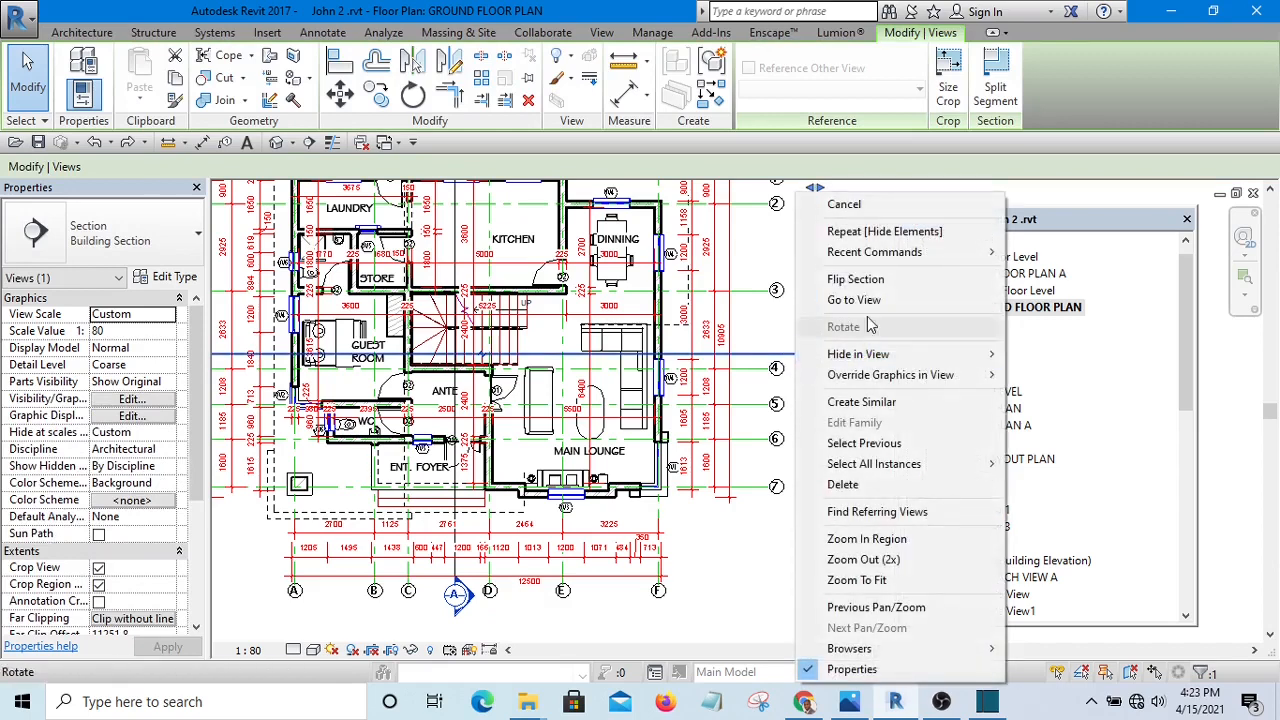
{"action": "left_click", "coordinate": [865, 301]}
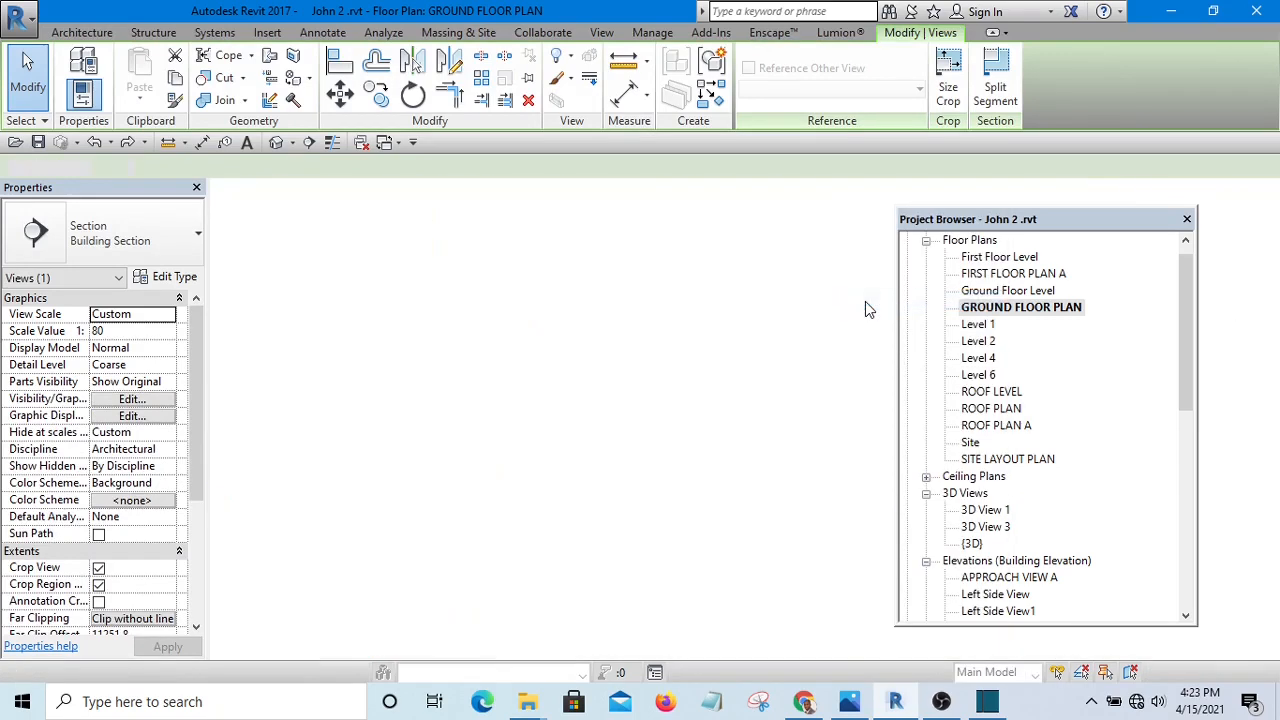
- Hide the vertical section A marker in the new section view
{"action": "middle_click_drag", "start_coordinate": [615, 300], "coordinate": [559, 281]}
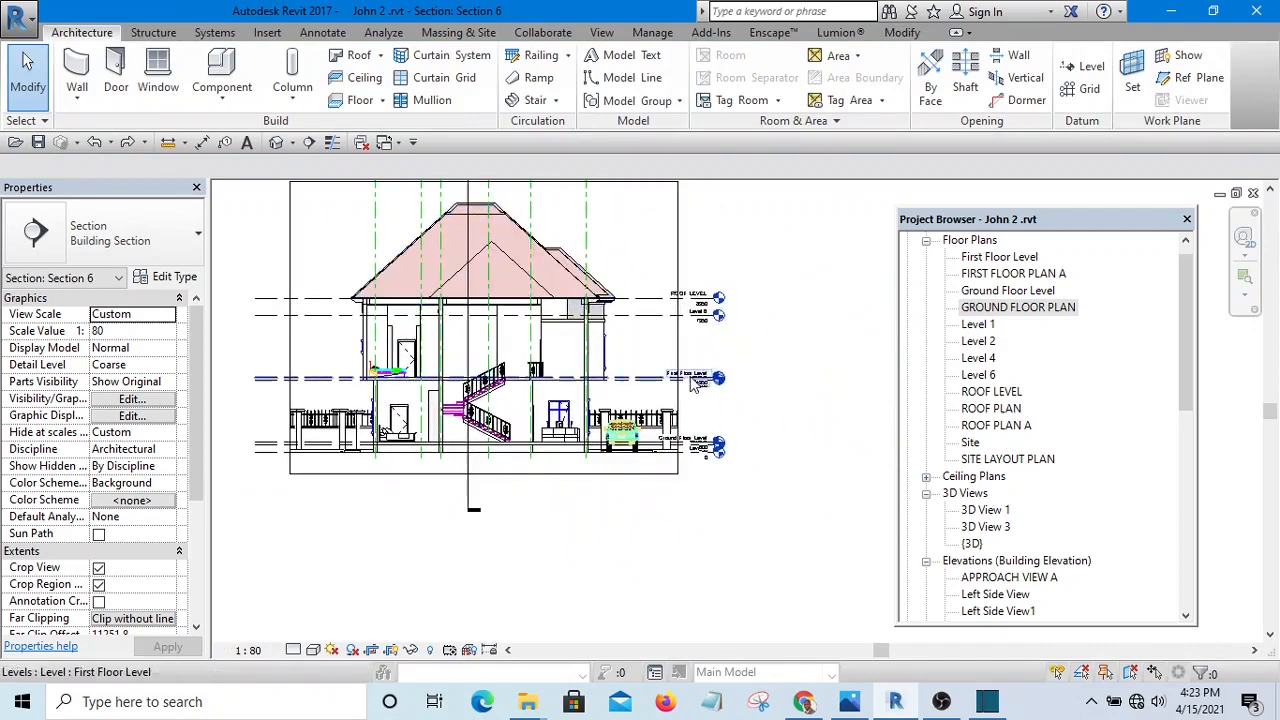
{"action": "middle_click_drag", "start_coordinate": [683, 368], "coordinate": [706, 448]}
{"action": "scroll", "coordinate": [640, 265], "scroll_direction": "up", "scroll_amount": 2}
{"action": "middle_click_drag", "start_coordinate": [650, 270], "coordinate": [686, 263]}
{"action": "left_click", "coordinate": [482, 230]}
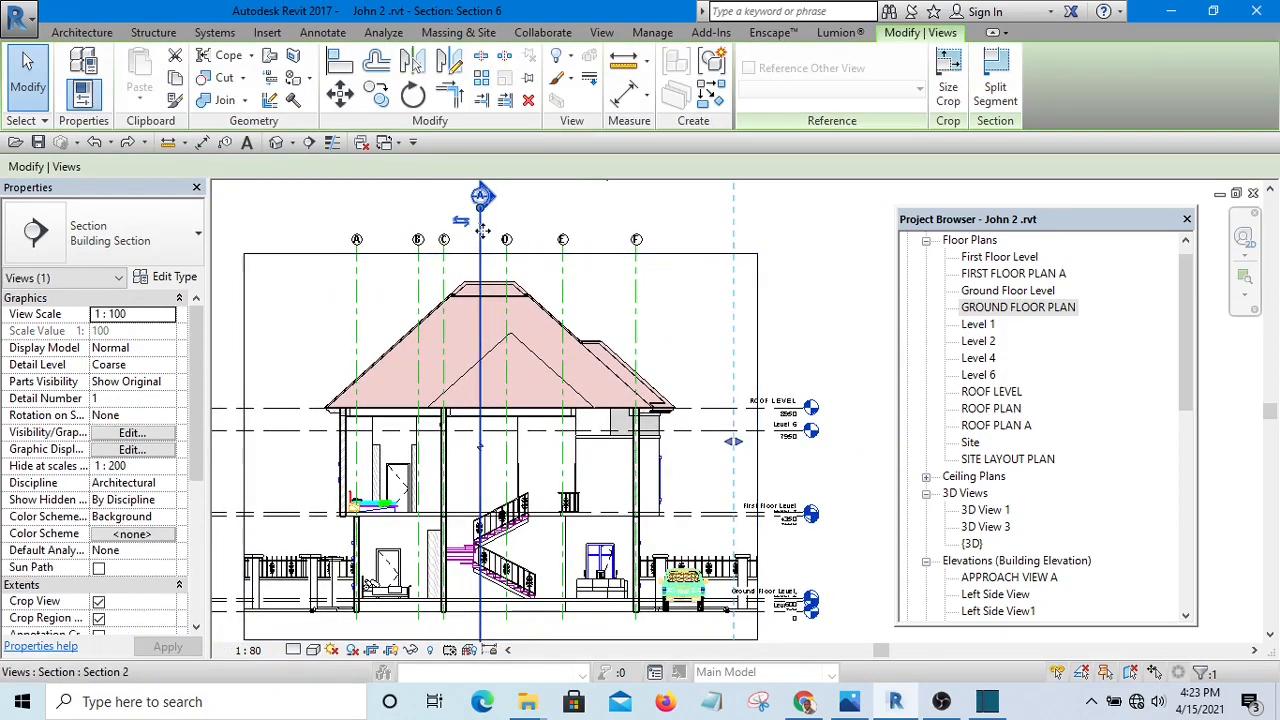
{"action": "key", "text": "Escape"}
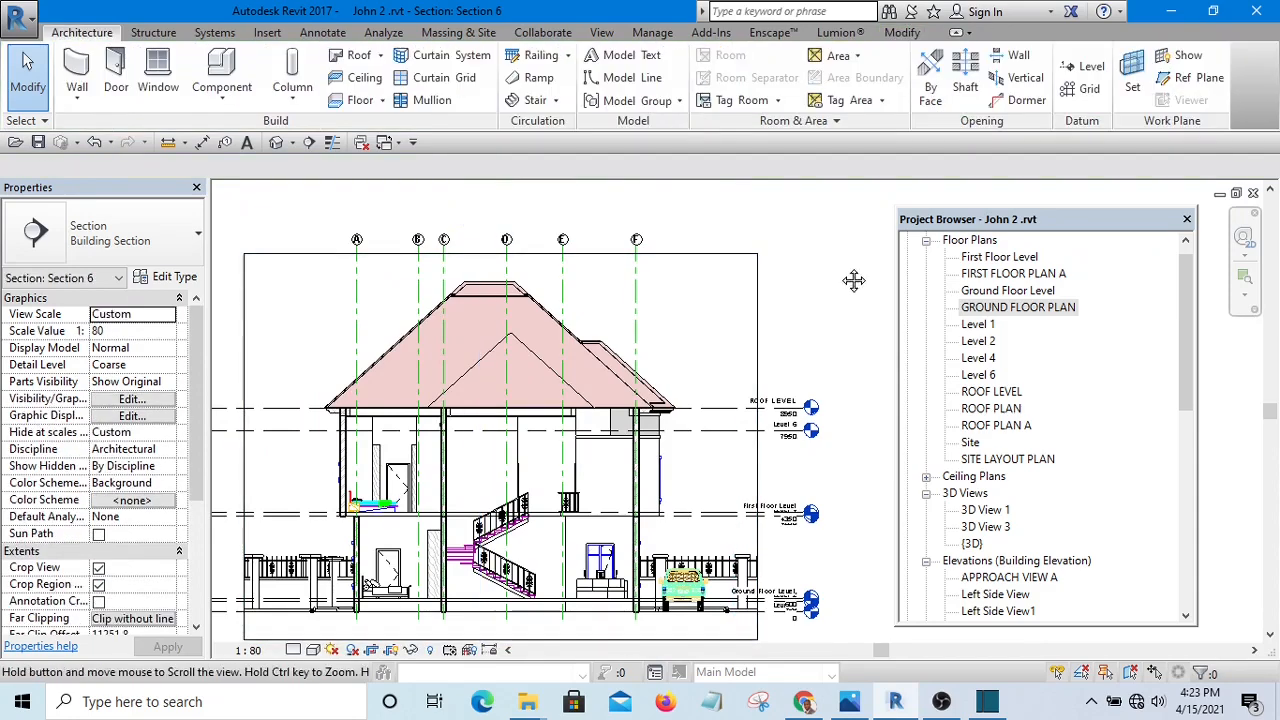
- Examine the walls, stairs, floor slabs and roof outline in the new section view
{"action": "middle_click_drag", "start_coordinate": [853, 280], "coordinate": [845, 214]}
{"action": "scroll", "coordinate": [630, 452], "scroll_direction": "up", "scroll_amount": 5}
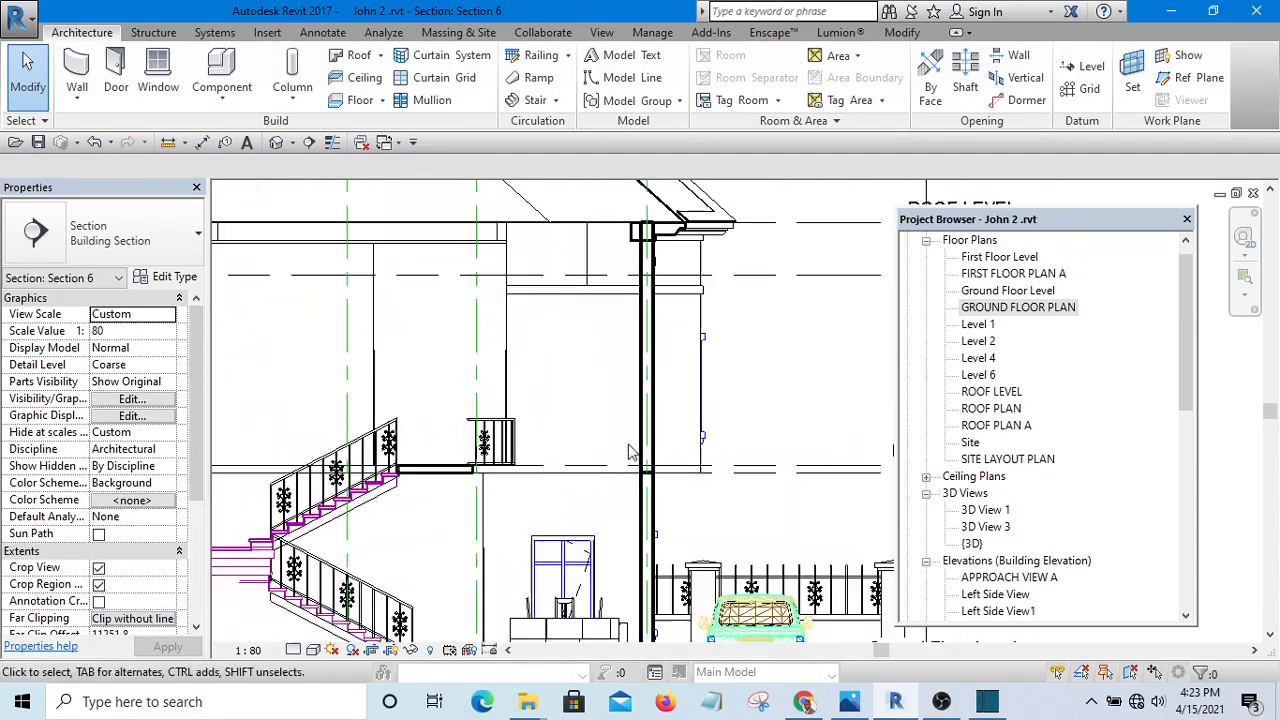
{"action": "scroll", "coordinate": [630, 452], "scroll_direction": "down", "scroll_amount": 5}
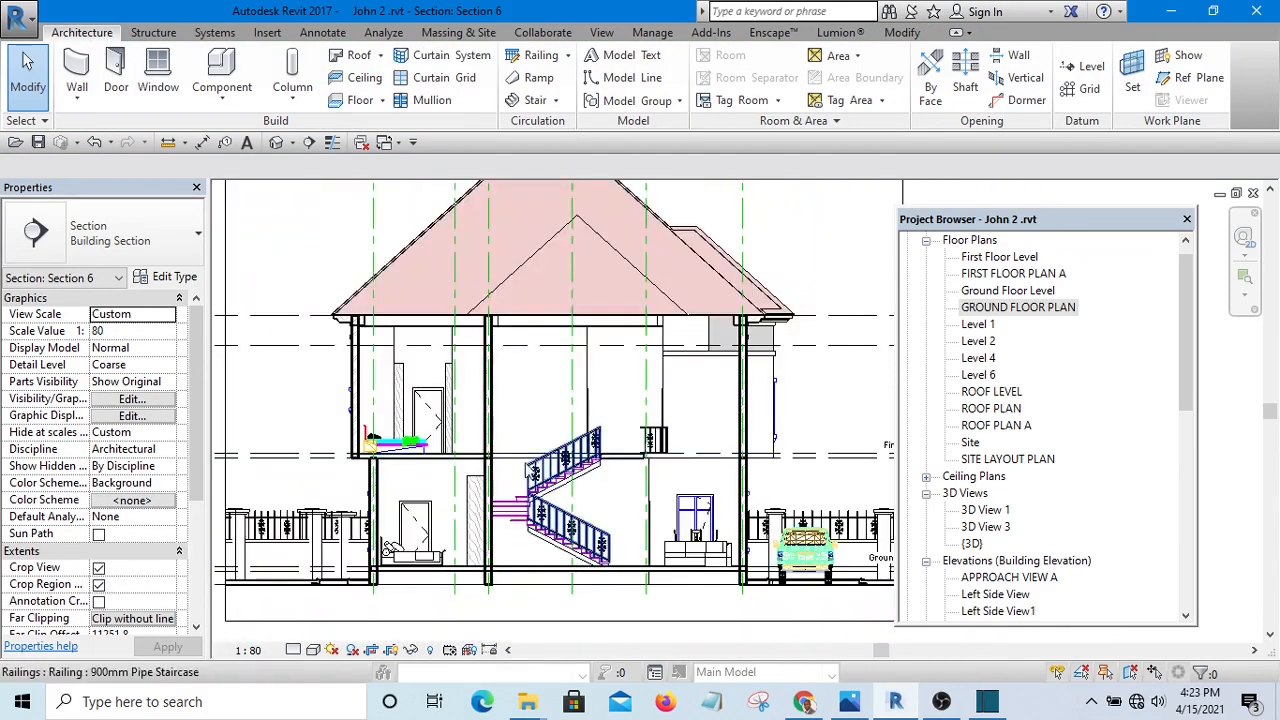
{"action": "middle_click_drag", "start_coordinate": [484, 230], "coordinate": [484, 415]}
{"action": "scroll", "coordinate": [484, 261], "scroll_direction": "up", "scroll_amount": 4}
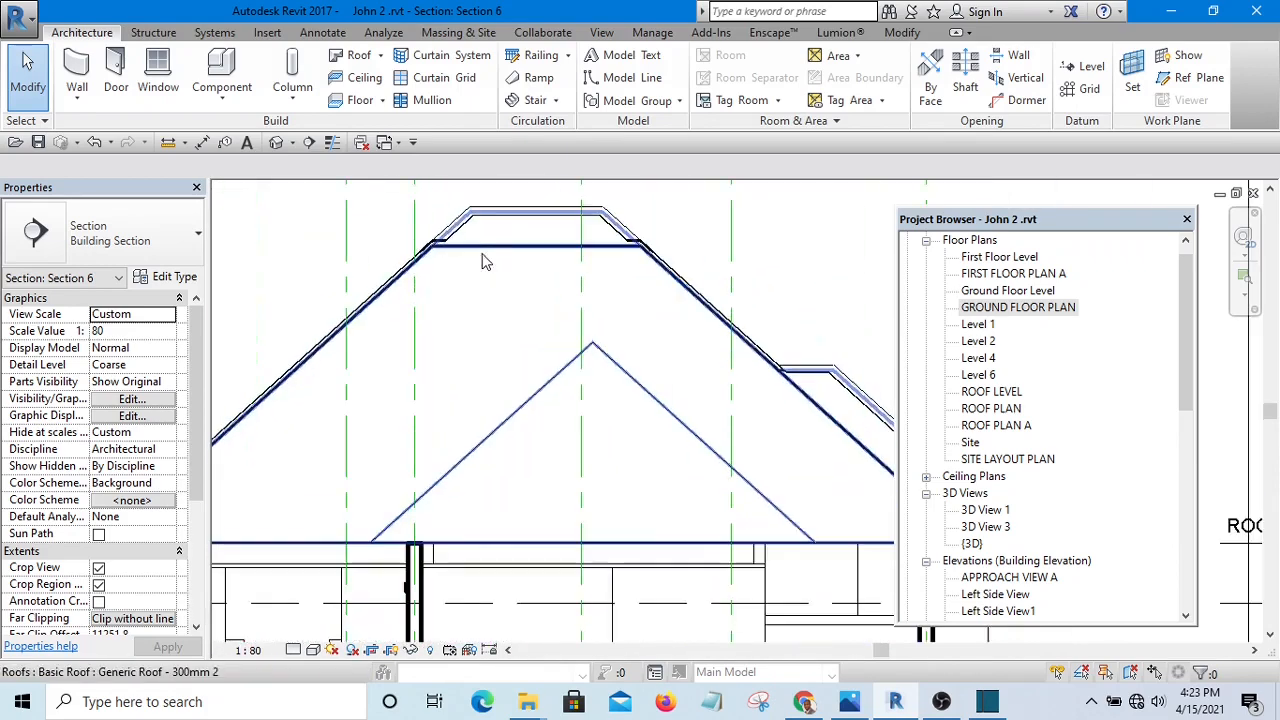
{"action": "scroll", "coordinate": [580, 266], "scroll_direction": "down", "scroll_amount": 2}
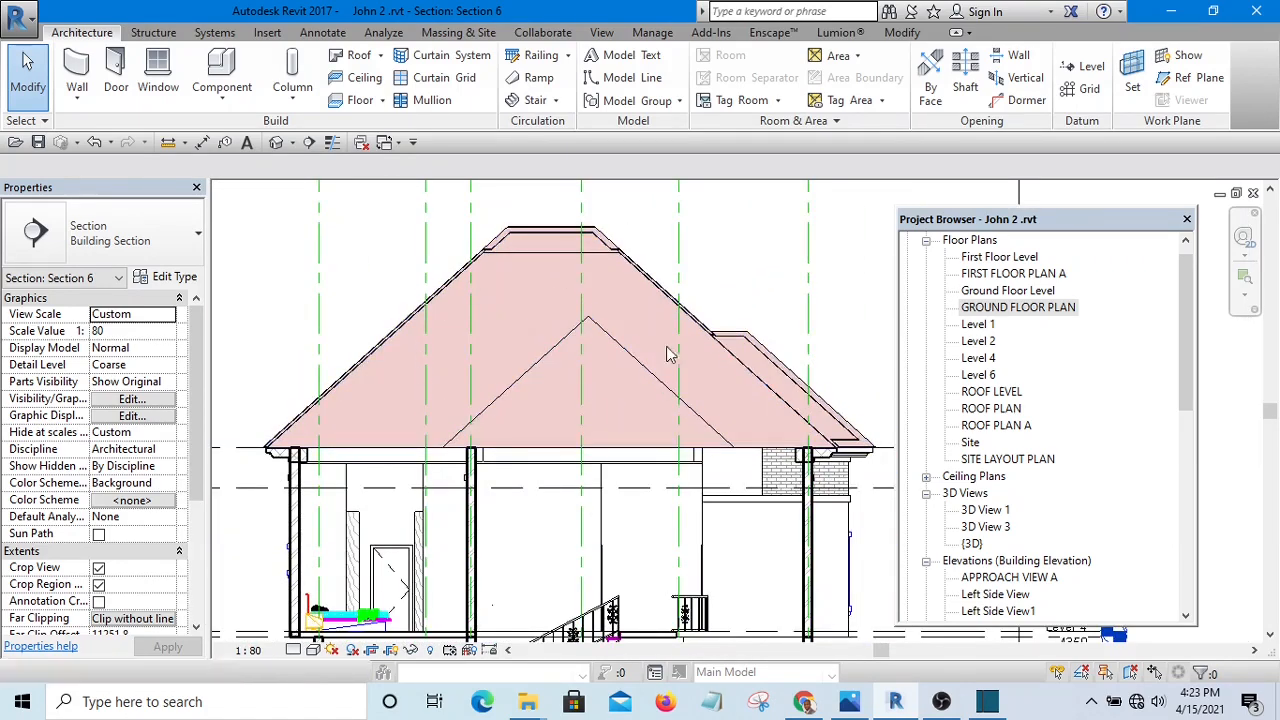
{"action": "scroll", "coordinate": [548, 400], "scroll_direction": "up", "scroll_amount": 3}
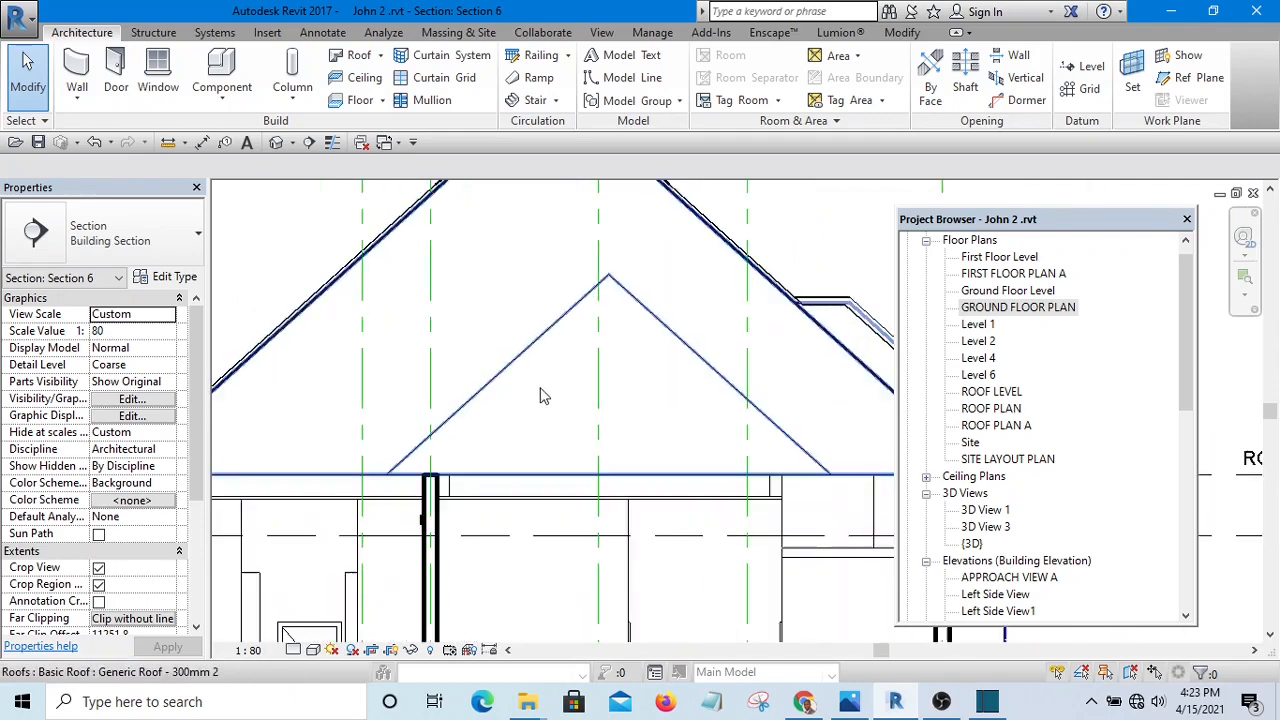
{"action": "scroll", "coordinate": [512, 436], "scroll_direction": "down", "scroll_amount": 1}
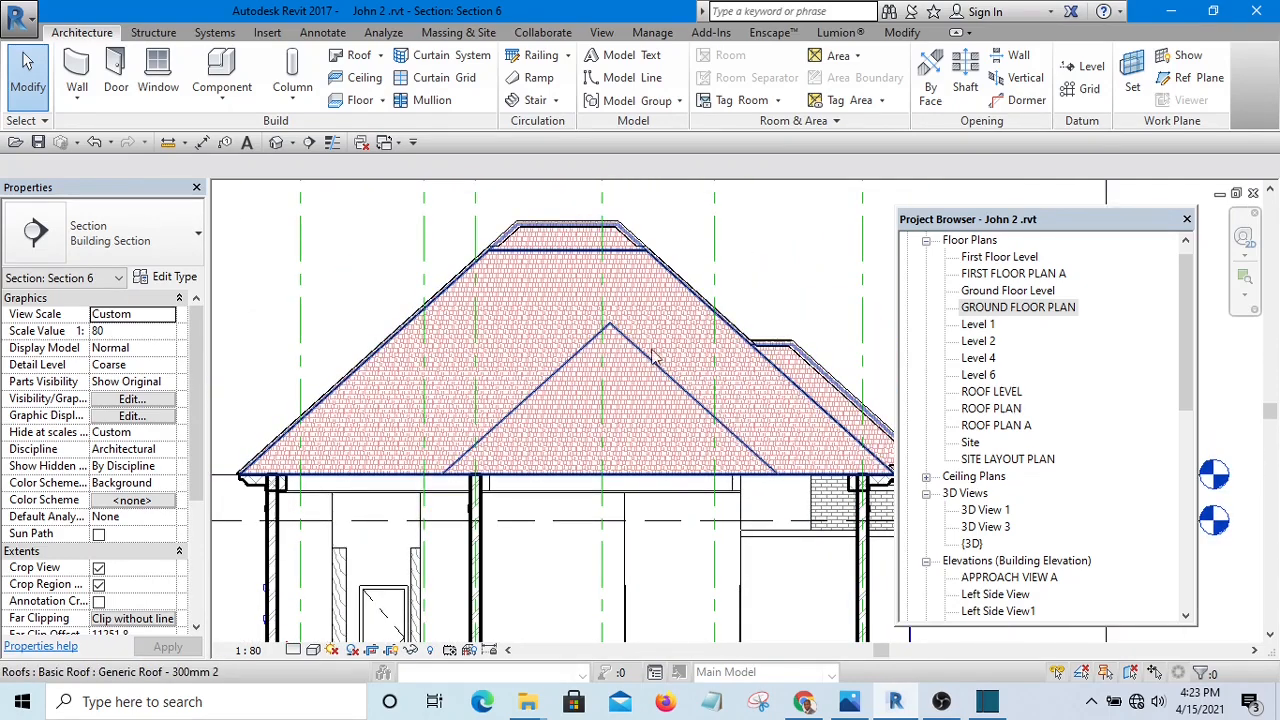
{"action": "middle_click_drag", "start_coordinate": [499, 441], "coordinate": [528, 381]}
{"action": "left_click", "coordinate": [322, 33]}
{"action": "left_click", "coordinate": [453, 79]}
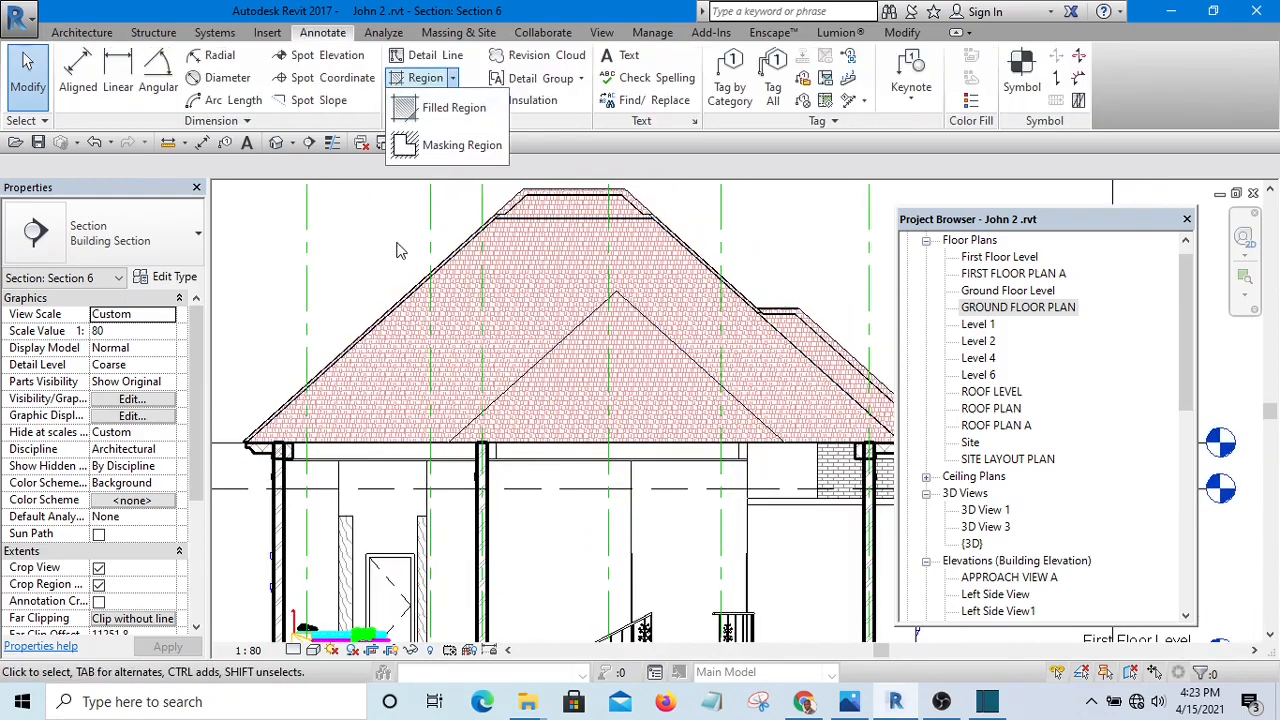
{"action": "left_click", "coordinate": [398, 248]}
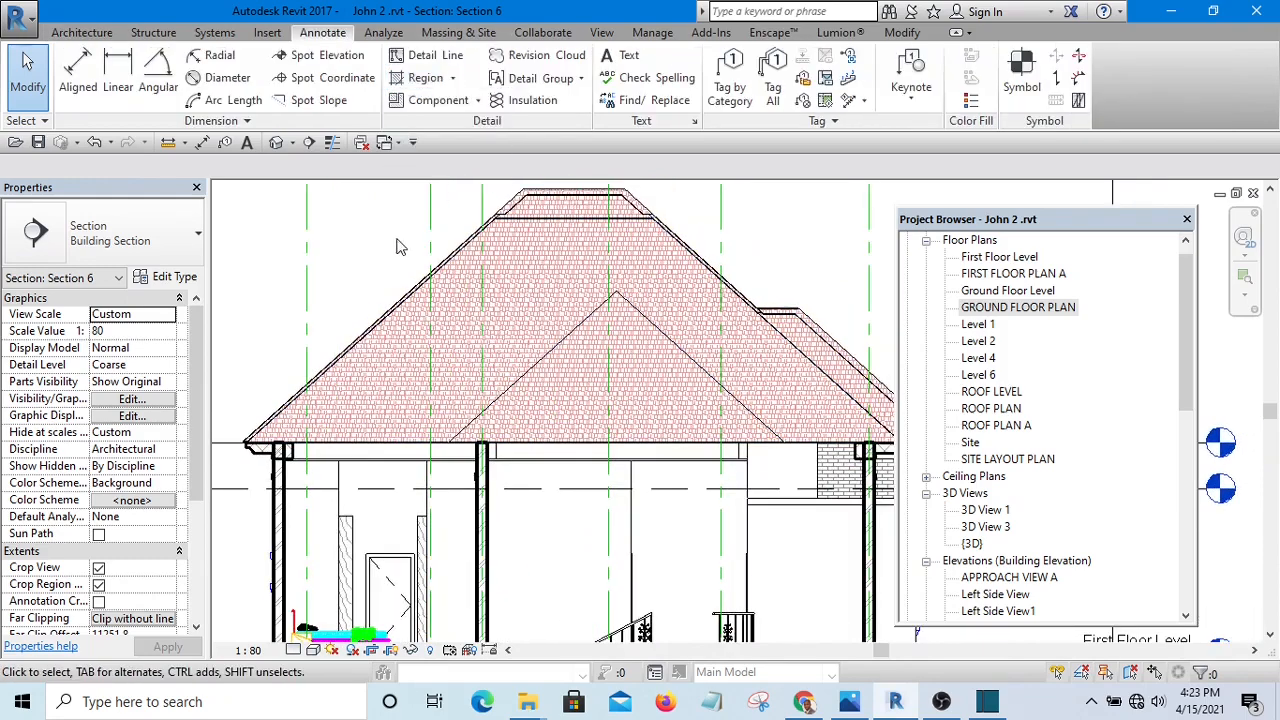
{"action": "scroll", "coordinate": [398, 246], "scroll_direction": "down", "scroll_amount": 2}
{"action": "middle_click_drag", "start_coordinate": [579, 329], "coordinate": [571, 337]}
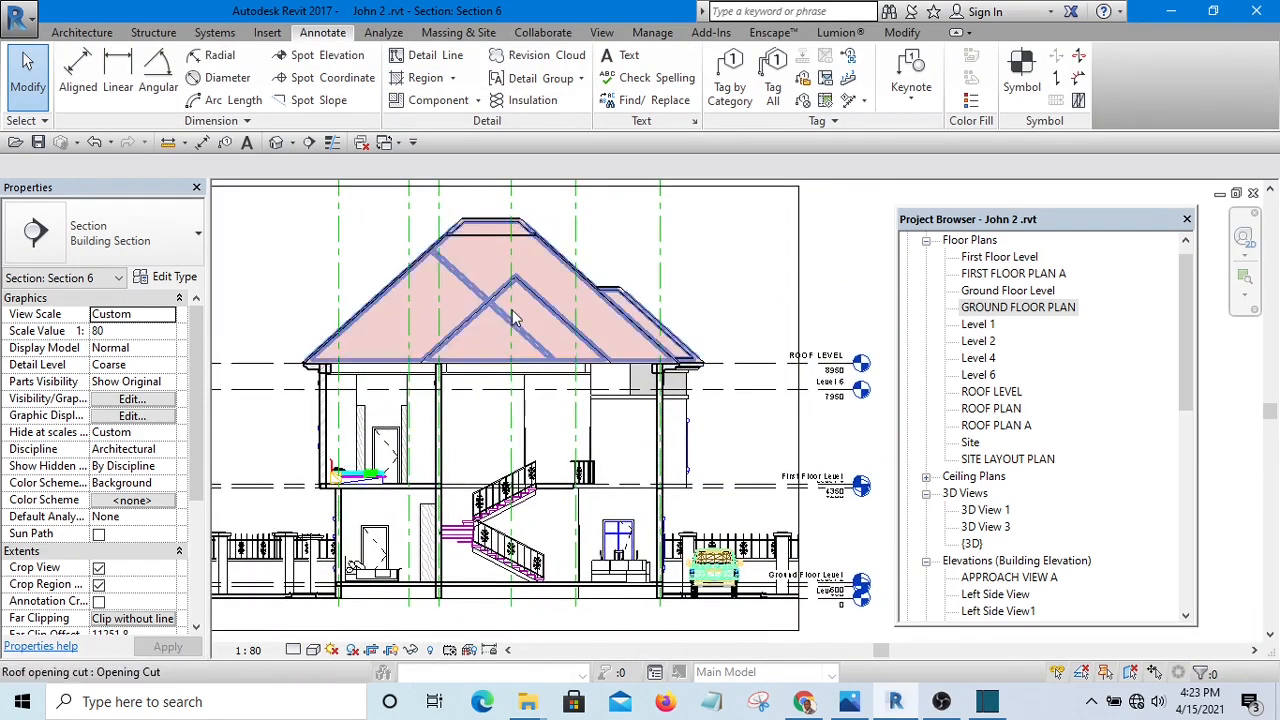
{"action": "scroll", "coordinate": [510, 295], "scroll_direction": "up", "scroll_amount": 2}
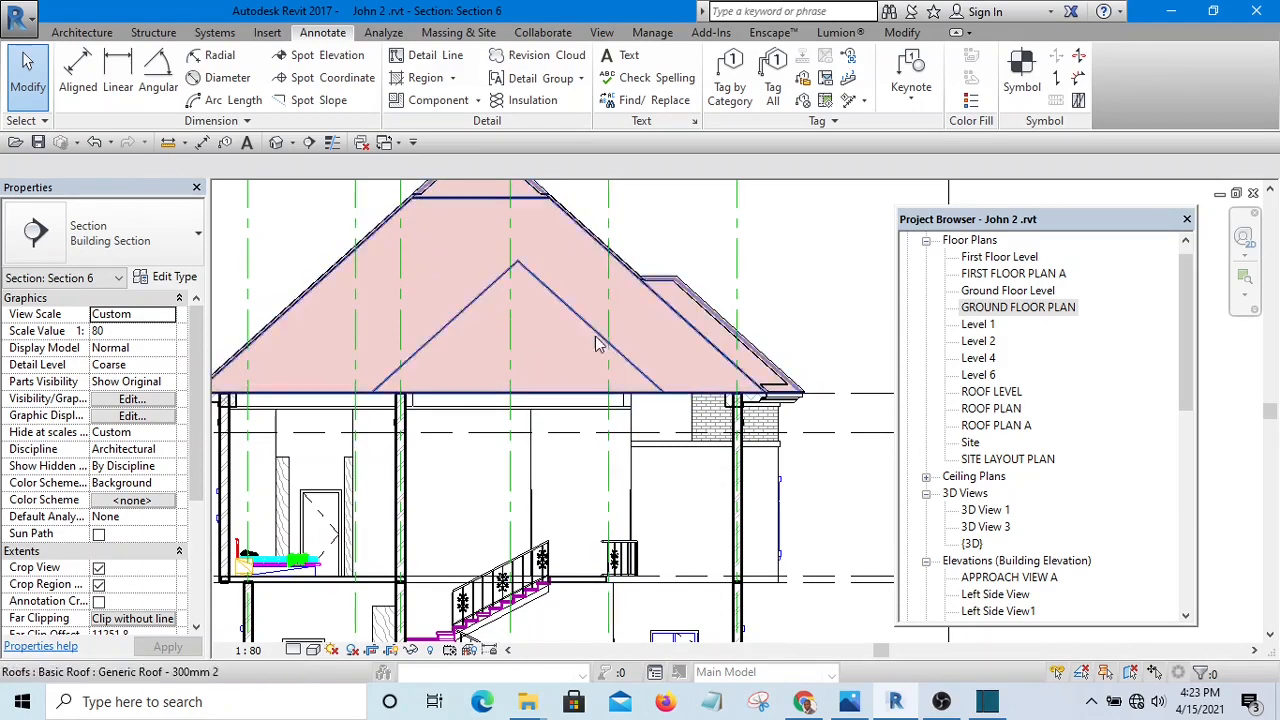
- Start a filled region in the section view, with its boundary taken from picked lines
{"action": "scroll", "coordinate": [538, 322], "scroll_direction": "up", "scroll_amount": 2}
{"action": "middle_click_drag", "start_coordinate": [555, 358], "coordinate": [565, 377]}
{"action": "scroll", "coordinate": [566, 365], "scroll_direction": "down", "scroll_amount": 3}
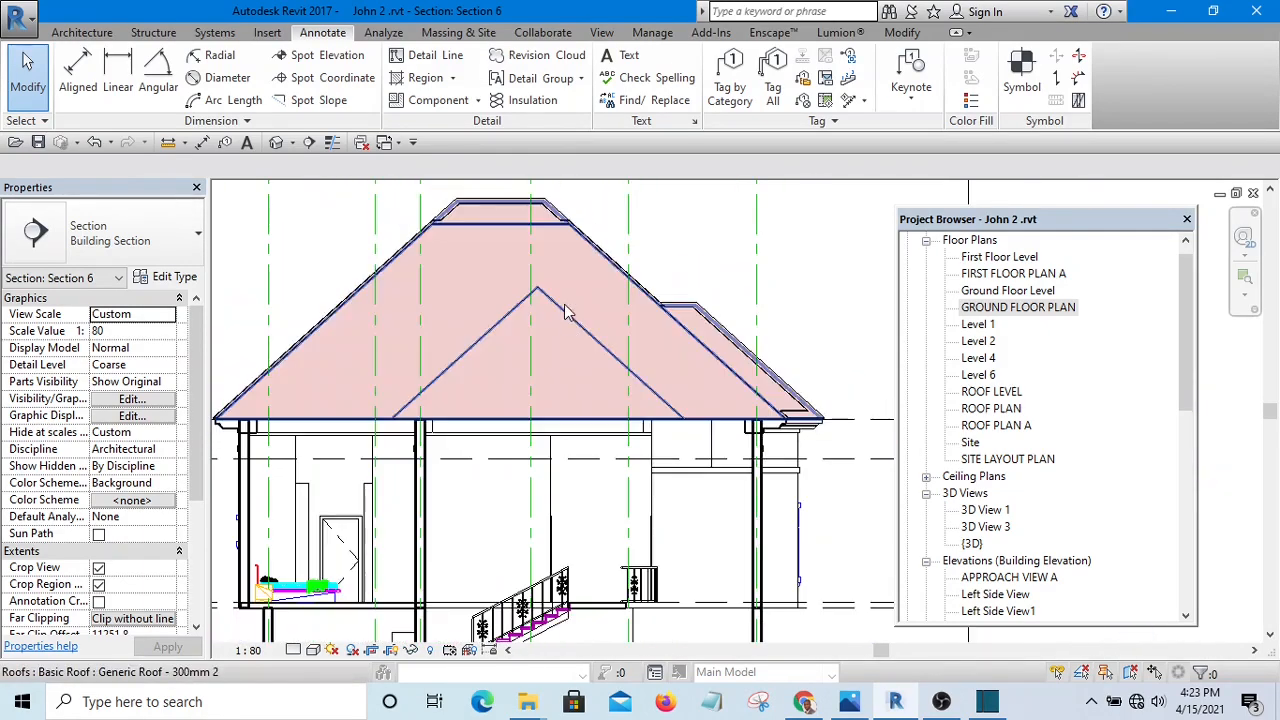
{"action": "left_click", "coordinate": [447, 78]}
{"action": "left_click", "coordinate": [448, 110]}
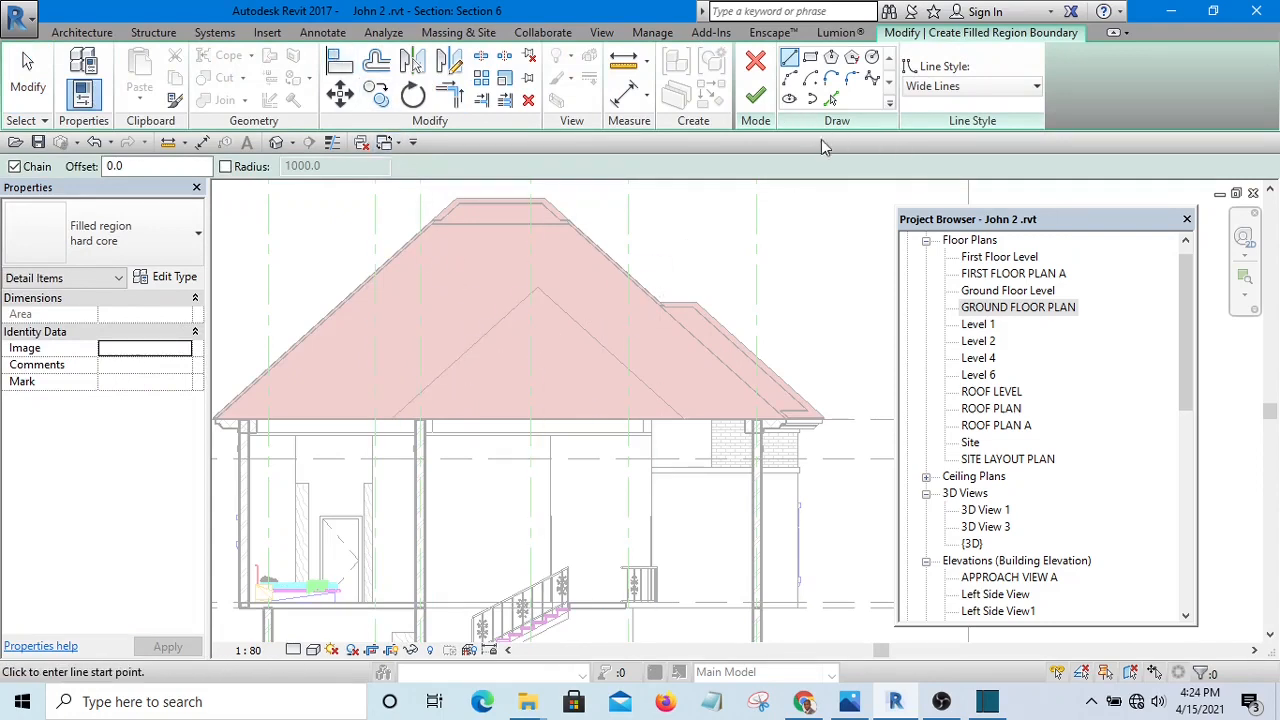
{"action": "left_click", "coordinate": [829, 103]}
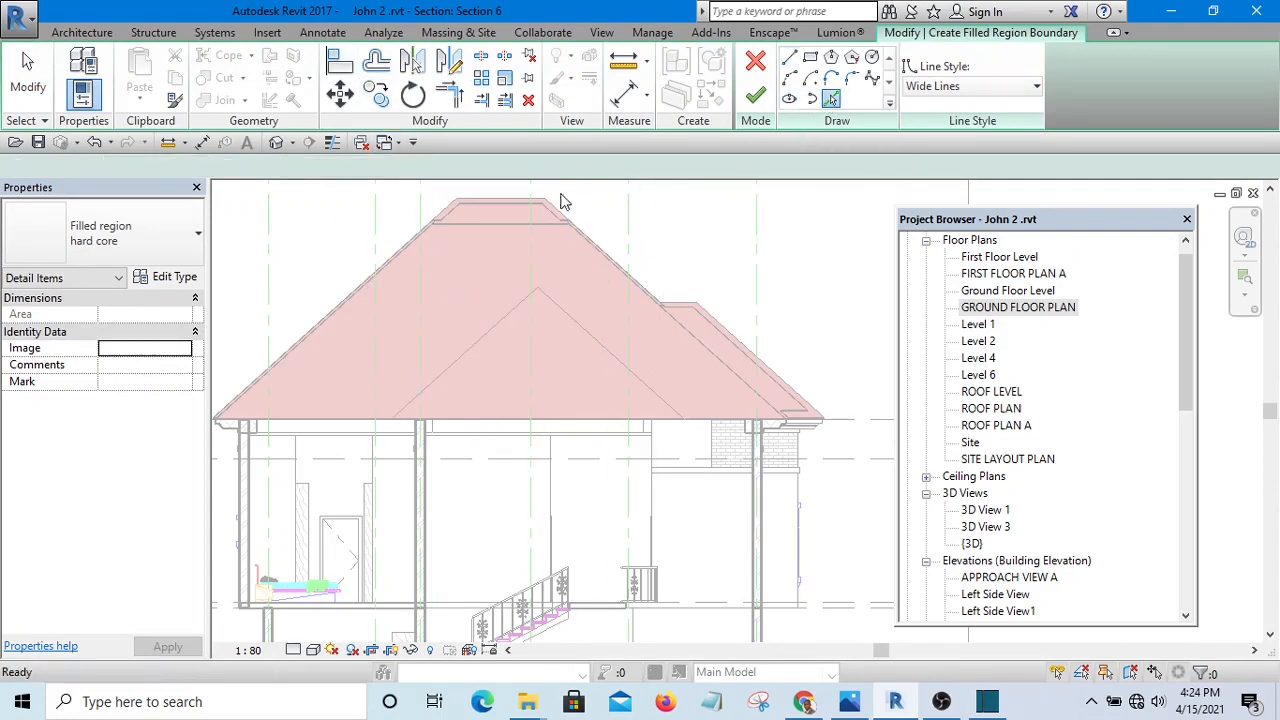
{"action": "scroll", "coordinate": [274, 371], "scroll_direction": "up", "scroll_amount": 5}
{"action": "mouse_move", "coordinate": [274, 371]}
{"action": "middle_mouse_down"}
{"action": "mouse_move", "coordinate": [516, 400]}
{"action": "mouse_move", "coordinate": [500, 323]}
{"action": "middle_mouse_up"}
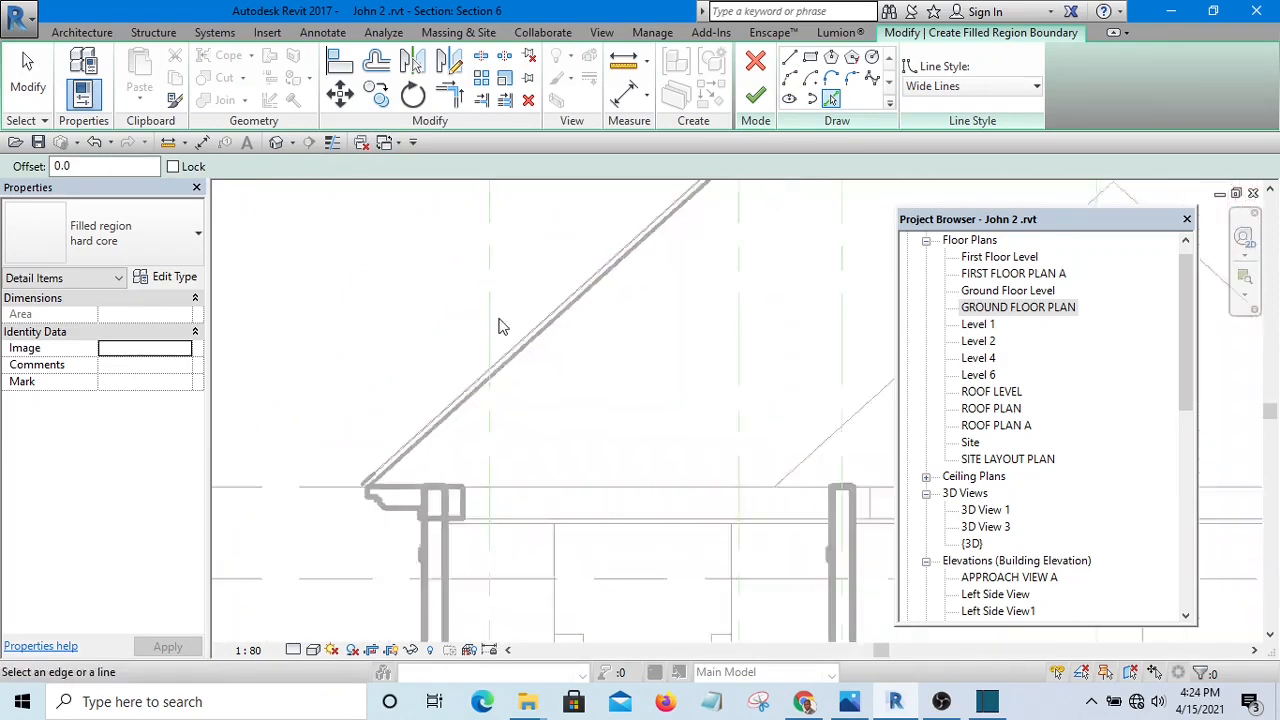
{"action": "scroll", "coordinate": [366, 451], "scroll_direction": "up", "scroll_amount": 4}
{"action": "scroll", "coordinate": [380, 390], "scroll_direction": "down", "scroll_amount": 3}
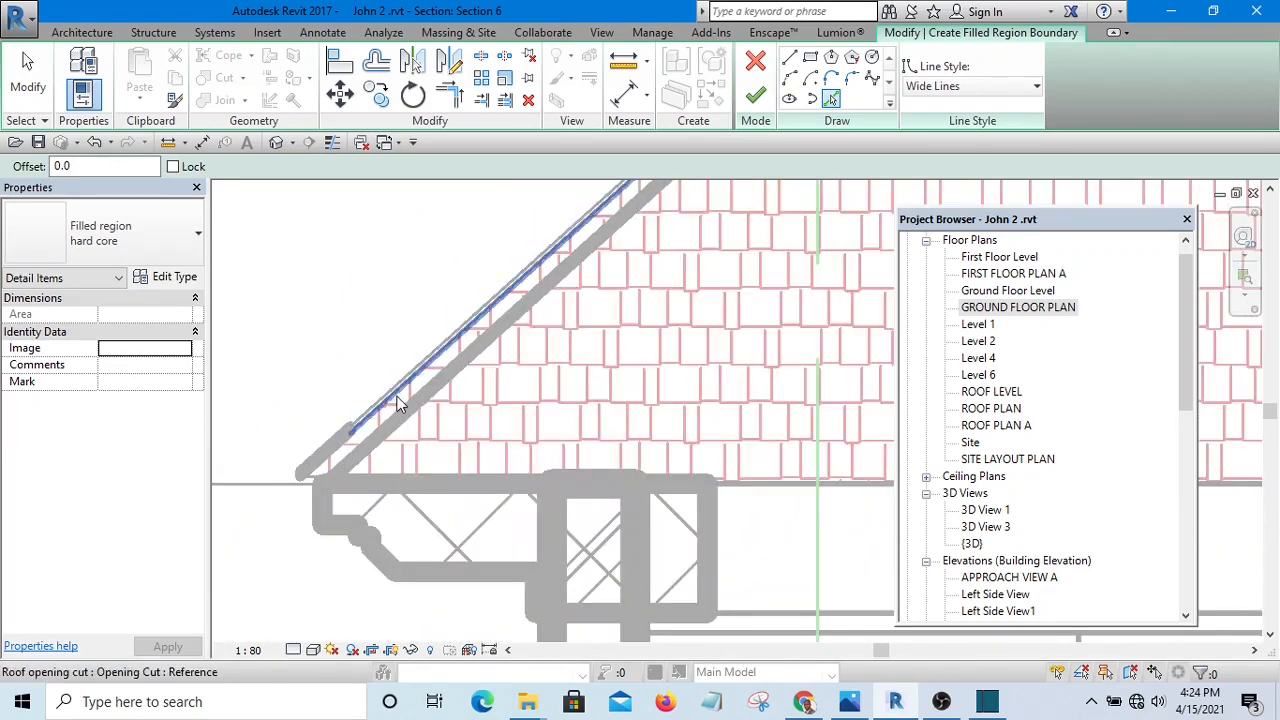
{"action": "left_click", "coordinate": [400, 345]}
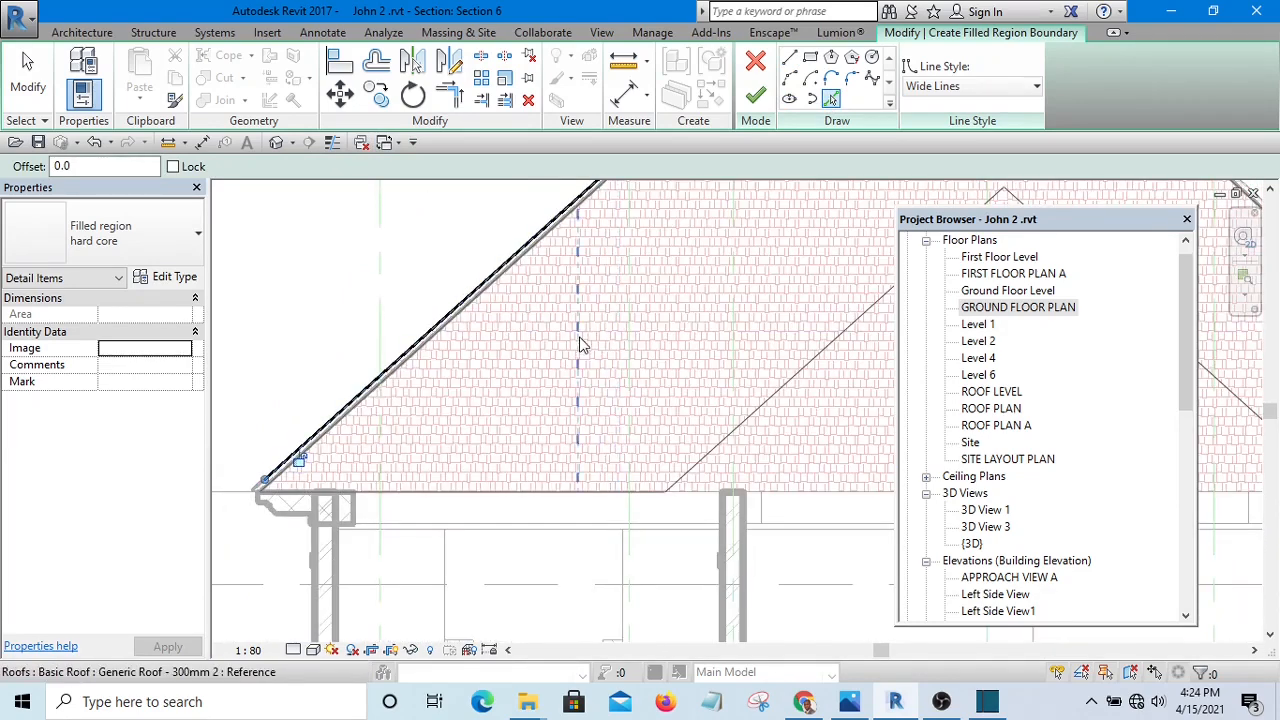
{"action": "scroll", "coordinate": [577, 343], "scroll_direction": "up", "scroll_amount": 3}
{"action": "scroll", "coordinate": [563, 346], "scroll_direction": "down", "scroll_amount": 2}
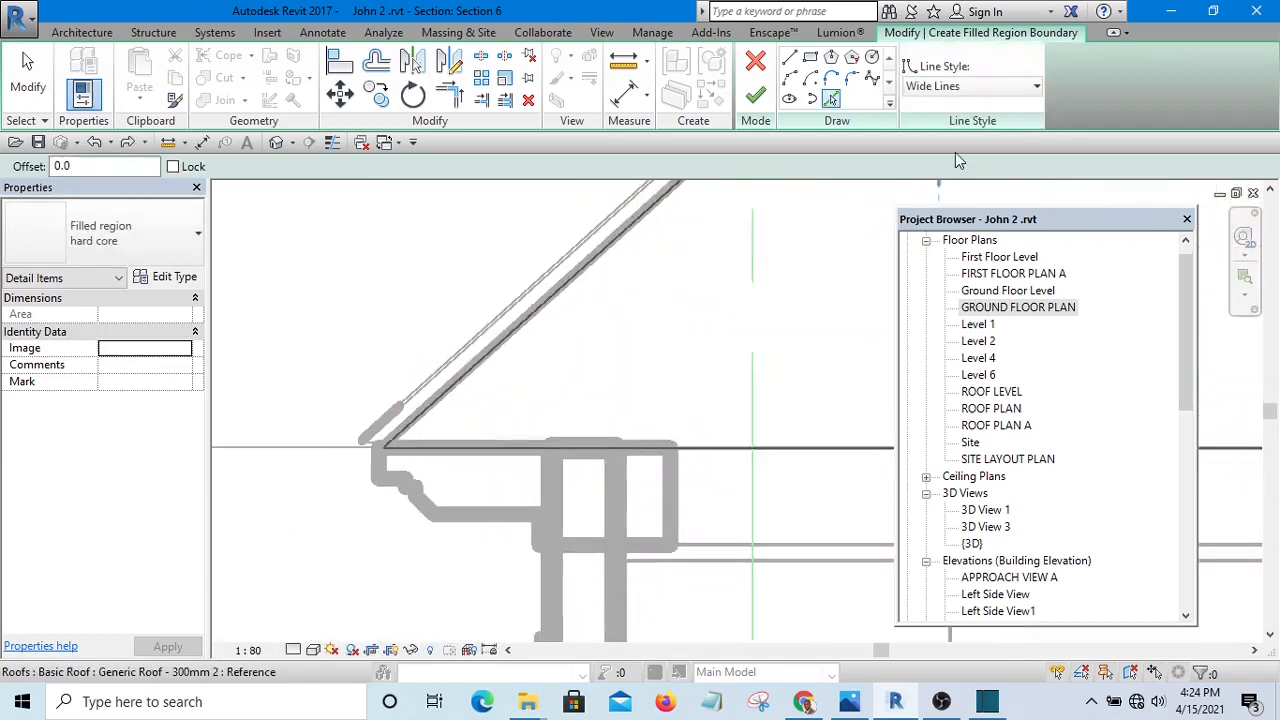
- Set the boundary line style to furniture and pick the left roof slope as the first boundary line
{"action": "left_click", "coordinate": [993, 87]}
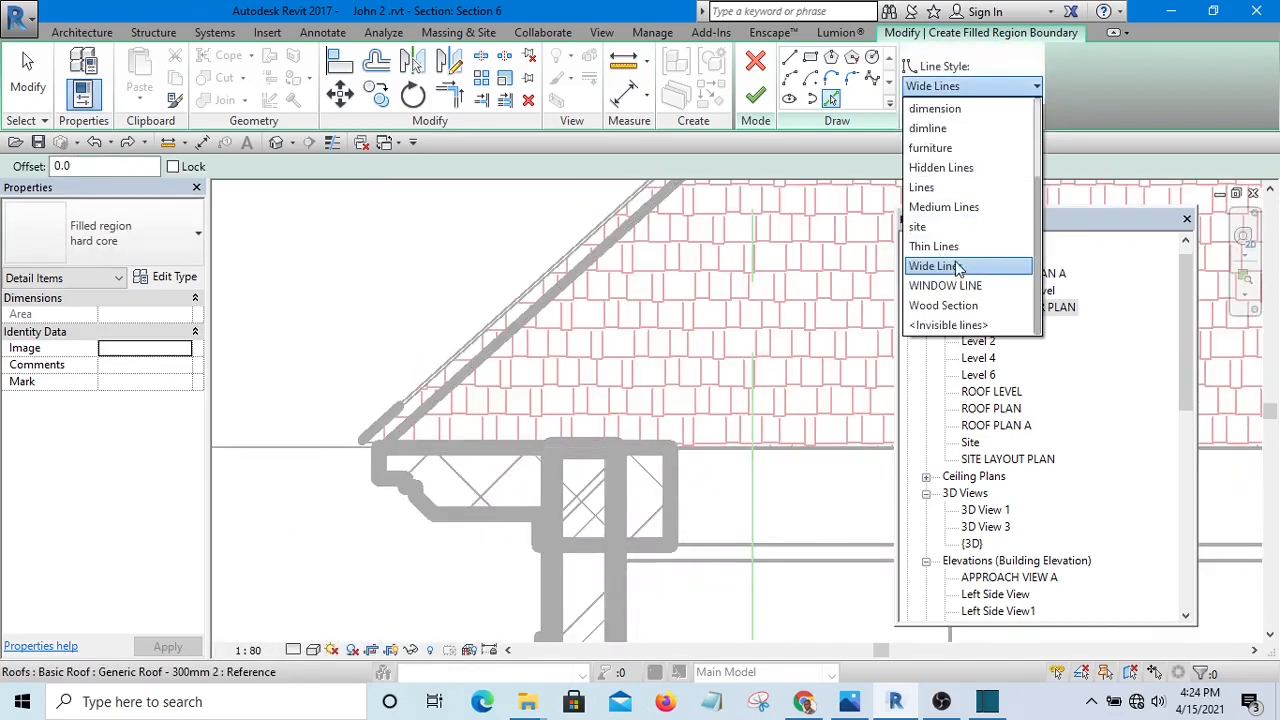
{"action": "scroll", "coordinate": [955, 302], "scroll_direction": "up", "scroll_amount": 1}
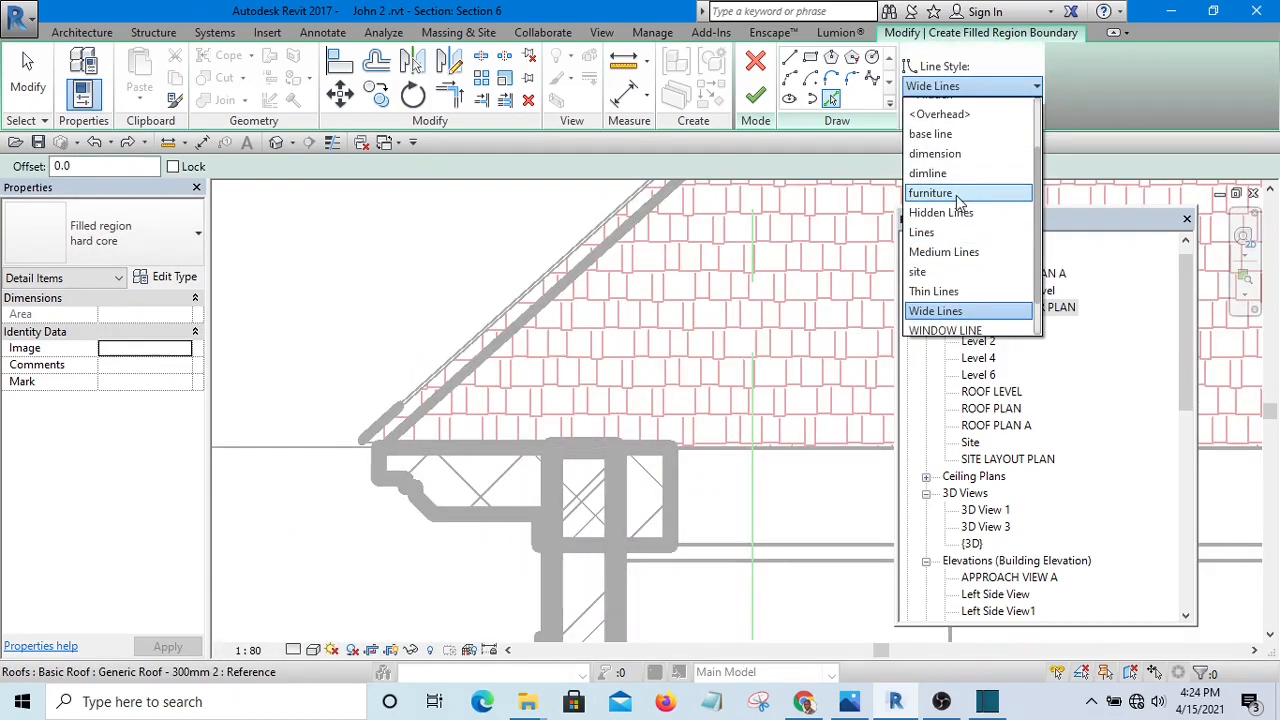
{"action": "left_click", "coordinate": [955, 194]}
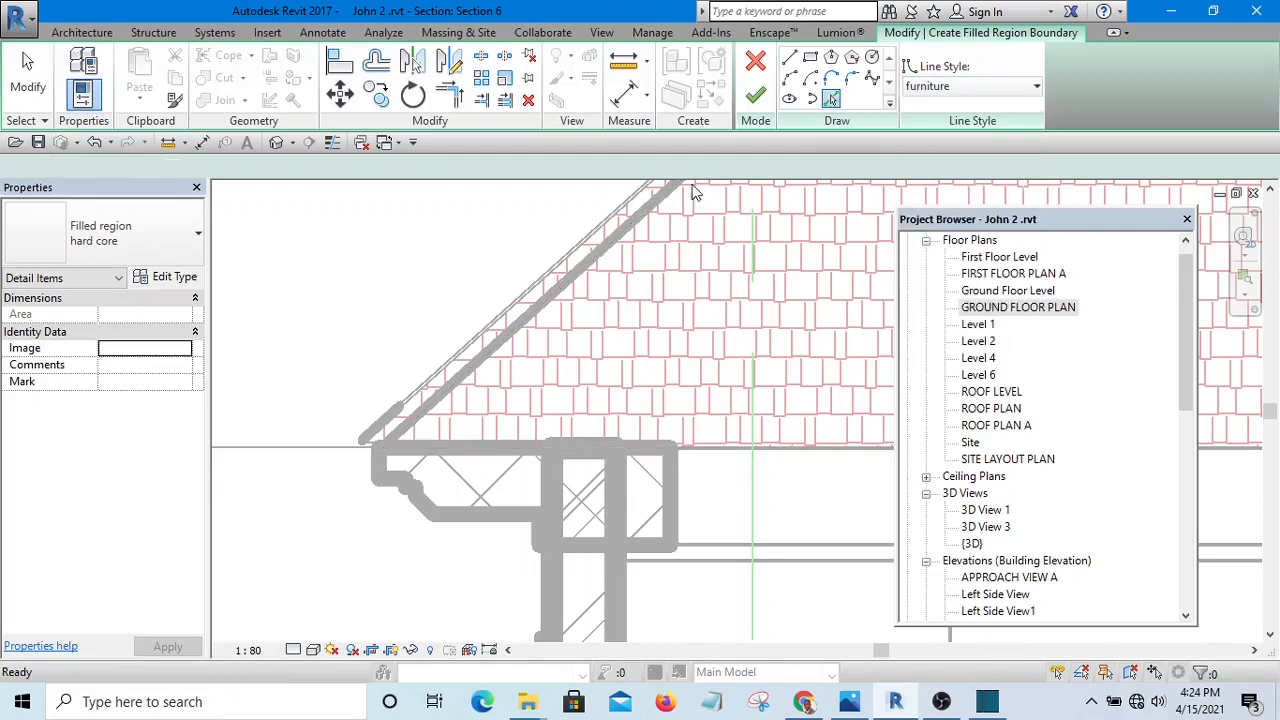
{"action": "scroll", "coordinate": [486, 335], "scroll_direction": "up", "scroll_amount": 5}
{"action": "scroll", "coordinate": [478, 352], "scroll_direction": "down", "scroll_amount": 2}
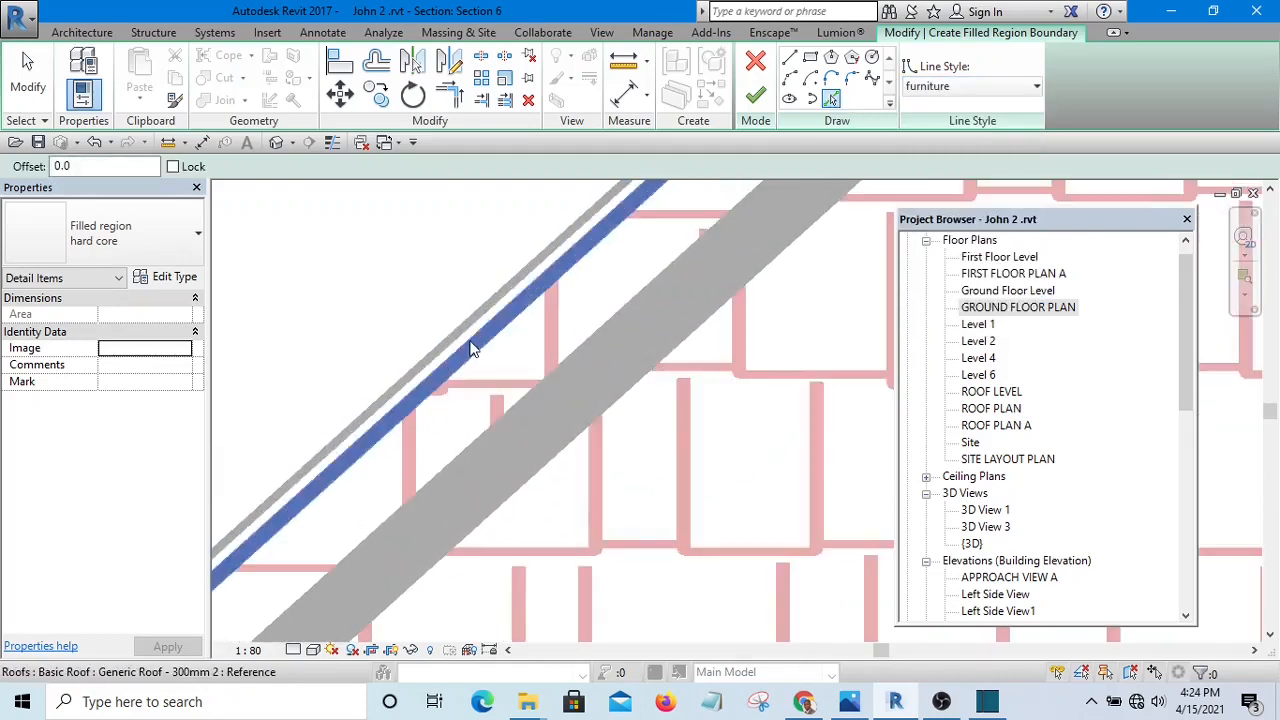
{"action": "left_click", "coordinate": [471, 349]}
{"action": "scroll", "coordinate": [520, 385], "scroll_direction": "down", "scroll_amount": 3}
{"action": "scroll", "coordinate": [557, 404], "scroll_direction": "down", "scroll_amount": 5}
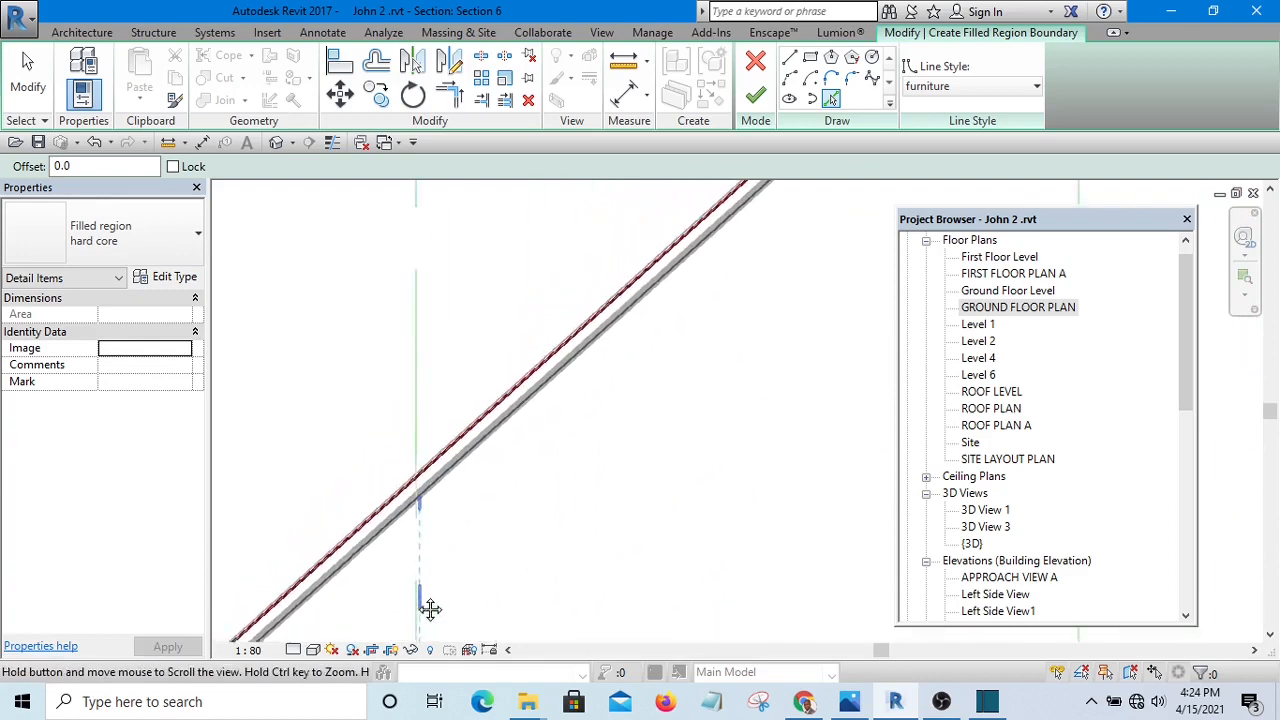
- Try to pick the horizontal edge below the roof's flat top as a boundary line
{"action": "scroll", "coordinate": [564, 413], "scroll_direction": "up", "scroll_amount": 5}
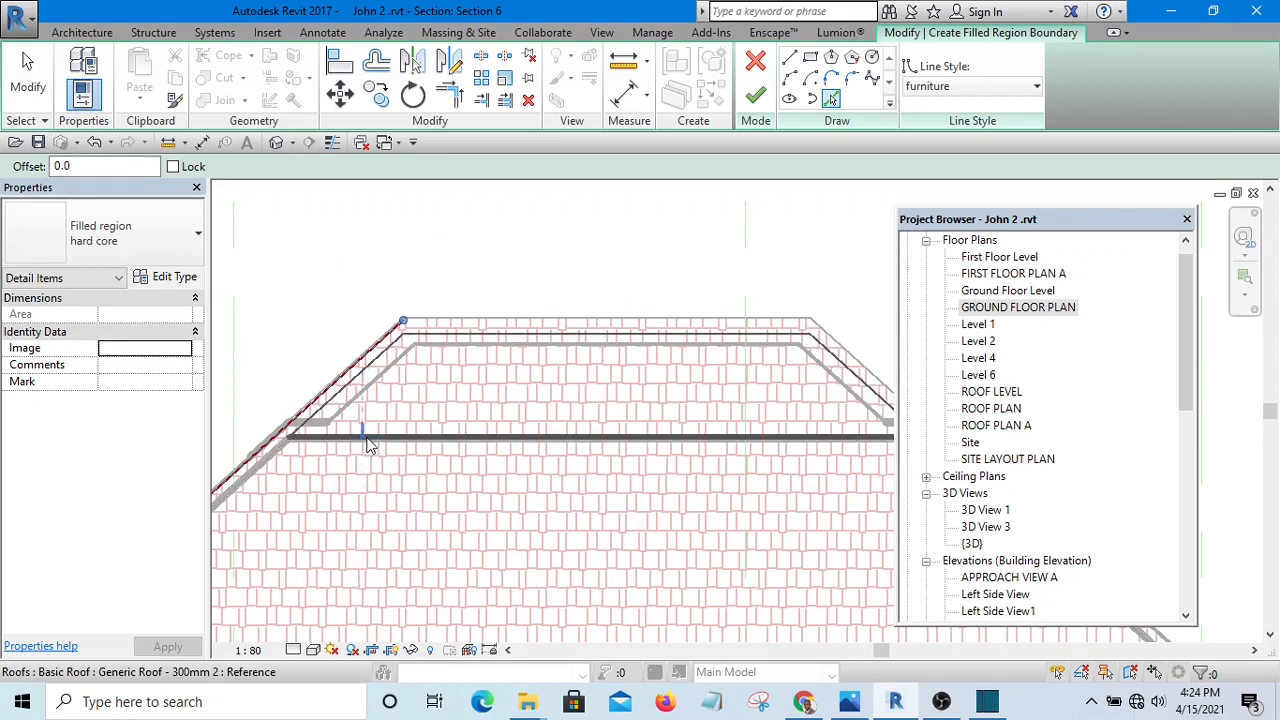
{"action": "left_click", "coordinate": [365, 438]}
{"action": "scroll", "coordinate": [408, 443], "scroll_direction": "up", "scroll_amount": 2}
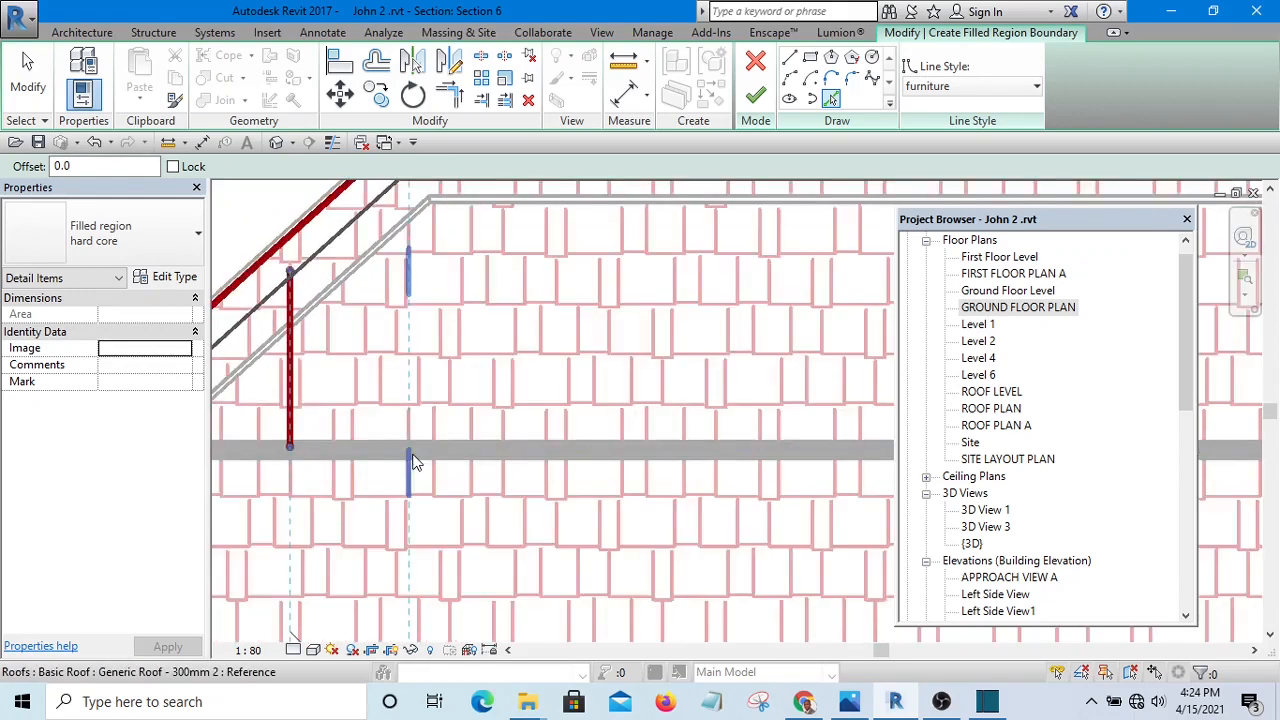
{"action": "scroll", "coordinate": [416, 450], "scroll_direction": "up", "scroll_amount": 1}
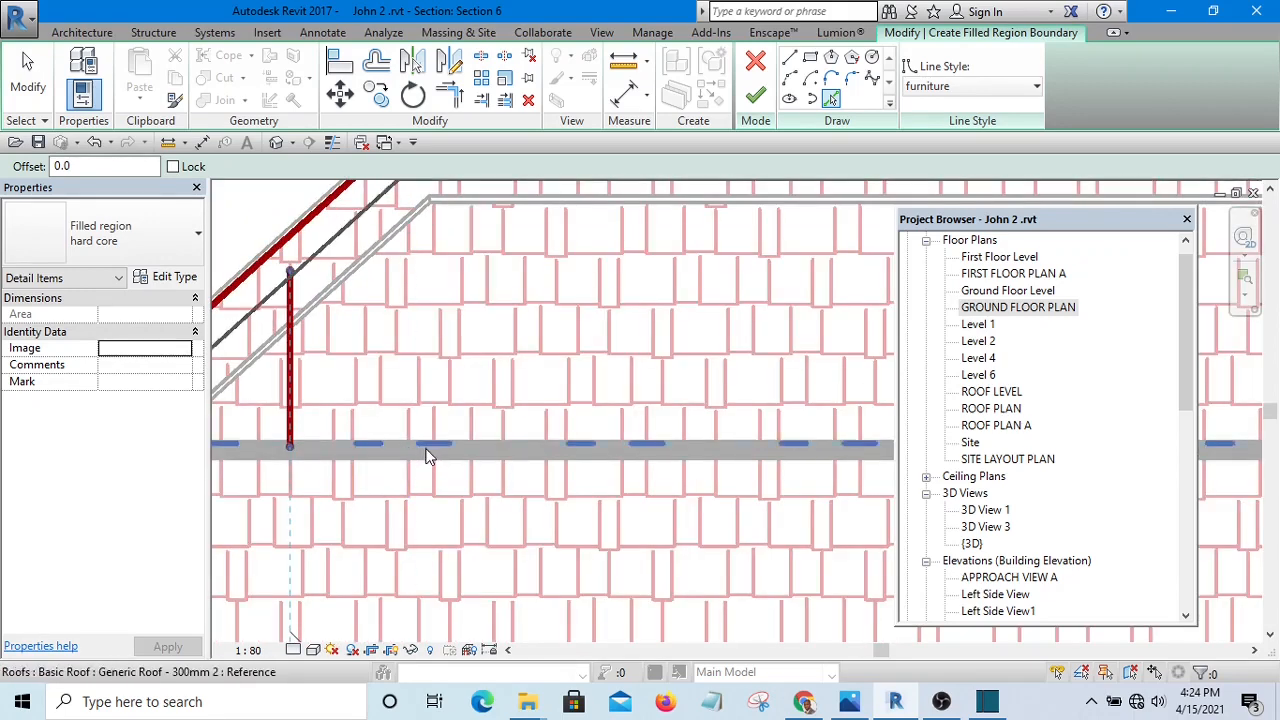
- Add the main roof's right slope to the filled region boundary
{"action": "scroll", "coordinate": [351, 408], "scroll_direction": "down", "scroll_amount": 4}
{"action": "scroll", "coordinate": [701, 431], "scroll_direction": "up", "scroll_amount": 6}
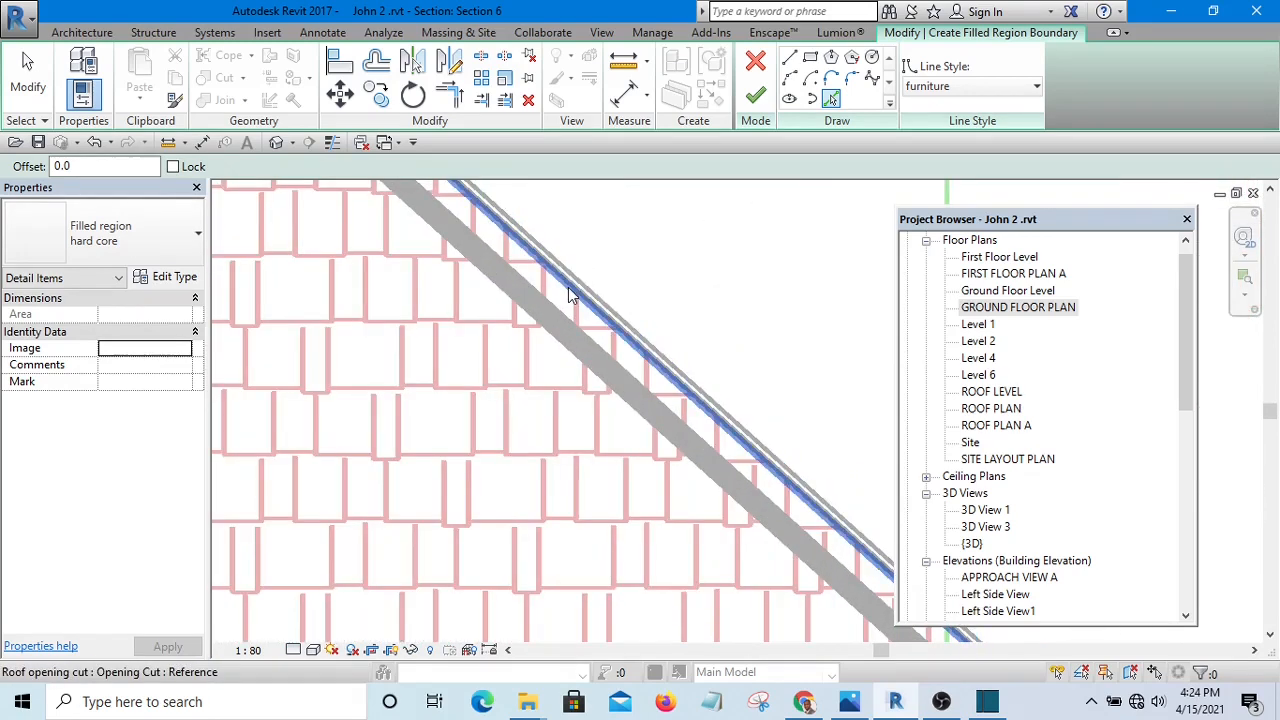
{"action": "scroll", "coordinate": [483, 280], "scroll_direction": "down", "scroll_amount": 4}
{"action": "scroll", "coordinate": [718, 418], "scroll_direction": "down", "scroll_amount": 4}
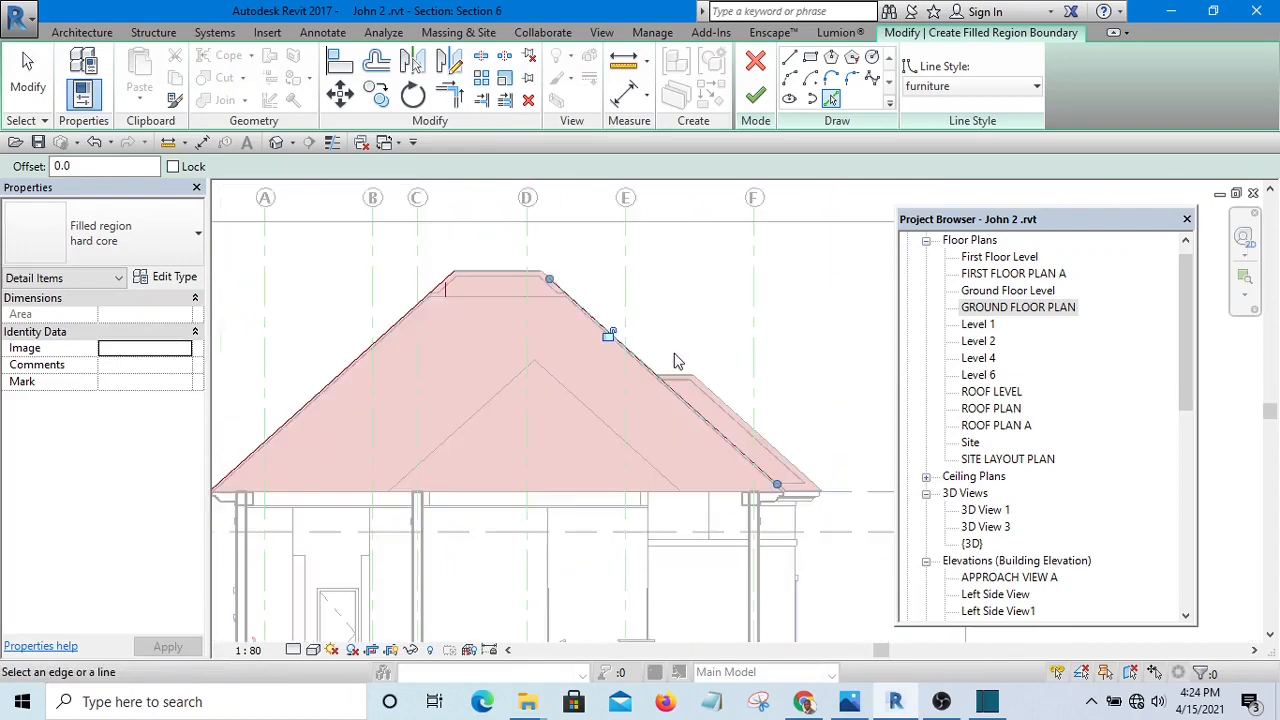
- Draw a horizontal boundary line below the roof's flat top, from the left slope line to the right slope line
{"action": "left_click", "coordinate": [790, 58]}
{"action": "scroll", "coordinate": [349, 280], "scroll_direction": "up", "scroll_amount": 6}
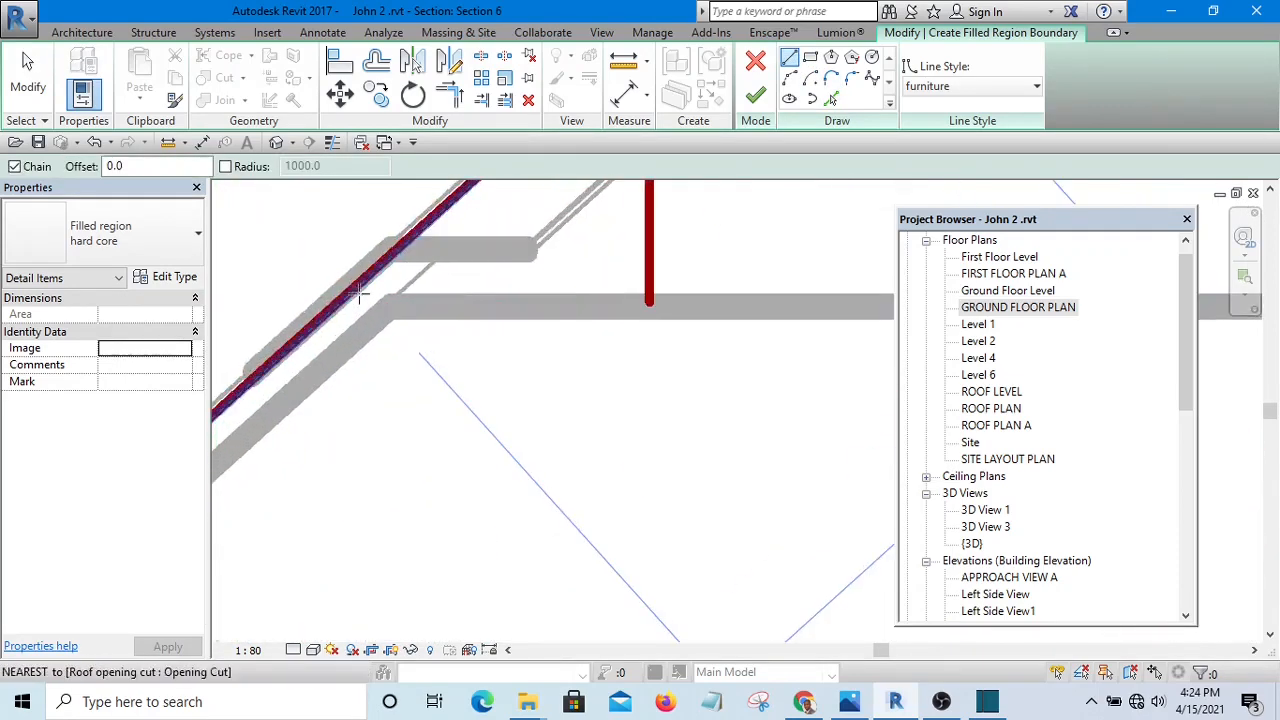
{"action": "left_click", "coordinate": [347, 297]}
{"action": "scroll", "coordinate": [400, 323], "scroll_direction": "down", "scroll_amount": 3}
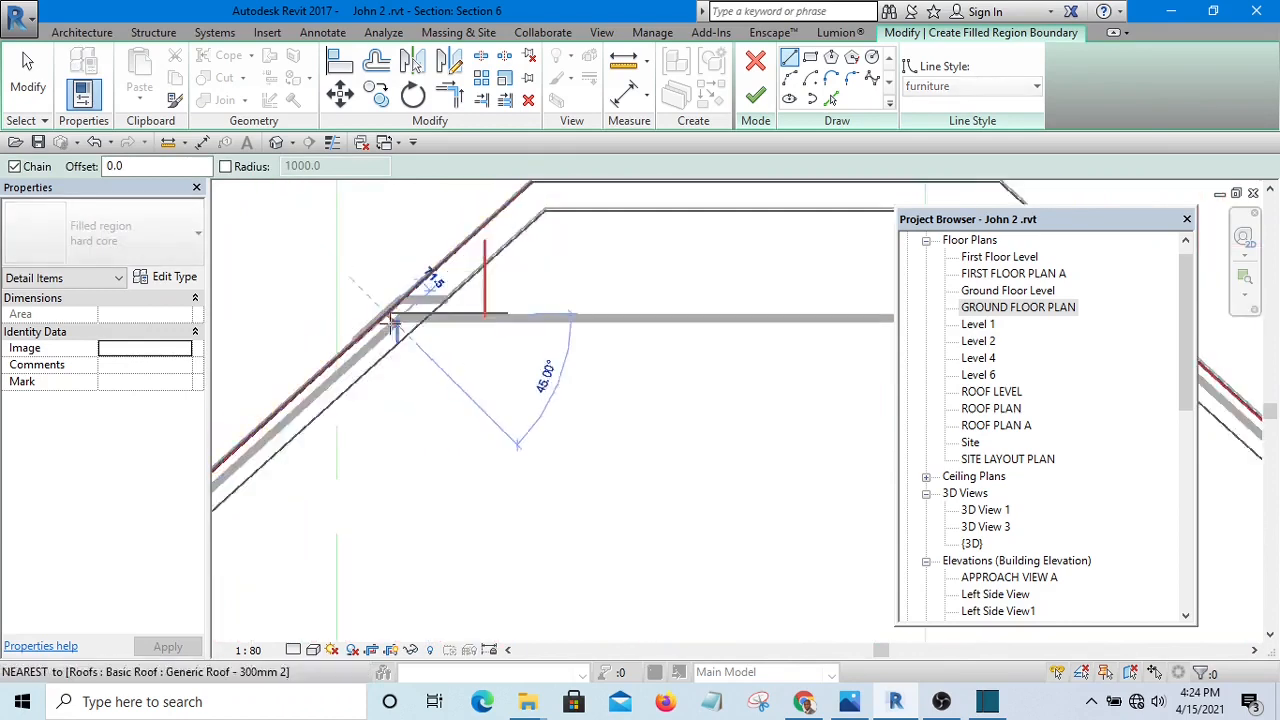
{"action": "scroll", "coordinate": [393, 323], "scroll_direction": "down", "scroll_amount": 3}
{"action": "scroll", "coordinate": [640, 290], "scroll_direction": "up", "scroll_amount": 3}
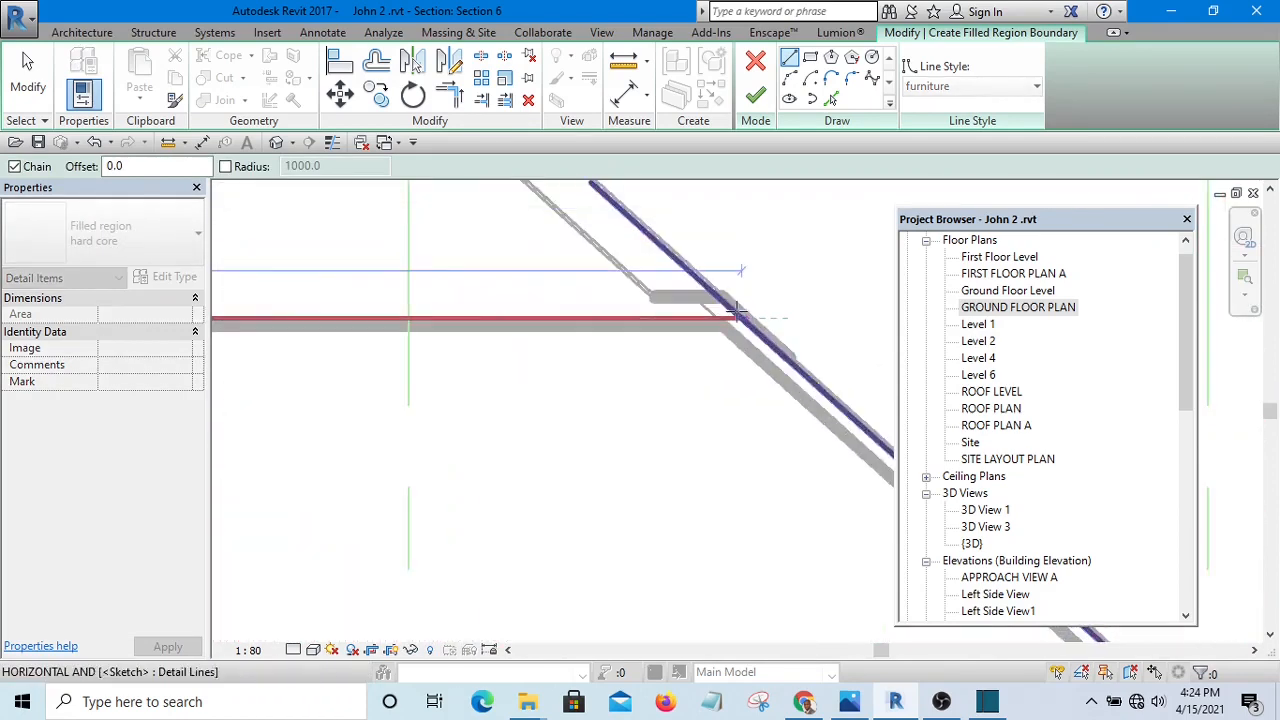
{"action": "left_click", "coordinate": [736, 314]}
{"action": "key", "text": "Escape"}
{"action": "key", "text": "Escape"}
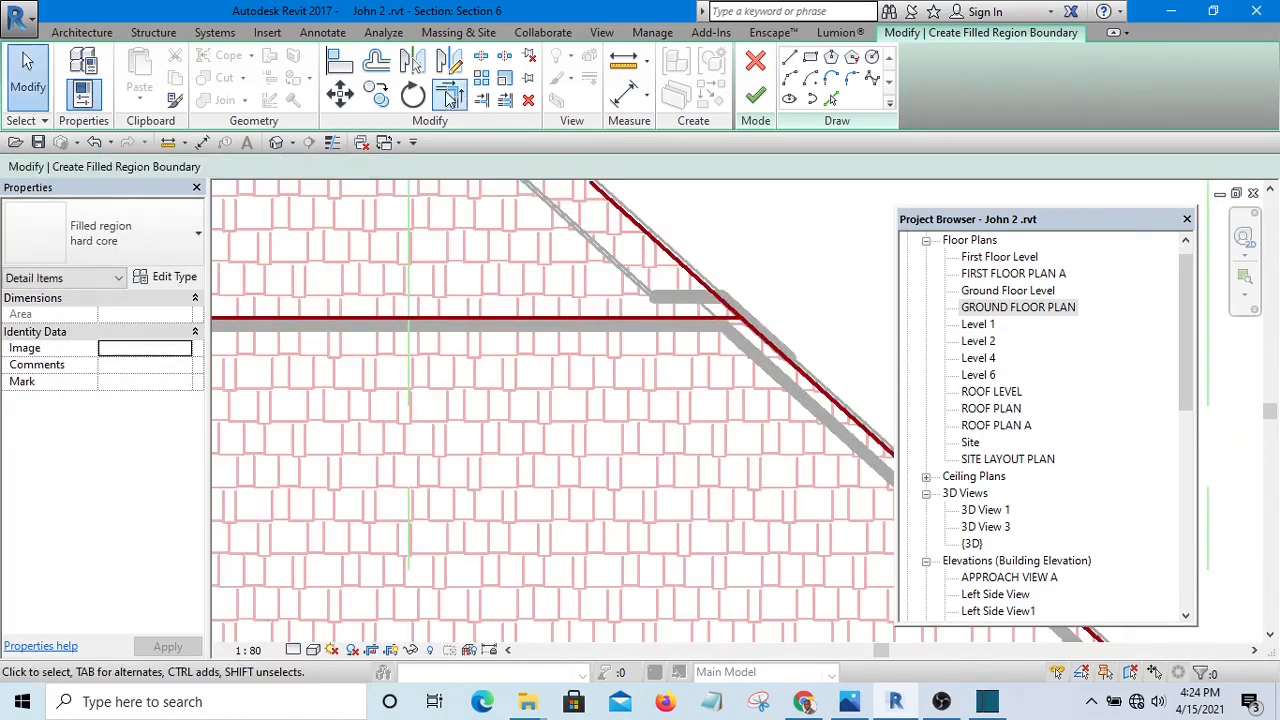
- Trim the right slope line and the upper horizontal boundary line to a corner
{"action": "left_click", "coordinate": [450, 97]}
{"action": "scroll", "coordinate": [808, 365], "scroll_direction": "up", "scroll_amount": 2}
{"action": "left_click", "coordinate": [806, 368]}
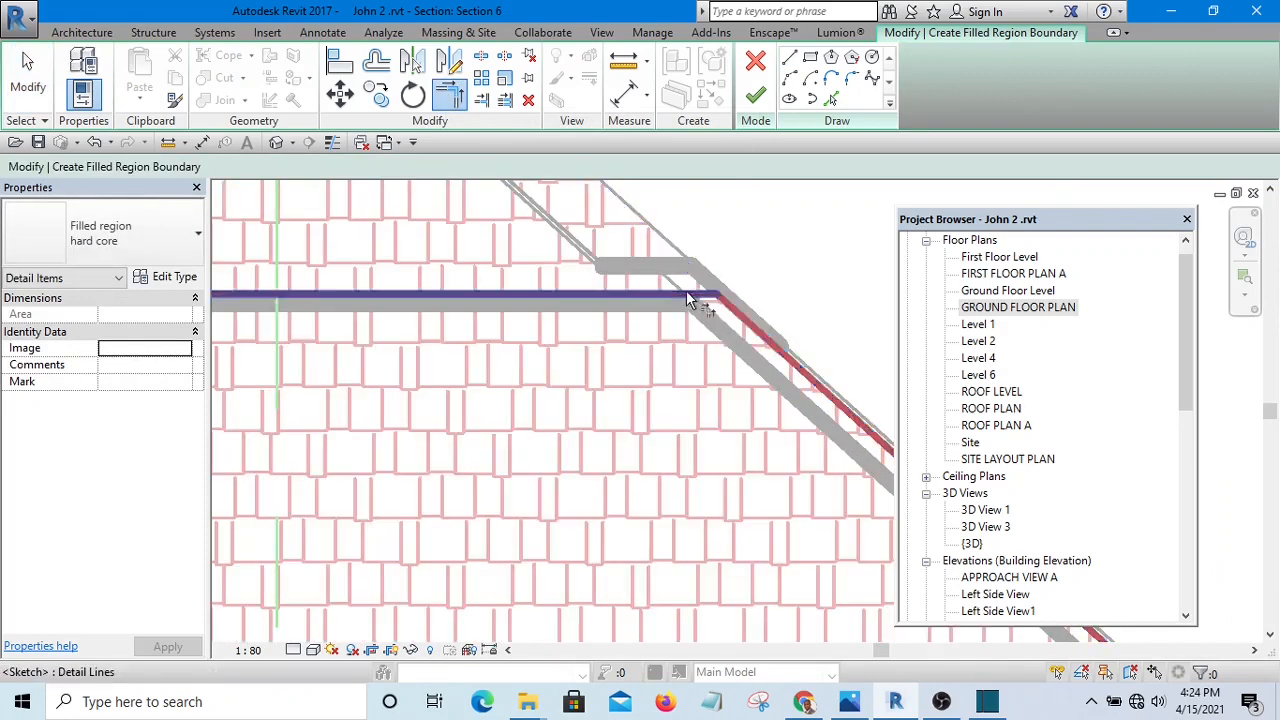
{"action": "left_click", "coordinate": [688, 300]}
{"action": "scroll", "coordinate": [814, 334], "scroll_direction": "down", "scroll_amount": 3}
{"action": "key", "text": "Escape"}
{"action": "key", "text": "Escape"}
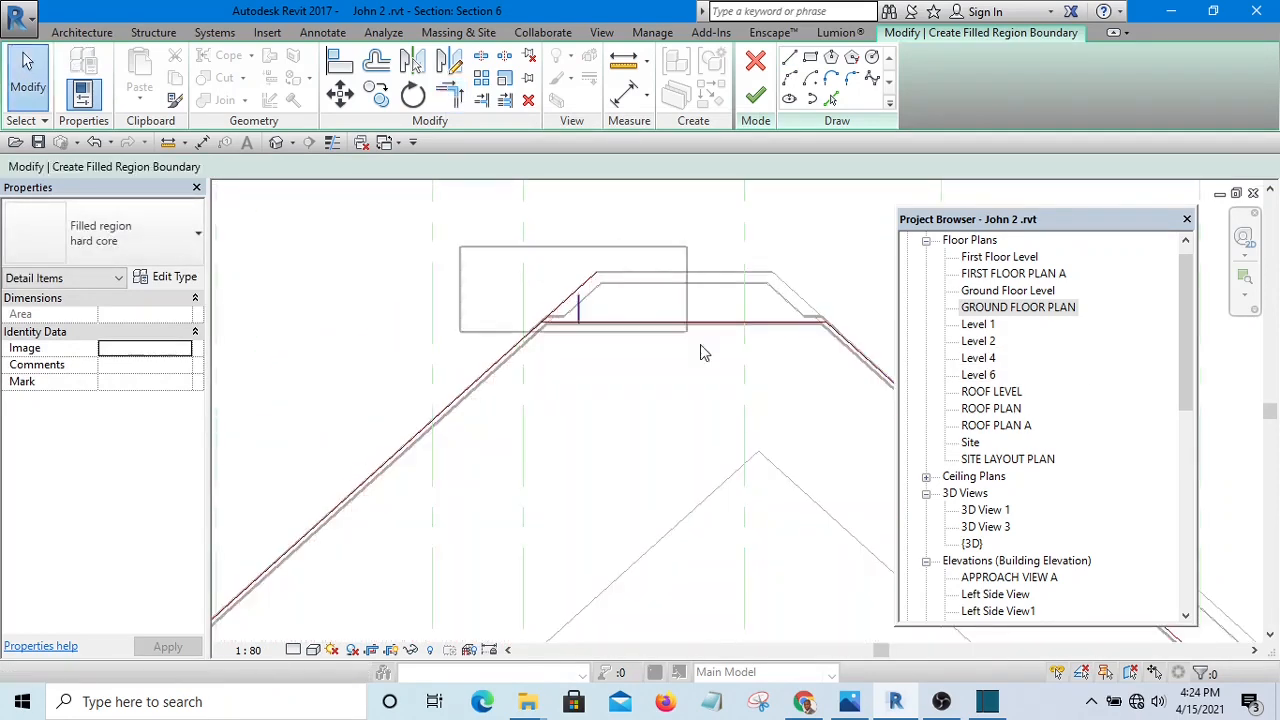
- Delete the stray vertical boundary line near the roof's flat top
{"action": "left_click", "coordinate": [694, 371]}
{"action": "key", "text": "Escape"}
{"action": "scroll", "coordinate": [590, 383], "scroll_direction": "up", "scroll_amount": 2}
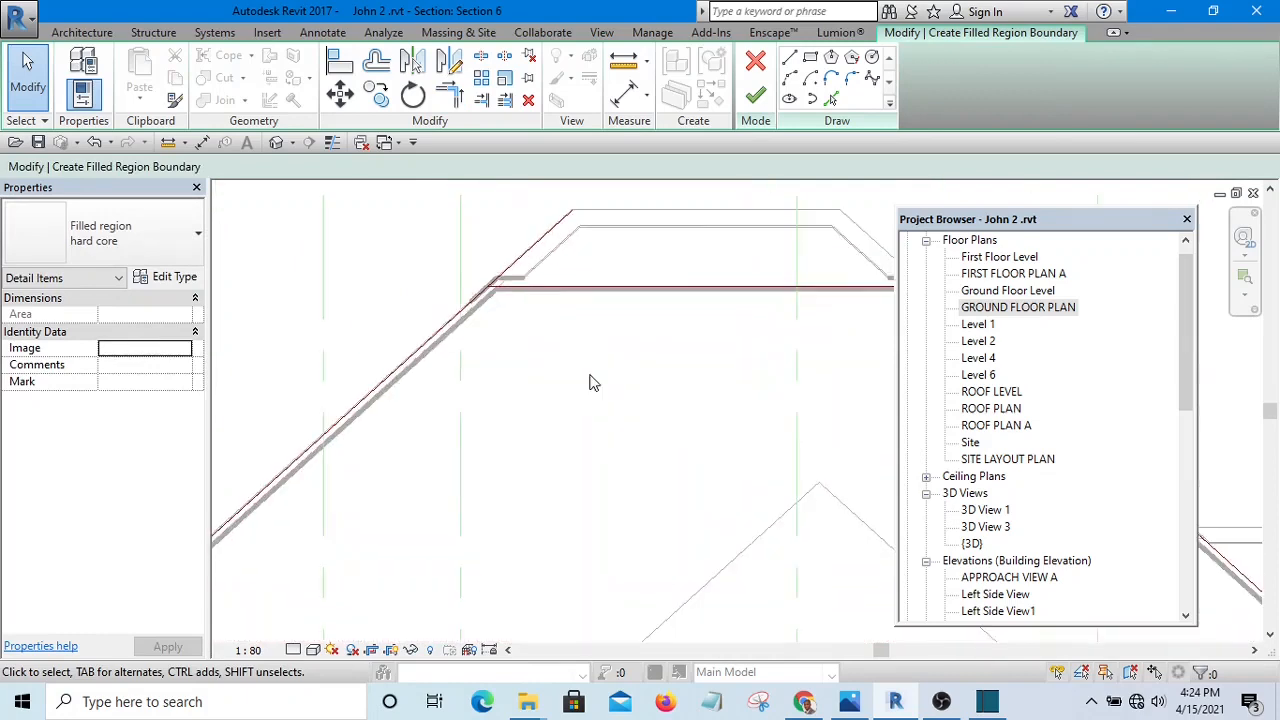
- Trim the left slope line and the upper horizontal boundary line to a corner
{"action": "scroll", "coordinate": [590, 383], "scroll_direction": "up", "scroll_amount": 2}
{"action": "key", "text": "t"}
{"action": "key", "text": "r"}
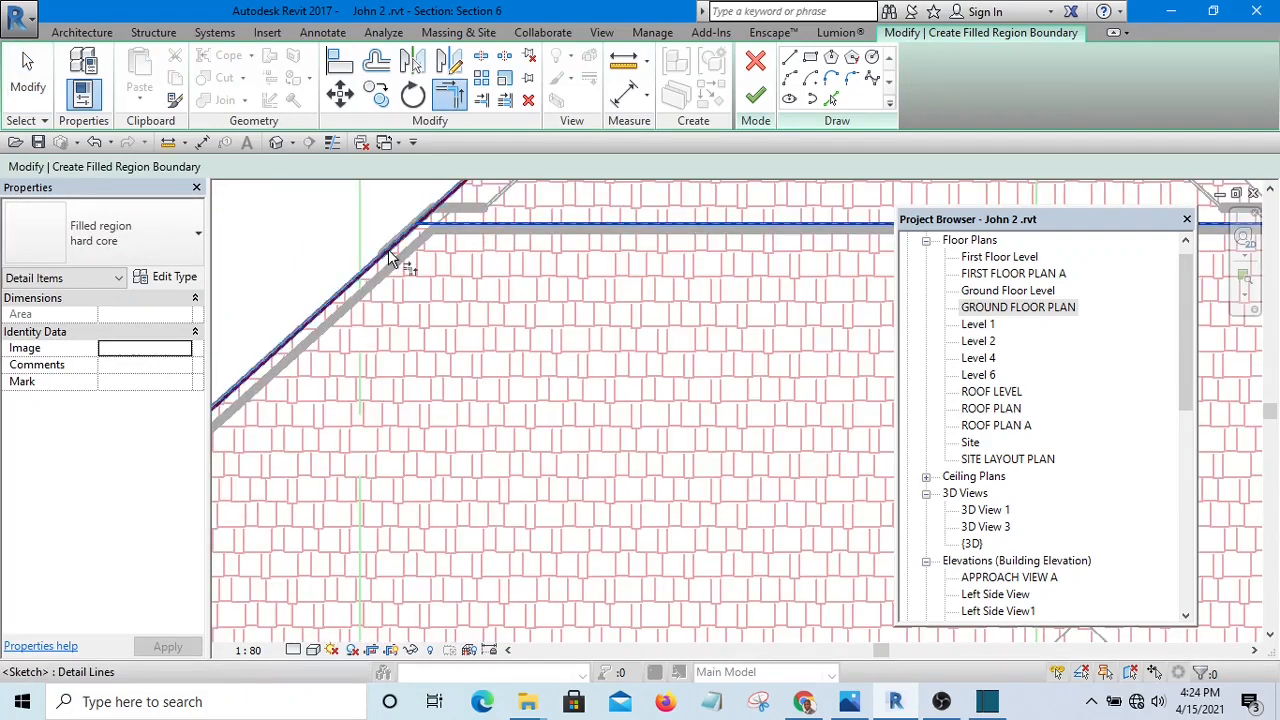
{"action": "left_click", "coordinate": [388, 249]}
{"action": "scroll", "coordinate": [449, 266], "scroll_direction": "down", "scroll_amount": 5}
{"action": "key", "text": "Escape"}
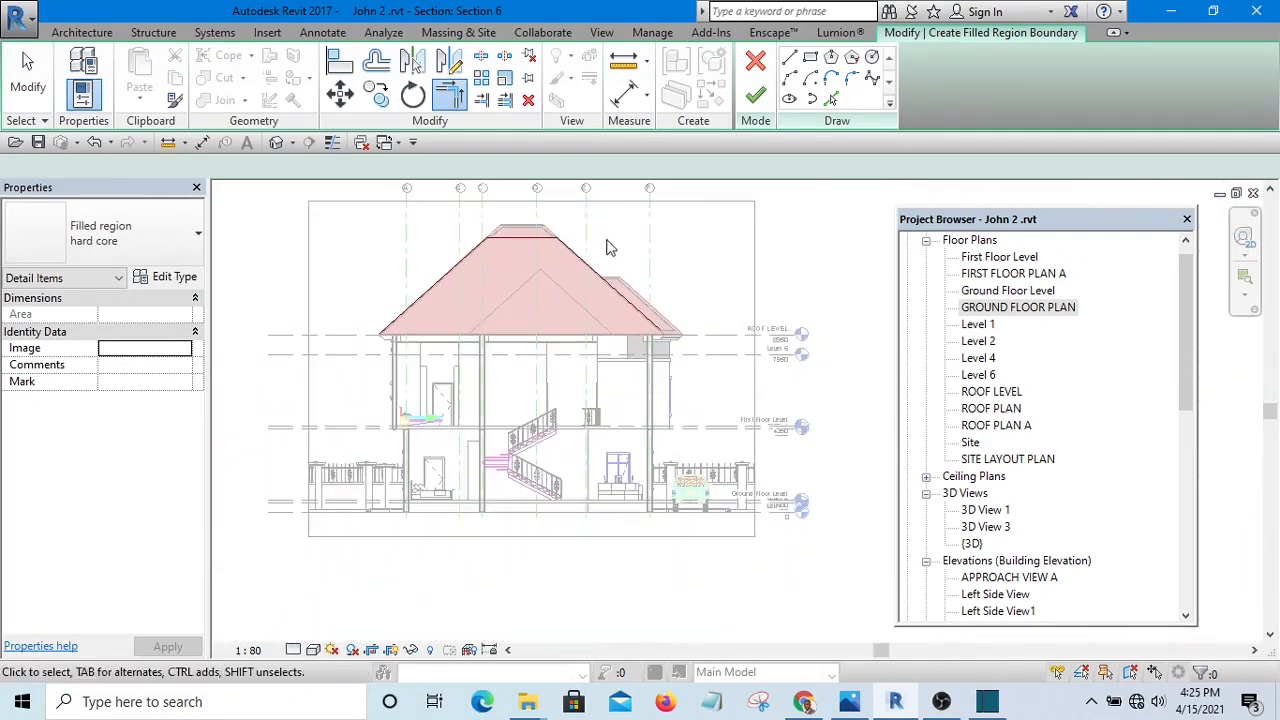
- Pick the horizontal line at the roof's eaves as the bottom edge of the filled region boundary
{"action": "middle_click_drag", "start_coordinate": [597, 254], "coordinate": [684, 238]}
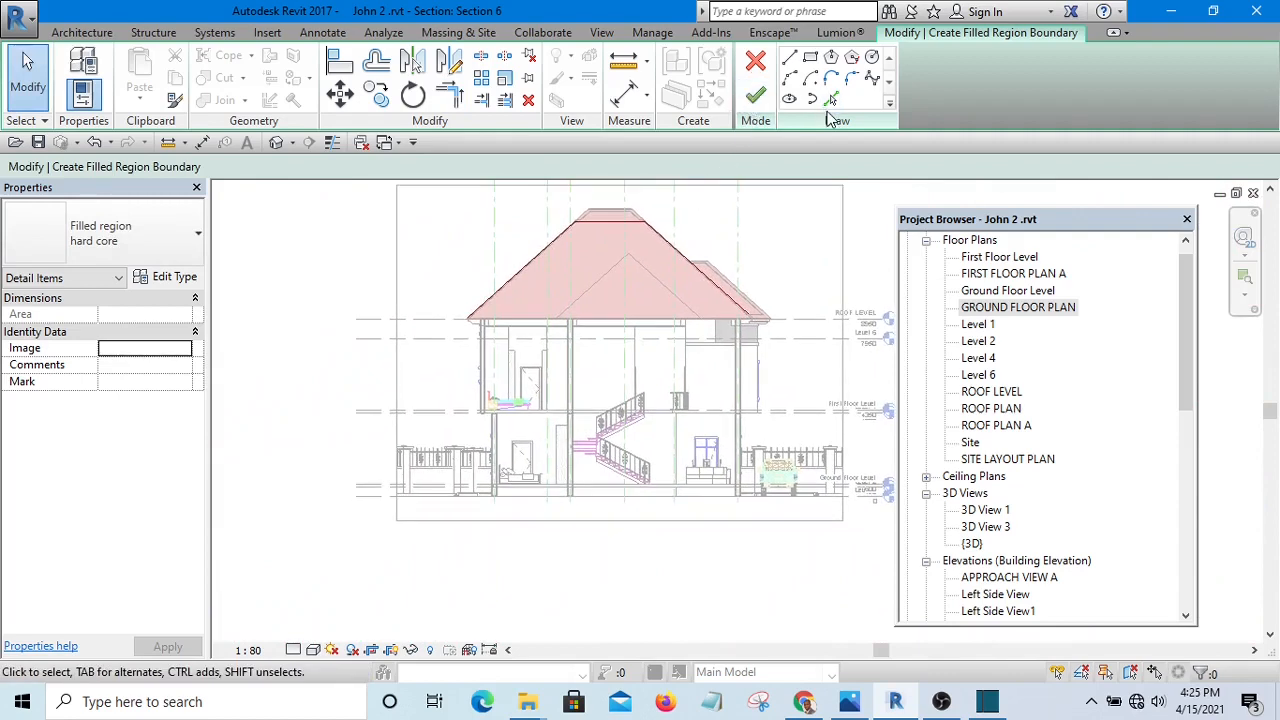
{"action": "scroll", "coordinate": [476, 328], "scroll_direction": "up", "scroll_amount": 5}
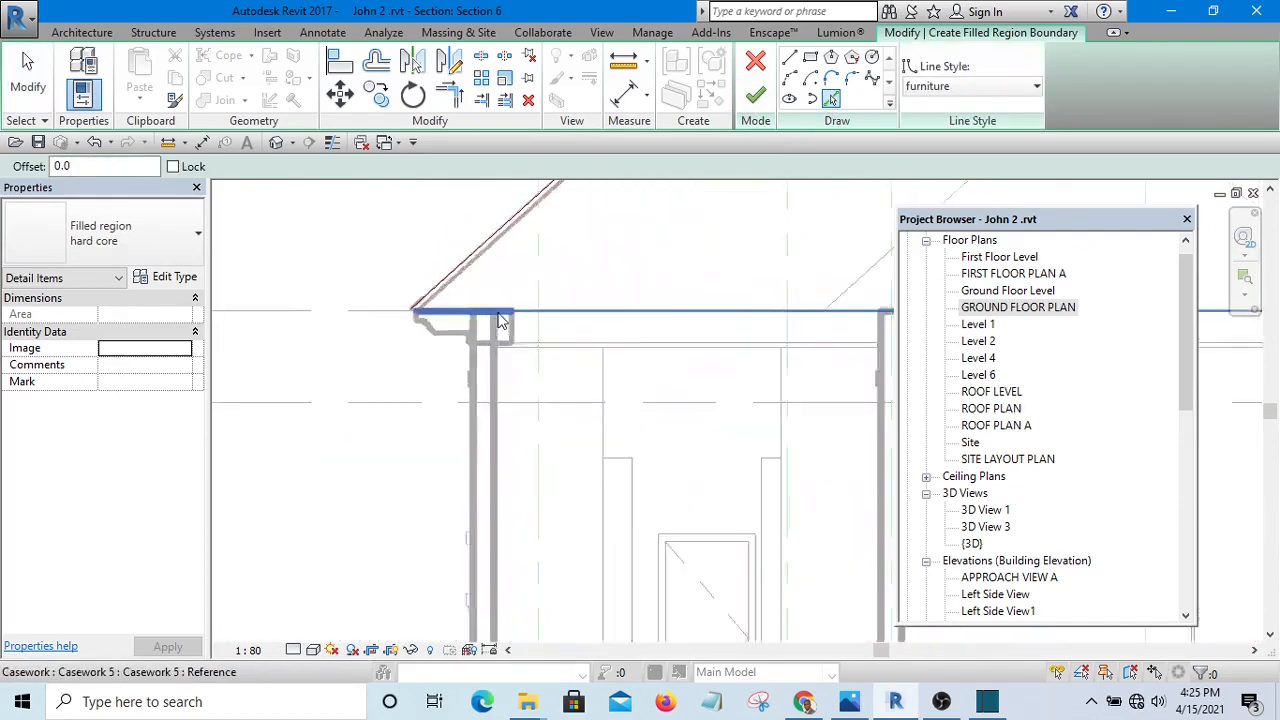
{"action": "scroll", "coordinate": [415, 378], "scroll_direction": "down", "scroll_amount": 3}
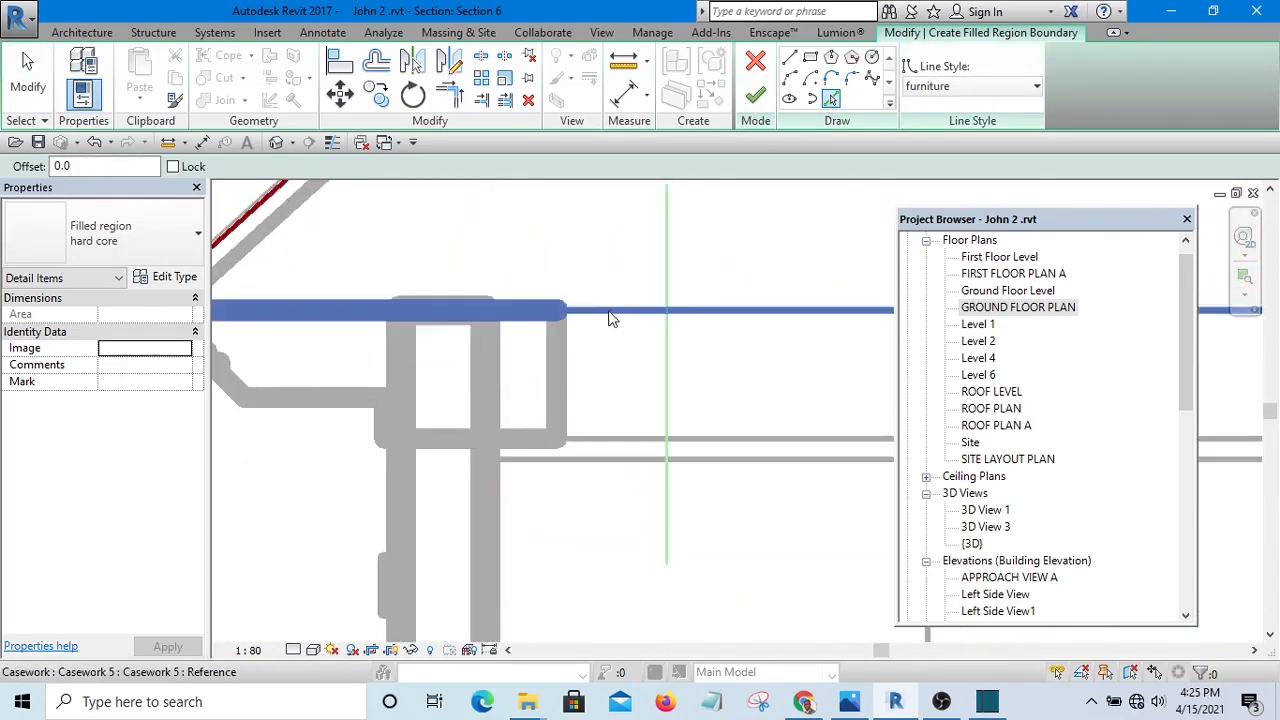
{"action": "scroll", "coordinate": [415, 378], "scroll_direction": "down", "scroll_amount": 3}
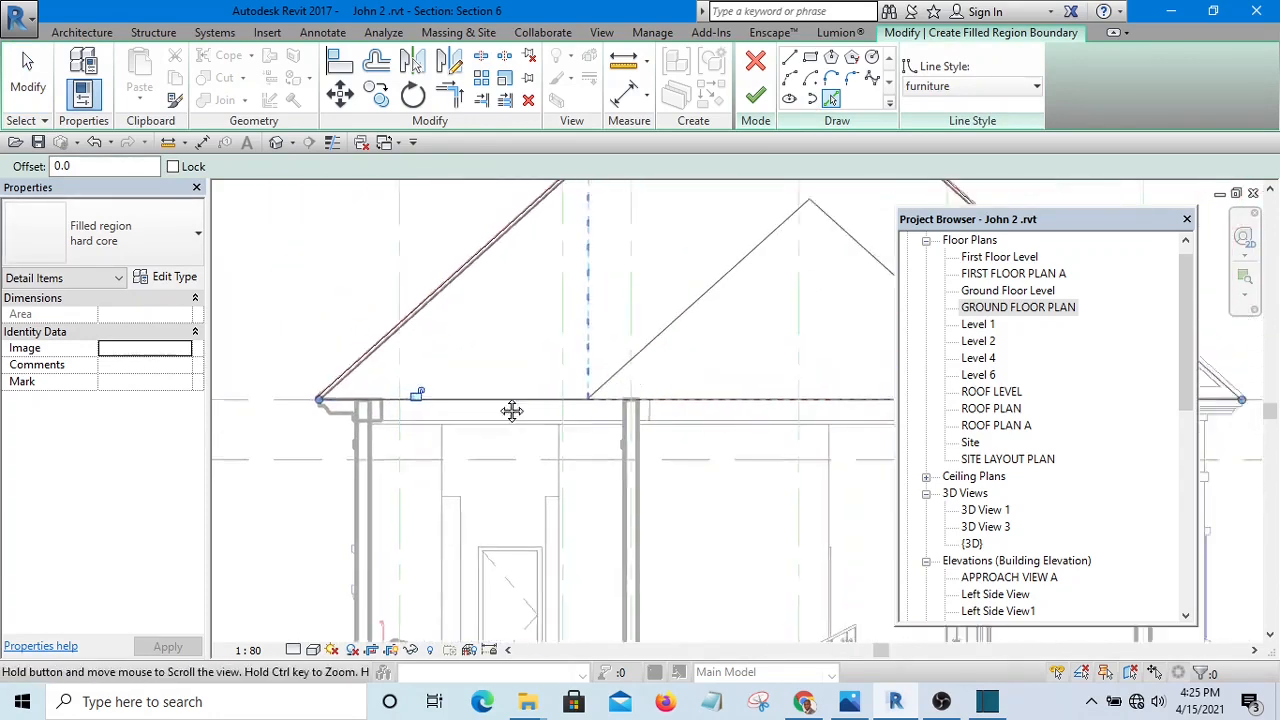
- Extend the right slope line and trim the eaves line so they meet at the right eaves corner
{"action": "scroll", "coordinate": [466, 377], "scroll_direction": "up", "scroll_amount": 6}
{"action": "scroll", "coordinate": [586, 423], "scroll_direction": "up", "scroll_amount": 5}
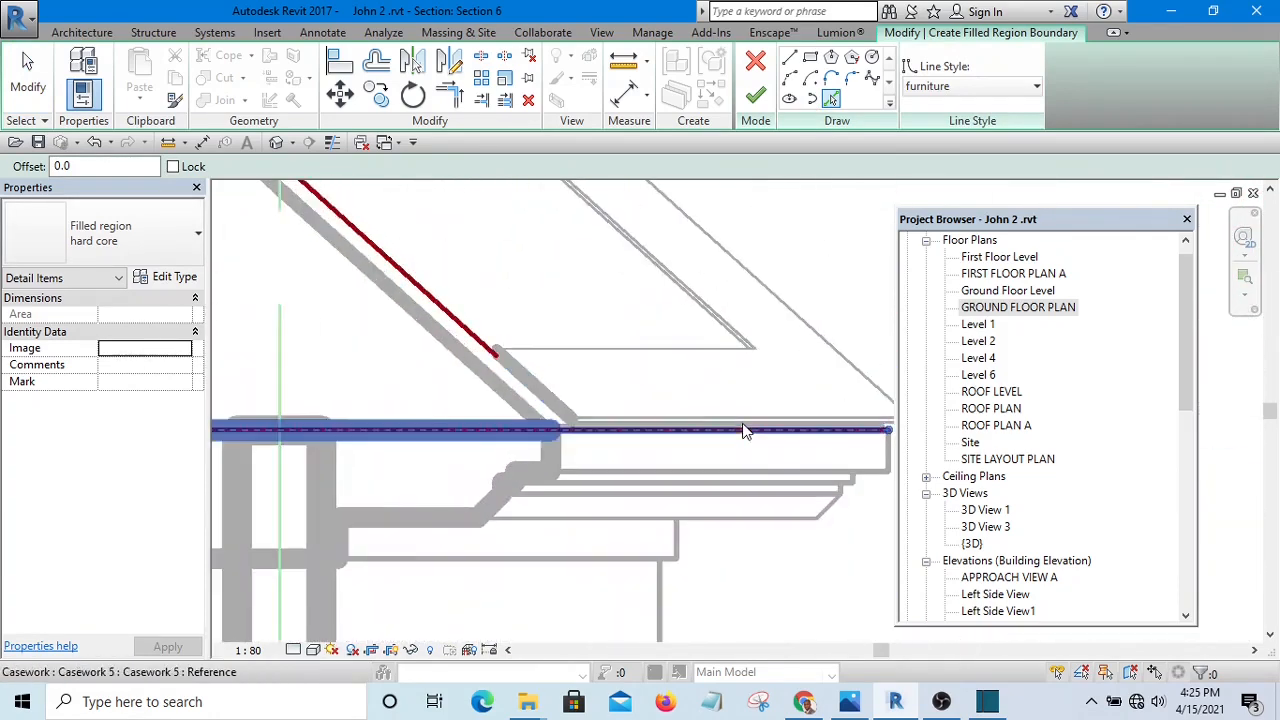
{"action": "left_click", "coordinate": [449, 95]}
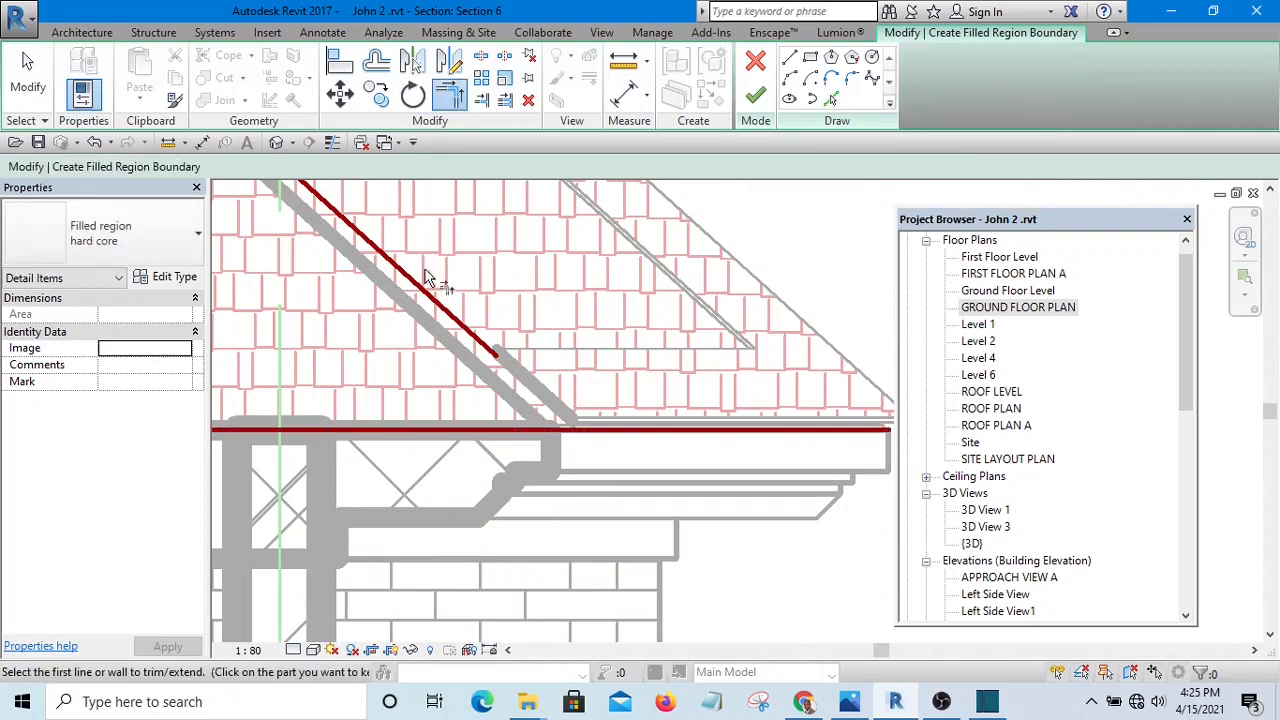
{"action": "left_click", "coordinate": [486, 421]}
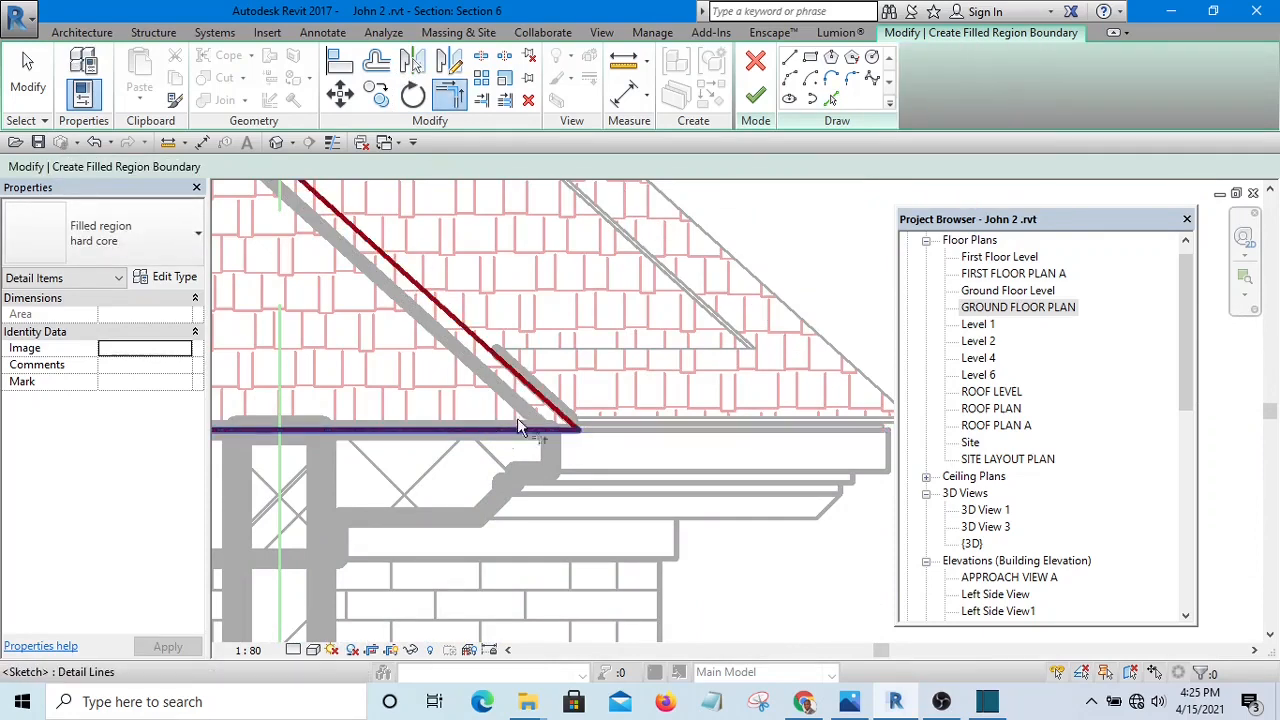
- Trim the left slope line and the eaves line so they meet at the left eaves corner
{"action": "scroll", "coordinate": [600, 405], "scroll_direction": "down", "scroll_amount": 4}
{"action": "scroll", "coordinate": [517, 334], "scroll_direction": "down", "scroll_amount": 2}
{"action": "scroll", "coordinate": [566, 309], "scroll_direction": "up", "scroll_amount": 6}
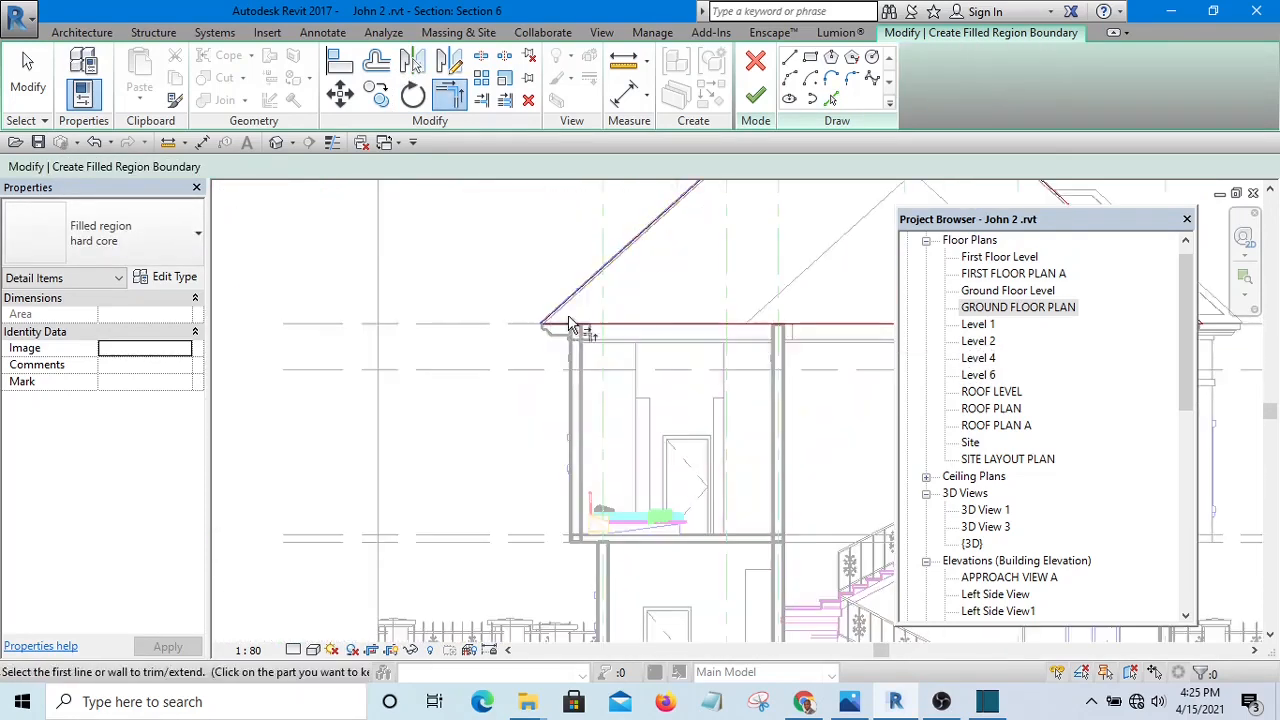
{"action": "scroll", "coordinate": [553, 295], "scroll_direction": "down", "scroll_amount": 3}
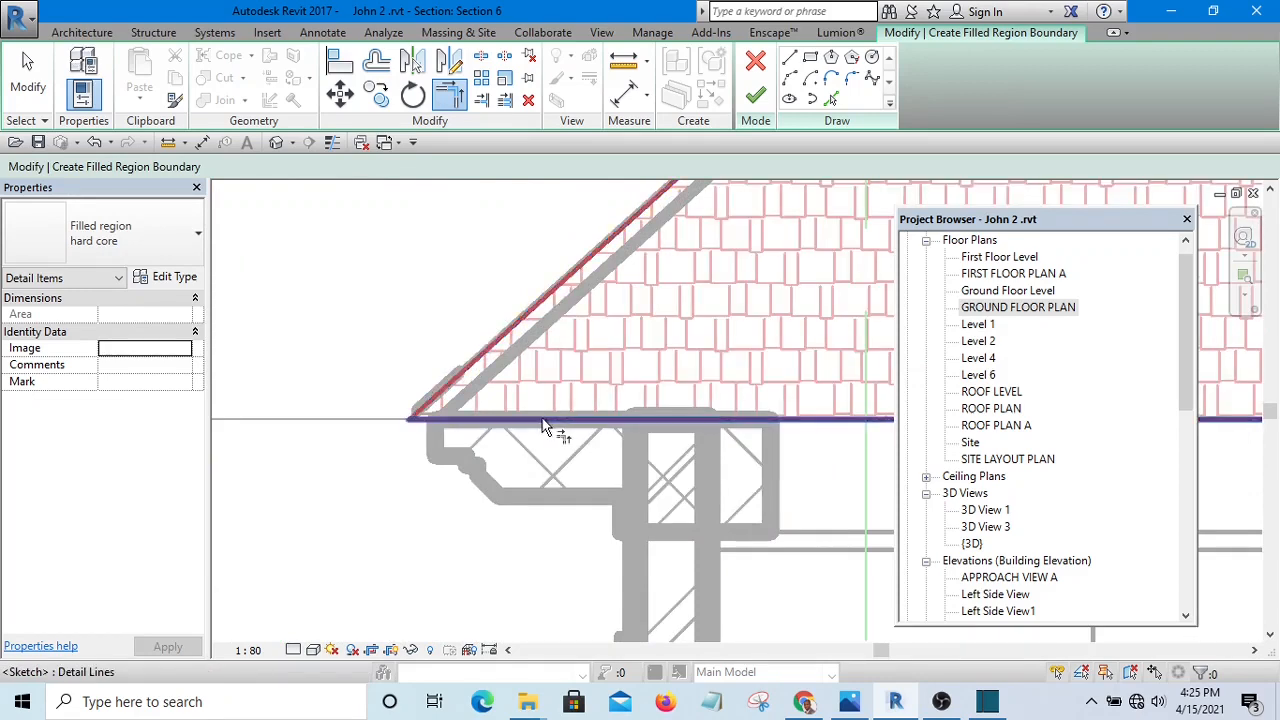
{"action": "scroll", "coordinate": [523, 309], "scroll_direction": "up", "scroll_amount": 2}
{"action": "scroll", "coordinate": [380, 283], "scroll_direction": "down", "scroll_amount": 3}
{"action": "right_click", "coordinate": [380, 283]}
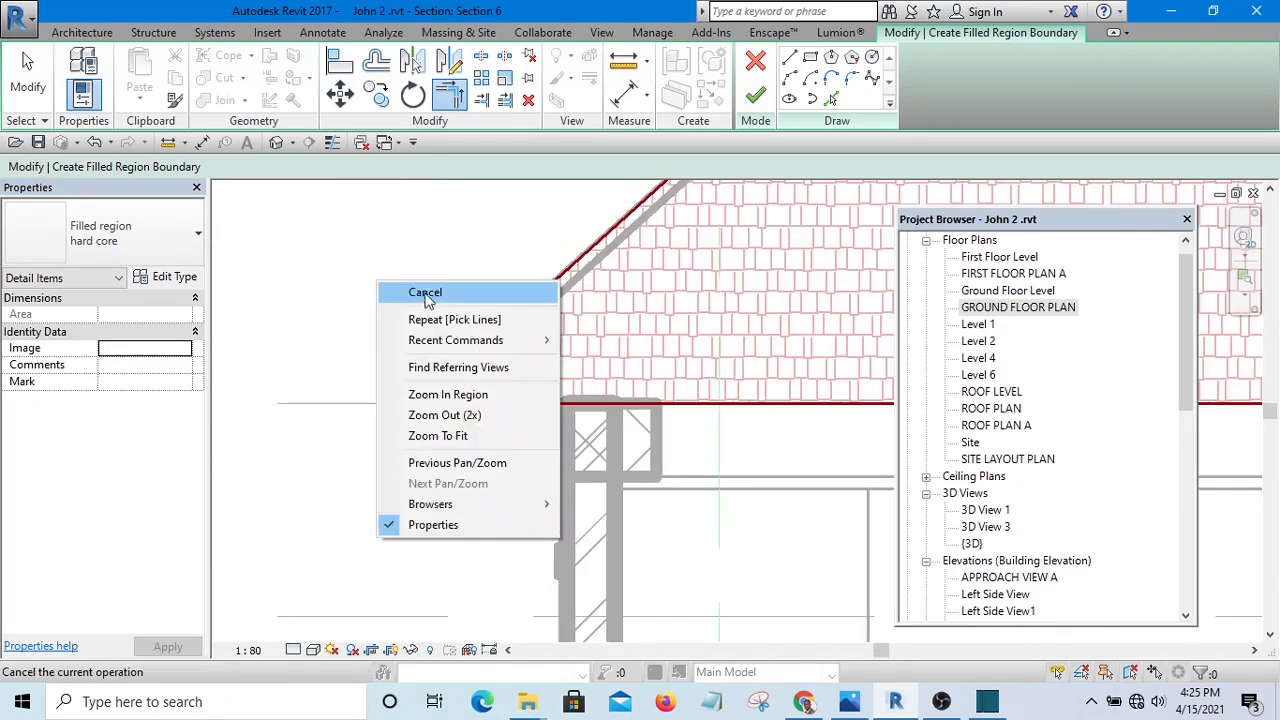
{"action": "left_click", "coordinate": [423, 289]}
- Finish the roof outline boundary to create the filled region, and deselect it
{"action": "scroll", "coordinate": [424, 292], "scroll_direction": "up", "scroll_amount": 3}
{"action": "scroll", "coordinate": [424, 292], "scroll_direction": "down", "scroll_amount": 1}
{"action": "middle_click_drag", "start_coordinate": [543, 351], "coordinate": [428, 419]}
{"action": "scroll", "coordinate": [428, 415], "scroll_direction": "down", "scroll_amount": 2}
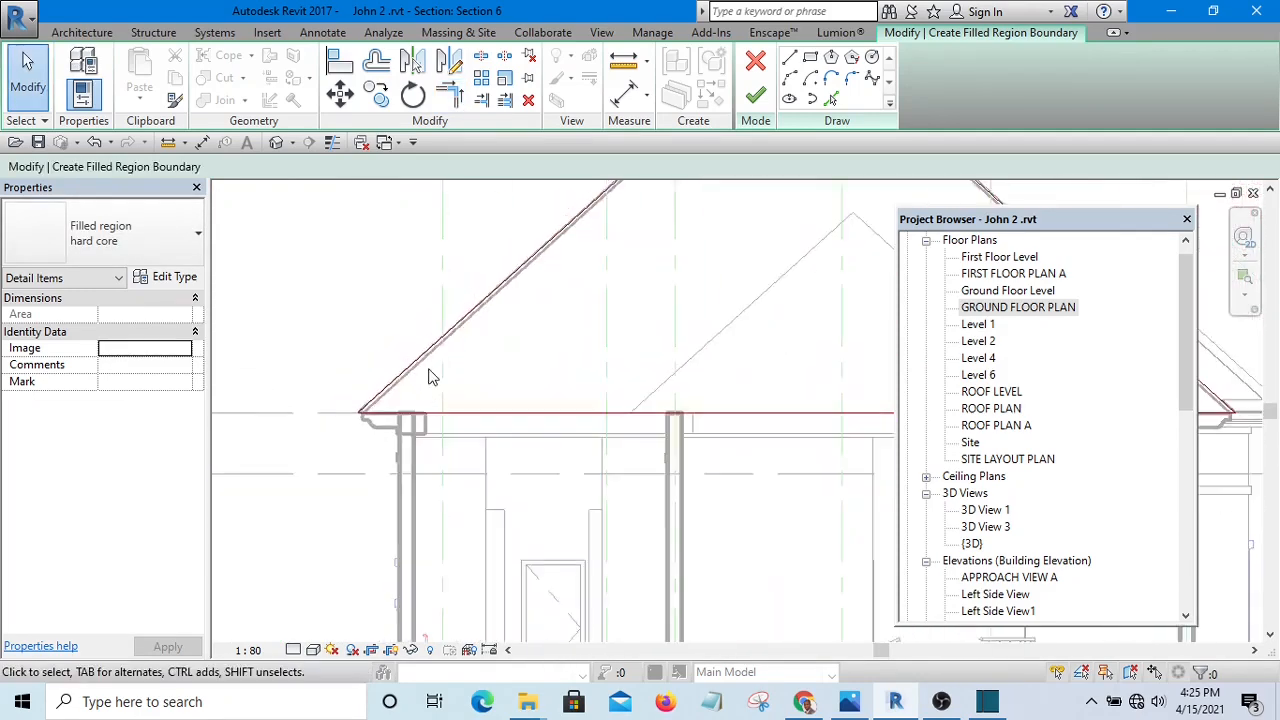
{"action": "scroll", "coordinate": [429, 365], "scroll_direction": "down", "scroll_amount": 2}
{"action": "middle_click_drag", "start_coordinate": [686, 381], "coordinate": [660, 345]}
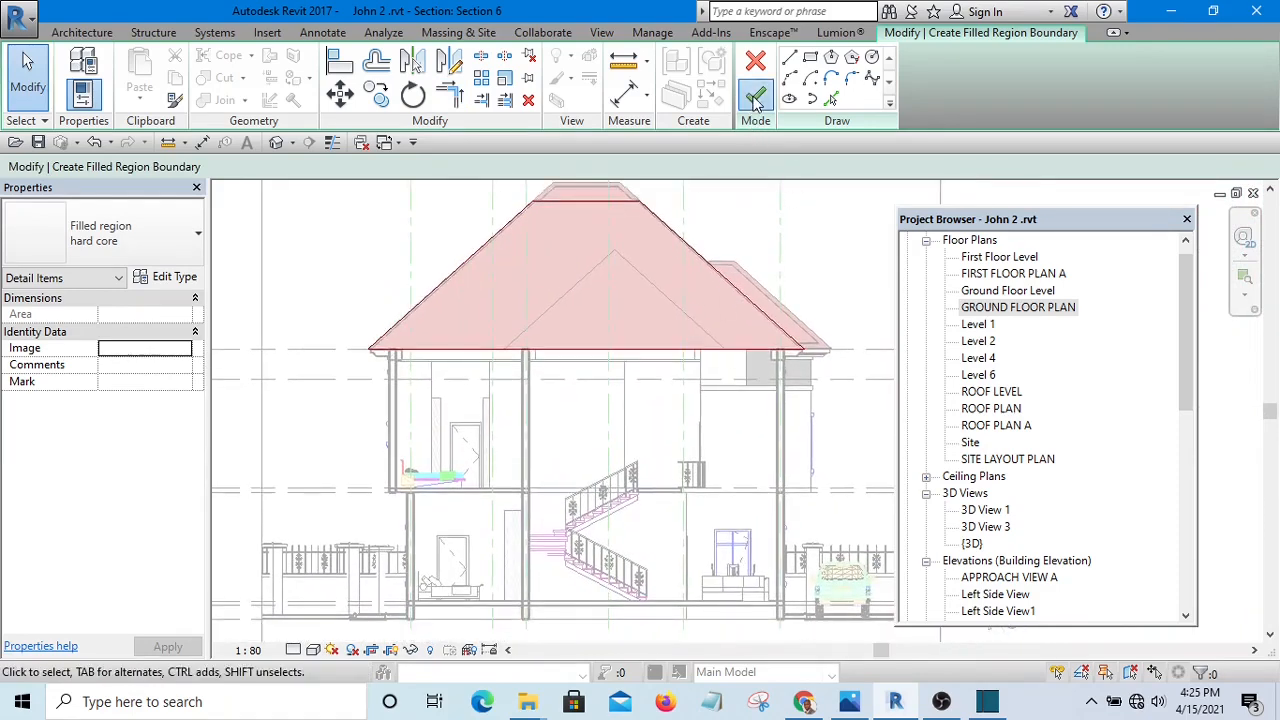
{"action": "left_click", "coordinate": [755, 97]}
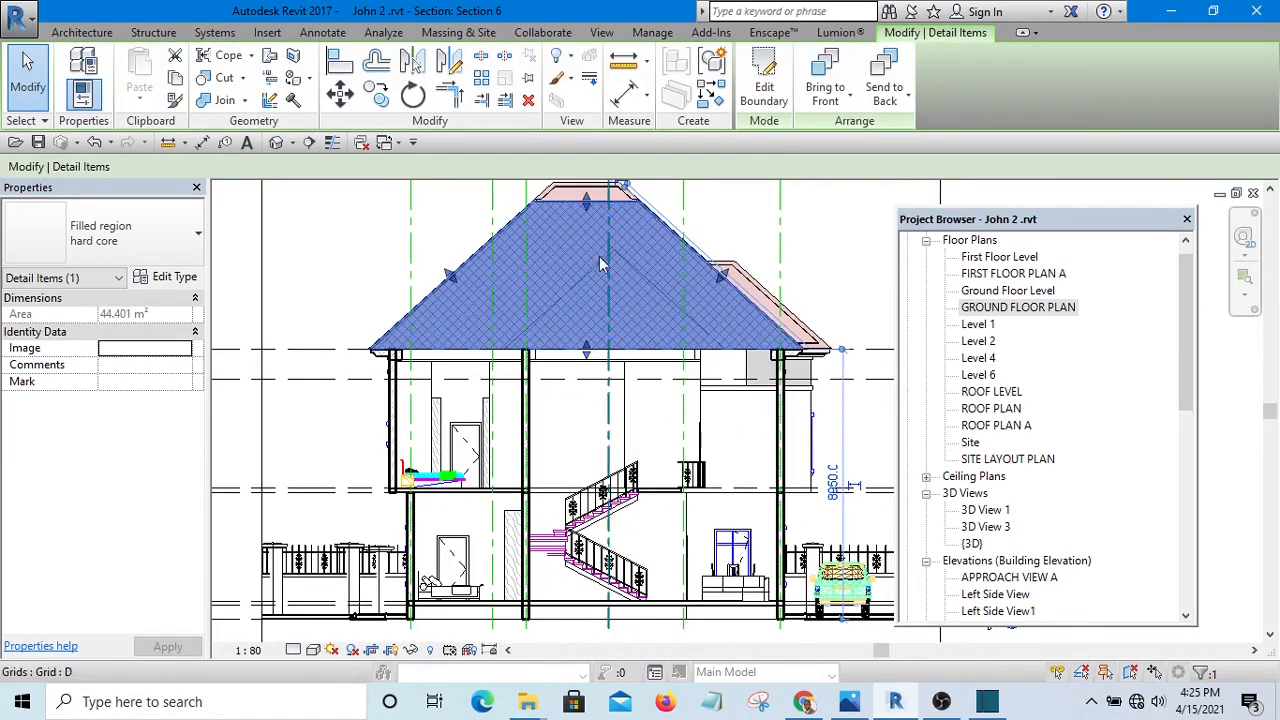
{"action": "scroll", "coordinate": [466, 283], "scroll_direction": "up", "scroll_amount": 2}
{"action": "left_click", "coordinate": [367, 228]}
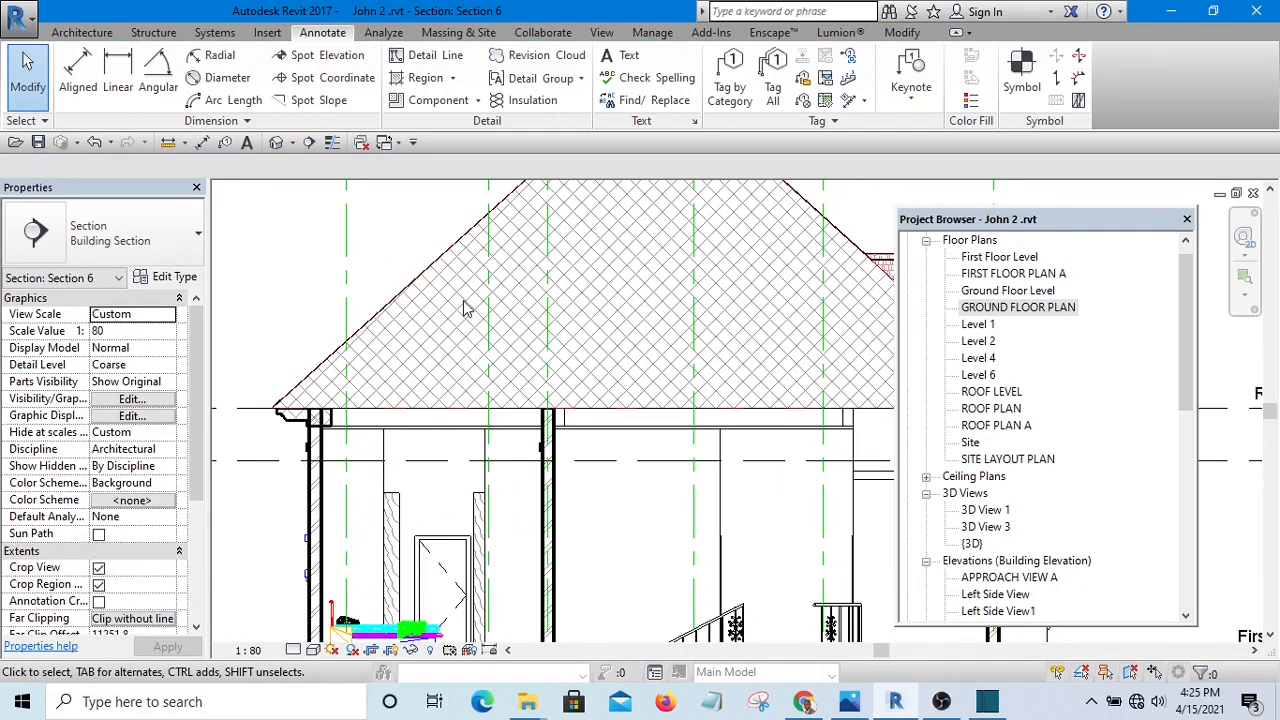
- Change the roof filled region's type from hard core to Solid Black
{"action": "scroll", "coordinate": [440, 410], "scroll_direction": "up", "scroll_amount": 4}
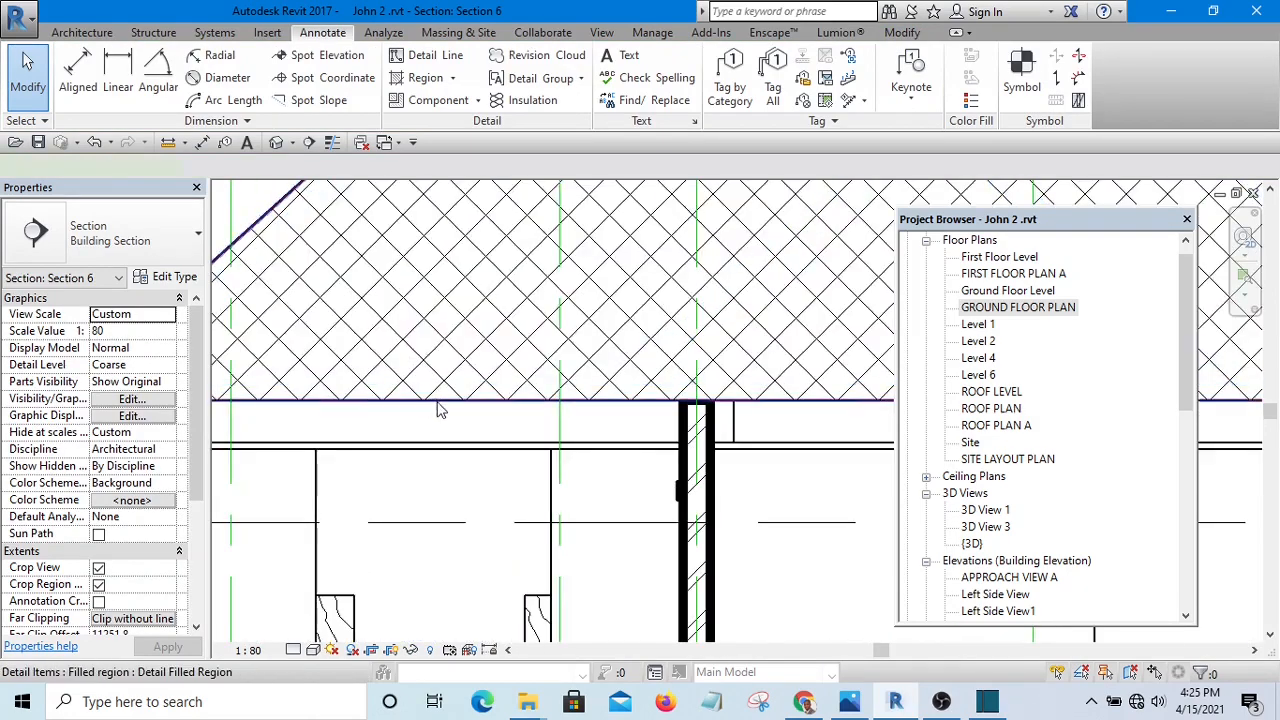
{"action": "left_click", "coordinate": [440, 410]}
{"action": "scroll", "coordinate": [466, 355], "scroll_direction": "down", "scroll_amount": 3}
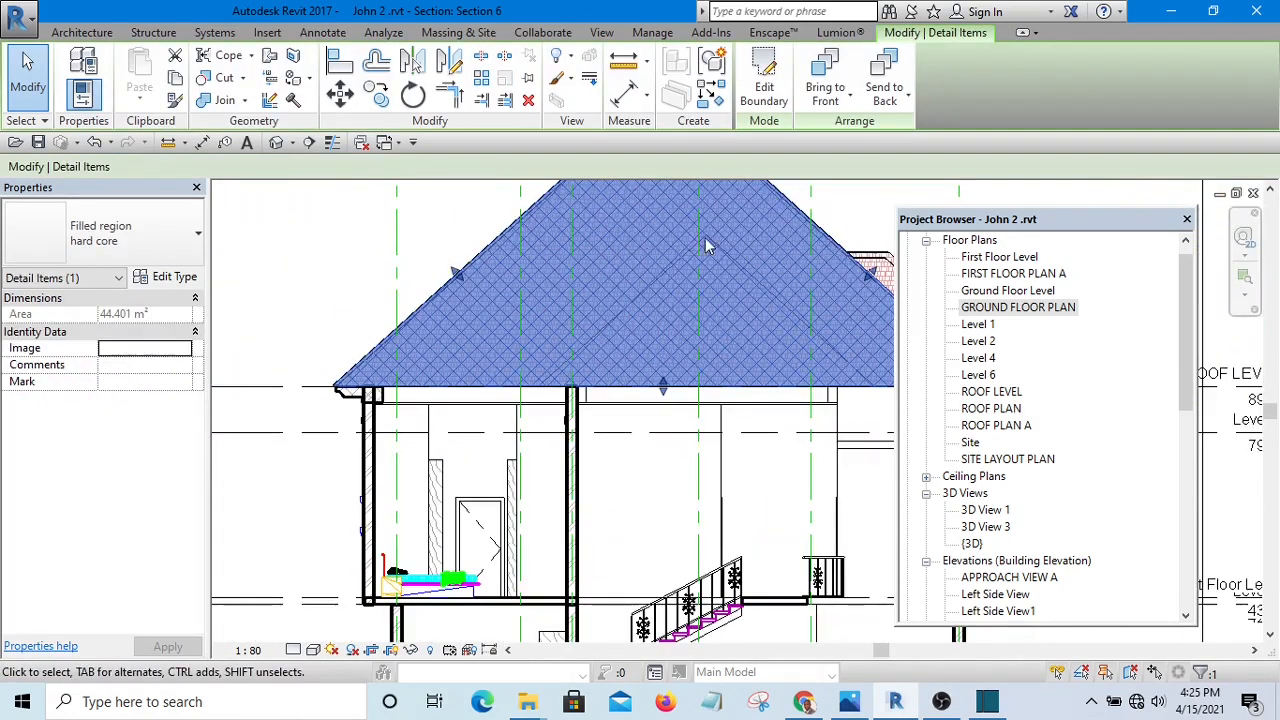
{"action": "left_click", "coordinate": [150, 229]}
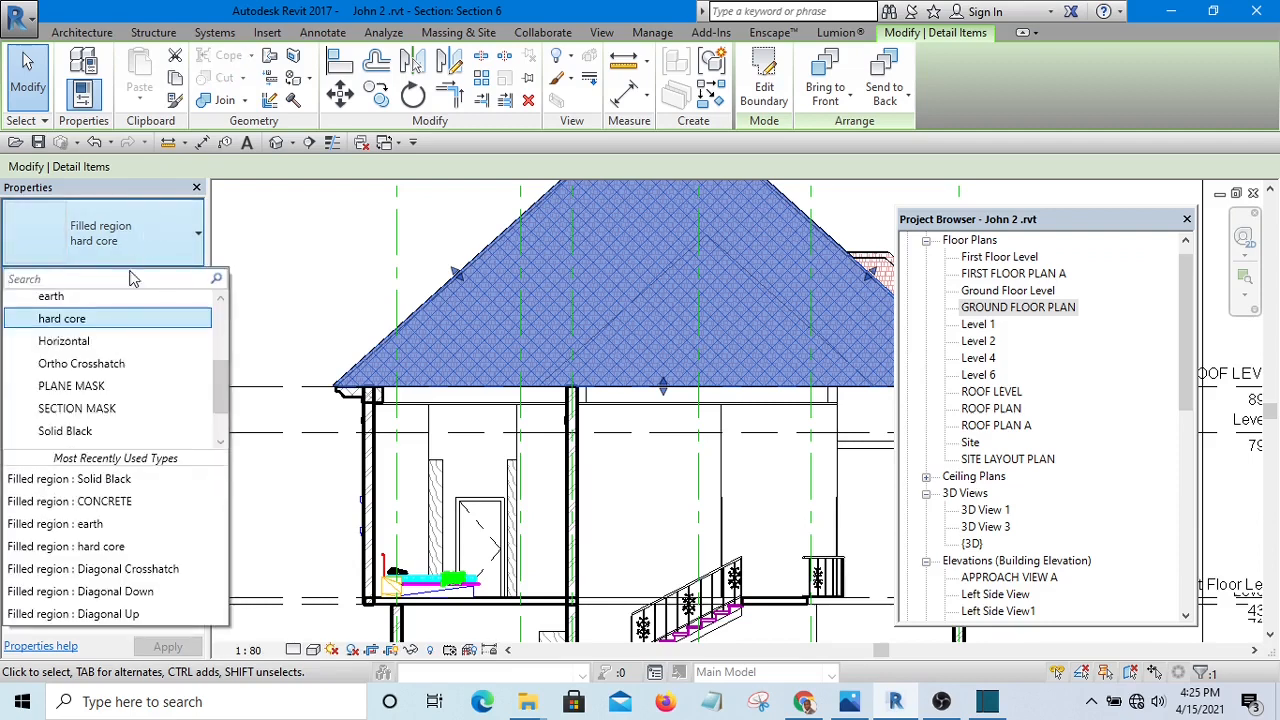
{"action": "left_click", "coordinate": [83, 431]}
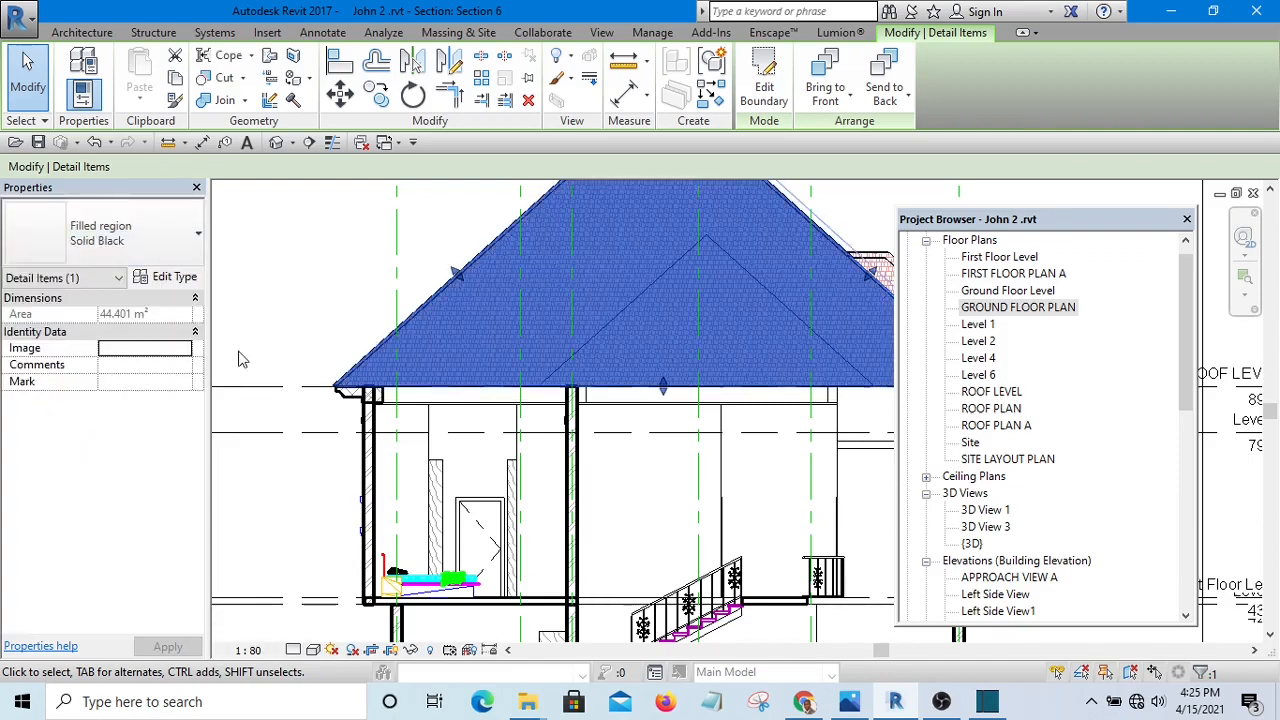
{"action": "left_click", "coordinate": [276, 292]}
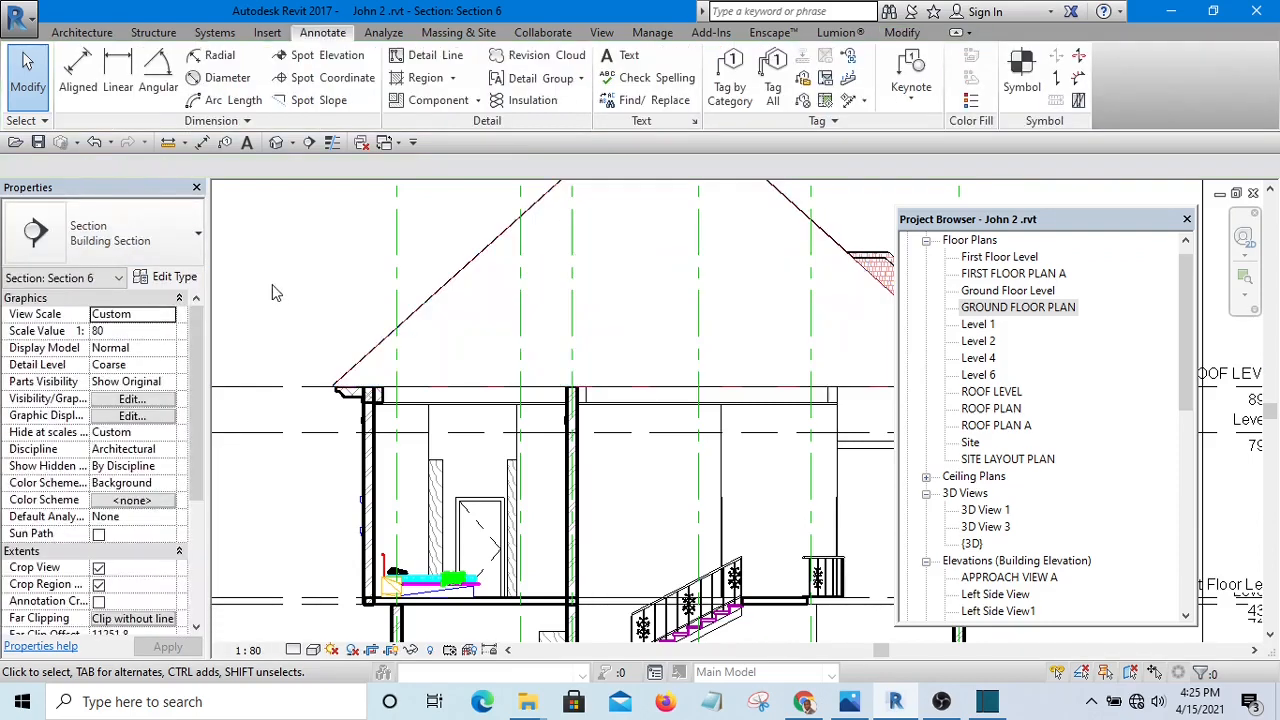
- Check the fill pattern and color in the type properties of the roof's filled region
{"action": "left_click", "coordinate": [455, 390]}
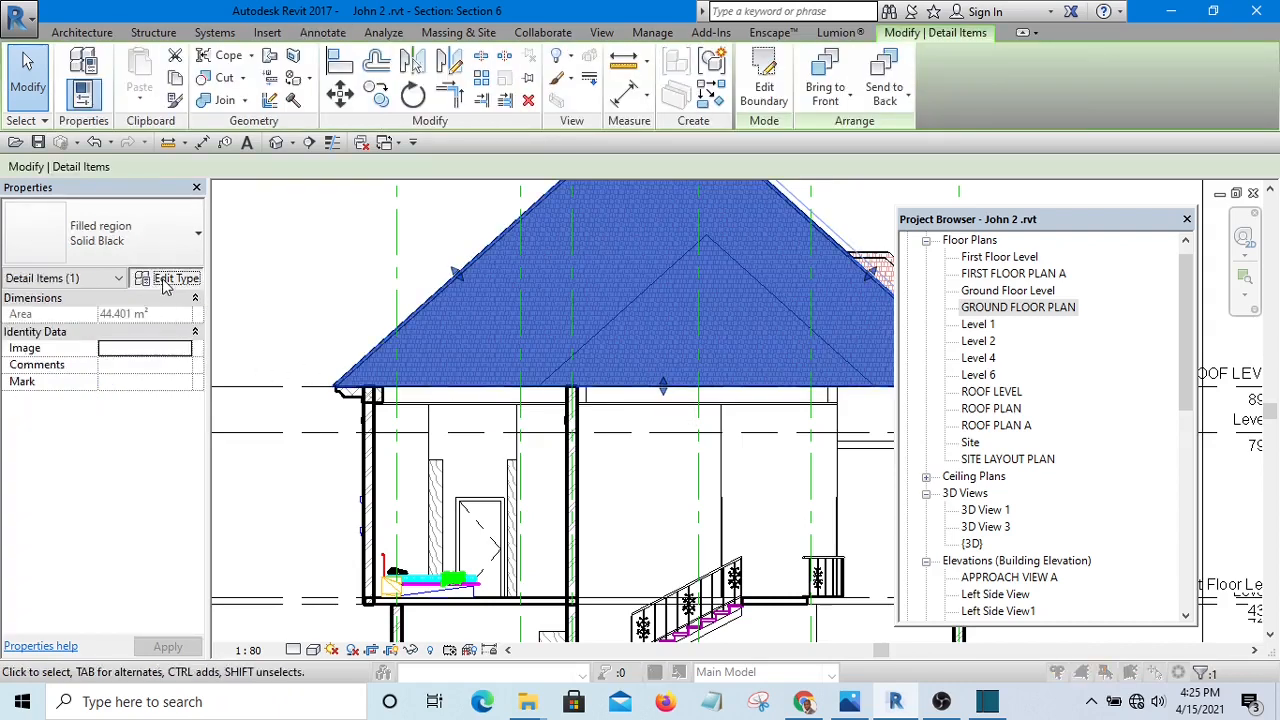
{"action": "left_click", "coordinate": [170, 279]}
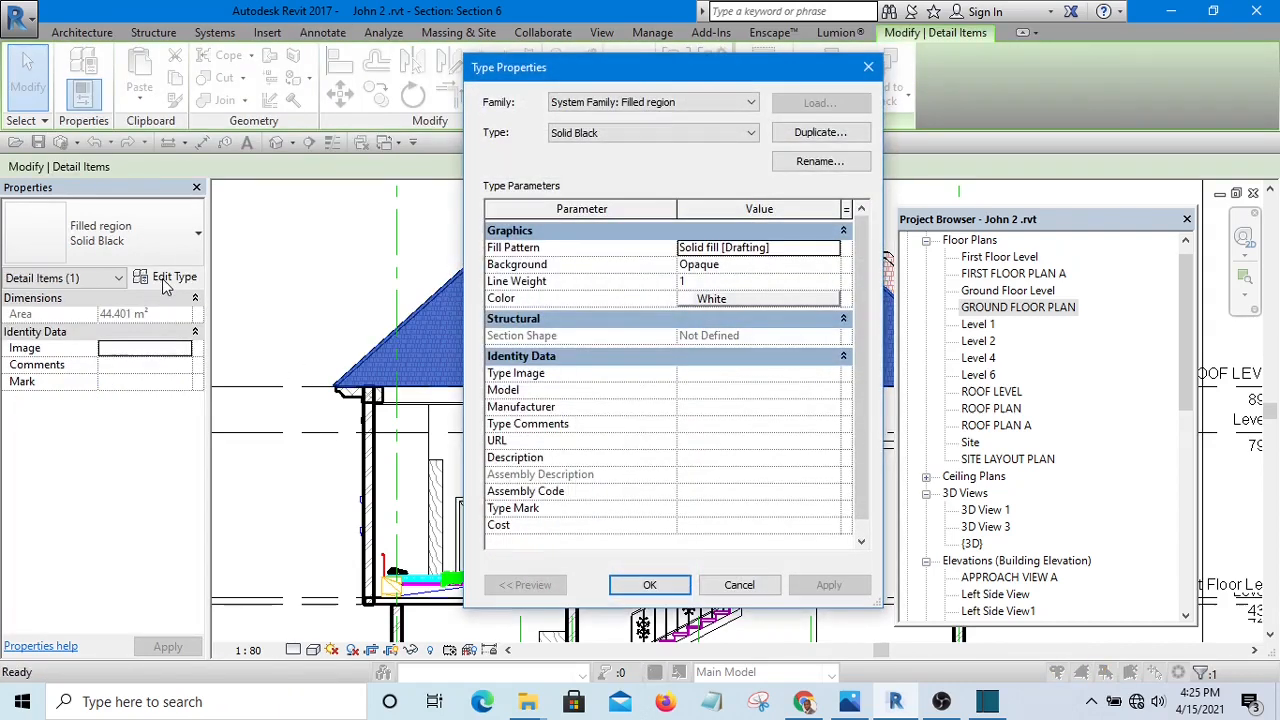
{"action": "left_click", "coordinate": [687, 302]}
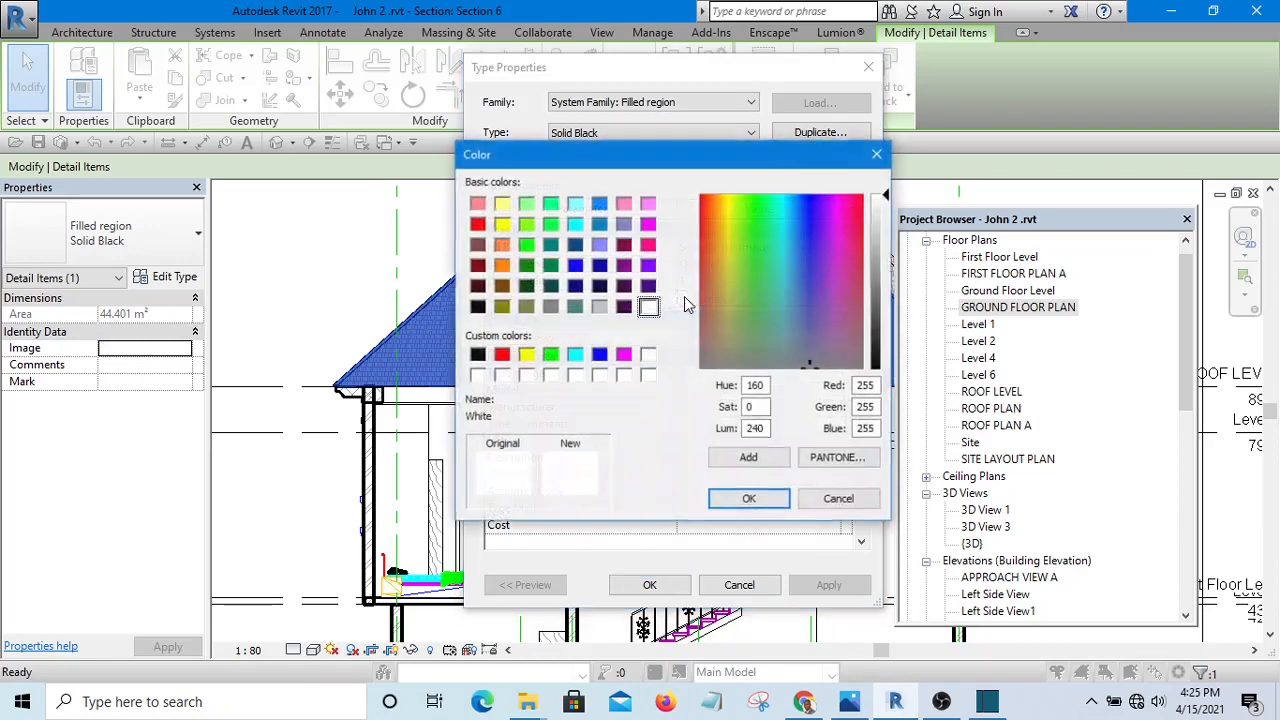
{"action": "left_click", "coordinate": [750, 499]}
{"action": "left_click", "coordinate": [652, 585]}
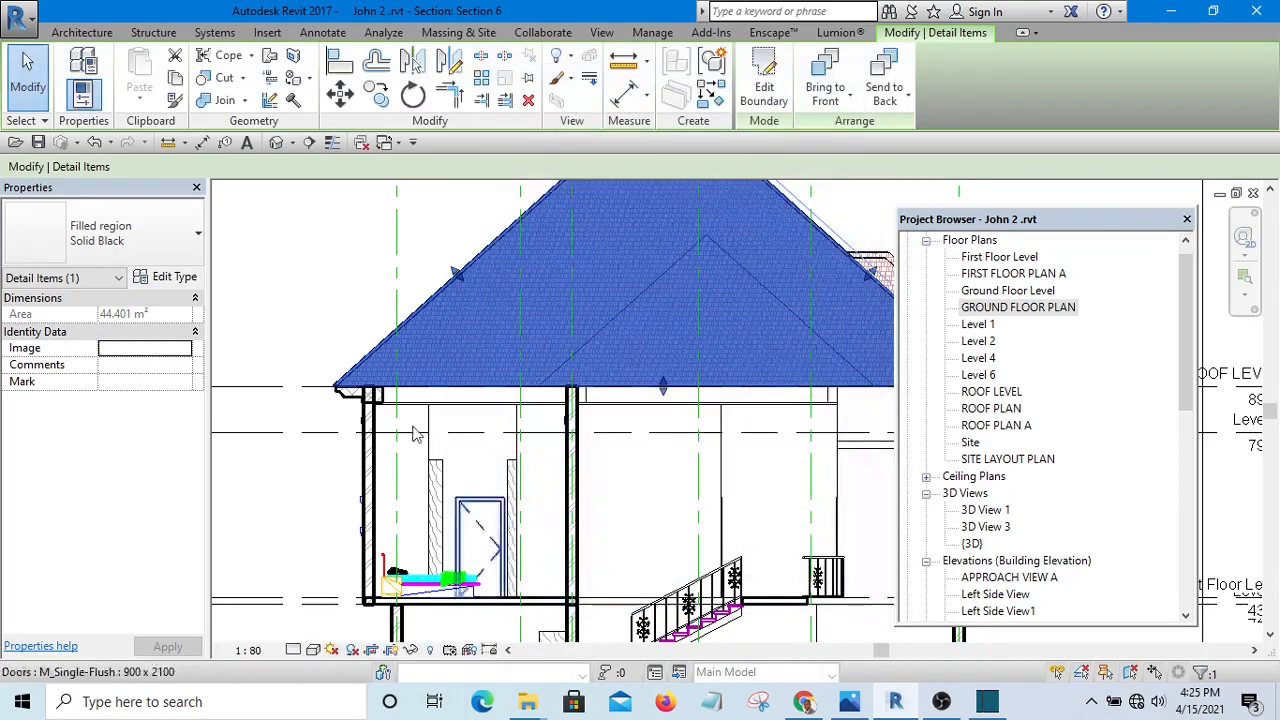
{"action": "left_click", "coordinate": [296, 255]}
- Examine the covered roof area, its slopes and the eaves corner in the section
{"action": "scroll", "coordinate": [320, 270], "scroll_direction": "down", "scroll_amount": 2}
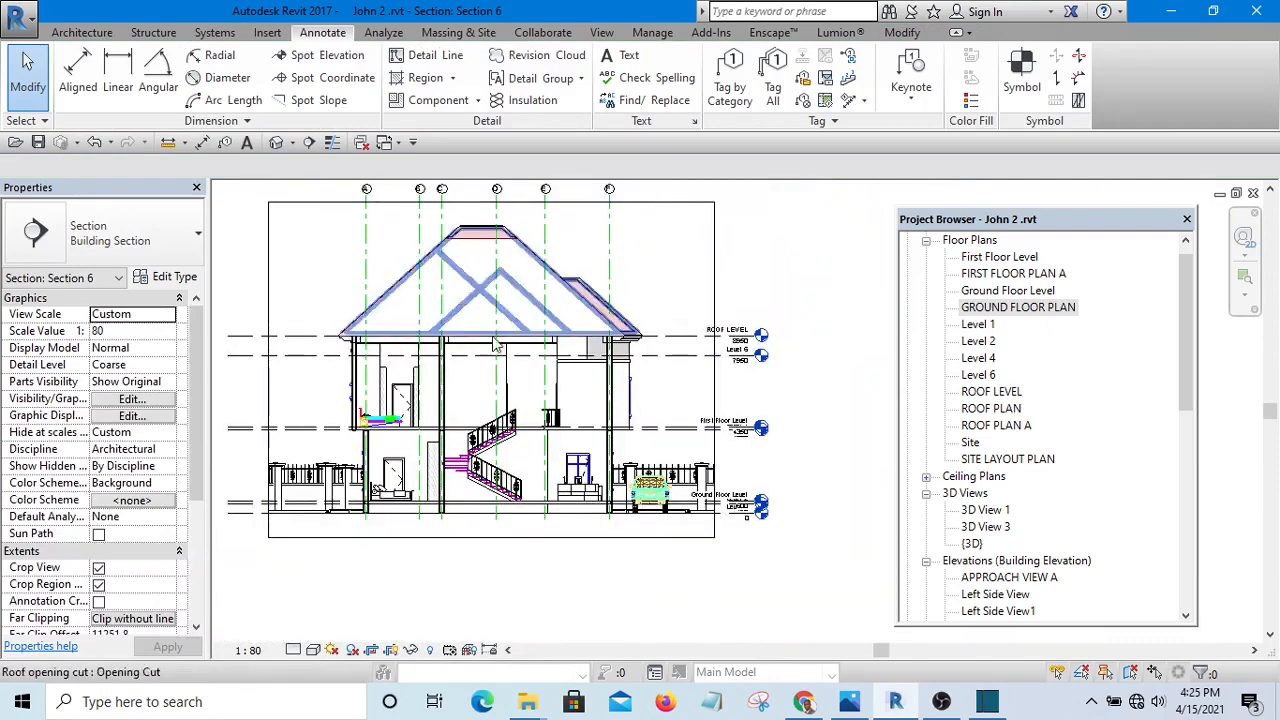
{"action": "scroll", "coordinate": [495, 305], "scroll_direction": "up", "scroll_amount": 1}
{"action": "scroll", "coordinate": [495, 305], "scroll_direction": "up", "scroll_amount": 1}
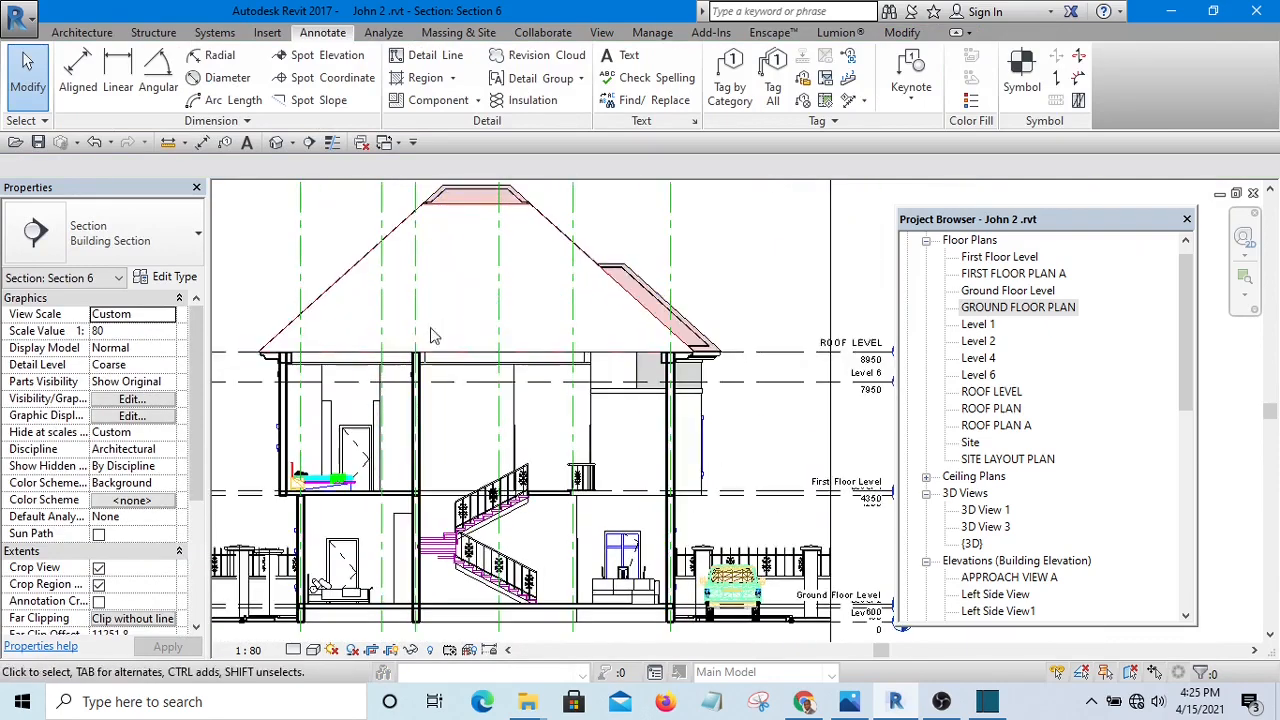
{"action": "scroll", "coordinate": [463, 320], "scroll_direction": "up", "scroll_amount": 3}
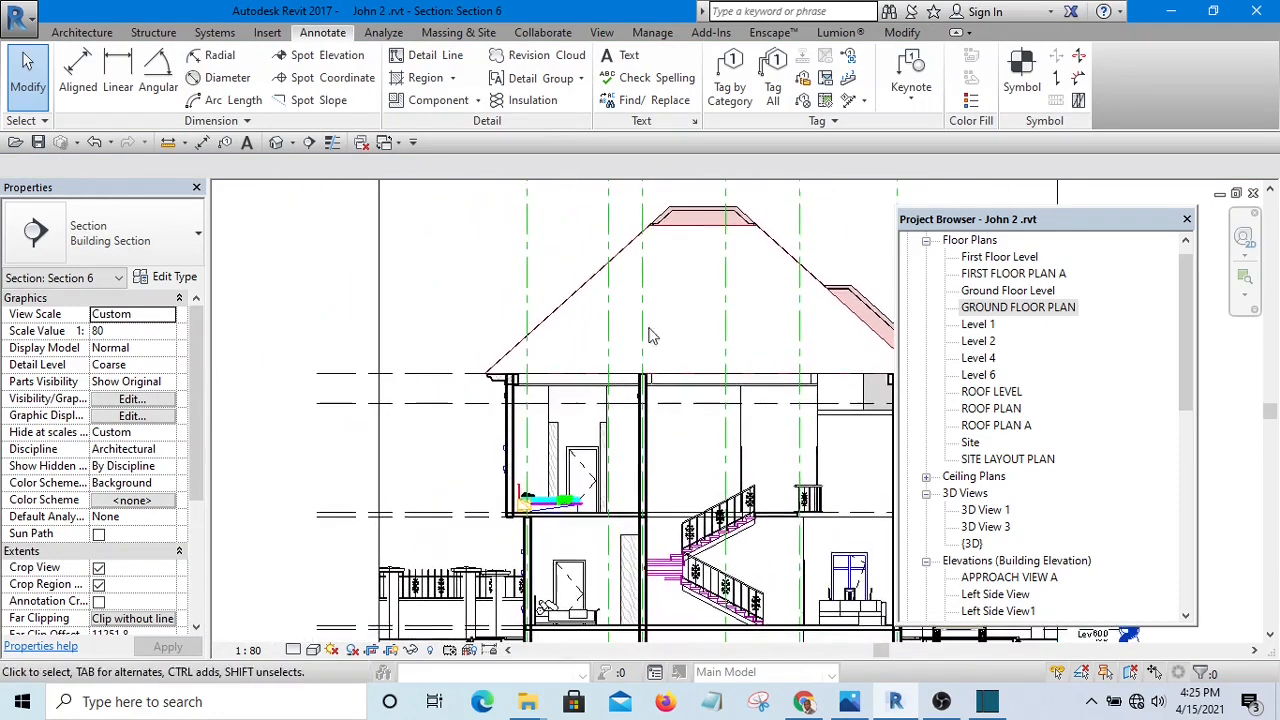
{"action": "scroll", "coordinate": [533, 395], "scroll_direction": "down", "scroll_amount": 4}
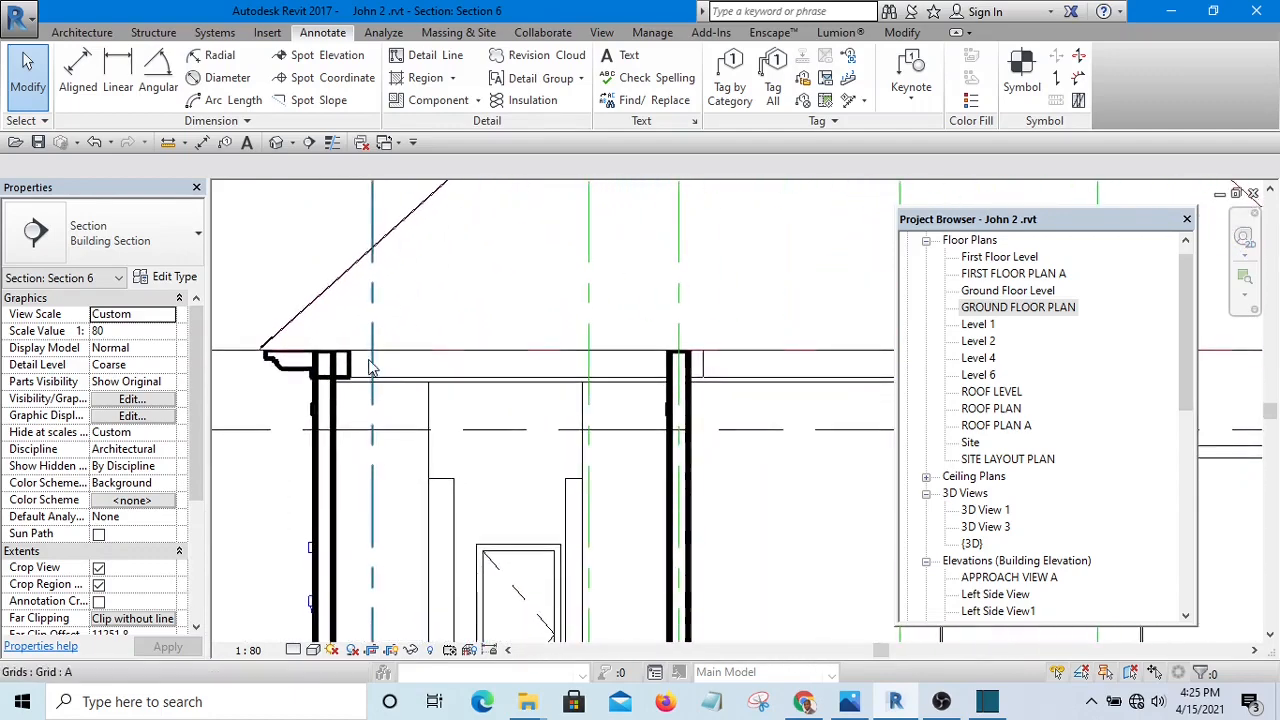
{"action": "middle_click_drag", "start_coordinate": [519, 363], "coordinate": [471, 380]}
{"action": "scroll", "coordinate": [509, 240], "scroll_direction": "up", "scroll_amount": 2}
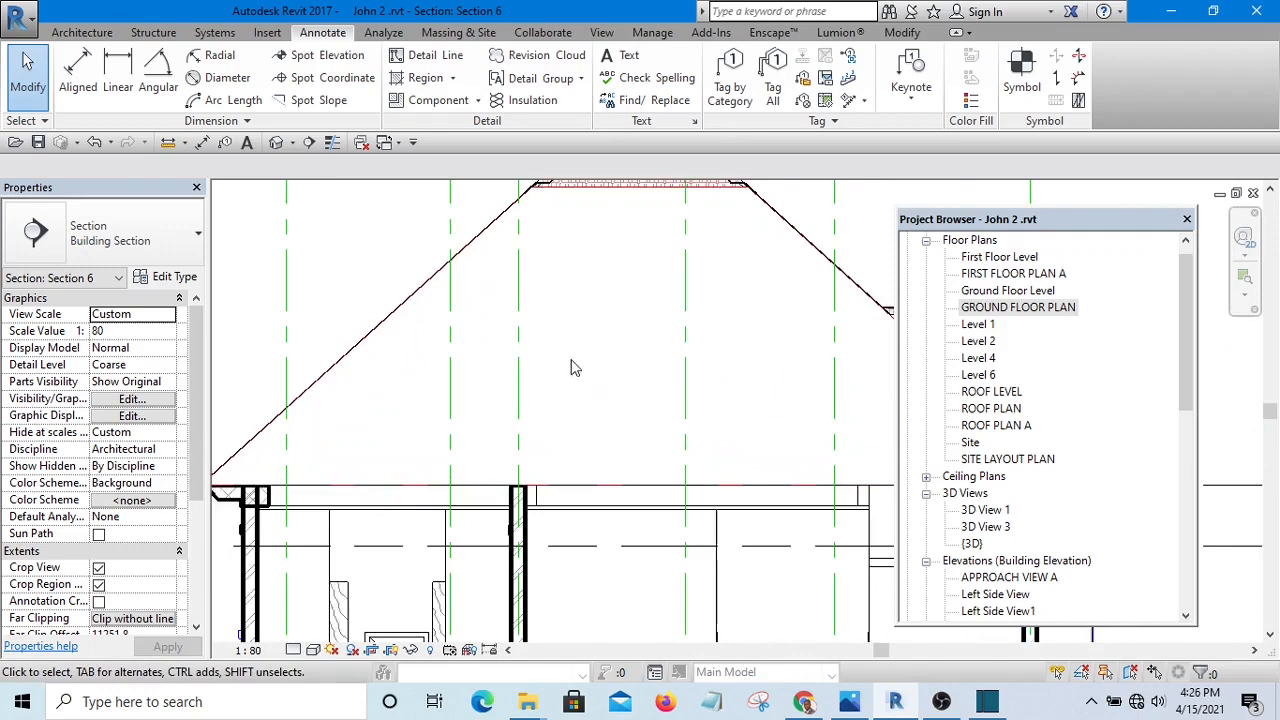
{"action": "scroll", "coordinate": [570, 368], "scroll_direction": "down", "scroll_amount": 3}
{"action": "scroll", "coordinate": [421, 298], "scroll_direction": "up", "scroll_amount": 2}
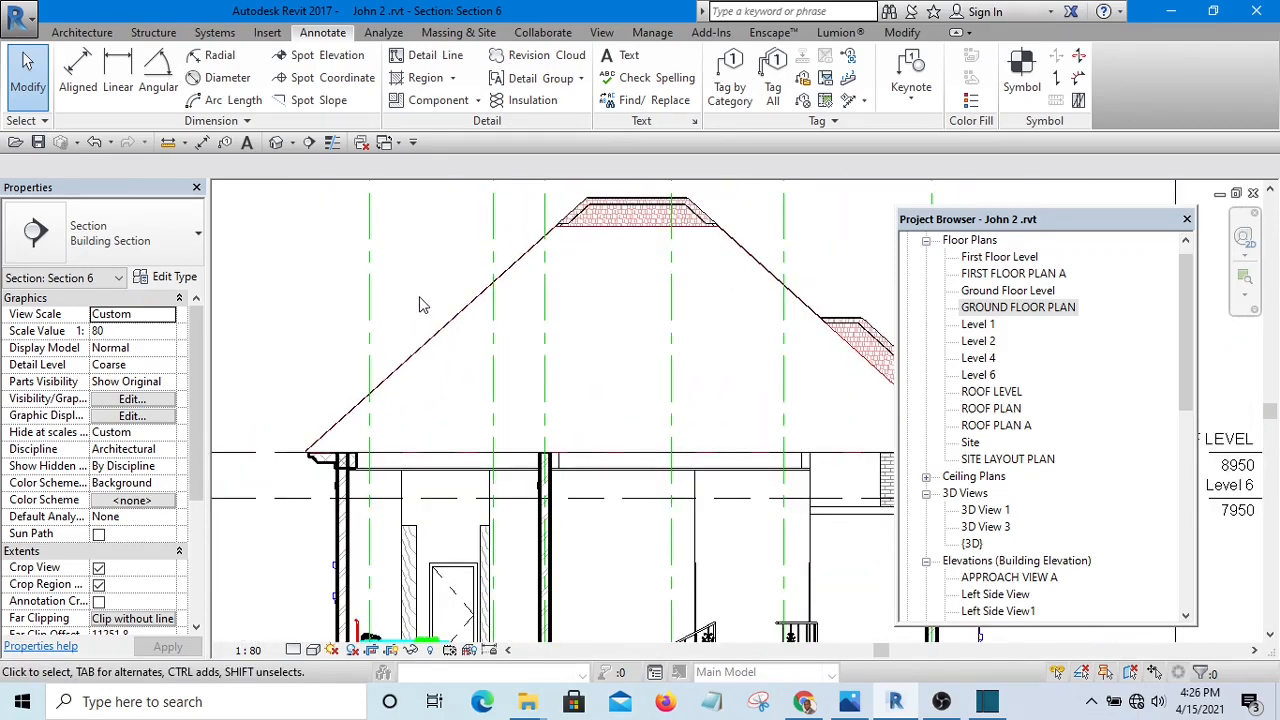
- Create a furniture-style detail line offset 75 inward from the left roof slope with Pick Lines
{"action": "key", "text": "l"}
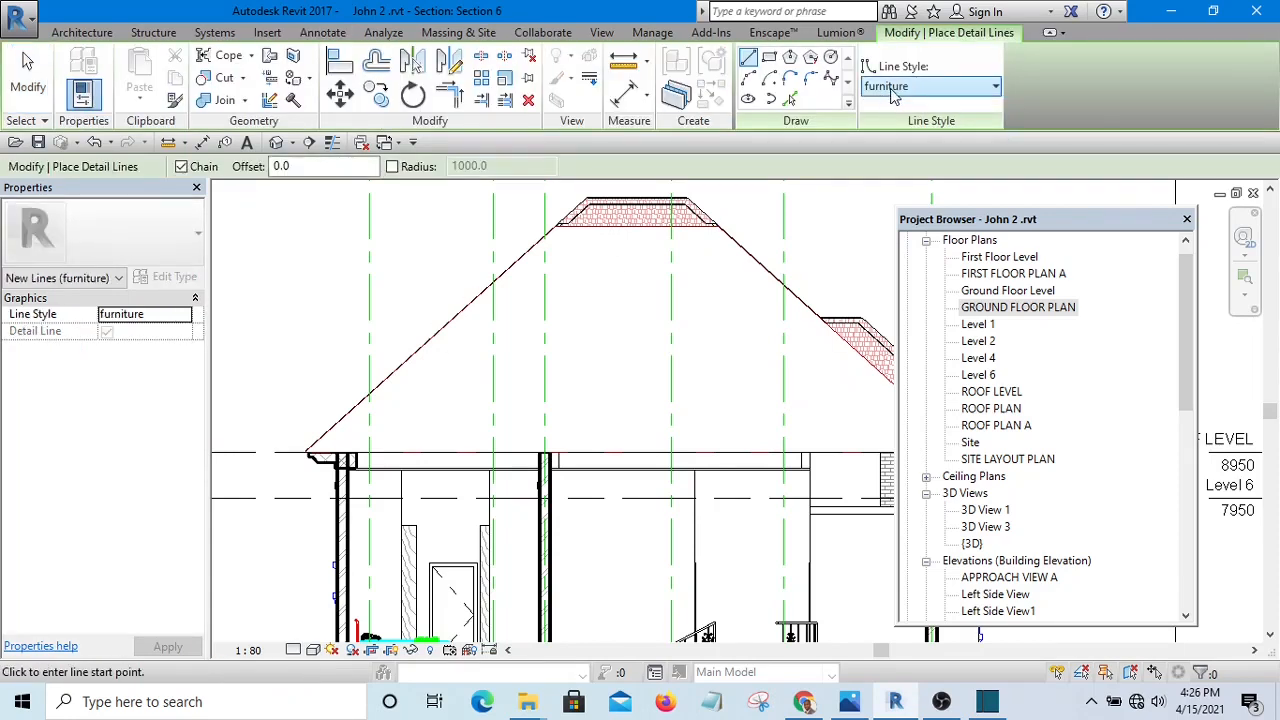
{"action": "scroll", "coordinate": [286, 293], "scroll_direction": "down", "scroll_amount": 2}
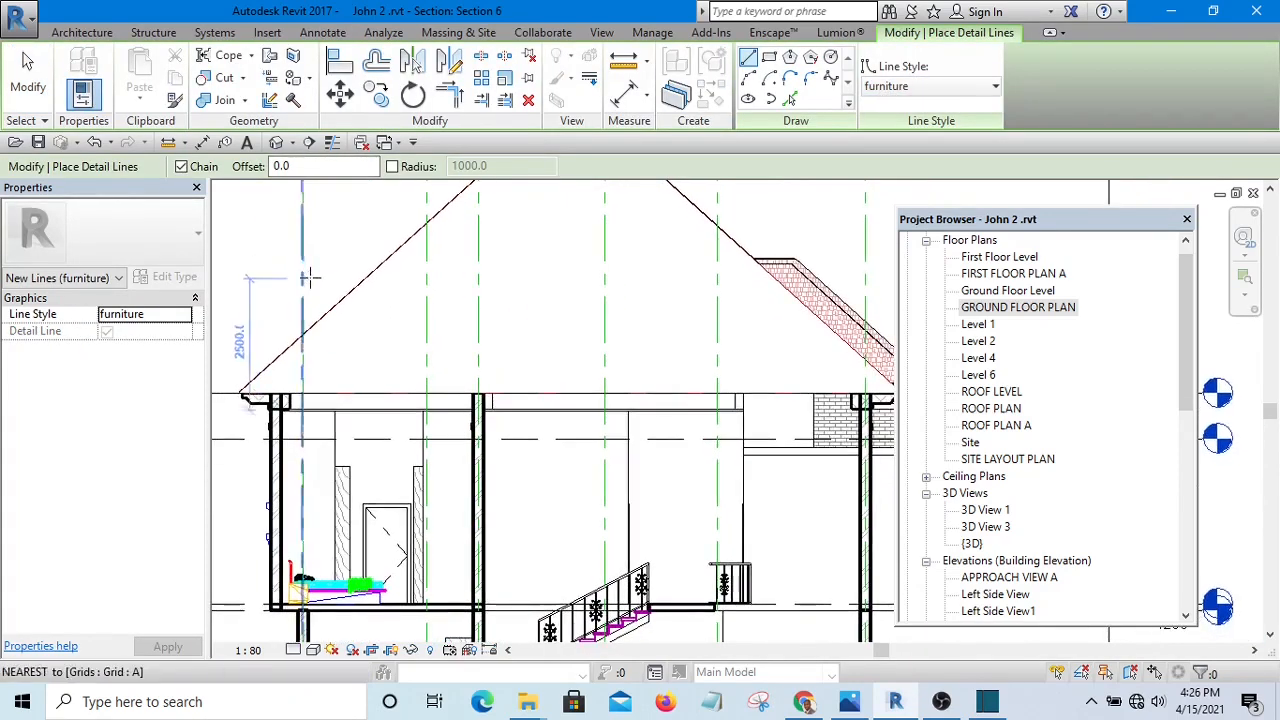
{"action": "scroll", "coordinate": [457, 294], "scroll_direction": "up", "scroll_amount": 4}
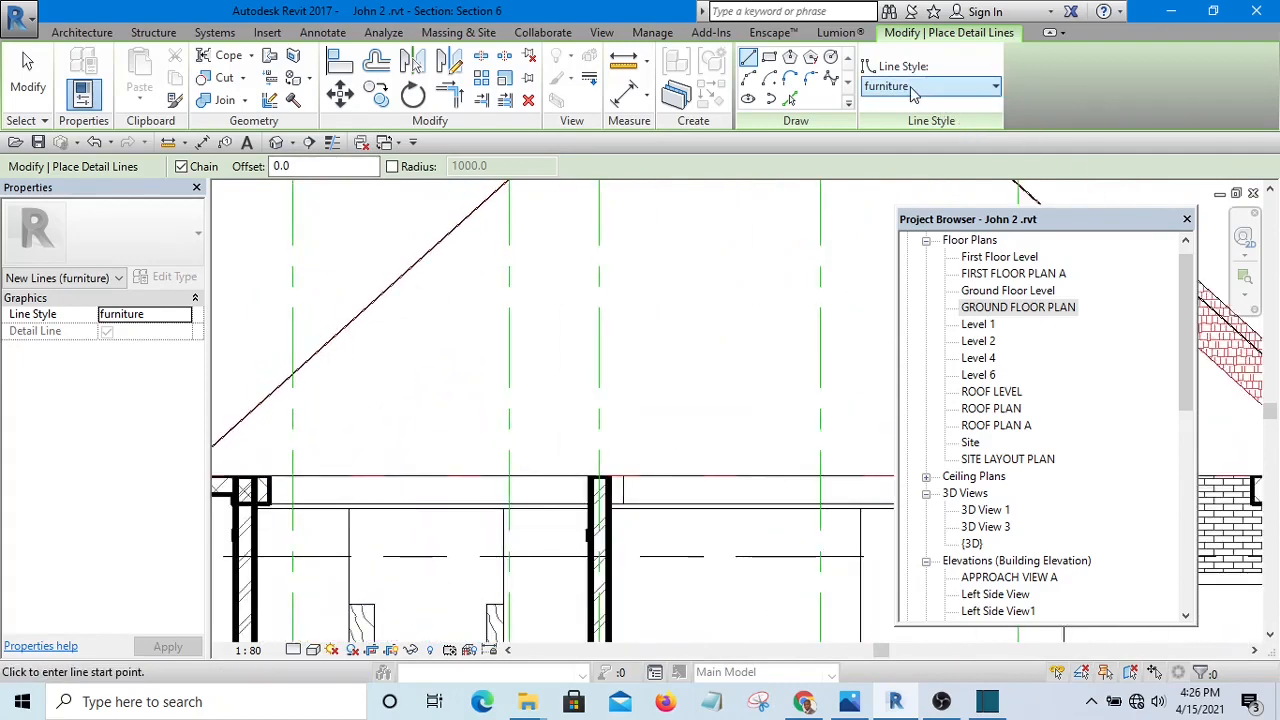
{"action": "scroll", "coordinate": [400, 275], "scroll_direction": "up", "scroll_amount": 4}
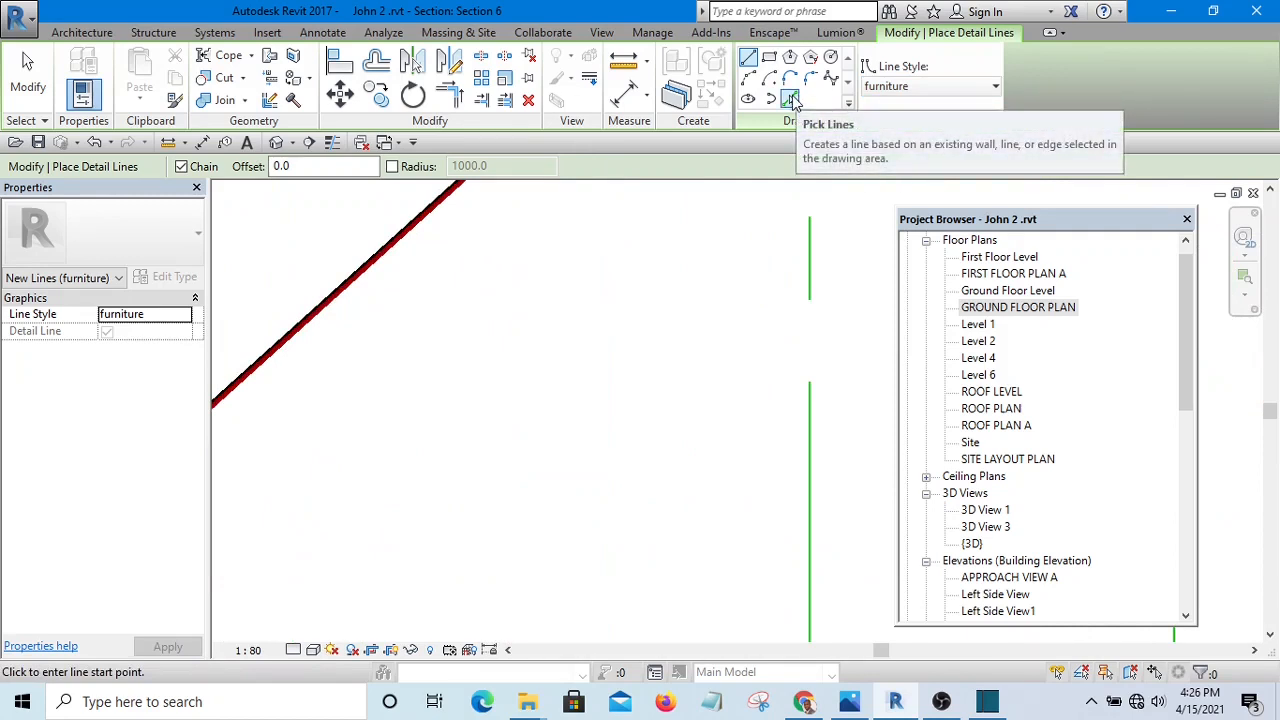
{"action": "left_click", "coordinate": [790, 98]}
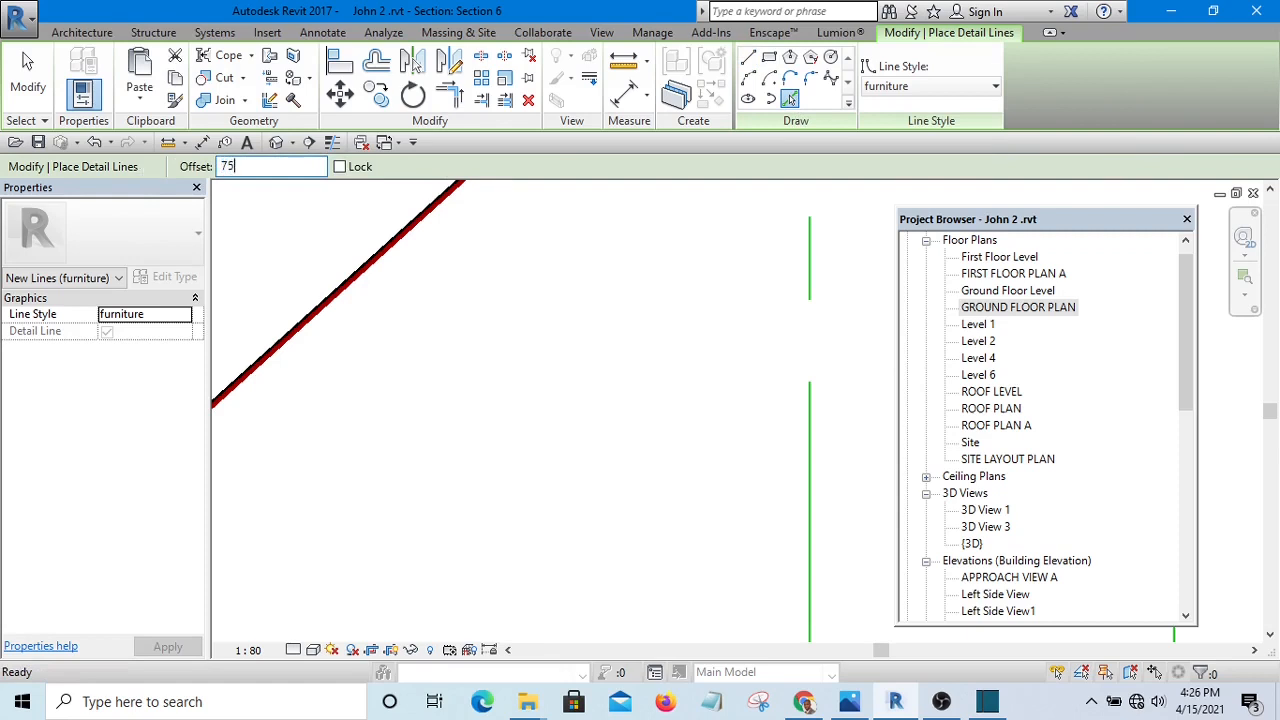
{"action": "scroll", "coordinate": [338, 332], "scroll_direction": "up", "scroll_amount": 3}
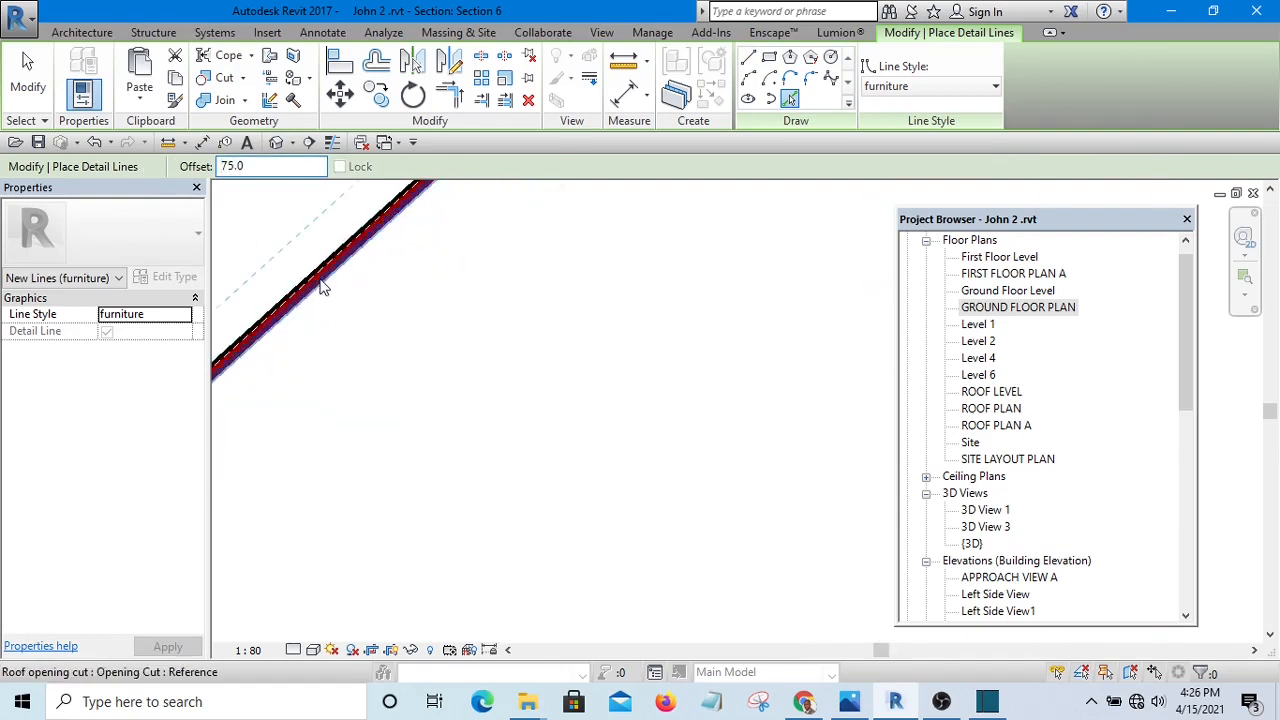
{"action": "scroll", "coordinate": [322, 293], "scroll_direction": "down", "scroll_amount": 6}
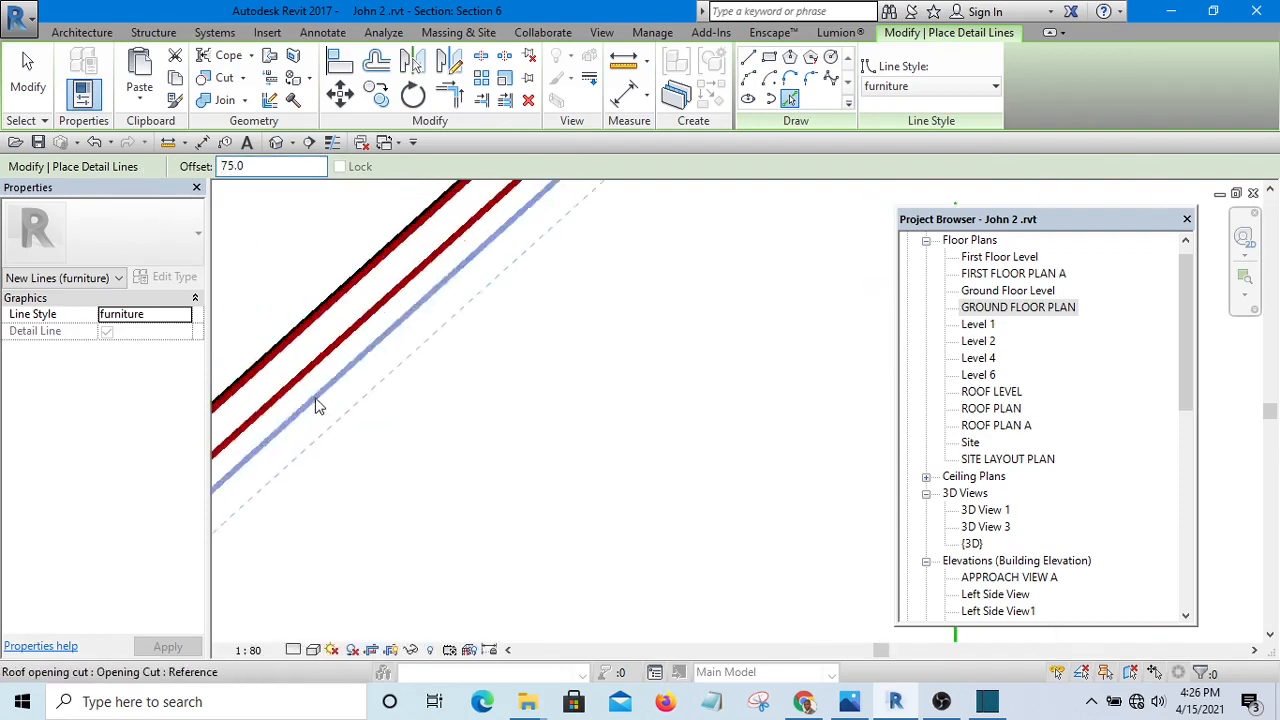
- Create a matching detail line offset 75 inward from the right roof slope
{"action": "scroll", "coordinate": [508, 330], "scroll_direction": "up", "scroll_amount": 5}
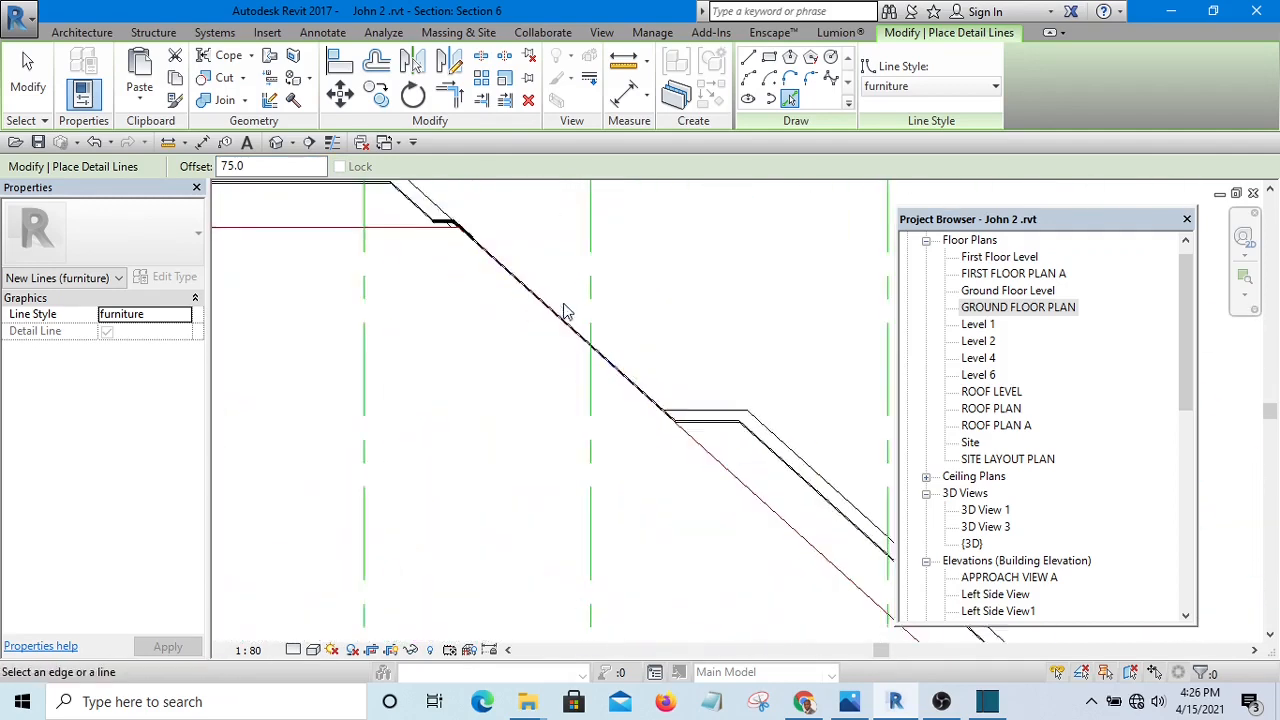
{"action": "scroll", "coordinate": [480, 290], "scroll_direction": "down", "scroll_amount": 6}
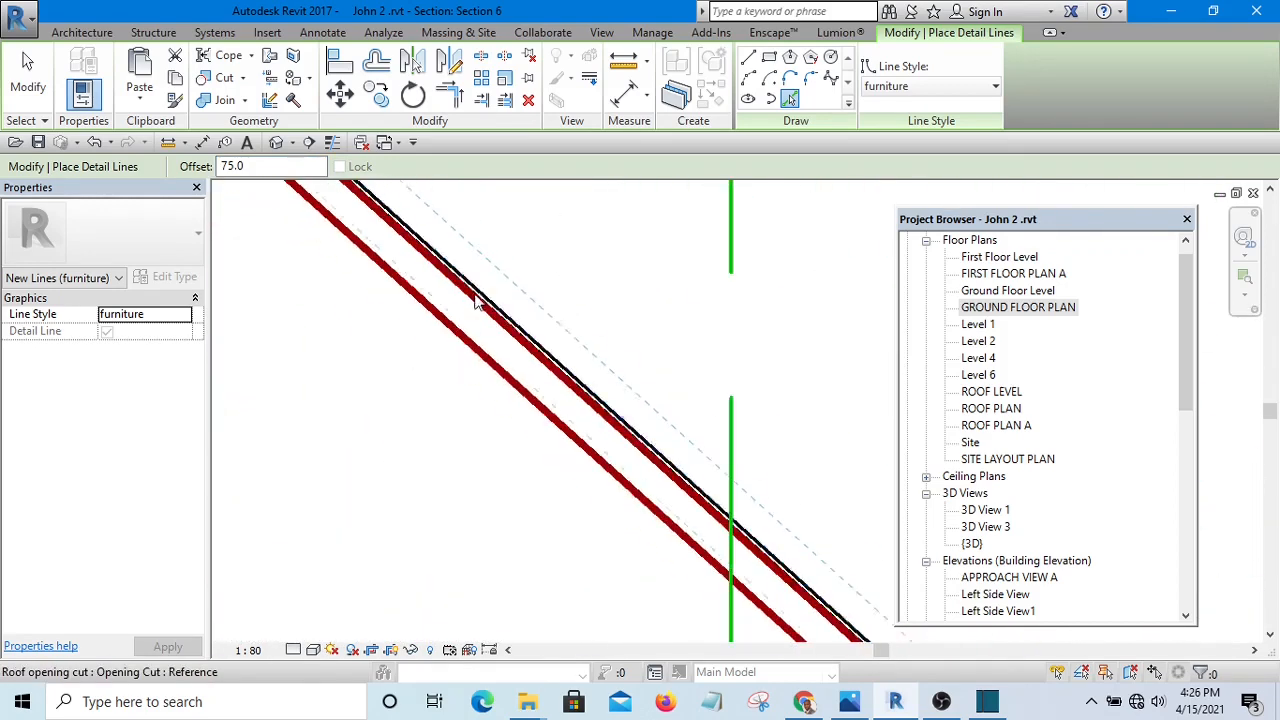
{"action": "scroll", "coordinate": [391, 306], "scroll_direction": "up", "scroll_amount": 5}
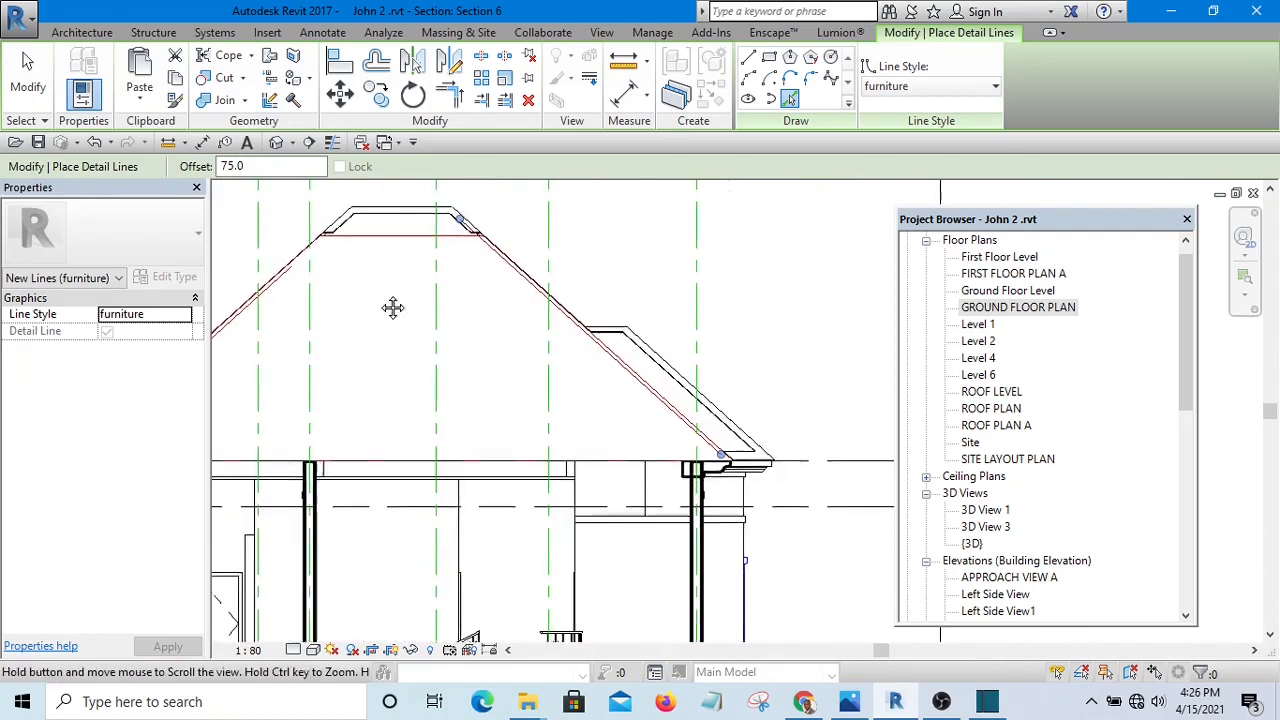
{"action": "key", "text": "Escape"}
- Extend the left slope's inner offset detail line up to the horizontal base line of the hatched roof peak
{"action": "middle_click_drag", "start_coordinate": [525, 316], "coordinate": [482, 415]}
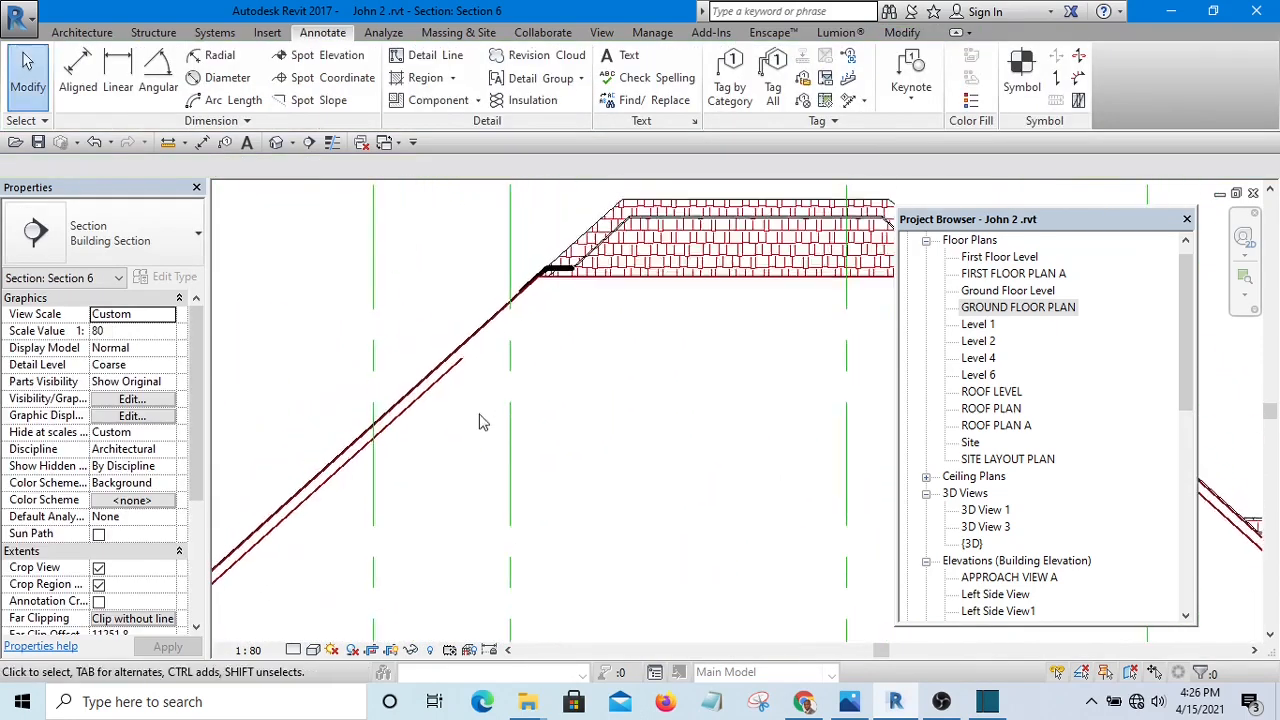
{"action": "scroll", "coordinate": [482, 417], "scroll_direction": "down", "scroll_amount": 1}
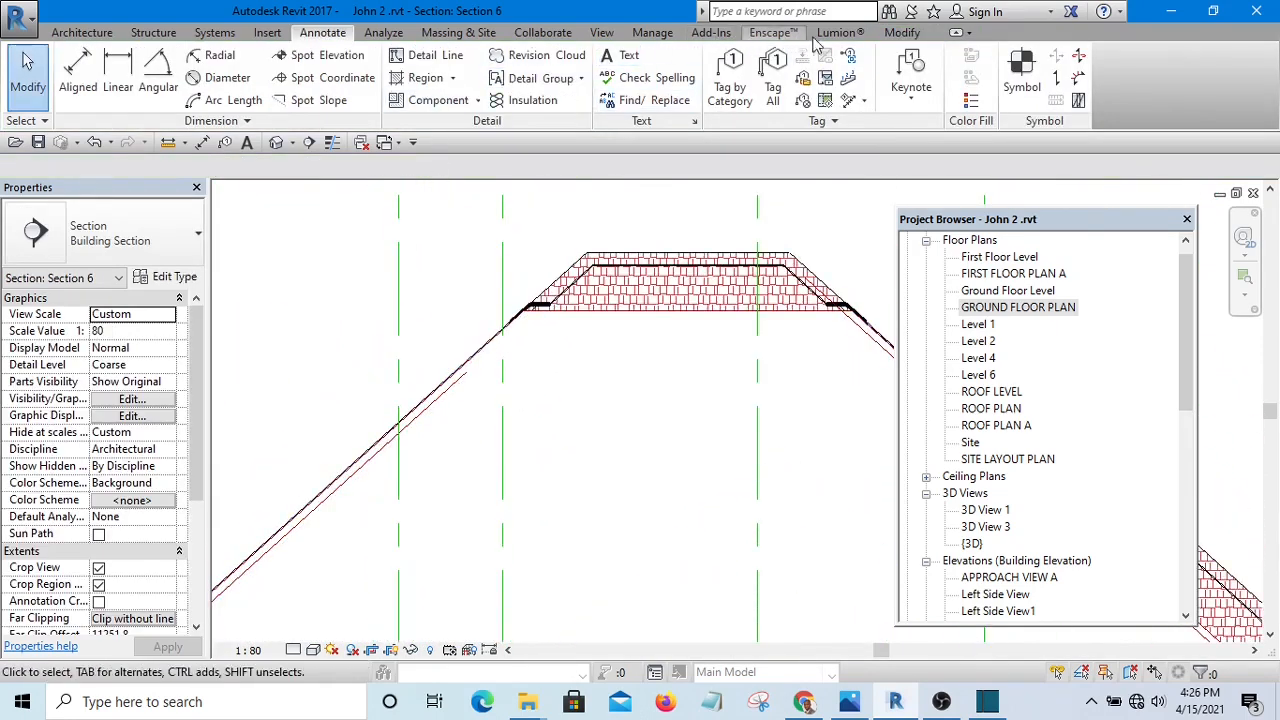
{"action": "left_click", "coordinate": [900, 33]}
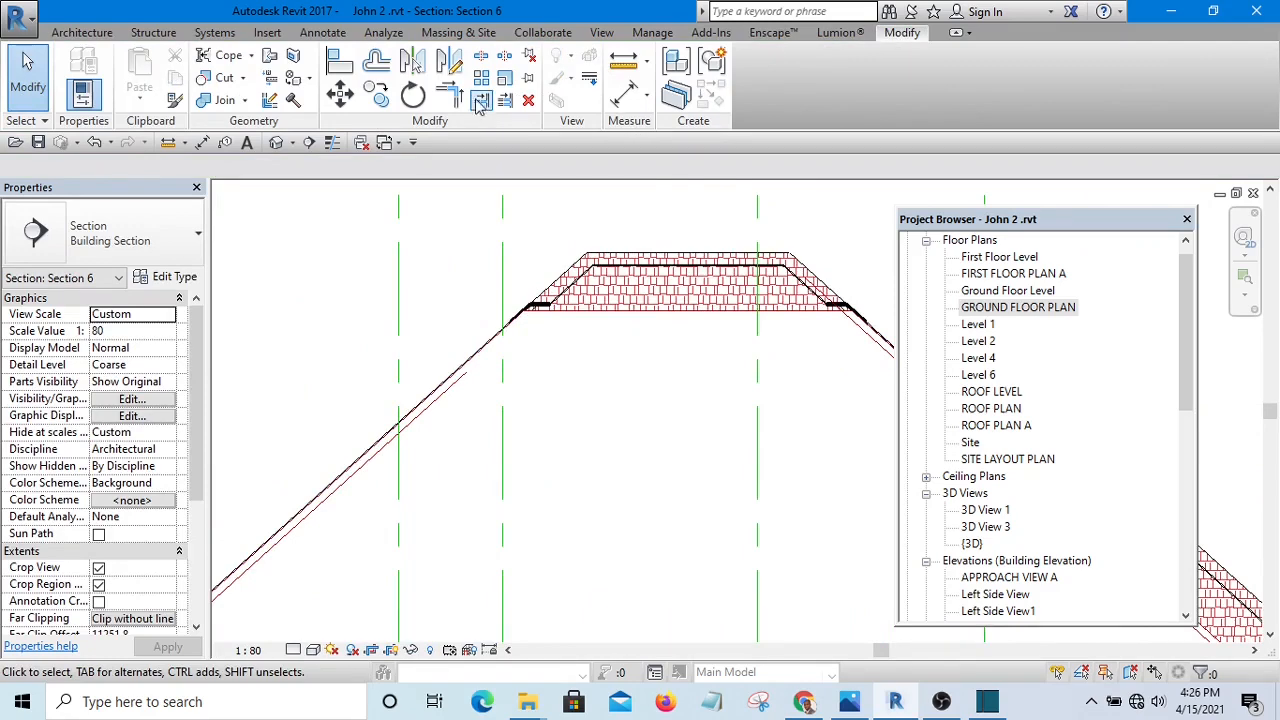
{"action": "left_click", "coordinate": [505, 100]}
{"action": "scroll", "coordinate": [523, 394], "scroll_direction": "up", "scroll_amount": 4}
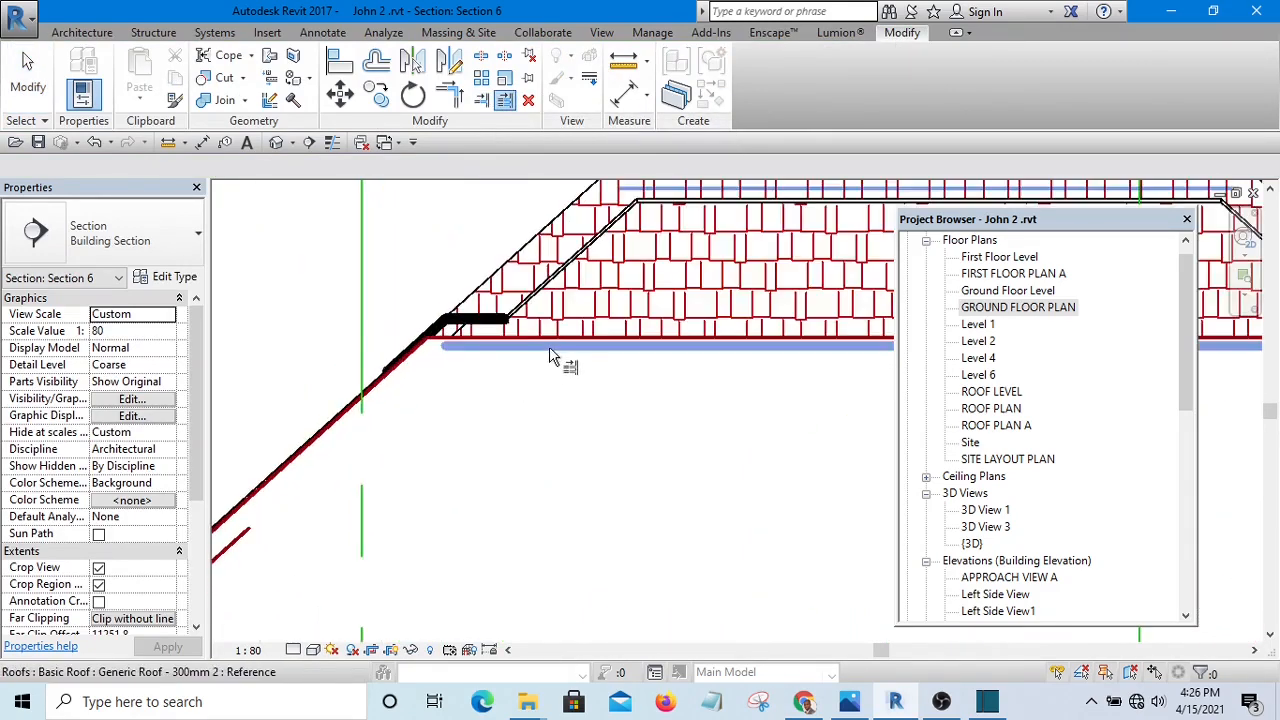
{"action": "left_click", "coordinate": [551, 333]}
{"action": "scroll", "coordinate": [551, 333], "scroll_direction": "down", "scroll_amount": 2}
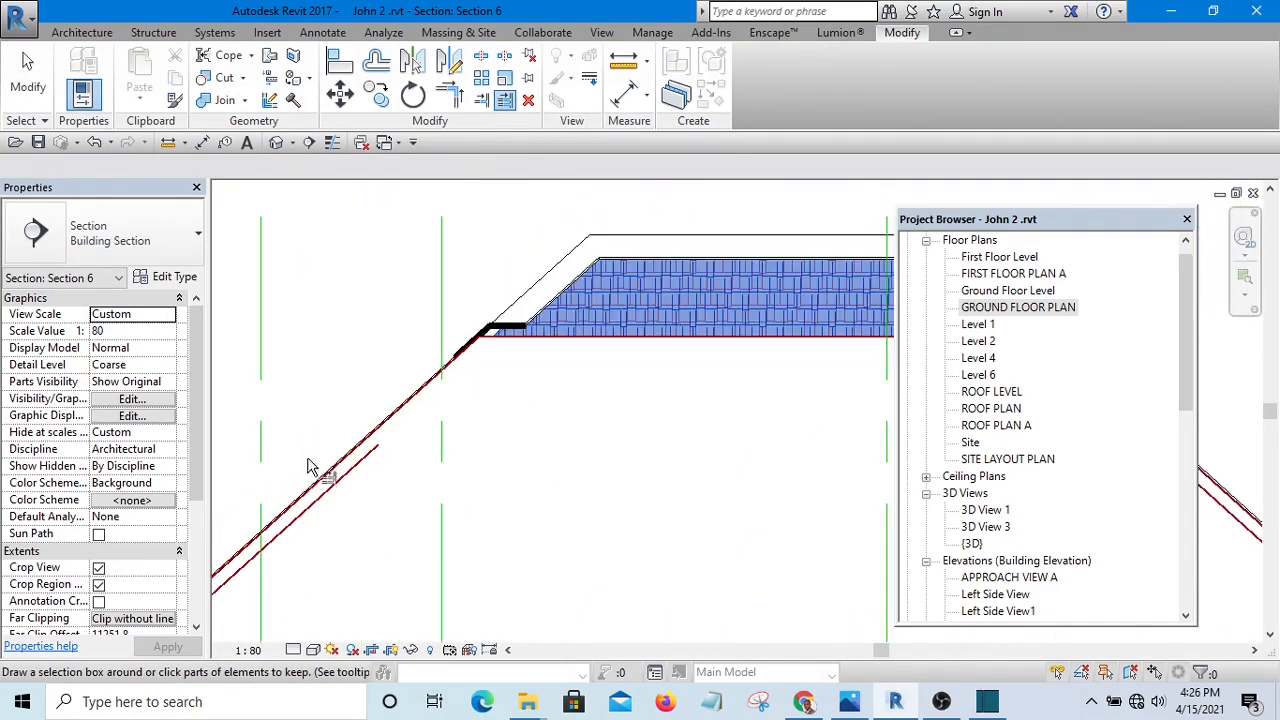
{"action": "left_click", "coordinate": [357, 476]}
{"action": "key", "text": "Escape"}
{"action": "key", "text": "Escape"}
{"action": "scroll", "coordinate": [598, 200], "scroll_direction": "down", "scroll_amount": 2}
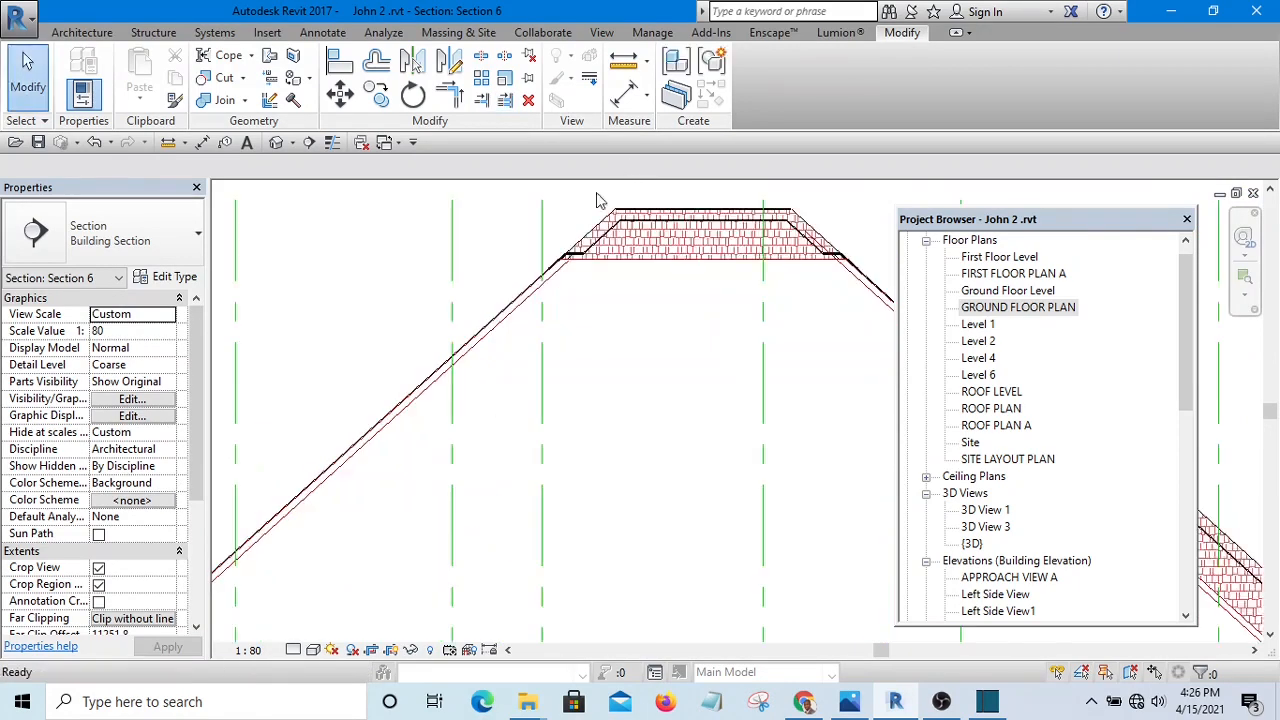
- Offset copies of the left and right slopes' inner detail lines 150 further inward
{"action": "scroll", "coordinate": [437, 348], "scroll_direction": "up", "scroll_amount": 5}
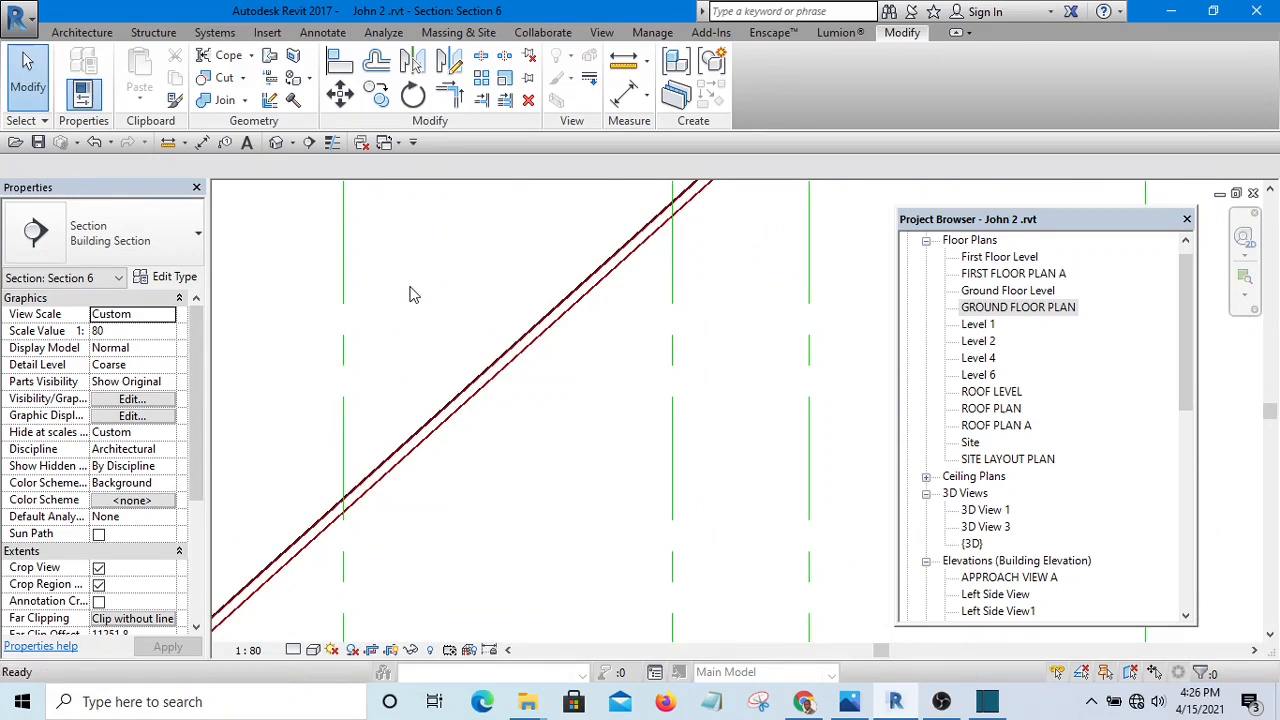
{"action": "key", "text": "o"}
{"action": "key", "text": "f"}
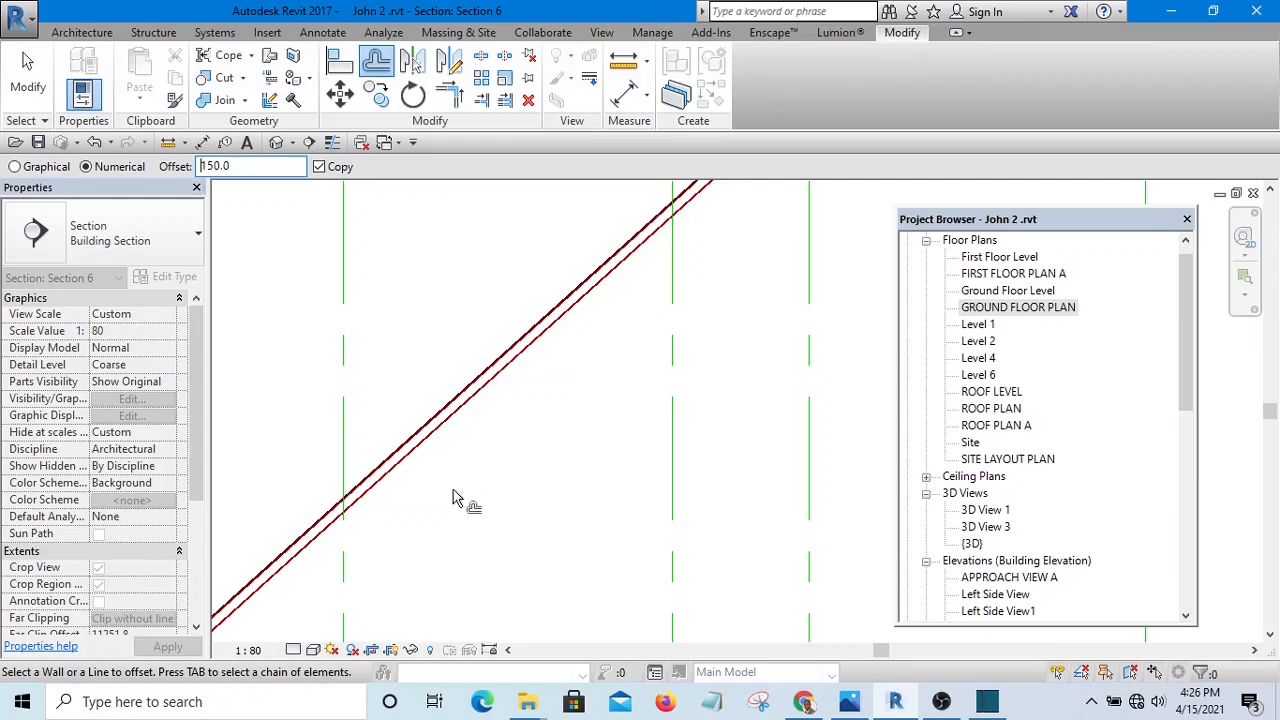
{"action": "scroll", "coordinate": [460, 425], "scroll_direction": "down", "scroll_amount": 5}
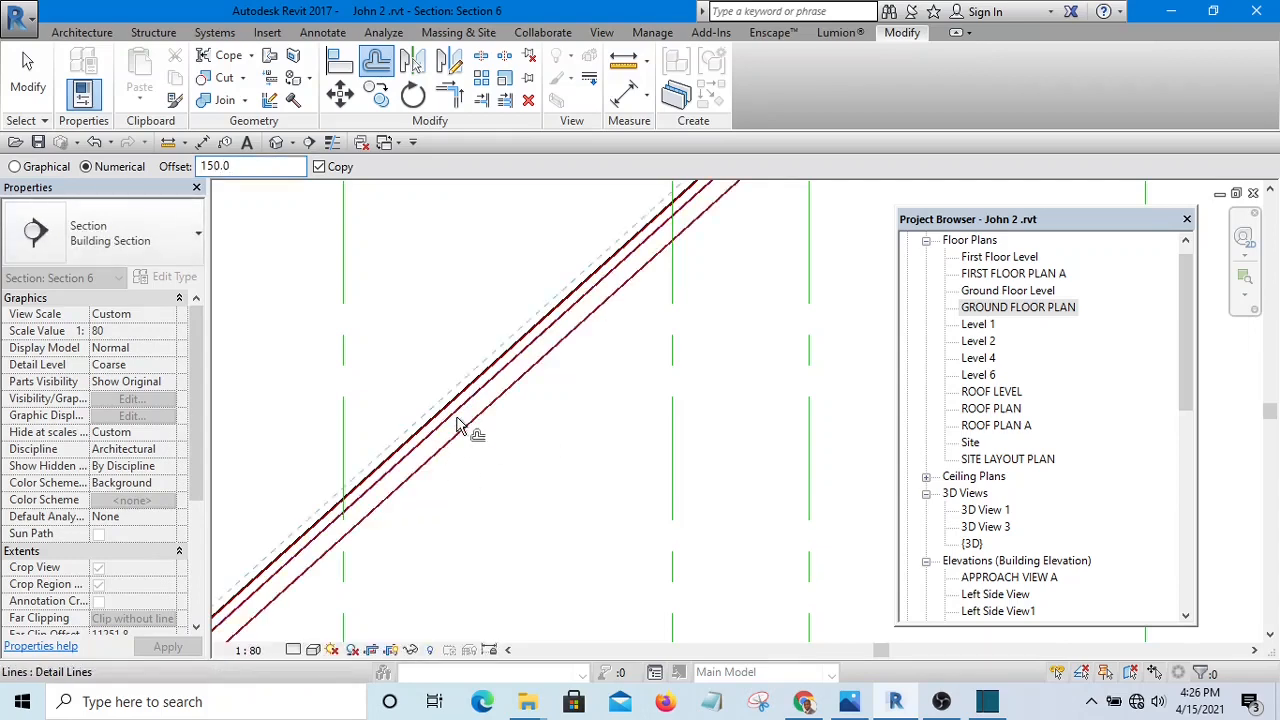
{"action": "scroll", "coordinate": [495, 380], "scroll_direction": "up", "scroll_amount": 5}
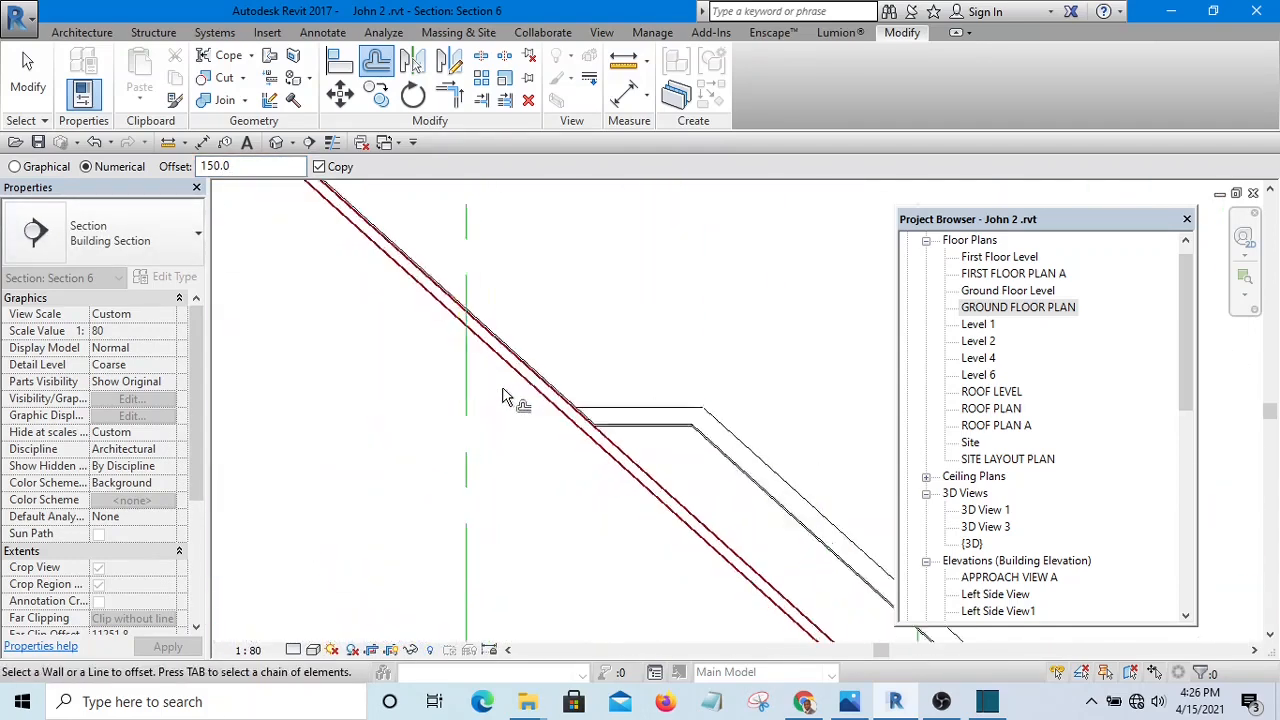
{"action": "key", "text": "Escape"}
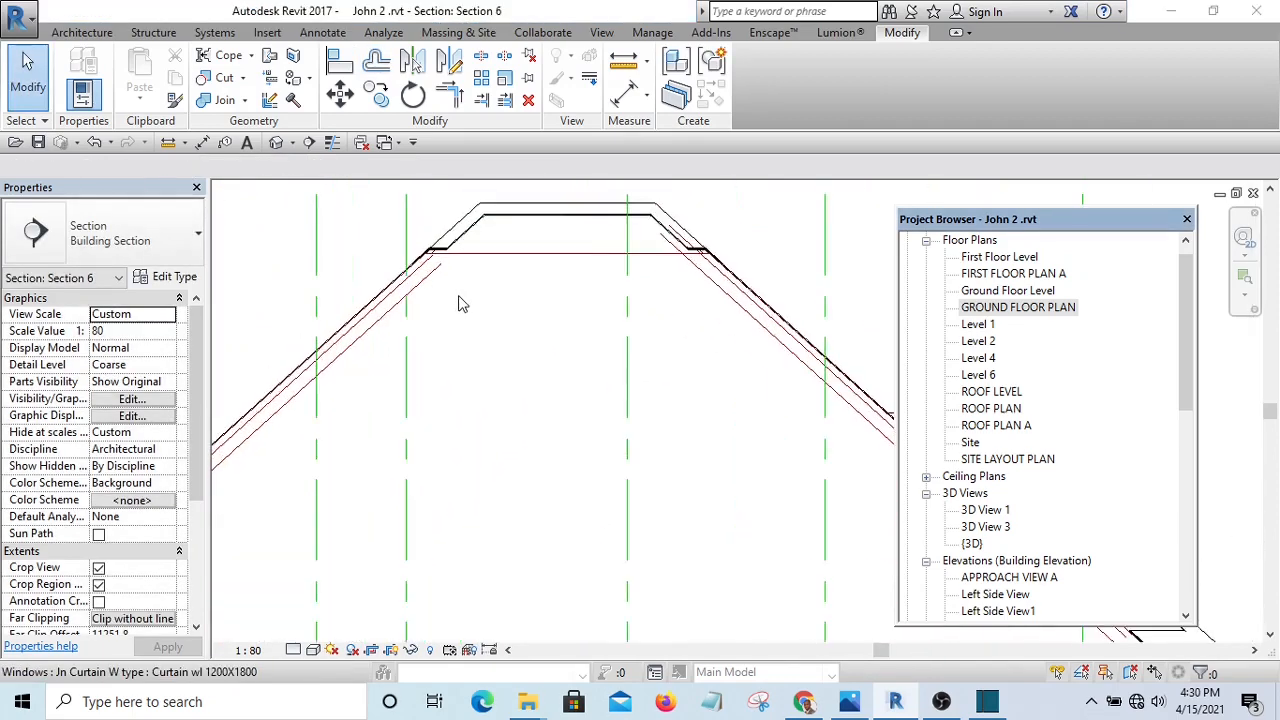
- Stretch the upper end of the left slope's innermost line up toward the horizontal base line of the roof peak
{"action": "scroll", "coordinate": [455, 295], "scroll_direction": "up", "scroll_amount": 3}
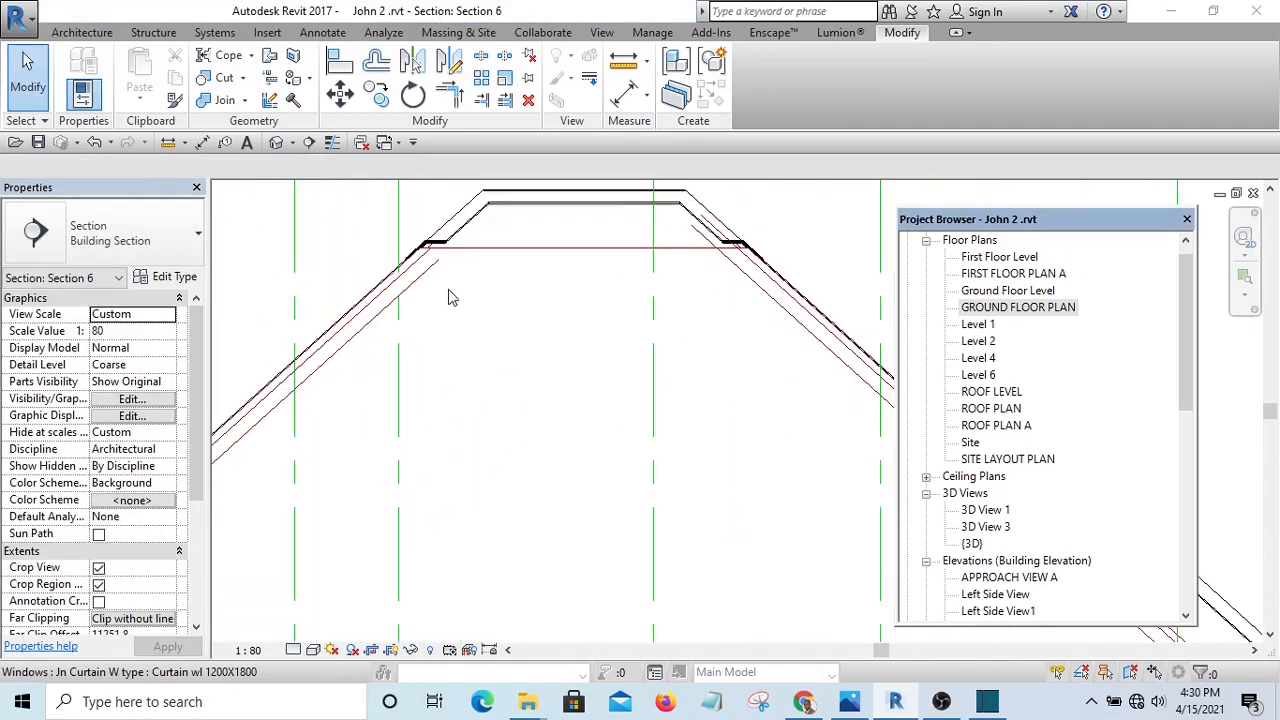
{"action": "left_click", "coordinate": [433, 271]}
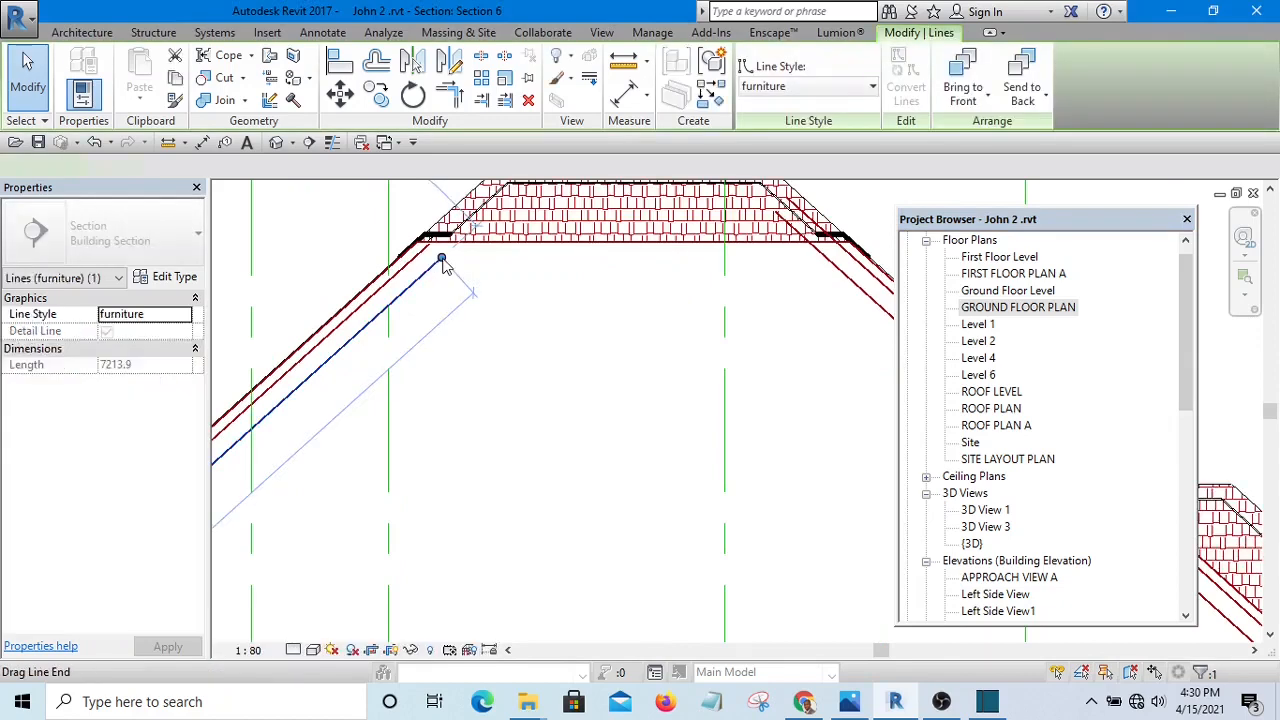
{"action": "mouse_move", "coordinate": [442, 256]}
{"action": "left_mouse_down"}
{"action": "mouse_move", "coordinate": [452, 247]}
{"action": "mouse_move", "coordinate": [346, 271]}
{"action": "left_mouse_up"}
{"action": "key", "text": "Escape"}
{"action": "scroll", "coordinate": [603, 289], "scroll_direction": "down", "scroll_amount": 5}
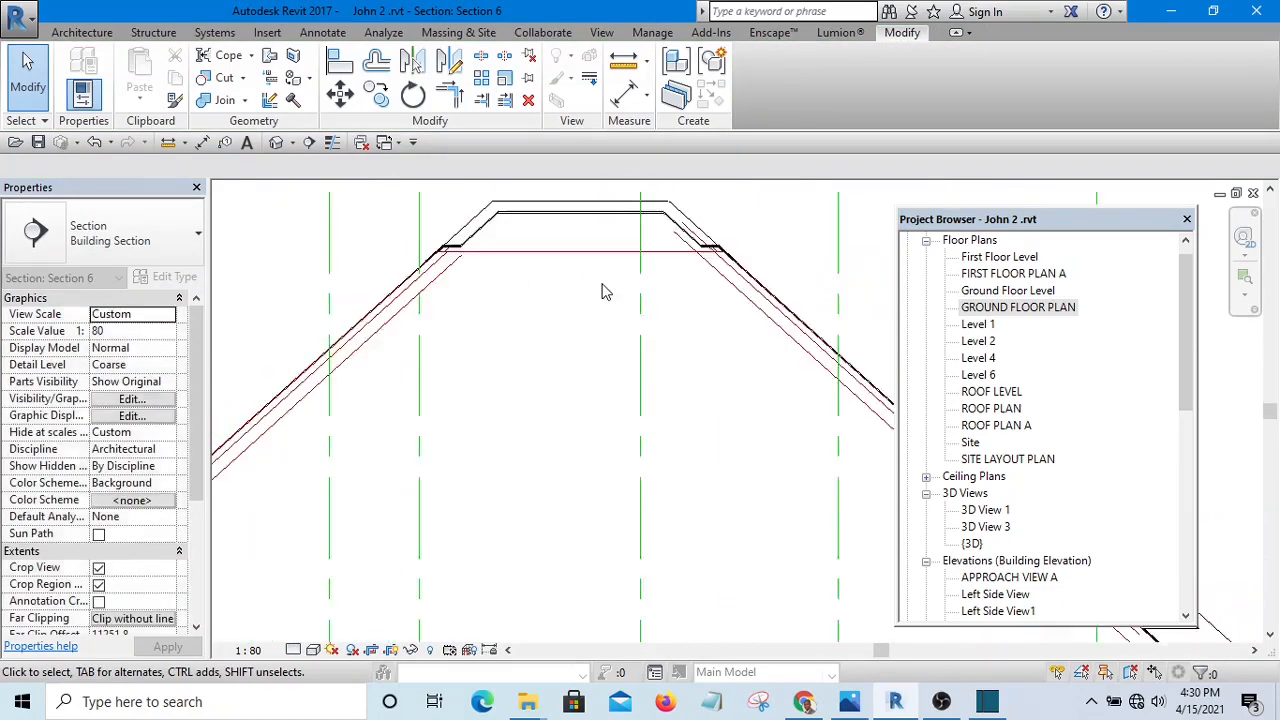
- Stretch the lower end of the left slope's middle detail line down to the horizontal roof line at the eaves
{"action": "scroll", "coordinate": [430, 375], "scroll_direction": "up", "scroll_amount": 5}
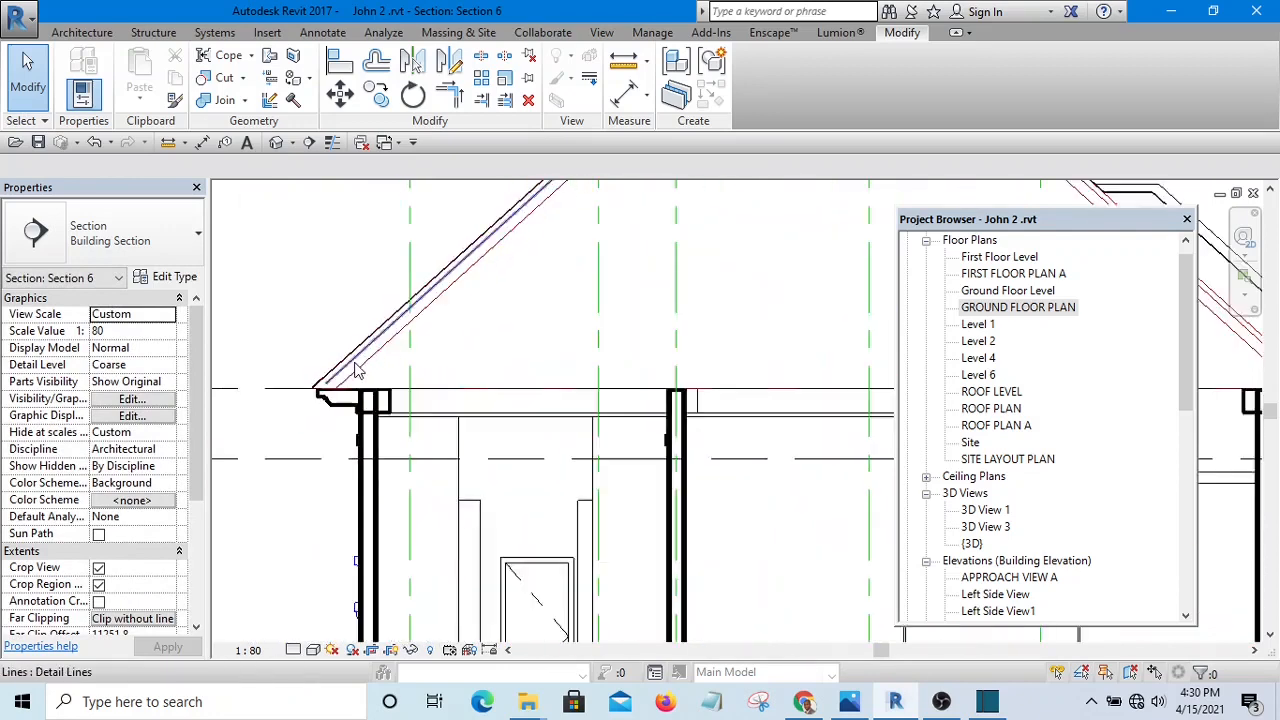
{"action": "scroll", "coordinate": [345, 360], "scroll_direction": "down", "scroll_amount": 2}
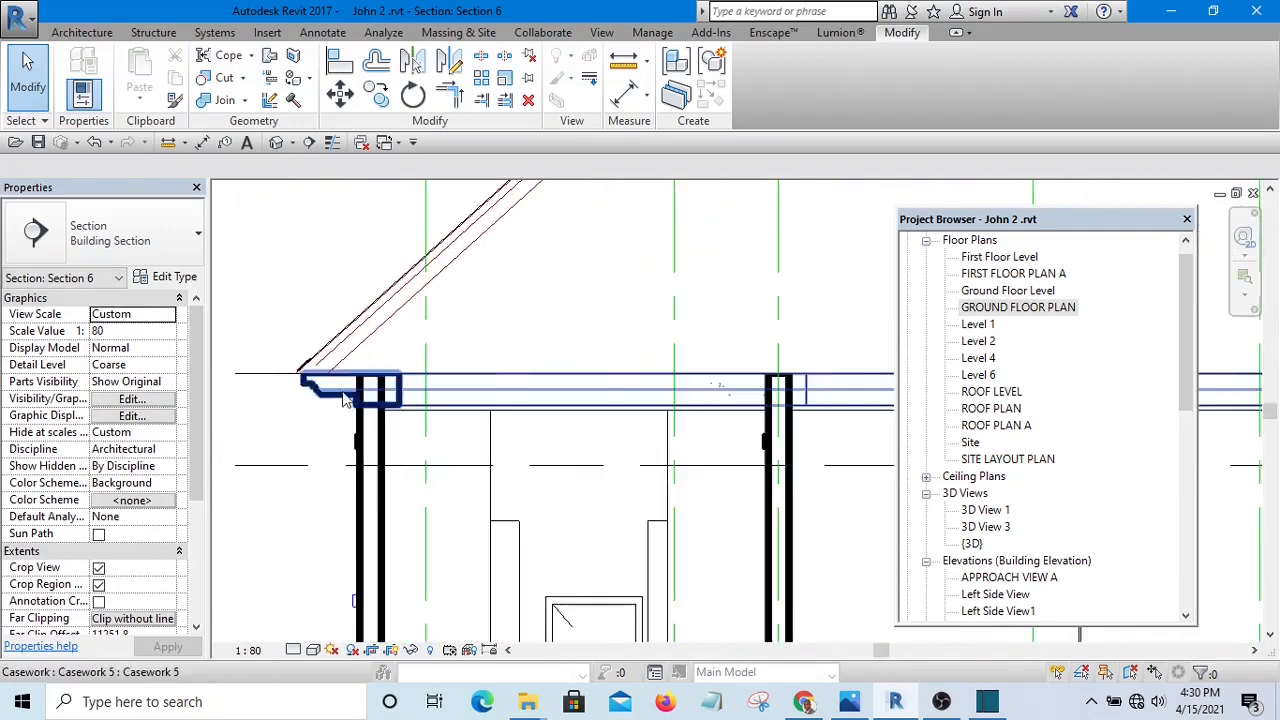
{"action": "scroll", "coordinate": [480, 395], "scroll_direction": "up", "scroll_amount": 3}
{"action": "scroll", "coordinate": [409, 360], "scroll_direction": "up", "scroll_amount": 2}
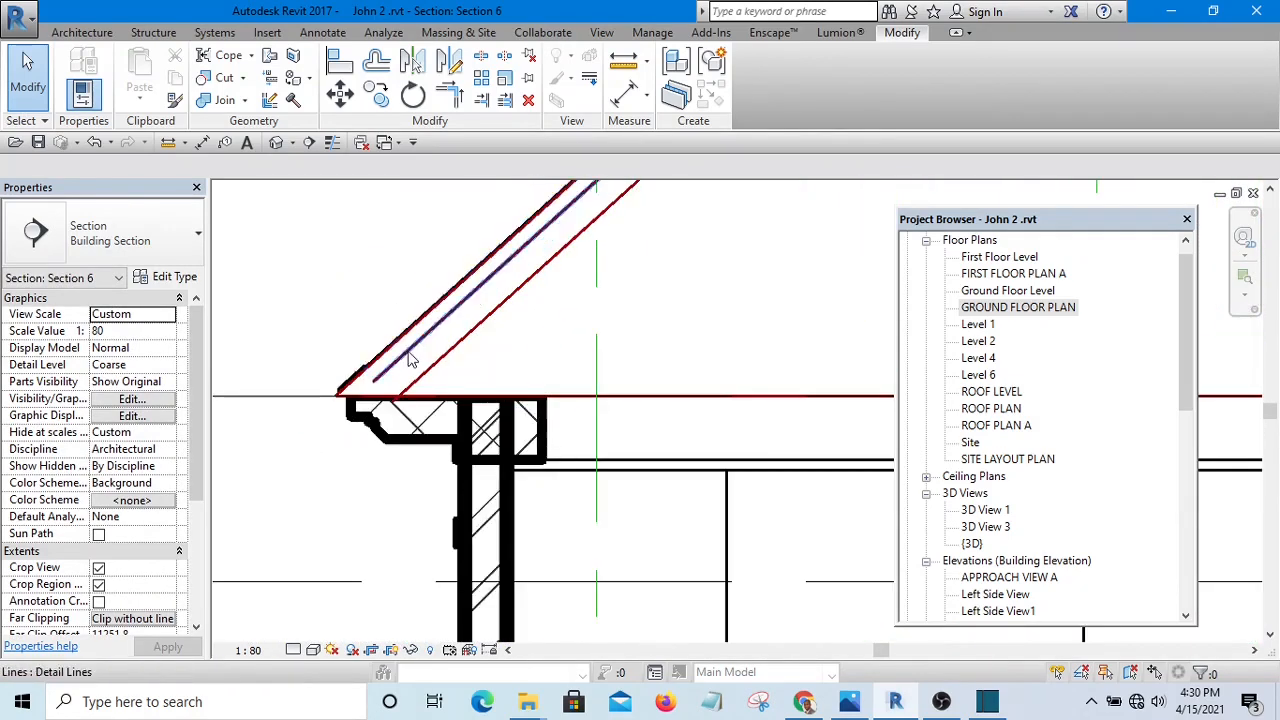
{"action": "left_click", "coordinate": [377, 378]}
{"action": "scroll", "coordinate": [363, 382], "scroll_direction": "up", "scroll_amount": 1}
{"action": "left_click_drag", "start_coordinate": [382, 382], "coordinate": [360, 398]}
{"action": "left_click", "coordinate": [386, 285]}
{"action": "scroll", "coordinate": [390, 300], "scroll_direction": "down", "scroll_amount": 2}
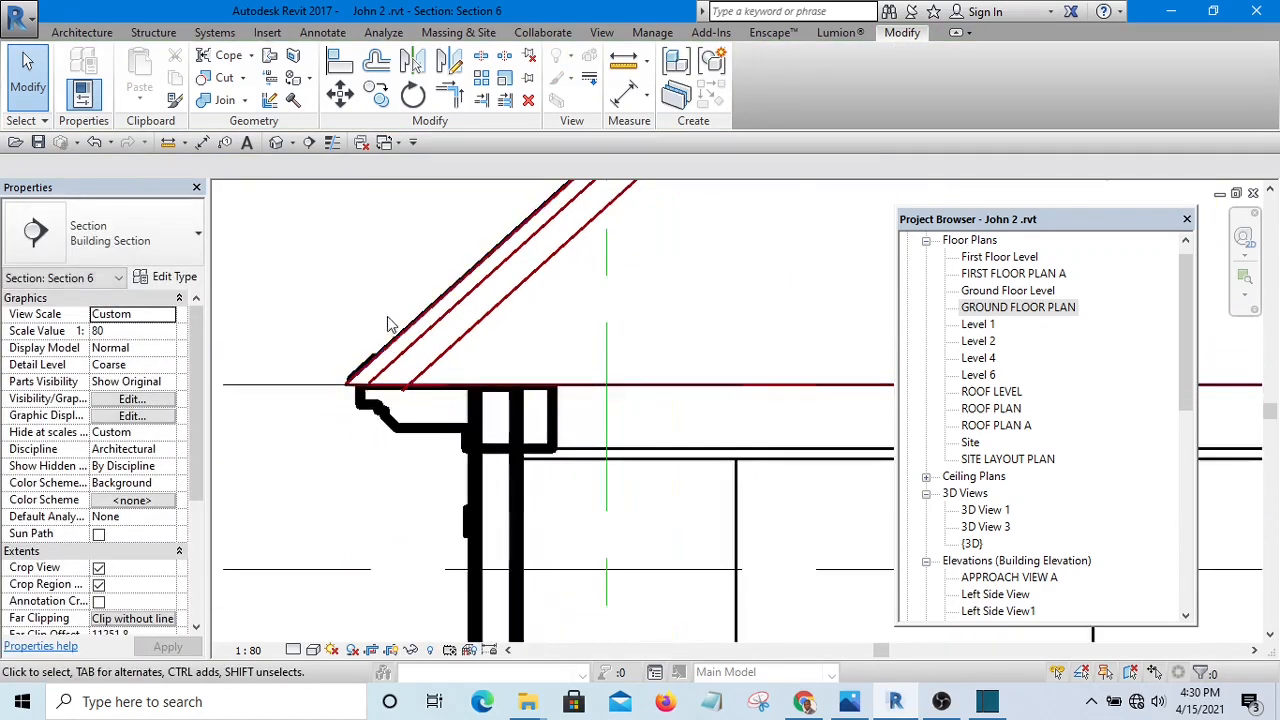
- Start a filled region at the left eaves using the CONCRETE type and the Wide Lines boundary style
{"action": "scroll", "coordinate": [397, 352], "scroll_direction": "up", "scroll_amount": 5}
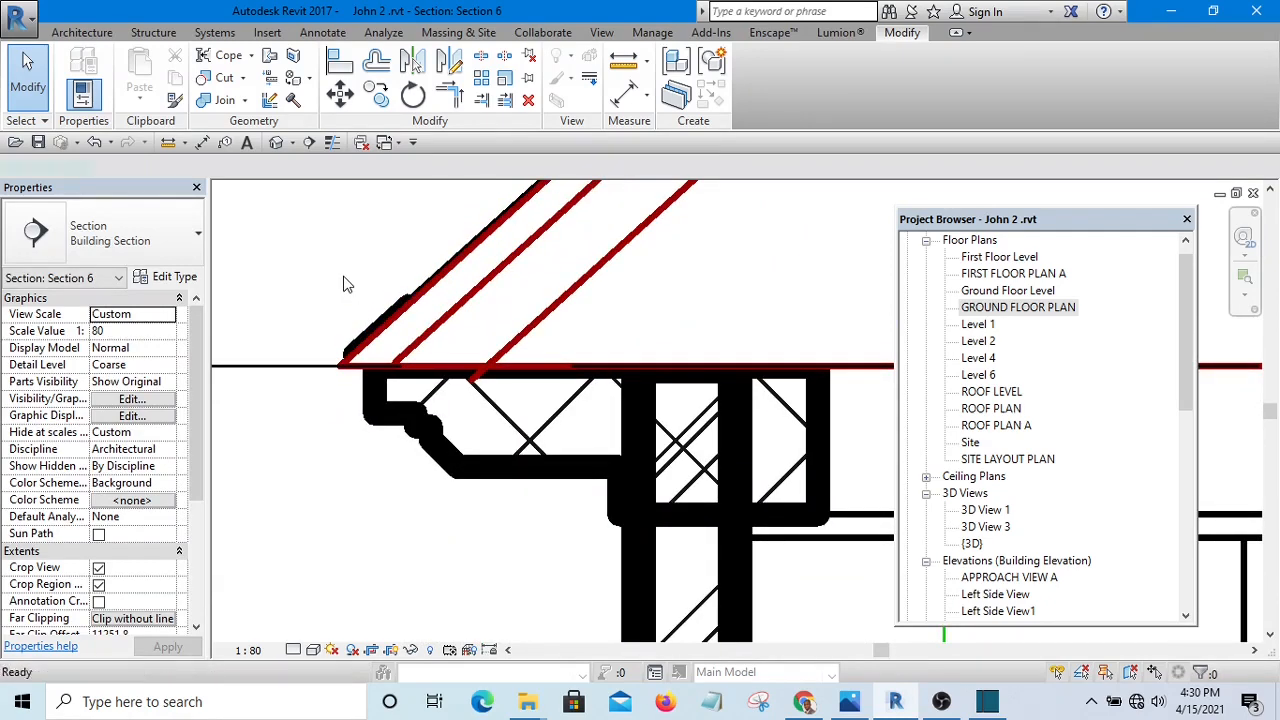
{"action": "key", "text": "f"}
{"action": "key", "text": "r"}
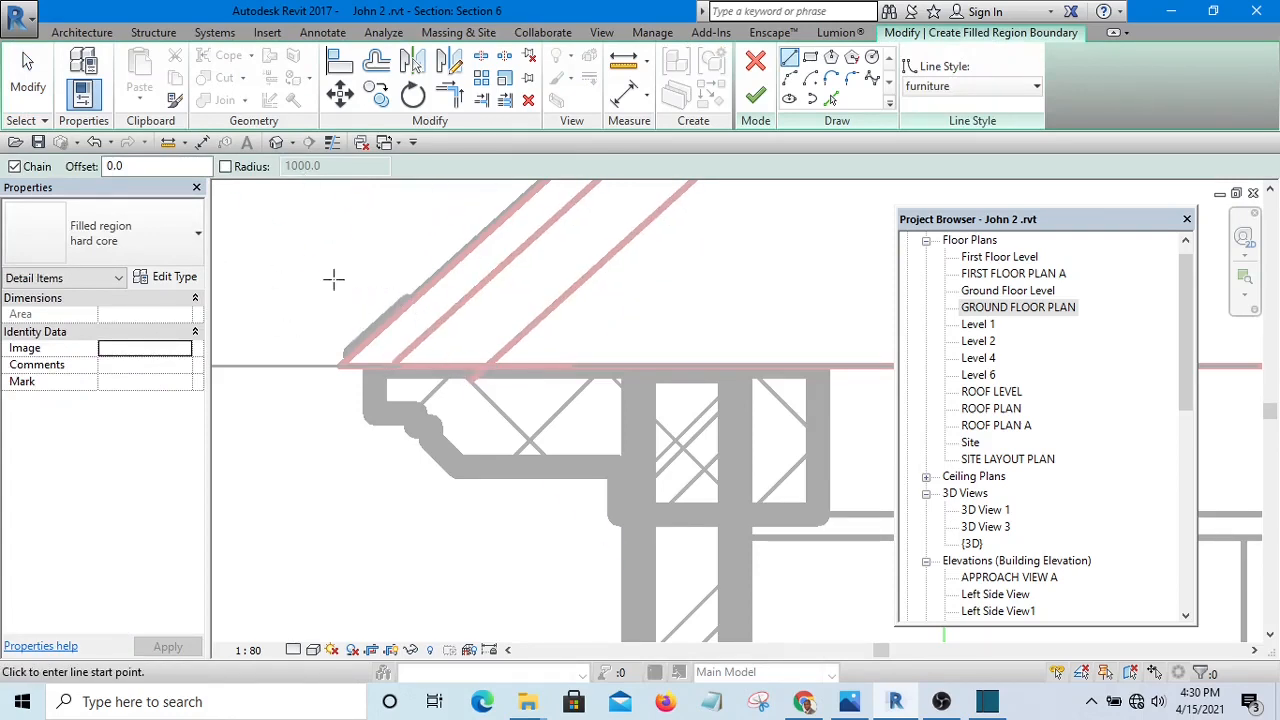
{"action": "left_click", "coordinate": [193, 237]}
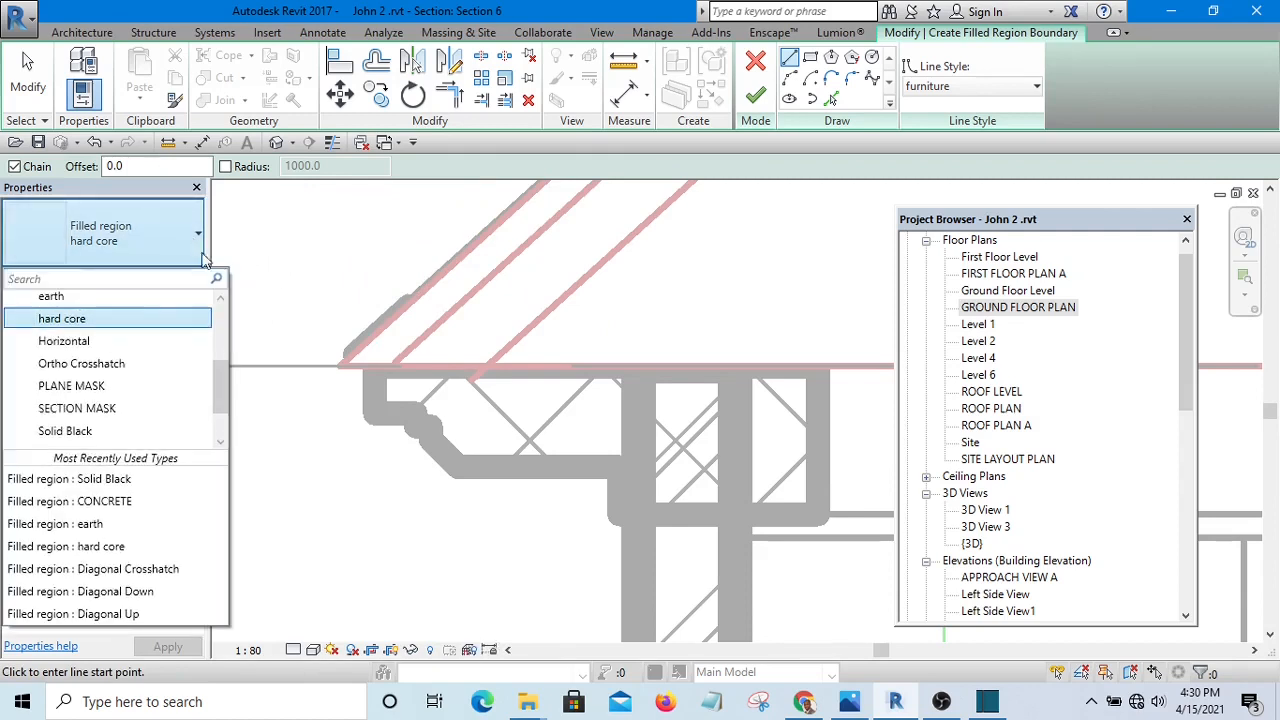
{"action": "left_click_drag", "start_coordinate": [220, 388], "coordinate": [225, 316]}
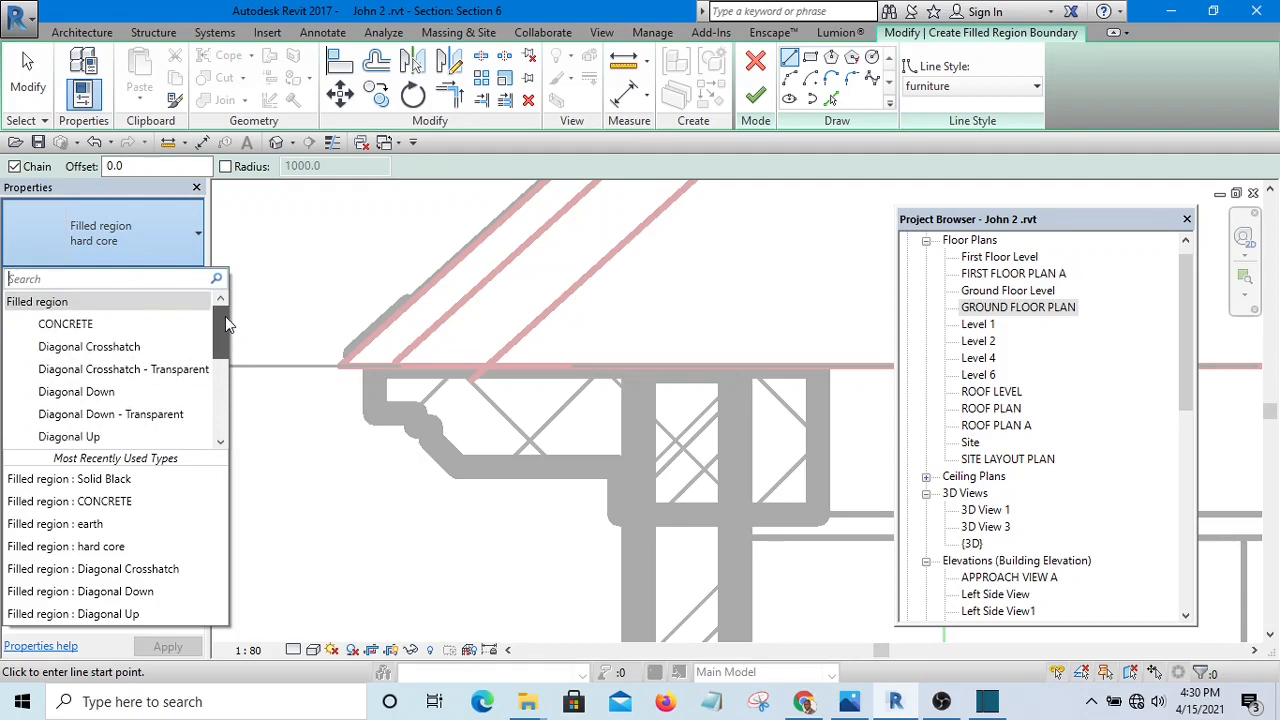
{"action": "left_click", "coordinate": [82, 326]}
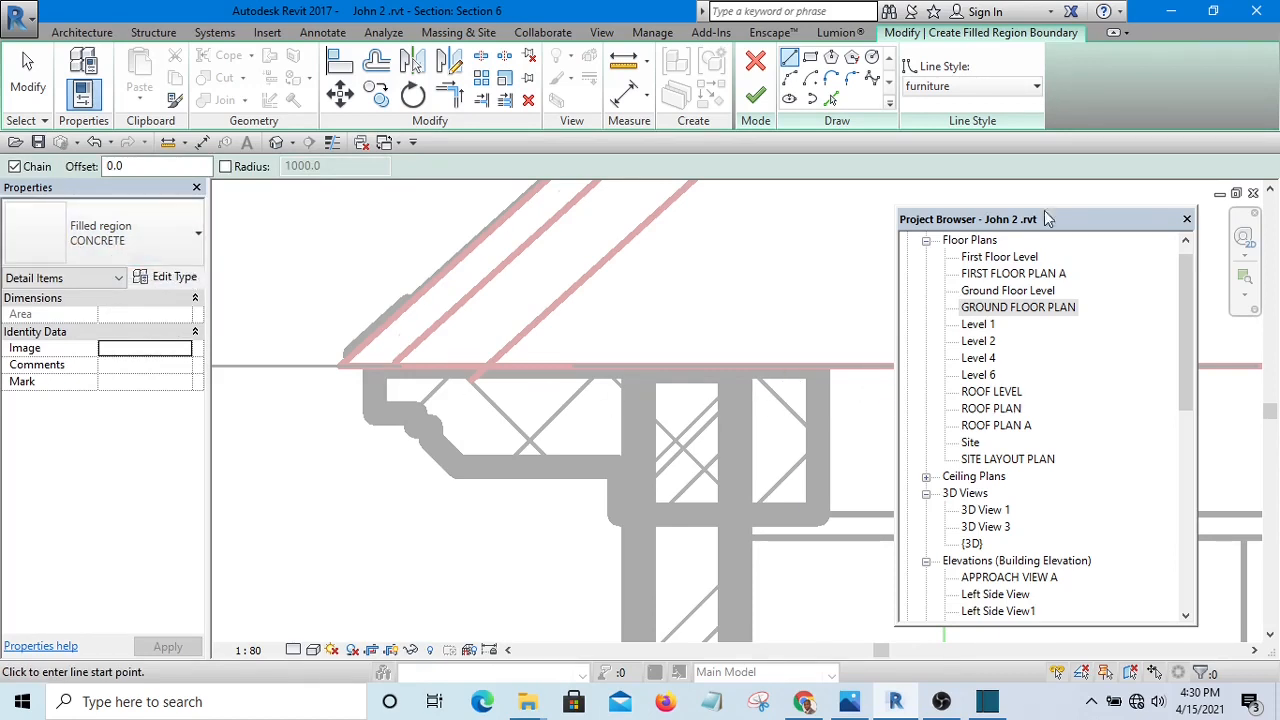
{"action": "left_click", "coordinate": [990, 88]}
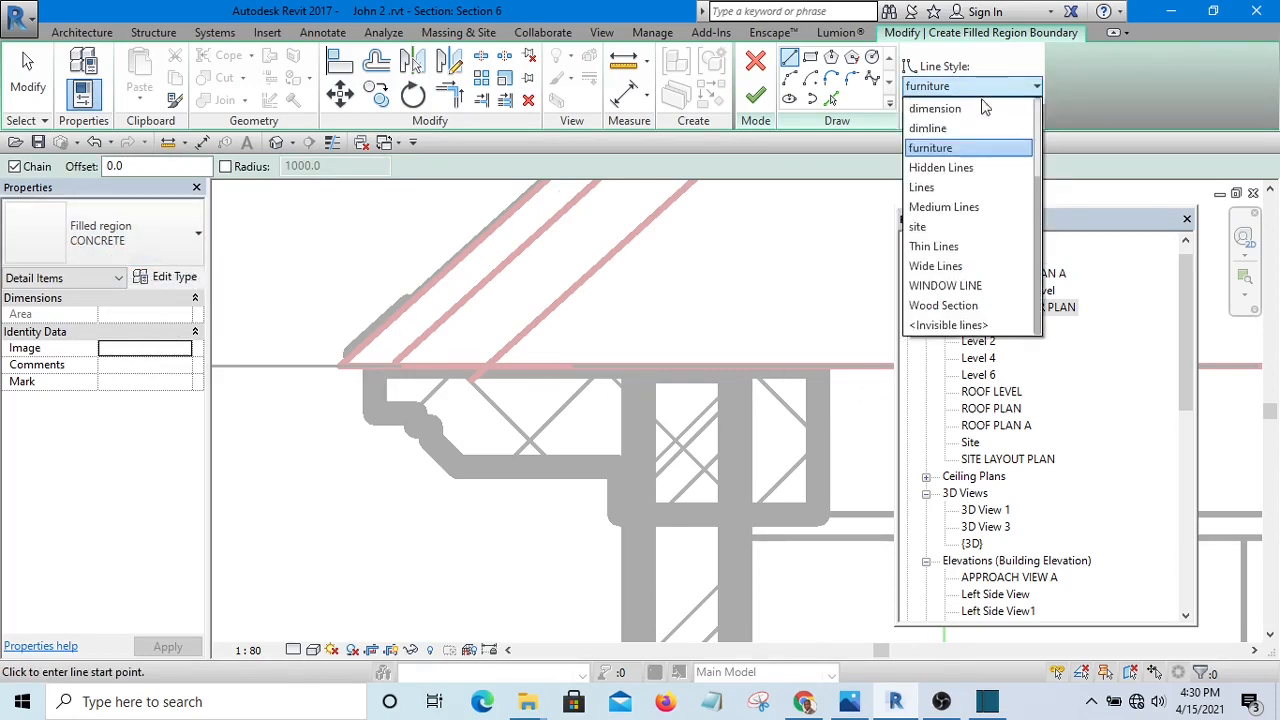
{"action": "left_click", "coordinate": [955, 268]}
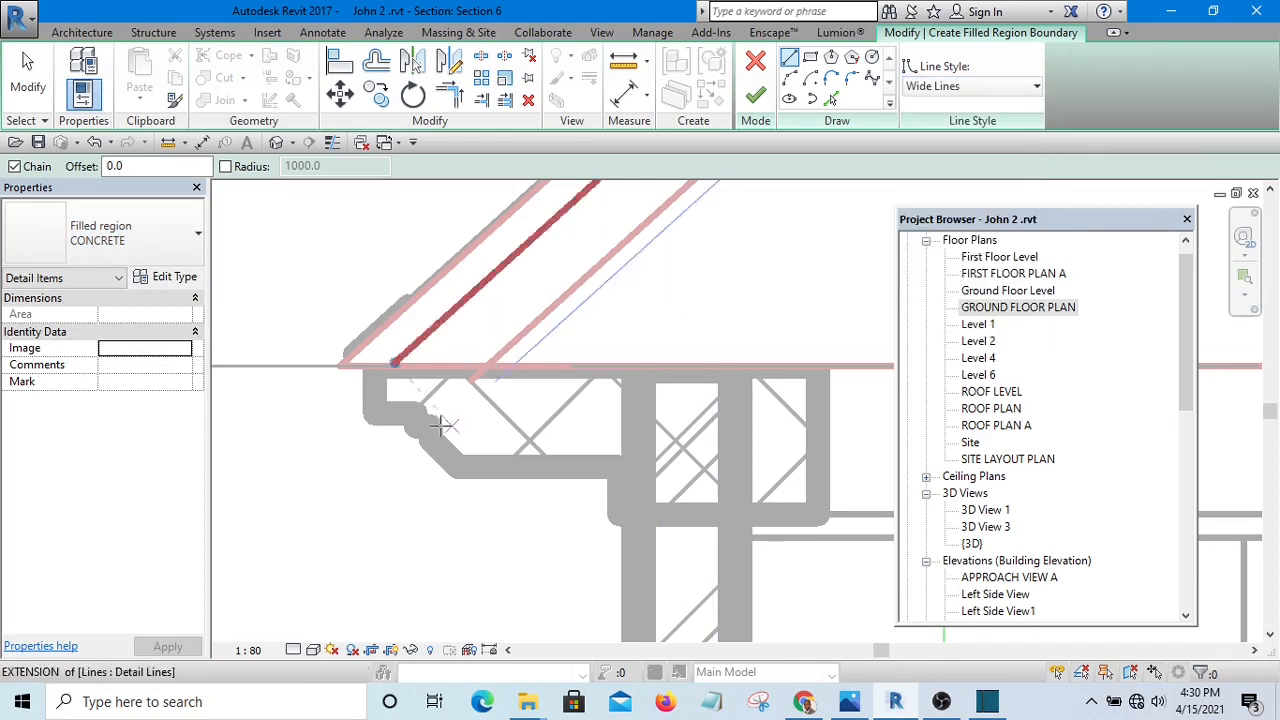
- Turn on thin line display and trace the left cornice's outer face, steps and sloped edge with Pick Lines
{"action": "scroll", "coordinate": [442, 405], "scroll_direction": "up", "scroll_amount": 3}
{"action": "scroll", "coordinate": [440, 402], "scroll_direction": "up", "scroll_amount": 1}
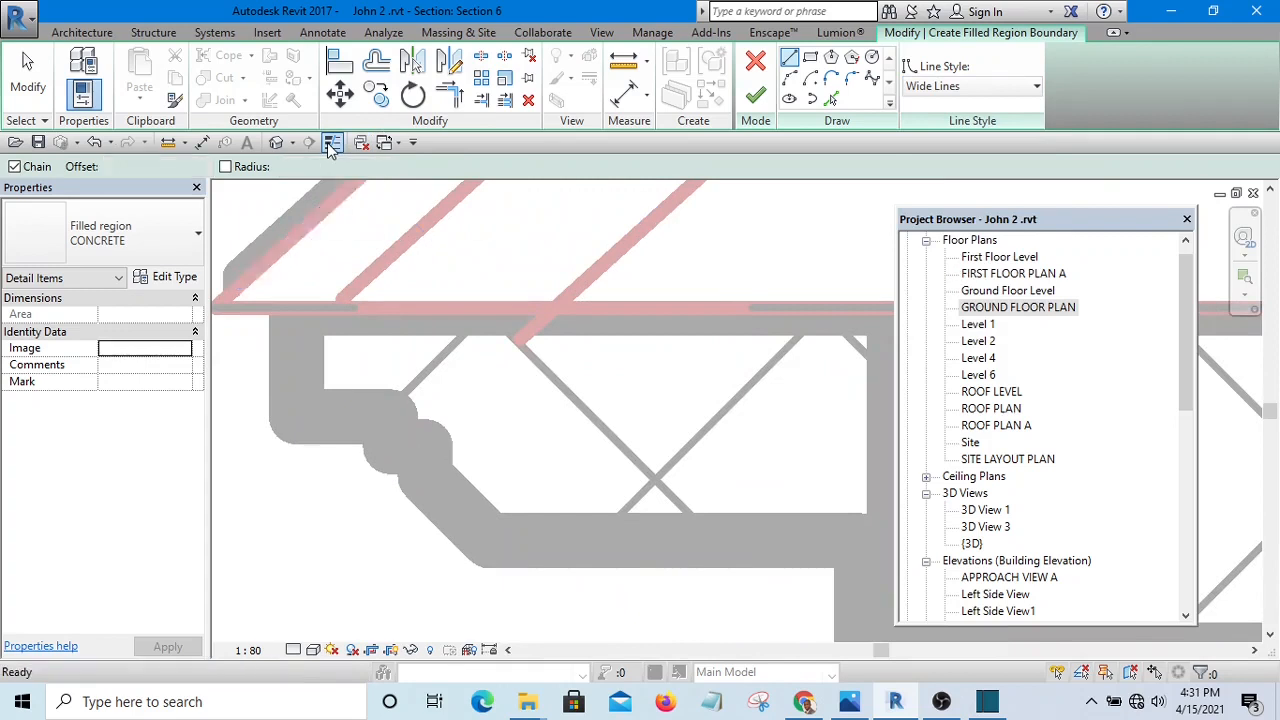
{"action": "left_click", "coordinate": [332, 143]}
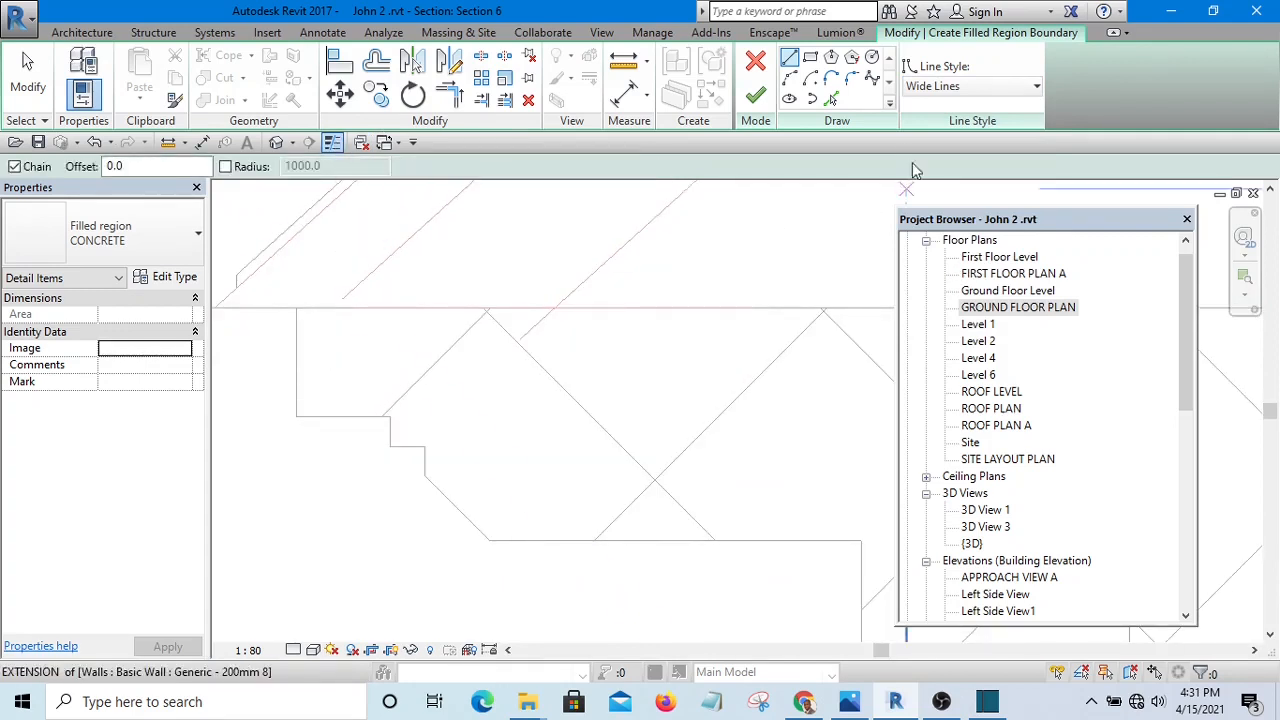
{"action": "left_click", "coordinate": [830, 101]}
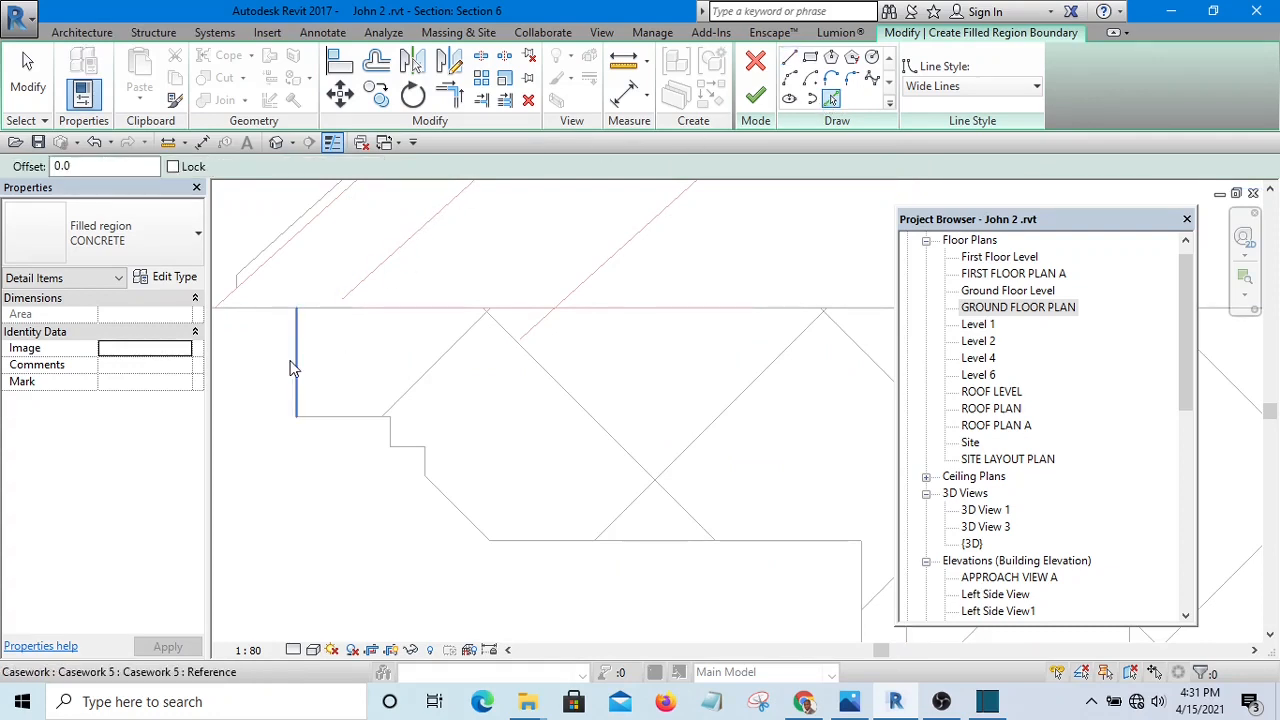
{"action": "scroll", "coordinate": [392, 404], "scroll_direction": "up", "scroll_amount": 4}
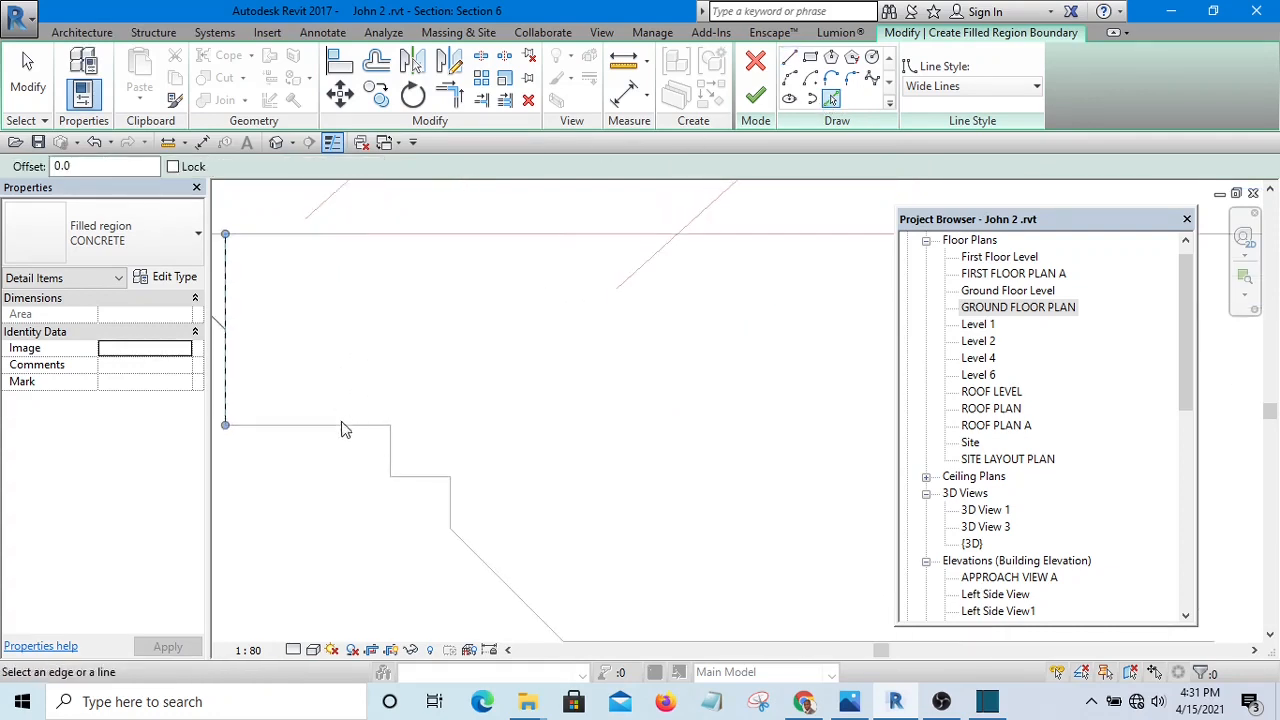
{"action": "left_click", "coordinate": [337, 427]}
{"action": "scroll", "coordinate": [409, 450], "scroll_direction": "up", "scroll_amount": 3}
{"action": "left_click", "coordinate": [376, 425]}
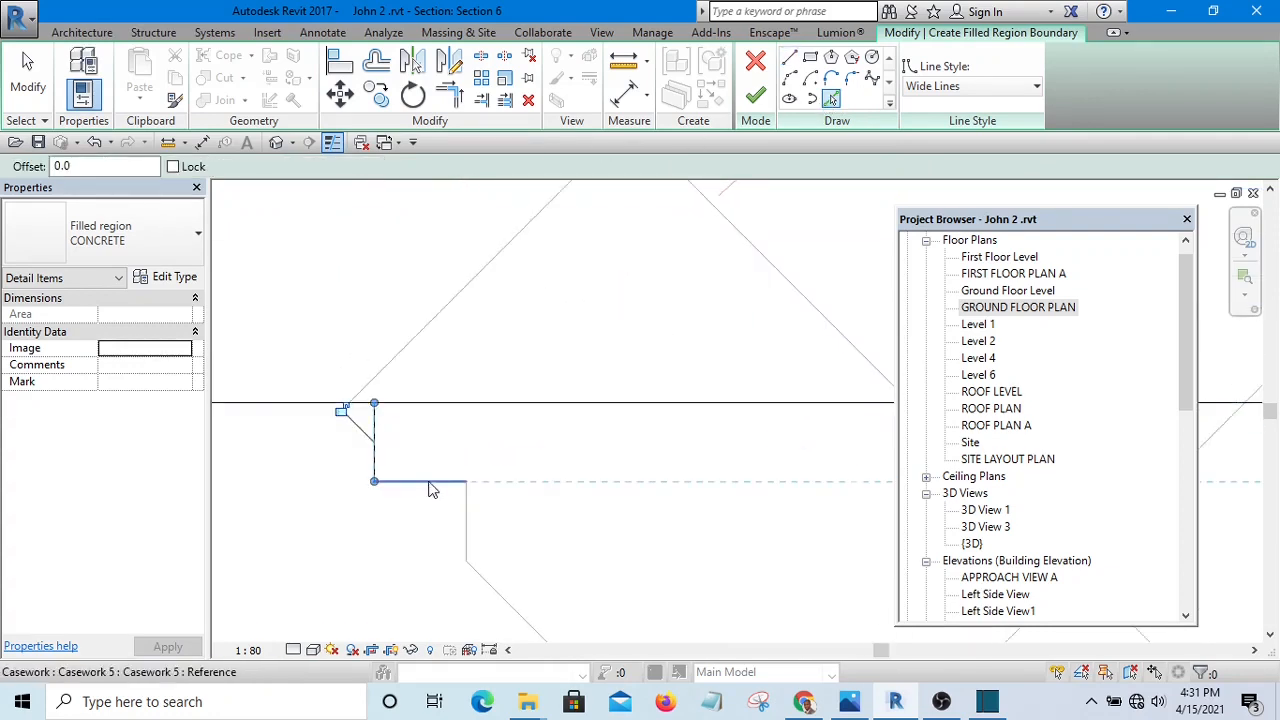
{"action": "middle_click_drag", "start_coordinate": [525, 483], "coordinate": [453, 312]}
{"action": "scroll", "coordinate": [453, 312], "scroll_direction": "down", "scroll_amount": 2}
{"action": "left_click", "coordinate": [459, 396]}
{"action": "scroll", "coordinate": [462, 398], "scroll_direction": "down", "scroll_amount": 2}
{"action": "scroll", "coordinate": [463, 402], "scroll_direction": "down", "scroll_amount": 2}
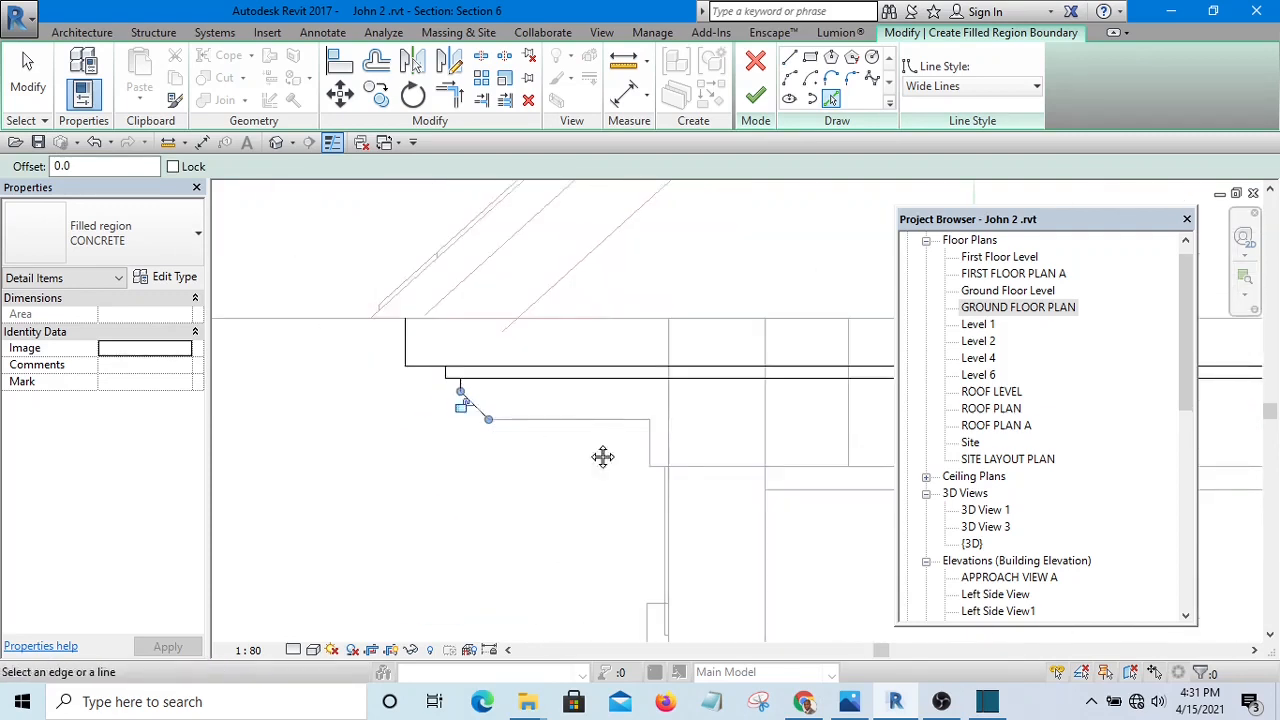
- Add the left cornice's horizontal soffit, the short vertical drop near the wall and the beam's underside to the region boundary with Pick Lines
{"action": "middle_click_drag", "start_coordinate": [603, 457], "coordinate": [447, 458]}
{"action": "scroll", "coordinate": [400, 422], "scroll_direction": "up", "scroll_amount": 2}
{"action": "left_click", "coordinate": [400, 421]}
{"action": "scroll", "coordinate": [590, 485], "scroll_direction": "up", "scroll_amount": 1}
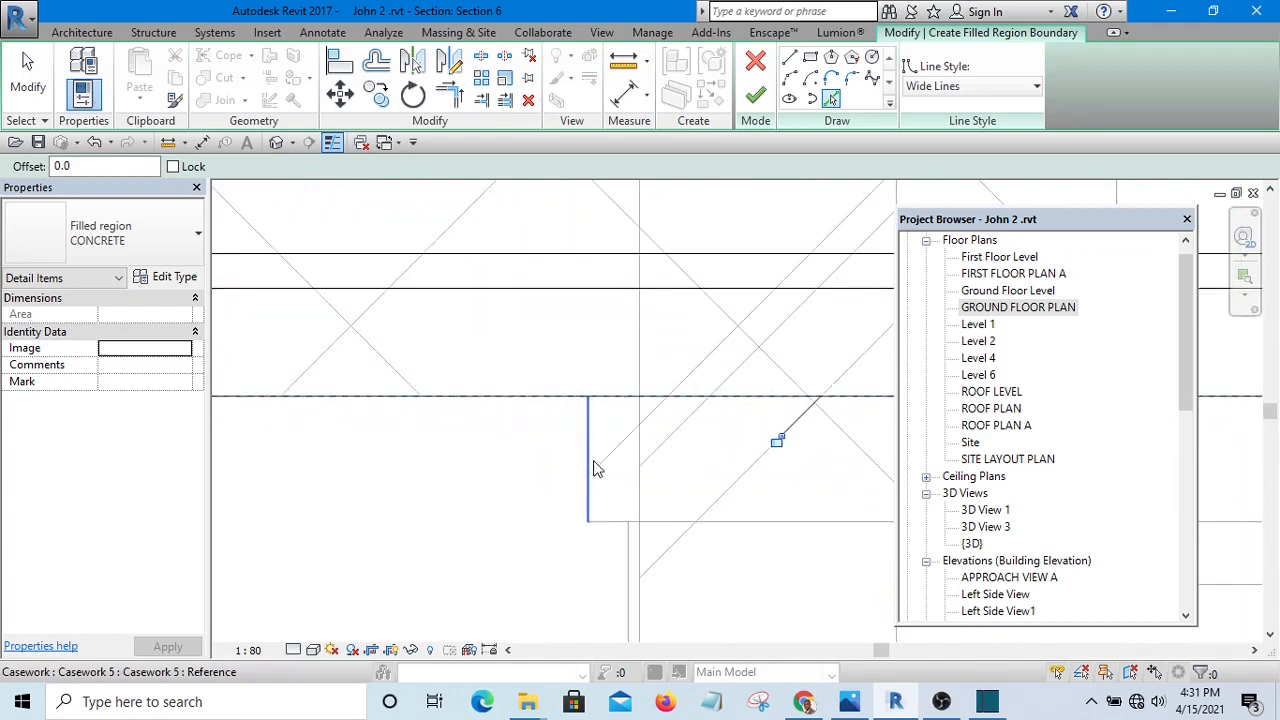
{"action": "scroll", "coordinate": [449, 389], "scroll_direction": "down", "scroll_amount": 6}
{"action": "scroll", "coordinate": [524, 410], "scroll_direction": "up", "scroll_amount": 1}
{"action": "scroll", "coordinate": [460, 416], "scroll_direction": "up", "scroll_amount": 3}
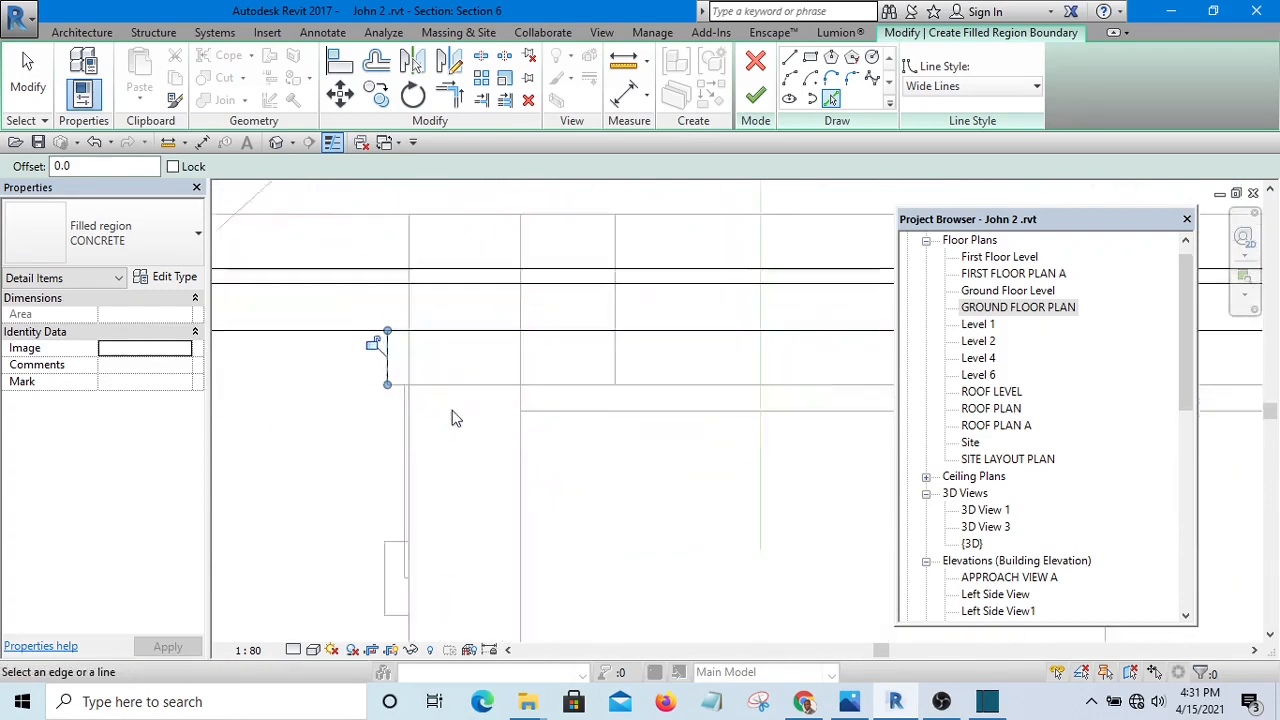
{"action": "scroll", "coordinate": [444, 381], "scroll_direction": "down", "scroll_amount": 5}
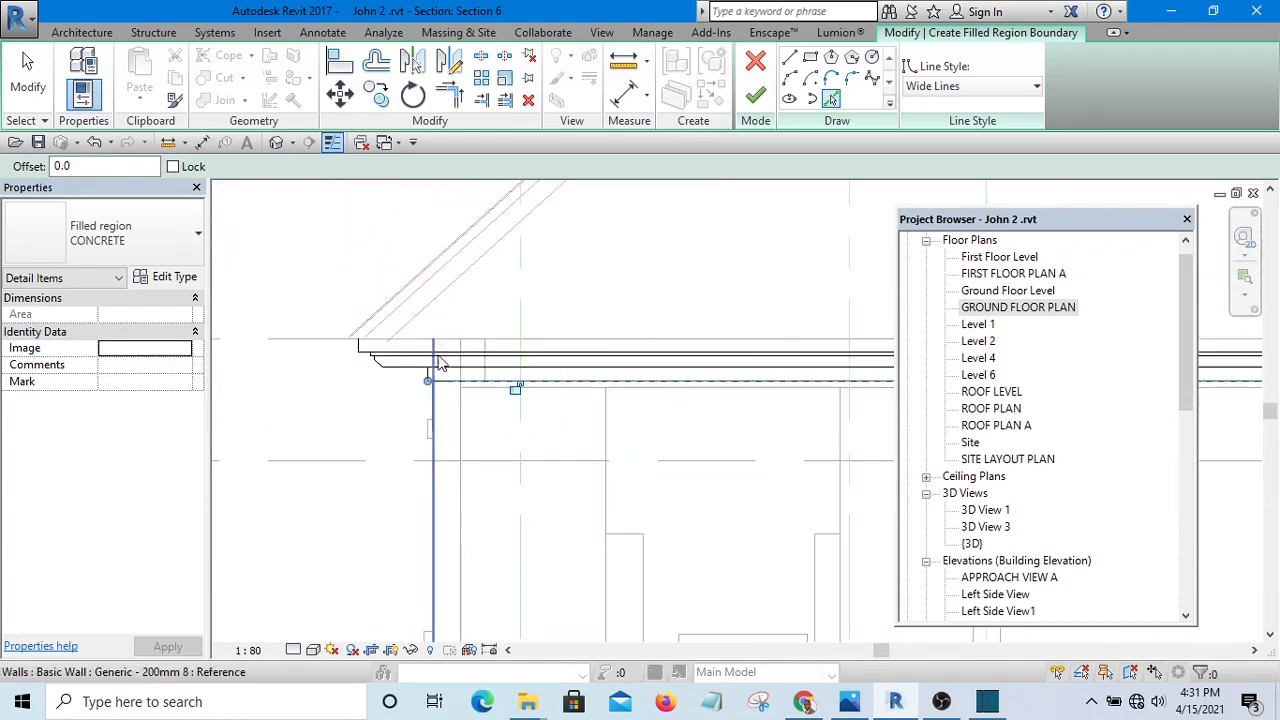
- Pick the horizontal roof line above the left cornice and the wall's inner face as the remaining boundary lines
{"action": "scroll", "coordinate": [395, 325], "scroll_direction": "up", "scroll_amount": 4}
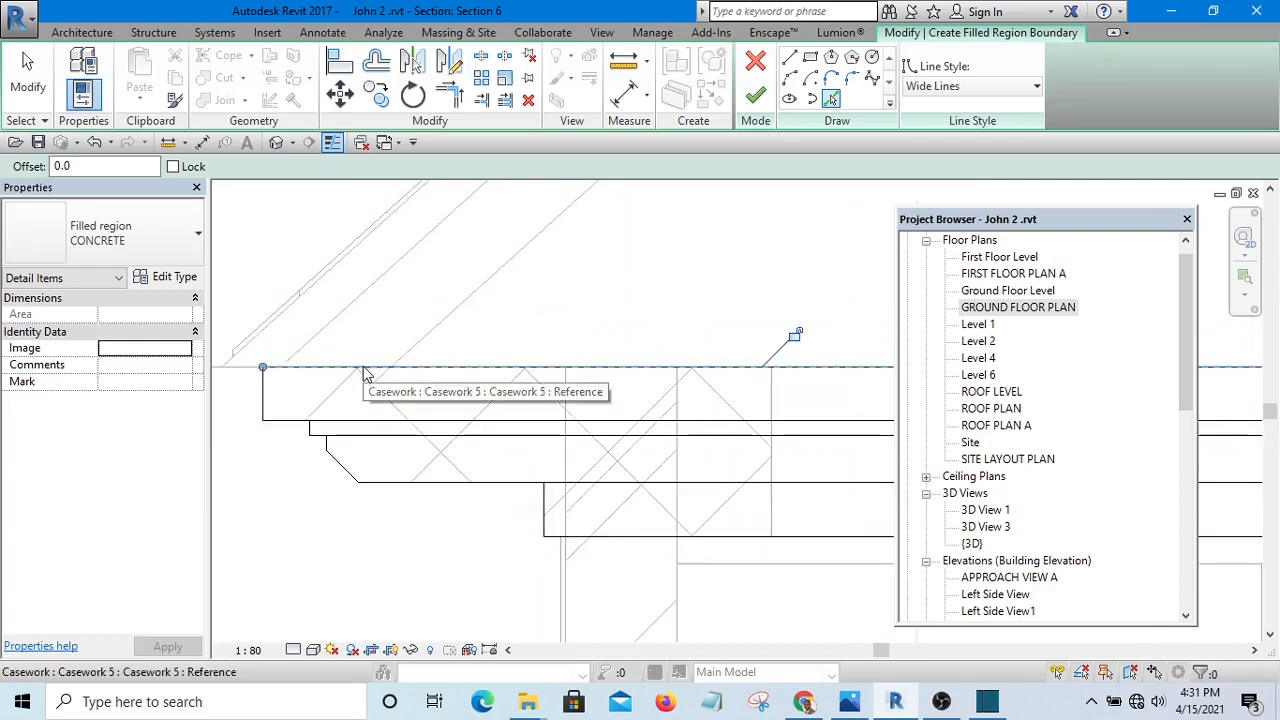
{"action": "scroll", "coordinate": [365, 373], "scroll_direction": "down", "scroll_amount": 4}
{"action": "scroll", "coordinate": [467, 427], "scroll_direction": "up", "scroll_amount": 4}
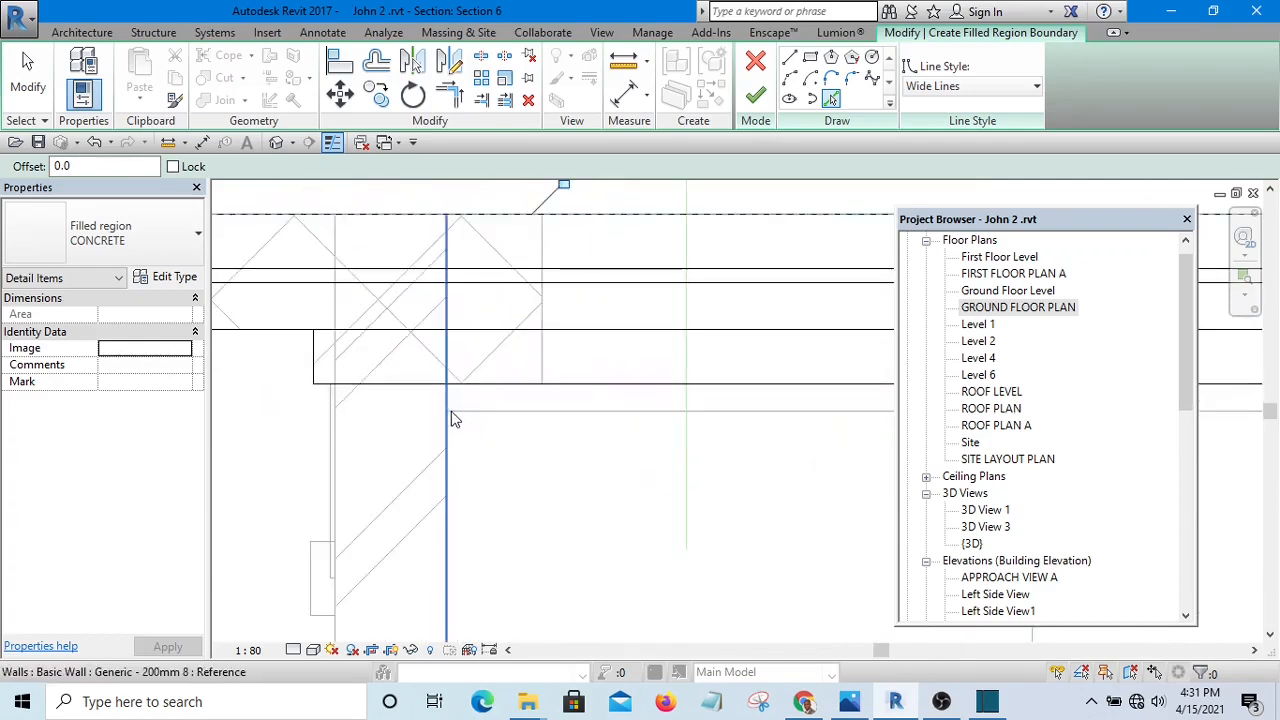
{"action": "left_click", "coordinate": [452, 418]}
{"action": "scroll", "coordinate": [534, 317], "scroll_direction": "down", "scroll_amount": 4}
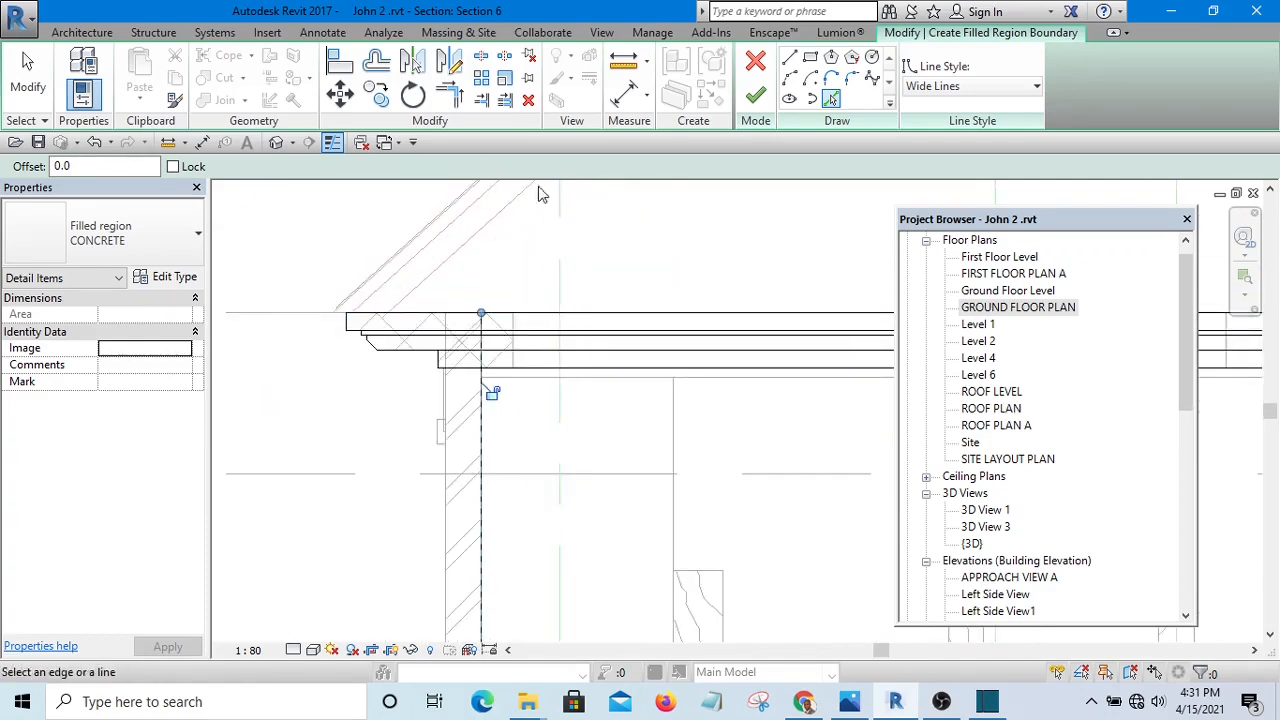
- Trim the picked boundary lines into corners along the left cornice's outer face, steps and sloped edge
{"action": "scroll", "coordinate": [430, 355], "scroll_direction": "up", "scroll_amount": 4}
{"action": "key", "text": "t"}
{"action": "key", "text": "r"}
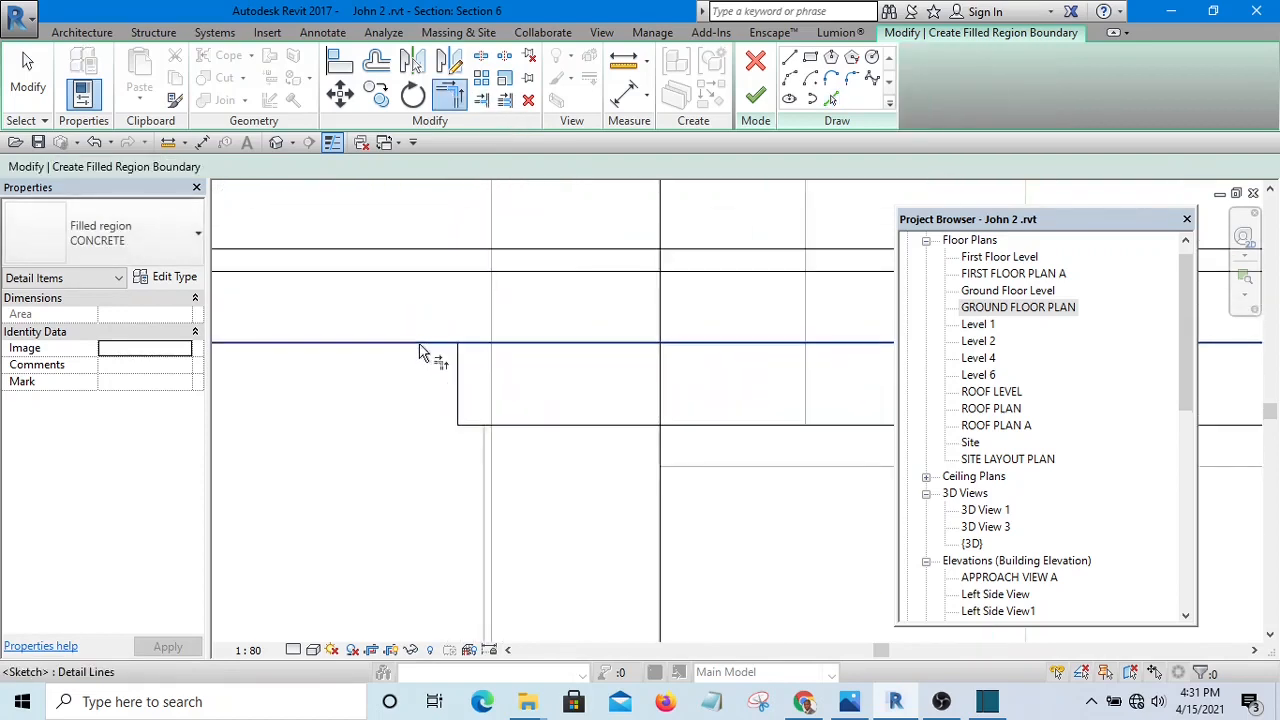
{"action": "scroll", "coordinate": [337, 366], "scroll_direction": "down", "scroll_amount": 3}
{"action": "scroll", "coordinate": [363, 337], "scroll_direction": "up", "scroll_amount": 5}
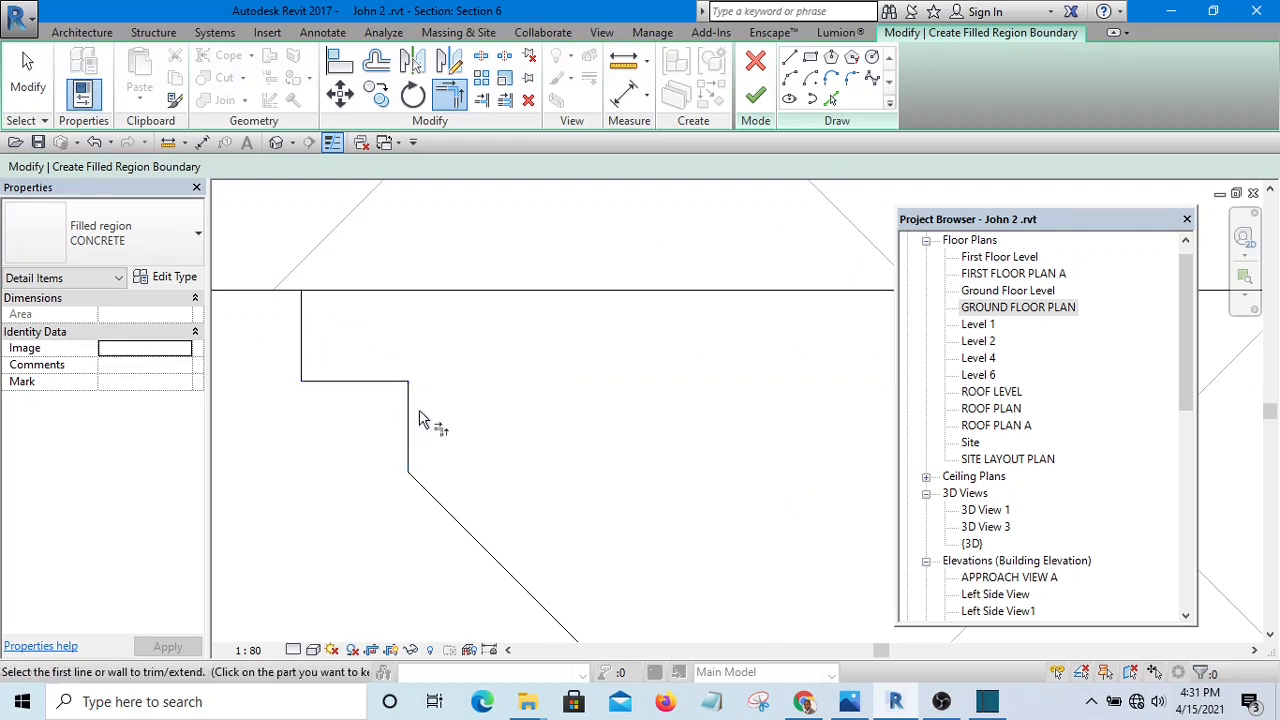
{"action": "scroll", "coordinate": [420, 420], "scroll_direction": "down", "scroll_amount": 3}
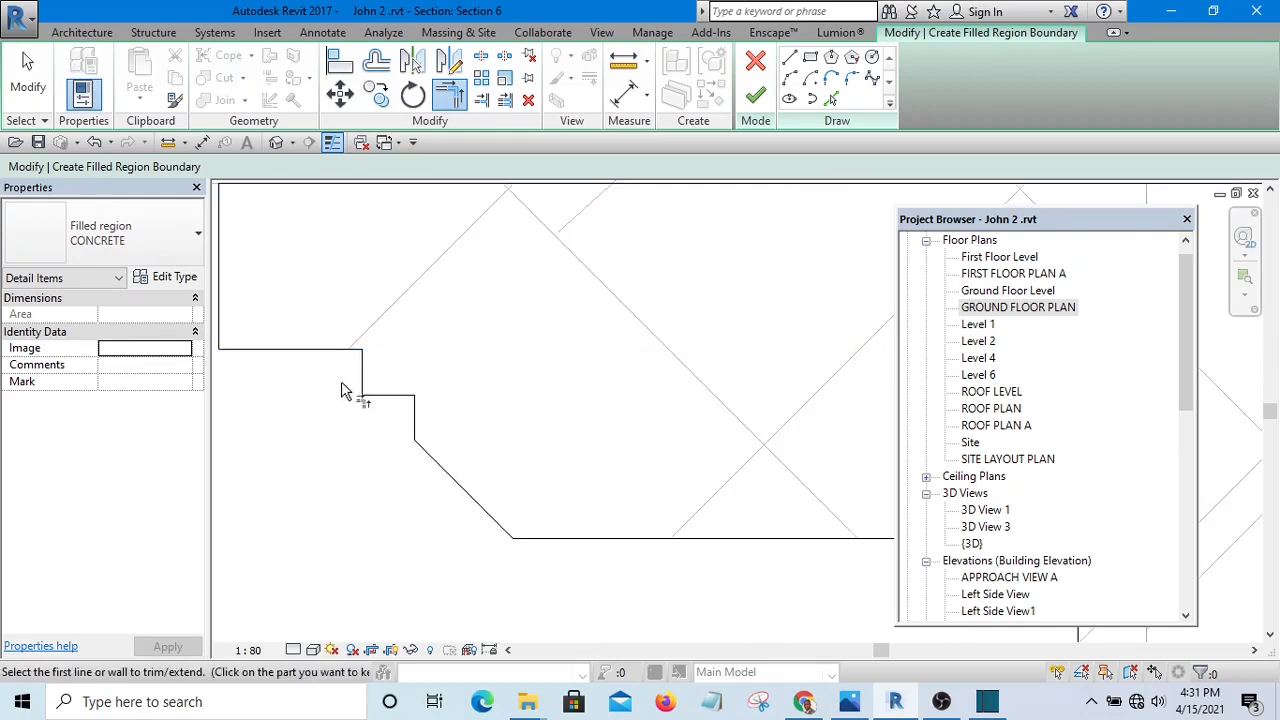
- Trim the underside and top boundary lines to the wall's inner face line to close the left eaves outline
{"action": "scroll", "coordinate": [341, 383], "scroll_direction": "down", "scroll_amount": 4}
{"action": "middle_click_drag", "start_coordinate": [574, 389], "coordinate": [369, 360]}
{"action": "scroll", "coordinate": [500, 355], "scroll_direction": "down", "scroll_amount": 1}
{"action": "scroll", "coordinate": [555, 304], "scroll_direction": "down", "scroll_amount": 1}
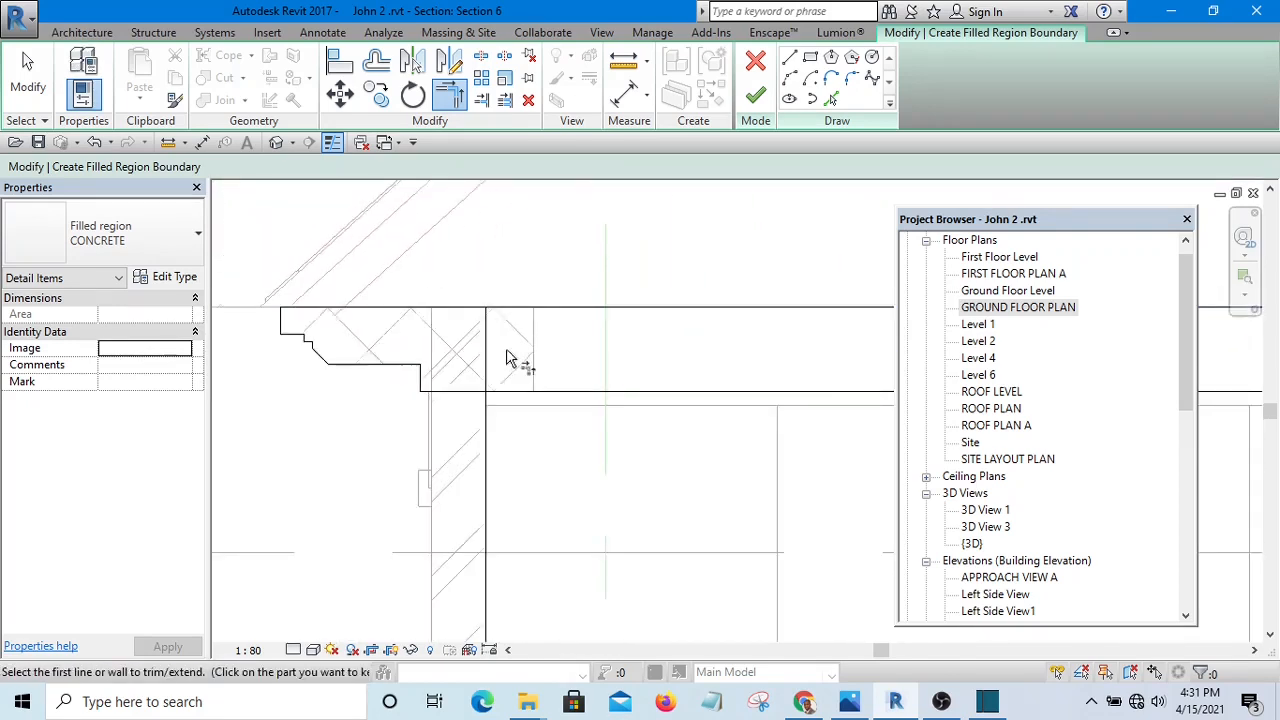
{"action": "scroll", "coordinate": [507, 360], "scroll_direction": "up", "scroll_amount": 5}
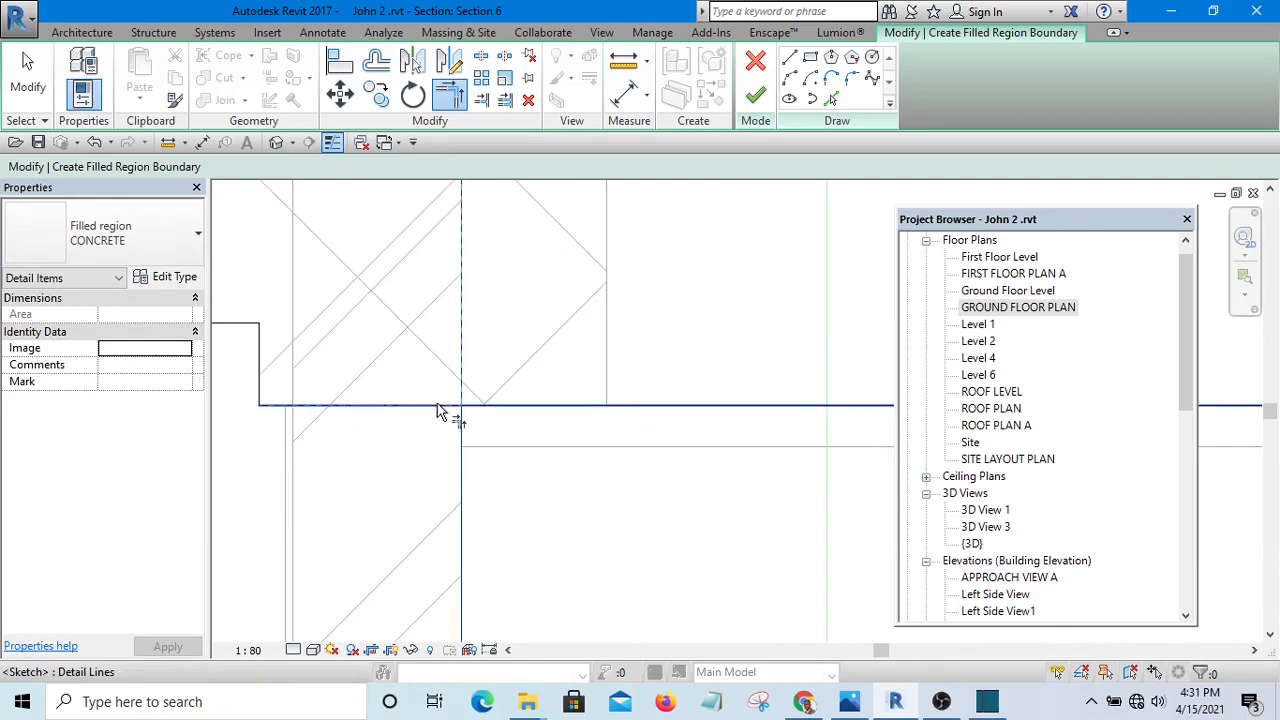
{"action": "scroll", "coordinate": [480, 410], "scroll_direction": "down", "scroll_amount": 2}
{"action": "scroll", "coordinate": [500, 350], "scroll_direction": "up", "scroll_amount": 3}
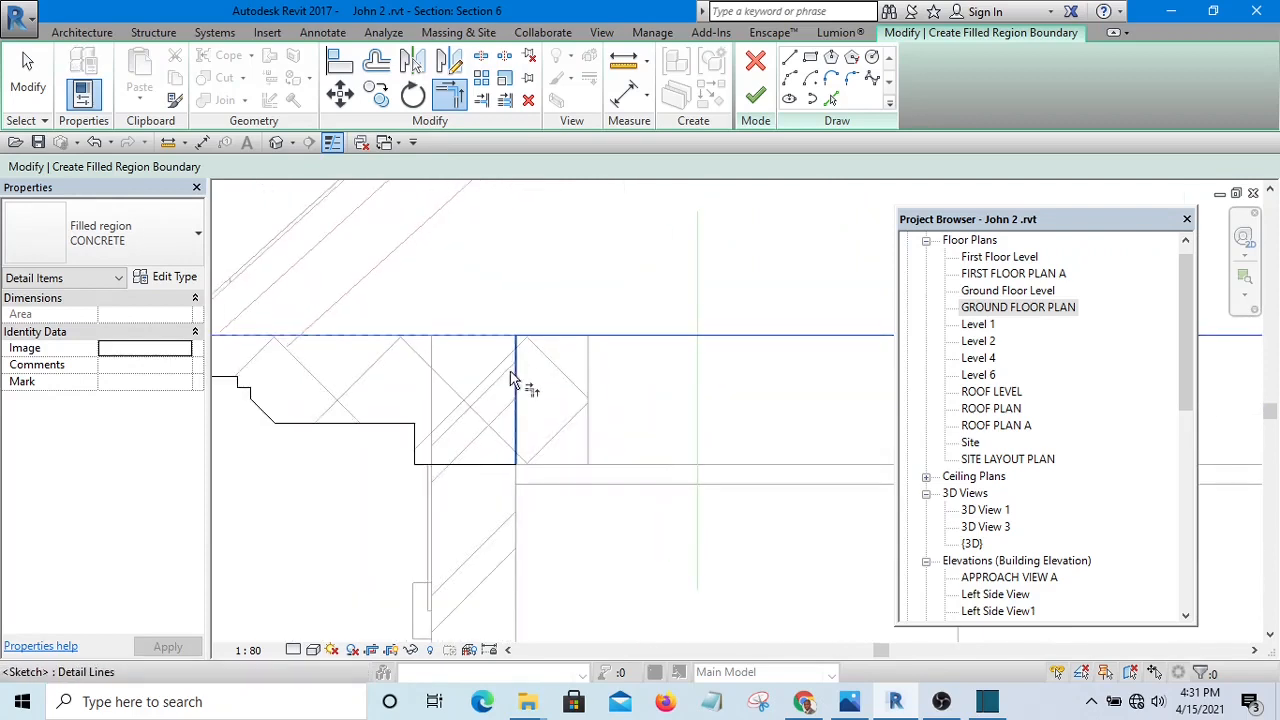
{"action": "right_click", "coordinate": [562, 271]}
{"action": "left_click", "coordinate": [608, 262]}
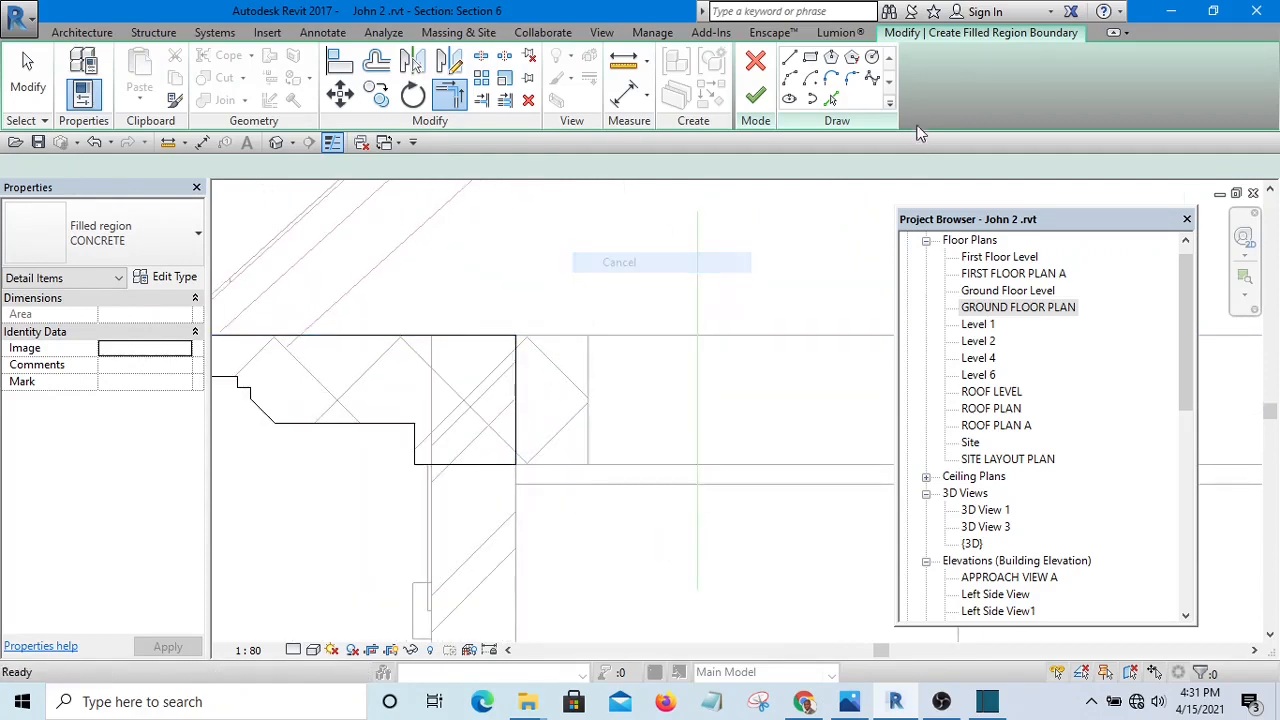
- Draw a shallow arc of about 1844 mm radius from the outline's top edge down to its inner vertical edge
{"action": "key", "text": "l"}
{"action": "key", "text": "i"}
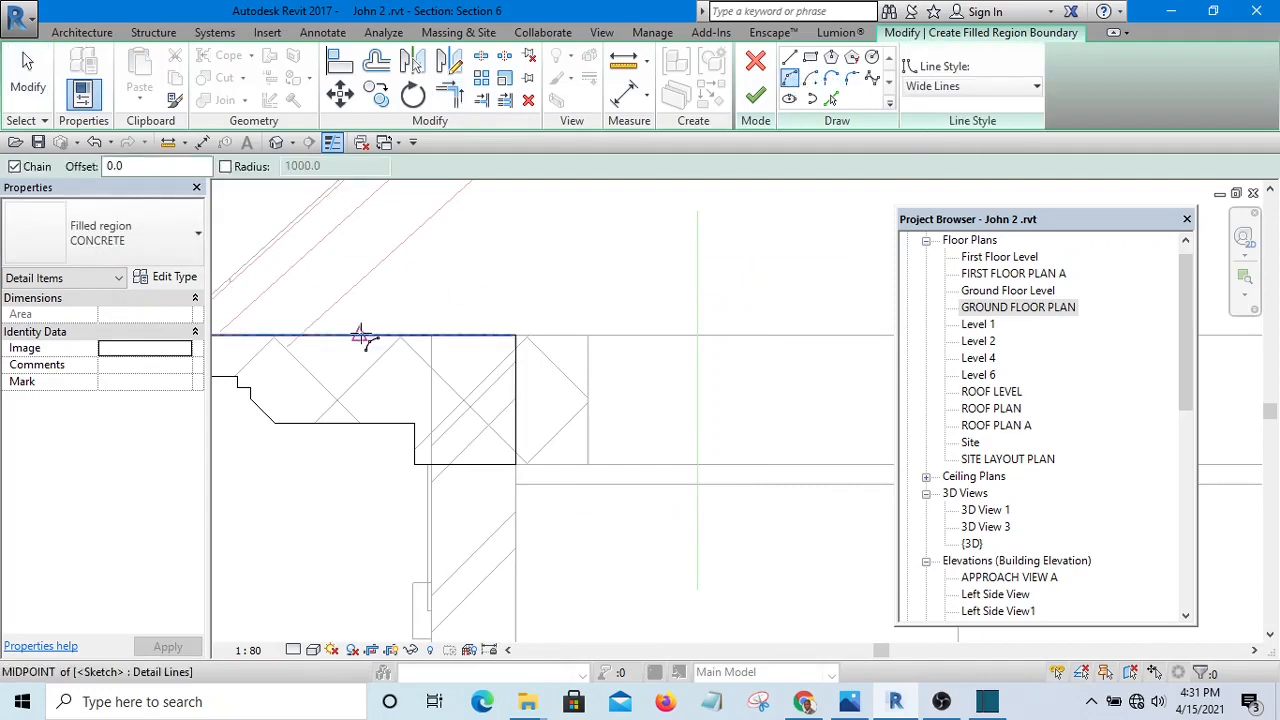
{"action": "scroll", "coordinate": [355, 337], "scroll_direction": "up", "scroll_amount": 1}
{"action": "left_click", "coordinate": [318, 337]}
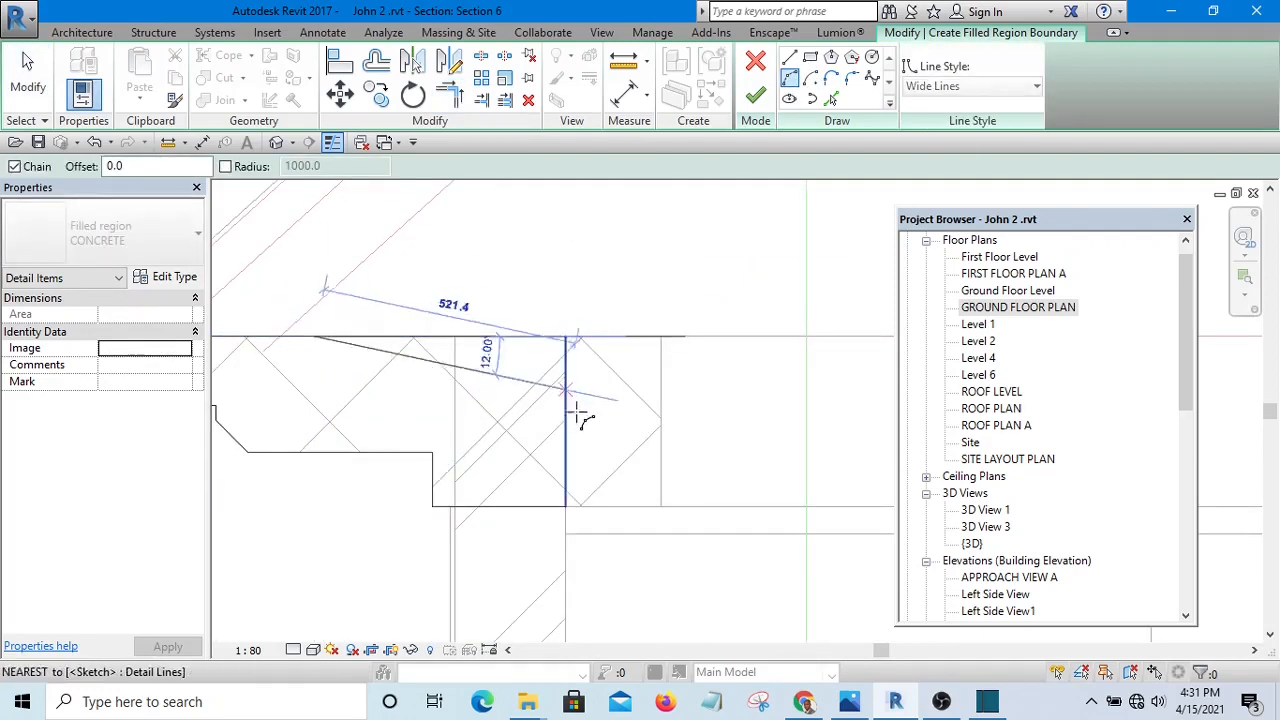
{"action": "left_click", "coordinate": [566, 420]}
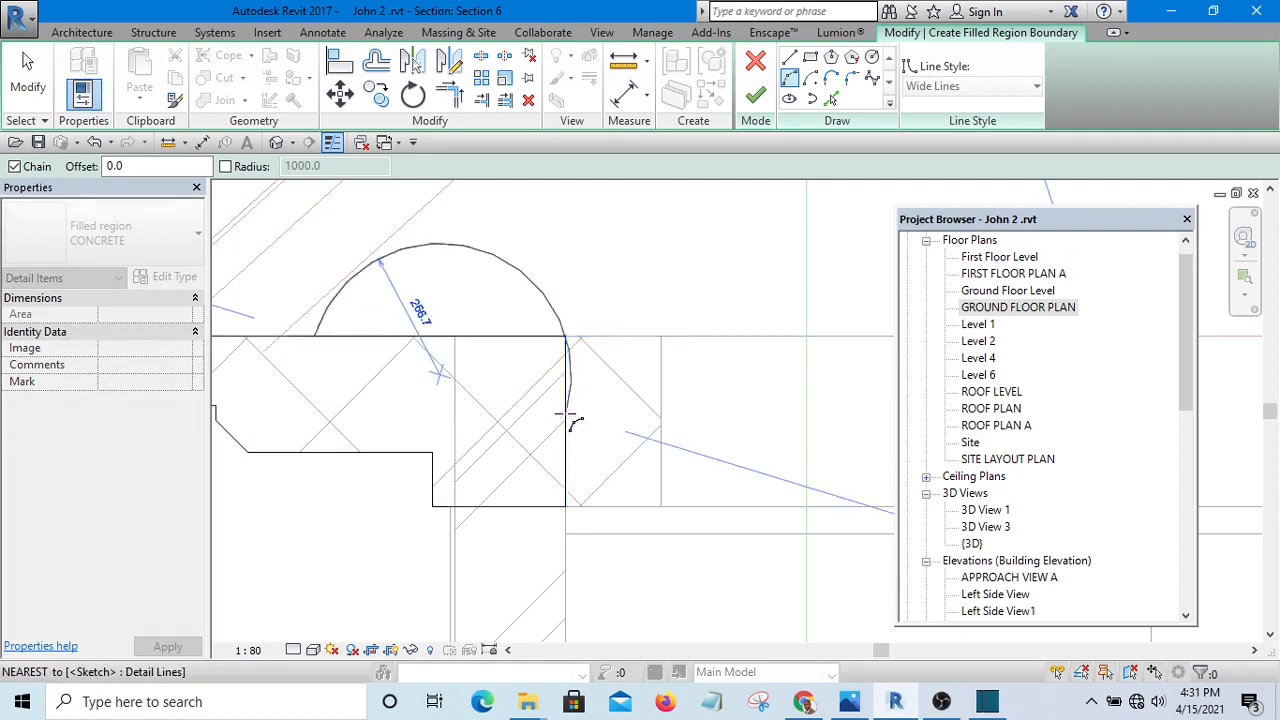
{"action": "left_click", "coordinate": [450, 379]}
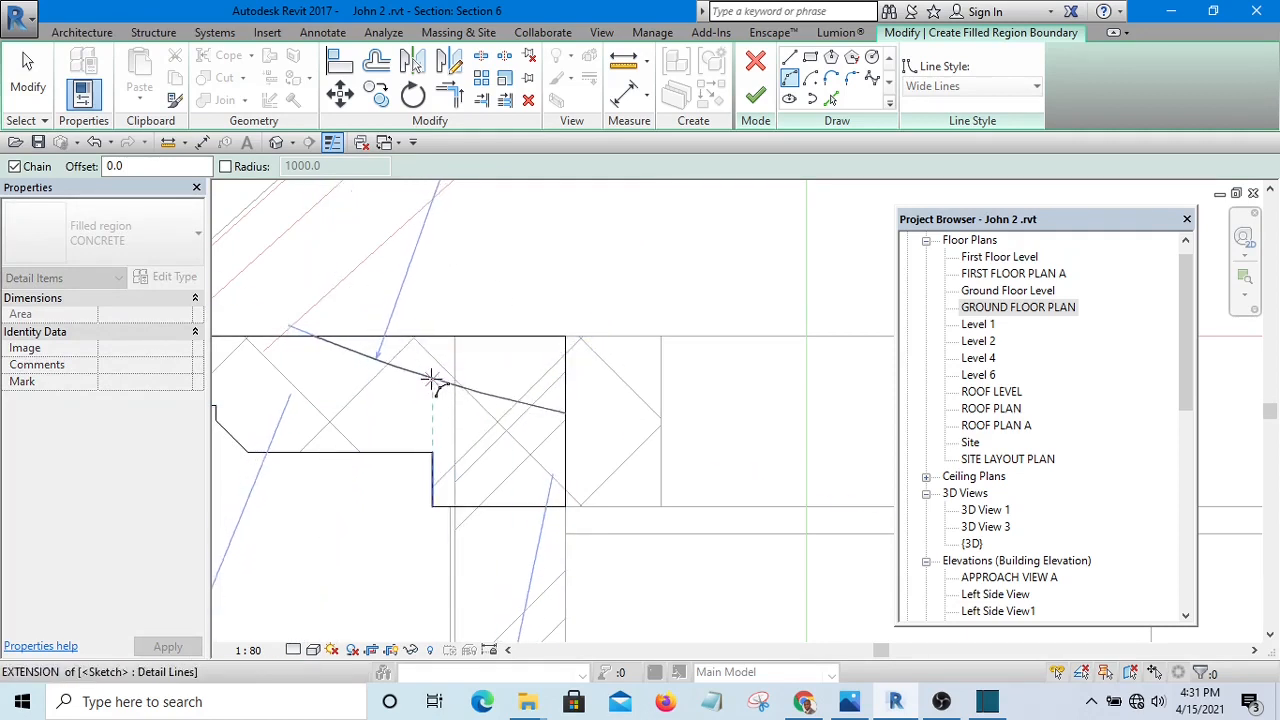
{"action": "left_click", "coordinate": [430, 383]}
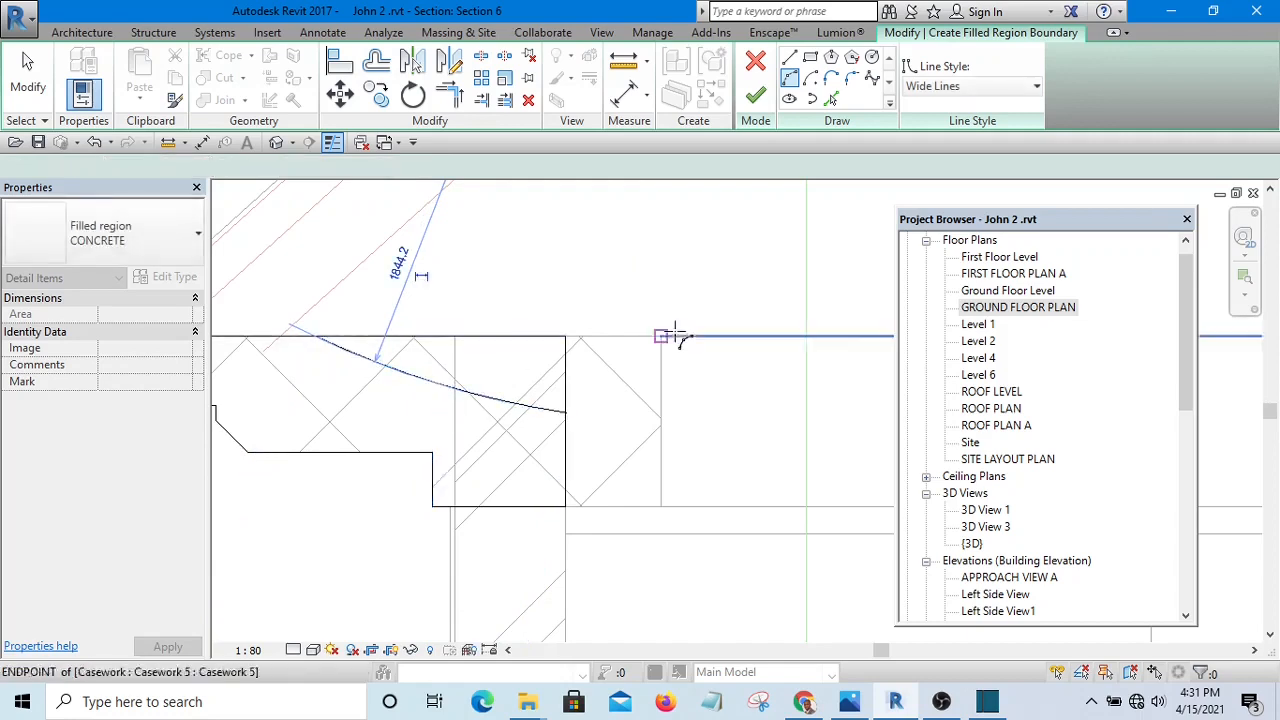
- Trim the outline's top edge and inner vertical edge to the arc, removing the upper corner above it
{"action": "scroll", "coordinate": [675, 322], "scroll_direction": "down", "scroll_amount": 2}
{"action": "left_click", "coordinate": [450, 96]}
{"action": "scroll", "coordinate": [486, 357], "scroll_direction": "up", "scroll_amount": 3}
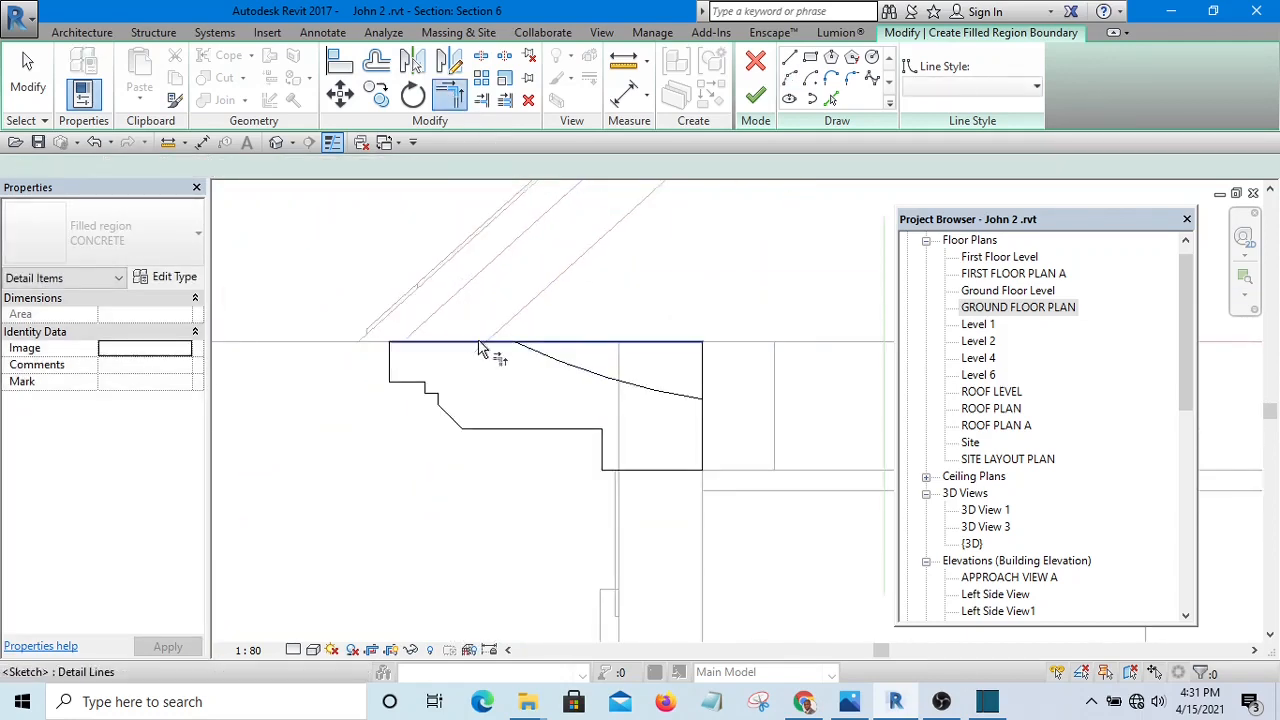
{"action": "left_click", "coordinate": [557, 345]}
{"action": "left_click", "coordinate": [563, 372]}
{"action": "scroll", "coordinate": [571, 371], "scroll_direction": "down", "scroll_amount": 2}
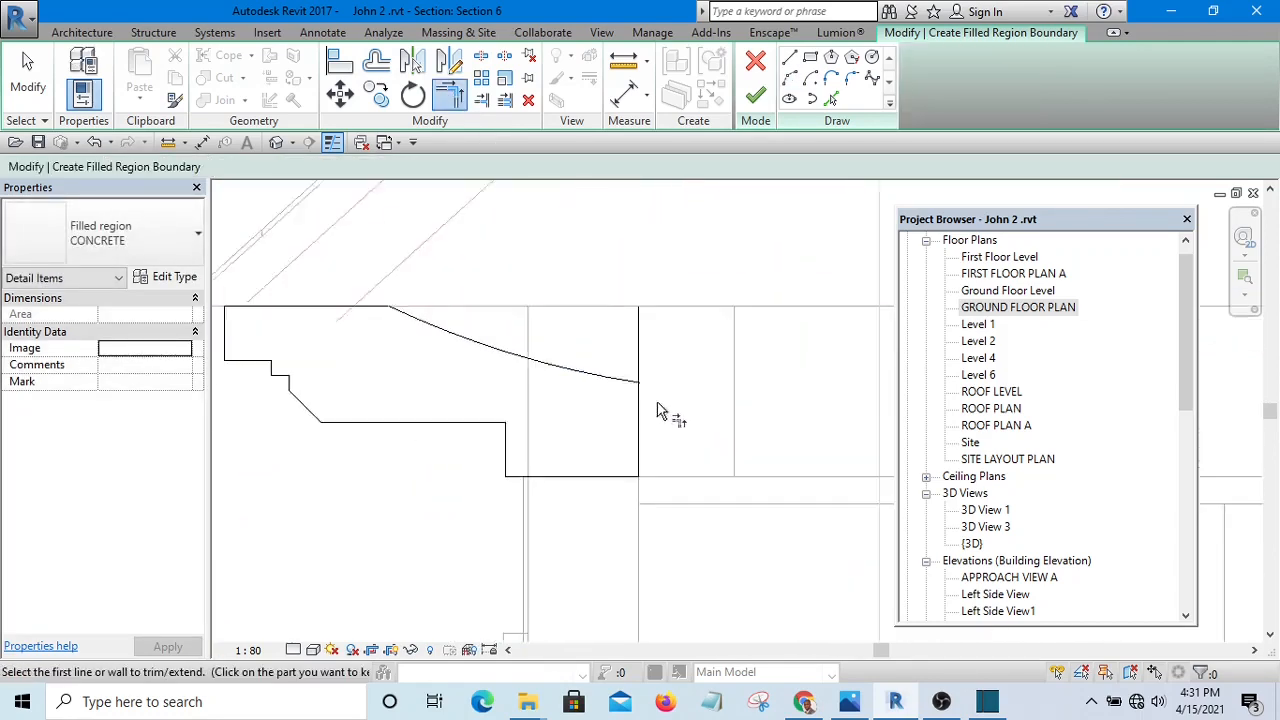
{"action": "scroll", "coordinate": [610, 382], "scroll_direction": "up", "scroll_amount": 3}
{"action": "scroll", "coordinate": [640, 360], "scroll_direction": "down", "scroll_amount": 3}
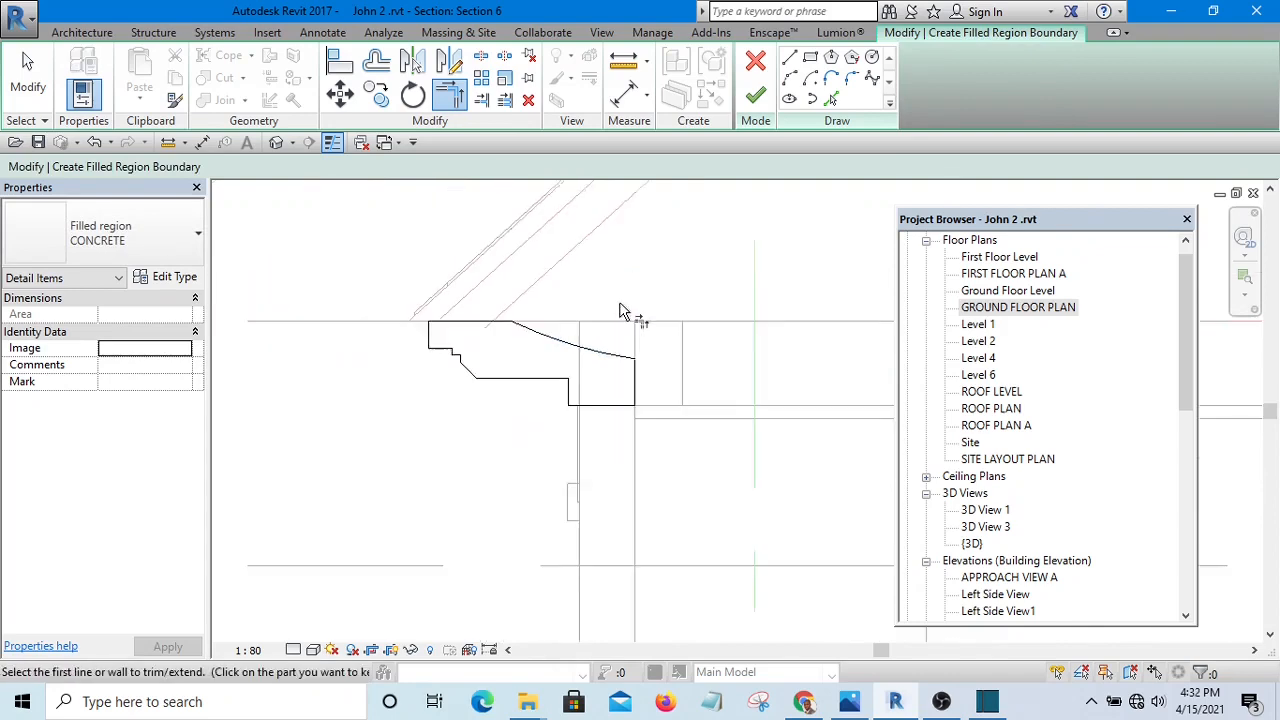
{"action": "right_click", "coordinate": [634, 266]}
{"action": "left_click", "coordinate": [652, 273]}
- Finish the concrete filled region boundary at the left eaves and deselect the region
{"action": "scroll", "coordinate": [535, 338], "scroll_direction": "down", "scroll_amount": 1}
{"action": "scroll", "coordinate": [535, 338], "scroll_direction": "up", "scroll_amount": 2}
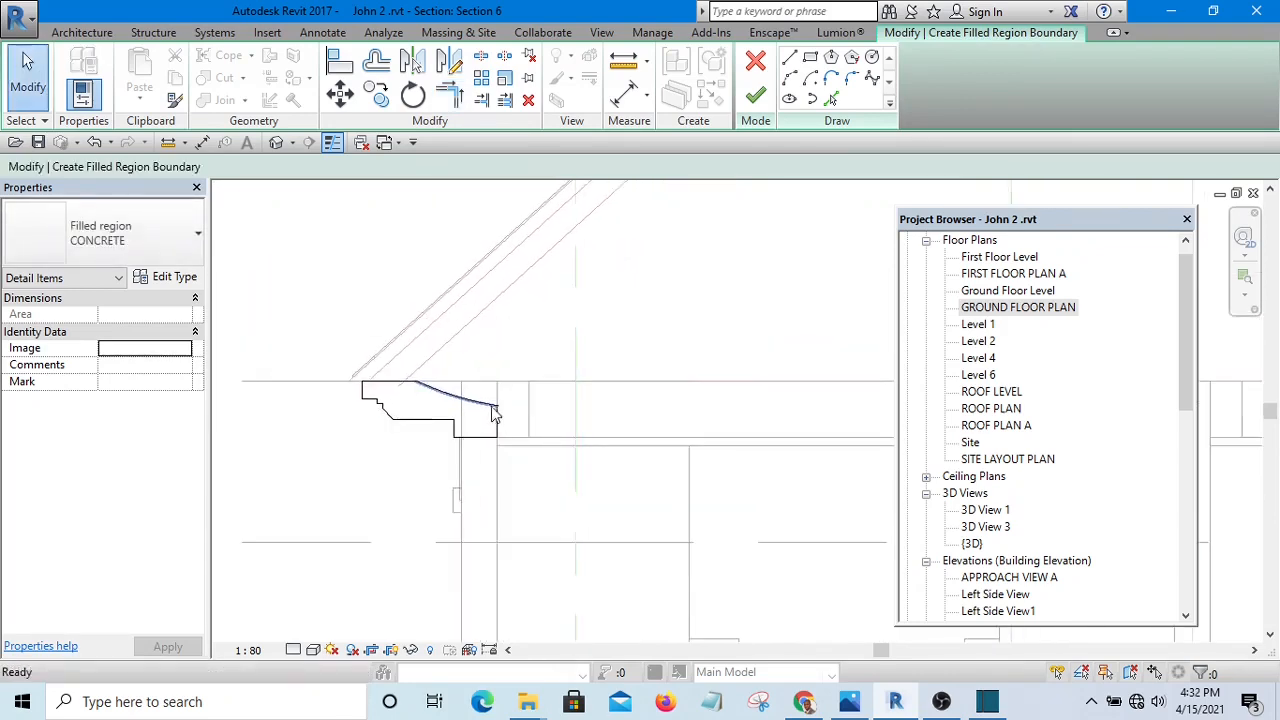
{"action": "left_click", "coordinate": [756, 100]}
{"action": "left_click", "coordinate": [333, 243]}
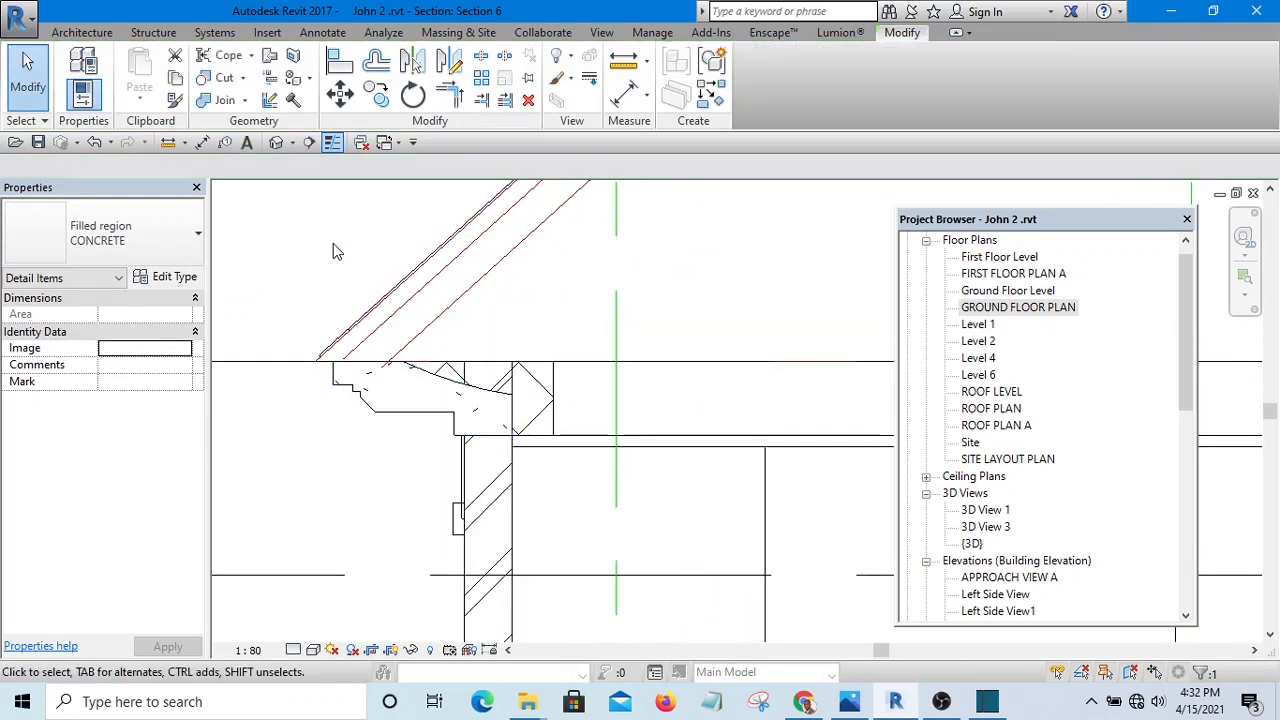
- Mirror a copy of the left eaves' concrete region to the right eaves about a vertical axis through the roof peak's midpoint
{"action": "scroll", "coordinate": [410, 416], "scroll_direction": "up", "scroll_amount": 1}
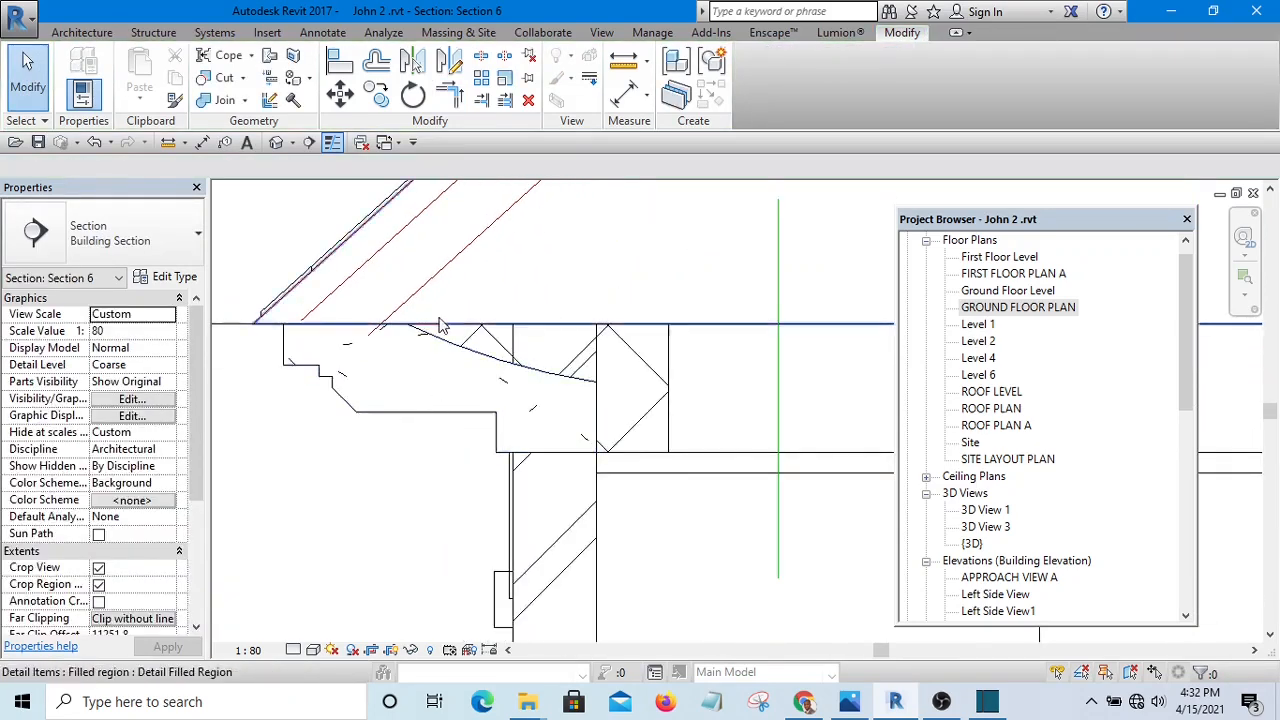
{"action": "scroll", "coordinate": [443, 326], "scroll_direction": "down", "scroll_amount": 5}
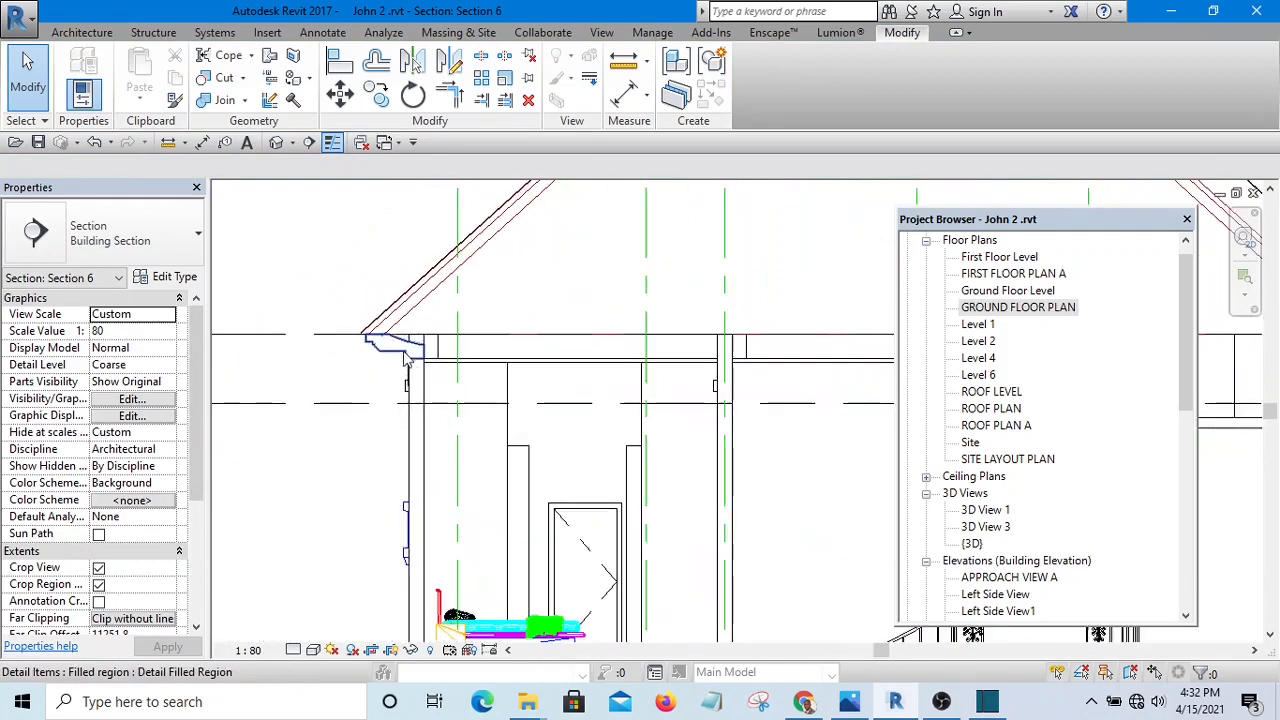
{"action": "left_click", "coordinate": [404, 356]}
{"action": "scroll", "coordinate": [404, 356], "scroll_direction": "down", "scroll_amount": 4}
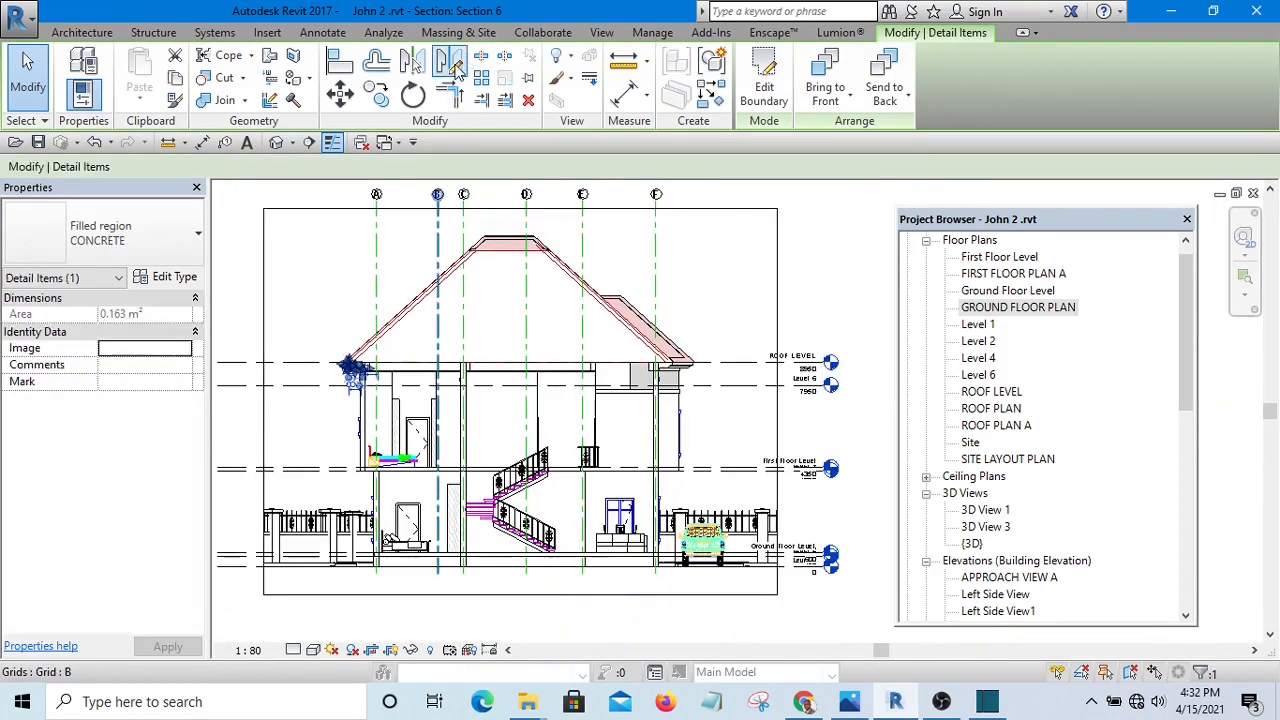
{"action": "key", "text": "m"}
{"action": "key", "text": "v"}
{"action": "scroll", "coordinate": [510, 220], "scroll_direction": "up", "scroll_amount": 4}
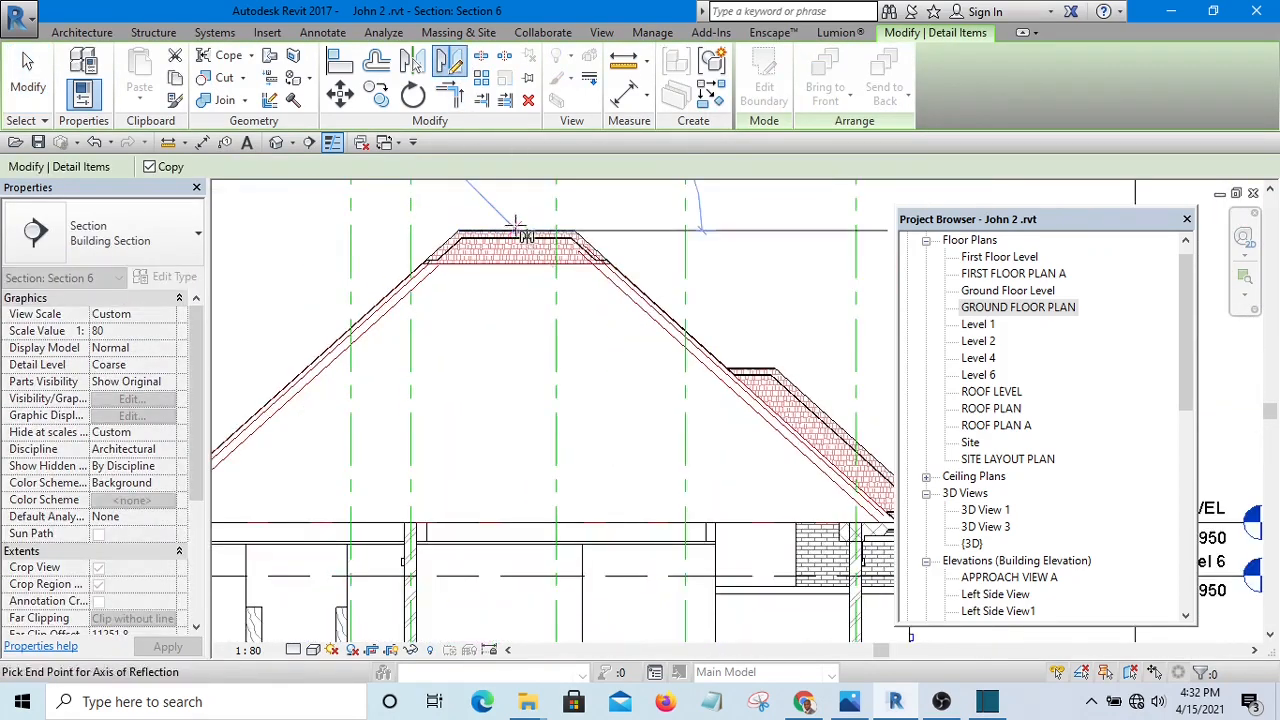
{"action": "left_click", "coordinate": [516, 195]}
{"action": "scroll", "coordinate": [777, 408], "scroll_direction": "down", "scroll_amount": 5}
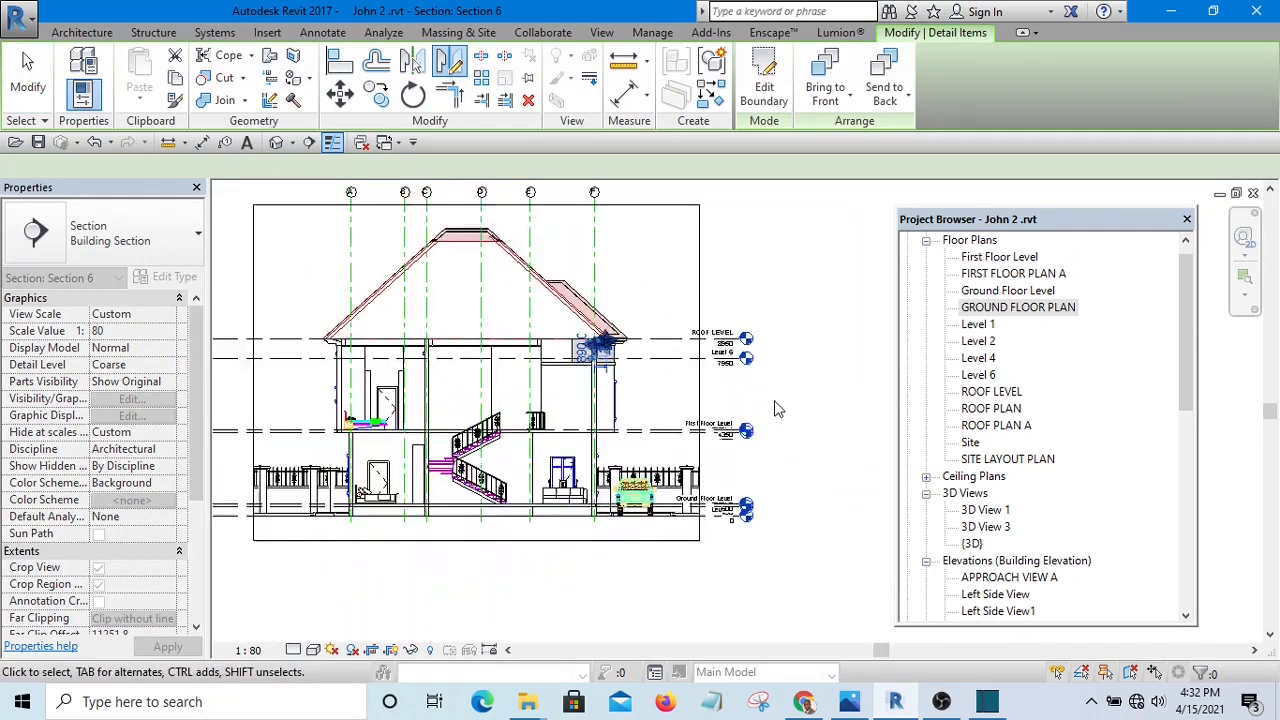
- Deselect the mirrored concrete region and examine how it fits the right eaves and the whole section
{"action": "scroll", "coordinate": [340, 245], "scroll_direction": "up", "scroll_amount": 6}
{"action": "scroll", "coordinate": [340, 243], "scroll_direction": "up", "scroll_amount": 5}
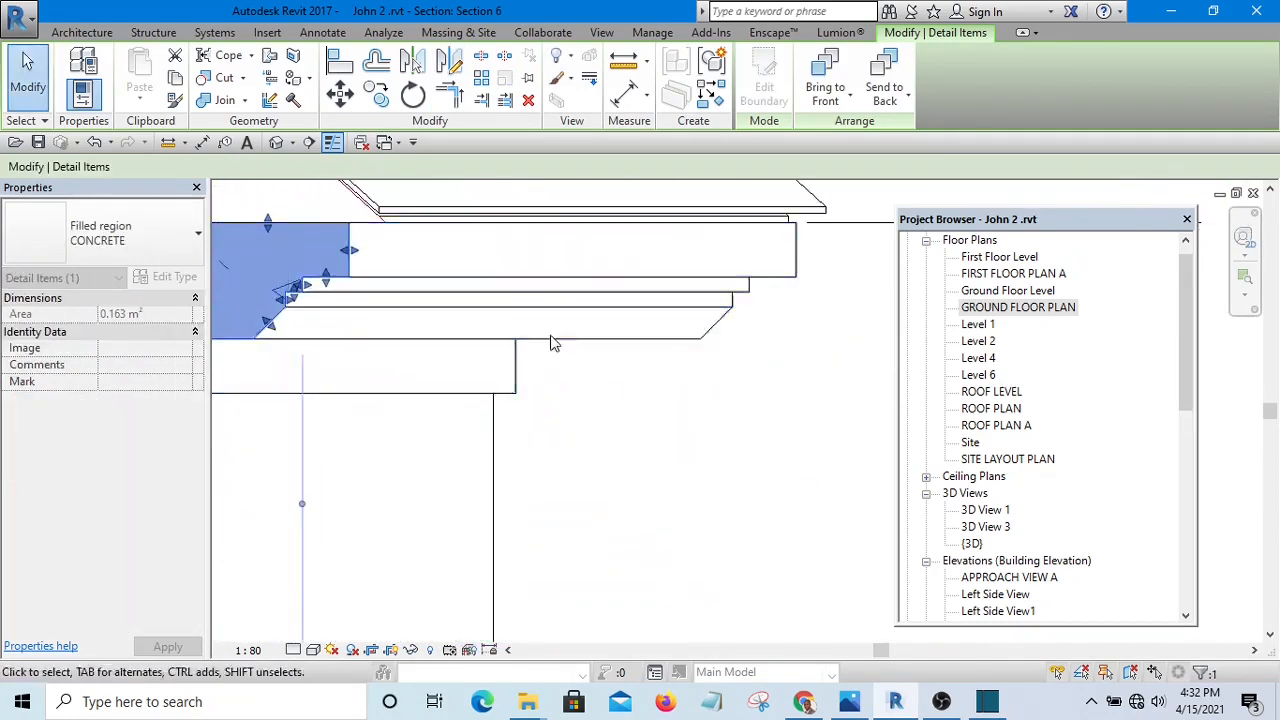
{"action": "scroll", "coordinate": [635, 367], "scroll_direction": "down", "scroll_amount": 4}
{"action": "left_click", "coordinate": [721, 439]}
{"action": "scroll", "coordinate": [640, 378], "scroll_direction": "up", "scroll_amount": 2}
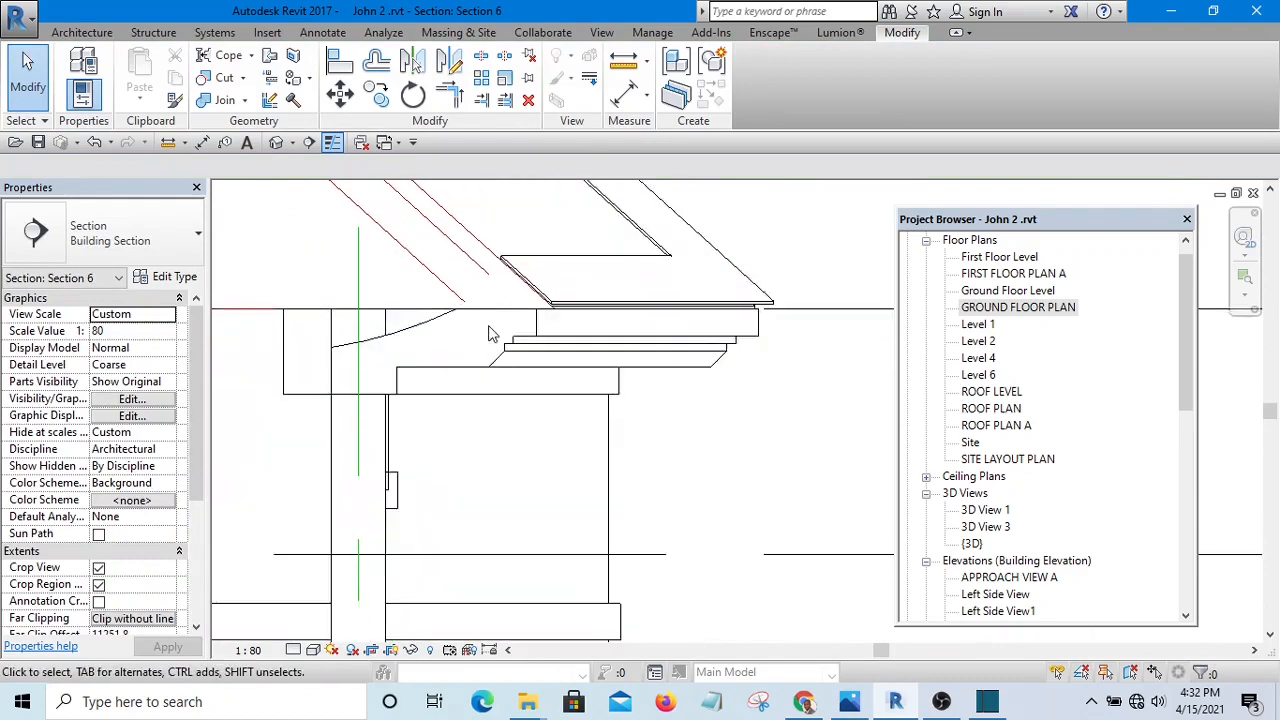
{"action": "scroll", "coordinate": [500, 410], "scroll_direction": "up", "scroll_amount": 2}
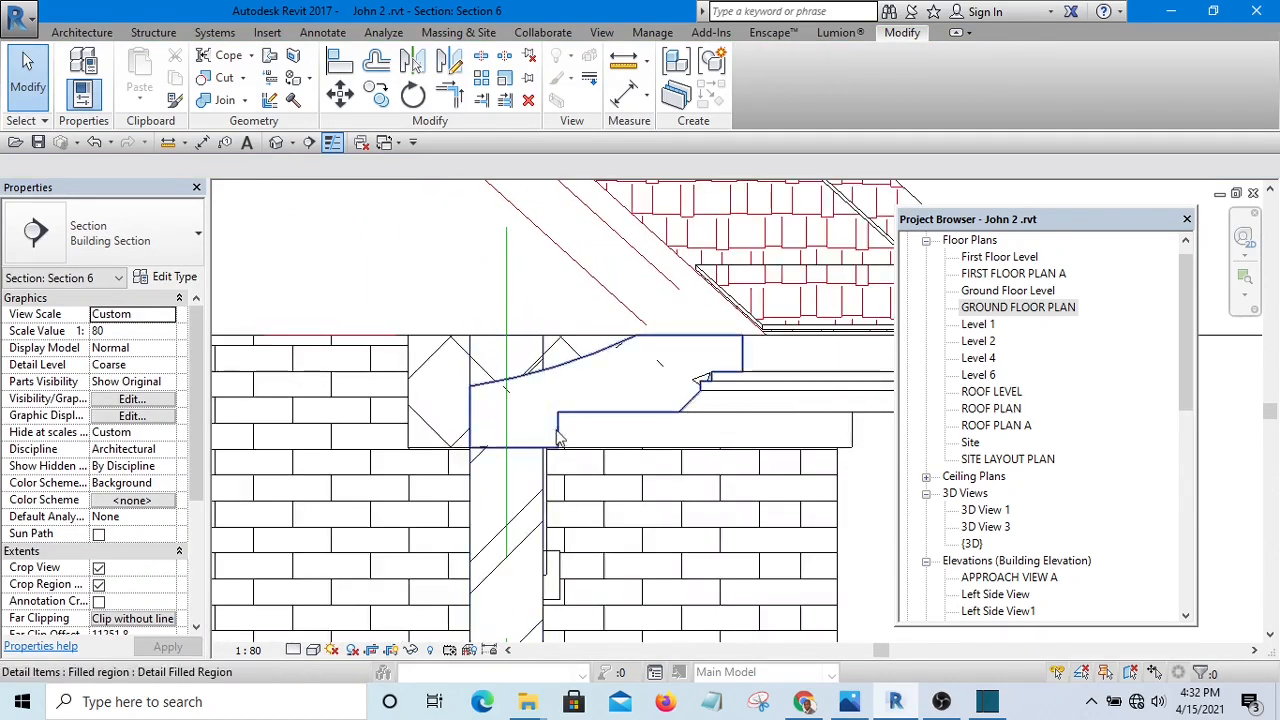
{"action": "scroll", "coordinate": [577, 410], "scroll_direction": "down", "scroll_amount": 6}
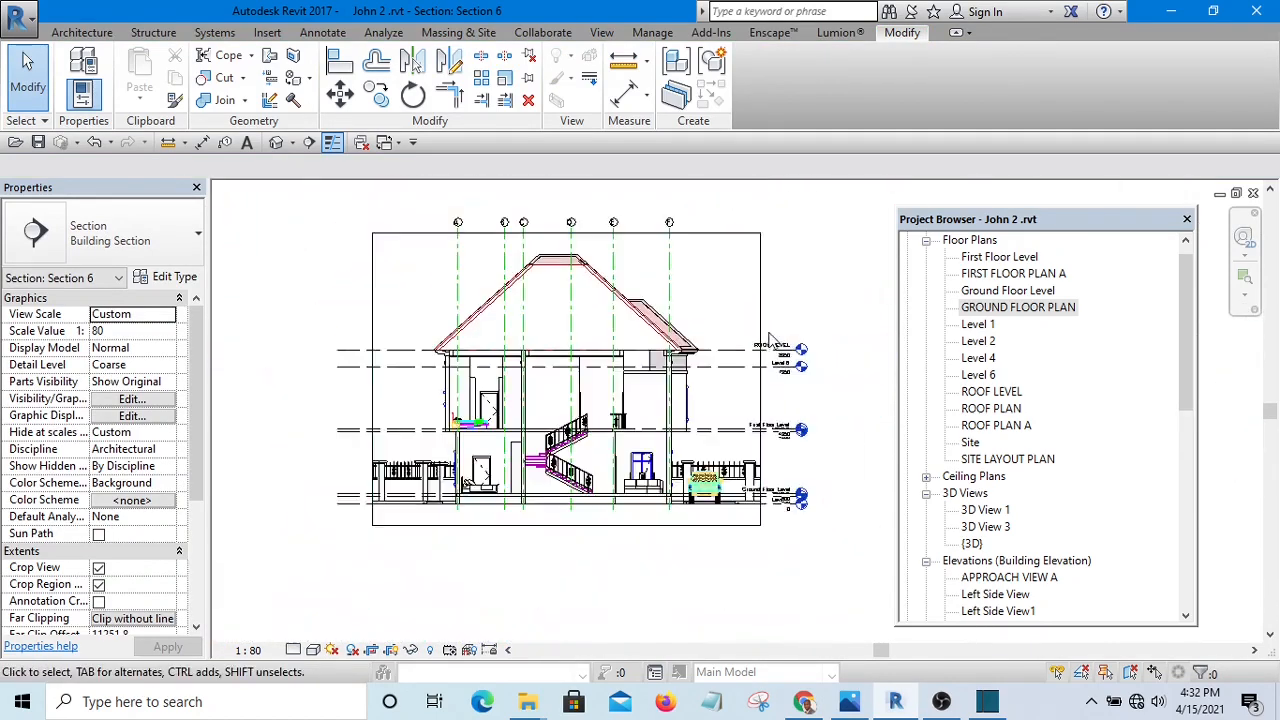
- Draw a detail rectangle about 160 by 80 mm in the Wood Section line style above the left eaves' concrete region
{"action": "scroll", "coordinate": [496, 343], "scroll_direction": "up", "scroll_amount": 6}
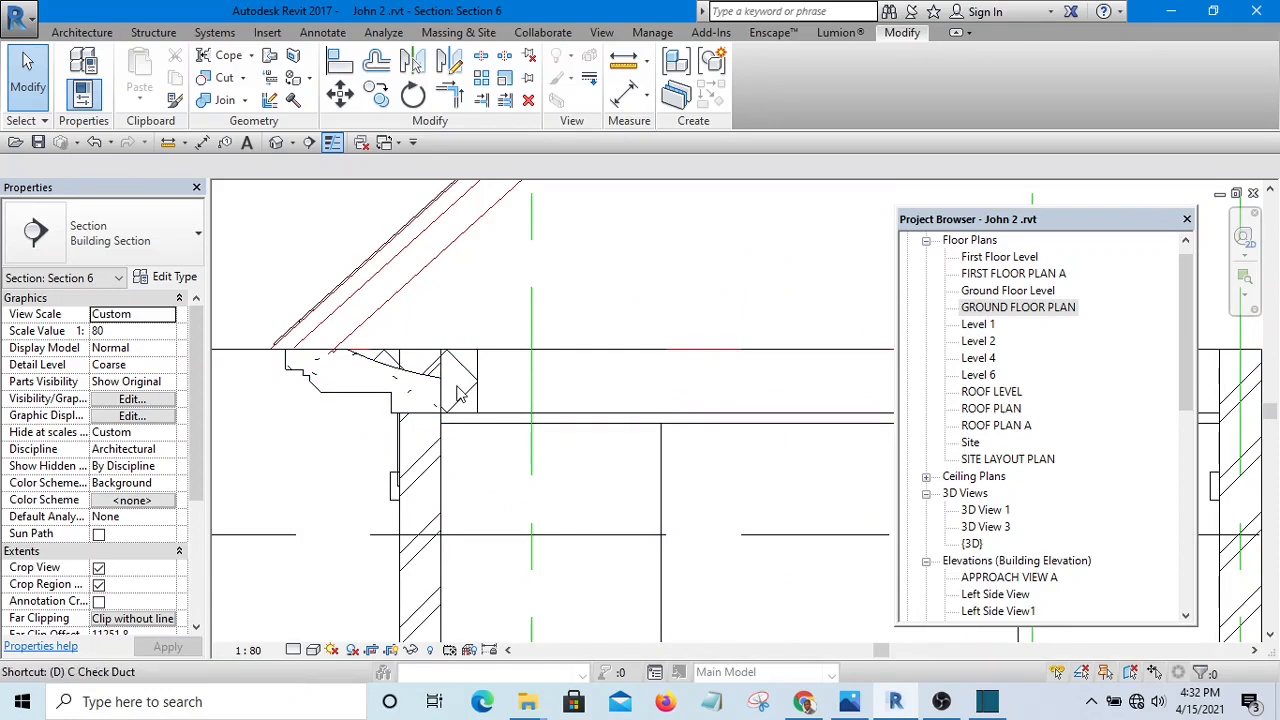
{"action": "key", "text": "d"}
{"action": "key", "text": "l"}
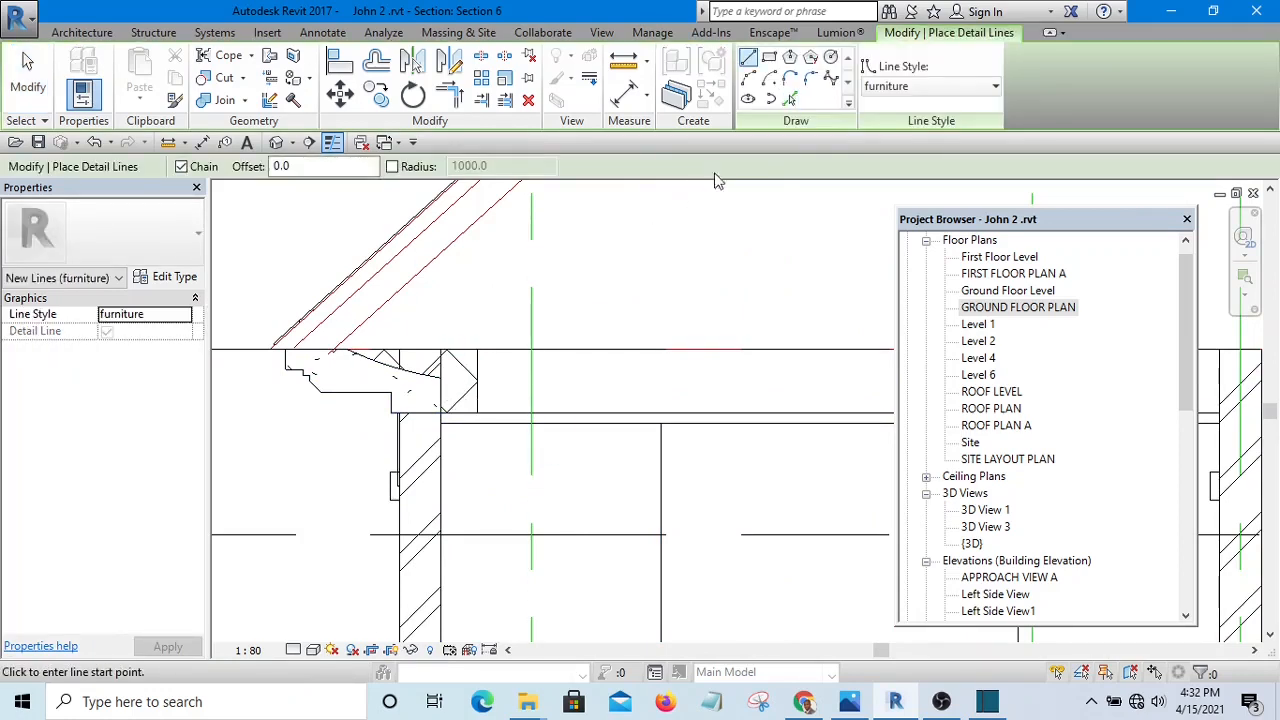
{"action": "left_click", "coordinate": [891, 89]}
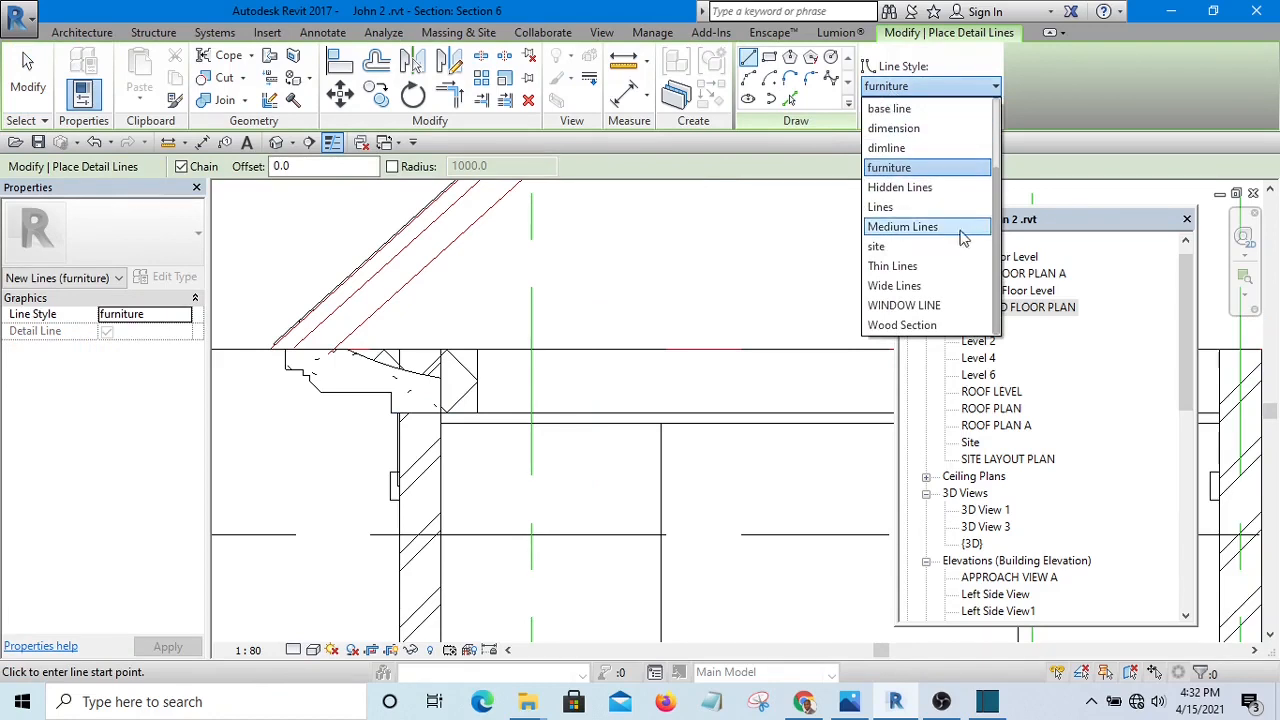
{"action": "left_click", "coordinate": [905, 325]}
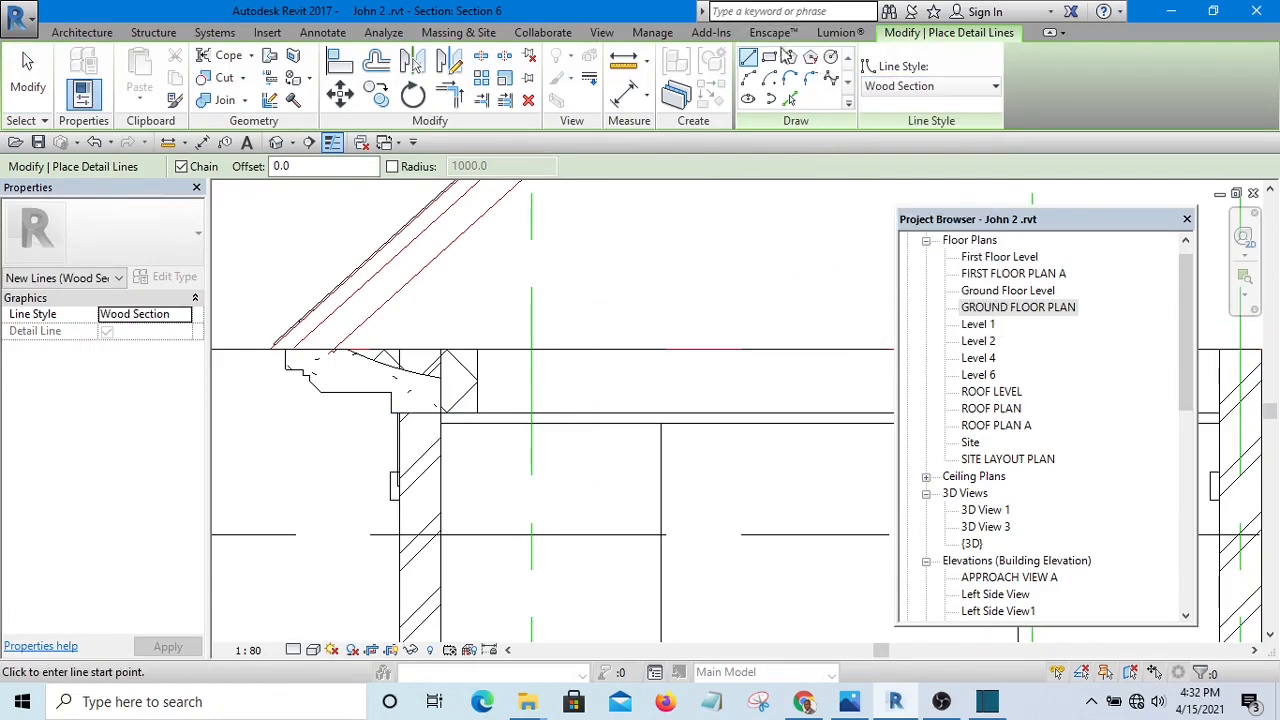
{"action": "left_click", "coordinate": [769, 58]}
{"action": "scroll", "coordinate": [451, 330], "scroll_direction": "up", "scroll_amount": 5}
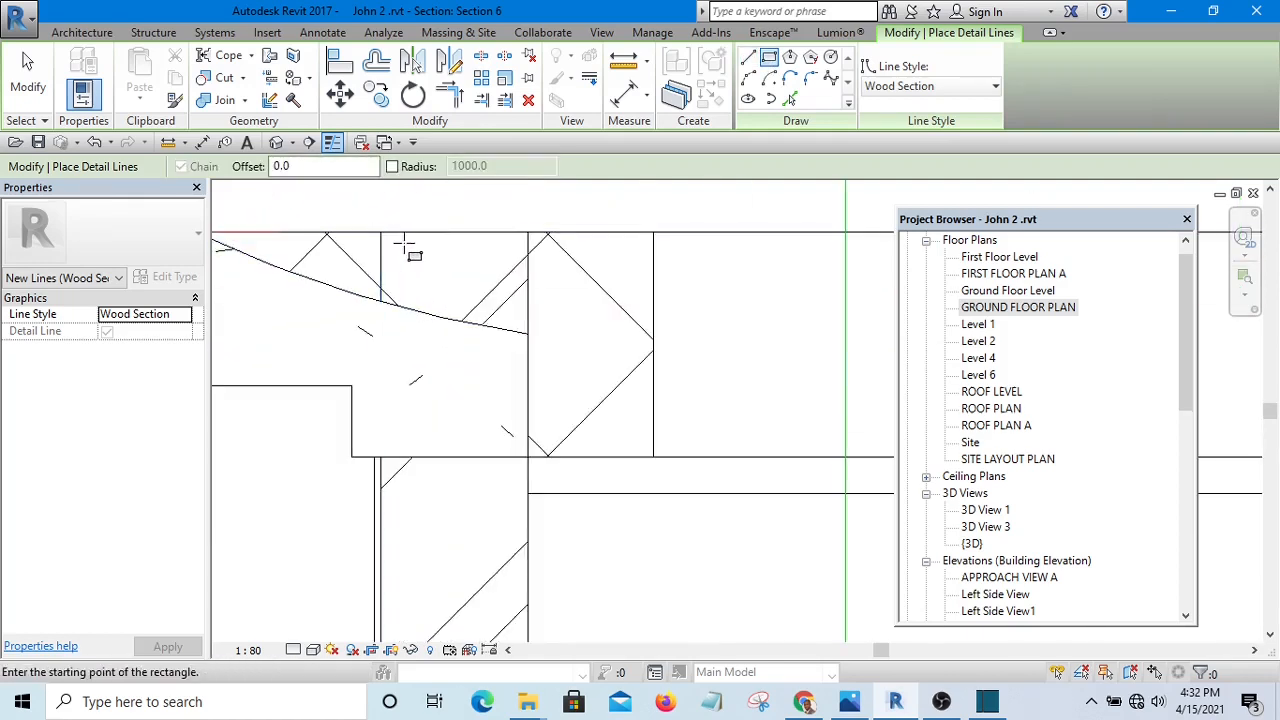
{"action": "left_click", "coordinate": [404, 243]}
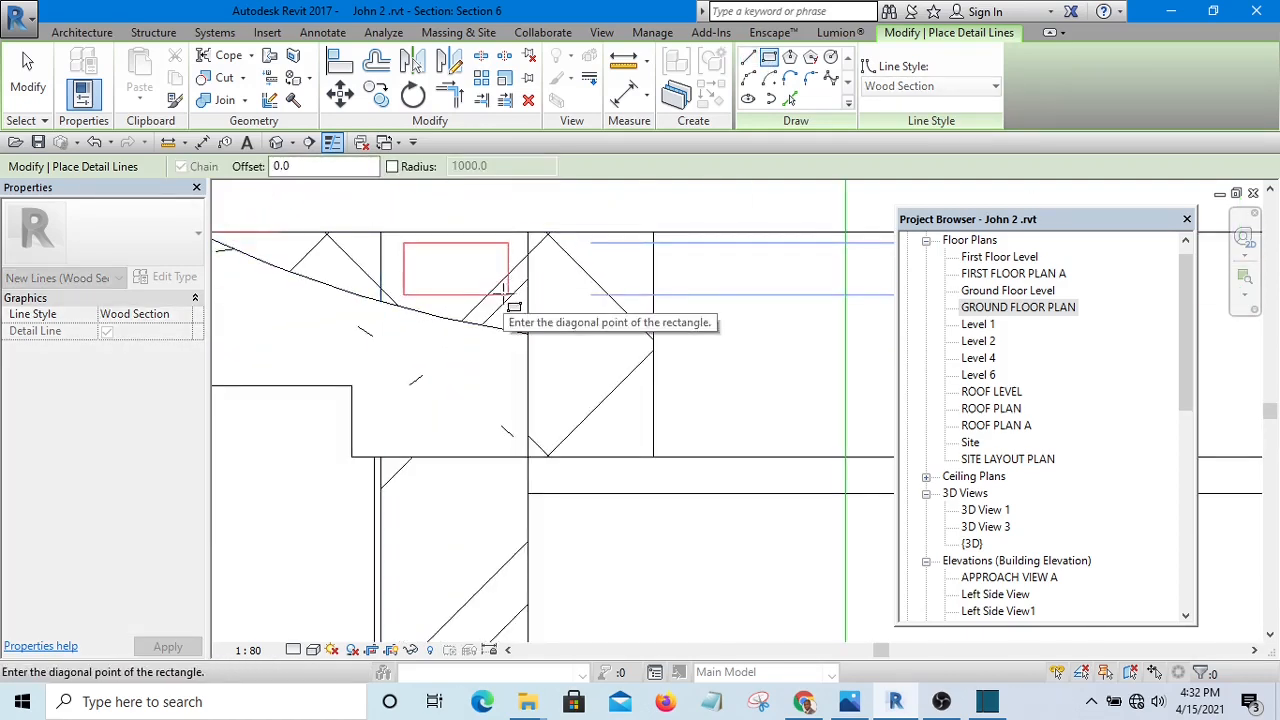
{"action": "left_click", "coordinate": [508, 294]}
{"action": "key", "text": "Escape"}
{"action": "key", "text": "Escape"}
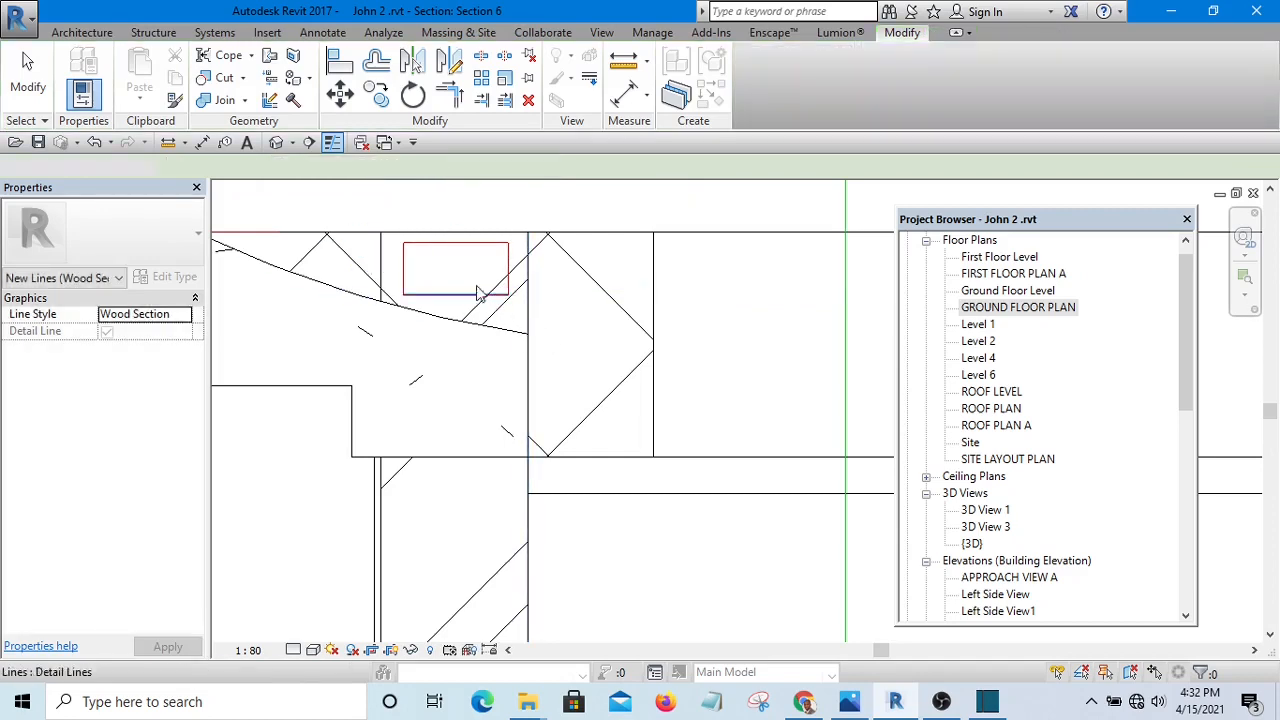
- Dimension the height of the timber rectangle at the left eaves with an aligned dimension
{"action": "scroll", "coordinate": [451, 294], "scroll_direction": "up", "scroll_amount": 3}
{"action": "key", "text": "i"}
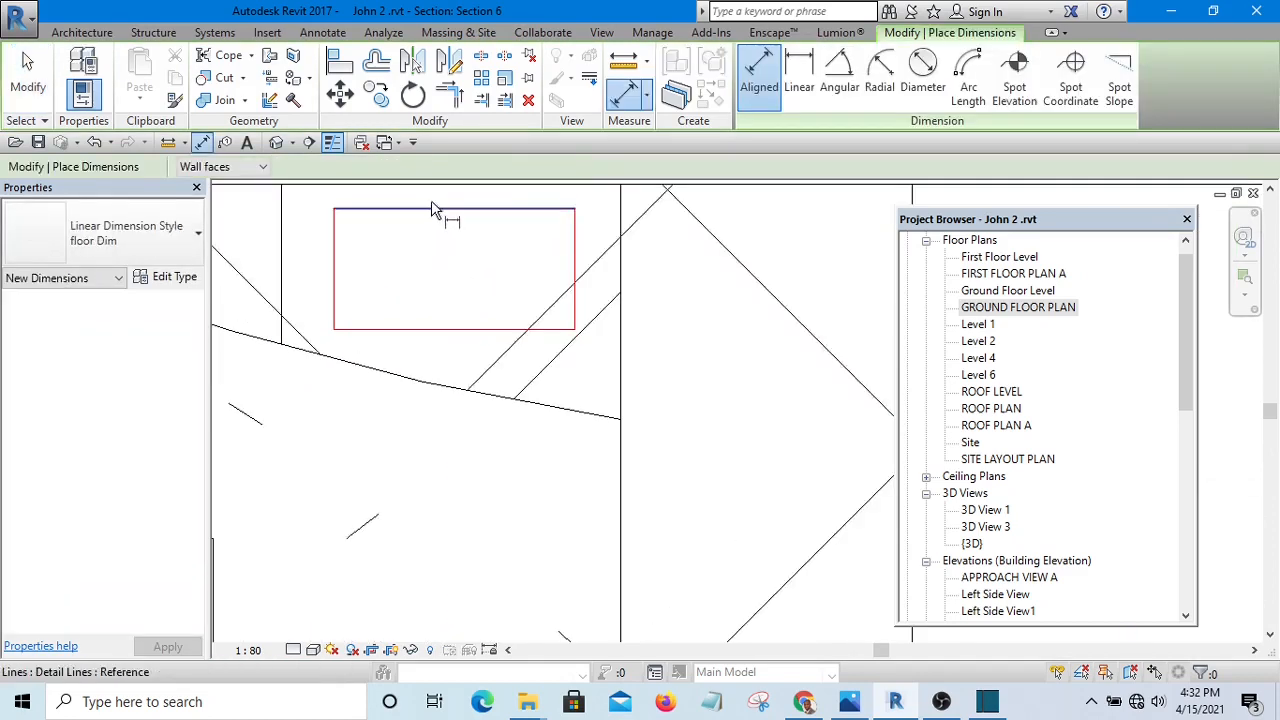
{"action": "scroll", "coordinate": [440, 338], "scroll_direction": "down", "scroll_amount": 5}
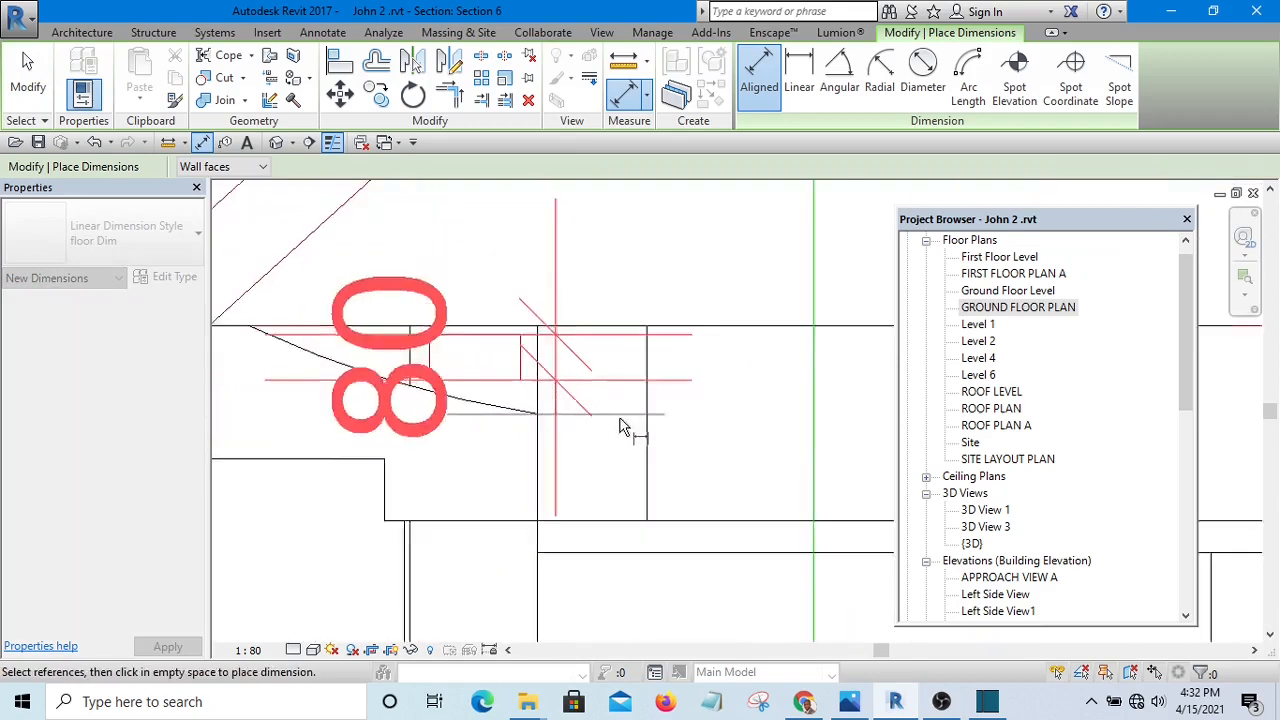
{"action": "scroll", "coordinate": [471, 343], "scroll_direction": "up", "scroll_amount": 3}
{"action": "key", "text": "Escape"}
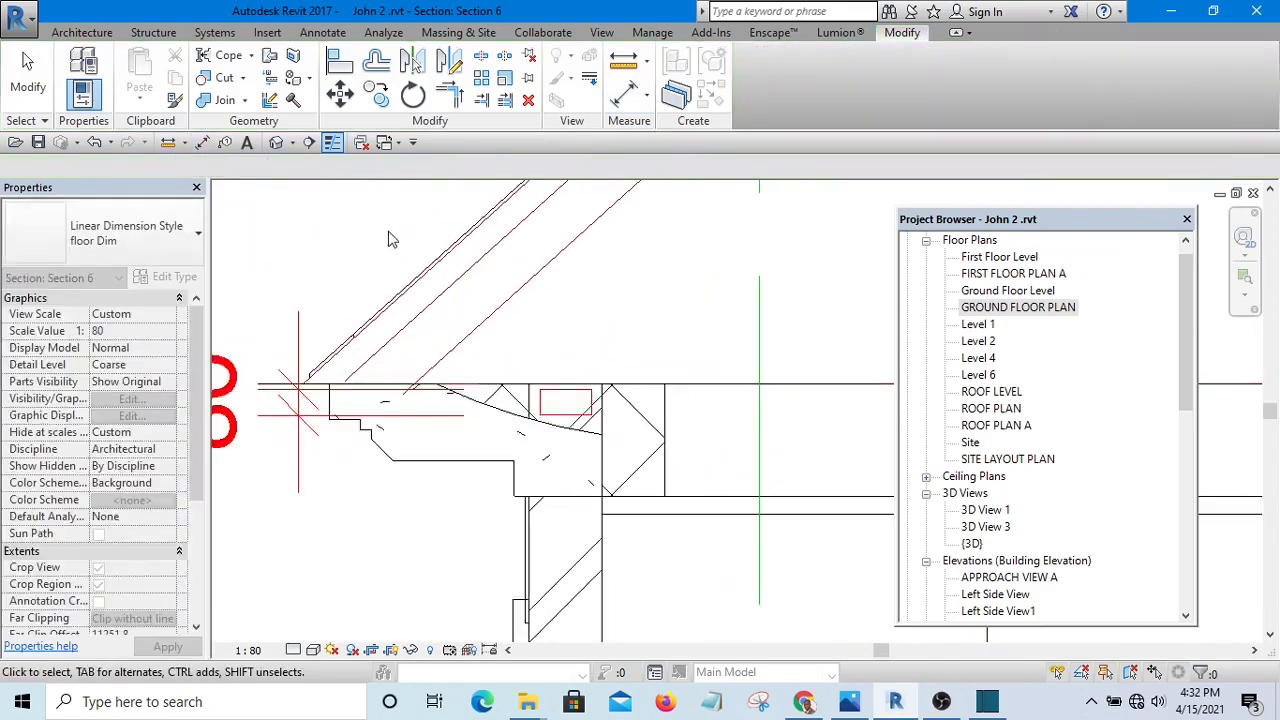
- Set the timber rectangle's height to 75 mm by repositioning its upper edge
{"action": "left_click_drag", "start_coordinate": [682, 410], "coordinate": [685, 405]}
{"action": "scroll", "coordinate": [685, 404], "scroll_direction": "down", "scroll_amount": 1}
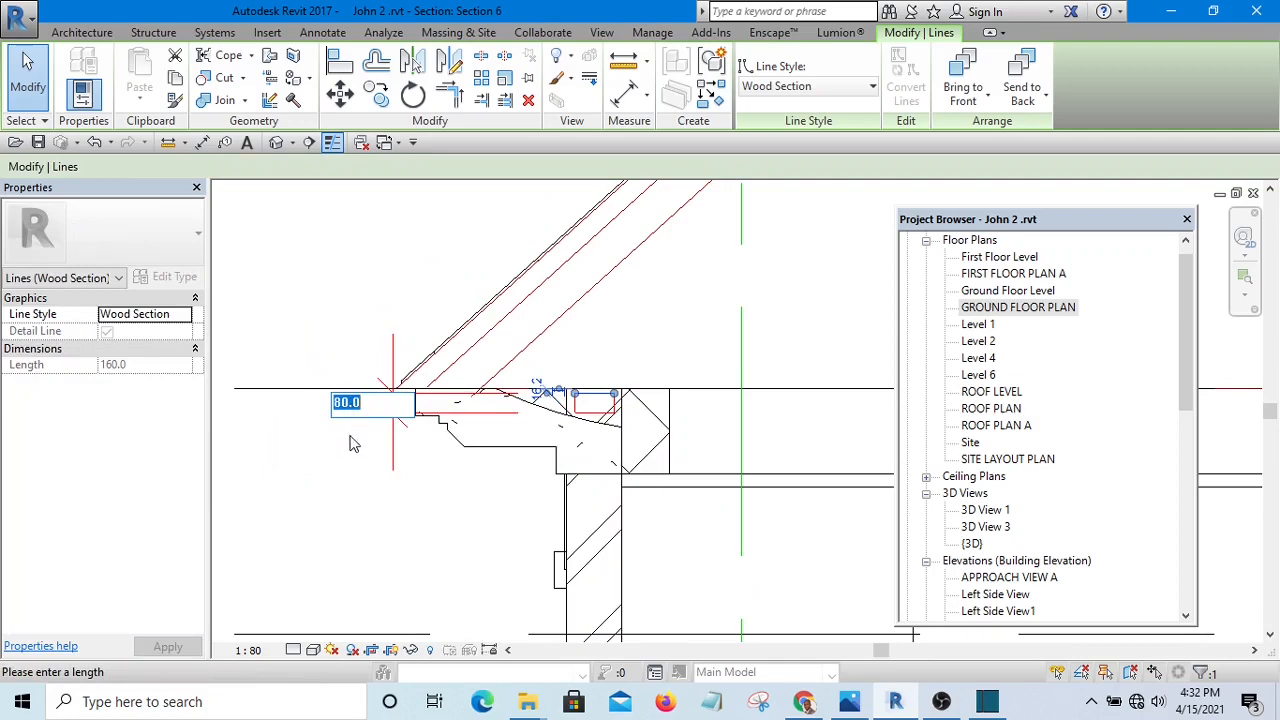
{"action": "key", "text": "Escape"}
{"action": "scroll", "coordinate": [583, 393], "scroll_direction": "up", "scroll_amount": 4}
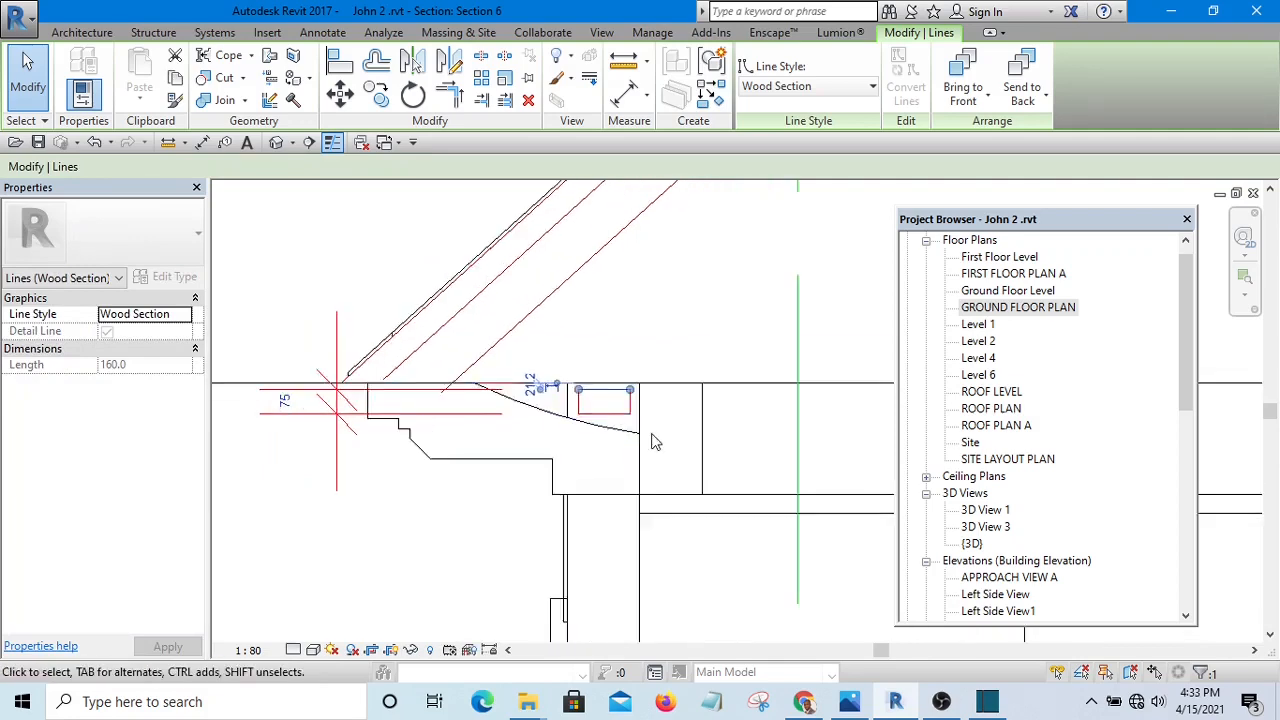
- Dimension the timber rectangle's width between its two vertical edges, placing the dimension above the eaves
{"action": "key", "text": "d"}
{"action": "key", "text": "i"}
{"action": "scroll", "coordinate": [538, 400], "scroll_direction": "up", "scroll_amount": 3}
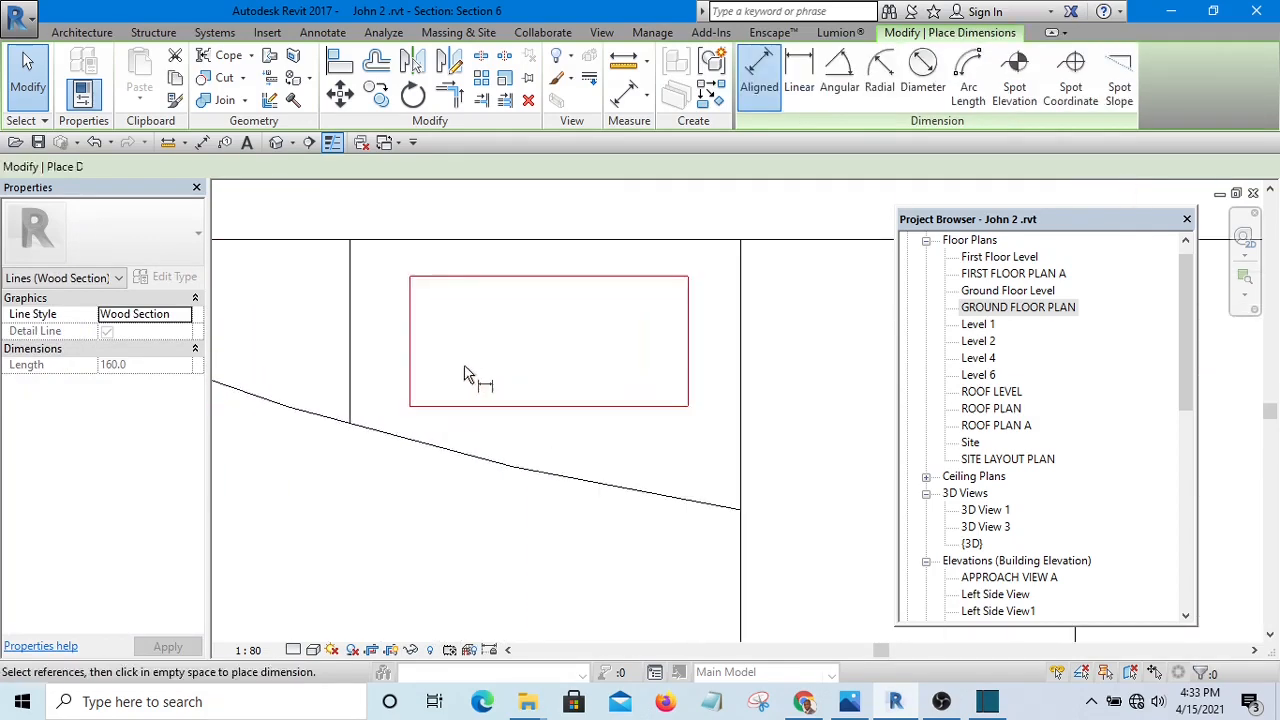
{"action": "left_click", "coordinate": [688, 350]}
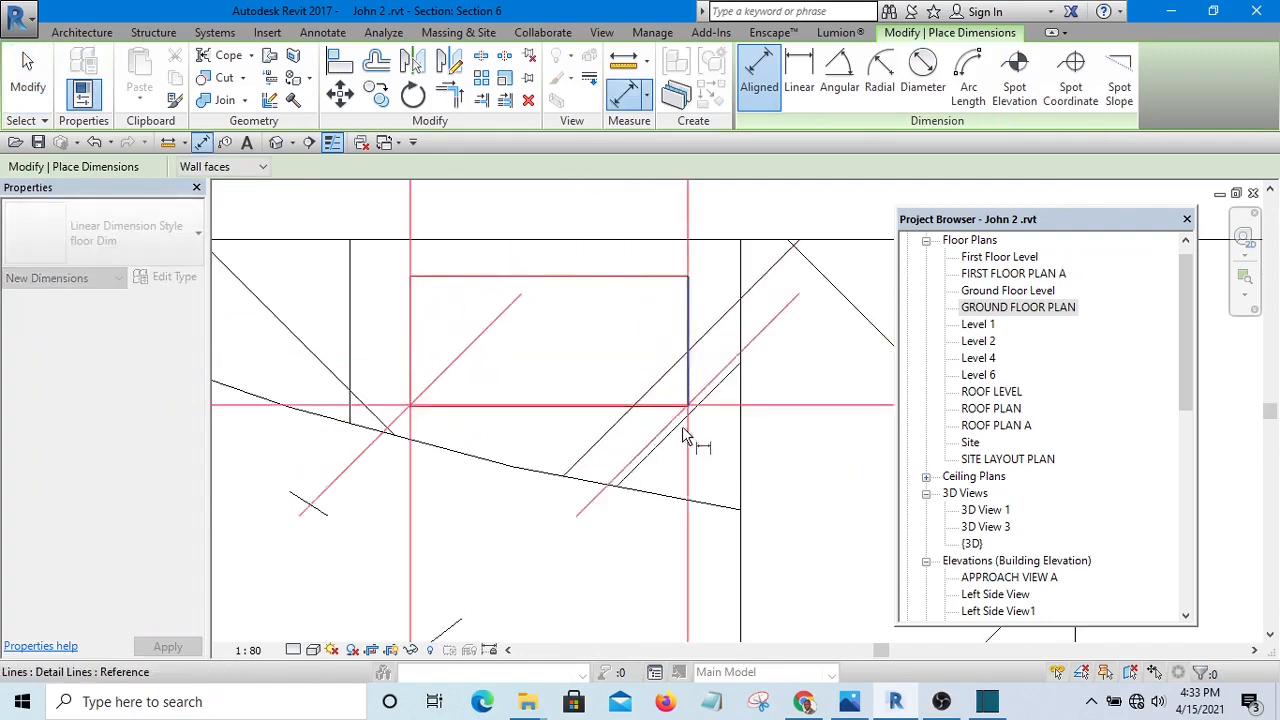
{"action": "scroll", "coordinate": [680, 465], "scroll_direction": "down", "scroll_amount": 6}
{"action": "left_click", "coordinate": [461, 257]}
{"action": "key", "text": "Escape"}
{"action": "key", "text": "Escape"}
- Set the timber rectangle's width to 150 mm by repositioning its outer vertical edge
{"action": "scroll", "coordinate": [607, 355], "scroll_direction": "up", "scroll_amount": 2}
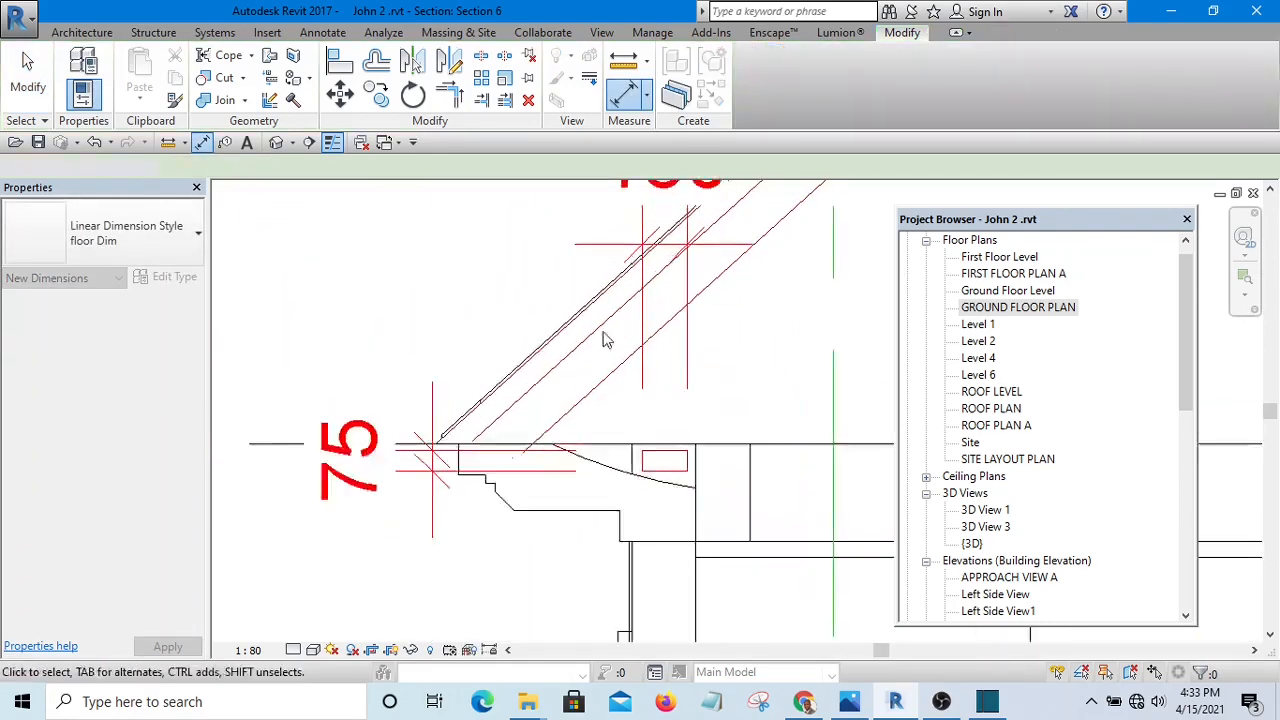
{"action": "left_click_drag", "start_coordinate": [648, 562], "coordinate": [649, 562]}
{"action": "scroll", "coordinate": [648, 562], "scroll_direction": "down", "scroll_amount": 4}
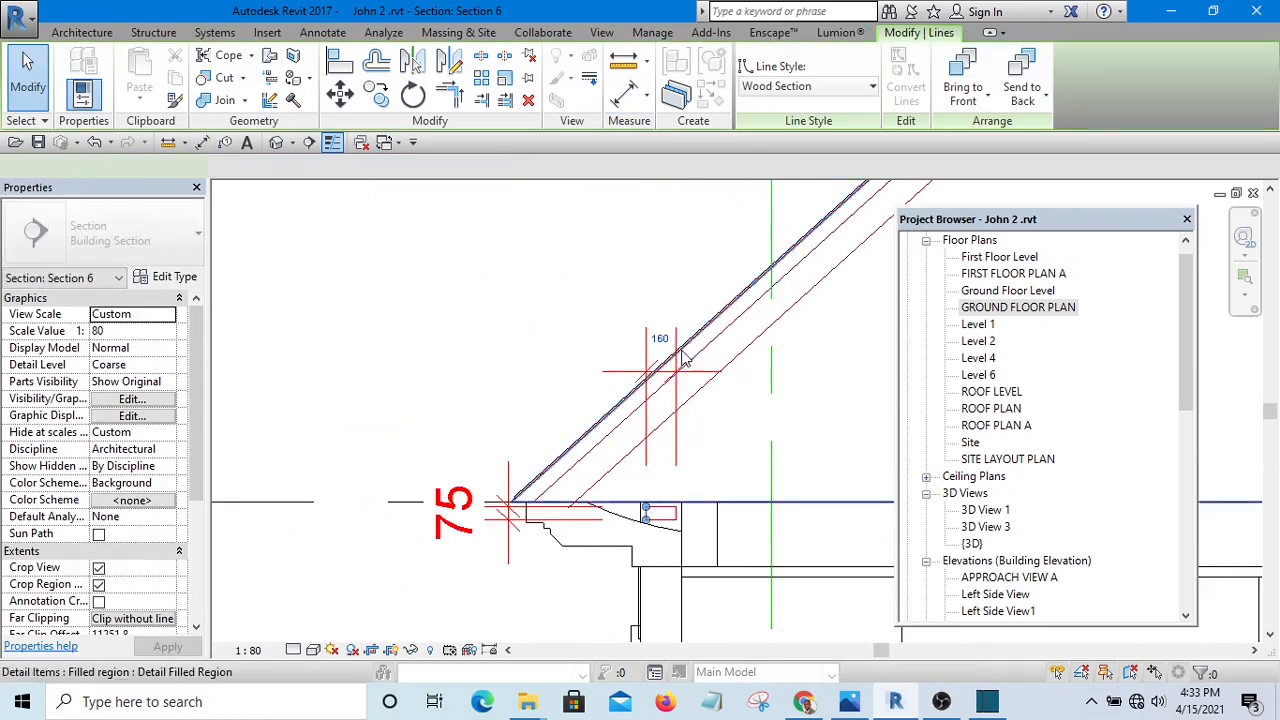
{"action": "scroll", "coordinate": [674, 338], "scroll_direction": "up", "scroll_amount": 1}
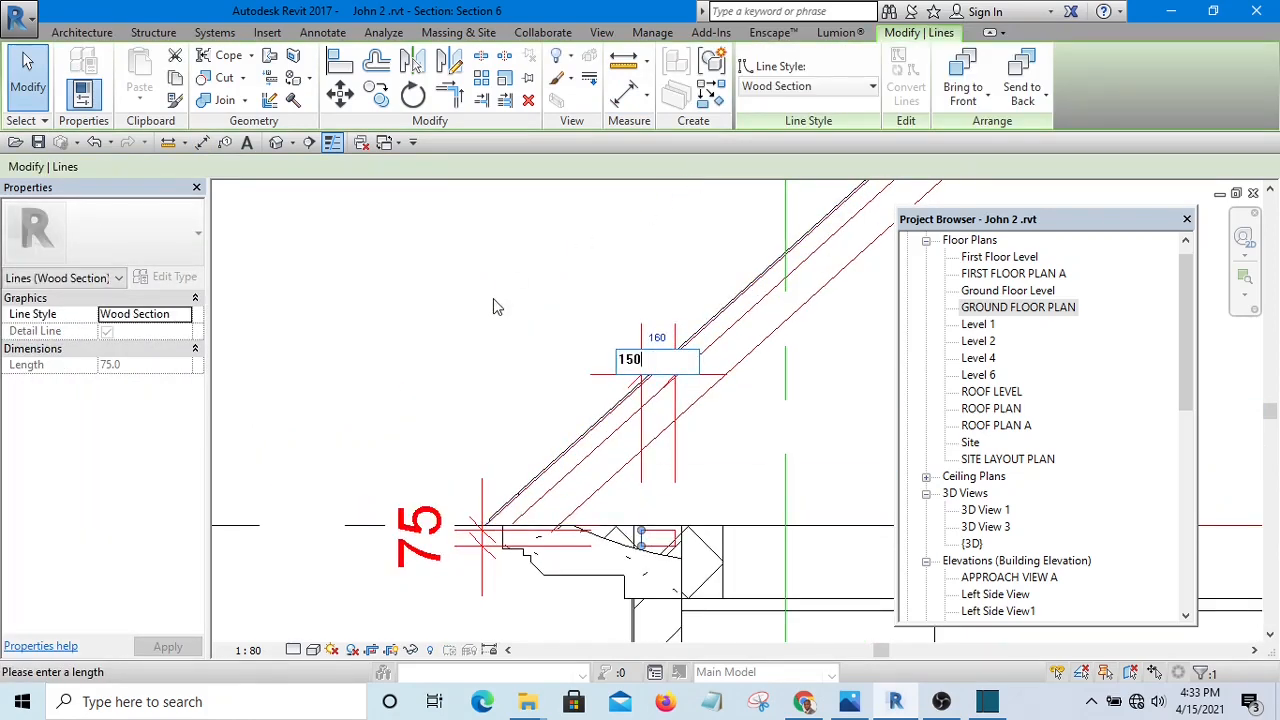
{"action": "key", "text": "Return"}
{"action": "key", "text": "Escape"}
- Delete the width and height dimensions of the timber rectangle
{"action": "left_click", "coordinate": [593, 378]}
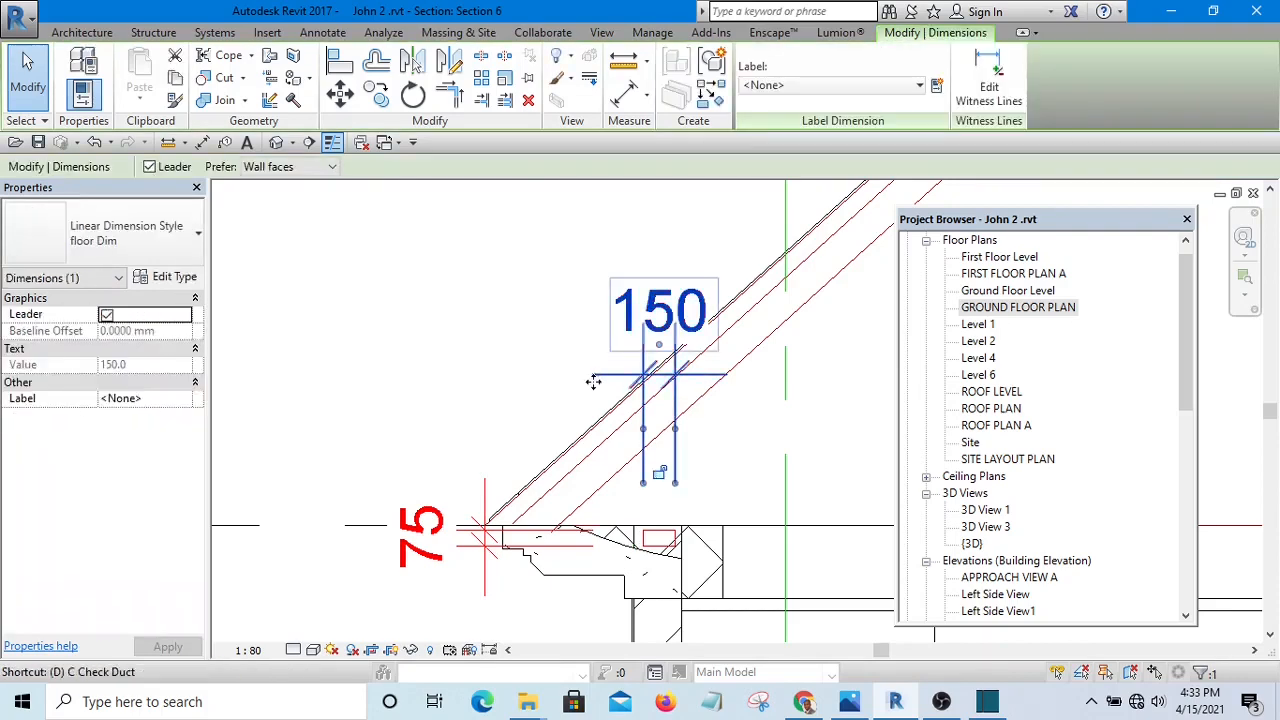
{"action": "key", "text": "Delete"}
{"action": "left_click", "coordinate": [433, 565]}
{"action": "key", "text": "Delete"}
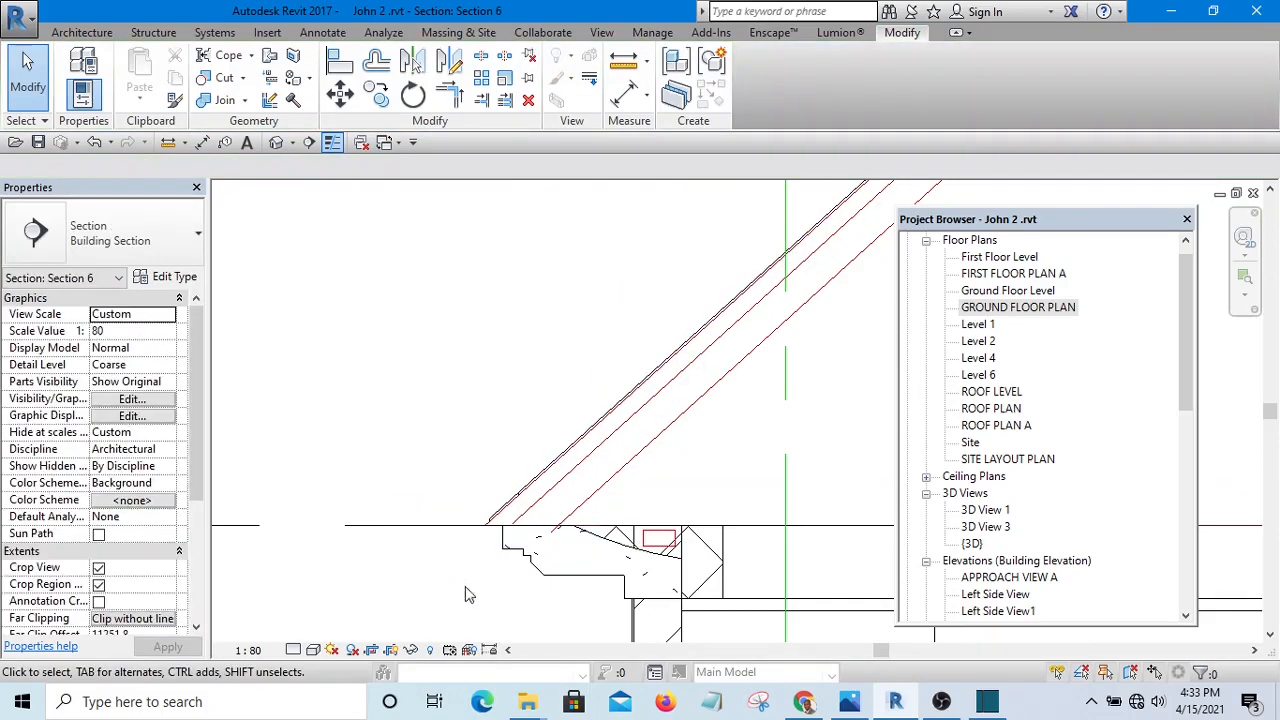
- Draw two crossing diagonal detail lines in the furniture line style between the timber rectangle's opposite corners
{"action": "scroll", "coordinate": [466, 594], "scroll_direction": "up", "scroll_amount": 3}
{"action": "middle_click_drag", "start_coordinate": [343, 423], "coordinate": [538, 338]}
{"action": "scroll", "coordinate": [540, 400], "scroll_direction": "up", "scroll_amount": 5}
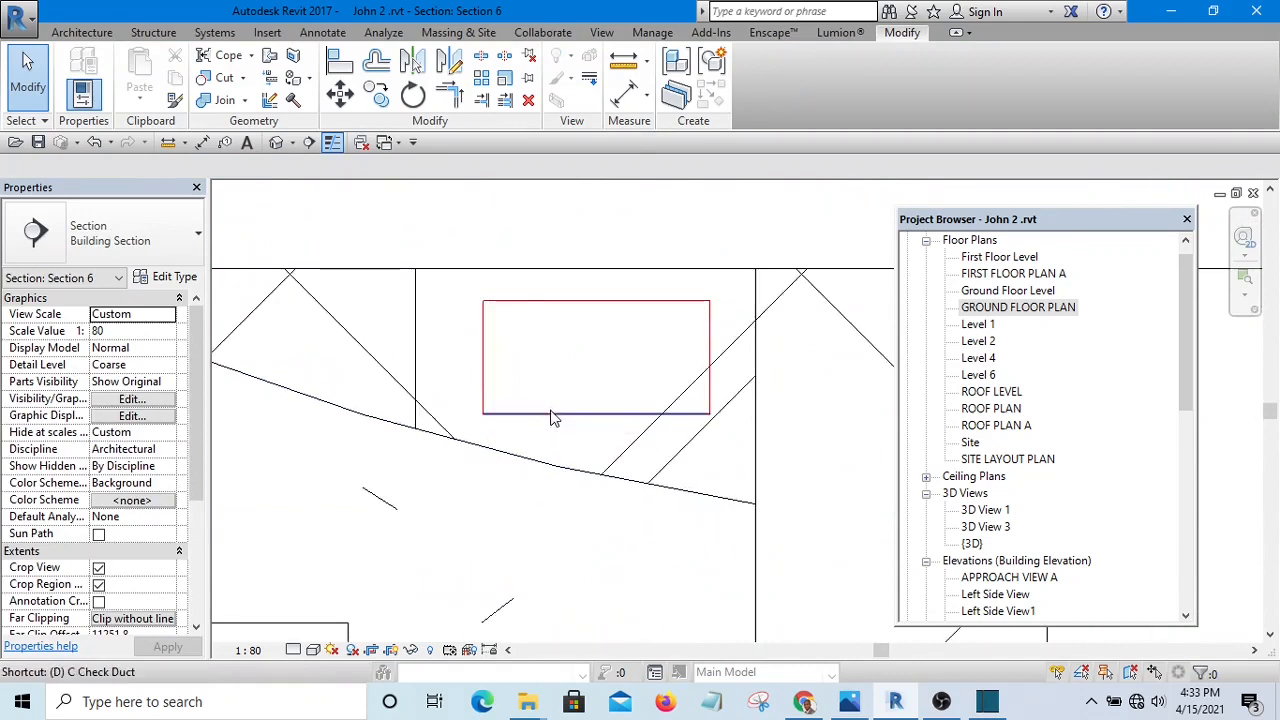
{"action": "key", "text": "d"}
{"action": "key", "text": "l"}
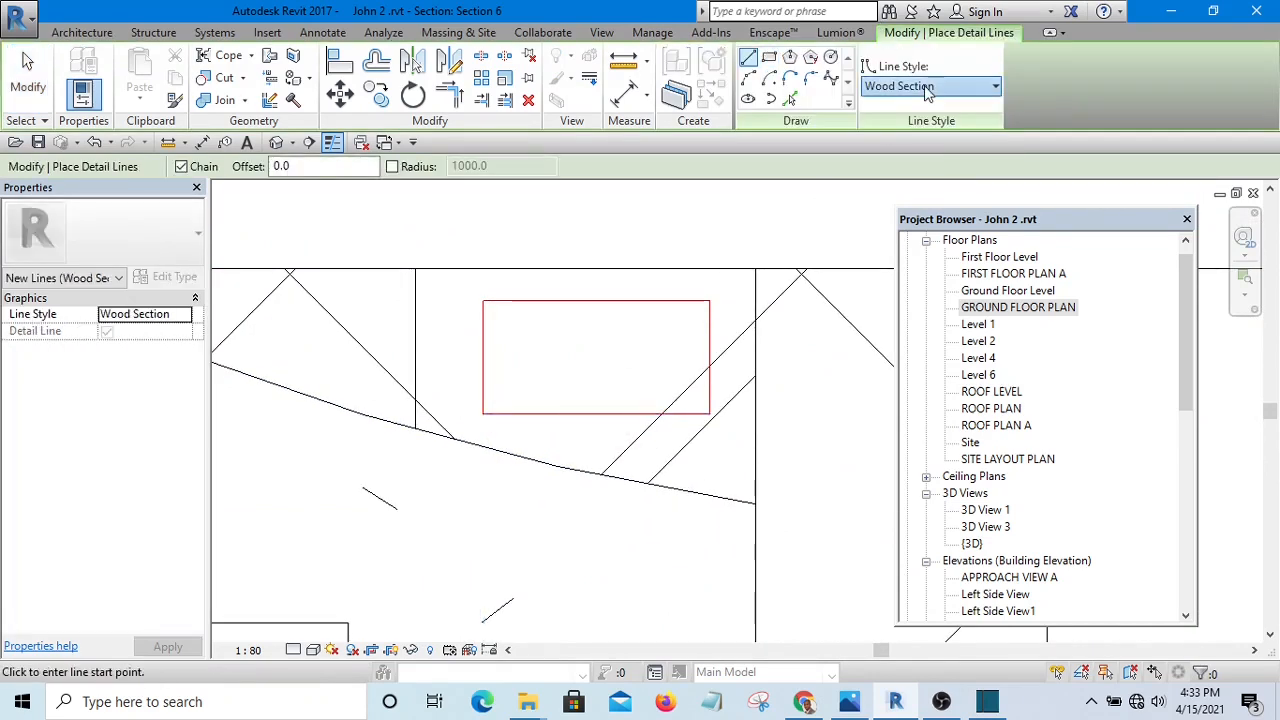
{"action": "left_click", "coordinate": [930, 86]}
{"action": "left_click", "coordinate": [900, 167]}
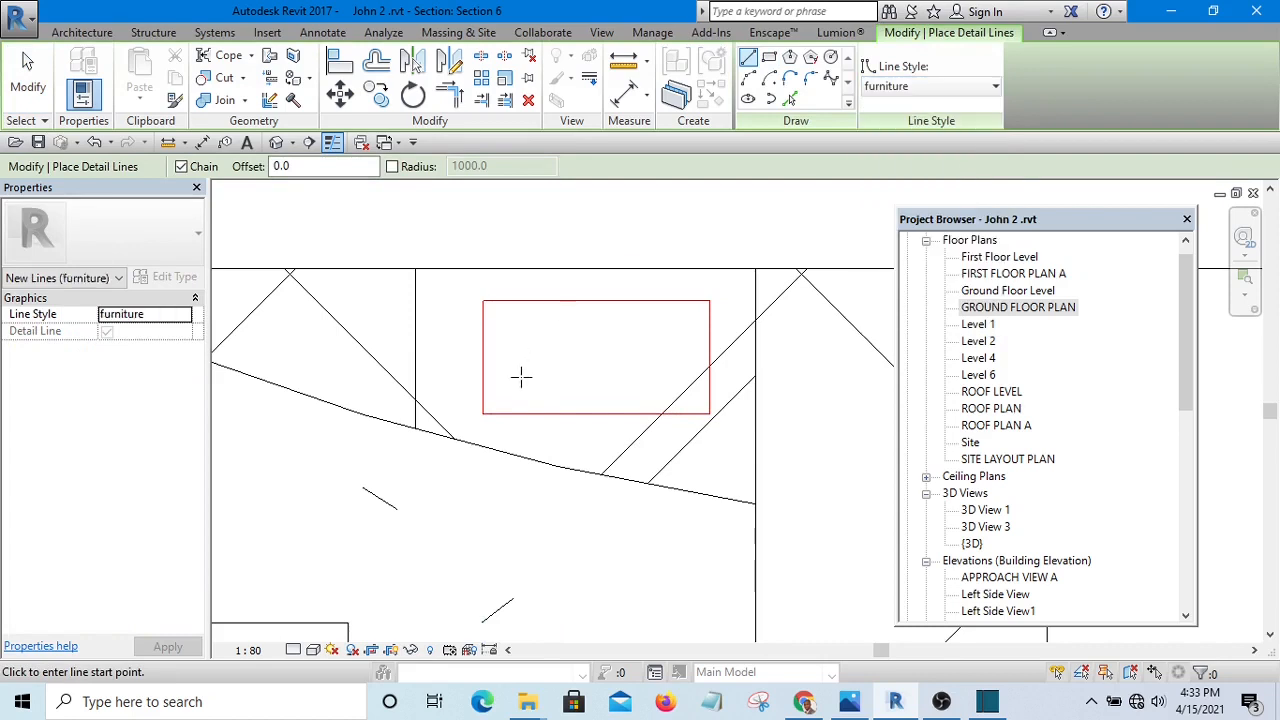
{"action": "scroll", "coordinate": [520, 374], "scroll_direction": "up", "scroll_amount": 2}
{"action": "left_click", "coordinate": [465, 428]}
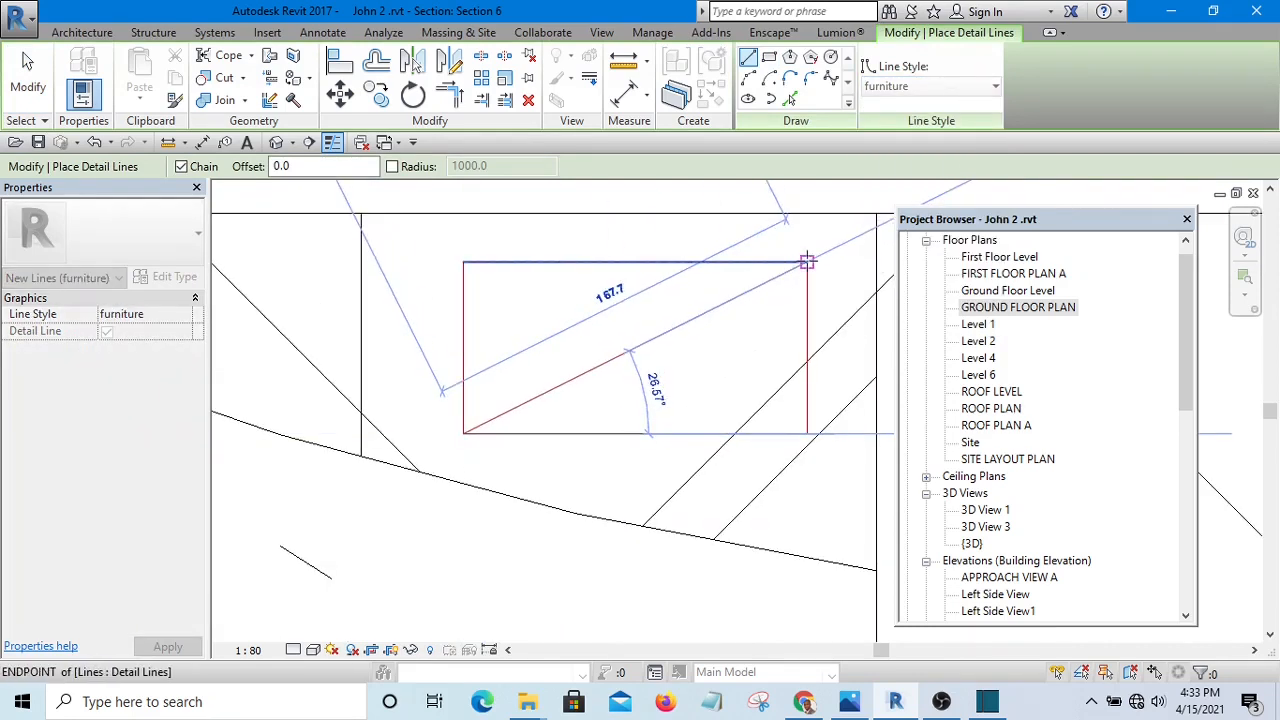
{"action": "left_click", "coordinate": [805, 266]}
{"action": "left_click", "coordinate": [806, 433]}
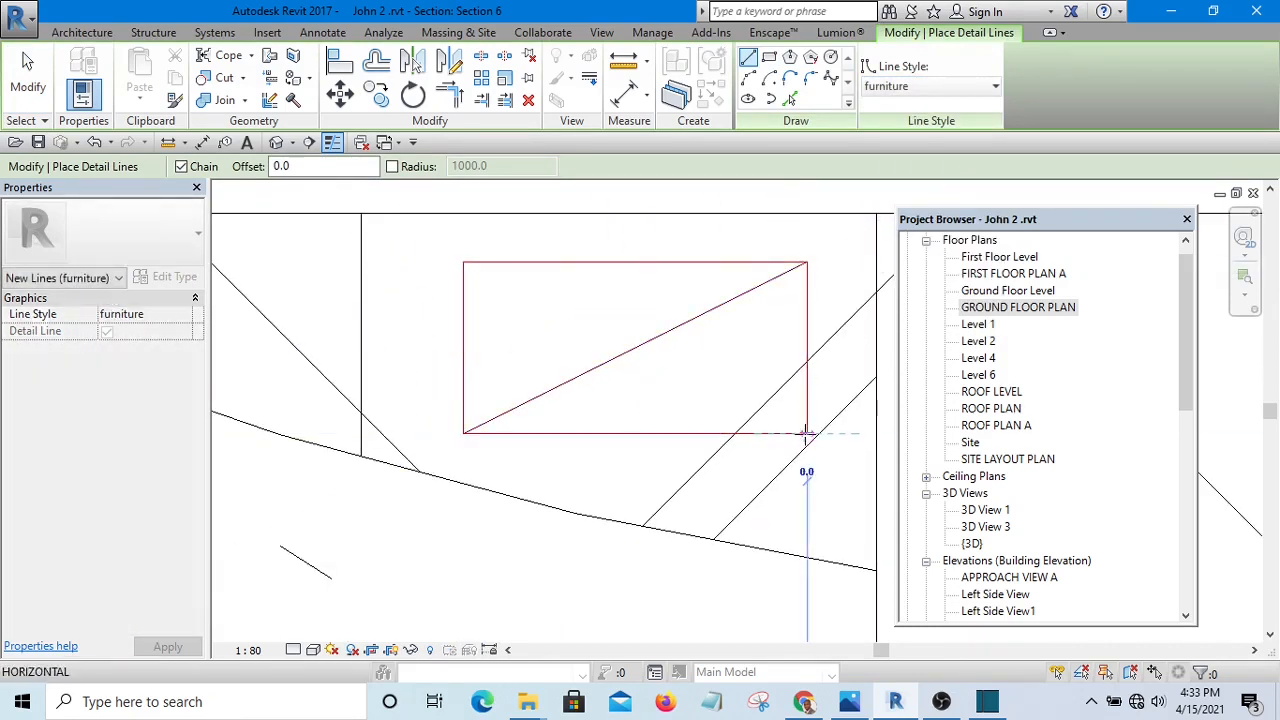
{"action": "left_click", "coordinate": [470, 270]}
{"action": "key", "text": "Escape"}
{"action": "scroll", "coordinate": [460, 255], "scroll_direction": "down", "scroll_amount": 3}
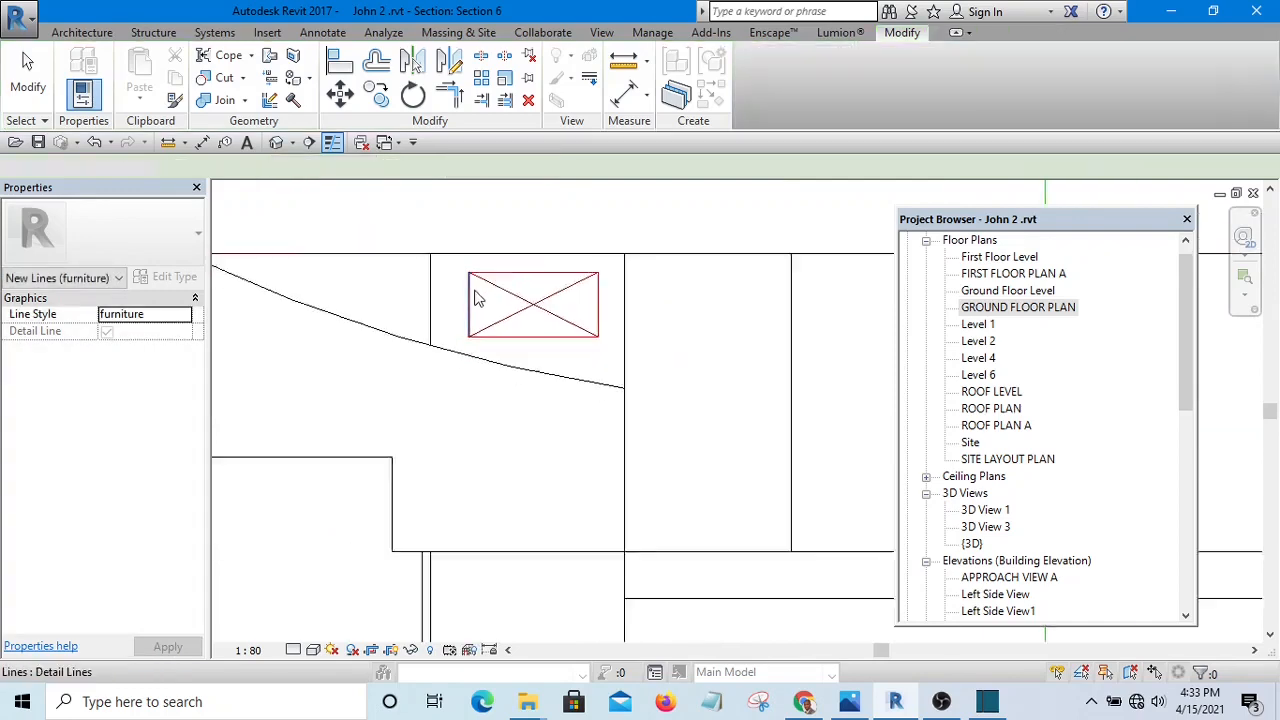
{"action": "key", "text": "Escape"}
- Move the crossed timber rectangle down until its lower outer corner rests on the concrete region's curved edge
{"action": "scroll", "coordinate": [440, 232], "scroll_direction": "up", "scroll_amount": 1}
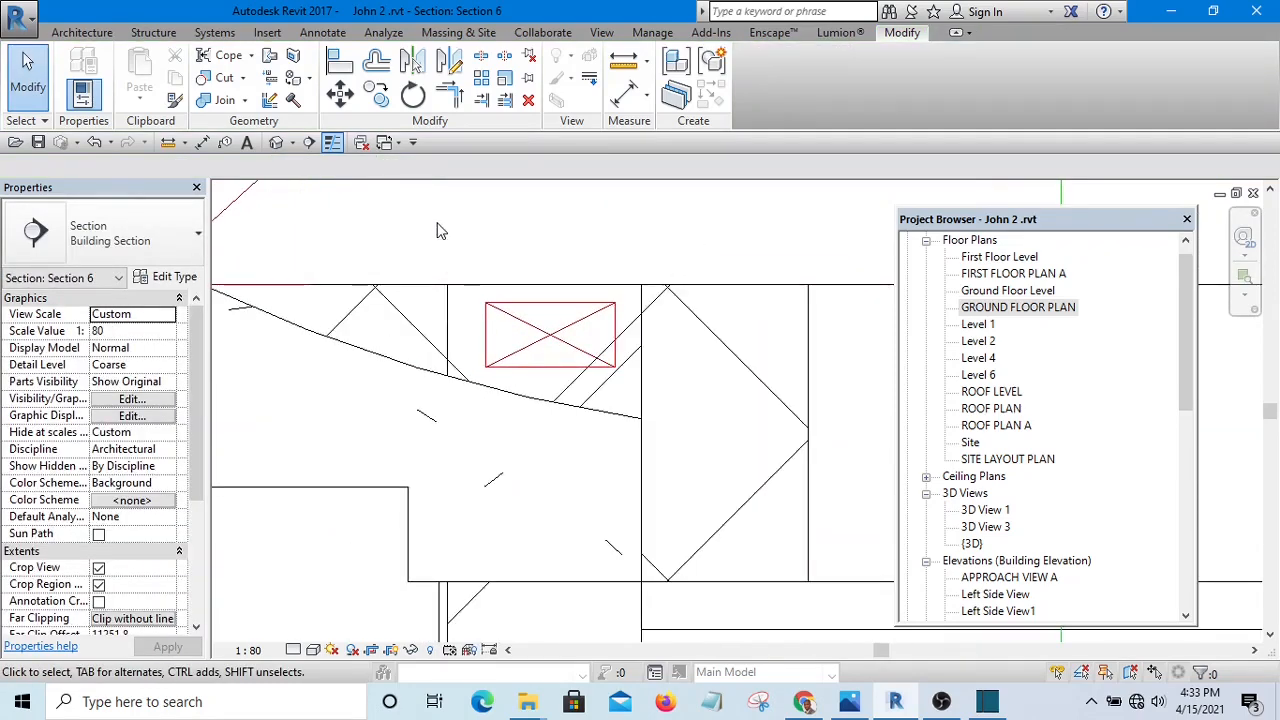
{"action": "left_click_drag", "start_coordinate": [560, 376], "coordinate": [655, 413]}
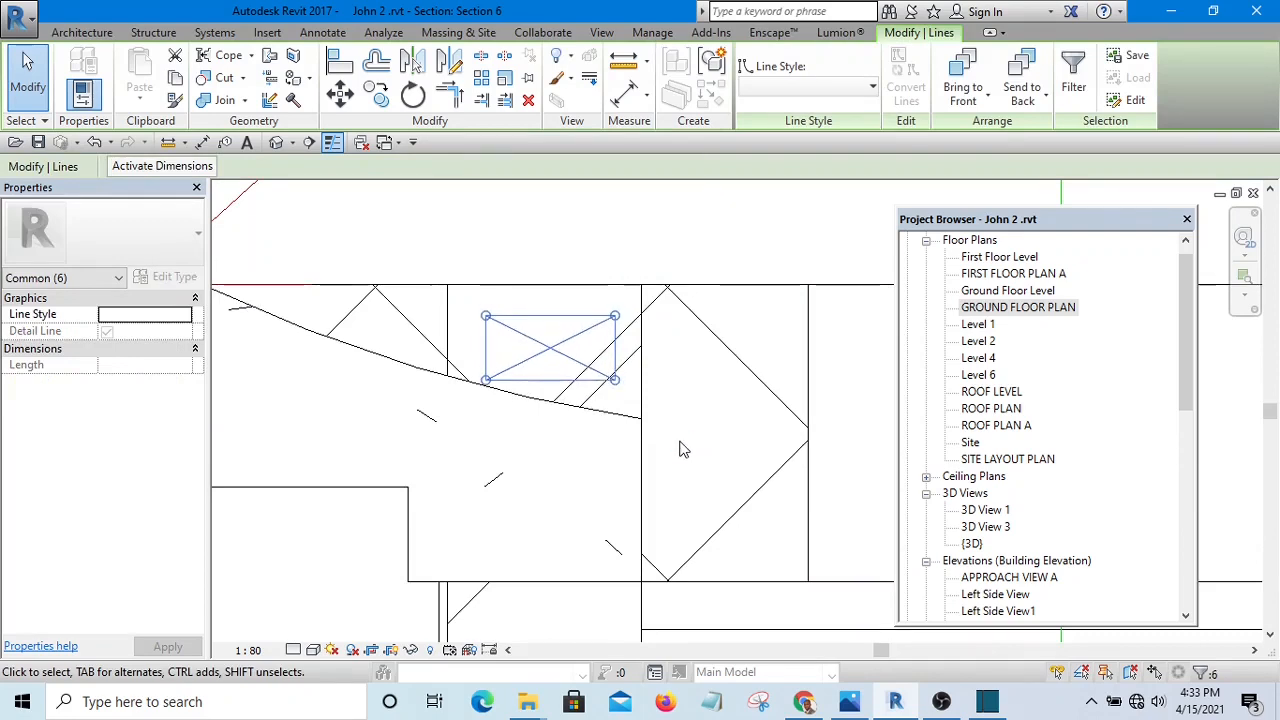
{"action": "scroll", "coordinate": [626, 368], "scroll_direction": "down", "scroll_amount": 3}
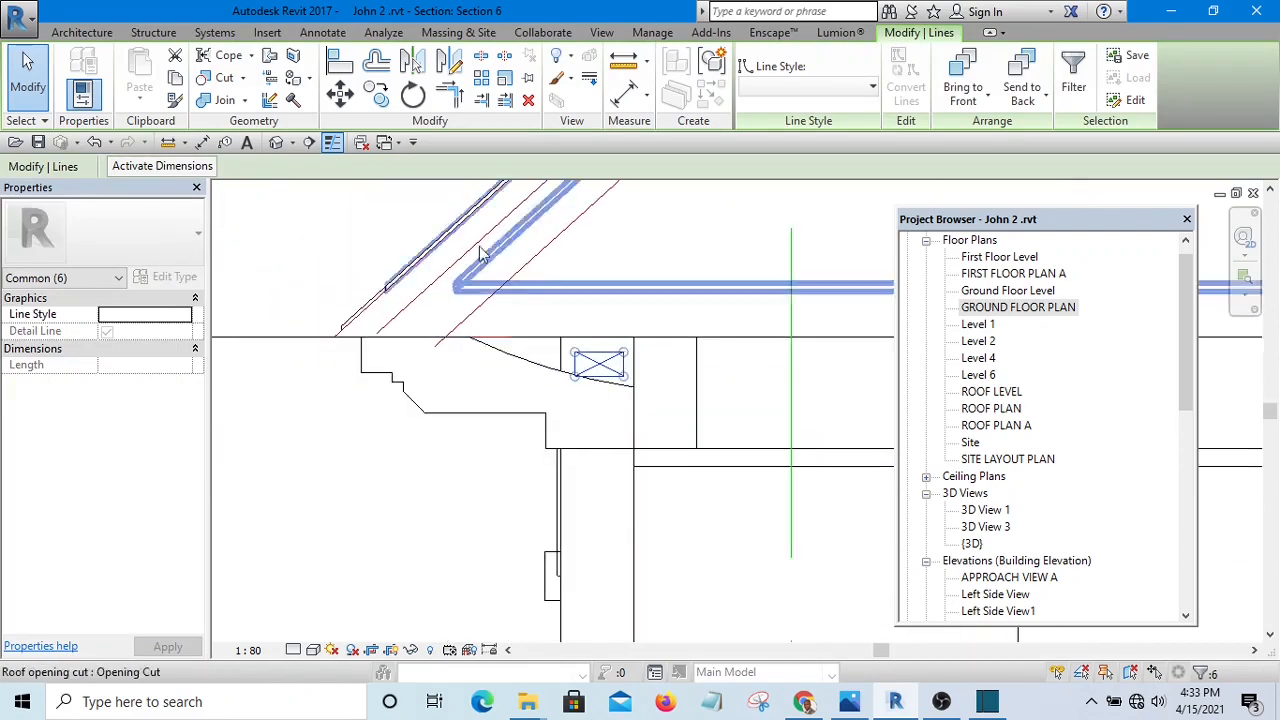
{"action": "key", "text": "Escape"}
- Edit the left concrete region's boundary, adding a horizontal line about 177.5 mm long from the curve under the timber to the wall edge
{"action": "scroll", "coordinate": [617, 434], "scroll_direction": "up", "scroll_amount": 4}
{"action": "left_click", "coordinate": [563, 350]}
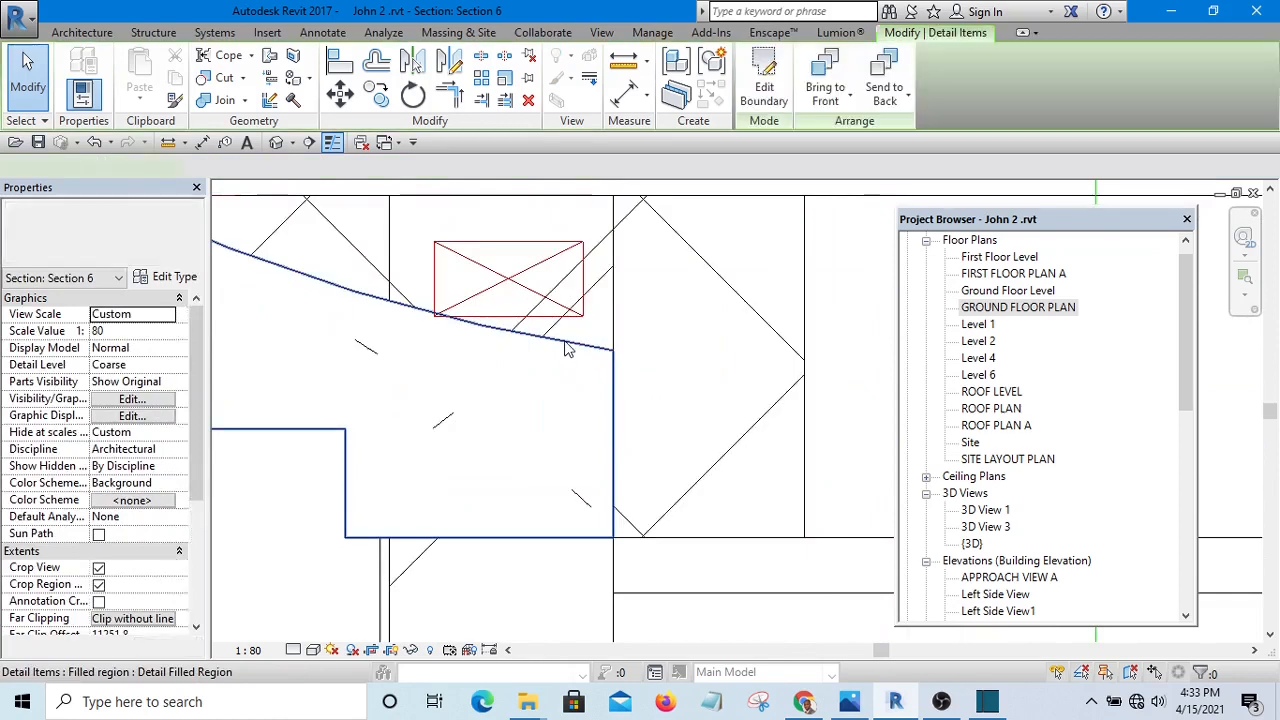
{"action": "left_click", "coordinate": [764, 94]}
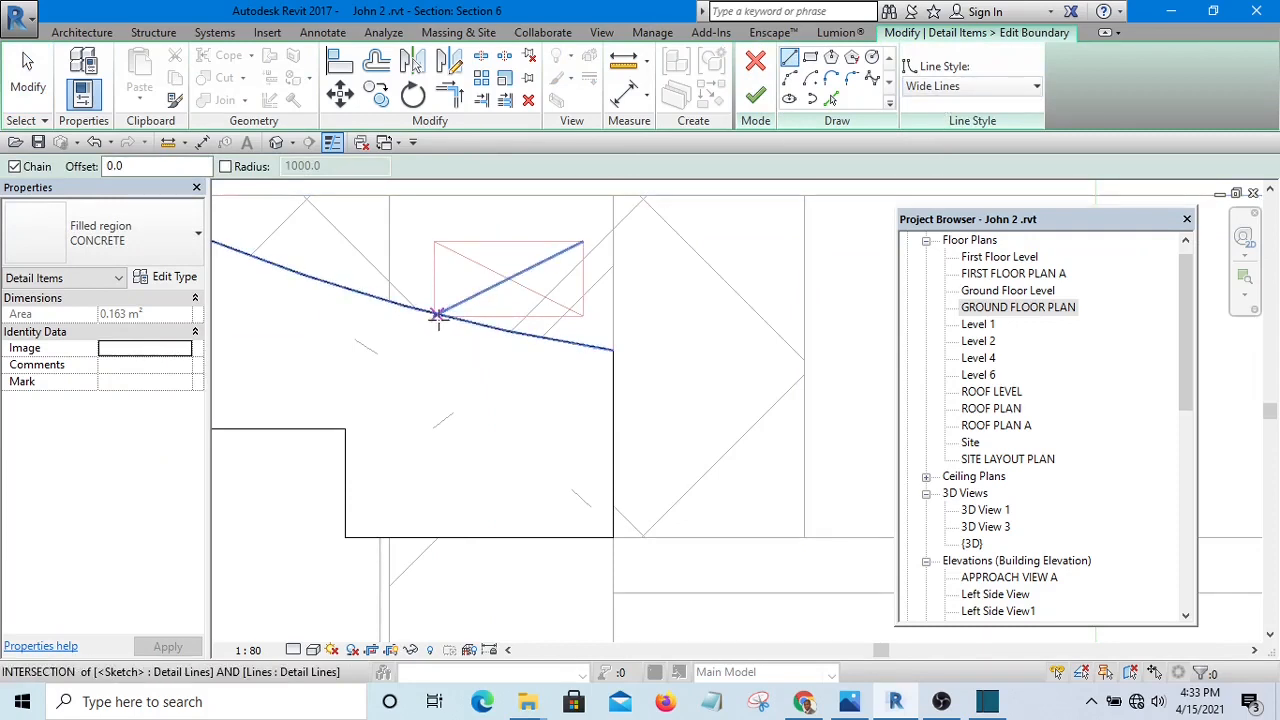
{"action": "left_click", "coordinate": [437, 316]}
{"action": "scroll", "coordinate": [616, 315], "scroll_direction": "up", "scroll_amount": 4}
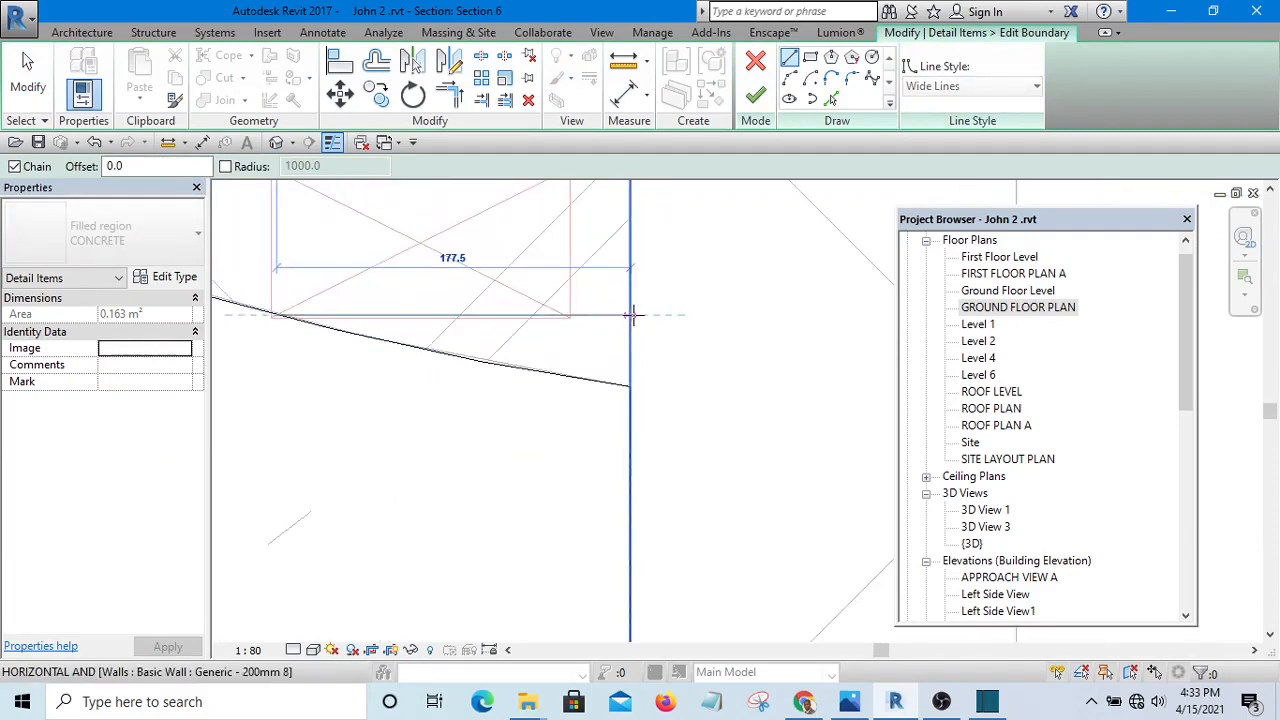
{"action": "left_click", "coordinate": [631, 315]}
{"action": "key", "text": "Escape"}
{"action": "key", "text": "Escape"}
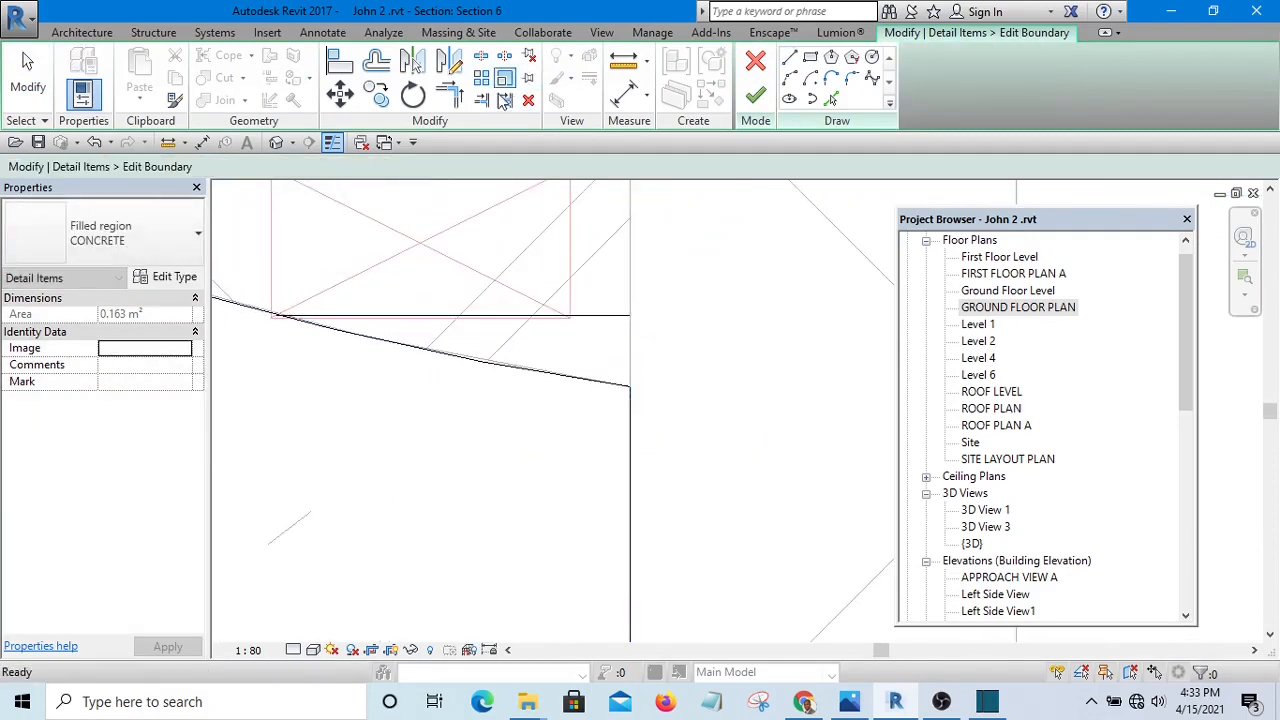
- Trim the new horizontal boundary line and the region's inner vertical edge to a corner
{"action": "left_click", "coordinate": [620, 318]}
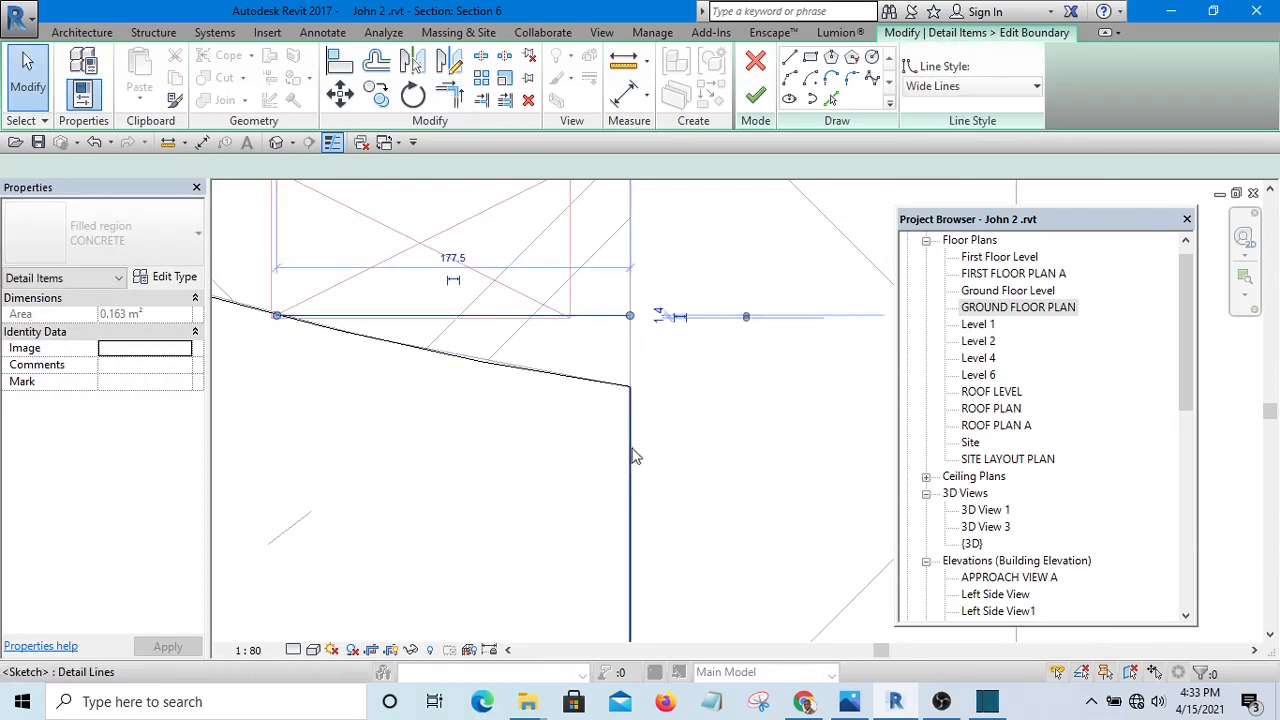
{"action": "left_click", "coordinate": [449, 97]}
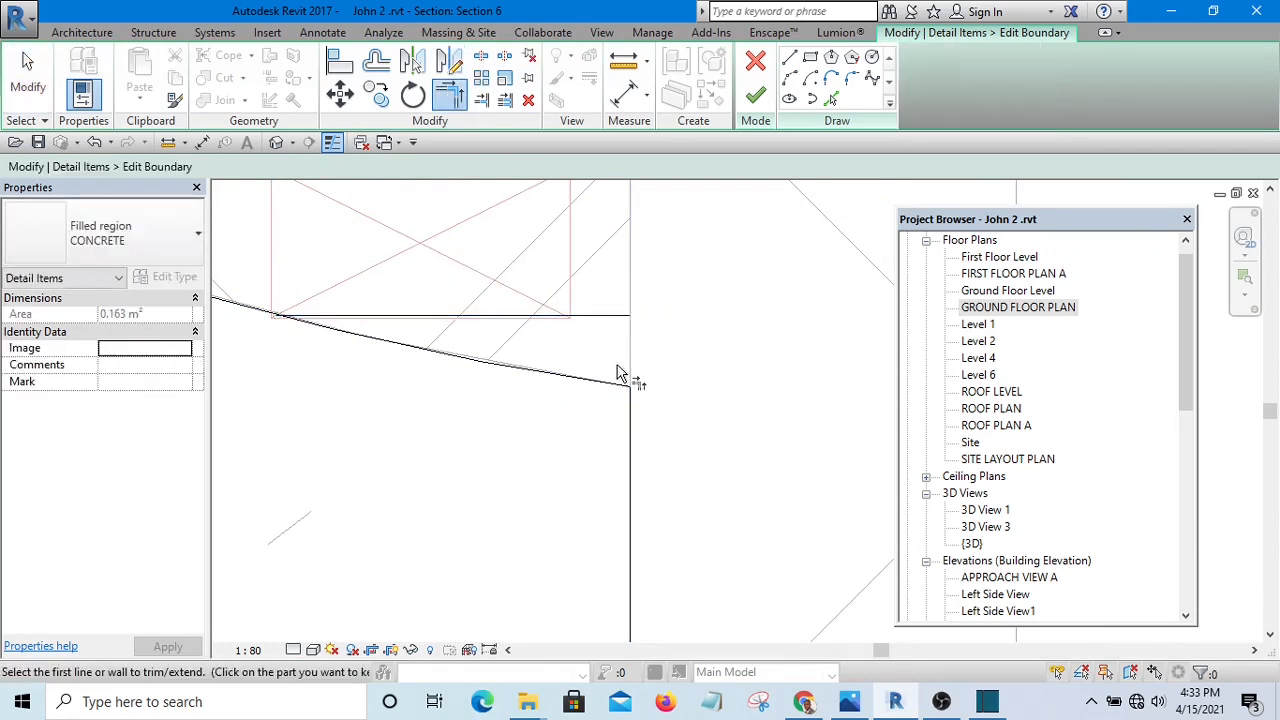
{"action": "left_click", "coordinate": [612, 301]}
{"action": "left_click", "coordinate": [631, 421]}
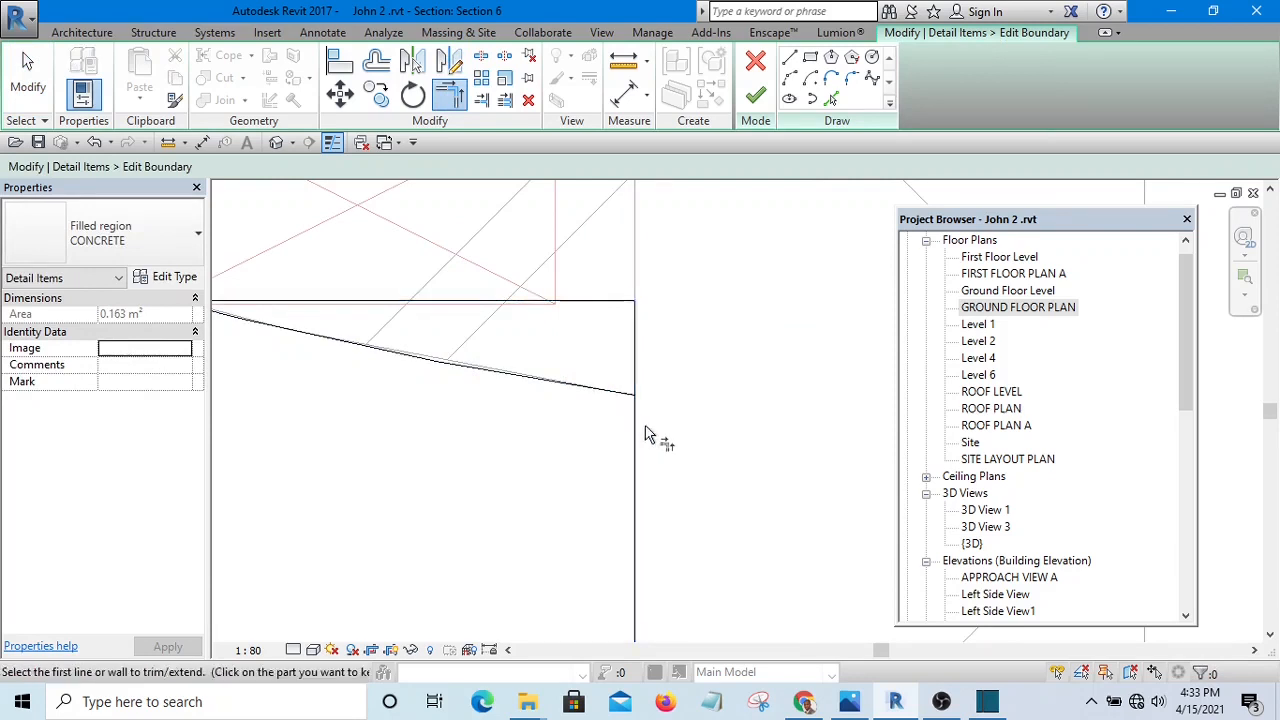
- Trim the left concrete region's curved edge and the new horizontal boundary line to a corner, and finish the boundary edit
{"action": "scroll", "coordinate": [646, 428], "scroll_direction": "down", "scroll_amount": 2}
{"action": "scroll", "coordinate": [318, 340], "scroll_direction": "up", "scroll_amount": 1}
{"action": "left_click", "coordinate": [325, 337]}
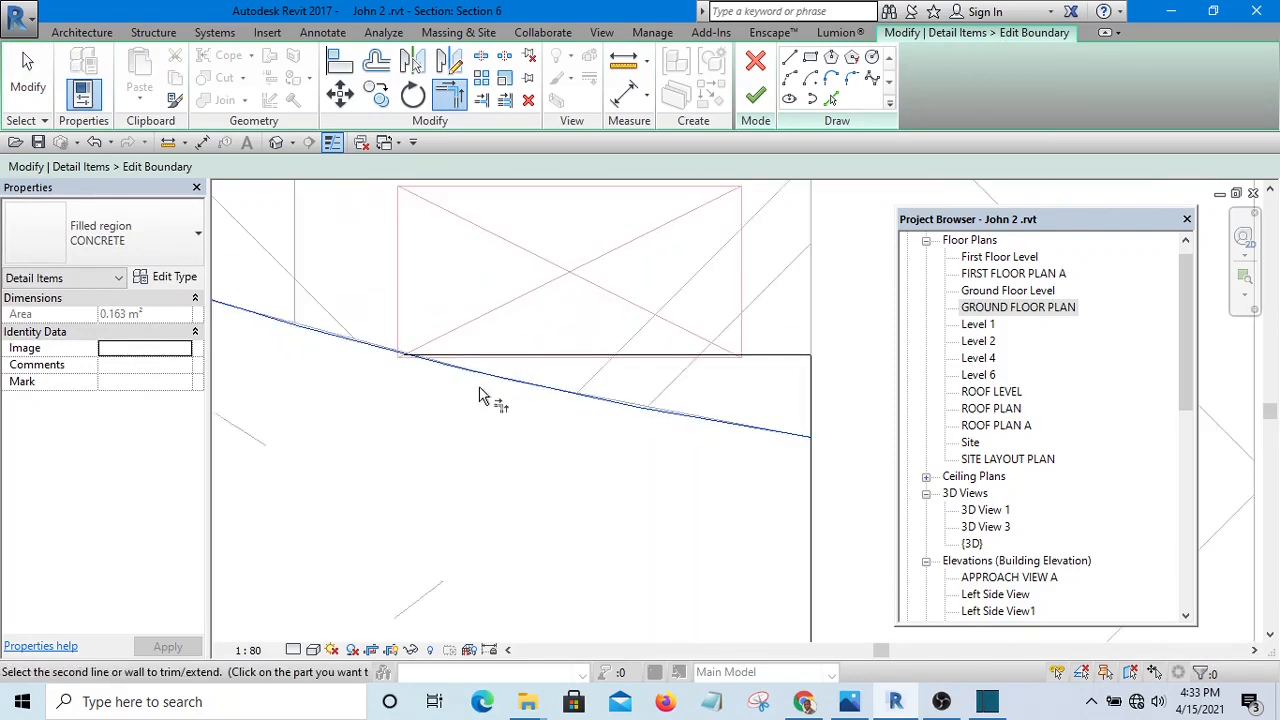
{"action": "left_click", "coordinate": [390, 357]}
{"action": "scroll", "coordinate": [494, 357], "scroll_direction": "up", "scroll_amount": 2}
{"action": "key", "text": "Escape"}
{"action": "key", "text": "Escape"}
{"action": "left_click", "coordinate": [505, 336]}
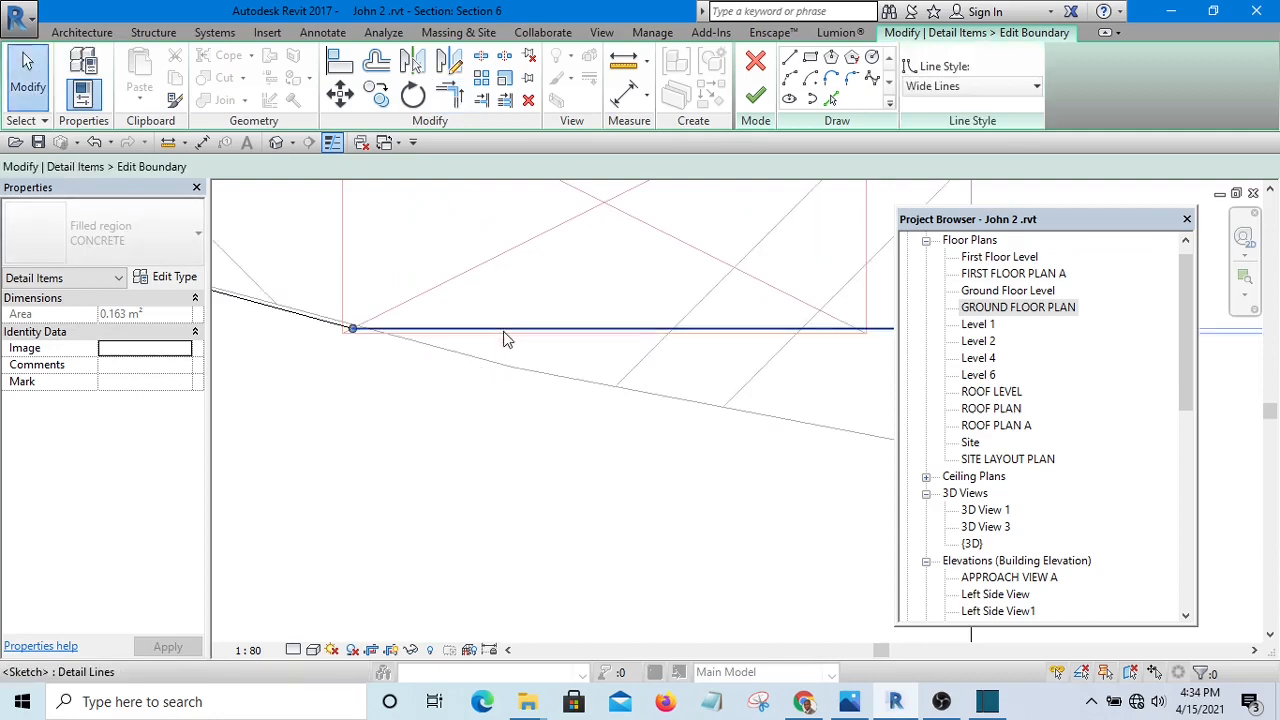
{"action": "left_click", "coordinate": [525, 383]}
{"action": "scroll", "coordinate": [534, 338], "scroll_direction": "down", "scroll_amount": 2}
{"action": "scroll", "coordinate": [534, 338], "scroll_direction": "down", "scroll_amount": 2}
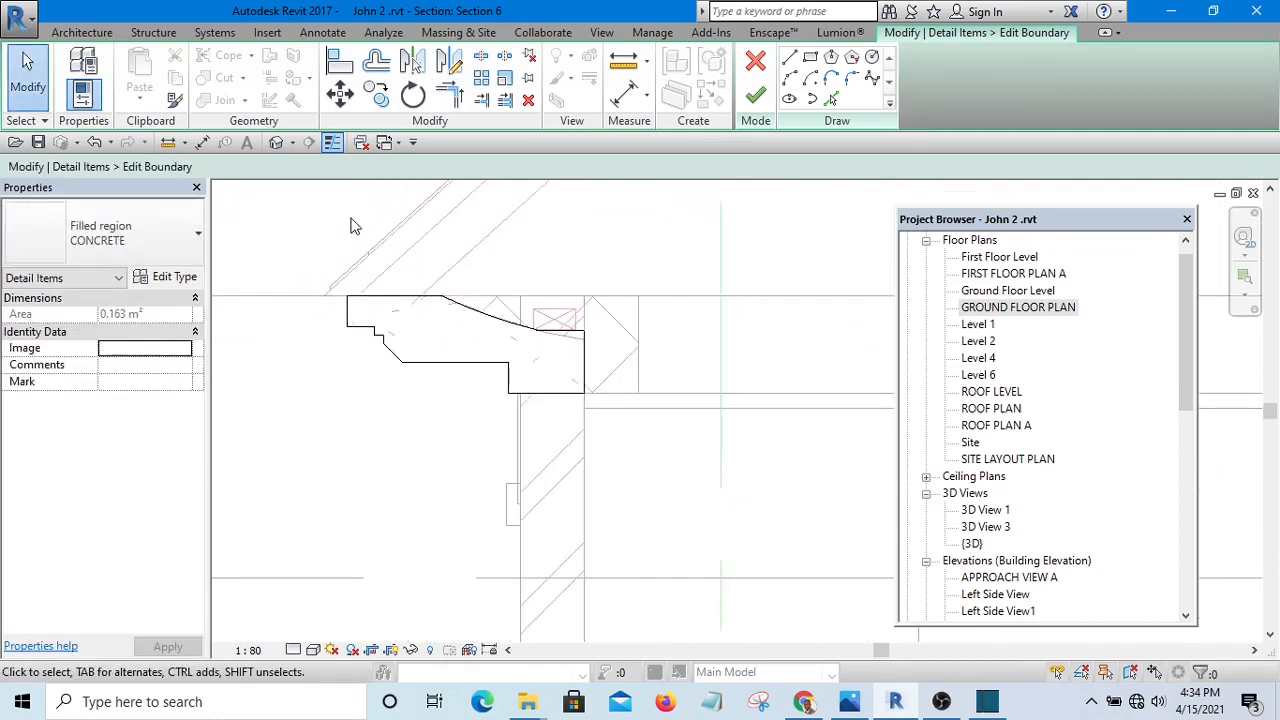
{"action": "left_click", "coordinate": [755, 100]}
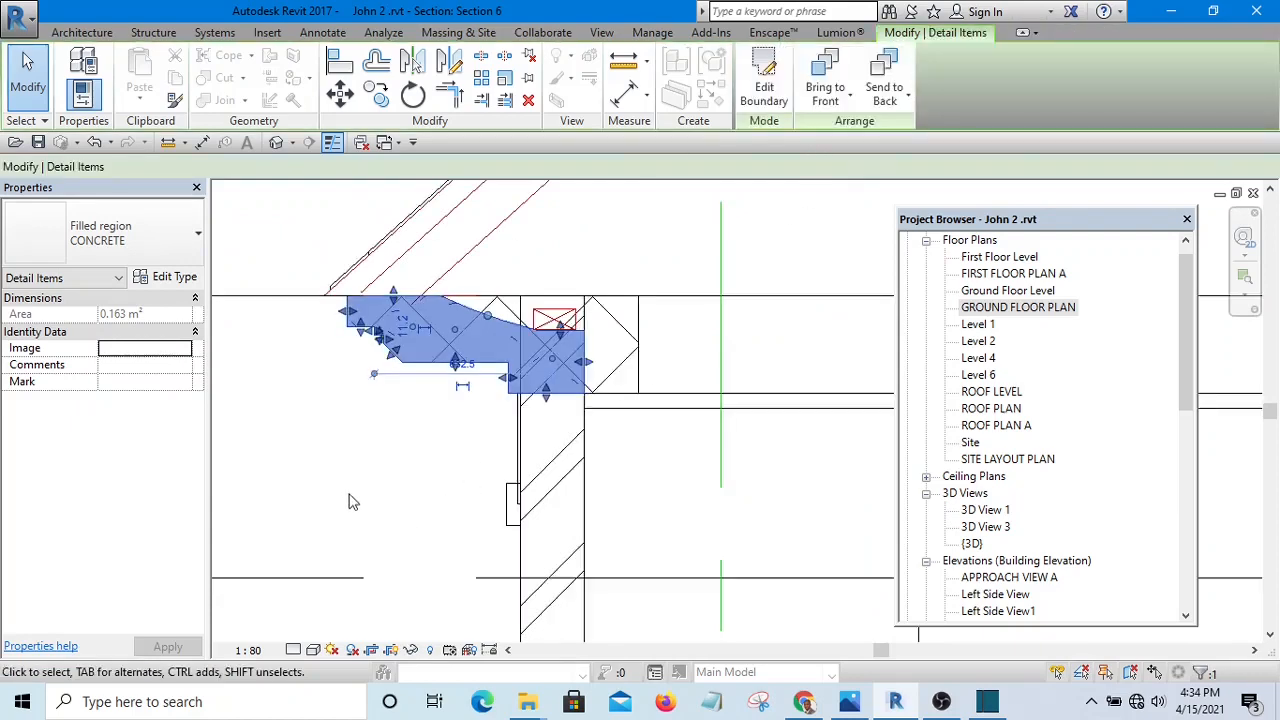
- Mirror a copy of the crossed timber rectangle to the opposite eaves about a vertical axis drawn through the roof's midpoint
{"action": "scroll", "coordinate": [530, 302], "scroll_direction": "up", "scroll_amount": 3}
{"action": "left_click", "coordinate": [530, 302]}
{"action": "left_click_drag", "start_coordinate": [487, 268], "coordinate": [639, 428]}
{"action": "scroll", "coordinate": [380, 317], "scroll_direction": "down", "scroll_amount": 5}
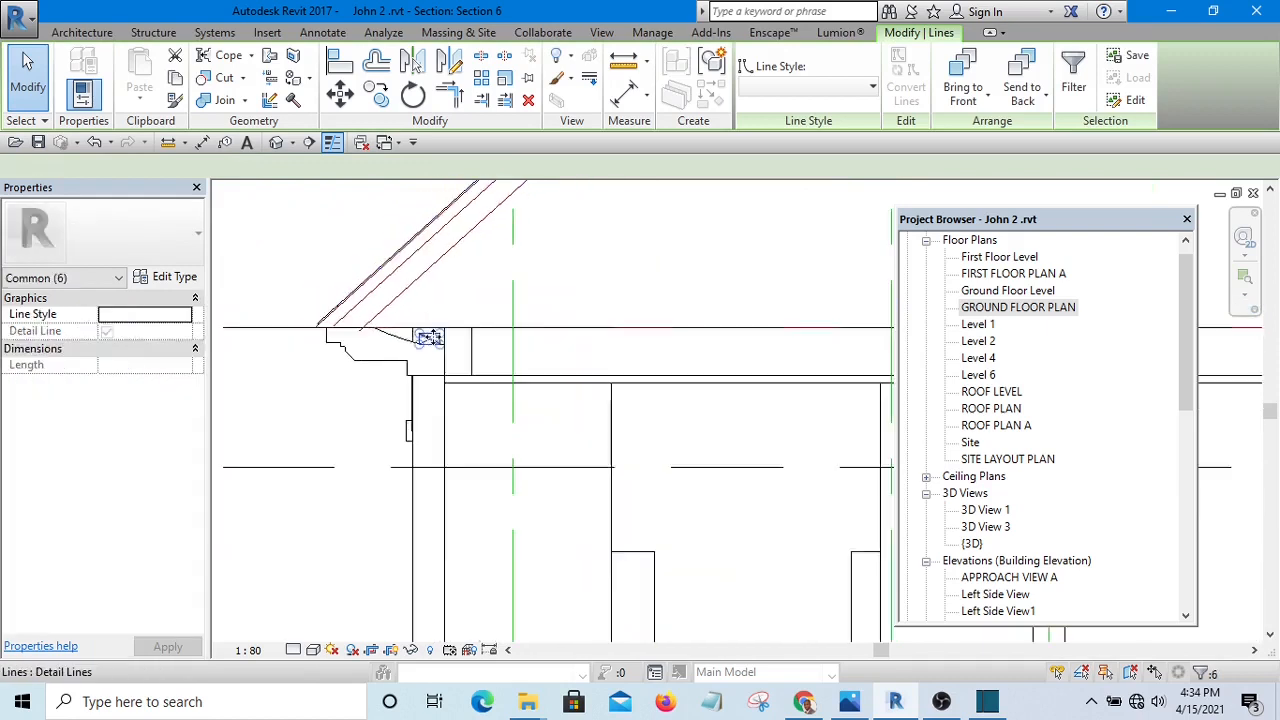
{"action": "middle_click_drag", "start_coordinate": [412, 397], "coordinate": [299, 472]}
{"action": "scroll", "coordinate": [346, 360], "scroll_direction": "down", "scroll_amount": 4}
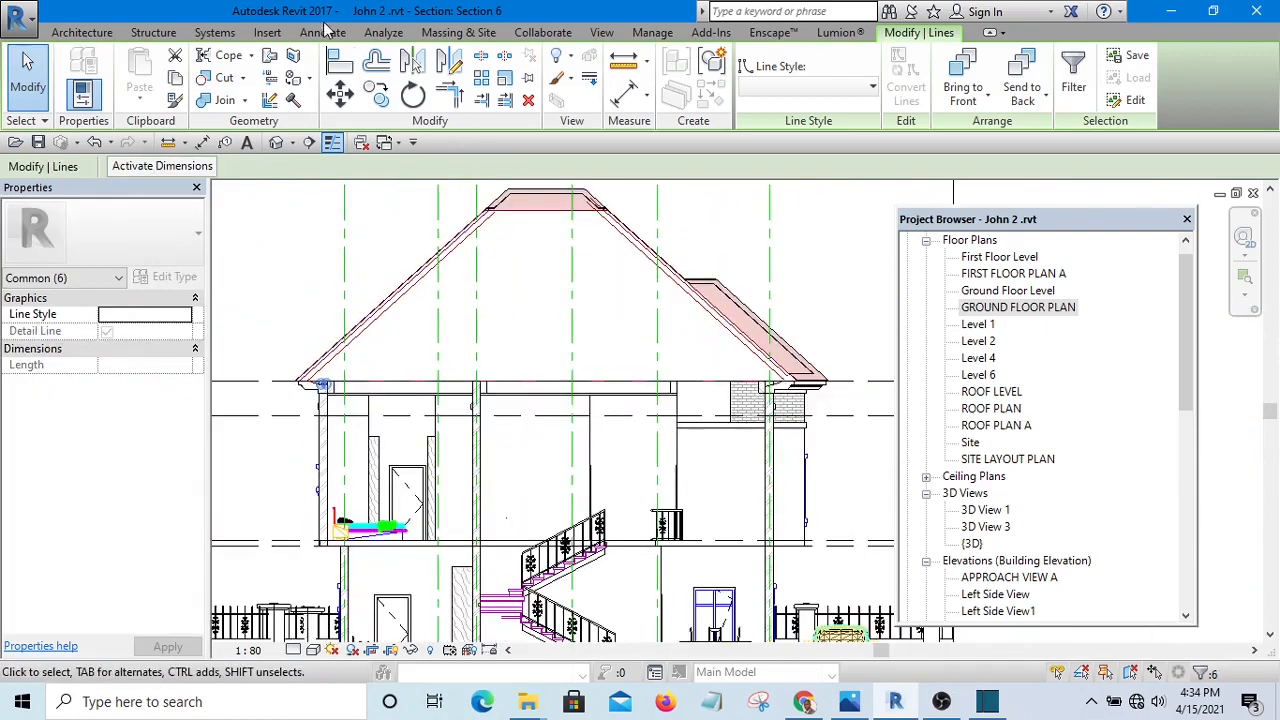
{"action": "left_click", "coordinate": [449, 62]}
{"action": "scroll", "coordinate": [553, 210], "scroll_direction": "up", "scroll_amount": 2}
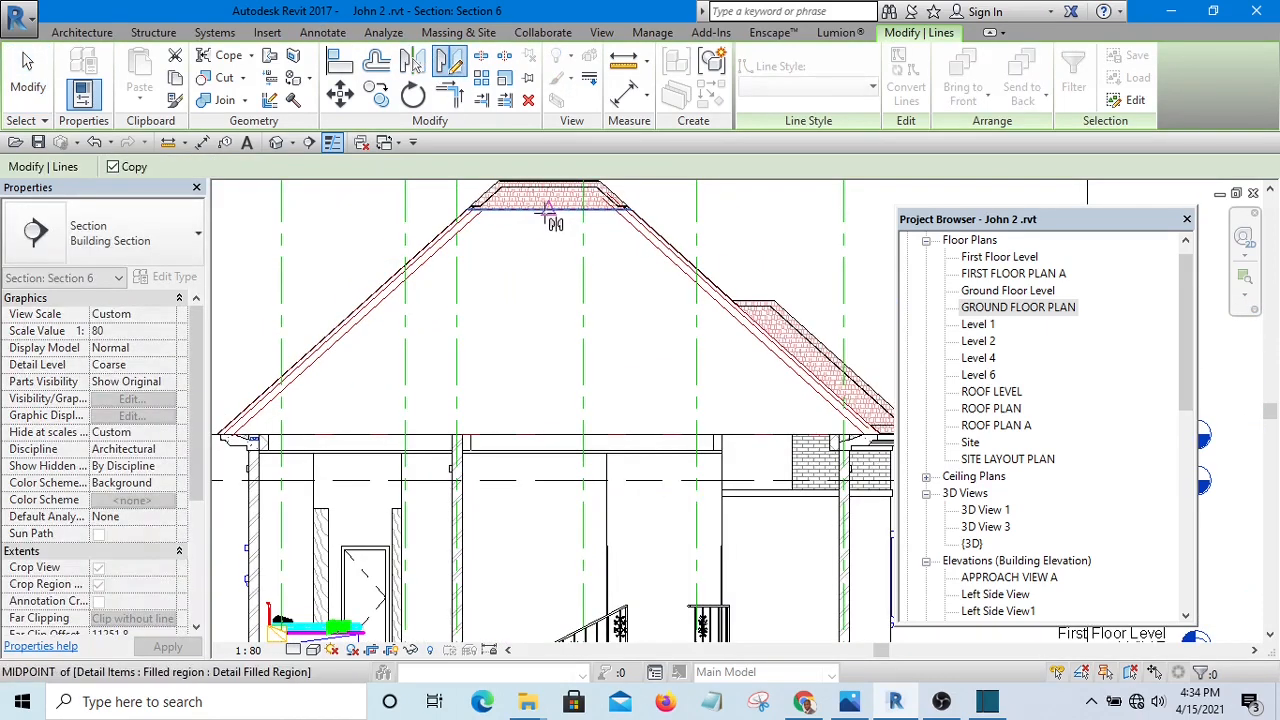
{"action": "left_click", "coordinate": [546, 210]}
{"action": "left_click", "coordinate": [548, 340]}
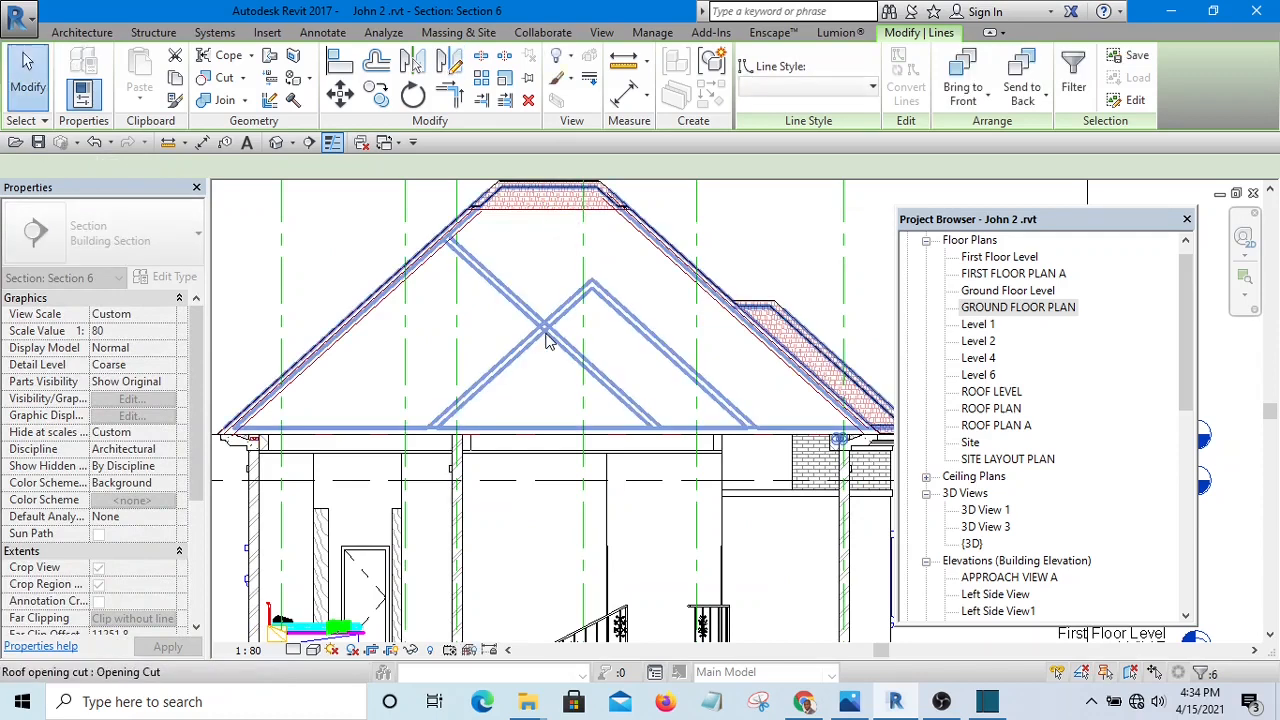
- Move the mirrored crossed timber rectangle horizontally until its lower outer corner rests on the right concrete region's curved edge
{"action": "scroll", "coordinate": [580, 380], "scroll_direction": "up", "scroll_amount": 5}
{"action": "scroll", "coordinate": [597, 398], "scroll_direction": "up", "scroll_amount": 8}
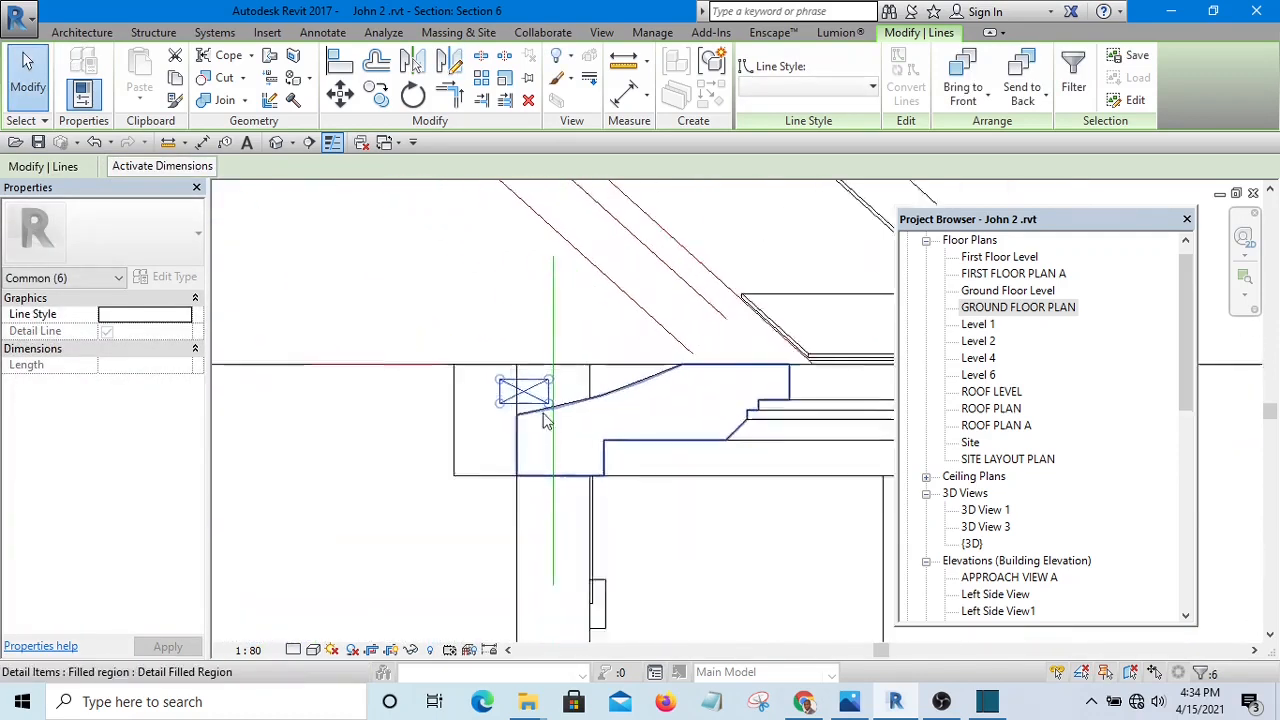
{"action": "left_click_drag", "start_coordinate": [514, 363], "coordinate": [608, 366]}
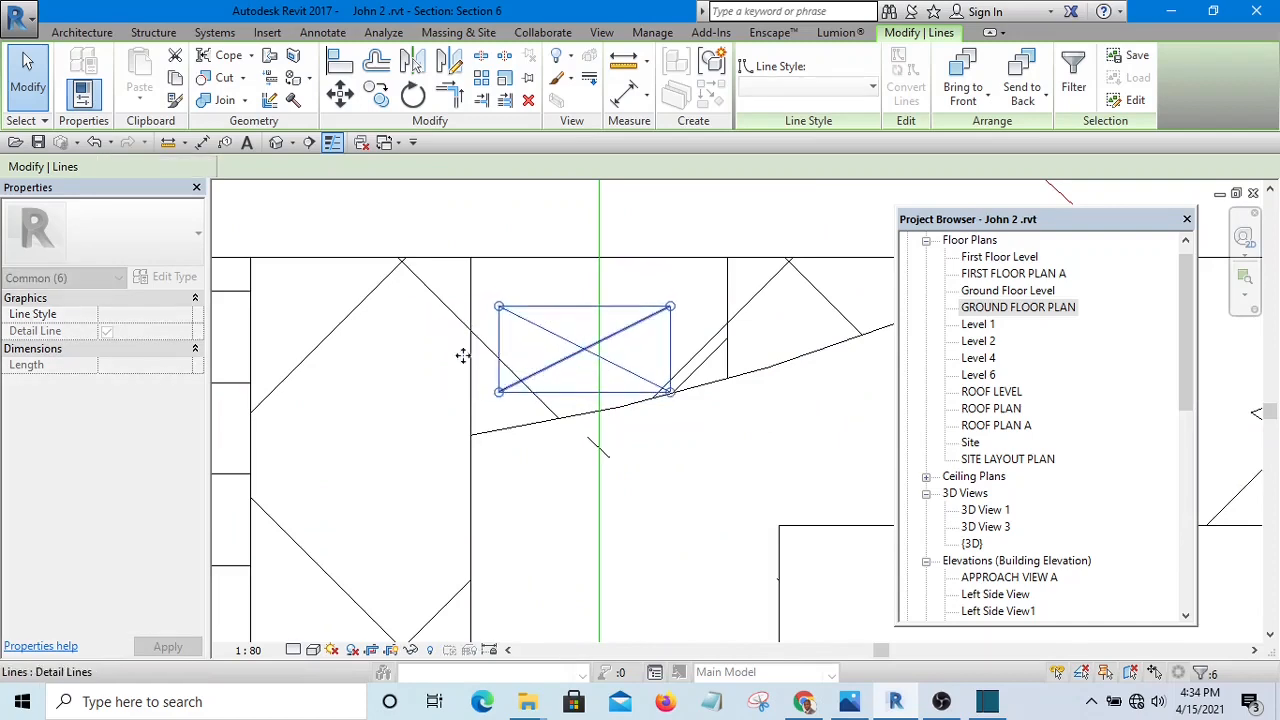
{"action": "scroll", "coordinate": [663, 320], "scroll_direction": "down", "scroll_amount": 4}
{"action": "key", "text": "Escape"}
- Edit the right concrete region's boundary, adding a horizontal line from the curve under the timber to the inner wall edge
{"action": "scroll", "coordinate": [482, 388], "scroll_direction": "up", "scroll_amount": 4}
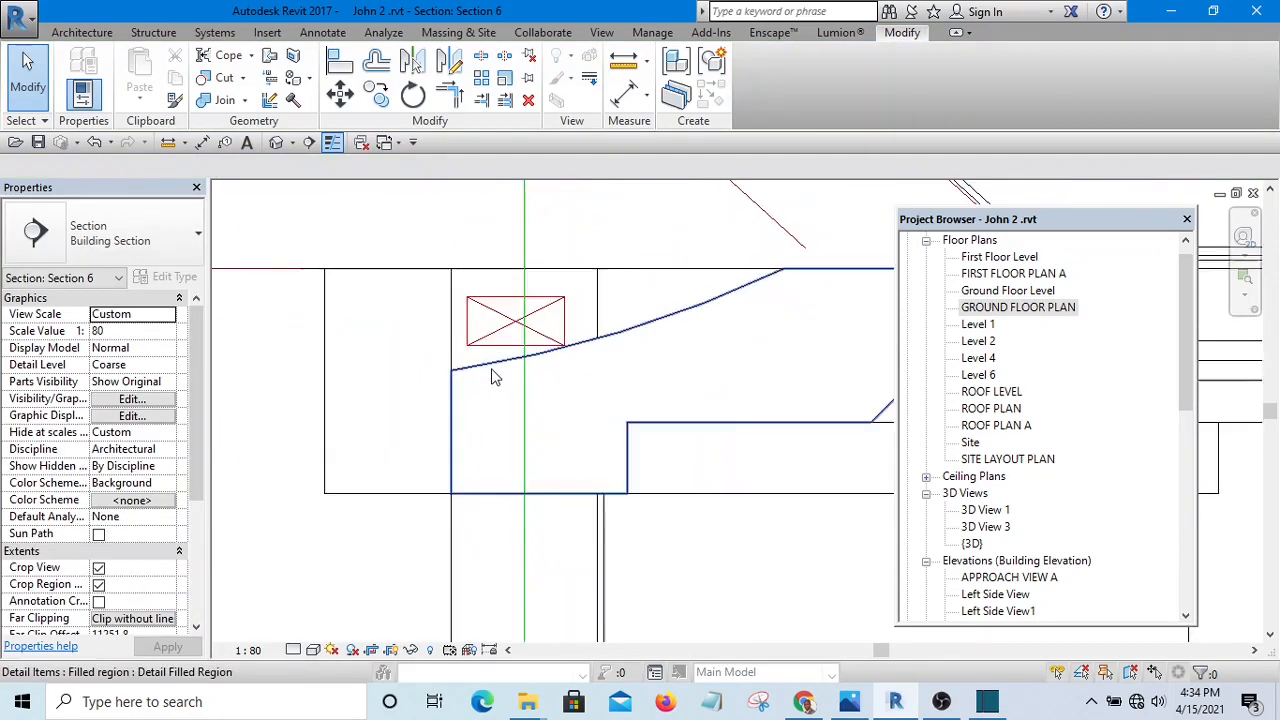
{"action": "left_click", "coordinate": [490, 367]}
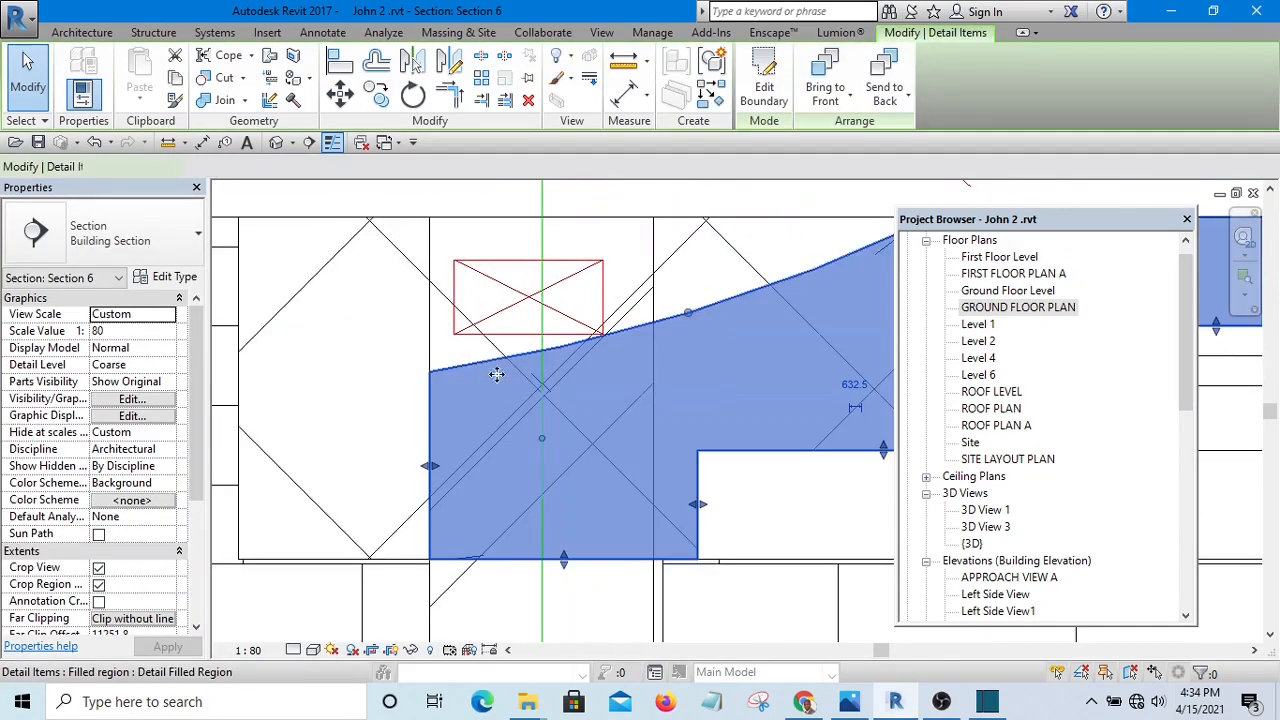
{"action": "left_click", "coordinate": [768, 90]}
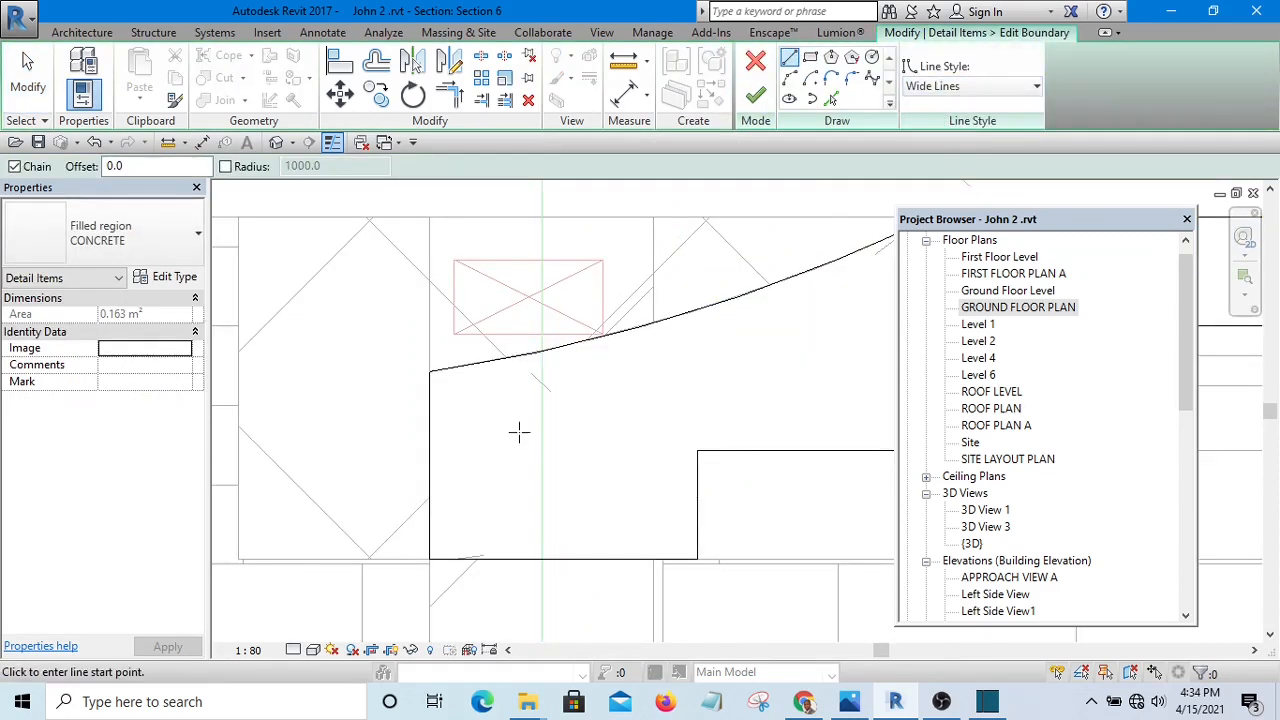
{"action": "scroll", "coordinate": [518, 432], "scroll_direction": "up", "scroll_amount": 2}
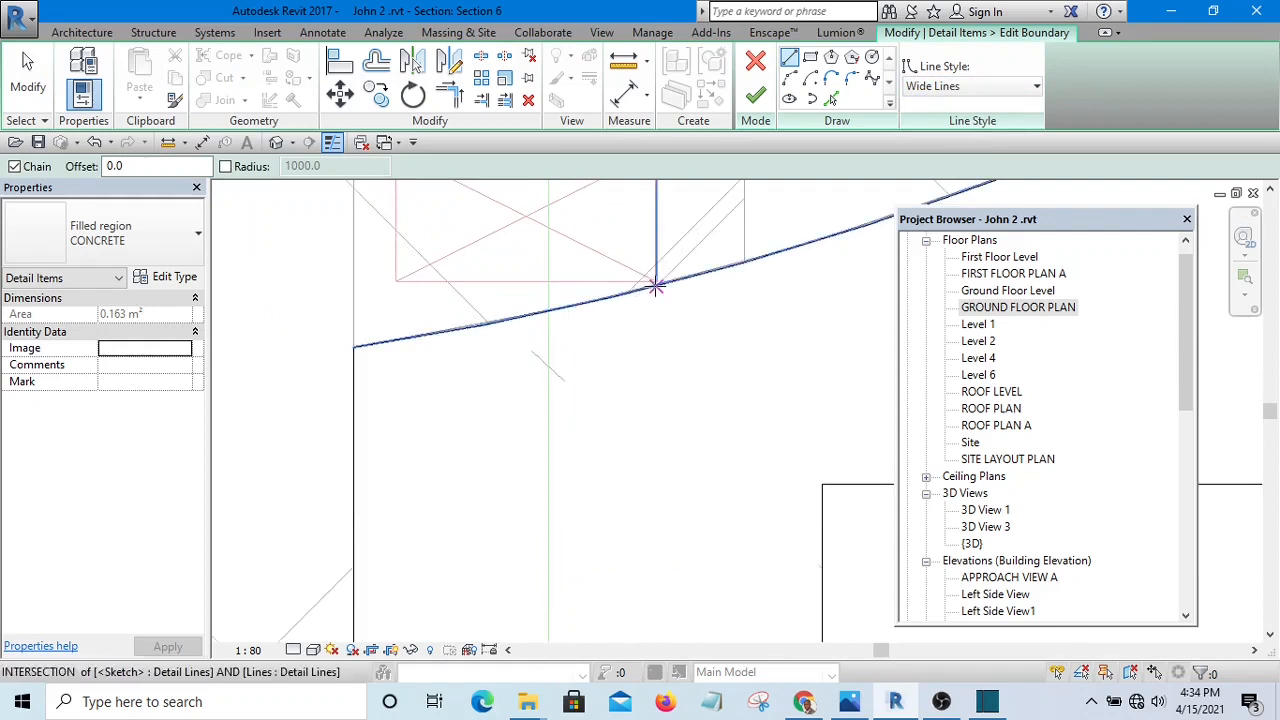
{"action": "left_click", "coordinate": [350, 287]}
{"action": "key", "text": "Escape"}
{"action": "key", "text": "Escape"}
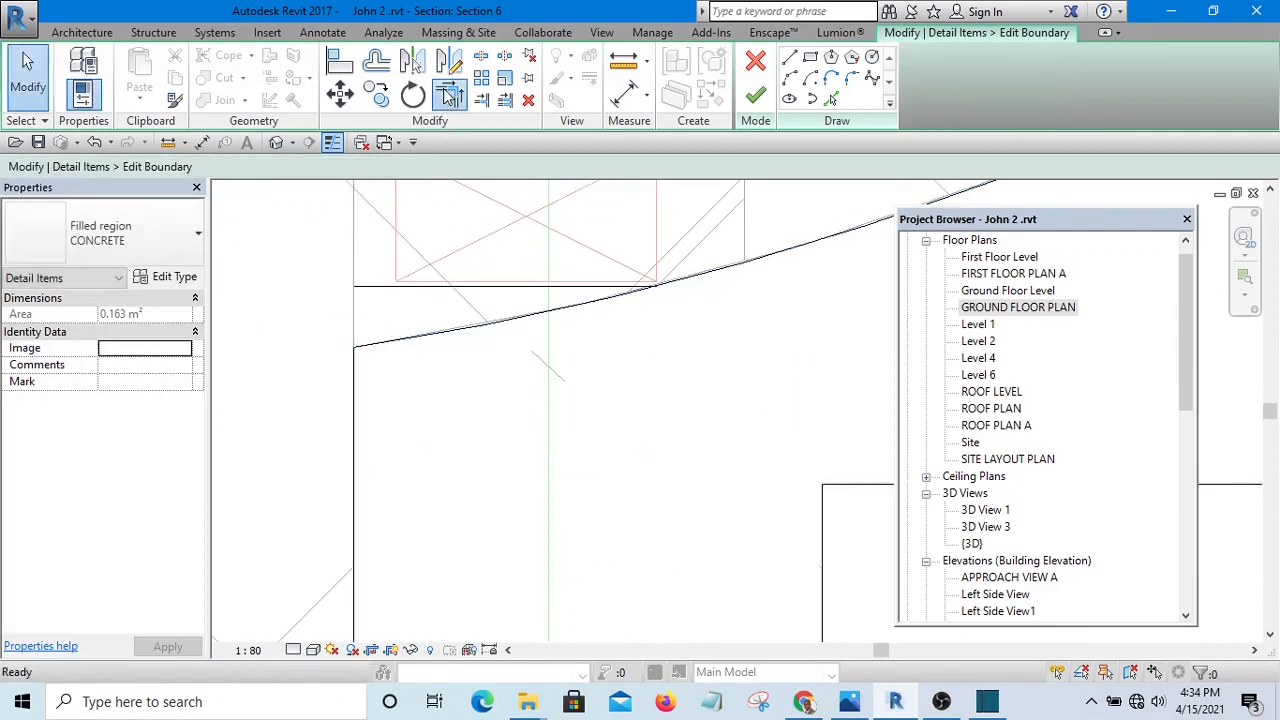
- Trim the right region's new horizontal boundary line to corners with its inner vertical edge and its curve, and finish the boundary edit
{"action": "left_click", "coordinate": [448, 95]}
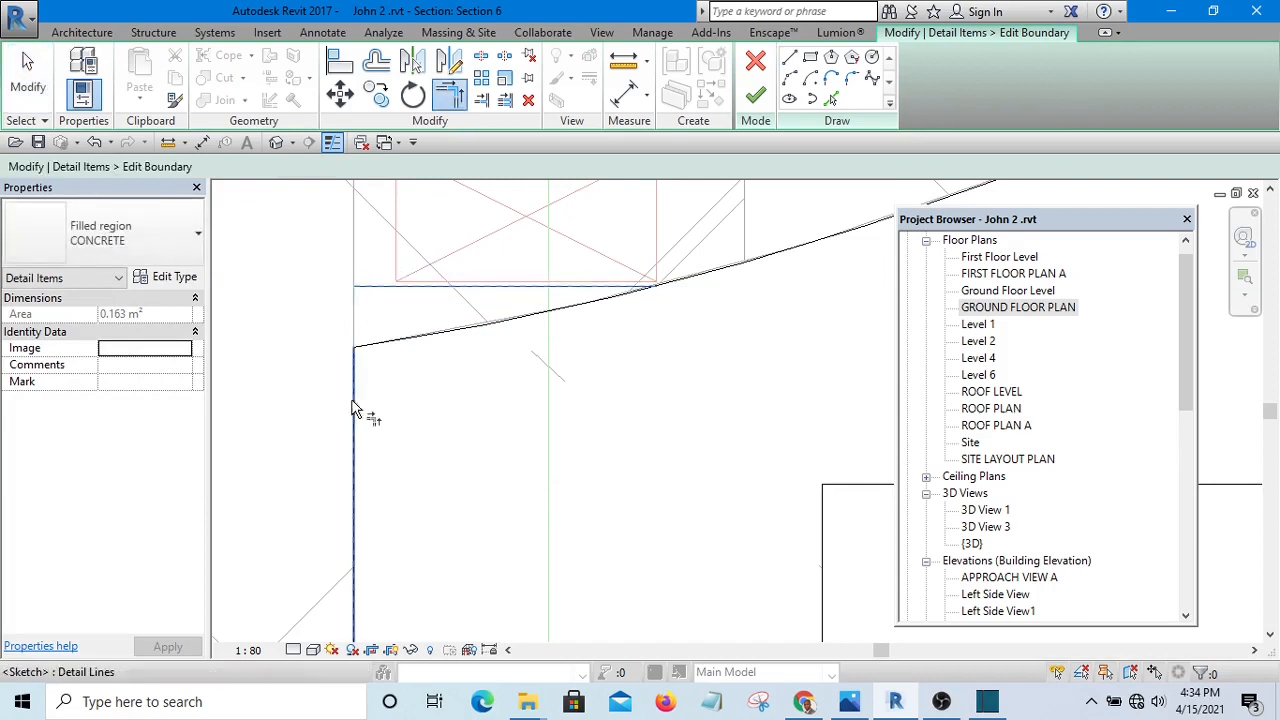
{"action": "scroll", "coordinate": [690, 300], "scroll_direction": "up", "scroll_amount": 3}
{"action": "left_click", "coordinate": [515, 291]}
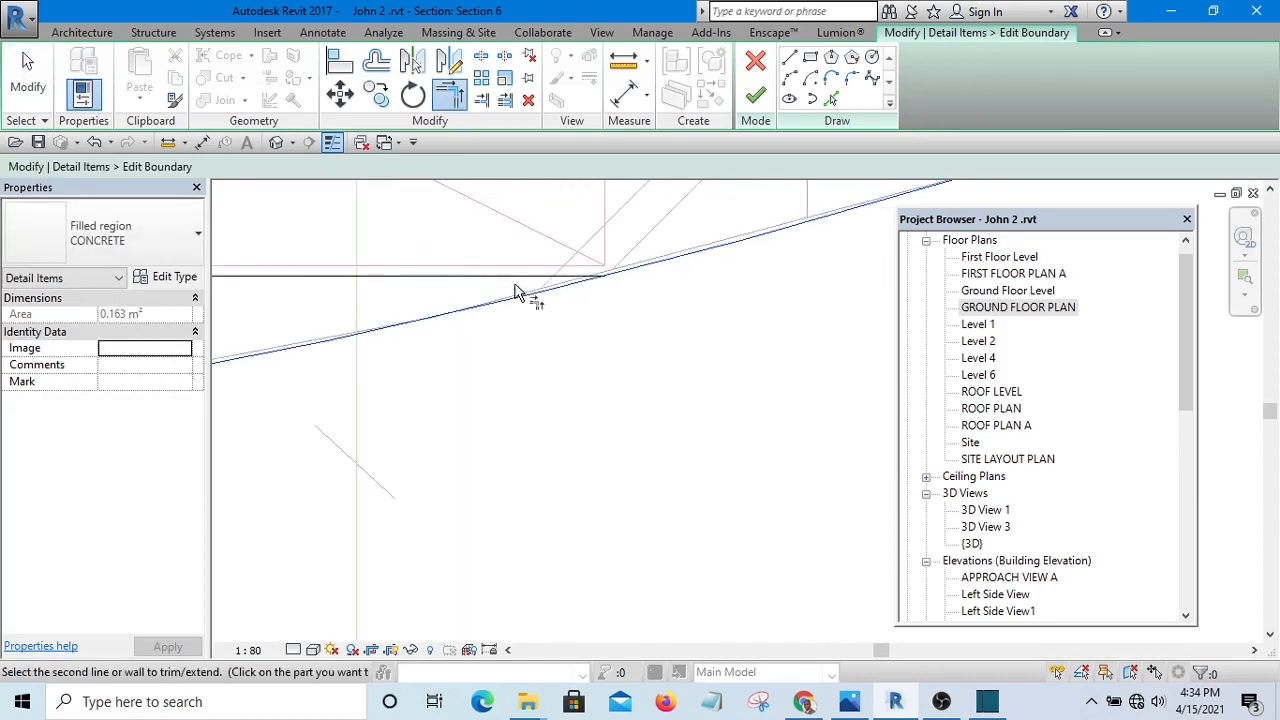
{"action": "left_click", "coordinate": [515, 284]}
{"action": "left_click", "coordinate": [757, 96]}
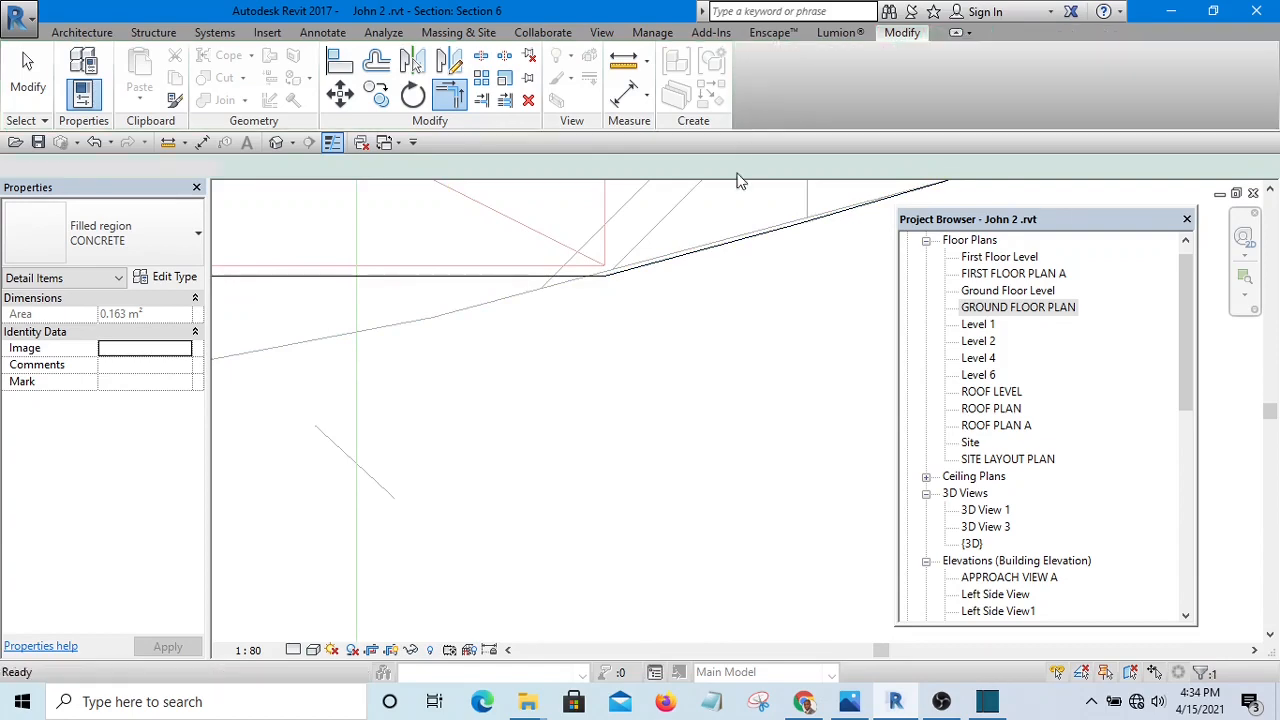
{"action": "scroll", "coordinate": [560, 450], "scroll_direction": "down", "scroll_amount": 5}
{"action": "scroll", "coordinate": [660, 370], "scroll_direction": "down", "scroll_amount": 2}
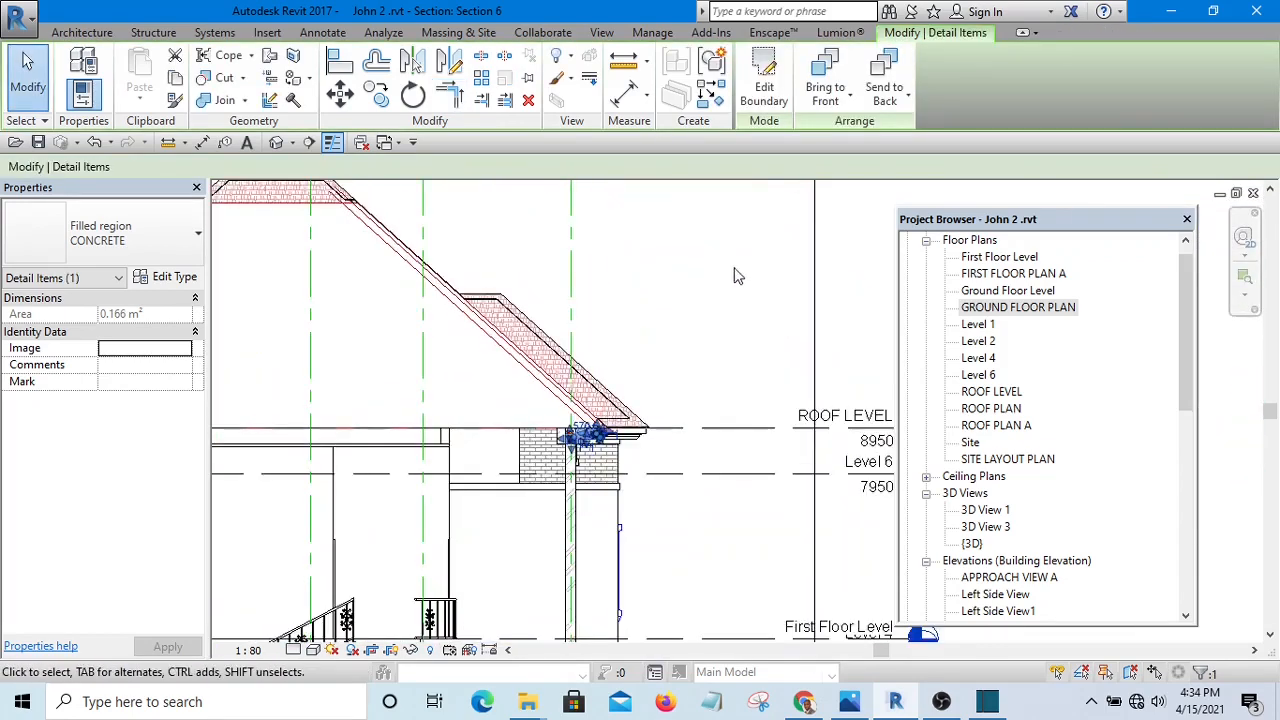
{"action": "left_click", "coordinate": [586, 391]}
{"action": "scroll", "coordinate": [586, 391], "scroll_direction": "down", "scroll_amount": 2}
{"action": "scroll", "coordinate": [630, 375], "scroll_direction": "up", "scroll_amount": 4}
{"action": "scroll", "coordinate": [706, 363], "scroll_direction": "down", "scroll_amount": 3}
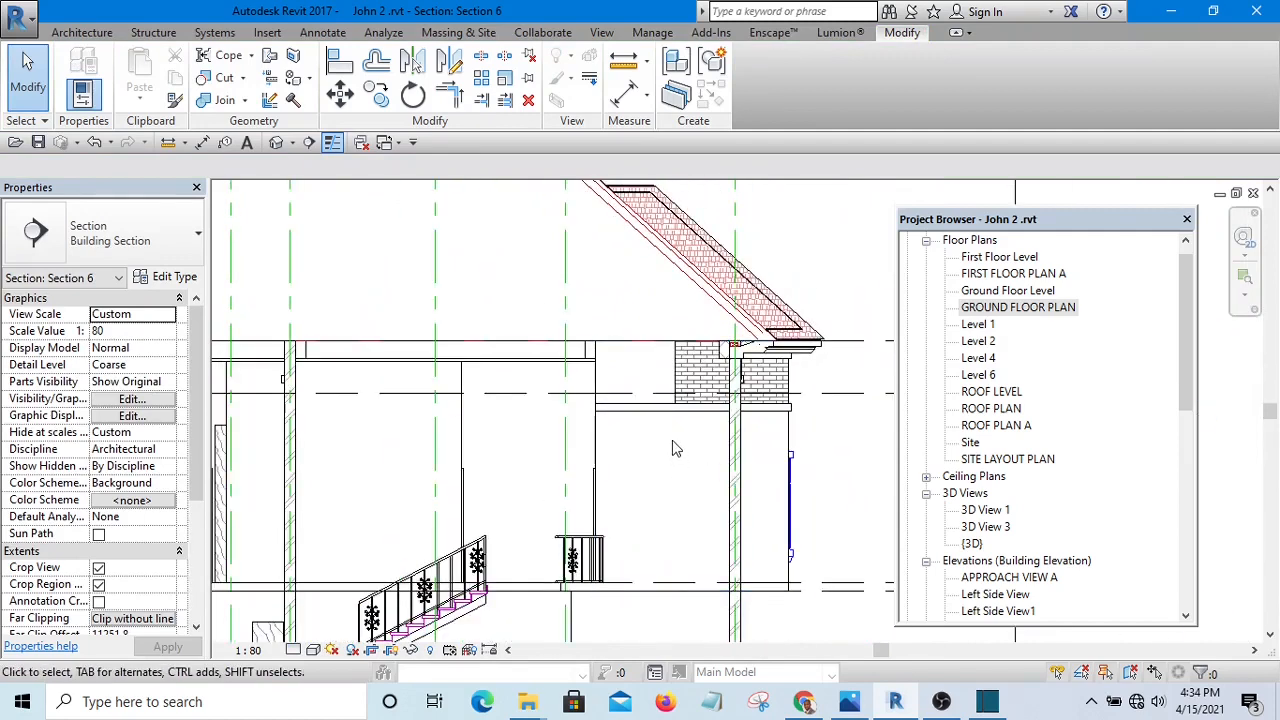
- Draw a horizontal furniture-style detail line above both timber plates to the left concrete curve, and continue it 150 mm vertically upward
{"action": "key", "text": "l"}
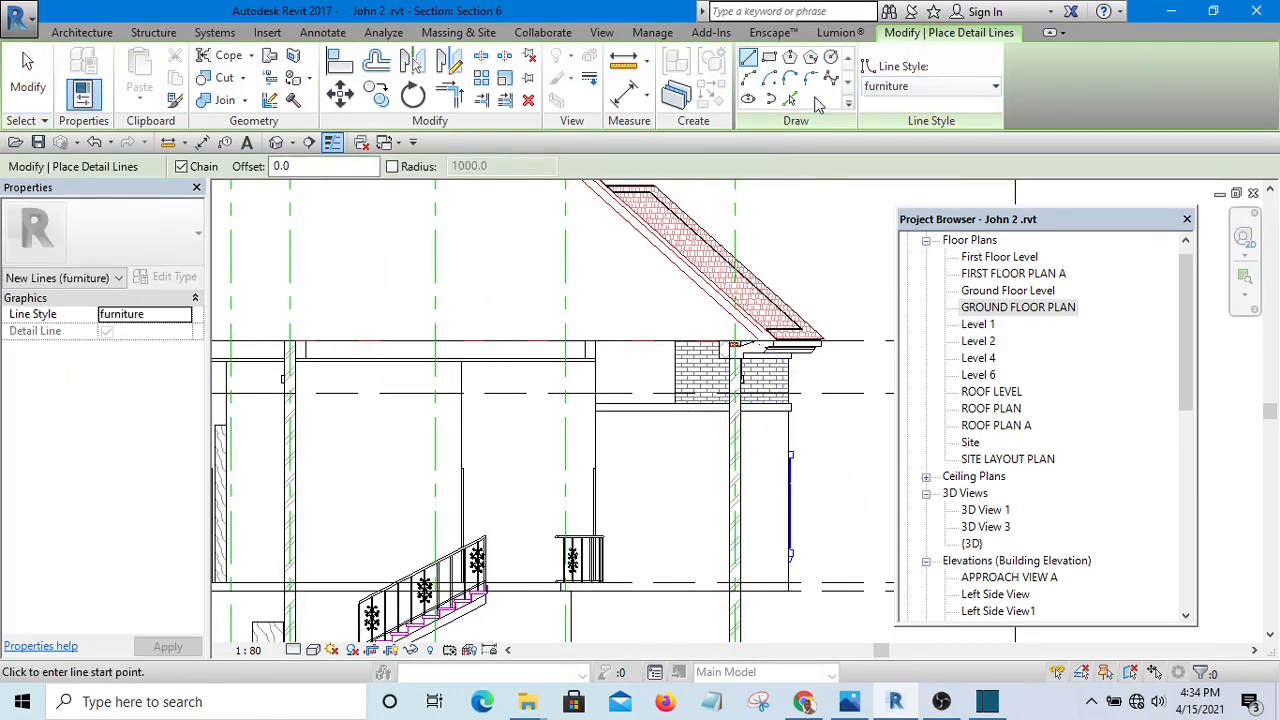
{"action": "scroll", "coordinate": [703, 318], "scroll_direction": "up", "scroll_amount": 4}
{"action": "scroll", "coordinate": [703, 318], "scroll_direction": "up", "scroll_amount": 4}
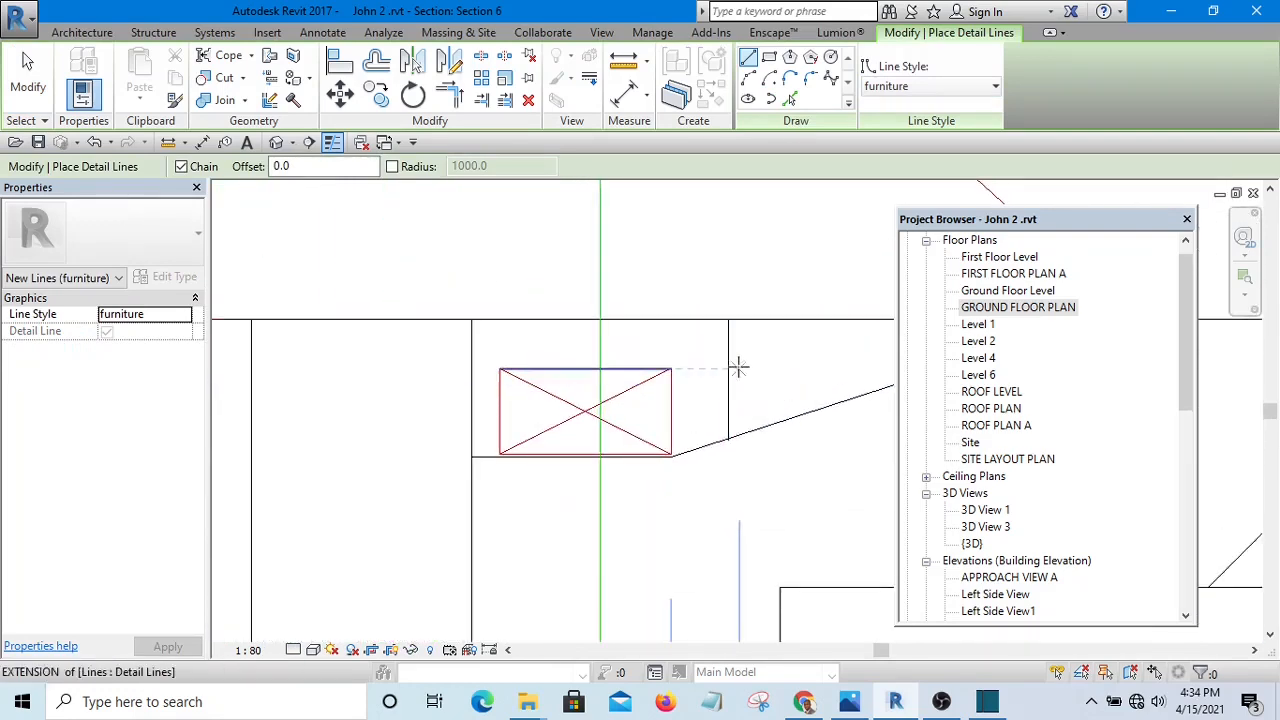
{"action": "left_click", "coordinate": [884, 350]}
{"action": "scroll", "coordinate": [614, 349], "scroll_direction": "down", "scroll_amount": 5}
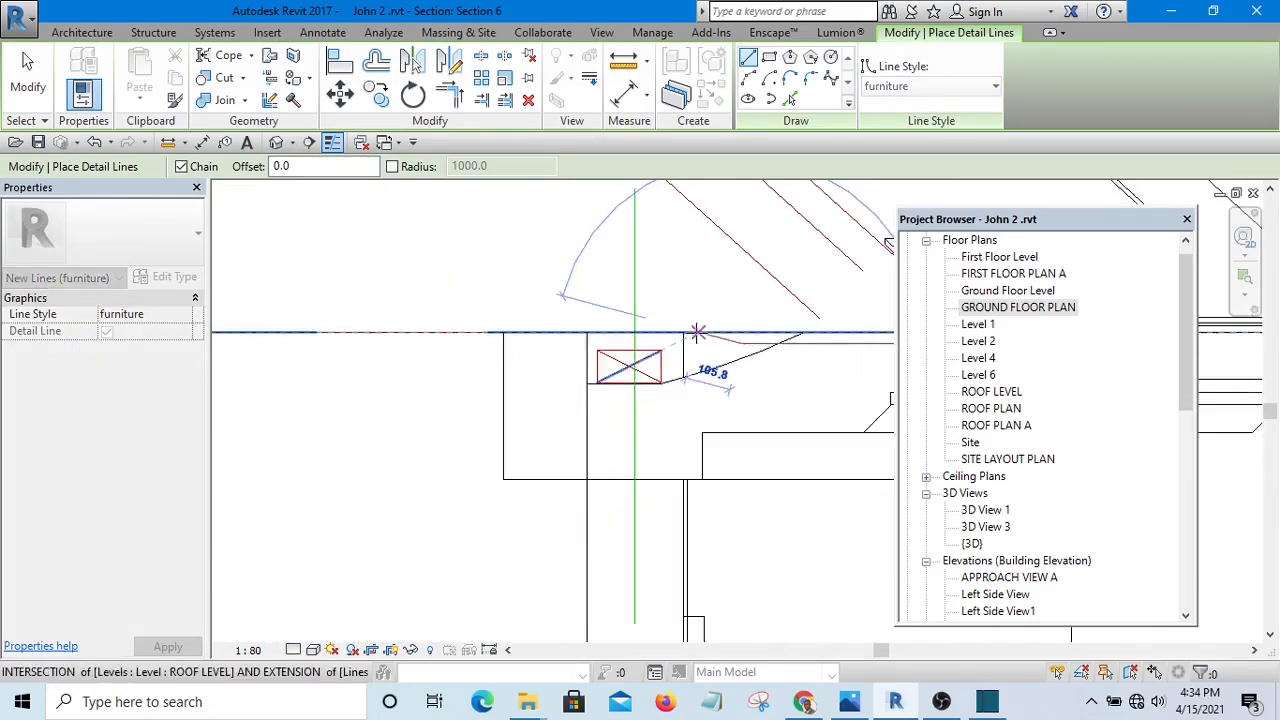
{"action": "scroll", "coordinate": [362, 345], "scroll_direction": "up", "scroll_amount": 6}
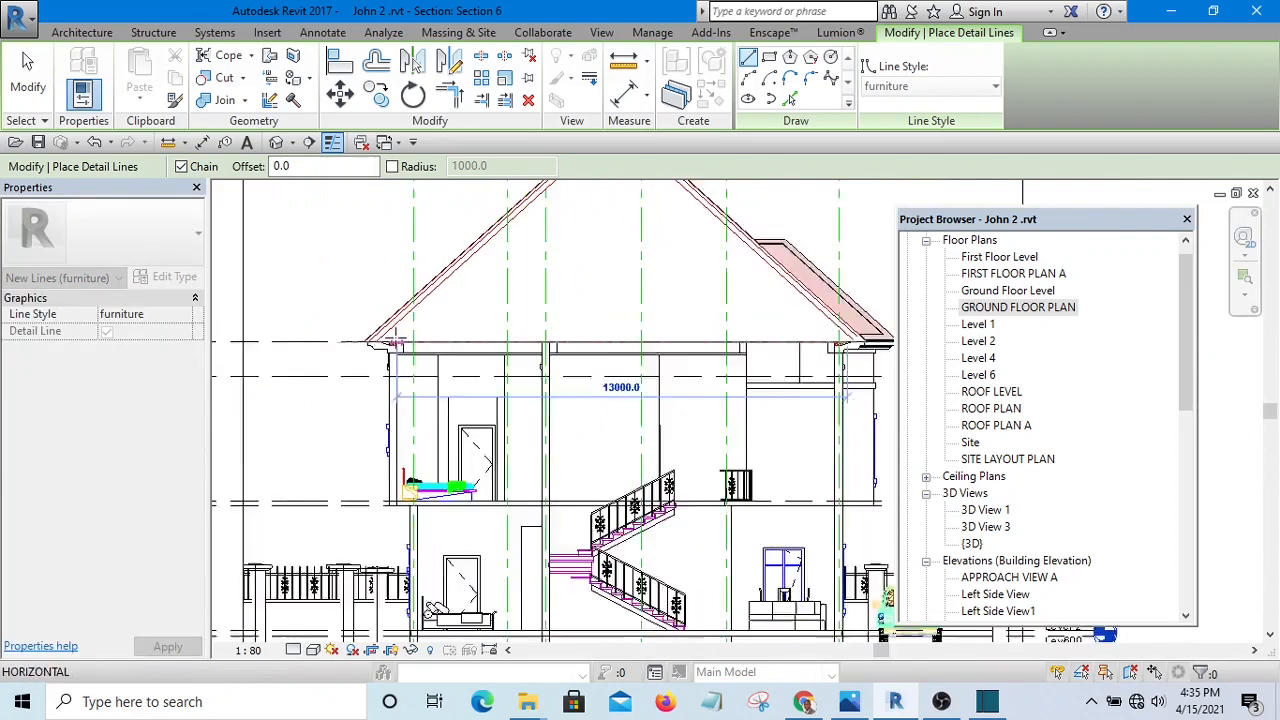
{"action": "scroll", "coordinate": [362, 345], "scroll_direction": "up", "scroll_amount": 3}
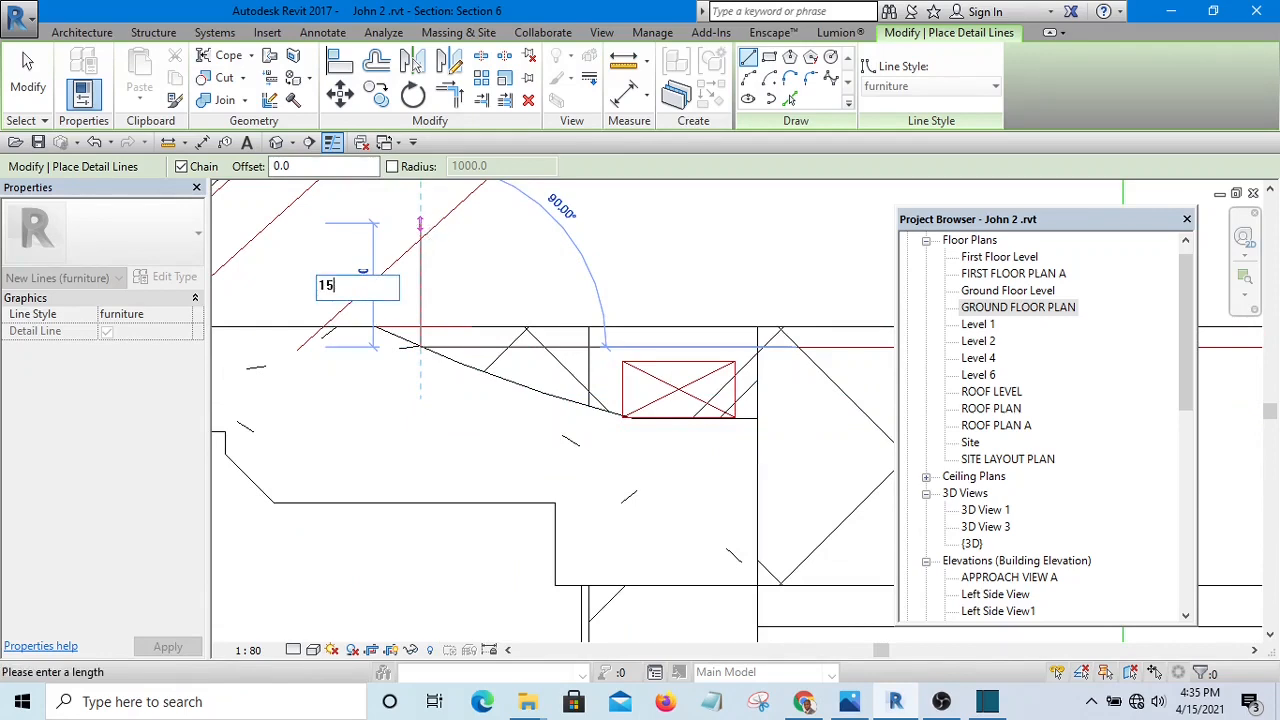
{"action": "key", "text": "Return"}
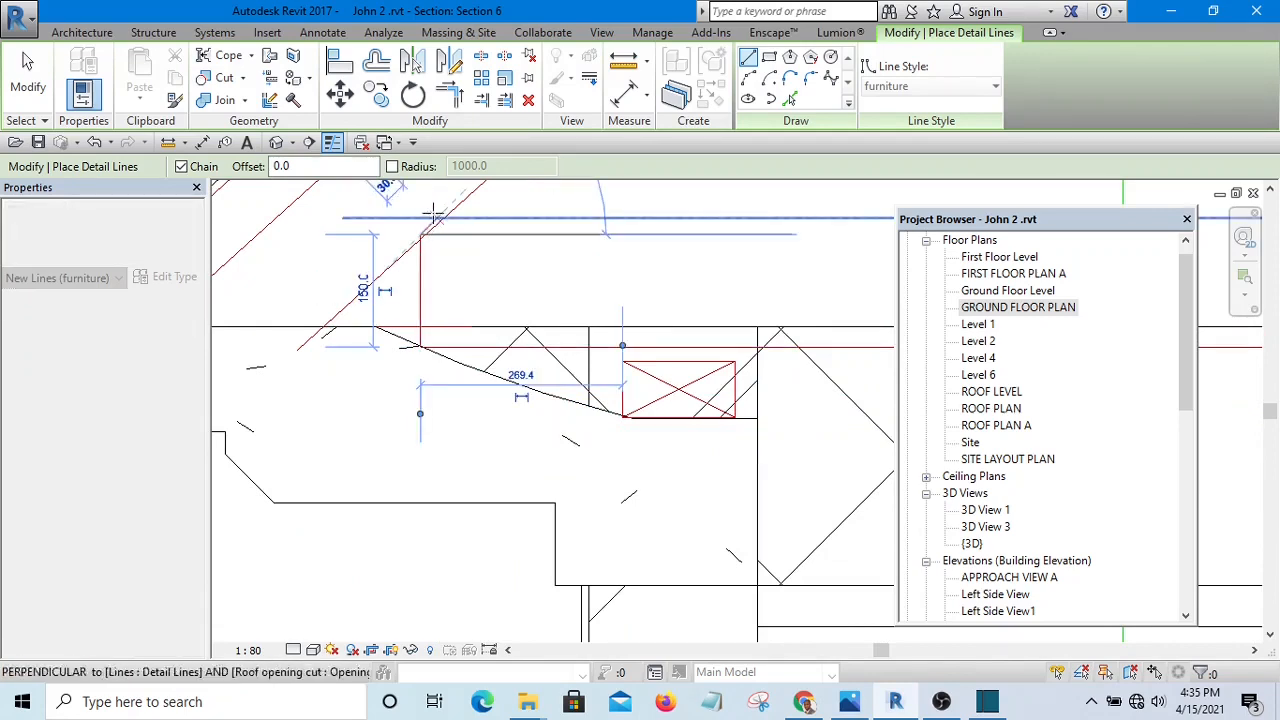
- Continue the member outline with an upper horizontal line across to the right rafter and a short slanted line down to the roof level
{"action": "scroll", "coordinate": [262, 298], "scroll_direction": "down", "scroll_amount": 2}
{"action": "scroll", "coordinate": [270, 300], "scroll_direction": "down", "scroll_amount": 5}
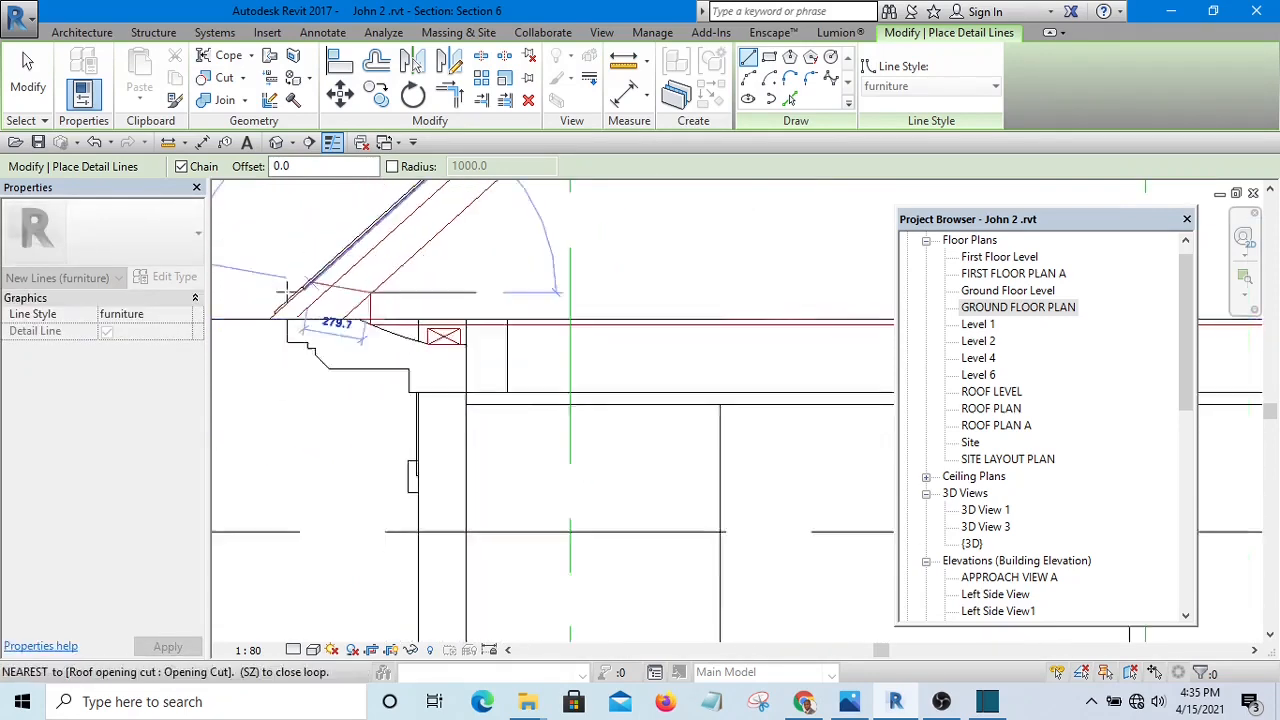
{"action": "scroll", "coordinate": [280, 292], "scroll_direction": "up", "scroll_amount": 5}
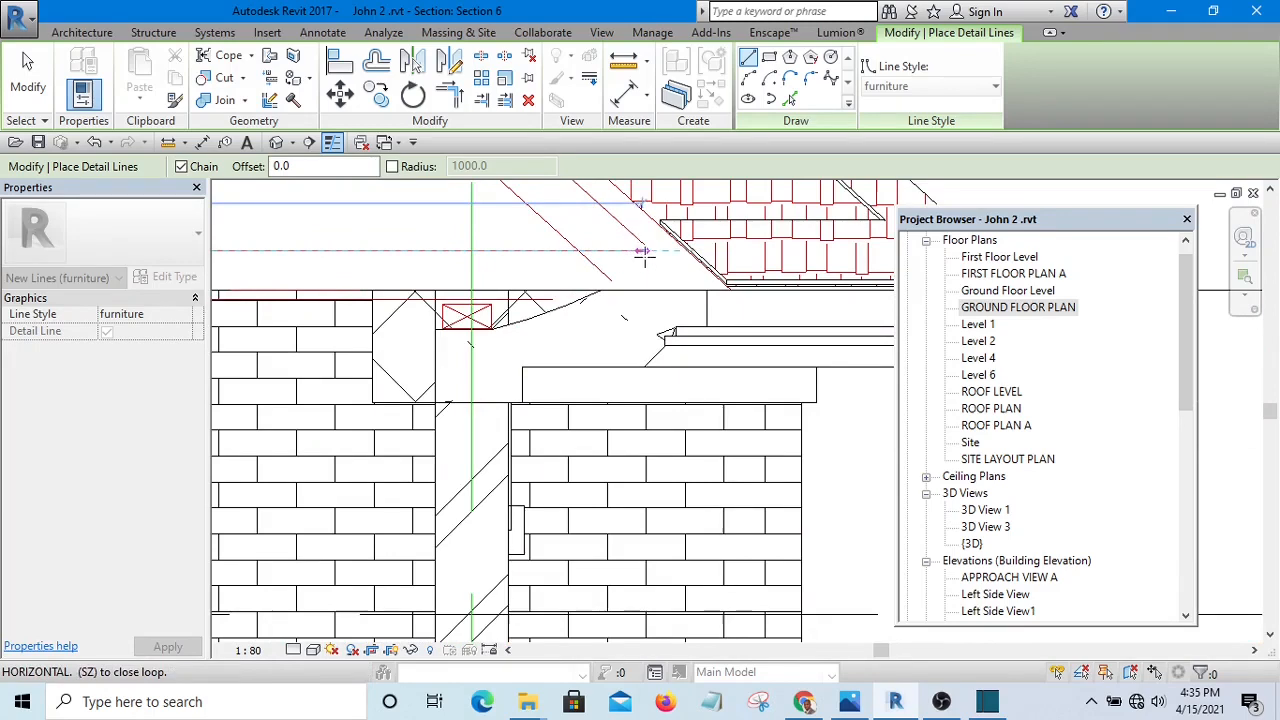
{"action": "left_click", "coordinate": [650, 251]}
{"action": "left_click", "coordinate": [645, 290]}
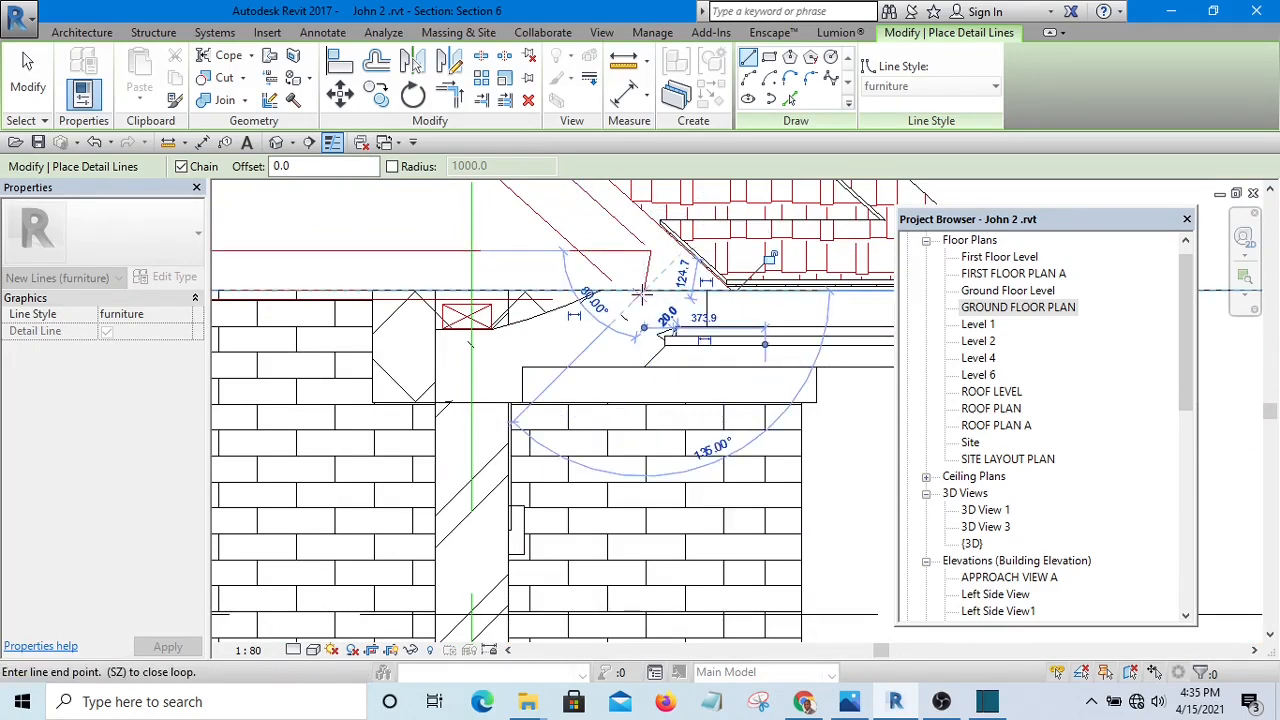
{"action": "key", "text": "Escape"}
{"action": "key", "text": "Escape"}
- Trim the horizontal member's lower line and its slanted right end line to a corner
{"action": "scroll", "coordinate": [630, 278], "scroll_direction": "up", "scroll_amount": 1}
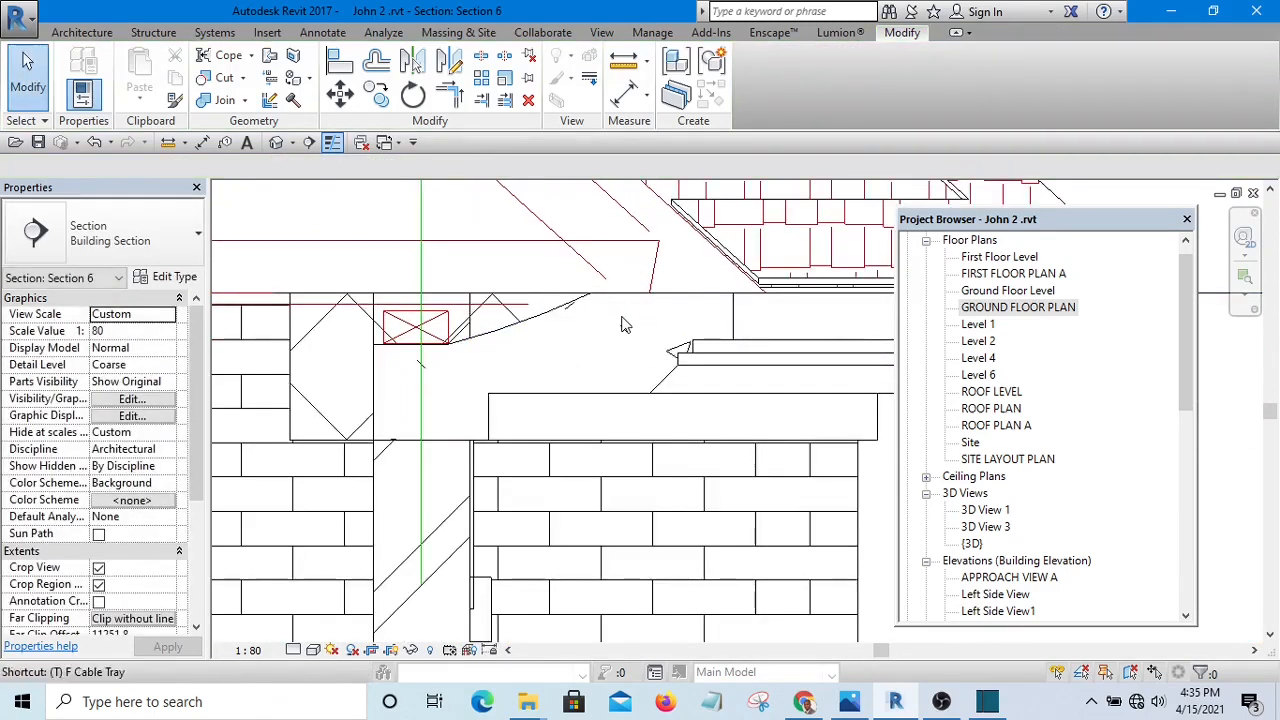
{"action": "scroll", "coordinate": [650, 278], "scroll_direction": "up", "scroll_amount": 2}
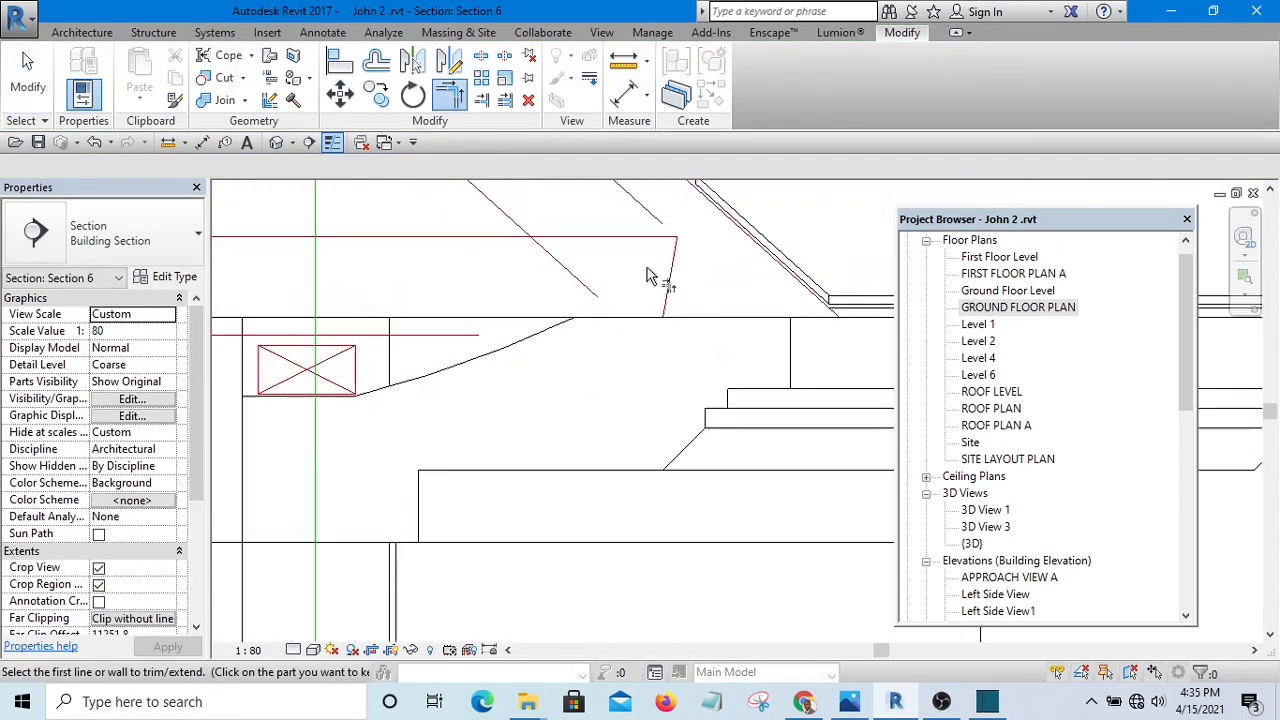
{"action": "left_click", "coordinate": [495, 336]}
{"action": "scroll", "coordinate": [779, 283], "scroll_direction": "down", "scroll_amount": 3}
{"action": "scroll", "coordinate": [740, 305], "scroll_direction": "down", "scroll_amount": 5}
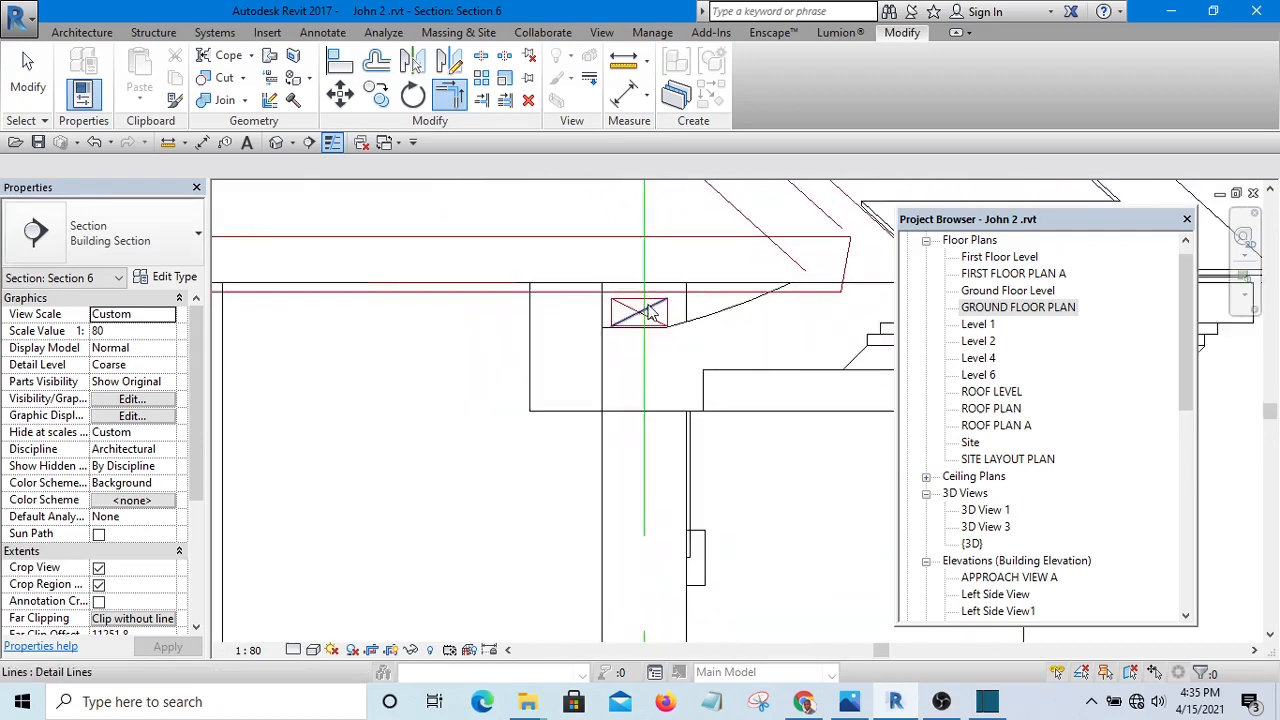
- Nudge the tie beam's upper and lower horizontal lines so the lower one sits on top of the left timber wall plate
{"action": "scroll", "coordinate": [782, 296], "scroll_direction": "down", "scroll_amount": 2}
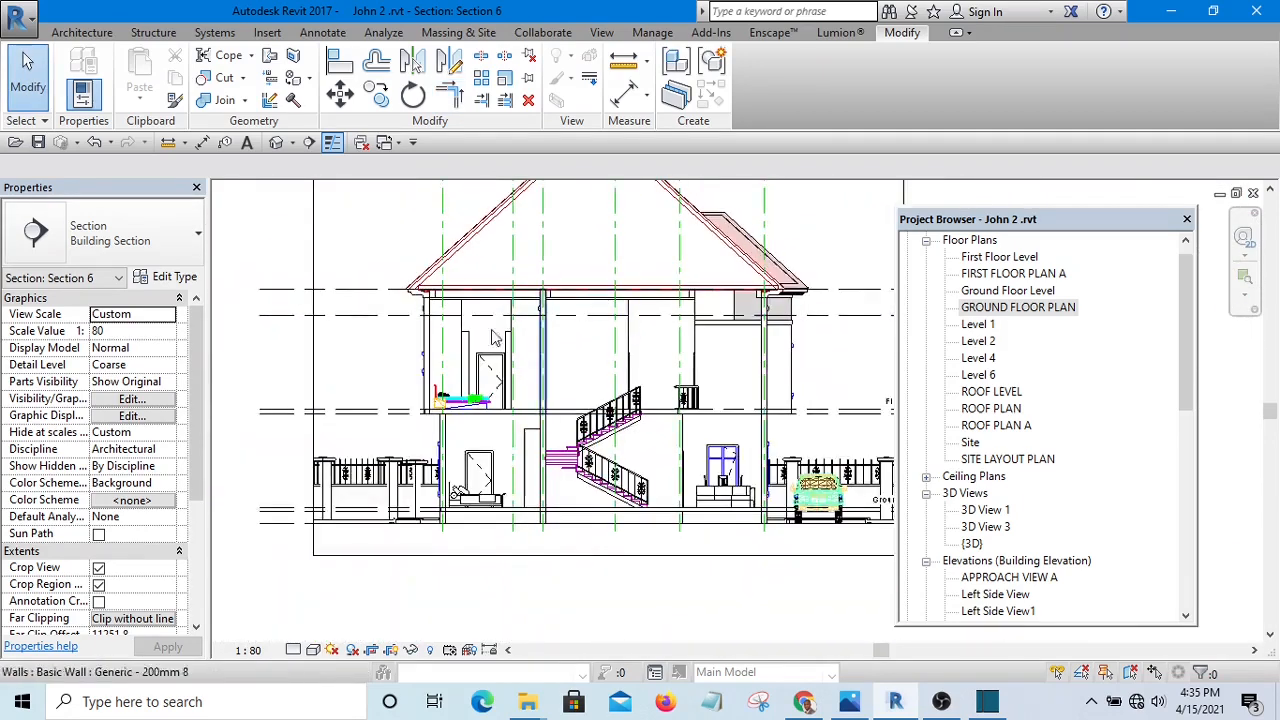
{"action": "scroll", "coordinate": [450, 290], "scroll_direction": "up", "scroll_amount": 6}
{"action": "scroll", "coordinate": [465, 337], "scroll_direction": "down", "scroll_amount": 1}
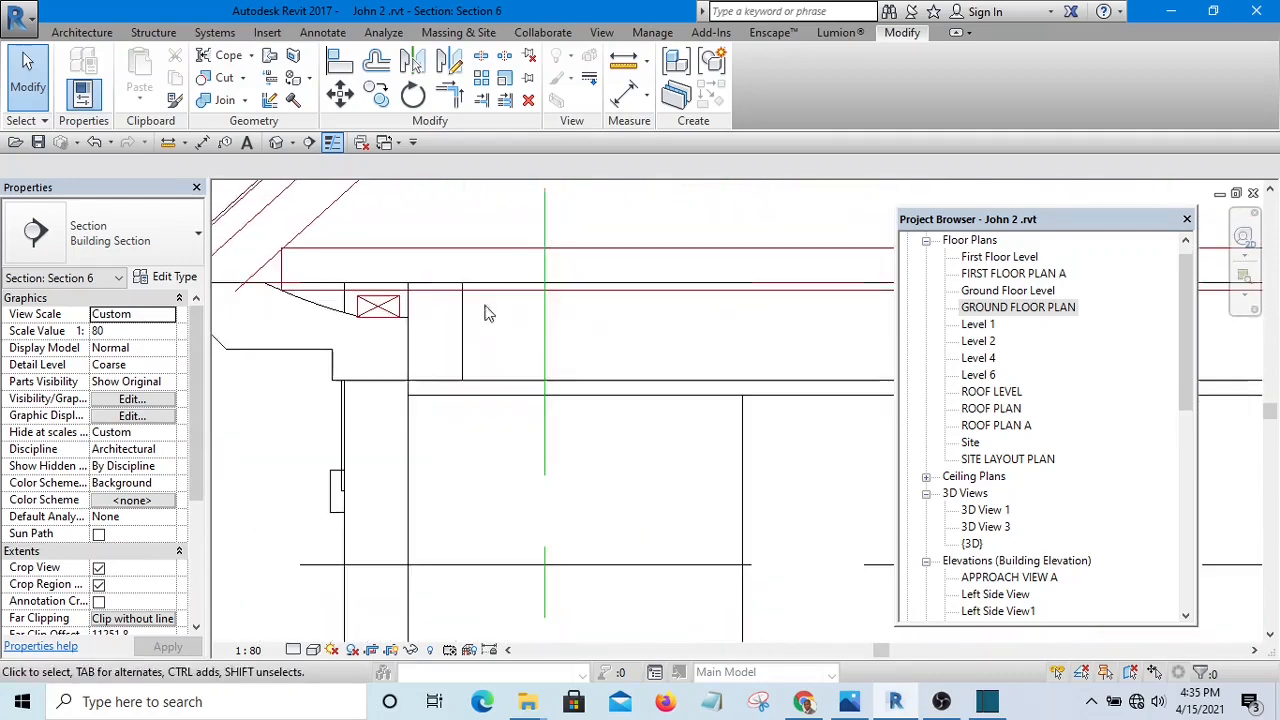
{"action": "left_click", "coordinate": [443, 290]}
{"action": "scroll", "coordinate": [441, 291], "scroll_direction": "up", "scroll_amount": 2}
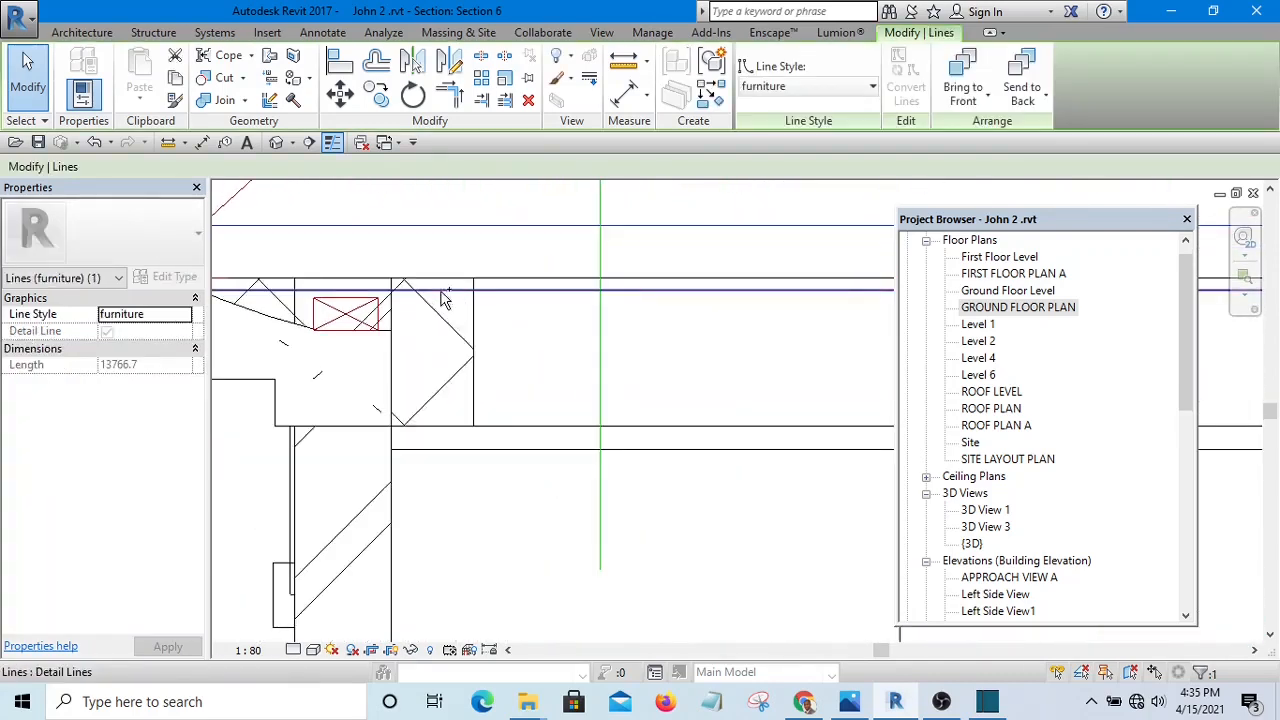
{"action": "left_click_drag", "start_coordinate": [440, 290], "coordinate": [445, 298]}
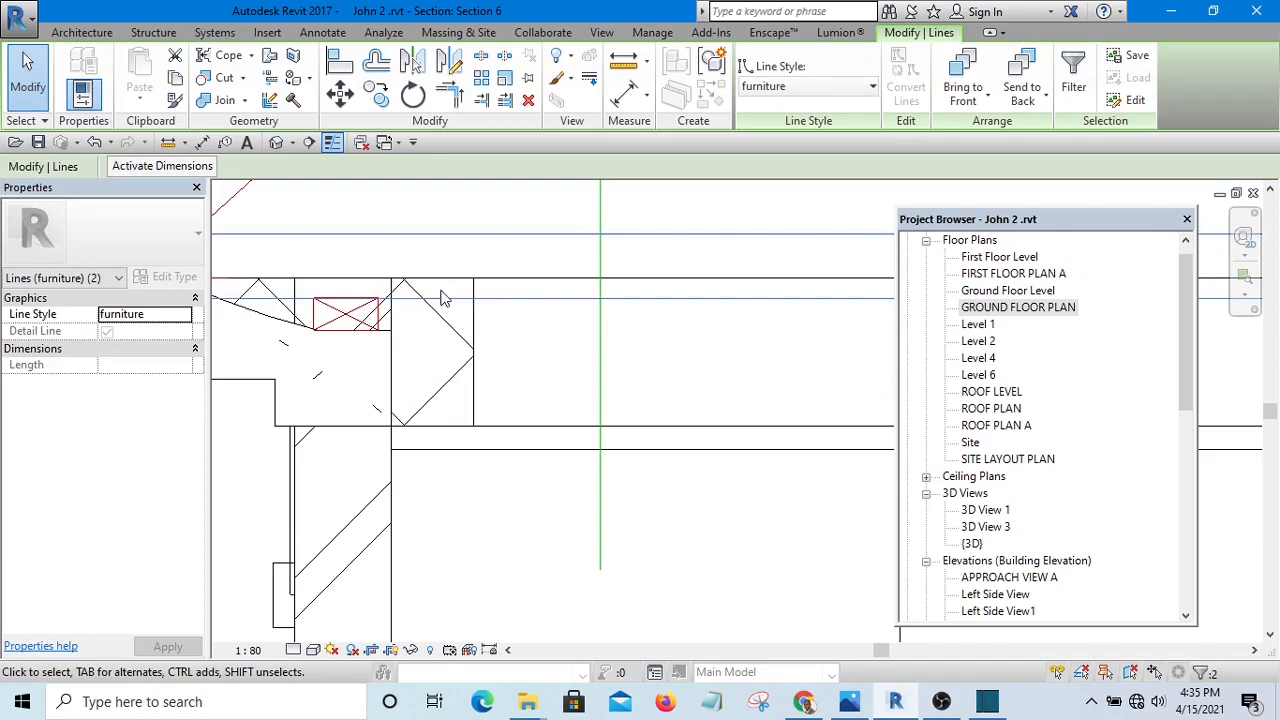
{"action": "key", "text": "Up"}
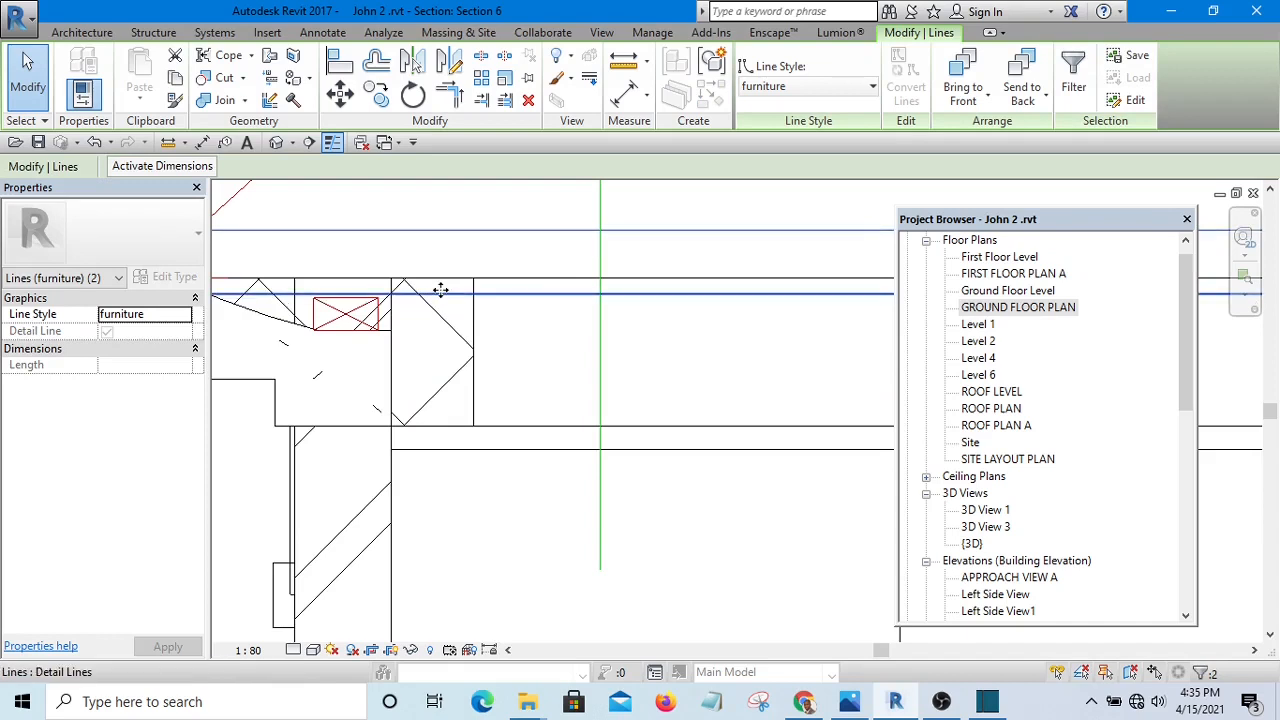
{"action": "key", "text": "Down"}
{"action": "scroll", "coordinate": [432, 311], "scroll_direction": "up", "scroll_amount": 1}
{"action": "scroll", "coordinate": [325, 318], "scroll_direction": "up", "scroll_amount": 3}
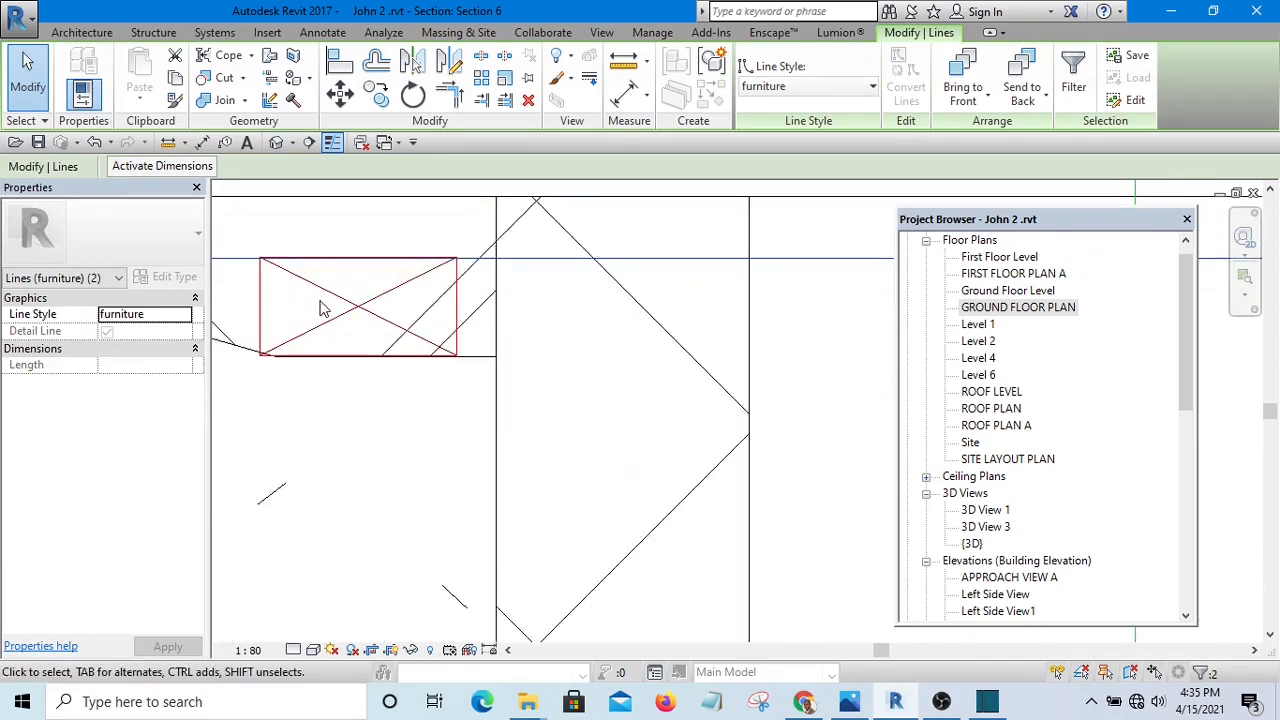
{"action": "scroll", "coordinate": [511, 394], "scroll_direction": "down", "scroll_amount": 6}
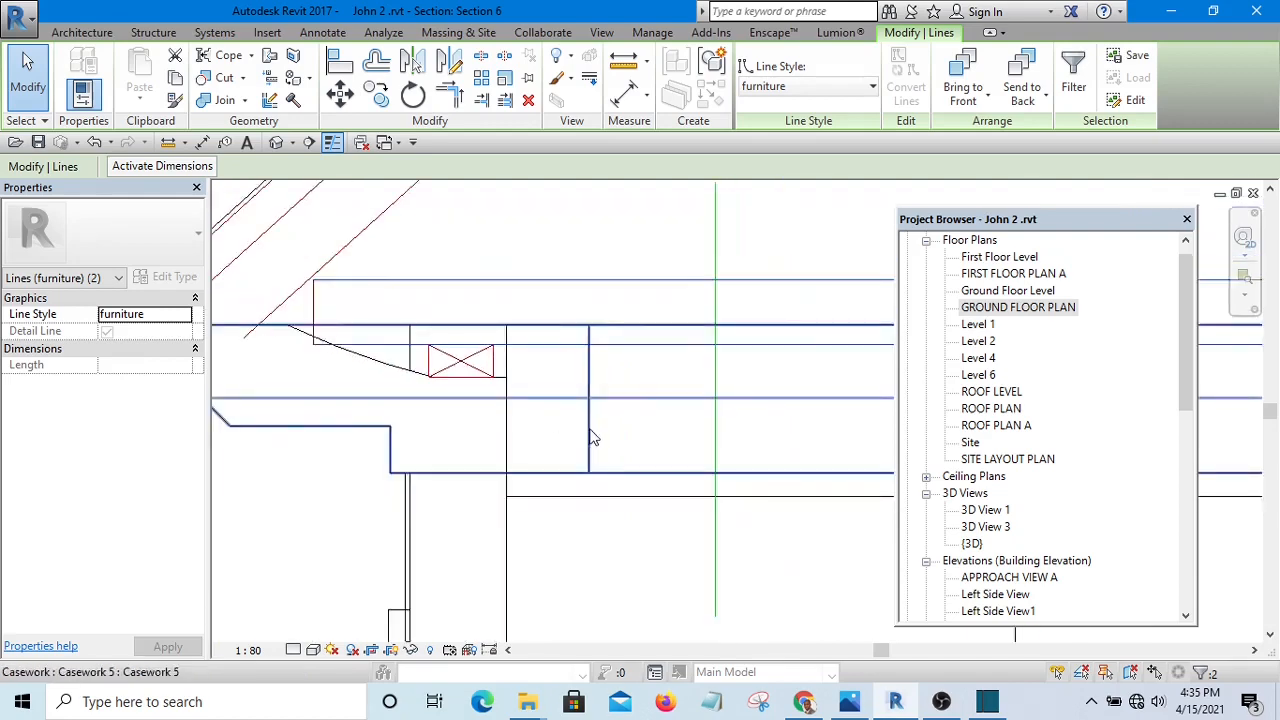
{"action": "left_click", "coordinate": [365, 266]}
- Draw a slanted furniture-style detail line across the left rafter's foot, from its inner line at roof level to its outer line
{"action": "scroll", "coordinate": [505, 385], "scroll_direction": "up", "scroll_amount": 4}
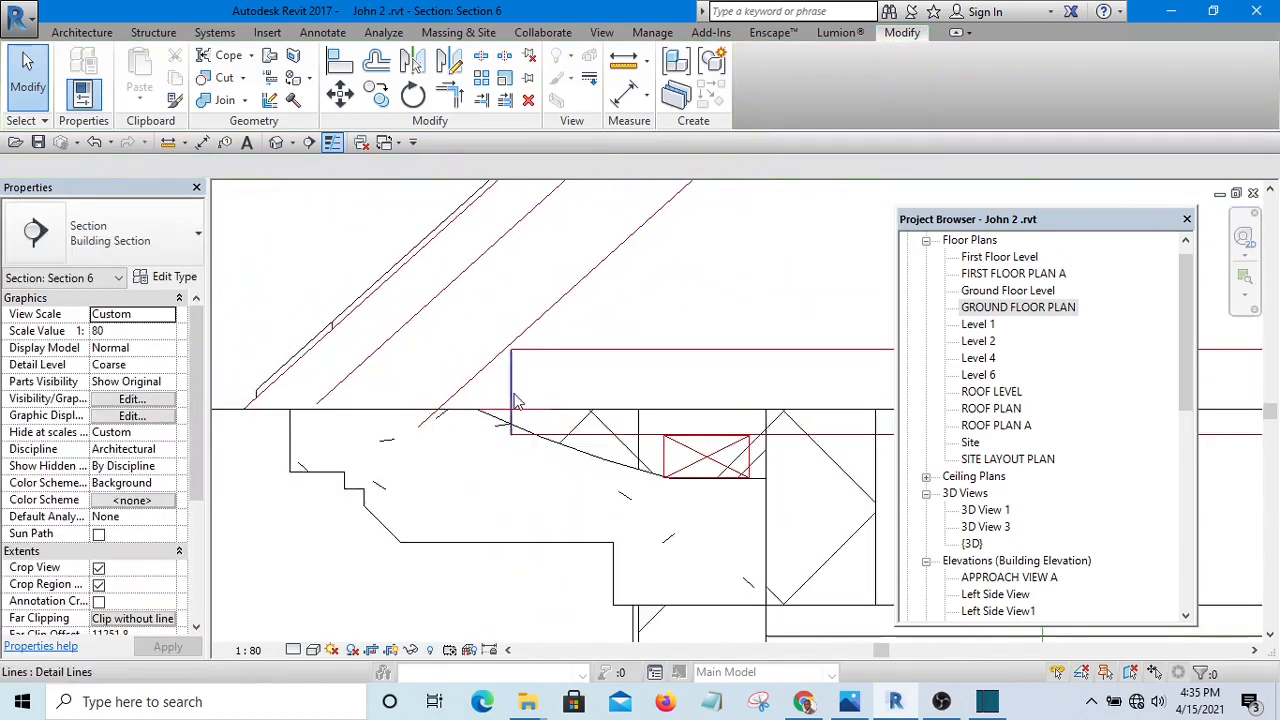
{"action": "scroll", "coordinate": [385, 390], "scroll_direction": "down", "scroll_amount": 3}
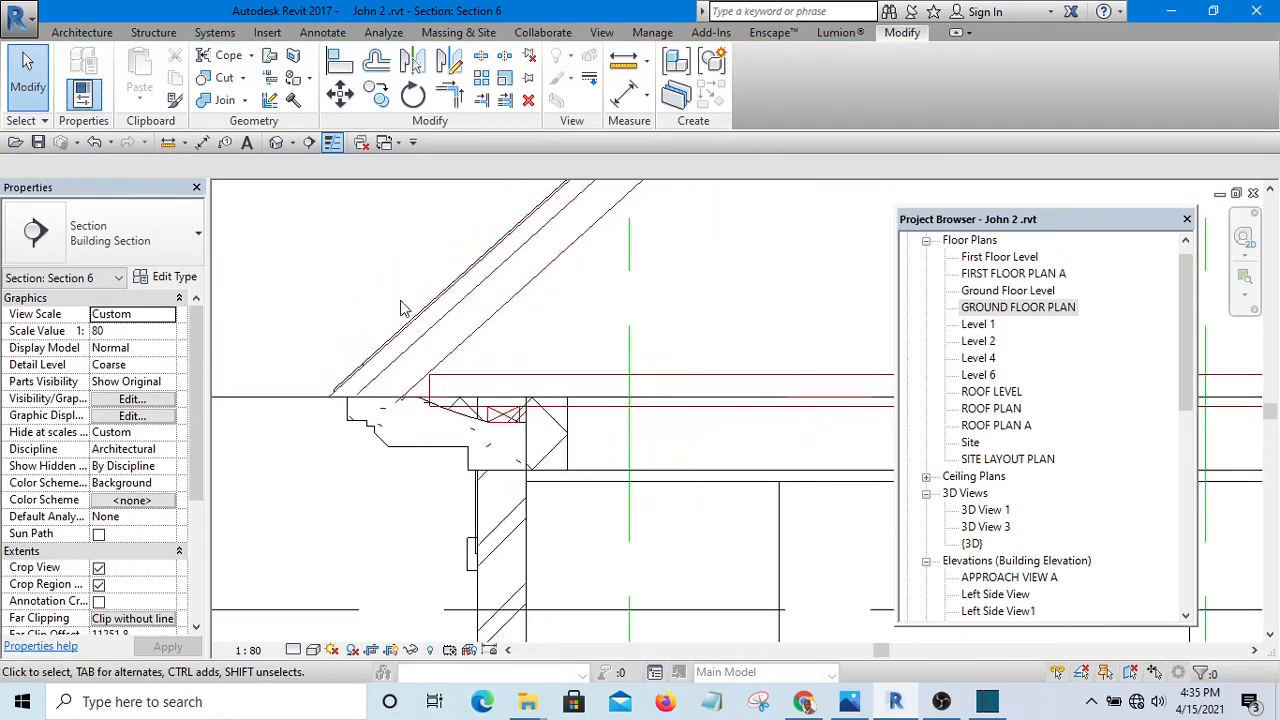
{"action": "scroll", "coordinate": [440, 330], "scroll_direction": "up", "scroll_amount": 1}
{"action": "left_click", "coordinate": [466, 342]}
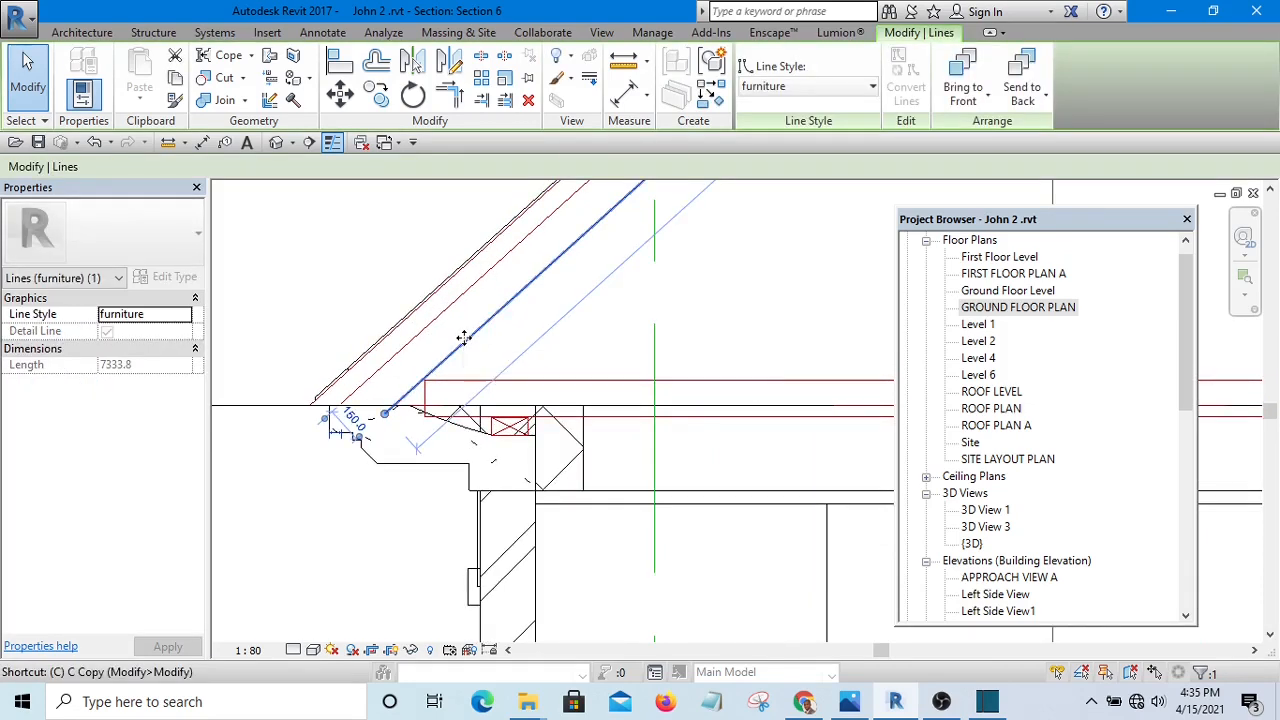
{"action": "key", "text": "d"}
{"action": "key", "text": "l"}
{"action": "scroll", "coordinate": [388, 396], "scroll_direction": "up", "scroll_amount": 5}
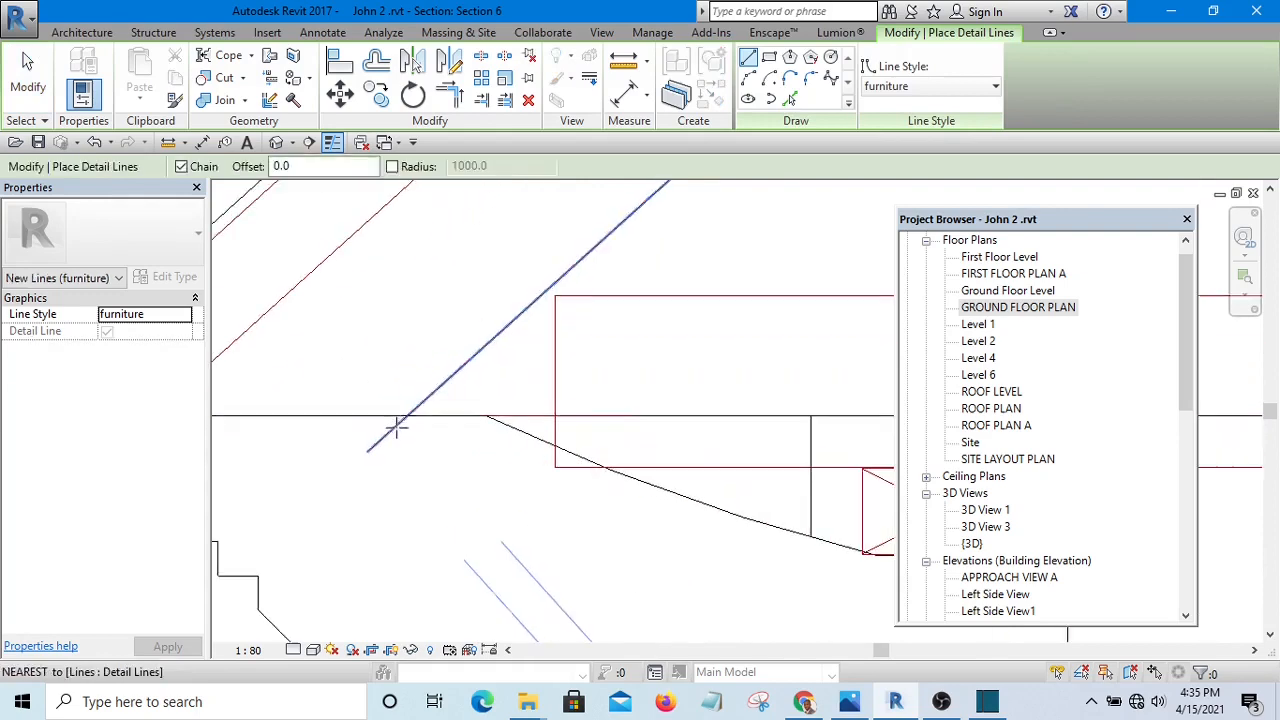
{"action": "left_click", "coordinate": [409, 416]}
{"action": "left_click", "coordinate": [243, 334]}
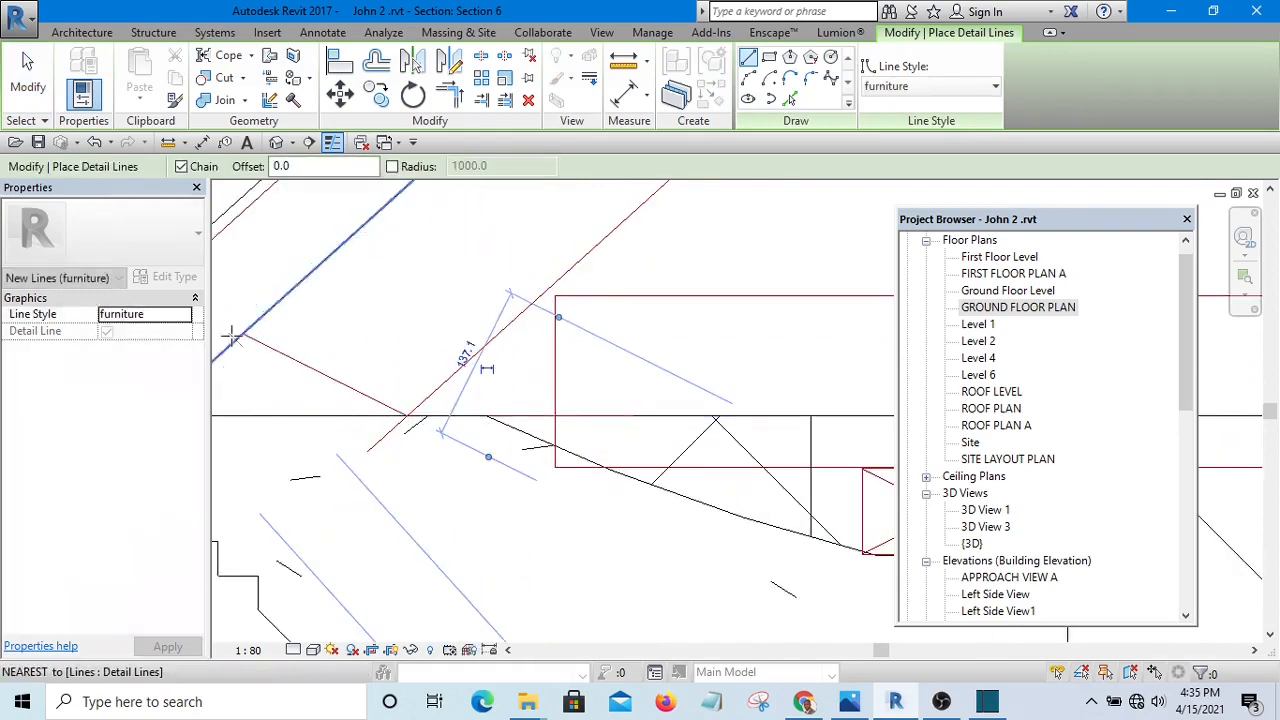
{"action": "key", "text": "Escape"}
{"action": "key", "text": "Escape"}
- Trim the left rafter's inner and outer lines to corners with the slanted line closing its foot
{"action": "left_click", "coordinate": [453, 95]}
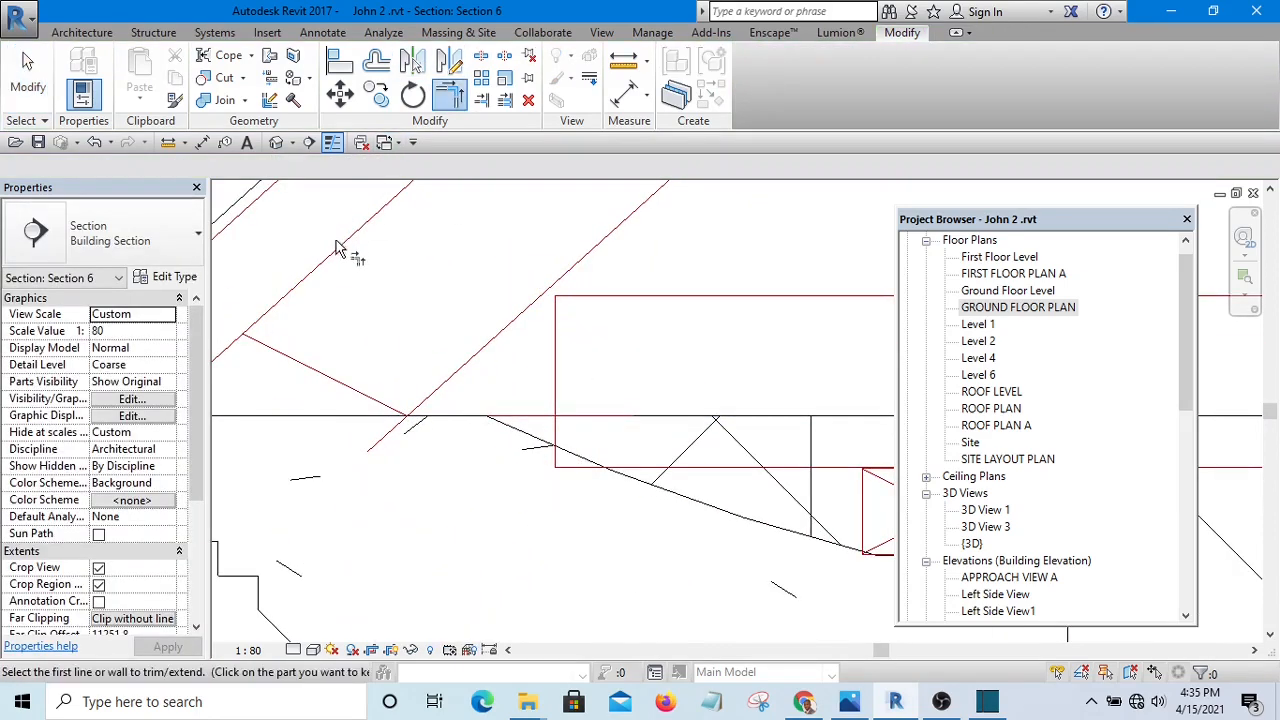
{"action": "left_click", "coordinate": [460, 366]}
{"action": "left_click", "coordinate": [370, 405]}
{"action": "scroll", "coordinate": [355, 390], "scroll_direction": "down", "scroll_amount": 6}
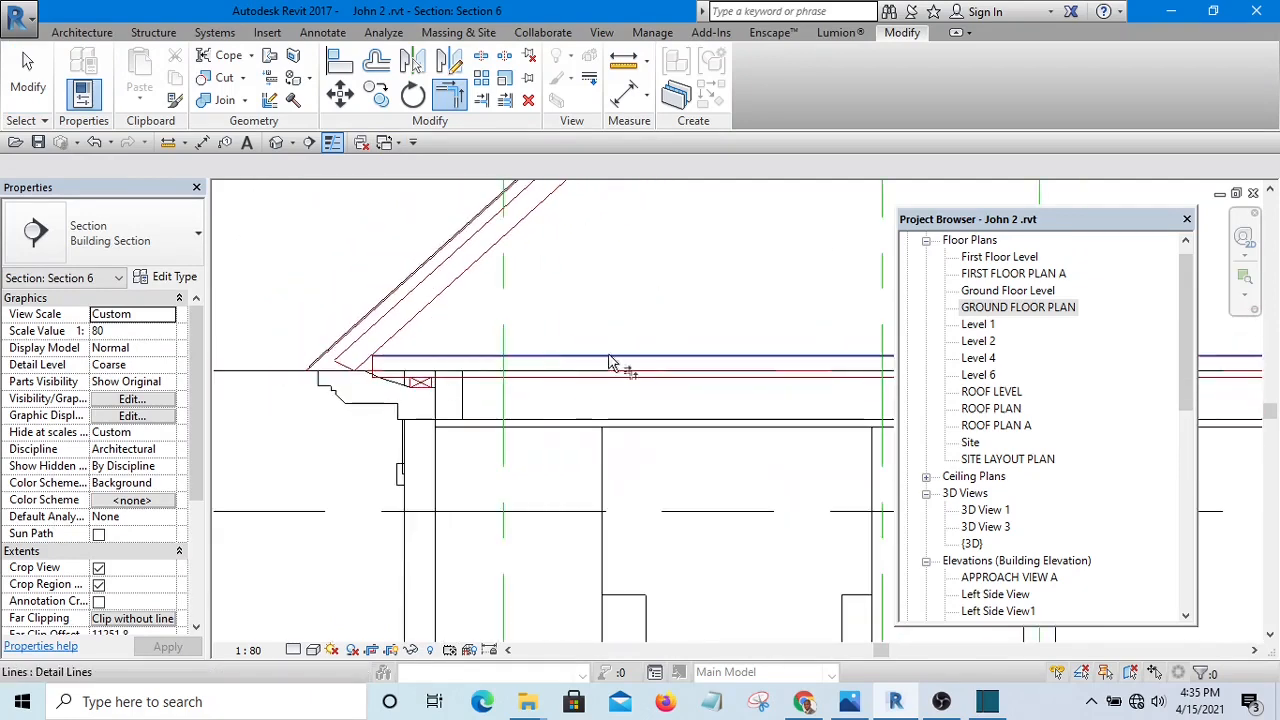
- Move the tie beam's slanted right end line inward until it sits inside the right rafter's inner line
{"action": "scroll", "coordinate": [347, 380], "scroll_direction": "up", "scroll_amount": 8}
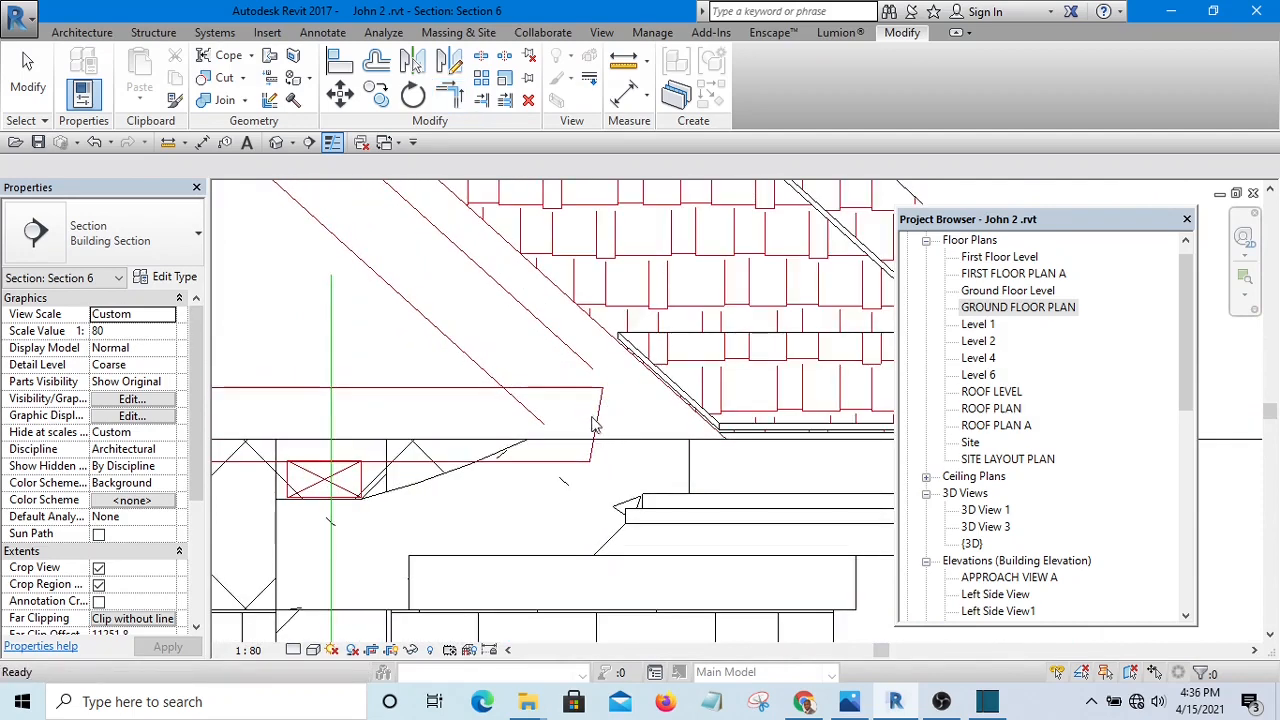
{"action": "key", "text": "Escape"}
{"action": "left_click_drag", "start_coordinate": [595, 432], "coordinate": [472, 429]}
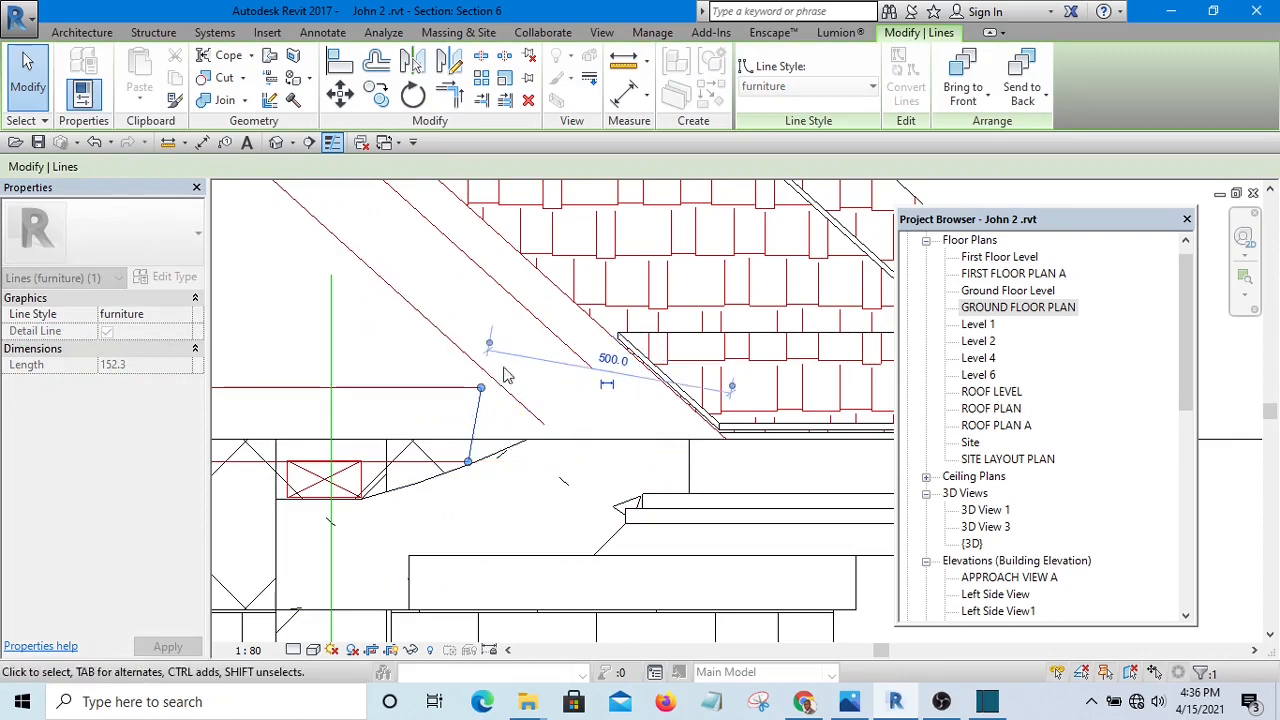
{"action": "scroll", "coordinate": [418, 336], "scroll_direction": "up", "scroll_amount": 2}
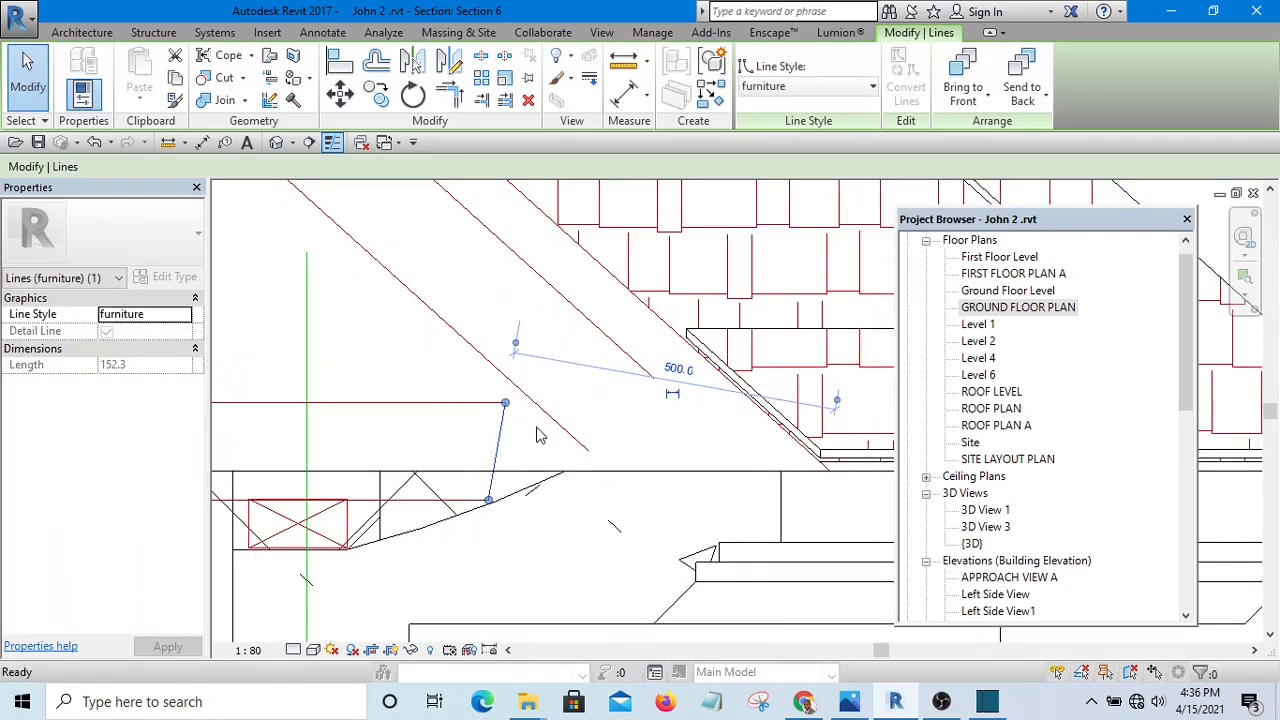
- Draw a slanted furniture-style detail line across the right rafter's foot, rising outward from the roof level
{"action": "key", "text": "d"}
{"action": "key", "text": "l"}
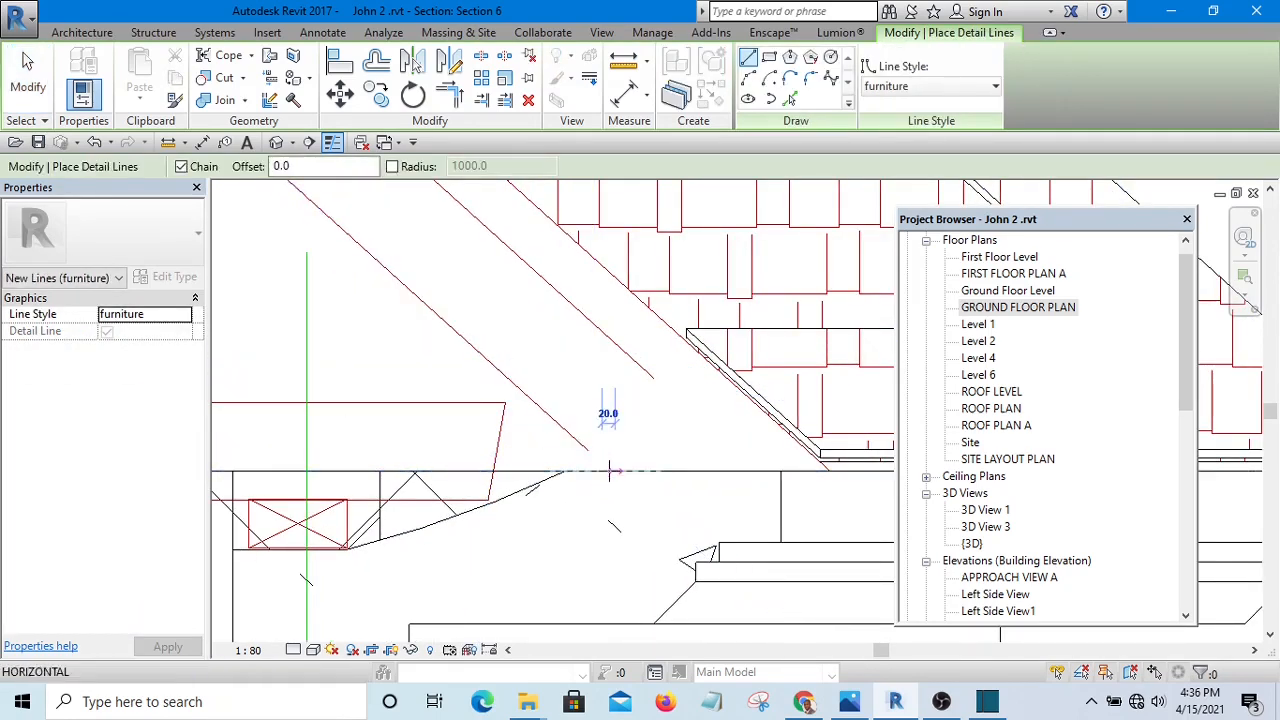
{"action": "left_click", "coordinate": [601, 468]}
{"action": "left_click", "coordinate": [709, 418]}
{"action": "key", "text": "Escape"}
{"action": "key", "text": "Escape"}
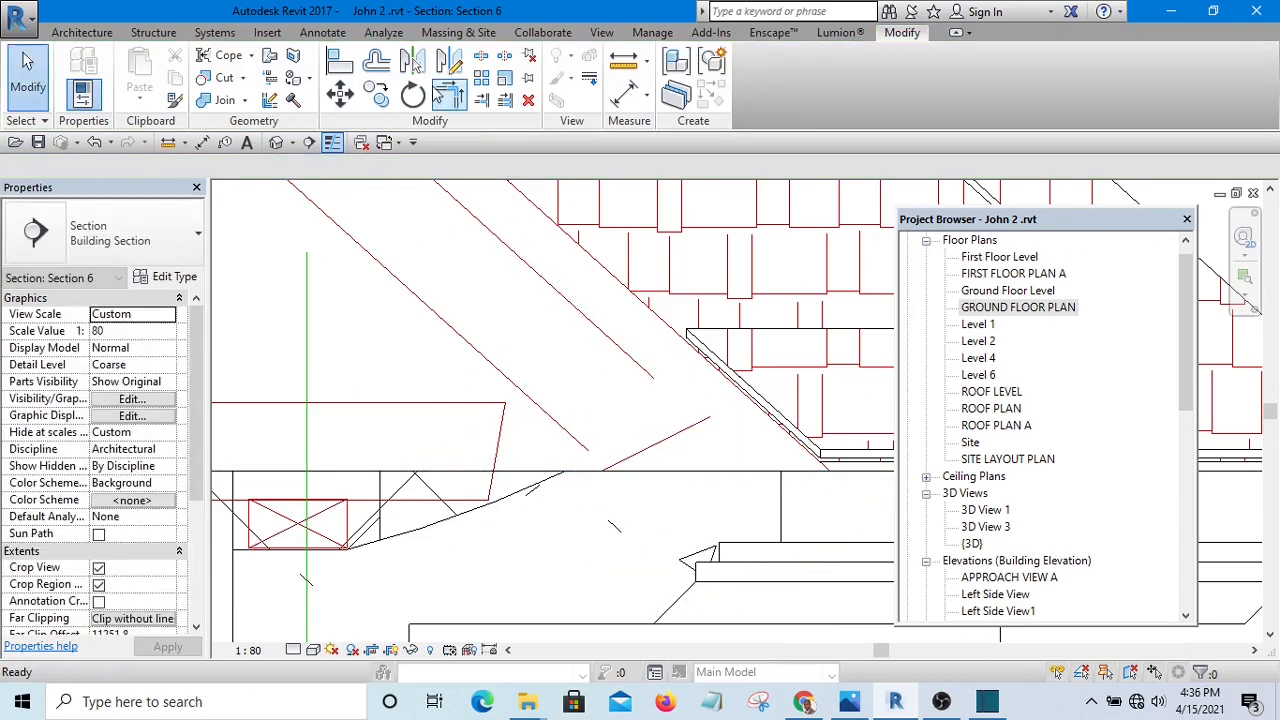
- Trim the right rafter's two lines to corners with the slanted line closing its foot
{"action": "left_click", "coordinate": [452, 104]}
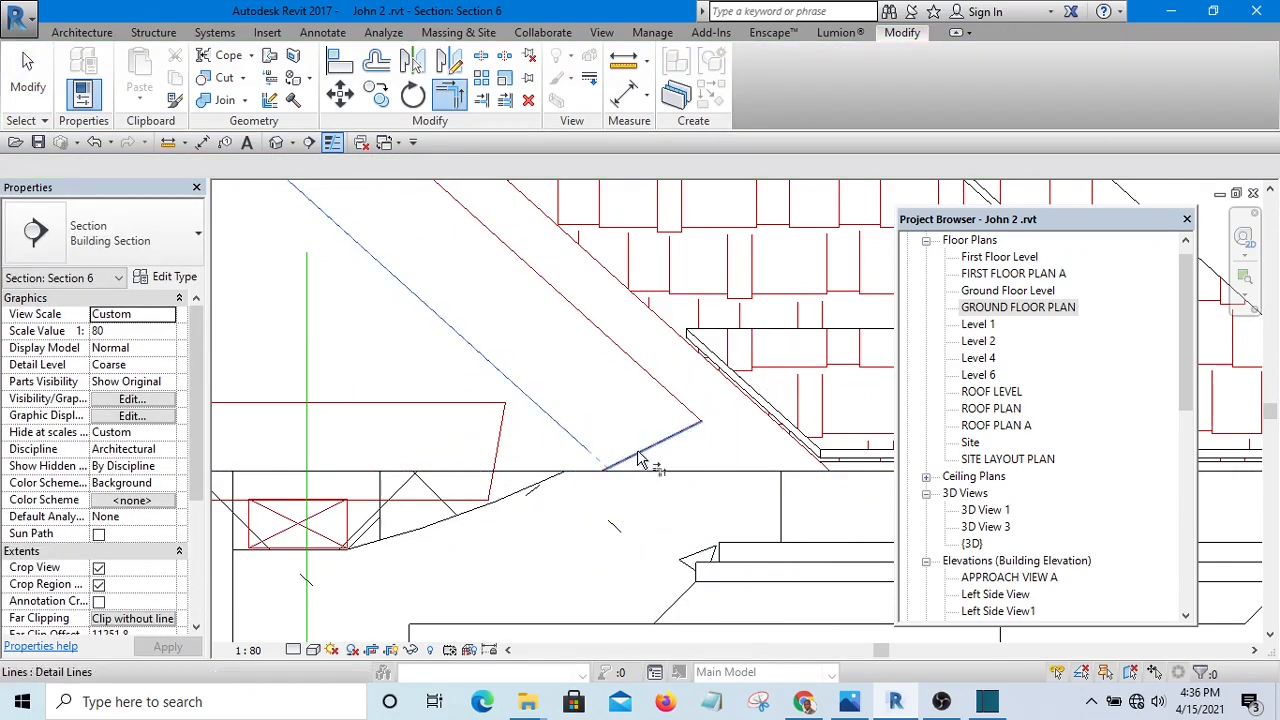
{"action": "scroll", "coordinate": [645, 465], "scroll_direction": "down", "scroll_amount": 10}
{"action": "key", "text": "Escape"}
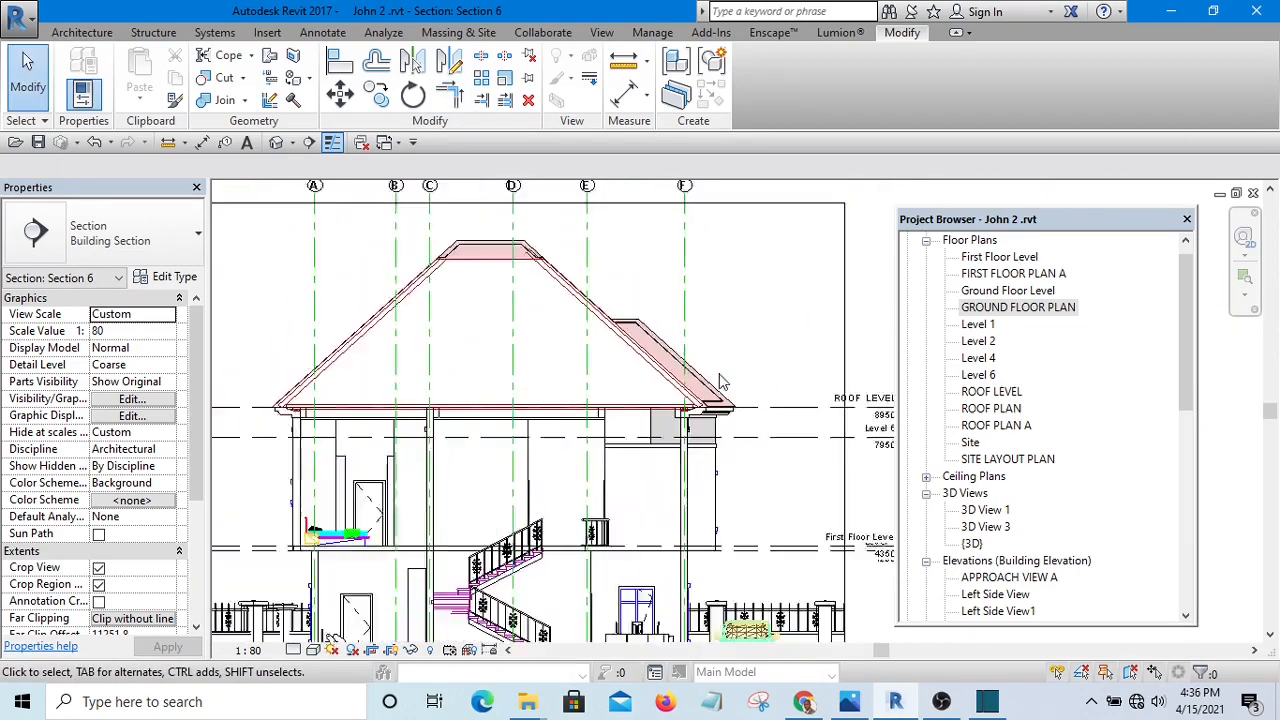
- Examine the roof section's rafters, tie beam and eaves from the left wall plate up to the ridge
{"action": "scroll", "coordinate": [563, 310], "scroll_direction": "up", "scroll_amount": 4}
{"action": "scroll", "coordinate": [420, 380], "scroll_direction": "down", "scroll_amount": 3}
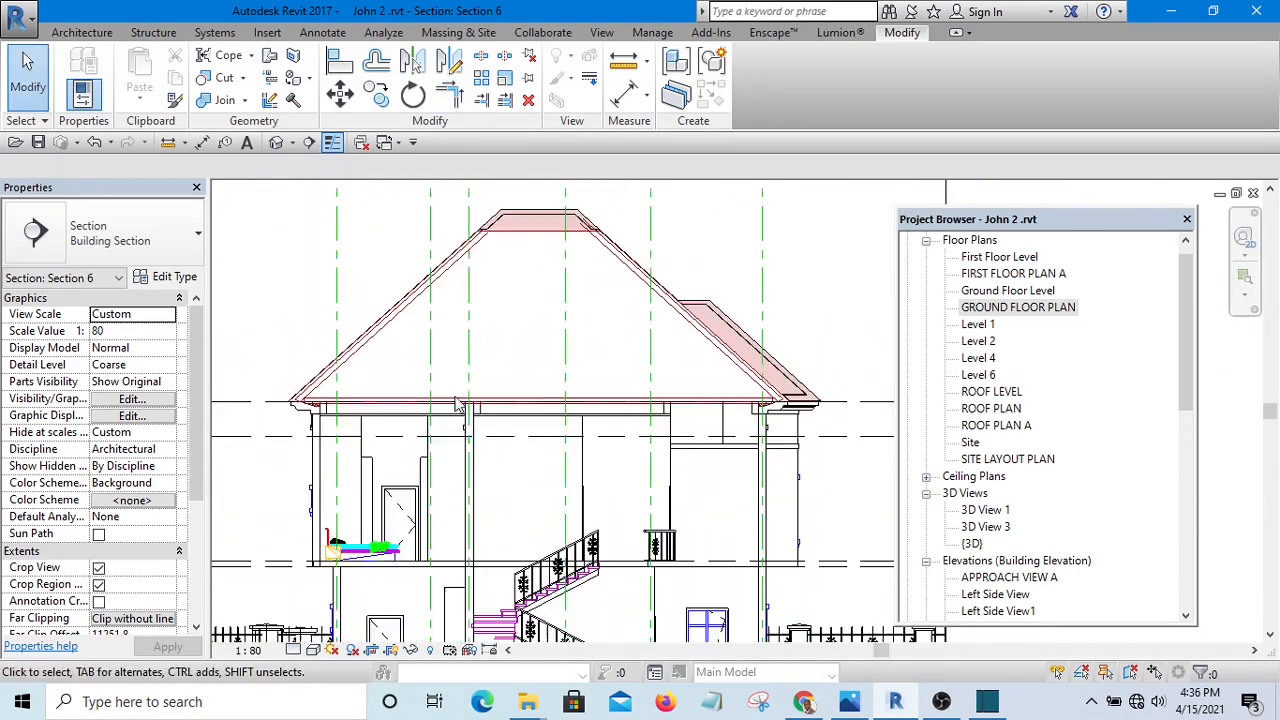
{"action": "scroll", "coordinate": [305, 396], "scroll_direction": "up", "scroll_amount": 3}
{"action": "scroll", "coordinate": [305, 396], "scroll_direction": "up", "scroll_amount": 2}
{"action": "scroll", "coordinate": [443, 386], "scroll_direction": "up", "scroll_amount": 3}
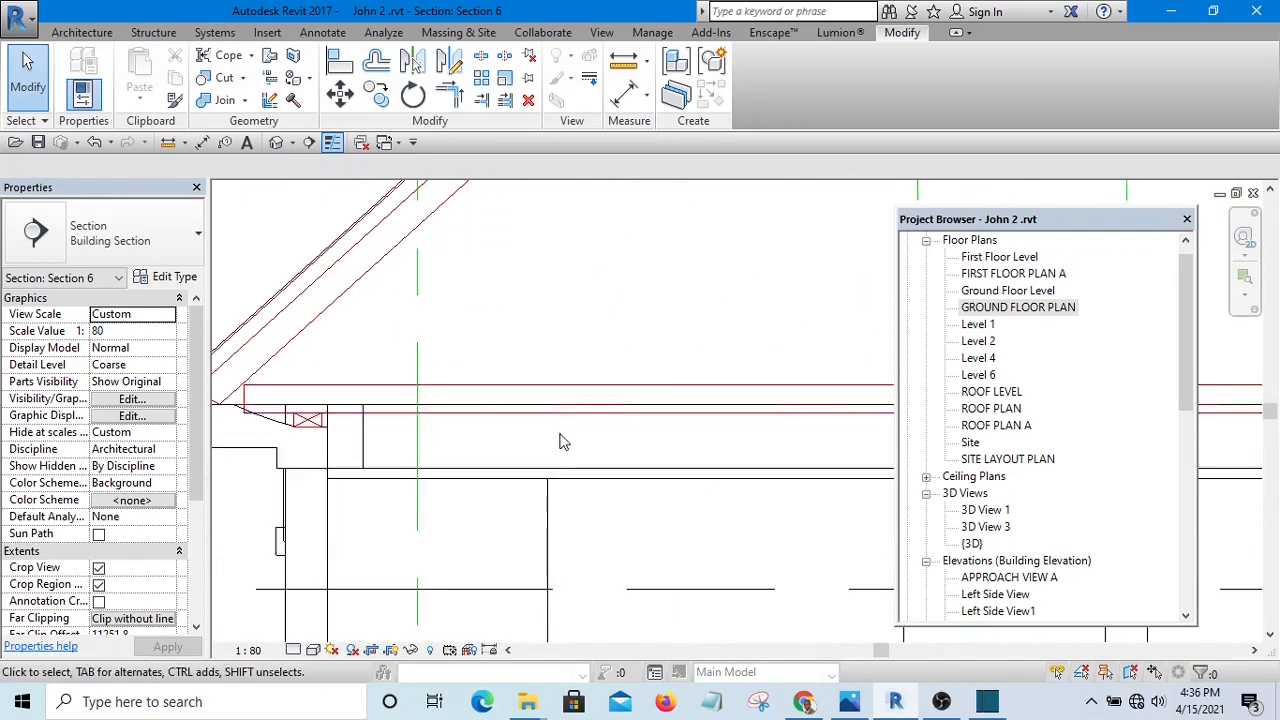
{"action": "scroll", "coordinate": [483, 350], "scroll_direction": "down", "scroll_amount": 3}
{"action": "scroll", "coordinate": [352, 312], "scroll_direction": "up", "scroll_amount": 2}
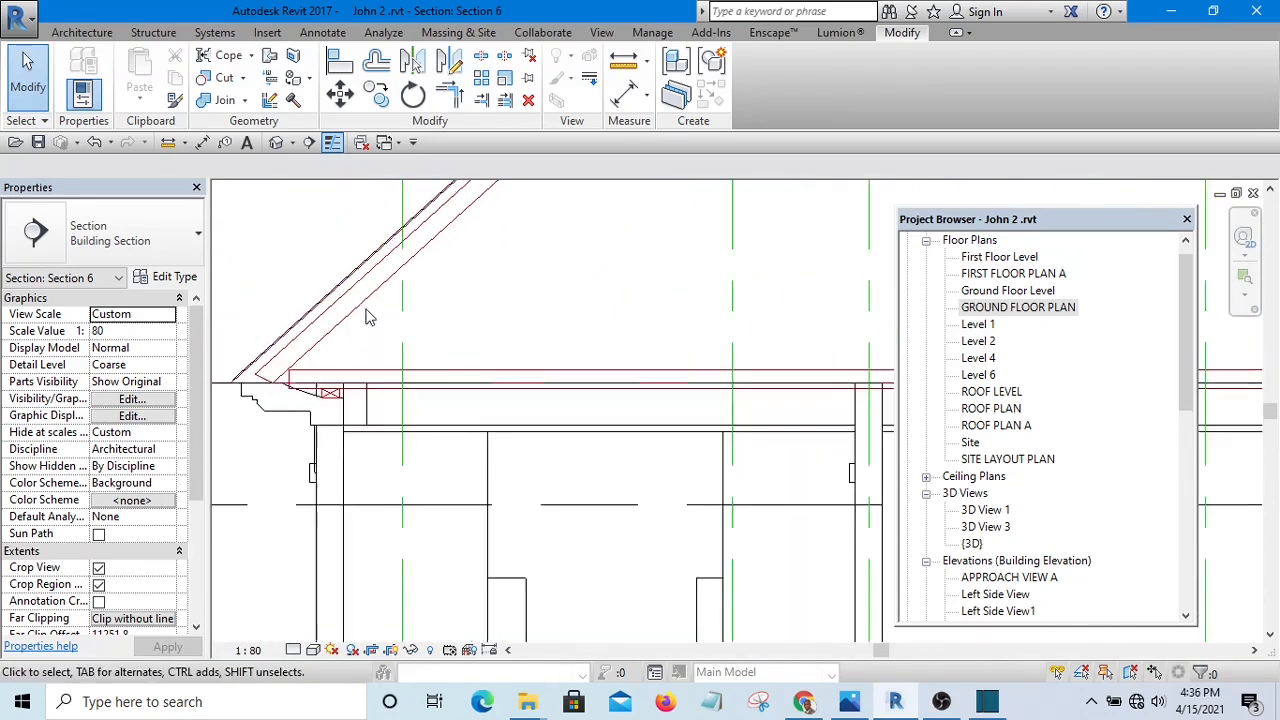
{"action": "scroll", "coordinate": [352, 312], "scroll_direction": "down", "scroll_amount": 2}
{"action": "scroll", "coordinate": [566, 320], "scroll_direction": "down", "scroll_amount": 2}
{"action": "scroll", "coordinate": [494, 486], "scroll_direction": "up", "scroll_amount": 2}
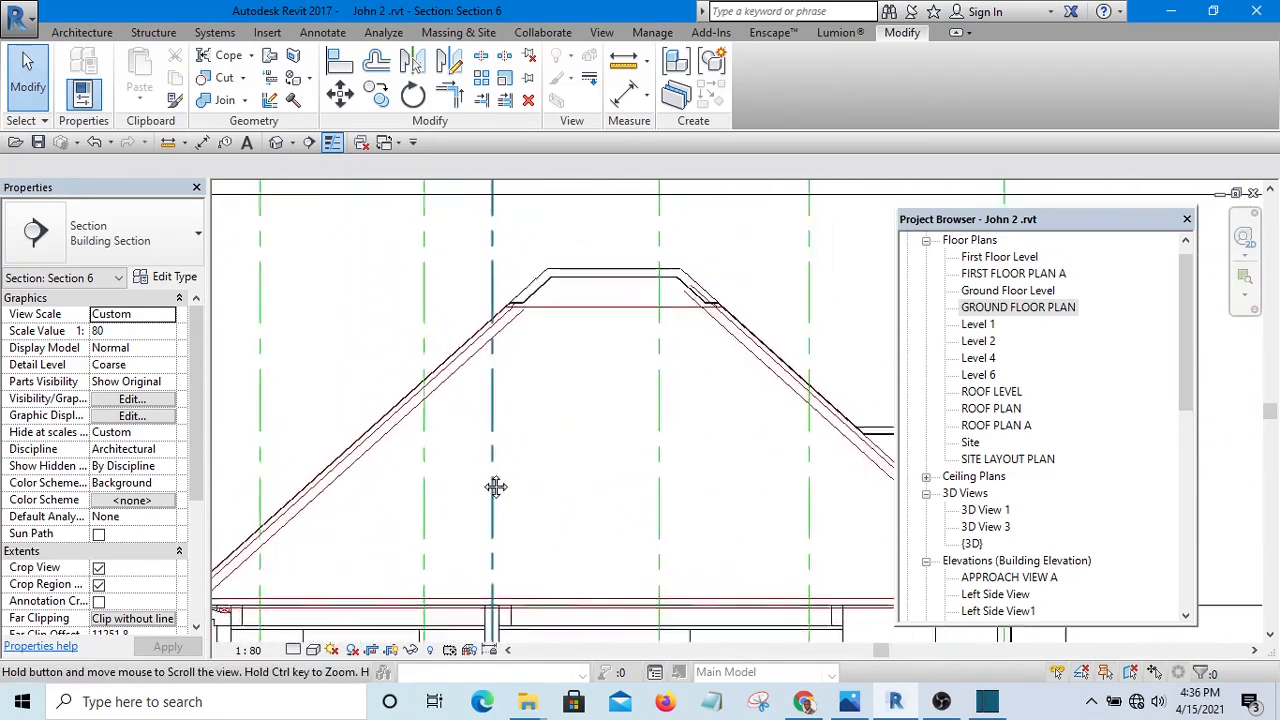
- Draw a Wood Section detail line about 80 mm long at 45° between the left rafter's two lines, just below its upper end
{"action": "middle_click_drag", "start_coordinate": [494, 486], "coordinate": [521, 312]}
{"action": "scroll", "coordinate": [521, 312], "scroll_direction": "up", "scroll_amount": 2}
{"action": "scroll", "coordinate": [423, 409], "scroll_direction": "up", "scroll_amount": 3}
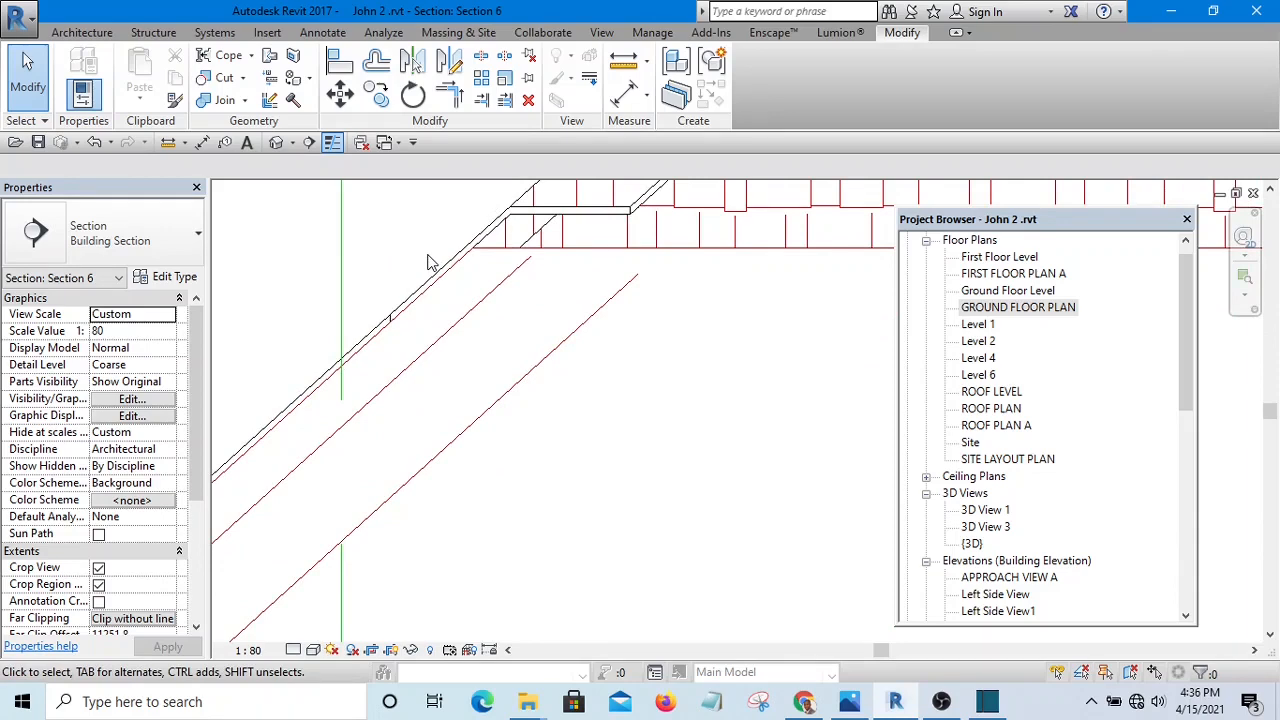
{"action": "key", "text": "d"}
{"action": "key", "text": "l"}
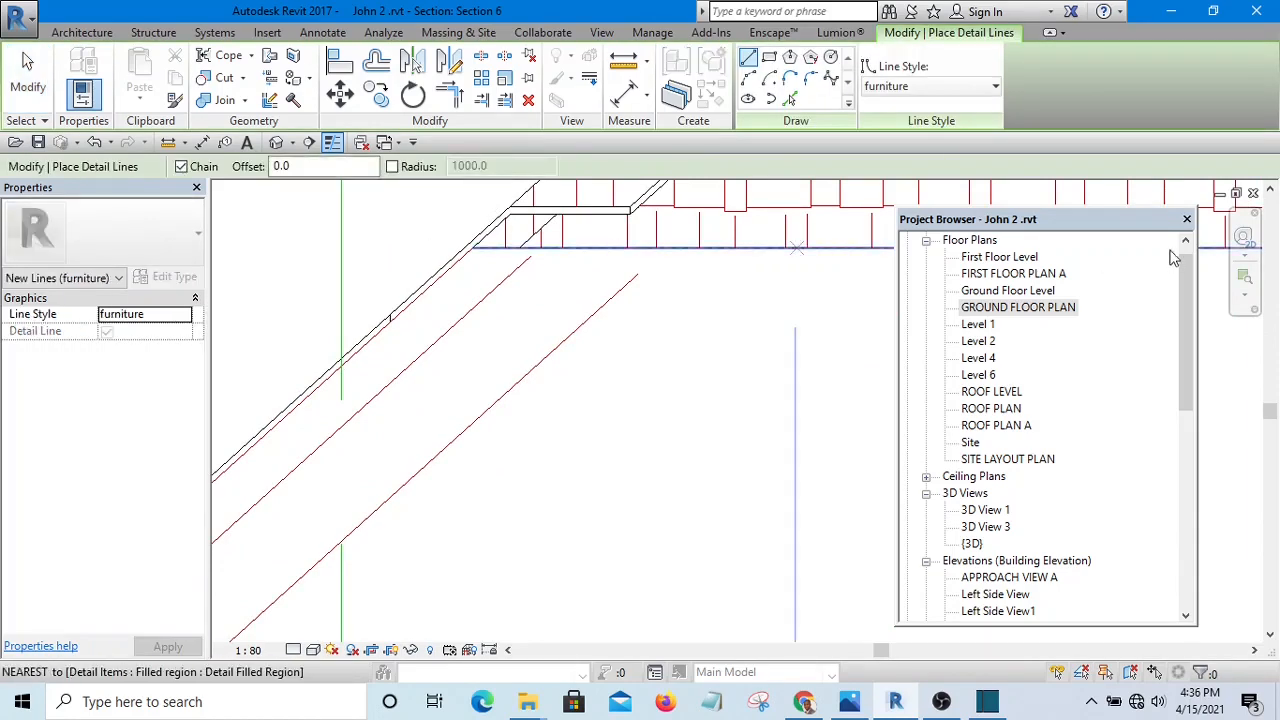
{"action": "left_click", "coordinate": [935, 90]}
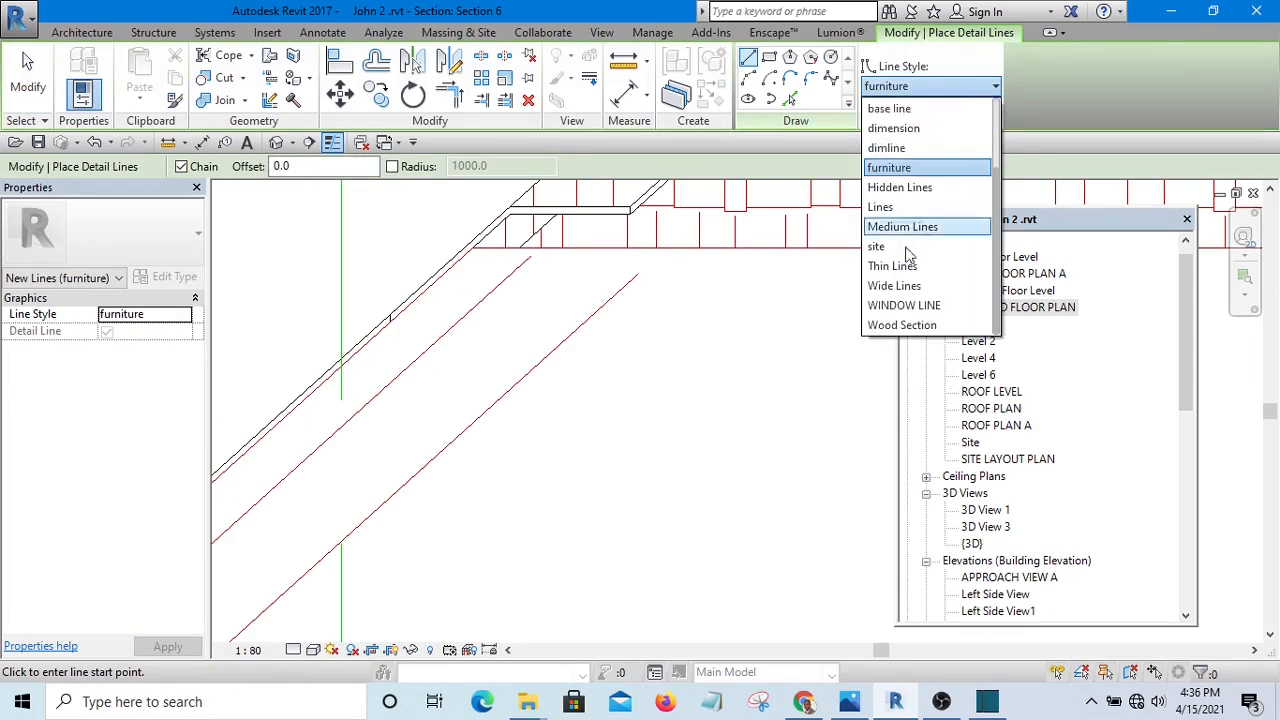
{"action": "left_click", "coordinate": [925, 330]}
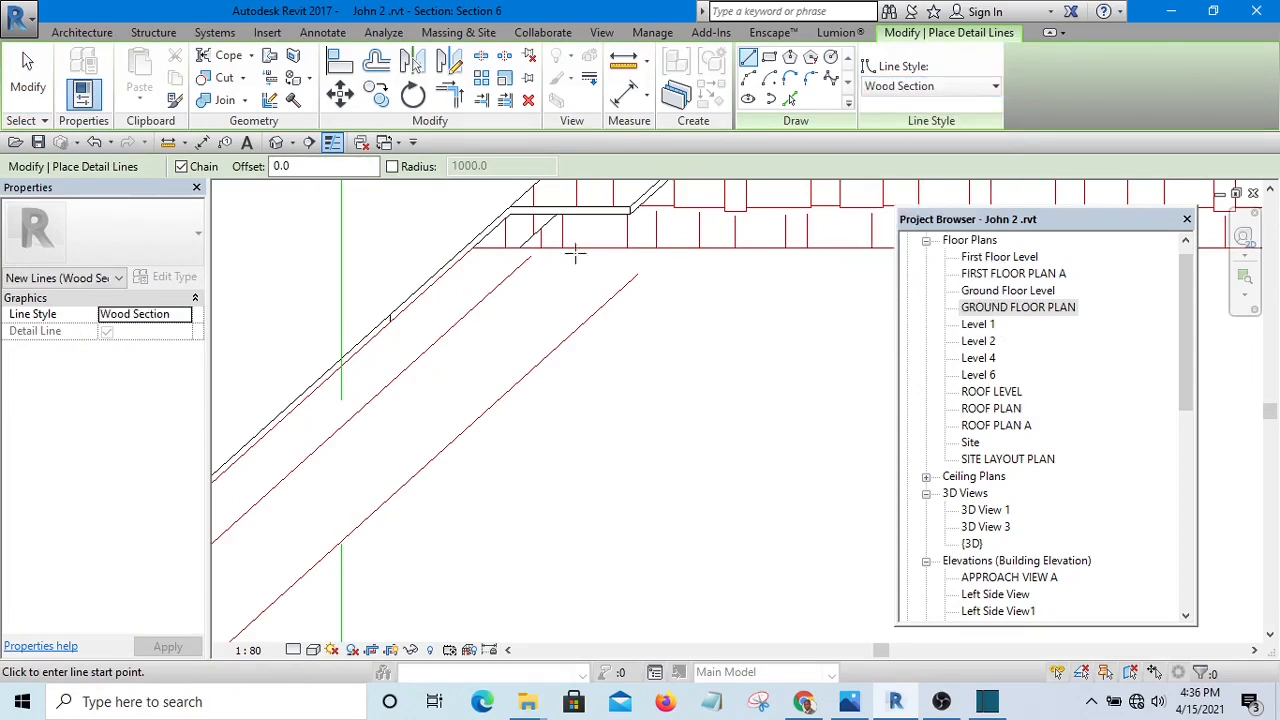
{"action": "left_click", "coordinate": [769, 57]}
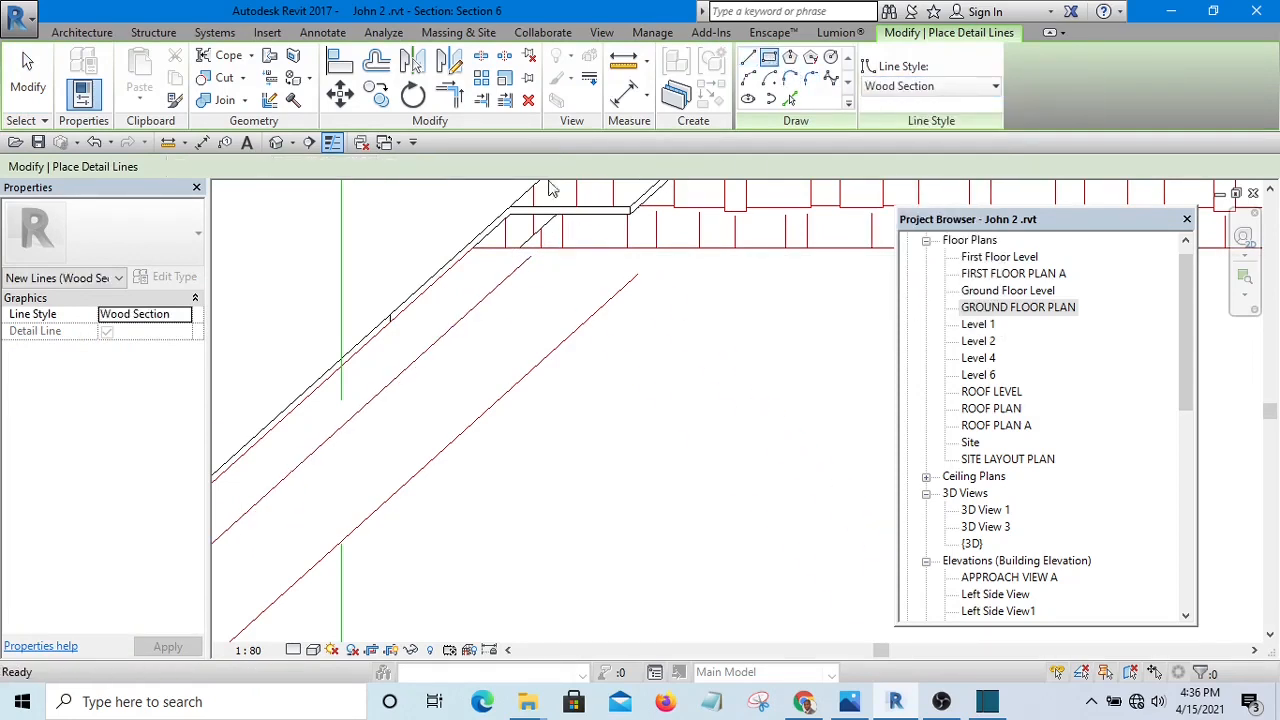
{"action": "scroll", "coordinate": [408, 320], "scroll_direction": "up", "scroll_amount": 2}
{"action": "left_click", "coordinate": [748, 57]}
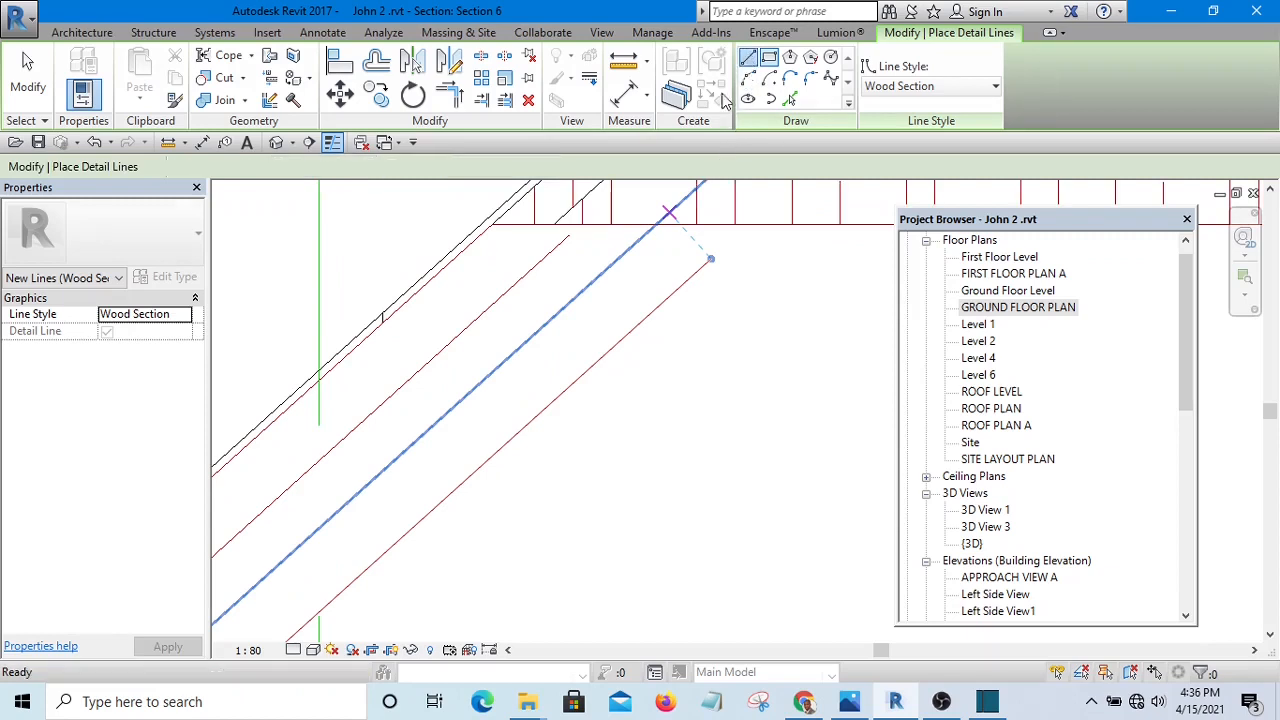
{"action": "scroll", "coordinate": [500, 240], "scroll_direction": "up", "scroll_amount": 2}
{"action": "scroll", "coordinate": [510, 220], "scroll_direction": "up", "scroll_amount": 1}
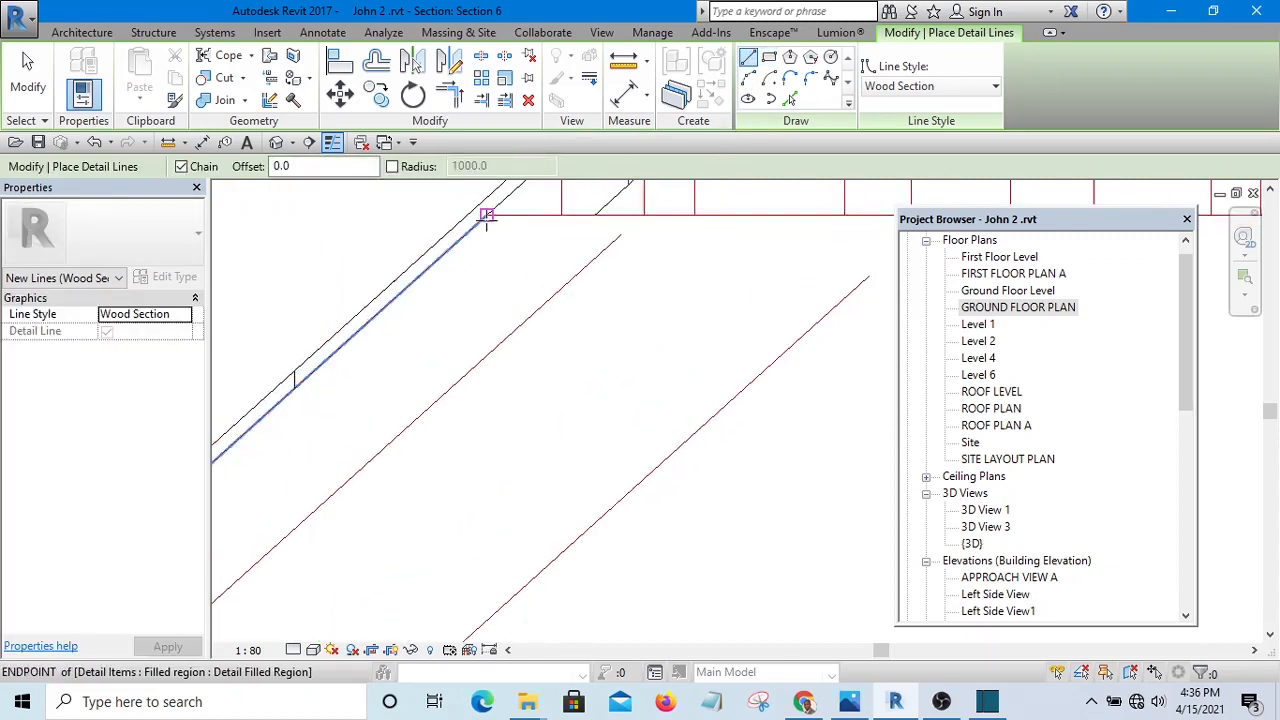
{"action": "left_click", "coordinate": [478, 228]}
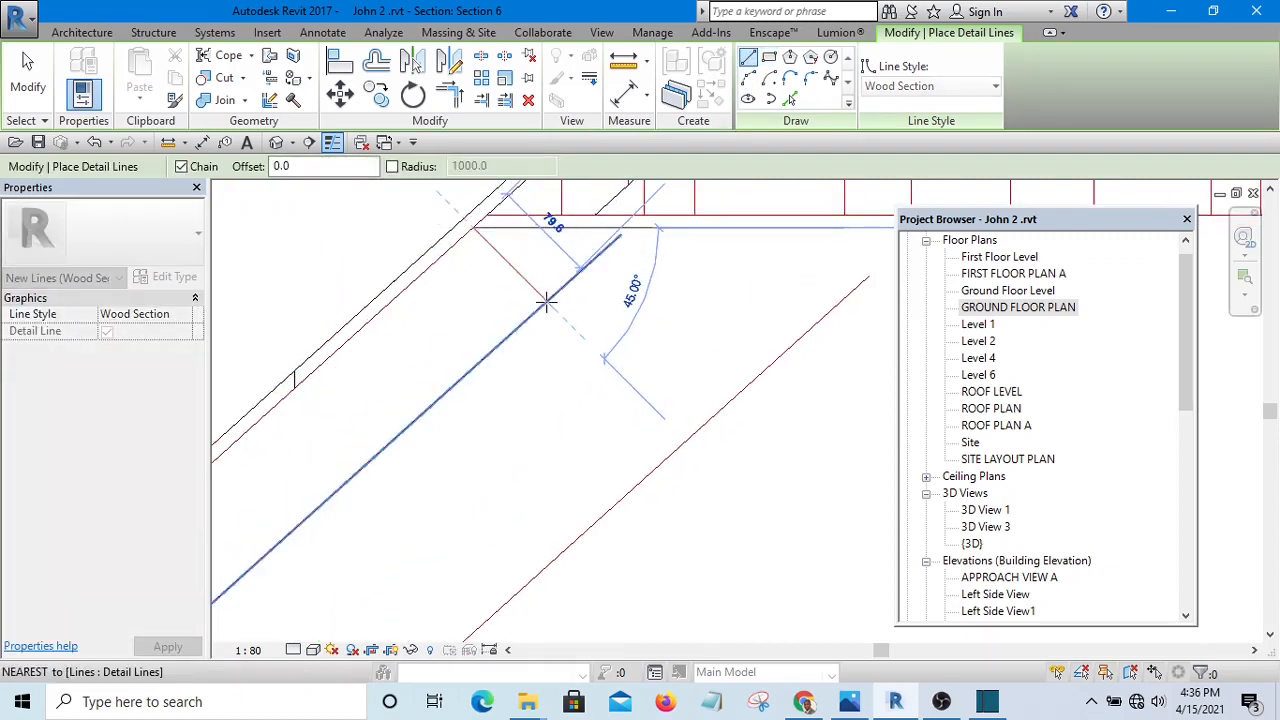
{"action": "left_click", "coordinate": [545, 300]}
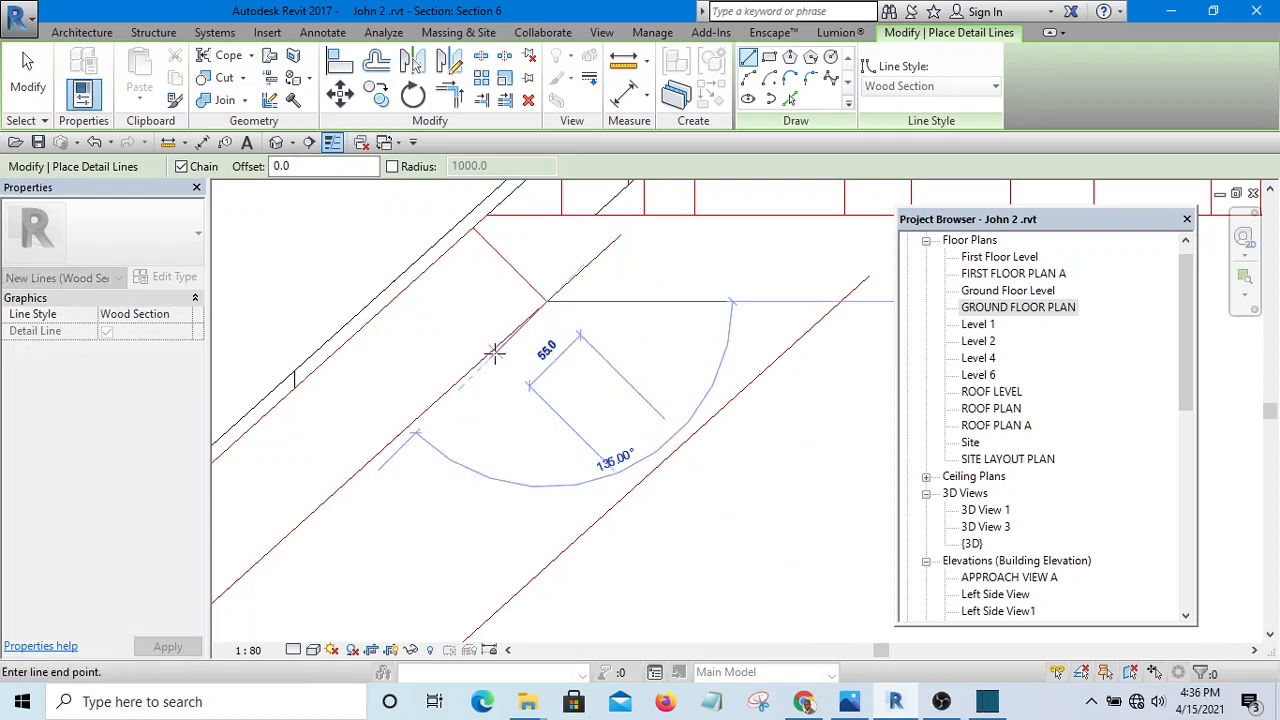
- Continue the timber outline with a 40 mm side down the rafter's inner line and a parallel line back across to its outer line
{"action": "scroll", "coordinate": [507, 336], "scroll_direction": "up", "scroll_amount": 3}
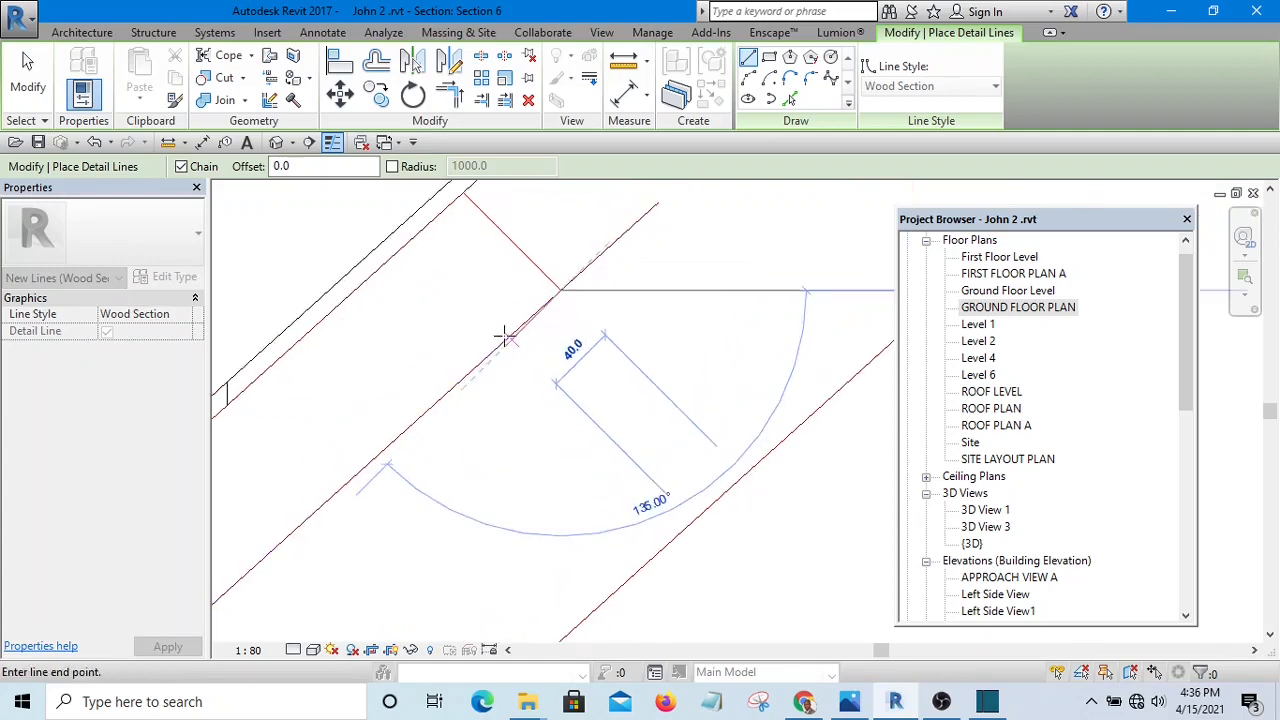
{"action": "left_click", "coordinate": [505, 336]}
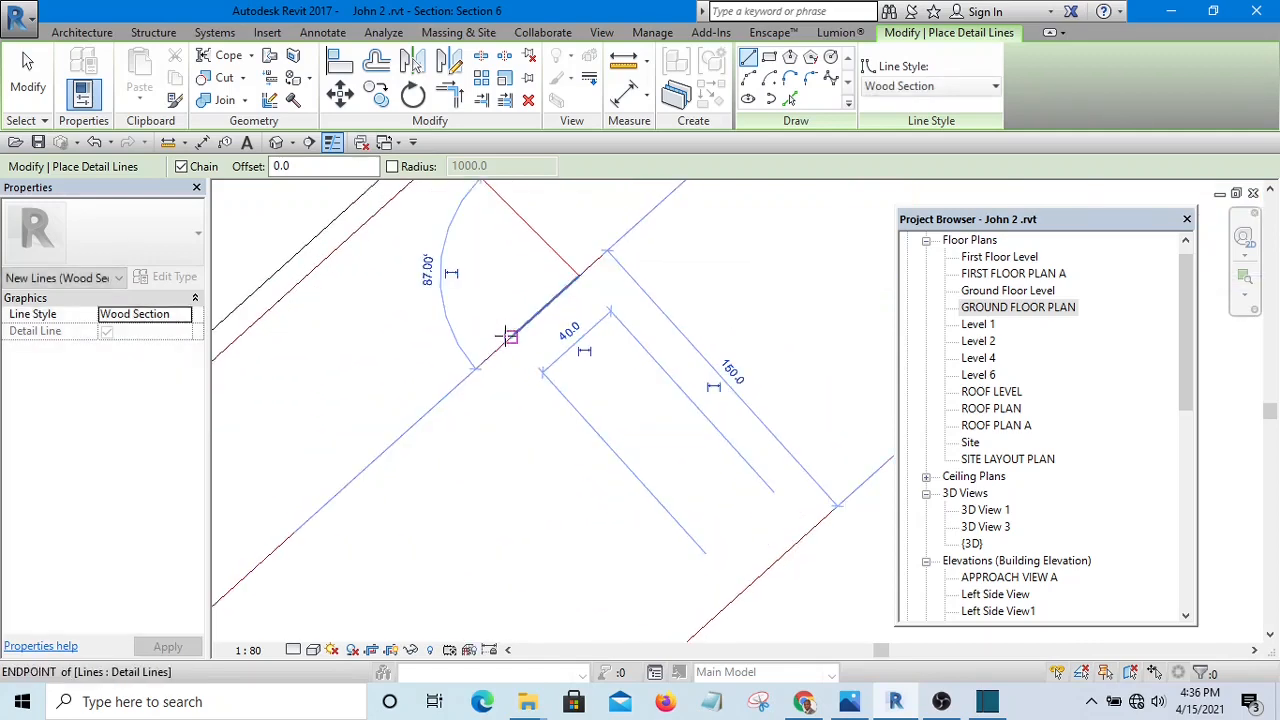
{"action": "scroll", "coordinate": [495, 325], "scroll_direction": "down", "scroll_amount": 3}
{"action": "left_click", "coordinate": [452, 272]}
{"action": "scroll", "coordinate": [460, 290], "scroll_direction": "up", "scroll_amount": 2}
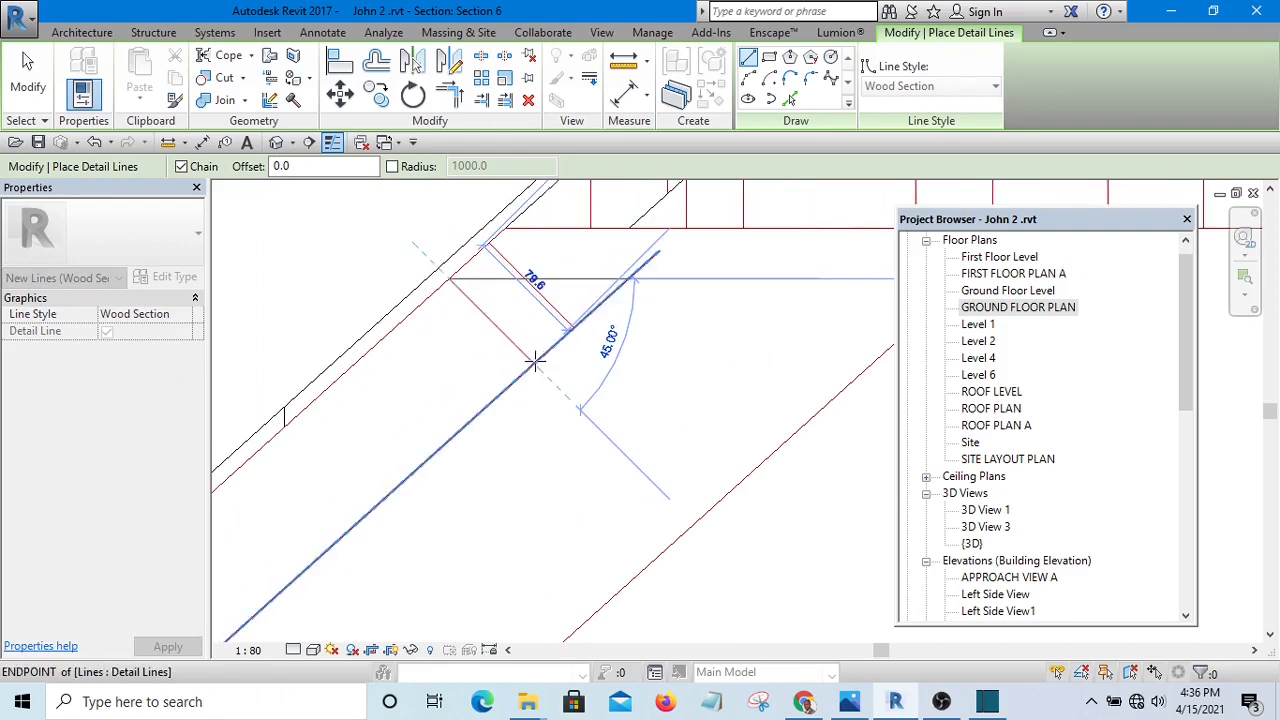
{"action": "key", "text": "Escape"}
{"action": "key", "text": "Escape"}
{"action": "scroll", "coordinate": [450, 275], "scroll_direction": "up", "scroll_amount": 2}
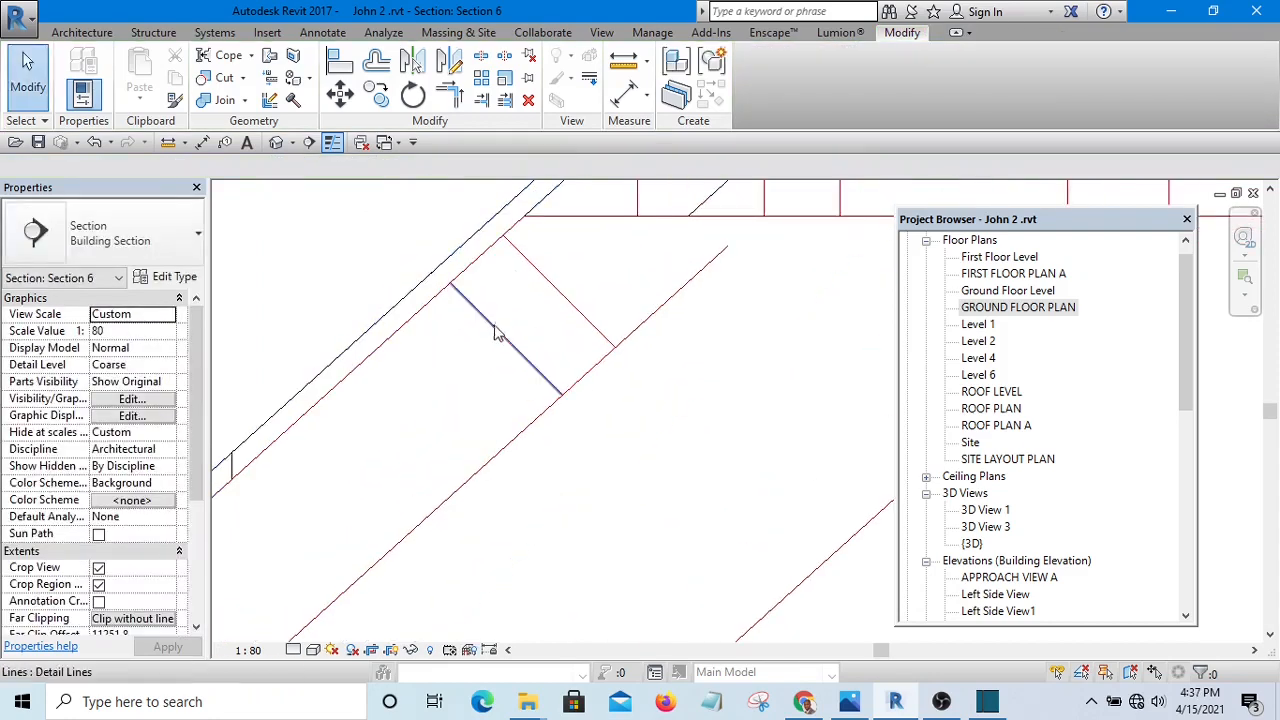
- Close the timber rectangle with a Wood Section detail line along the rafter's outer line, joining the two cross lines
{"action": "key", "text": "d"}
{"action": "key", "text": "l"}
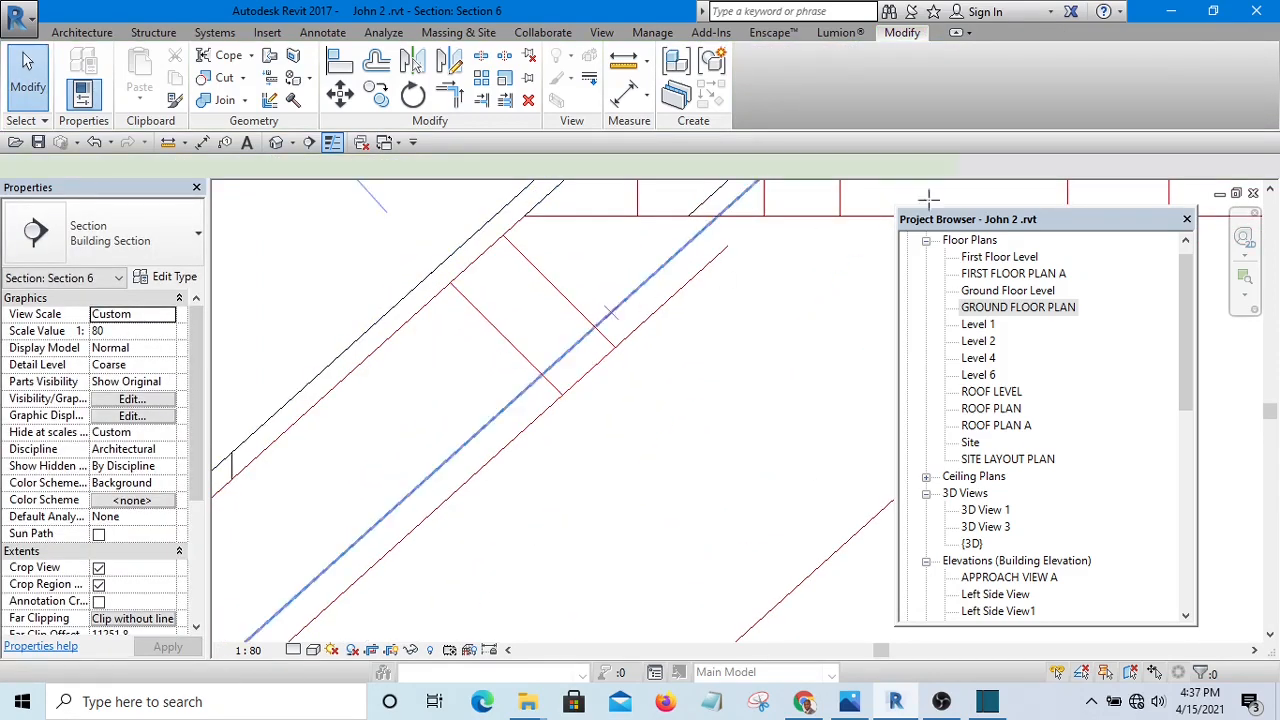
{"action": "left_click", "coordinate": [450, 283]}
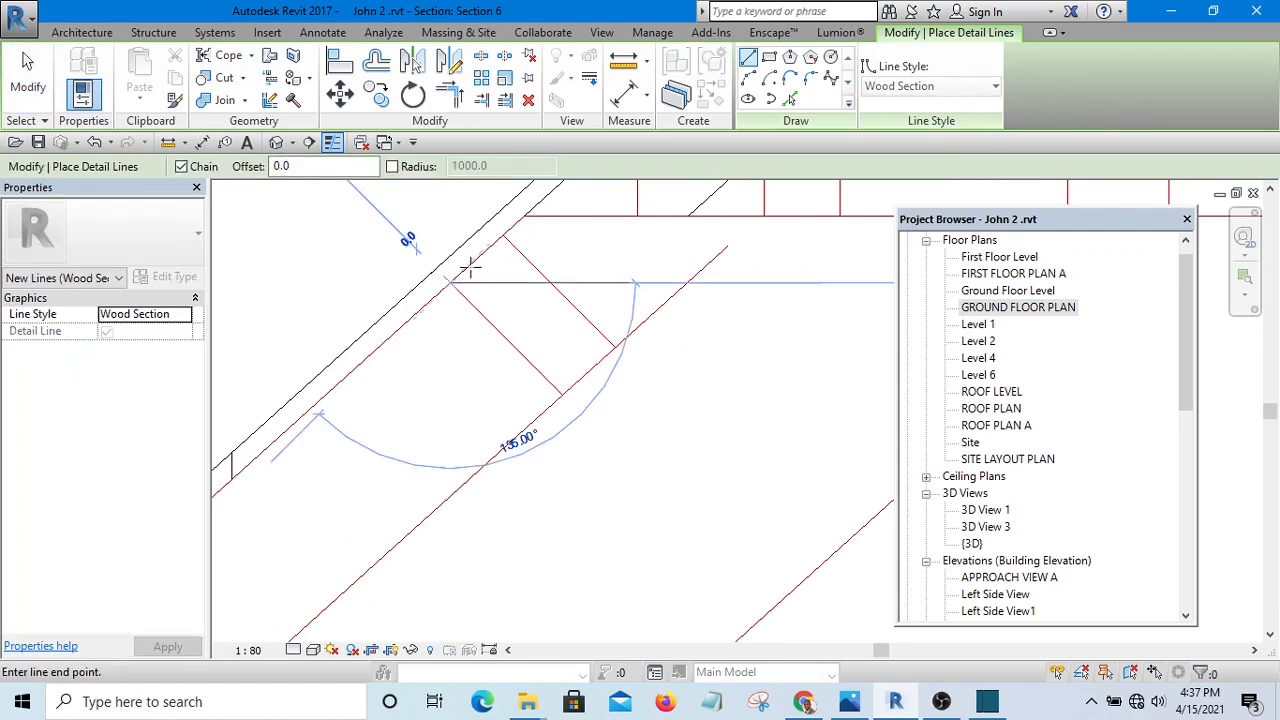
{"action": "scroll", "coordinate": [471, 266], "scroll_direction": "up", "scroll_amount": 3}
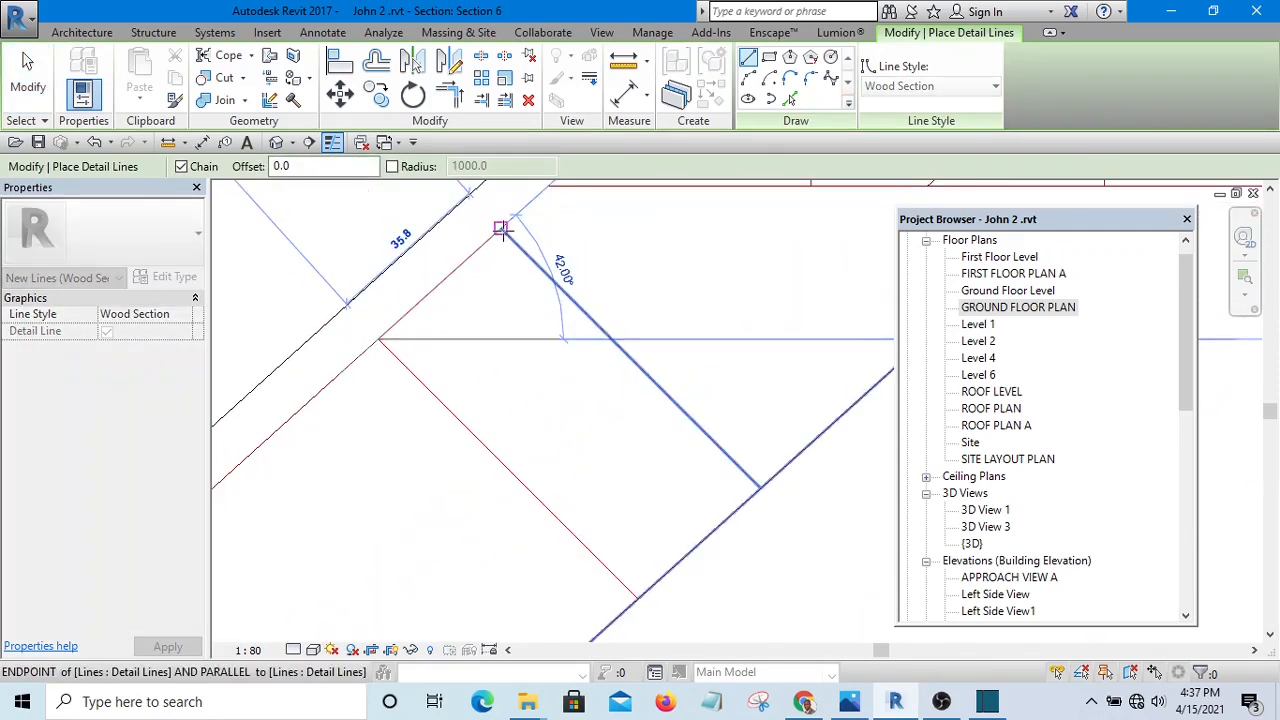
{"action": "left_click", "coordinate": [503, 230]}
{"action": "key", "text": "Escape"}
{"action": "key", "text": "Escape"}
- Turn off thin-line display and examine the new timber's line weight against the left rafter
{"action": "scroll", "coordinate": [504, 250], "scroll_direction": "down", "scroll_amount": 2}
{"action": "left_click", "coordinate": [337, 146]}
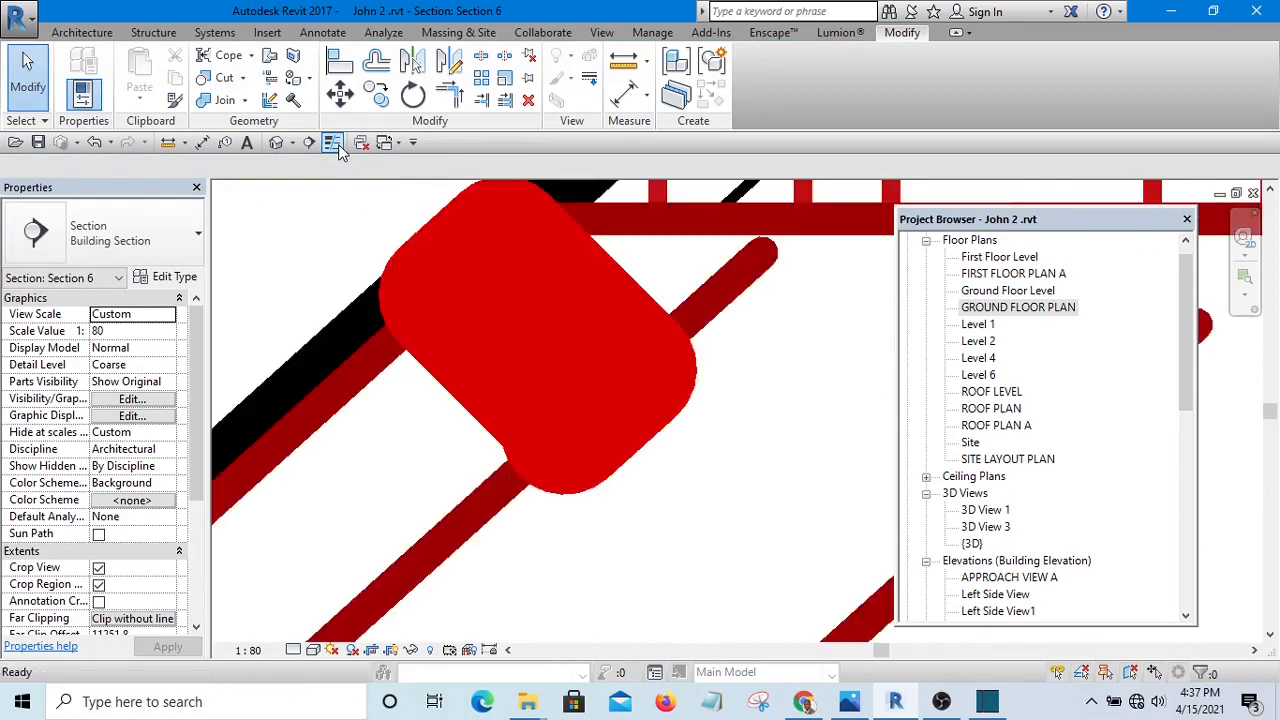
{"action": "scroll", "coordinate": [541, 312], "scroll_direction": "down", "scroll_amount": 4}
{"action": "scroll", "coordinate": [567, 314], "scroll_direction": "up", "scroll_amount": 4}
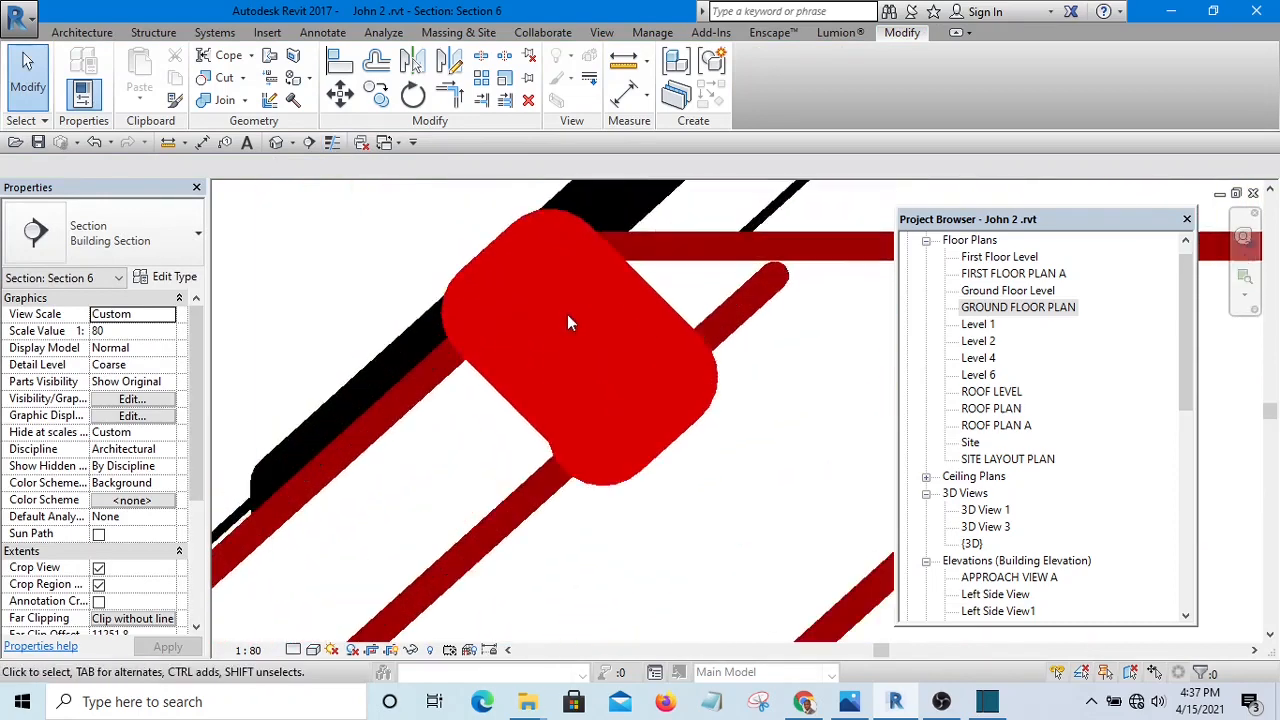
{"action": "scroll", "coordinate": [573, 318], "scroll_direction": "down", "scroll_amount": 4}
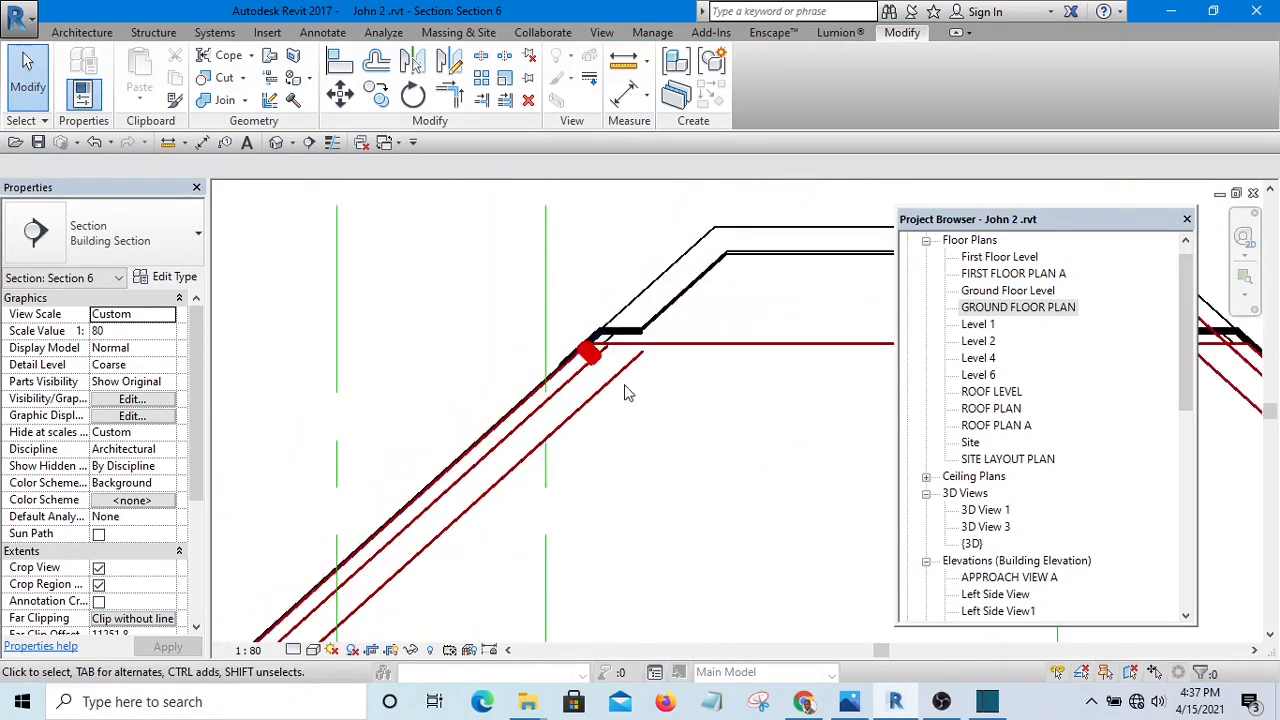
{"action": "scroll", "coordinate": [586, 352], "scroll_direction": "up", "scroll_amount": 2}
{"action": "scroll", "coordinate": [600, 360], "scroll_direction": "up", "scroll_amount": 2}
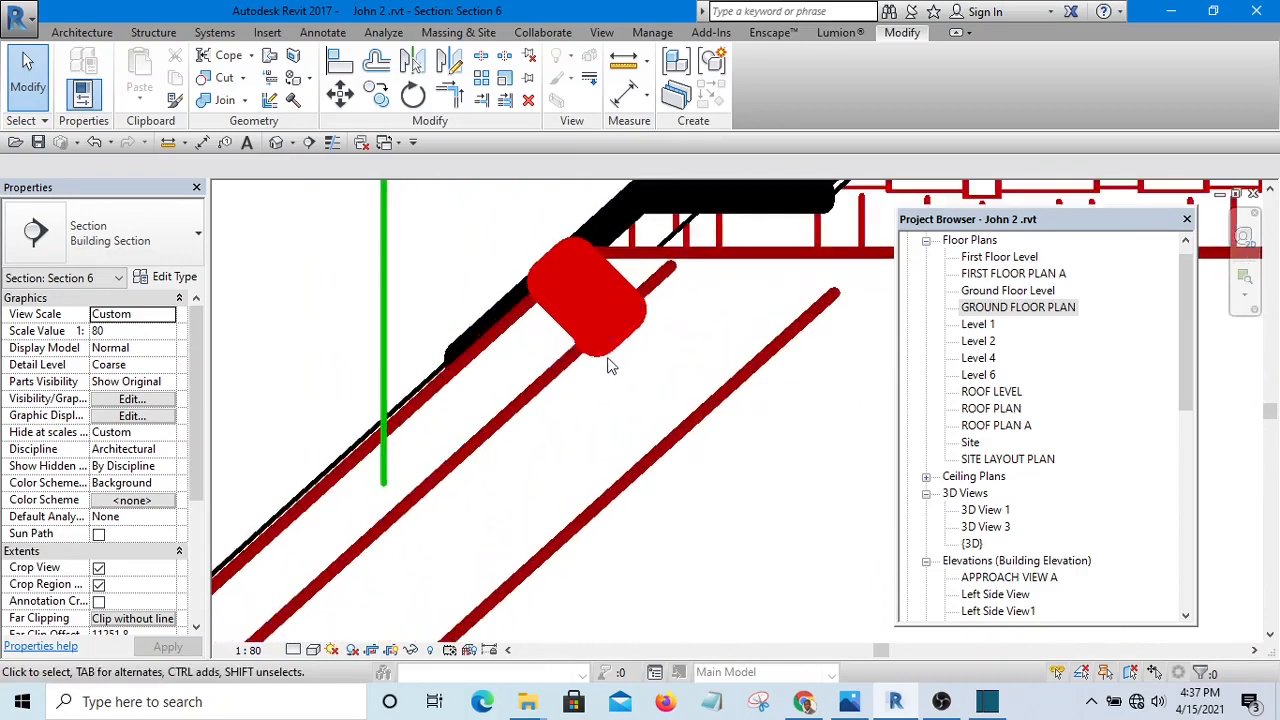
- Switch the section view to thin line display around the purlin near the top of the rafter
{"action": "scroll", "coordinate": [588, 278], "scroll_direction": "up", "scroll_amount": 3}
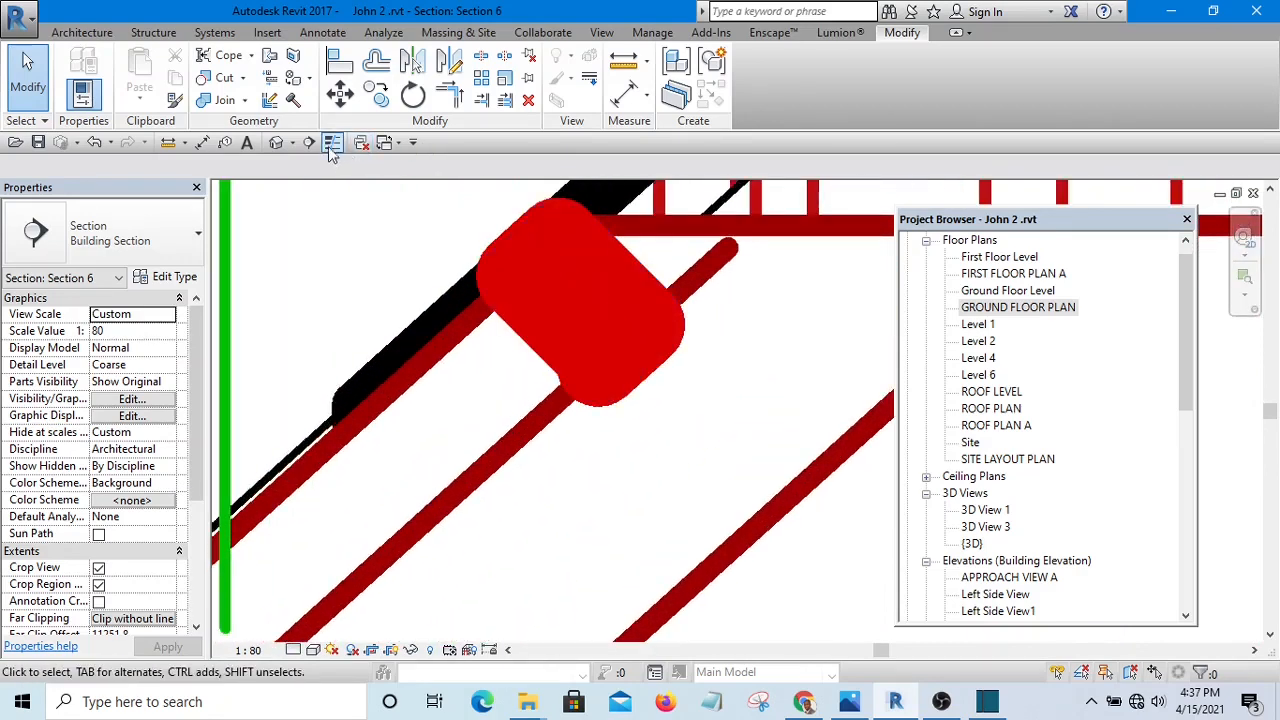
{"action": "left_click", "coordinate": [333, 146]}
{"action": "scroll", "coordinate": [515, 235], "scroll_direction": "up", "scroll_amount": 1}
- Place an aligned dimension between the two short parallel sides of the purlin outline at the top of the rafter
{"action": "left_click_drag", "start_coordinate": [404, 206], "coordinate": [743, 482]}
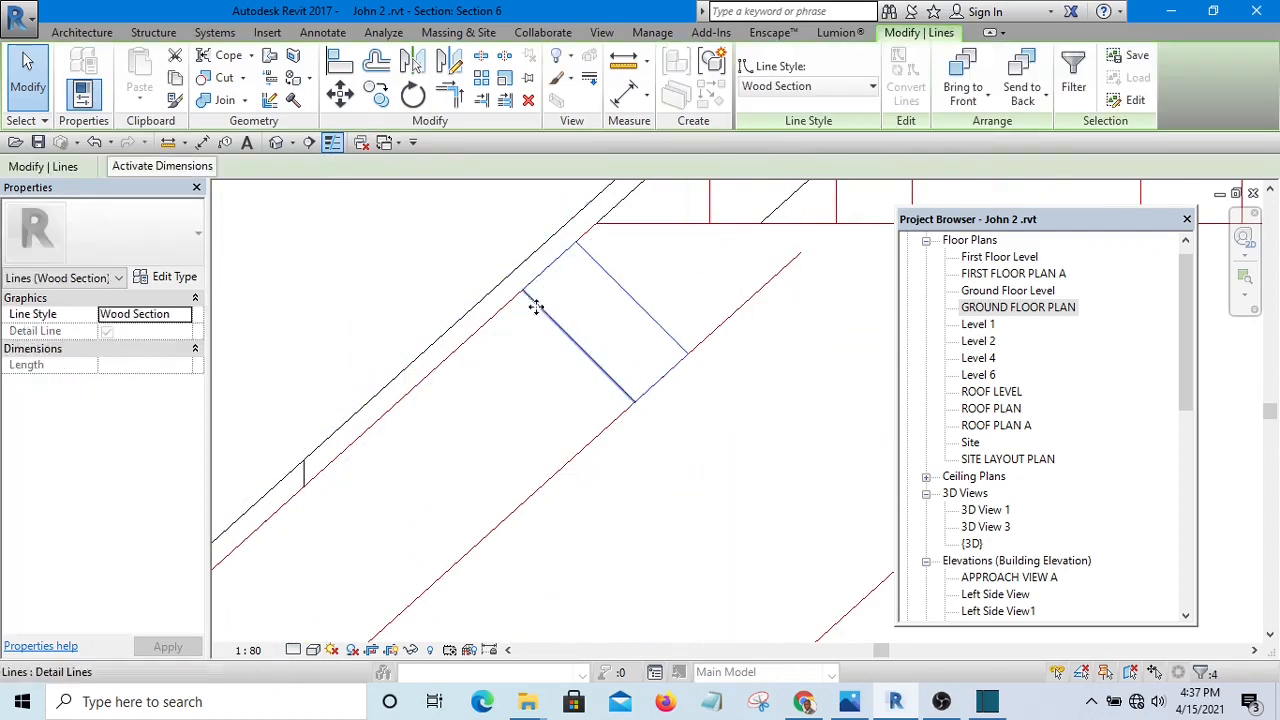
{"action": "left_click", "coordinate": [461, 225]}
{"action": "left_click", "coordinate": [624, 94]}
{"action": "scroll", "coordinate": [608, 337], "scroll_direction": "up", "scroll_amount": 3}
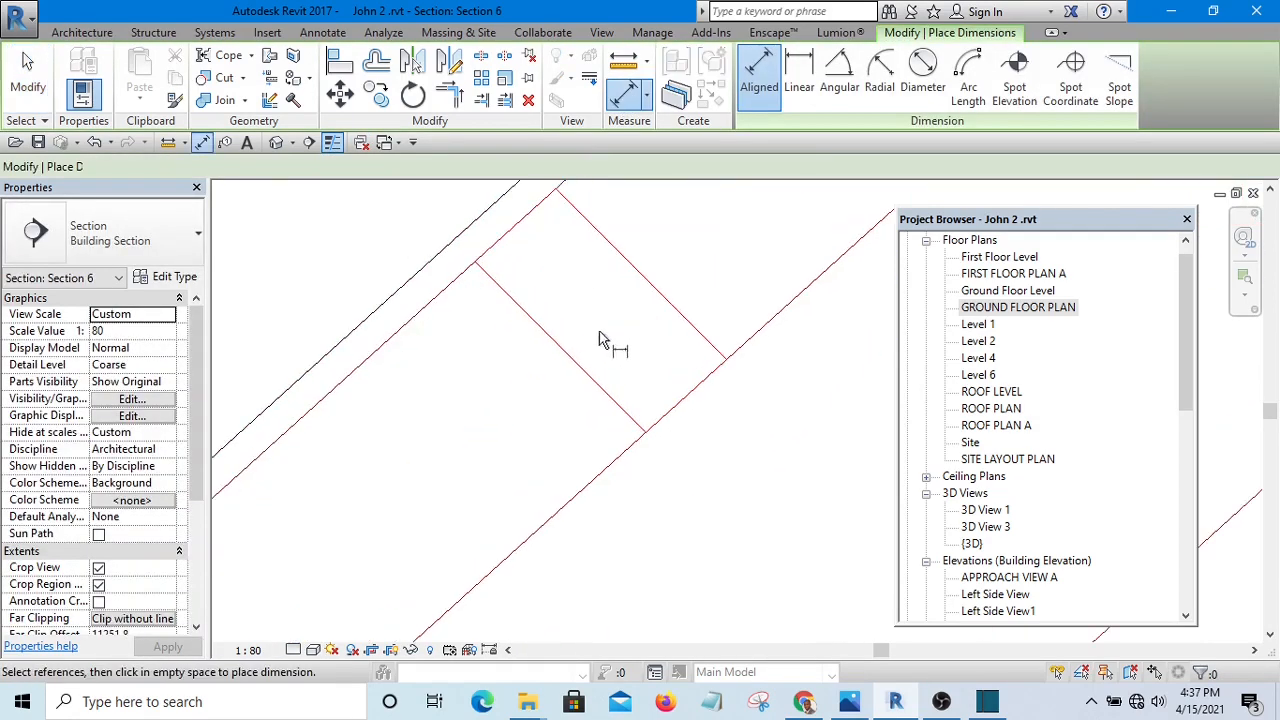
{"action": "left_click", "coordinate": [657, 289]}
{"action": "scroll", "coordinate": [664, 448], "scroll_direction": "down", "scroll_amount": 5}
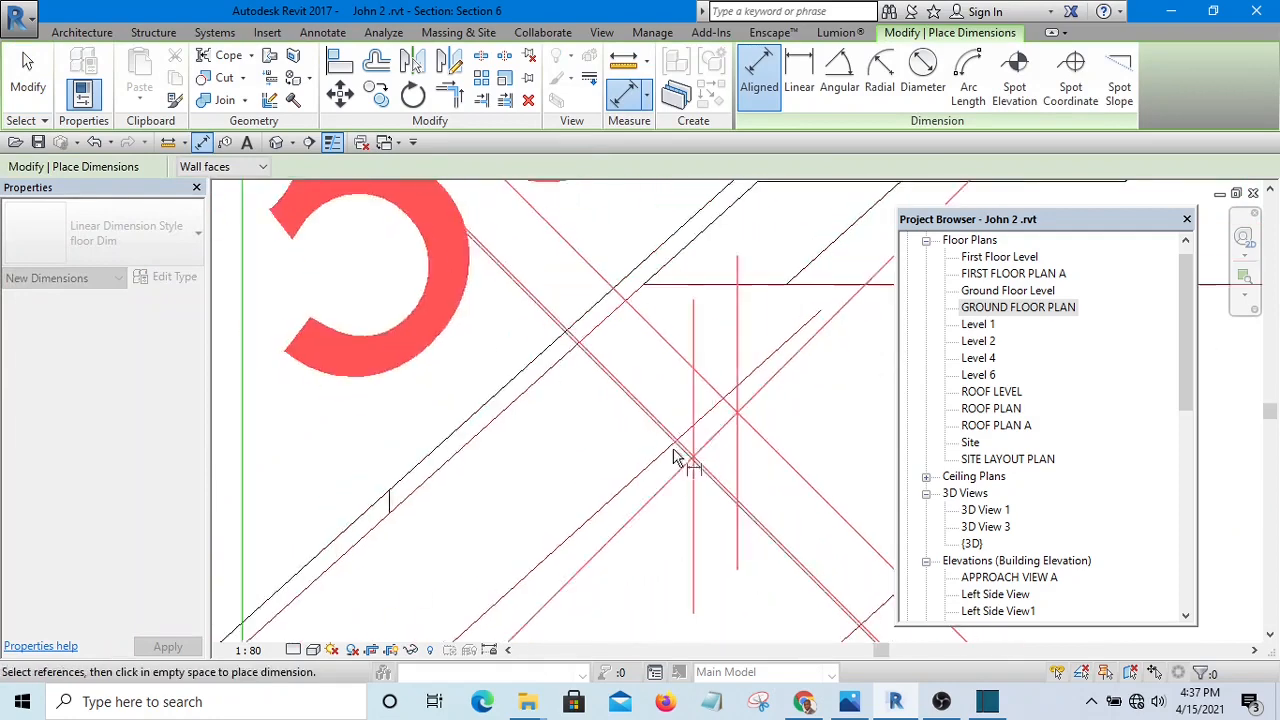
{"action": "key", "text": "Escape"}
{"action": "key", "text": "Escape"}
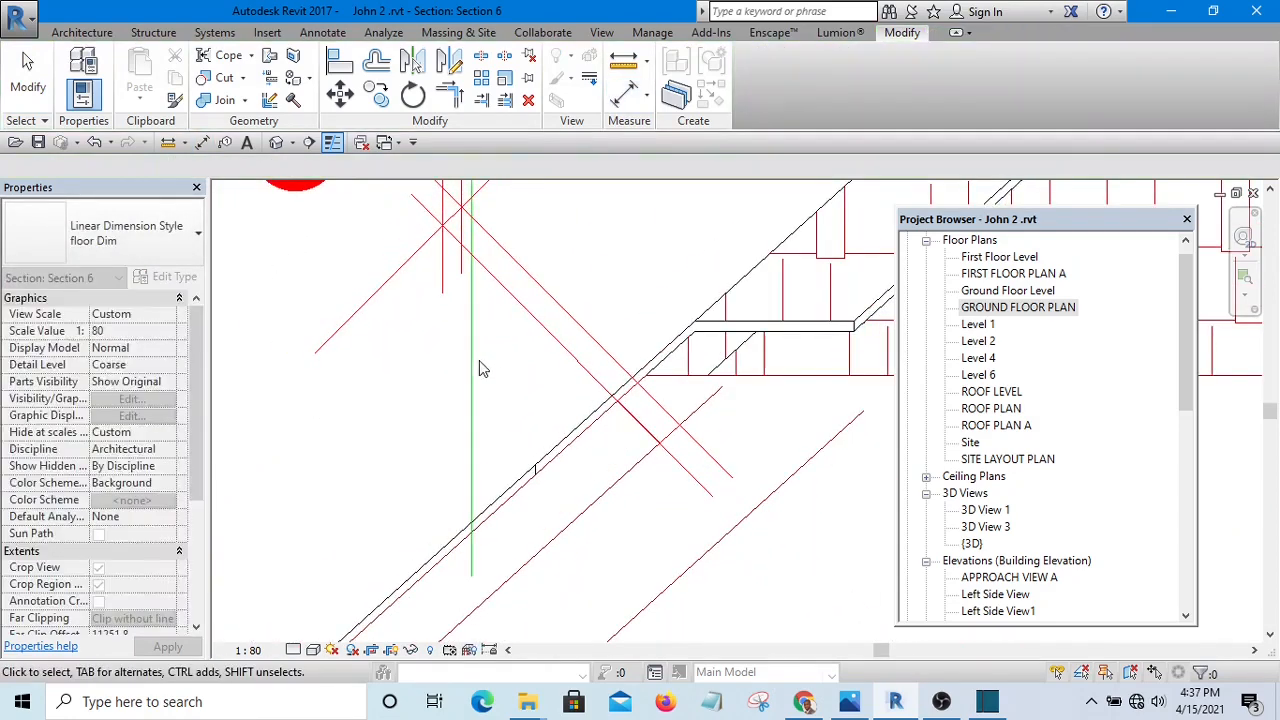
- Set the distance between the purlin's two short parallel sides to 50 by moving its lower side line
{"action": "left_click_drag", "start_coordinate": [434, 357], "coordinate": [640, 500]}
{"action": "scroll", "coordinate": [640, 440], "scroll_direction": "up", "scroll_amount": 3}
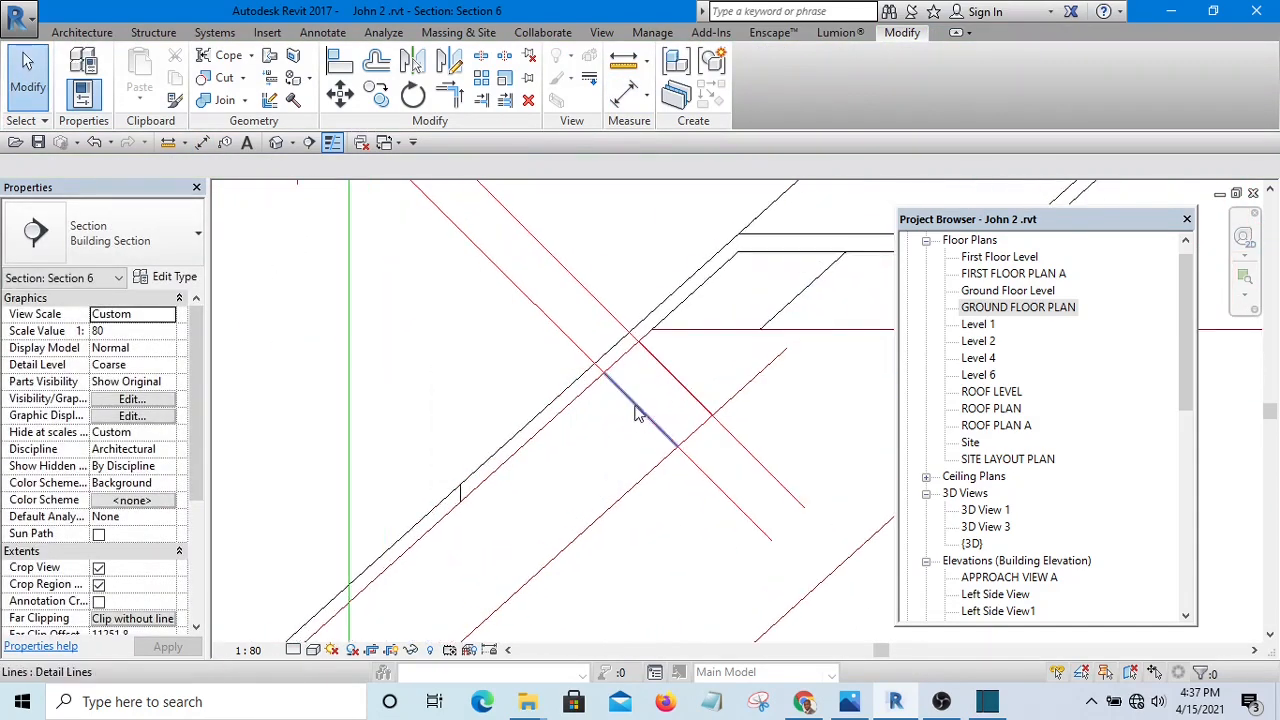
{"action": "left_click", "coordinate": [638, 410]}
{"action": "scroll", "coordinate": [640, 440], "scroll_direction": "down", "scroll_amount": 4}
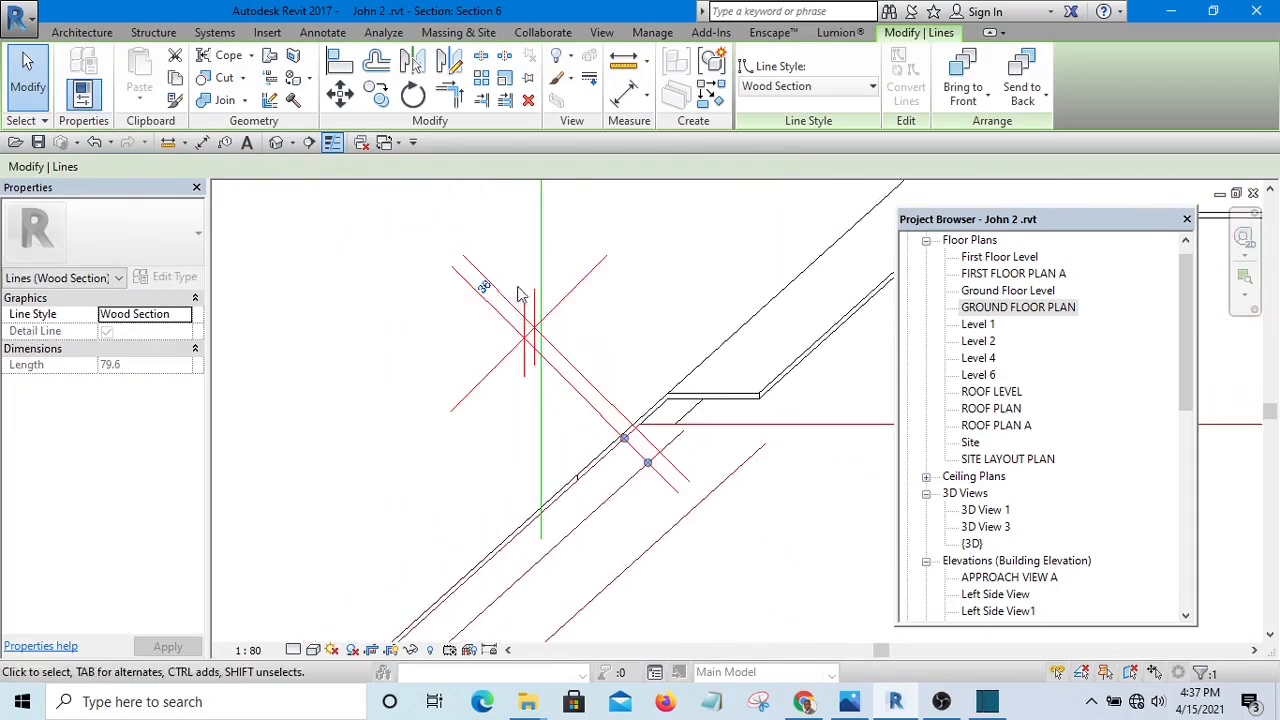
{"action": "left_click", "coordinate": [485, 289]}
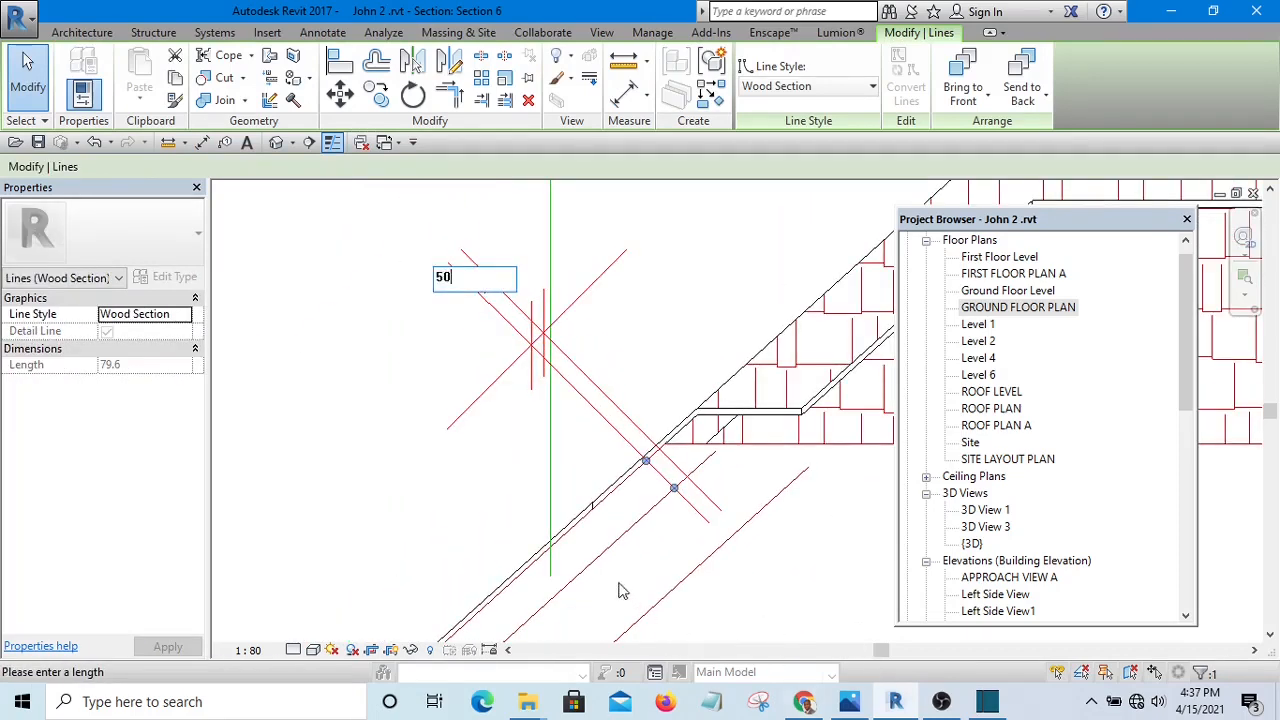
{"action": "key", "text": "Return"}
{"action": "left_click", "coordinate": [637, 304]}
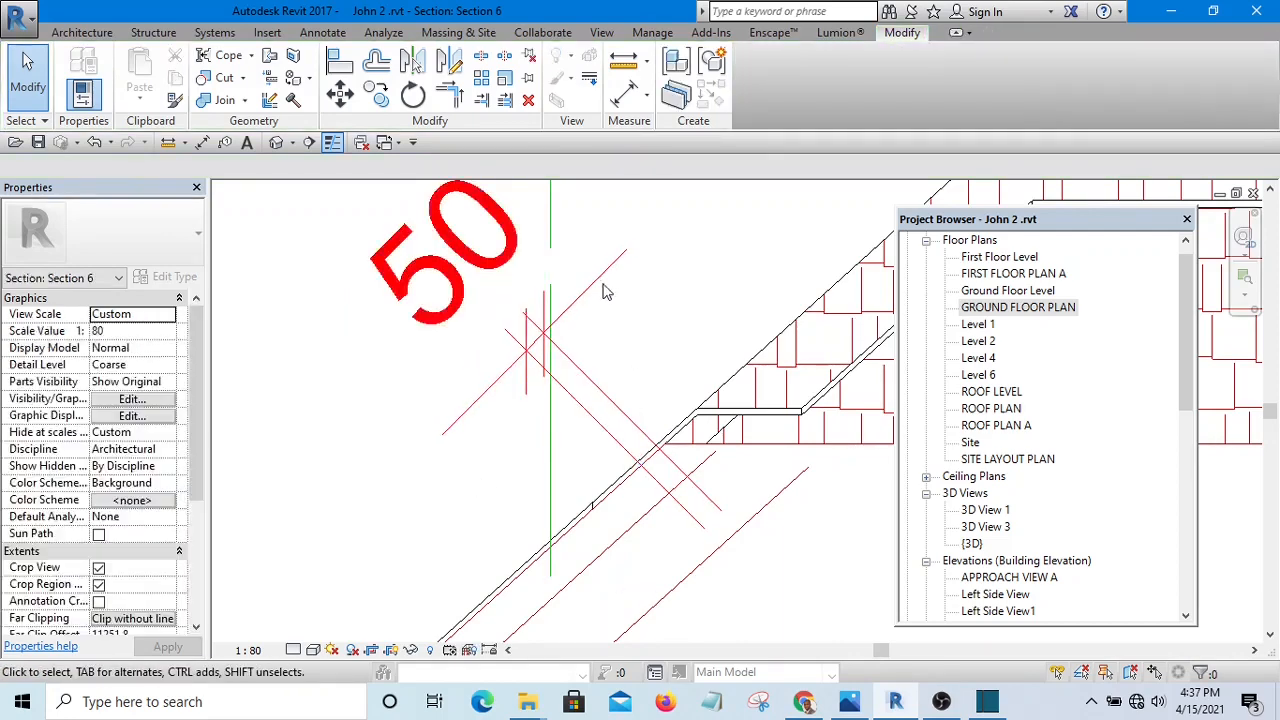
- Delete the 50 dimension placed across the purlin
{"action": "left_click", "coordinate": [600, 280]}
{"action": "key", "text": "d"}
{"action": "key", "text": "e"}
{"action": "scroll", "coordinate": [600, 287], "scroll_direction": "down", "scroll_amount": 4}
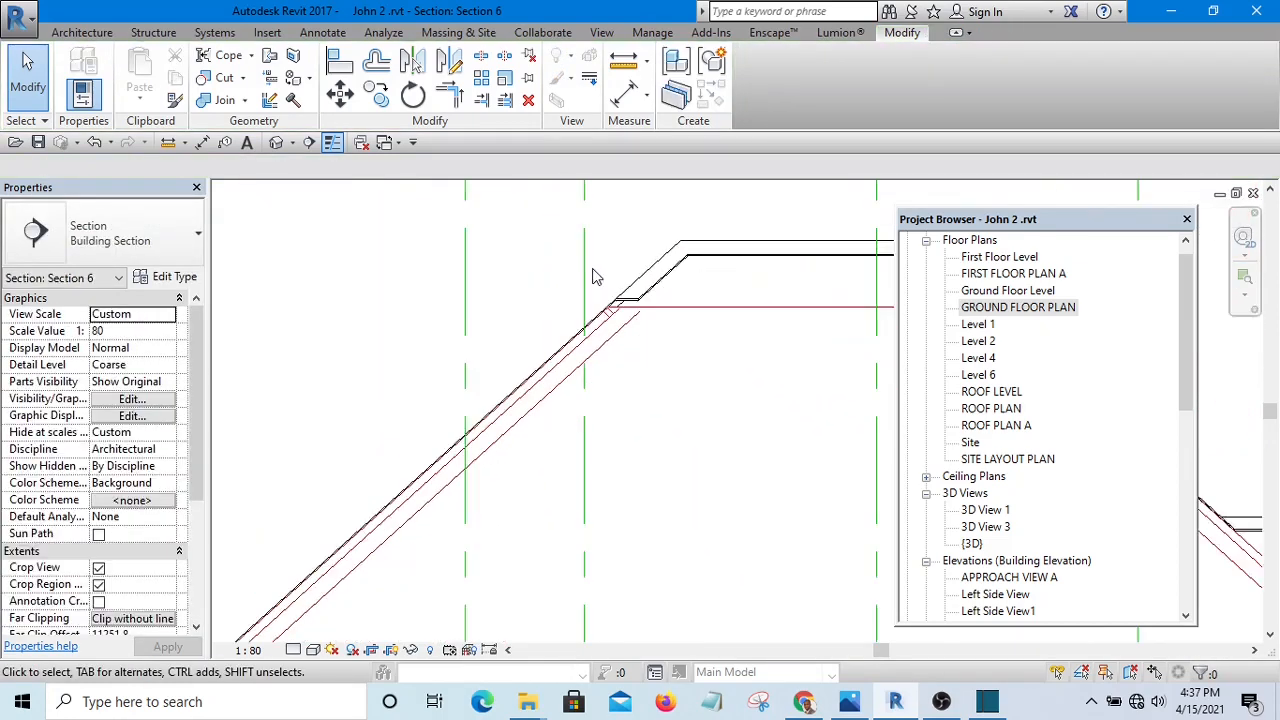
- Array the purlin's four lines linearly down the rafter, 20 items spaced 900 apart, with Group and Associate turned off
{"action": "scroll", "coordinate": [591, 277], "scroll_direction": "up", "scroll_amount": 3}
{"action": "left_click_drag", "start_coordinate": [555, 211], "coordinate": [690, 329]}
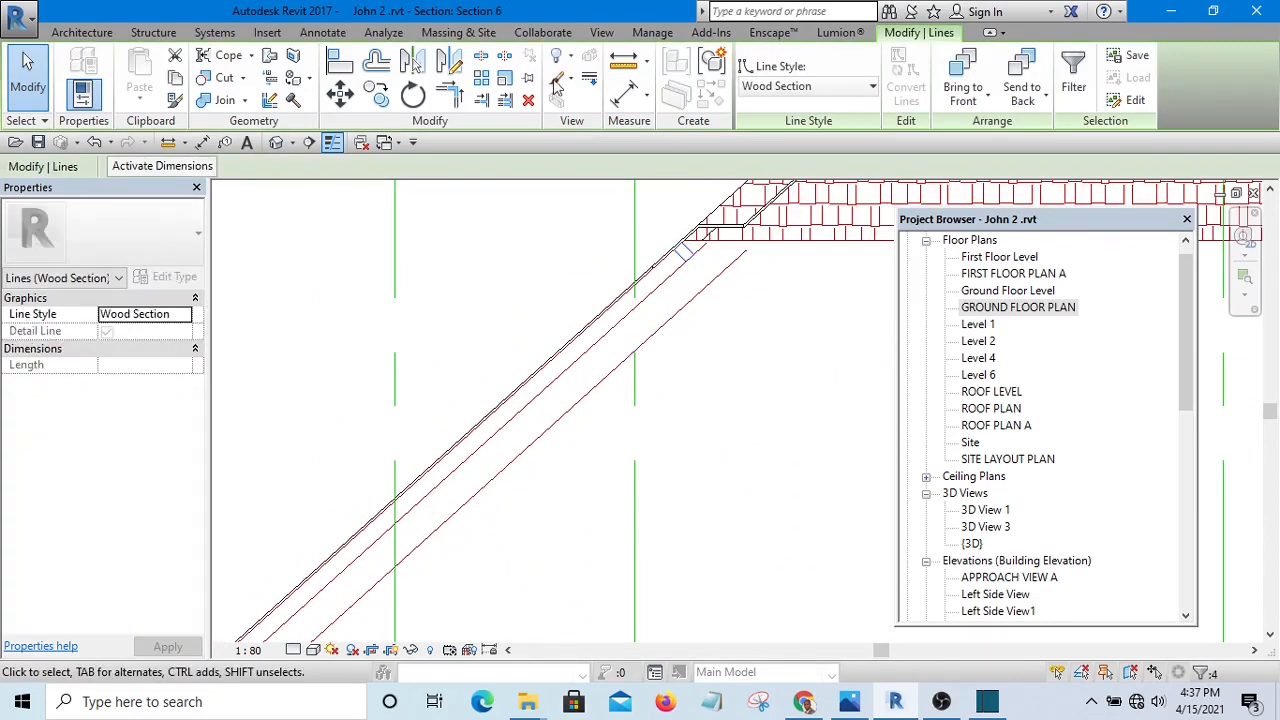
{"action": "left_click", "coordinate": [482, 80]}
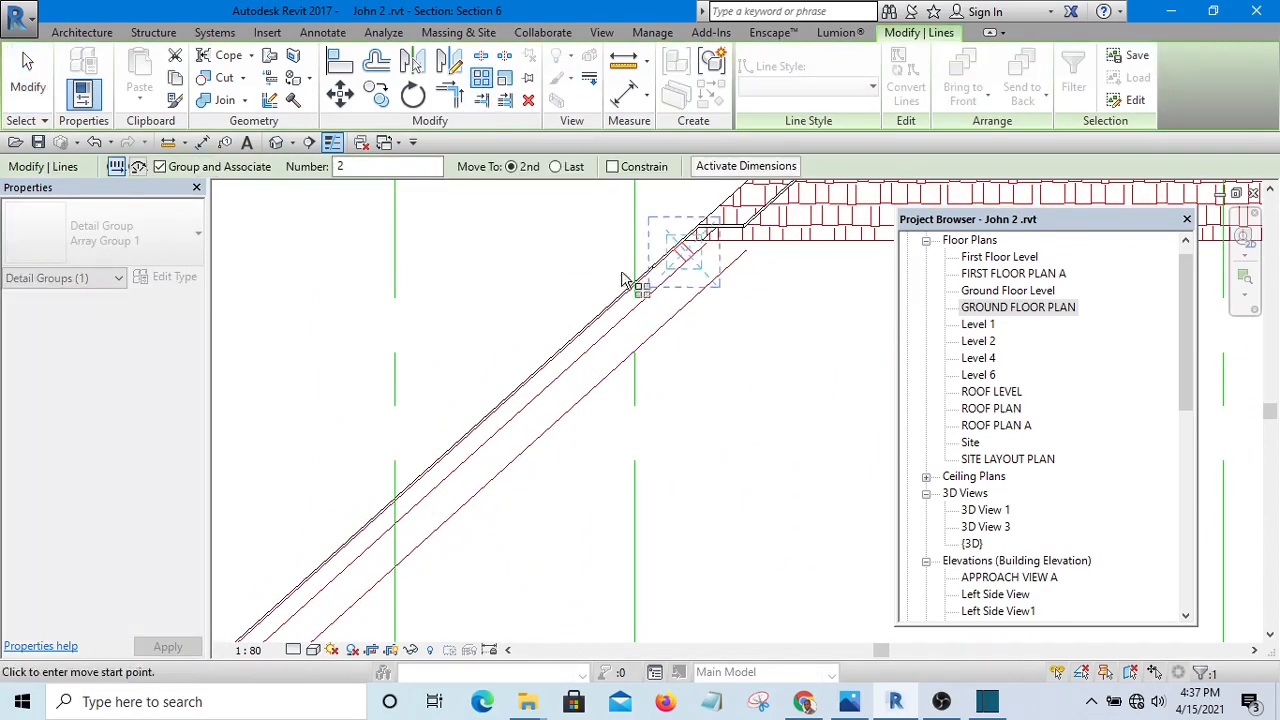
{"action": "scroll", "coordinate": [750, 188], "scroll_direction": "down", "scroll_amount": 2}
{"action": "scroll", "coordinate": [723, 235], "scroll_direction": "down", "scroll_amount": 2}
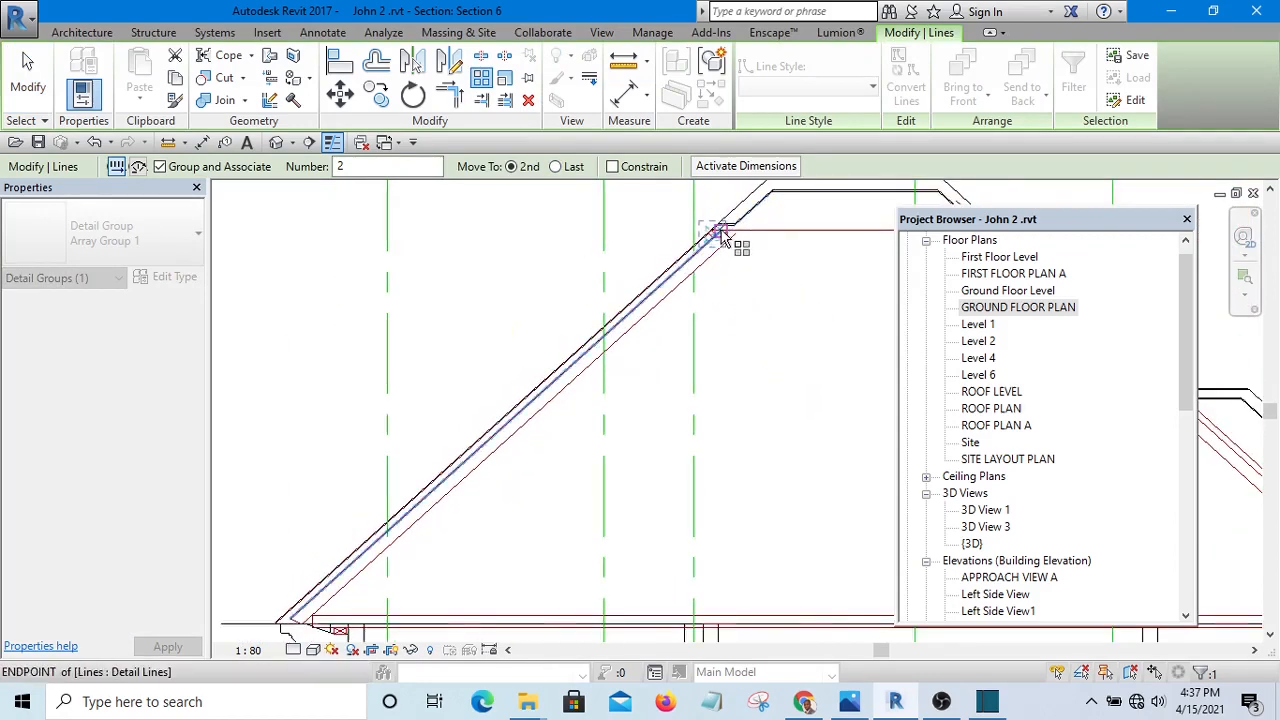
{"action": "scroll", "coordinate": [685, 108], "scroll_direction": "up", "scroll_amount": 1}
{"action": "scroll", "coordinate": [706, 242], "scroll_direction": "up", "scroll_amount": 1}
{"action": "scroll", "coordinate": [720, 255], "scroll_direction": "up", "scroll_amount": 5}
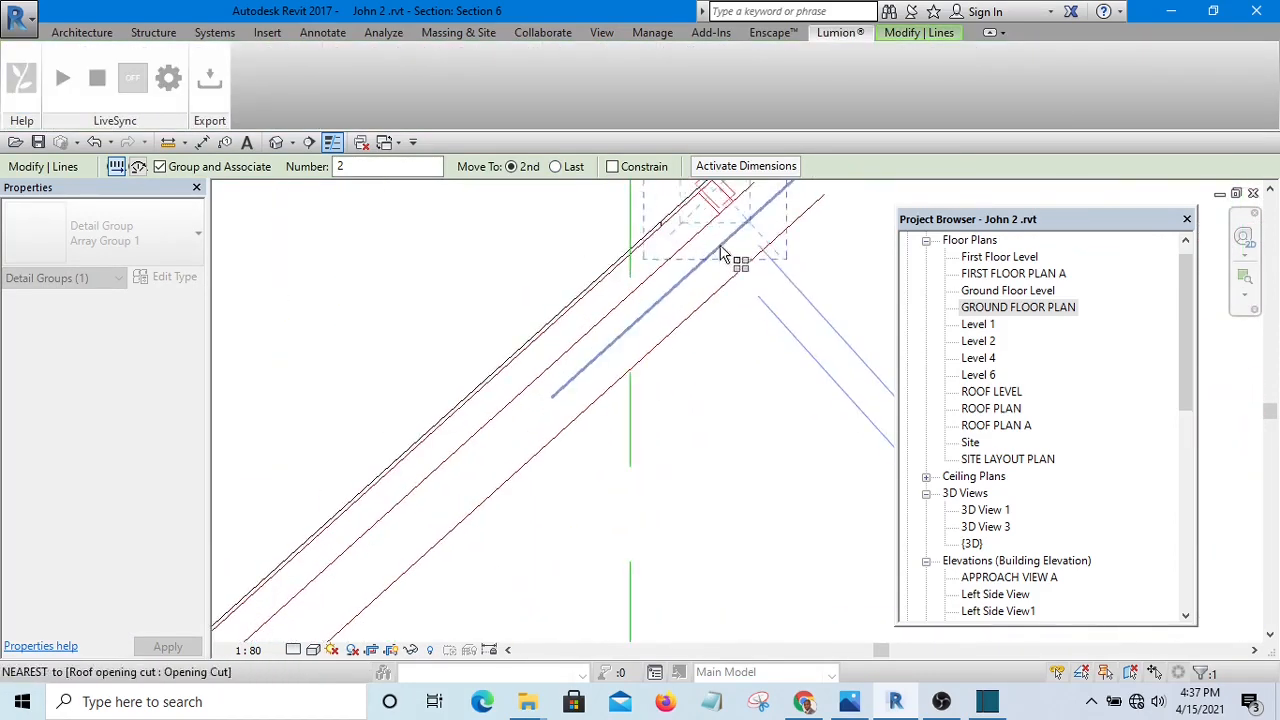
{"action": "scroll", "coordinate": [672, 328], "scroll_direction": "up", "scroll_amount": 1}
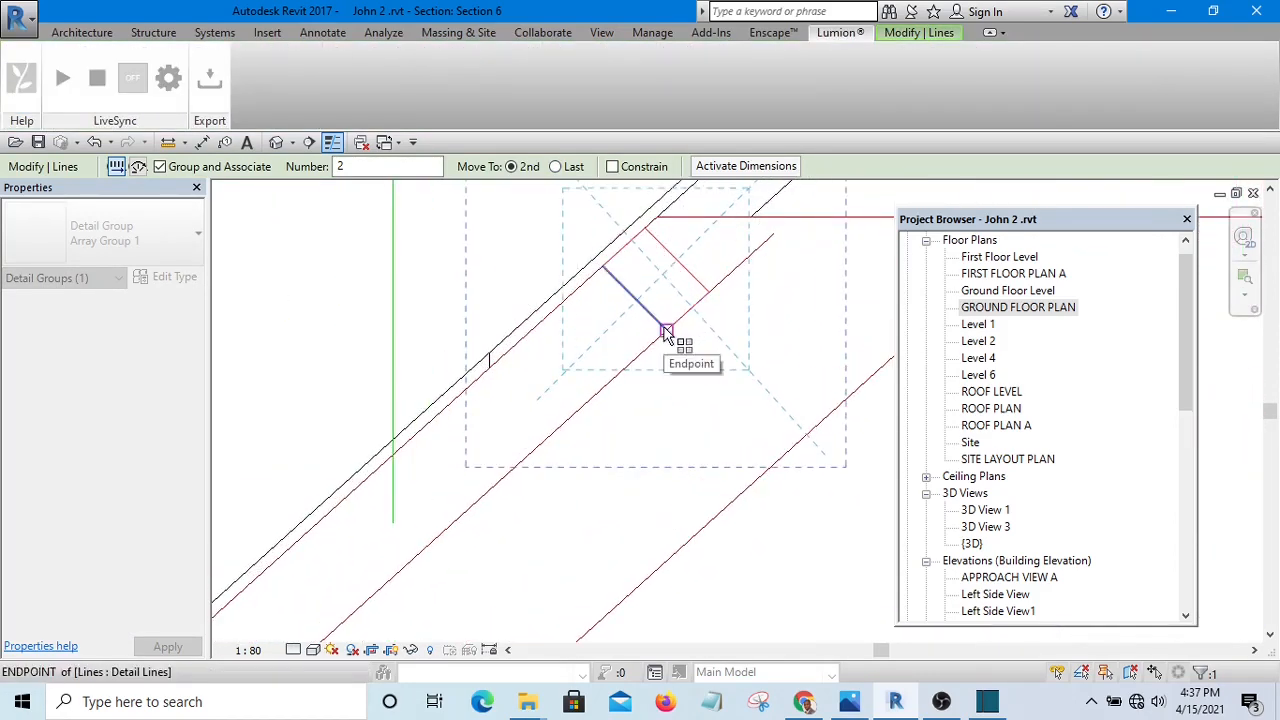
{"action": "left_click", "coordinate": [337, 166]}
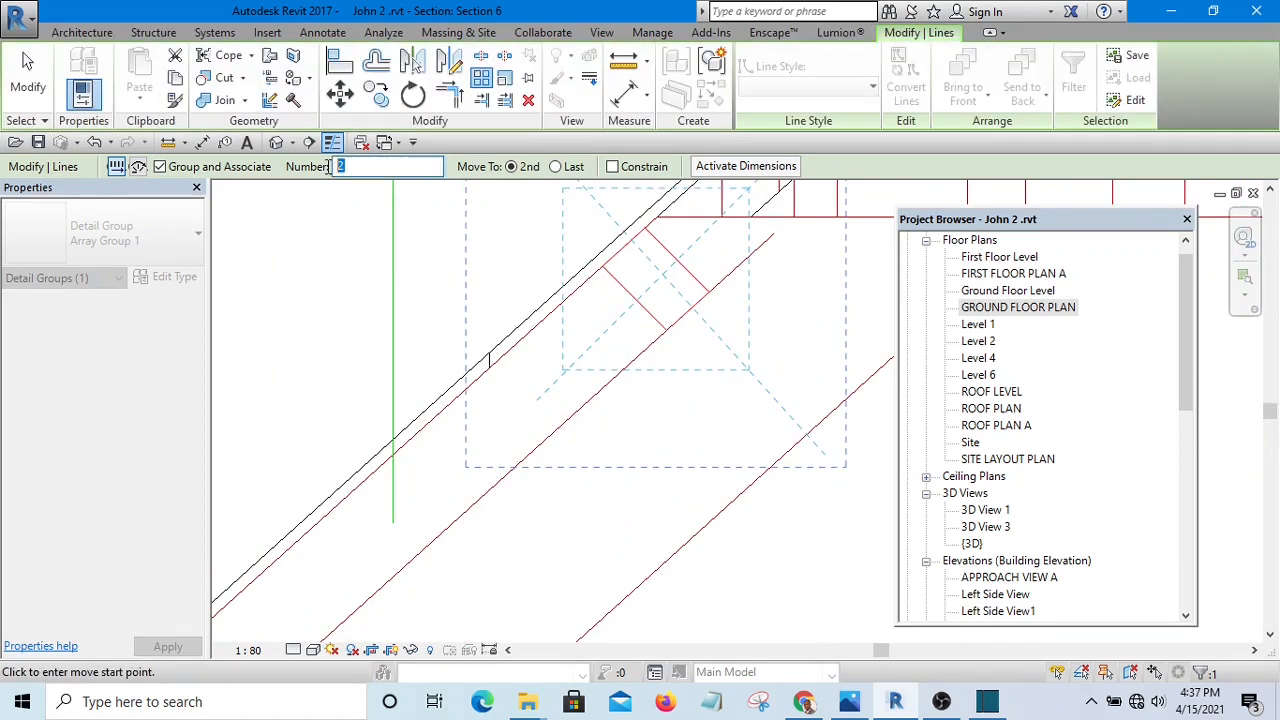
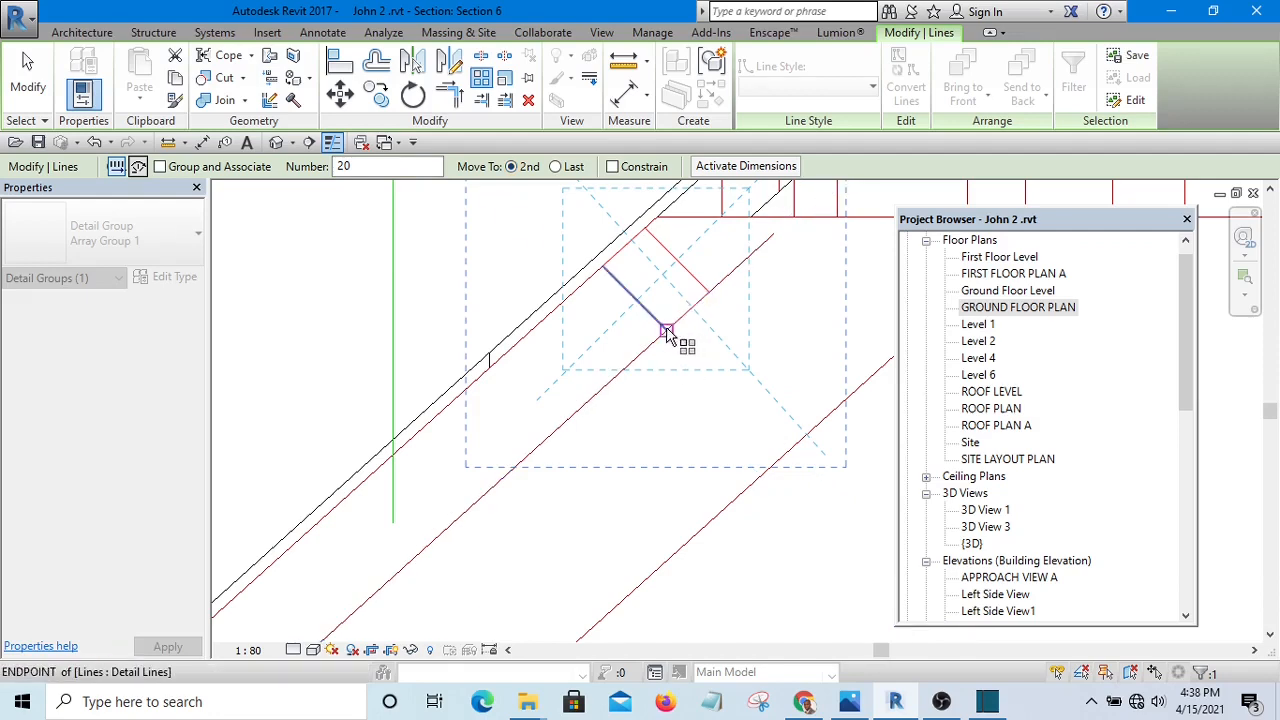
{"action": "left_click", "coordinate": [667, 331]}
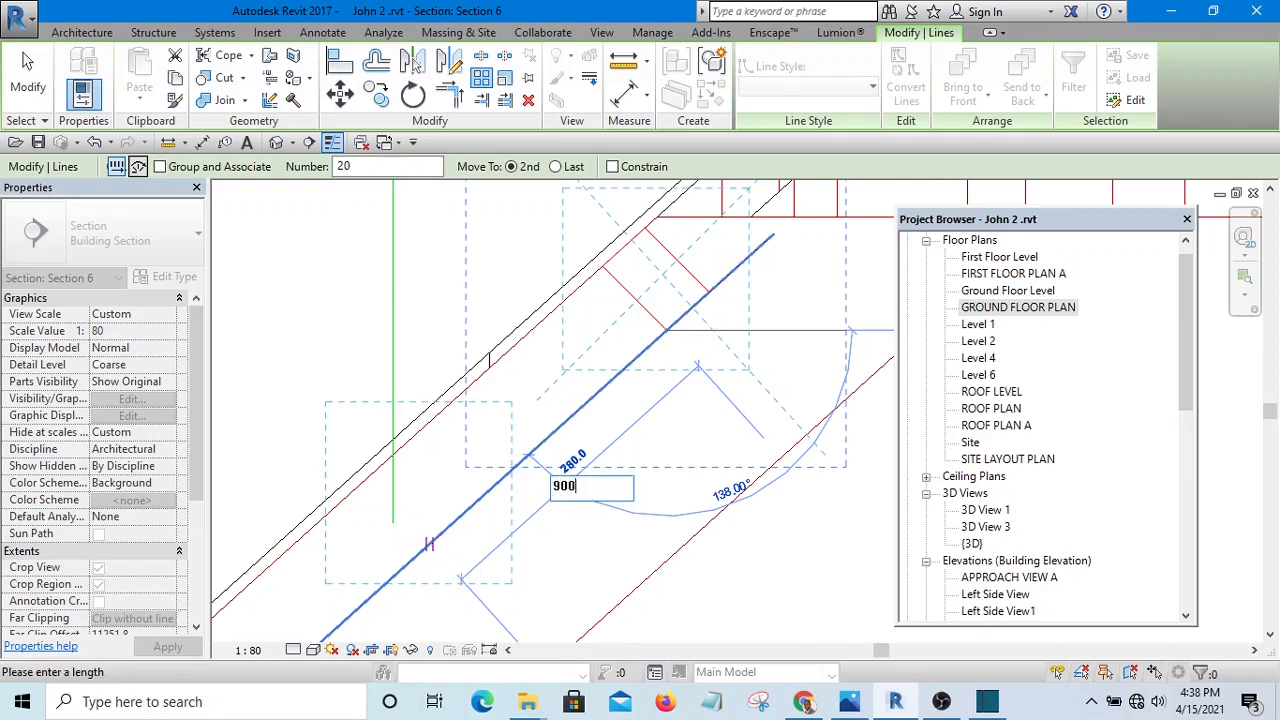
{"action": "key", "text": "Return"}
{"action": "scroll", "coordinate": [612, 337], "scroll_direction": "down", "scroll_amount": 5}
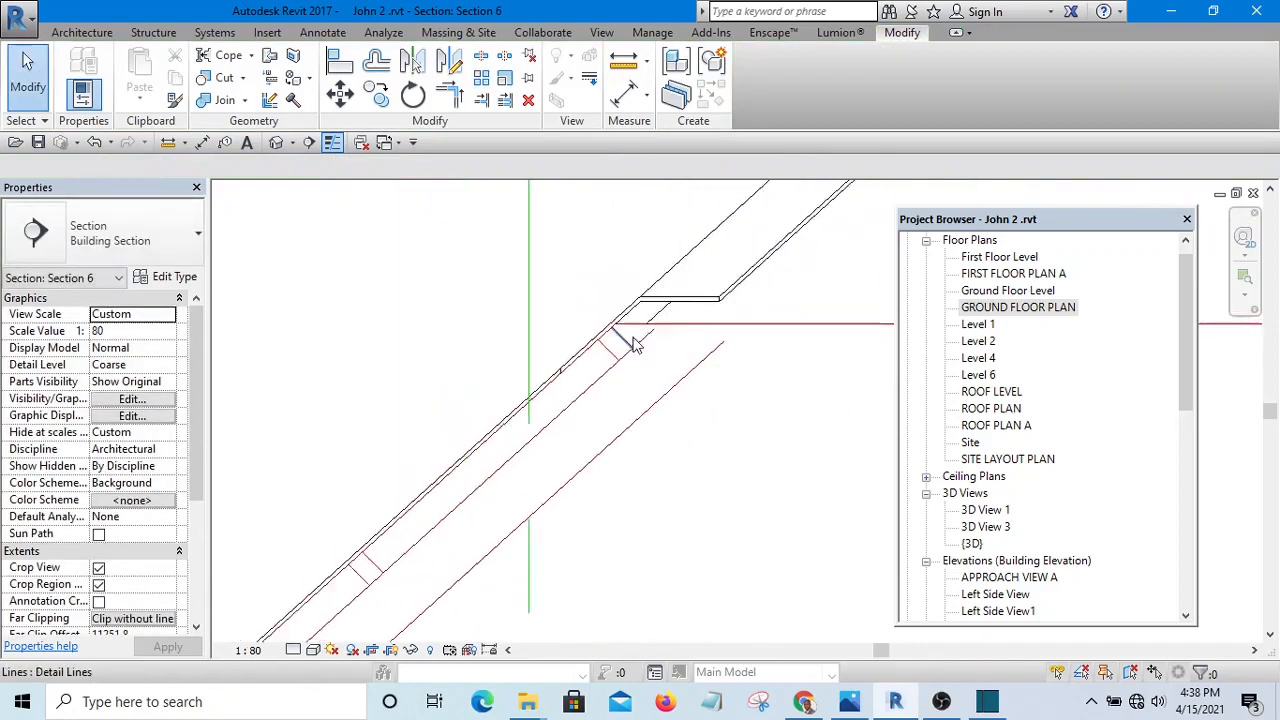
- Move the arrayed purlin just beyond the eave up along the slope onto the lower end of the rafter
{"action": "scroll", "coordinate": [598, 430], "scroll_direction": "down", "scroll_amount": 2}
{"action": "middle_click_drag", "start_coordinate": [591, 510], "coordinate": [683, 344]}
{"action": "scroll", "coordinate": [487, 460], "scroll_direction": "up", "scroll_amount": 5}
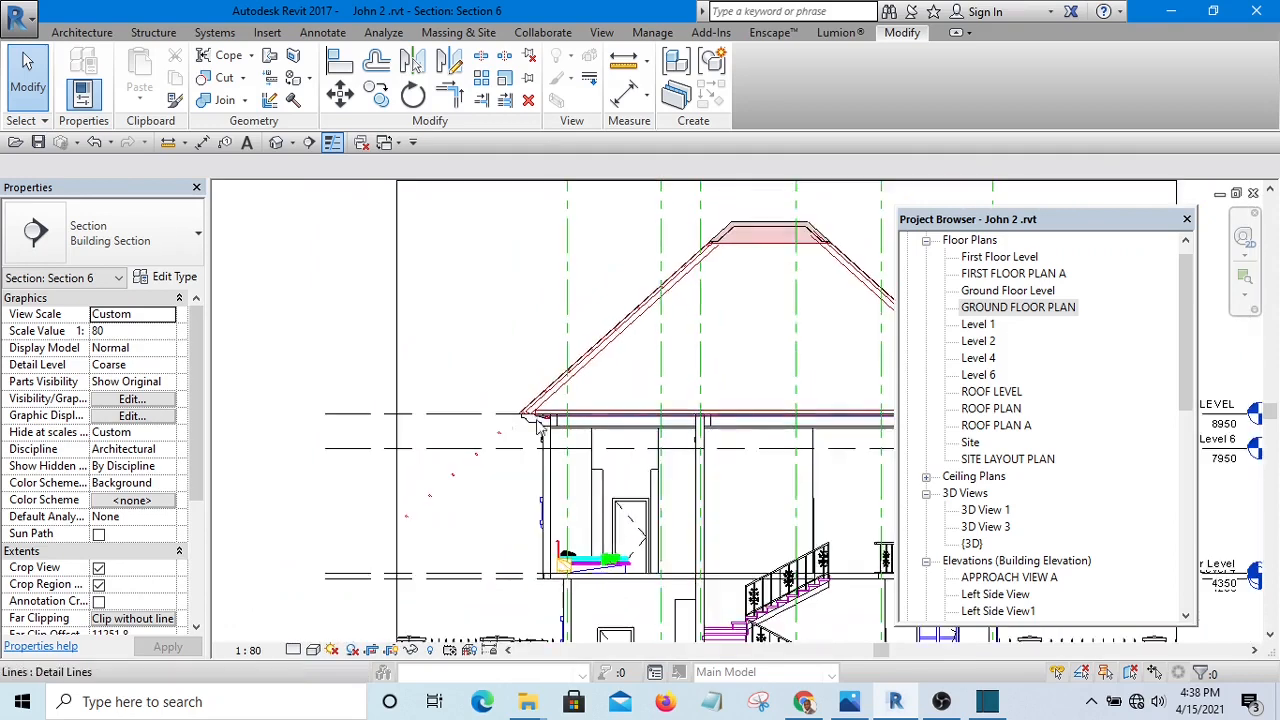
{"action": "scroll", "coordinate": [487, 460], "scroll_direction": "up", "scroll_amount": 3}
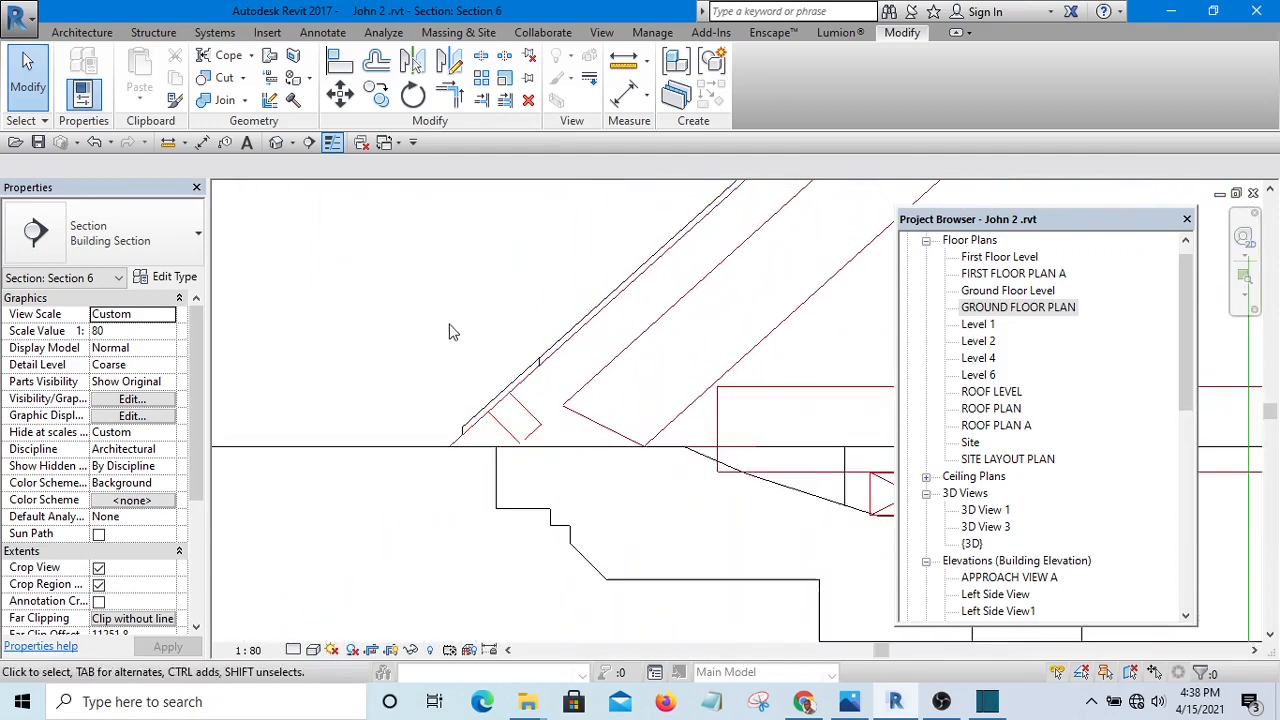
{"action": "left_click", "coordinate": [515, 418]}
{"action": "middle_click_drag", "start_coordinate": [515, 418], "coordinate": [447, 527]}
{"action": "left_click_drag", "start_coordinate": [446, 529], "coordinate": [505, 472]}
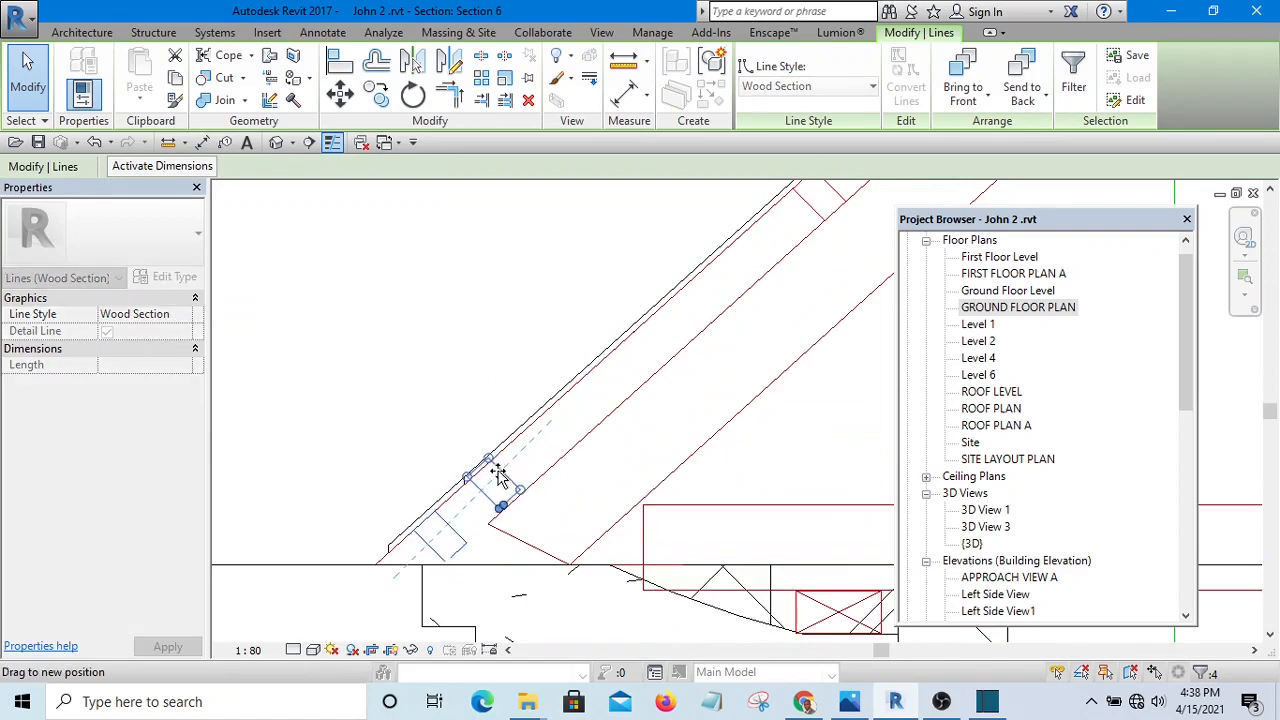
{"action": "left_click", "coordinate": [606, 297]}
- Delete the surplus arrayed purlins that run past the eave outside the building
{"action": "scroll", "coordinate": [518, 300], "scroll_direction": "down", "scroll_amount": 6}
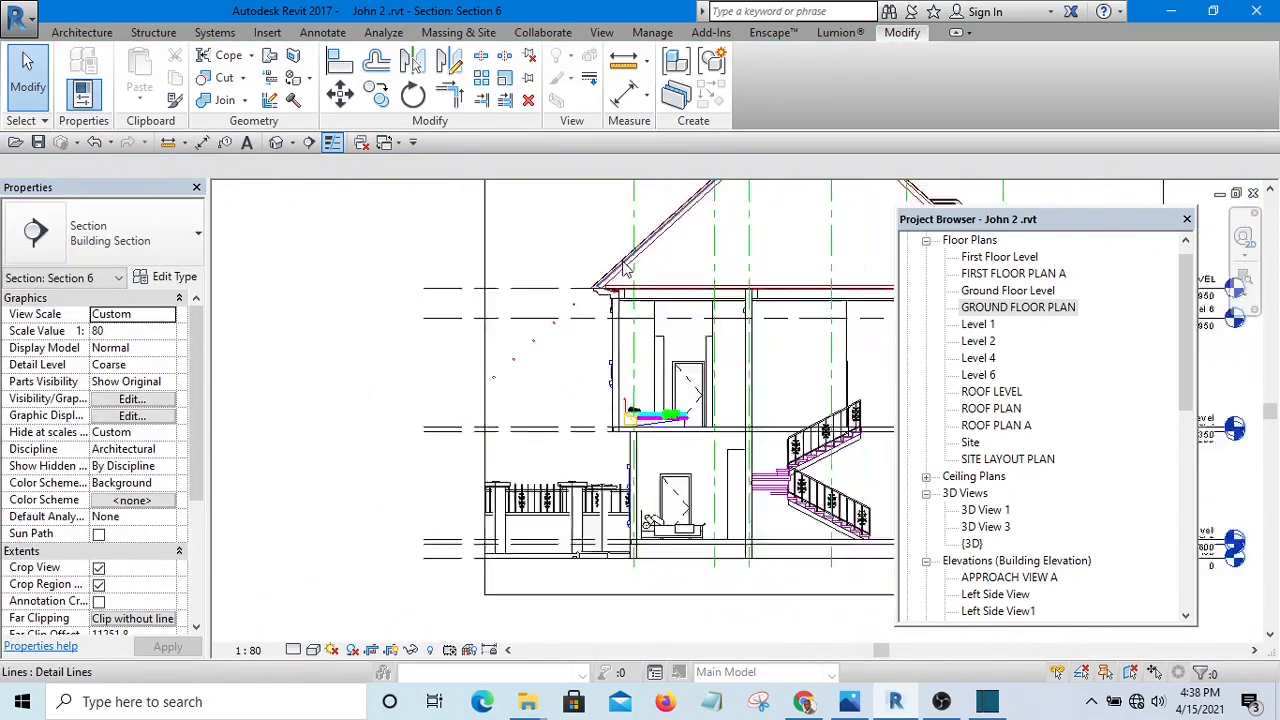
{"action": "scroll", "coordinate": [518, 300], "scroll_direction": "up", "scroll_amount": 2}
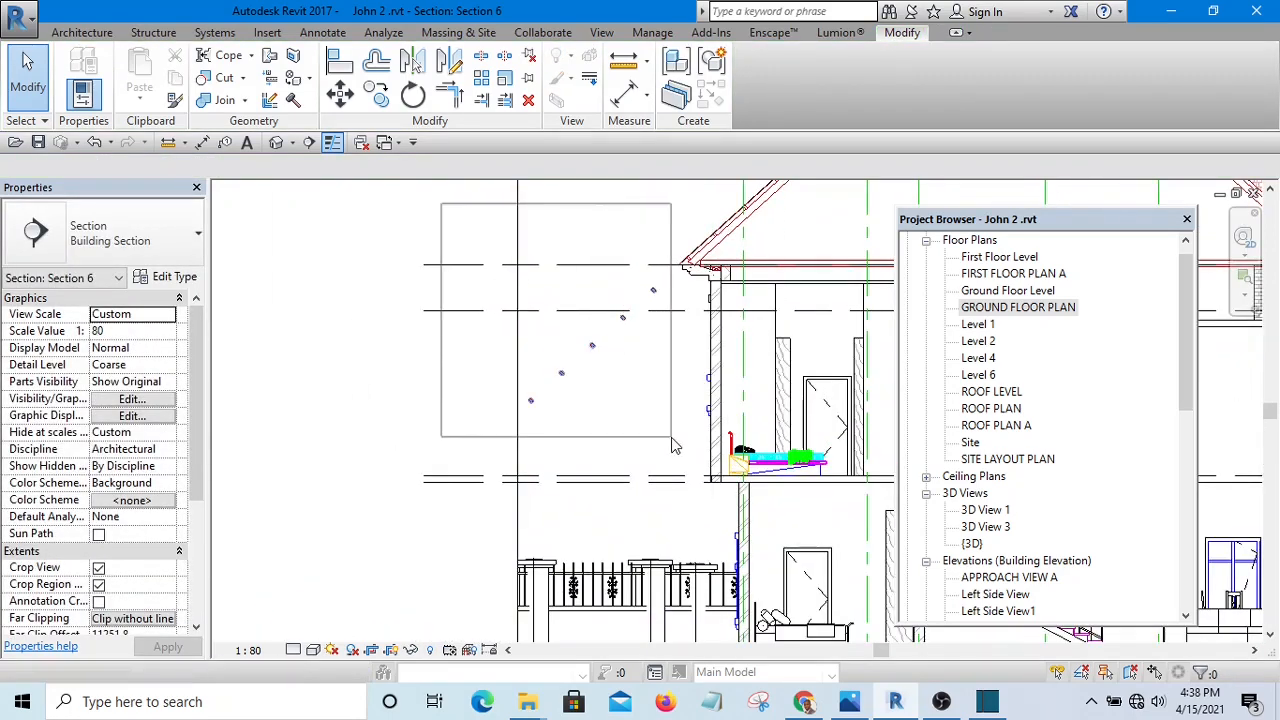
{"action": "left_click_drag", "start_coordinate": [672, 447], "coordinate": [666, 443]}
{"action": "key", "text": "Escape"}
{"action": "scroll", "coordinate": [569, 429], "scroll_direction": "down", "scroll_amount": 4}
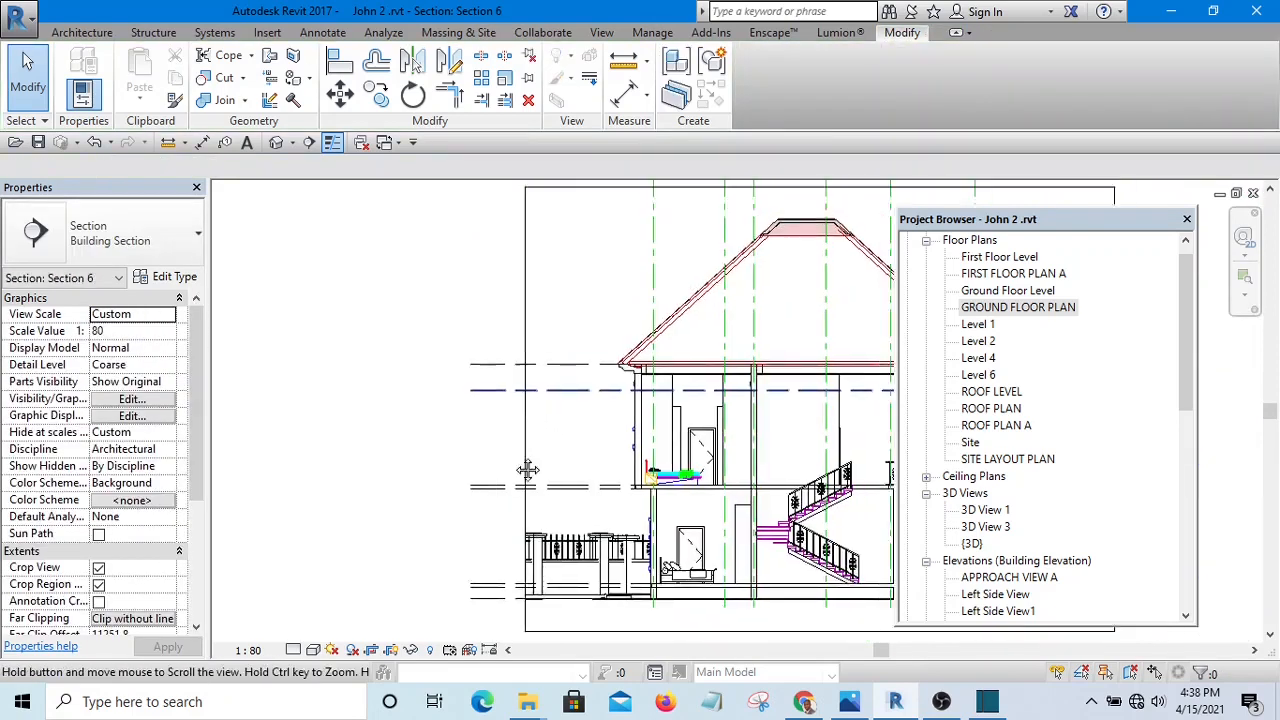
- Mirror a copy of all purlins on the left roof slope about a vertical axis drawn through the midpoint of the flat roof top
{"action": "scroll", "coordinate": [600, 450], "scroll_direction": "up", "scroll_amount": 4}
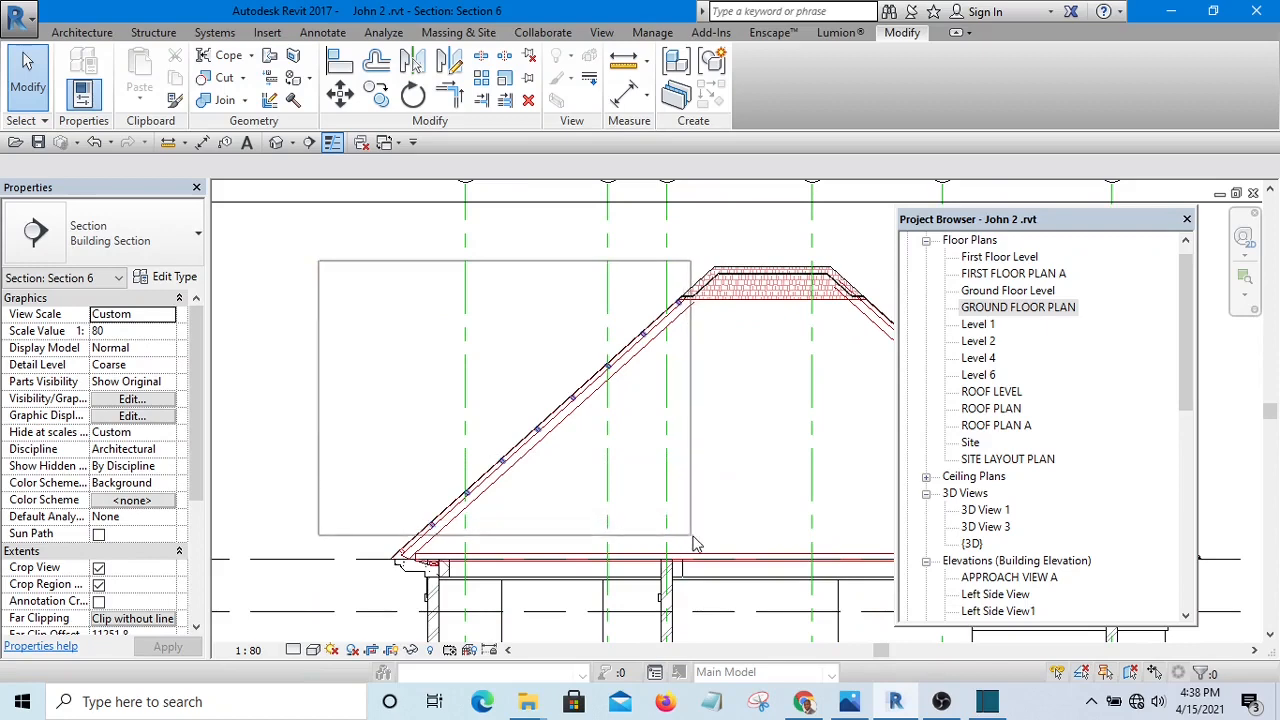
{"action": "left_click_drag", "start_coordinate": [679, 545], "coordinate": [680, 540]}
{"action": "scroll", "coordinate": [480, 560], "scroll_direction": "up", "scroll_amount": 4}
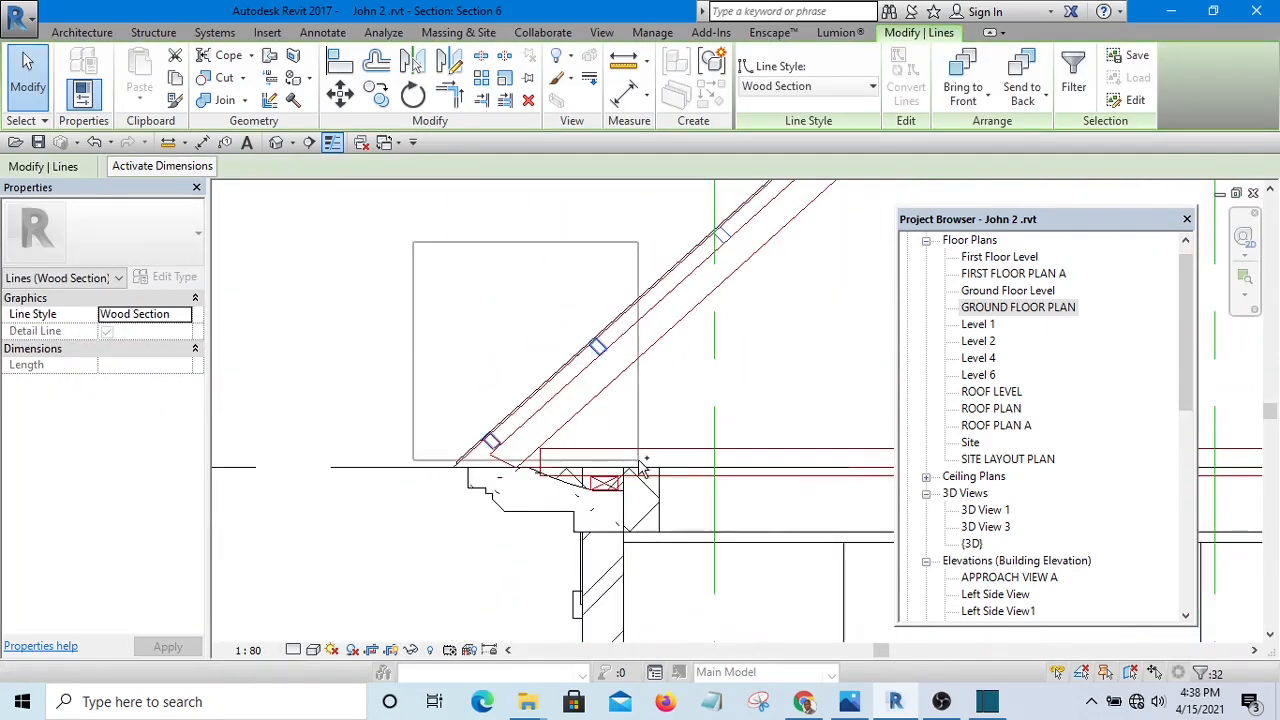
{"action": "scroll", "coordinate": [636, 463], "scroll_direction": "down", "scroll_amount": 5}
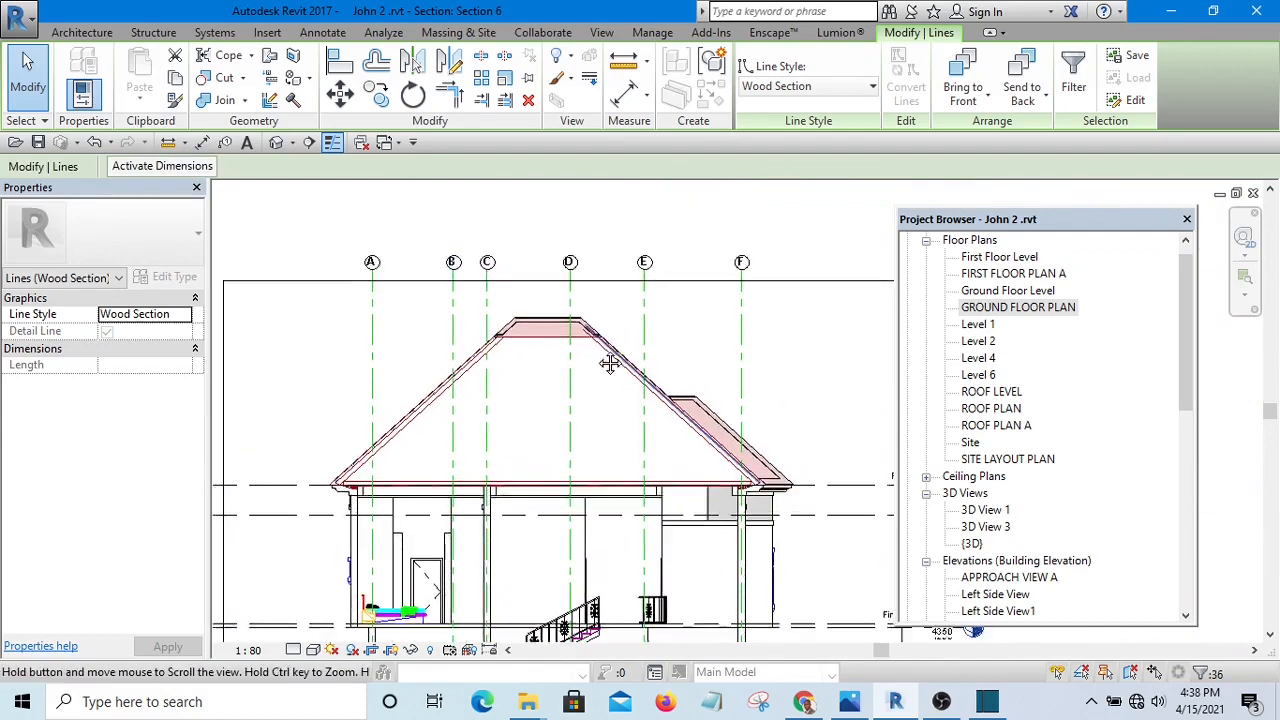
{"action": "left_click", "coordinate": [449, 62]}
{"action": "scroll", "coordinate": [520, 370], "scroll_direction": "up", "scroll_amount": 6}
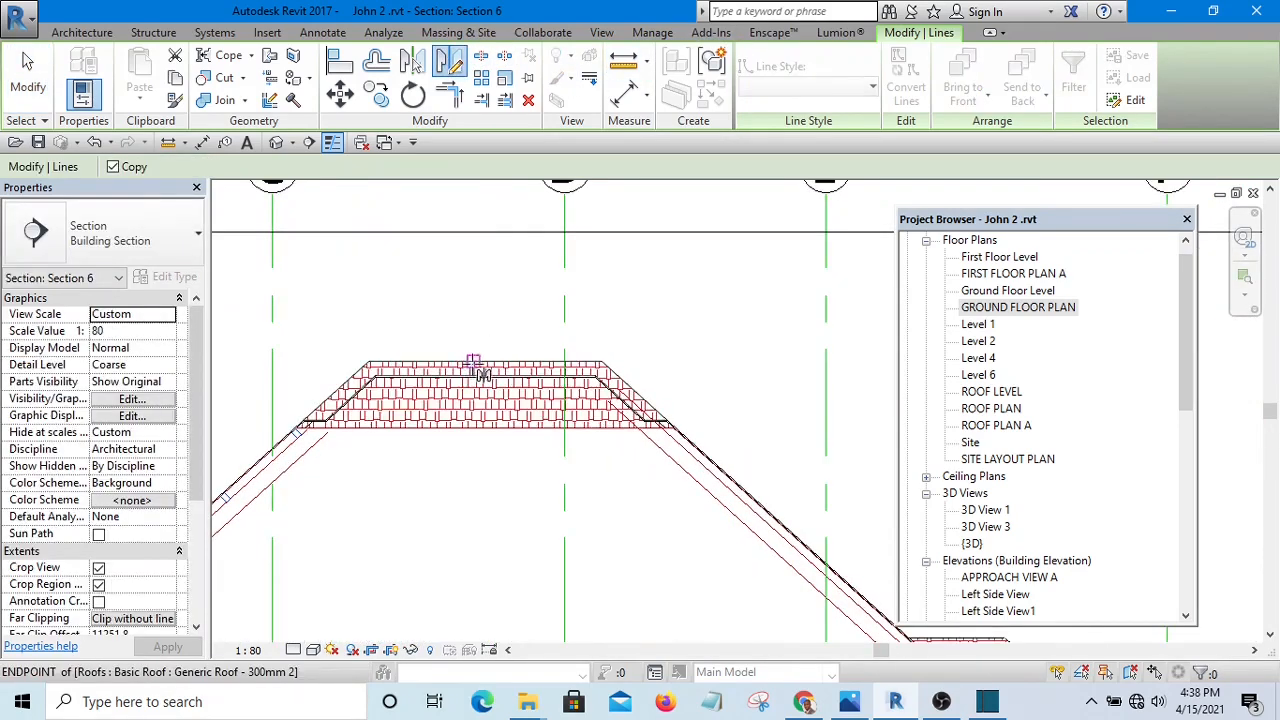
{"action": "left_click", "coordinate": [481, 374]}
{"action": "left_click", "coordinate": [484, 360]}
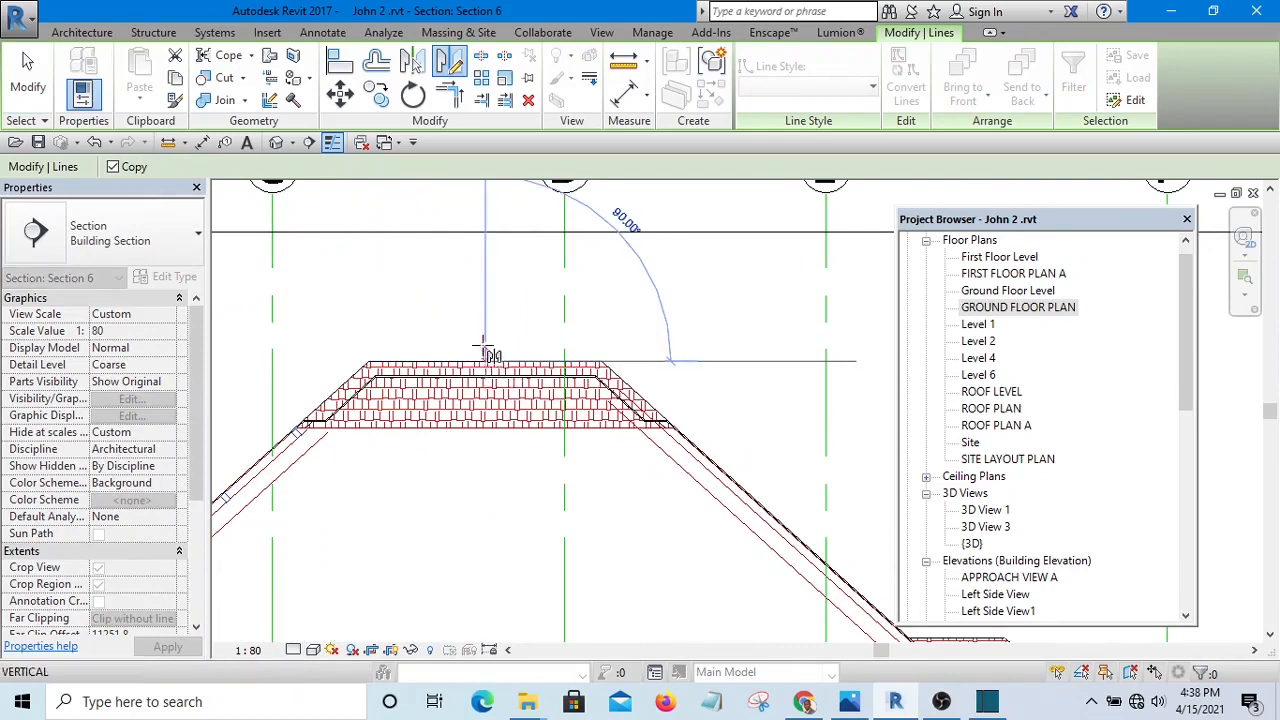
{"action": "left_click", "coordinate": [485, 268]}
{"action": "scroll", "coordinate": [586, 300], "scroll_direction": "down", "scroll_amount": 4}
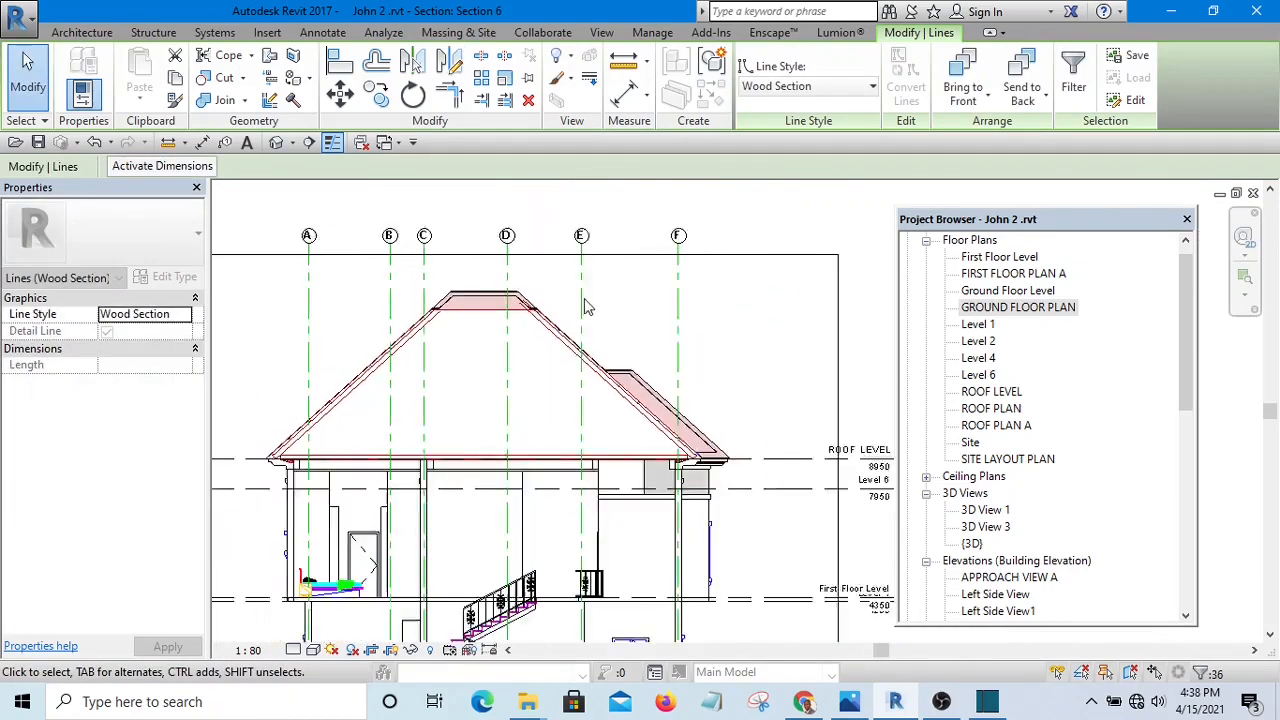
- Inspect the mirrored purlins along the right roof slope down to the eave
{"action": "scroll", "coordinate": [520, 307], "scroll_direction": "up", "scroll_amount": 6}
{"action": "left_click", "coordinate": [720, 278]}
{"action": "scroll", "coordinate": [720, 275], "scroll_direction": "down", "scroll_amount": 5}
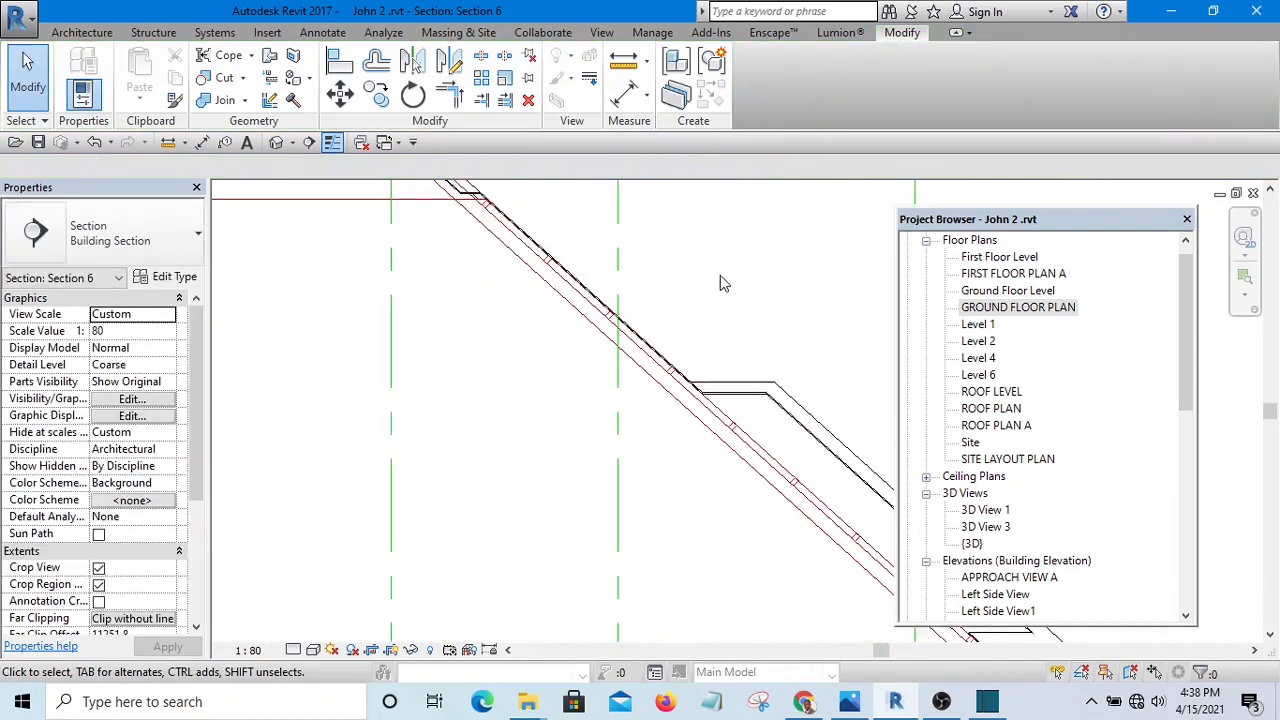
{"action": "middle_click_drag", "start_coordinate": [728, 269], "coordinate": [700, 256]}
{"action": "scroll", "coordinate": [806, 432], "scroll_direction": "up", "scroll_amount": 6}
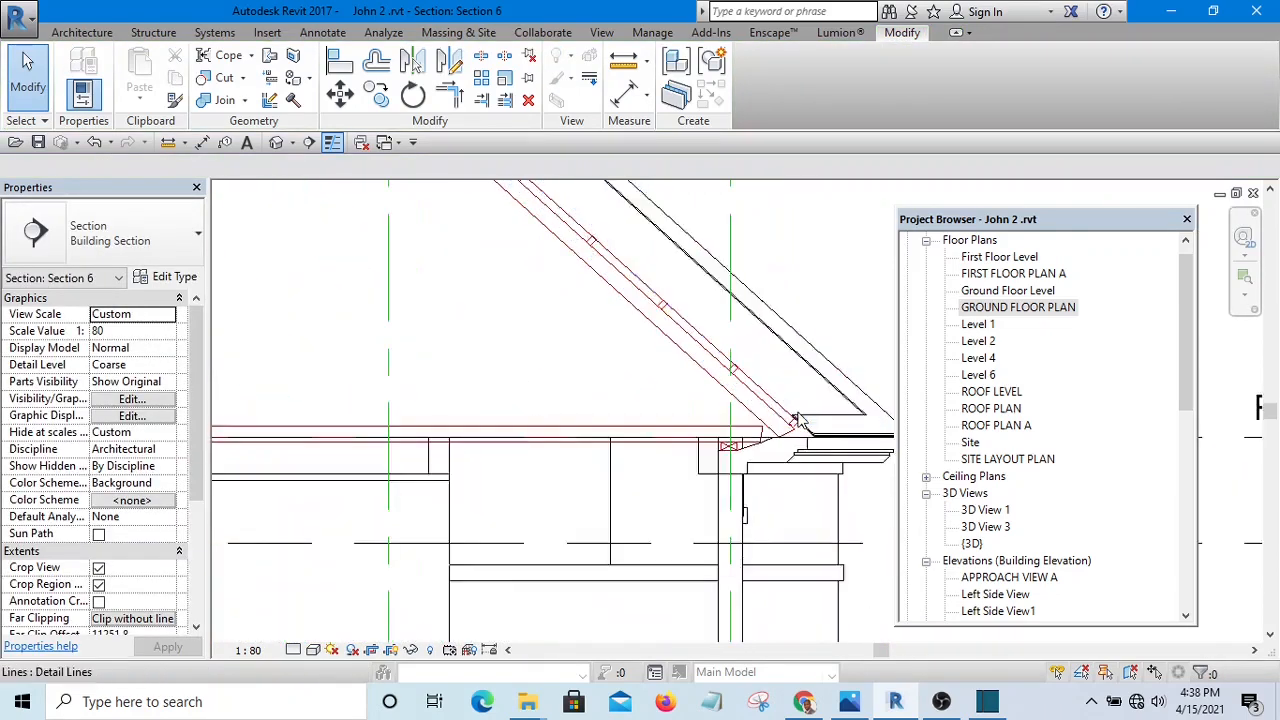
{"action": "scroll", "coordinate": [806, 432], "scroll_direction": "down", "scroll_amount": 5}
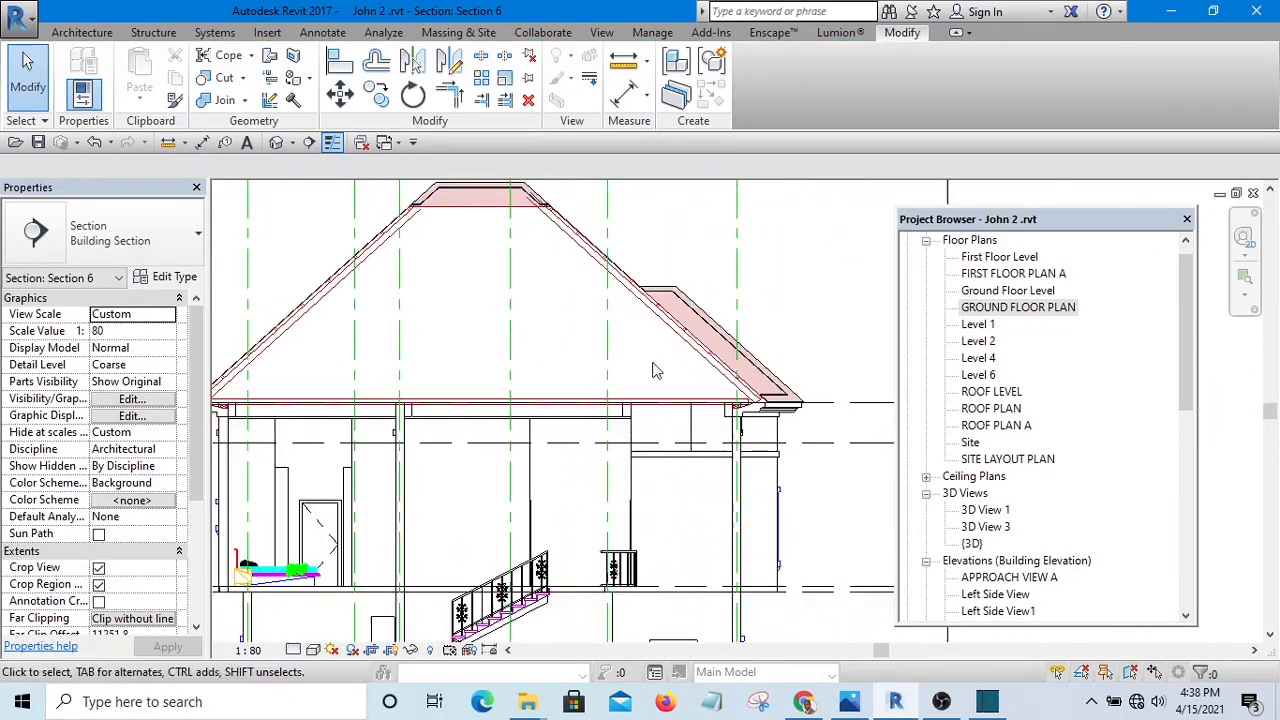
{"action": "mouse_move", "coordinate": [651, 366]}
{"action": "middle_mouse_down"}
{"action": "mouse_move", "coordinate": [597, 374]}
{"action": "mouse_move", "coordinate": [584, 430]}
{"action": "mouse_move", "coordinate": [560, 395]}
{"action": "middle_mouse_up"}
{"action": "scroll", "coordinate": [536, 347], "scroll_direction": "up", "scroll_amount": 3}
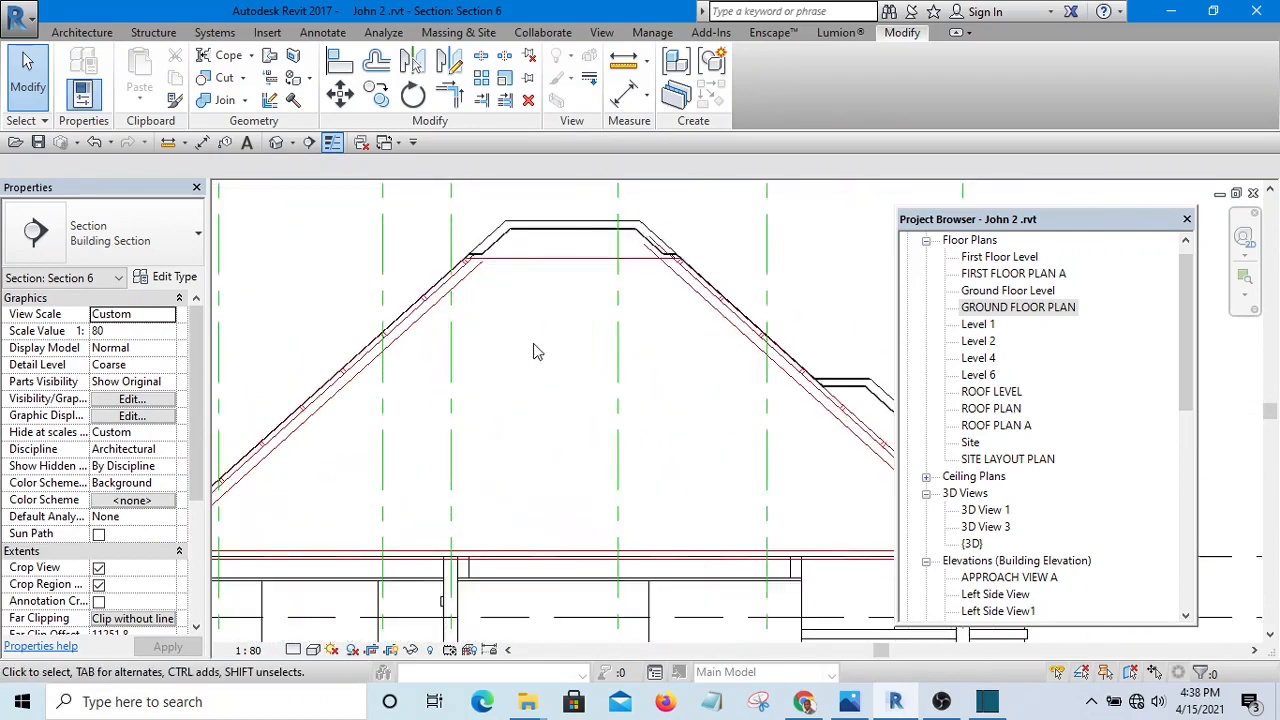
- Draw a vertical furniture-style detail line about 4816 mm long from the collar line under the flat roof top down to the tie beam
{"action": "key", "text": "l"}
{"action": "scroll", "coordinate": [540, 351], "scroll_direction": "up", "scroll_amount": 1}
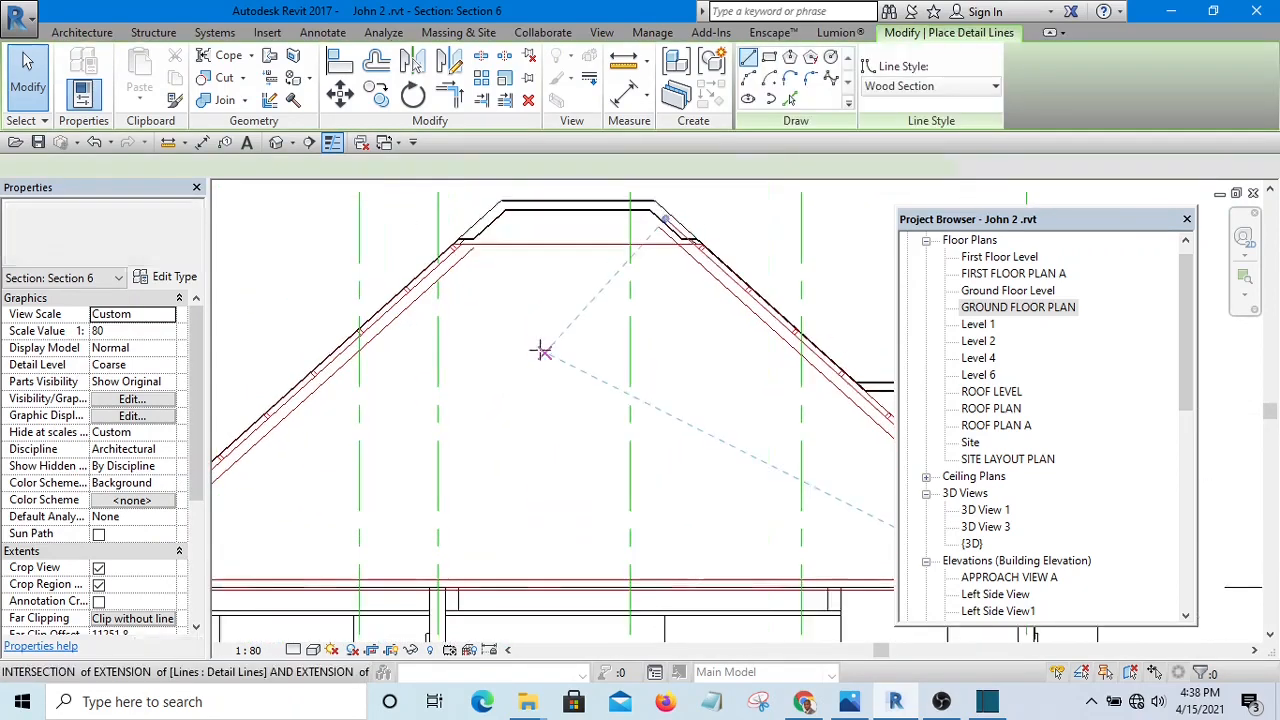
{"action": "left_click", "coordinate": [903, 86]}
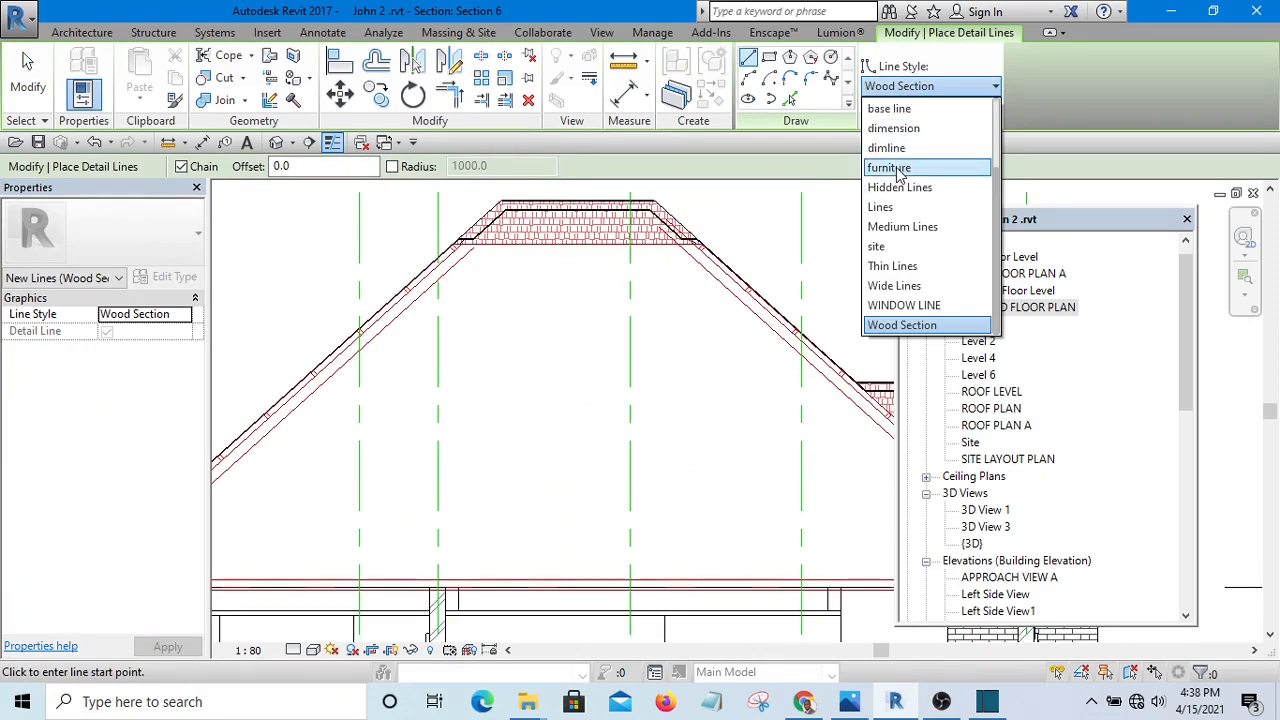
{"action": "left_click", "coordinate": [886, 168]}
{"action": "scroll", "coordinate": [571, 270], "scroll_direction": "up", "scroll_amount": 3}
{"action": "scroll", "coordinate": [580, 238], "scroll_direction": "down", "scroll_amount": 3}
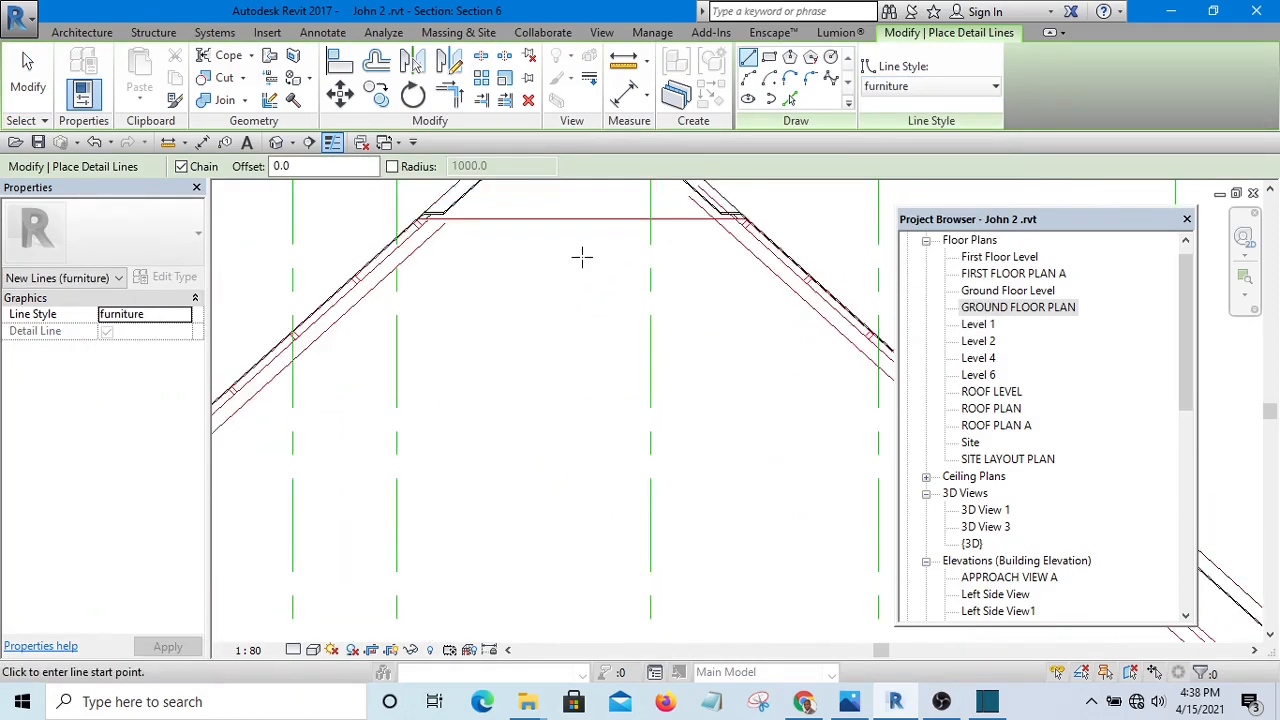
{"action": "scroll", "coordinate": [531, 235], "scroll_direction": "up", "scroll_amount": 1}
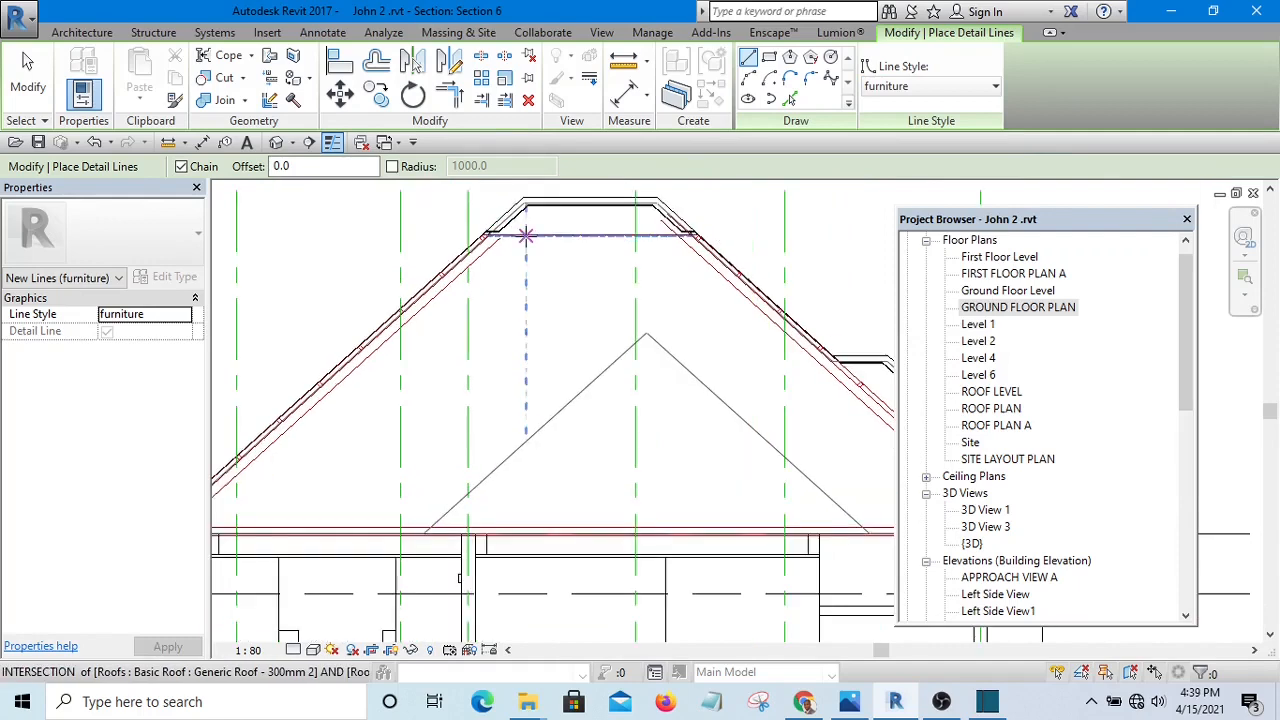
{"action": "left_click", "coordinate": [528, 237]}
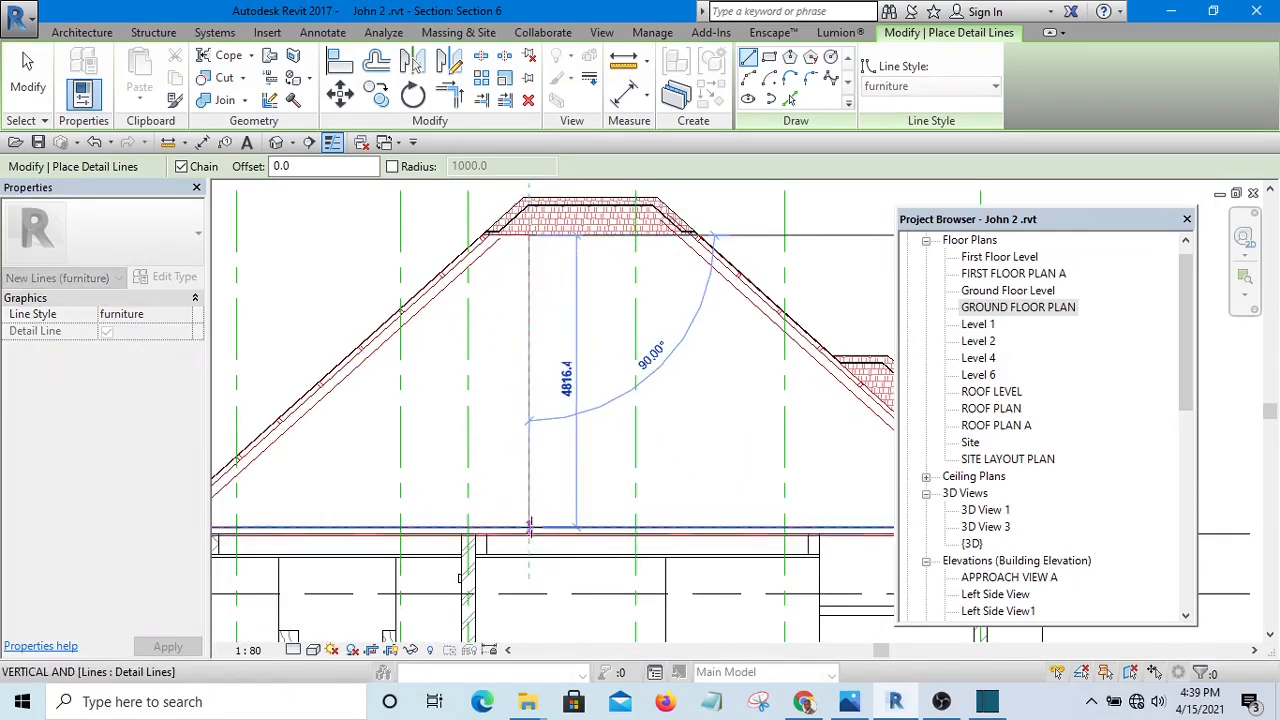
{"action": "left_click", "coordinate": [528, 537]}
{"action": "key", "text": "Escape"}
{"action": "key", "text": "Escape"}
- Offset a copy of the vertical line by 150 mm to form a roof post
{"action": "scroll", "coordinate": [546, 247], "scroll_direction": "up", "scroll_amount": 1}
{"action": "scroll", "coordinate": [546, 247], "scroll_direction": "up", "scroll_amount": 1}
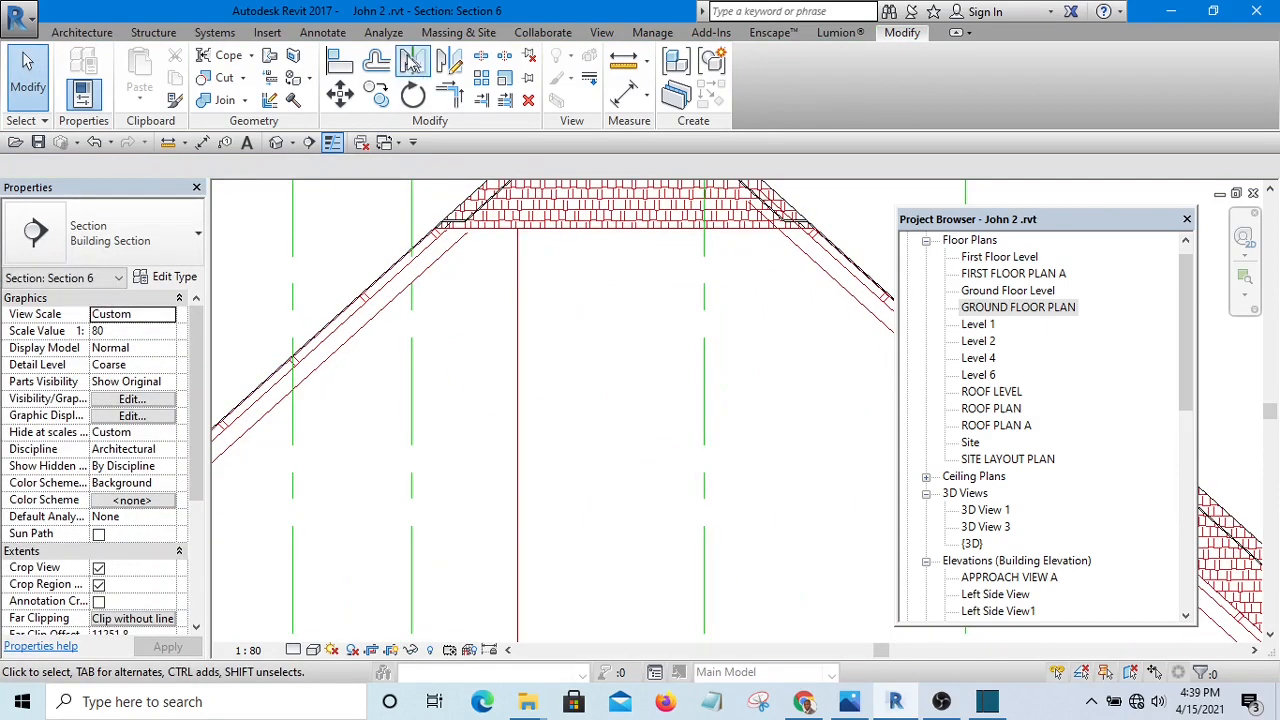
{"action": "left_click", "coordinate": [378, 64]}
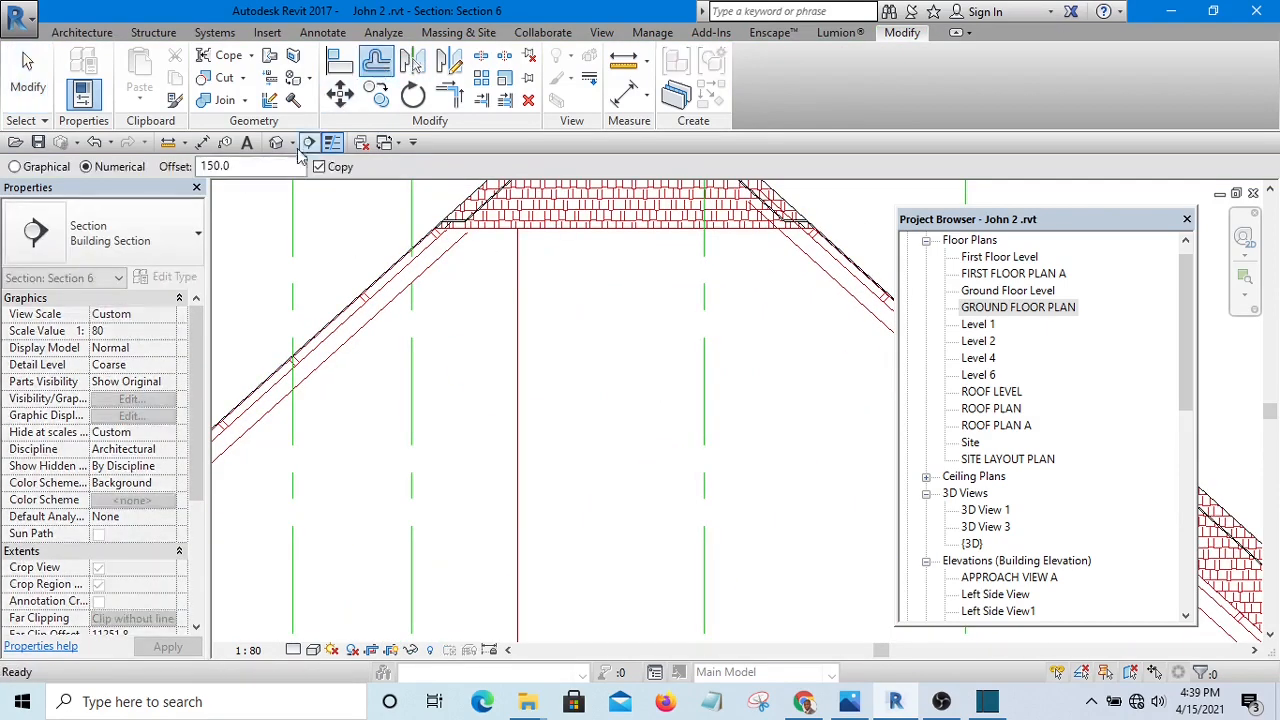
{"action": "left_click", "coordinate": [519, 318]}
{"action": "scroll", "coordinate": [521, 330], "scroll_direction": "down", "scroll_amount": 3}
{"action": "key", "text": "Escape"}
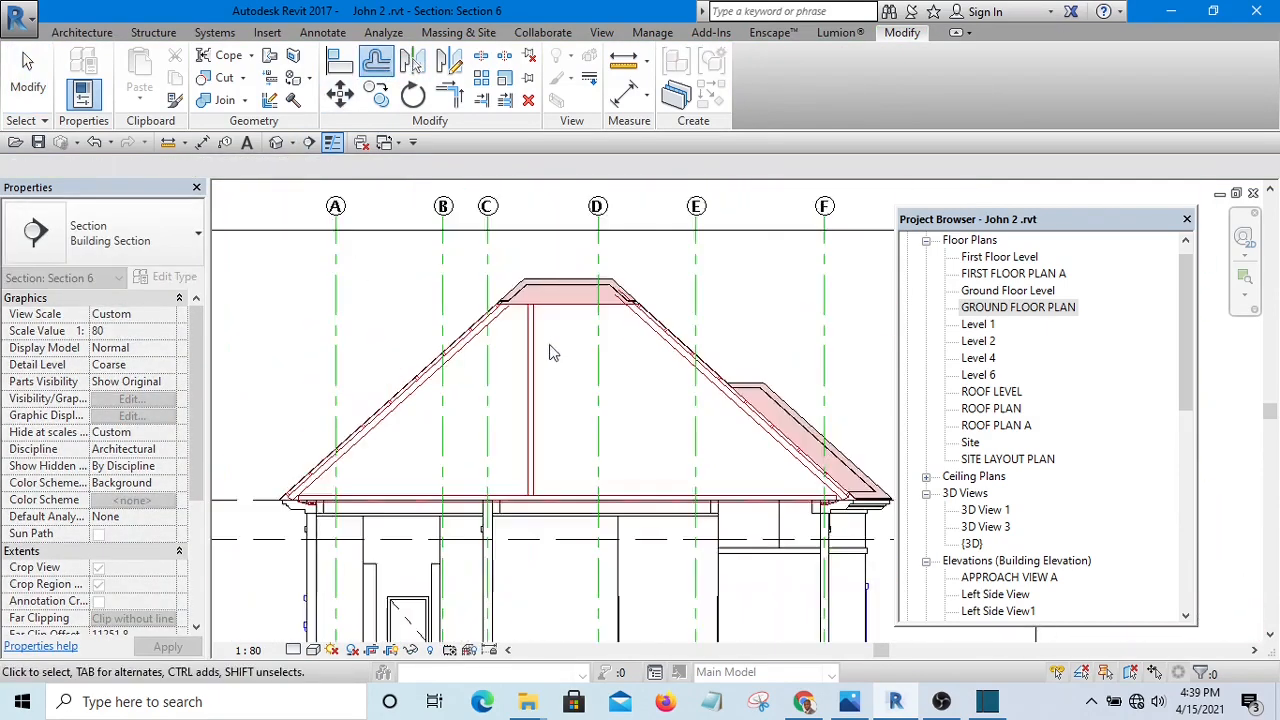
- Copy the post's two lines across the roof to make three full-height posts beneath the flat roof top
{"action": "scroll", "coordinate": [521, 347], "scroll_direction": "up", "scroll_amount": 3}
{"action": "left_click", "coordinate": [522, 372]}
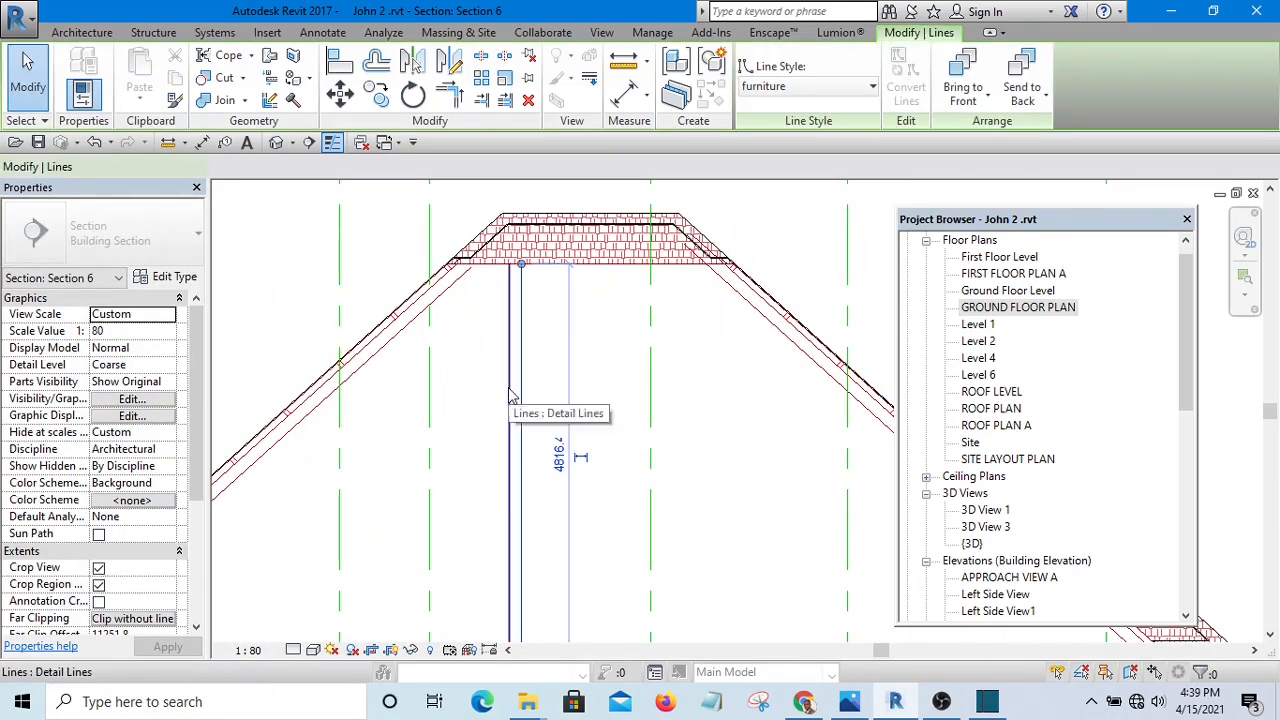
{"action": "left_click_drag", "start_coordinate": [520, 393], "coordinate": [747, 370], "text": "ctrl"}
{"action": "scroll", "coordinate": [745, 375], "scroll_direction": "down", "scroll_amount": 4}
{"action": "scroll", "coordinate": [691, 389], "scroll_direction": "up", "scroll_amount": 4}
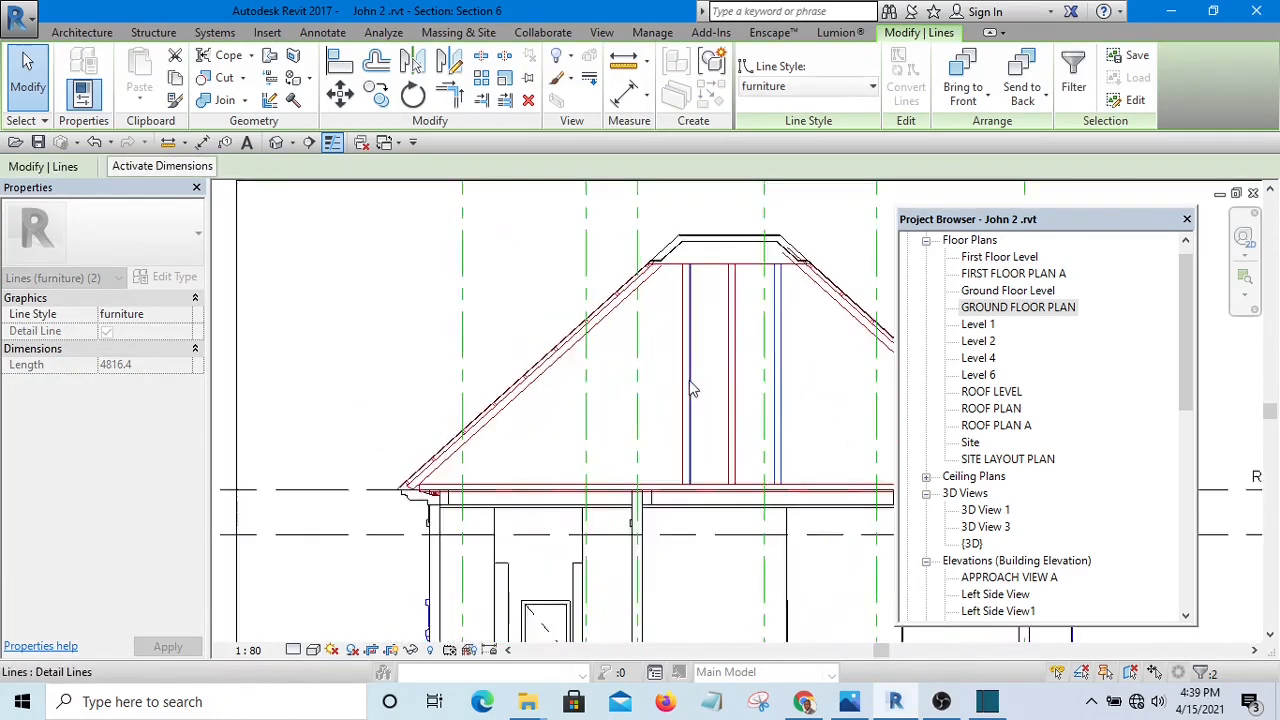
{"action": "scroll", "coordinate": [691, 389], "scroll_direction": "up", "scroll_amount": 2}
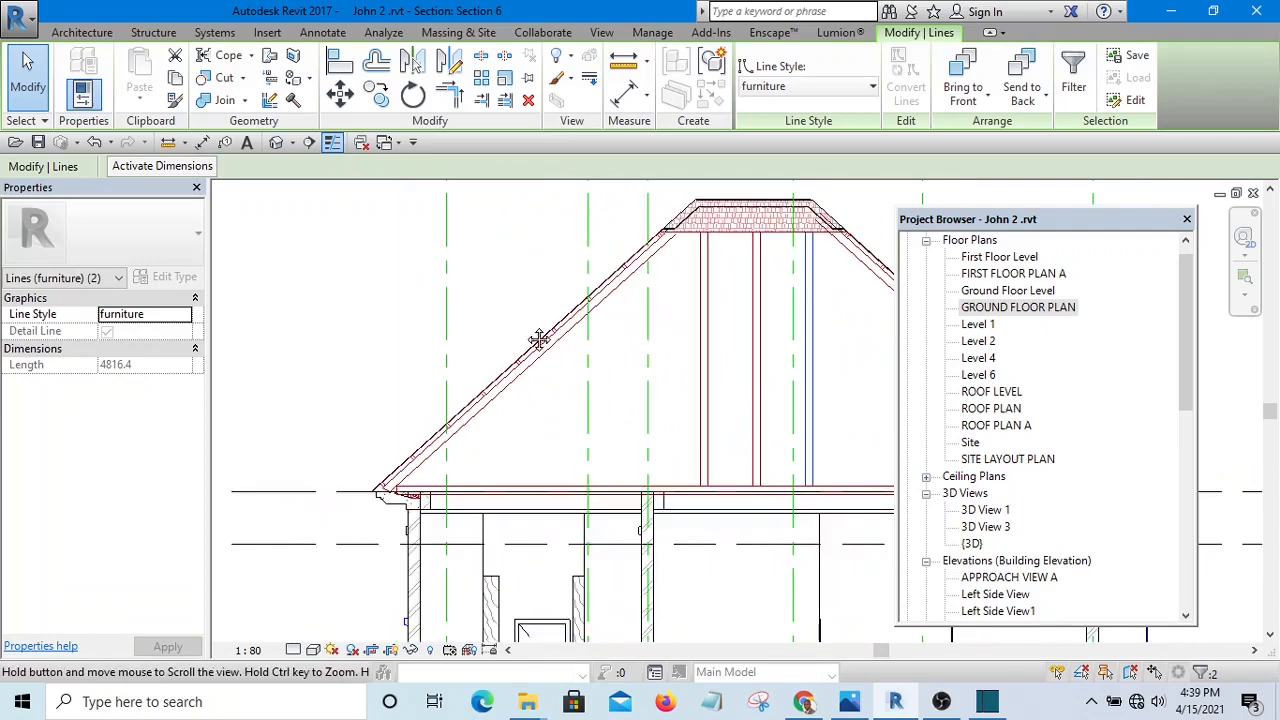
{"action": "scroll", "coordinate": [586, 400], "scroll_direction": "up", "scroll_amount": 5}
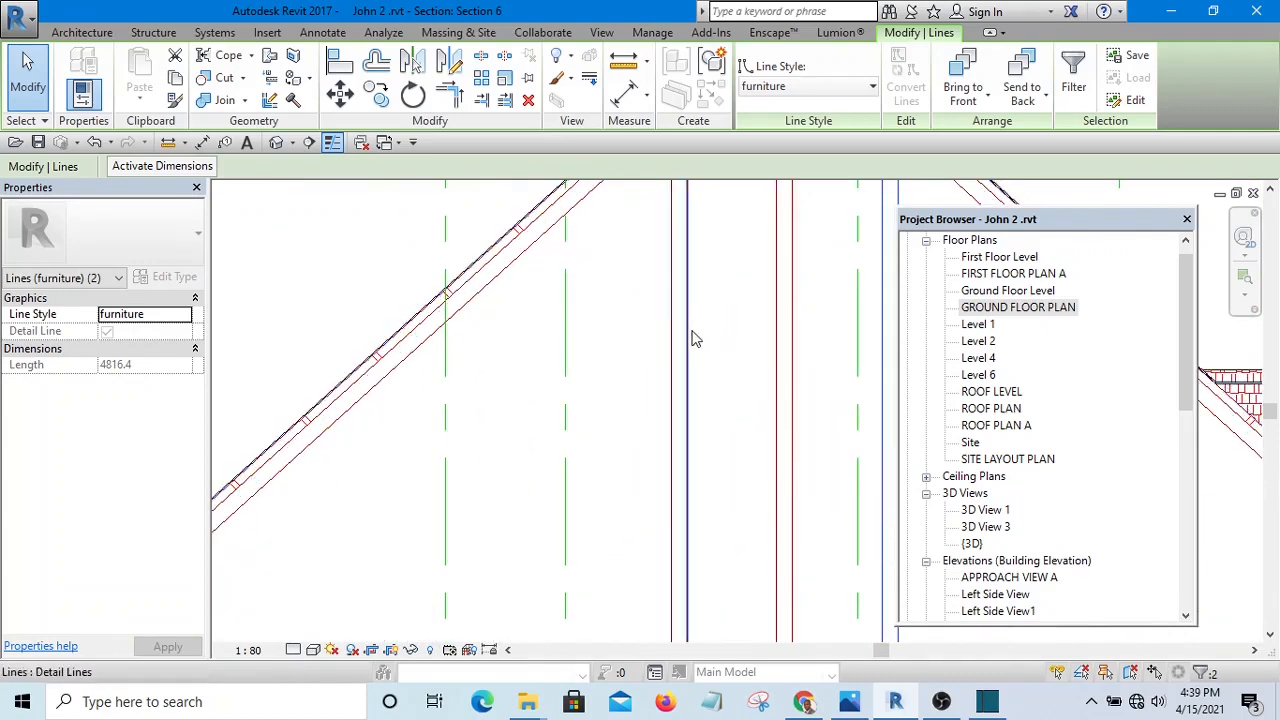
- Array the leftmost full-height post toward the left eave with 9 ungrouped items spaced 1200 mm apart
{"action": "left_click", "coordinate": [689, 350]}
{"action": "left_click", "coordinate": [673, 372], "text": "ctrl"}
{"action": "scroll", "coordinate": [672, 375], "scroll_direction": "down", "scroll_amount": 5}
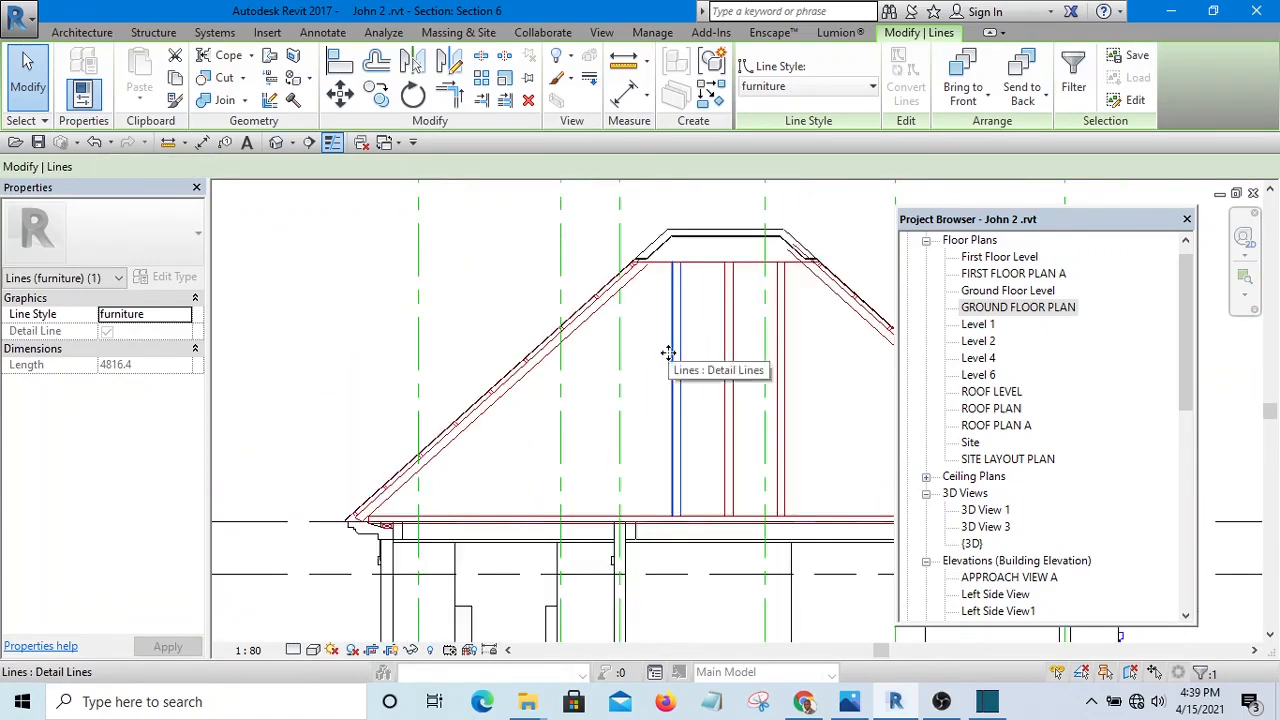
{"action": "left_click", "coordinate": [478, 80]}
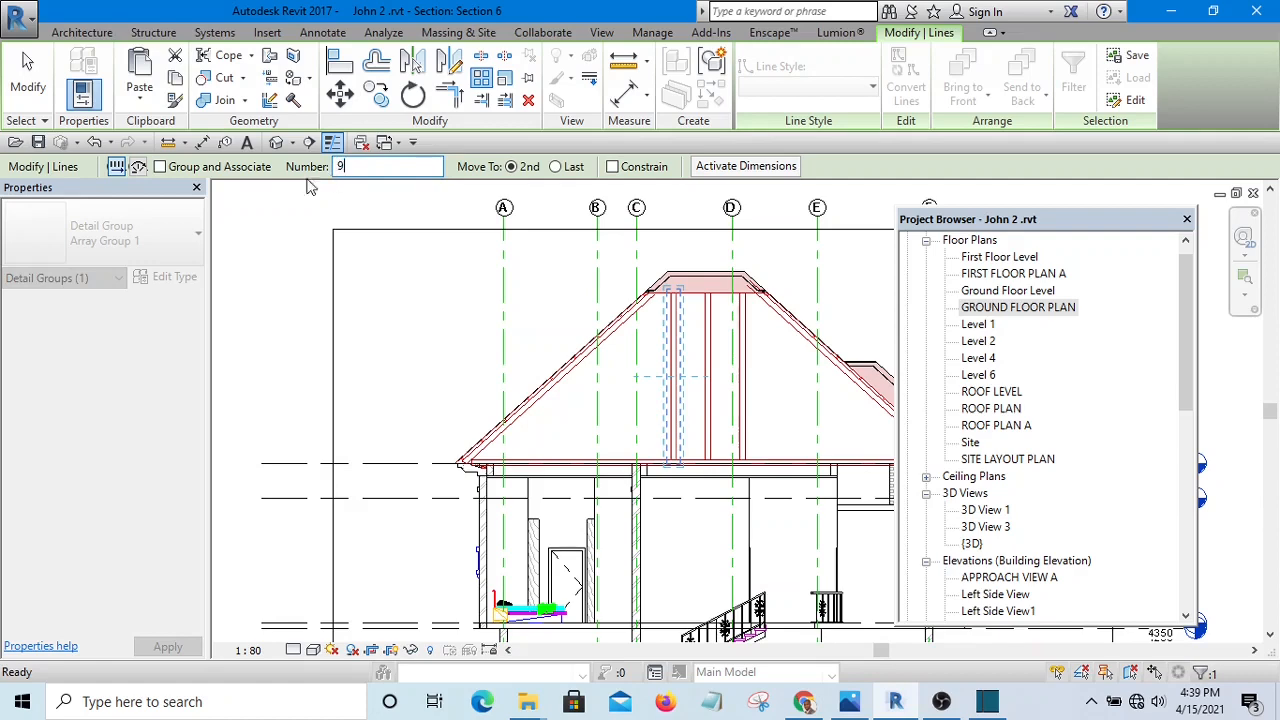
{"action": "scroll", "coordinate": [684, 420], "scroll_direction": "up", "scroll_amount": 5}
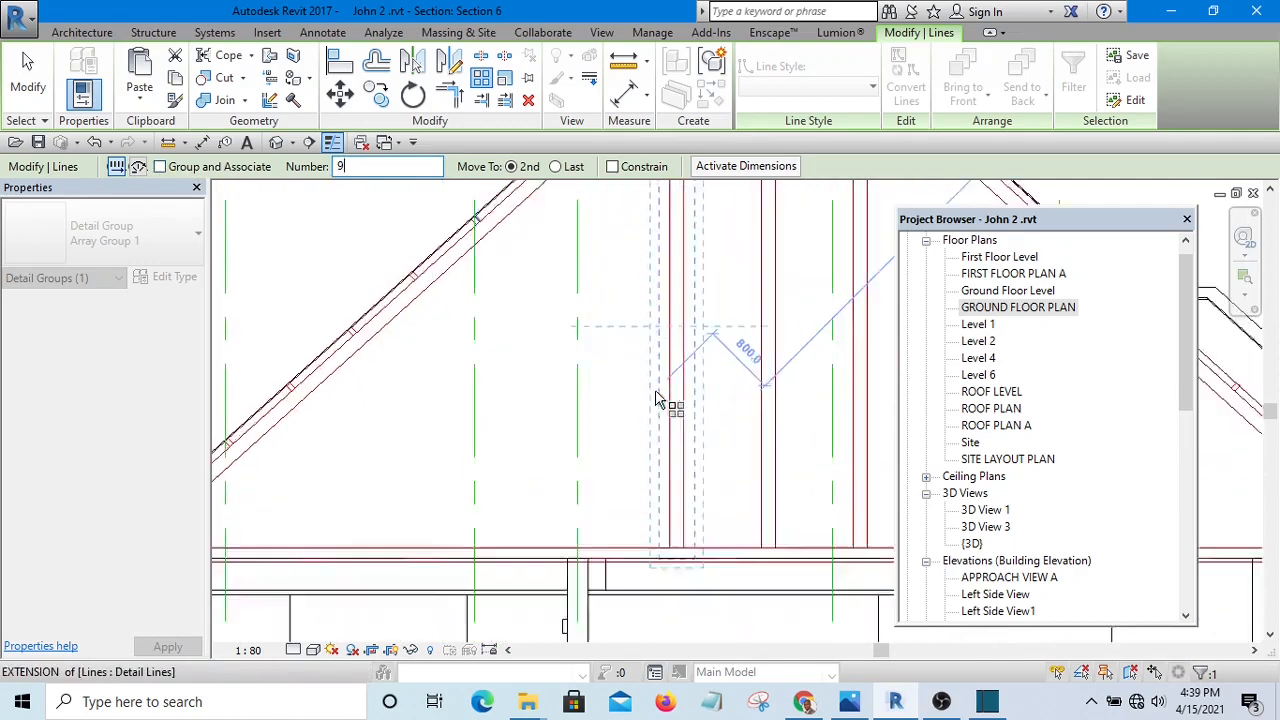
{"action": "left_click", "coordinate": [672, 413]}
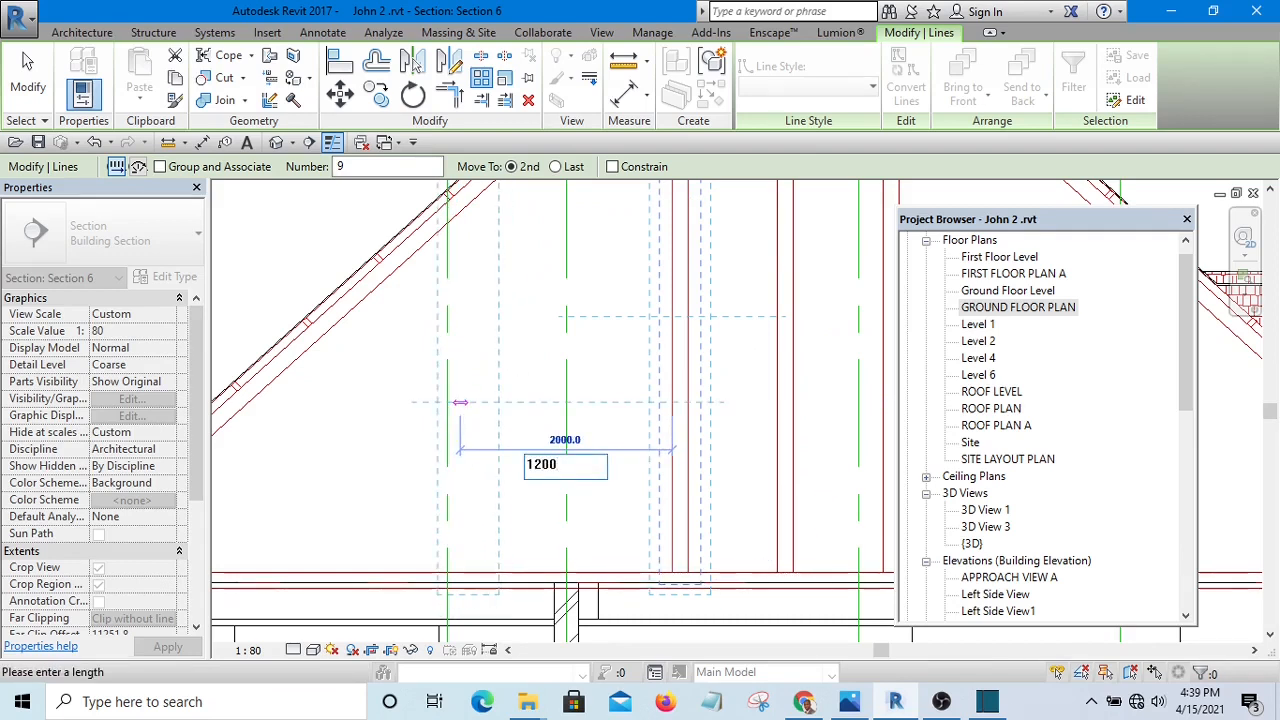
{"action": "type", "text": "1200"}
{"action": "key", "text": "Return"}
{"action": "scroll", "coordinate": [464, 394], "scroll_direction": "down", "scroll_amount": 5}
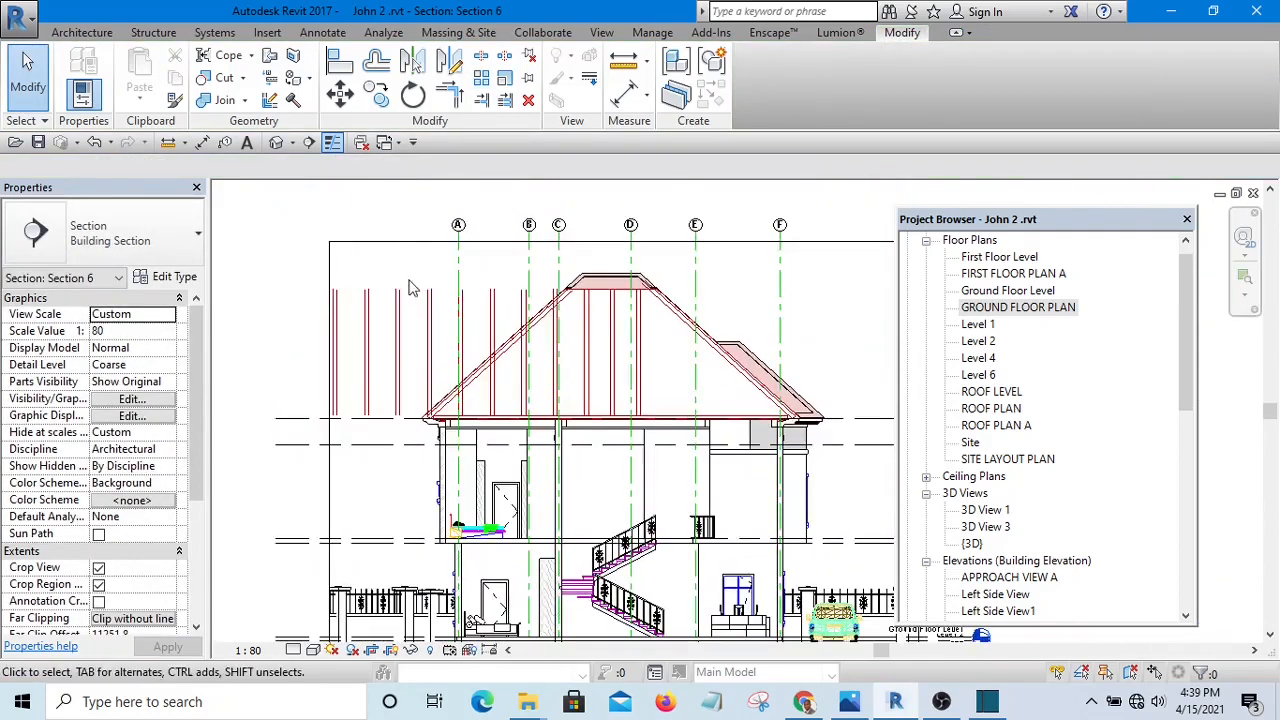
- Delete the surplus arrayed posts at and beyond the left eave
{"action": "scroll", "coordinate": [364, 302], "scroll_direction": "up", "scroll_amount": 1}
{"action": "left_click_drag", "start_coordinate": [268, 268], "coordinate": [423, 477]}
{"action": "key", "text": "Escape"}
{"action": "scroll", "coordinate": [451, 371], "scroll_direction": "up", "scroll_amount": 5}
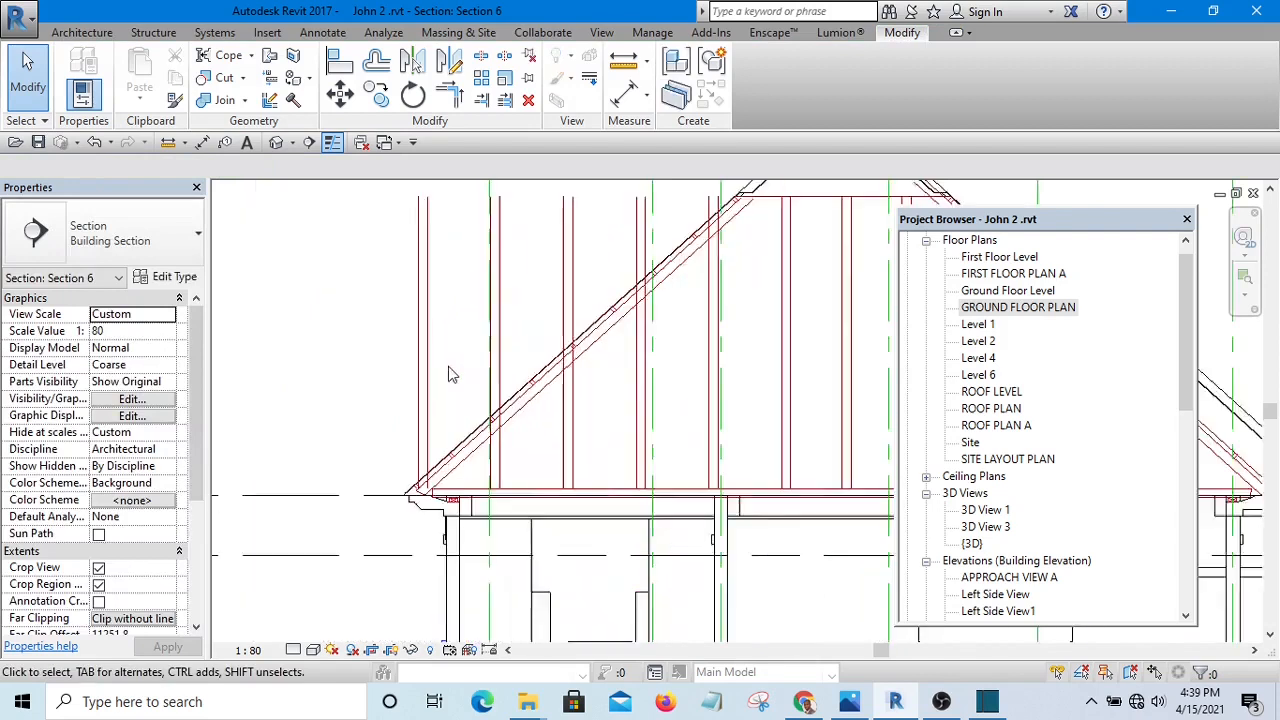
{"action": "scroll", "coordinate": [371, 411], "scroll_direction": "down", "scroll_amount": 3}
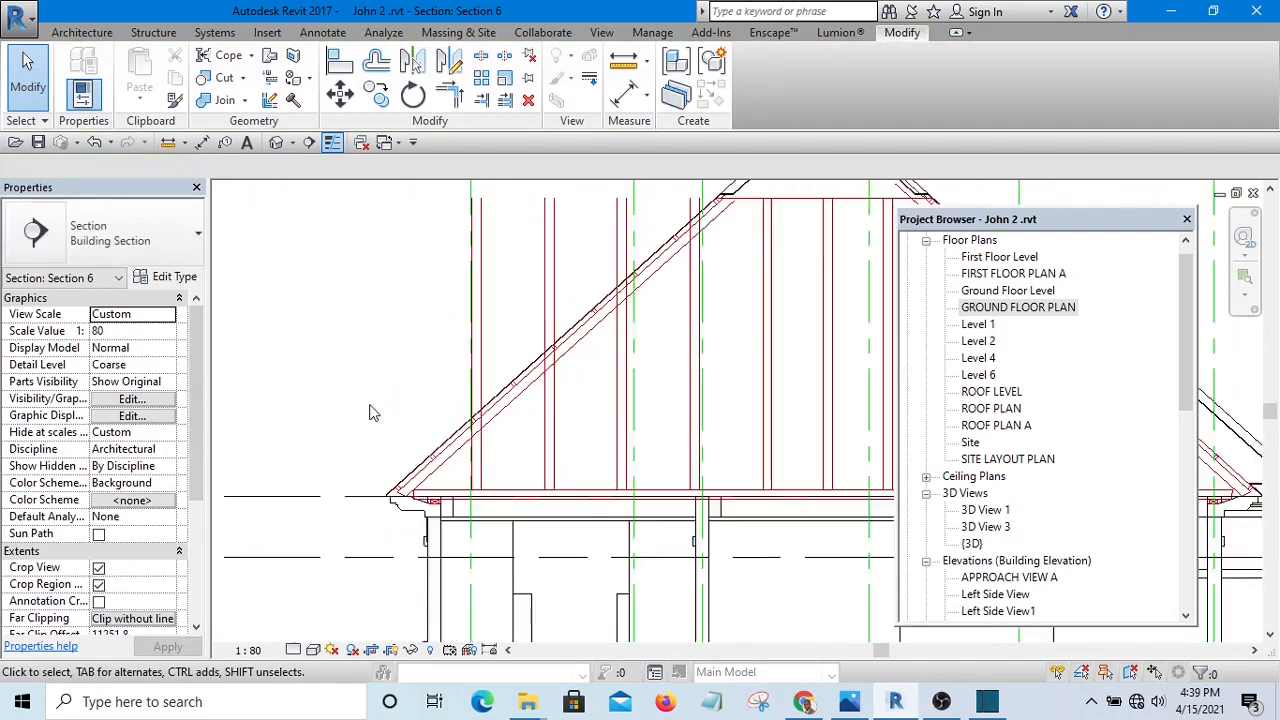
- Trim the remaining arrayed posts to the underside of the left rafter, keeping the parts below it
{"action": "scroll", "coordinate": [475, 425], "scroll_direction": "up", "scroll_amount": 2}
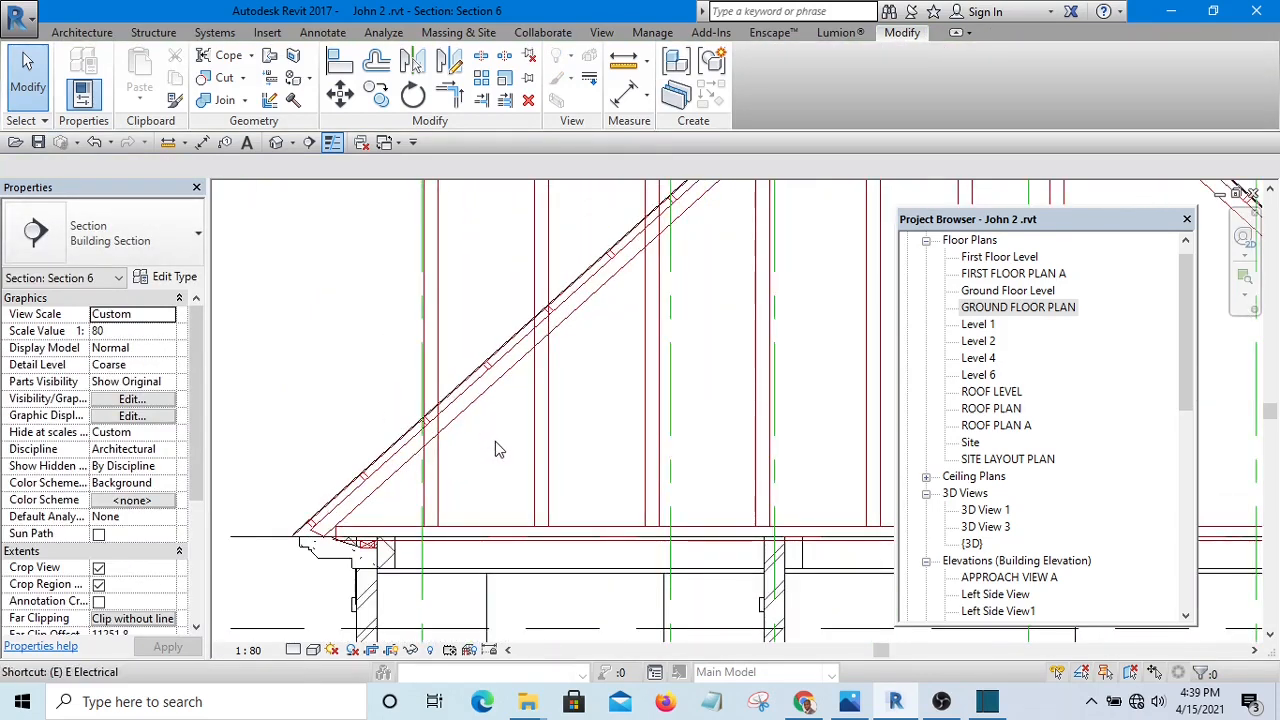
{"action": "scroll", "coordinate": [494, 445], "scroll_direction": "up", "scroll_amount": 2}
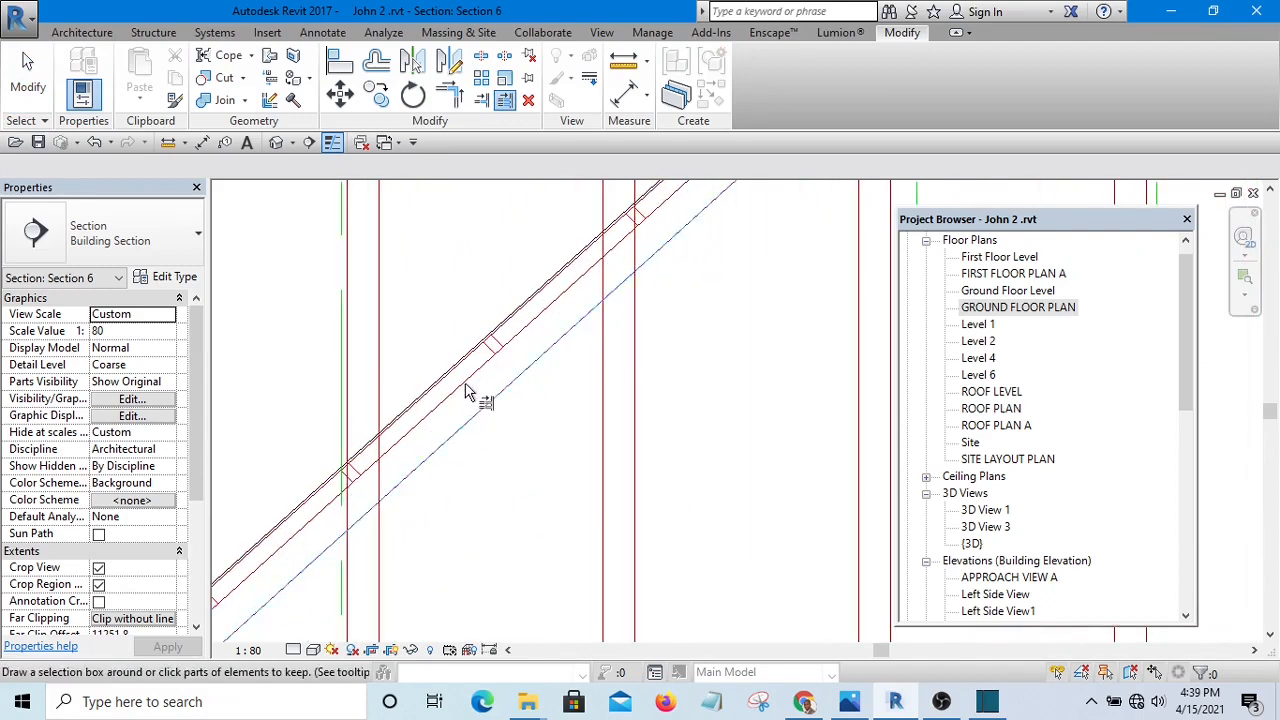
{"action": "scroll", "coordinate": [468, 428], "scroll_direction": "down", "scroll_amount": 2}
{"action": "scroll", "coordinate": [412, 512], "scroll_direction": "up", "scroll_amount": 1}
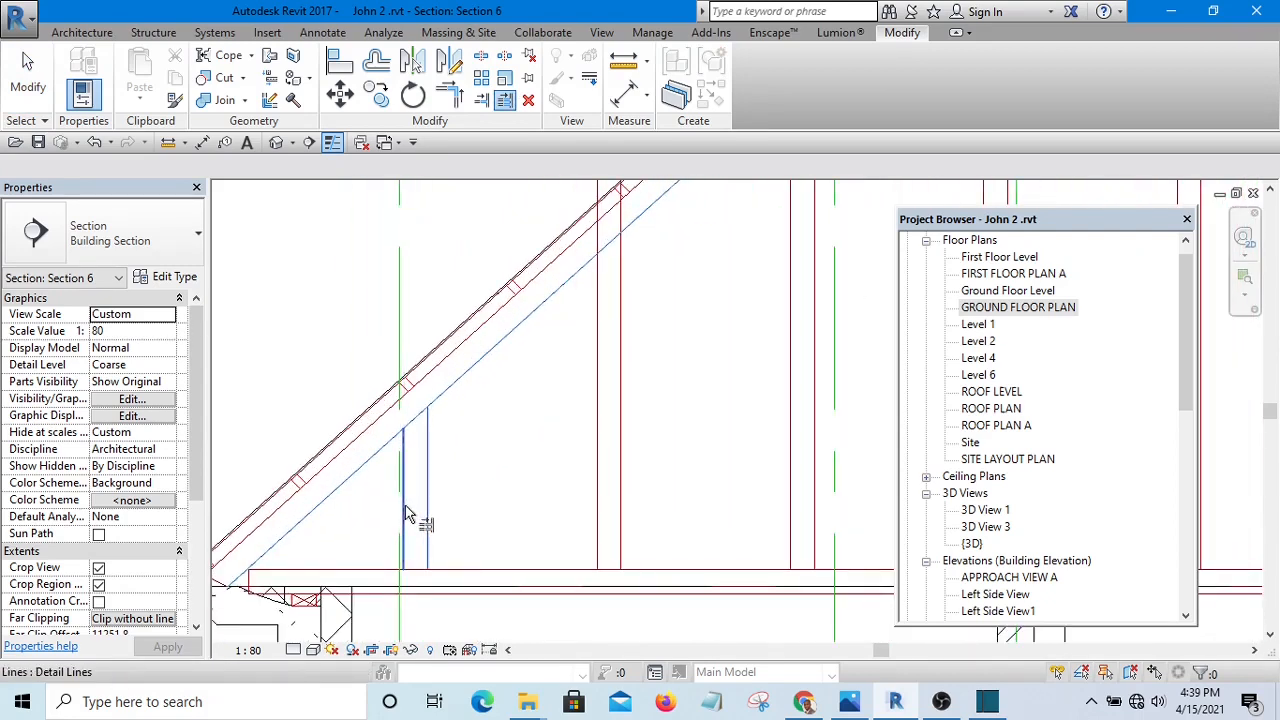
{"action": "middle_click_drag", "start_coordinate": [601, 484], "coordinate": [451, 525]}
{"action": "left_click", "coordinate": [459, 520]}
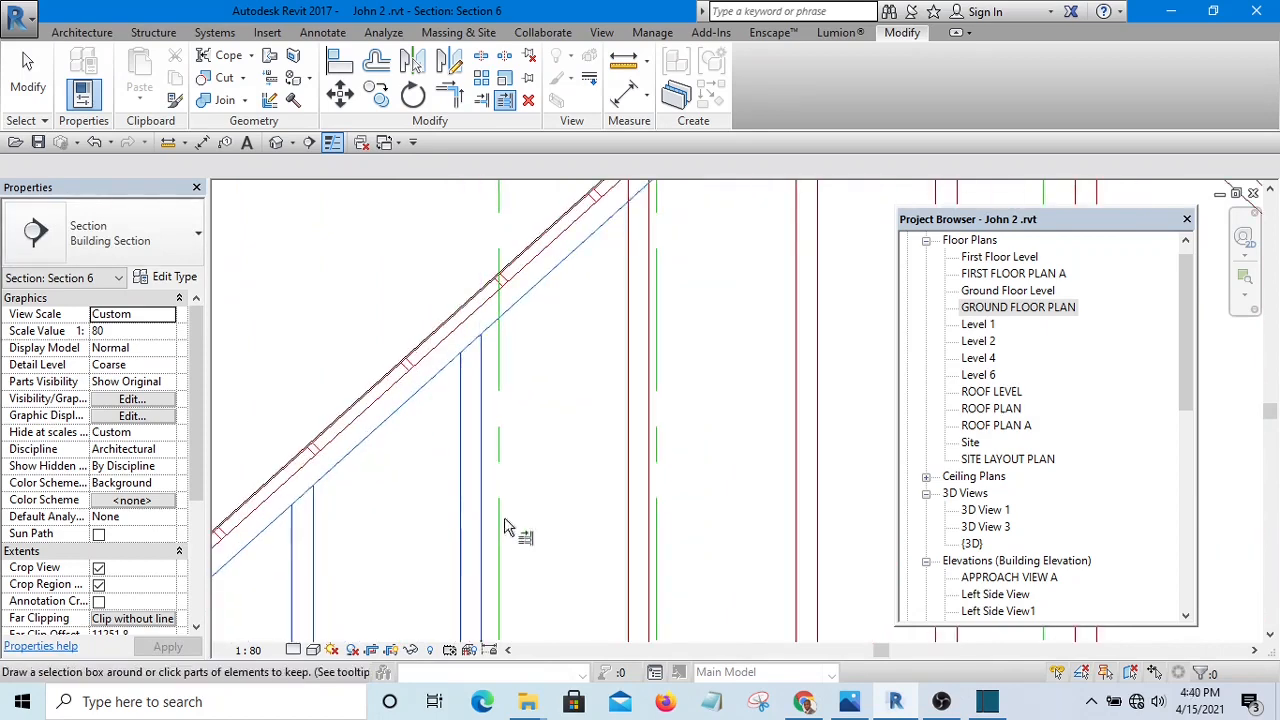
{"action": "scroll", "coordinate": [504, 517], "scroll_direction": "down", "scroll_amount": 2}
{"action": "scroll", "coordinate": [528, 497], "scroll_direction": "up", "scroll_amount": 2}
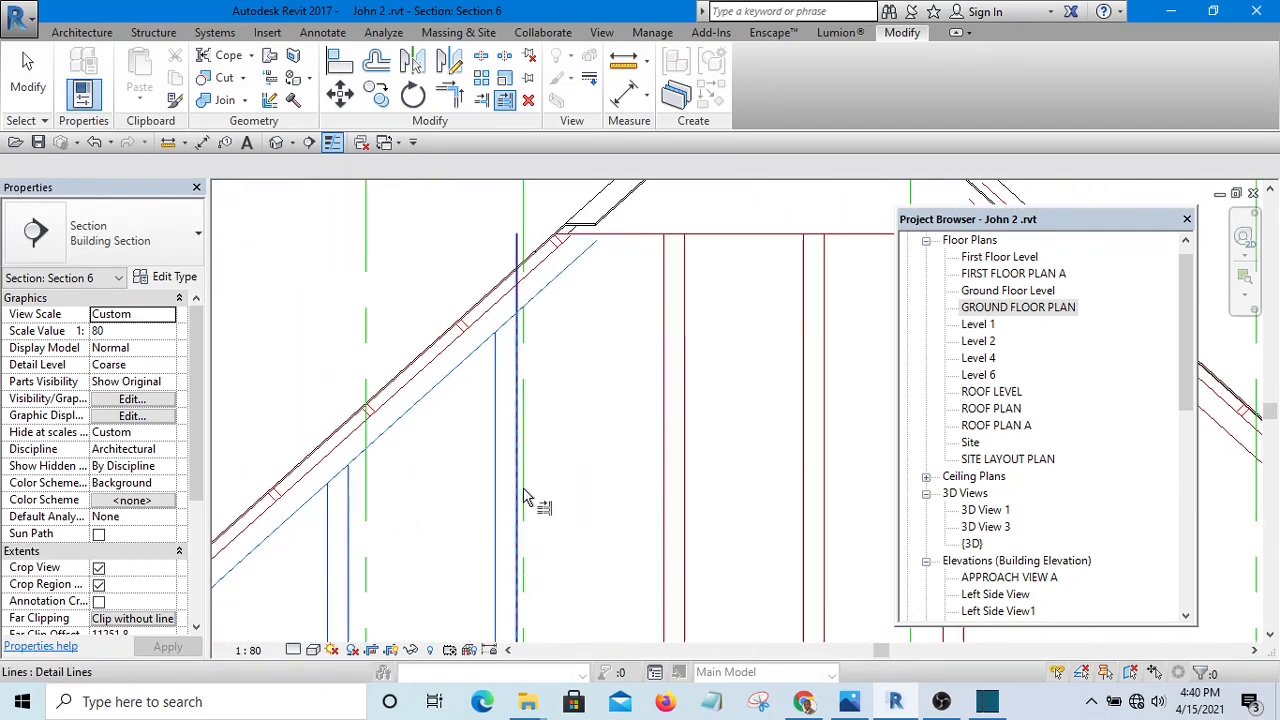
{"action": "left_click", "coordinate": [521, 488]}
{"action": "scroll", "coordinate": [490, 440], "scroll_direction": "down", "scroll_amount": 5}
{"action": "middle_click_drag", "start_coordinate": [550, 441], "coordinate": [541, 354]}
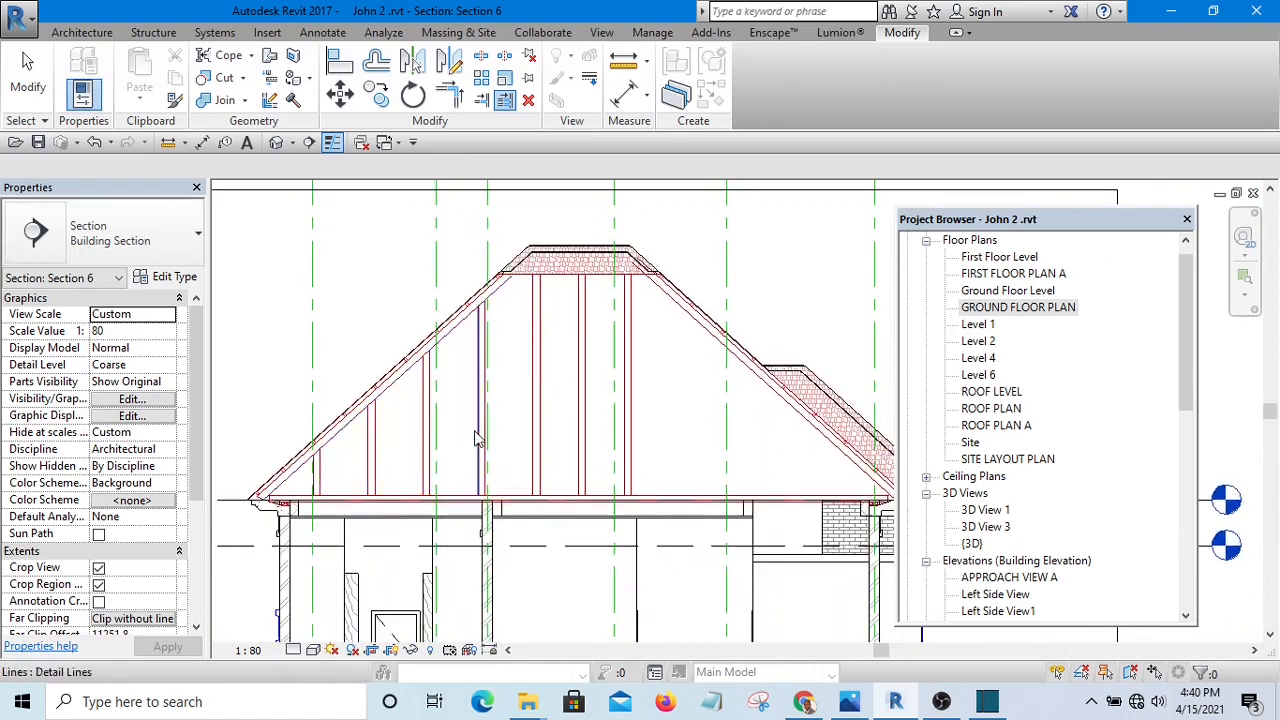
{"action": "scroll", "coordinate": [478, 440], "scroll_direction": "up", "scroll_amount": 2}
{"action": "scroll", "coordinate": [509, 457], "scroll_direction": "down", "scroll_amount": 3}
{"action": "scroll", "coordinate": [555, 448], "scroll_direction": "up", "scroll_amount": 2}
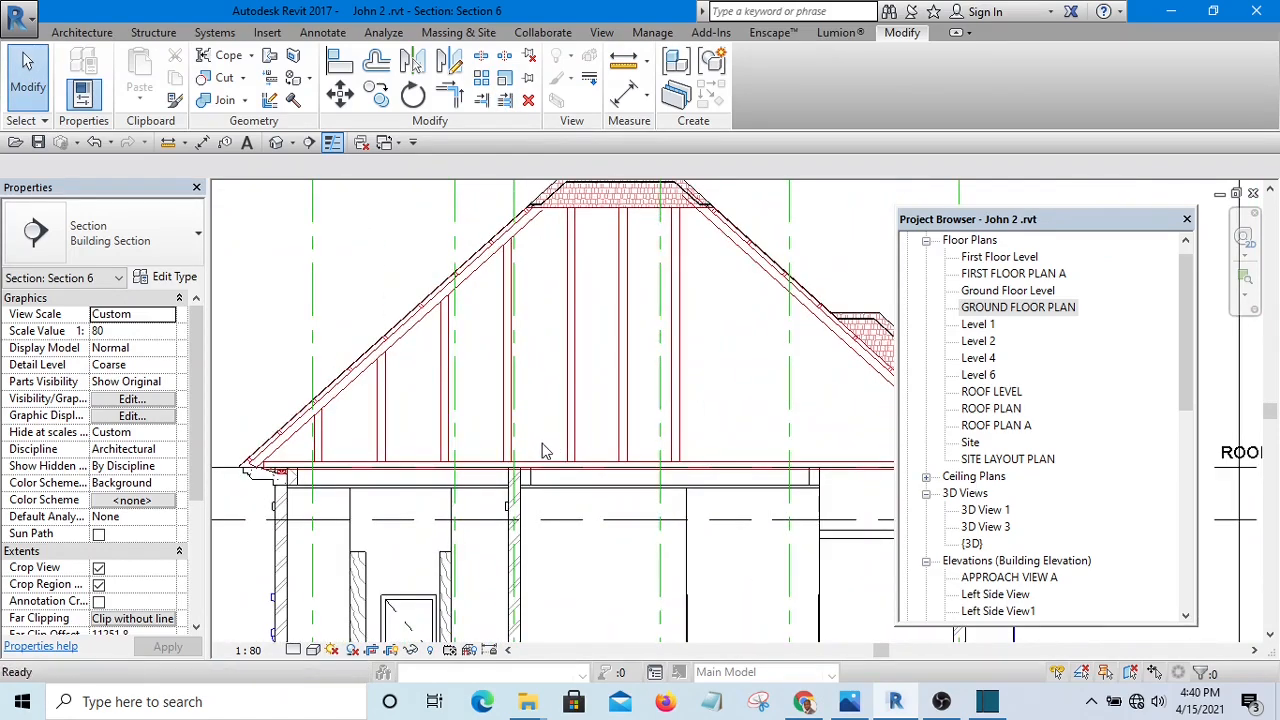
- Draw a diagonal brace line from the top of the tallest trimmed post to the tie beam beside the first full-height post
{"action": "key", "text": "d"}
{"action": "key", "text": "l"}
{"action": "left_click", "coordinate": [751, 461]}
{"action": "scroll", "coordinate": [516, 256], "scroll_direction": "up", "scroll_amount": 1}
{"action": "scroll", "coordinate": [516, 252], "scroll_direction": "up", "scroll_amount": 2}
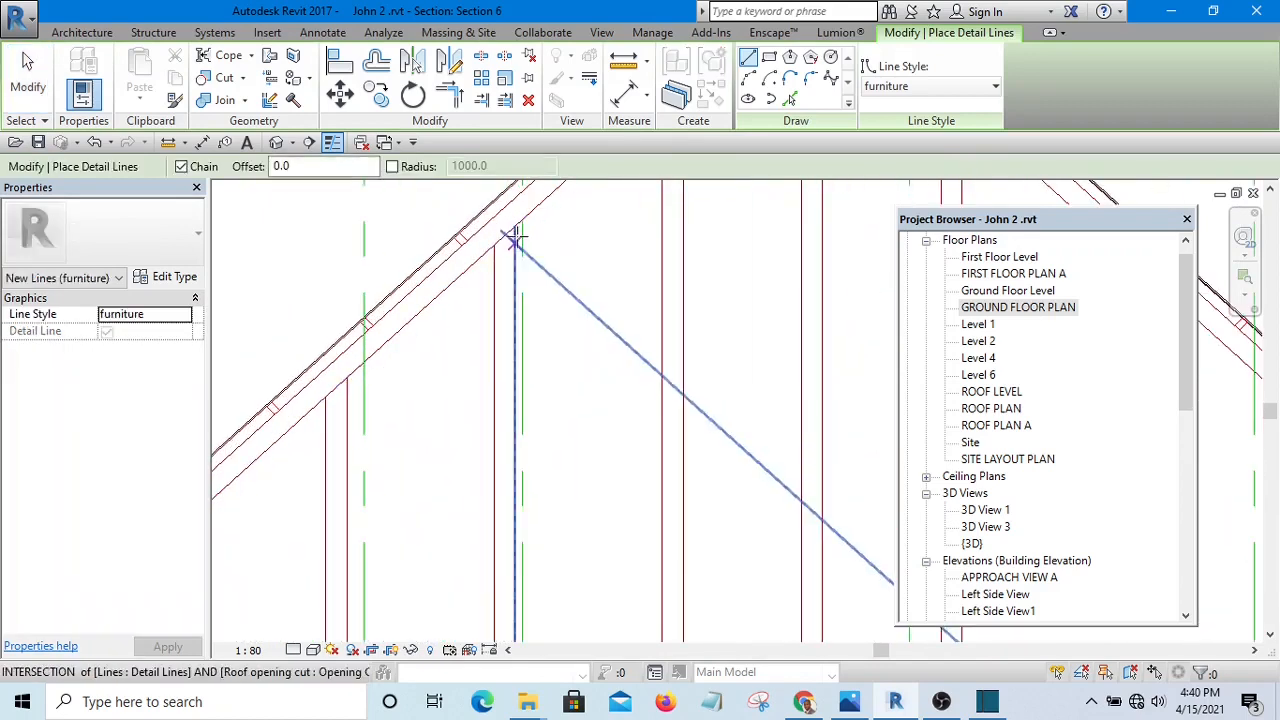
{"action": "scroll", "coordinate": [515, 226], "scroll_direction": "down", "scroll_amount": 3}
{"action": "scroll", "coordinate": [536, 453], "scroll_direction": "up", "scroll_amount": 5}
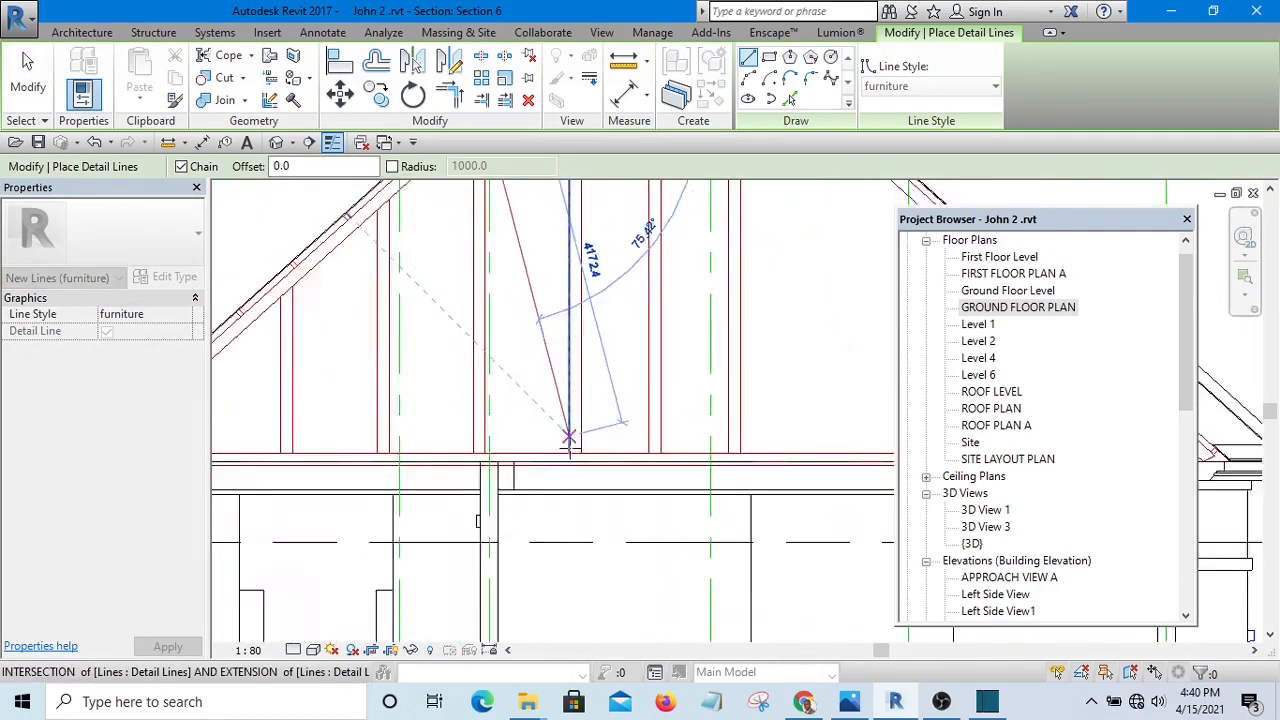
{"action": "left_click", "coordinate": [536, 453]}
{"action": "key", "text": "Escape"}
{"action": "scroll", "coordinate": [601, 454], "scroll_direction": "down", "scroll_amount": 8}
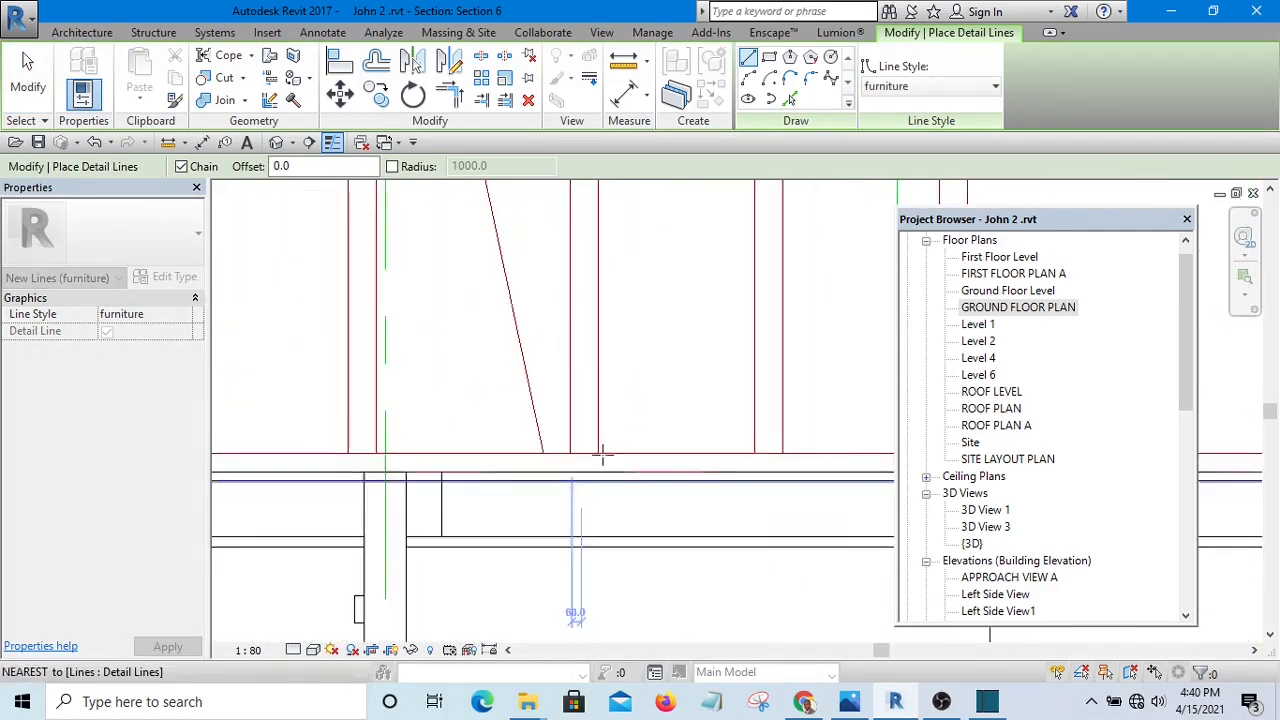
- Draw a diagonal brace line about 3285 mm long from the top of the third post from the eave to the tie beam
{"action": "scroll", "coordinate": [473, 300], "scroll_direction": "up", "scroll_amount": 1}
{"action": "scroll", "coordinate": [473, 300], "scroll_direction": "up", "scroll_amount": 2}
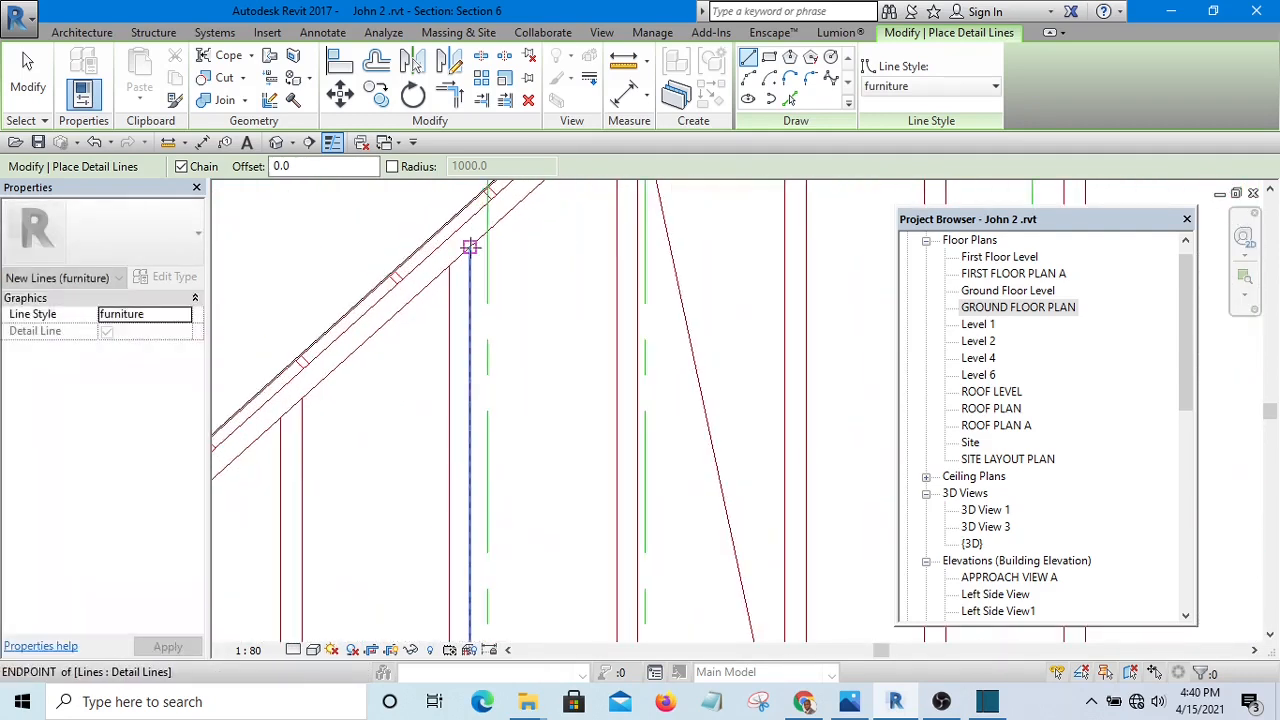
{"action": "left_click", "coordinate": [479, 257]}
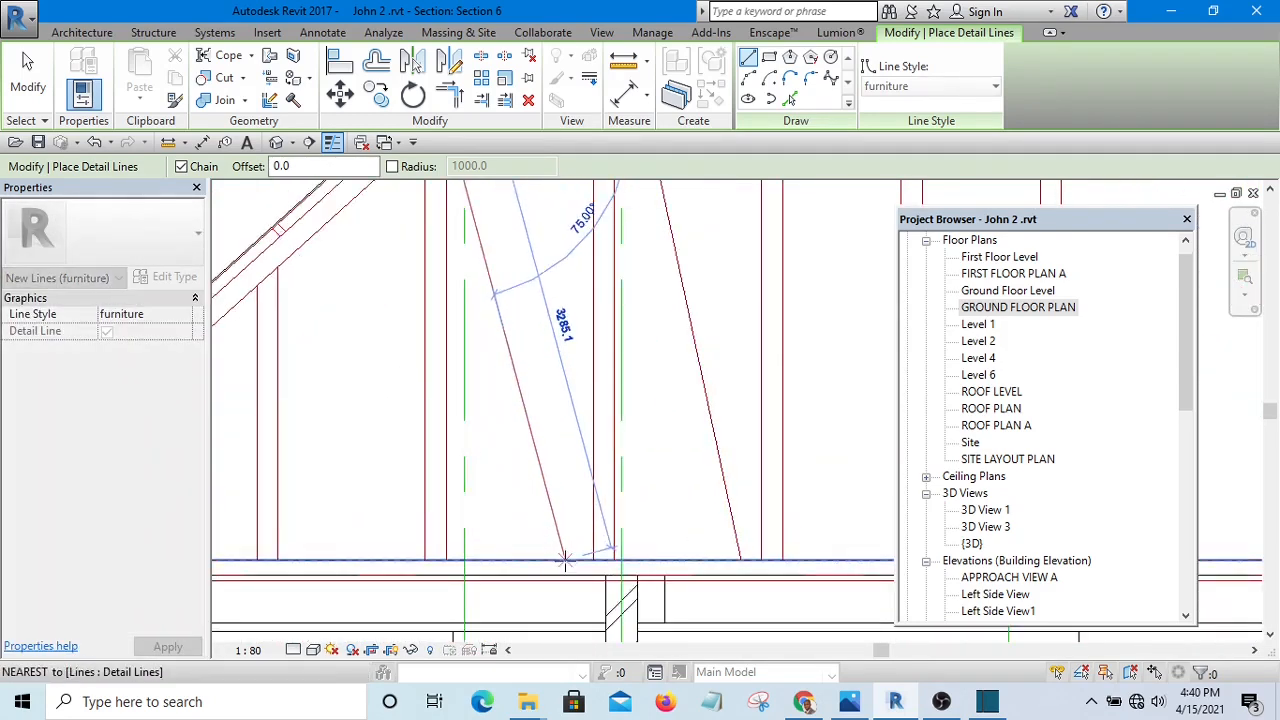
{"action": "left_click", "coordinate": [540, 549]}
{"action": "key", "text": "Escape"}
- Draw a diagonal brace line about 2277 mm long from the top of the second post from the eave to the tie beam
{"action": "scroll", "coordinate": [597, 363], "scroll_direction": "down", "scroll_amount": 2}
{"action": "scroll", "coordinate": [597, 363], "scroll_direction": "up", "scroll_amount": 3}
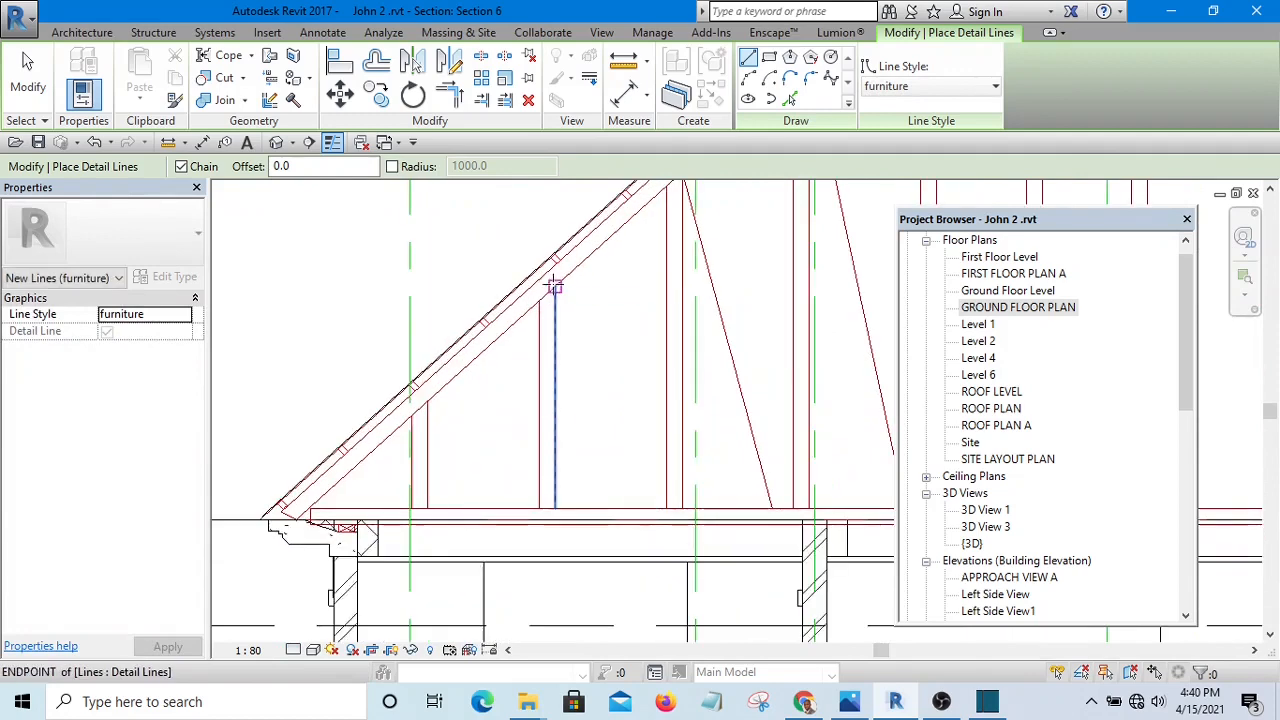
{"action": "left_click", "coordinate": [531, 217]}
{"action": "left_click", "coordinate": [642, 507]}
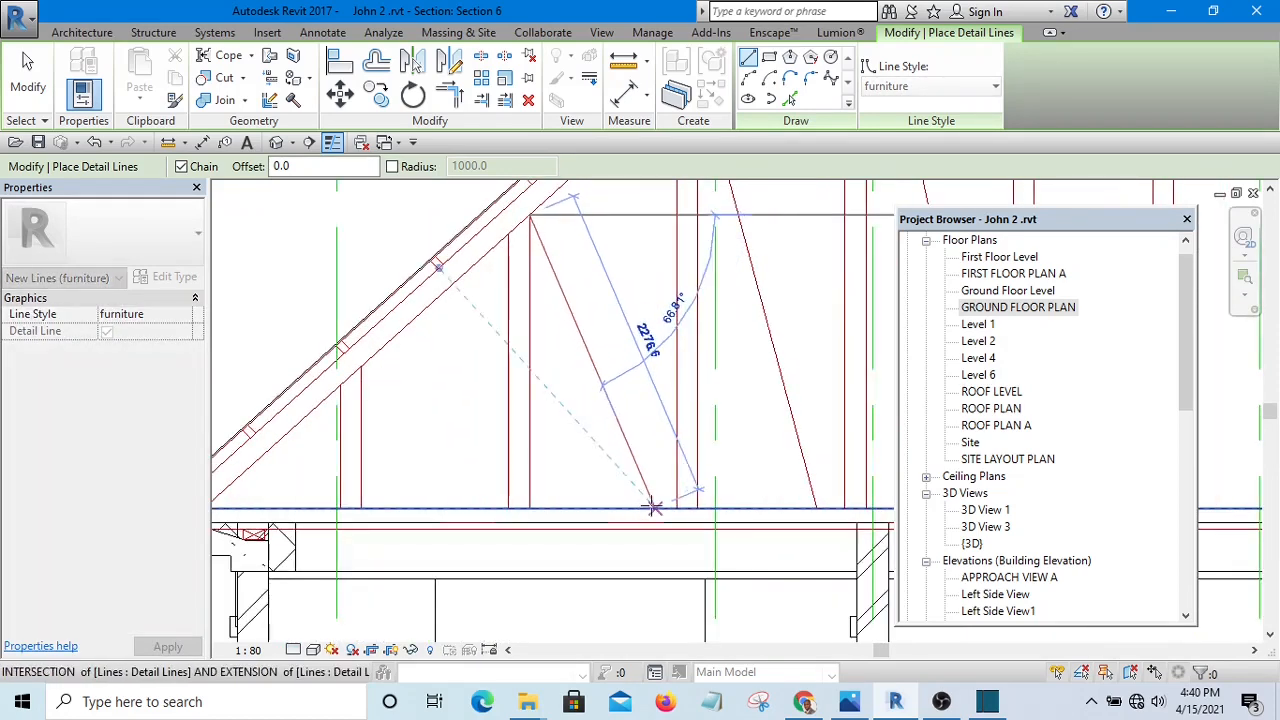
- Draw a diagonal brace line about 1438 mm long from the top of the post nearest the left eave to the tie beam
{"action": "scroll", "coordinate": [654, 505], "scroll_direction": "down", "scroll_amount": 3}
{"action": "scroll", "coordinate": [580, 420], "scroll_direction": "up", "scroll_amount": 2}
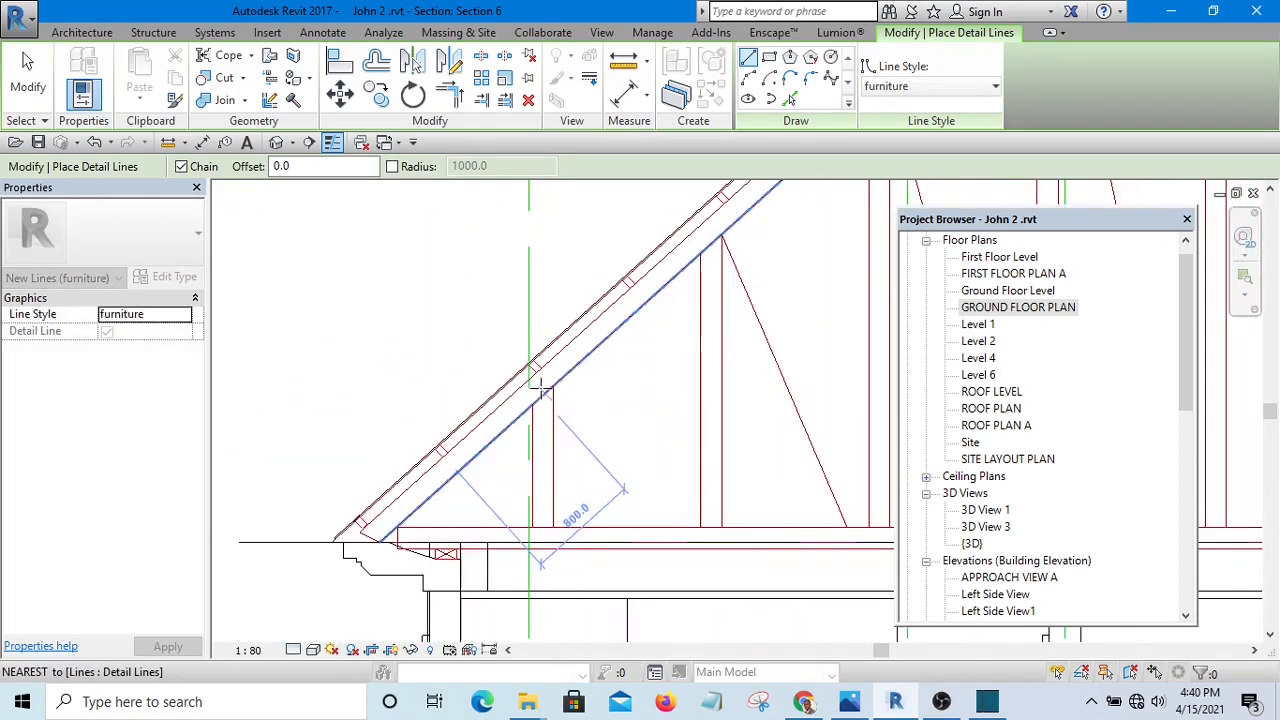
{"action": "left_click", "coordinate": [553, 386]}
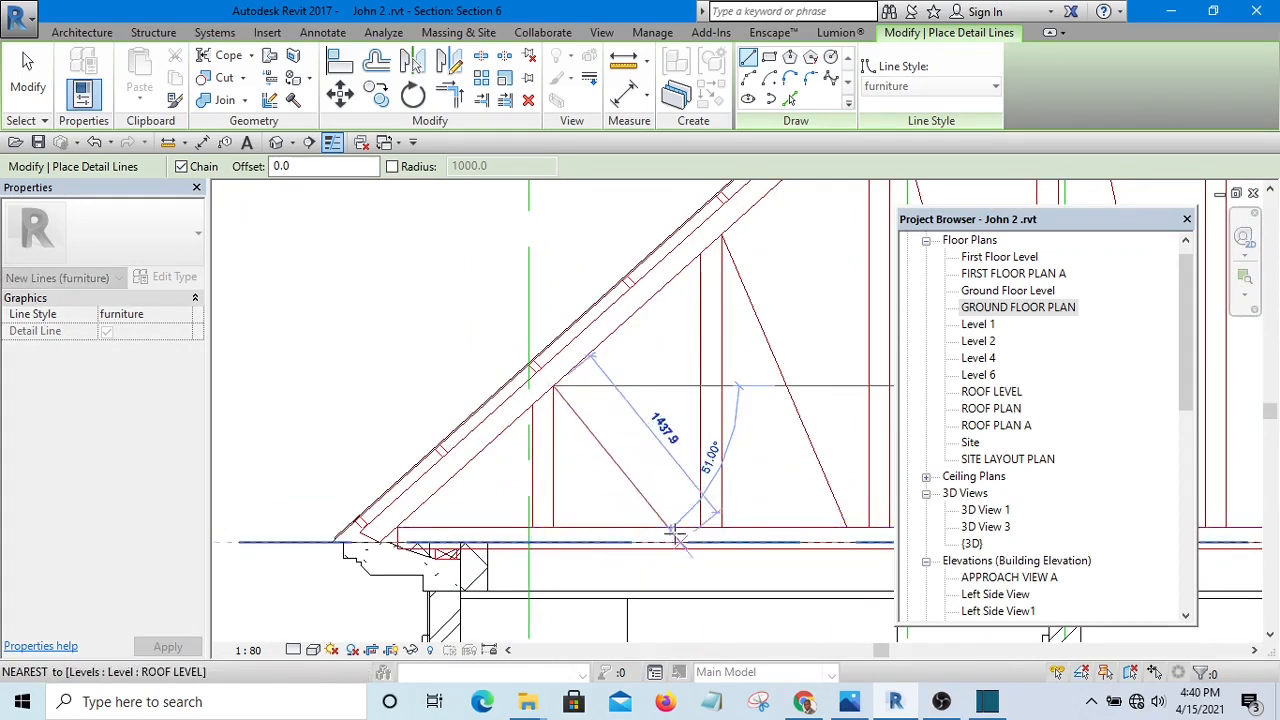
{"action": "scroll", "coordinate": [676, 512], "scroll_direction": "up", "scroll_amount": 3}
{"action": "left_click", "coordinate": [676, 525]}
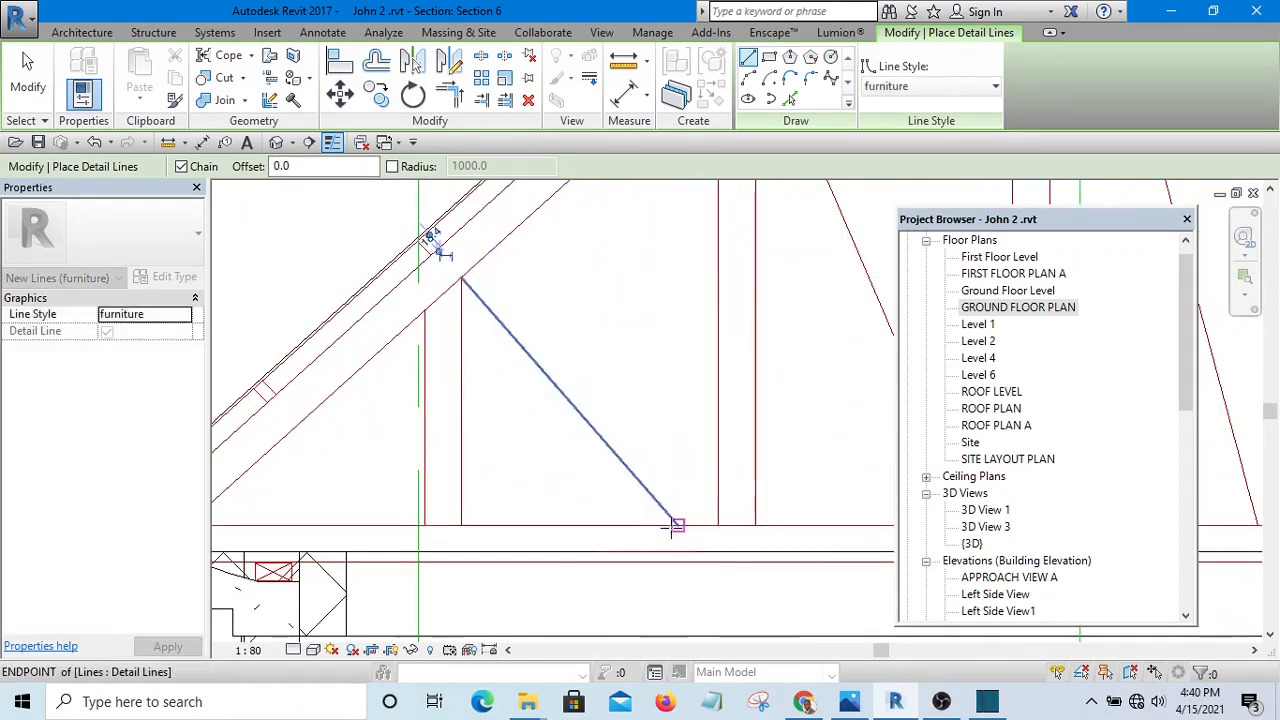
{"action": "scroll", "coordinate": [592, 466], "scroll_direction": "down", "scroll_amount": 3}
{"action": "key", "text": "Escape"}
{"action": "key", "text": "Escape"}
{"action": "middle_click_drag", "start_coordinate": [612, 480], "coordinate": [590, 475]}
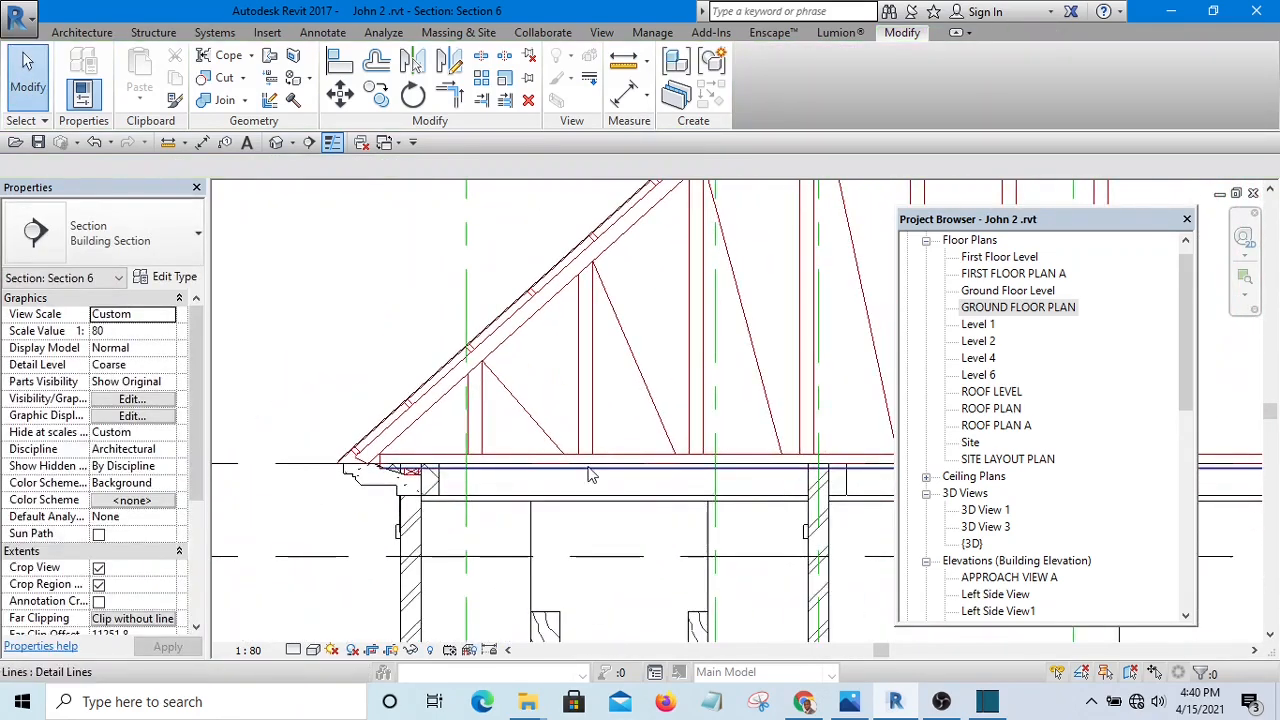
- Offset the four diagonal brace lines by 150 mm as copies to form double-line braces
{"action": "key", "text": "o"}
{"action": "key", "text": "f"}
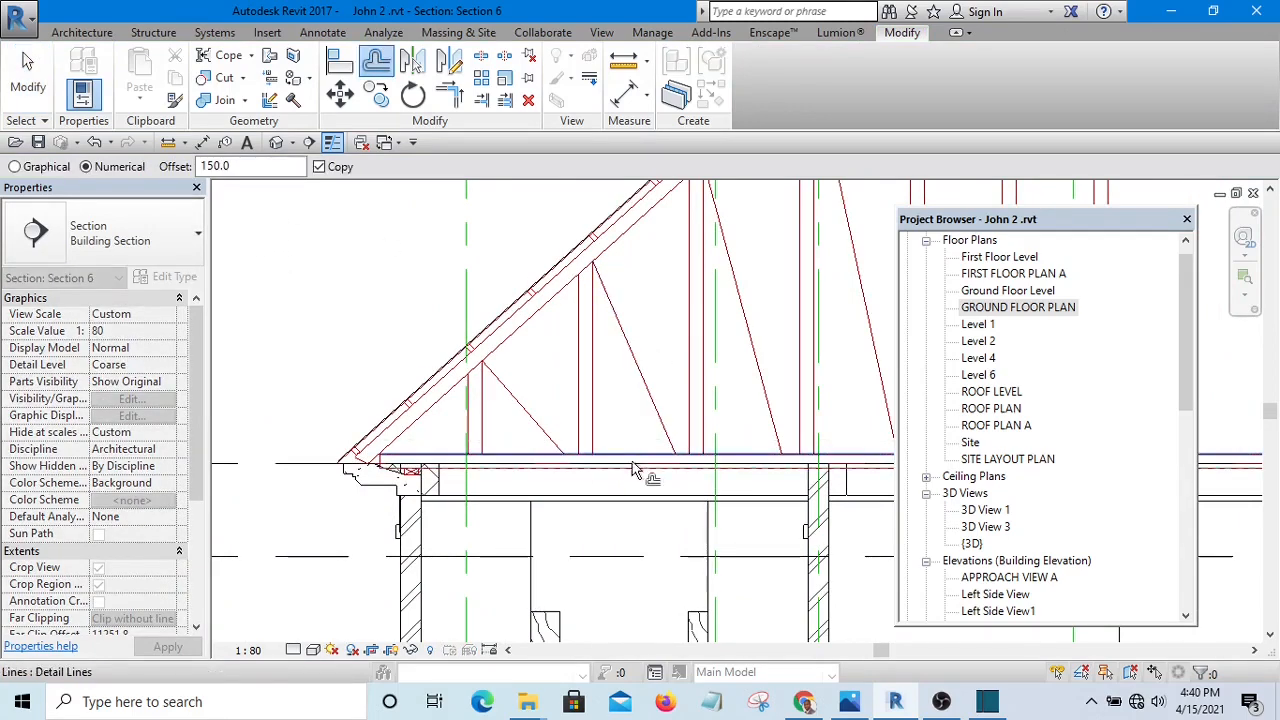
{"action": "scroll", "coordinate": [557, 436], "scroll_direction": "up", "scroll_amount": 1}
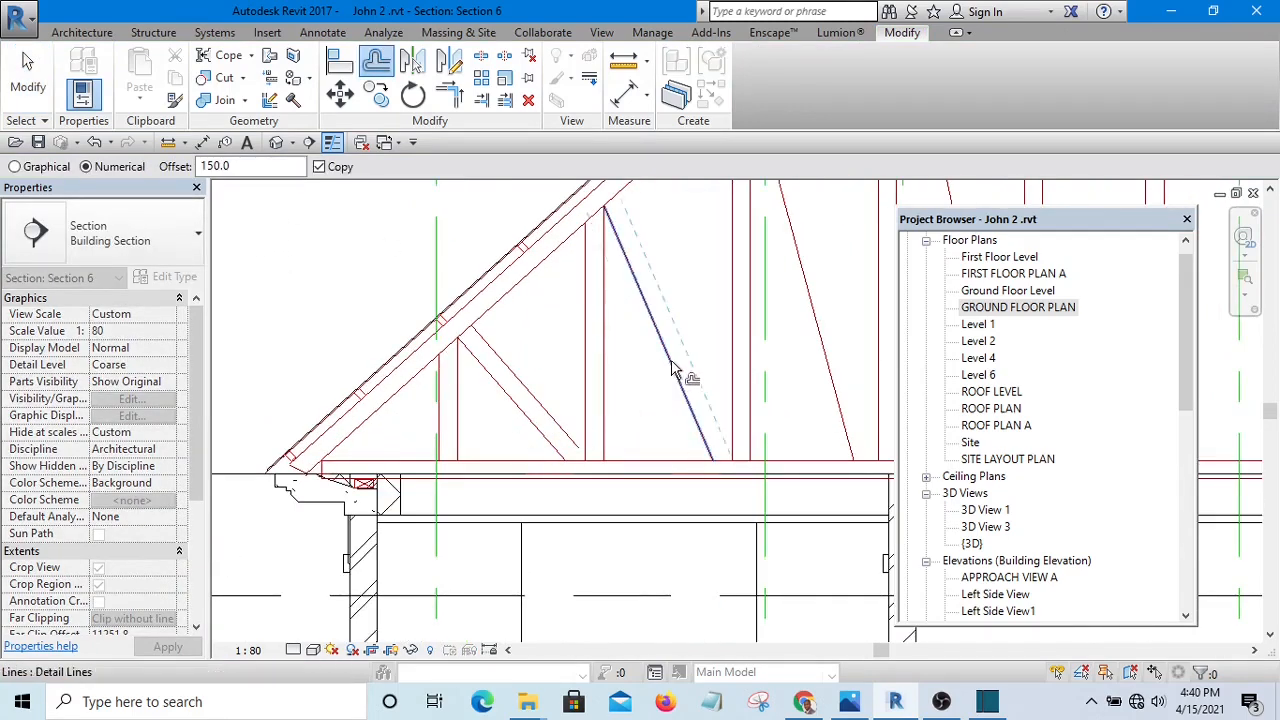
{"action": "scroll", "coordinate": [675, 370], "scroll_direction": "down", "scroll_amount": 1}
{"action": "scroll", "coordinate": [690, 375], "scroll_direction": "up", "scroll_amount": 3}
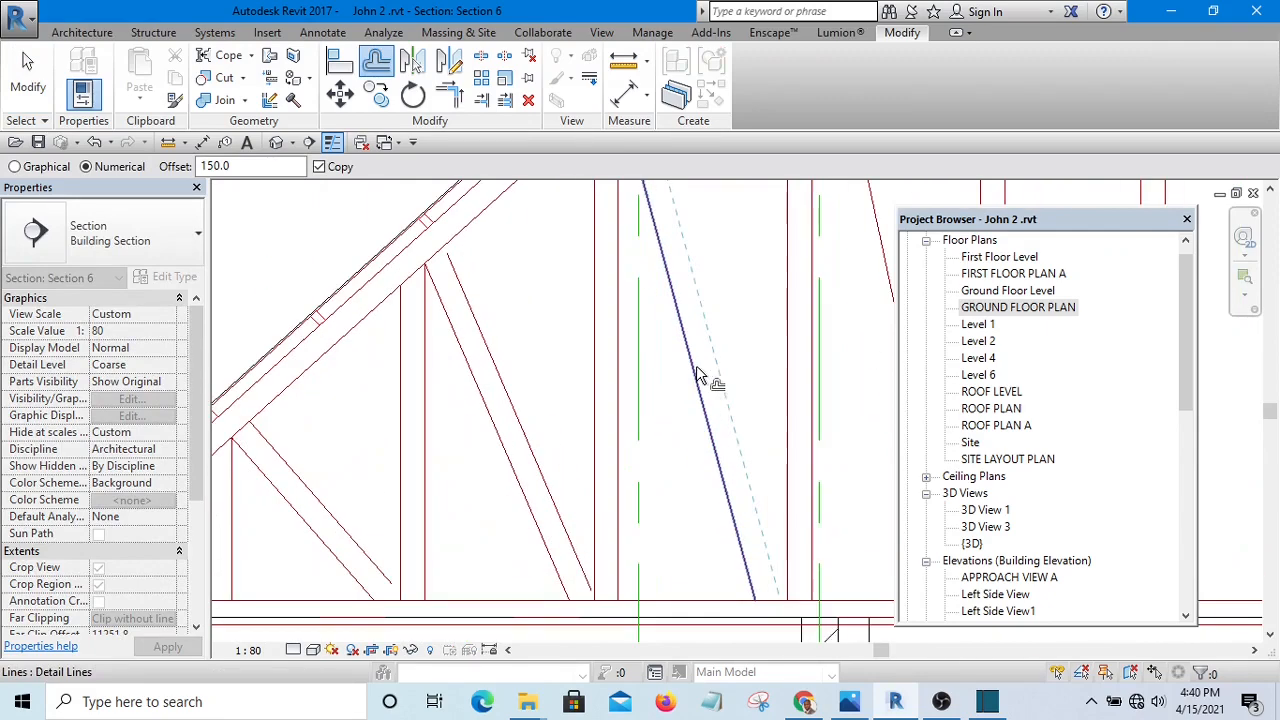
{"action": "scroll", "coordinate": [600, 420], "scroll_direction": "down", "scroll_amount": 3}
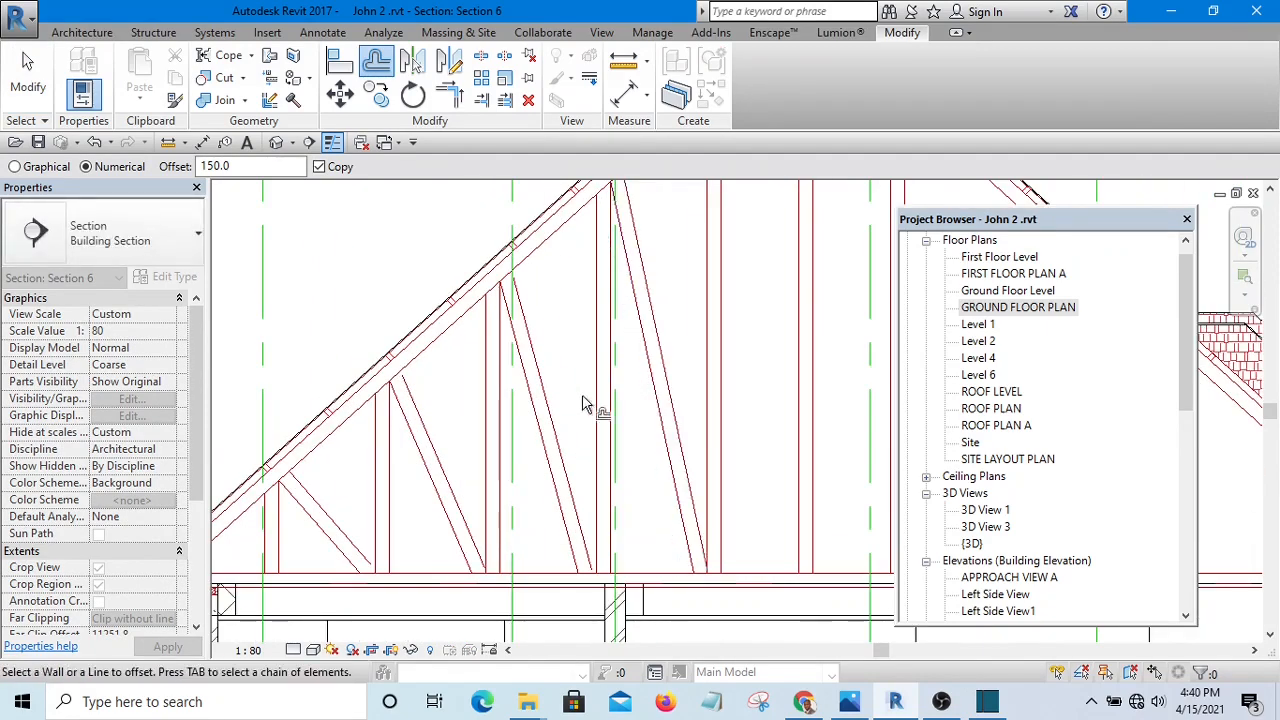
{"action": "scroll", "coordinate": [600, 420], "scroll_direction": "down", "scroll_amount": 1}
{"action": "key", "text": "Escape"}
- Extend the upper ends of the offset brace lines to the underside of the left rafter
{"action": "scroll", "coordinate": [600, 460], "scroll_direction": "up", "scroll_amount": 5}
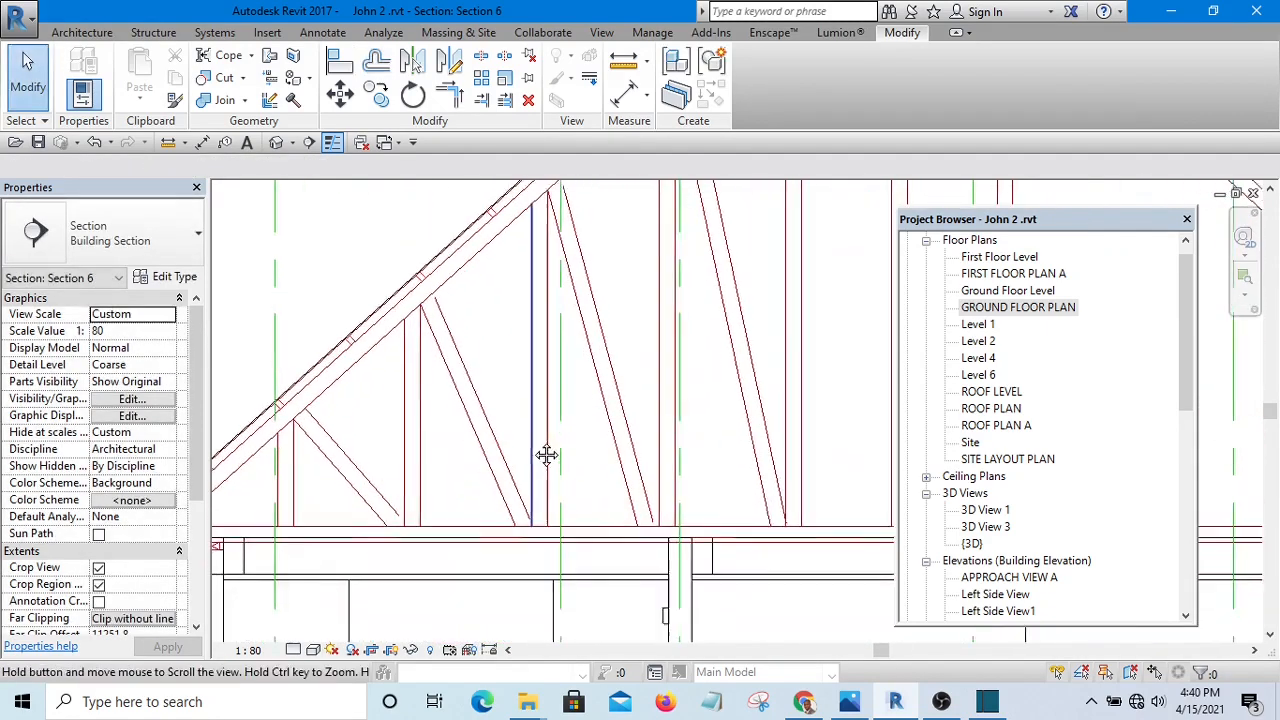
{"action": "scroll", "coordinate": [455, 268], "scroll_direction": "up", "scroll_amount": 2}
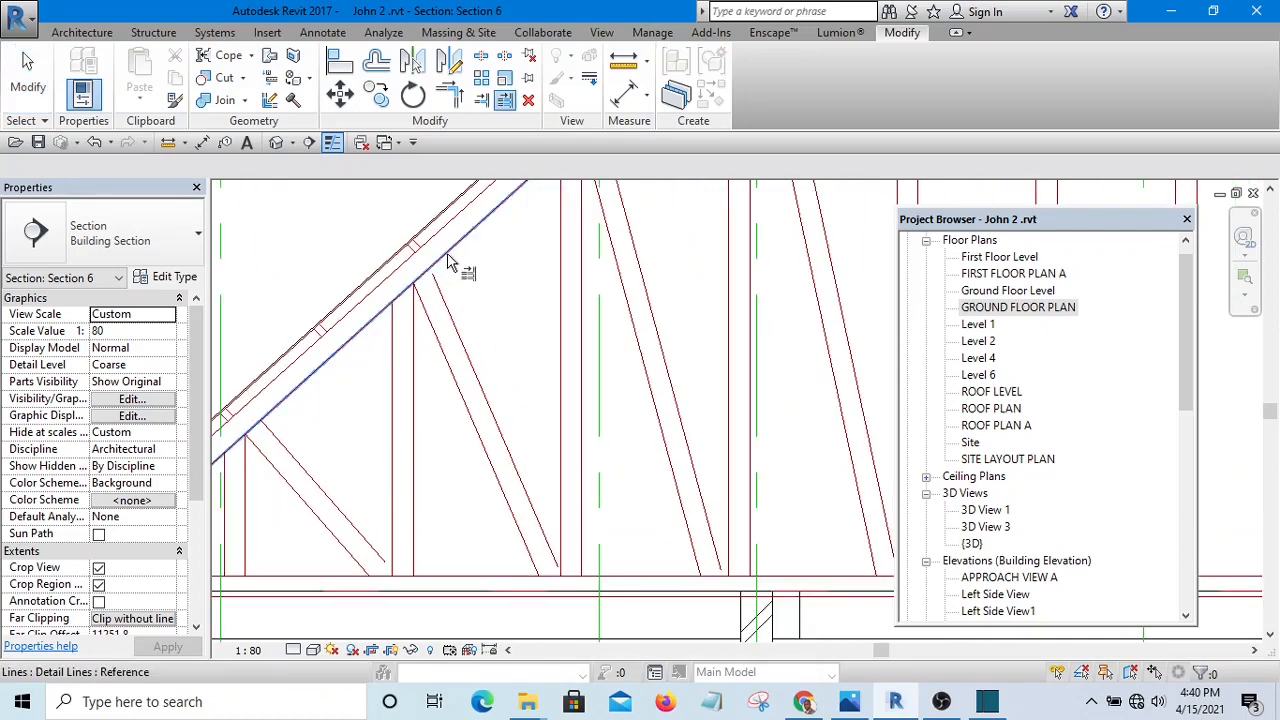
{"action": "scroll", "coordinate": [415, 385], "scroll_direction": "down", "scroll_amount": 1}
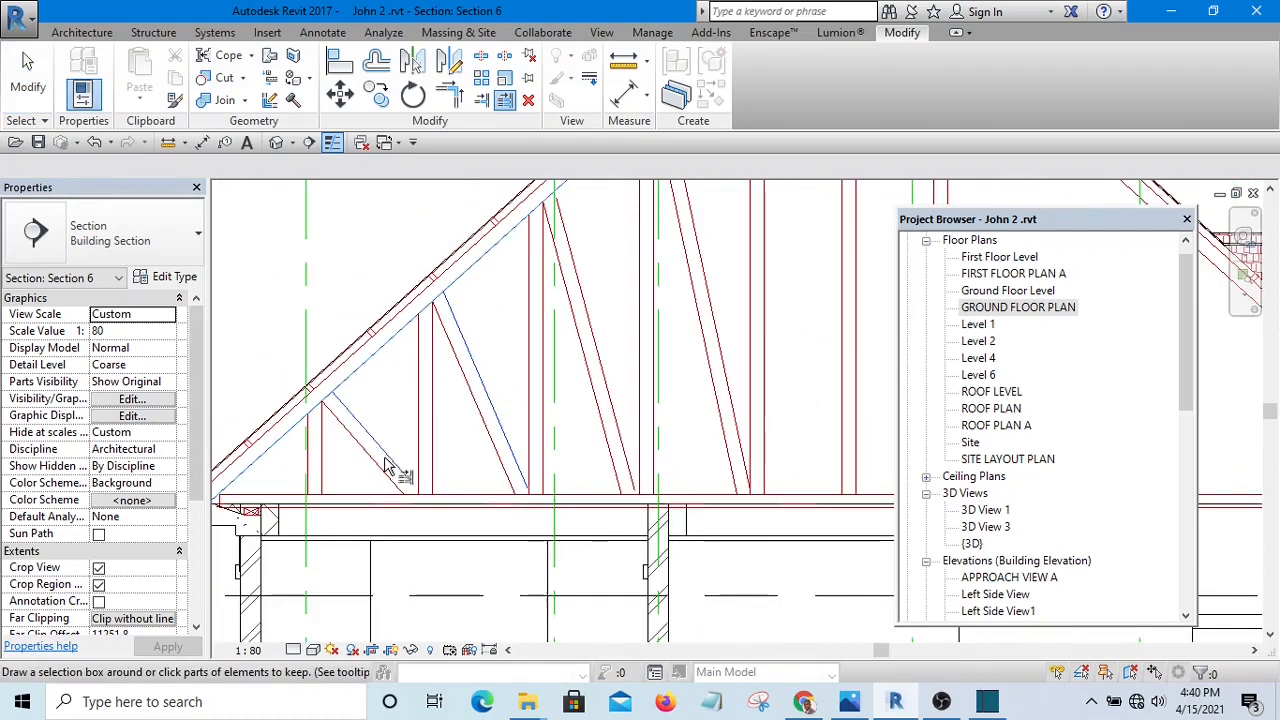
{"action": "scroll", "coordinate": [493, 316], "scroll_direction": "up", "scroll_amount": 3}
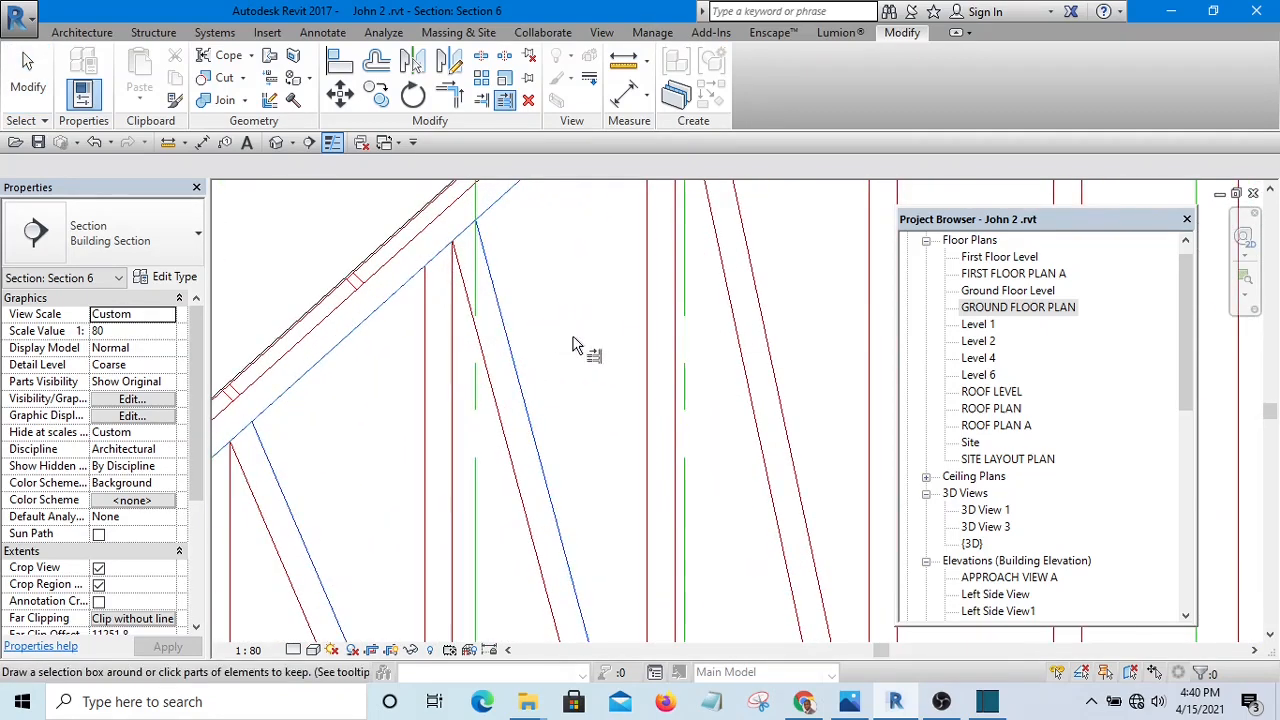
{"action": "scroll", "coordinate": [572, 345], "scroll_direction": "down", "scroll_amount": 3}
- Extend the lower ends of the offset brace lines to the top line of the tie beam
{"action": "scroll", "coordinate": [585, 505], "scroll_direction": "up", "scroll_amount": 4}
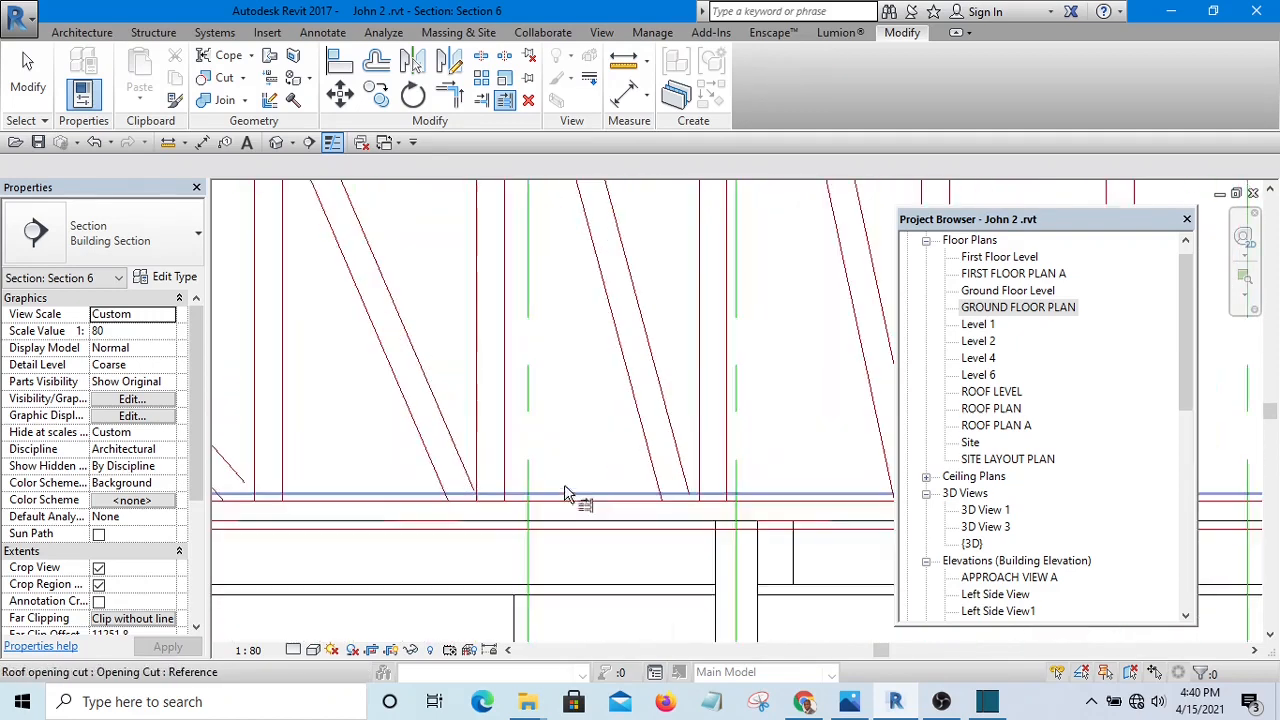
{"action": "left_click", "coordinate": [612, 512]}
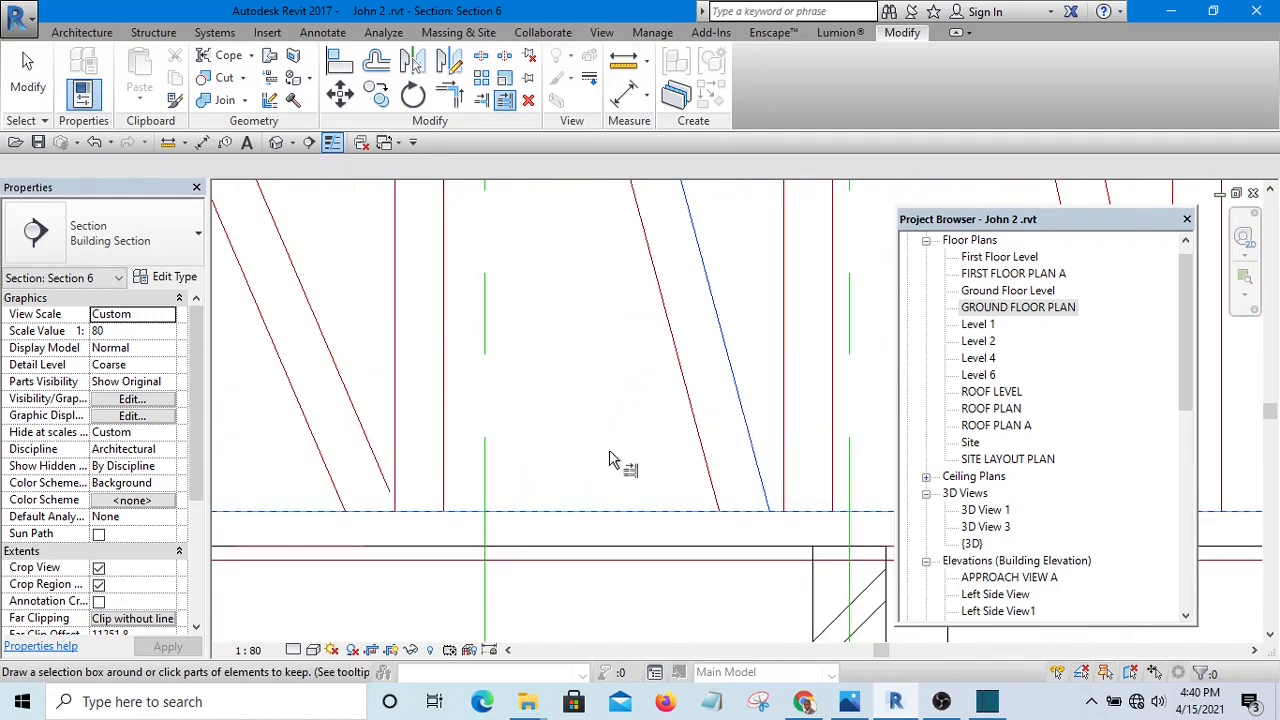
{"action": "scroll", "coordinate": [380, 462], "scroll_direction": "down", "scroll_amount": 2}
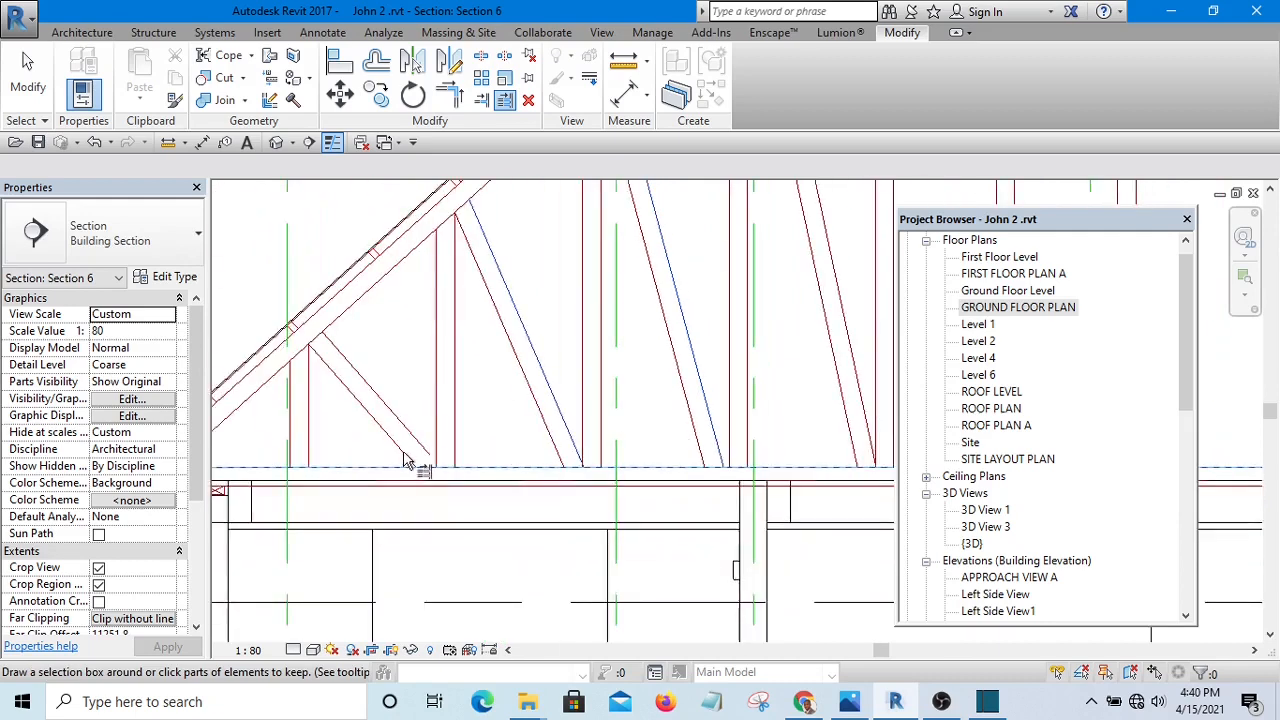
{"action": "scroll", "coordinate": [619, 407], "scroll_direction": "down", "scroll_amount": 3}
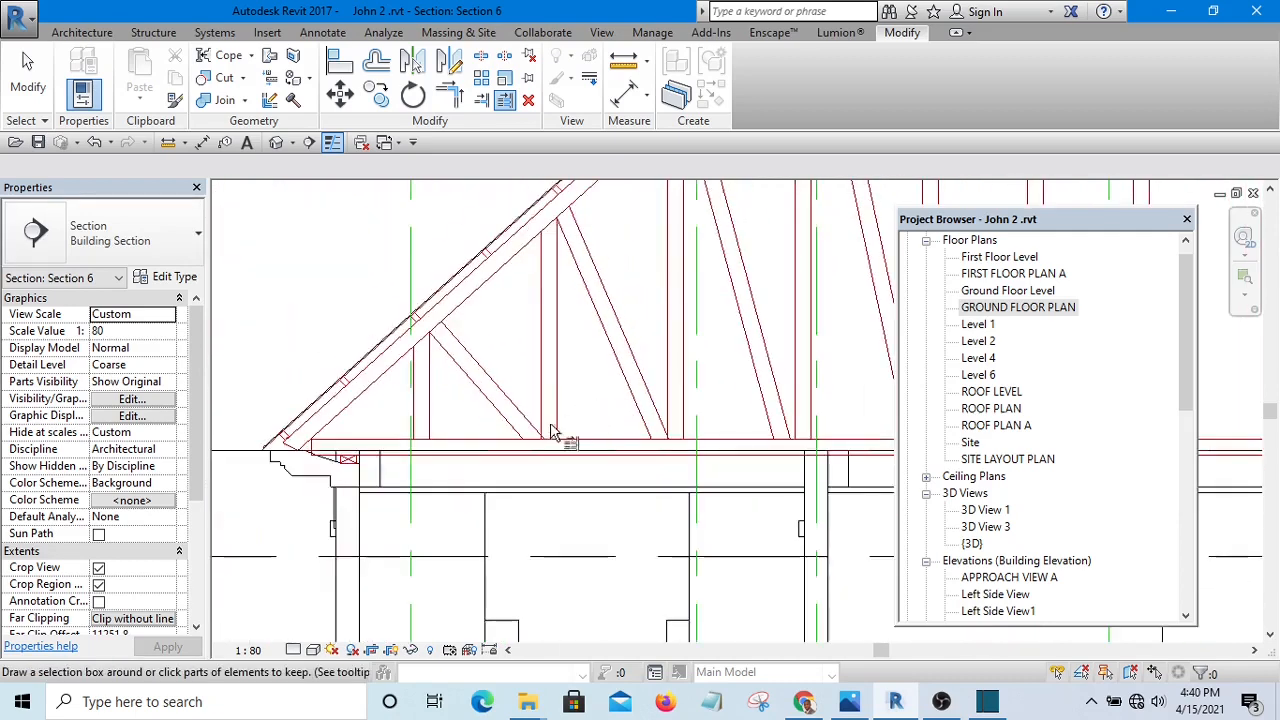
{"action": "scroll", "coordinate": [337, 363], "scroll_direction": "up", "scroll_amount": 3}
{"action": "right_click", "coordinate": [365, 302]}
{"action": "left_click", "coordinate": [410, 305]}
{"action": "scroll", "coordinate": [394, 320], "scroll_direction": "down", "scroll_amount": 3}
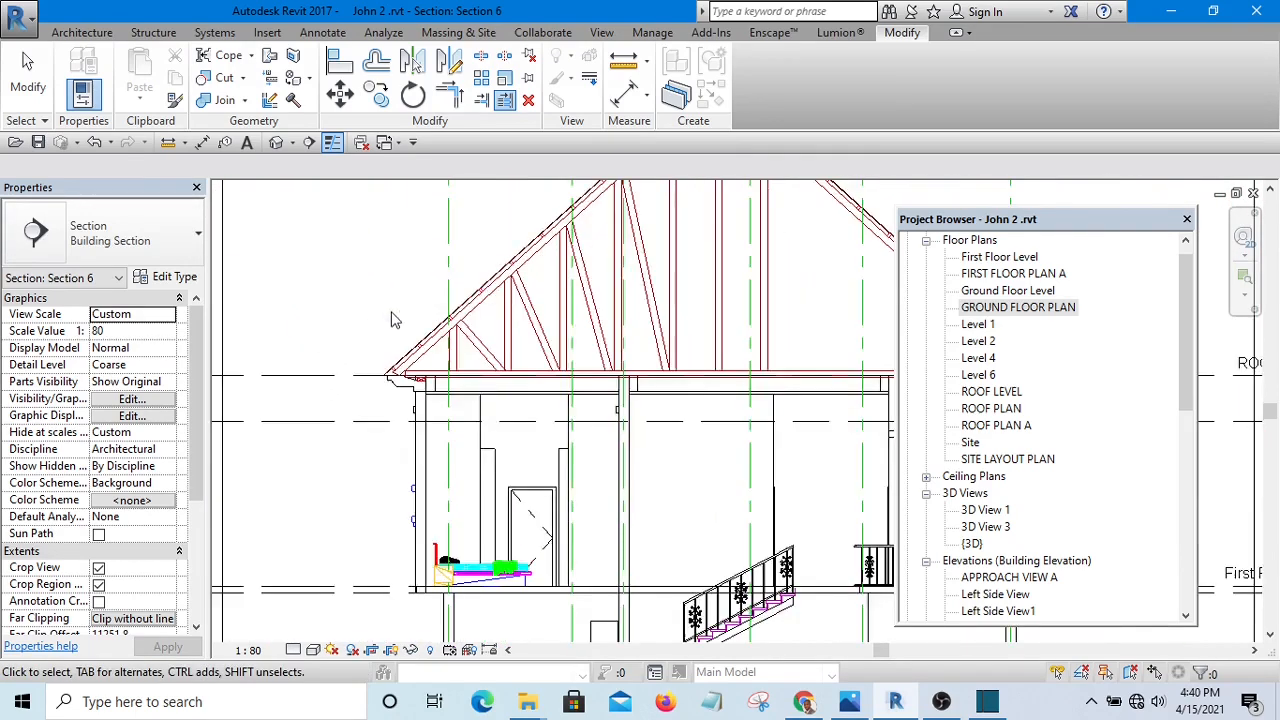
- Mirror the four trimmed left posts and their four diagonal braces as copies about a vertical axis drawn through the roof ridge's midpoint
{"action": "scroll", "coordinate": [535, 369], "scroll_direction": "up", "scroll_amount": 2}
{"action": "scroll", "coordinate": [535, 369], "scroll_direction": "up", "scroll_amount": 1}
{"action": "scroll", "coordinate": [510, 380], "scroll_direction": "down", "scroll_amount": 2}
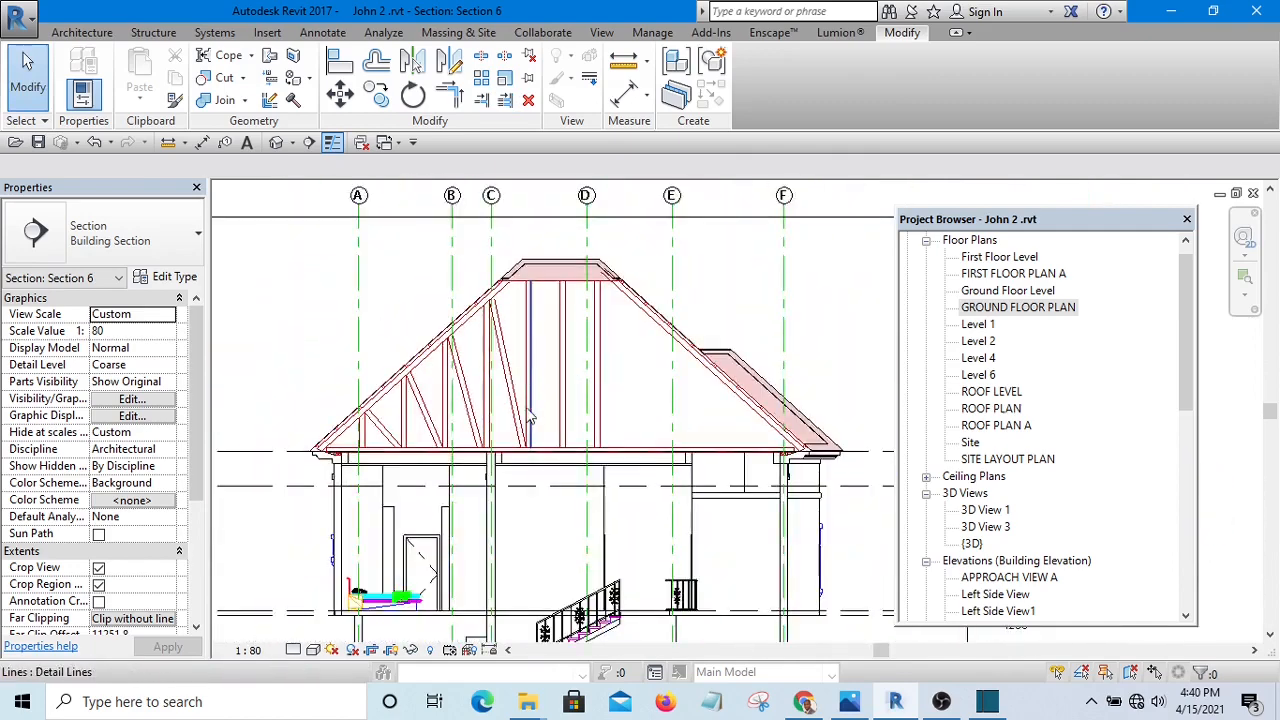
{"action": "scroll", "coordinate": [485, 395], "scroll_direction": "up", "scroll_amount": 3}
{"action": "scroll", "coordinate": [479, 397], "scroll_direction": "down", "scroll_amount": 3}
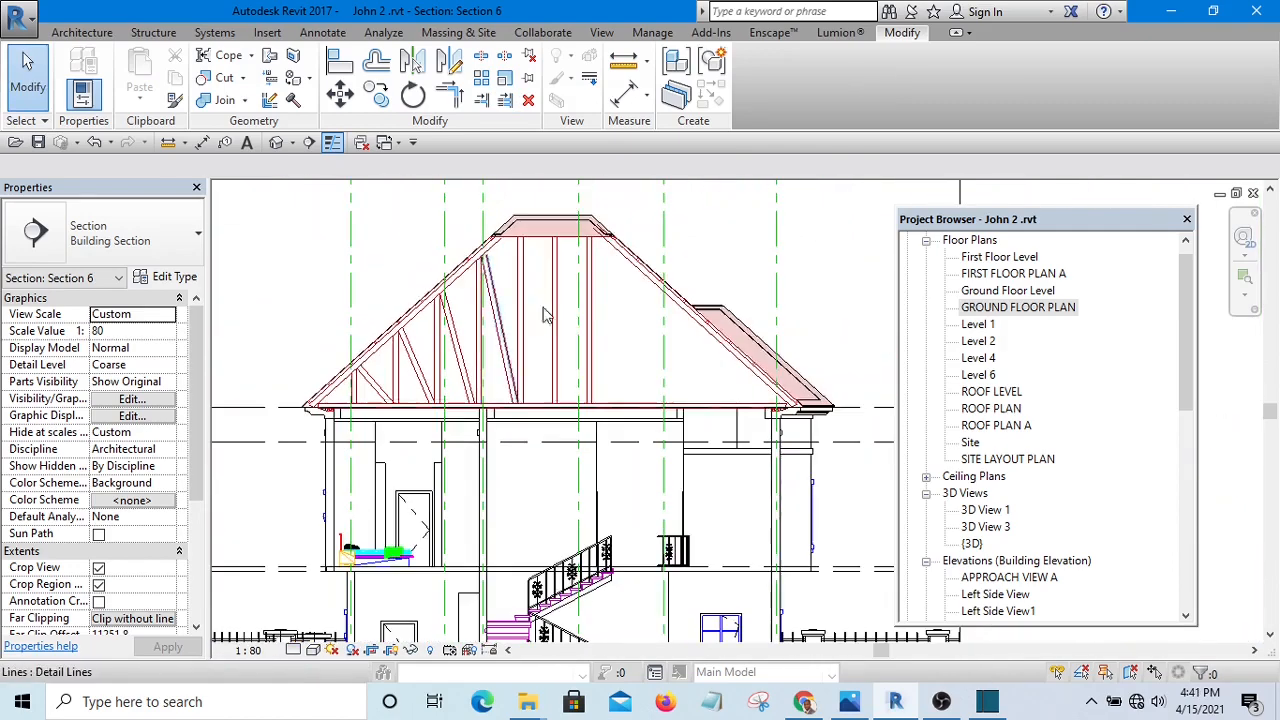
{"action": "scroll", "coordinate": [470, 348], "scroll_direction": "up", "scroll_amount": 4}
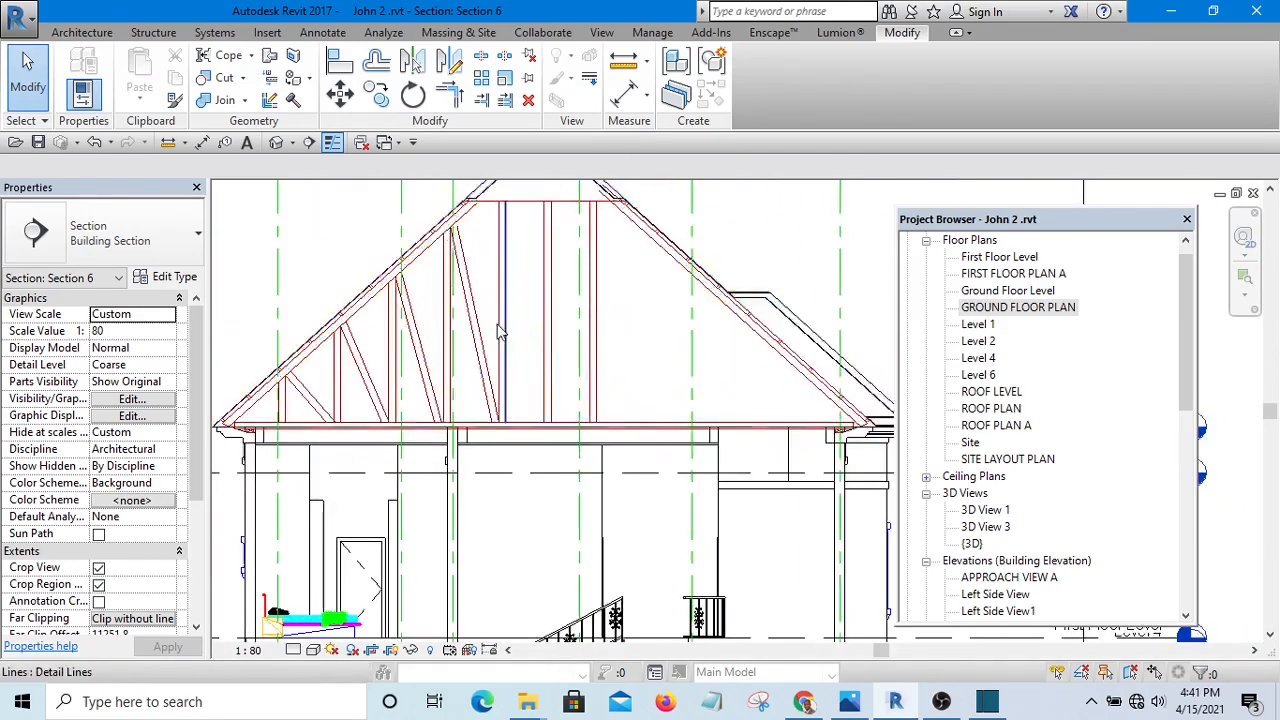
{"action": "left_click", "coordinate": [467, 370]}
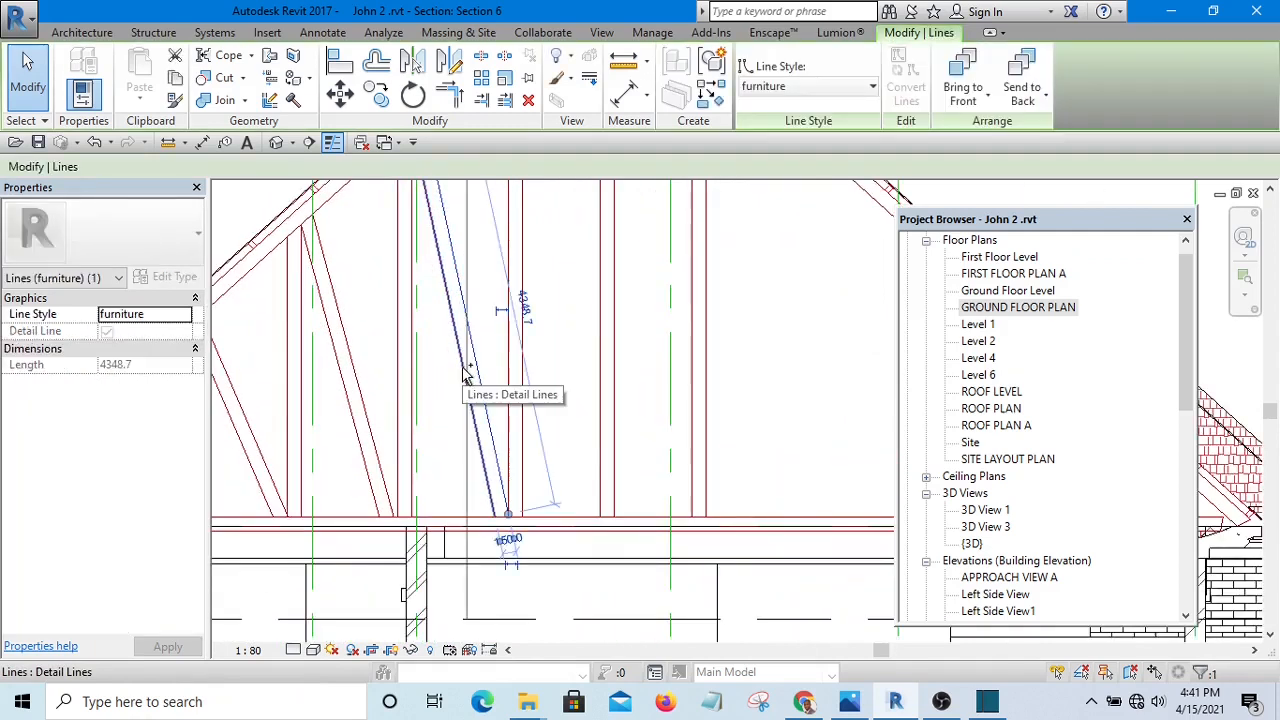
{"action": "left_click", "coordinate": [397, 387], "text": "ctrl"}
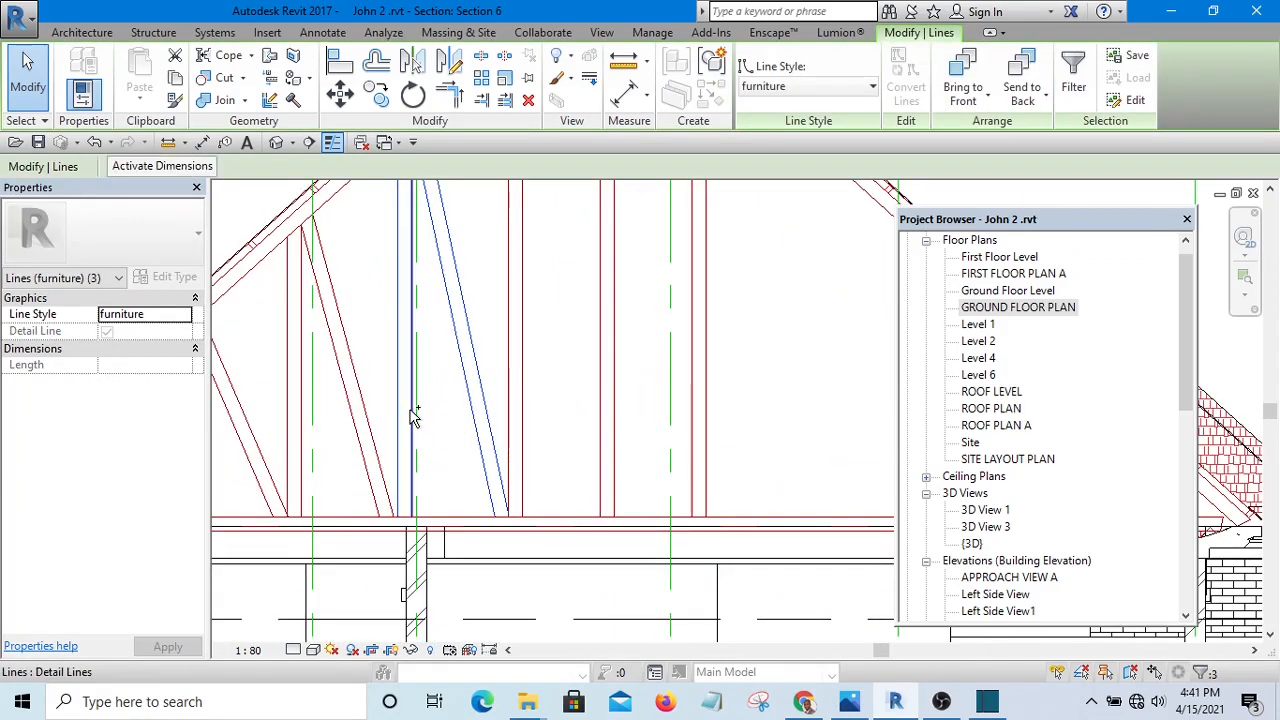
{"action": "left_click", "coordinate": [368, 405], "text": "ctrl"}
{"action": "left_click", "coordinate": [352, 420], "text": "ctrl"}
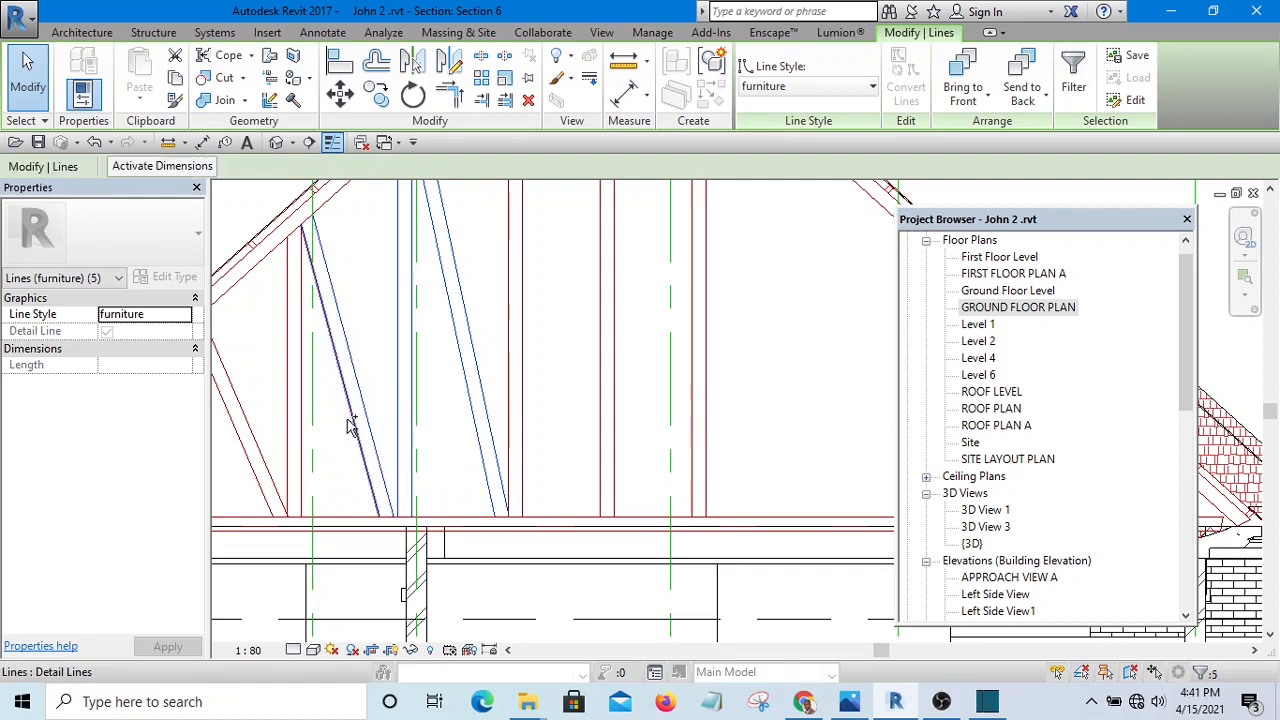
{"action": "left_click", "coordinate": [293, 415], "text": "ctrl"}
{"action": "left_click", "coordinate": [302, 420], "text": "ctrl"}
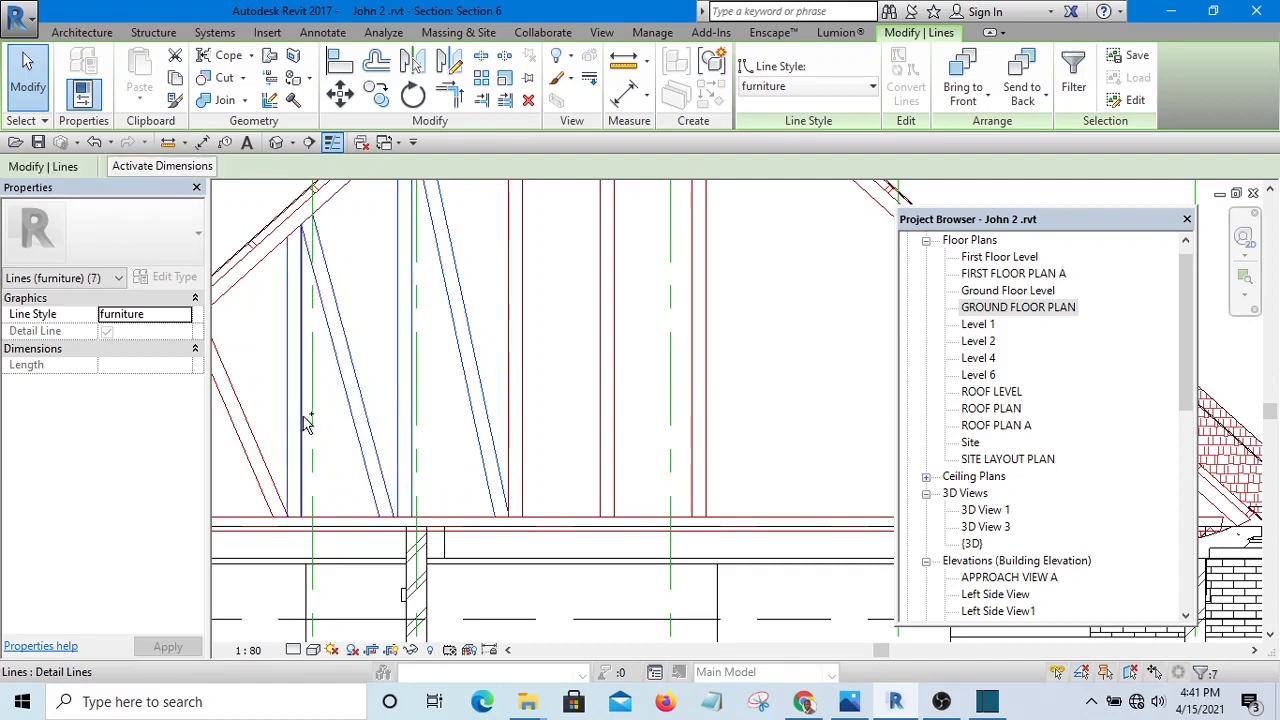
{"action": "left_click", "coordinate": [251, 458], "text": "ctrl"}
{"action": "left_click", "coordinate": [248, 456], "text": "ctrl"}
{"action": "scroll", "coordinate": [780, 336], "scroll_direction": "down", "scroll_amount": 3}
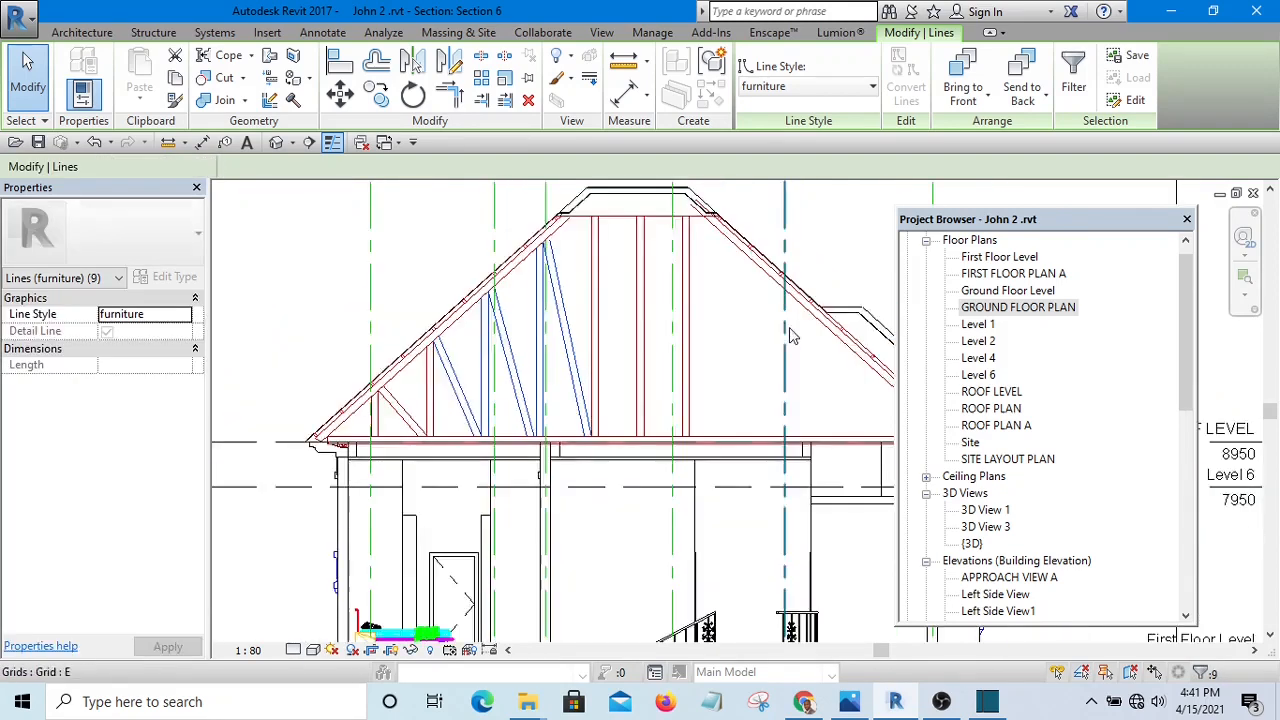
{"action": "scroll", "coordinate": [524, 386], "scroll_direction": "up", "scroll_amount": 4}
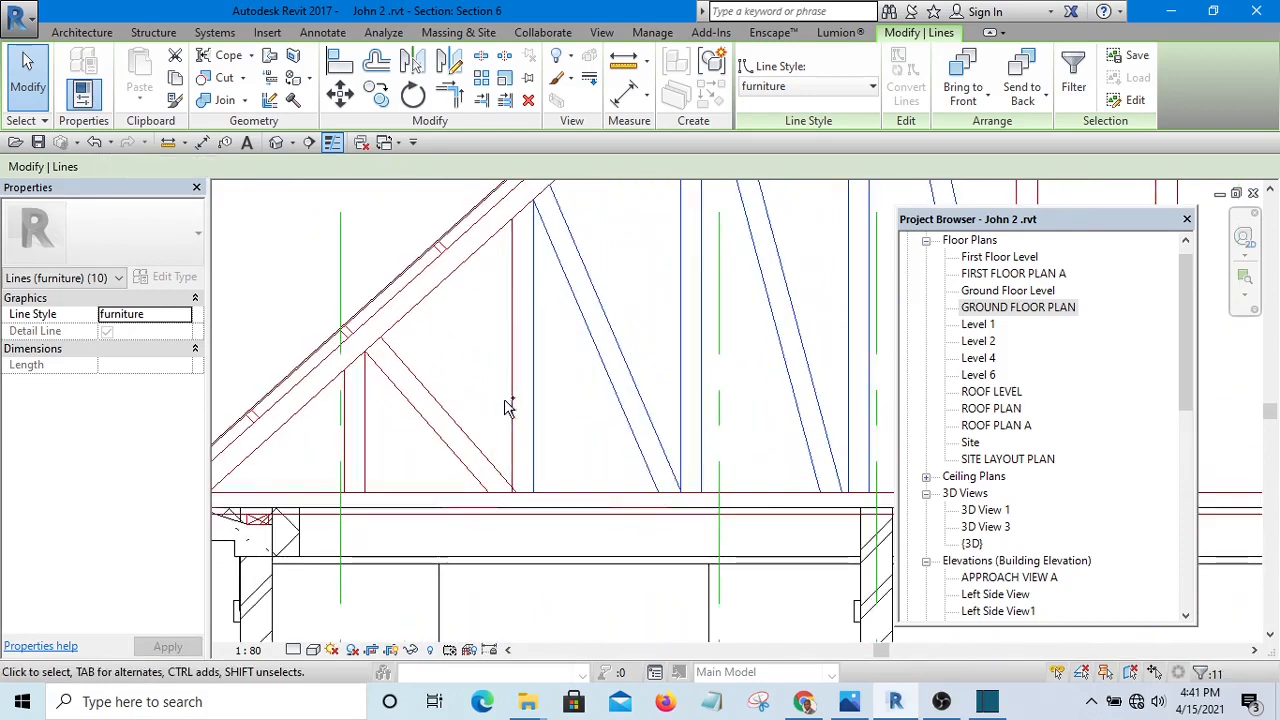
{"action": "left_click", "coordinate": [447, 450], "text": "ctrl"}
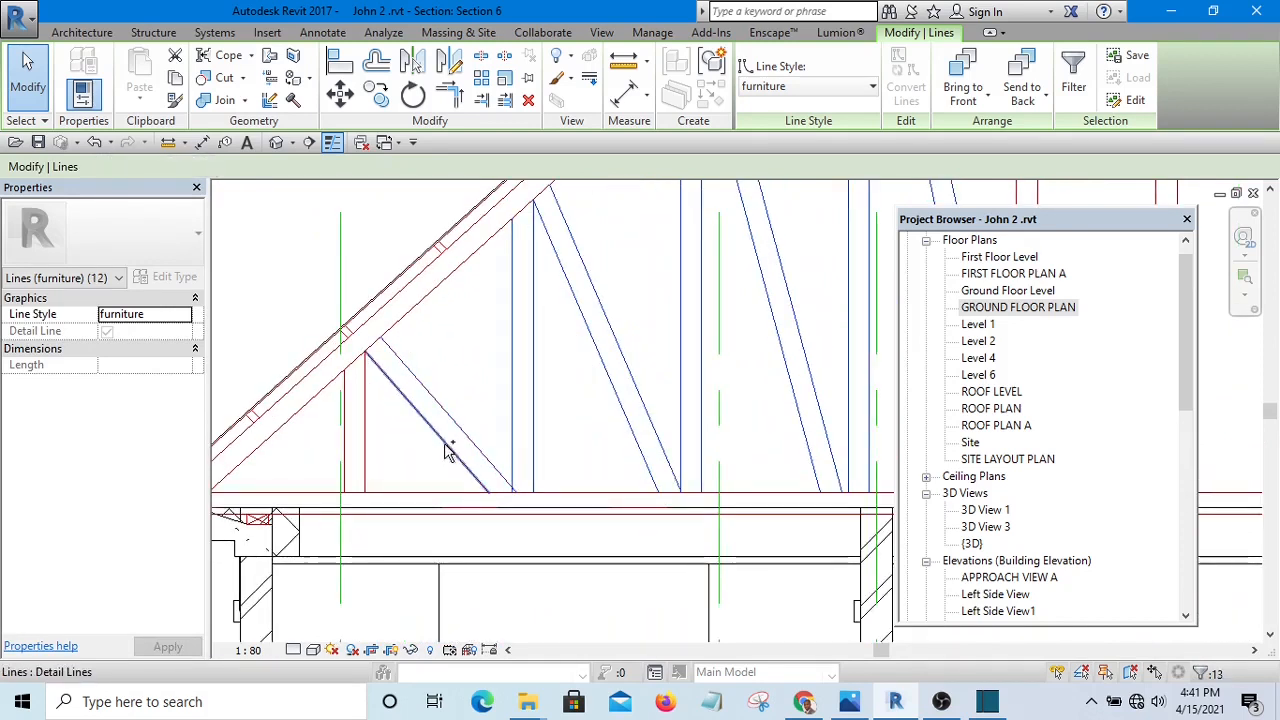
{"action": "left_click", "coordinate": [365, 436], "text": "ctrl"}
{"action": "left_click", "coordinate": [344, 445], "text": "ctrl"}
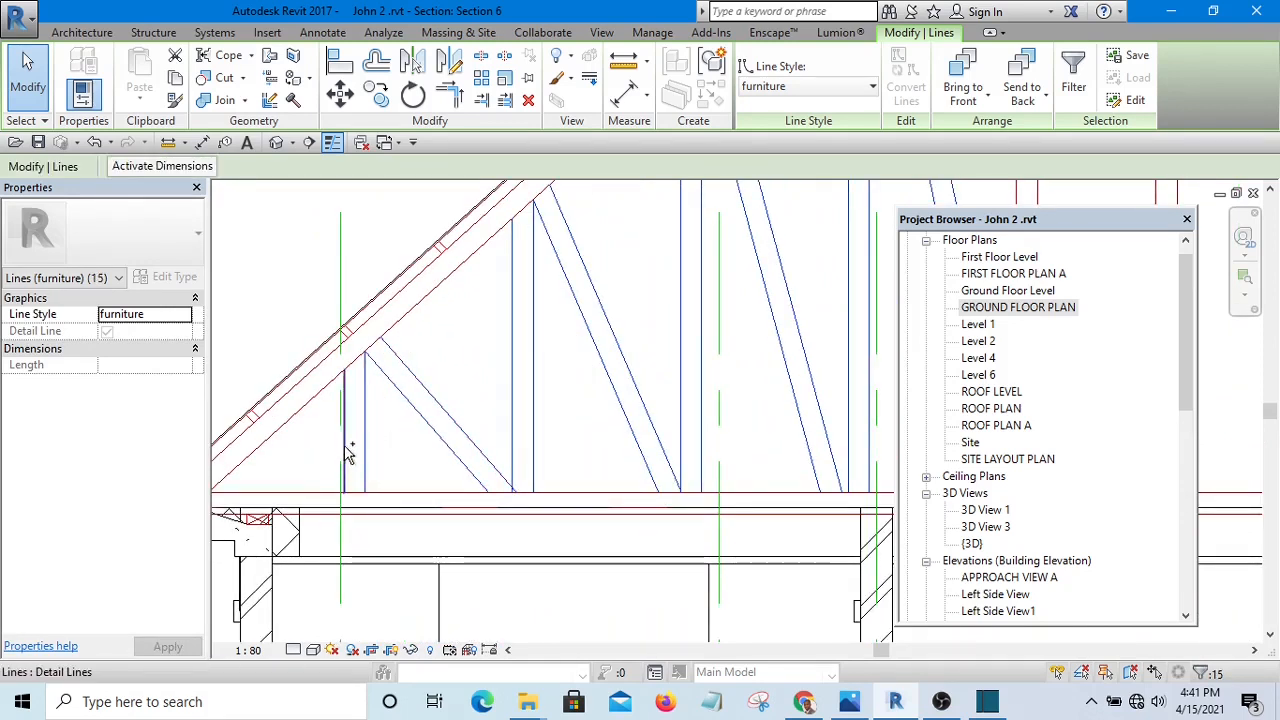
{"action": "scroll", "coordinate": [370, 453], "scroll_direction": "down", "scroll_amount": 2}
{"action": "scroll", "coordinate": [388, 476], "scroll_direction": "down", "scroll_amount": 3}
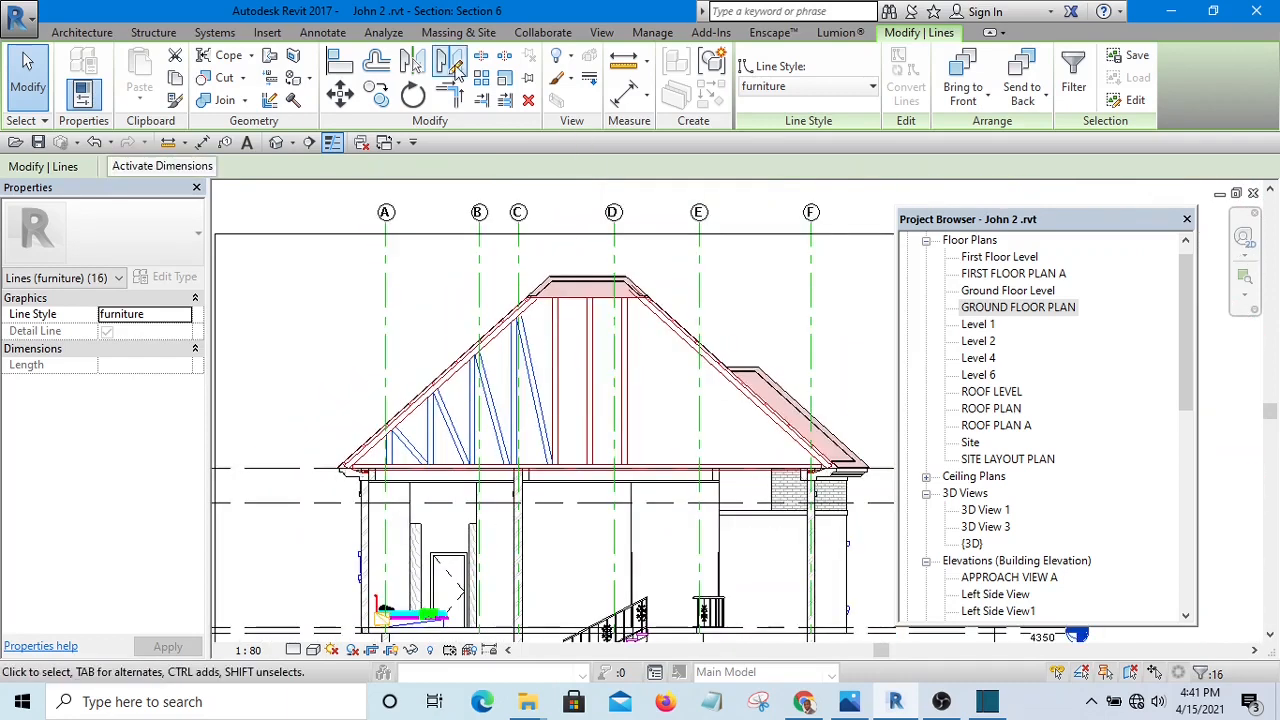
{"action": "scroll", "coordinate": [600, 272], "scroll_direction": "up", "scroll_amount": 5}
{"action": "key", "text": "m"}
{"action": "key", "text": "m"}
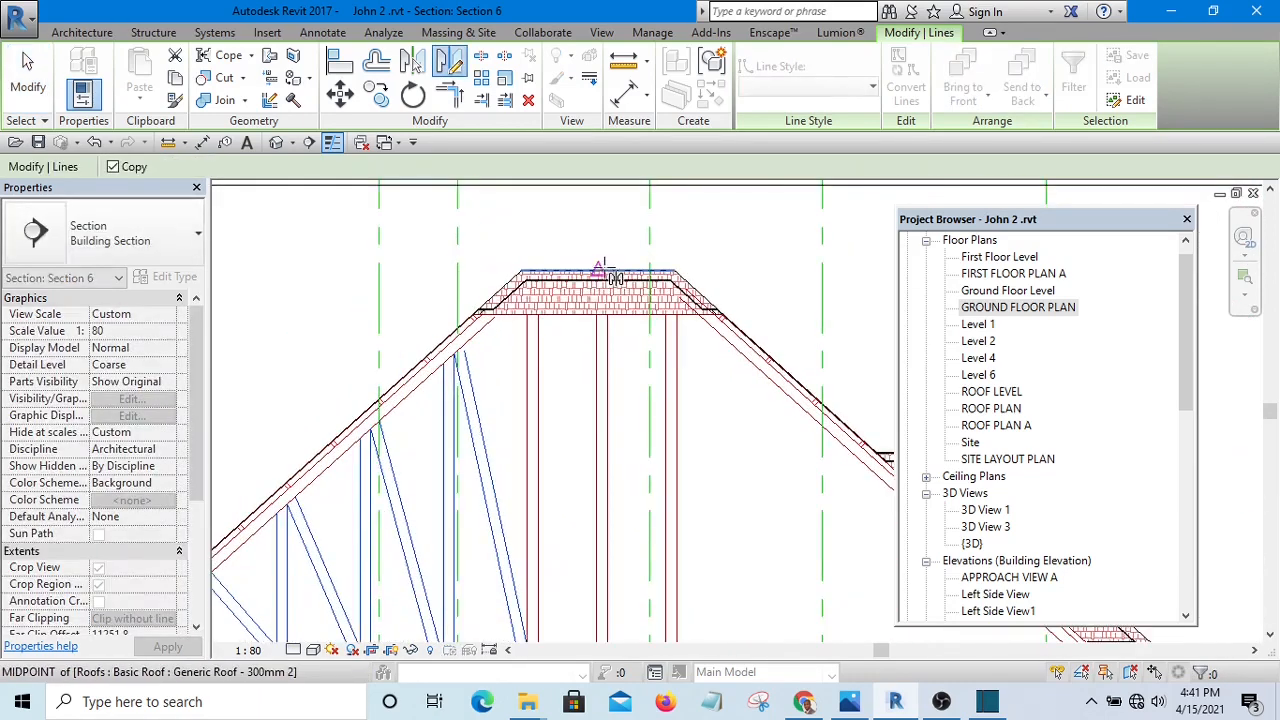
{"action": "left_click", "coordinate": [598, 222]}
{"action": "scroll", "coordinate": [600, 223], "scroll_direction": "down", "scroll_amount": 2}
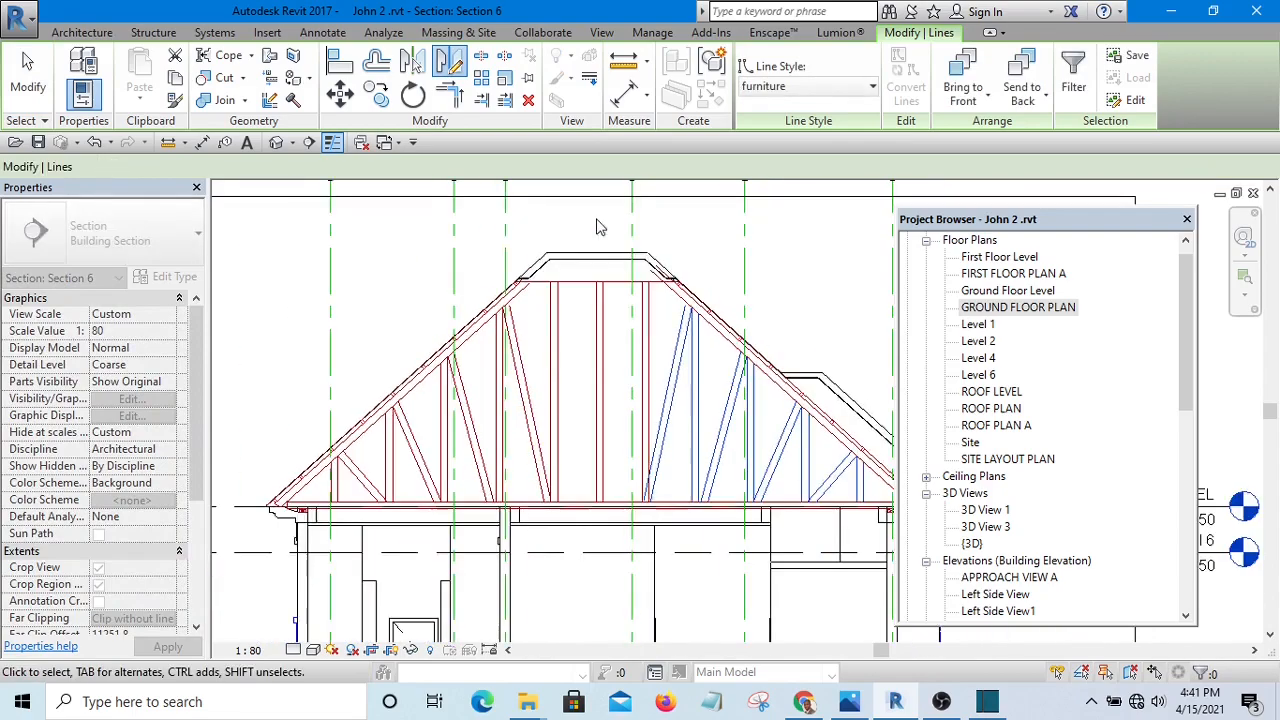
{"action": "scroll", "coordinate": [789, 329], "scroll_direction": "down", "scroll_amount": 2}
{"action": "scroll", "coordinate": [783, 286], "scroll_direction": "up", "scroll_amount": 4}
{"action": "key", "text": "Escape"}
- Examine the mirrored truss members across the whole section and the junction at the left eave
{"action": "scroll", "coordinate": [784, 285], "scroll_direction": "down", "scroll_amount": 3}
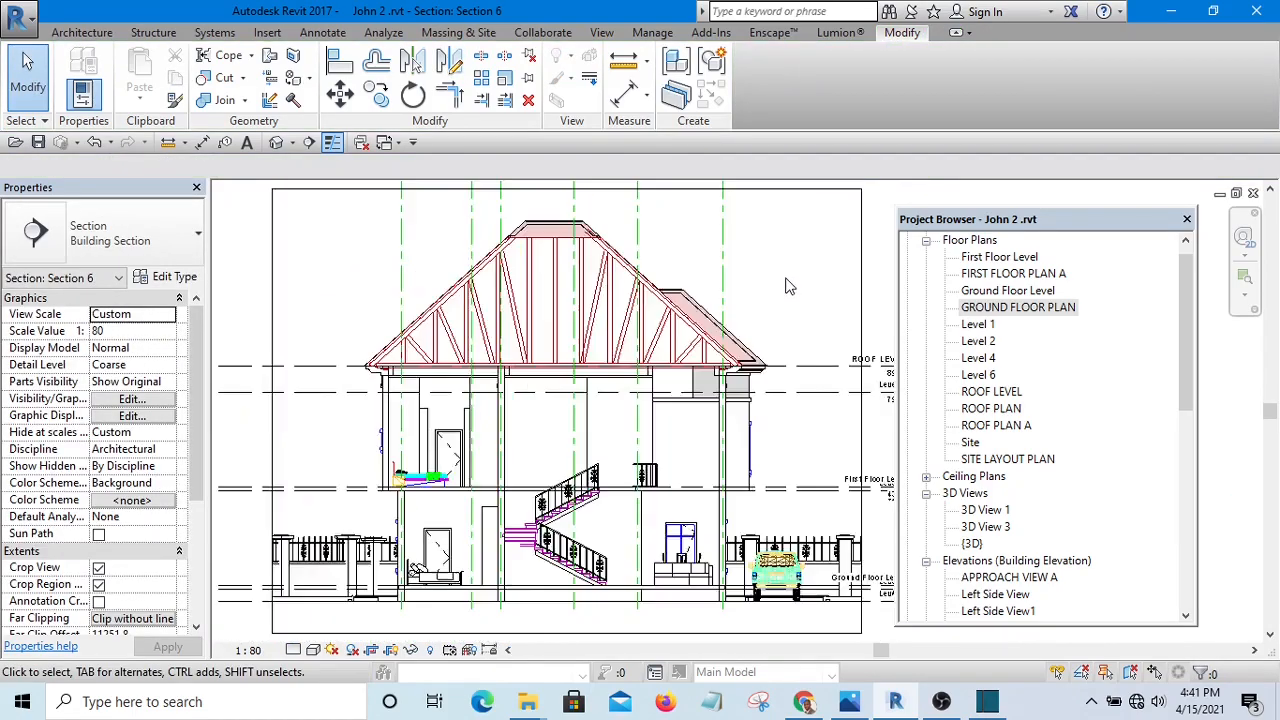
{"action": "scroll", "coordinate": [560, 320], "scroll_direction": "up", "scroll_amount": 6}
{"action": "scroll", "coordinate": [556, 323], "scroll_direction": "down", "scroll_amount": 3}
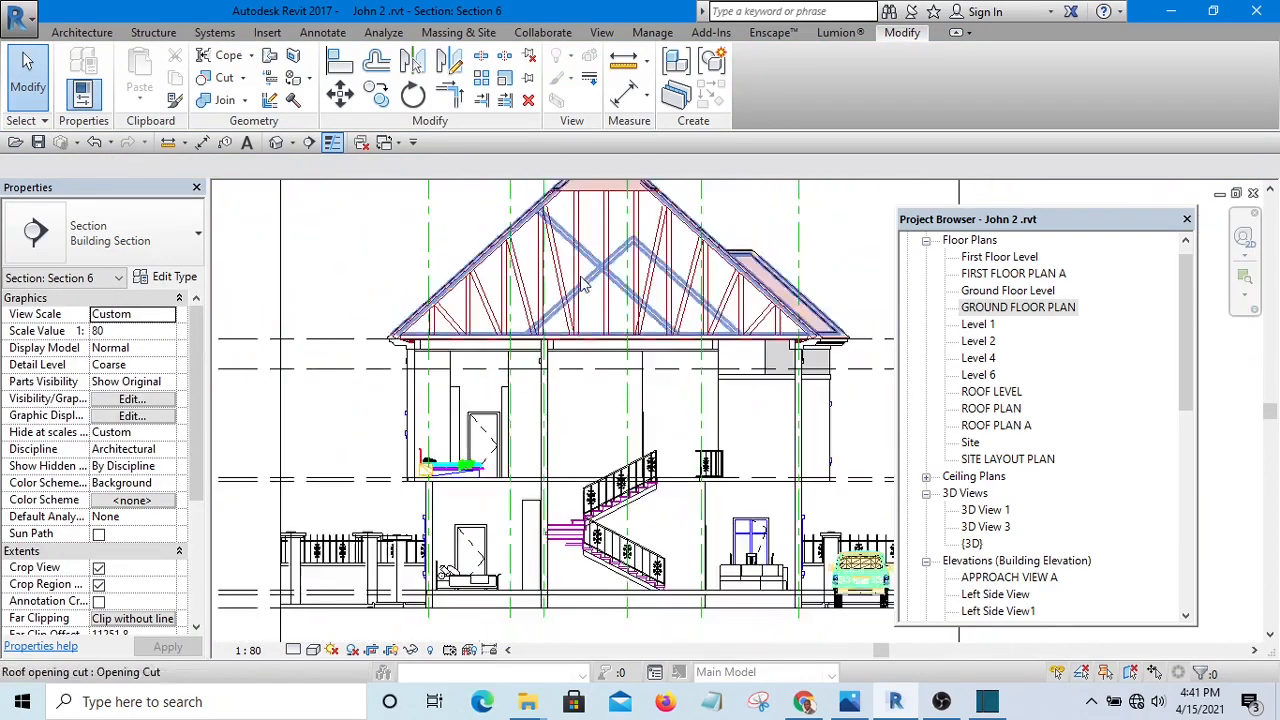
{"action": "scroll", "coordinate": [595, 414], "scroll_direction": "up", "scroll_amount": 4}
{"action": "scroll", "coordinate": [595, 414], "scroll_direction": "down", "scroll_amount": 3}
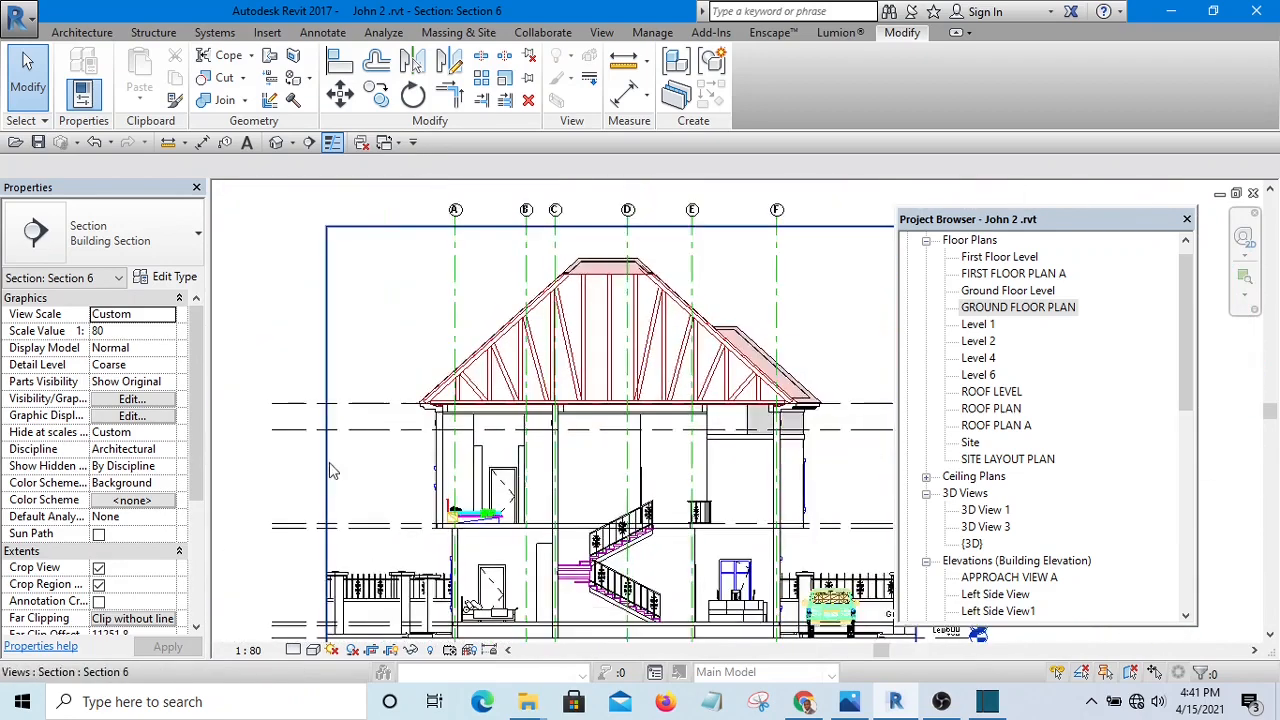
{"action": "scroll", "coordinate": [476, 333], "scroll_direction": "up", "scroll_amount": 5}
{"action": "scroll", "coordinate": [366, 385], "scroll_direction": "down", "scroll_amount": 5}
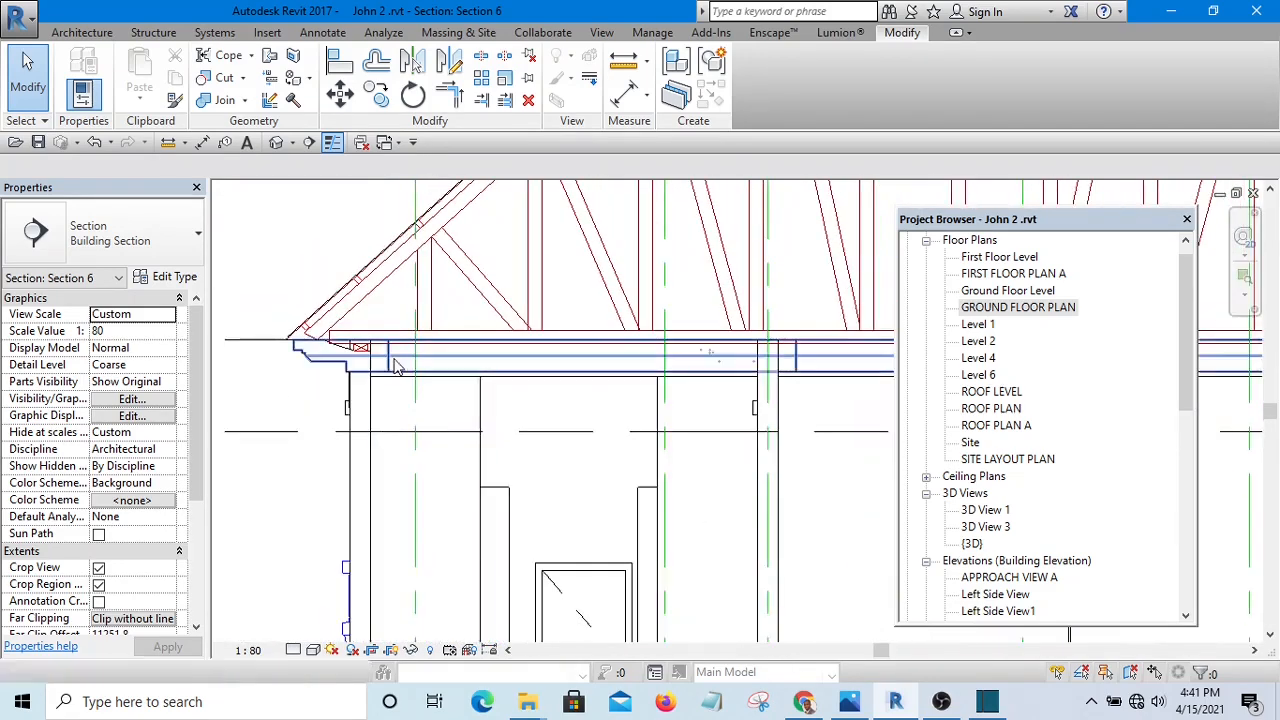
- Examine the whole truss in the section and the brick wall area beneath the right eave
{"action": "scroll", "coordinate": [570, 456], "scroll_direction": "down", "scroll_amount": 2}
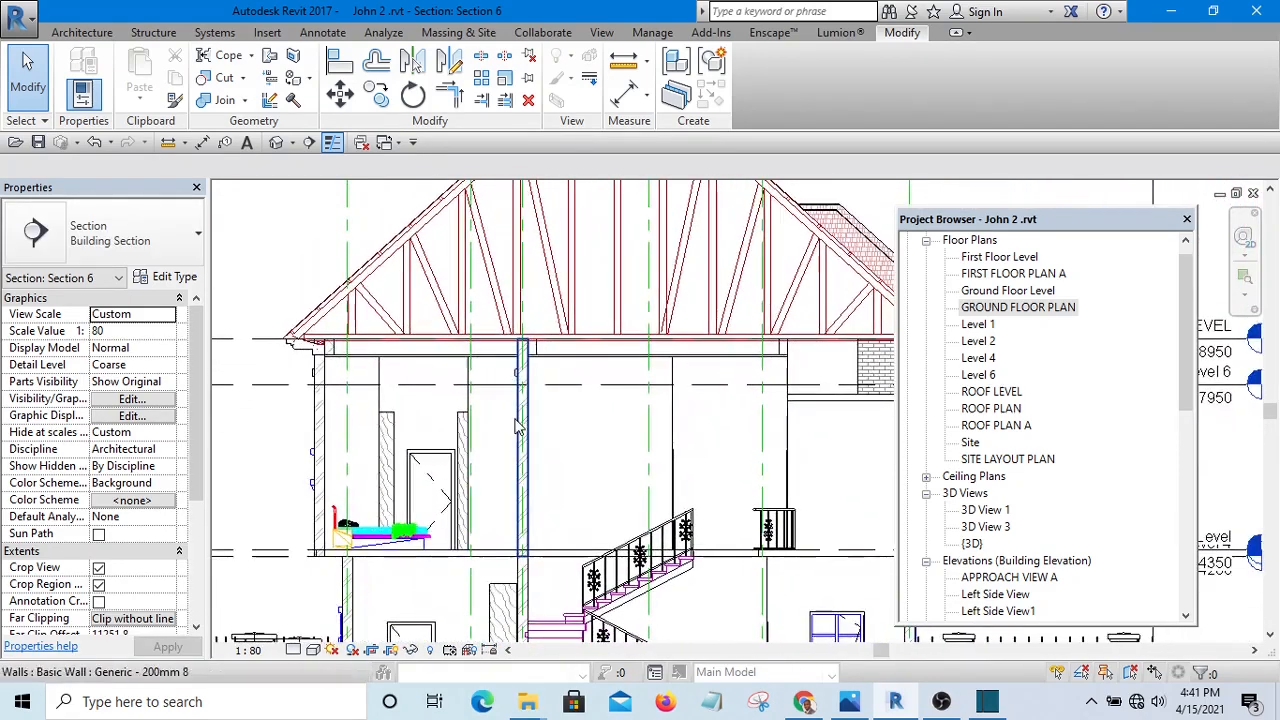
{"action": "middle_click_drag", "start_coordinate": [548, 470], "coordinate": [637, 463]}
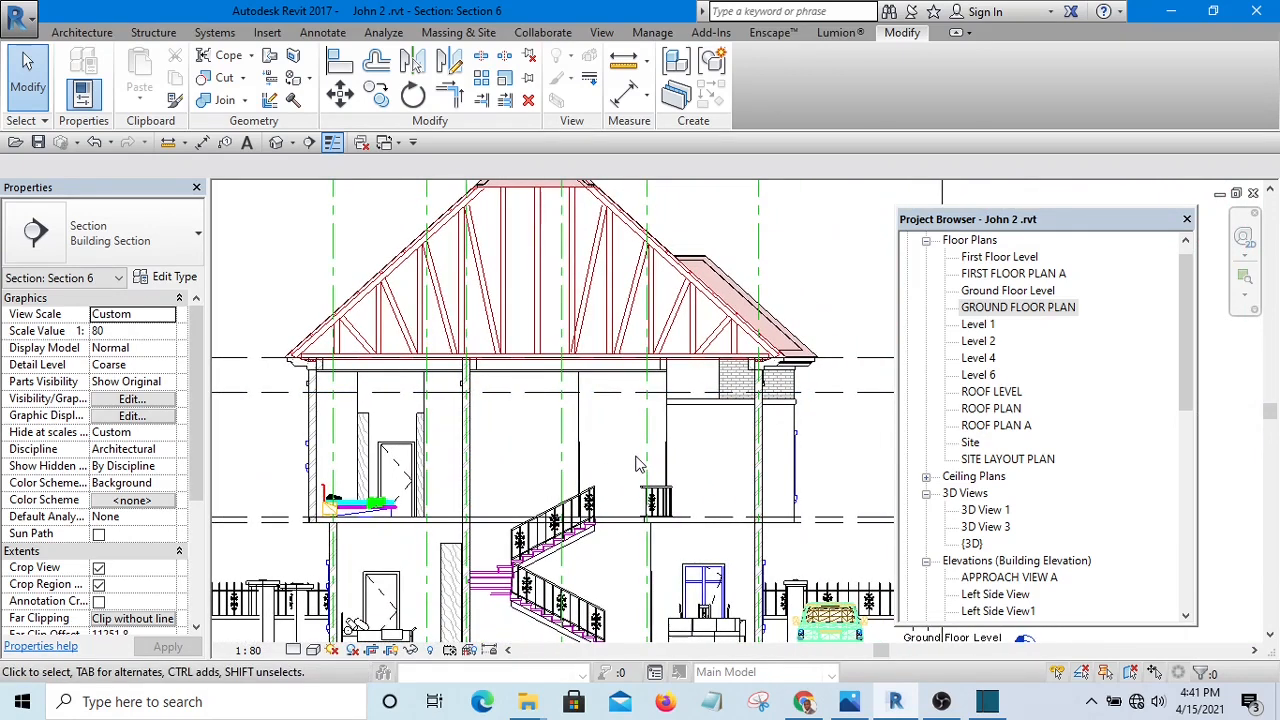
{"action": "scroll", "coordinate": [750, 395], "scroll_direction": "up", "scroll_amount": 4}
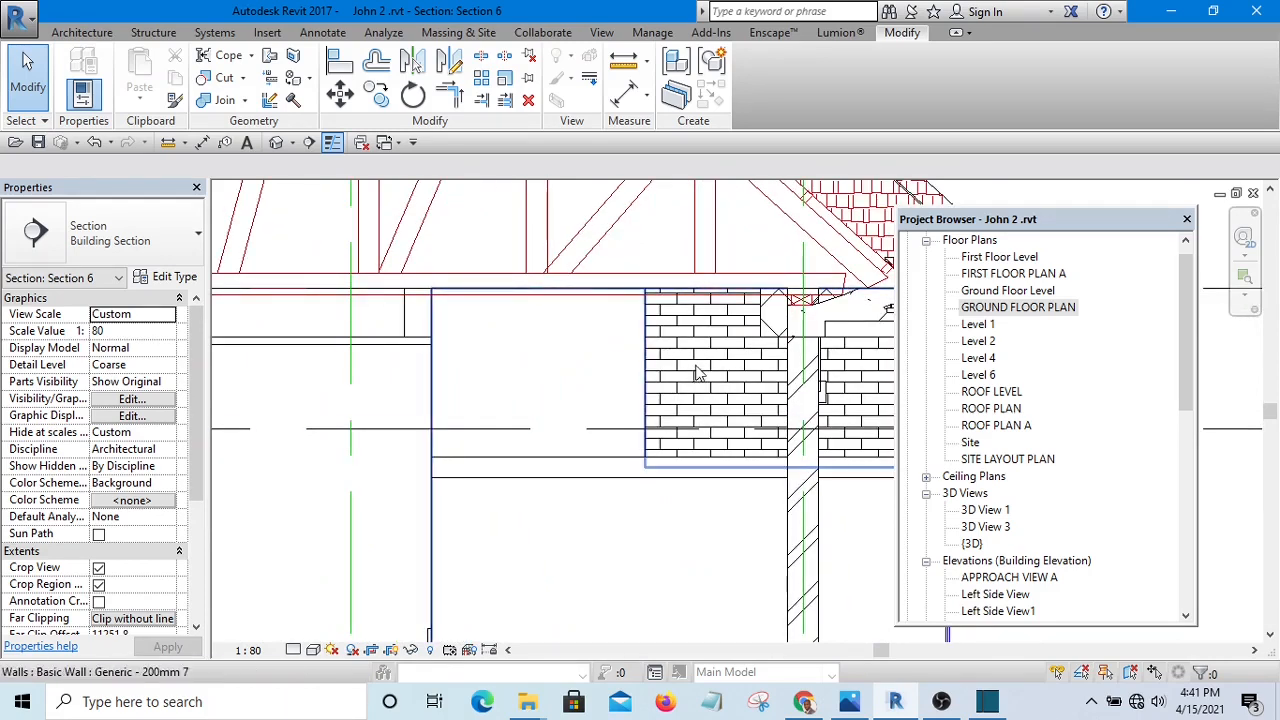
{"action": "middle_click_drag", "start_coordinate": [681, 365], "coordinate": [575, 340]}
{"action": "scroll", "coordinate": [575, 340], "scroll_direction": "down", "scroll_amount": 2}
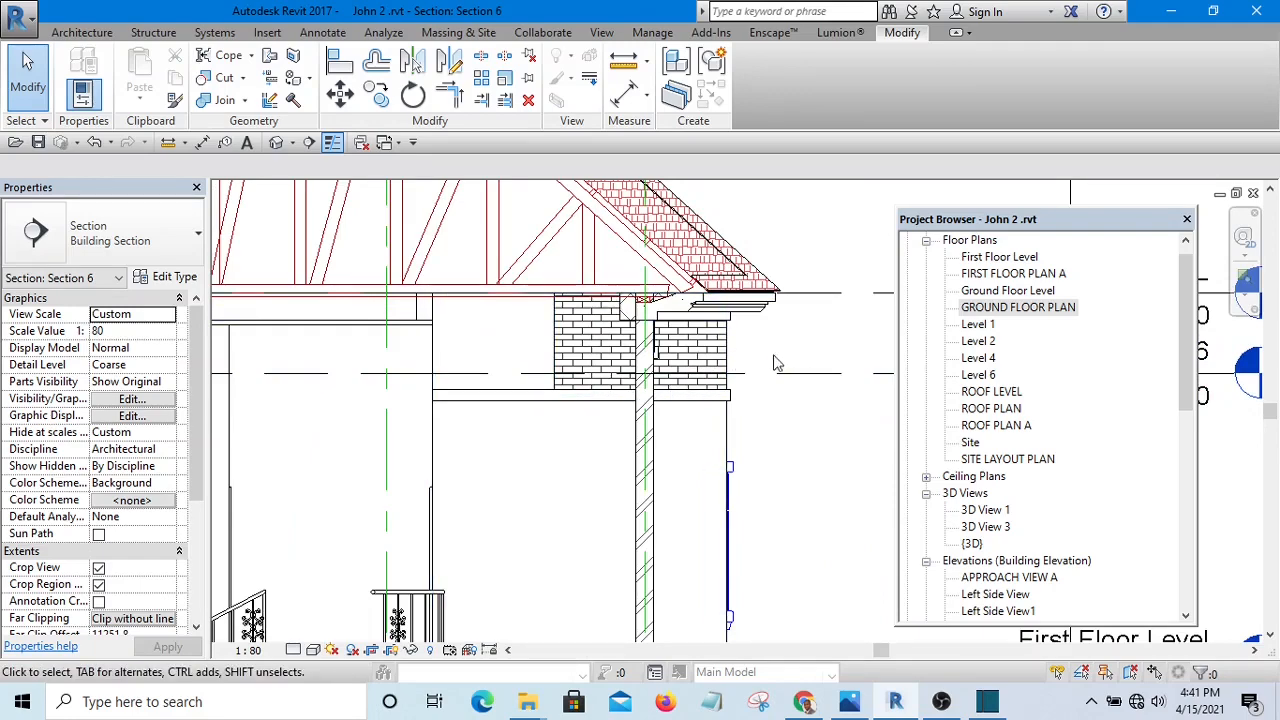
{"action": "mouse_move", "coordinate": [697, 363]}
{"action": "middle_mouse_down"}
{"action": "mouse_move", "coordinate": [589, 371]}
{"action": "mouse_move", "coordinate": [644, 372]}
{"action": "mouse_move", "coordinate": [626, 320]}
{"action": "mouse_move", "coordinate": [693, 419]}
{"action": "middle_mouse_up"}
{"action": "scroll", "coordinate": [644, 372], "scroll_direction": "down", "scroll_amount": 2}
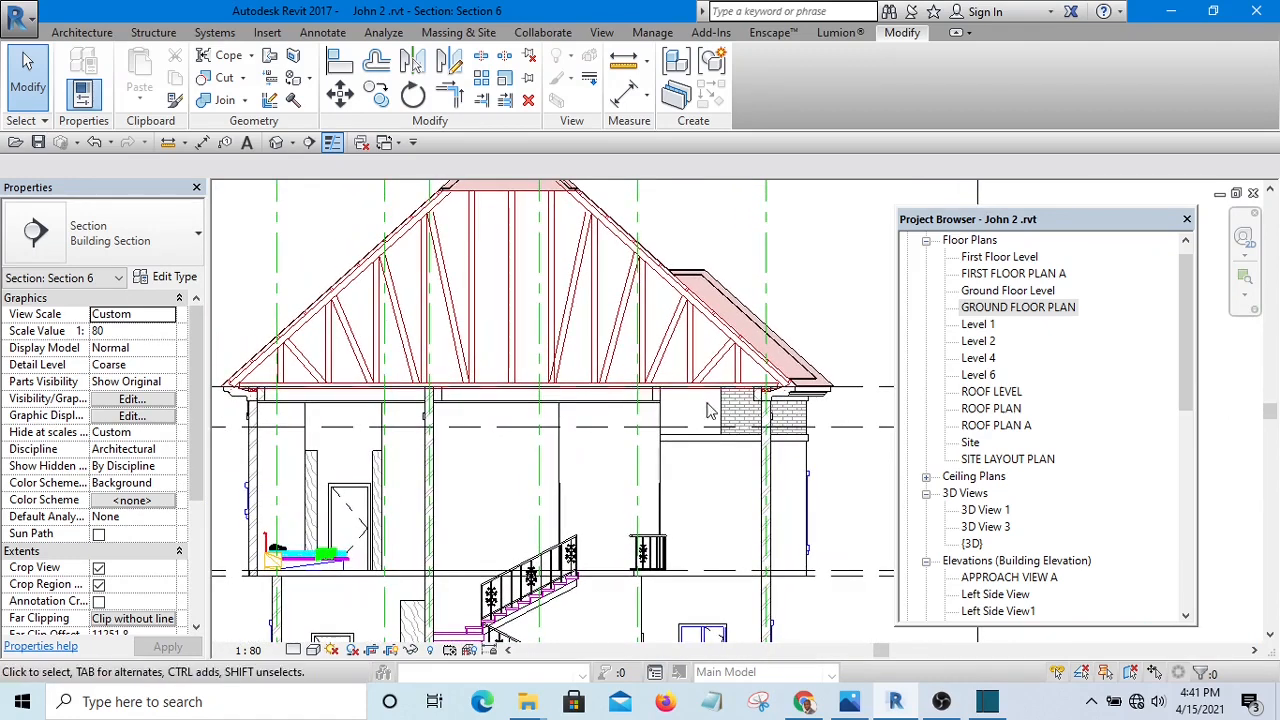
- Start a filled region in the section and set its type to Solid Black
{"action": "left_click", "coordinate": [323, 33]}
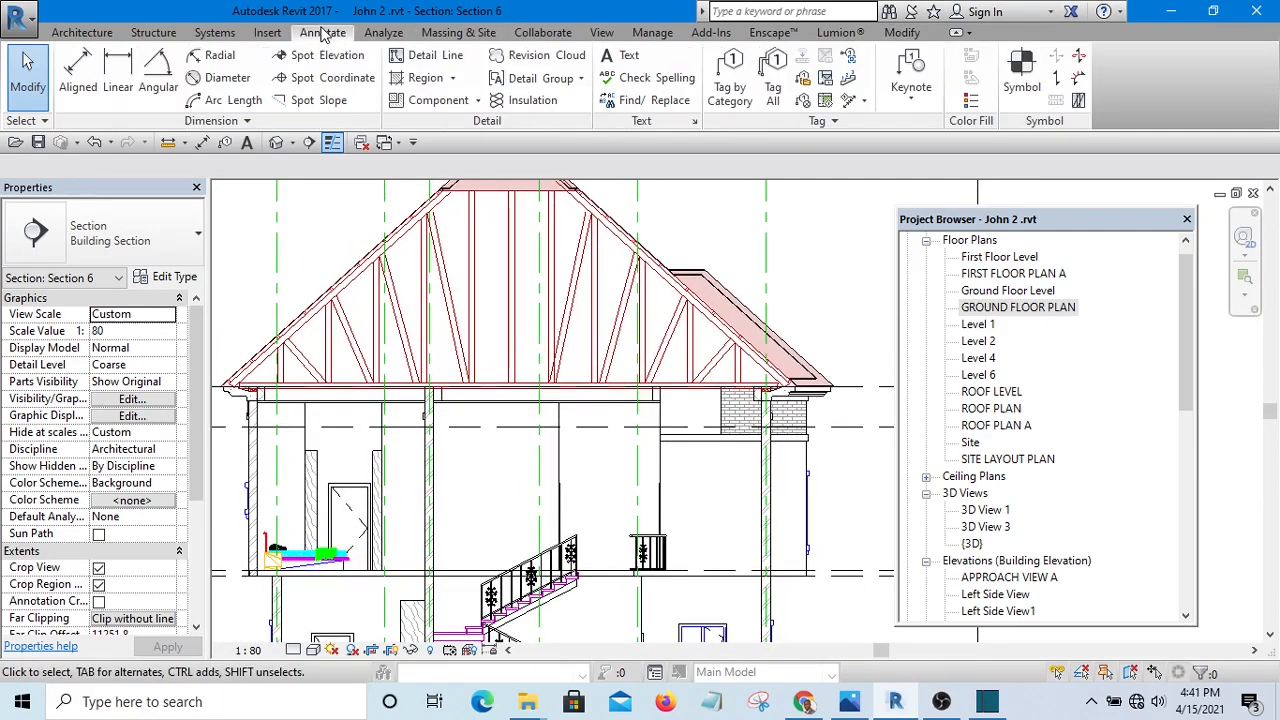
{"action": "left_click", "coordinate": [453, 79]}
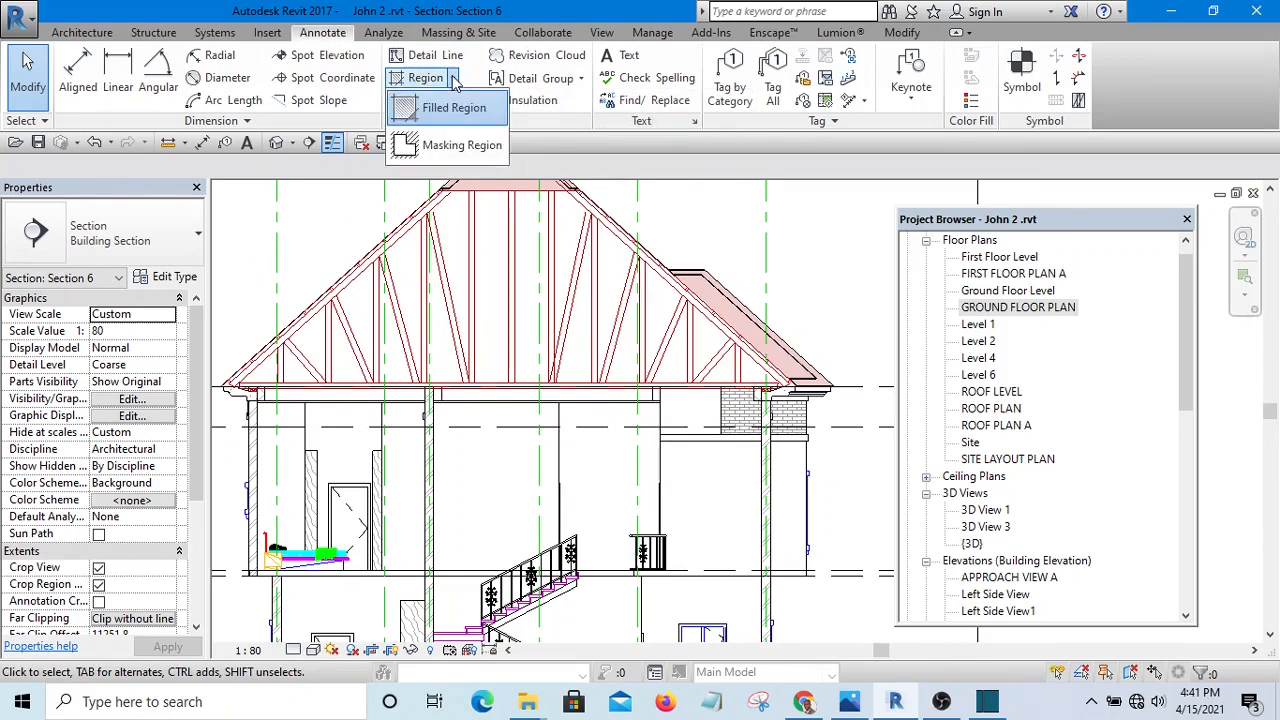
{"action": "left_click", "coordinate": [449, 109]}
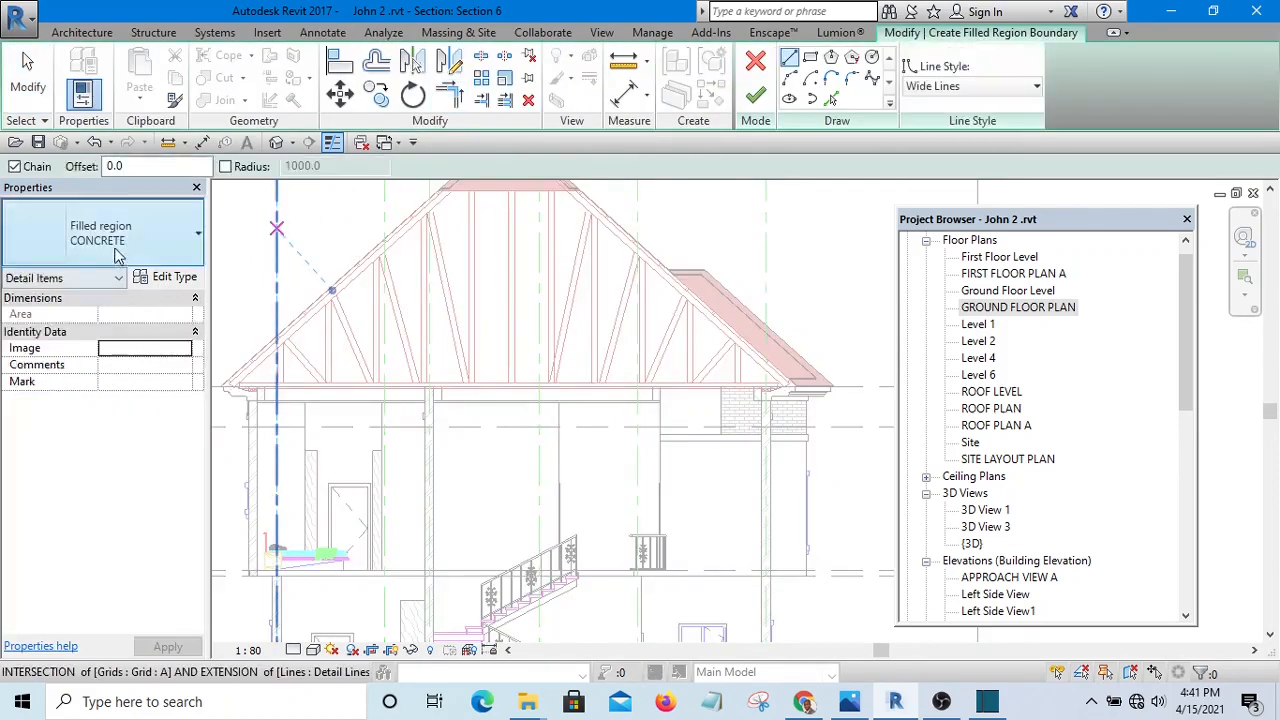
{"action": "left_click", "coordinate": [118, 244]}
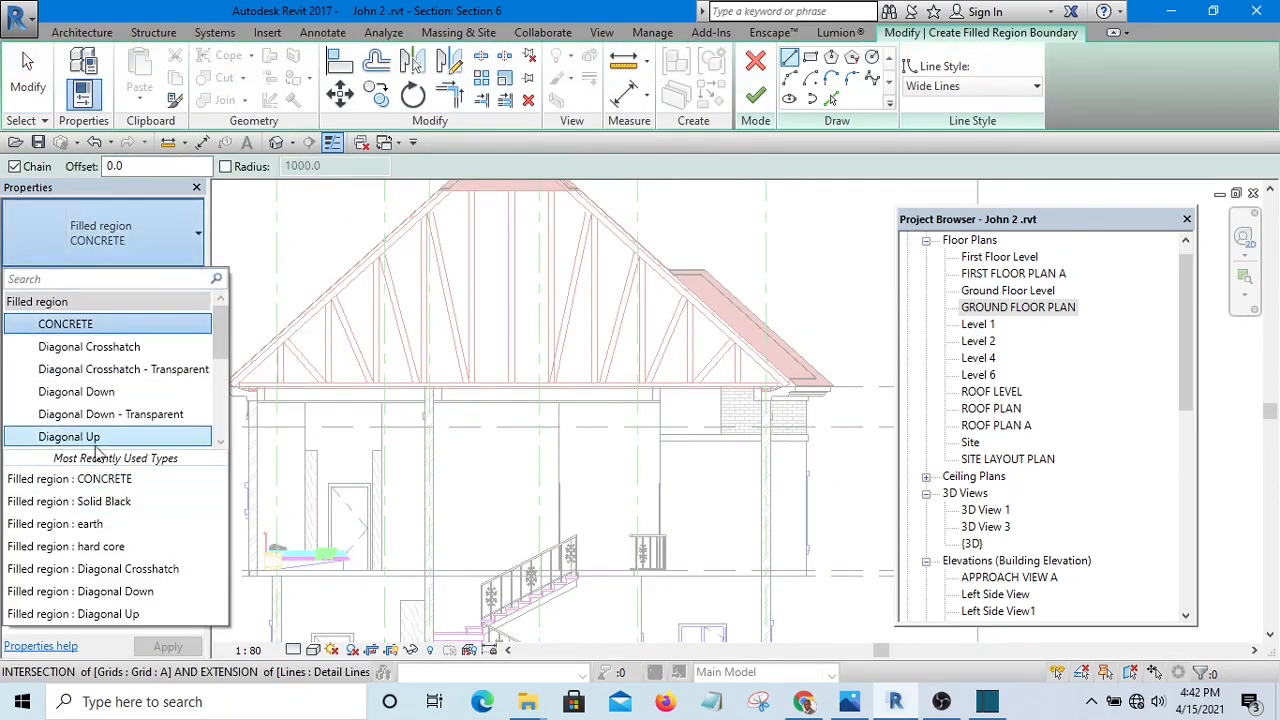
{"action": "scroll", "coordinate": [95, 388], "scroll_direction": "down", "scroll_amount": 2}
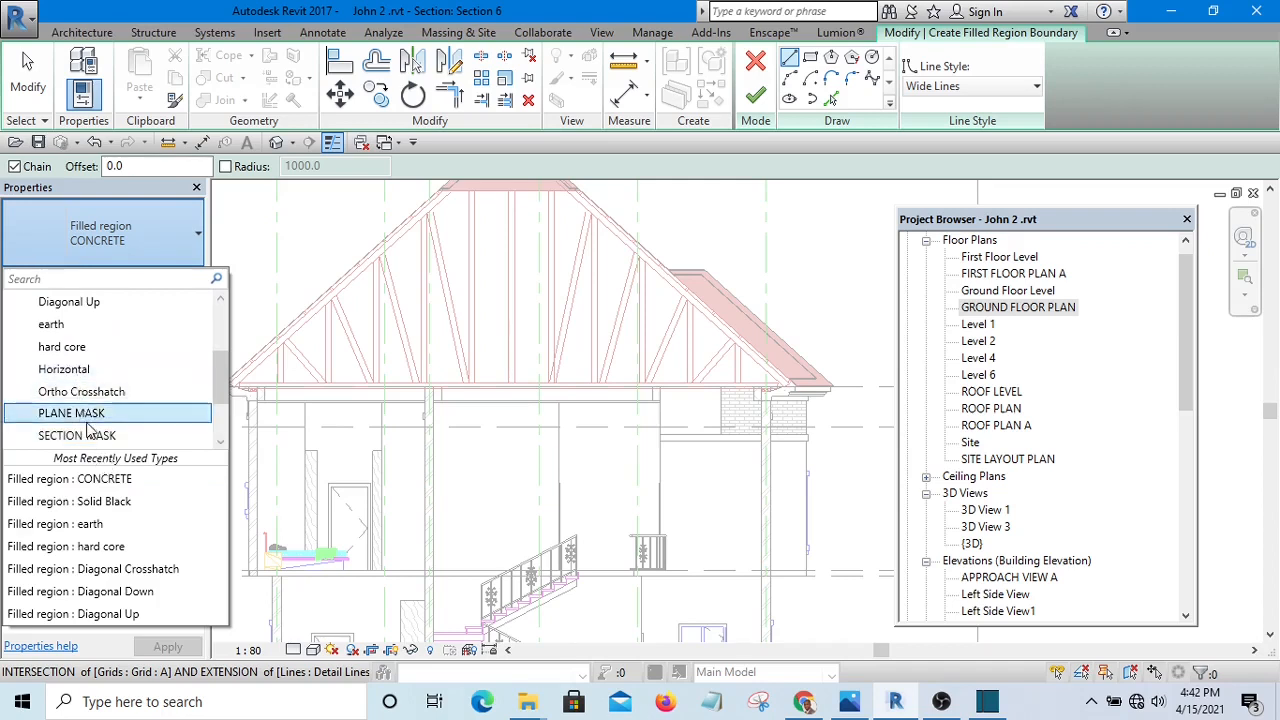
{"action": "scroll", "coordinate": [88, 430], "scroll_direction": "down", "scroll_amount": 2}
{"action": "left_click", "coordinate": [86, 370]}
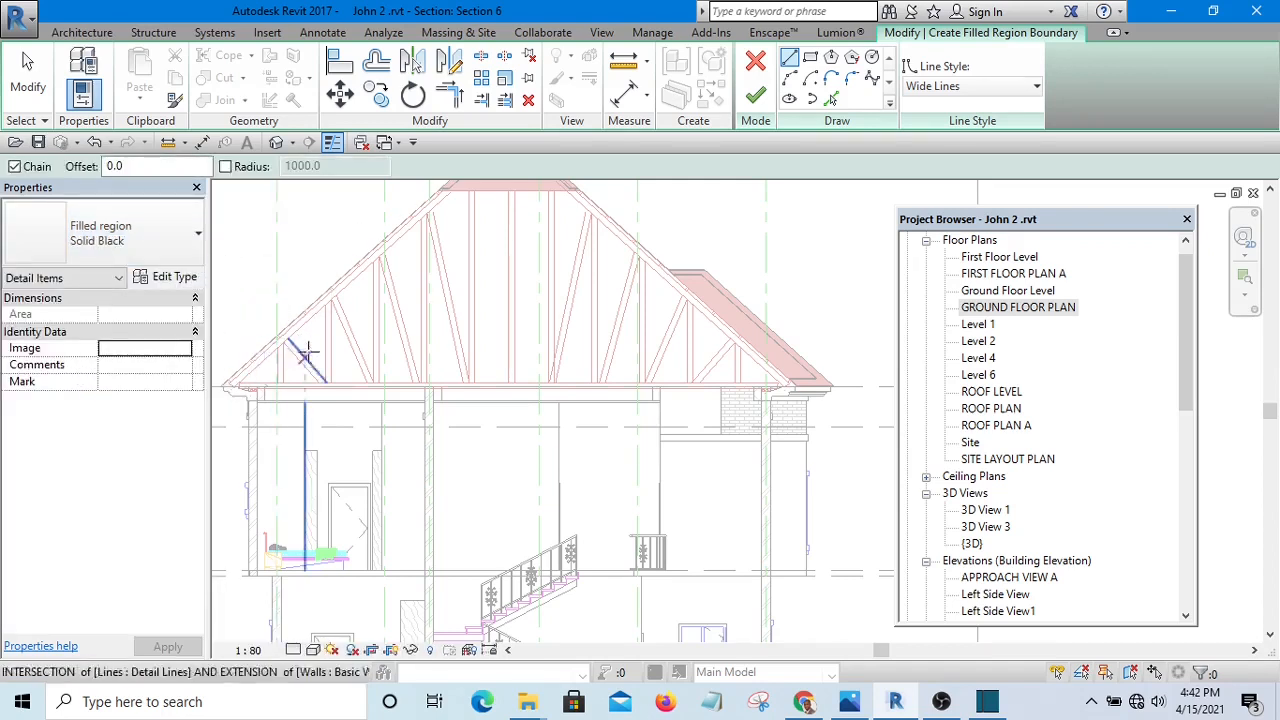
- Choose a rectangular boundary for the filled region and set its line style to <Invisible lines>
{"action": "scroll", "coordinate": [751, 420], "scroll_direction": "up", "scroll_amount": 5}
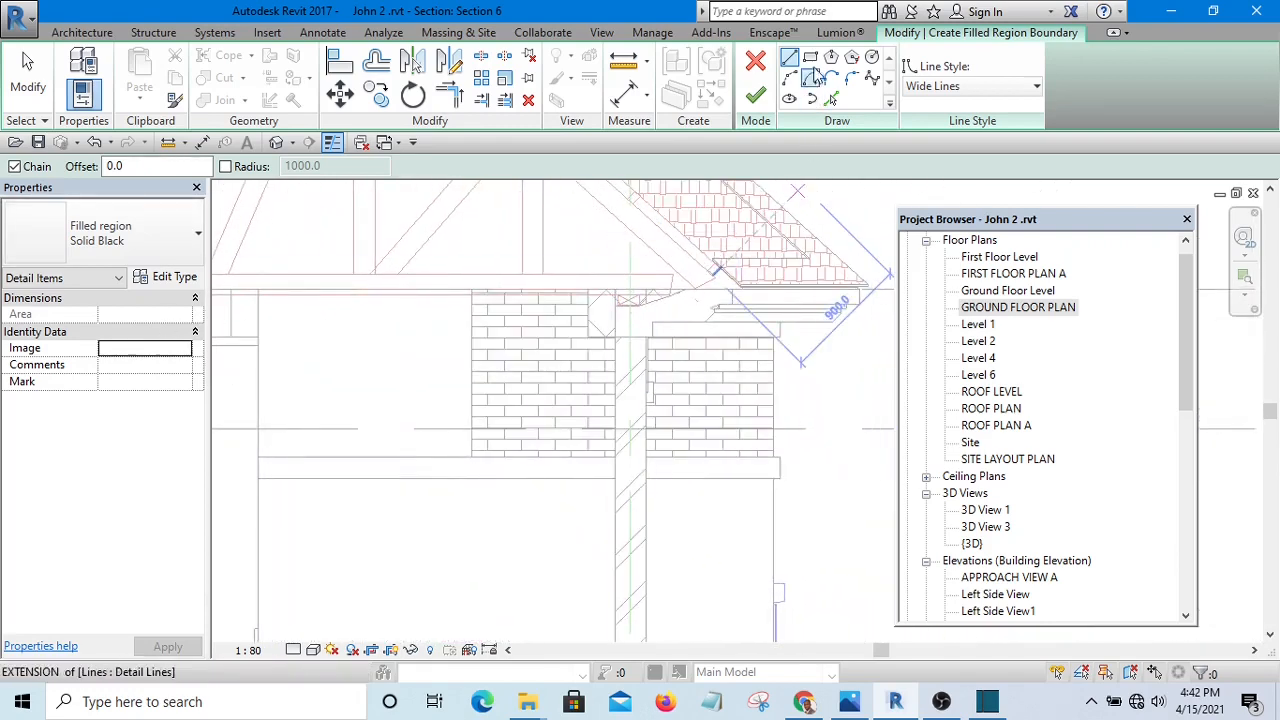
{"action": "left_click", "coordinate": [811, 58]}
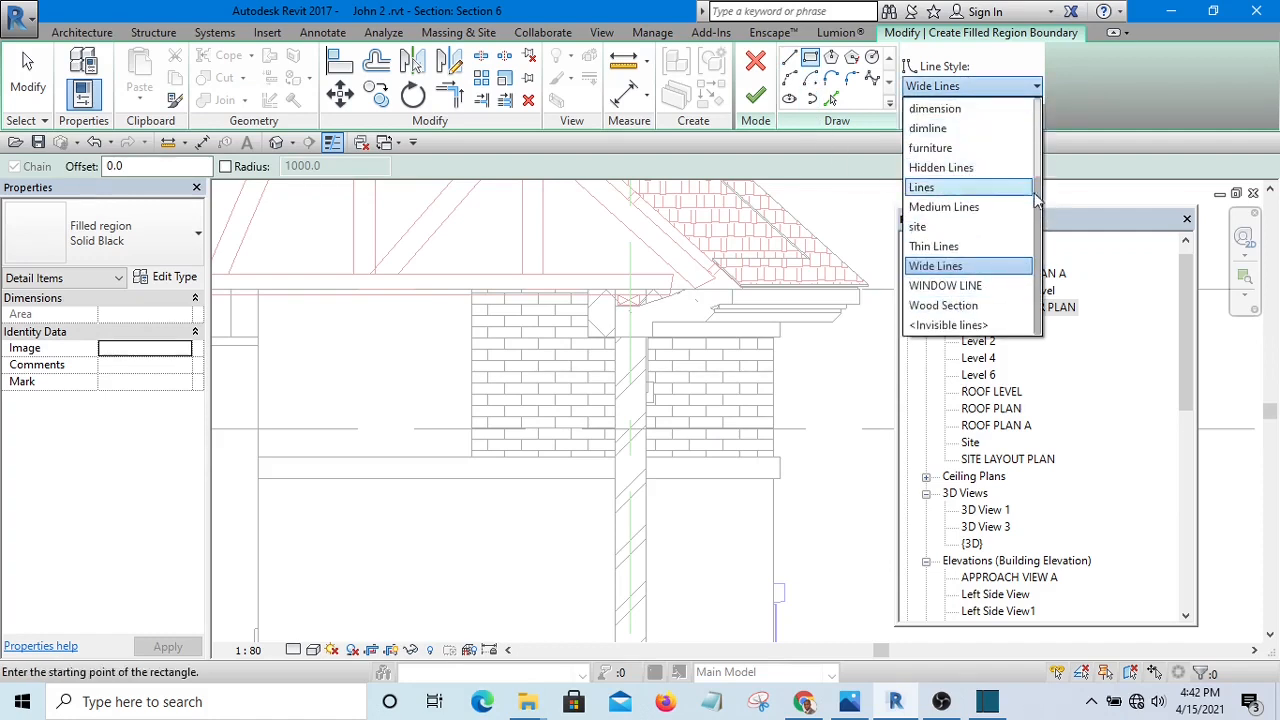
{"action": "left_click_drag", "start_coordinate": [1040, 208], "coordinate": [1038, 128]}
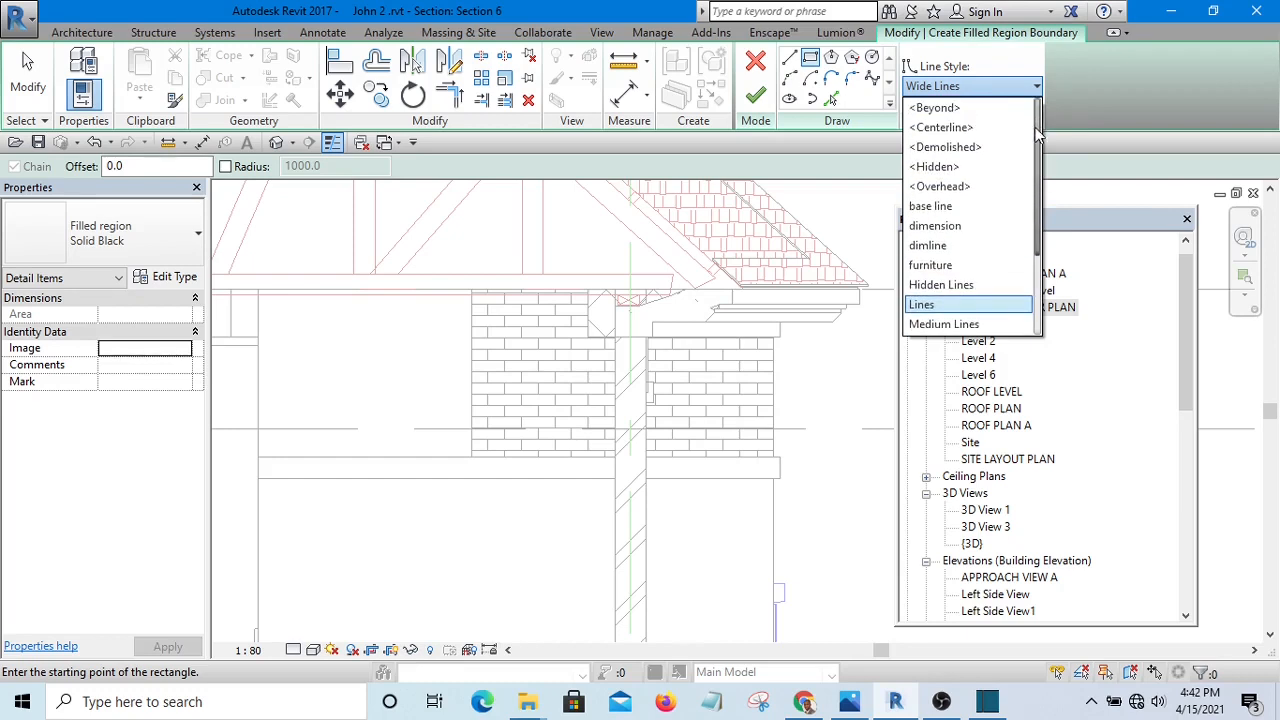
{"action": "left_click_drag", "start_coordinate": [1038, 135], "coordinate": [1040, 245]}
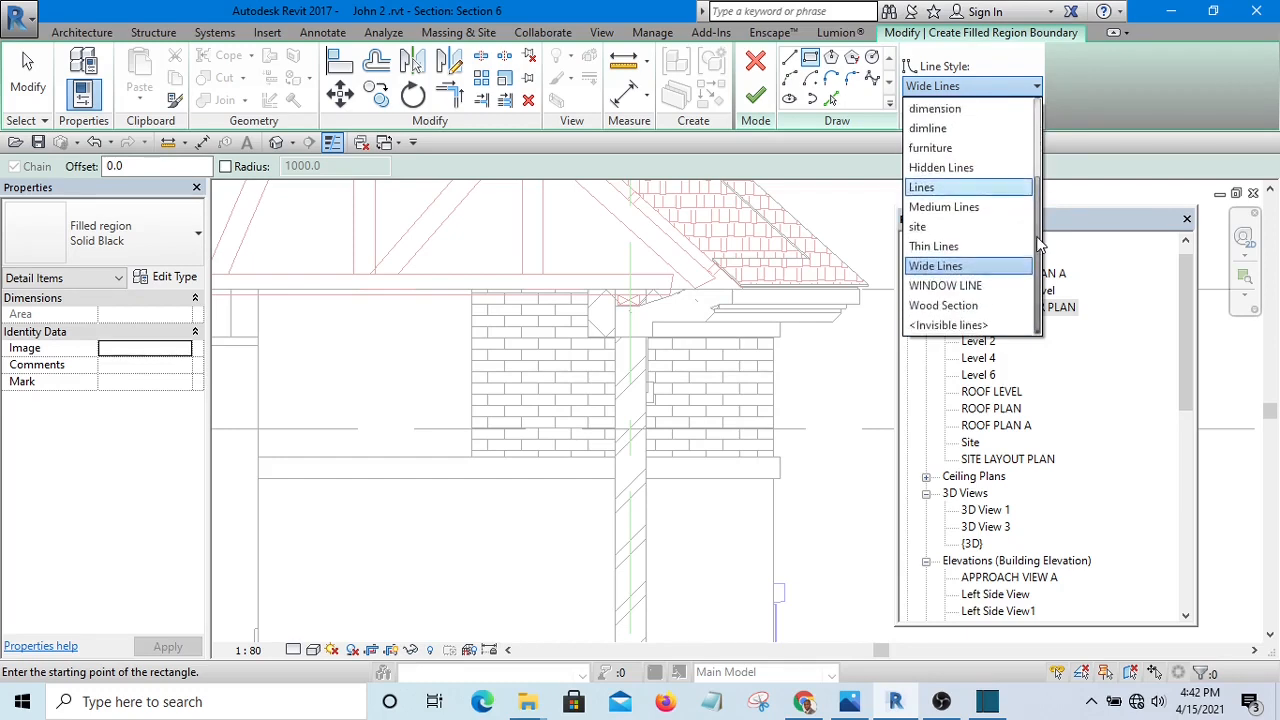
{"action": "left_click", "coordinate": [958, 326]}
- Draw the region rectangle, about 1100 by 1280 mm, from the roof level line down over the brickwork inside the right wall
{"action": "scroll", "coordinate": [470, 330], "scroll_direction": "up", "scroll_amount": 2}
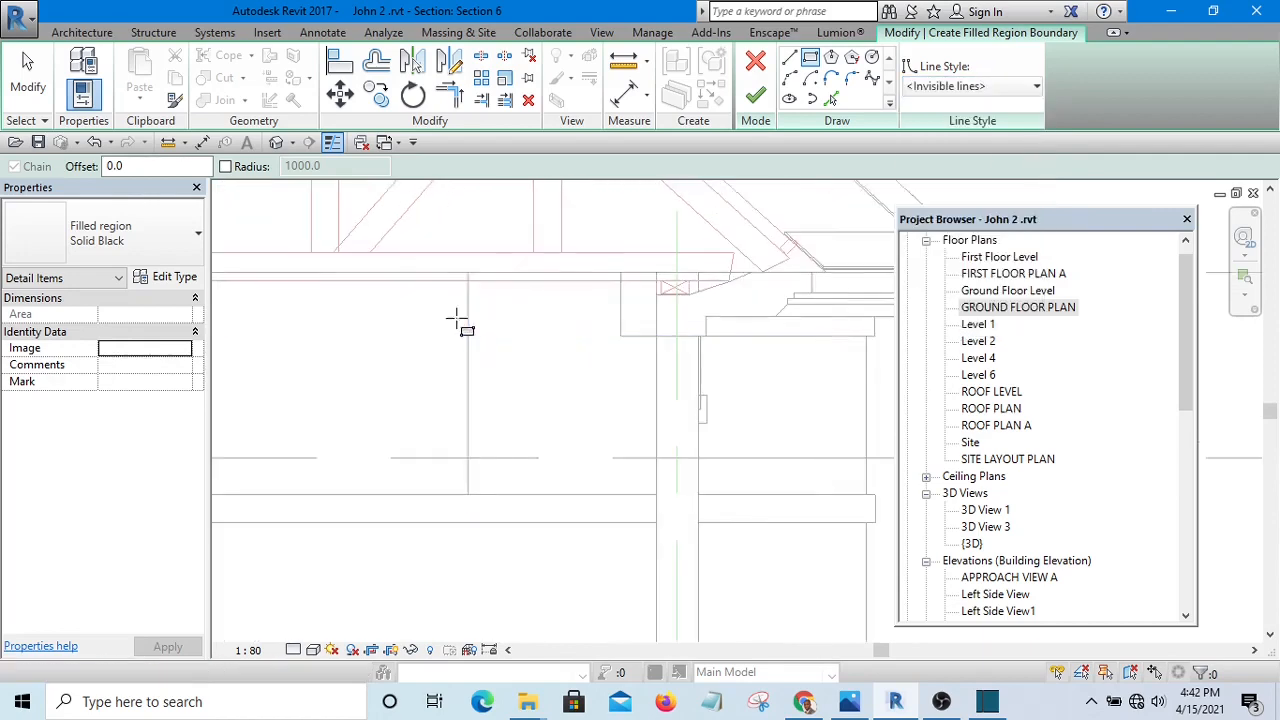
{"action": "scroll", "coordinate": [456, 318], "scroll_direction": "up", "scroll_amount": 1}
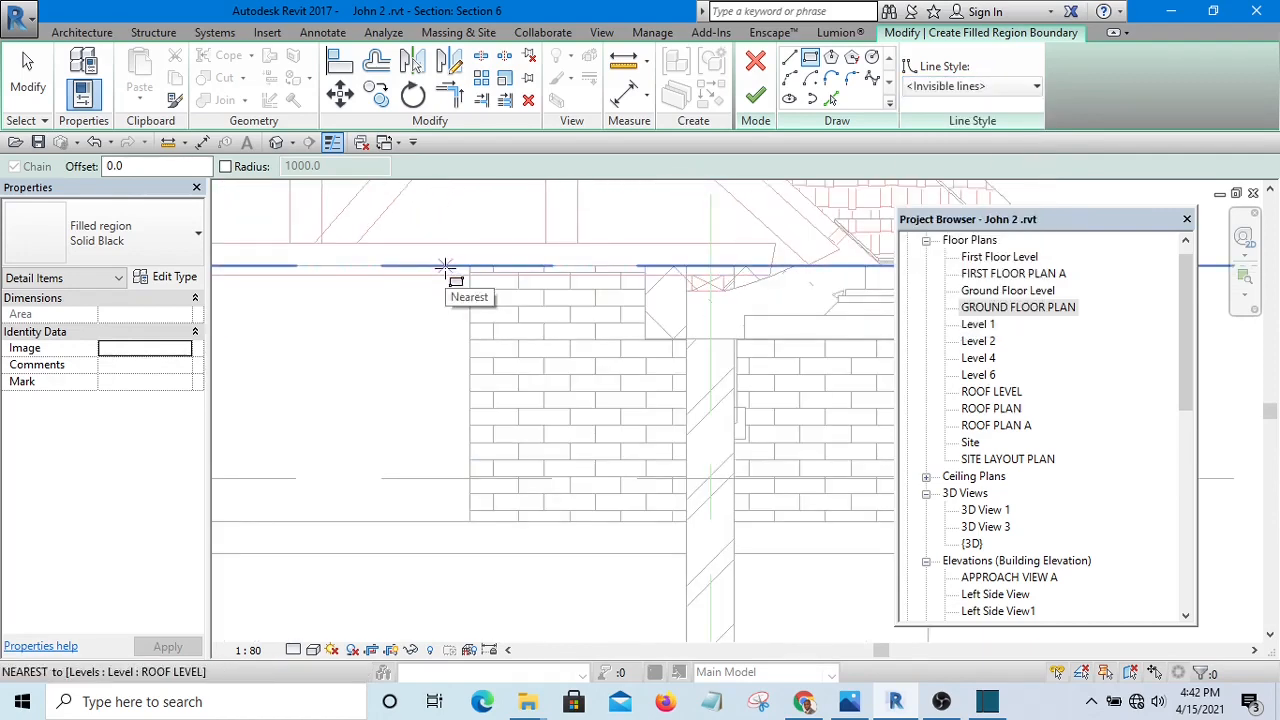
{"action": "left_click", "coordinate": [445, 267]}
{"action": "scroll", "coordinate": [680, 561], "scroll_direction": "up", "scroll_amount": 3}
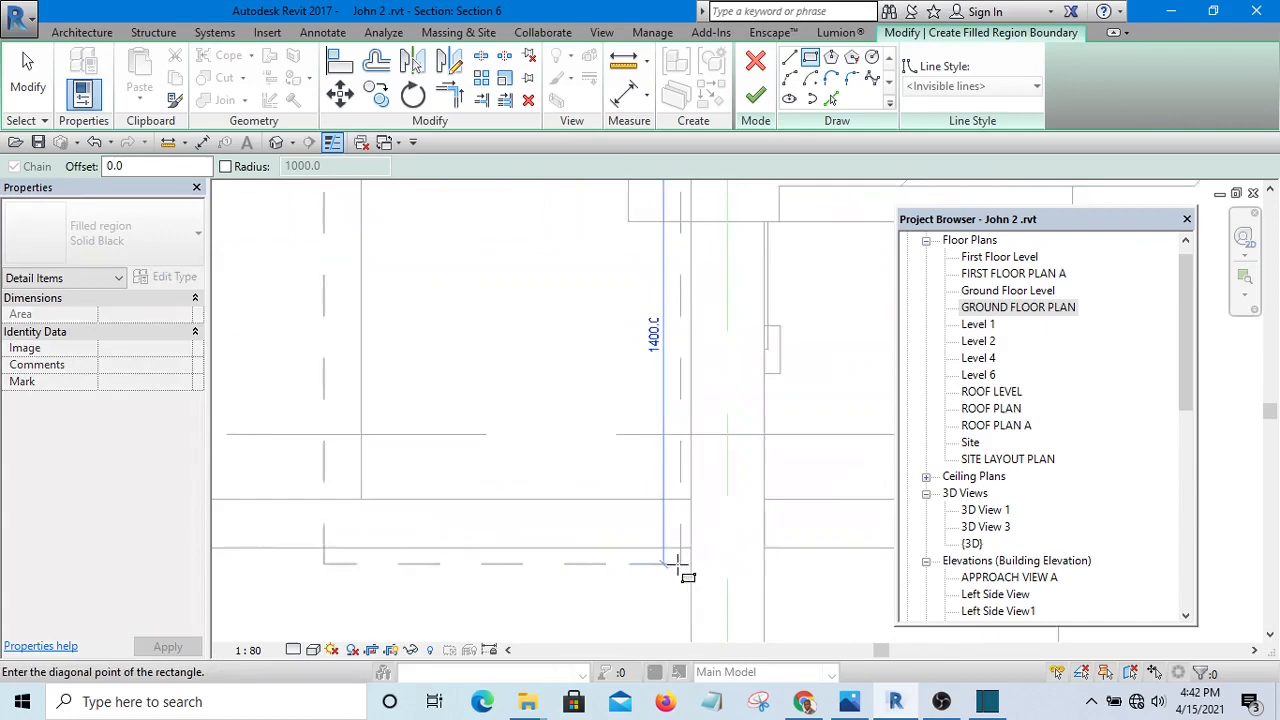
{"action": "left_click", "coordinate": [690, 517]}
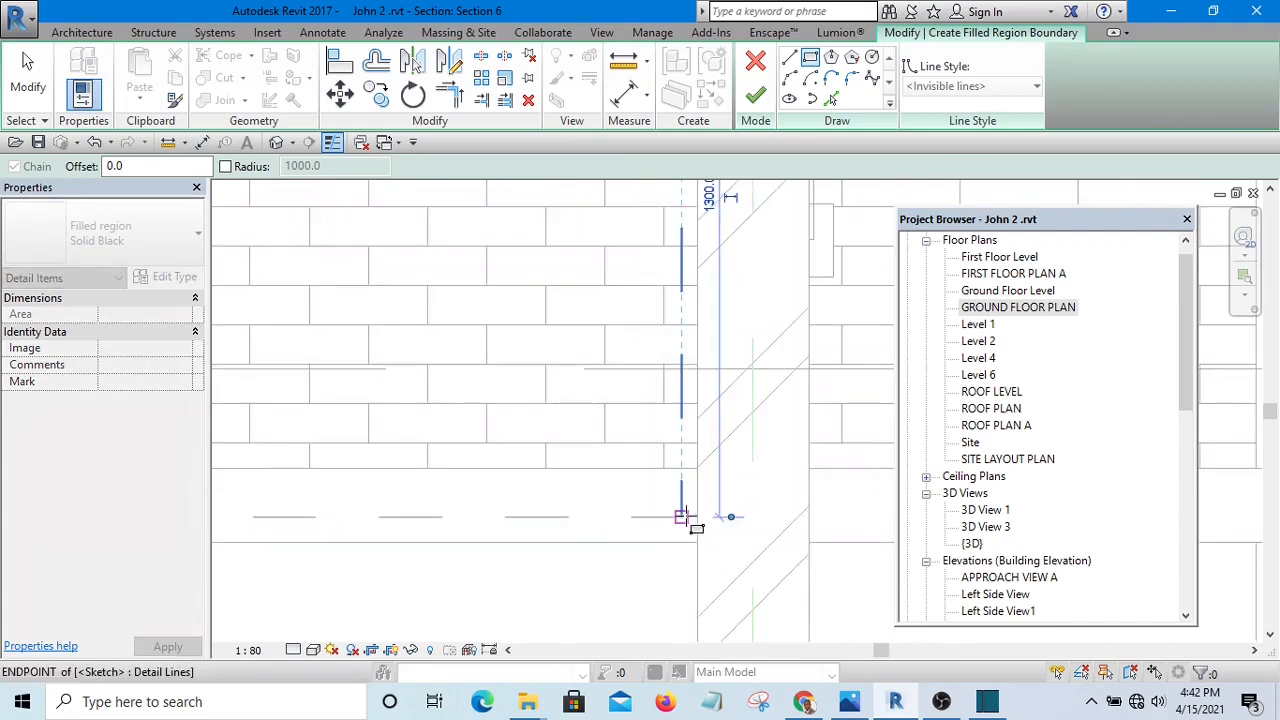
{"action": "scroll", "coordinate": [686, 520], "scroll_direction": "down", "scroll_amount": 4}
{"action": "scroll", "coordinate": [549, 316], "scroll_direction": "up", "scroll_amount": 3}
{"action": "key", "text": "Escape"}
{"action": "key", "text": "Escape"}
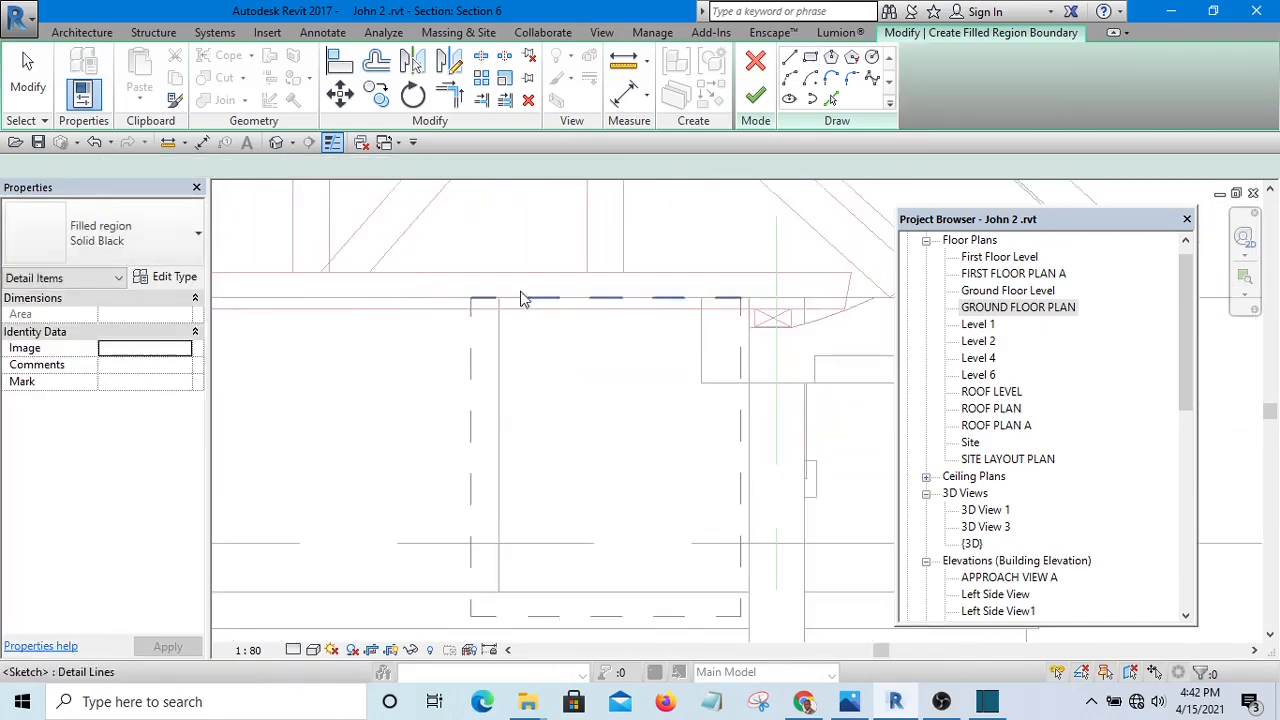
- Check the position of the rectangle's top edge against the tie beam and its outline around the brickwork
{"action": "mouse_move", "coordinate": [421, 227]}
{"action": "left_mouse_down"}
{"action": "mouse_move", "coordinate": [786, 403]}
{"action": "mouse_move", "coordinate": [852, 403]}
{"action": "left_mouse_up"}
{"action": "scroll", "coordinate": [786, 403], "scroll_direction": "down", "scroll_amount": 2}
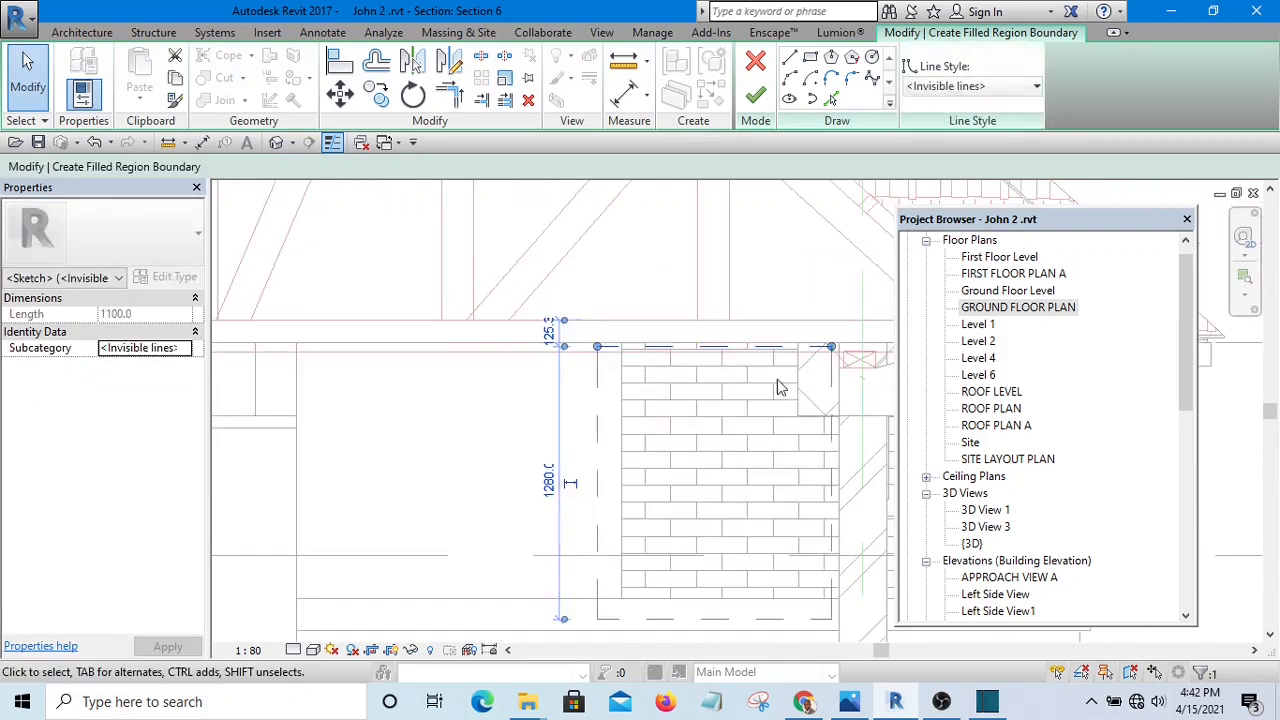
{"action": "scroll", "coordinate": [780, 388], "scroll_direction": "up", "scroll_amount": 3}
{"action": "scroll", "coordinate": [534, 314], "scroll_direction": "down", "scroll_amount": 1}
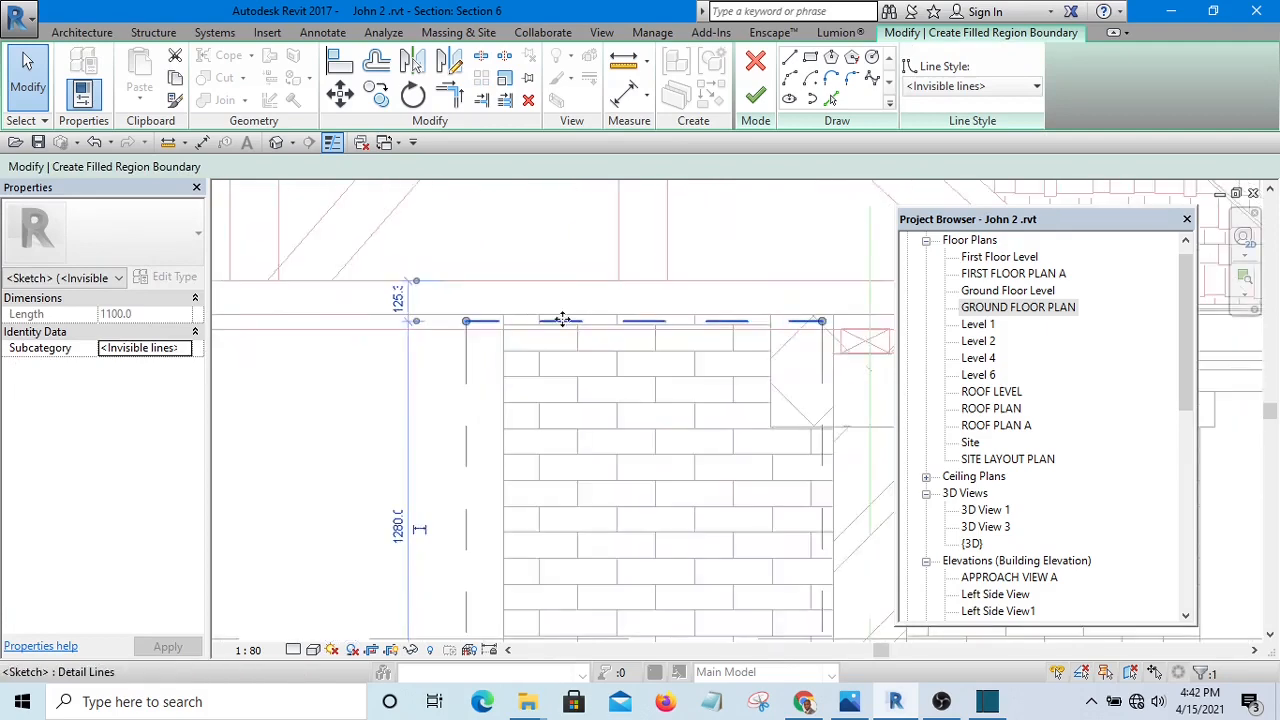
{"action": "scroll", "coordinate": [560, 320], "scroll_direction": "down", "scroll_amount": 2}
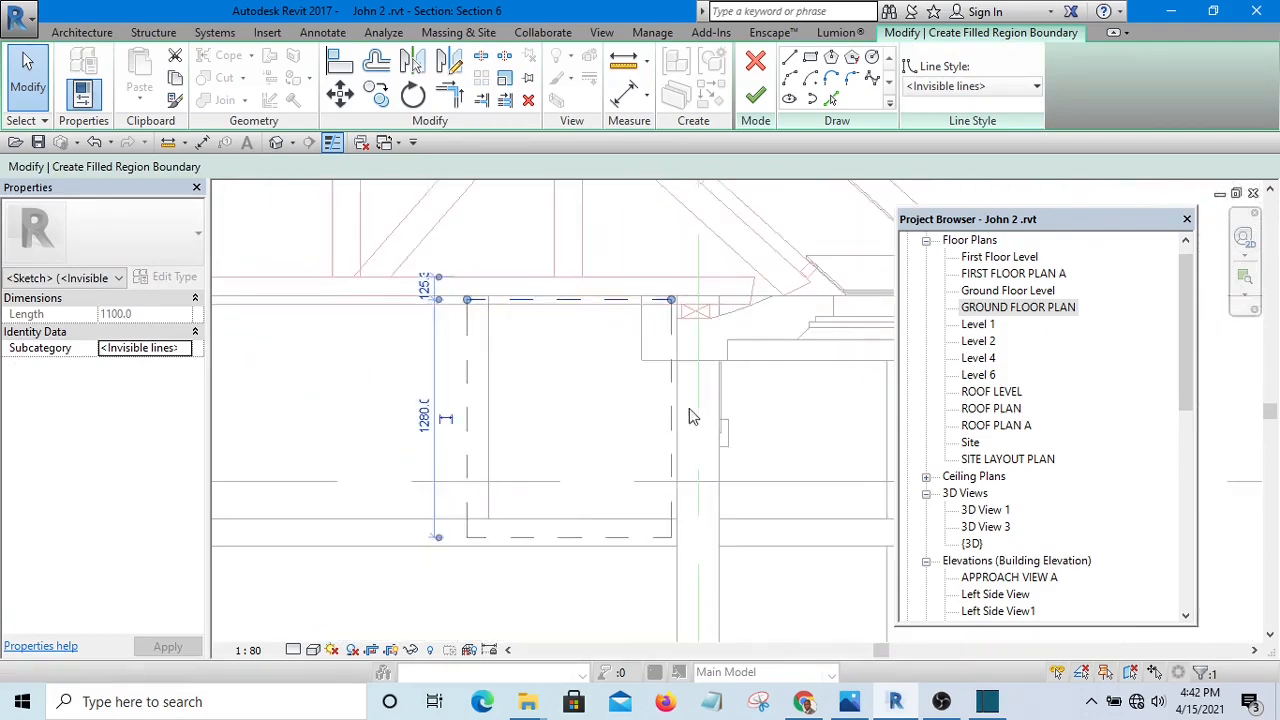
{"action": "scroll", "coordinate": [560, 457], "scroll_direction": "up", "scroll_amount": 1}
{"action": "middle_click_drag", "start_coordinate": [560, 457], "coordinate": [563, 409]}
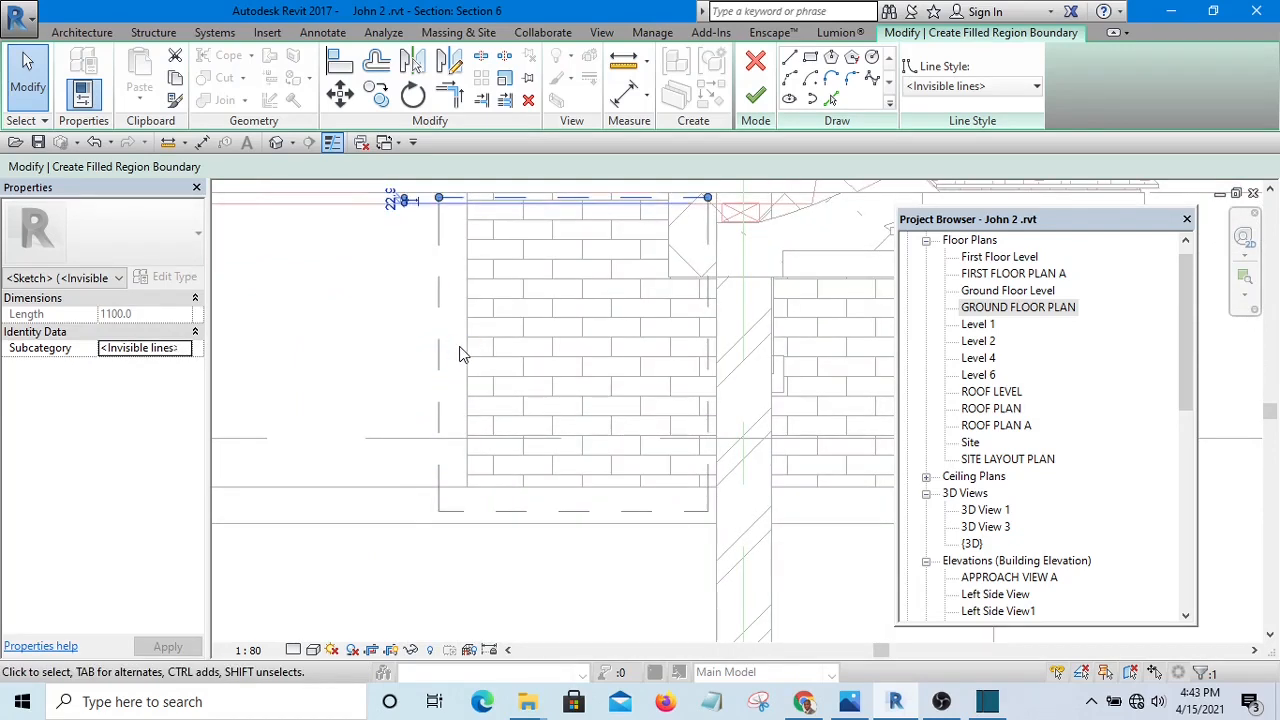
{"action": "left_click", "coordinate": [294, 393]}
{"action": "scroll", "coordinate": [634, 297], "scroll_direction": "down", "scroll_amount": 2}
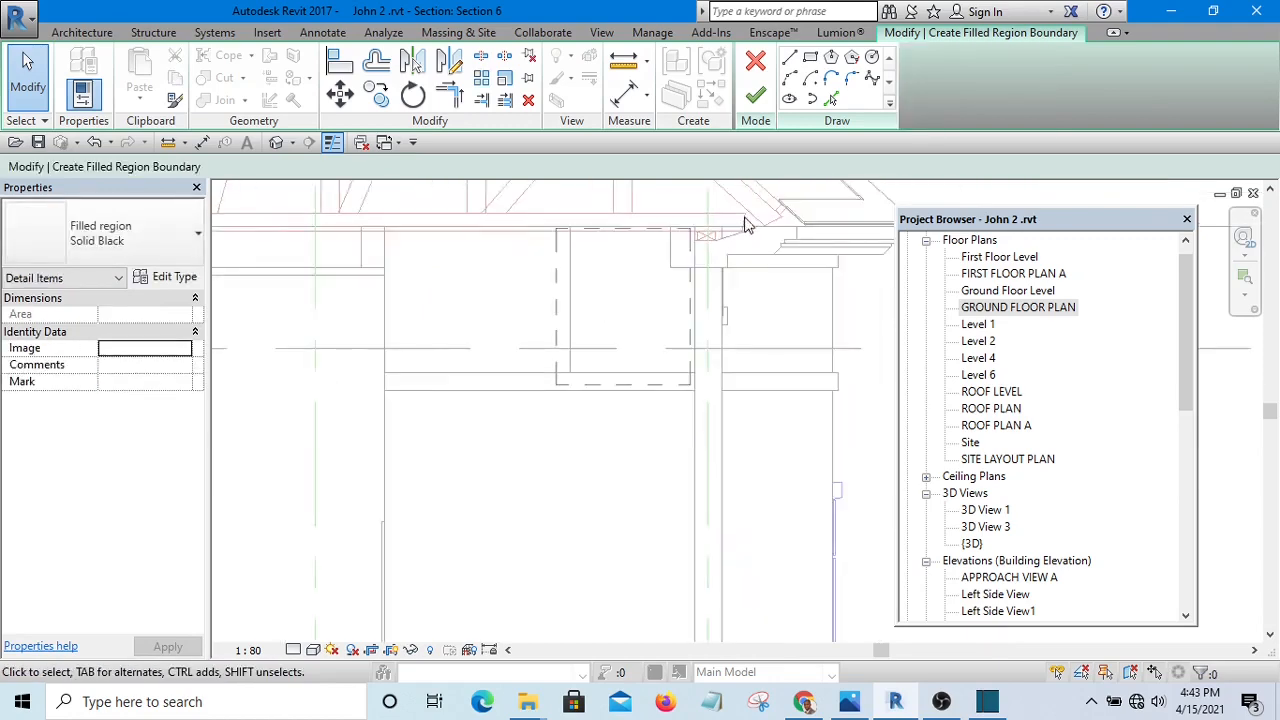
- Finish the filled region sketch and check its coverage of the brickwork beside the right wall
{"action": "left_click", "coordinate": [755, 95]}
{"action": "scroll", "coordinate": [680, 390], "scroll_direction": "down", "scroll_amount": 4}
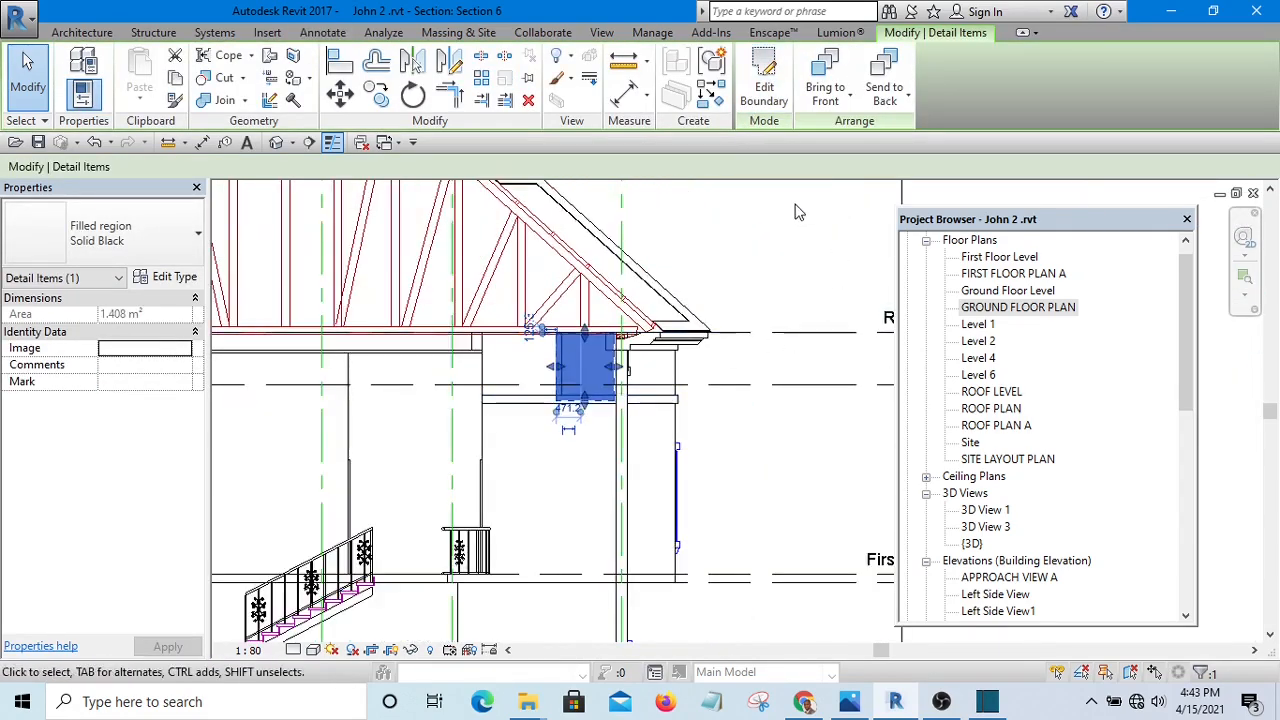
{"action": "key", "text": "Escape"}
{"action": "scroll", "coordinate": [575, 372], "scroll_direction": "up", "scroll_amount": 3}
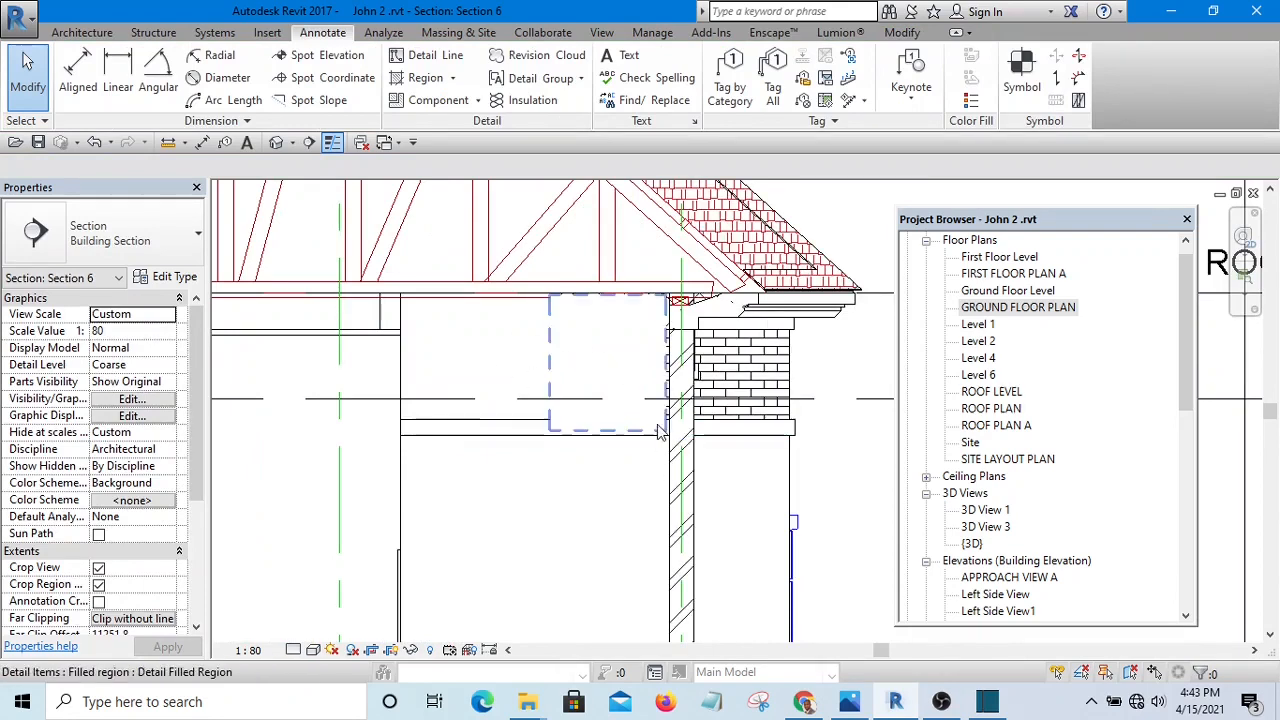
{"action": "scroll", "coordinate": [615, 366], "scroll_direction": "down", "scroll_amount": 3}
- Draw a horizontal detail line in the furniture line style below the tie beam, from the left wall's inner face to the right wall
{"action": "middle_click_drag", "start_coordinate": [640, 400], "coordinate": [713, 493]}
{"action": "scroll", "coordinate": [480, 387], "scroll_direction": "up", "scroll_amount": 4}
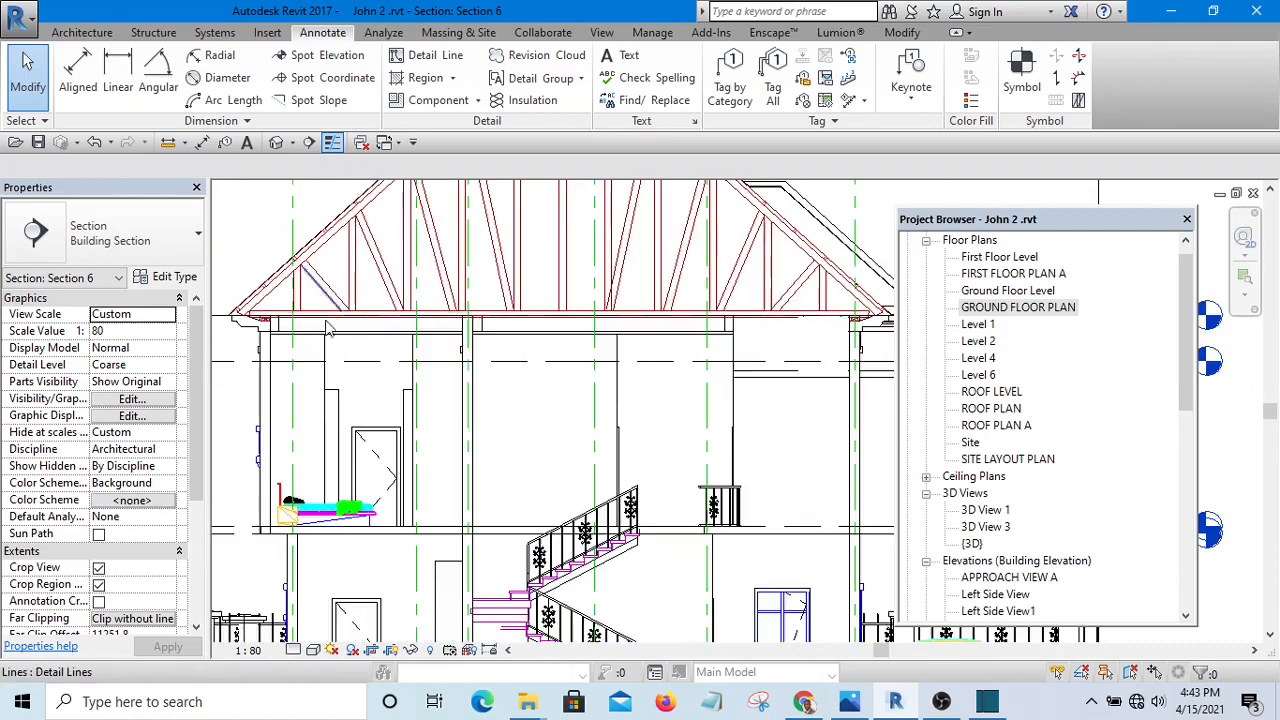
{"action": "scroll", "coordinate": [440, 394], "scroll_direction": "down", "scroll_amount": 2}
{"action": "middle_click_drag", "start_coordinate": [570, 418], "coordinate": [508, 408]}
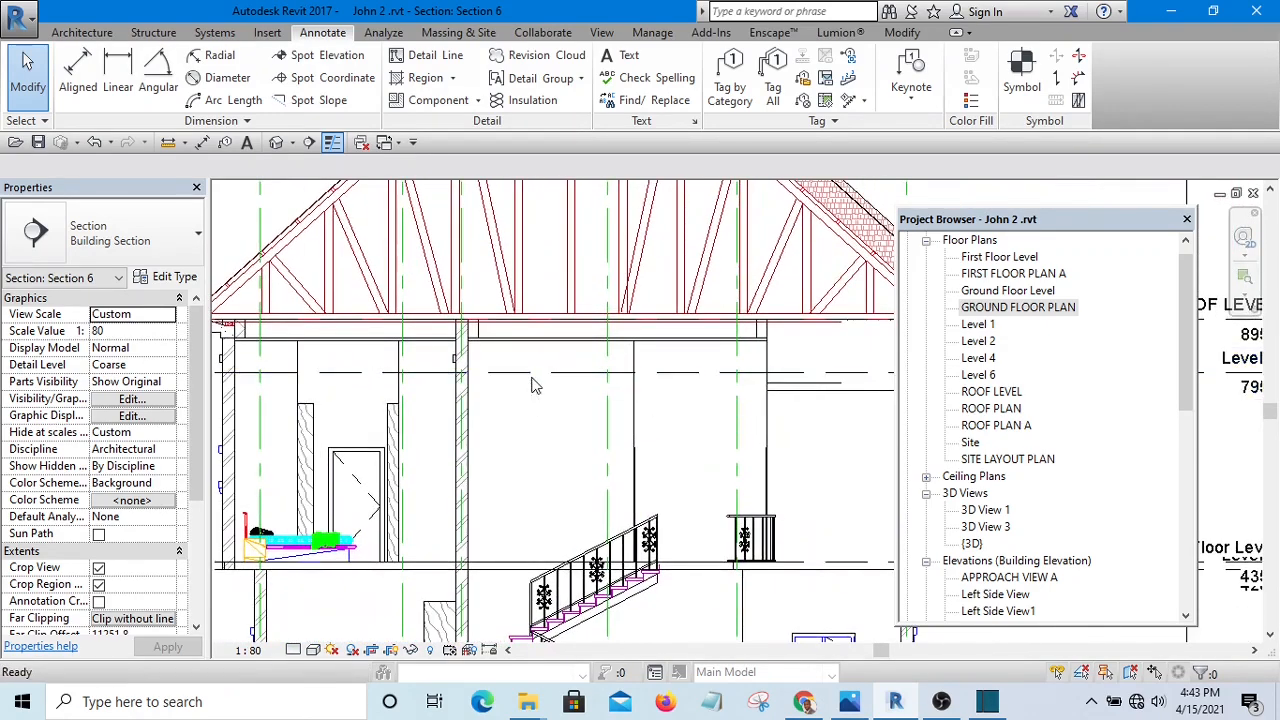
{"action": "key", "text": "d"}
{"action": "key", "text": "l"}
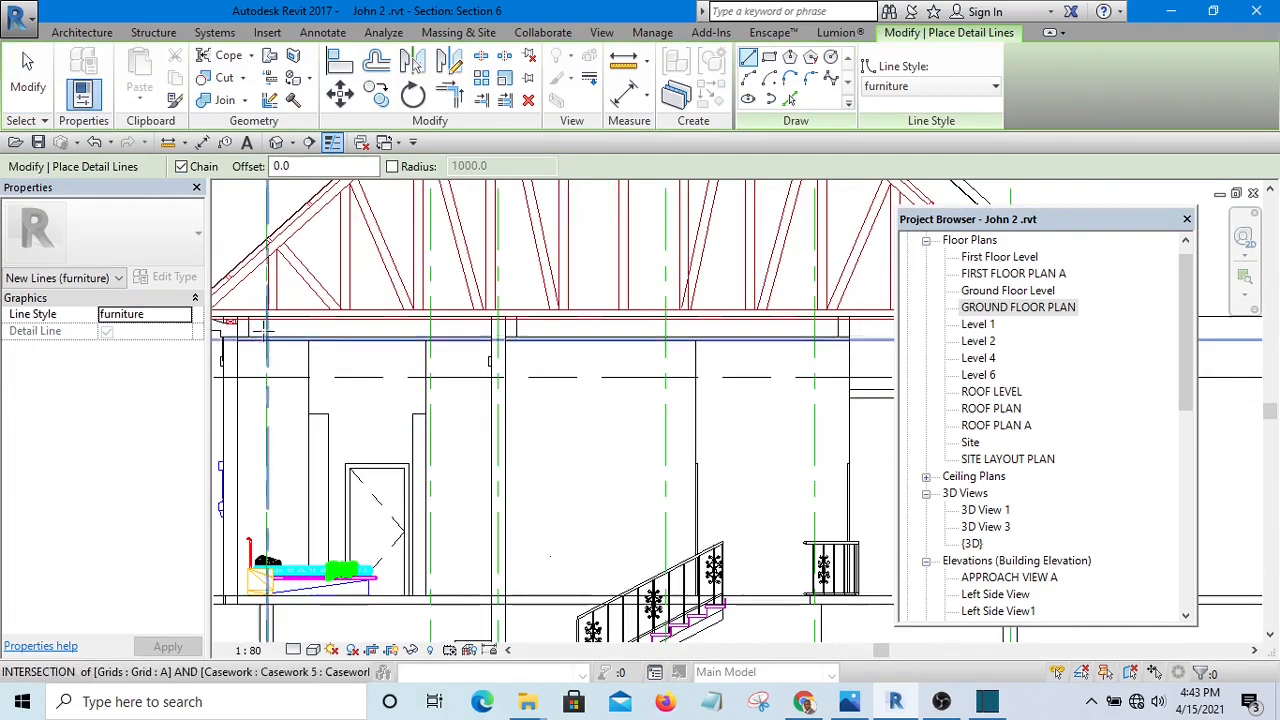
{"action": "scroll", "coordinate": [265, 330], "scroll_direction": "up", "scroll_amount": 4}
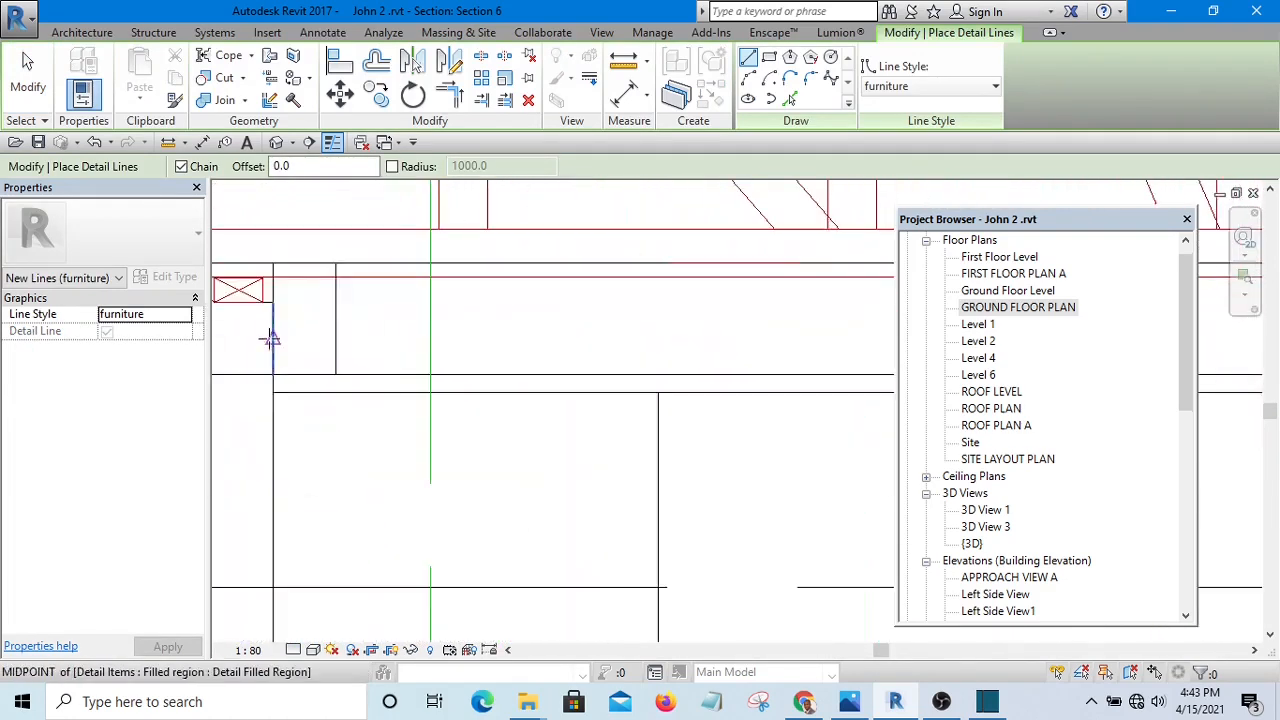
{"action": "left_click", "coordinate": [270, 340]}
{"action": "scroll", "coordinate": [323, 349], "scroll_direction": "down", "scroll_amount": 4}
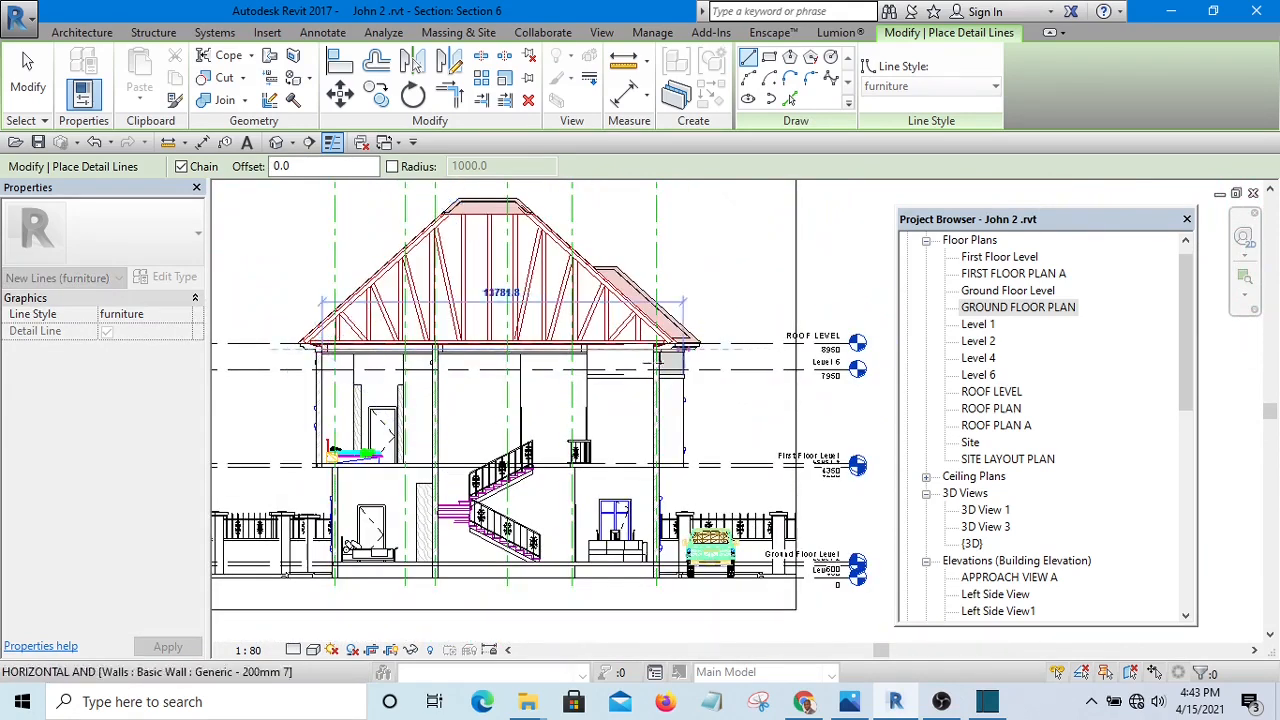
{"action": "scroll", "coordinate": [657, 345], "scroll_direction": "up", "scroll_amount": 4}
{"action": "scroll", "coordinate": [655, 348], "scroll_direction": "up", "scroll_amount": 1}
{"action": "left_click", "coordinate": [661, 337]}
{"action": "key", "text": "Escape"}
{"action": "key", "text": "Escape"}
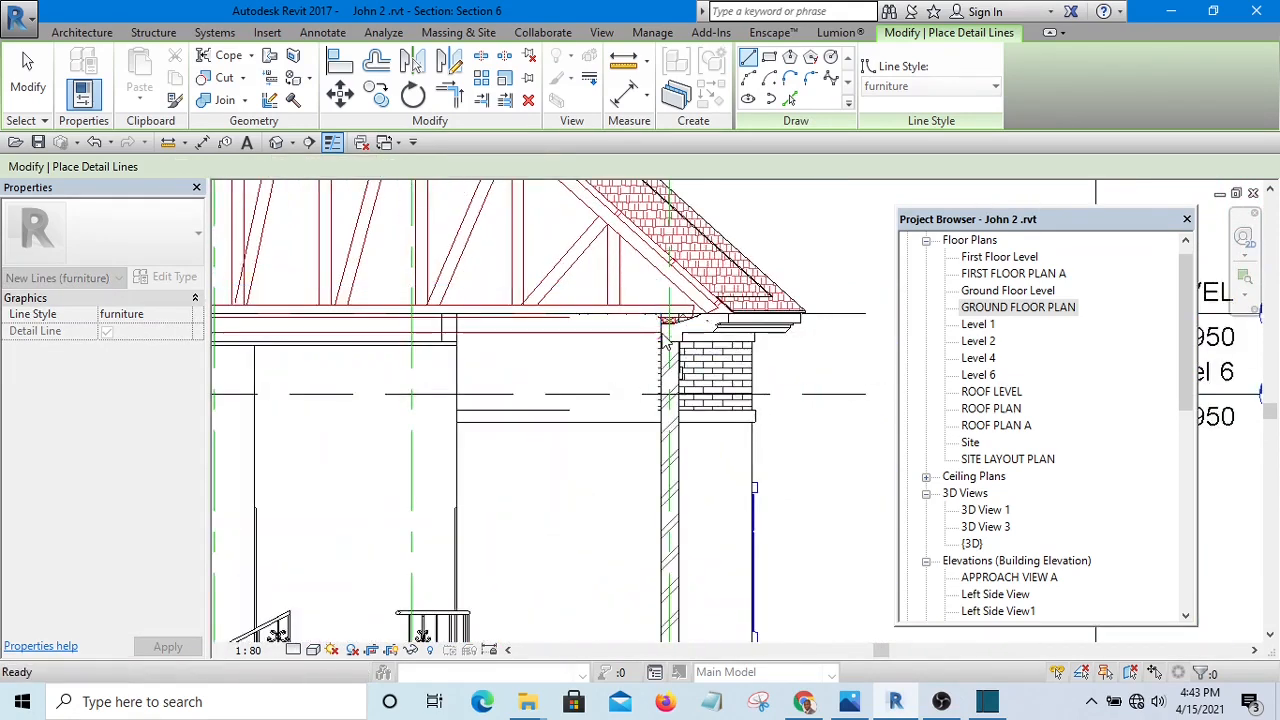
- Offset a copy of the horizontal ceiling line below the tie beam by 50 mm
{"action": "scroll", "coordinate": [757, 406], "scroll_direction": "down", "scroll_amount": 2}
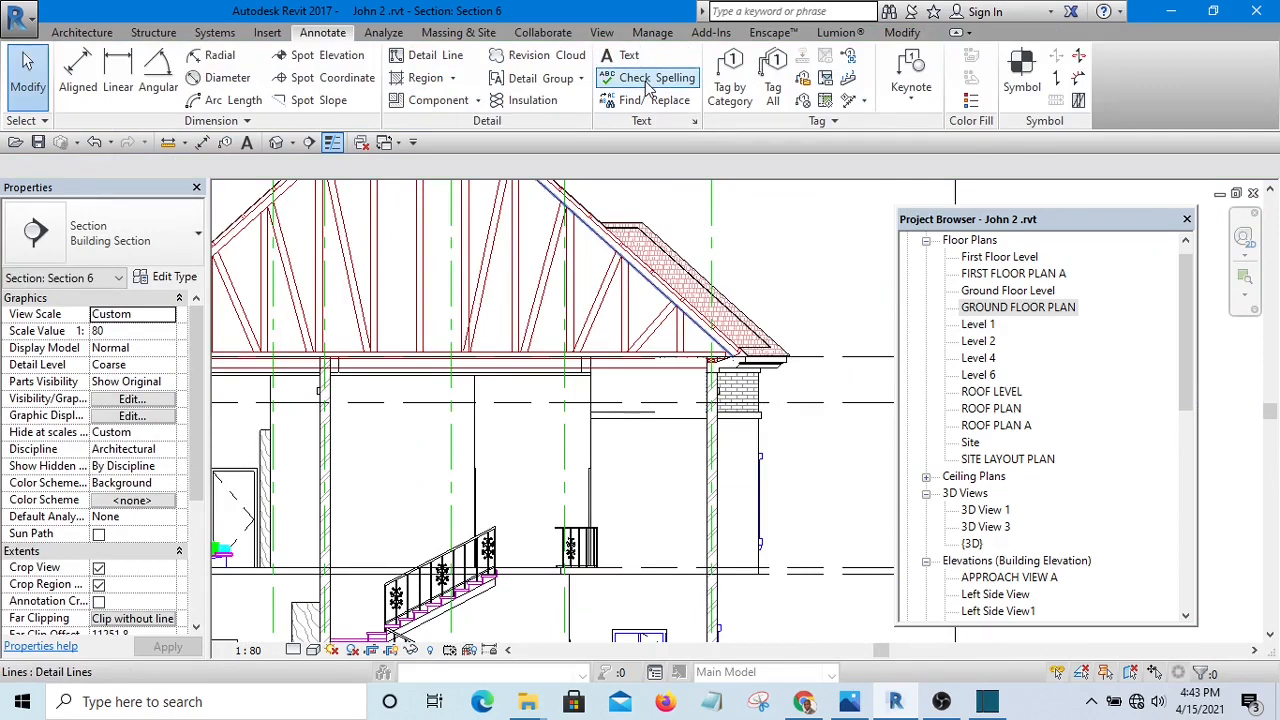
{"action": "key", "text": "o"}
{"action": "key", "text": "f"}
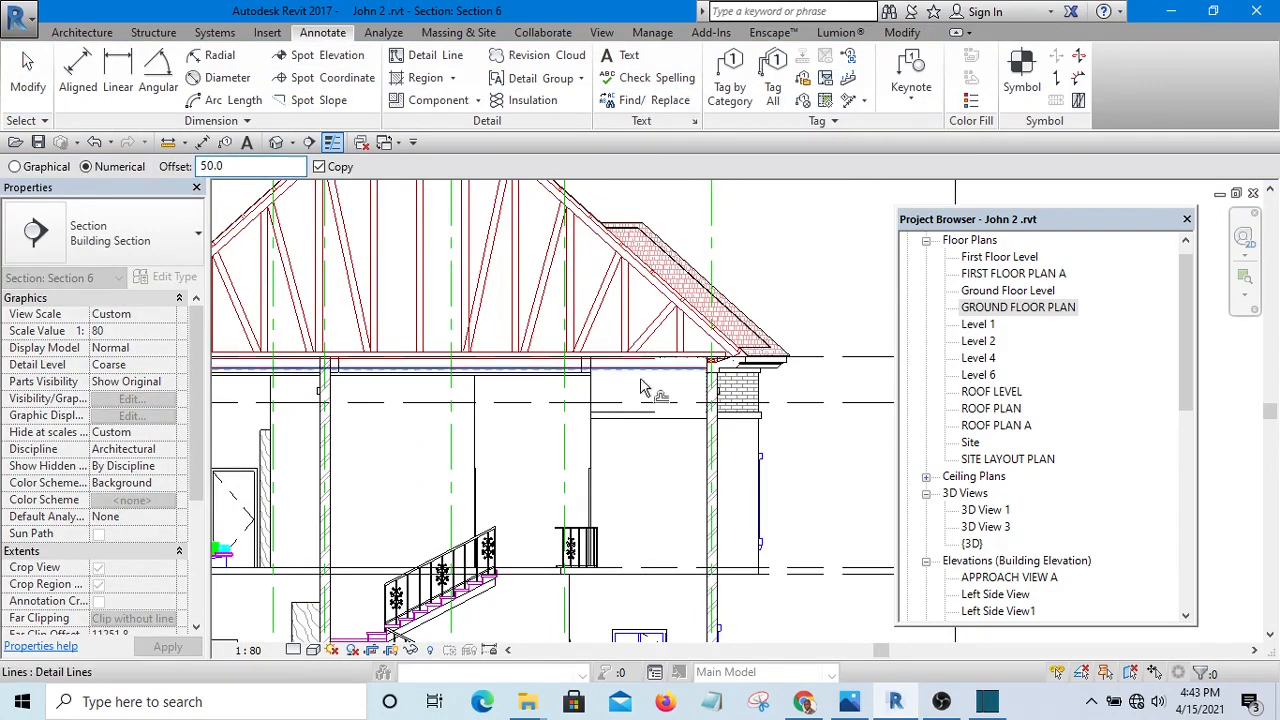
{"action": "scroll", "coordinate": [645, 385], "scroll_direction": "up", "scroll_amount": 3}
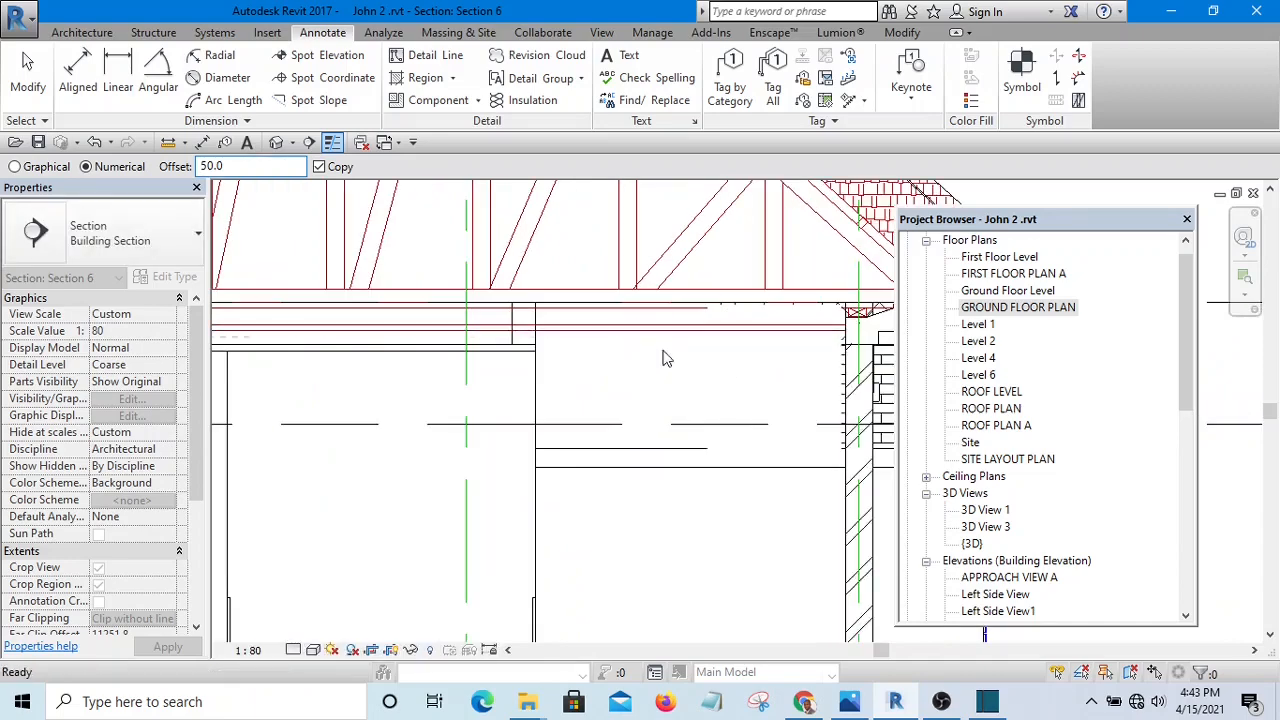
{"action": "key", "text": "Escape"}
{"action": "scroll", "coordinate": [662, 358], "scroll_direction": "down", "scroll_amount": 4}
{"action": "scroll", "coordinate": [575, 360], "scroll_direction": "up", "scroll_amount": 2}
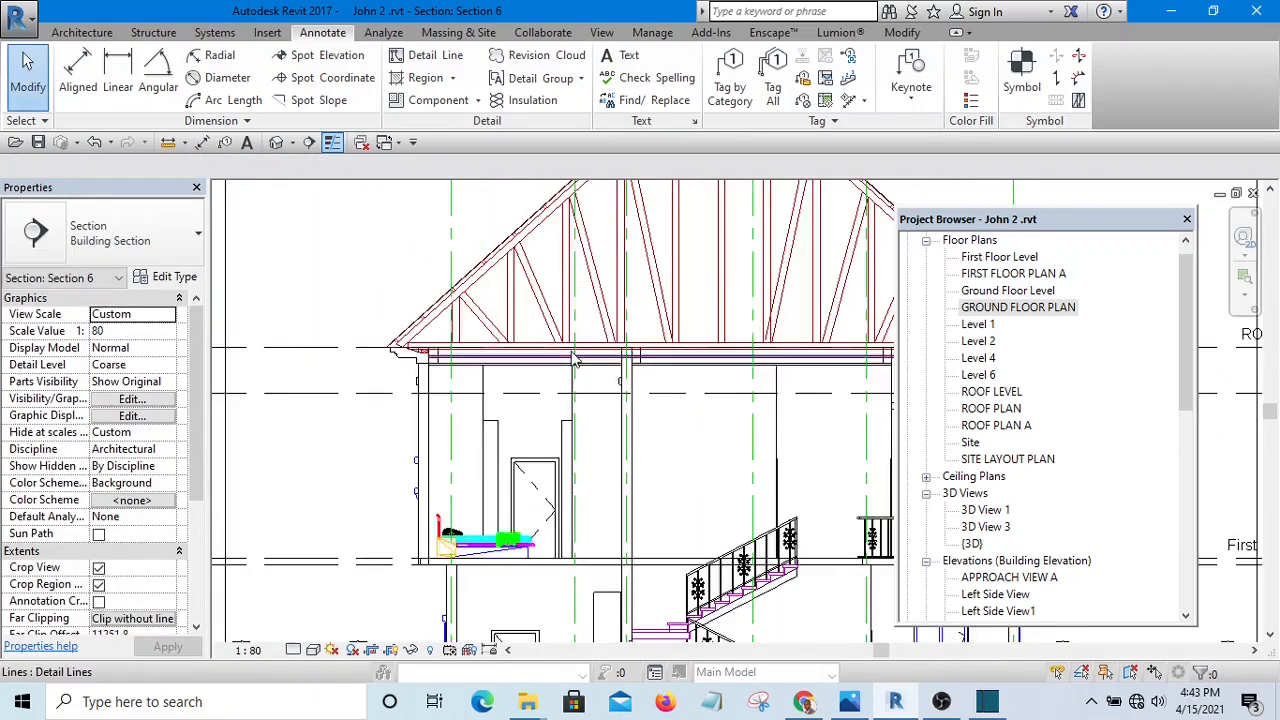
{"action": "scroll", "coordinate": [578, 363], "scroll_direction": "up", "scroll_amount": 3}
{"action": "scroll", "coordinate": [648, 468], "scroll_direction": "down", "scroll_amount": 1}
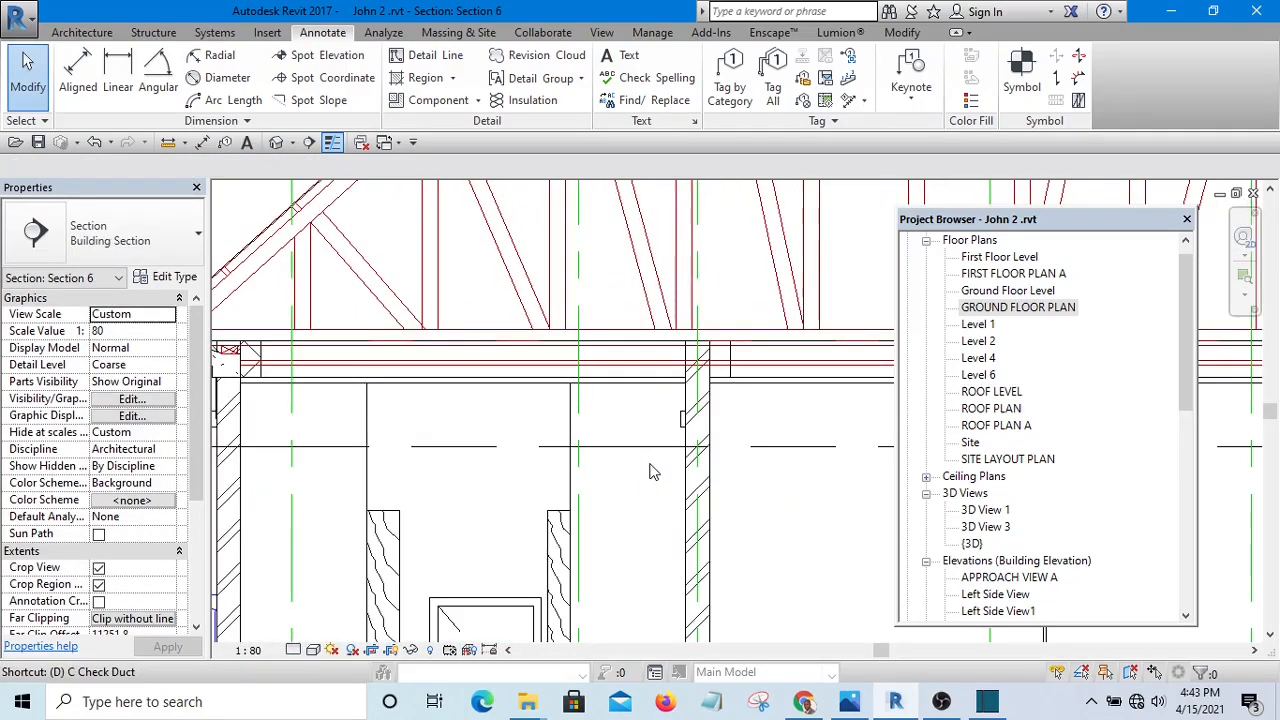
- Draw a vertical detail line about 184 mm long from the upper ceiling line to the roof level line, just inside the left wall
{"action": "key", "text": "d"}
{"action": "key", "text": "l"}
{"action": "scroll", "coordinate": [517, 403], "scroll_direction": "up", "scroll_amount": 4}
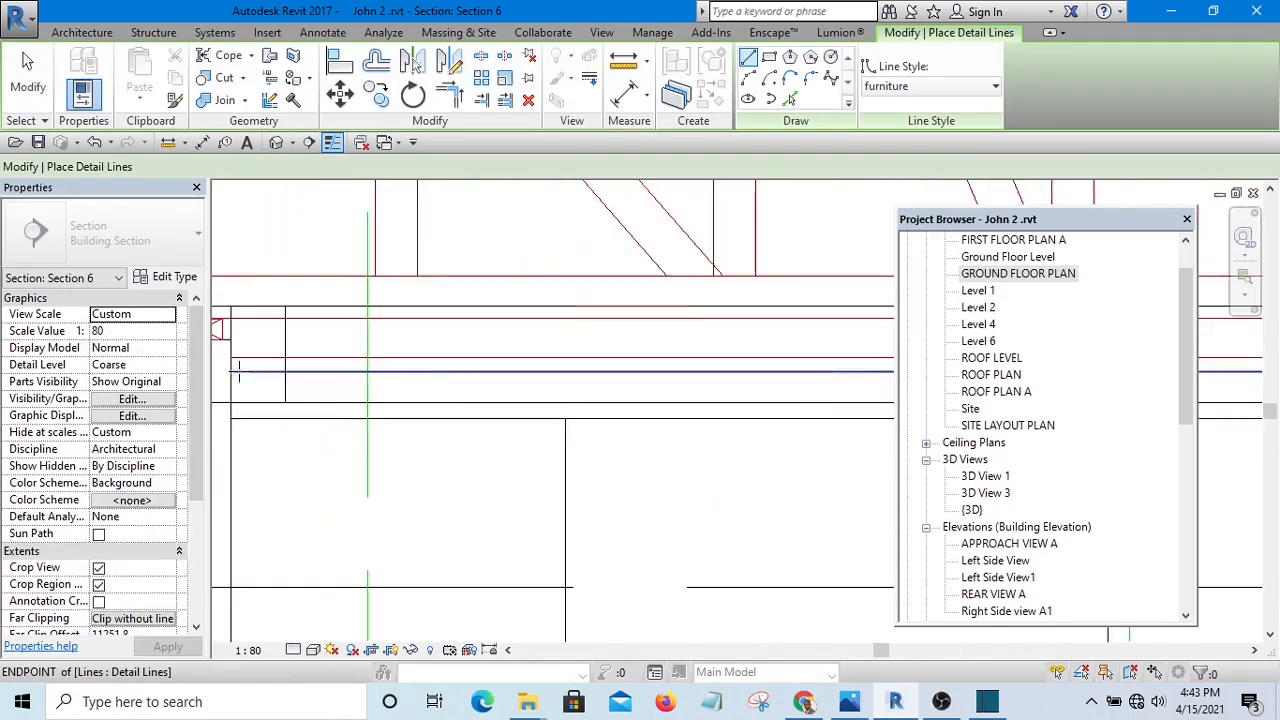
{"action": "scroll", "coordinate": [517, 403], "scroll_direction": "up", "scroll_amount": 3}
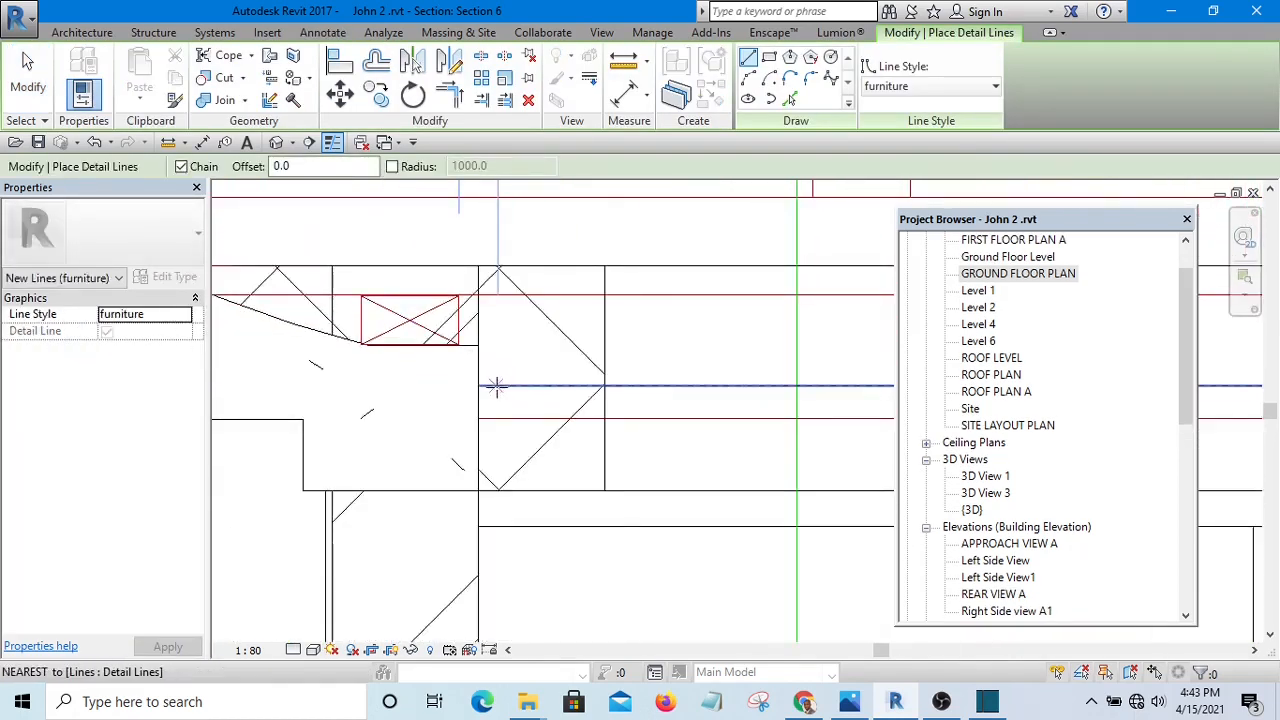
{"action": "left_click", "coordinate": [496, 386]}
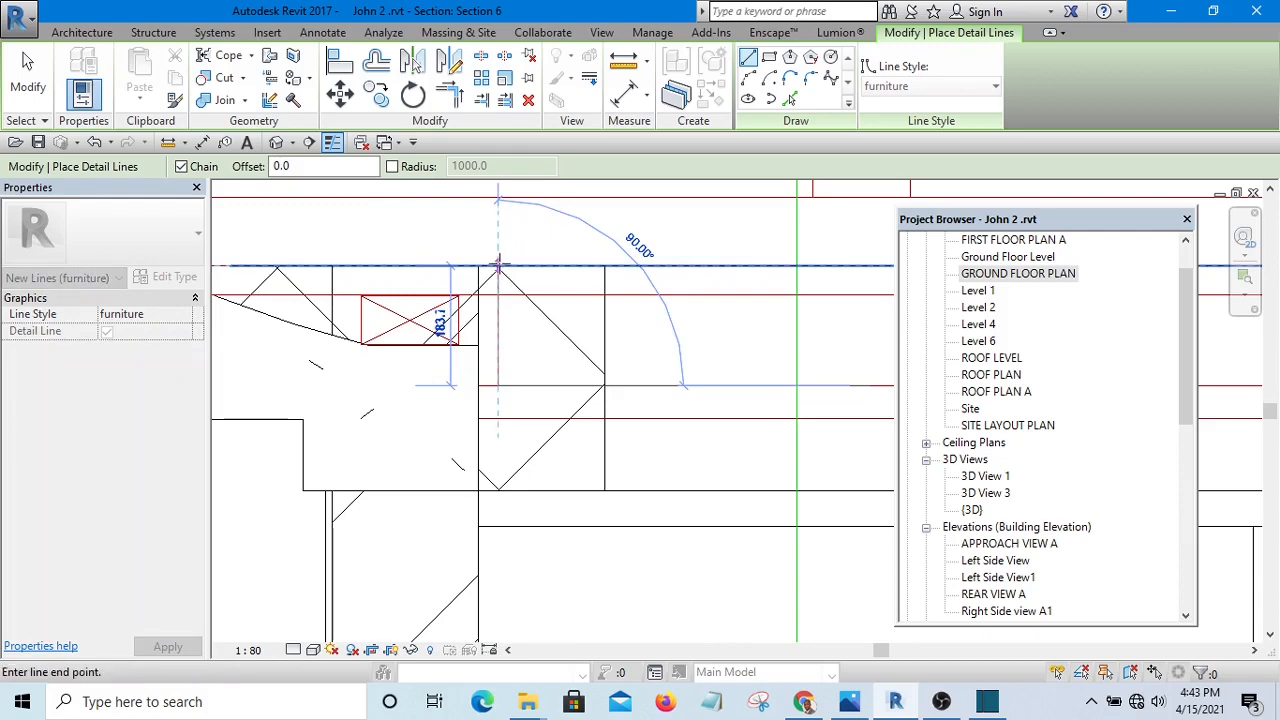
{"action": "left_click", "coordinate": [497, 264]}
{"action": "key", "text": "Escape"}
{"action": "key", "text": "Escape"}
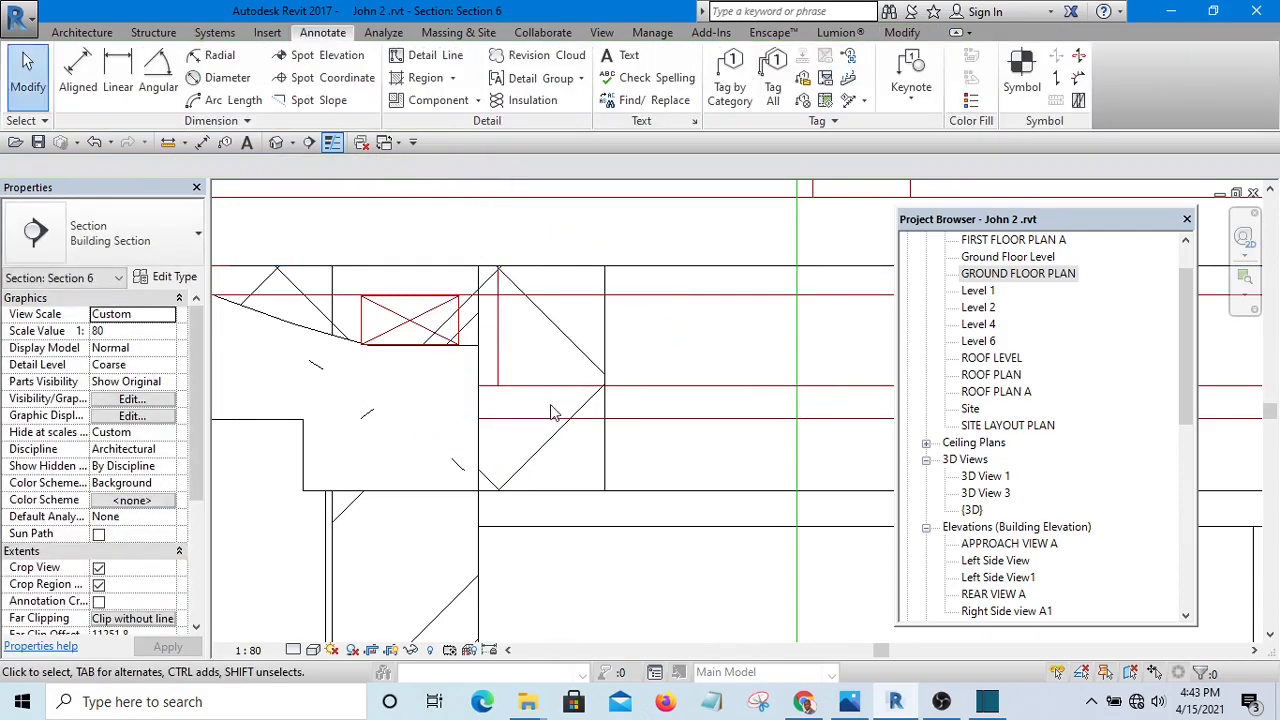
- Offset a copy of the short vertical line 50 mm towards the room interior
{"action": "key", "text": "o"}
{"action": "key", "text": "f"}
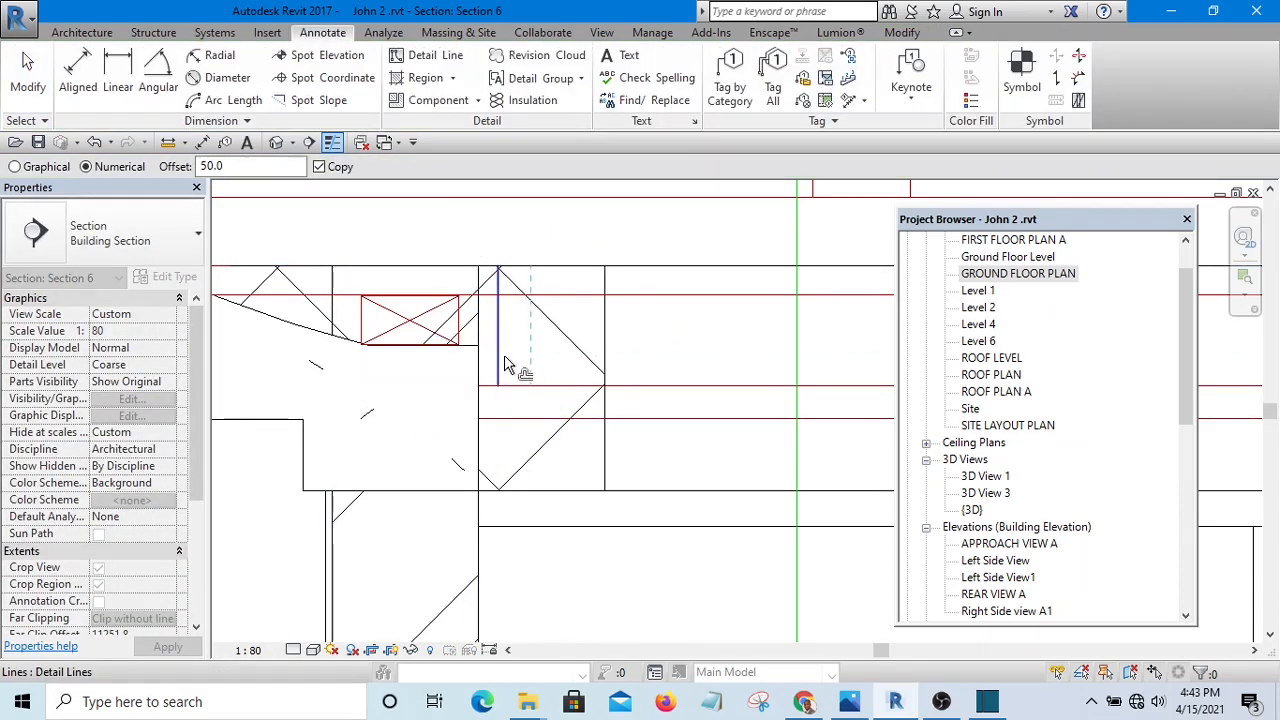
{"action": "key", "text": "Escape"}
{"action": "scroll", "coordinate": [490, 368], "scroll_direction": "down", "scroll_amount": 5}
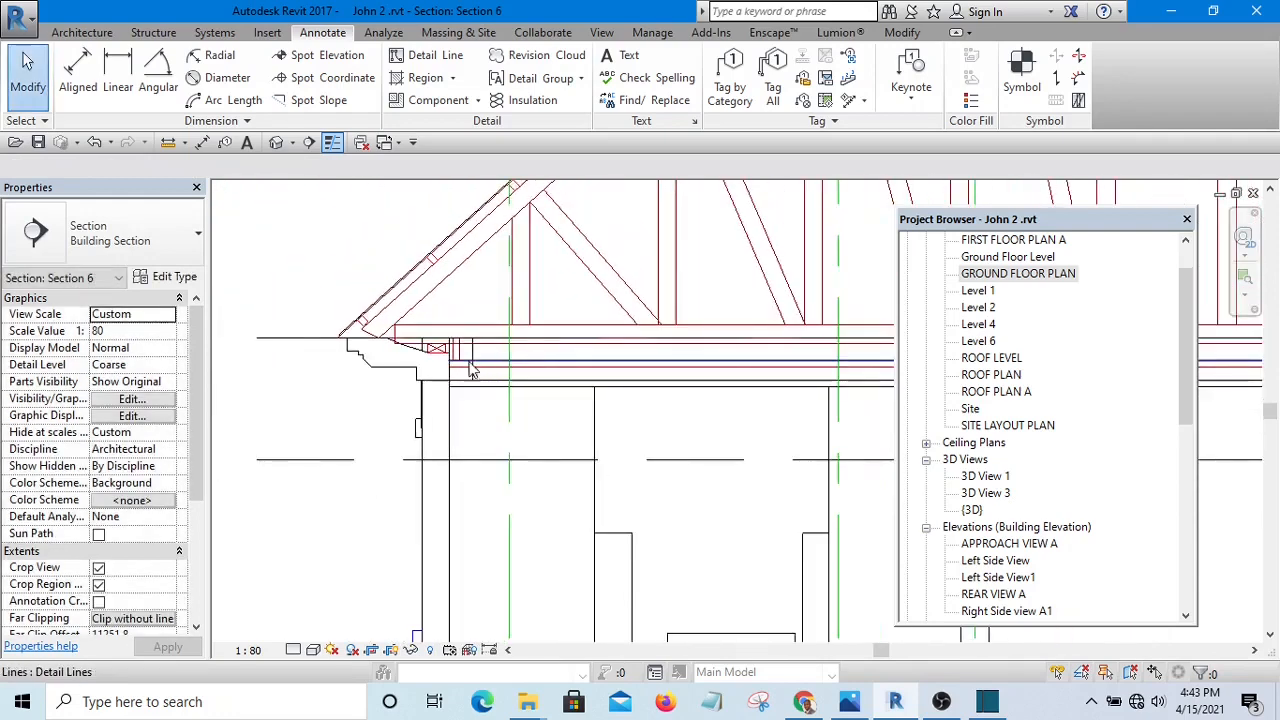
{"action": "scroll", "coordinate": [470, 370], "scroll_direction": "up", "scroll_amount": 5}
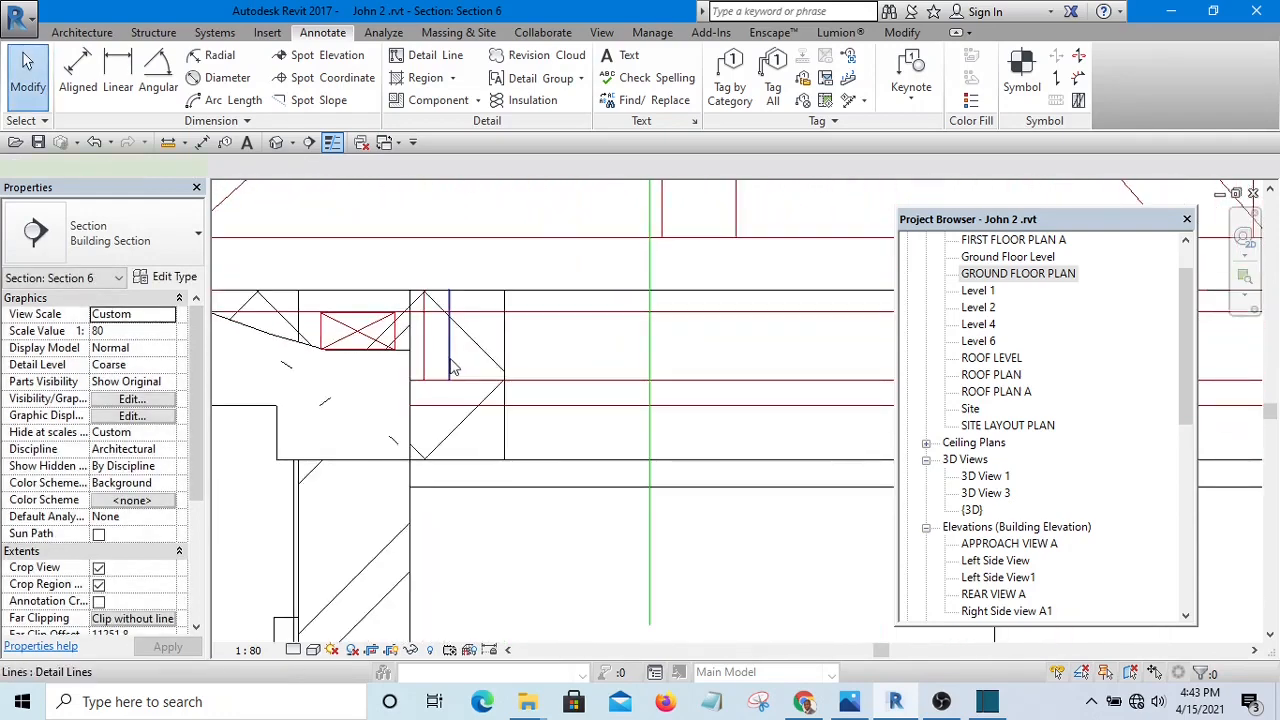
- Array the two vertical lines linearly along the ceiling as 30 ungrouped copies spaced 600 mm apart
{"action": "left_click", "coordinate": [450, 366]}
{"action": "left_click", "coordinate": [428, 384], "text": "ctrl"}
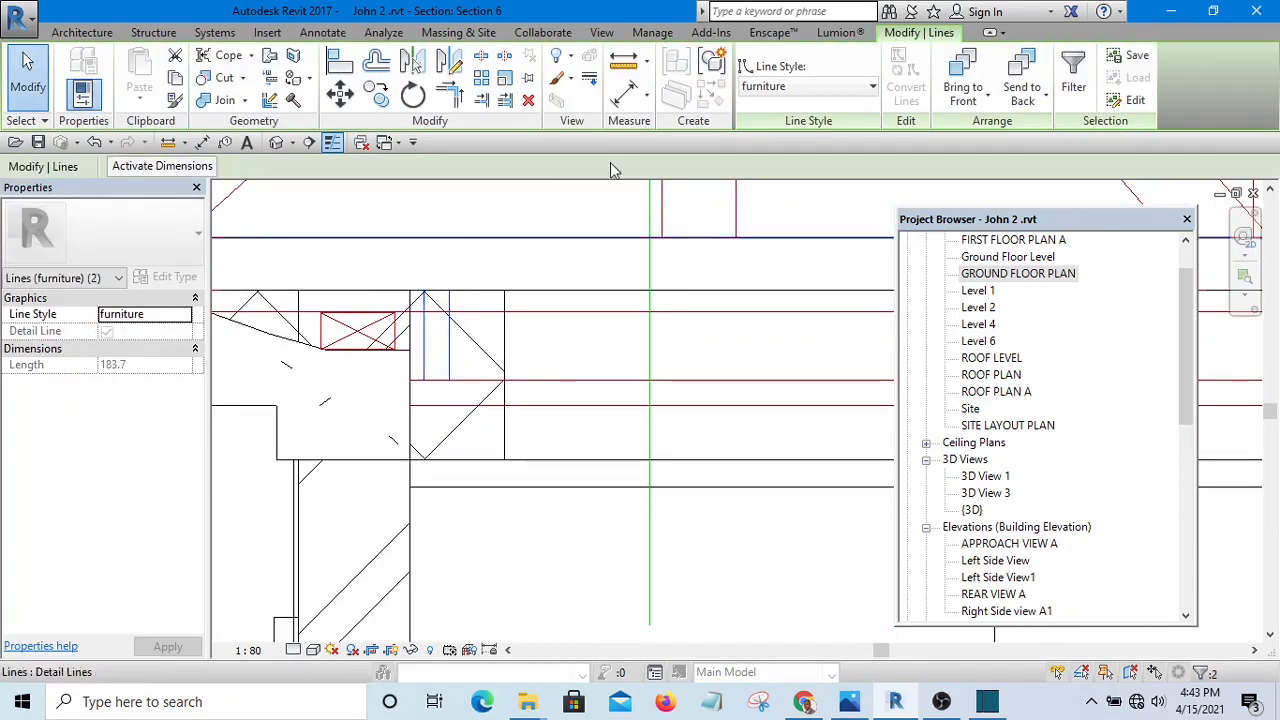
{"action": "left_click", "coordinate": [481, 80]}
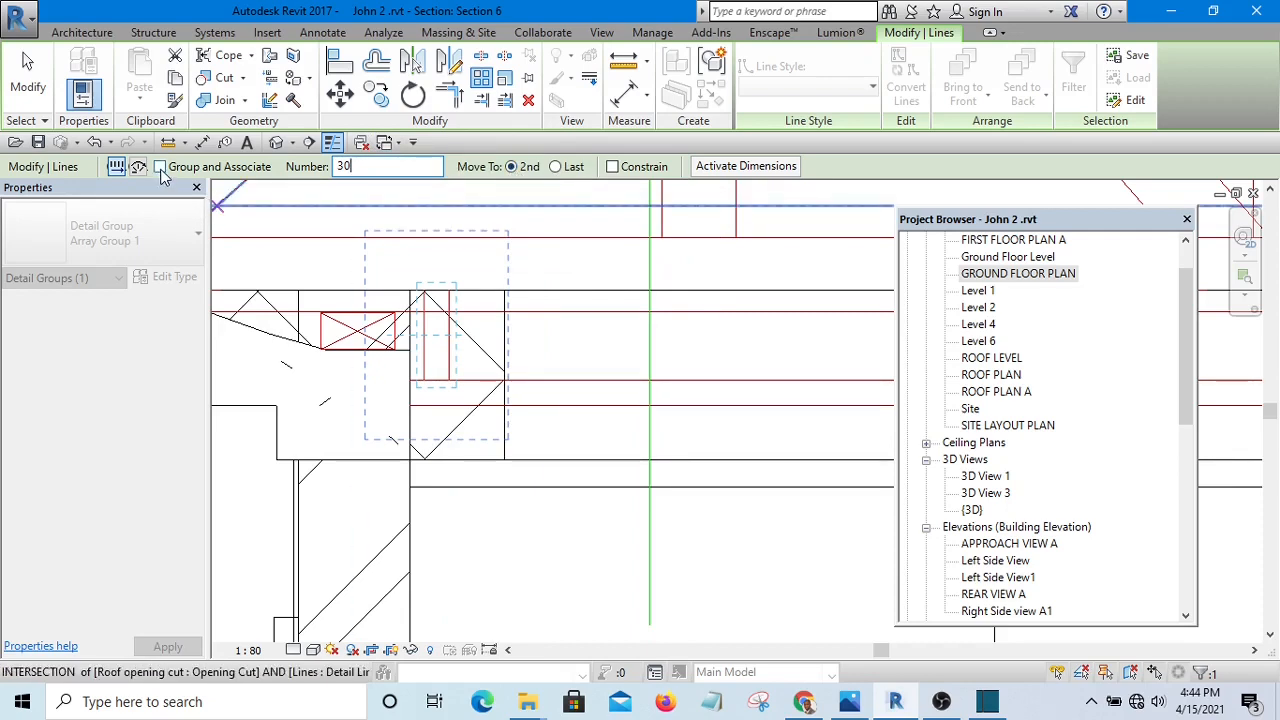
{"action": "scroll", "coordinate": [430, 352], "scroll_direction": "up", "scroll_amount": 5}
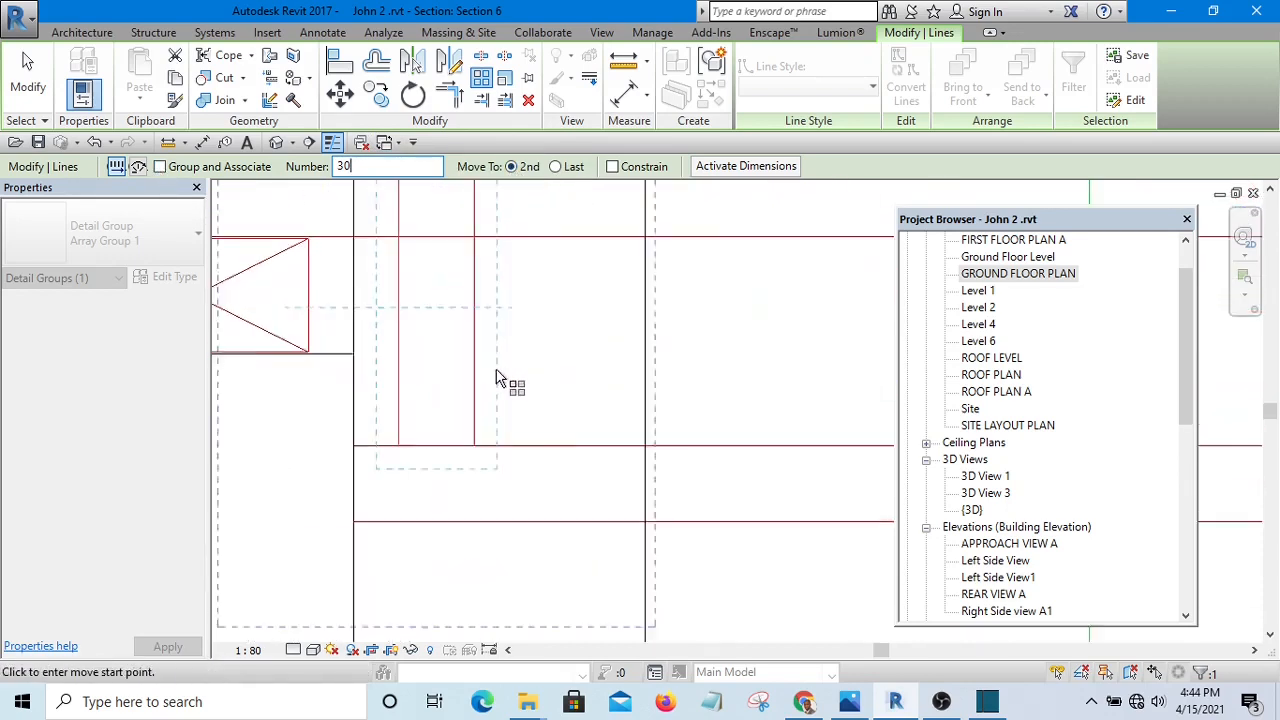
{"action": "left_click", "coordinate": [470, 352]}
{"action": "scroll", "coordinate": [410, 360], "scroll_direction": "down", "scroll_amount": 3}
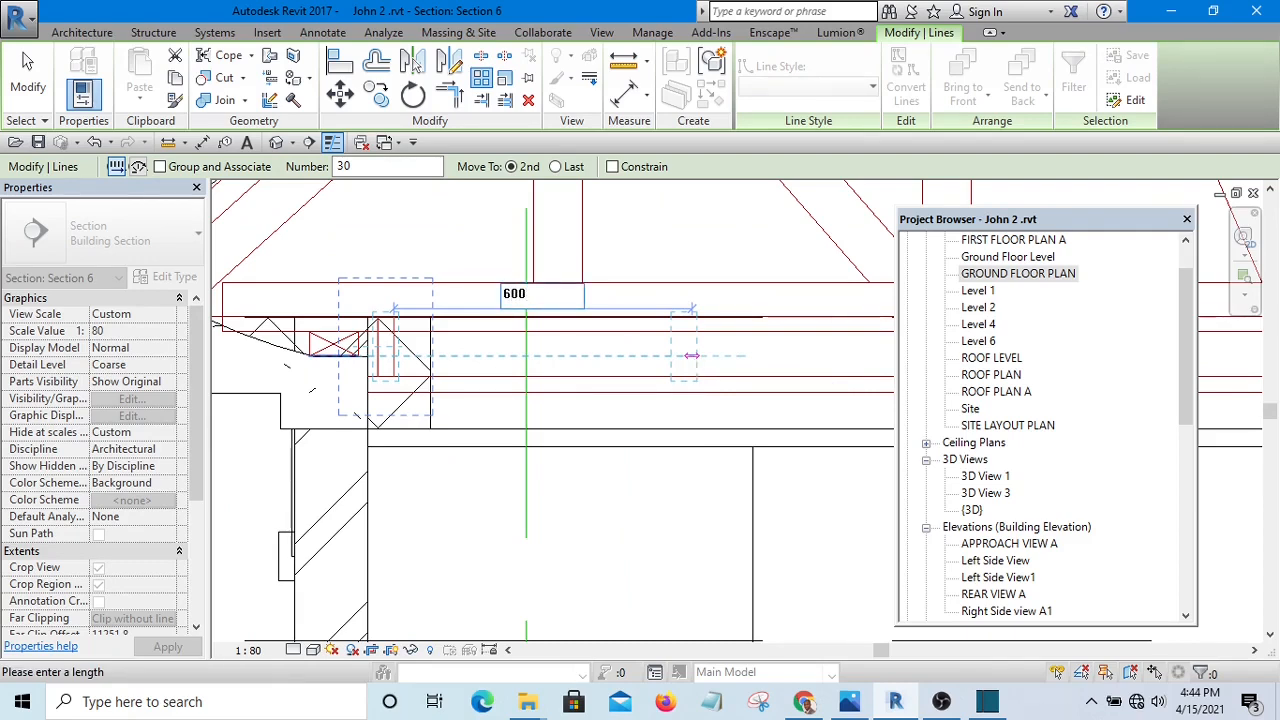
{"action": "key", "text": "Return"}
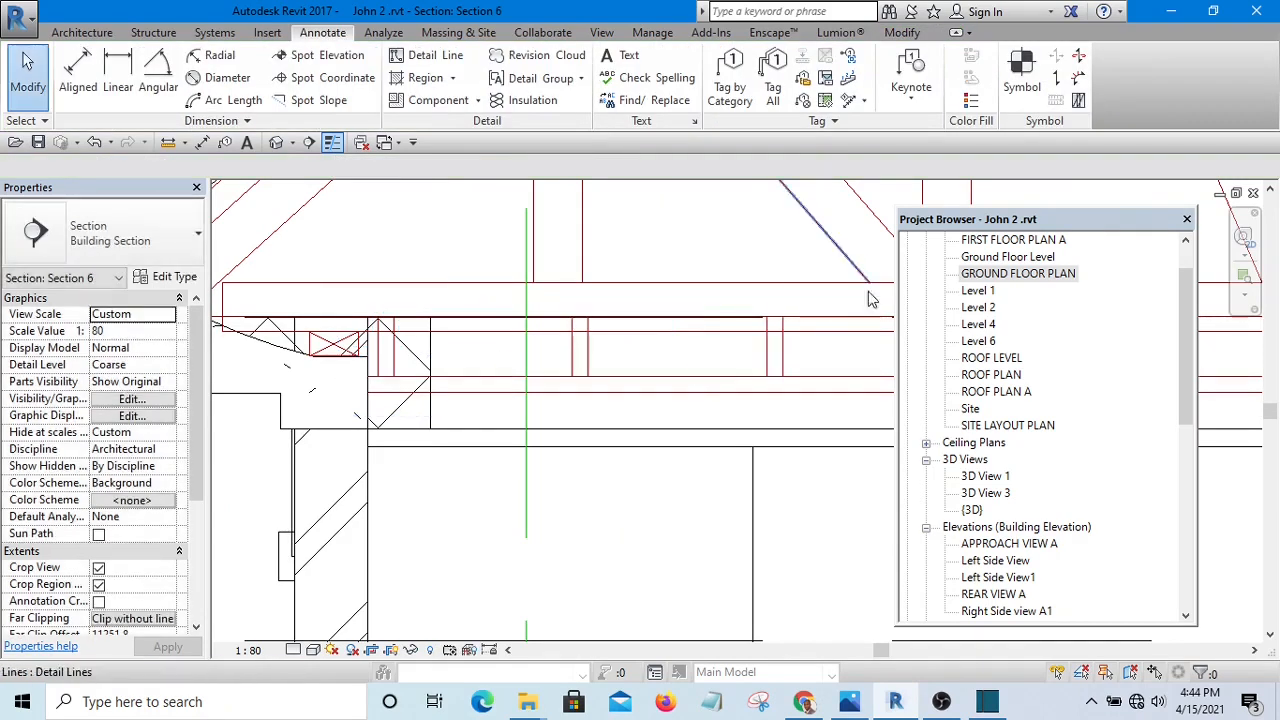
- Move the pair of vertical lines that falls inside the interior wall to just outside the wall's left face
{"action": "scroll", "coordinate": [612, 594], "scroll_direction": "down", "scroll_amount": 5}
{"action": "middle_click_drag", "start_coordinate": [767, 572], "coordinate": [434, 434]}
{"action": "scroll", "coordinate": [586, 443], "scroll_direction": "up", "scroll_amount": 4}
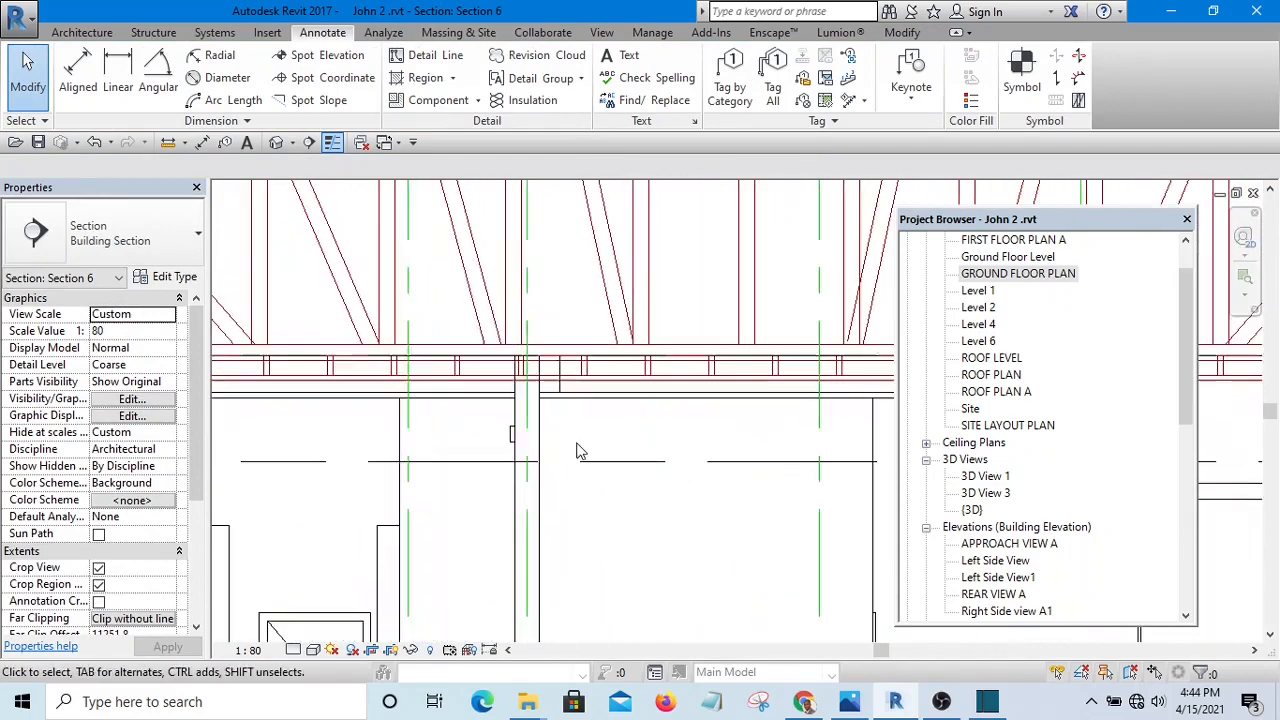
{"action": "scroll", "coordinate": [545, 400], "scroll_direction": "up", "scroll_amount": 3}
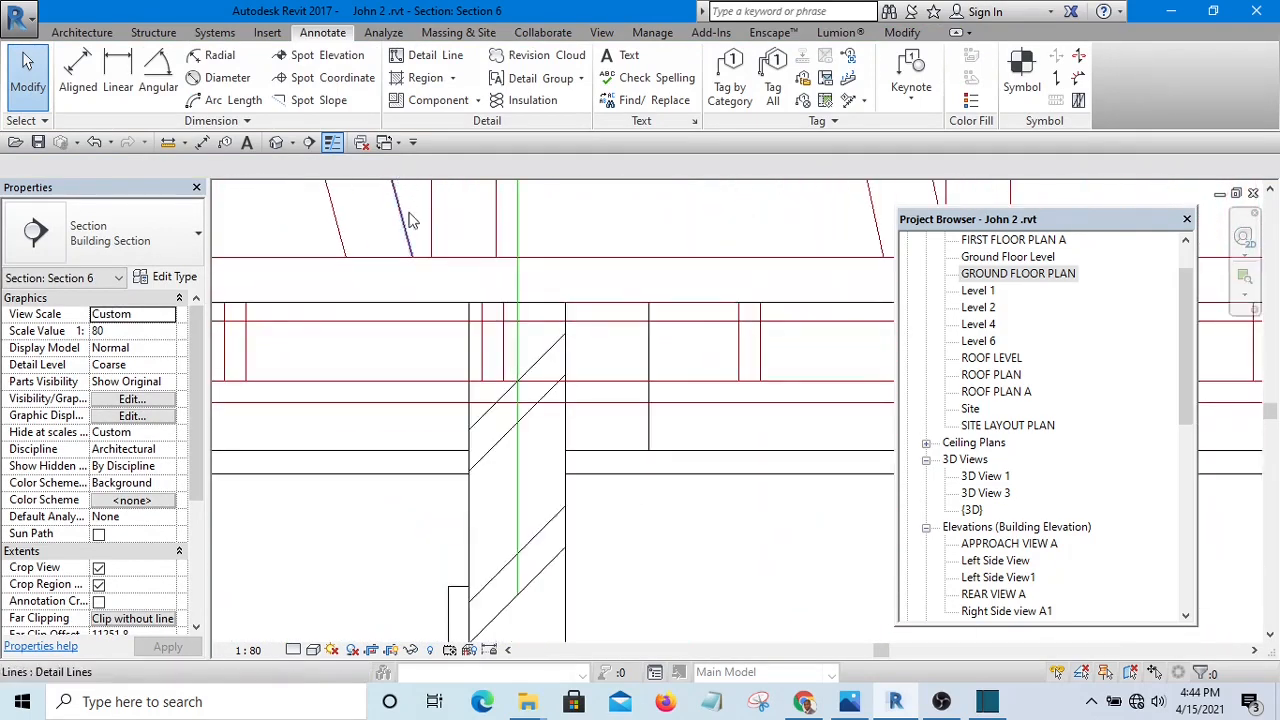
{"action": "left_click_drag", "start_coordinate": [515, 428], "coordinate": [513, 417]}
{"action": "scroll", "coordinate": [500, 351], "scroll_direction": "up", "scroll_amount": 2}
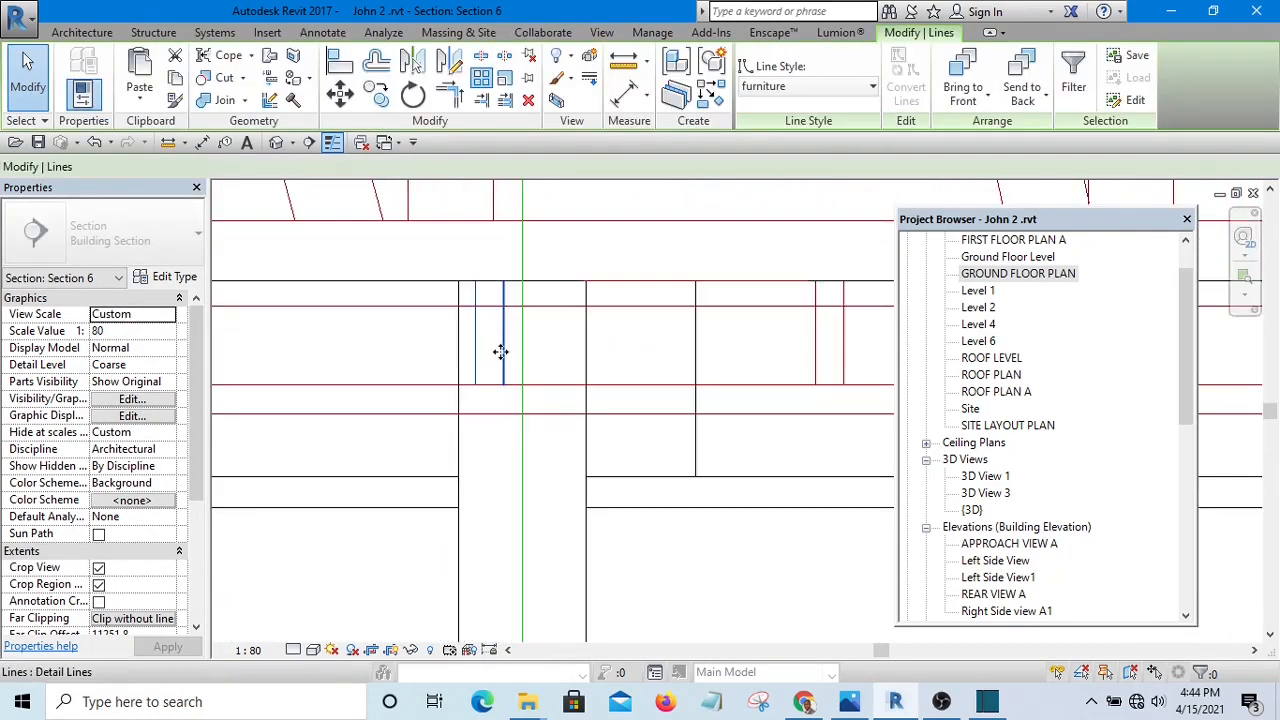
{"action": "left_click_drag", "start_coordinate": [483, 349], "coordinate": [447, 356]}
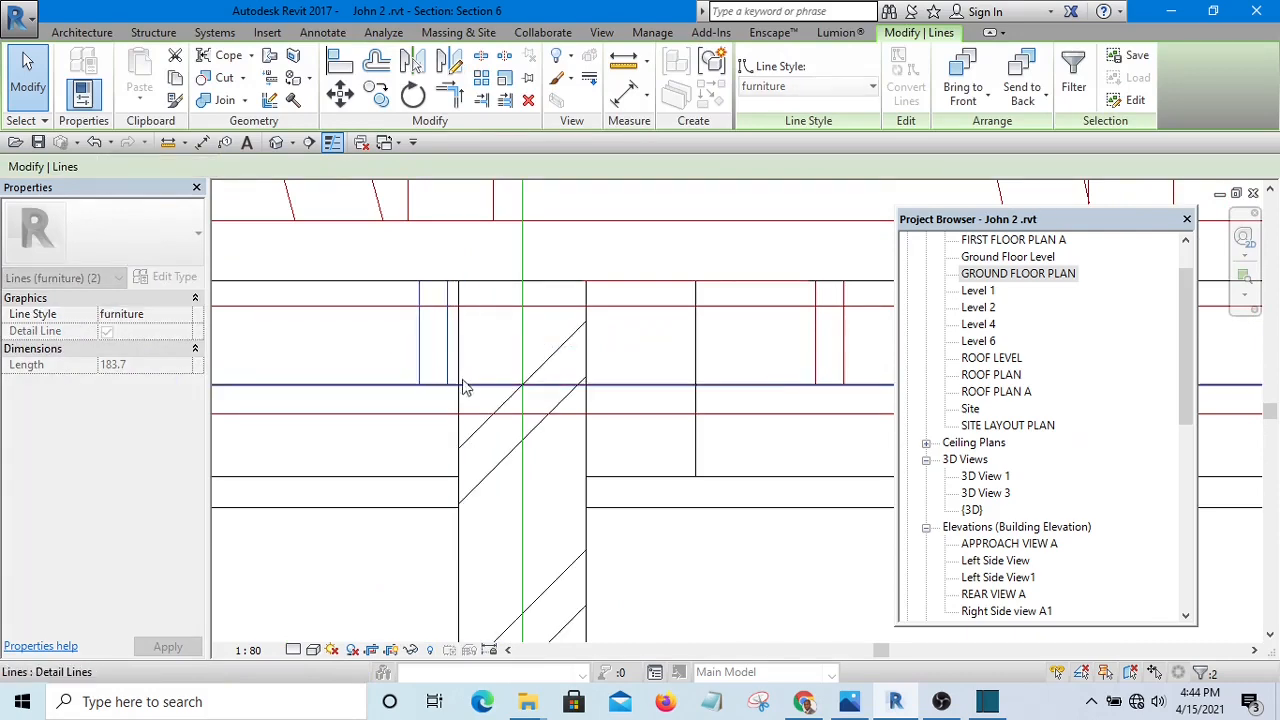
{"action": "scroll", "coordinate": [460, 360], "scroll_direction": "down", "scroll_amount": 4}
{"action": "left_click", "coordinate": [570, 458]}
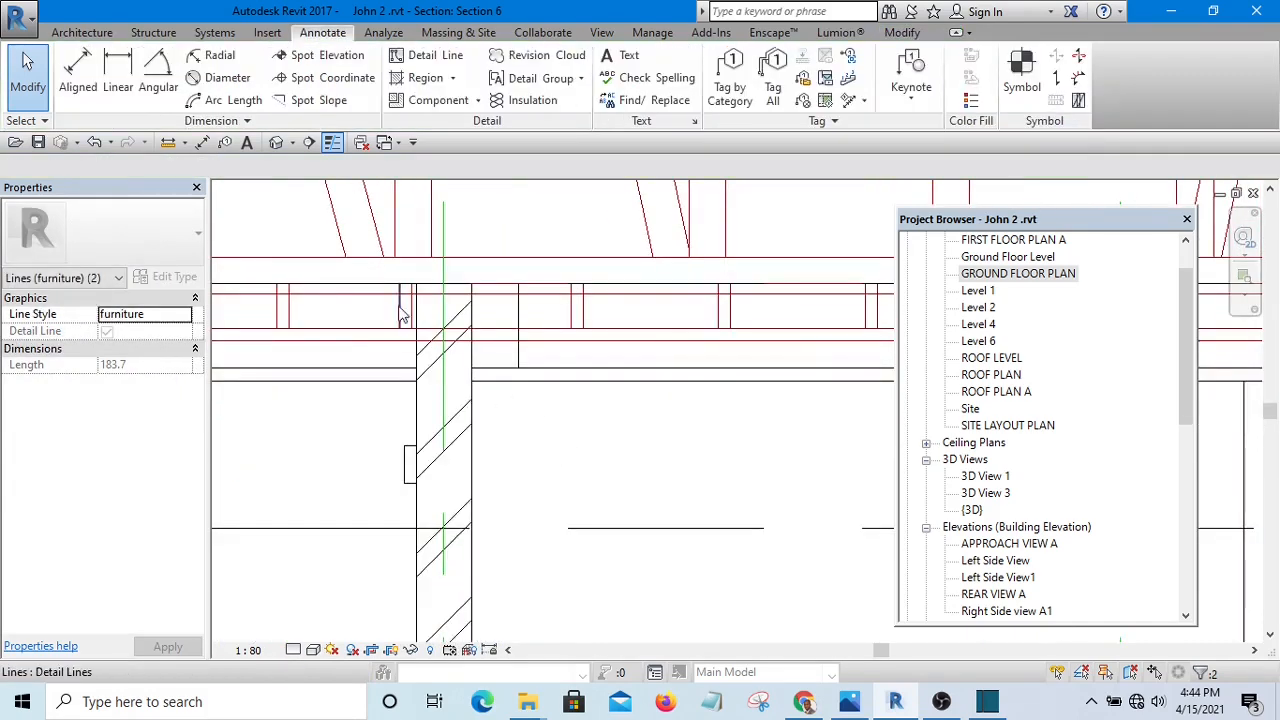
- Copy the moved pair of vertical lines to just outside the right face of the interior wall
{"action": "scroll", "coordinate": [376, 268], "scroll_direction": "up", "scroll_amount": 3}
{"action": "left_click_drag", "start_coordinate": [461, 405], "coordinate": [461, 405]}
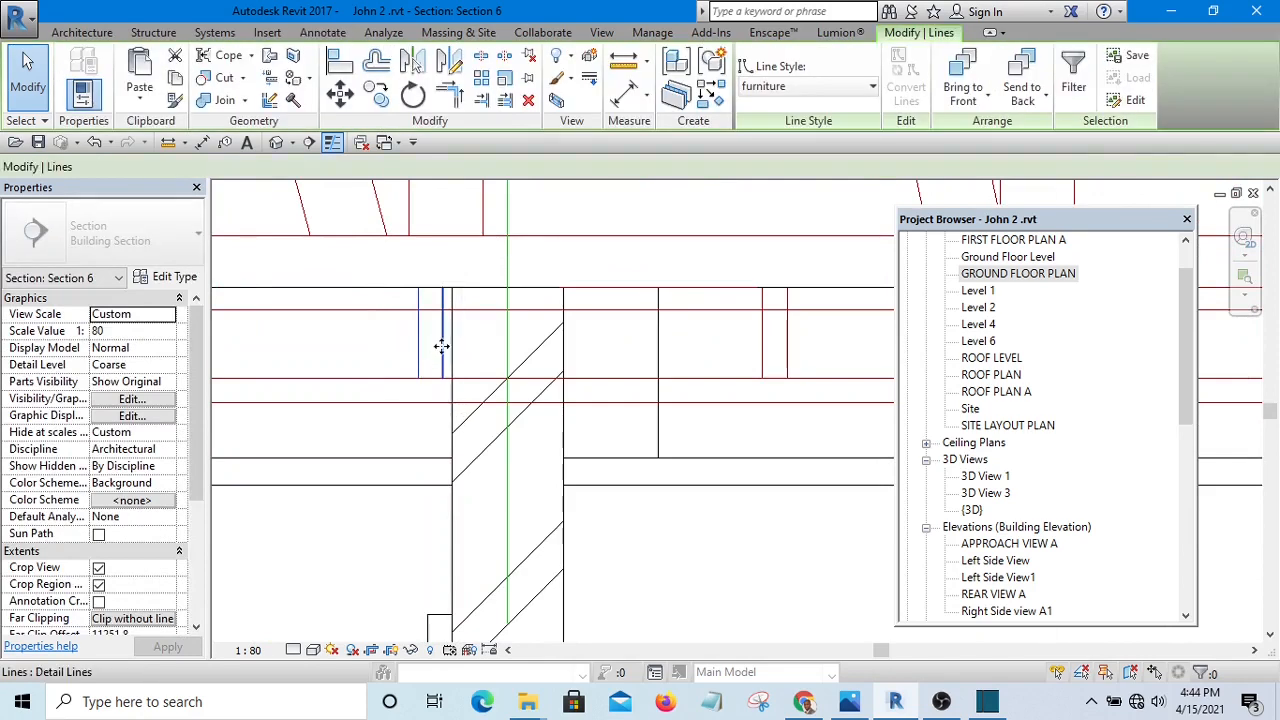
{"action": "left_click_drag", "start_coordinate": [595, 355], "coordinate": [593, 346]}
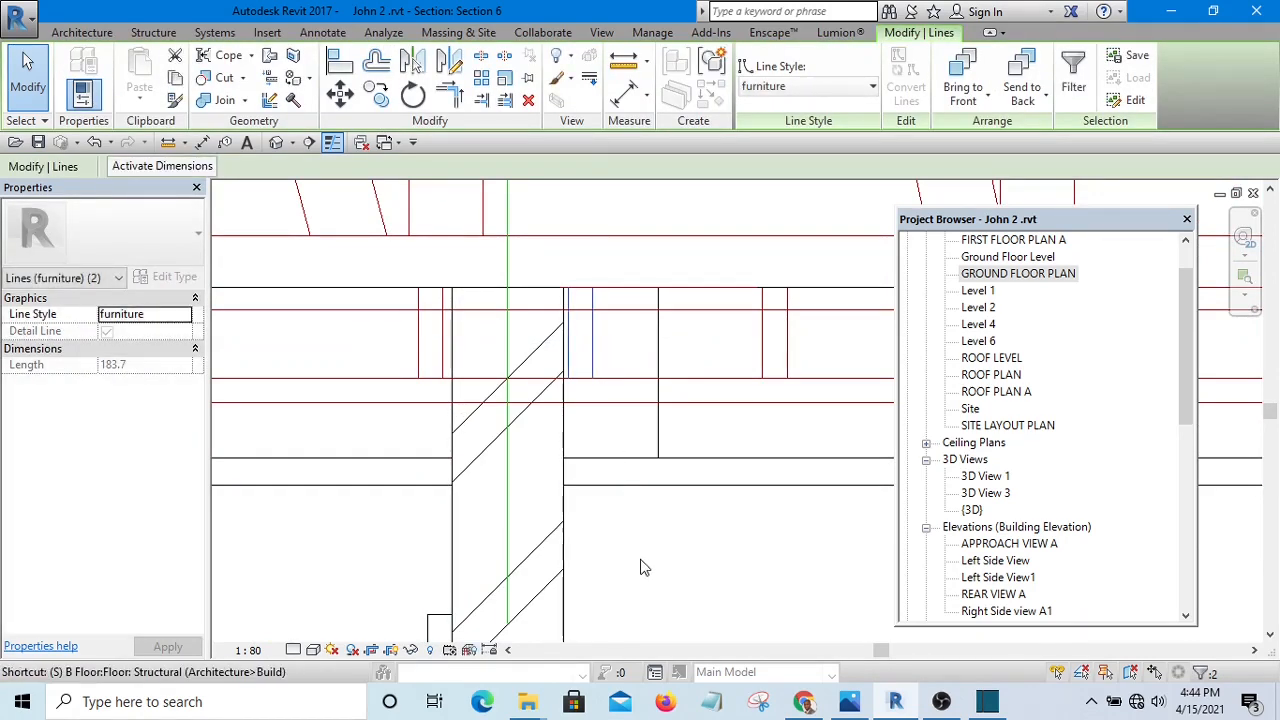
- Split both ceiling lines at the interior wall's faces and delete the segments inside the wall
{"action": "key", "text": "l"}
{"action": "scroll", "coordinate": [557, 357], "scroll_direction": "up", "scroll_amount": 2}
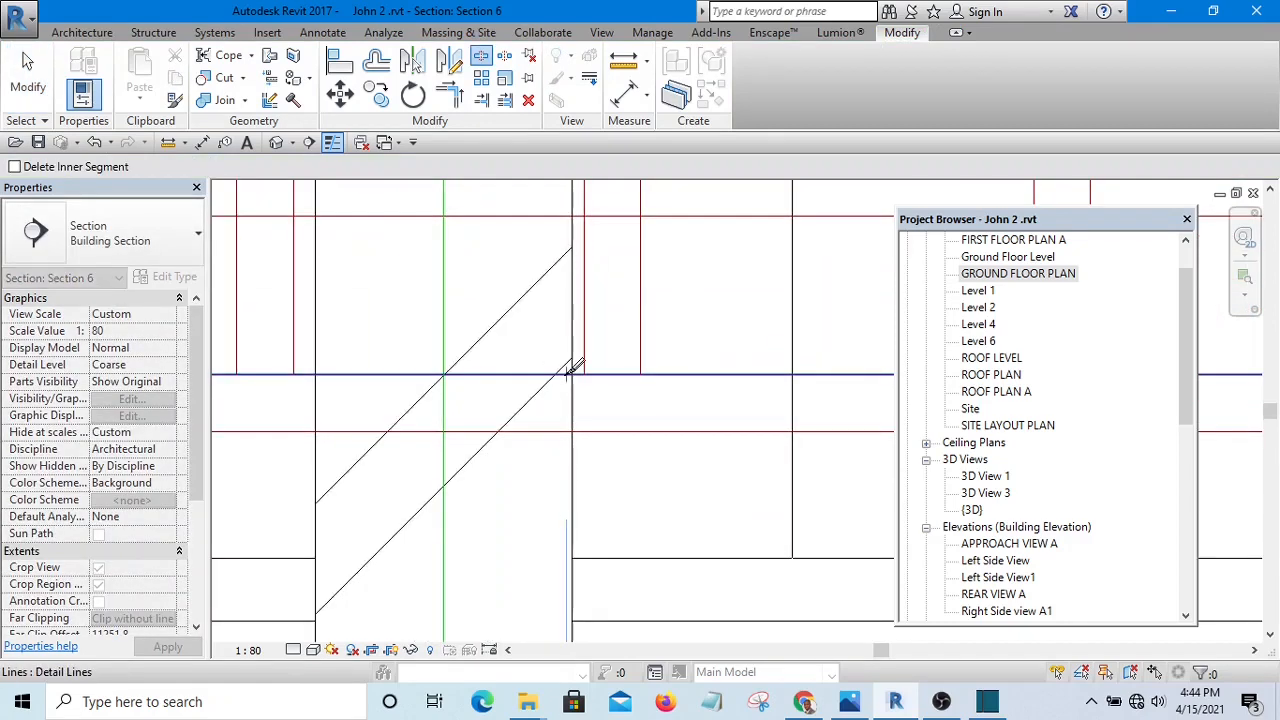
{"action": "left_click", "coordinate": [321, 372]}
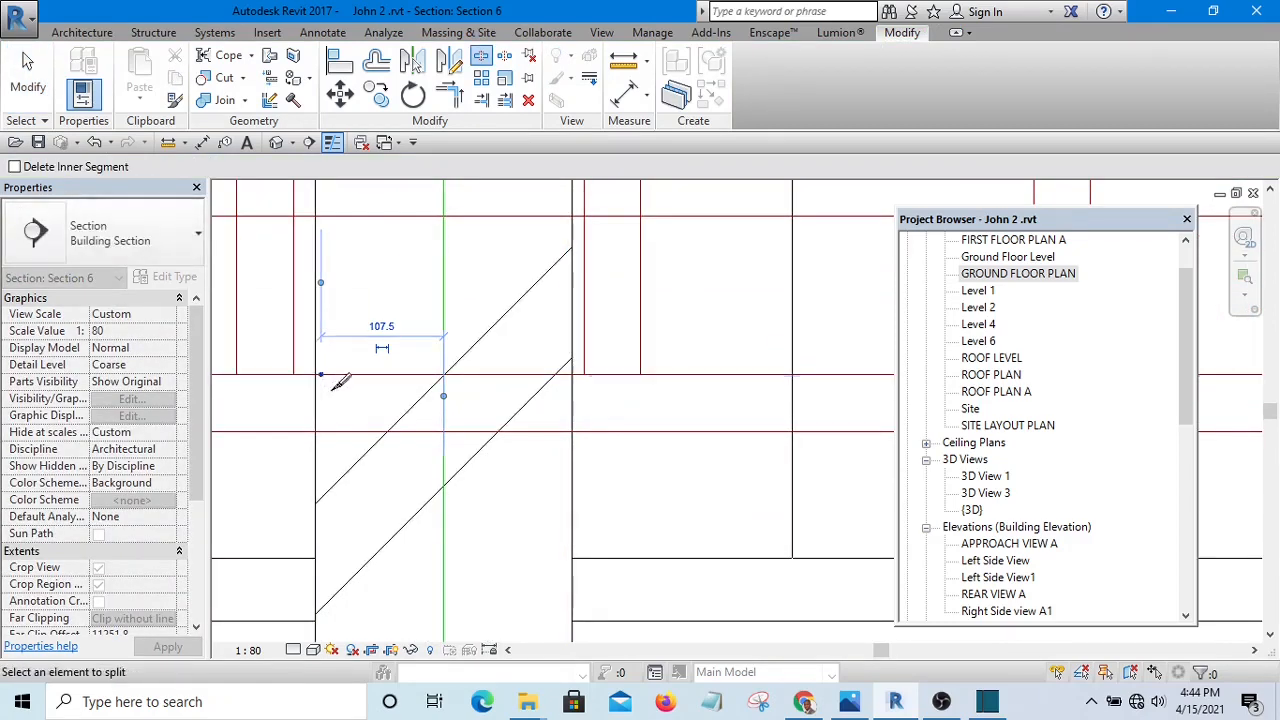
{"action": "left_click", "coordinate": [556, 431]}
{"action": "left_click", "coordinate": [492, 376]}
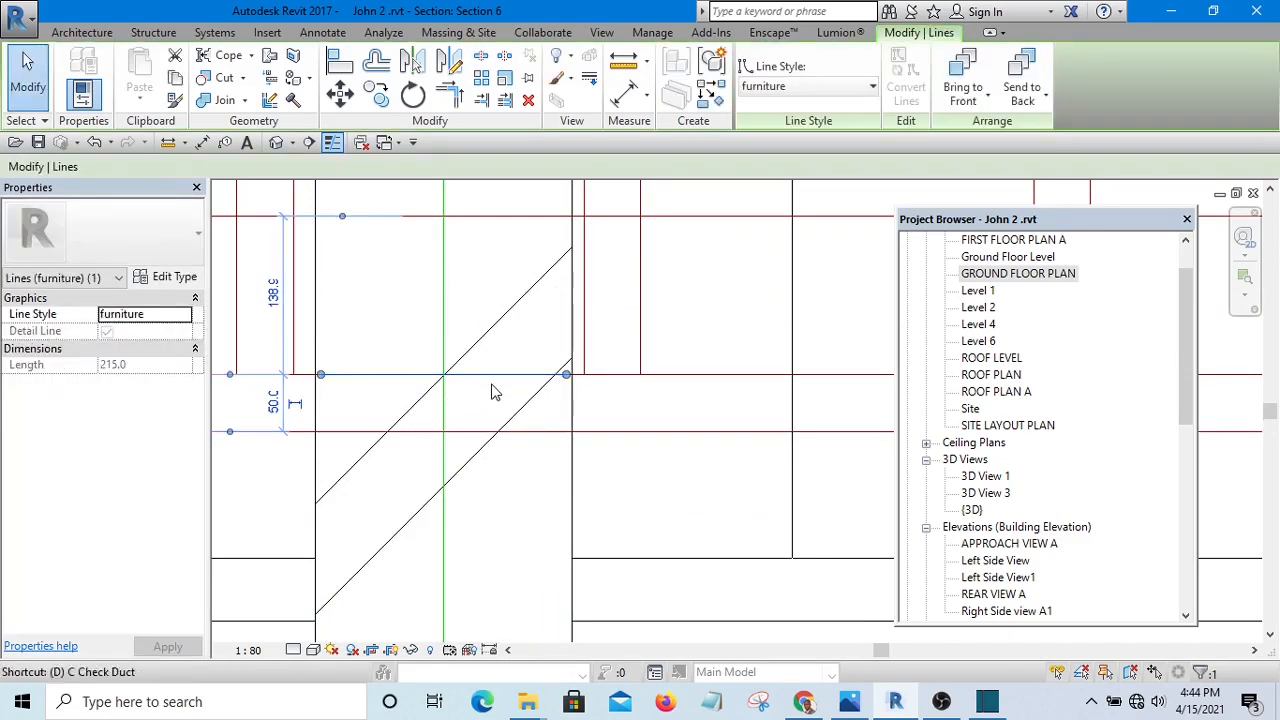
{"action": "key", "text": "Delete"}
{"action": "scroll", "coordinate": [518, 420], "scroll_direction": "down", "scroll_amount": 5}
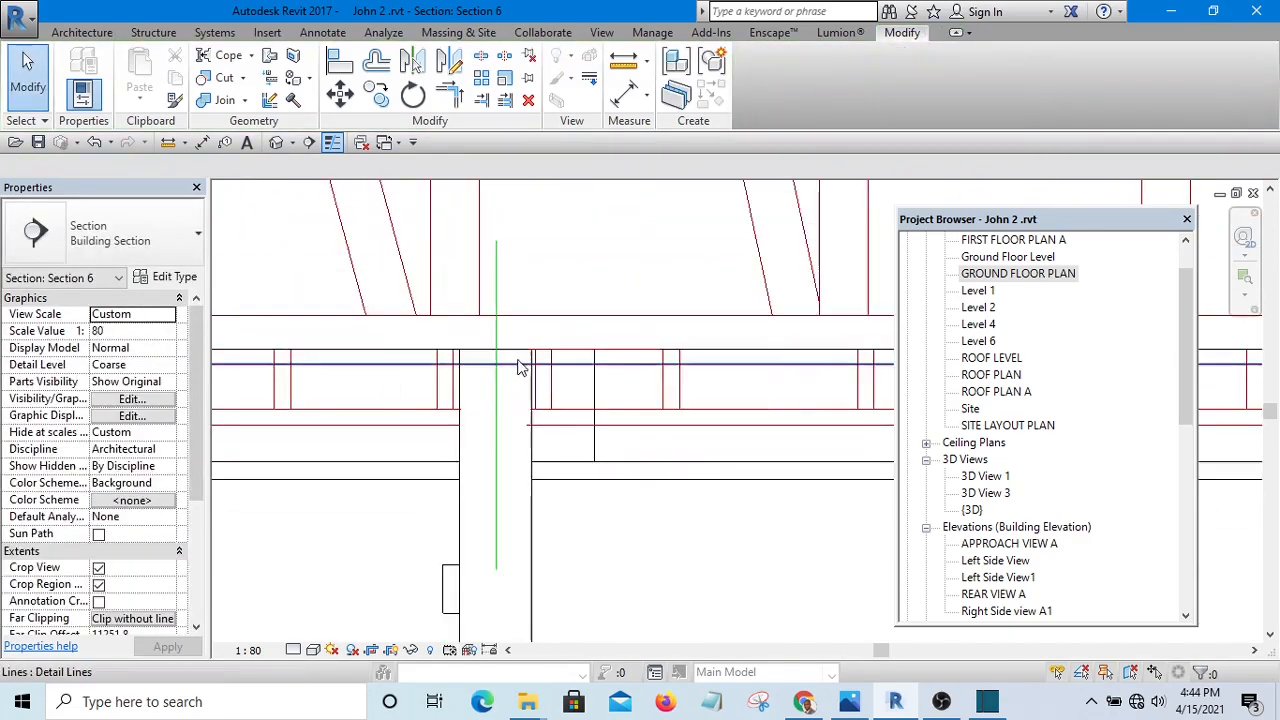
- Examine the long detail line just below the tie beam at the interior wall and follow it along the section
{"action": "scroll", "coordinate": [515, 390], "scroll_direction": "up", "scroll_amount": 1}
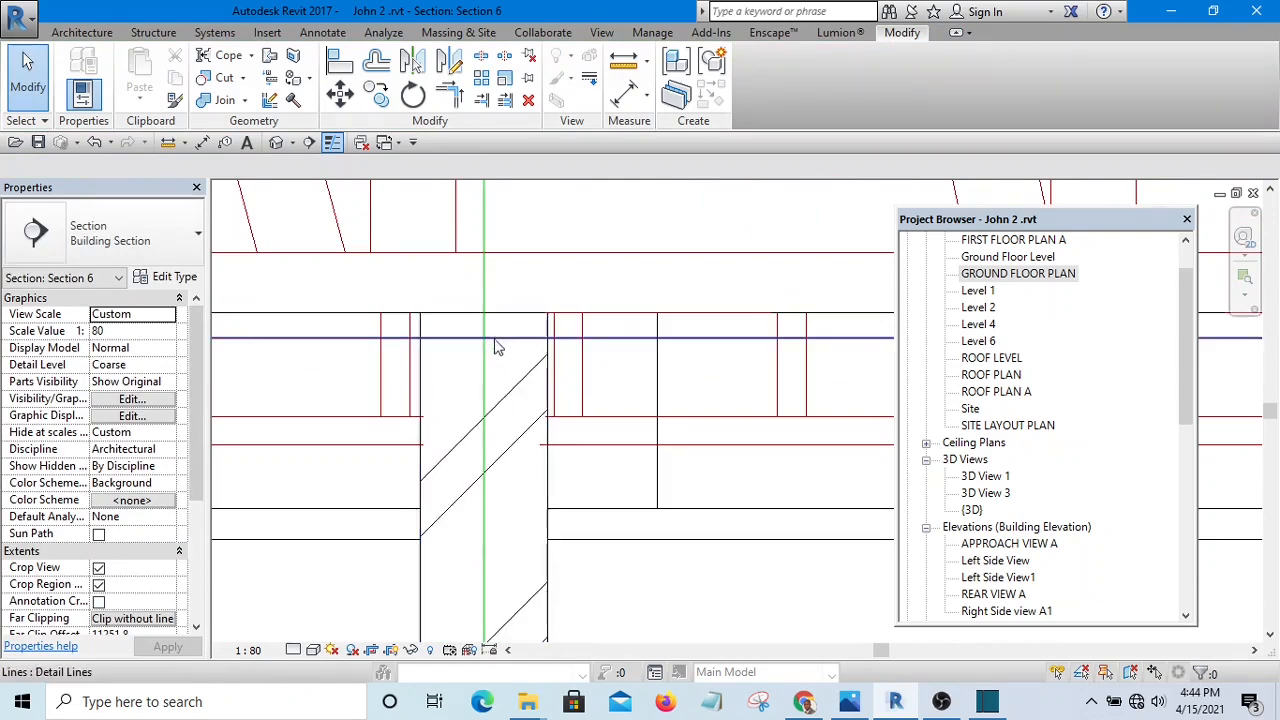
{"action": "left_click", "coordinate": [502, 349]}
{"action": "scroll", "coordinate": [508, 360], "scroll_direction": "up", "scroll_amount": 4}
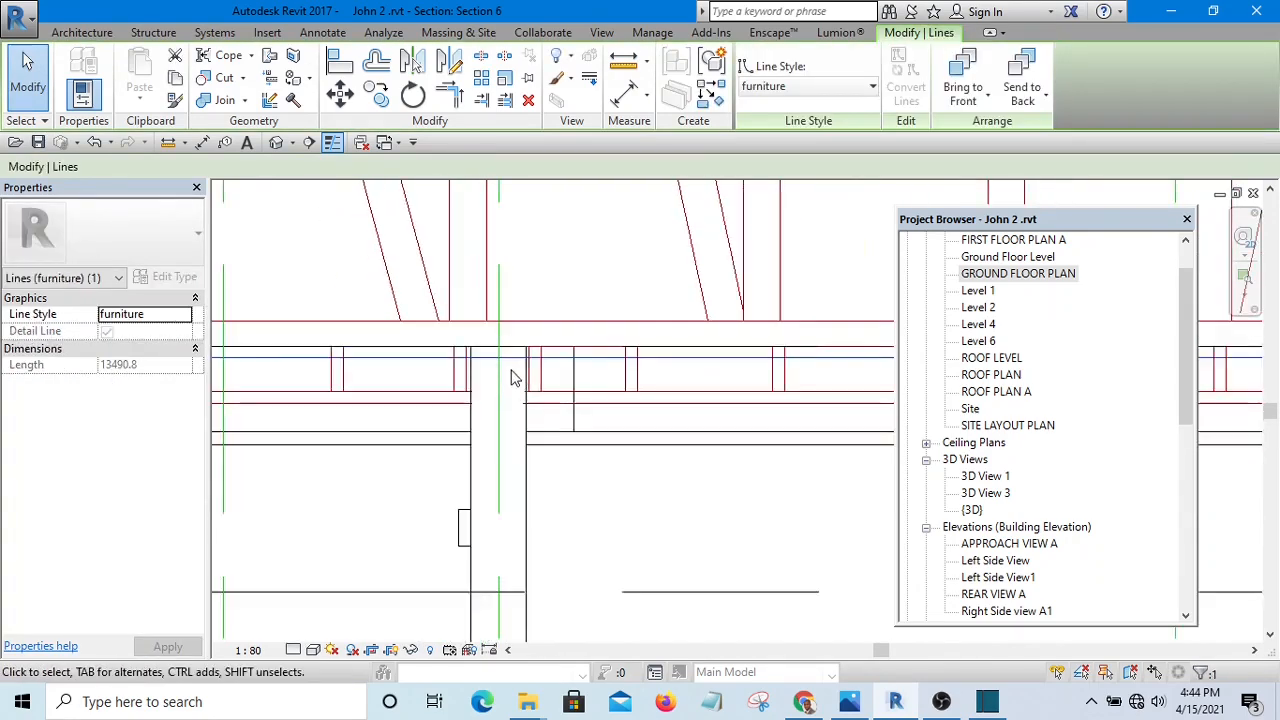
{"action": "scroll", "coordinate": [507, 362], "scroll_direction": "down", "scroll_amount": 5}
{"action": "scroll", "coordinate": [490, 387], "scroll_direction": "up", "scroll_amount": 4}
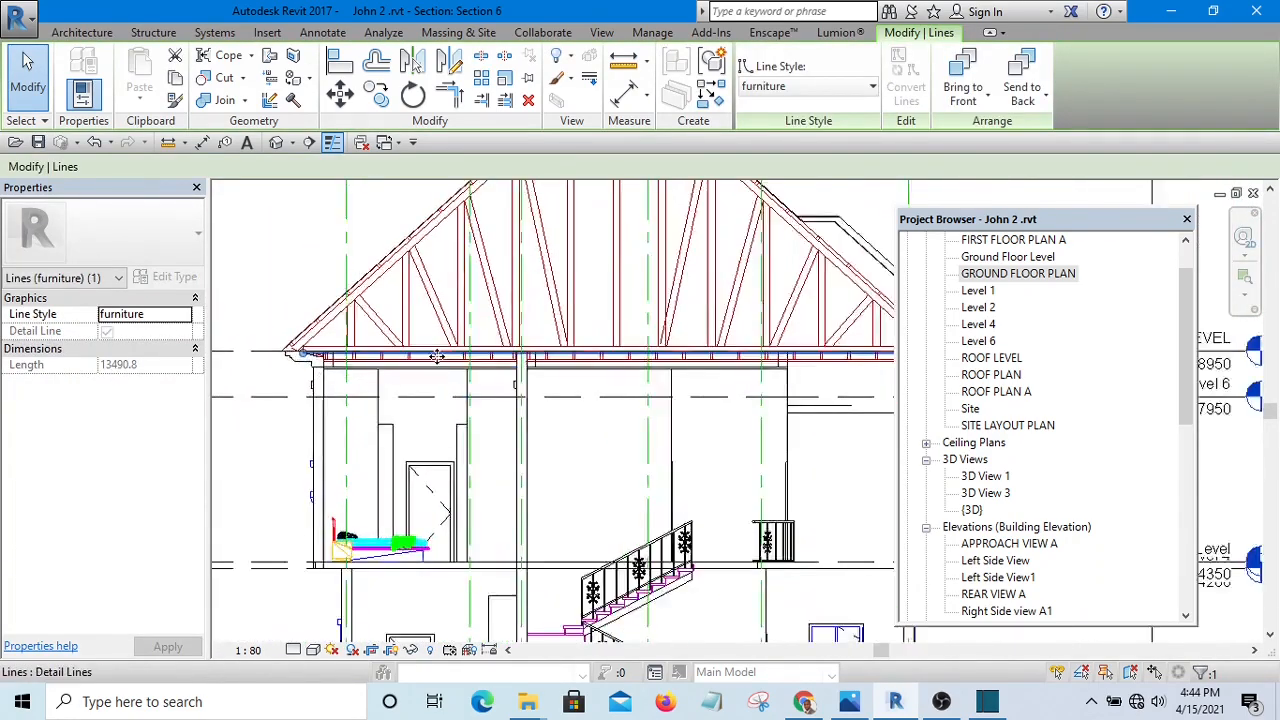
{"action": "scroll", "coordinate": [490, 387], "scroll_direction": "up", "scroll_amount": 1}
{"action": "scroll", "coordinate": [568, 345], "scroll_direction": "up", "scroll_amount": 3}
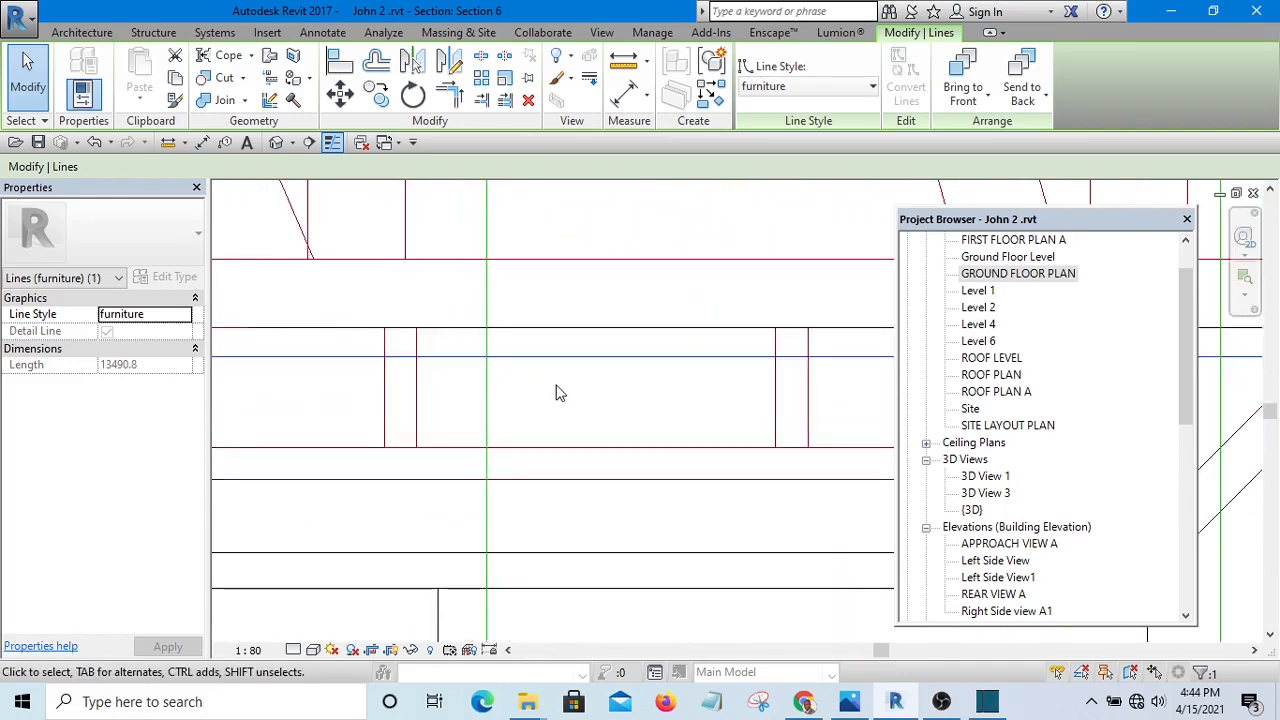
{"action": "key", "text": "Escape"}
{"action": "scroll", "coordinate": [560, 400], "scroll_direction": "down", "scroll_amount": 4}
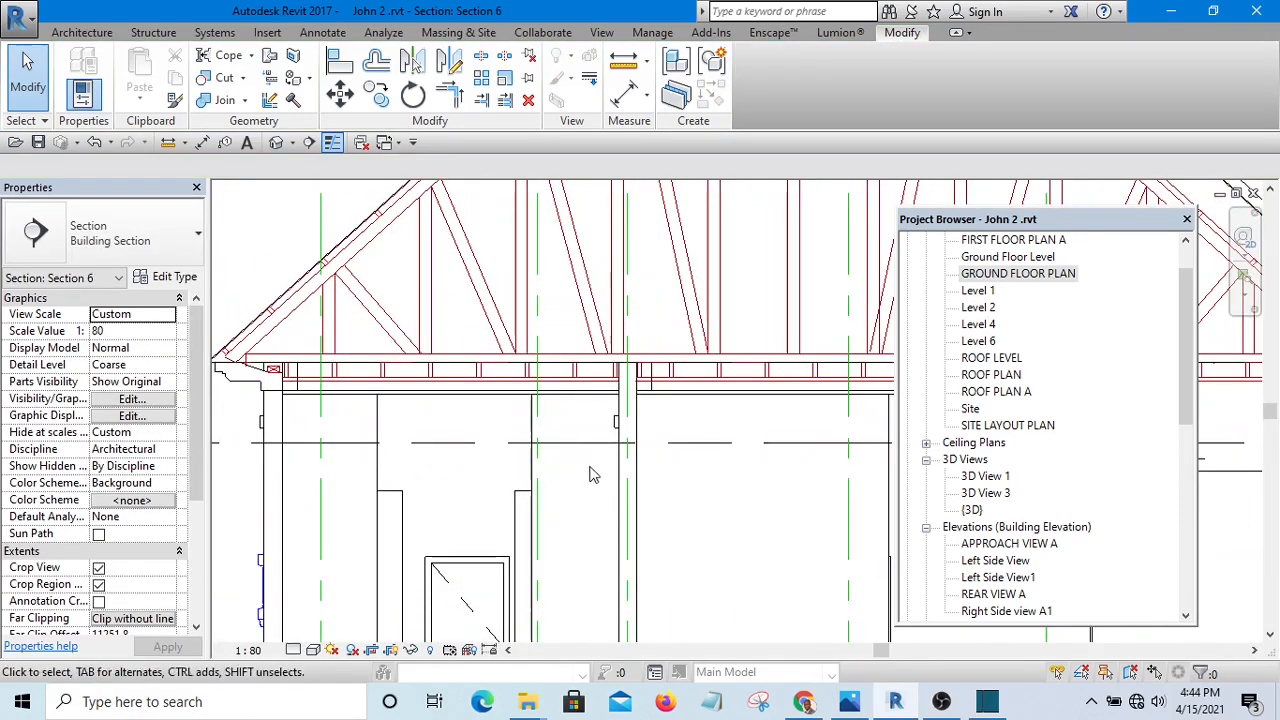
{"action": "middle_click_drag", "start_coordinate": [597, 492], "coordinate": [578, 437]}
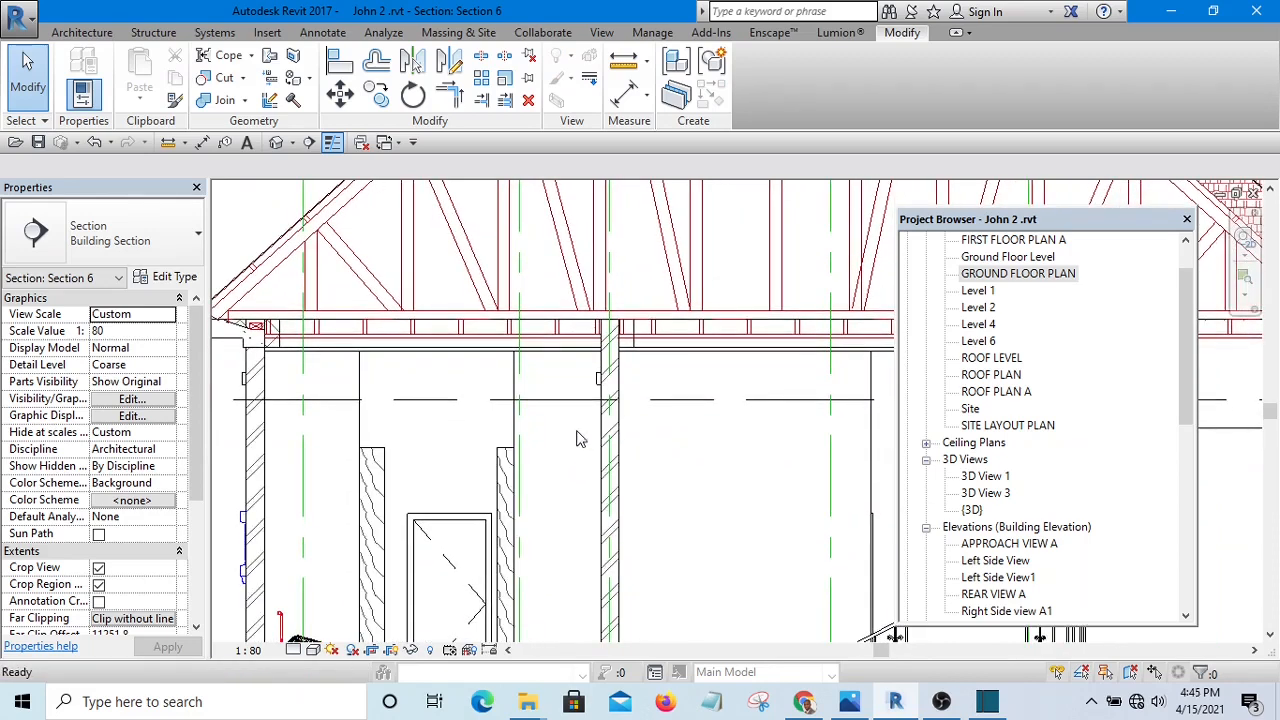
{"action": "scroll", "coordinate": [578, 437], "scroll_direction": "up", "scroll_amount": 4}
{"action": "scroll", "coordinate": [578, 392], "scroll_direction": "up", "scroll_amount": 3}
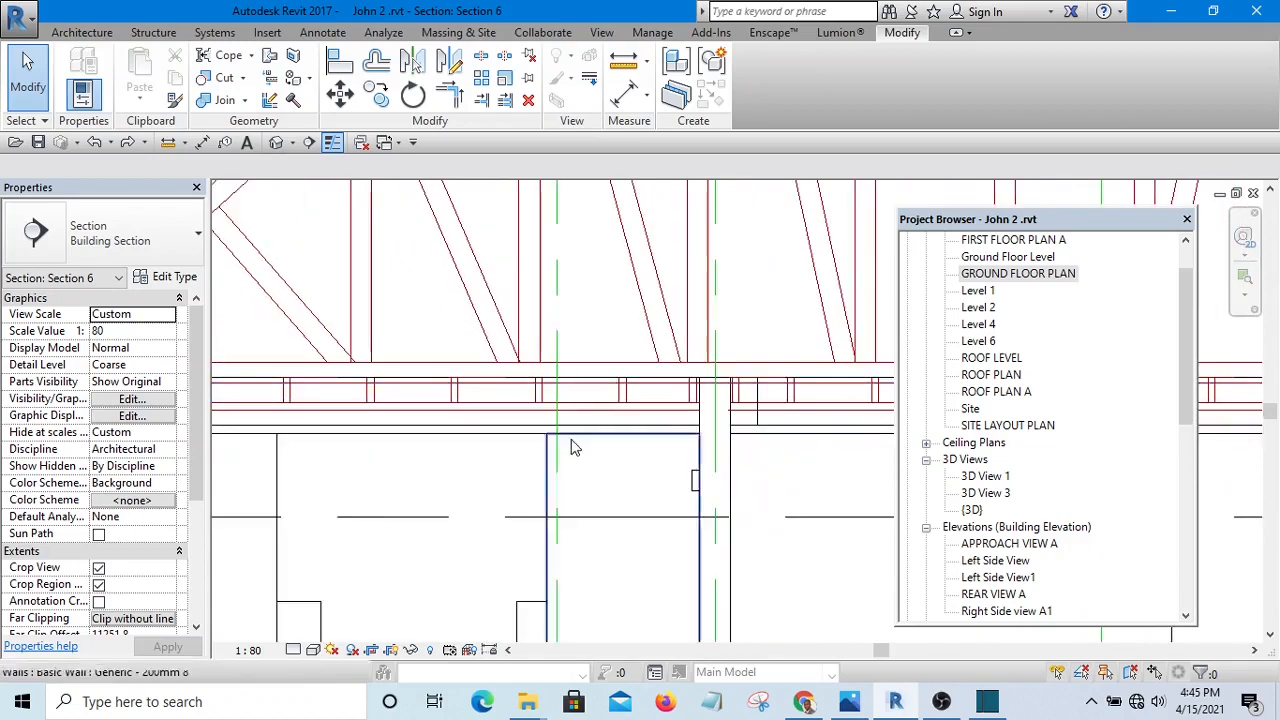
- Open the boundary of the solid black filled region covering the roof truss for editing
{"action": "scroll", "coordinate": [588, 375], "scroll_direction": "down", "scroll_amount": 3}
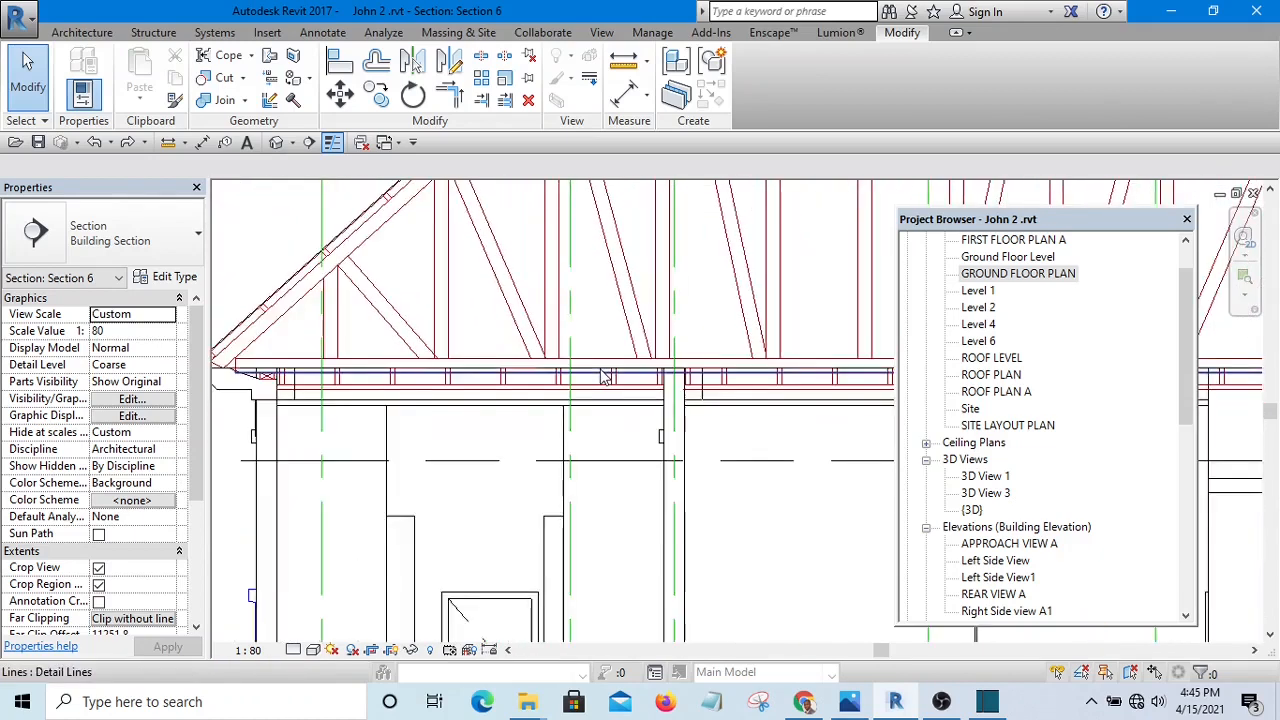
{"action": "scroll", "coordinate": [432, 365], "scroll_direction": "up", "scroll_amount": 2}
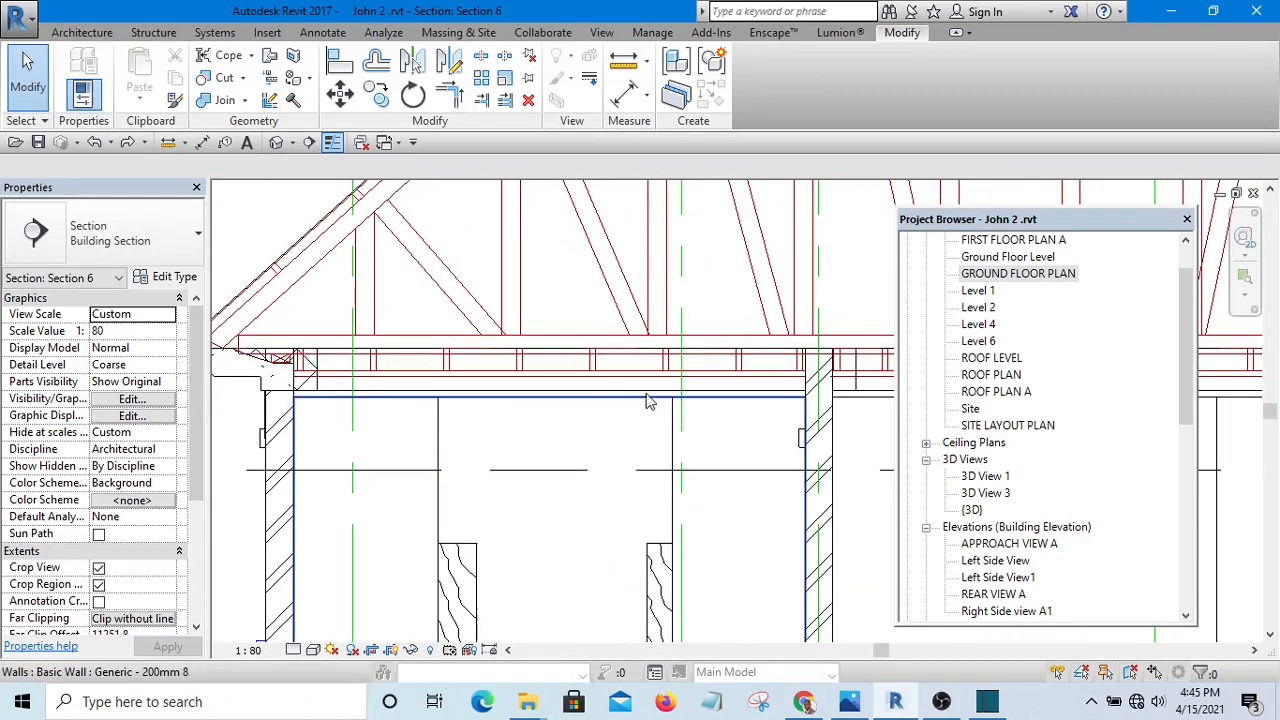
{"action": "scroll", "coordinate": [646, 401], "scroll_direction": "up", "scroll_amount": 3}
{"action": "left_click", "coordinate": [620, 337]}
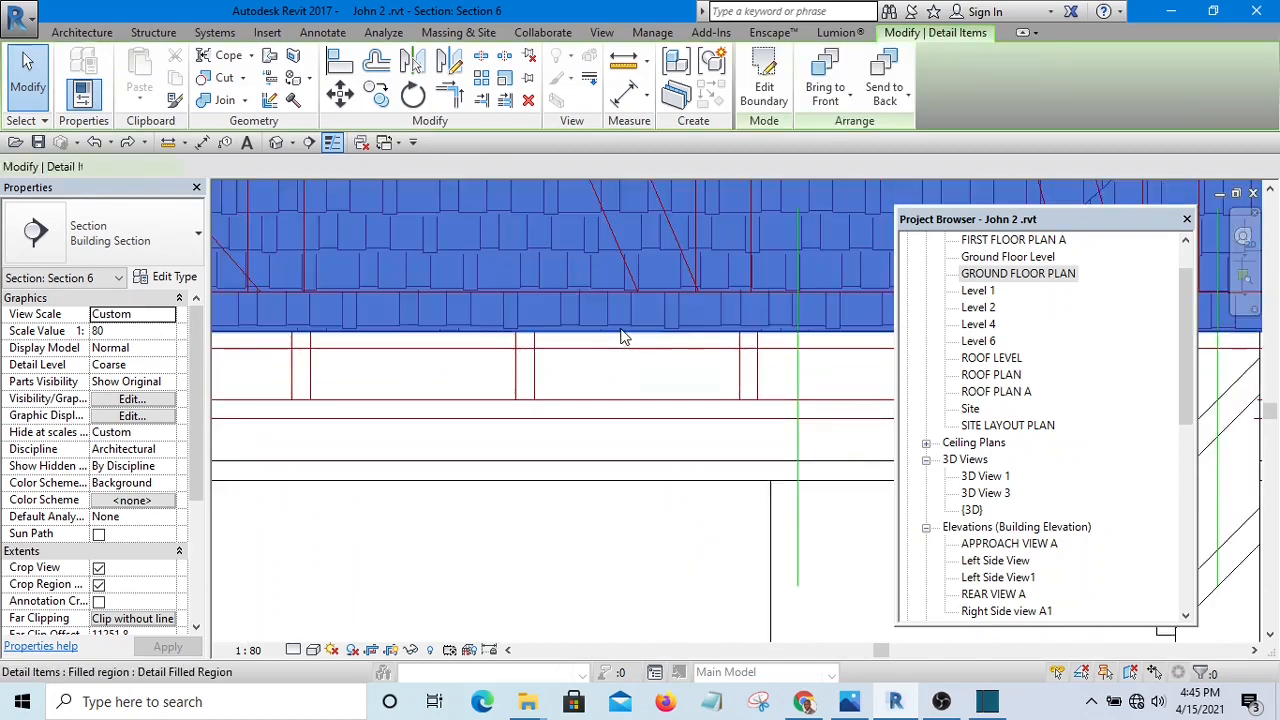
{"action": "scroll", "coordinate": [628, 355], "scroll_direction": "down", "scroll_amount": 3}
{"action": "scroll", "coordinate": [545, 332], "scroll_direction": "up", "scroll_amount": 4}
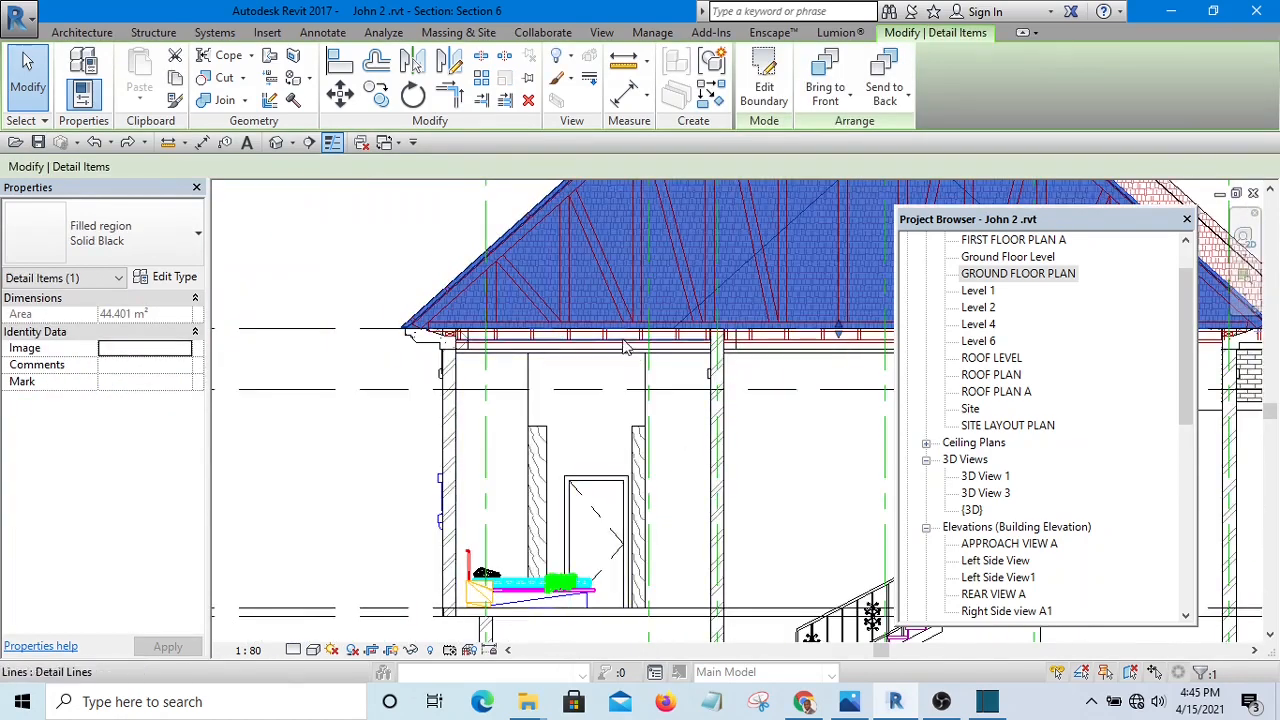
{"action": "left_click", "coordinate": [765, 90]}
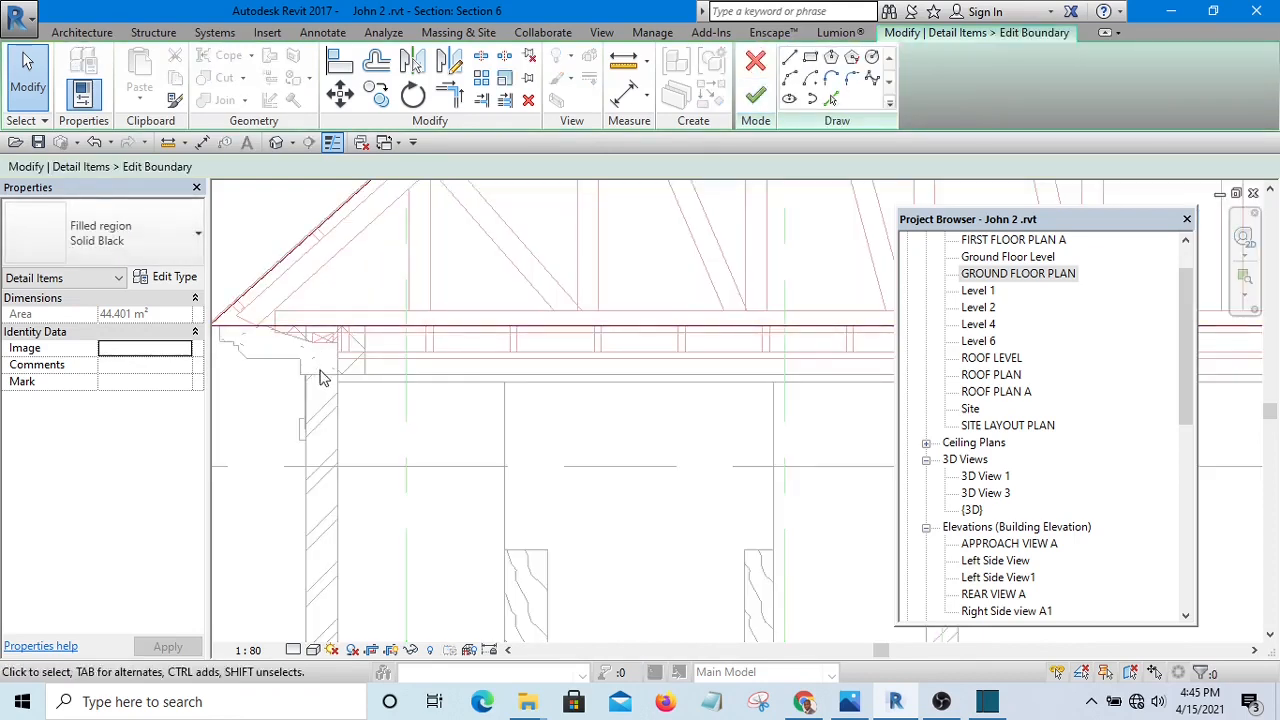
- Split the filled region's horizontal bottom boundary line near its ends, at the outer fascia edges of both eaves
{"action": "middle_click_drag", "start_coordinate": [320, 378], "coordinate": [395, 328]}
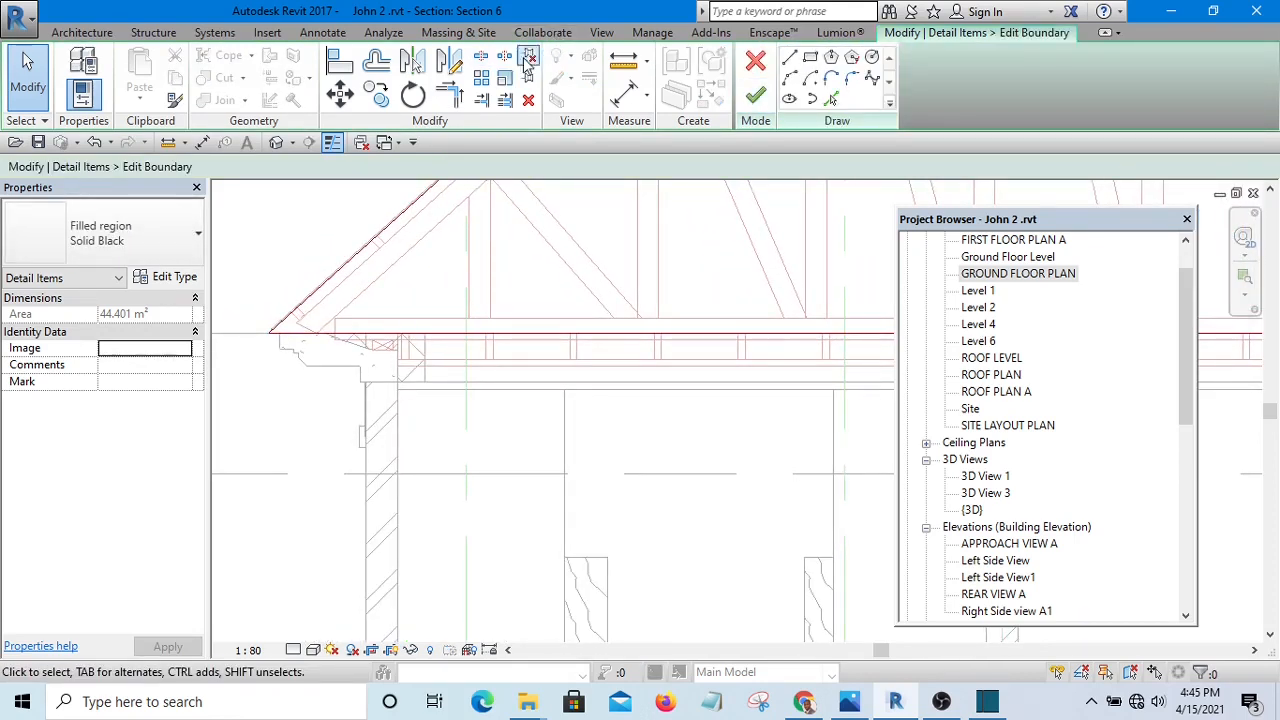
{"action": "scroll", "coordinate": [284, 318], "scroll_direction": "up", "scroll_amount": 3}
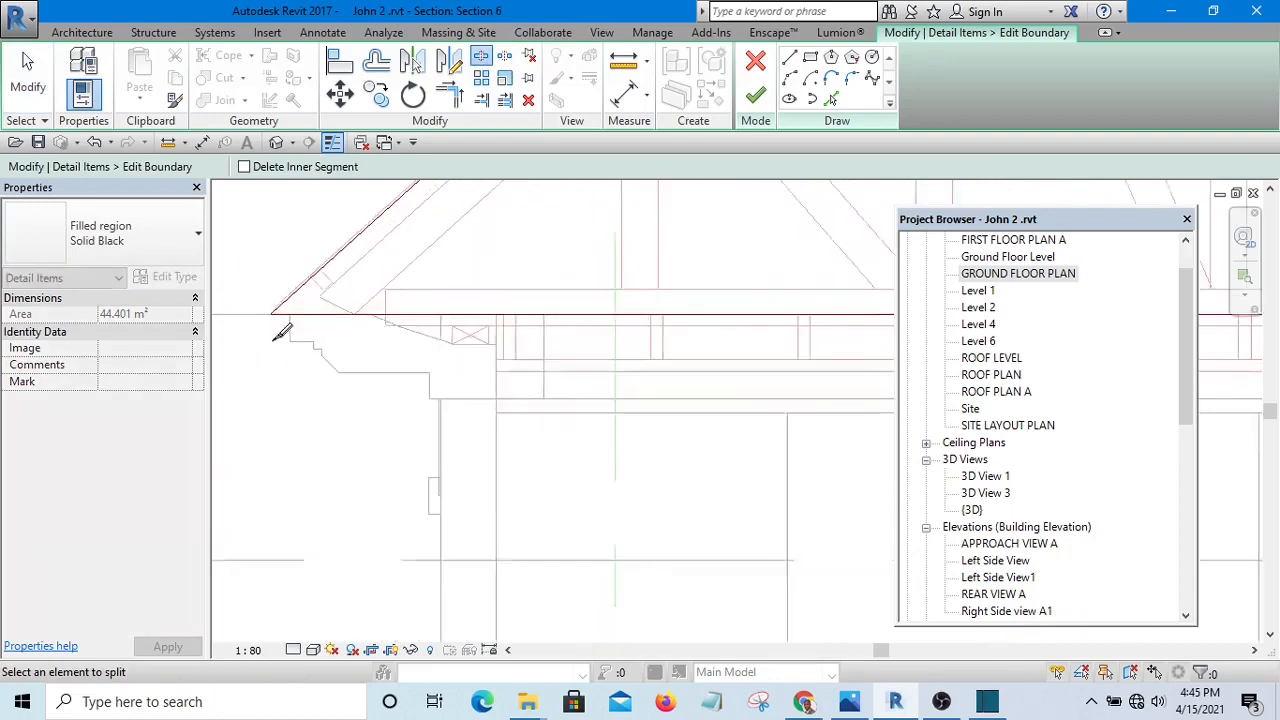
{"action": "scroll", "coordinate": [300, 380], "scroll_direction": "down", "scroll_amount": 5}
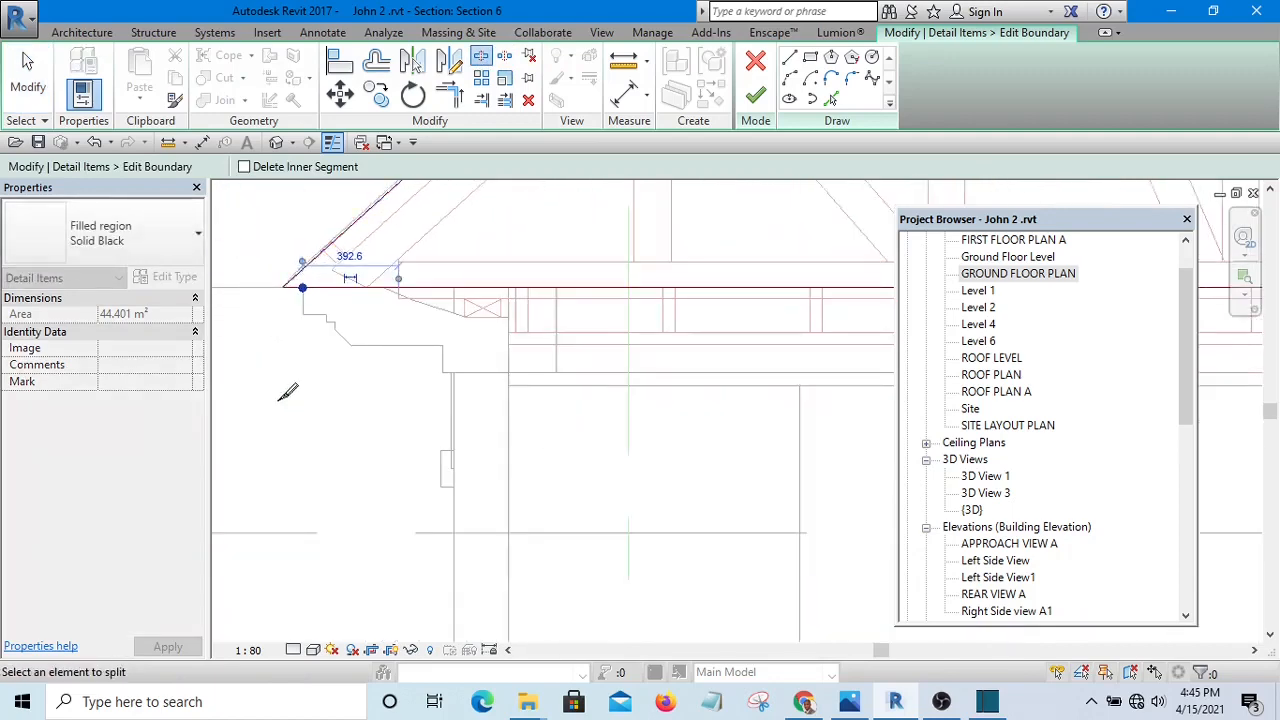
{"action": "scroll", "coordinate": [534, 416], "scroll_direction": "up", "scroll_amount": 5}
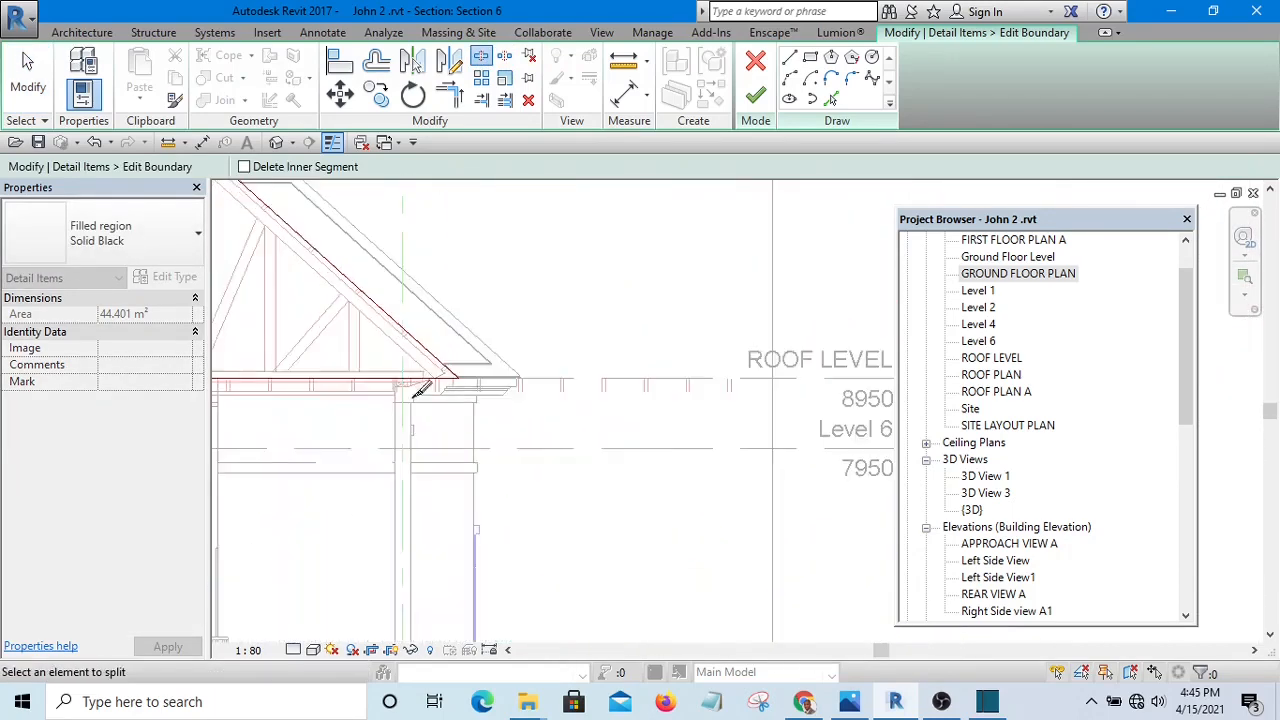
{"action": "scroll", "coordinate": [520, 336], "scroll_direction": "up", "scroll_amount": 4}
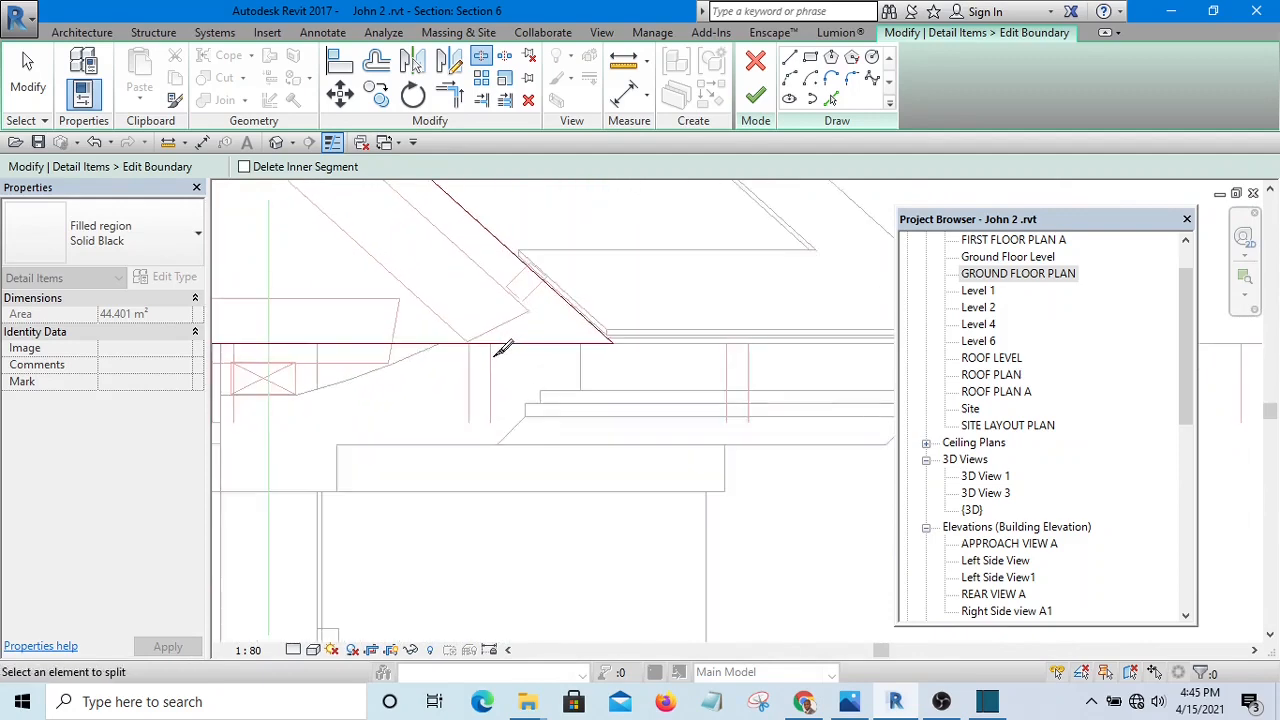
{"action": "scroll", "coordinate": [536, 350], "scroll_direction": "up", "scroll_amount": 2}
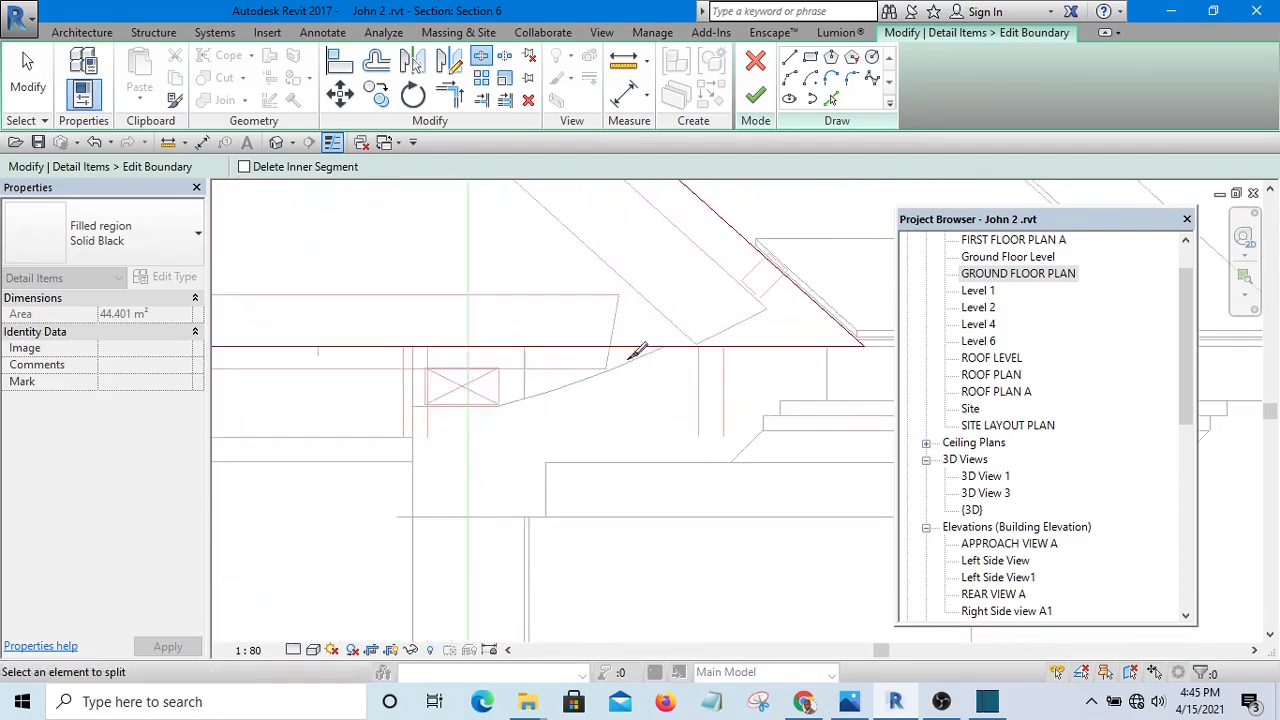
{"action": "scroll", "coordinate": [622, 354], "scroll_direction": "down", "scroll_amount": 2}
{"action": "left_click", "coordinate": [747, 348]}
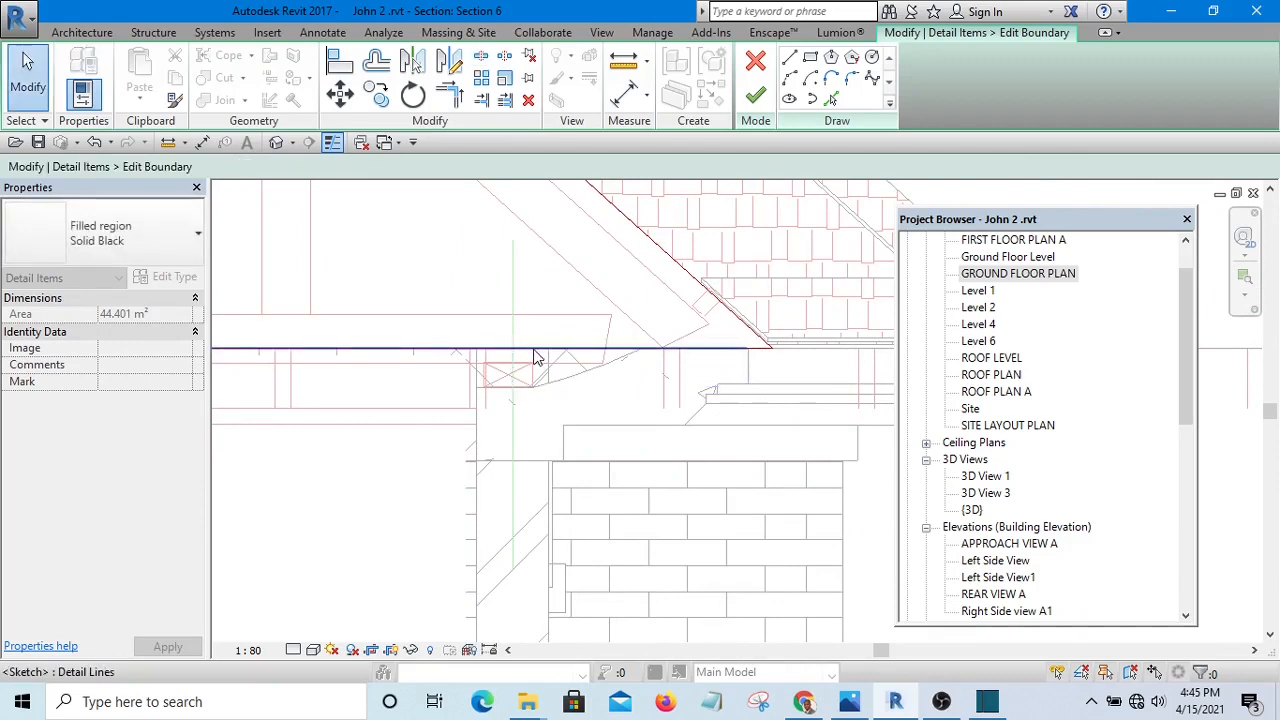
- Set the long middle segment of the bottom boundary to the <Invisible lines> style and finish the boundary edit
{"action": "left_click", "coordinate": [772, 350]}
{"action": "left_click", "coordinate": [953, 88]}
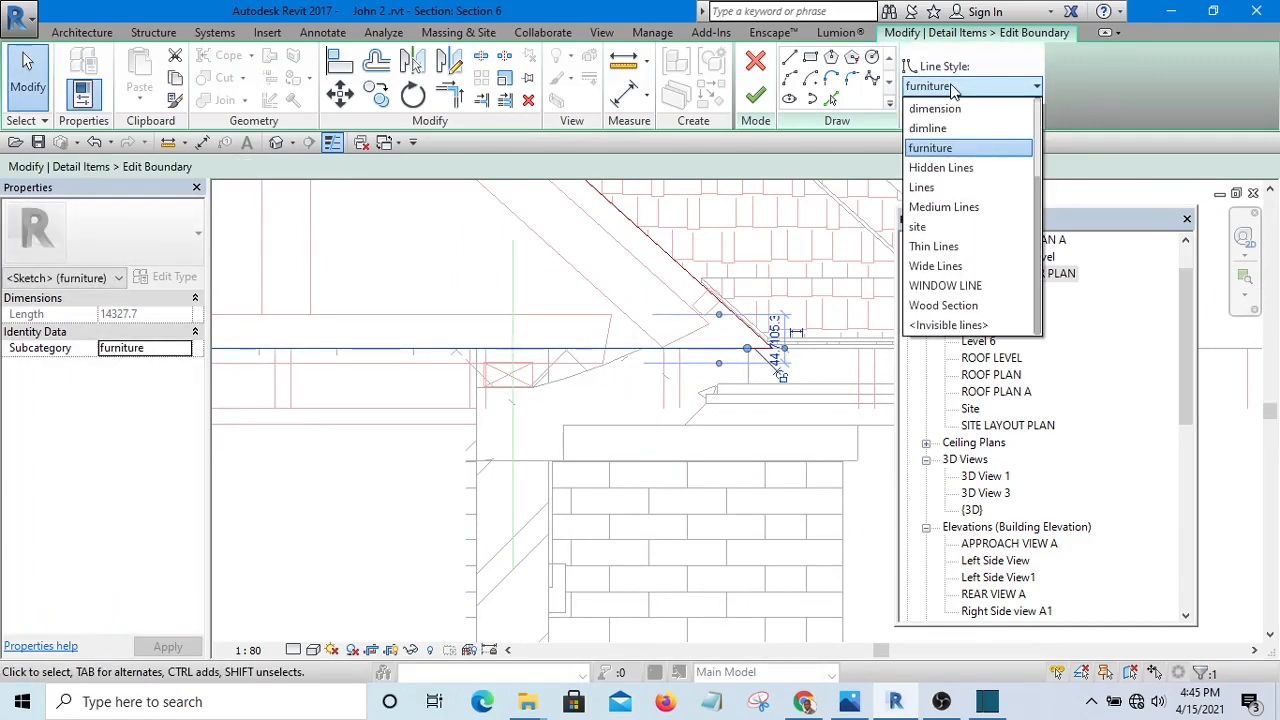
{"action": "left_click", "coordinate": [955, 327]}
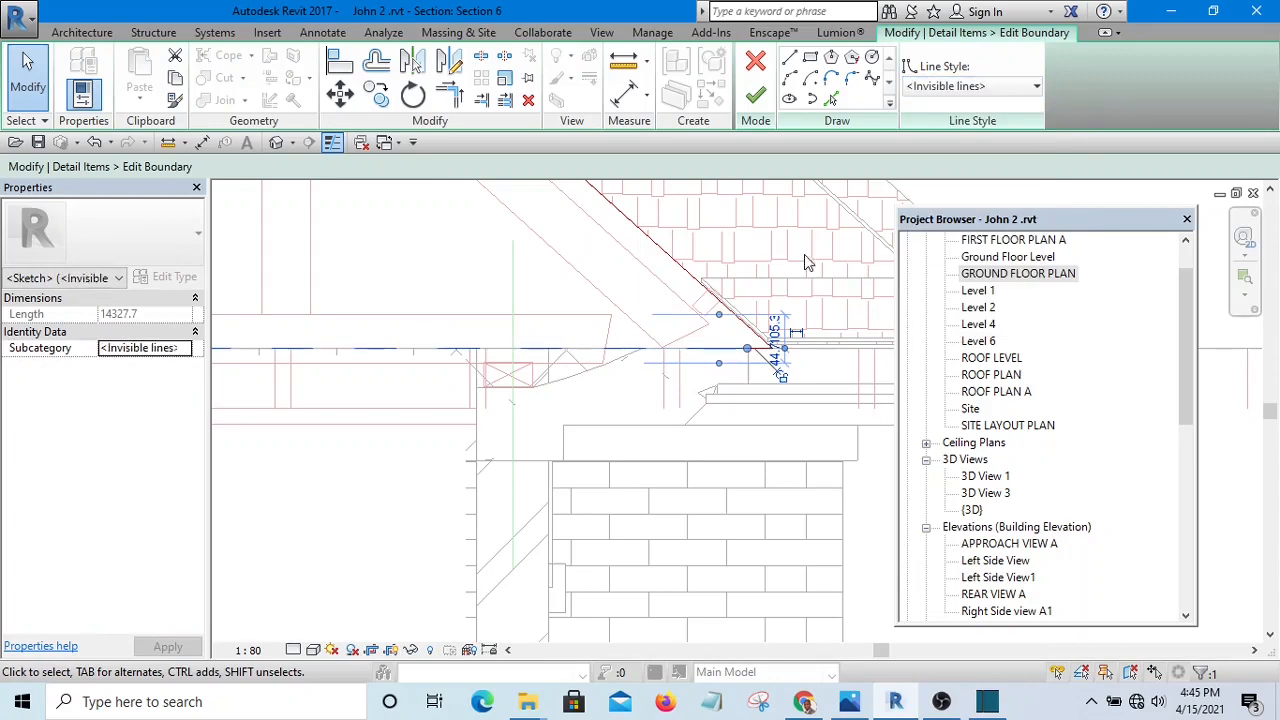
{"action": "left_click", "coordinate": [757, 96]}
{"action": "scroll", "coordinate": [840, 300], "scroll_direction": "down", "scroll_amount": 3}
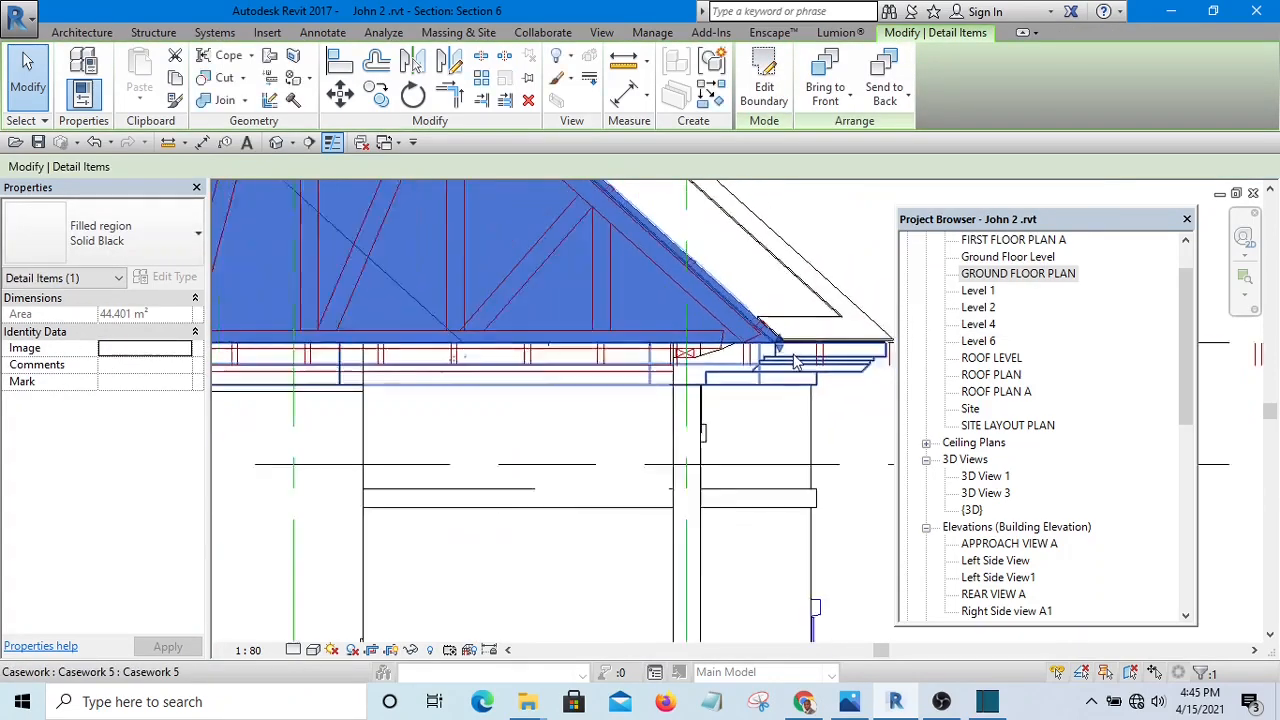
{"action": "left_click", "coordinate": [822, 232]}
- Examine the underside of the tie beam around the interior wall and across the whole truss
{"action": "scroll", "coordinate": [822, 232], "scroll_direction": "down", "scroll_amount": 3}
{"action": "scroll", "coordinate": [480, 310], "scroll_direction": "up", "scroll_amount": 5}
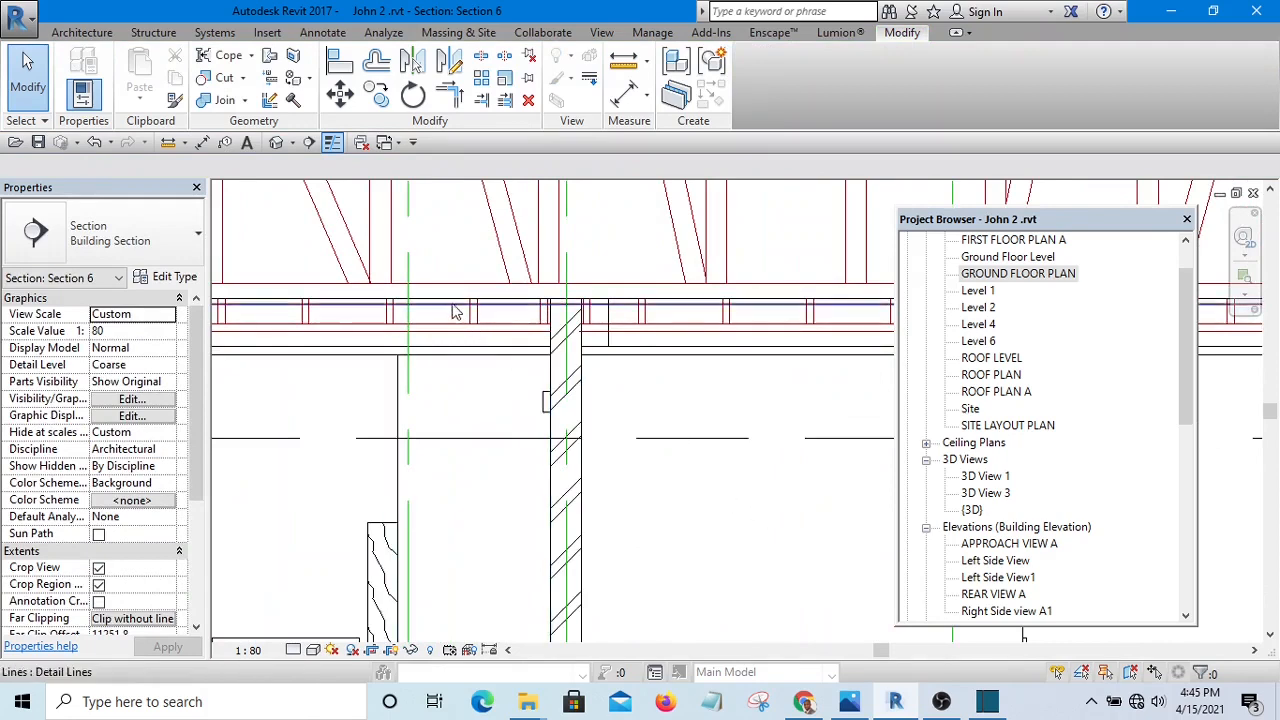
{"action": "scroll", "coordinate": [455, 312], "scroll_direction": "up", "scroll_amount": 4}
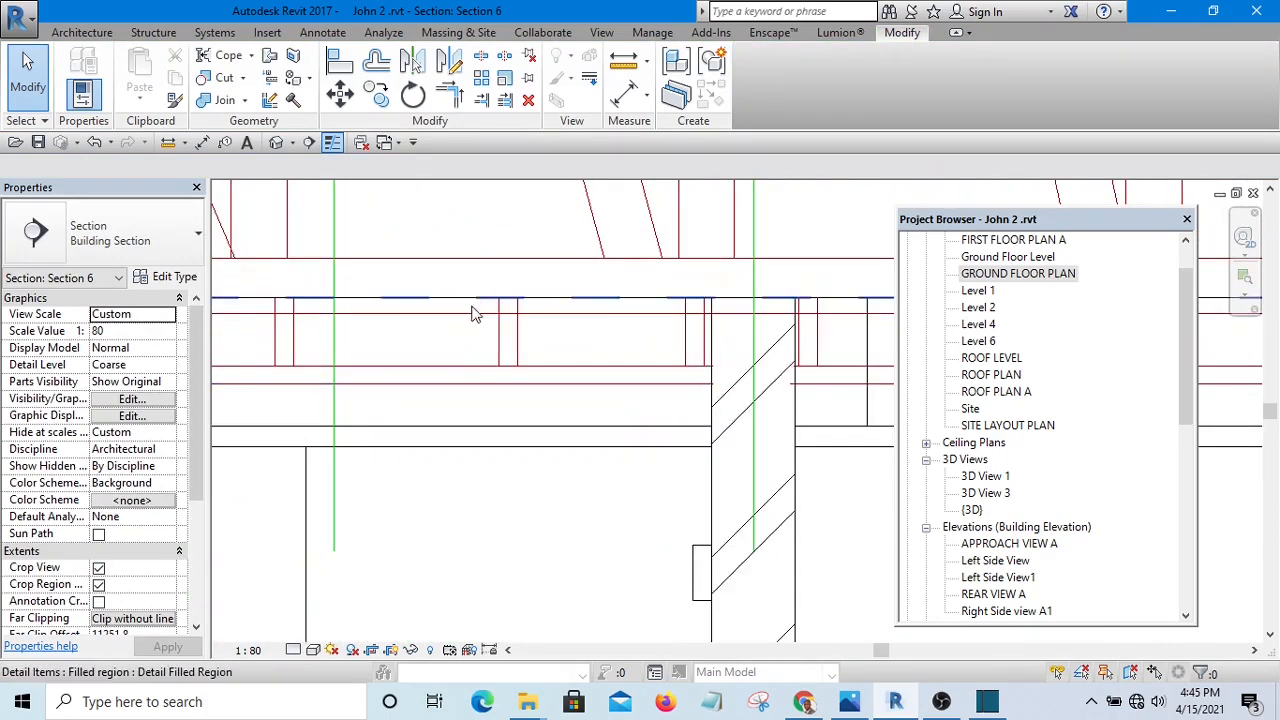
{"action": "scroll", "coordinate": [429, 343], "scroll_direction": "down", "scroll_amount": 4}
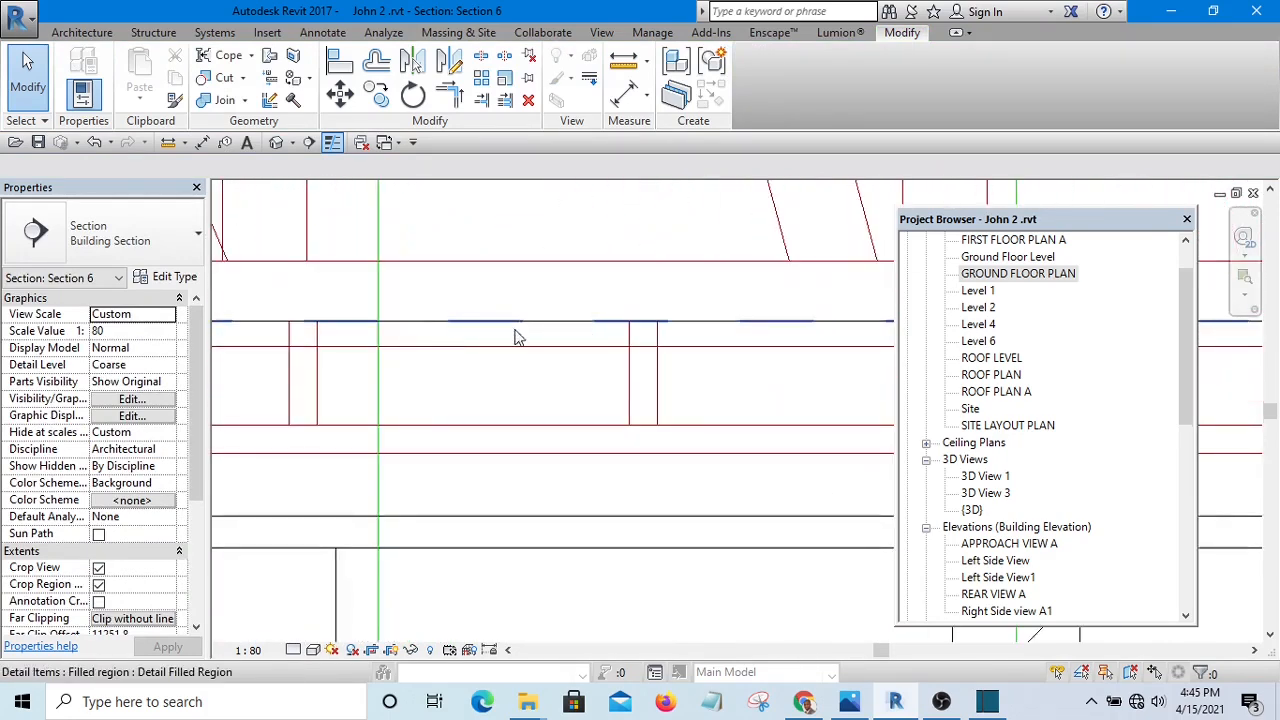
{"action": "scroll", "coordinate": [463, 331], "scroll_direction": "down", "scroll_amount": 4}
{"action": "middle_click_drag", "start_coordinate": [586, 434], "coordinate": [631, 387]}
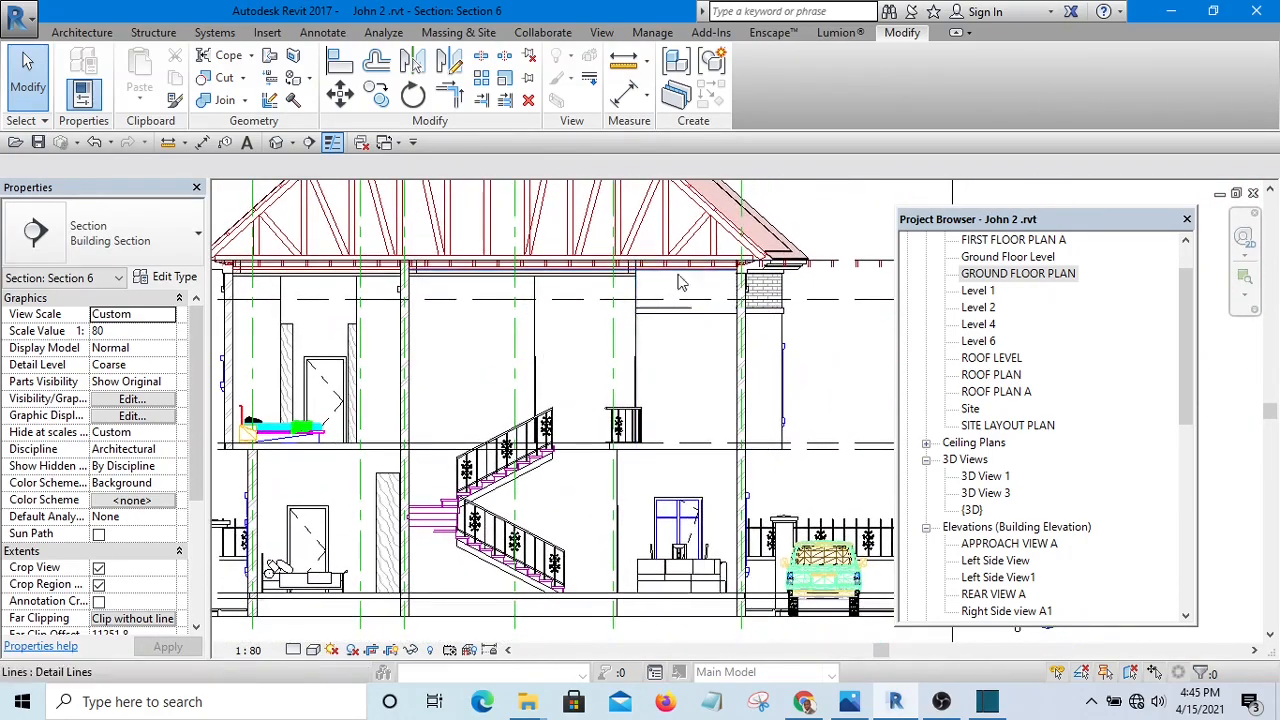
{"action": "scroll", "coordinate": [523, 294], "scroll_direction": "up", "scroll_amount": 2}
{"action": "scroll", "coordinate": [651, 343], "scroll_direction": "down", "scroll_amount": 3}
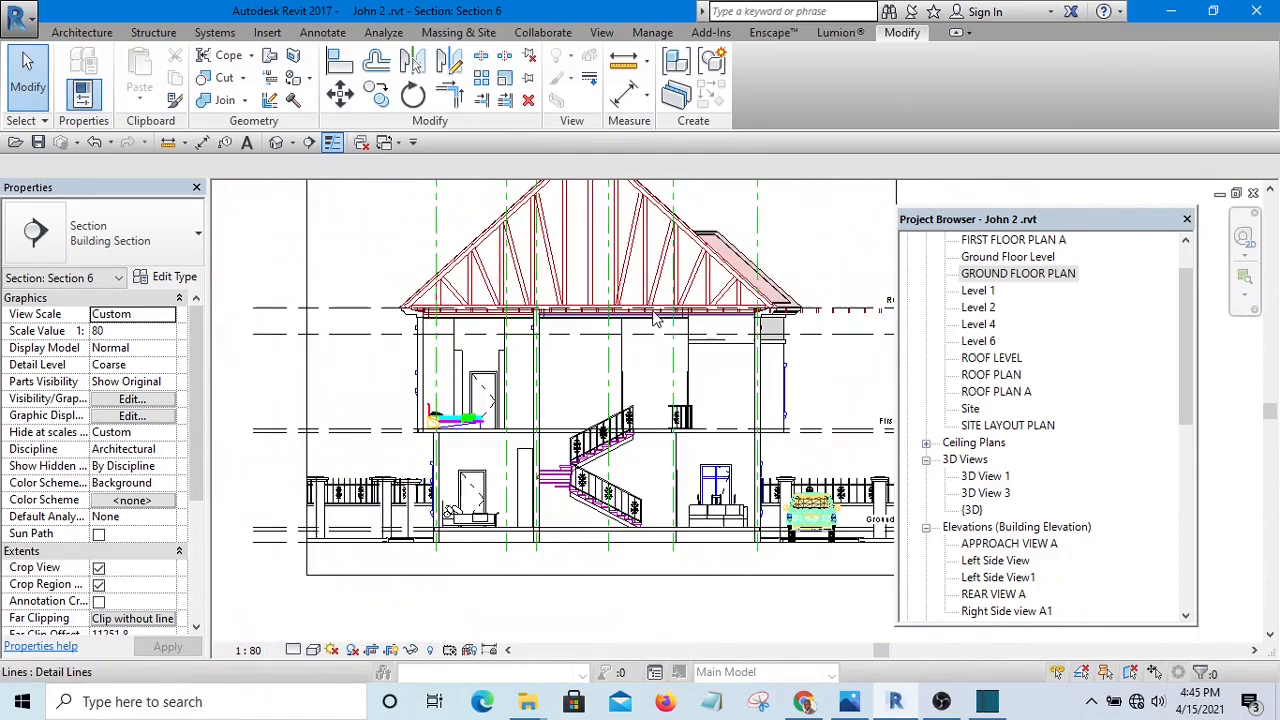
- Examine the lower part of the section around the staircase, ground floor and first-floor slab
{"action": "scroll", "coordinate": [650, 476], "scroll_direction": "up", "scroll_amount": 5}
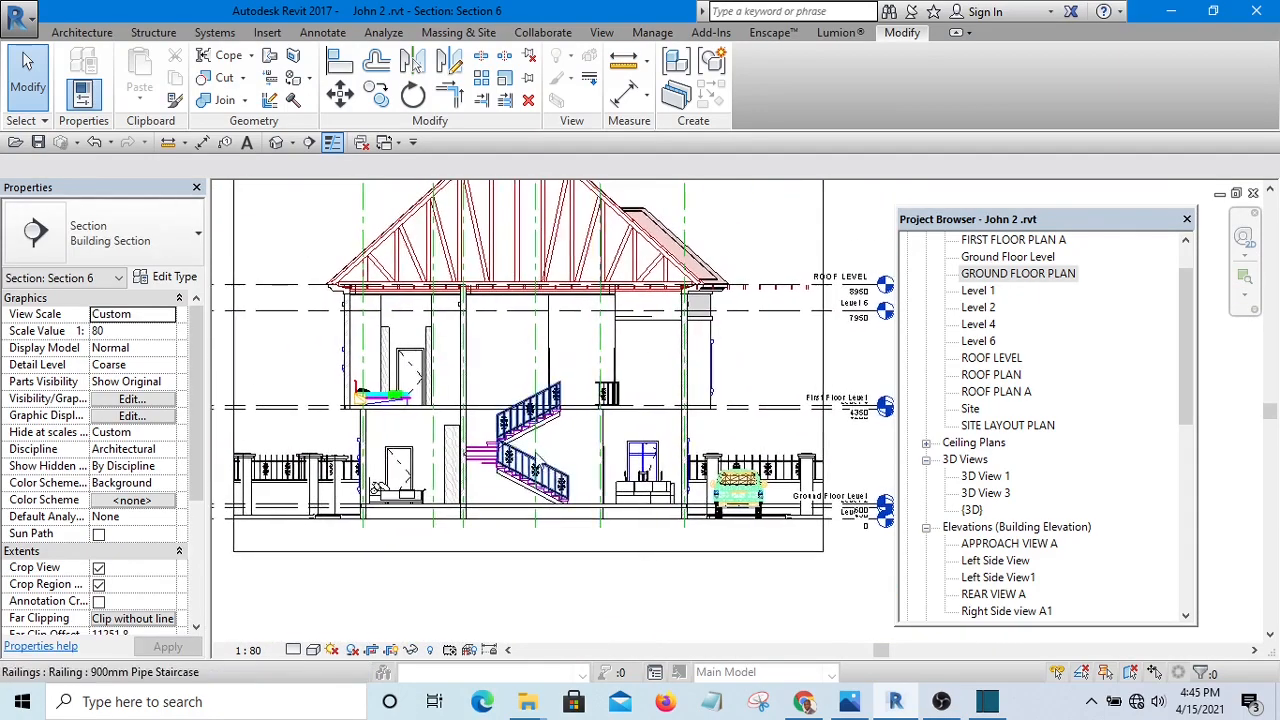
{"action": "scroll", "coordinate": [531, 448], "scroll_direction": "down", "scroll_amount": 4}
{"action": "scroll", "coordinate": [474, 393], "scroll_direction": "up", "scroll_amount": 4}
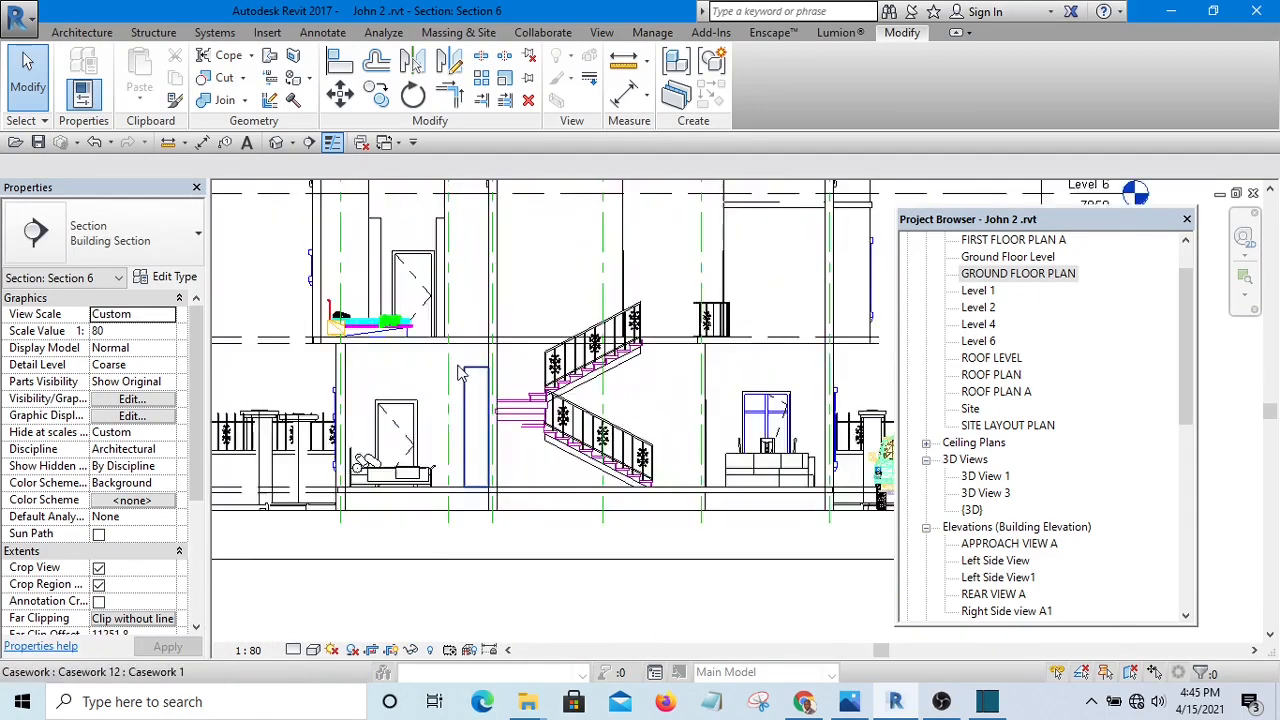
{"action": "scroll", "coordinate": [474, 393], "scroll_direction": "up", "scroll_amount": 2}
{"action": "scroll", "coordinate": [482, 400], "scroll_direction": "down", "scroll_amount": 3}
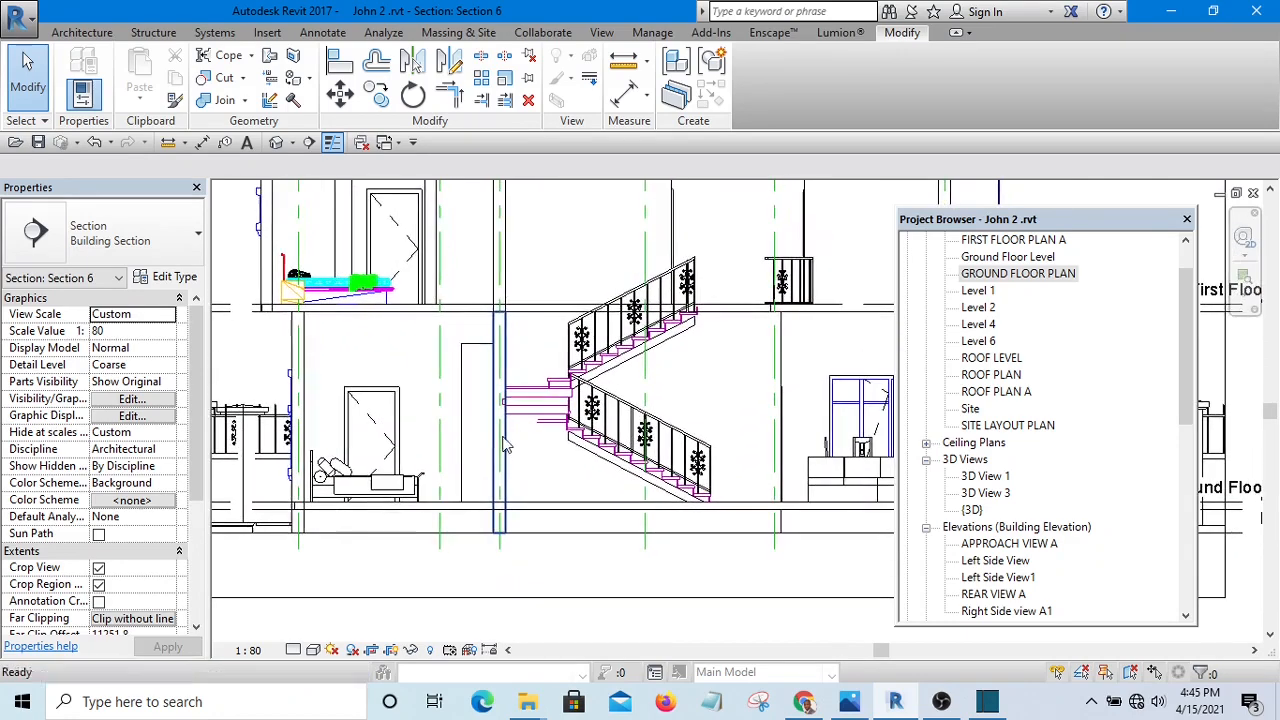
{"action": "scroll", "coordinate": [484, 403], "scroll_direction": "down", "scroll_amount": 3}
{"action": "scroll", "coordinate": [650, 407], "scroll_direction": "up", "scroll_amount": 3}
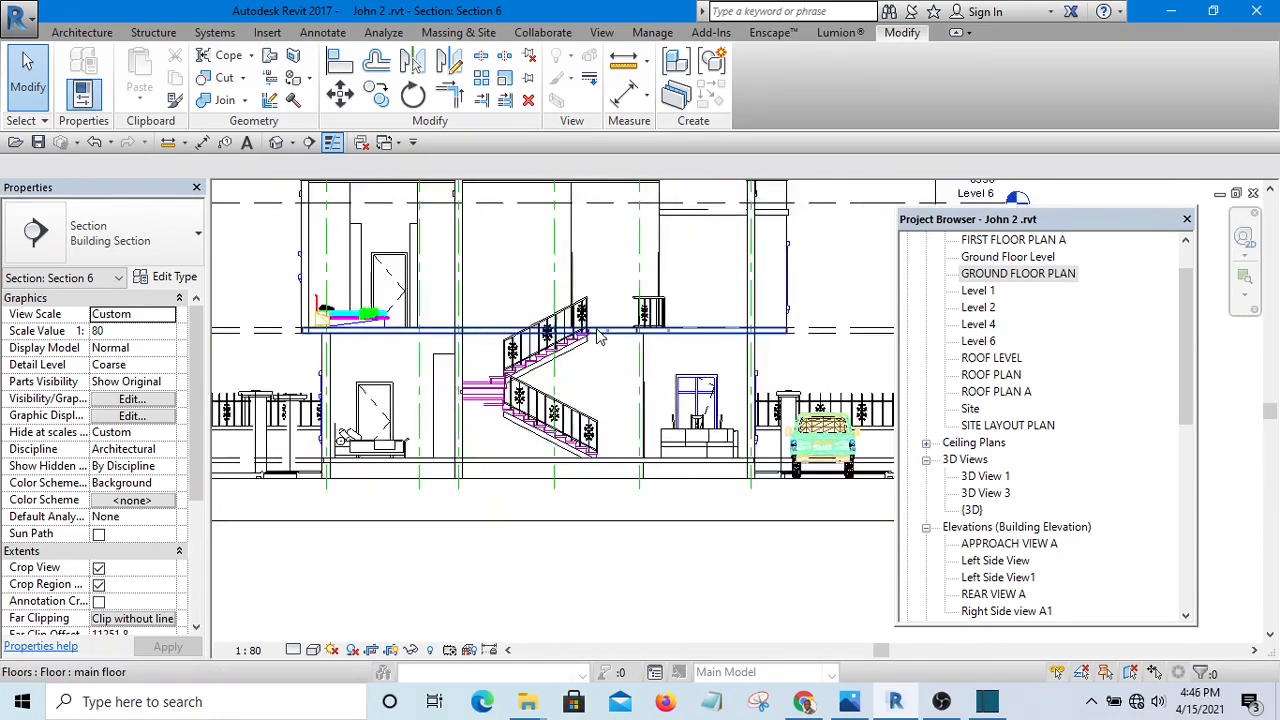
{"action": "scroll", "coordinate": [650, 407], "scroll_direction": "down", "scroll_amount": 2}
{"action": "scroll", "coordinate": [422, 368], "scroll_direction": "up", "scroll_amount": 4}
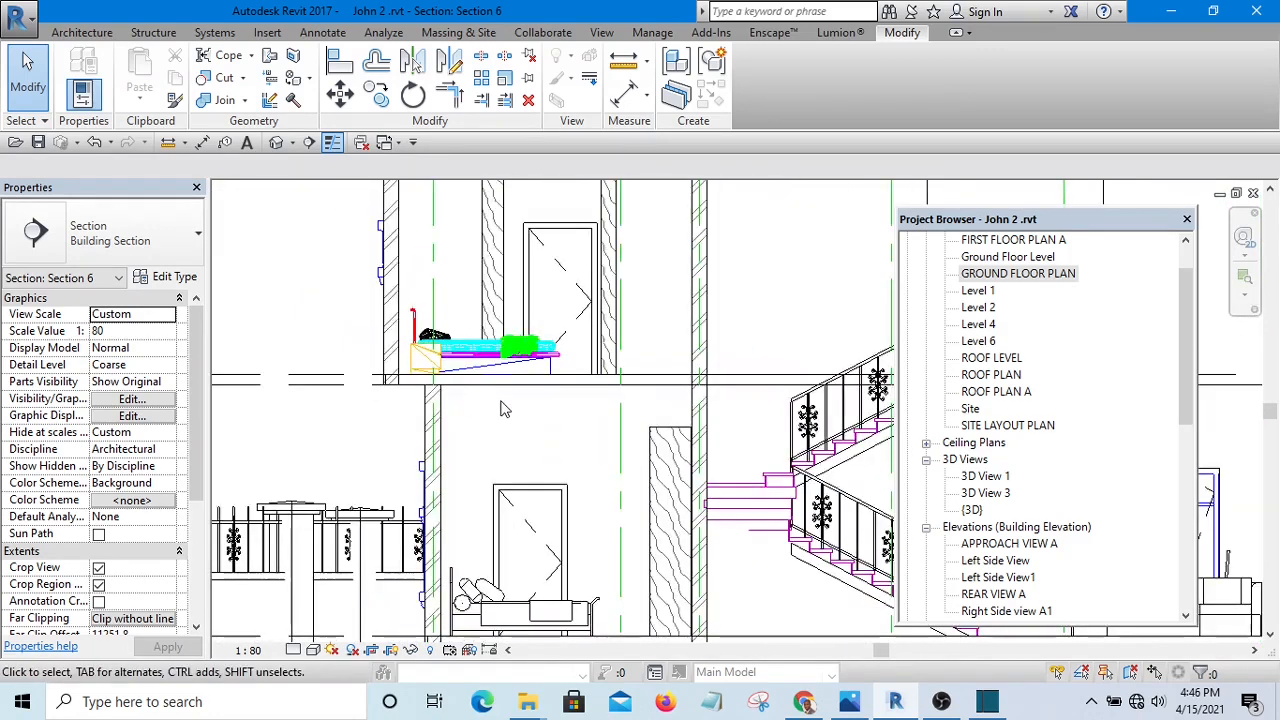
- Start a new filled region at the first-floor slab using the CONCRETE type
{"action": "key", "text": "r"}
{"action": "key", "text": "g"}
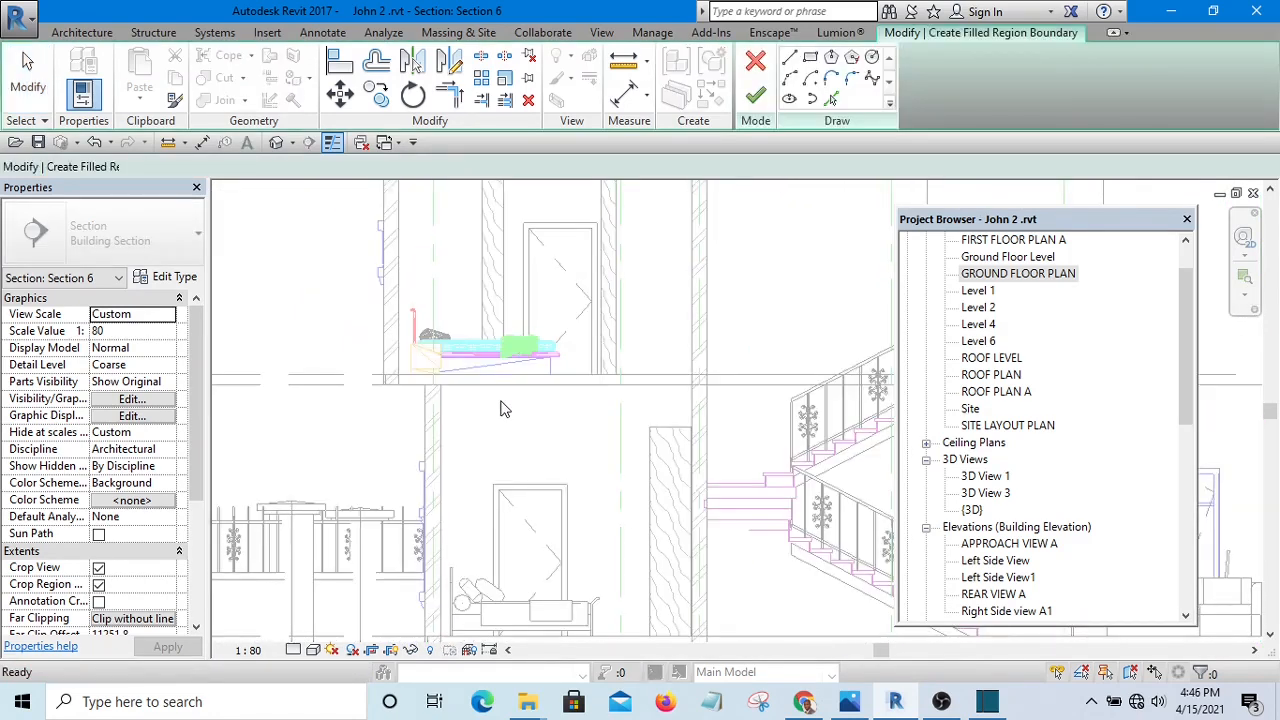
{"action": "left_click", "coordinate": [162, 252]}
{"action": "scroll", "coordinate": [110, 375], "scroll_direction": "up", "scroll_amount": 5}
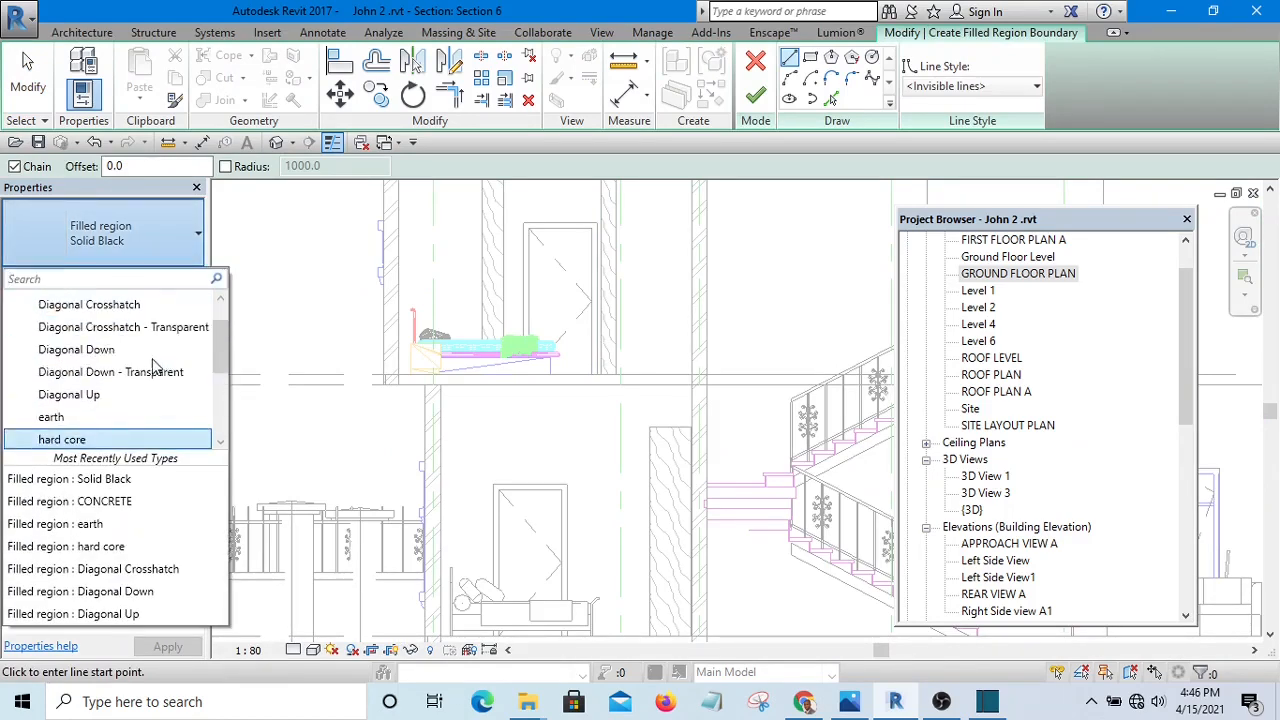
{"action": "left_click", "coordinate": [66, 324]}
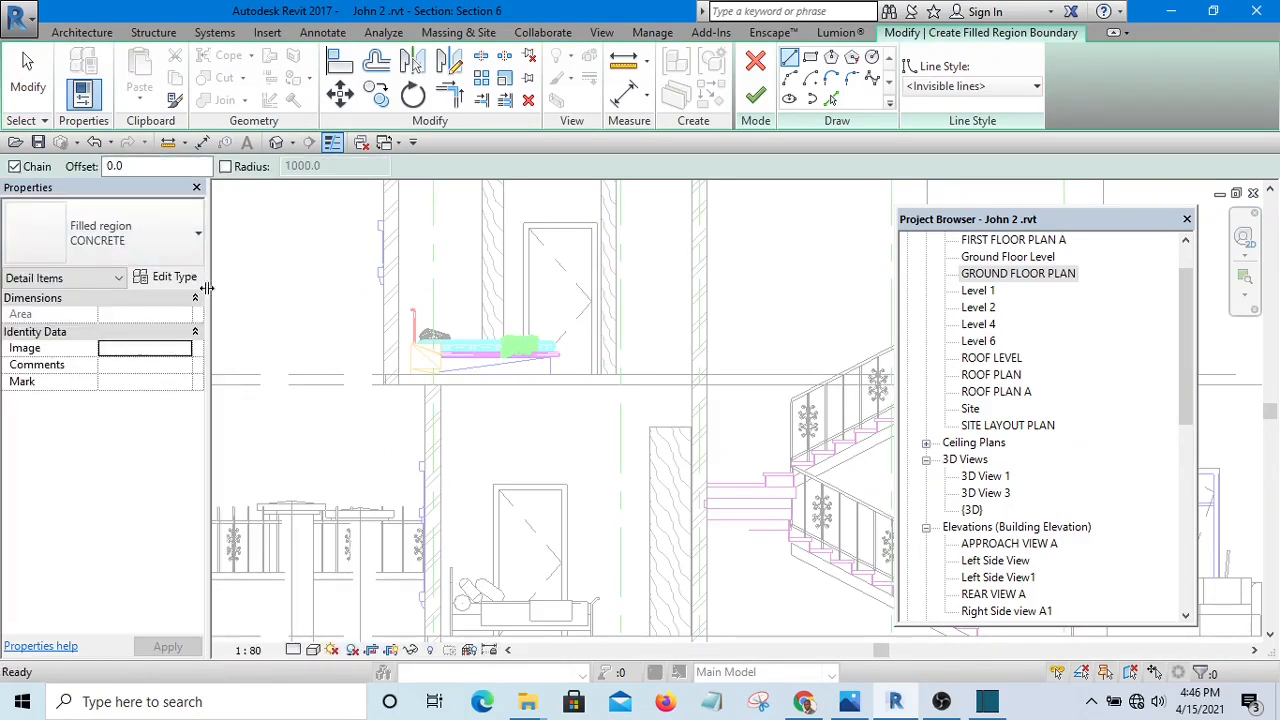
- Check the CONCRETE type's fill pattern in its type properties and keep the Concrete drafting pattern
{"action": "left_click", "coordinate": [171, 280]}
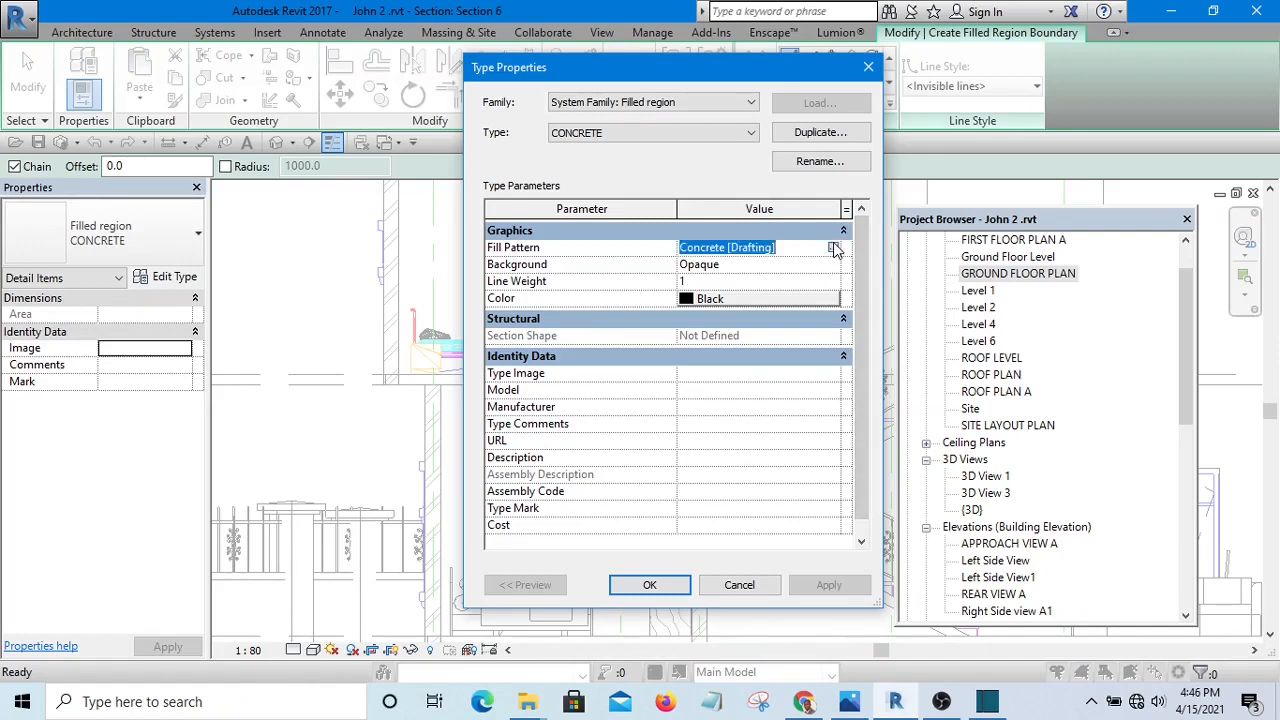
{"action": "left_click", "coordinate": [833, 248]}
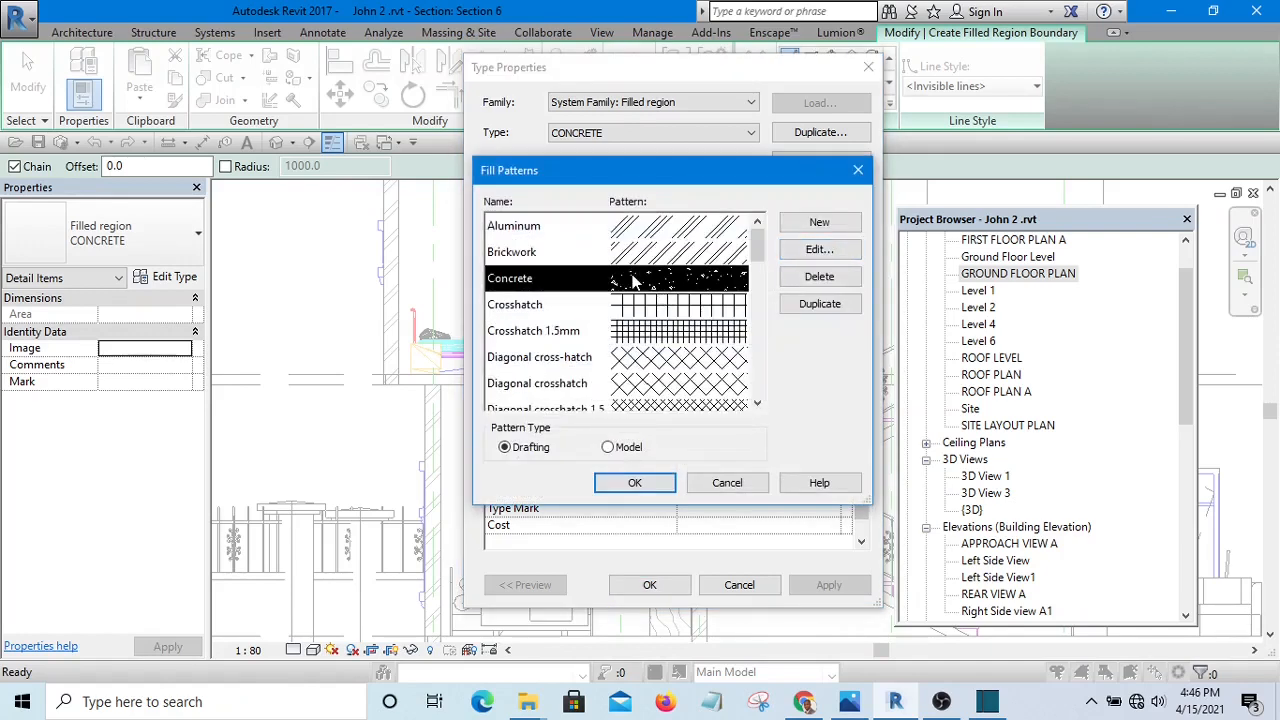
{"action": "left_click", "coordinate": [634, 483]}
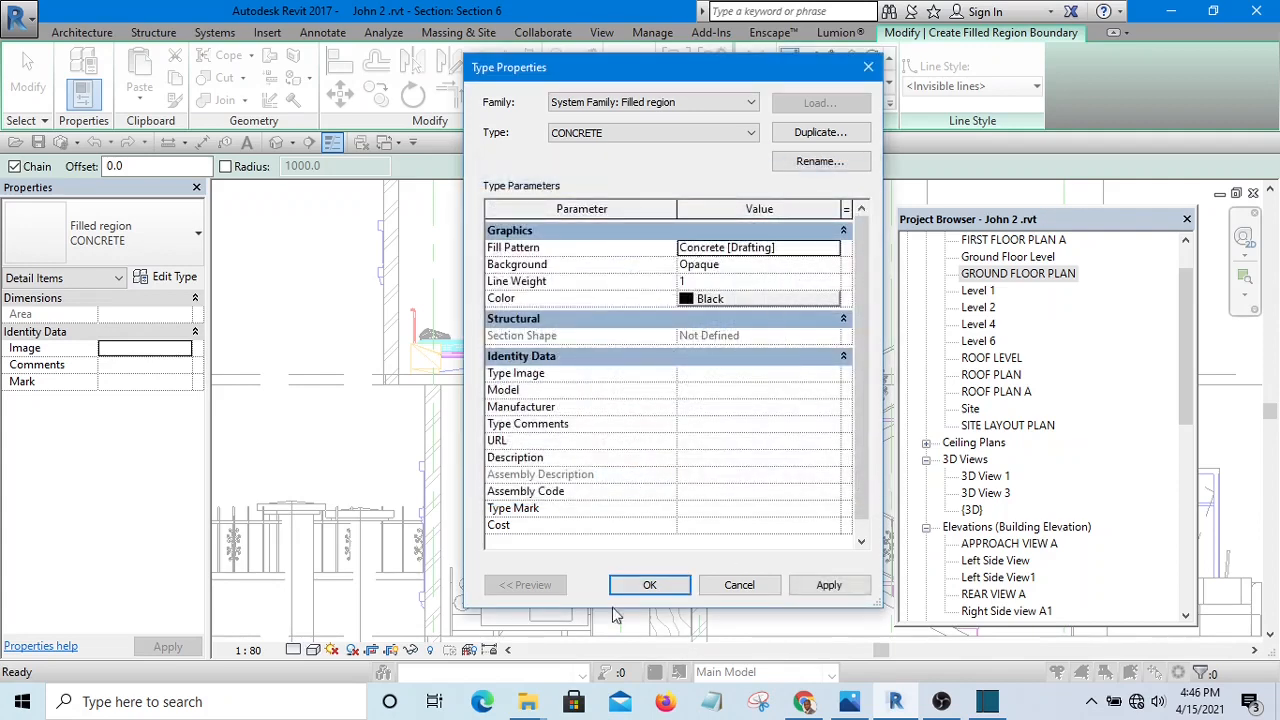
{"action": "left_click", "coordinate": [648, 585]}
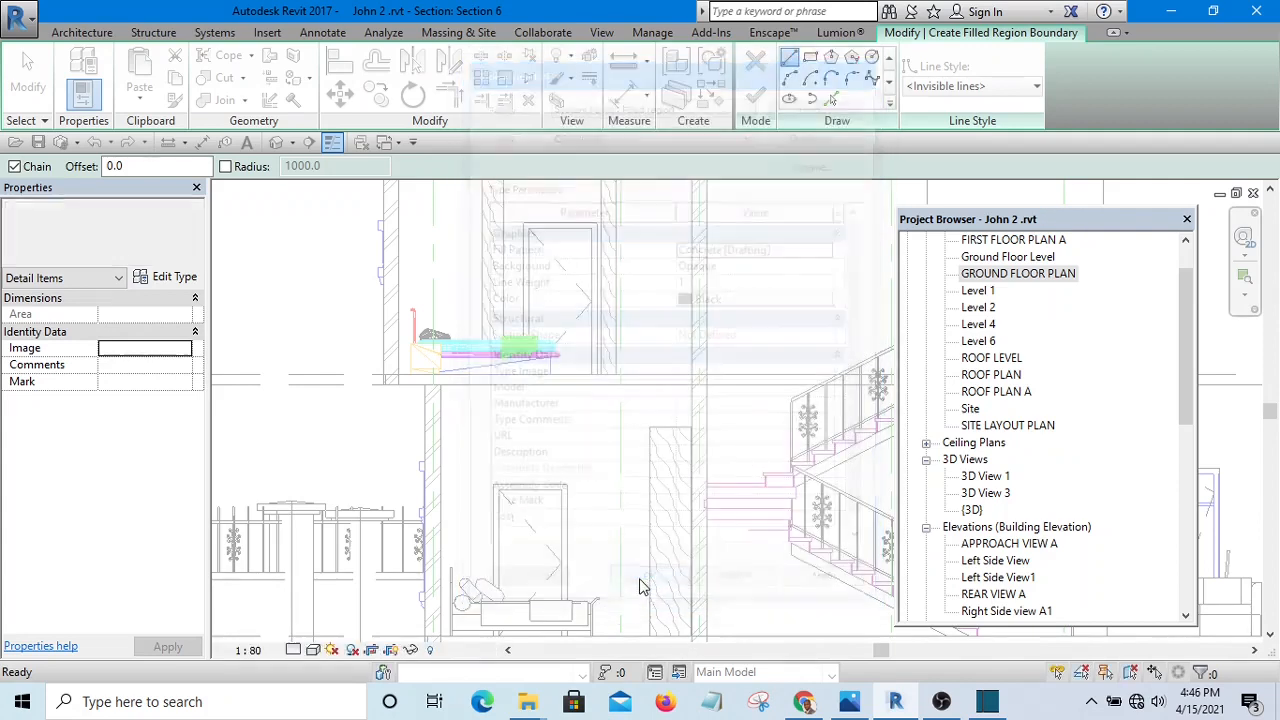
- Draw a rectangular boundary in Wide Lines over the first-floor slab between its outer wall faces and finish the concrete fill
{"action": "left_click", "coordinate": [810, 59]}
{"action": "left_click", "coordinate": [1000, 88]}
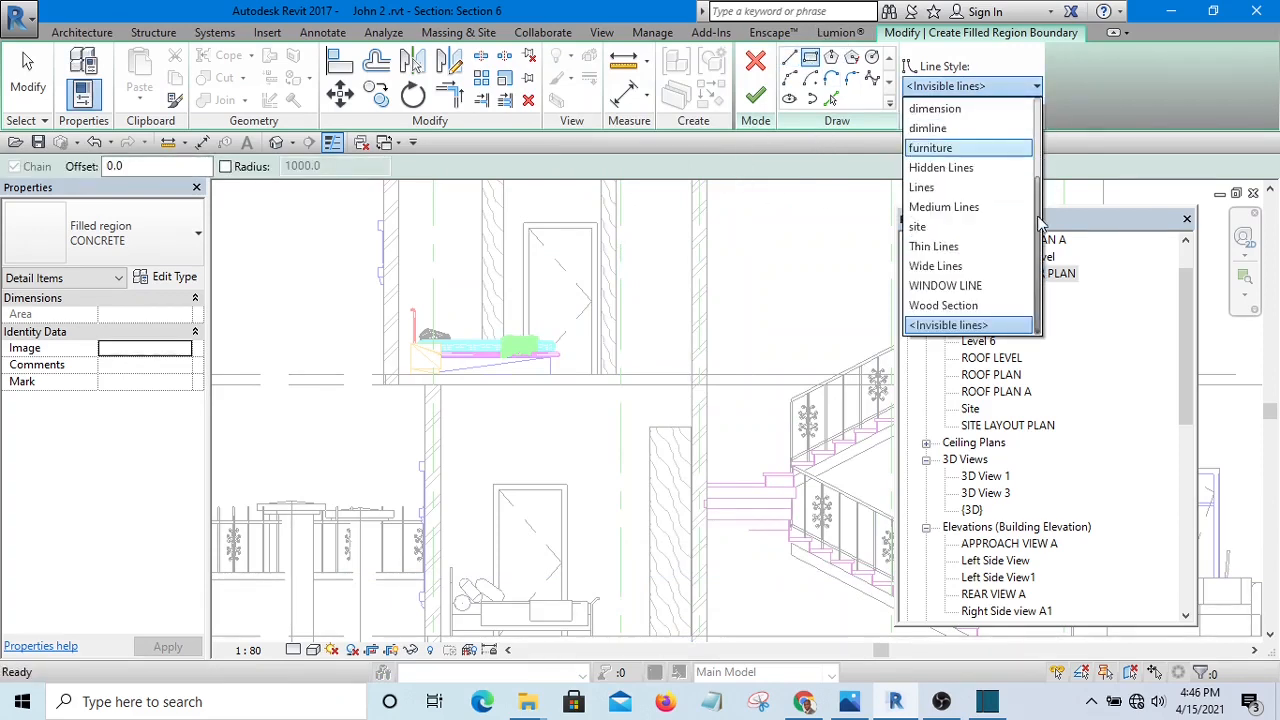
{"action": "scroll", "coordinate": [1040, 235], "scroll_direction": "up", "scroll_amount": 2}
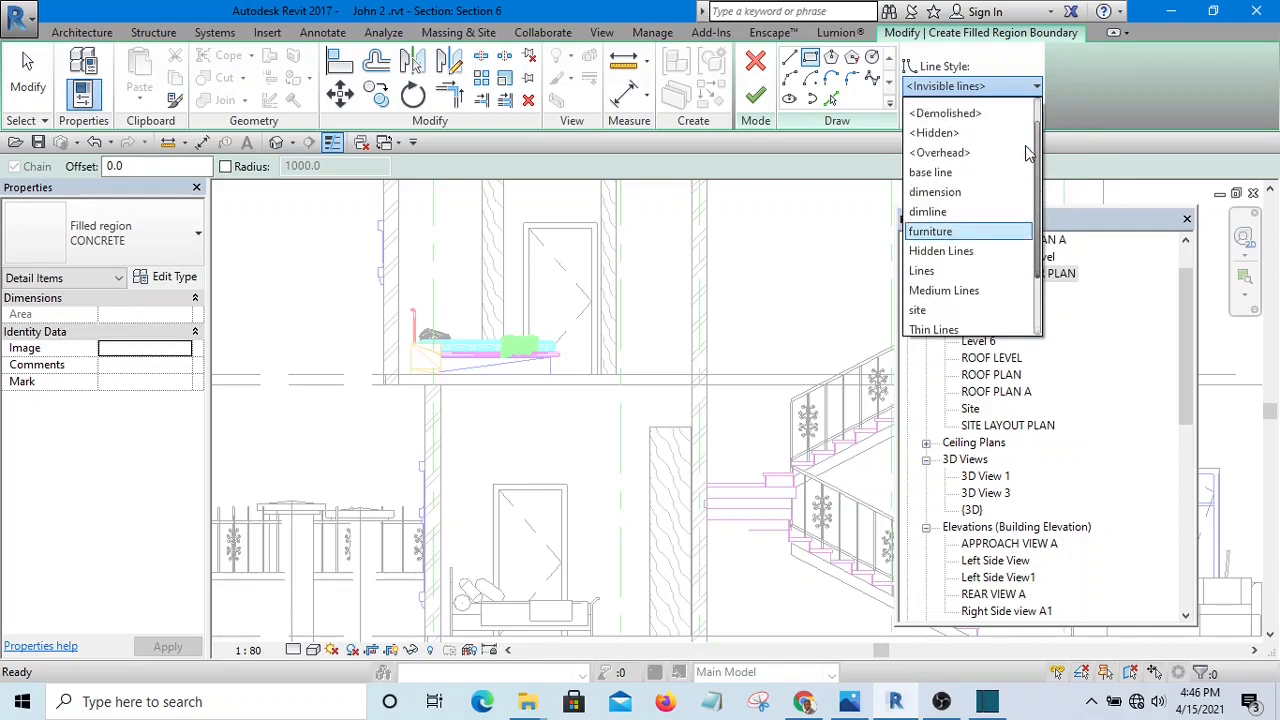
{"action": "scroll", "coordinate": [1034, 237], "scroll_direction": "down", "scroll_amount": 2}
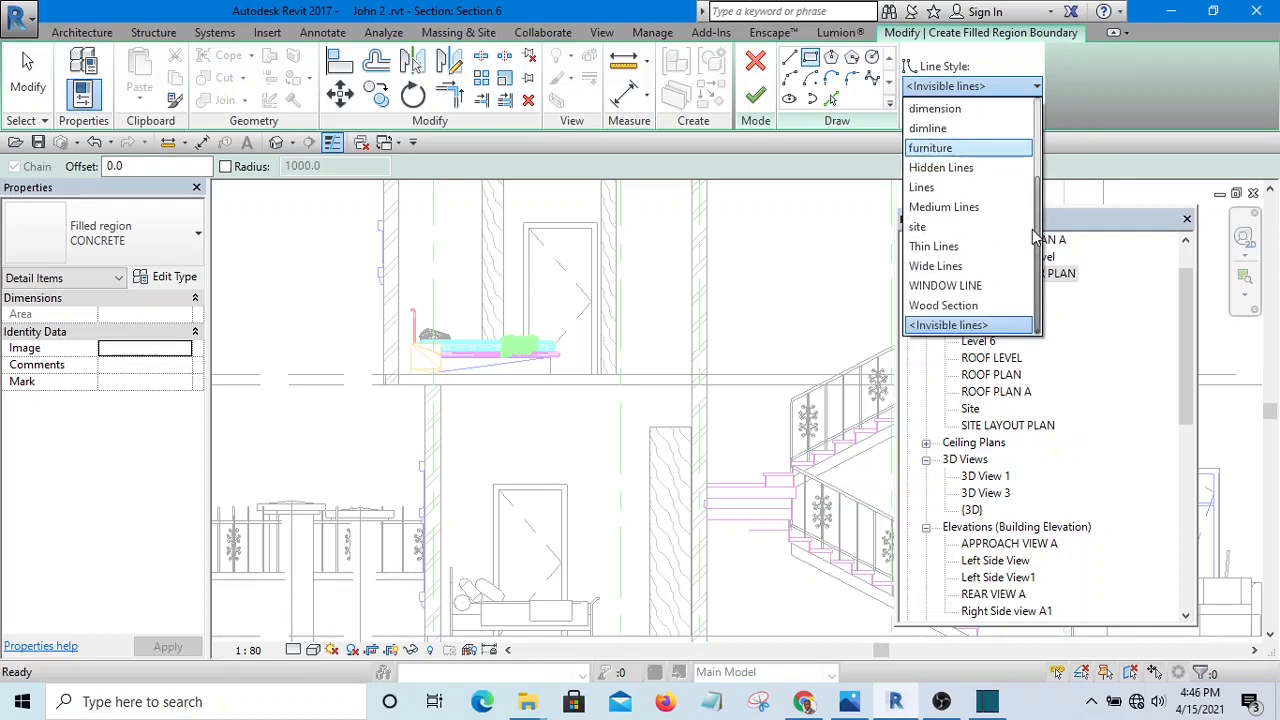
{"action": "left_click", "coordinate": [945, 266]}
{"action": "scroll", "coordinate": [410, 392], "scroll_direction": "up", "scroll_amount": 5}
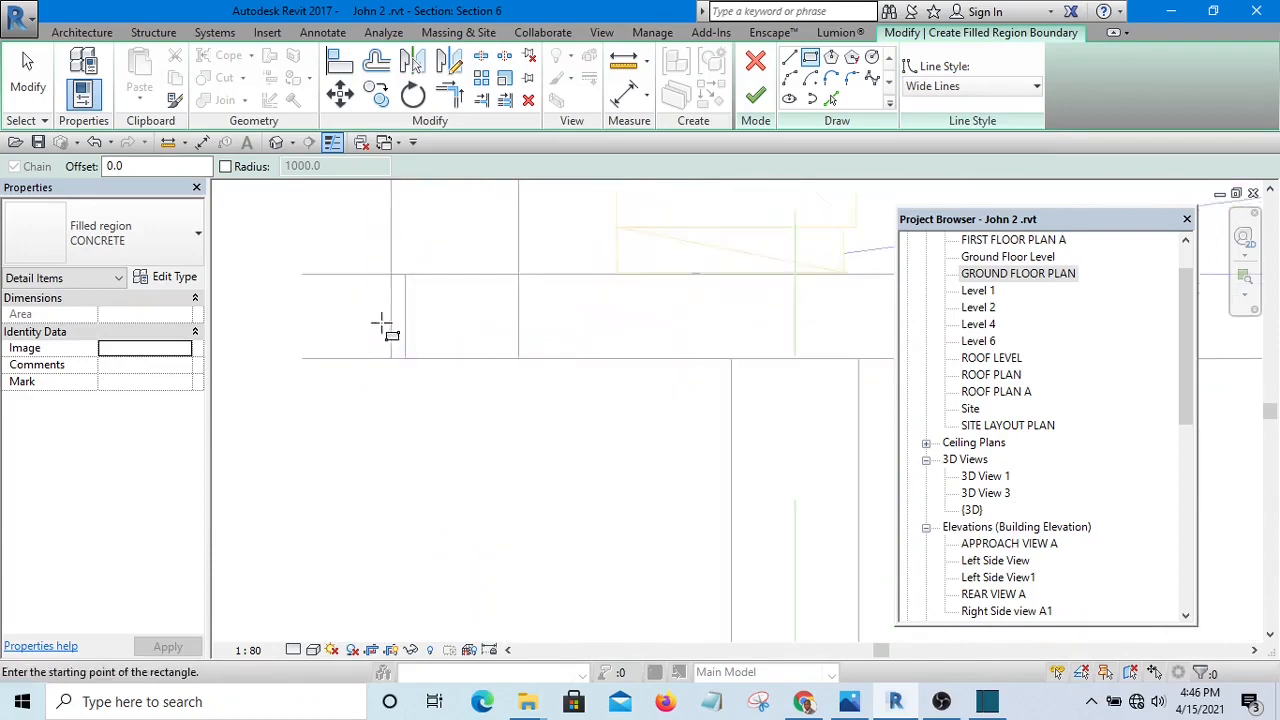
{"action": "left_click", "coordinate": [395, 237]}
{"action": "scroll", "coordinate": [310, 350], "scroll_direction": "down", "scroll_amount": 5}
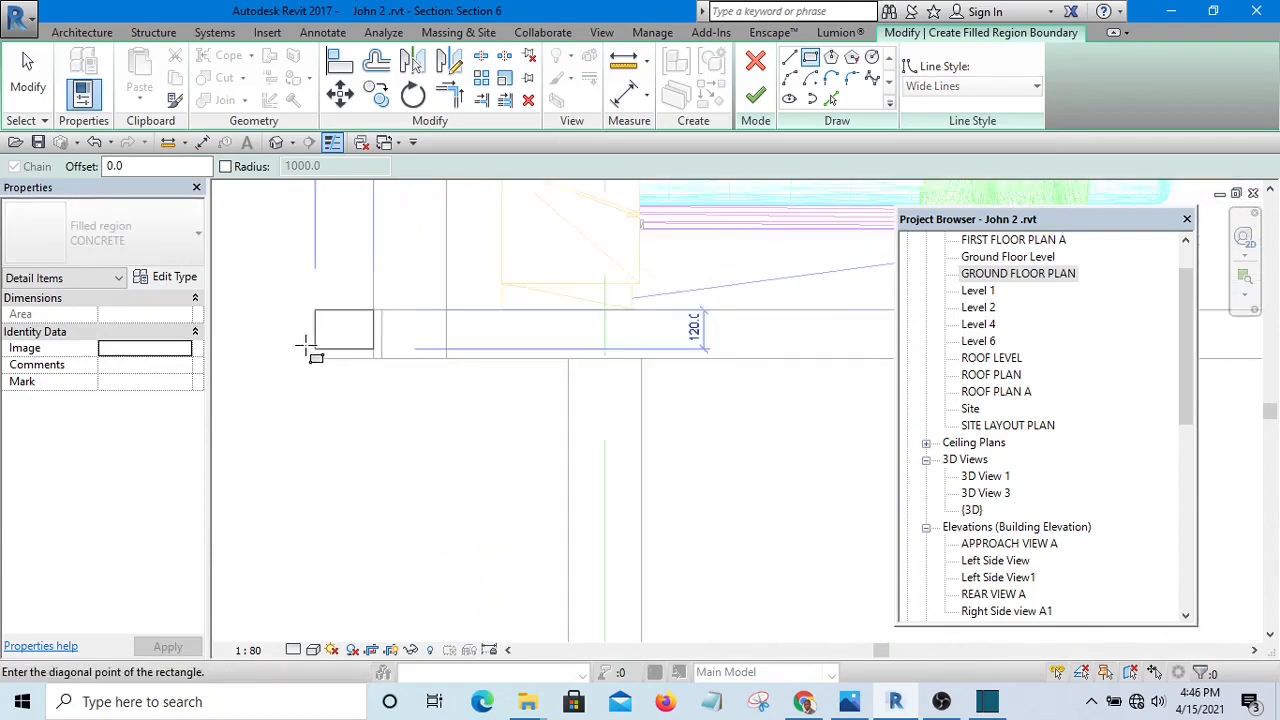
{"action": "scroll", "coordinate": [310, 355], "scroll_direction": "down", "scroll_amount": 3}
{"action": "scroll", "coordinate": [437, 363], "scroll_direction": "up", "scroll_amount": 6}
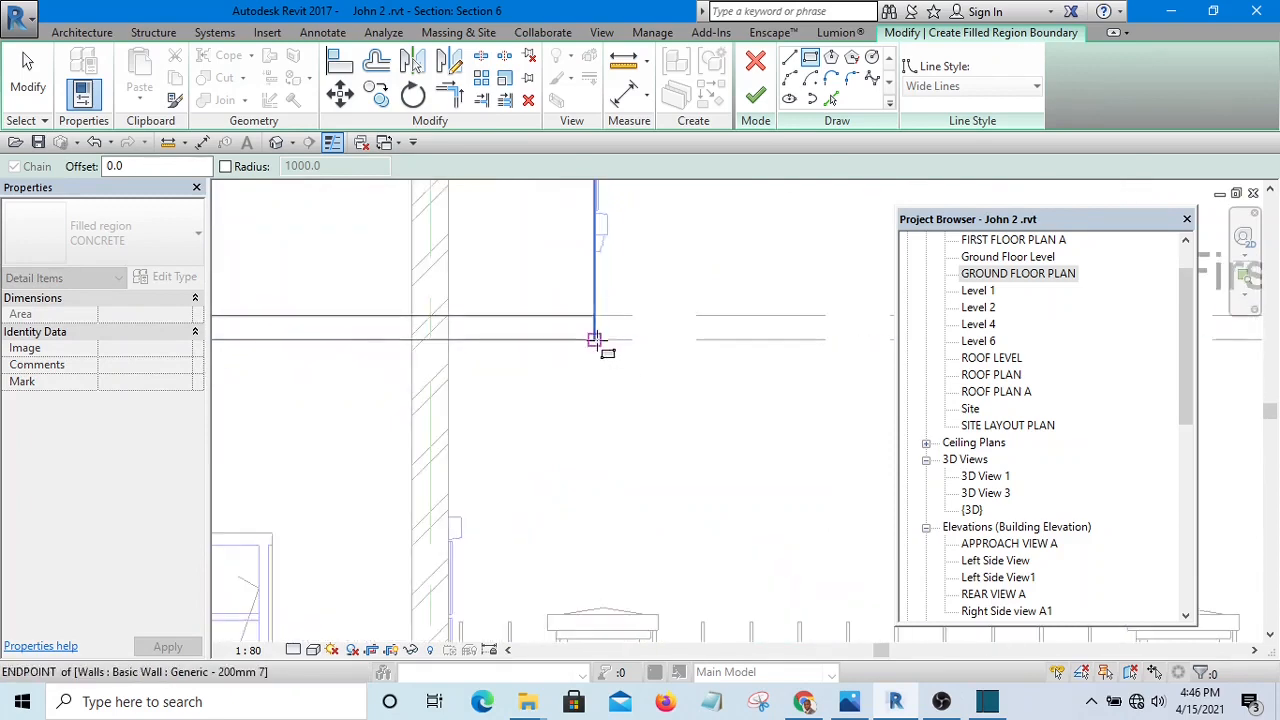
{"action": "left_click", "coordinate": [597, 340]}
{"action": "scroll", "coordinate": [740, 310], "scroll_direction": "down", "scroll_amount": 2}
{"action": "scroll", "coordinate": [757, 302], "scroll_direction": "down", "scroll_amount": 3}
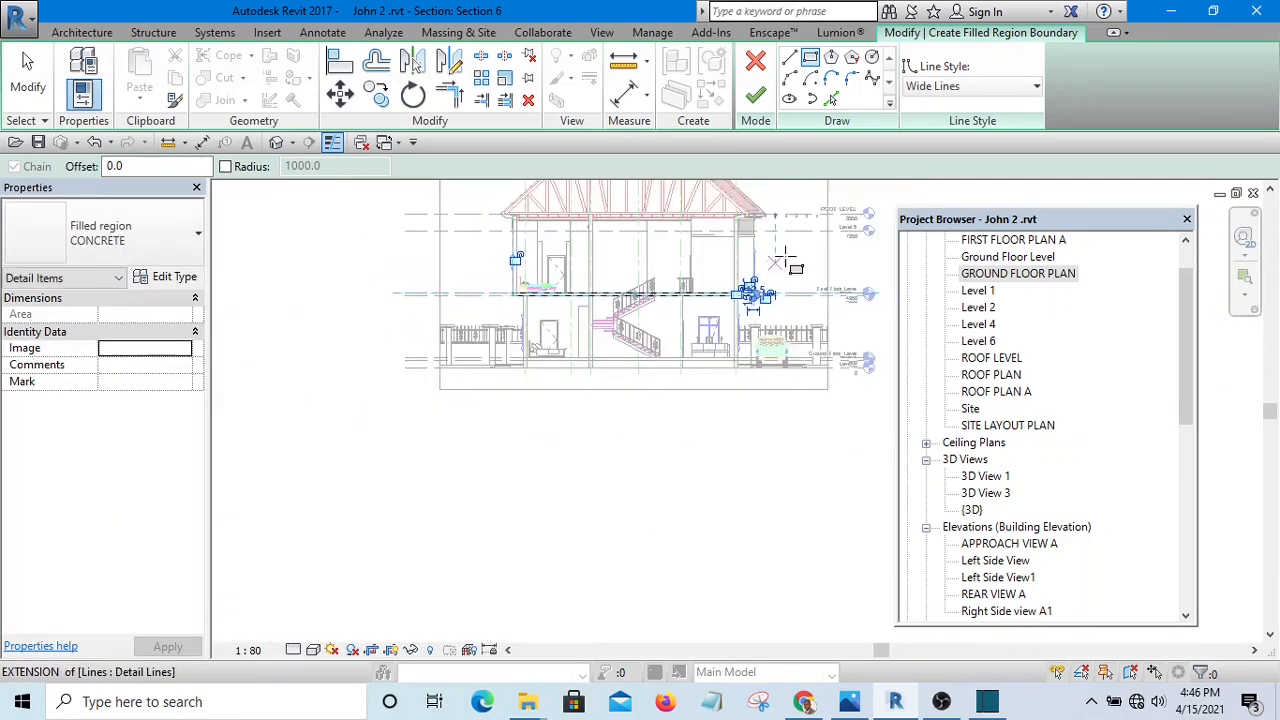
{"action": "left_click", "coordinate": [757, 97]}
- Copy the first-floor concrete fill 3750 mm straight down onto the ground-floor slab
{"action": "scroll", "coordinate": [560, 260], "scroll_direction": "up", "scroll_amount": 5}
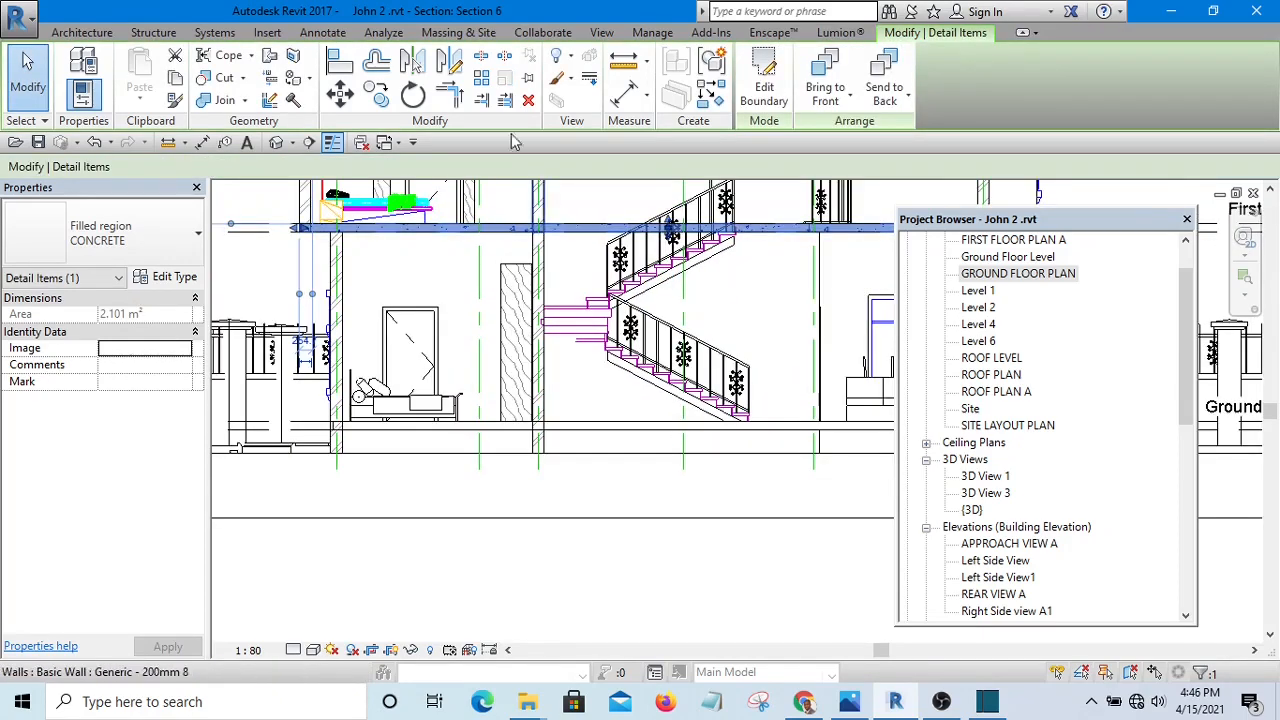
{"action": "left_click", "coordinate": [377, 97]}
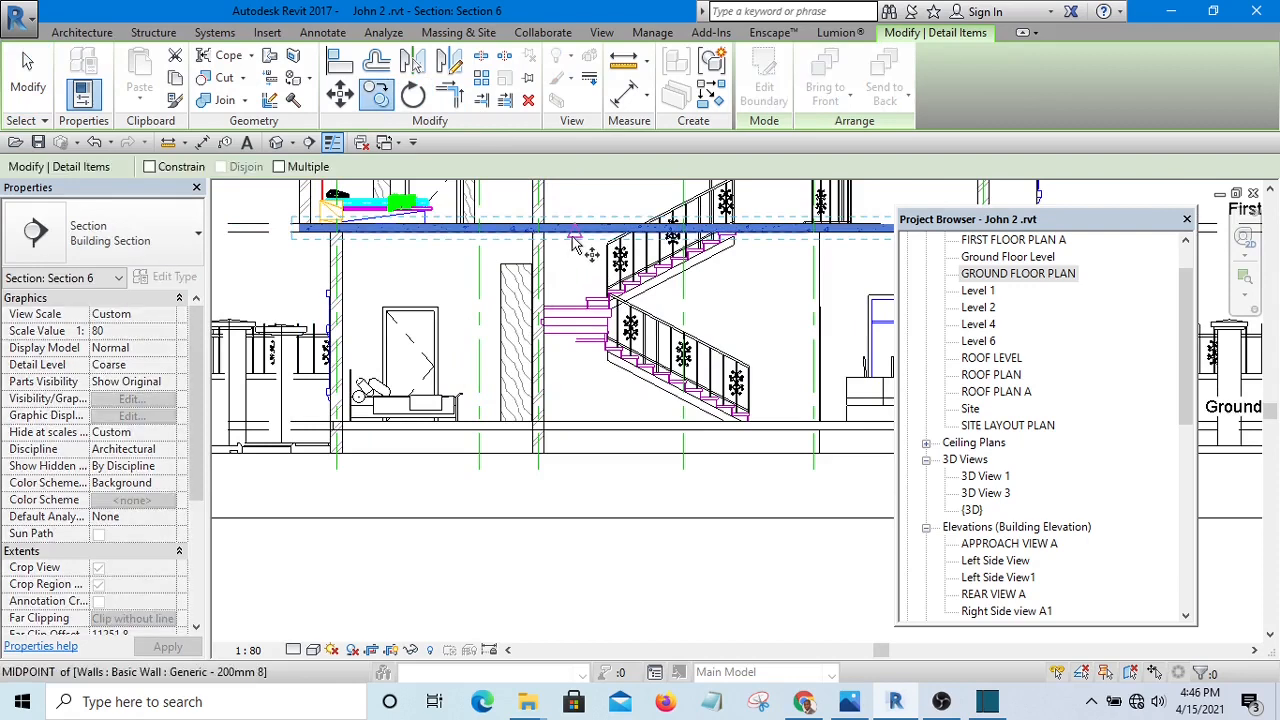
{"action": "scroll", "coordinate": [575, 440], "scroll_direction": "up", "scroll_amount": 3}
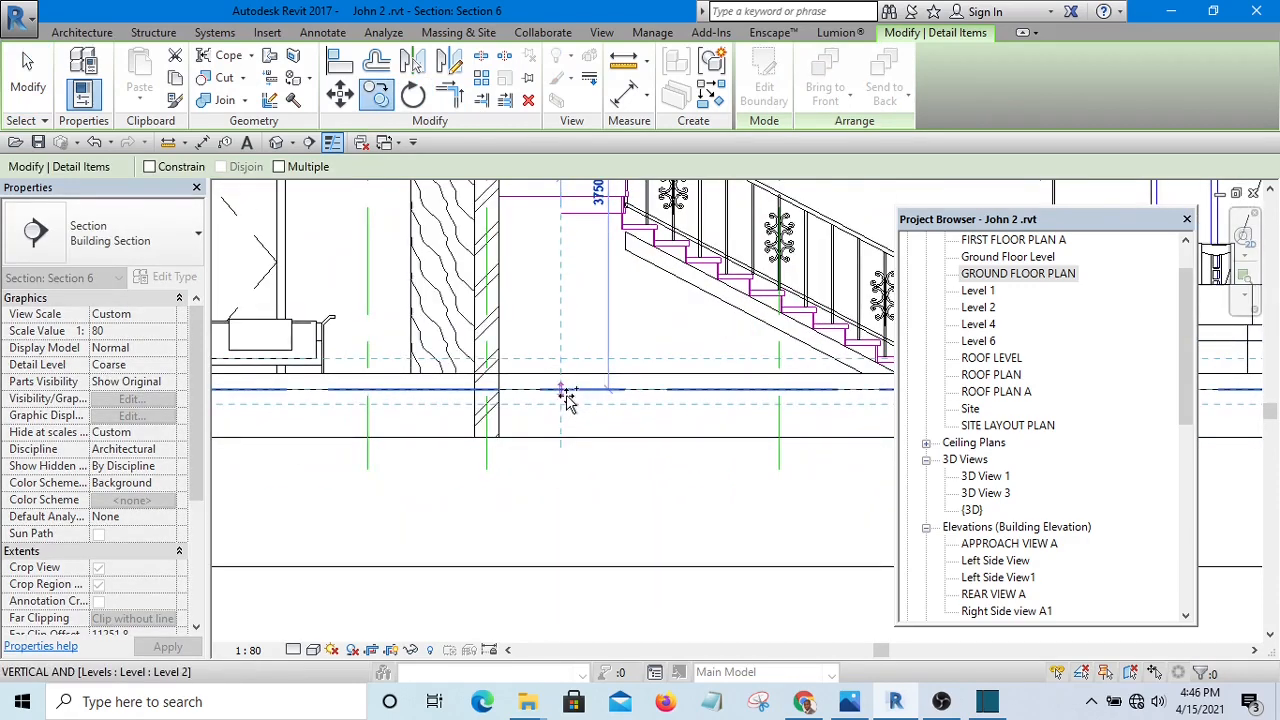
{"action": "left_click", "coordinate": [564, 393]}
{"action": "scroll", "coordinate": [587, 475], "scroll_direction": "down", "scroll_amount": 5}
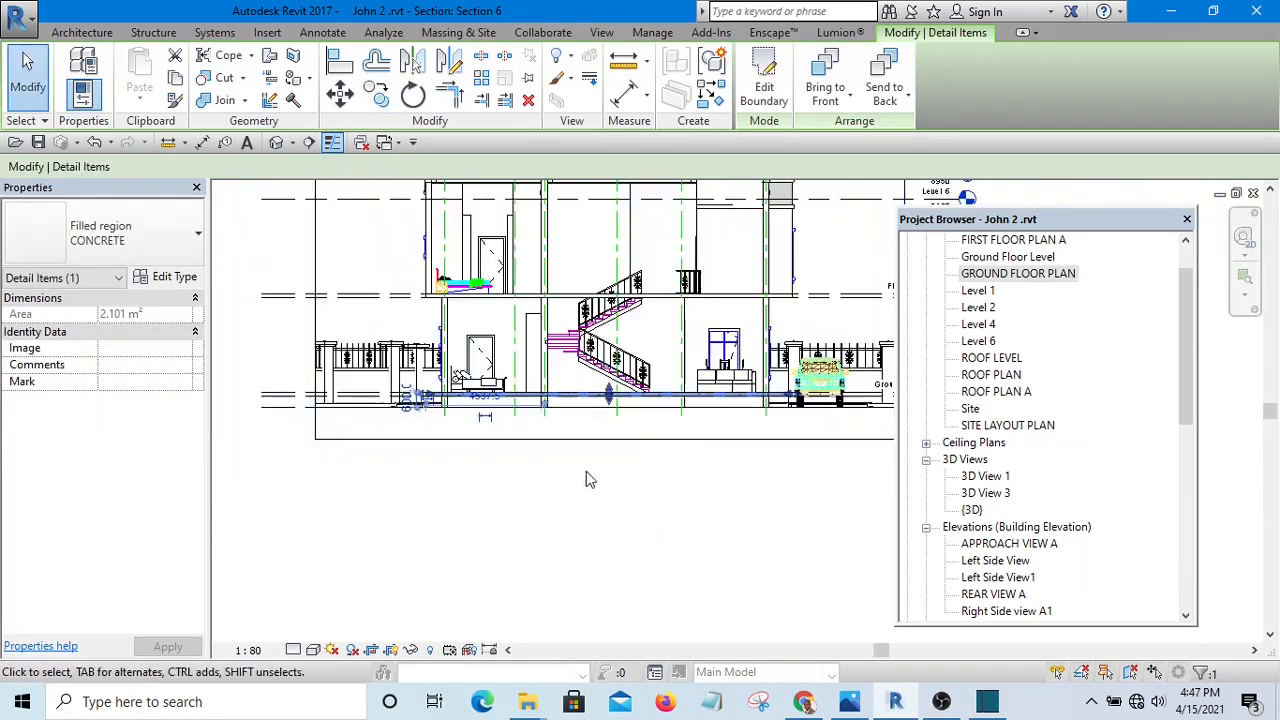
- Shorten both ends of the ground-floor concrete fill to the outer faces of the exterior walls
{"action": "scroll", "coordinate": [428, 377], "scroll_direction": "up", "scroll_amount": 5}
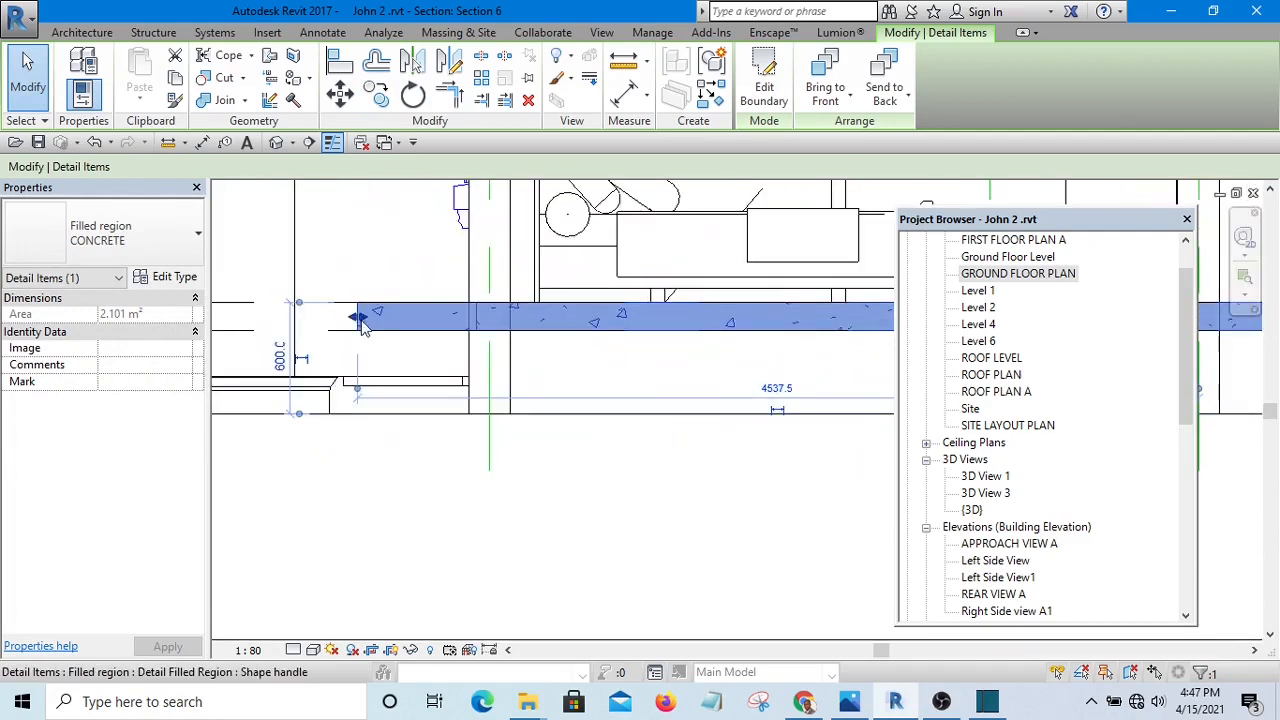
{"action": "left_click_drag", "start_coordinate": [463, 318], "coordinate": [466, 318]}
{"action": "scroll", "coordinate": [520, 330], "scroll_direction": "down", "scroll_amount": 6}
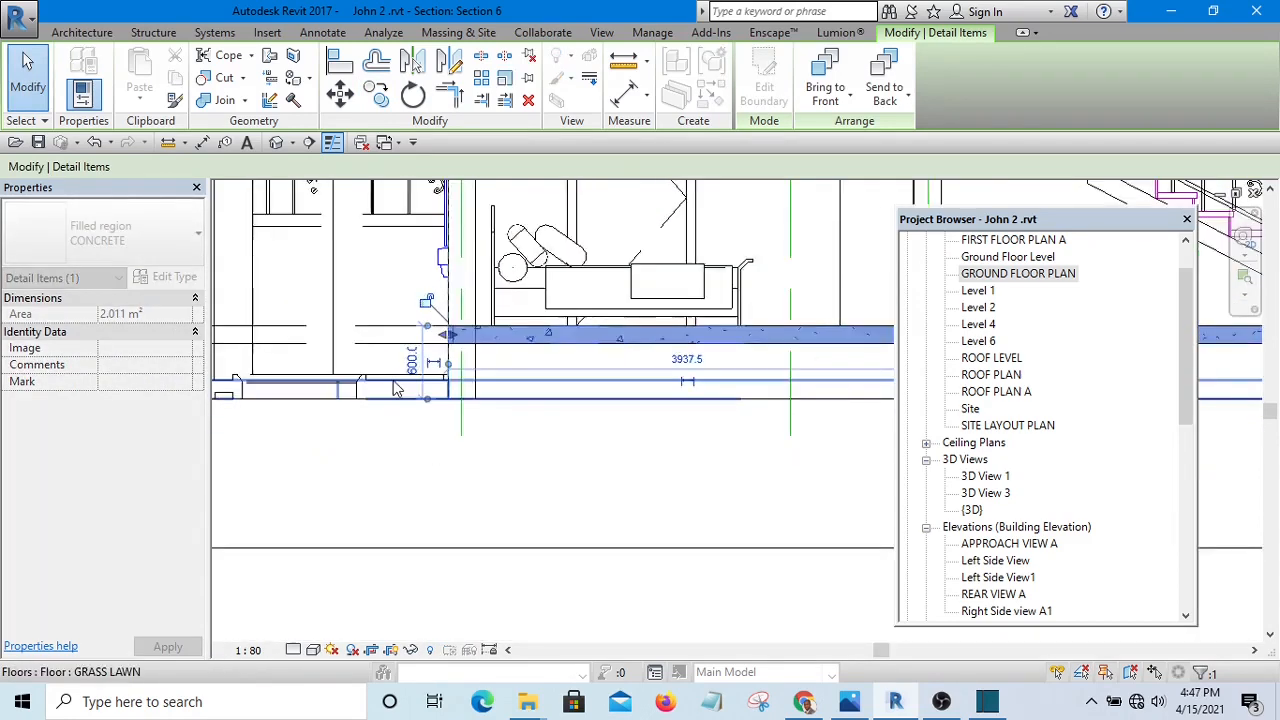
{"action": "scroll", "coordinate": [743, 365], "scroll_direction": "up", "scroll_amount": 6}
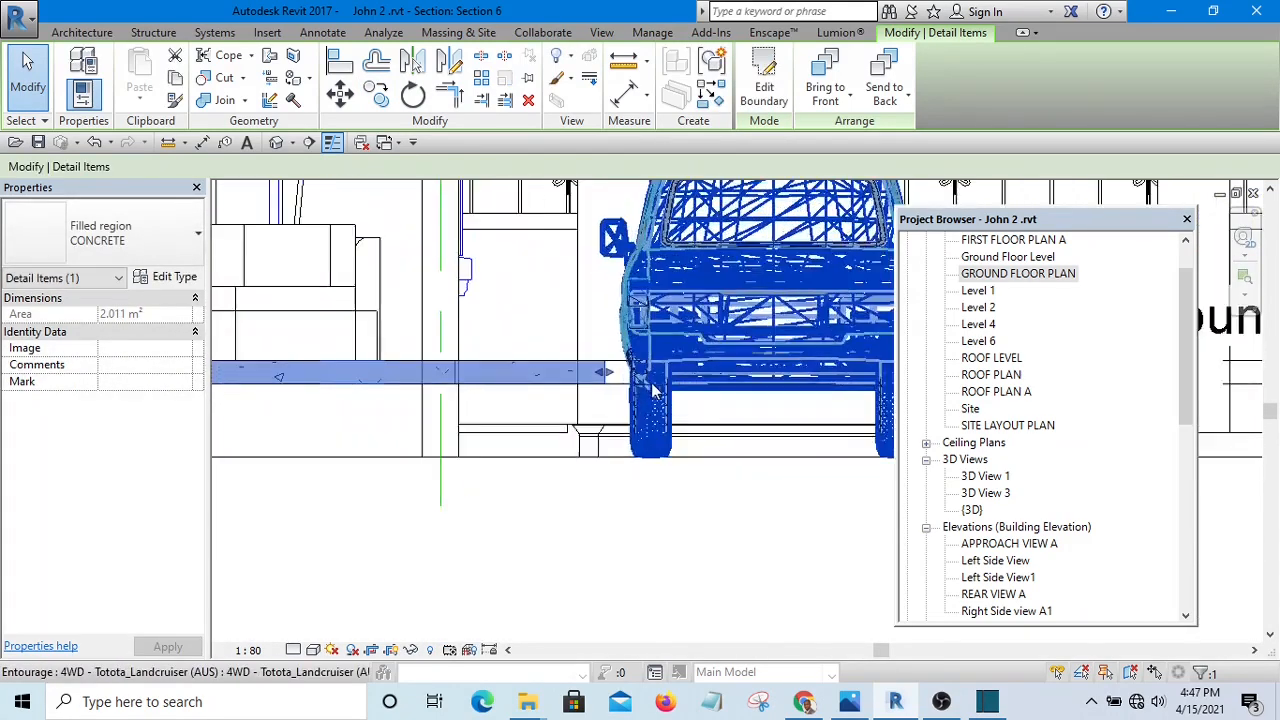
{"action": "left_click_drag", "start_coordinate": [598, 366], "coordinate": [587, 372]}
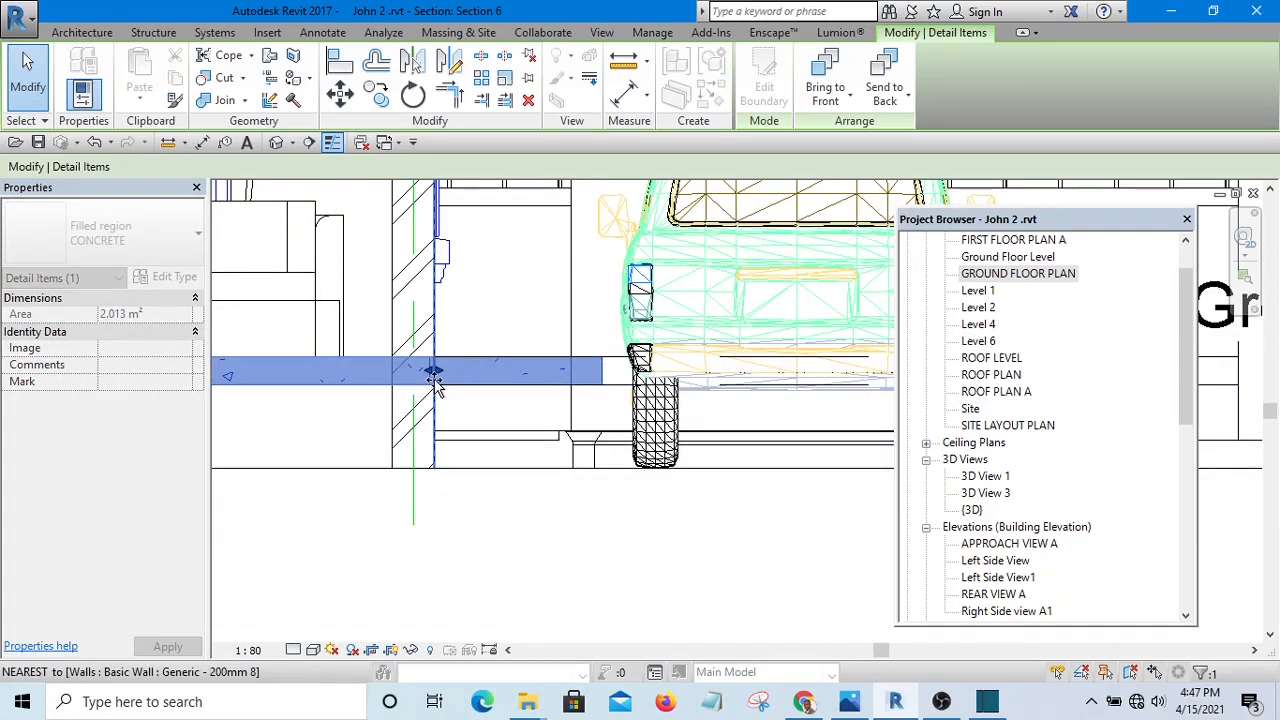
{"action": "scroll", "coordinate": [433, 385], "scroll_direction": "down", "scroll_amount": 5}
{"action": "left_click", "coordinate": [603, 569]}
- Examine the concrete fills of both floor slabs around the staircase and across the whole section
{"action": "middle_click_drag", "start_coordinate": [603, 569], "coordinate": [821, 479]}
{"action": "scroll", "coordinate": [545, 379], "scroll_direction": "up", "scroll_amount": 3}
{"action": "middle_click_drag", "start_coordinate": [560, 402], "coordinate": [688, 477]}
{"action": "scroll", "coordinate": [674, 467], "scroll_direction": "down", "scroll_amount": 3}
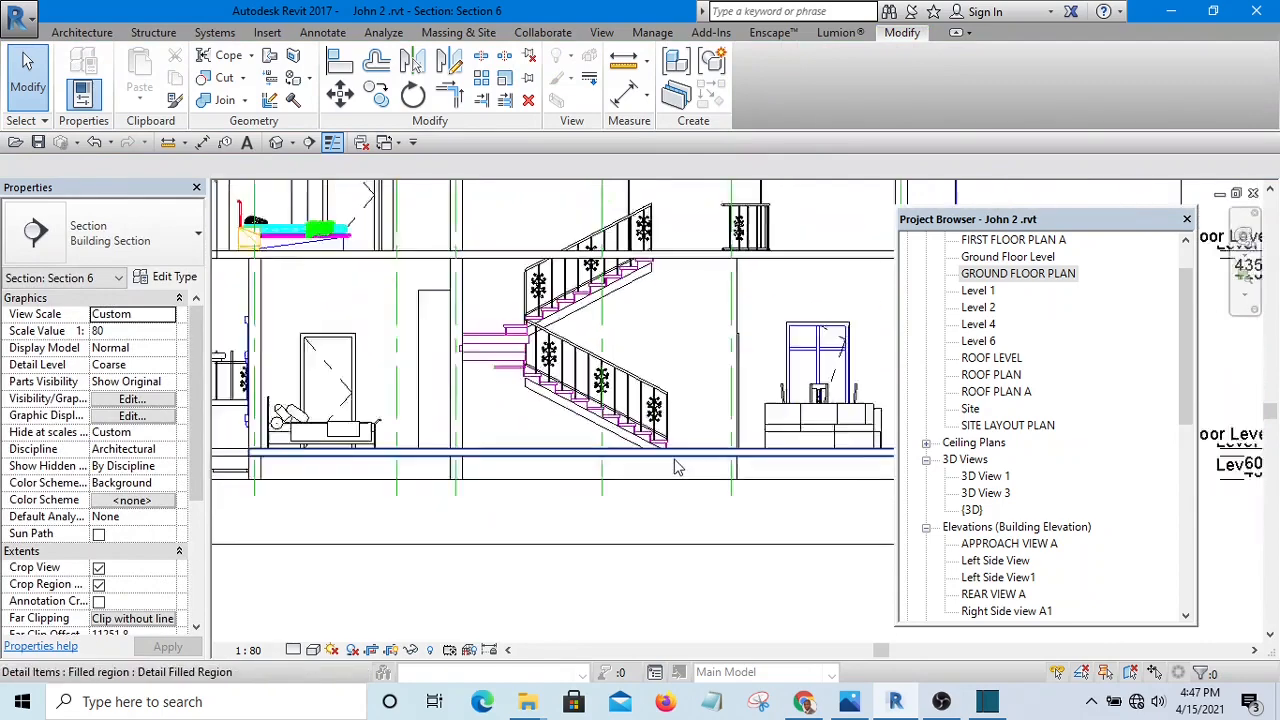
{"action": "scroll", "coordinate": [676, 464], "scroll_direction": "down", "scroll_amount": 1}
{"action": "scroll", "coordinate": [624, 489], "scroll_direction": "up", "scroll_amount": 3}
{"action": "scroll", "coordinate": [607, 497], "scroll_direction": "down", "scroll_amount": 3}
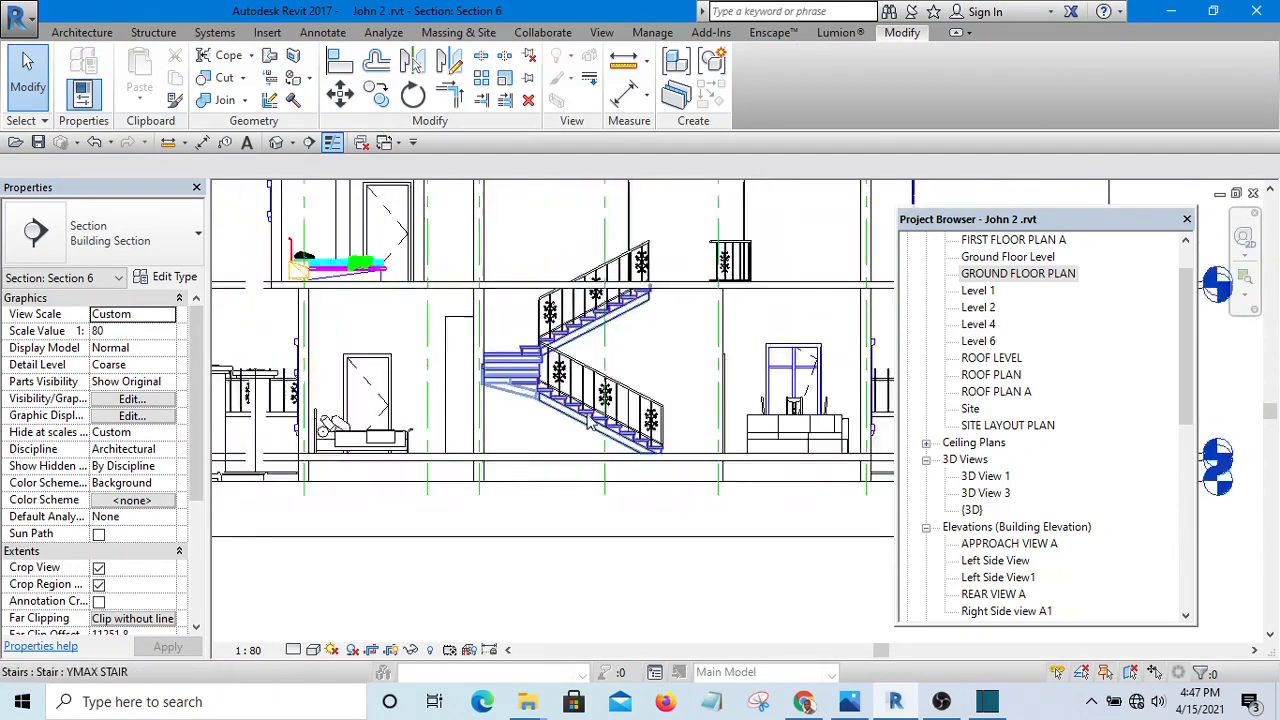
{"action": "scroll", "coordinate": [590, 422], "scroll_direction": "down", "scroll_amount": 2}
{"action": "scroll", "coordinate": [499, 431], "scroll_direction": "up", "scroll_amount": 4}
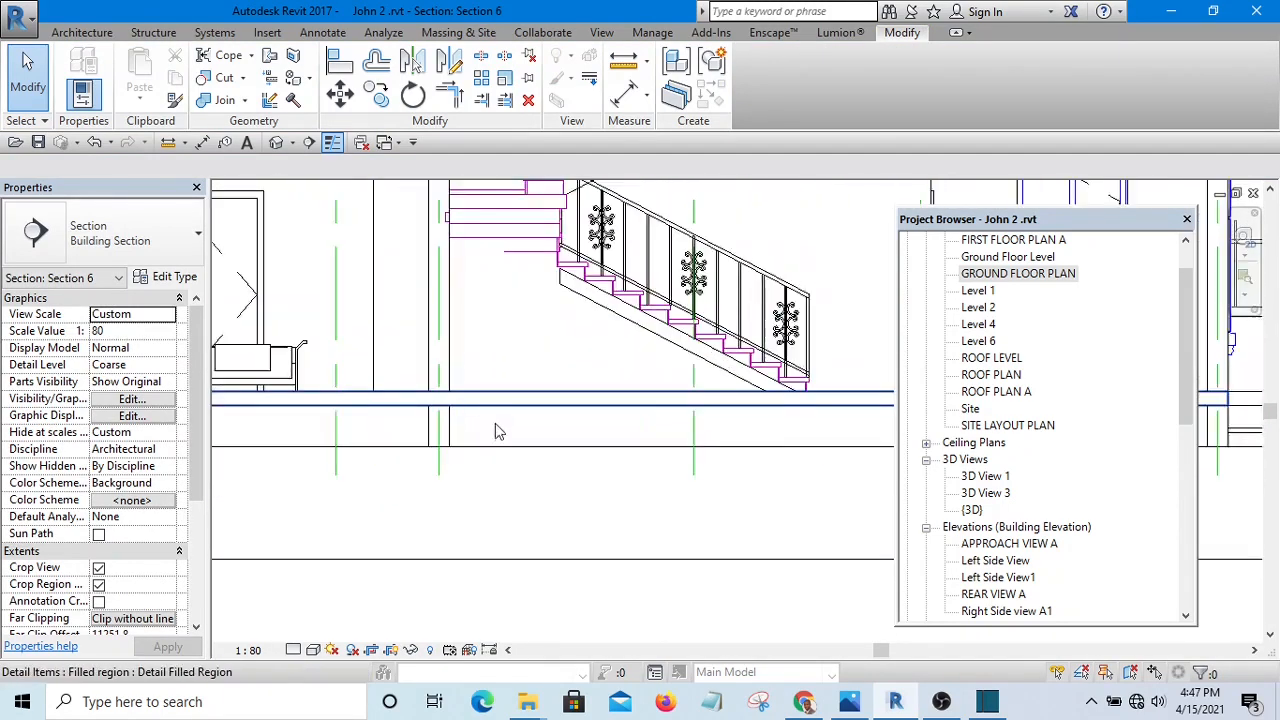
{"action": "scroll", "coordinate": [497, 430], "scroll_direction": "down", "scroll_amount": 3}
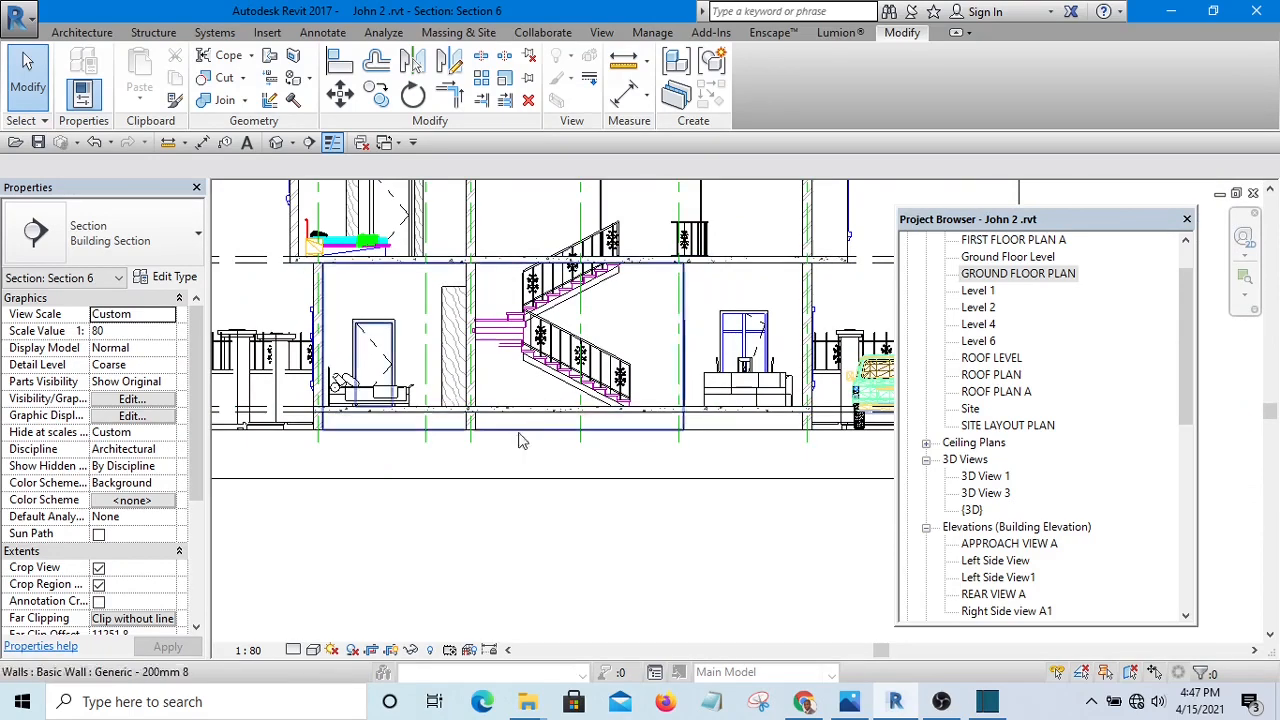
{"action": "scroll", "coordinate": [590, 530], "scroll_direction": "down", "scroll_amount": 4}
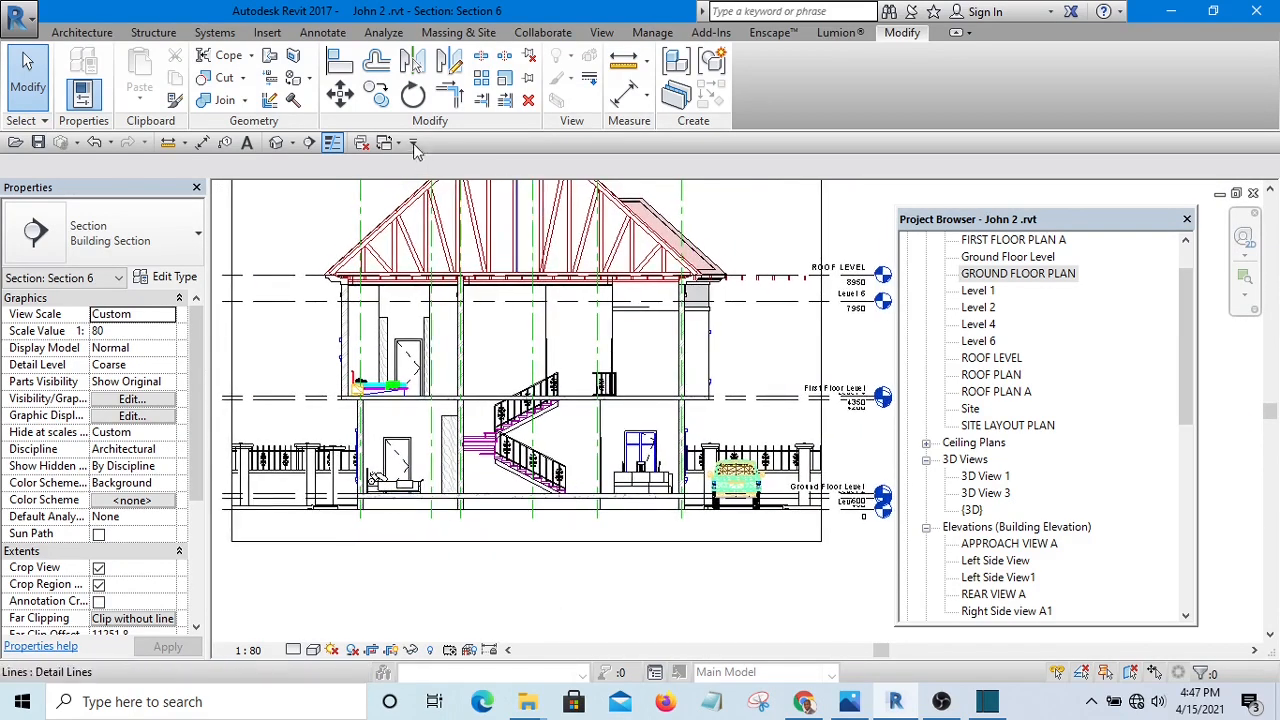
- Turn off the thin lines display and check the line weights of the walls and slab fills
{"action": "left_click", "coordinate": [338, 150]}
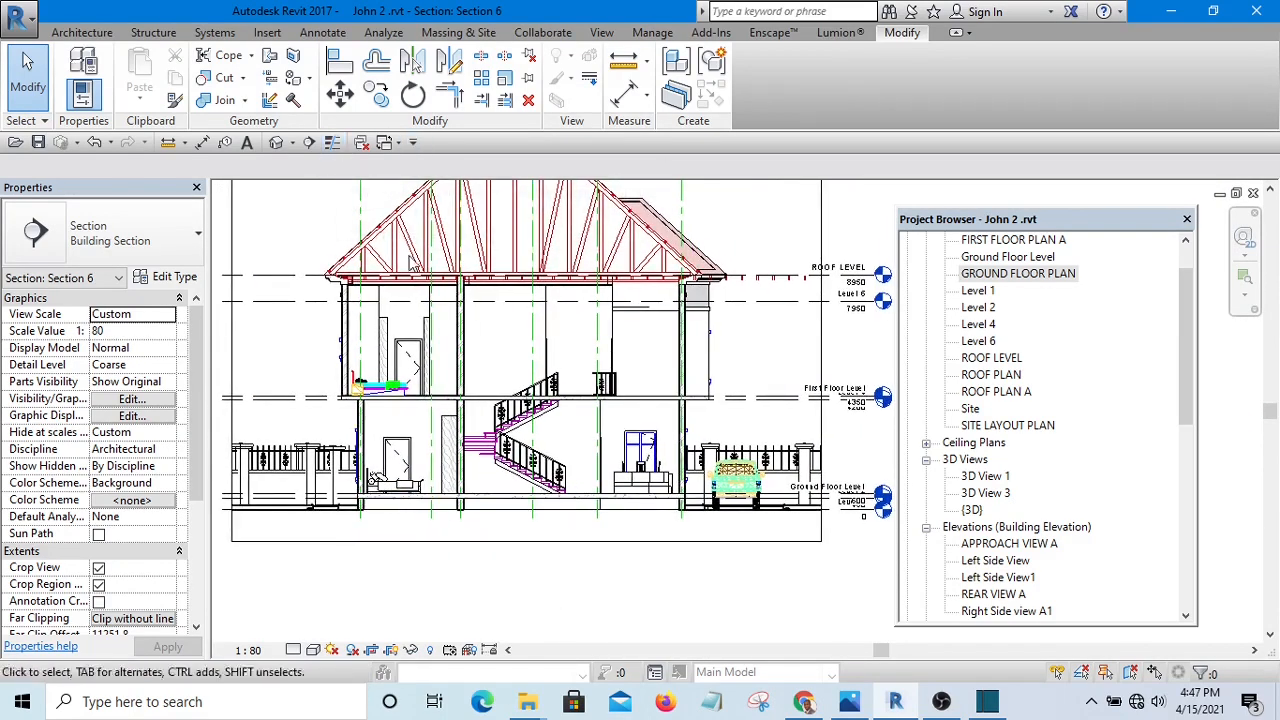
{"action": "scroll", "coordinate": [510, 538], "scroll_direction": "up", "scroll_amount": 2}
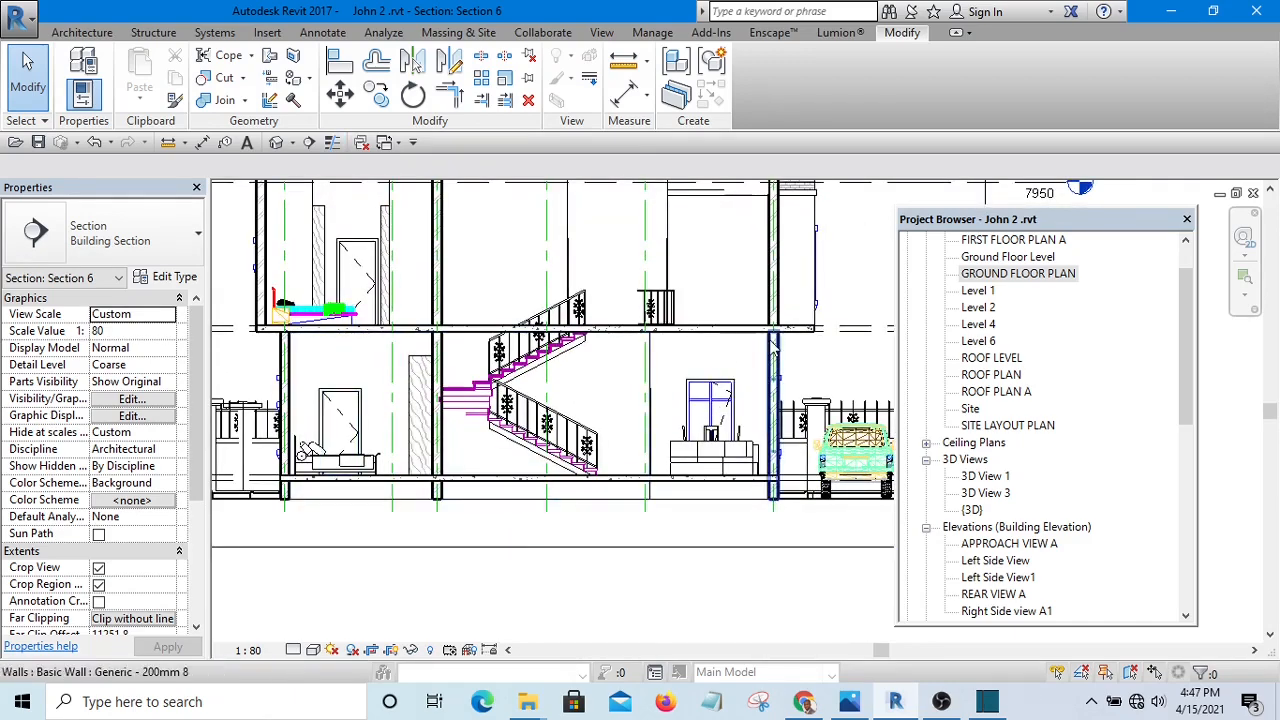
{"action": "scroll", "coordinate": [700, 420], "scroll_direction": "up", "scroll_amount": 3}
{"action": "scroll", "coordinate": [479, 487], "scroll_direction": "down", "scroll_amount": 5}
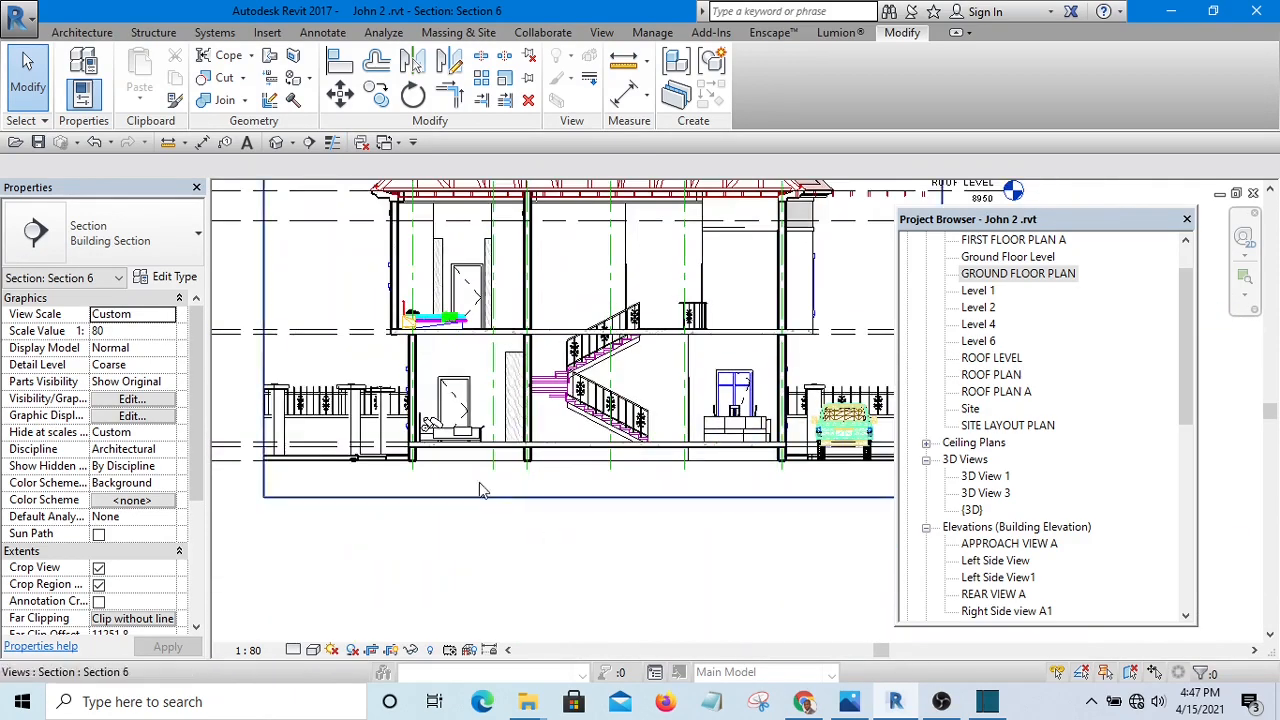
{"action": "scroll", "coordinate": [479, 487], "scroll_direction": "up", "scroll_amount": 5}
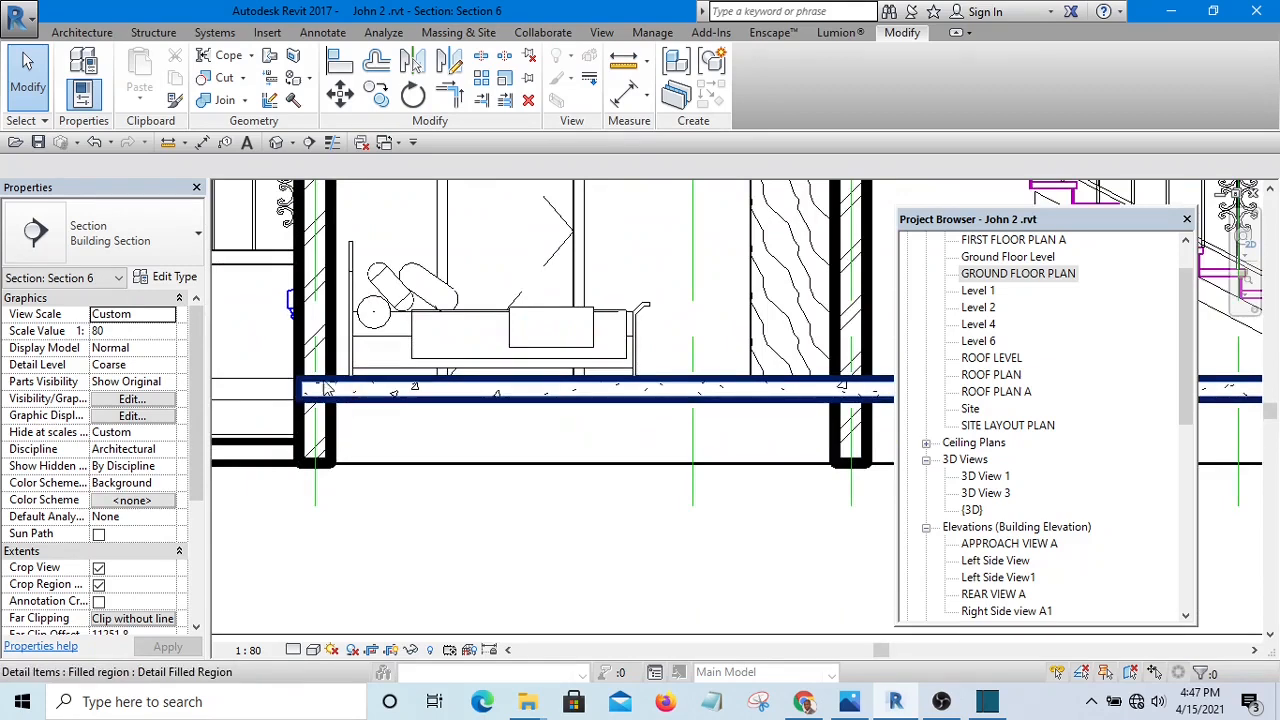
{"action": "scroll", "coordinate": [325, 388], "scroll_direction": "down", "scroll_amount": 3}
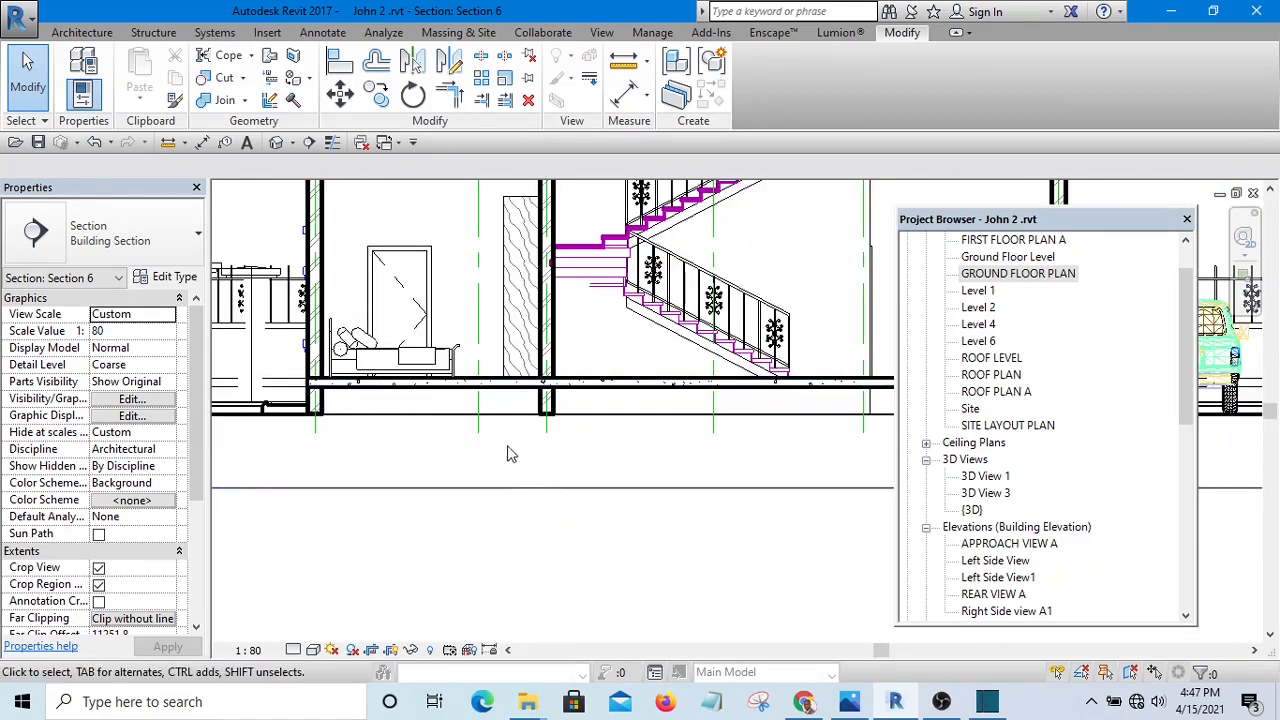
- Start a new filled region for the area below the ground-floor slab using the hard core type
{"action": "middle_click_drag", "start_coordinate": [507, 454], "coordinate": [503, 398]}
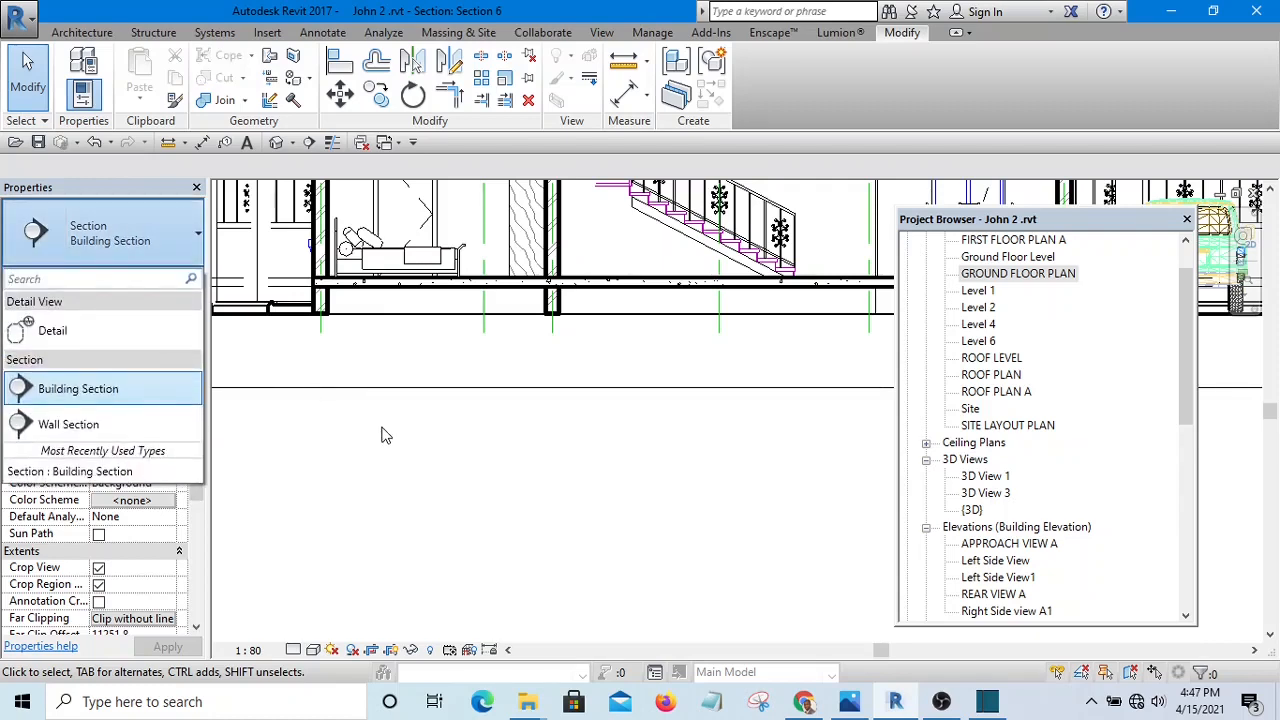
{"action": "key", "text": "g"}
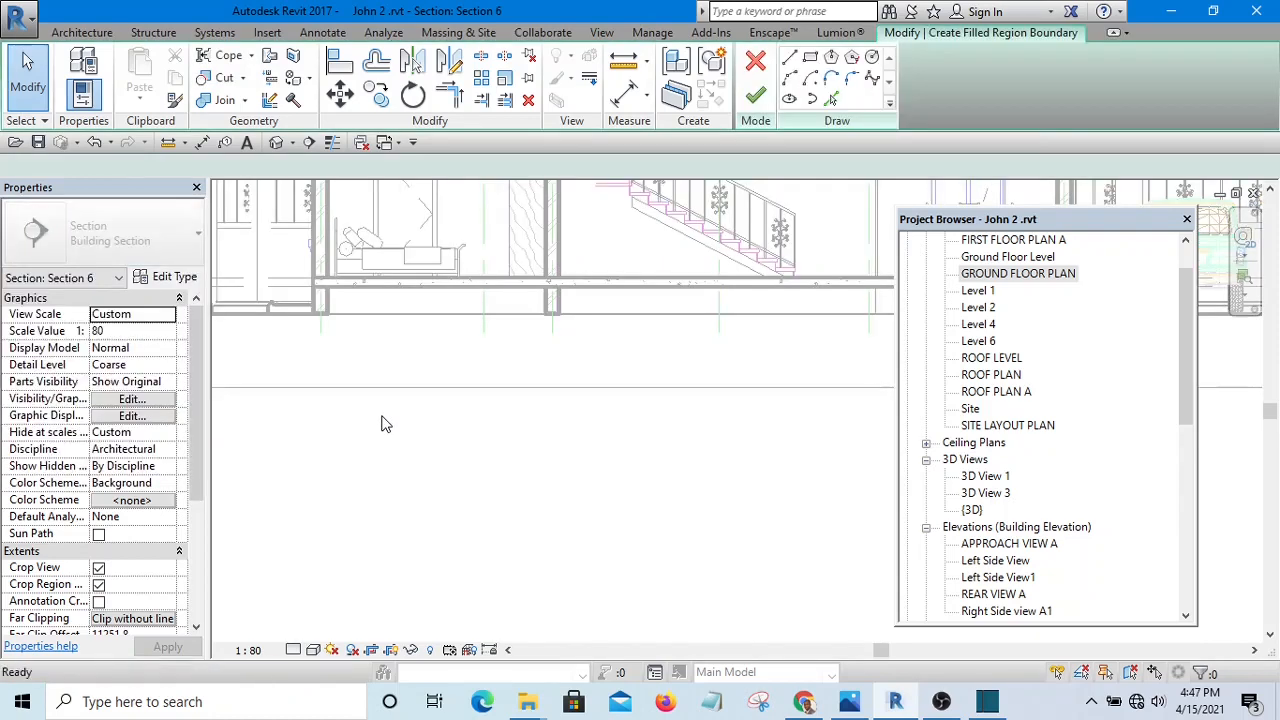
{"action": "left_click", "coordinate": [132, 242]}
{"action": "scroll", "coordinate": [133, 388], "scroll_direction": "down", "scroll_amount": 2}
{"action": "scroll", "coordinate": [107, 415], "scroll_direction": "down", "scroll_amount": 2}
{"action": "scroll", "coordinate": [108, 428], "scroll_direction": "down", "scroll_amount": 1}
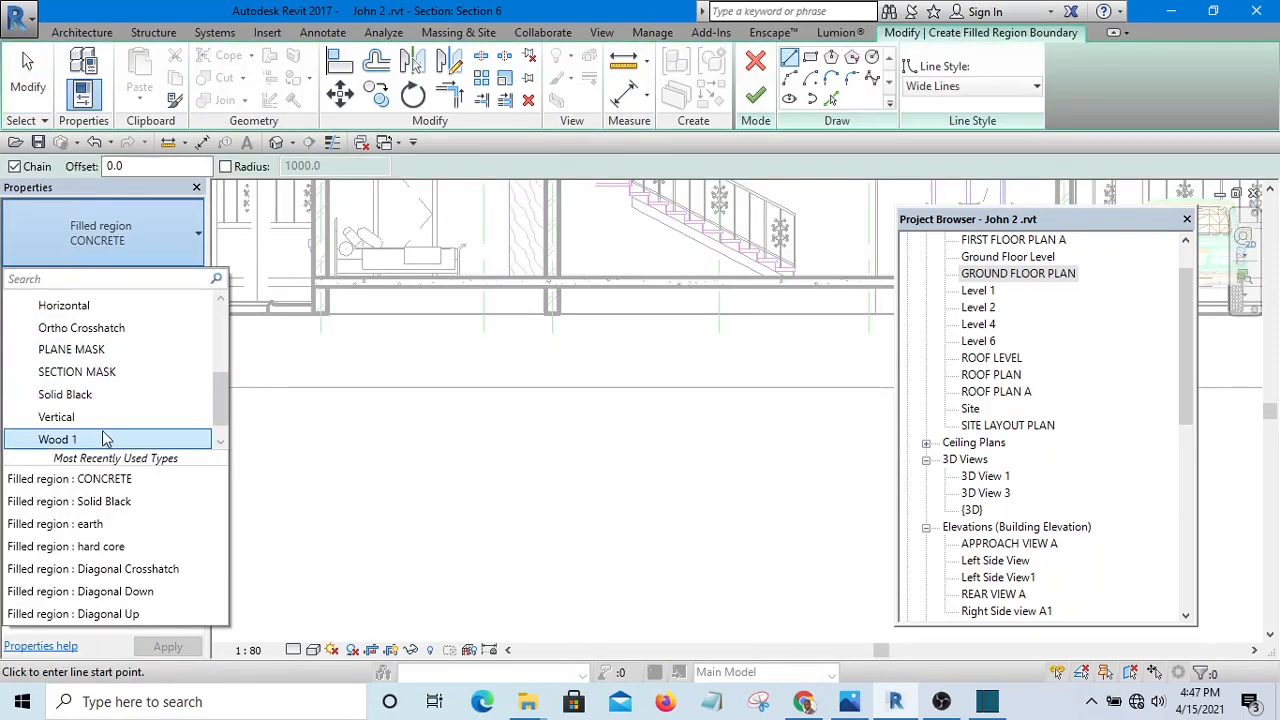
{"action": "scroll", "coordinate": [107, 428], "scroll_direction": "up", "scroll_amount": 3}
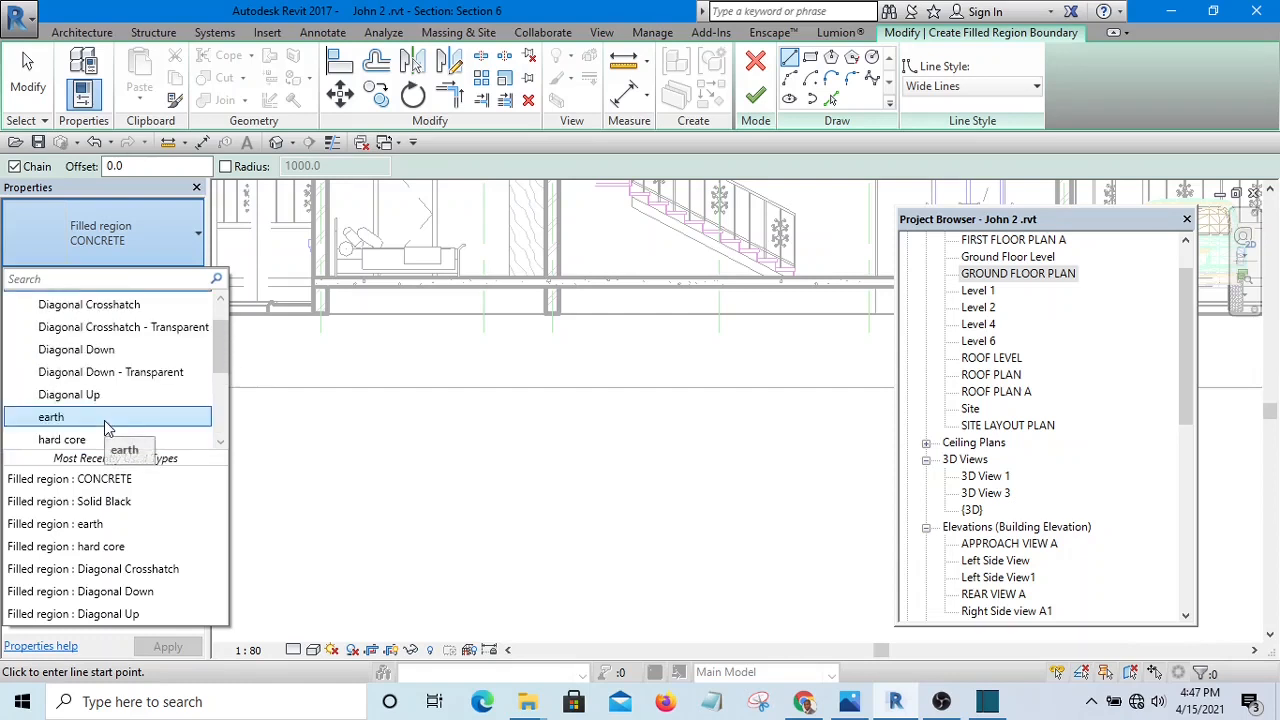
{"action": "scroll", "coordinate": [211, 334], "scroll_direction": "up", "scroll_amount": 1}
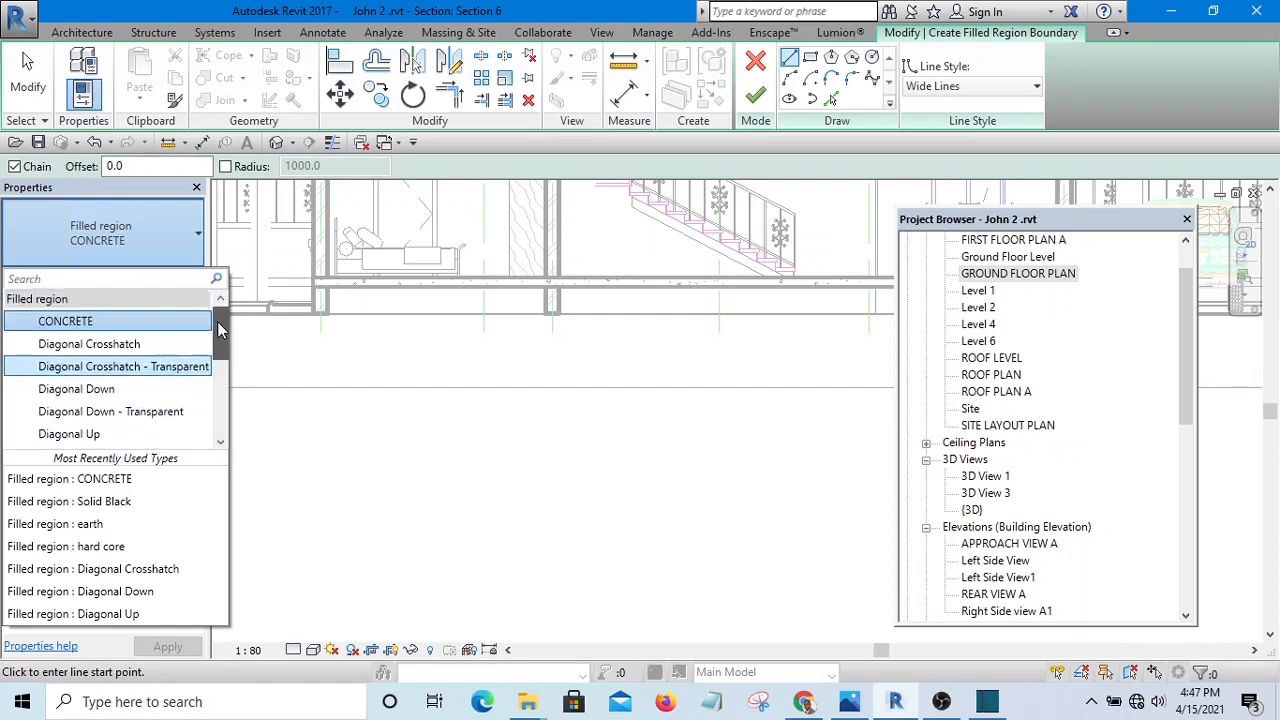
{"action": "left_click_drag", "start_coordinate": [221, 328], "coordinate": [240, 431]}
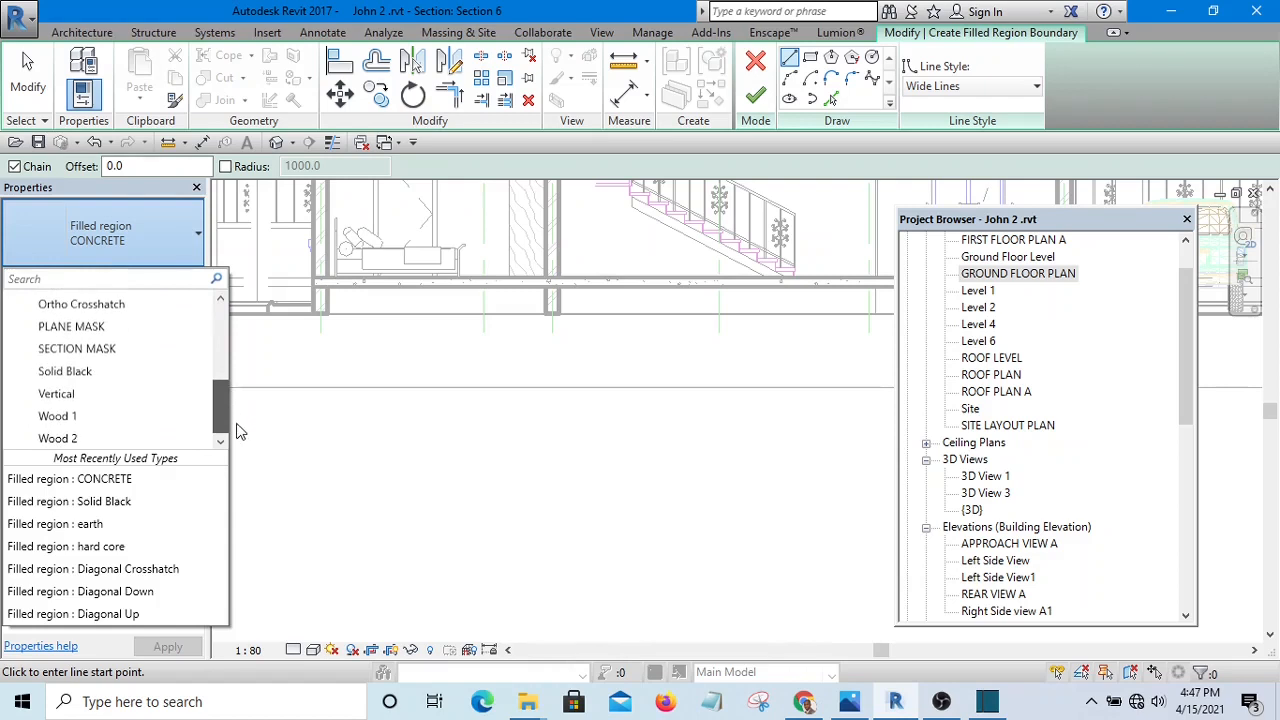
{"action": "left_click_drag", "start_coordinate": [230, 386], "coordinate": [205, 370]}
{"action": "left_click", "coordinate": [103, 370]}
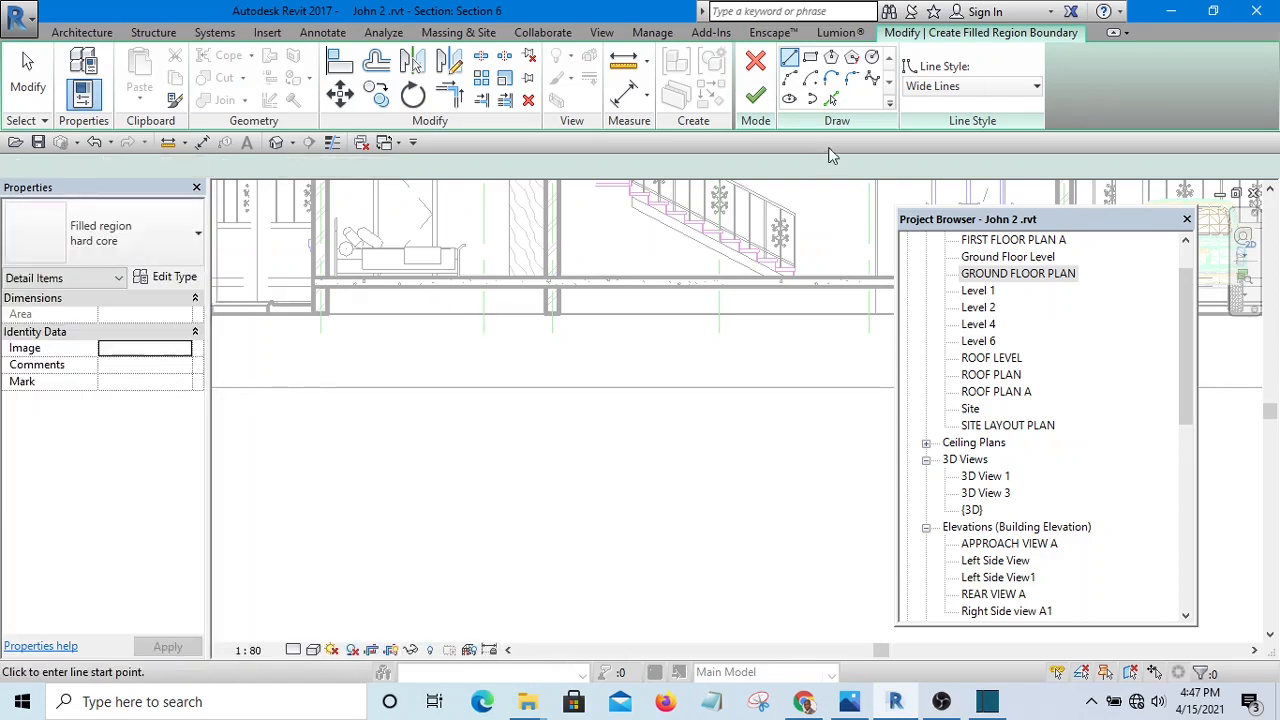
- Sketch the hard core region as a Medium Lines rectangle below the ground-floor slab, between the inner faces of the exterior walls, and finish it
{"action": "left_click", "coordinate": [948, 87]}
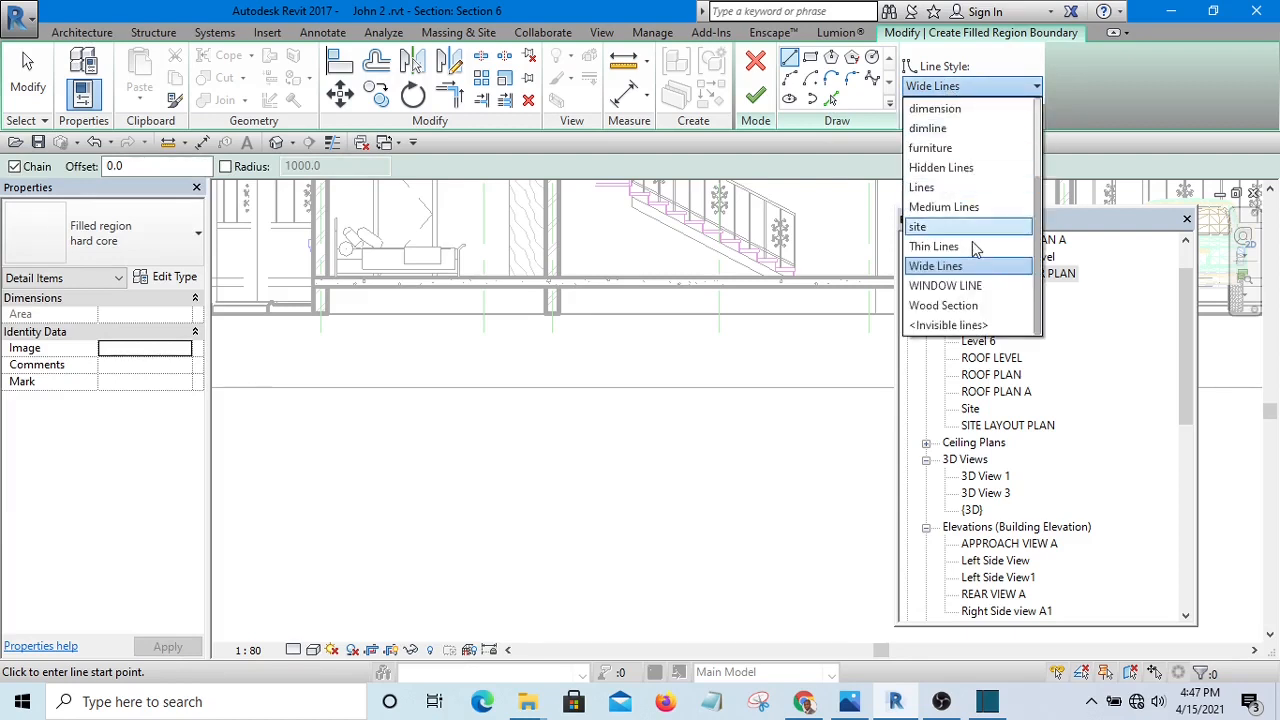
{"action": "left_click", "coordinate": [952, 208]}
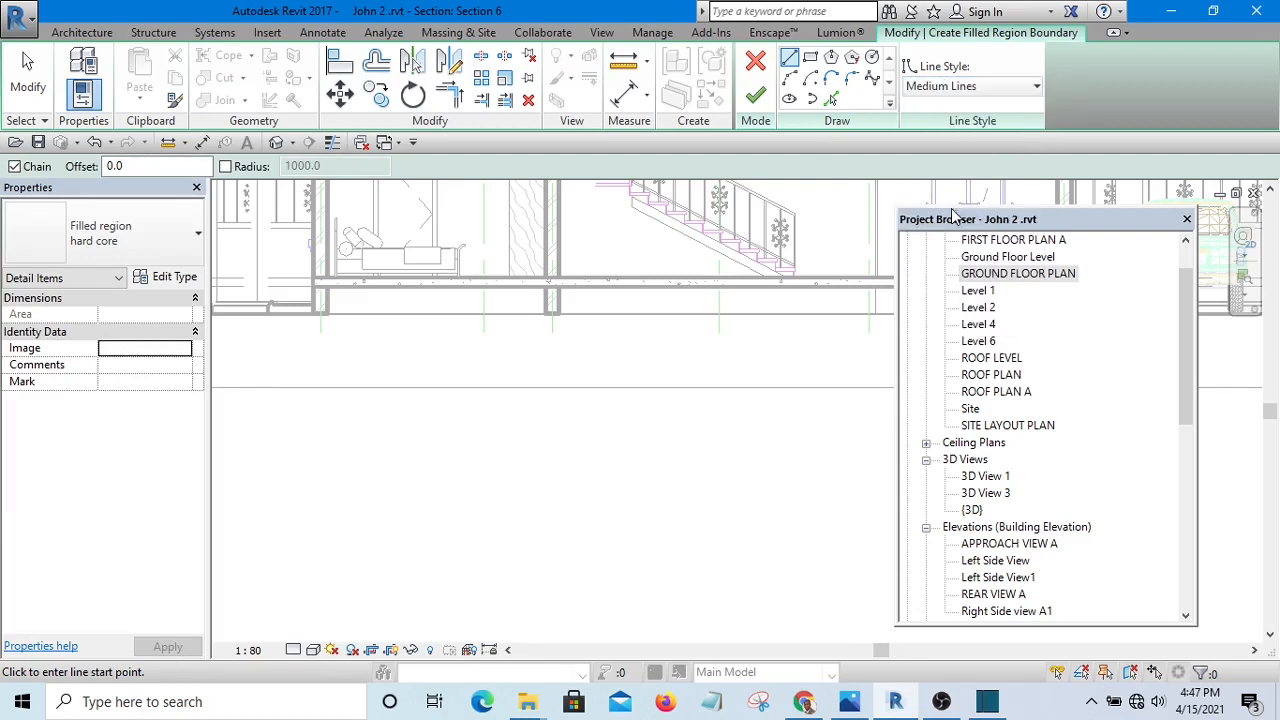
{"action": "left_click", "coordinate": [810, 58]}
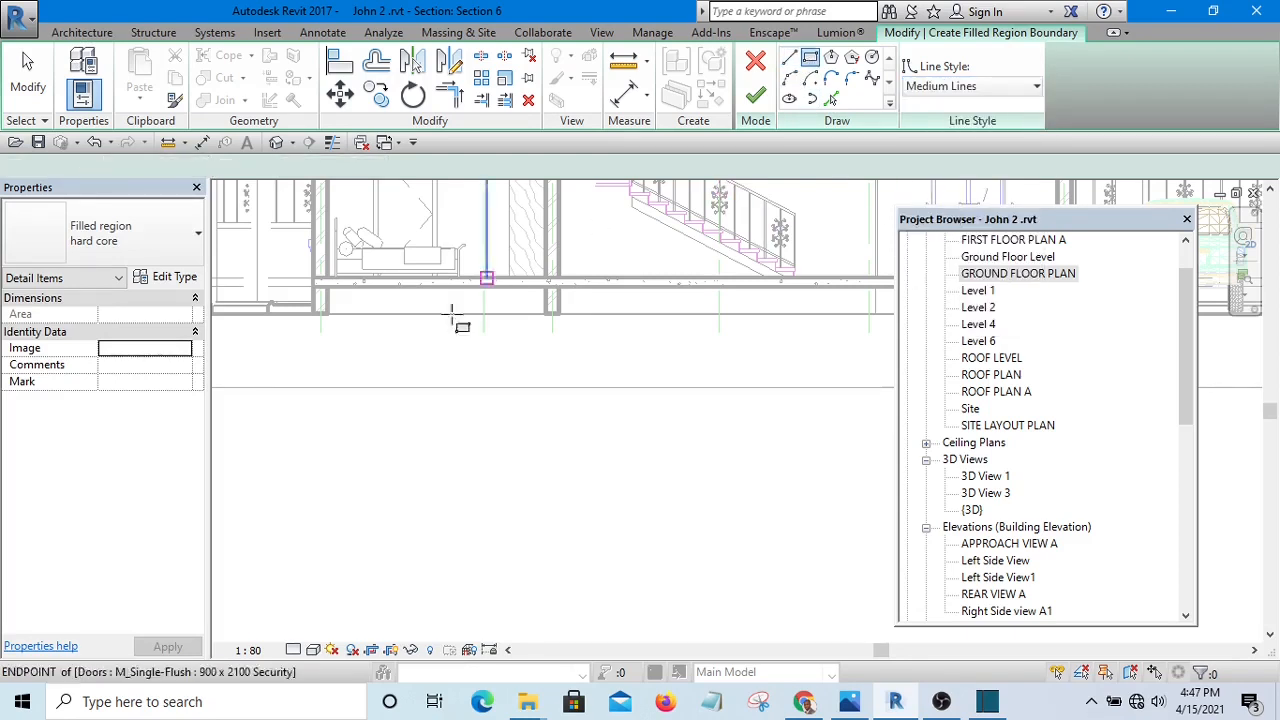
{"action": "scroll", "coordinate": [300, 270], "scroll_direction": "up", "scroll_amount": 5}
{"action": "scroll", "coordinate": [282, 253], "scroll_direction": "up", "scroll_amount": 1}
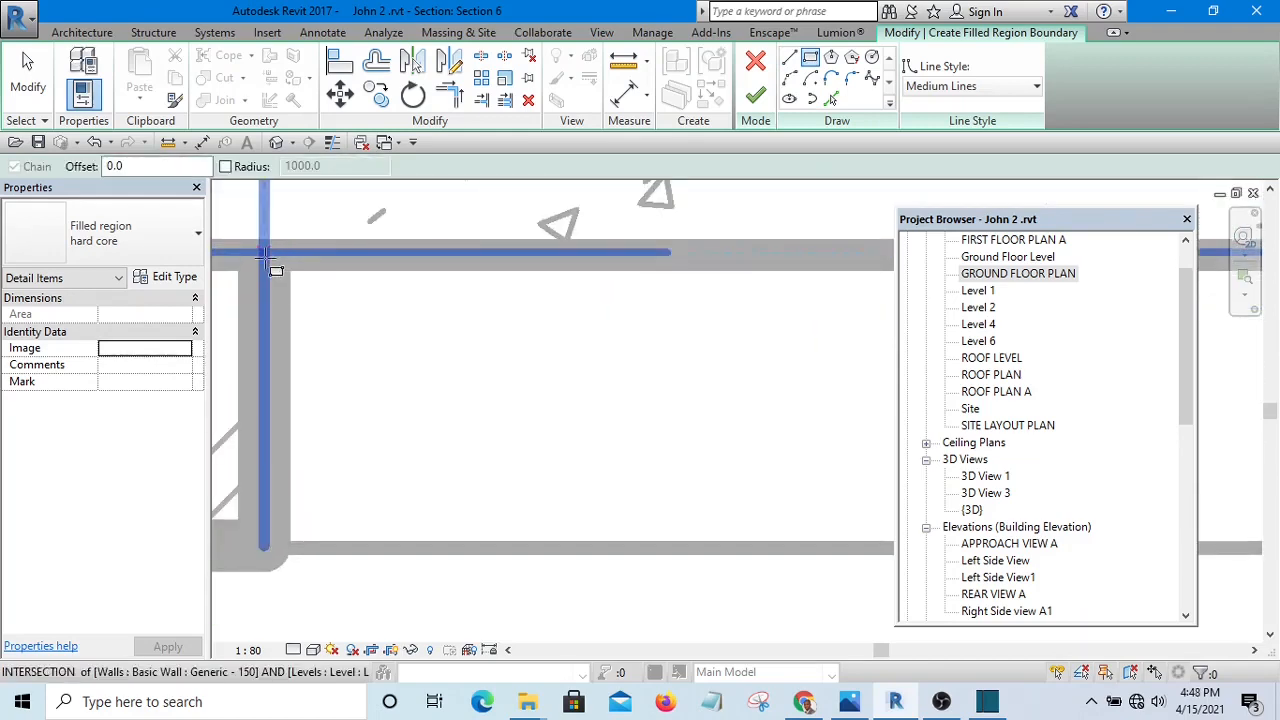
{"action": "left_click", "coordinate": [265, 251]}
{"action": "scroll", "coordinate": [325, 360], "scroll_direction": "down", "scroll_amount": 5}
{"action": "scroll", "coordinate": [340, 350], "scroll_direction": "down", "scroll_amount": 4}
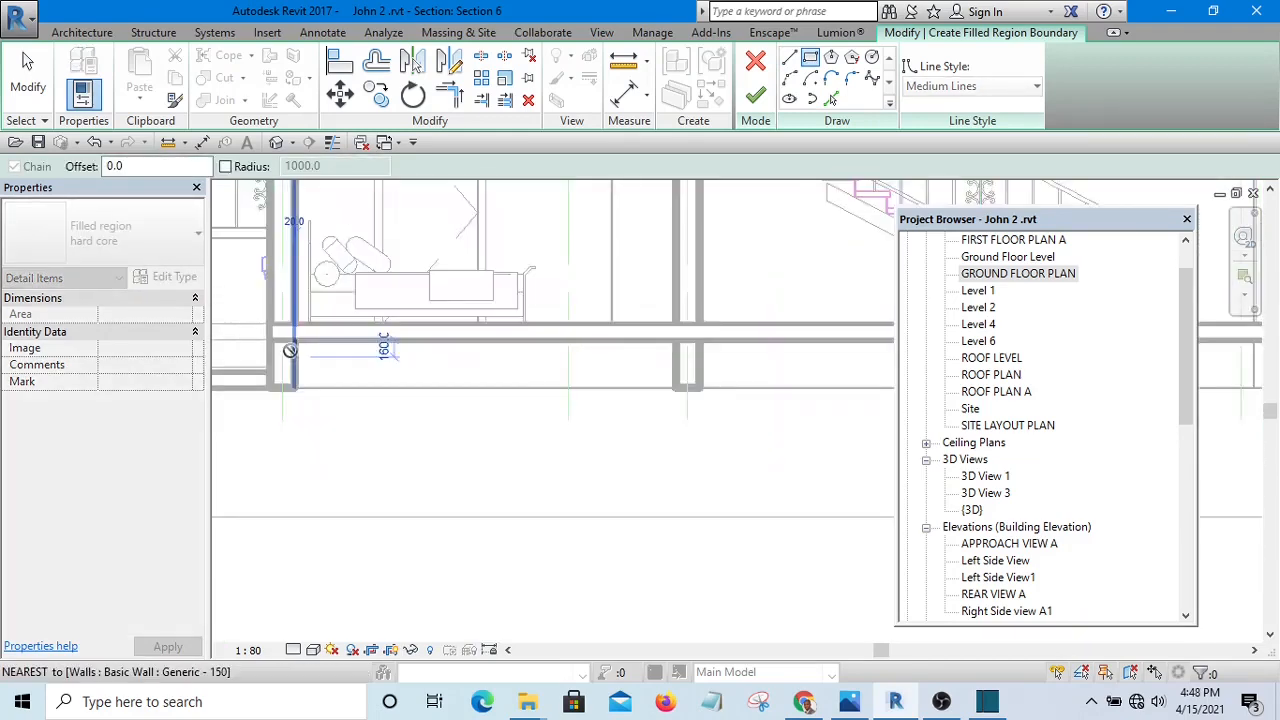
{"action": "scroll", "coordinate": [715, 352], "scroll_direction": "up", "scroll_amount": 4}
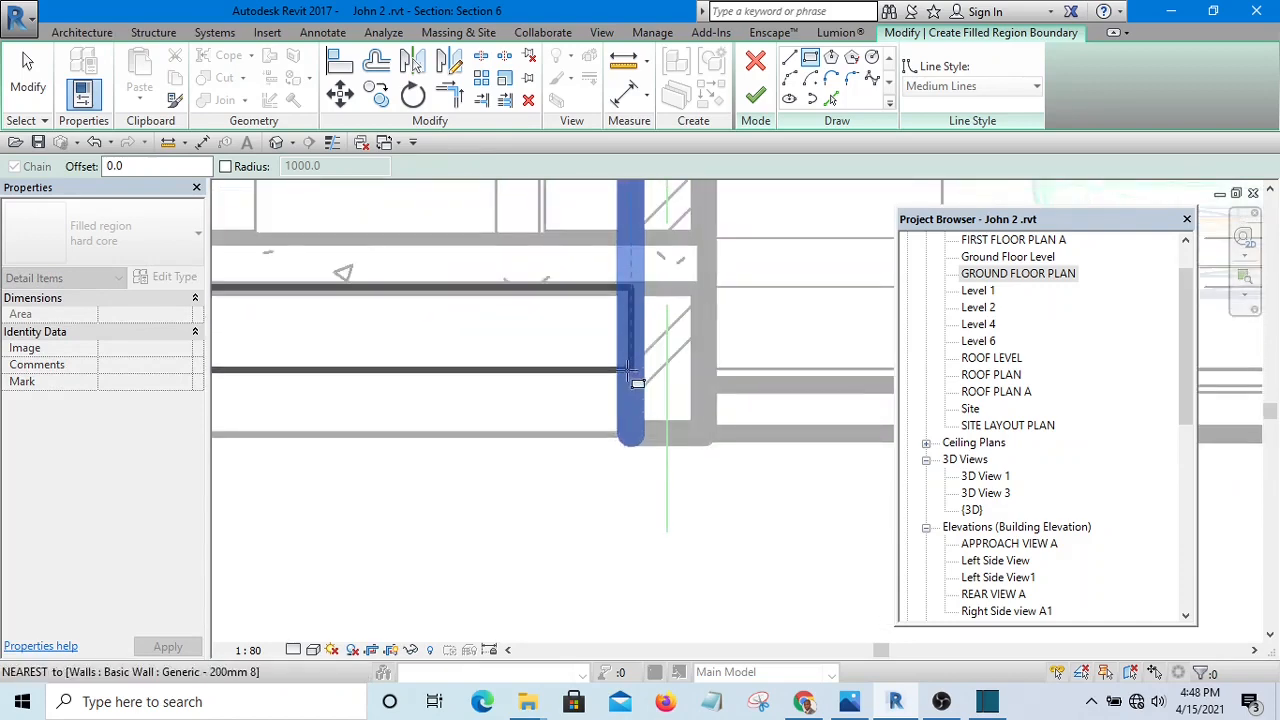
{"action": "left_click", "coordinate": [632, 370]}
{"action": "scroll", "coordinate": [770, 360], "scroll_direction": "down", "scroll_amount": 5}
{"action": "scroll", "coordinate": [766, 350], "scroll_direction": "down", "scroll_amount": 4}
{"action": "scroll", "coordinate": [436, 349], "scroll_direction": "up", "scroll_amount": 2}
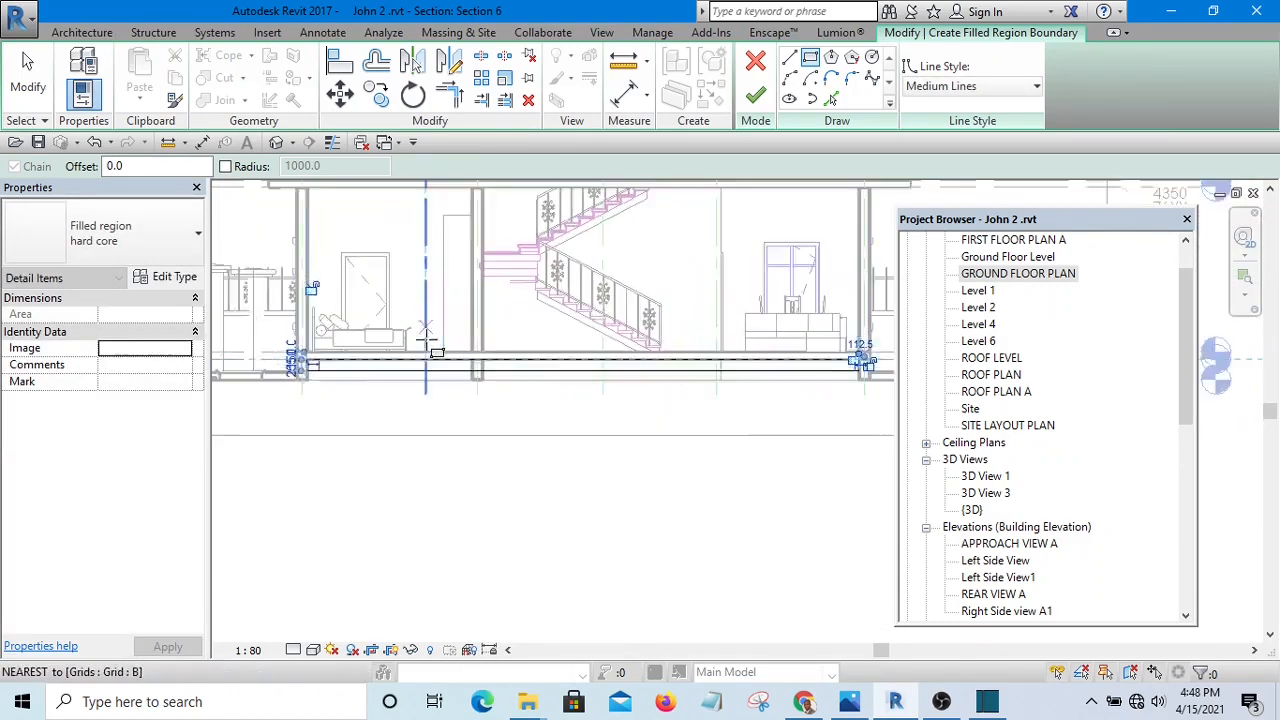
{"action": "left_click", "coordinate": [757, 96]}
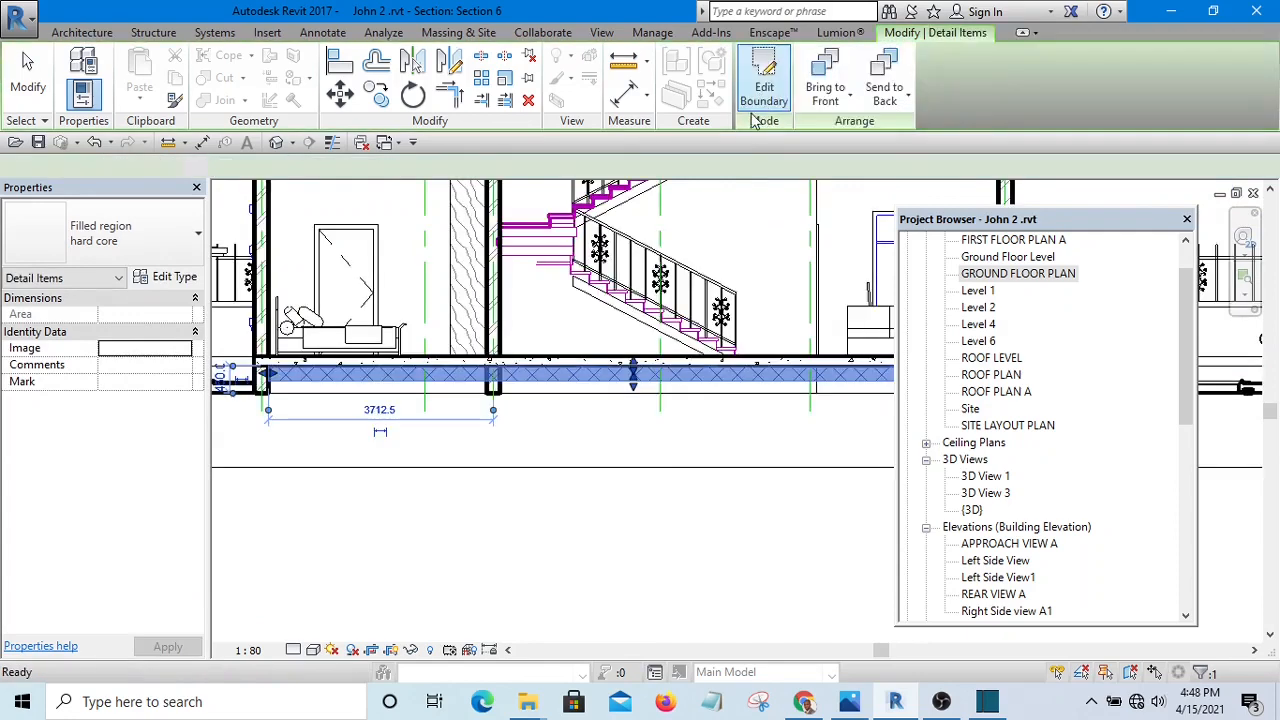
{"action": "left_click", "coordinate": [654, 511]}
- Copy the hard core region straight down so the copy sits directly beneath the original
{"action": "scroll", "coordinate": [561, 377], "scroll_direction": "up", "scroll_amount": 2}
{"action": "scroll", "coordinate": [561, 377], "scroll_direction": "up", "scroll_amount": 1}
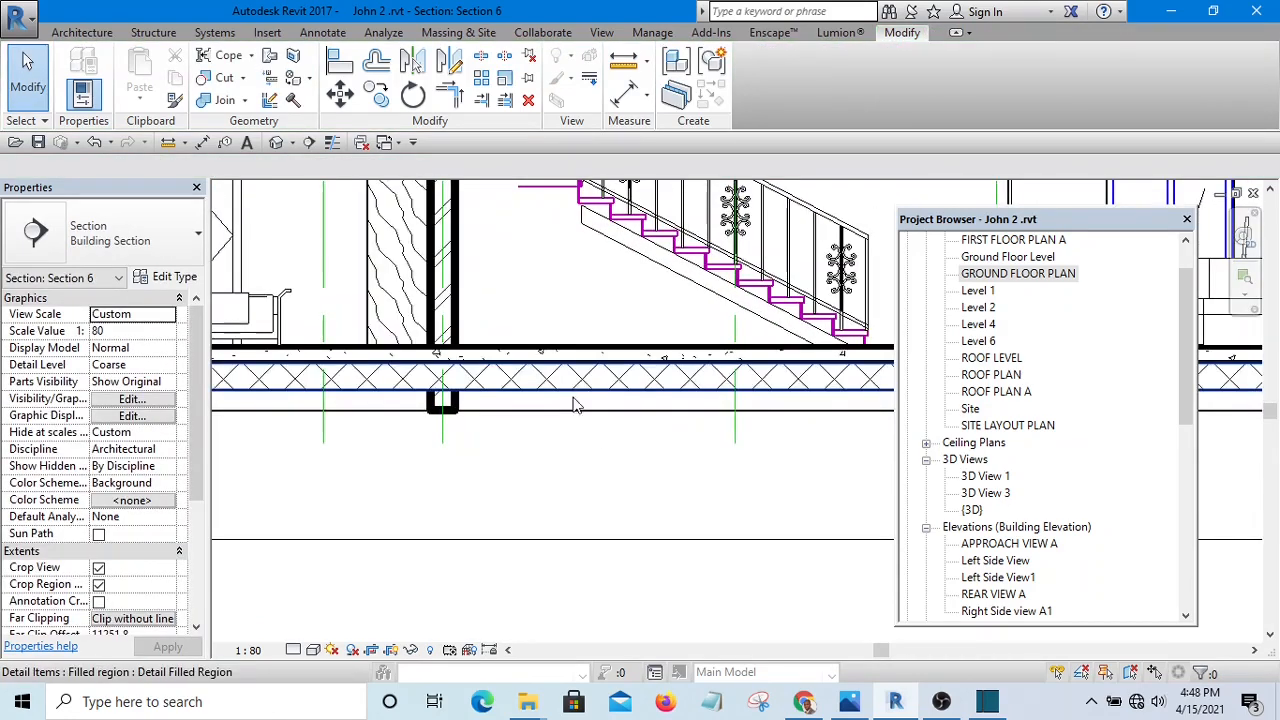
{"action": "left_click", "coordinate": [572, 397]}
{"action": "left_click", "coordinate": [376, 95]}
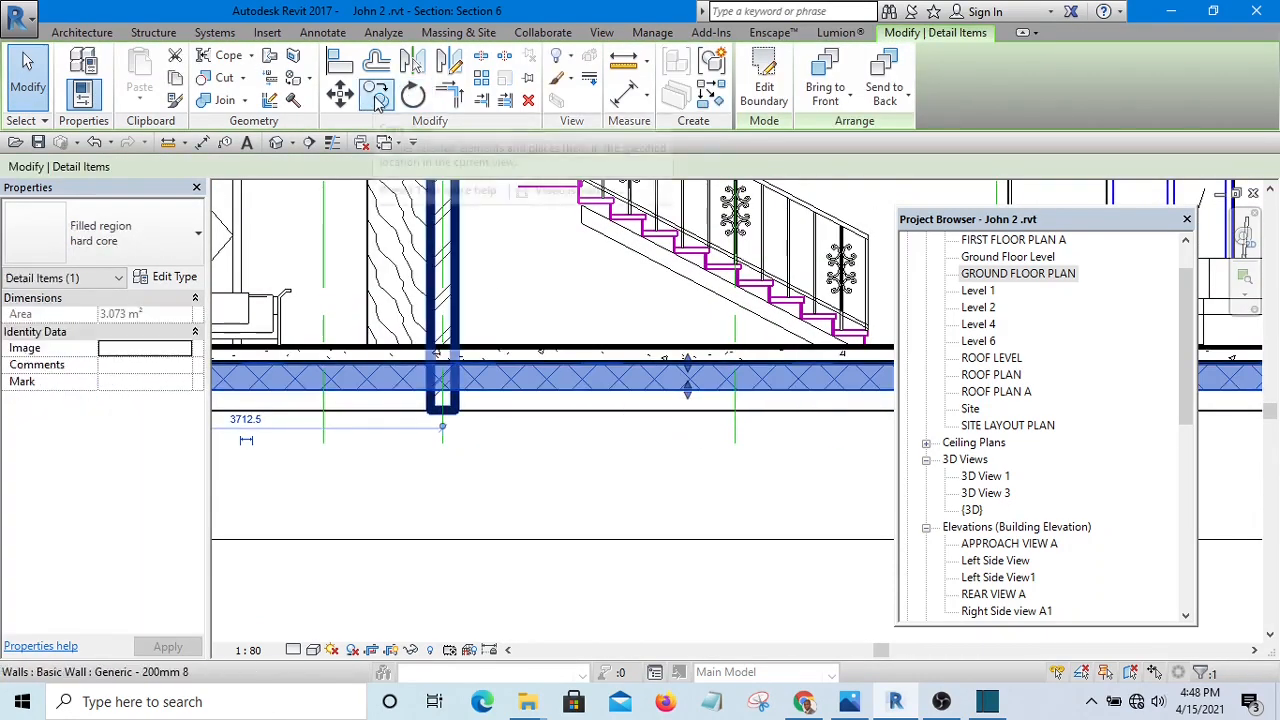
{"action": "scroll", "coordinate": [600, 370], "scroll_direction": "up", "scroll_amount": 3}
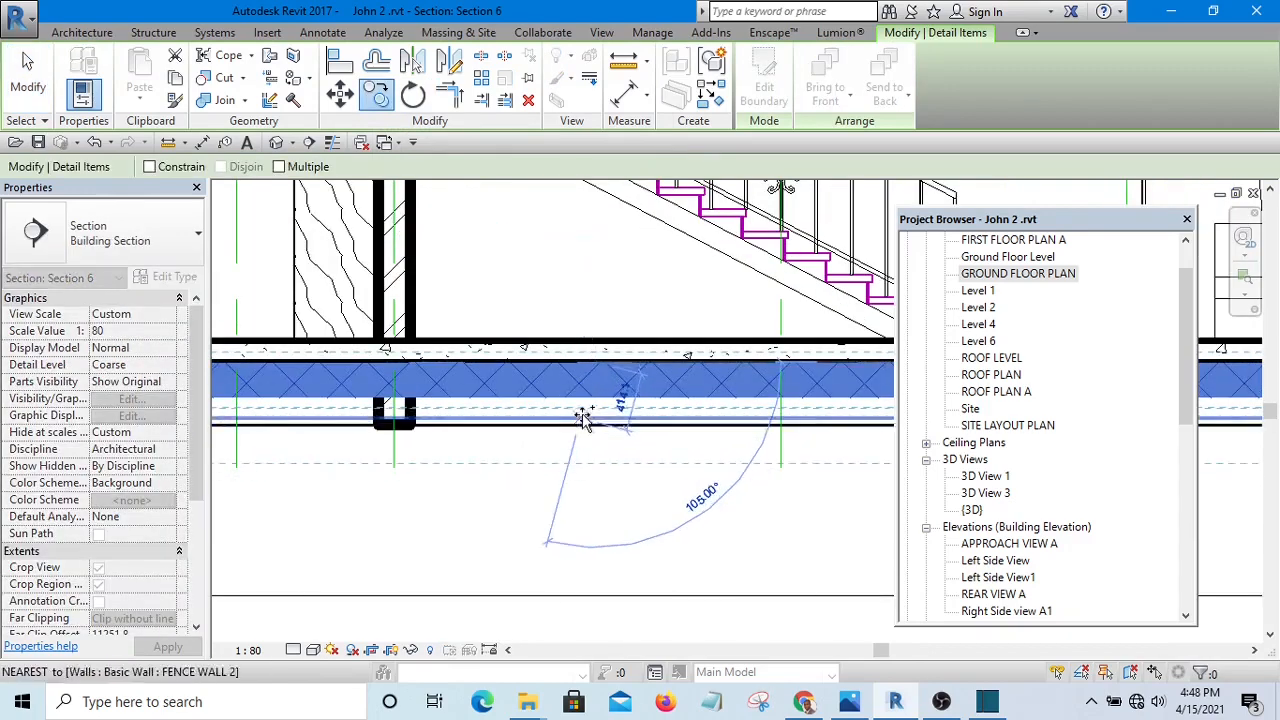
{"action": "left_click", "coordinate": [593, 400]}
{"action": "left_click", "coordinate": [645, 510]}
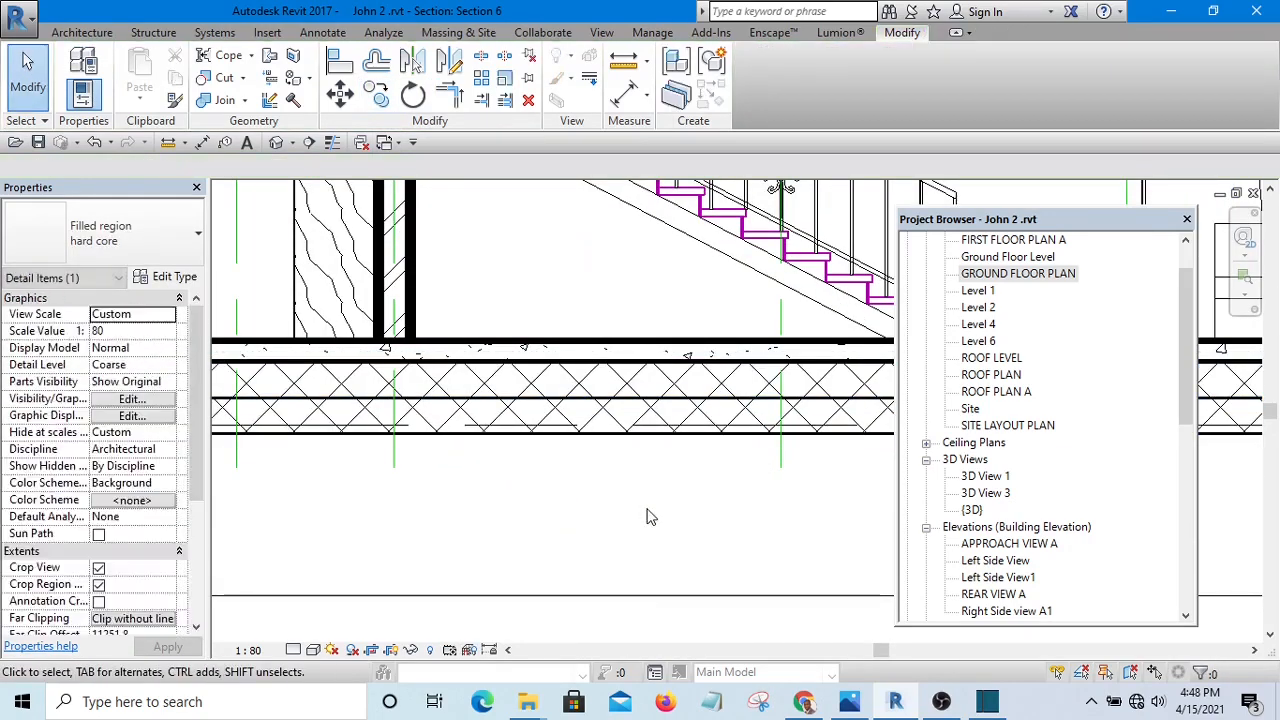
- Stretch the lower edge of the copied region downward to make this layer deeper than the hard core
{"action": "left_click", "coordinate": [592, 417]}
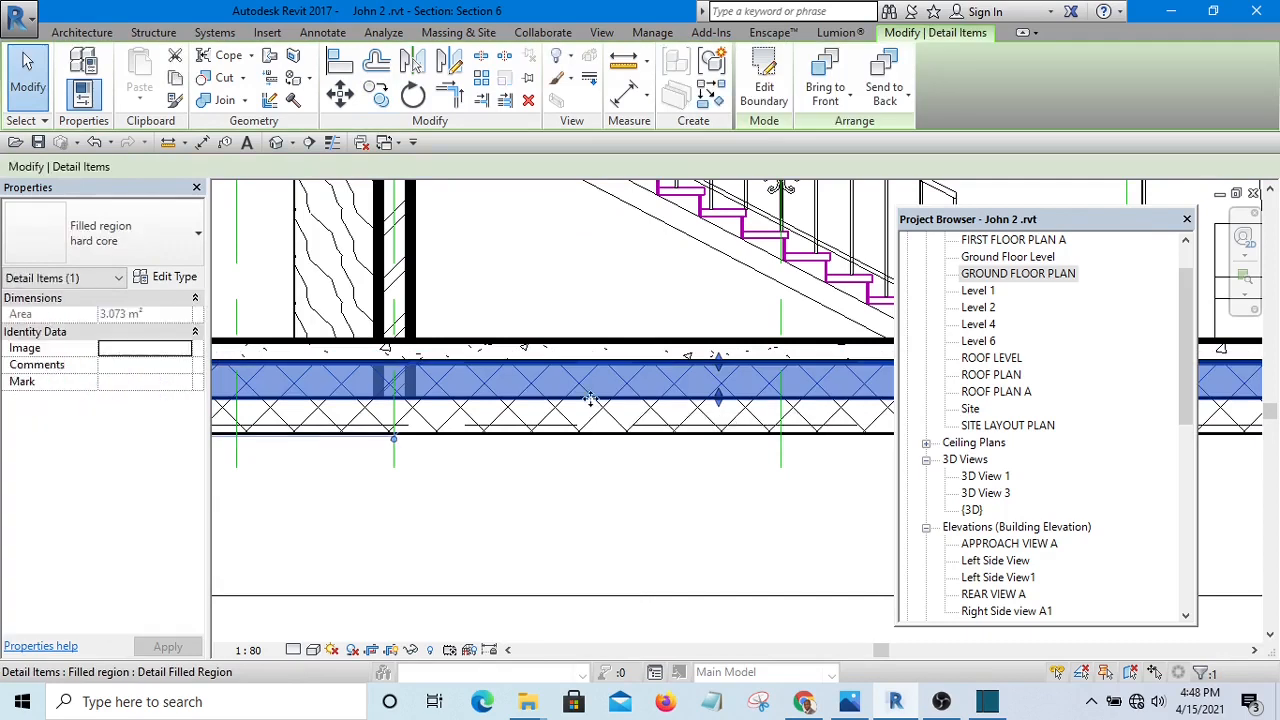
{"action": "left_click", "coordinate": [617, 448]}
{"action": "left_click", "coordinate": [617, 443]}
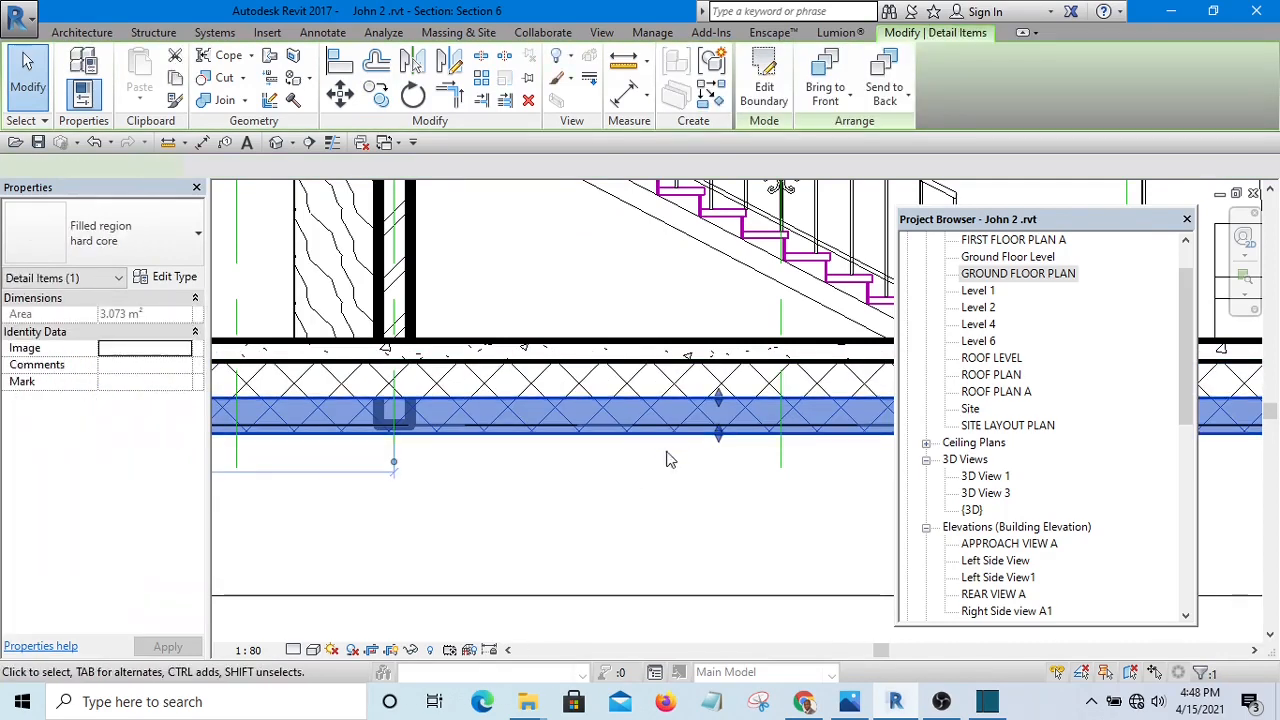
{"action": "mouse_move", "coordinate": [718, 435]}
{"action": "left_mouse_down"}
{"action": "mouse_move", "coordinate": [717, 470]}
{"action": "mouse_move", "coordinate": [718, 455]}
{"action": "left_mouse_up"}
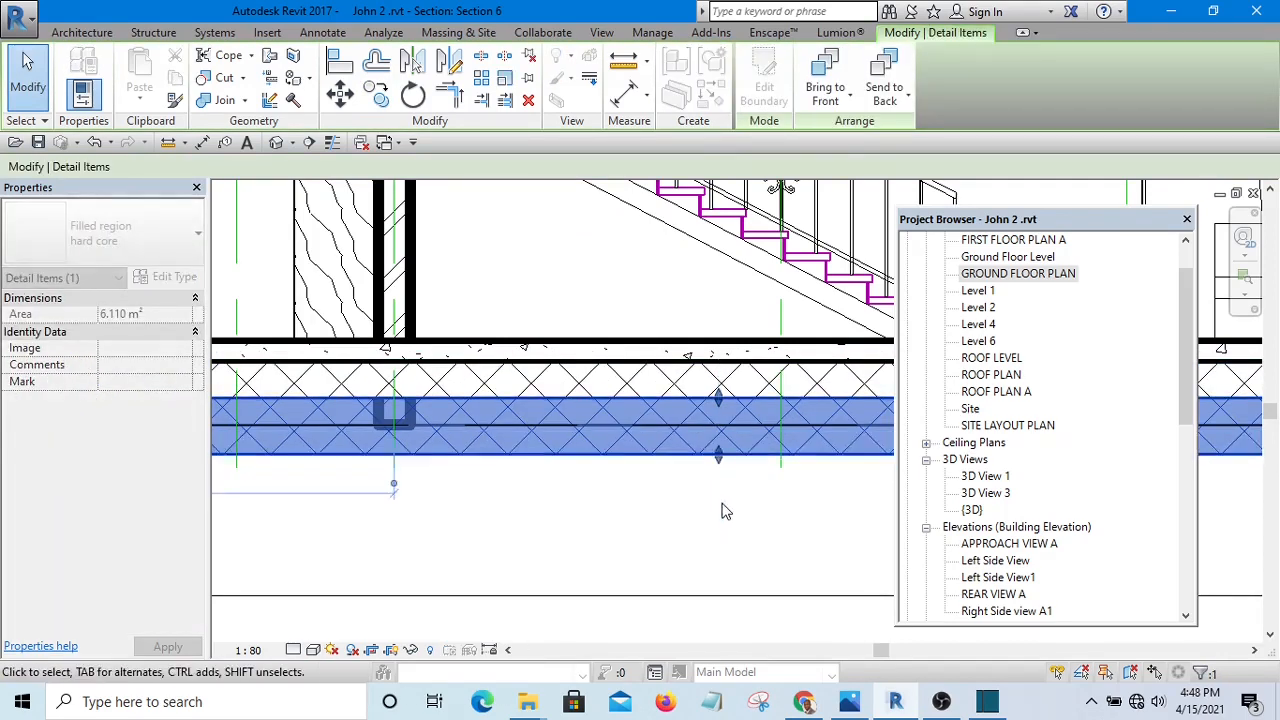
{"action": "left_click", "coordinate": [690, 463]}
{"action": "left_click", "coordinate": [690, 460]}
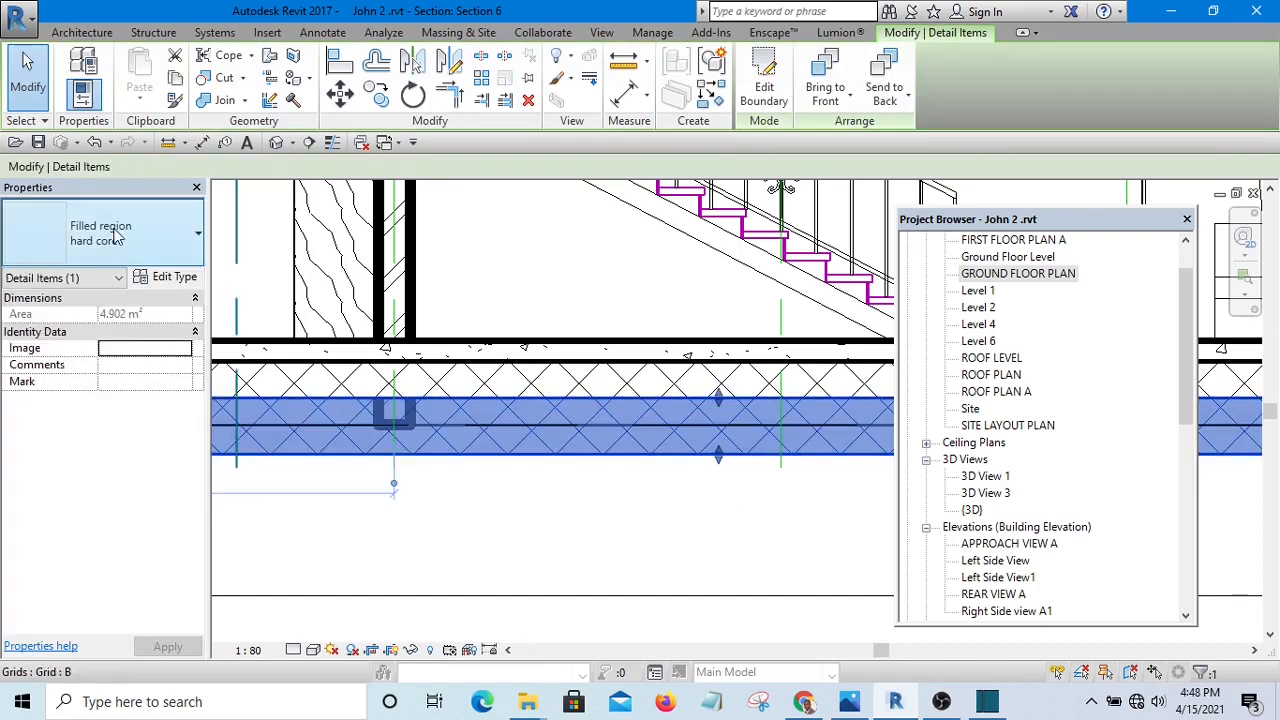
- Change the lower filled region's type from hard core to earth
{"action": "left_click", "coordinate": [117, 236]}
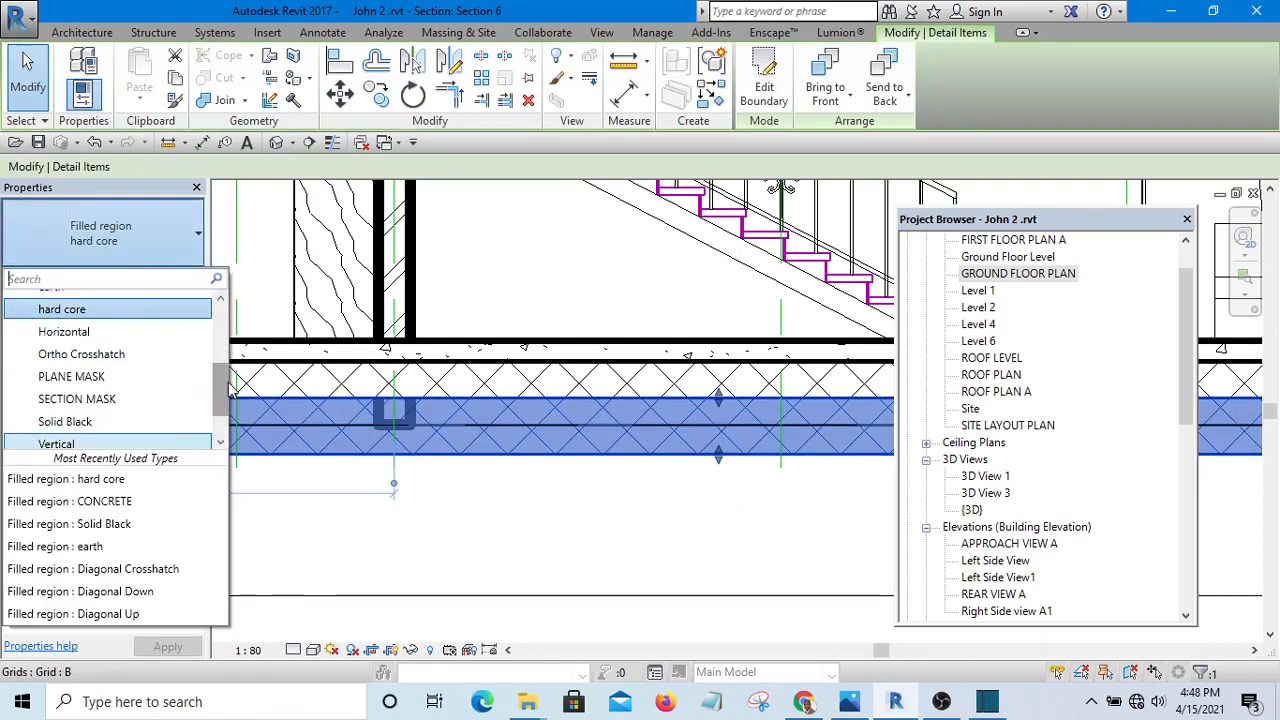
{"action": "scroll", "coordinate": [228, 420], "scroll_direction": "down", "scroll_amount": 2}
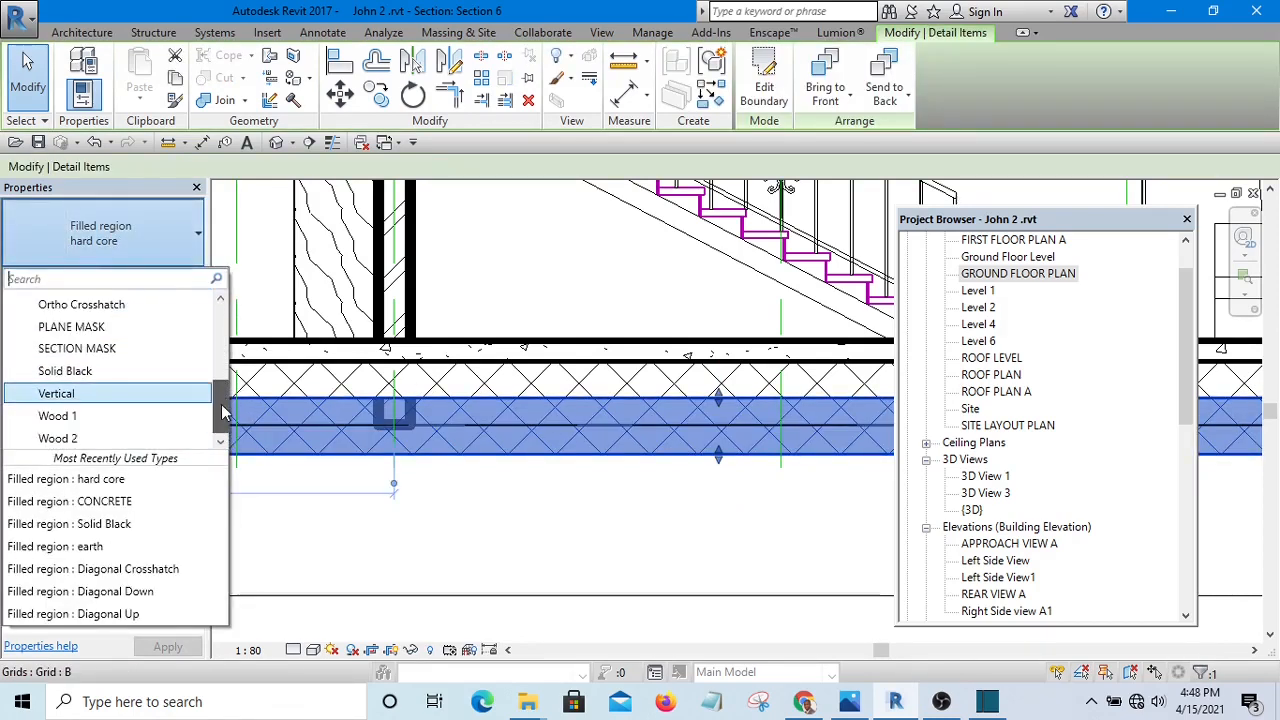
{"action": "left_click_drag", "start_coordinate": [224, 410], "coordinate": [224, 355]}
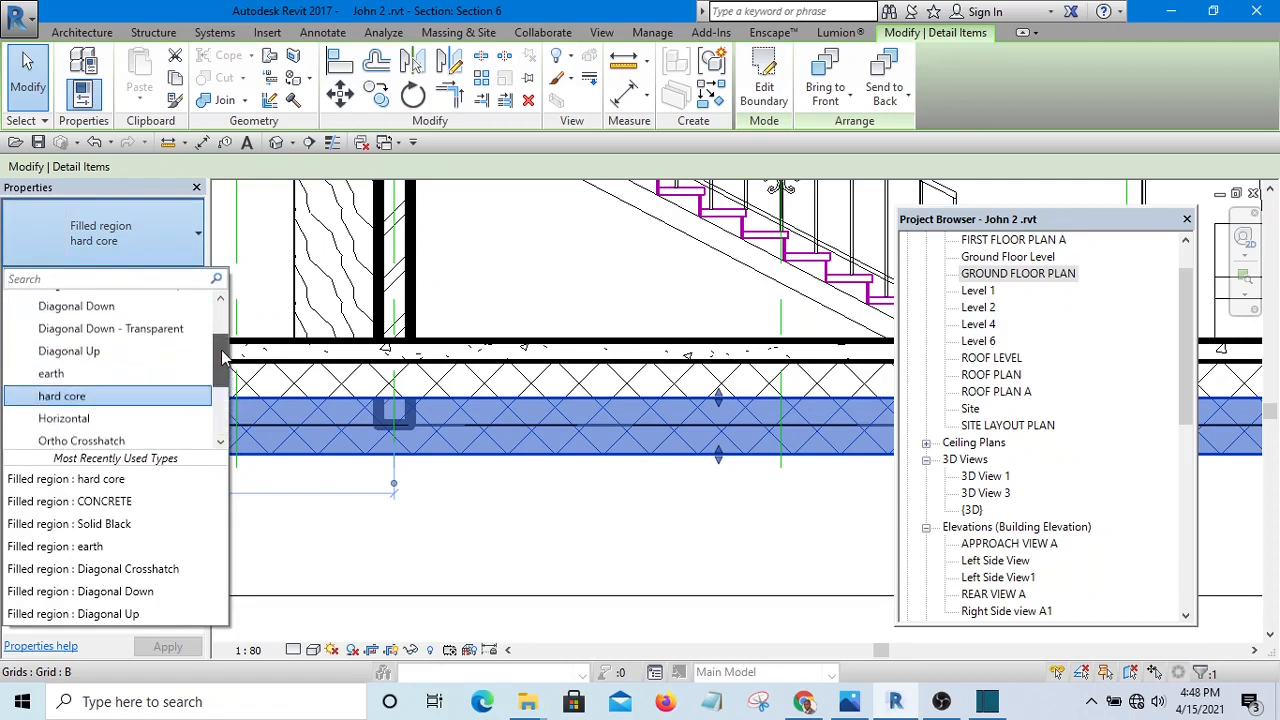
{"action": "left_click", "coordinate": [72, 375]}
{"action": "left_click", "coordinate": [500, 514]}
- Start another filled region for the foundation walls using the Diagonal Crosshatch type
{"action": "scroll", "coordinate": [583, 392], "scroll_direction": "down", "scroll_amount": 2}
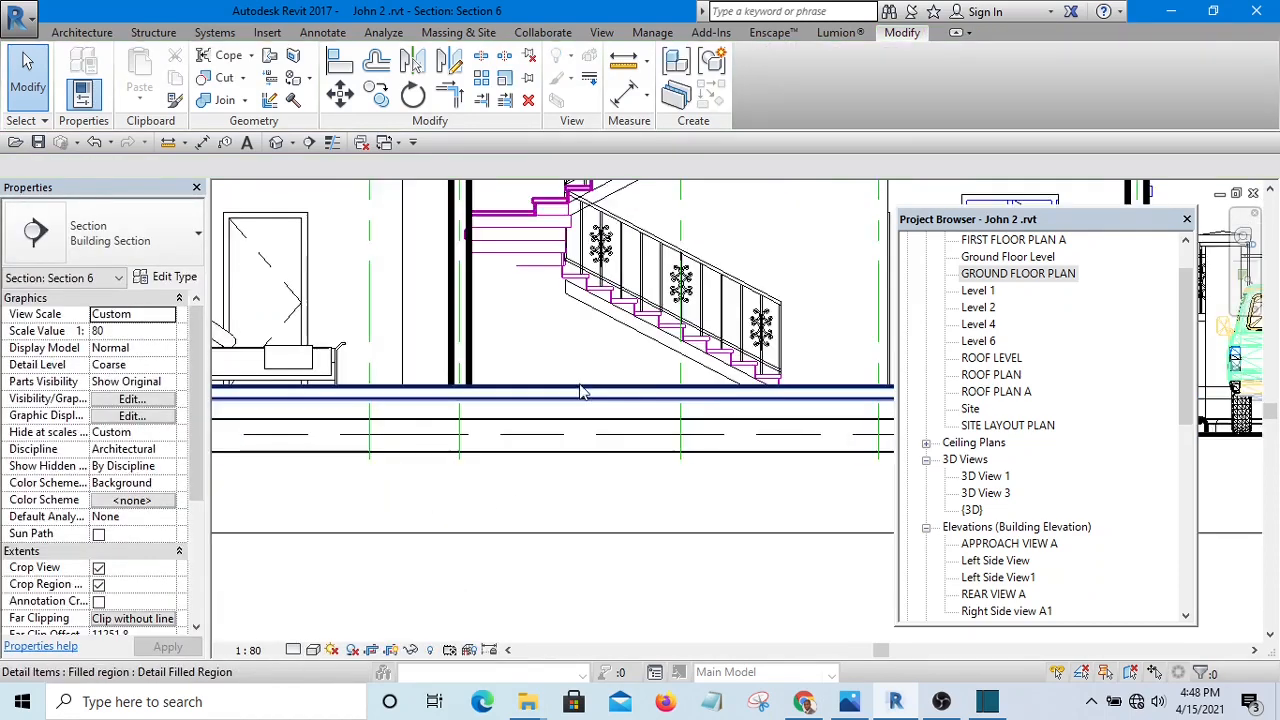
{"action": "scroll", "coordinate": [538, 467], "scroll_direction": "down", "scroll_amount": 2}
{"action": "mouse_move", "coordinate": [538, 467]}
{"action": "middle_mouse_down"}
{"action": "mouse_move", "coordinate": [522, 443]}
{"action": "mouse_move", "coordinate": [545, 455]}
{"action": "middle_mouse_up"}
{"action": "scroll", "coordinate": [518, 440], "scroll_direction": "down", "scroll_amount": 2}
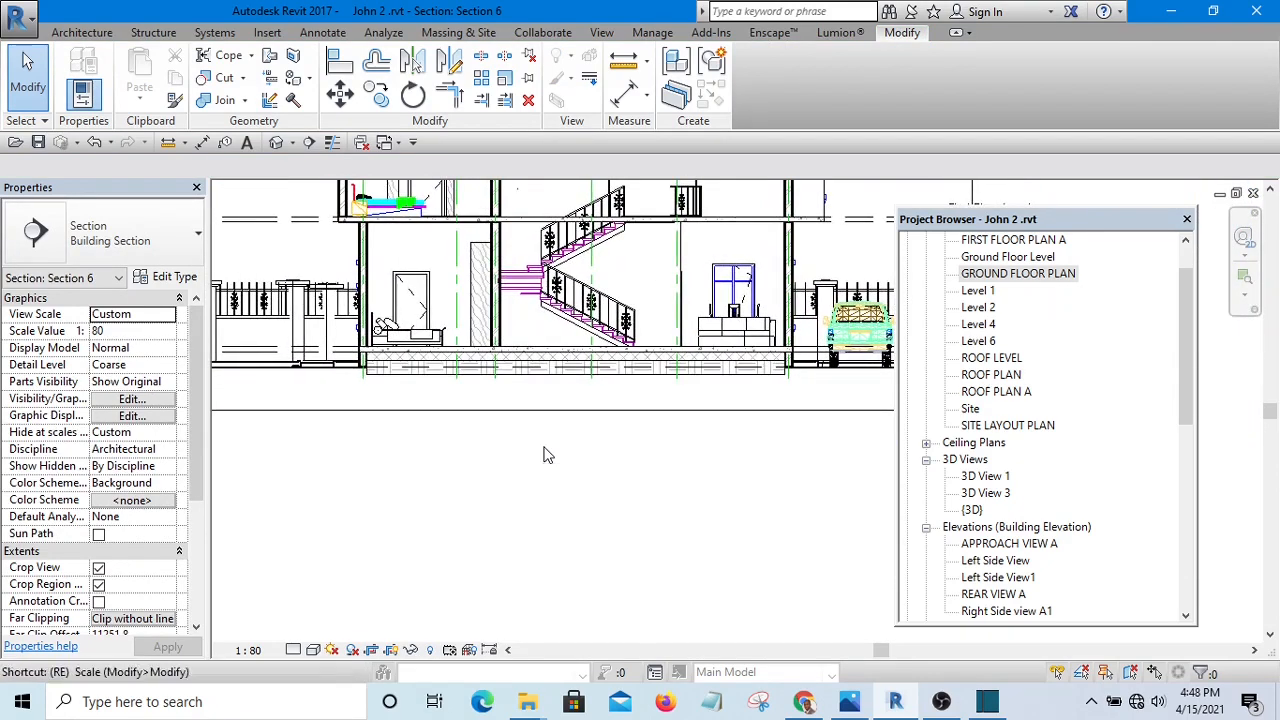
{"action": "key", "text": "c"}
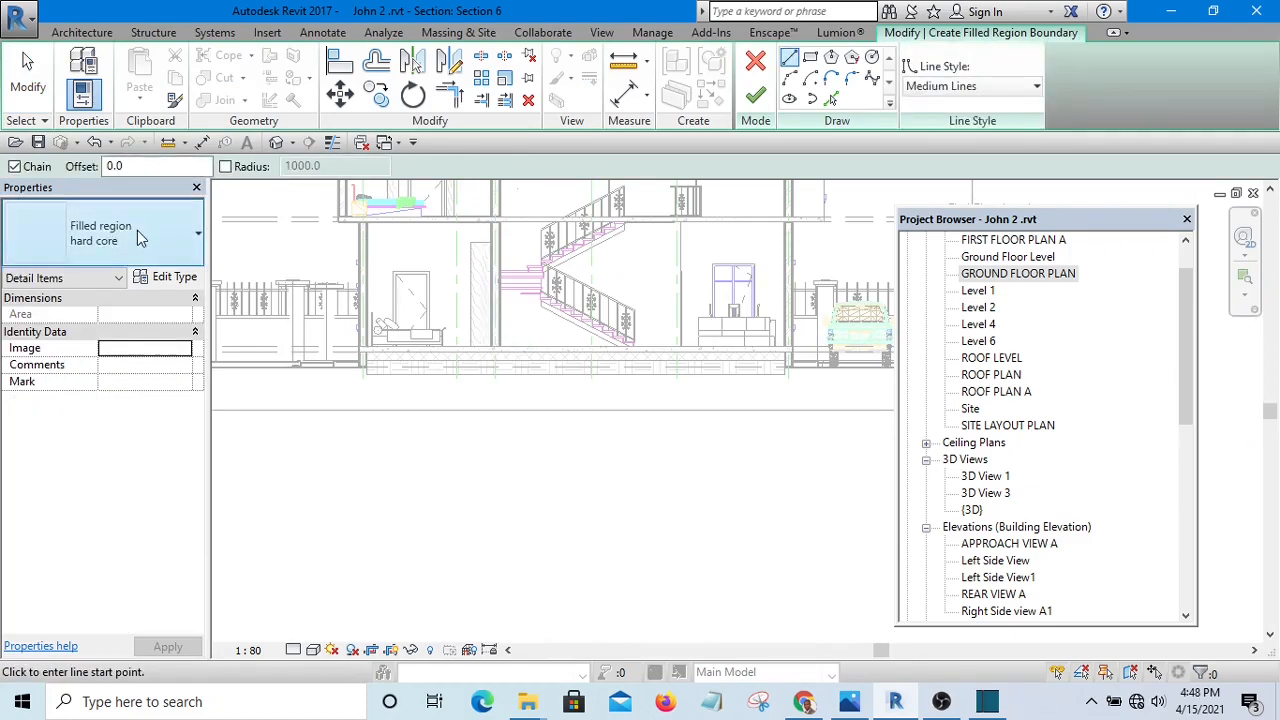
{"action": "left_click", "coordinate": [139, 227]}
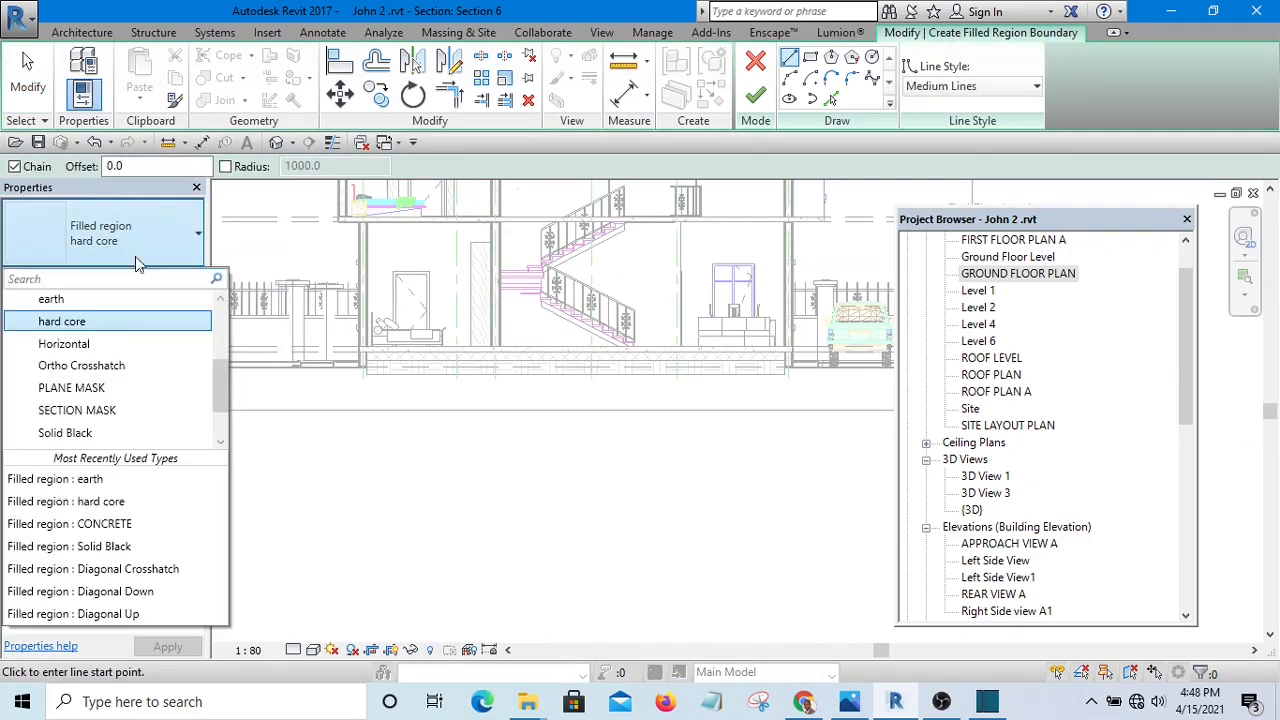
{"action": "scroll", "coordinate": [110, 350], "scroll_direction": "up", "scroll_amount": 3}
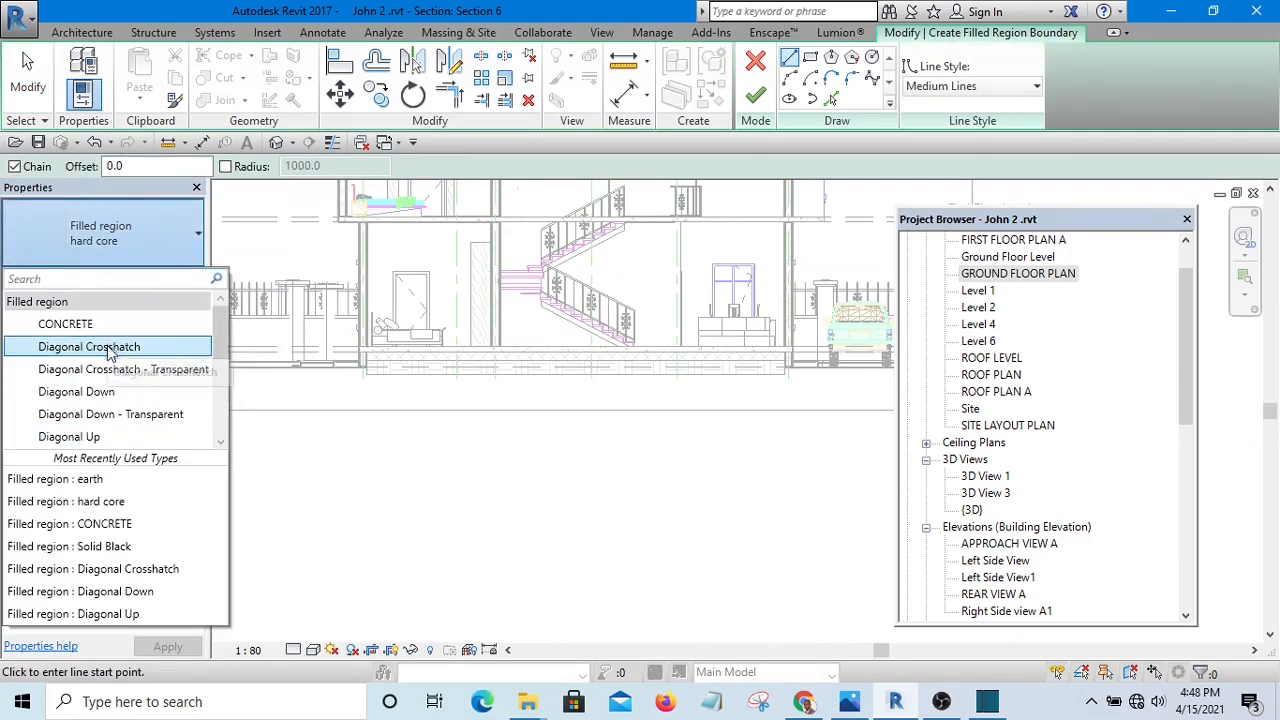
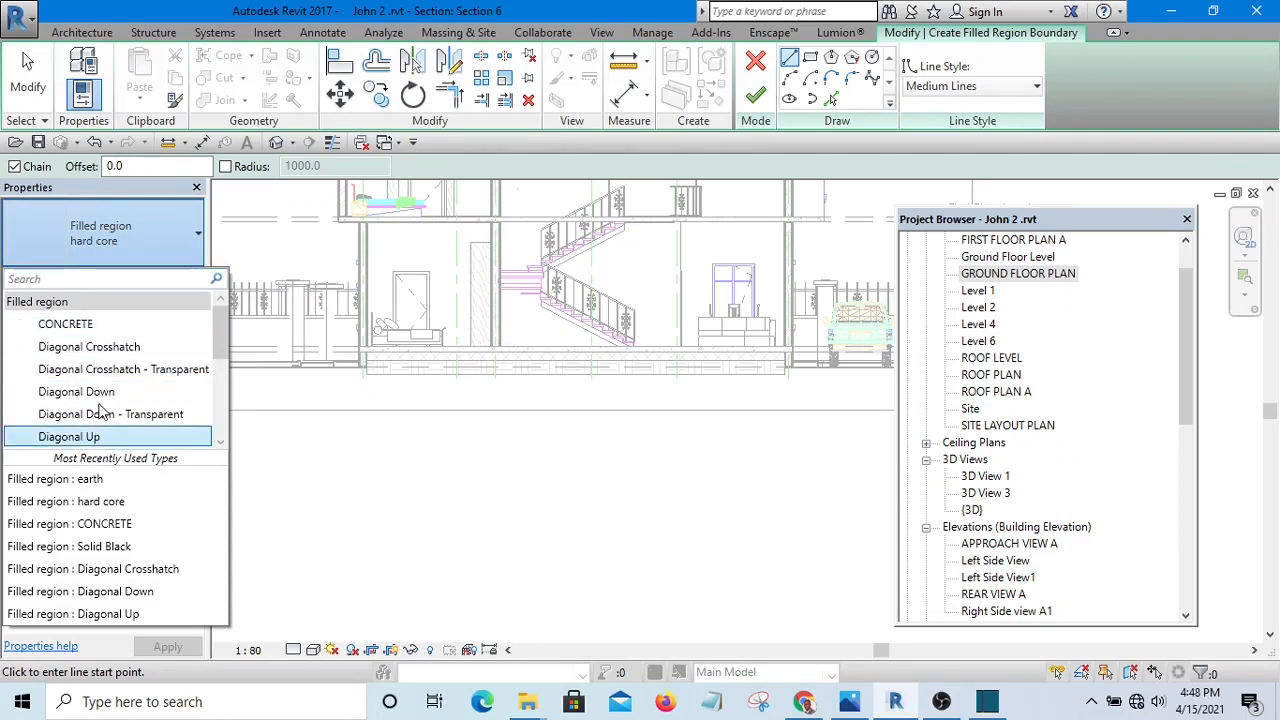
{"action": "left_click", "coordinate": [80, 350]}
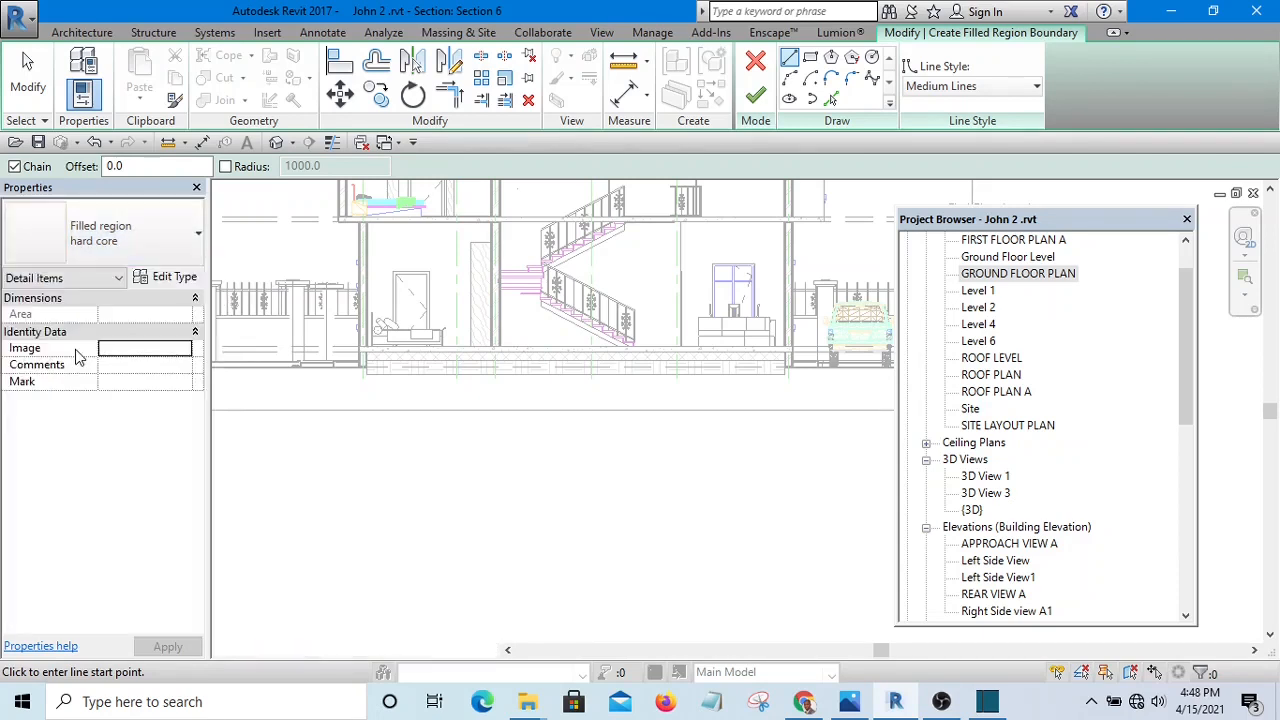
{"action": "scroll", "coordinate": [386, 399], "scroll_direction": "up", "scroll_amount": 3}
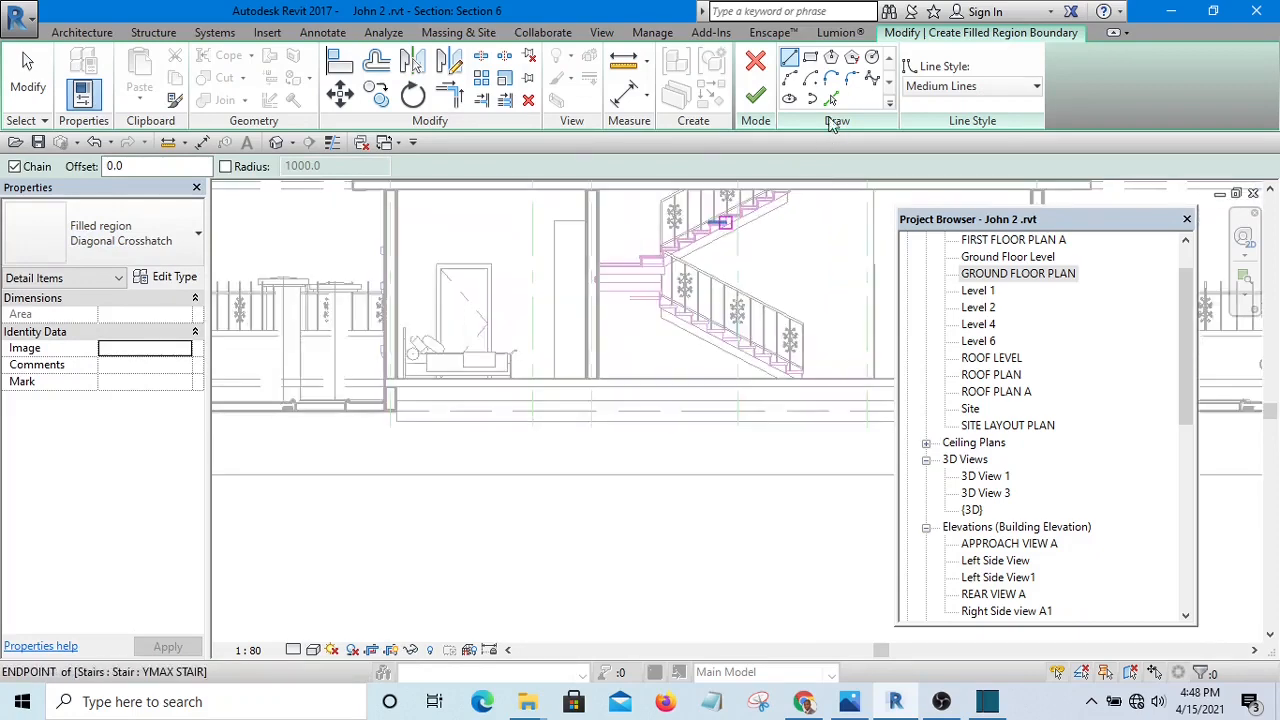
- With thin lines turned on, sketch a rectangle about 225 mm wide and 1357 mm deep below the slab, in line with the left exterior wall
{"action": "left_click", "coordinate": [791, 62]}
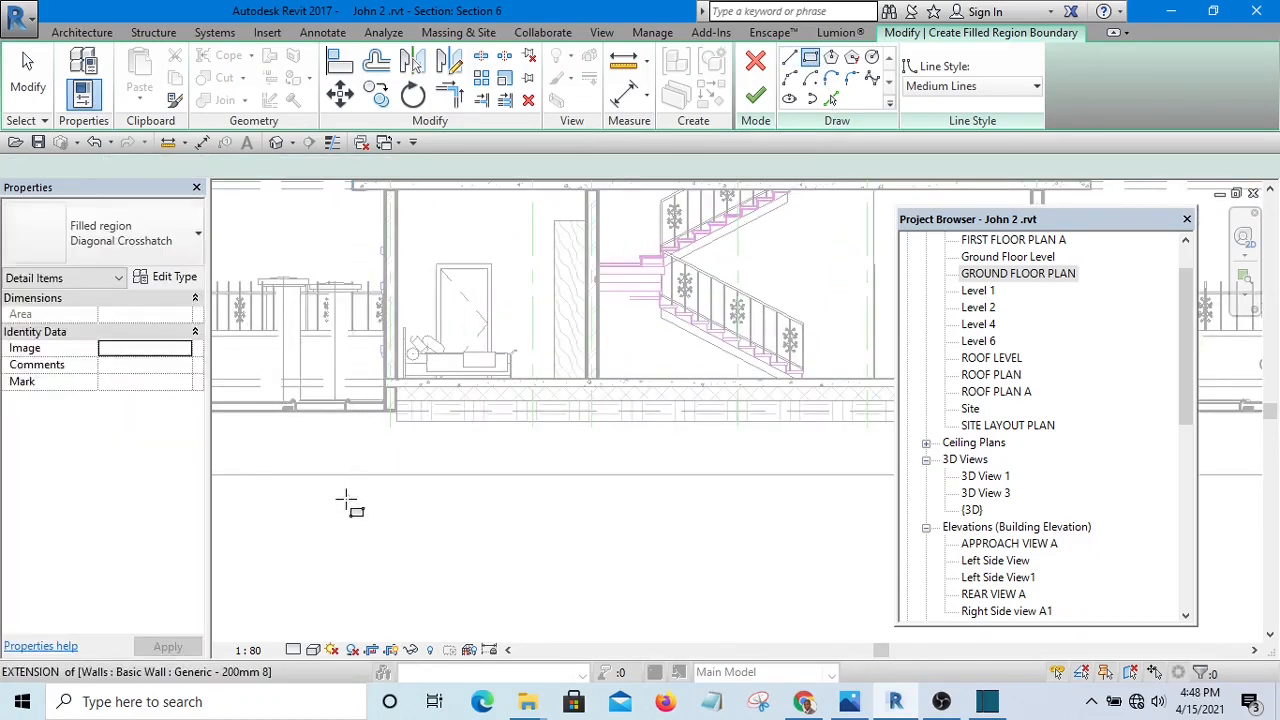
{"action": "scroll", "coordinate": [343, 508], "scroll_direction": "up", "scroll_amount": 6}
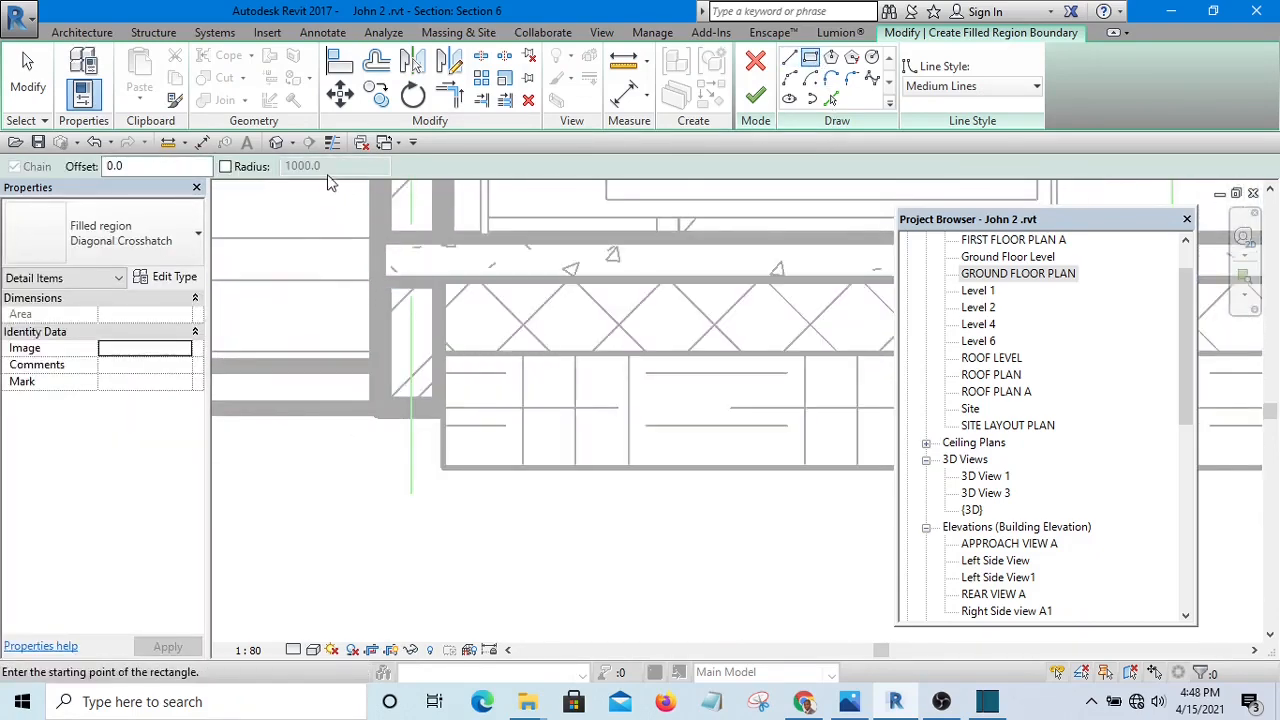
{"action": "left_click", "coordinate": [336, 147]}
{"action": "scroll", "coordinate": [369, 262], "scroll_direction": "up", "scroll_amount": 3}
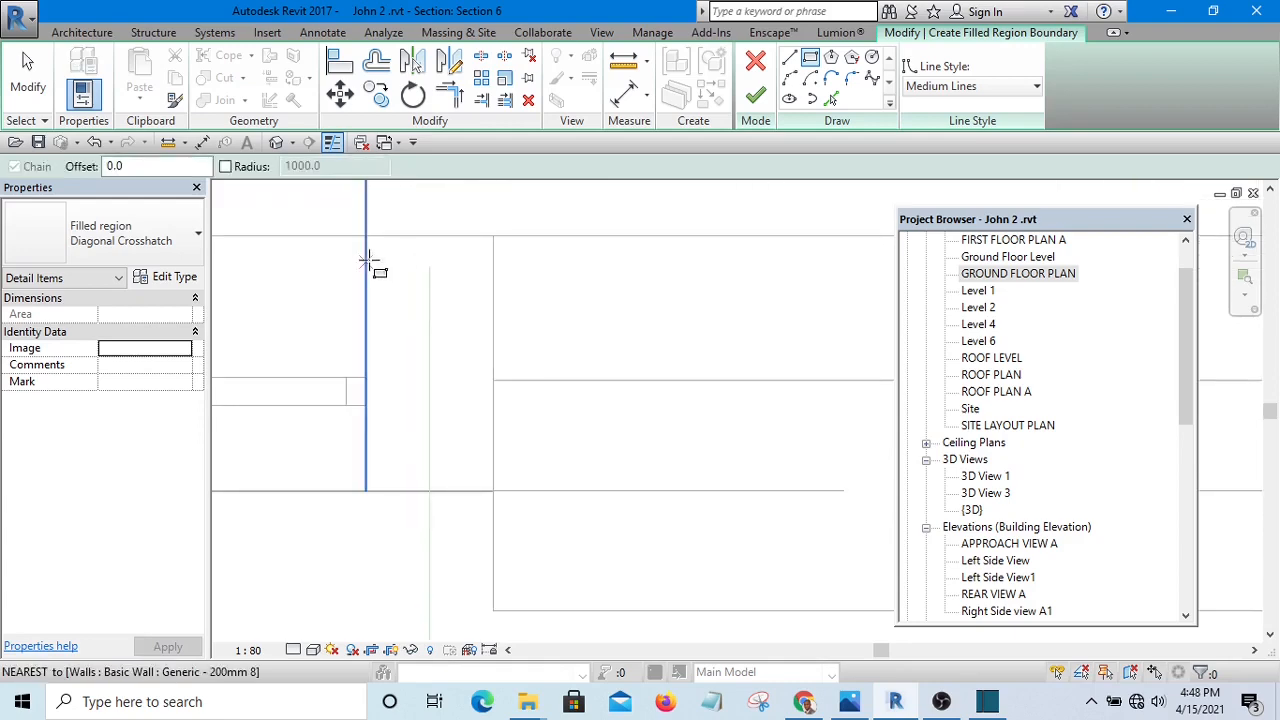
{"action": "scroll", "coordinate": [385, 248], "scroll_direction": "down", "scroll_amount": 3}
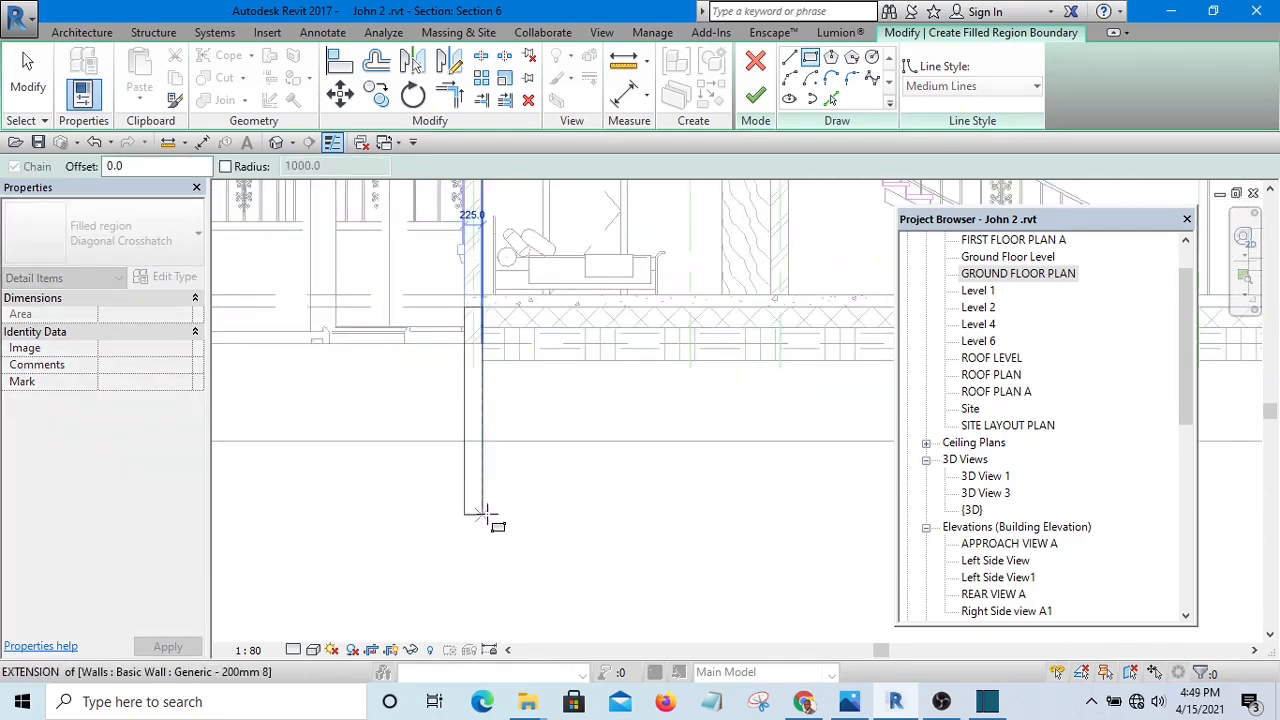
{"action": "scroll", "coordinate": [482, 405], "scroll_direction": "up", "scroll_amount": 2}
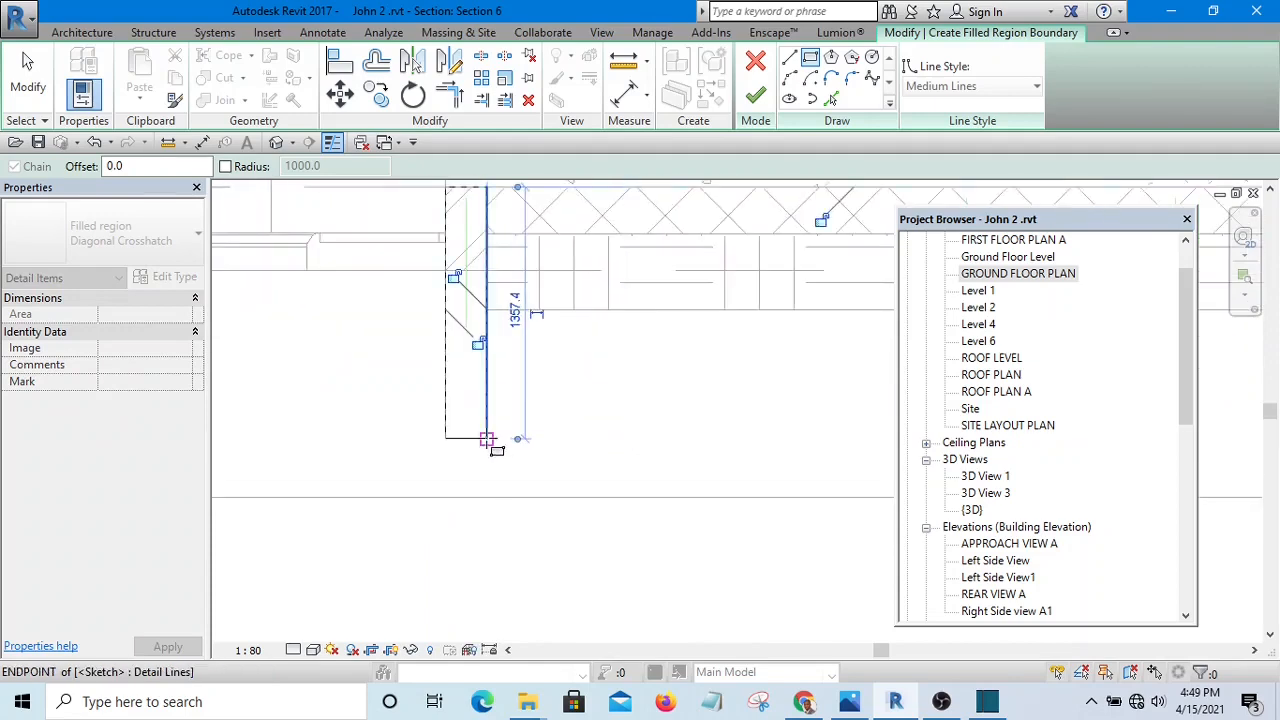
{"action": "scroll", "coordinate": [487, 440], "scroll_direction": "down", "scroll_amount": 1}
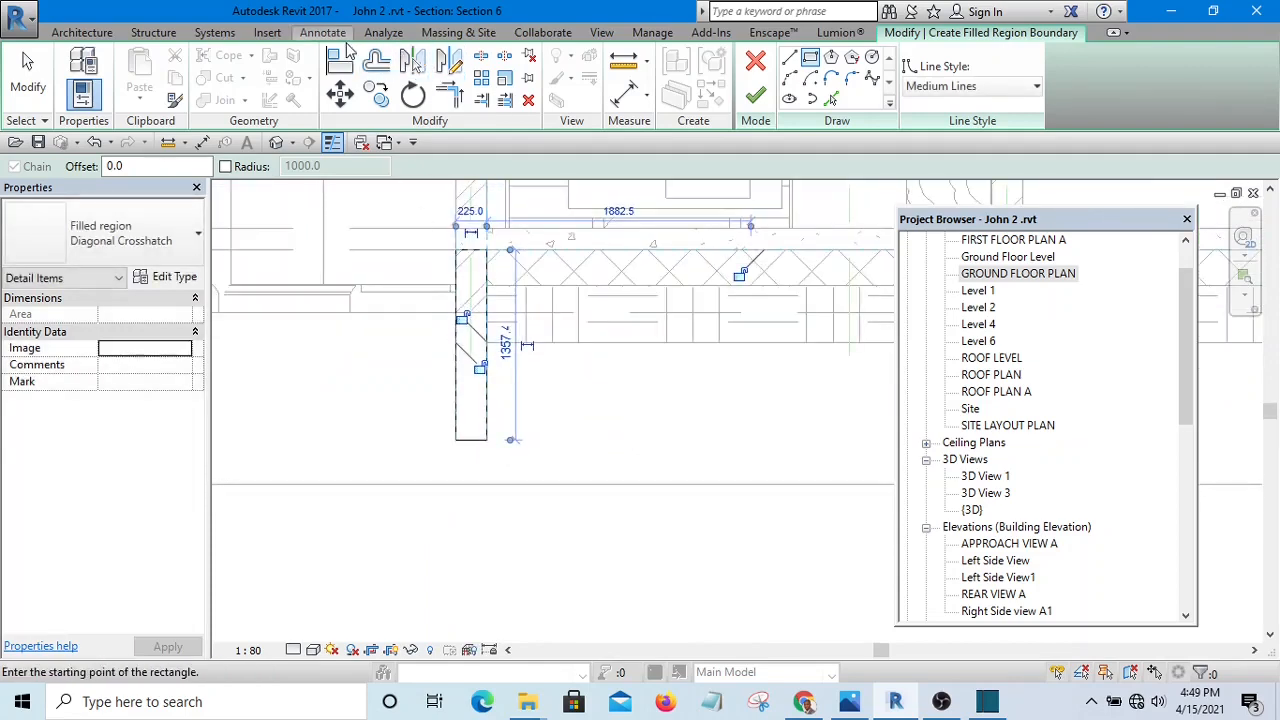
{"action": "left_click", "coordinate": [340, 62]}
{"action": "scroll", "coordinate": [490, 225], "scroll_direction": "up", "scroll_amount": 4}
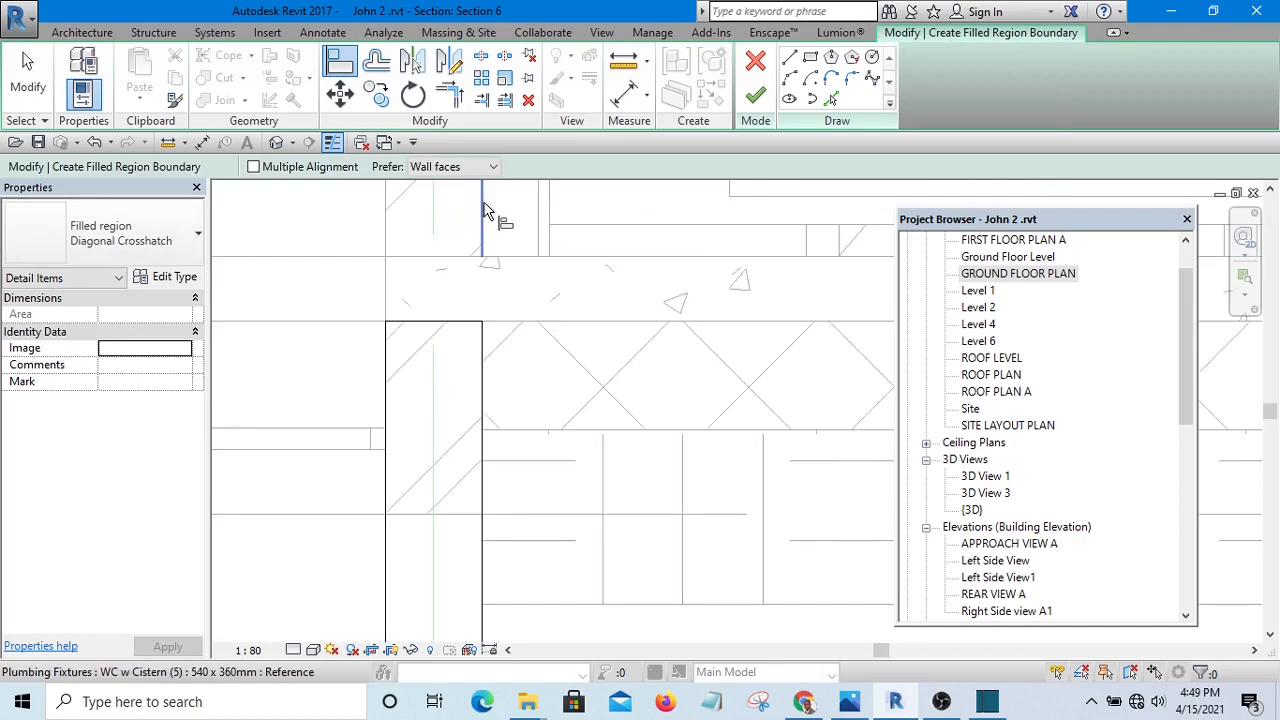
{"action": "key", "text": "Escape"}
{"action": "scroll", "coordinate": [480, 330], "scroll_direction": "down", "scroll_amount": 3}
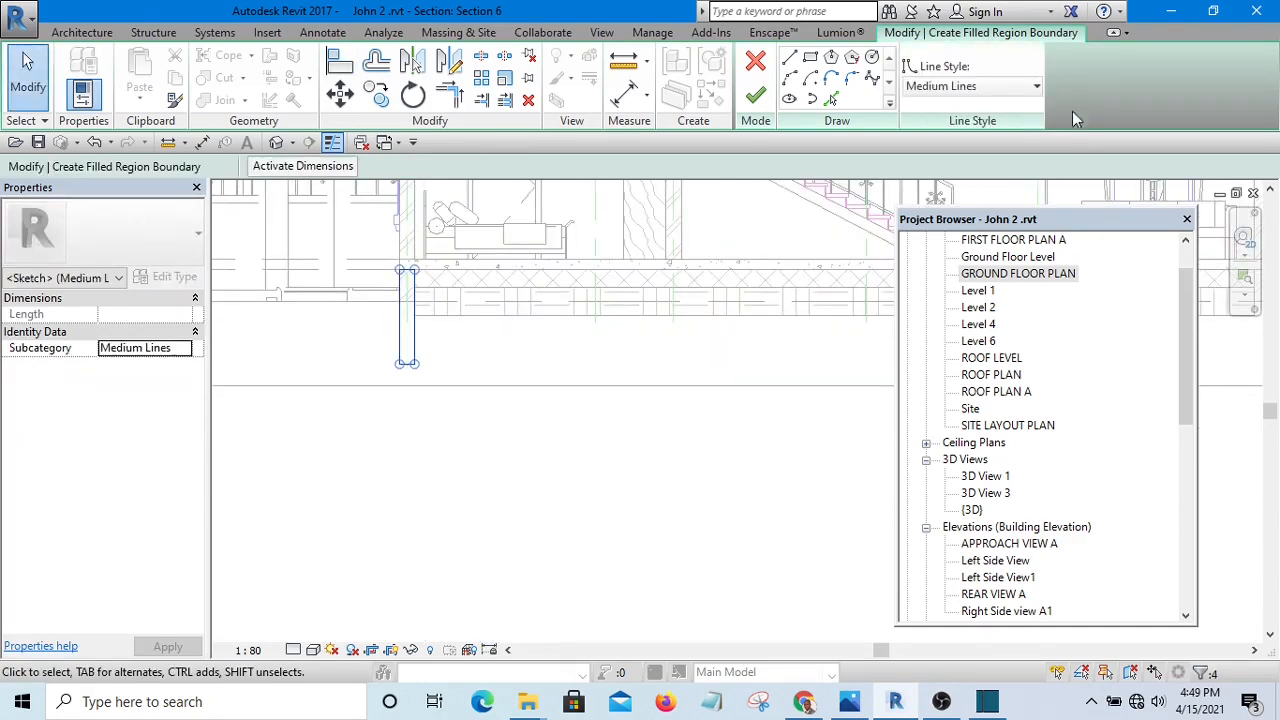
- Change the line style of the foundation wall's rectangular boundary to Wide Lines
{"action": "left_click", "coordinate": [1000, 88]}
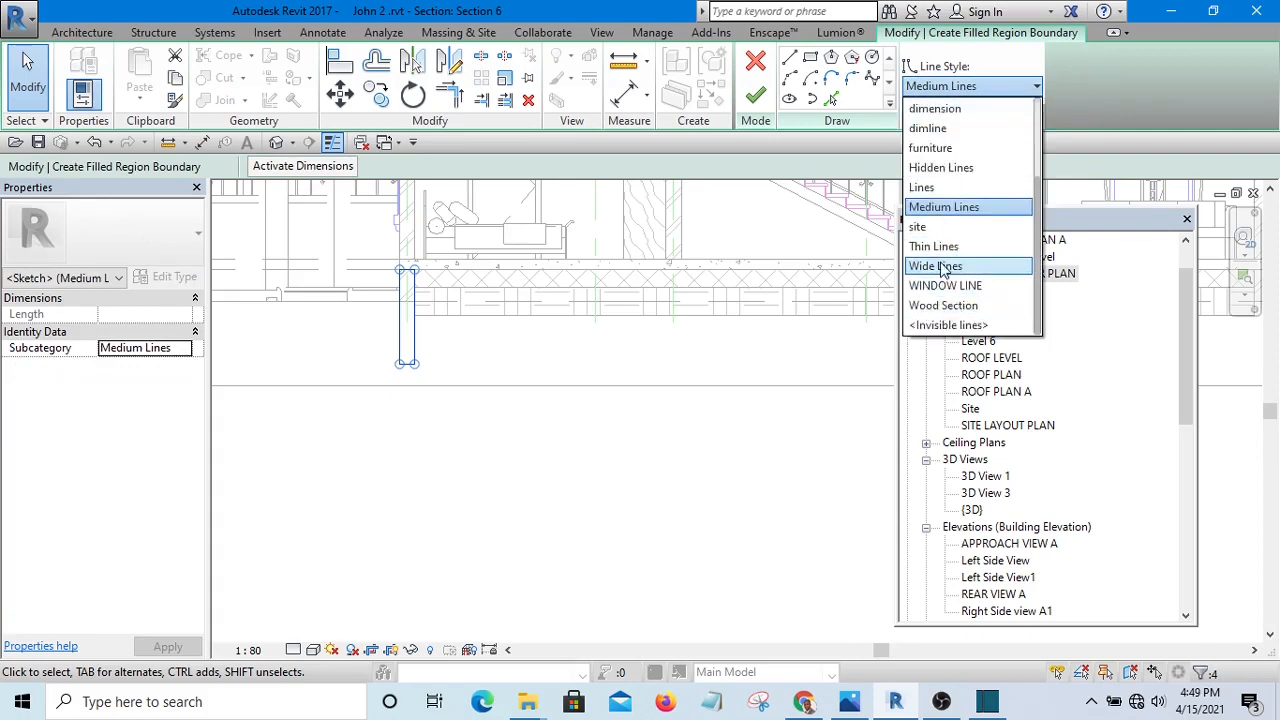
{"action": "left_click", "coordinate": [942, 267]}
{"action": "left_click", "coordinate": [481, 467]}
- Split the bottom edge of the wall boundary about 40 mm from each end and delete the middle segment
{"action": "scroll", "coordinate": [400, 378], "scroll_direction": "up", "scroll_amount": 6}
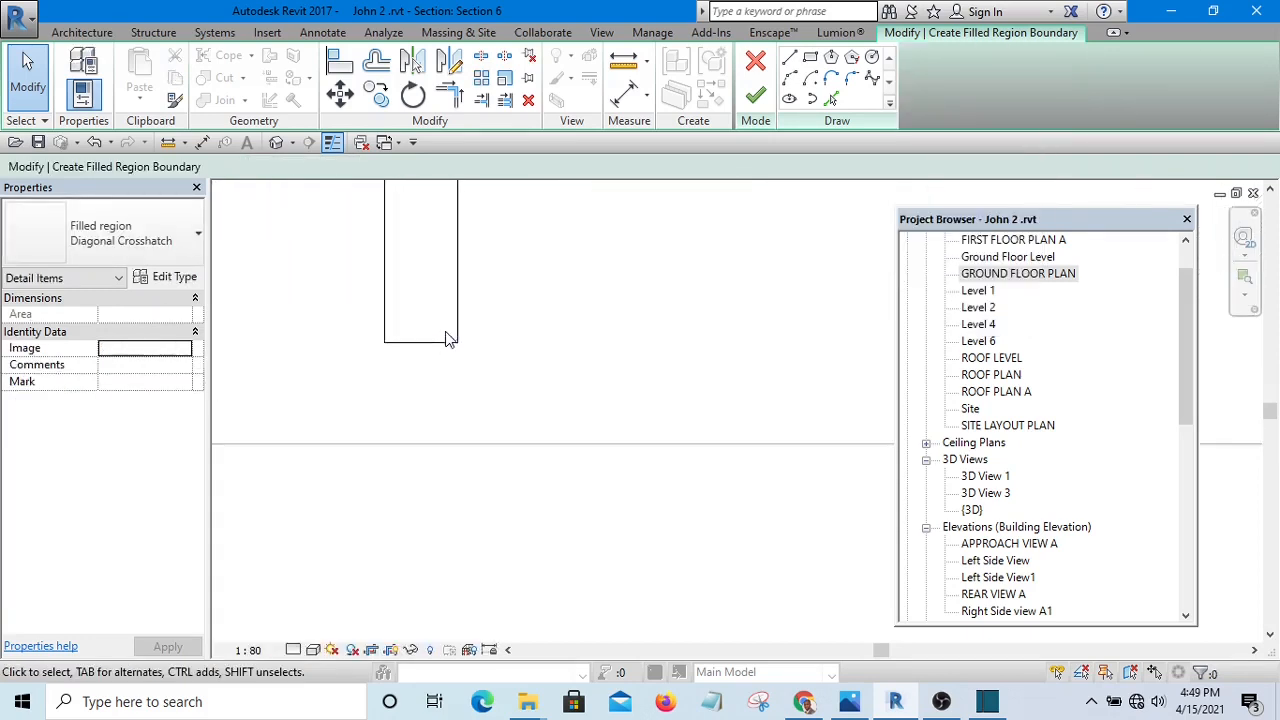
{"action": "left_click", "coordinate": [422, 341]}
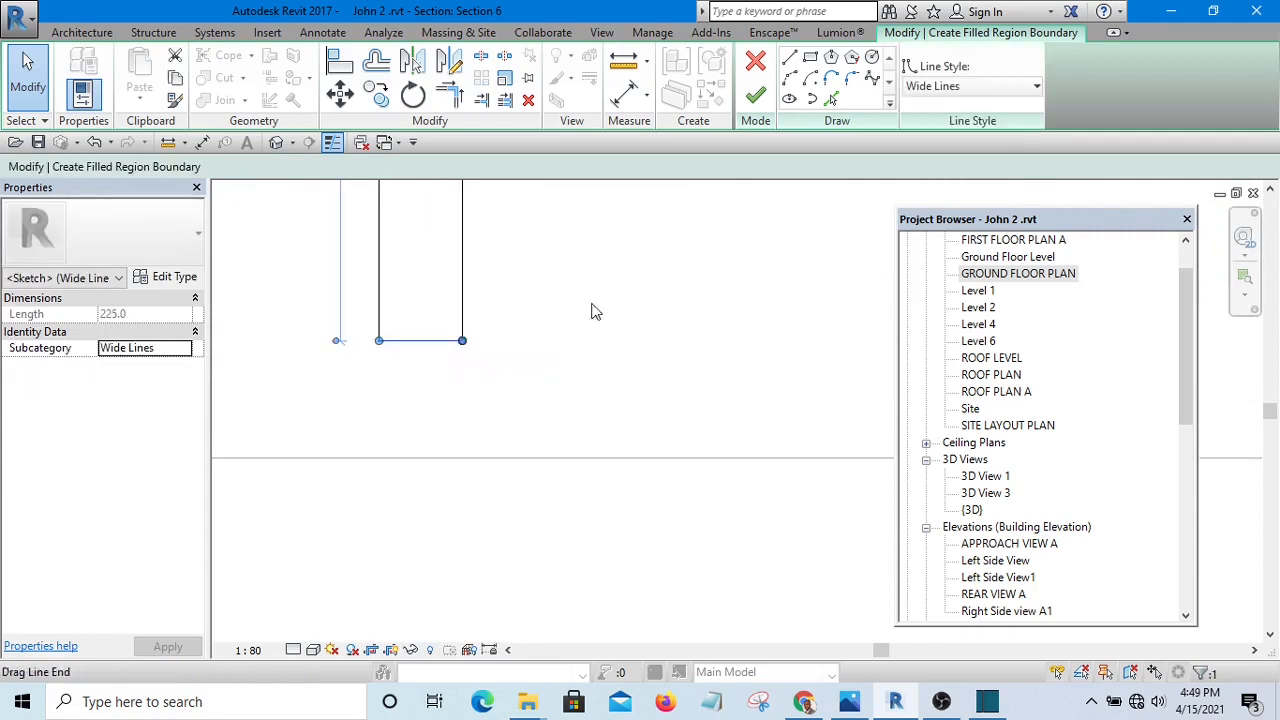
{"action": "left_click", "coordinate": [535, 183]}
{"action": "left_click", "coordinate": [483, 76]}
{"action": "scroll", "coordinate": [420, 337], "scroll_direction": "up", "scroll_amount": 3}
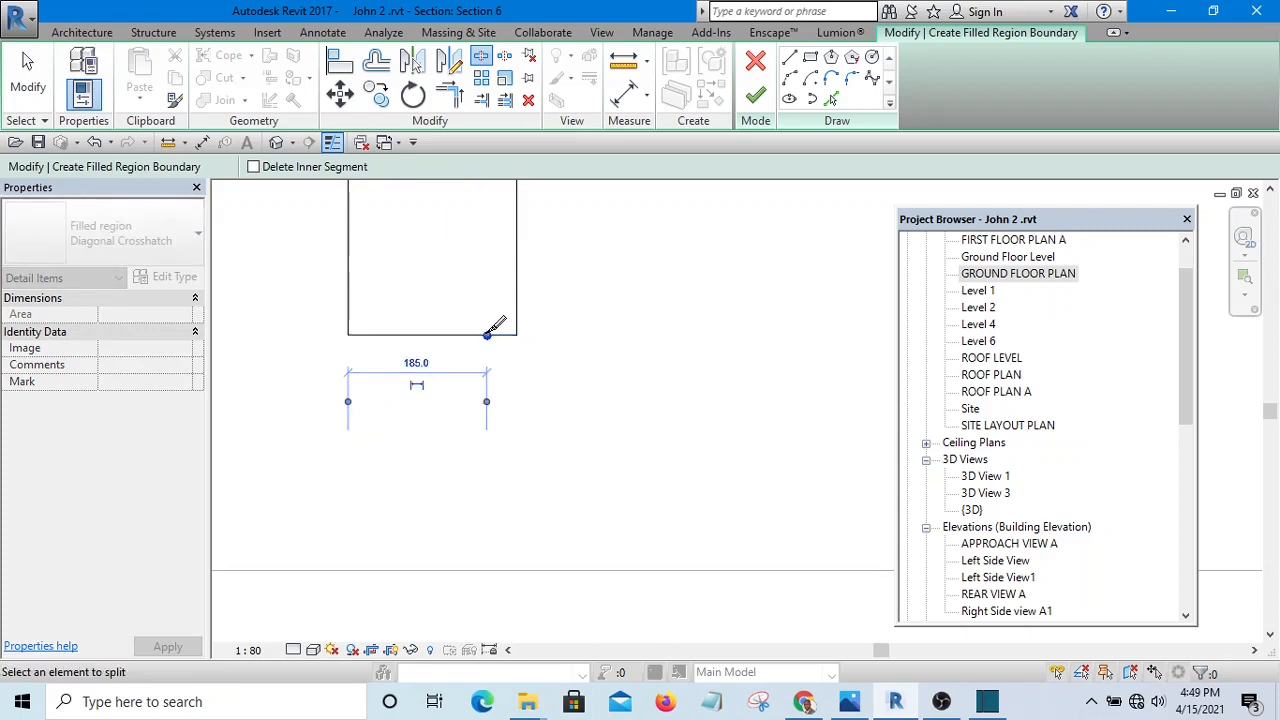
{"action": "key", "text": "Escape"}
{"action": "left_click", "coordinate": [443, 334]}
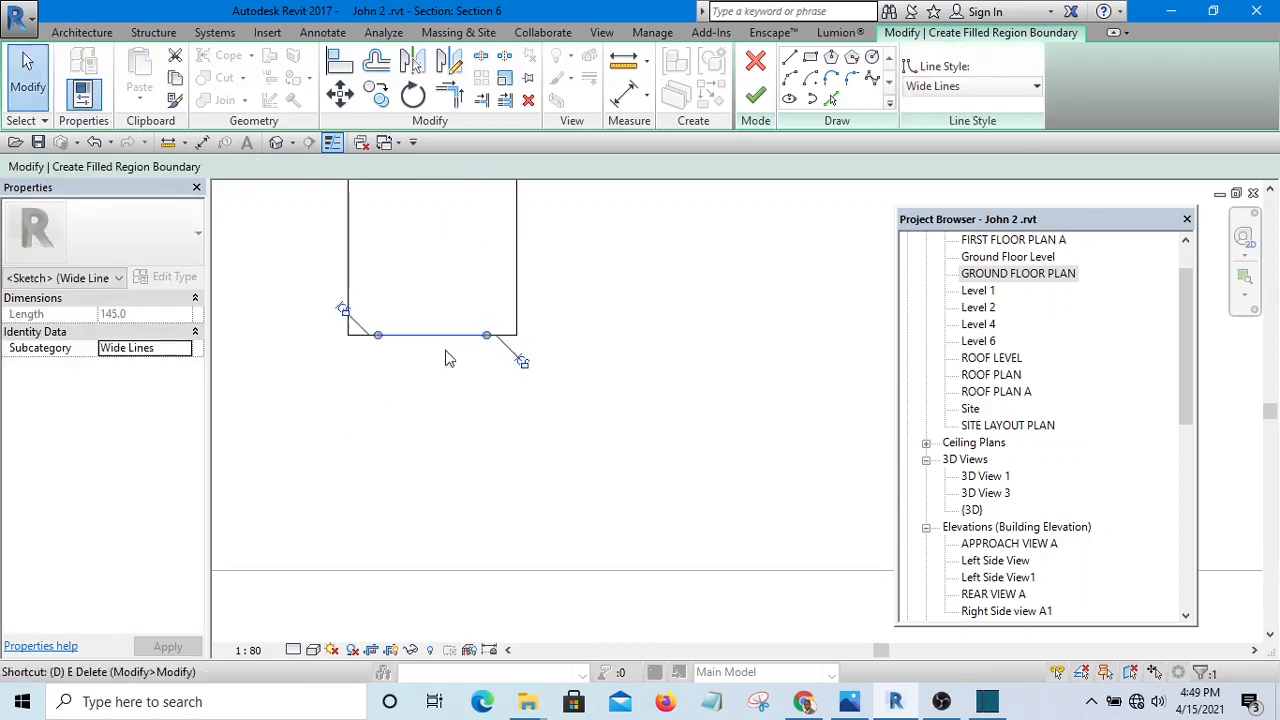
{"action": "key", "text": "Delete"}
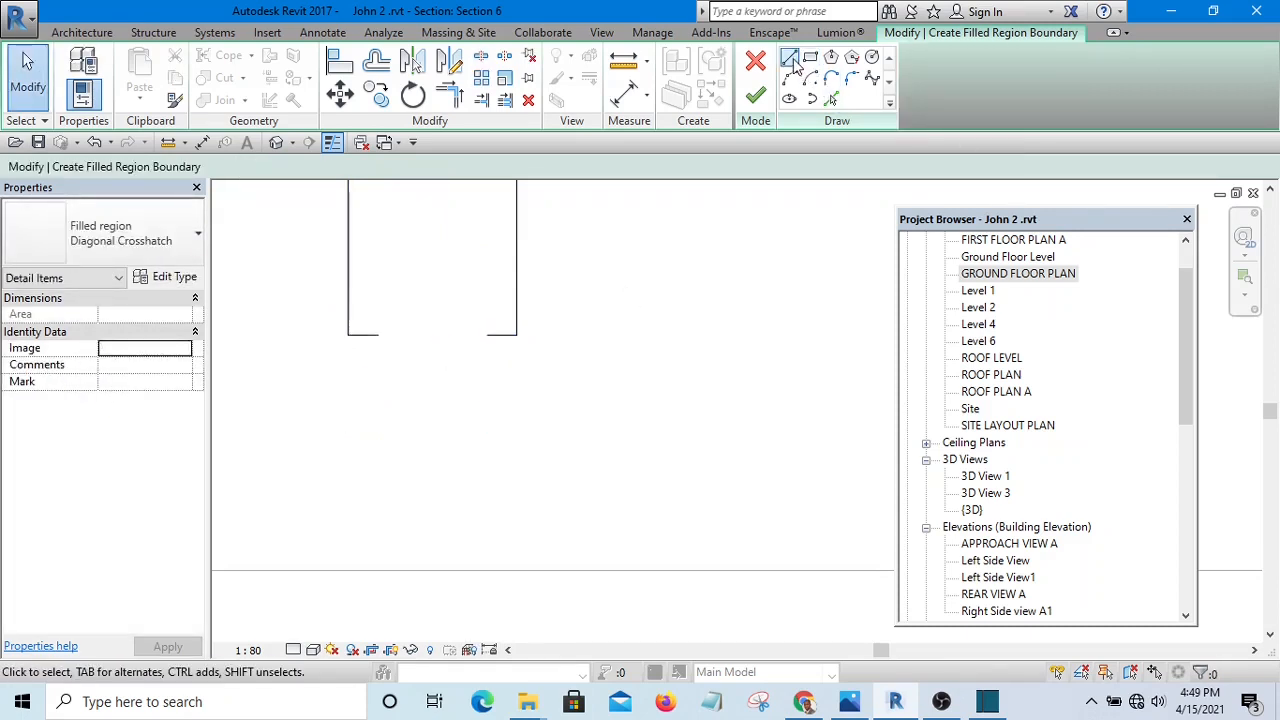
- Draw a zigzag break line in the furniture line style across the gap at the wall's base, starting with a 120 mm vertical segment
{"action": "left_click", "coordinate": [790, 58]}
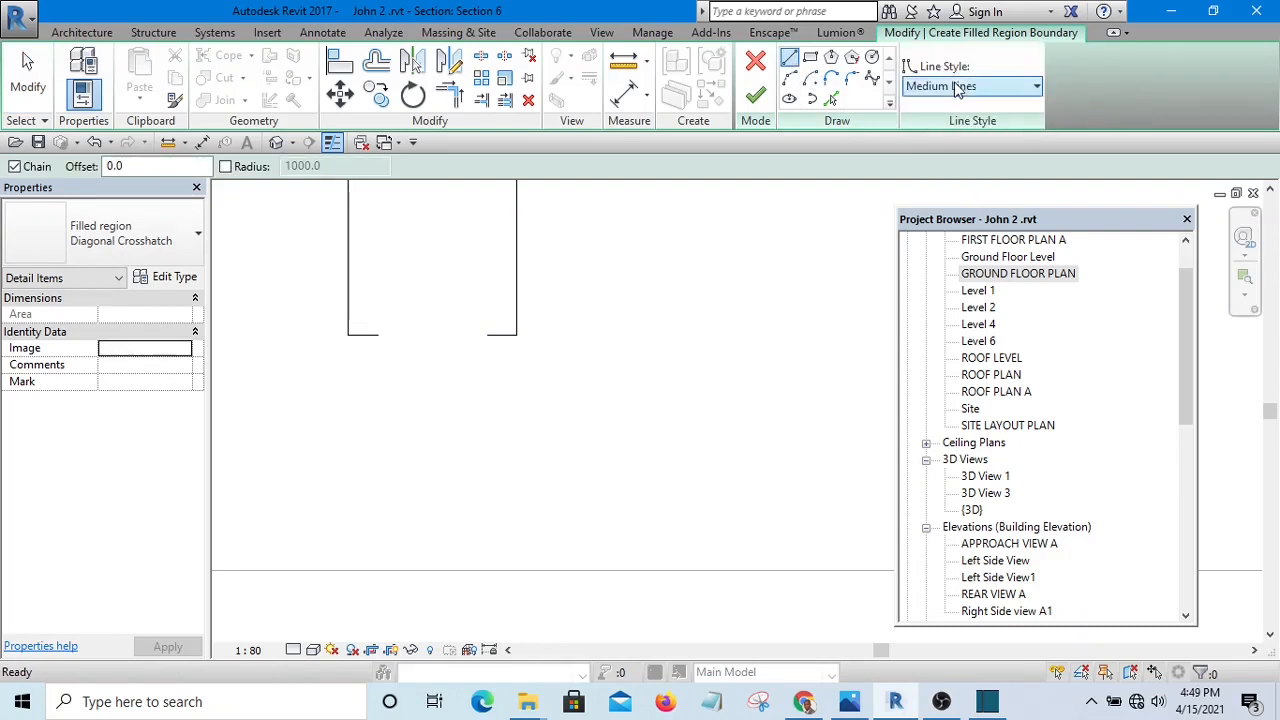
{"action": "left_click", "coordinate": [957, 86]}
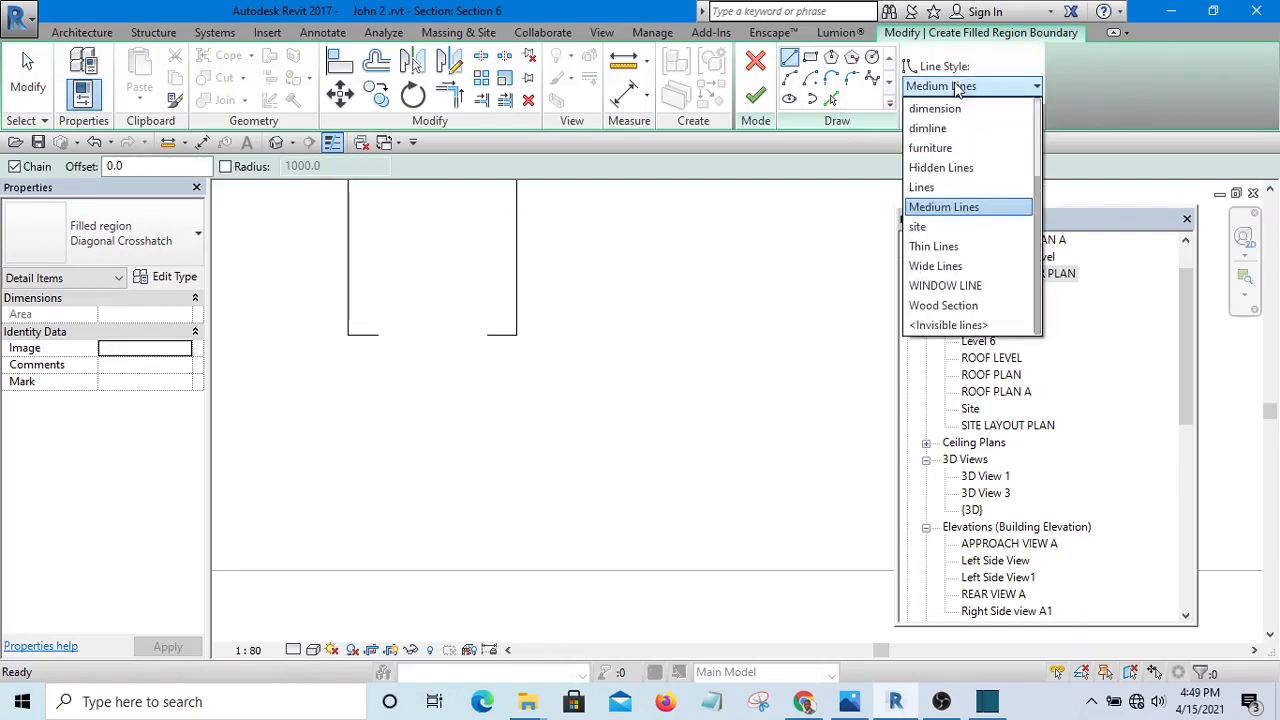
{"action": "left_click", "coordinate": [940, 150]}
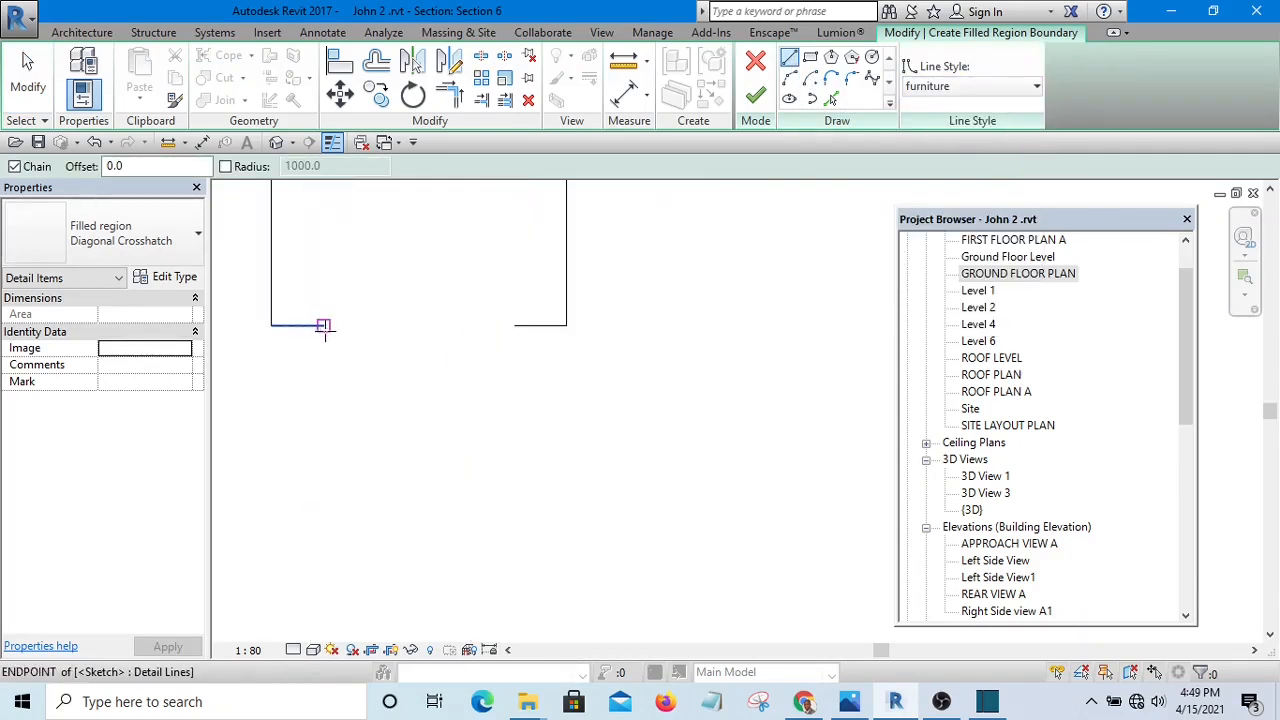
{"action": "left_click", "coordinate": [323, 481]}
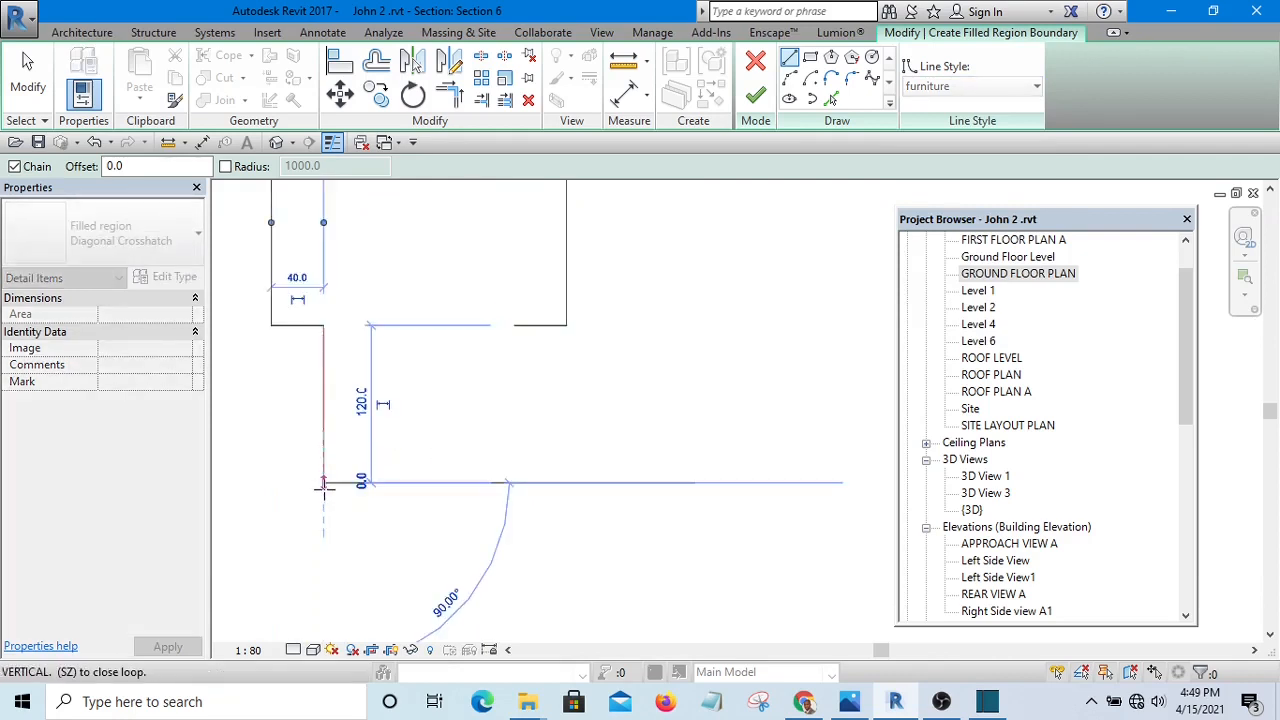
{"action": "scroll", "coordinate": [323, 490], "scroll_direction": "down", "scroll_amount": 2}
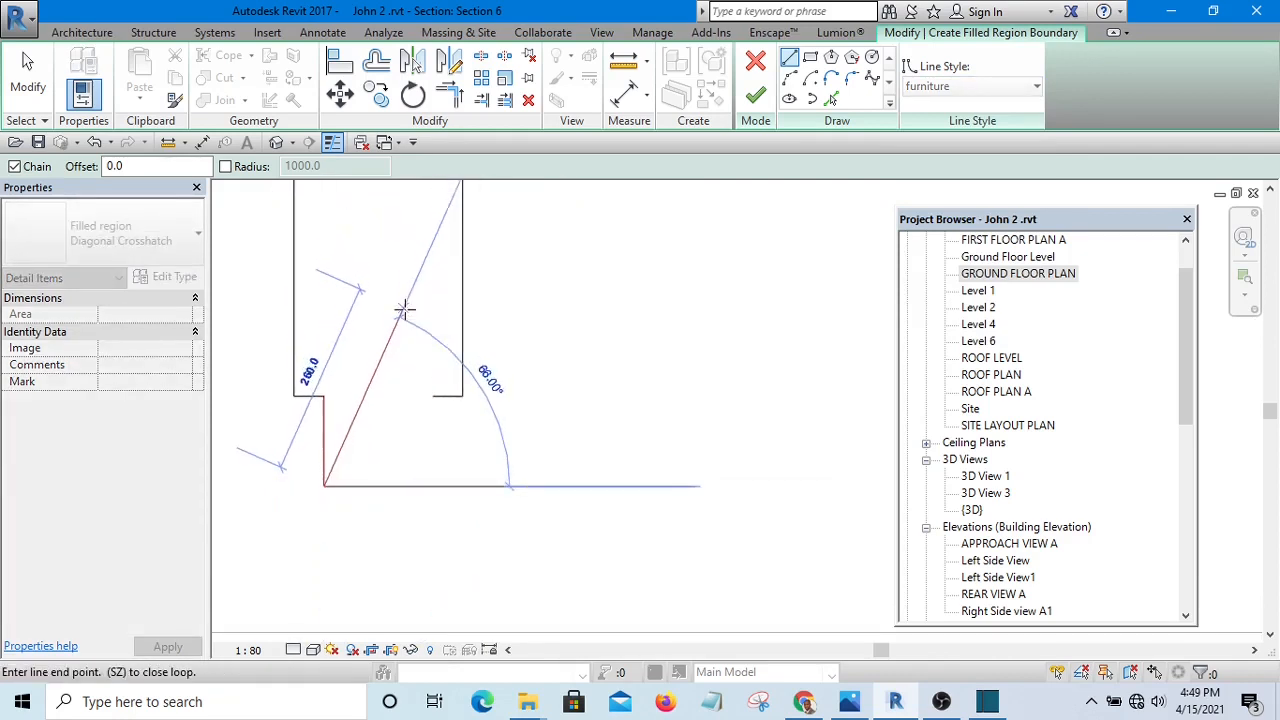
{"action": "left_click", "coordinate": [402, 311]}
{"action": "left_click", "coordinate": [402, 408]}
{"action": "key", "text": "Escape"}
{"action": "key", "text": "Escape"}
- Trim the end of the zigzag line to a corner with the short horizontal line at the wall's right side
{"action": "scroll", "coordinate": [408, 423], "scroll_direction": "up", "scroll_amount": 1}
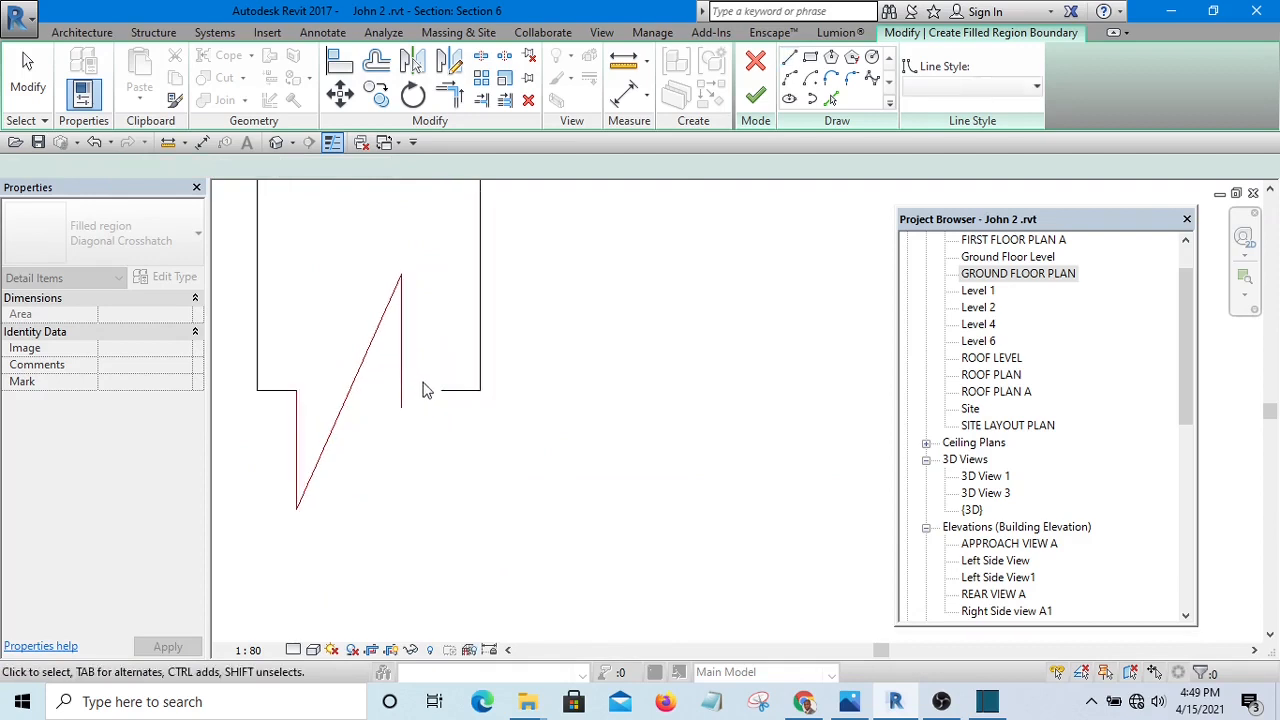
{"action": "scroll", "coordinate": [422, 389], "scroll_direction": "up", "scroll_amount": 2}
{"action": "left_click", "coordinate": [466, 394]}
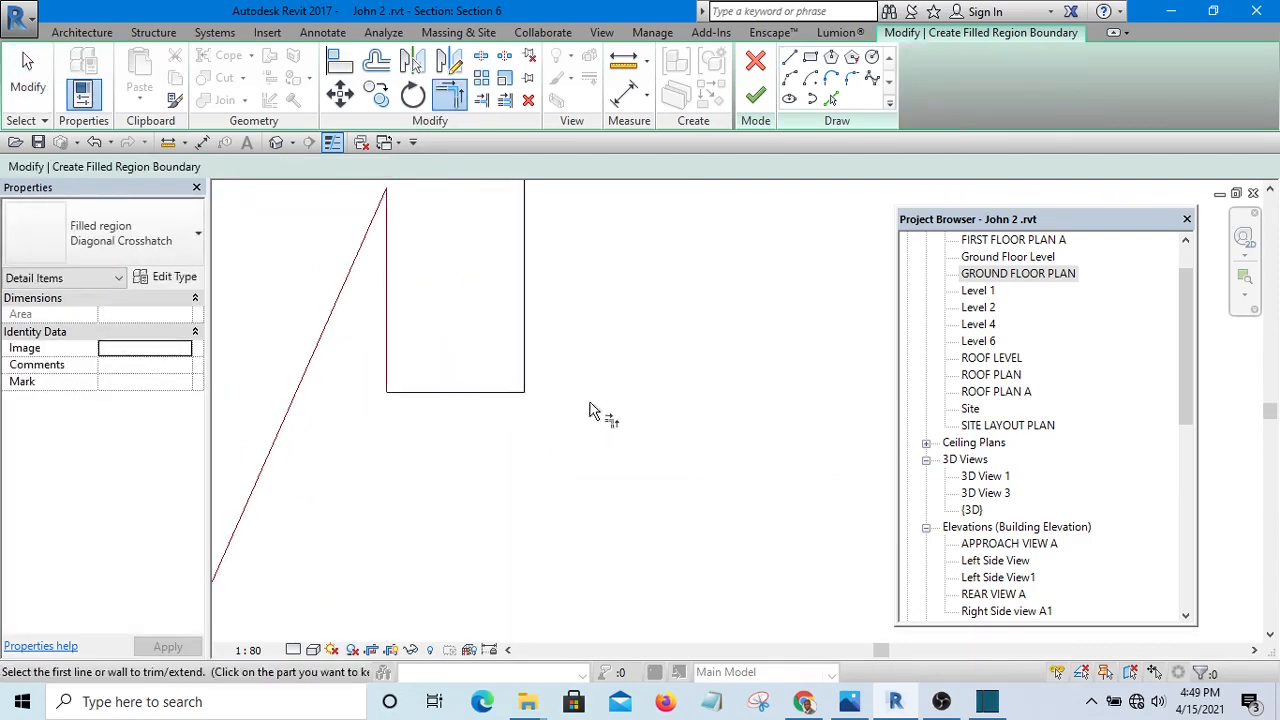
{"action": "key", "text": "Escape"}
- Finish the filled region boundary to create the Diagonal Crosshatch foundation wall, and deselect it
{"action": "scroll", "coordinate": [583, 365], "scroll_direction": "down", "scroll_amount": 4}
{"action": "middle_click_drag", "start_coordinate": [604, 338], "coordinate": [545, 446]}
{"action": "scroll", "coordinate": [570, 400], "scroll_direction": "down", "scroll_amount": 3}
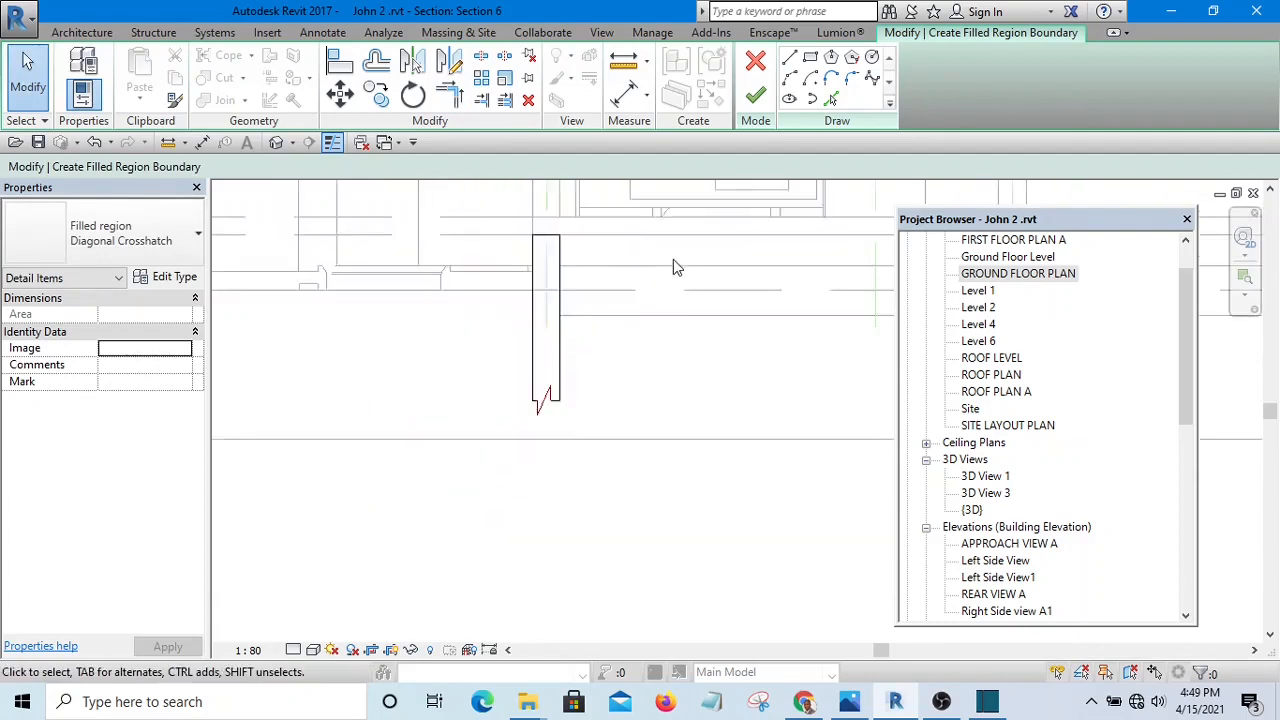
{"action": "scroll", "coordinate": [673, 263], "scroll_direction": "down", "scroll_amount": 2}
{"action": "left_click", "coordinate": [757, 107]}
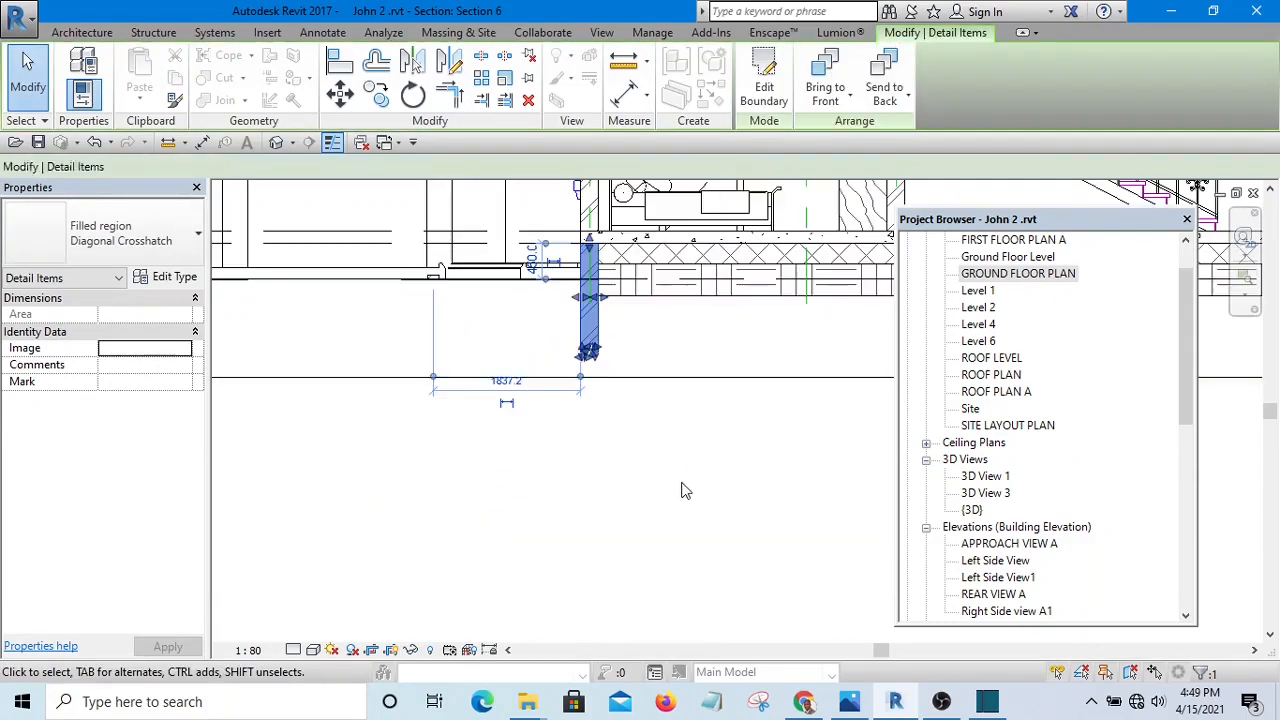
{"action": "left_click", "coordinate": [711, 486]}
- Copy the foundation wall's filled region to the underside of the floor slab beneath the interior wall beside the stairs
{"action": "middle_click_drag", "start_coordinate": [711, 486], "coordinate": [422, 470]}
{"action": "scroll", "coordinate": [390, 413], "scroll_direction": "down", "scroll_amount": 3}
{"action": "scroll", "coordinate": [399, 420], "scroll_direction": "up", "scroll_amount": 4}
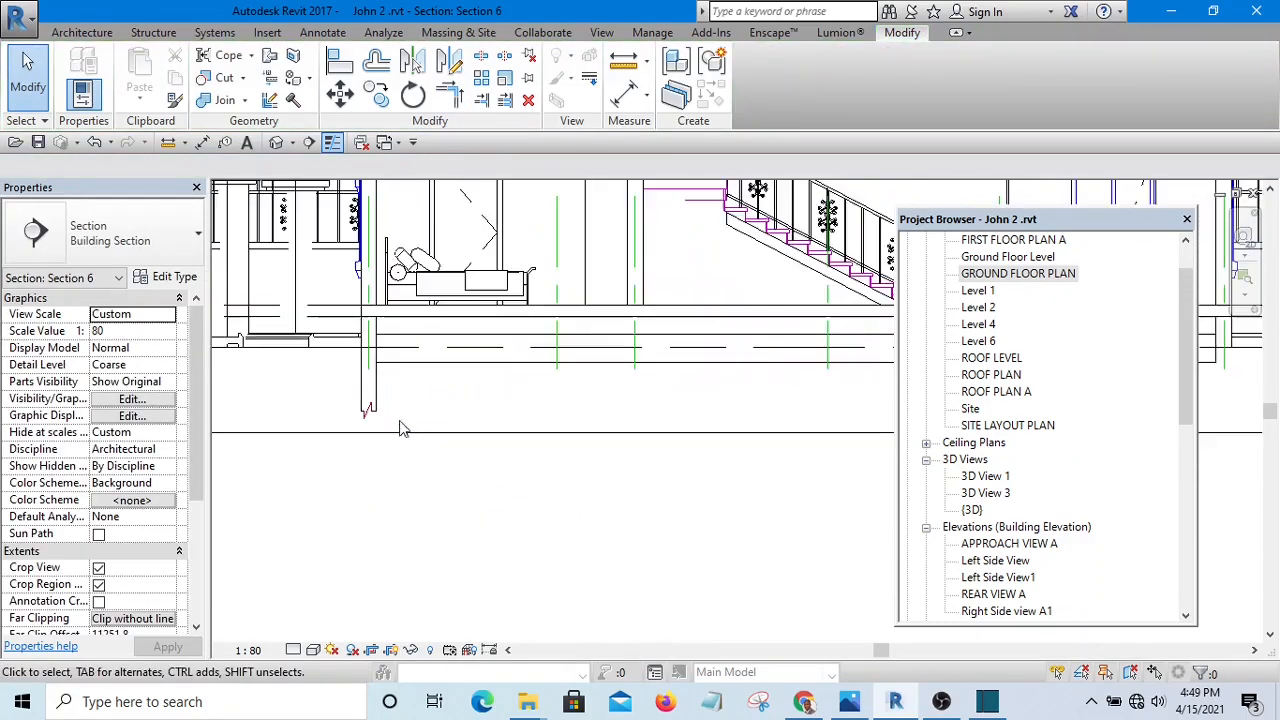
{"action": "left_click", "coordinate": [375, 377]}
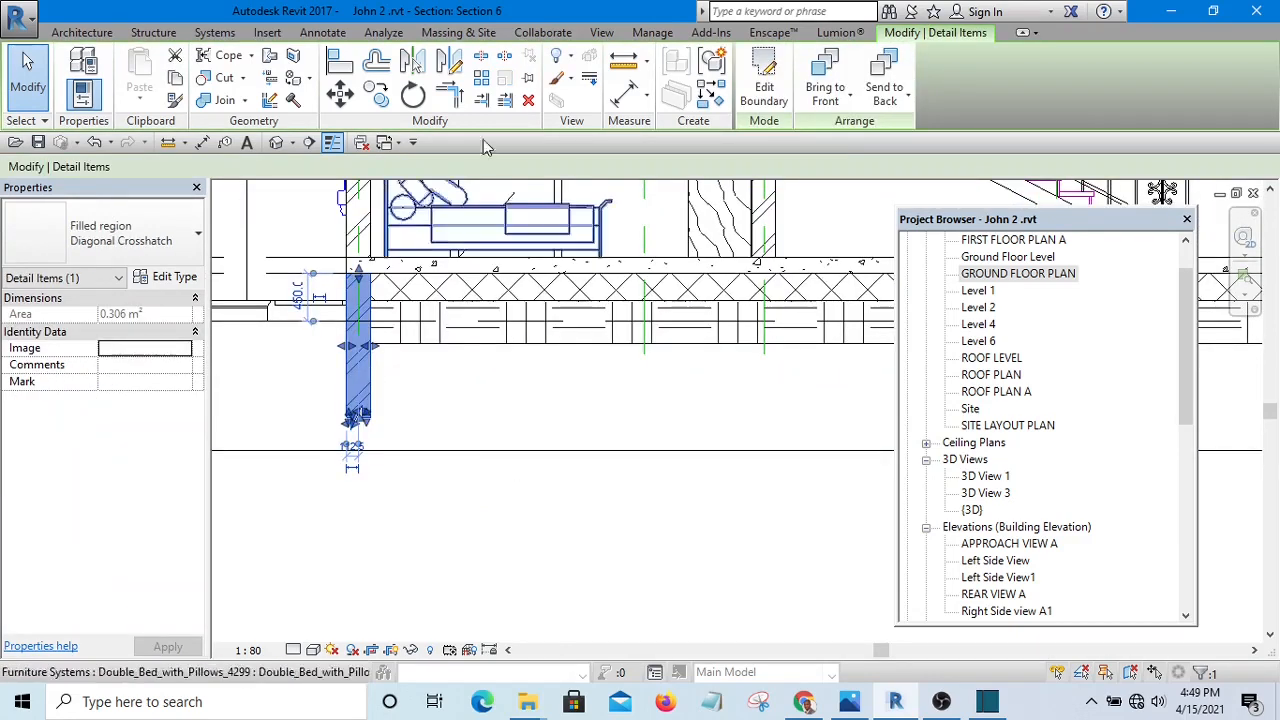
{"action": "left_click", "coordinate": [377, 95]}
{"action": "scroll", "coordinate": [349, 277], "scroll_direction": "up", "scroll_amount": 8}
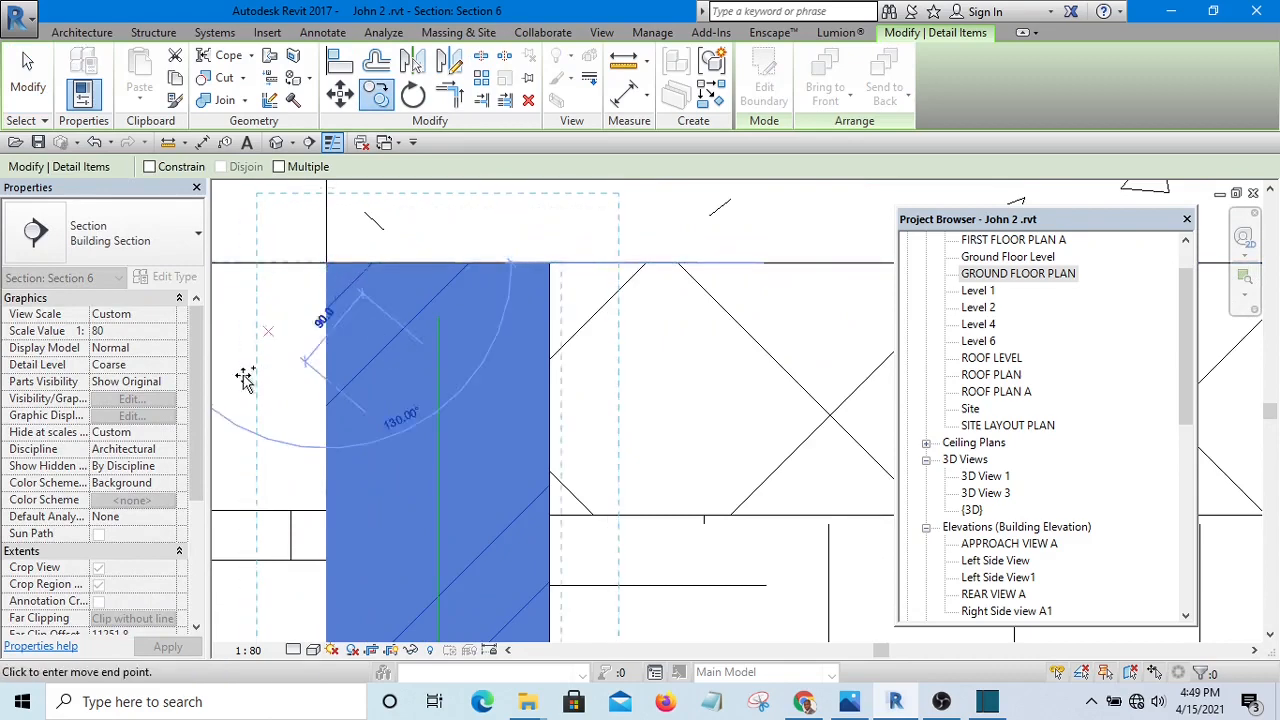
{"action": "scroll", "coordinate": [245, 370], "scroll_direction": "down", "scroll_amount": 8}
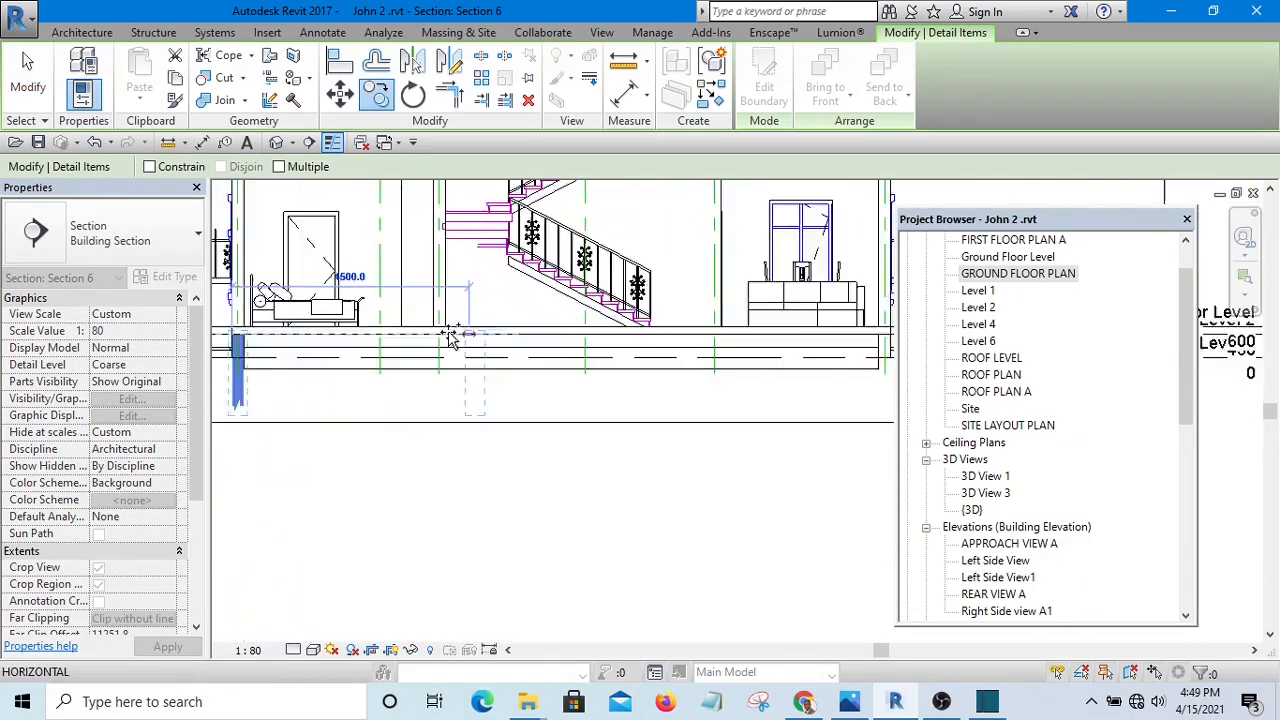
{"action": "scroll", "coordinate": [452, 338], "scroll_direction": "up", "scroll_amount": 5}
{"action": "left_click", "coordinate": [433, 340]}
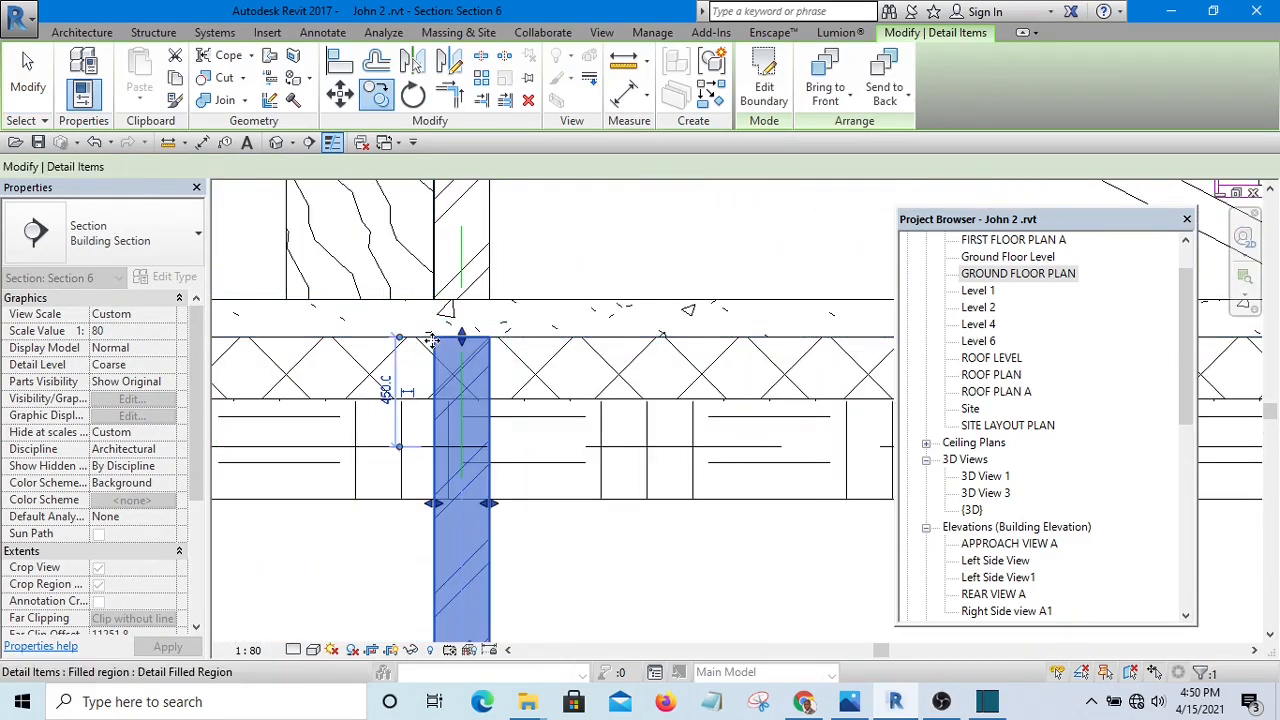
- Copy the interior wall's foundation filled region beneath the exterior wall next to the car, and deselect it
{"action": "scroll", "coordinate": [366, 286], "scroll_direction": "down", "scroll_amount": 3}
{"action": "left_click", "coordinate": [380, 94]}
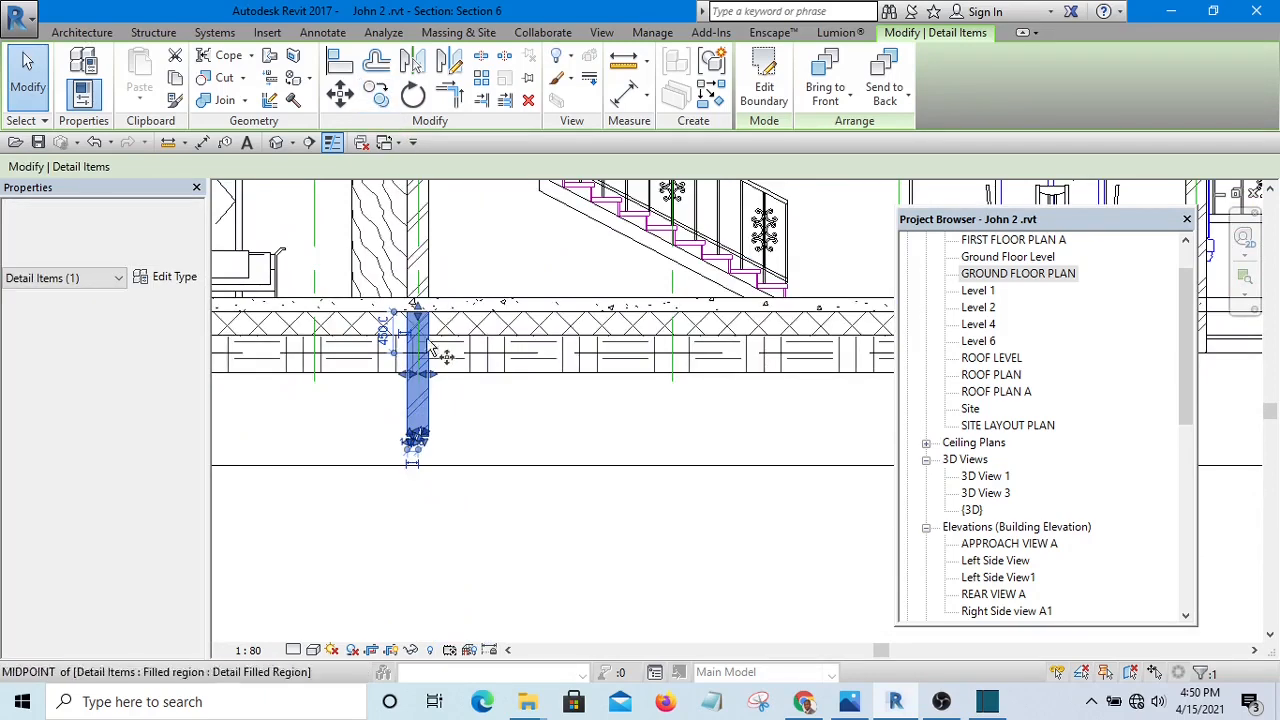
{"action": "scroll", "coordinate": [405, 312], "scroll_direction": "up", "scroll_amount": 4}
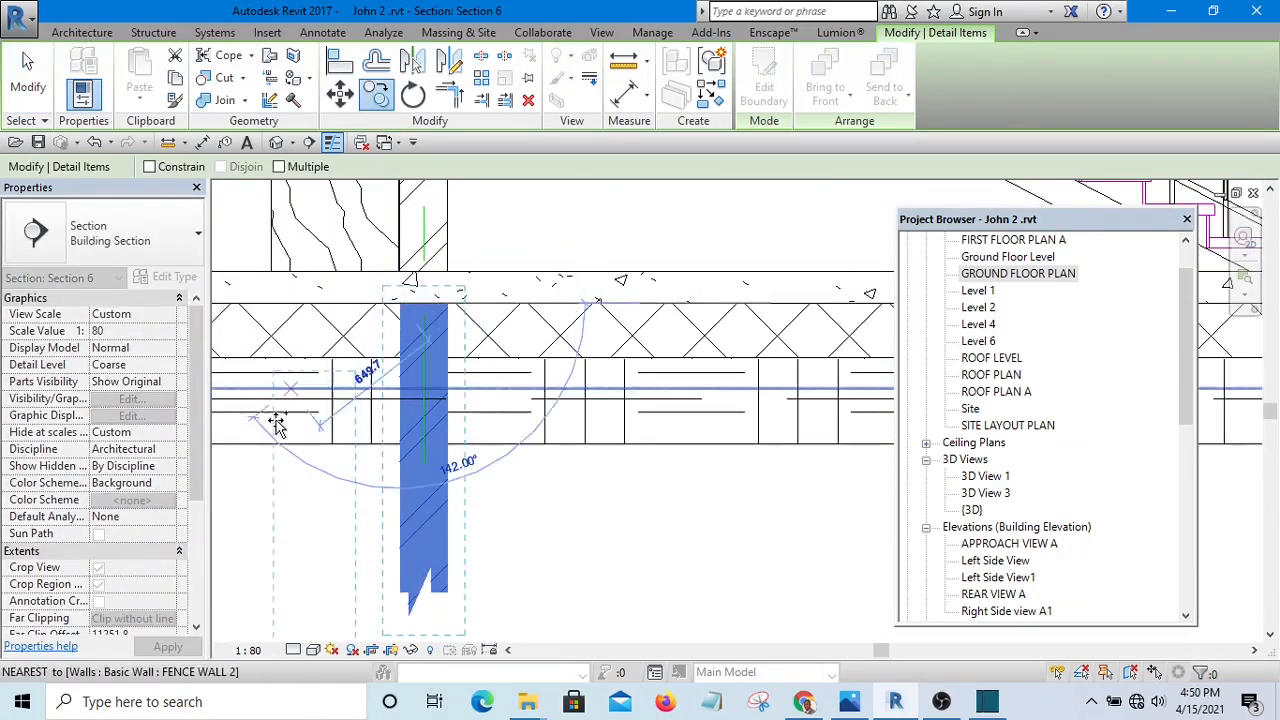
{"action": "scroll", "coordinate": [277, 422], "scroll_direction": "down", "scroll_amount": 5}
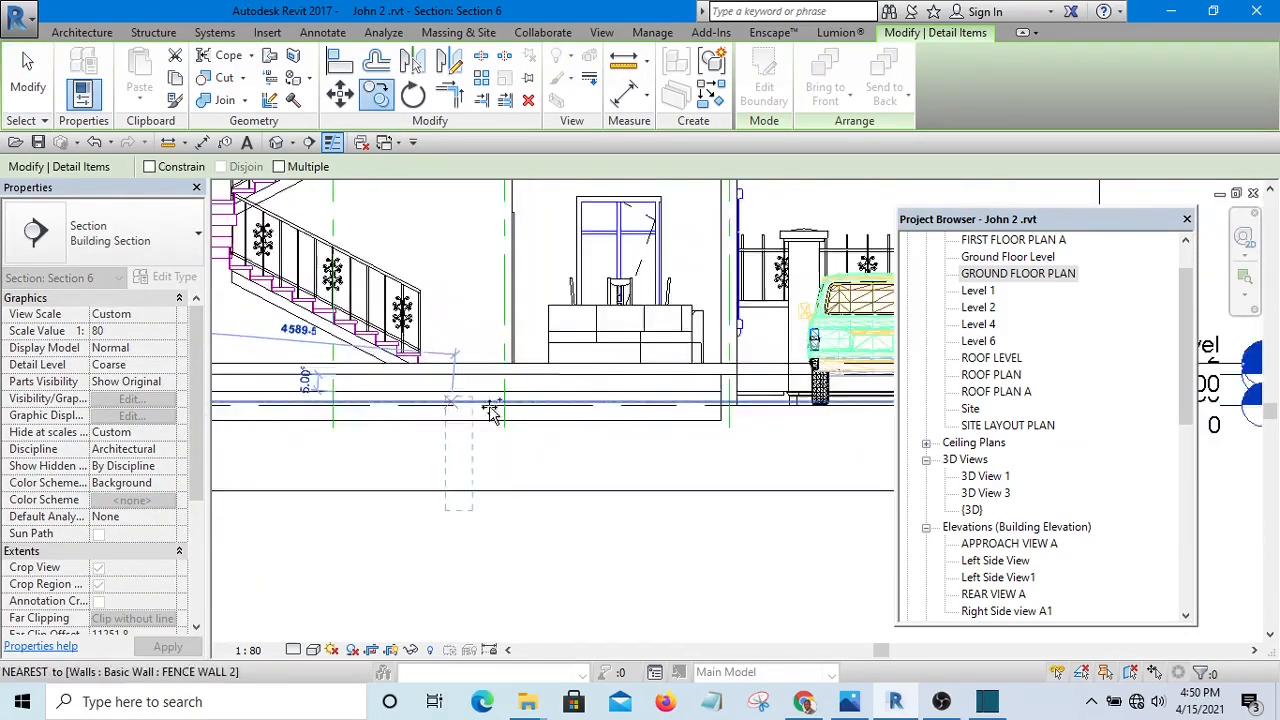
{"action": "scroll", "coordinate": [597, 398], "scroll_direction": "up", "scroll_amount": 5}
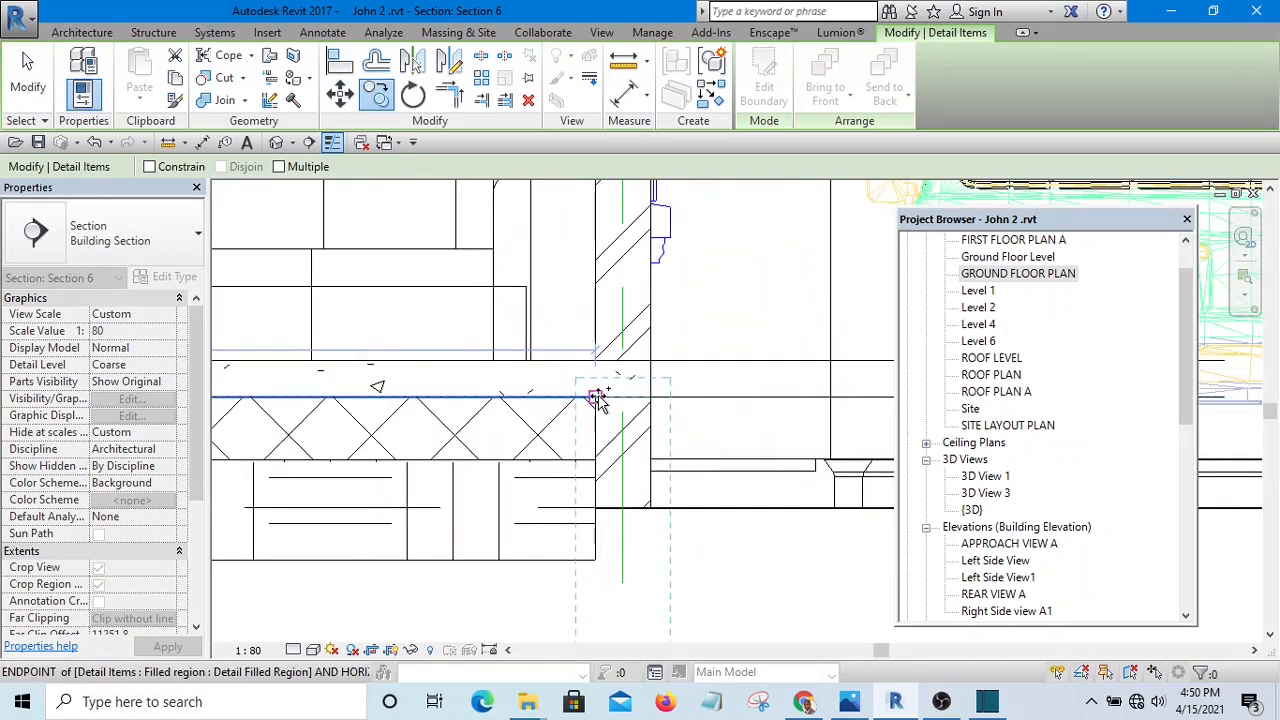
{"action": "left_click", "coordinate": [595, 397]}
{"action": "scroll", "coordinate": [590, 420], "scroll_direction": "down", "scroll_amount": 6}
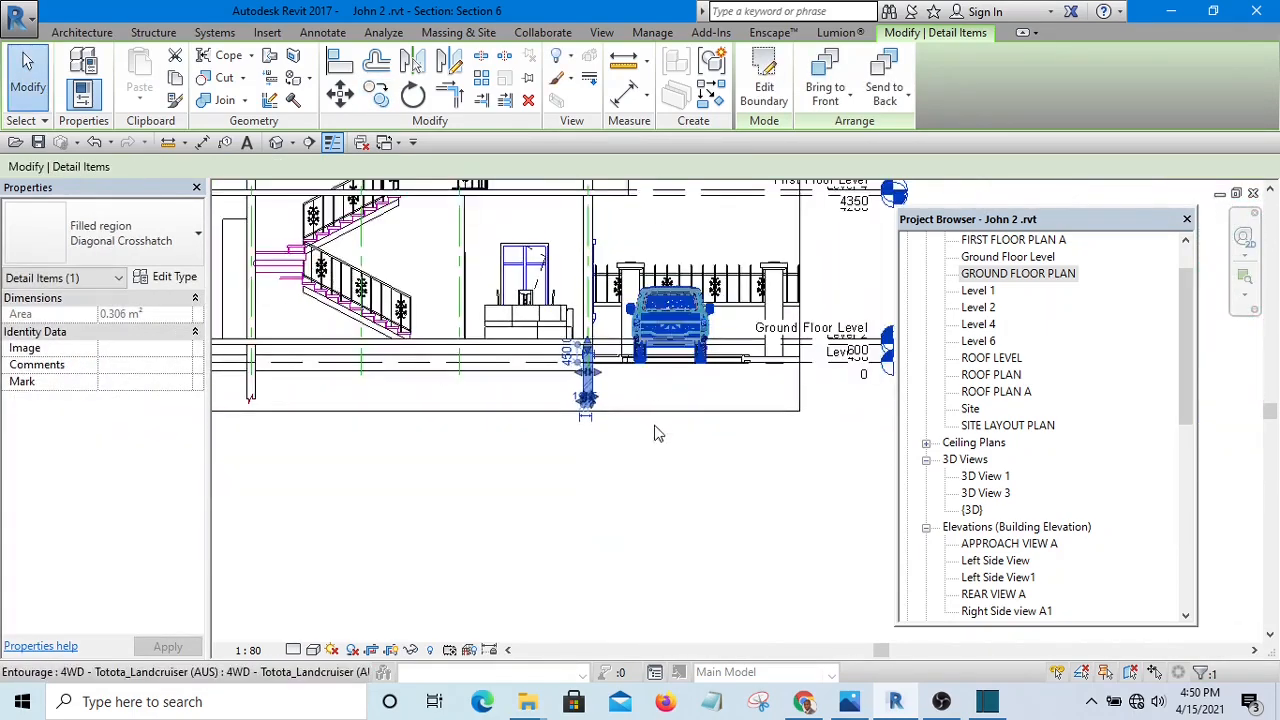
{"action": "left_click", "coordinate": [668, 463]}
- Hide the crop region boundary in the section view
{"action": "scroll", "coordinate": [421, 424], "scroll_direction": "up", "scroll_amount": 3}
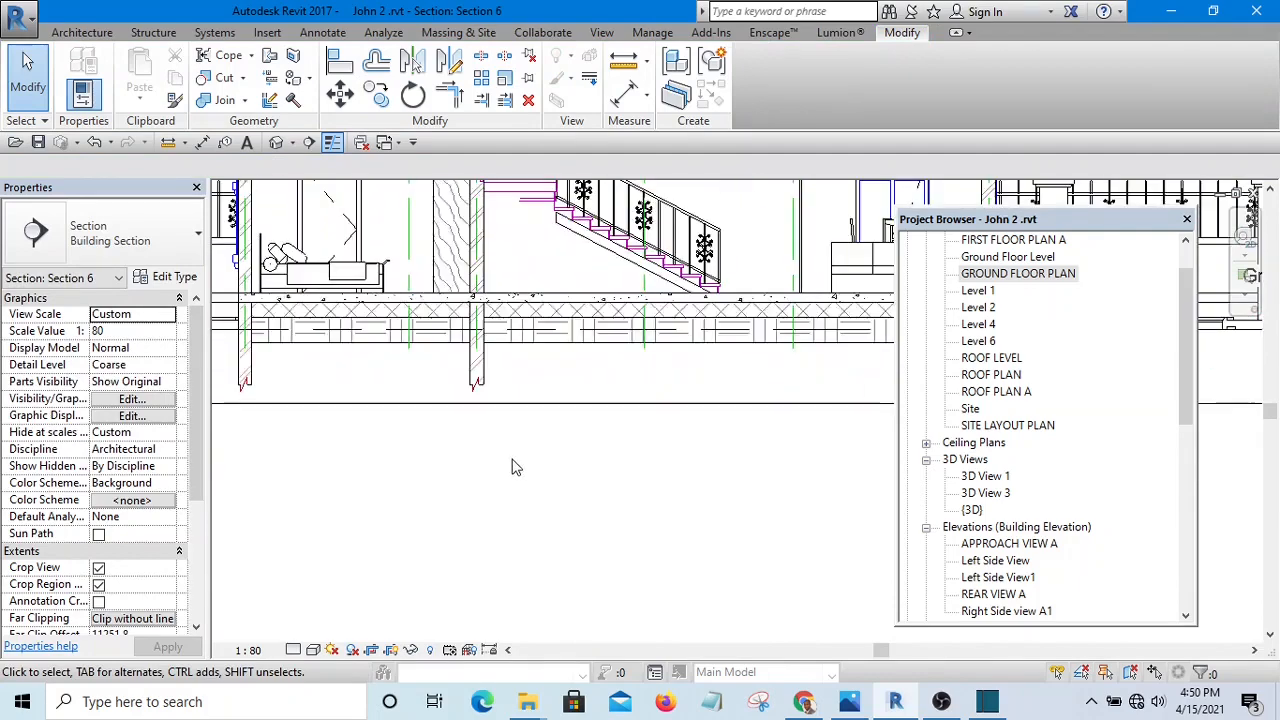
{"action": "scroll", "coordinate": [480, 415], "scroll_direction": "down", "scroll_amount": 3}
{"action": "scroll", "coordinate": [553, 393], "scroll_direction": "up", "scroll_amount": 6}
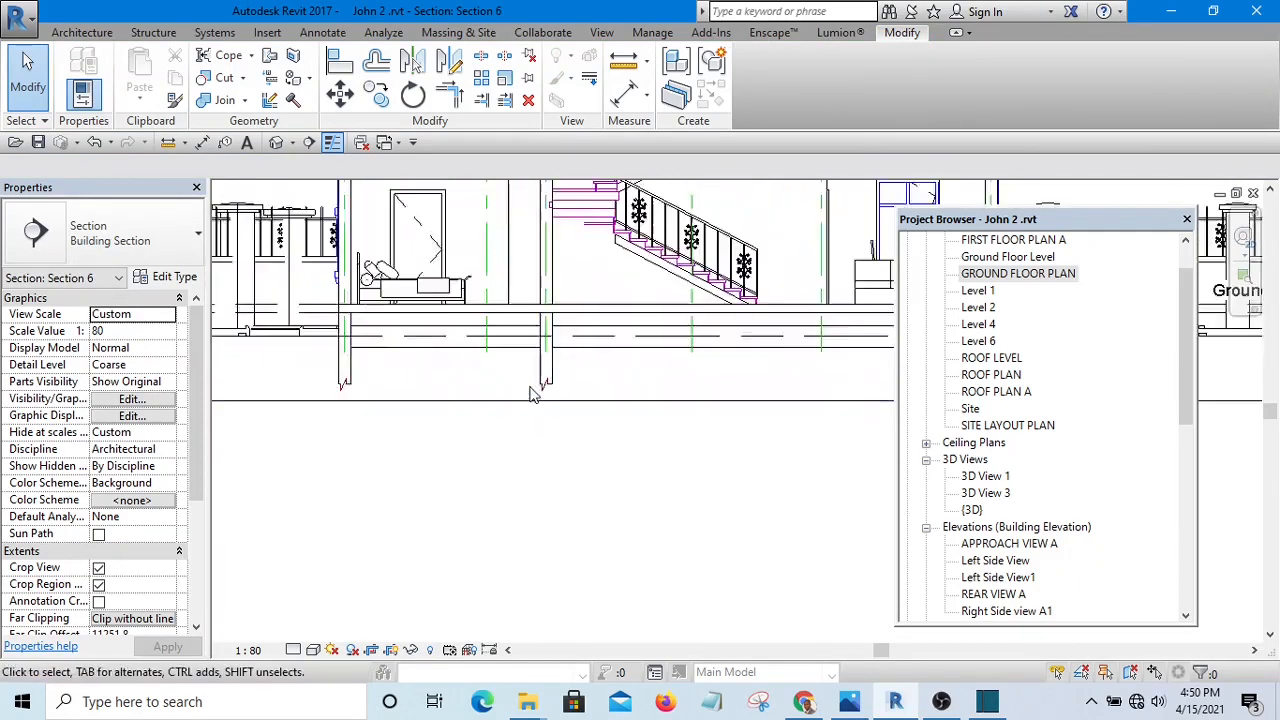
{"action": "scroll", "coordinate": [580, 438], "scroll_direction": "down", "scroll_amount": 6}
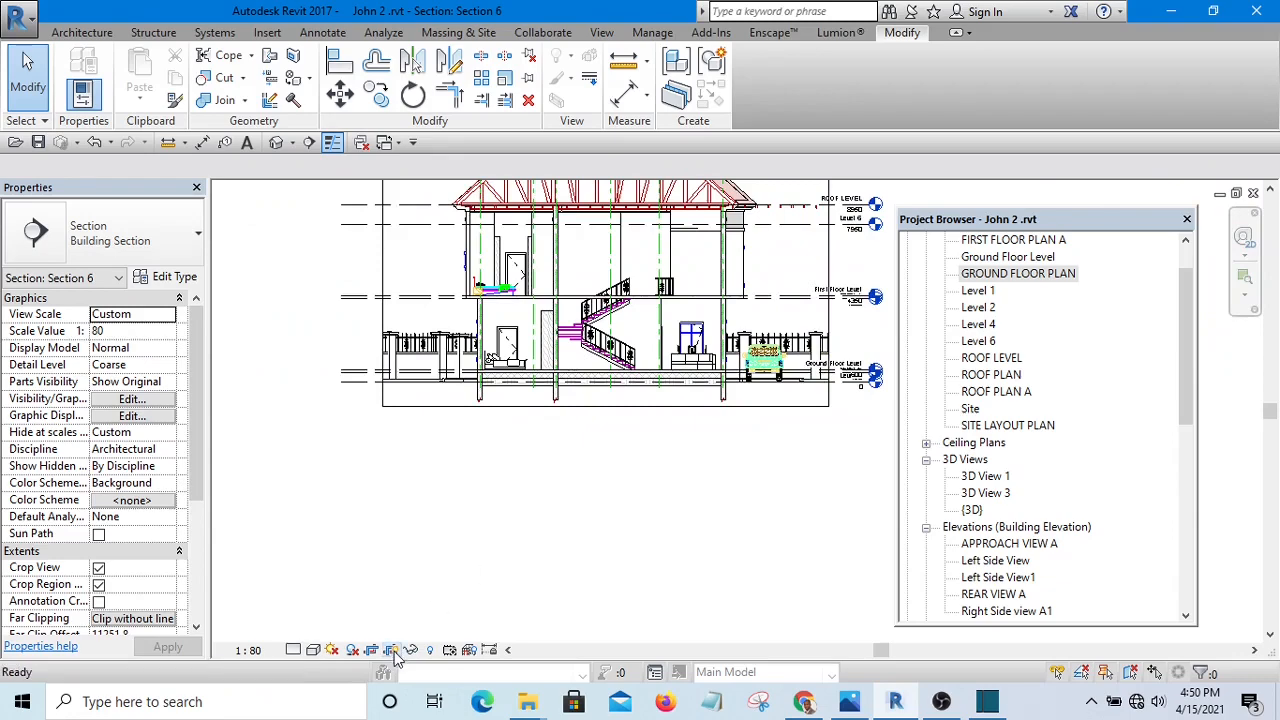
{"action": "scroll", "coordinate": [560, 540], "scroll_direction": "down", "scroll_amount": 1}
{"action": "scroll", "coordinate": [560, 540], "scroll_direction": "up", "scroll_amount": 3}
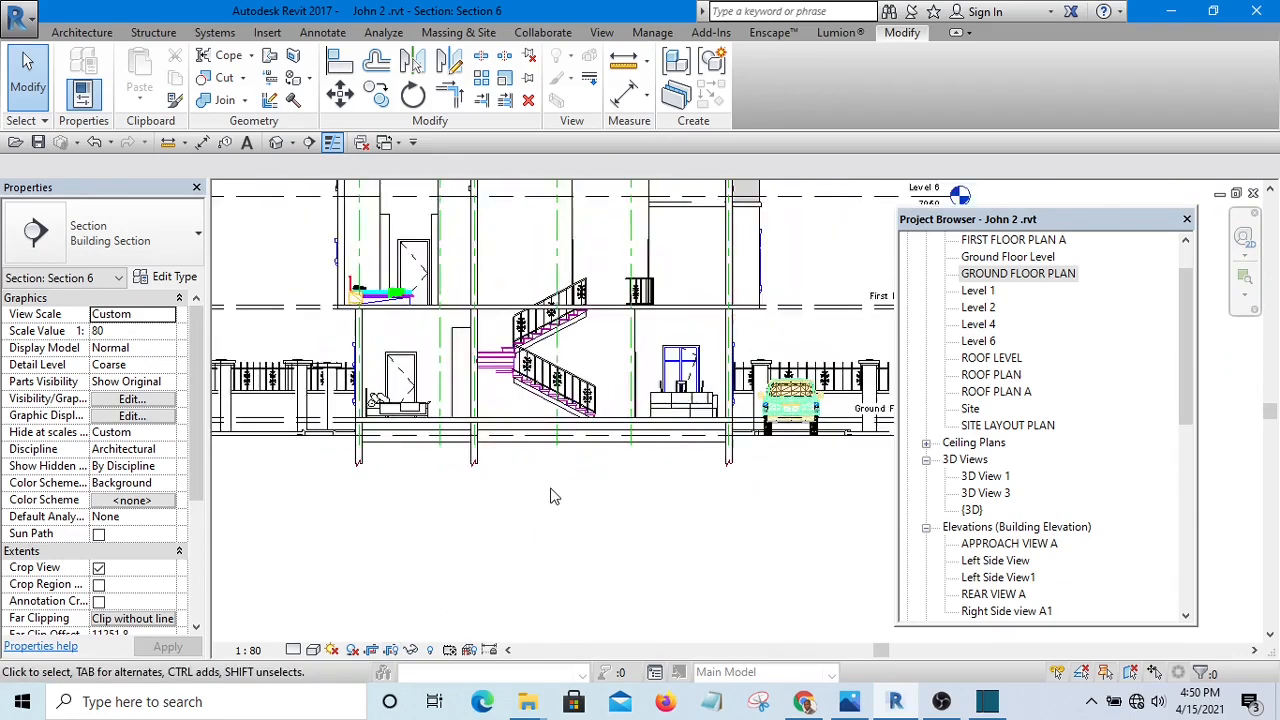
- Turn off Thin Lines so the section shows its true line weights
{"action": "scroll", "coordinate": [577, 540], "scroll_direction": "down", "scroll_amount": 4}
{"action": "scroll", "coordinate": [555, 500], "scroll_direction": "up", "scroll_amount": 5}
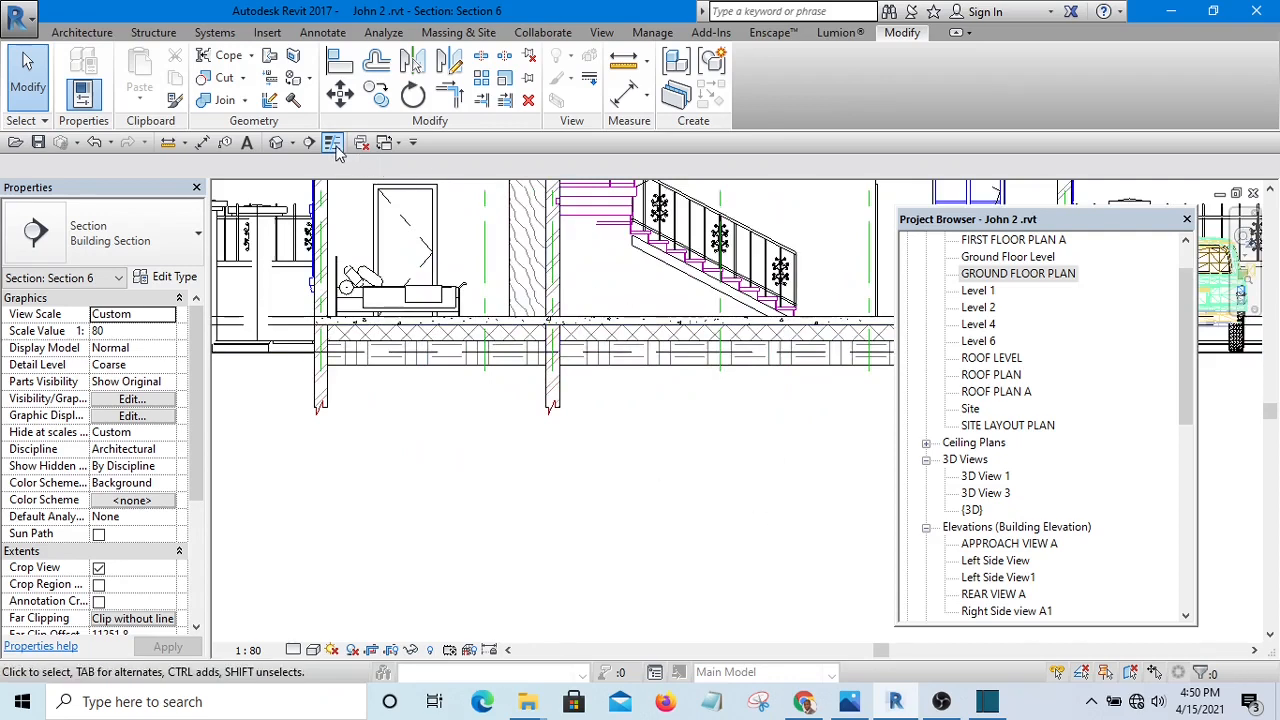
{"action": "scroll", "coordinate": [570, 450], "scroll_direction": "down", "scroll_amount": 2}
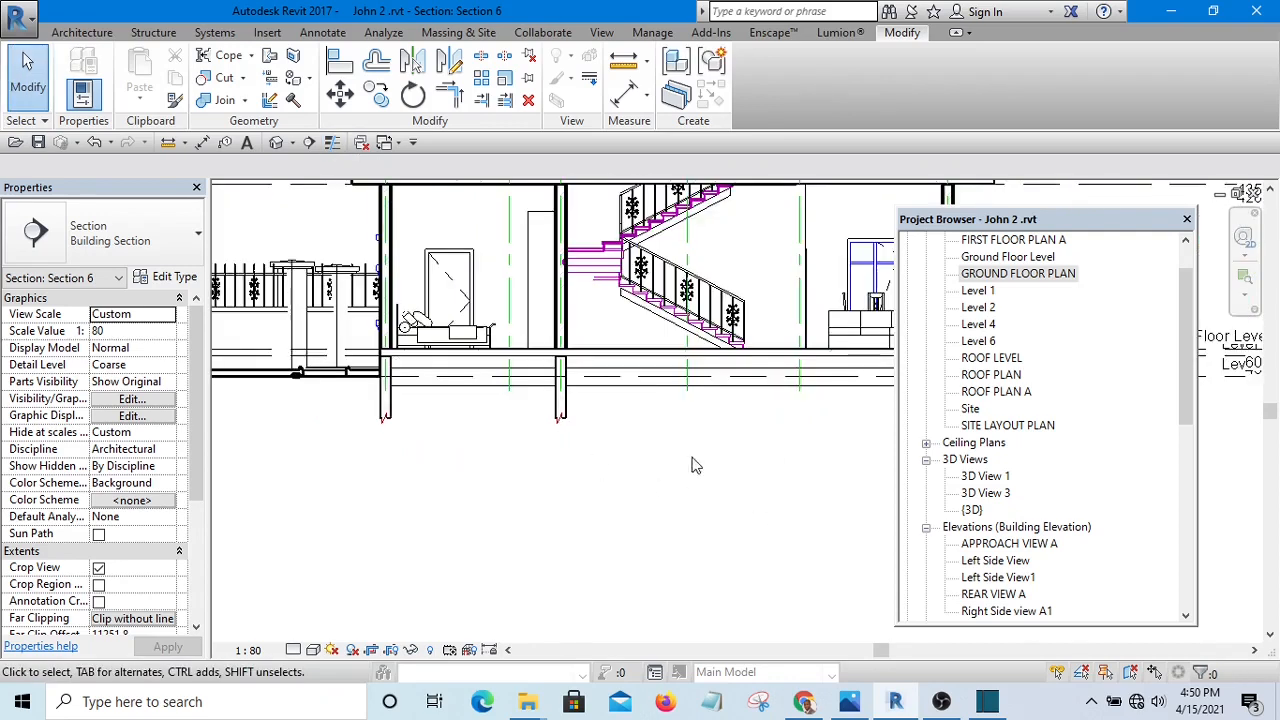
- Examine the foundation walls and the fill layers beneath the ground floor slab
{"action": "middle_click_drag", "start_coordinate": [614, 463], "coordinate": [520, 506]}
{"action": "scroll", "coordinate": [560, 506], "scroll_direction": "down", "scroll_amount": 1}
{"action": "middle_click_drag", "start_coordinate": [629, 509], "coordinate": [660, 520]}
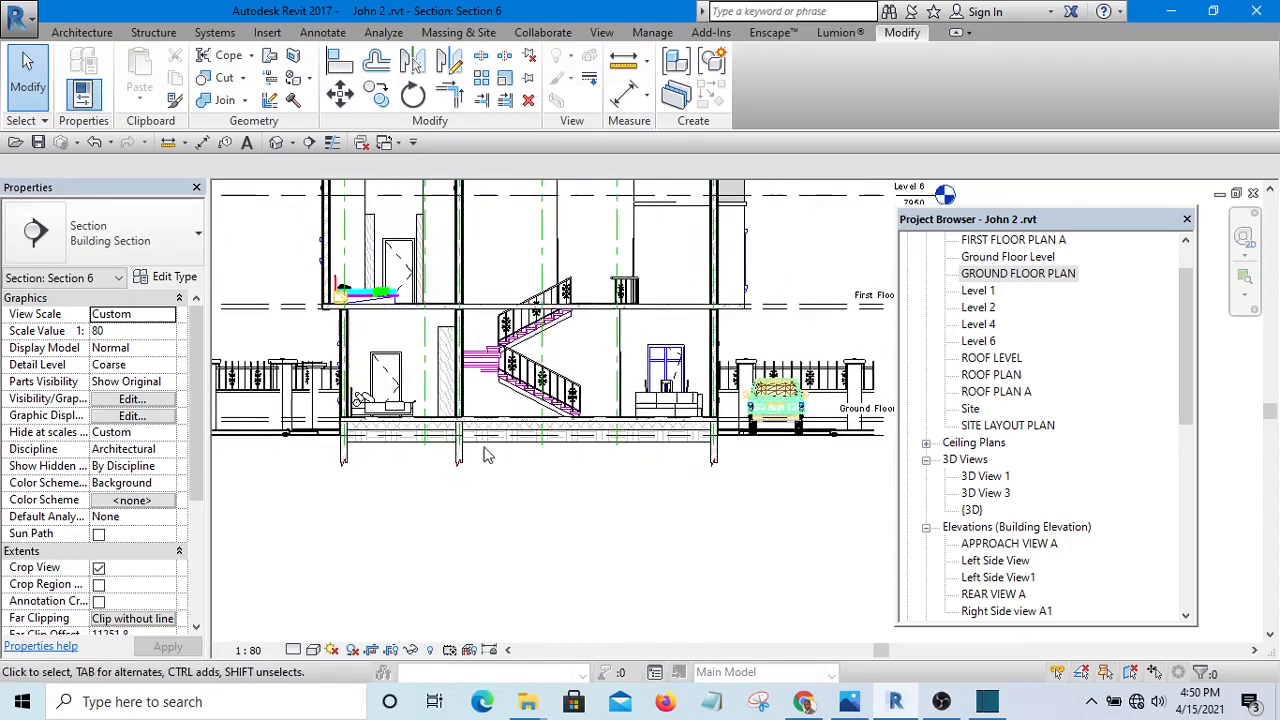
{"action": "scroll", "coordinate": [548, 515], "scroll_direction": "up", "scroll_amount": 3}
{"action": "scroll", "coordinate": [546, 497], "scroll_direction": "down", "scroll_amount": 2}
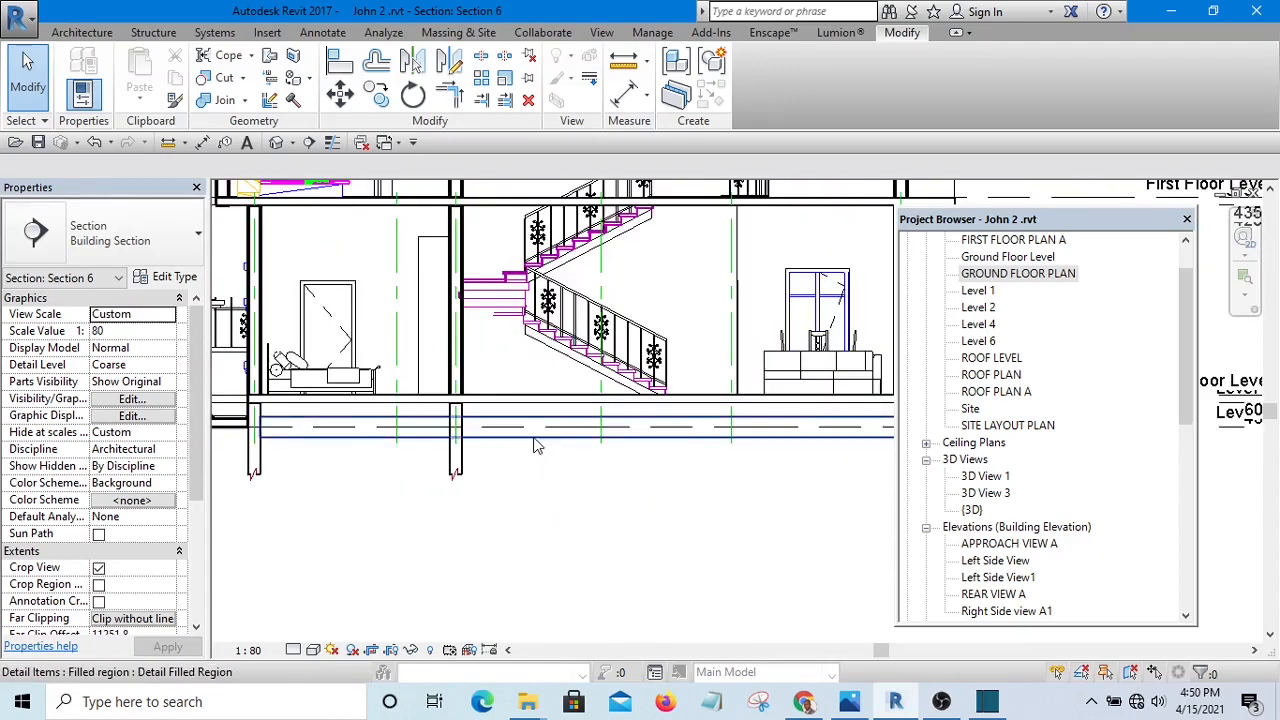
{"action": "middle_click_drag", "start_coordinate": [543, 534], "coordinate": [512, 532]}
{"action": "scroll", "coordinate": [621, 458], "scroll_direction": "down", "scroll_amount": 1}
{"action": "scroll", "coordinate": [621, 464], "scroll_direction": "up", "scroll_amount": 2}
{"action": "scroll", "coordinate": [623, 464], "scroll_direction": "up", "scroll_amount": 2}
- Copy the earth filled region from the left wall's inner face to the right exterior wall's outer face, beneath the pavement and car
{"action": "middle_click_drag", "start_coordinate": [629, 478], "coordinate": [448, 428]}
{"action": "scroll", "coordinate": [528, 433], "scroll_direction": "up", "scroll_amount": 2}
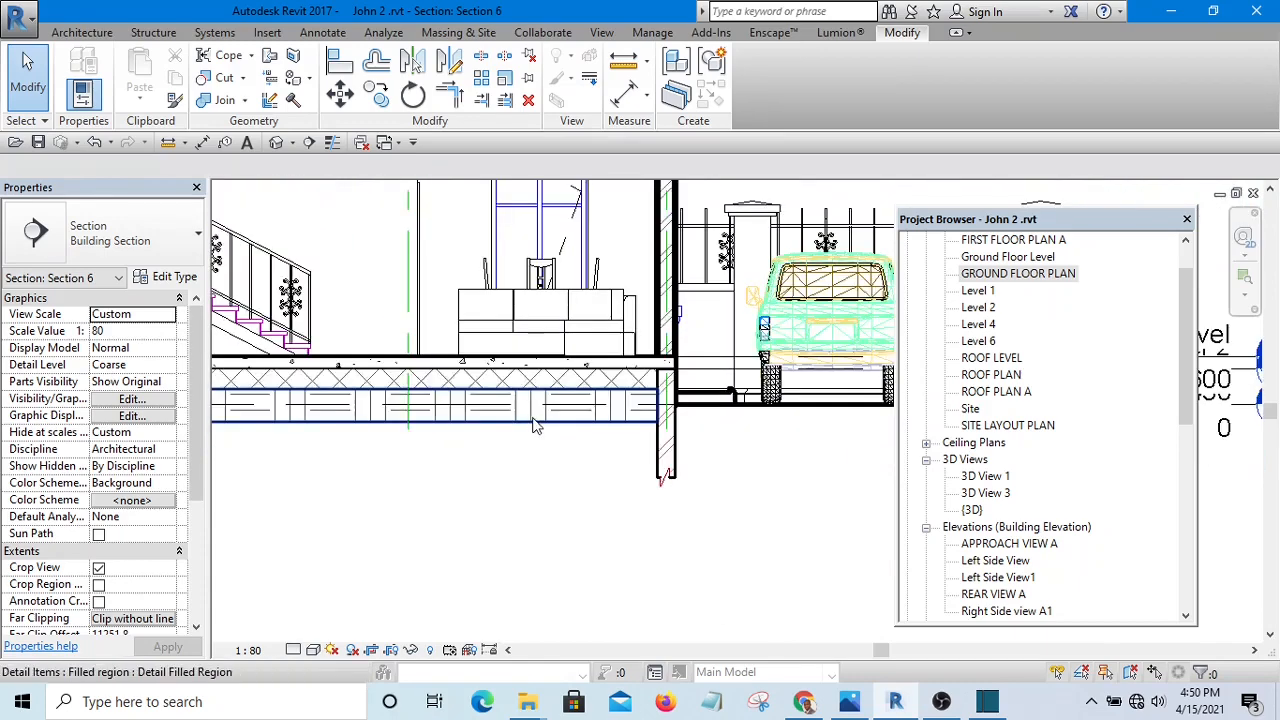
{"action": "left_click", "coordinate": [535, 425]}
{"action": "scroll", "coordinate": [520, 330], "scroll_direction": "down", "scroll_amount": 3}
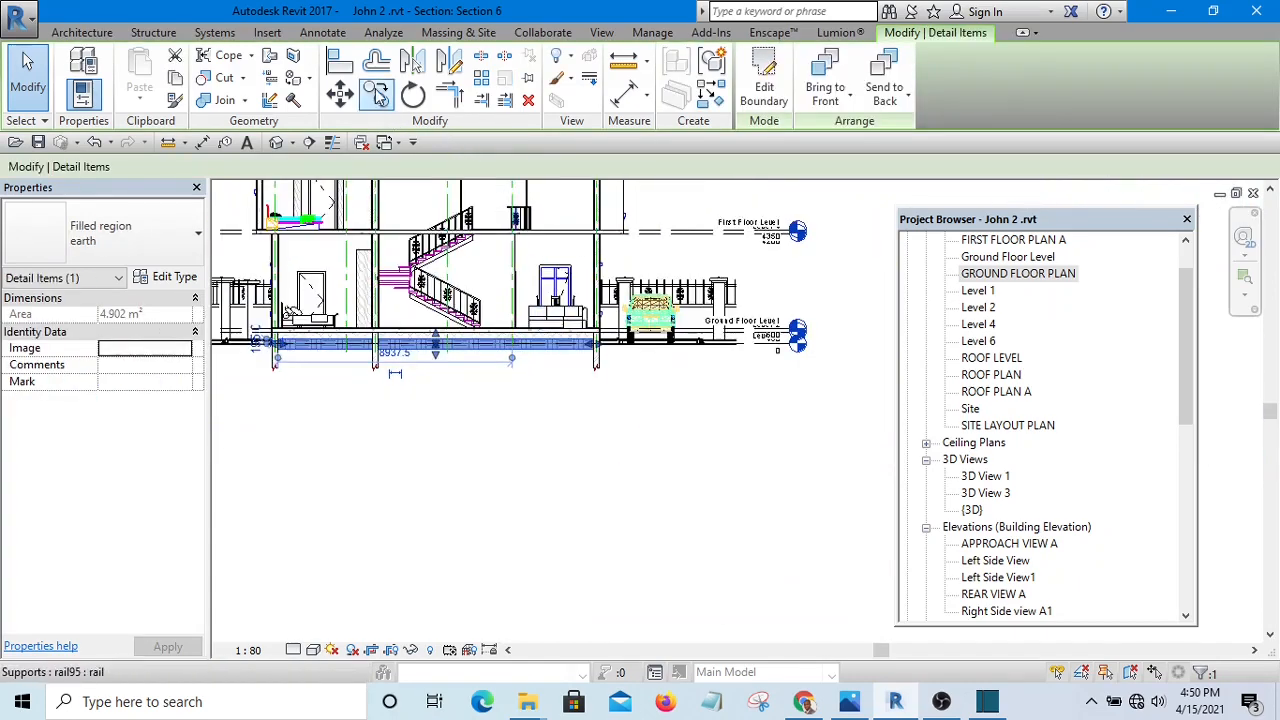
{"action": "left_click", "coordinate": [376, 93]}
{"action": "scroll", "coordinate": [275, 365], "scroll_direction": "up", "scroll_amount": 4}
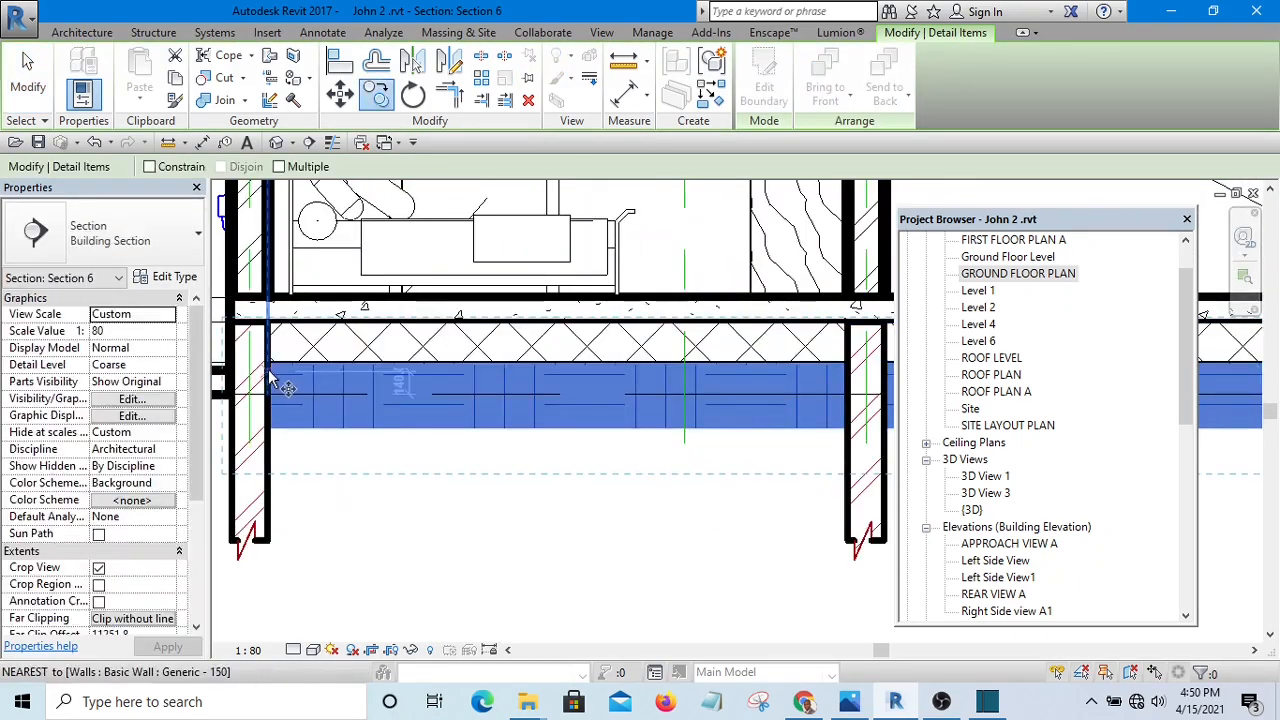
{"action": "left_click", "coordinate": [270, 378]}
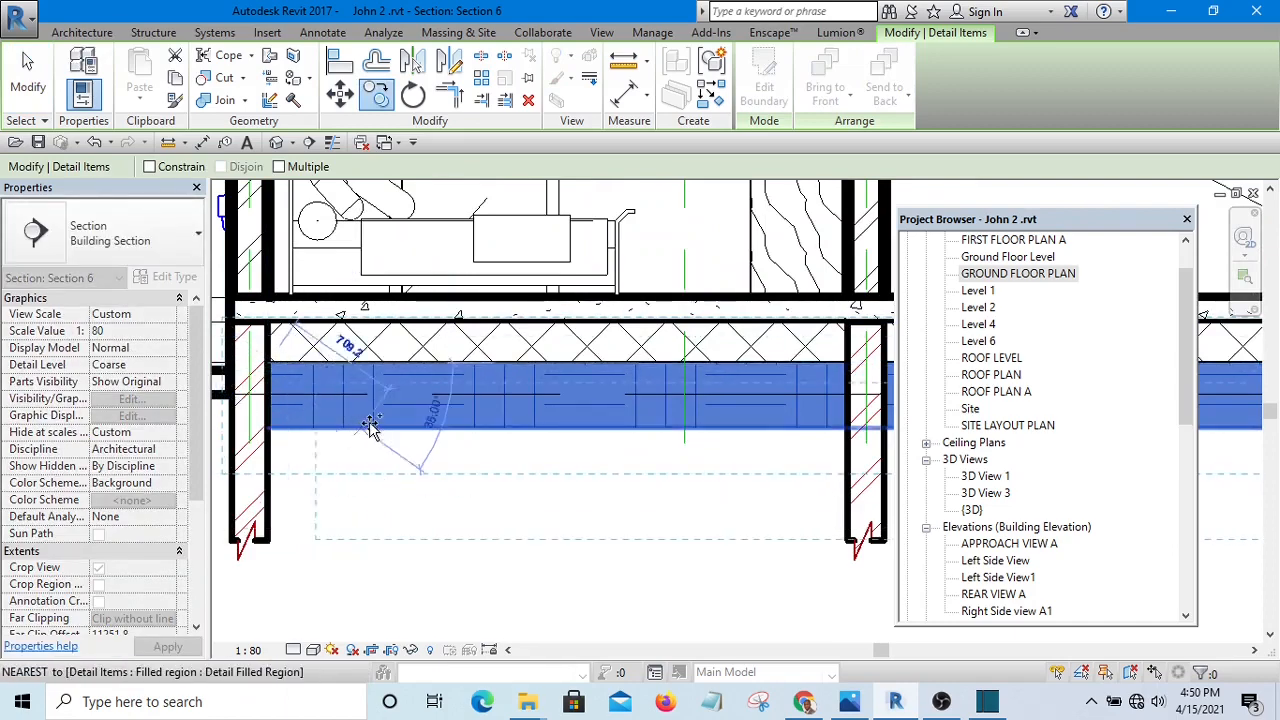
{"action": "scroll", "coordinate": [370, 426], "scroll_direction": "down", "scroll_amount": 5}
{"action": "middle_click_drag", "start_coordinate": [438, 425], "coordinate": [114, 446]}
{"action": "scroll", "coordinate": [566, 424], "scroll_direction": "up", "scroll_amount": 2}
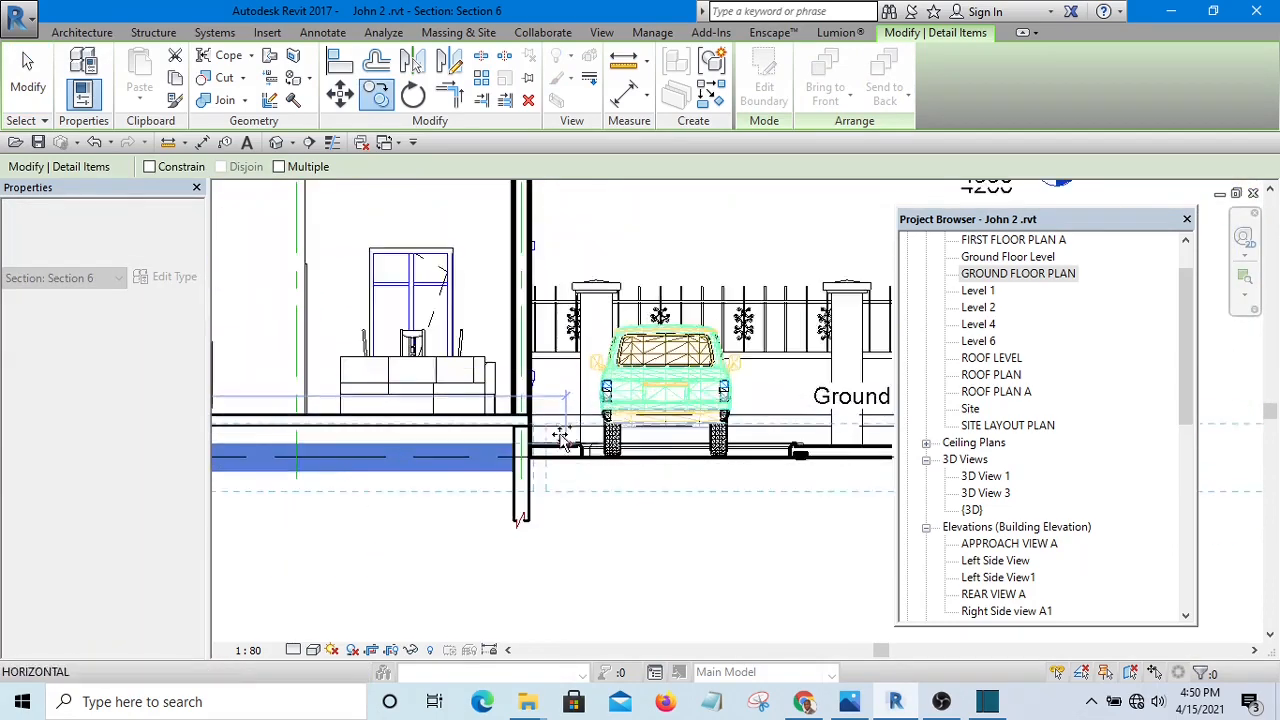
{"action": "scroll", "coordinate": [562, 438], "scroll_direction": "up", "scroll_amount": 3}
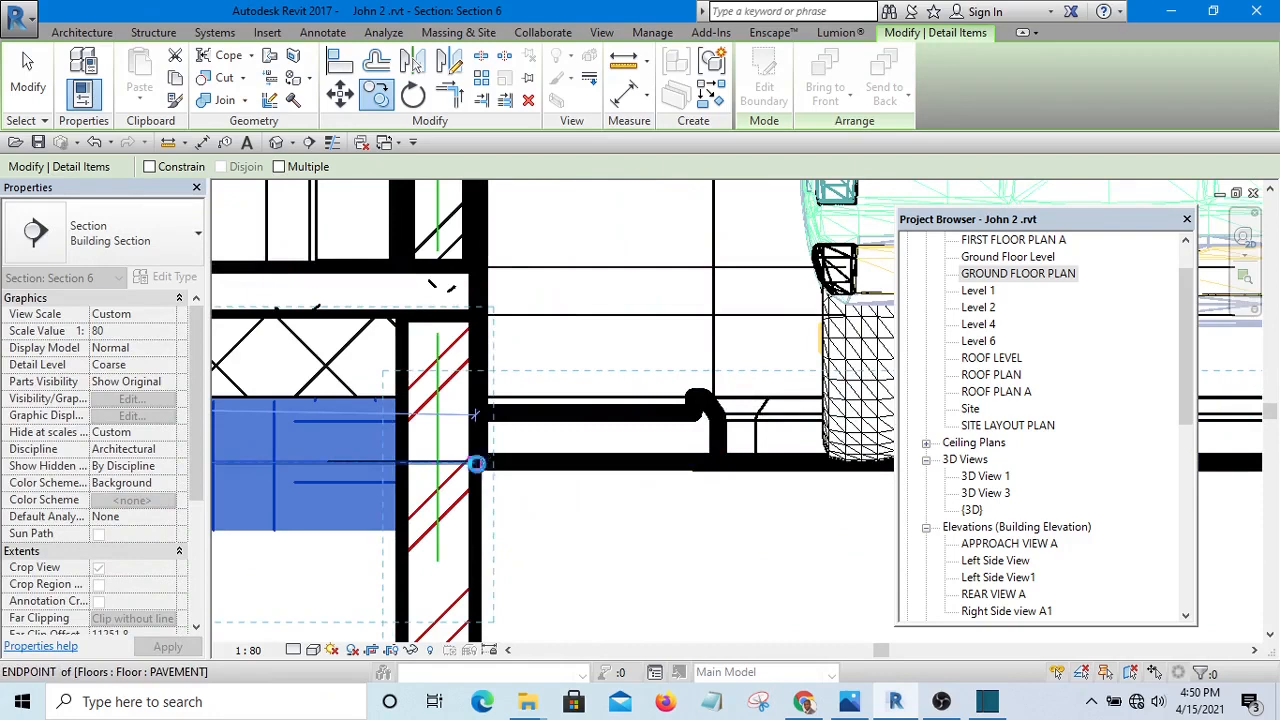
{"action": "left_click", "coordinate": [476, 463]}
{"action": "scroll", "coordinate": [680, 457], "scroll_direction": "down", "scroll_amount": 5}
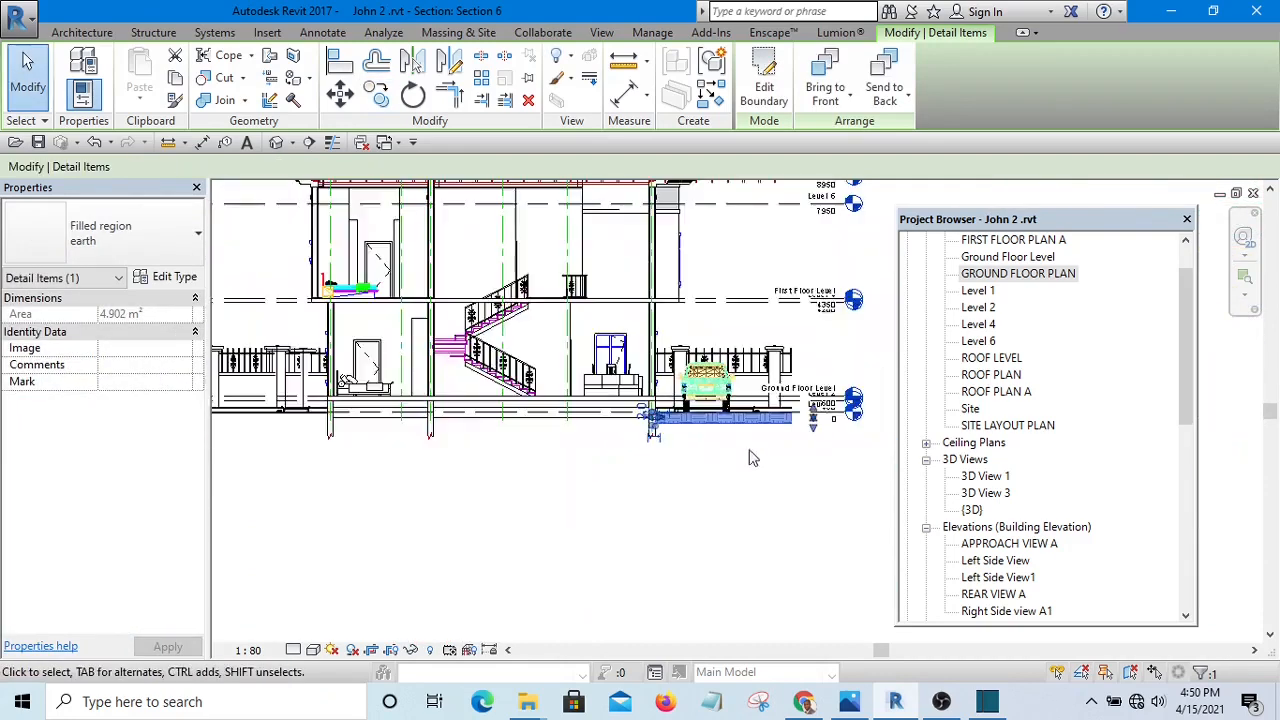
{"action": "scroll", "coordinate": [753, 458], "scroll_direction": "down", "scroll_amount": 2}
{"action": "scroll", "coordinate": [530, 333], "scroll_direction": "down", "scroll_amount": 1}
{"action": "middle_click_drag", "start_coordinate": [538, 335], "coordinate": [521, 446]}
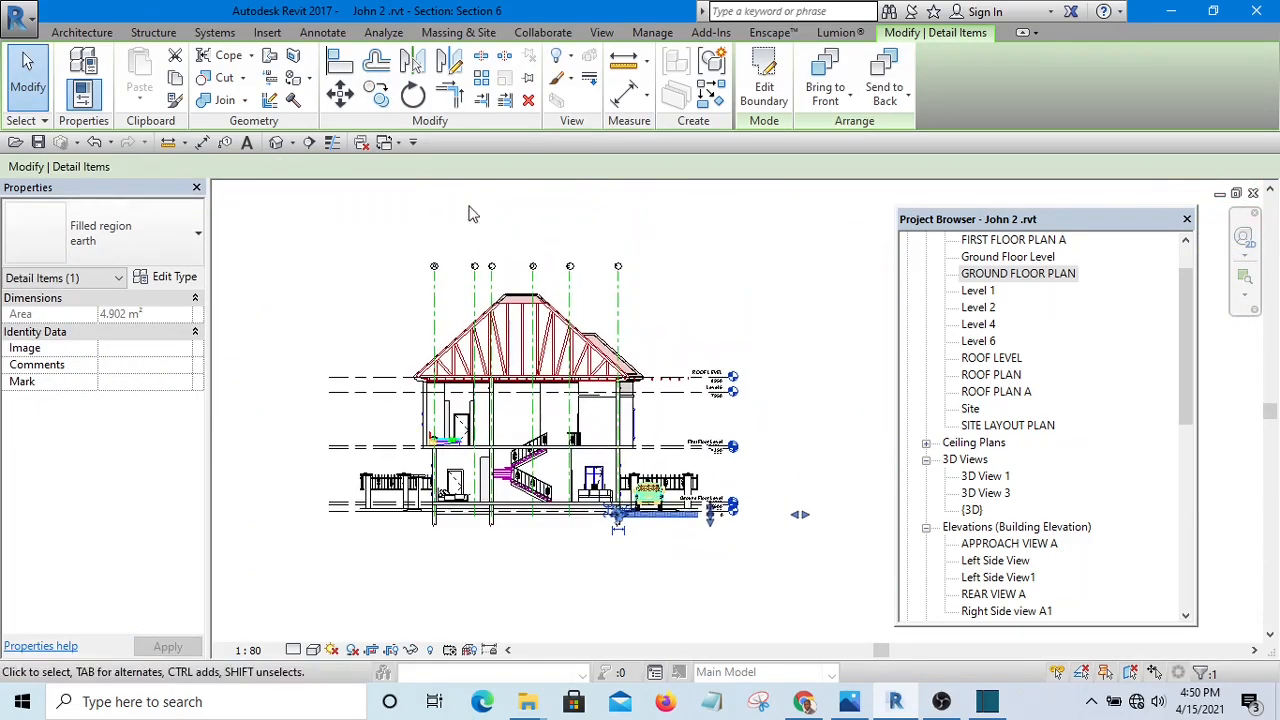
- Mirror a copy of the earth filled region to the opposite side of the building about a vertical axis through the flat roof top's midpoint
{"action": "scroll", "coordinate": [505, 285], "scroll_direction": "up", "scroll_amount": 5}
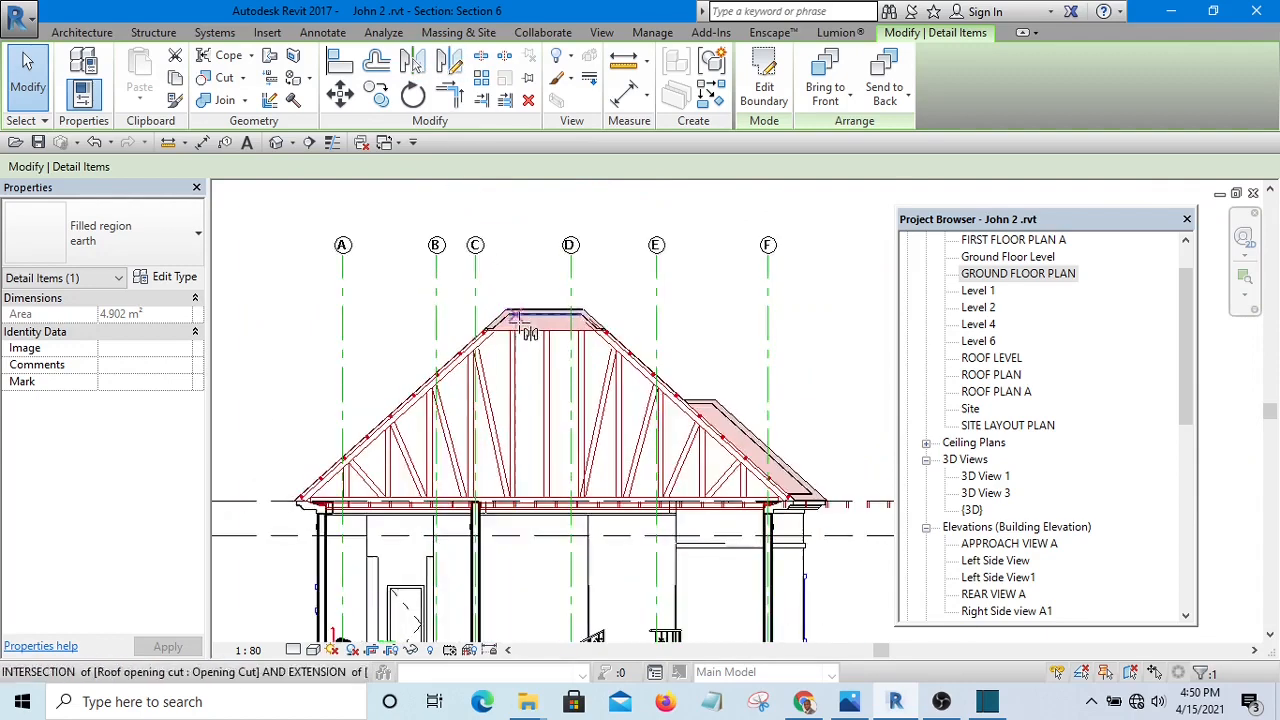
{"action": "key", "text": "d"}
{"action": "key", "text": "m"}
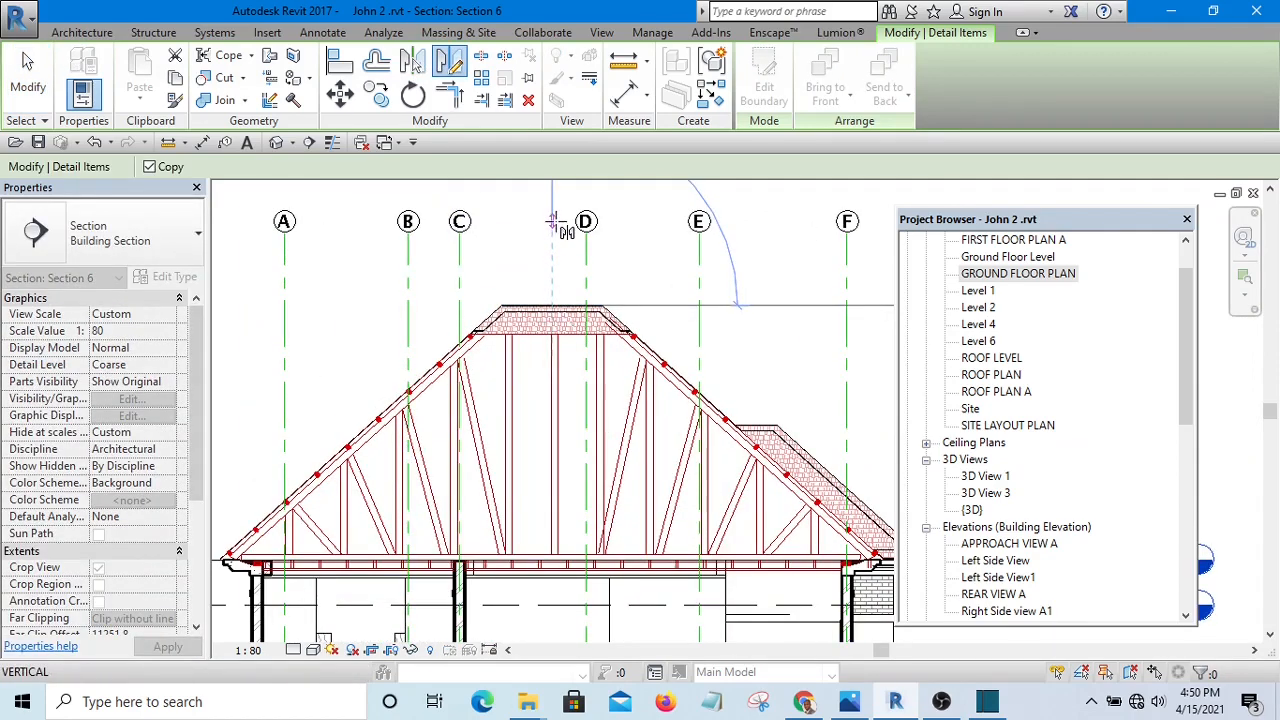
{"action": "scroll", "coordinate": [560, 235], "scroll_direction": "down", "scroll_amount": 5}
{"action": "scroll", "coordinate": [531, 460], "scroll_direction": "up", "scroll_amount": 1}
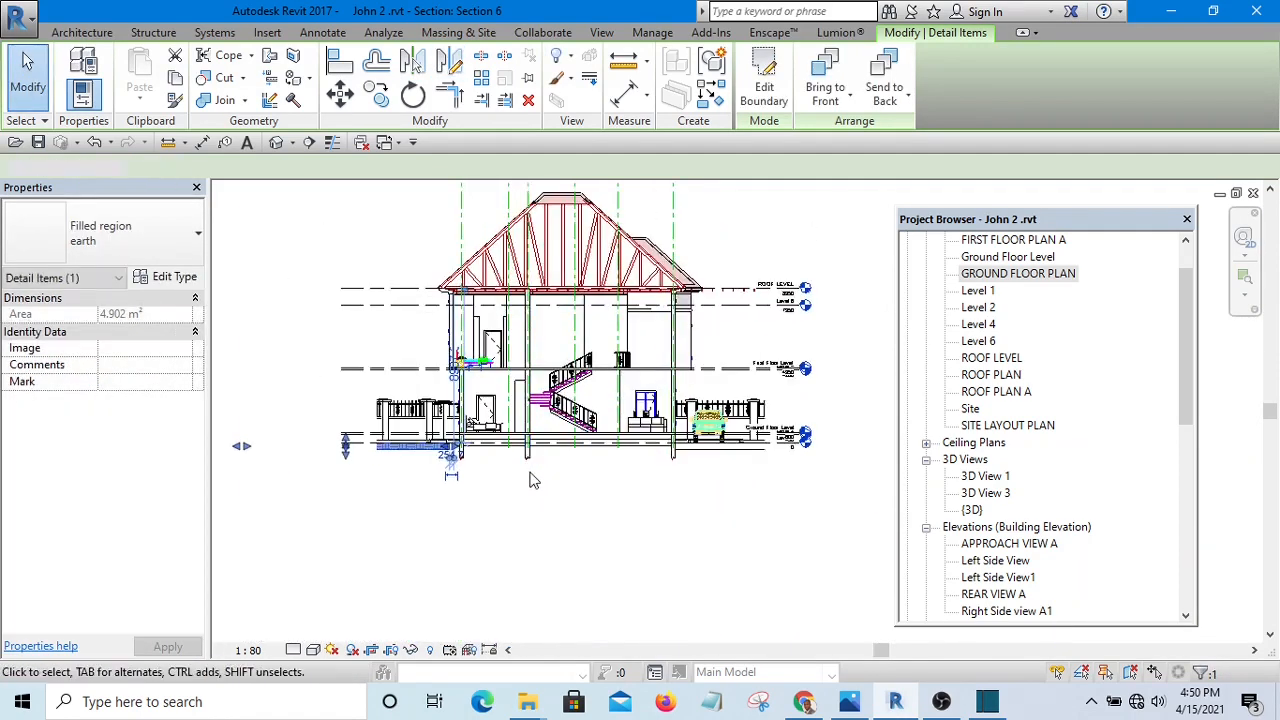
- Stretch the mirrored earth region's inner edge to meet the outer face of the left exterior foundation wall
{"action": "left_click", "coordinate": [484, 458]}
{"action": "scroll", "coordinate": [482, 457], "scroll_direction": "up", "scroll_amount": 2}
{"action": "scroll", "coordinate": [480, 457], "scroll_direction": "up", "scroll_amount": 4}
{"action": "left_click", "coordinate": [330, 395]}
{"action": "scroll", "coordinate": [383, 408], "scroll_direction": "up", "scroll_amount": 3}
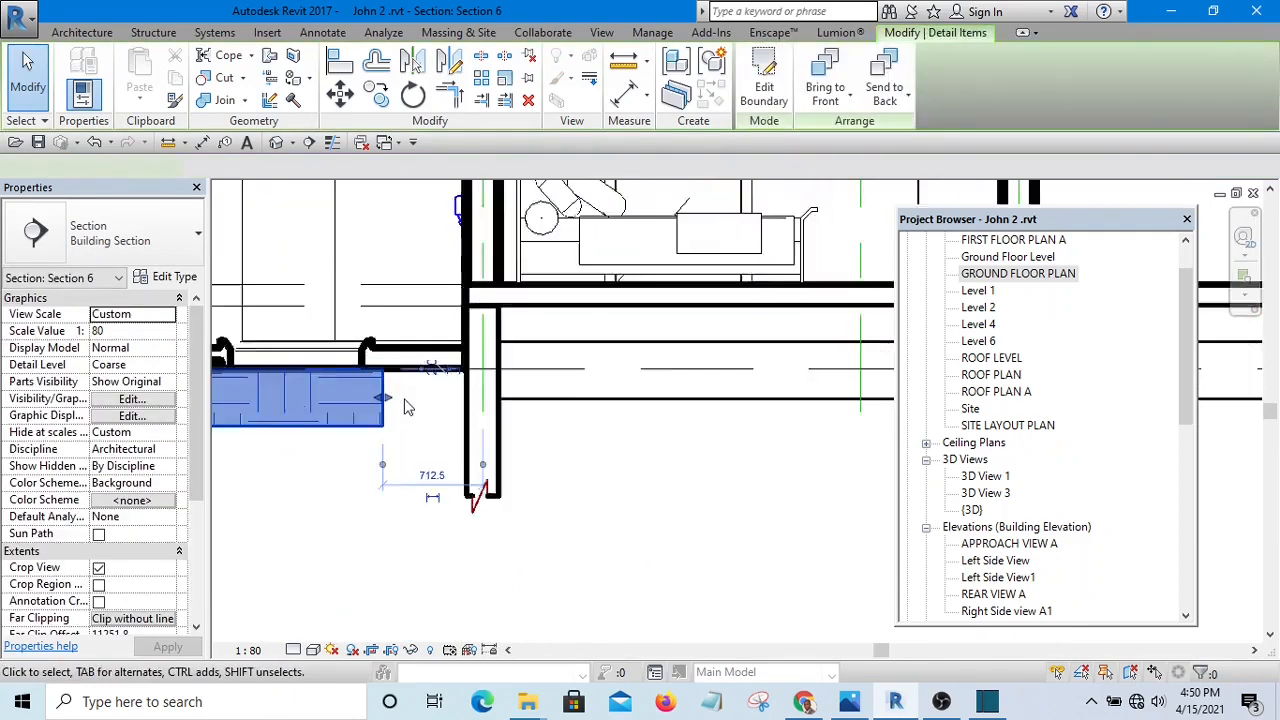
{"action": "left_click_drag", "start_coordinate": [383, 408], "coordinate": [500, 397]}
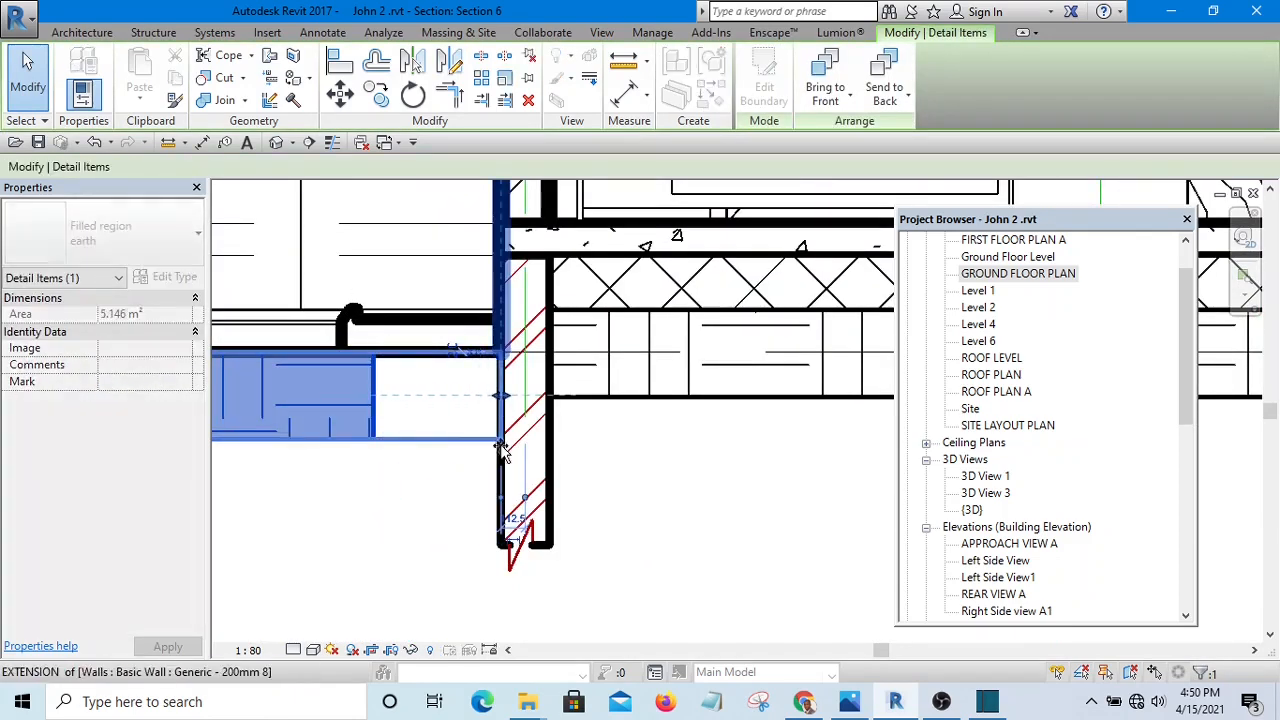
{"action": "left_click", "coordinate": [643, 486]}
- Examine the staircase flights, landing and soffit lines between the ground floor and first floor
{"action": "scroll", "coordinate": [643, 486], "scroll_direction": "down", "scroll_amount": 3}
{"action": "middle_click_drag", "start_coordinate": [690, 480], "coordinate": [706, 540]}
{"action": "scroll", "coordinate": [706, 540], "scroll_direction": "down", "scroll_amount": 3}
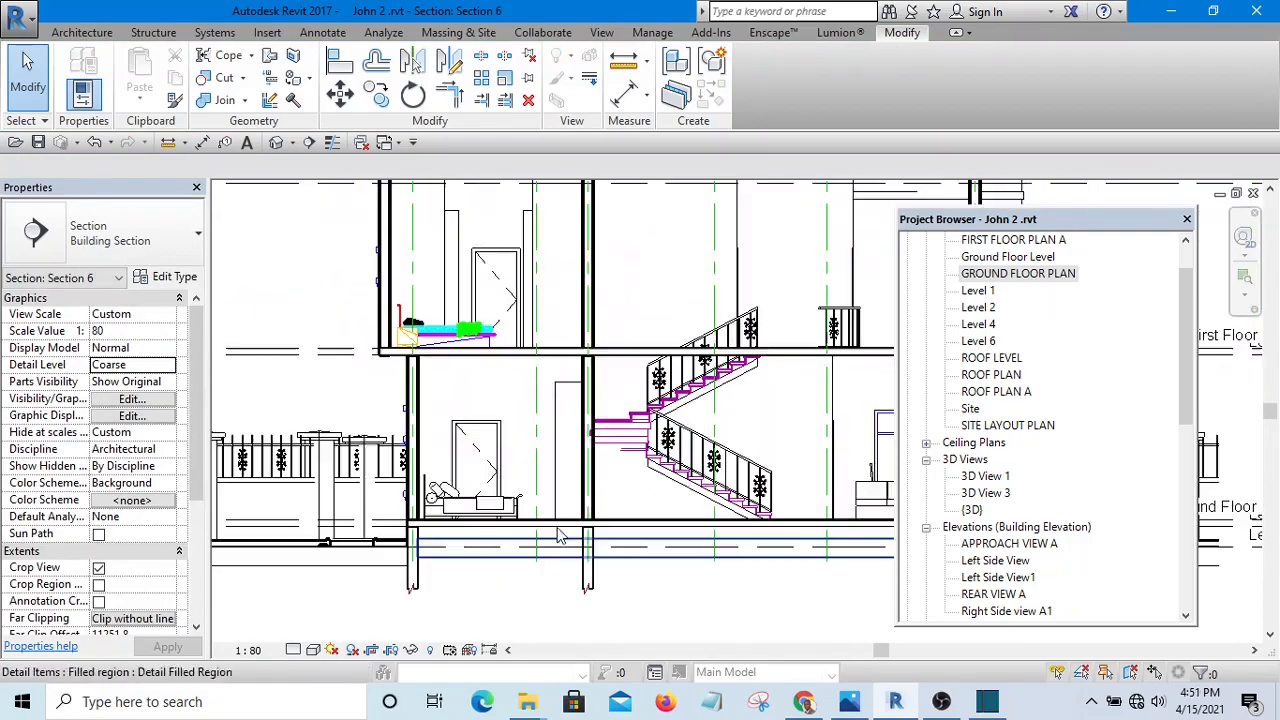
{"action": "scroll", "coordinate": [628, 481], "scroll_direction": "up", "scroll_amount": 4}
{"action": "middle_click_drag", "start_coordinate": [628, 481], "coordinate": [585, 453]}
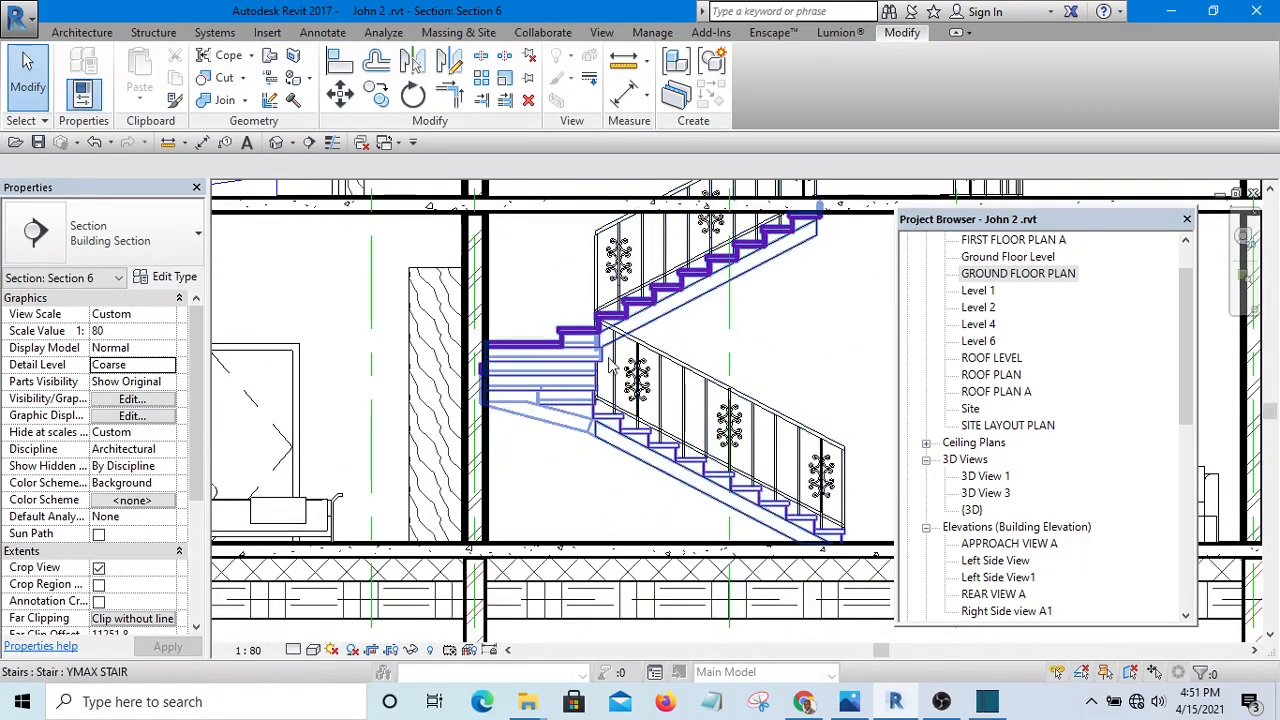
{"action": "scroll", "coordinate": [600, 318], "scroll_direction": "up", "scroll_amount": 3}
{"action": "scroll", "coordinate": [507, 322], "scroll_direction": "down", "scroll_amount": 3}
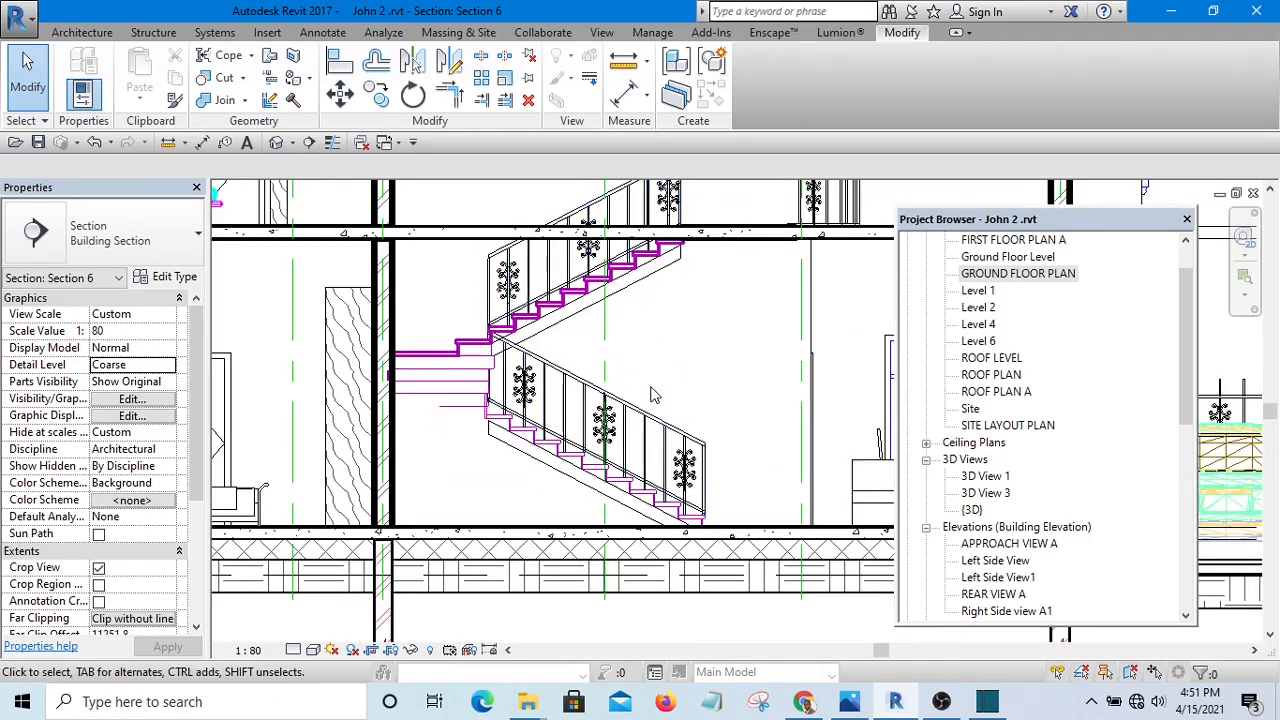
{"action": "scroll", "coordinate": [636, 370], "scroll_direction": "up", "scroll_amount": 1}
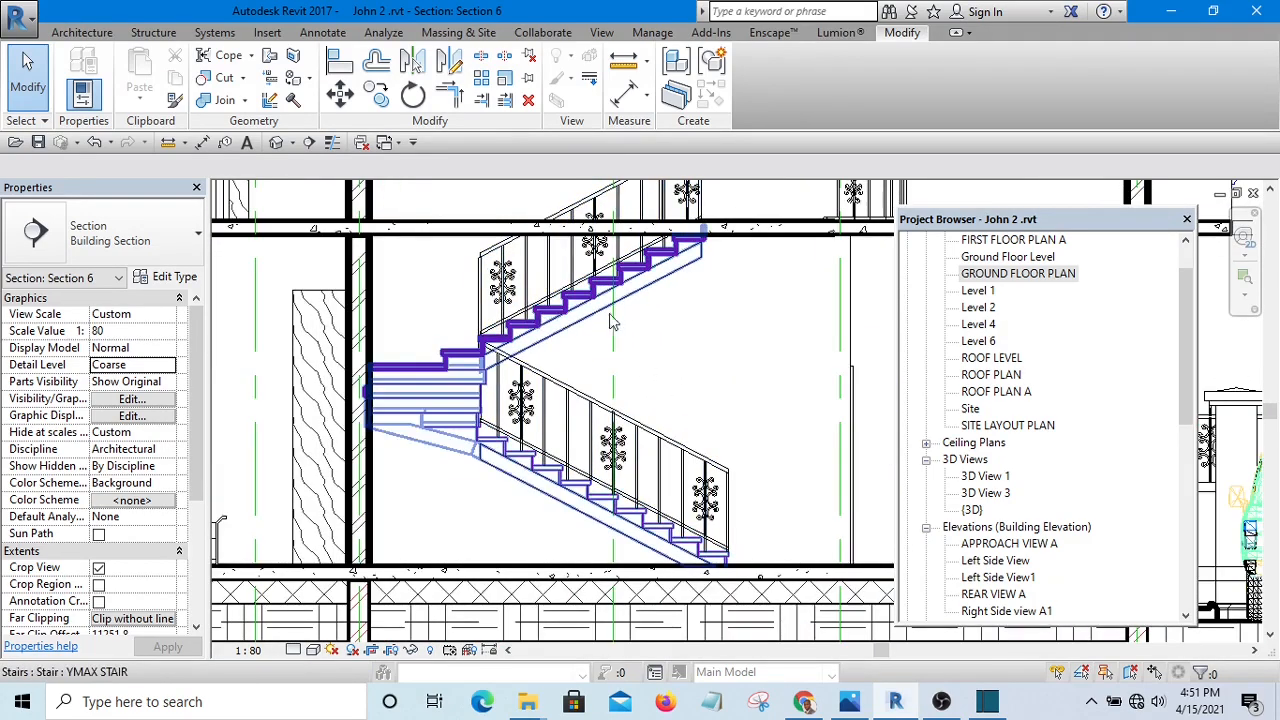
{"action": "middle_click_drag", "start_coordinate": [632, 323], "coordinate": [608, 361]}
{"action": "middle_click_drag", "start_coordinate": [570, 440], "coordinate": [564, 345]}
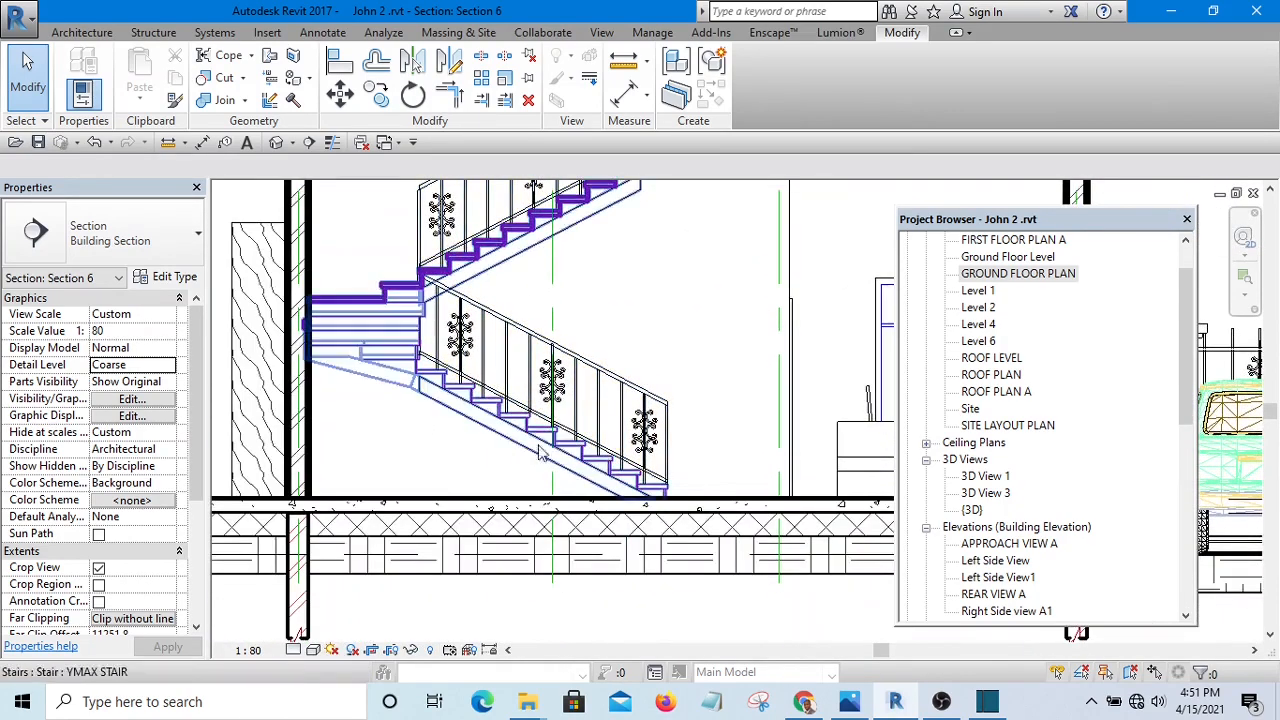
{"action": "middle_click_drag", "start_coordinate": [558, 447], "coordinate": [553, 450]}
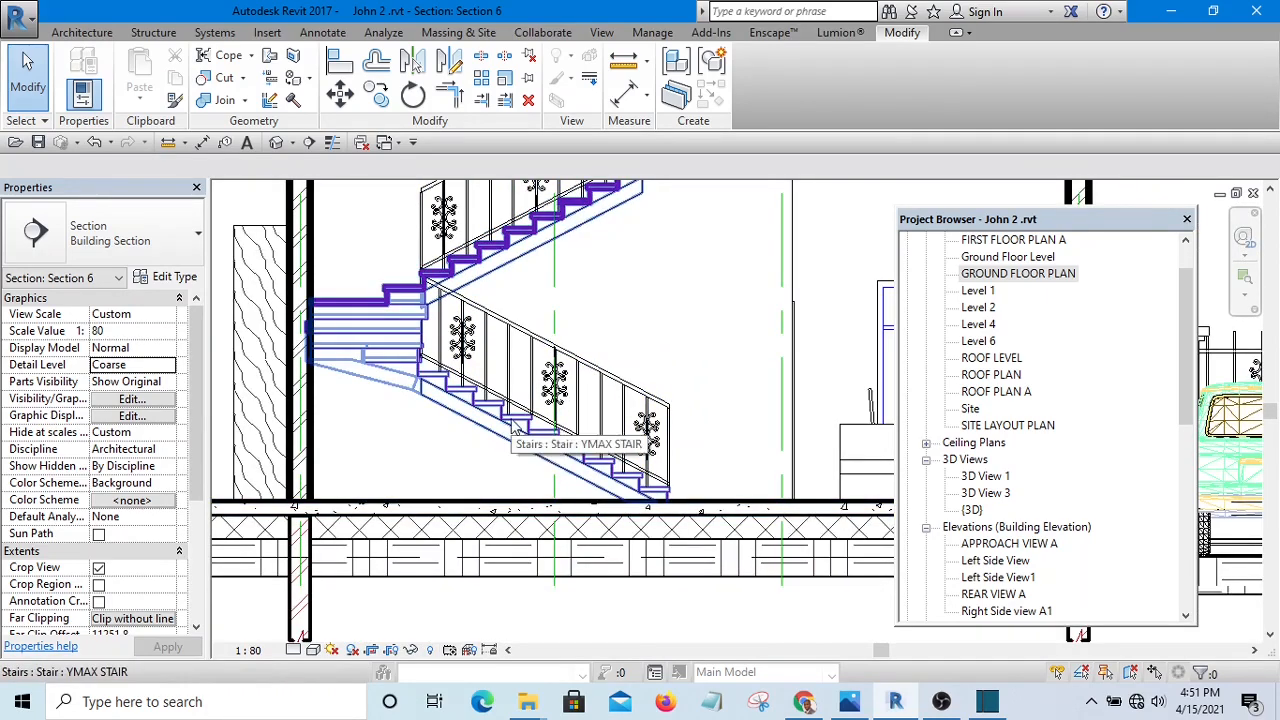
{"action": "scroll", "coordinate": [527, 462], "scroll_direction": "up", "scroll_amount": 5}
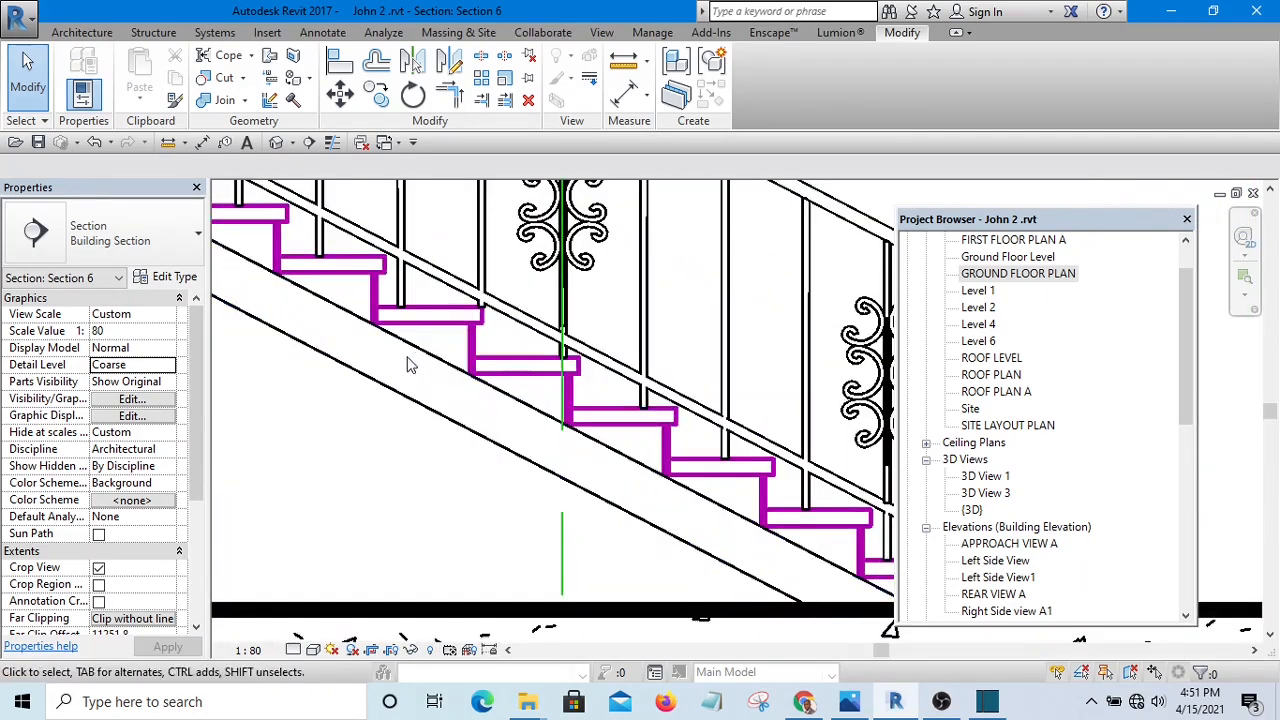
{"action": "scroll", "coordinate": [420, 345], "scroll_direction": "down", "scroll_amount": 4}
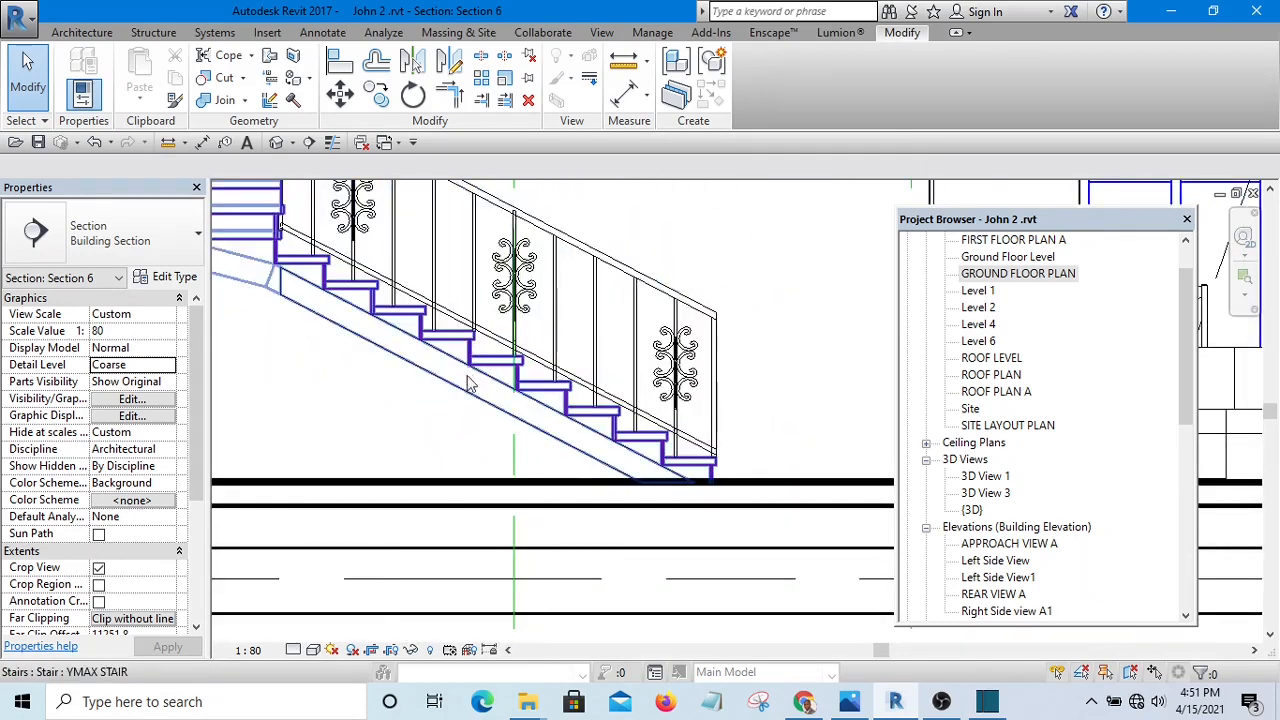
{"action": "scroll", "coordinate": [500, 305], "scroll_direction": "down", "scroll_amount": 1}
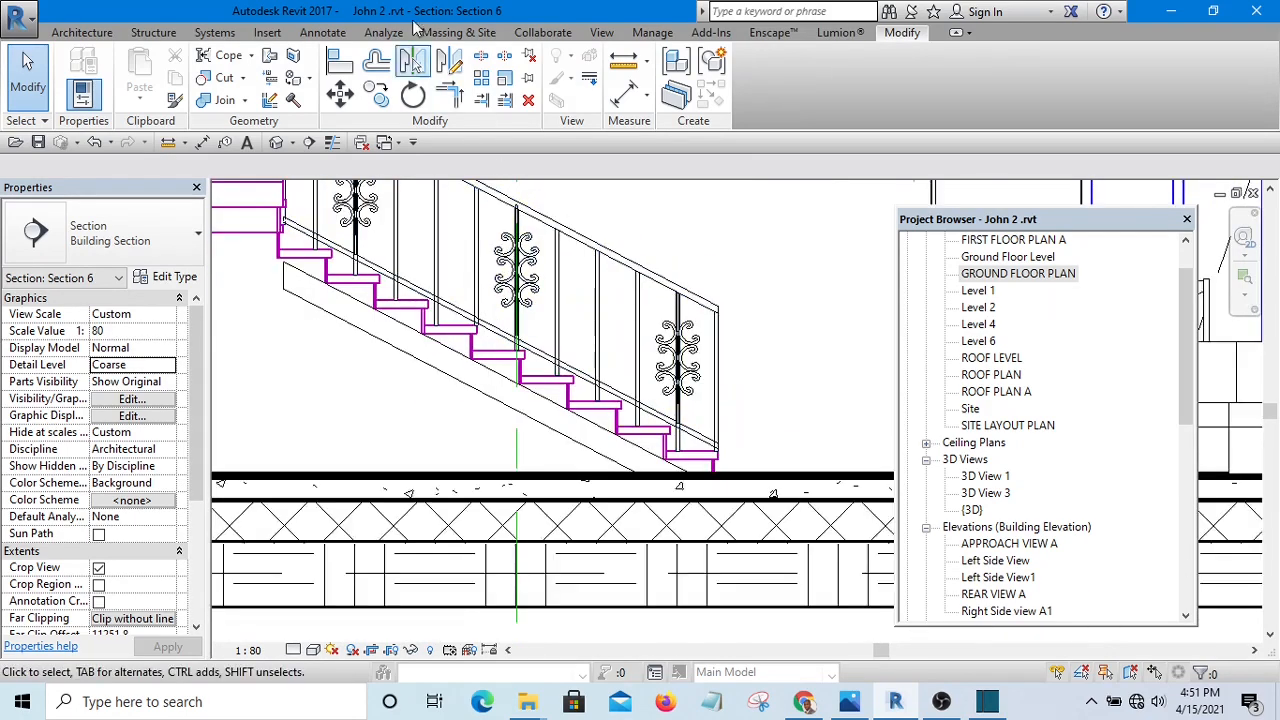
- Hide the sloped line directly beneath the lower flight's steps using Linework with the <Invisible lines> style
{"action": "left_click", "coordinate": [526, 291]}
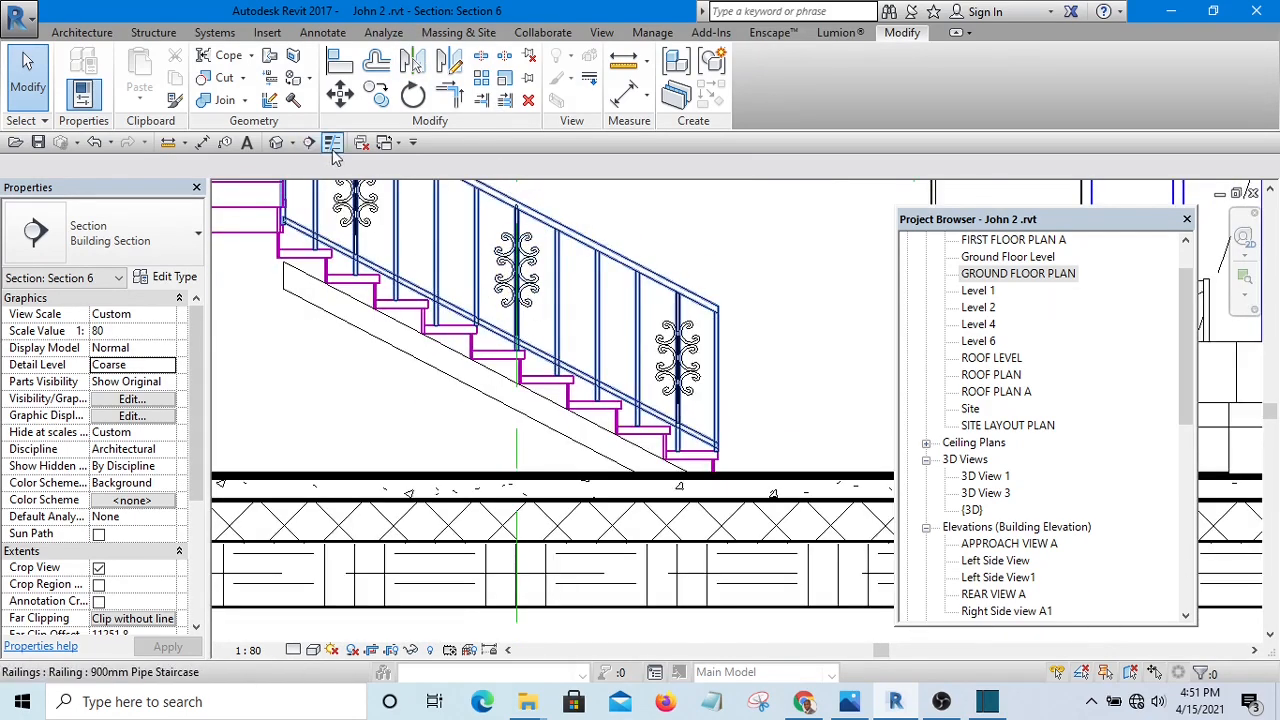
{"action": "left_click", "coordinate": [702, 218]}
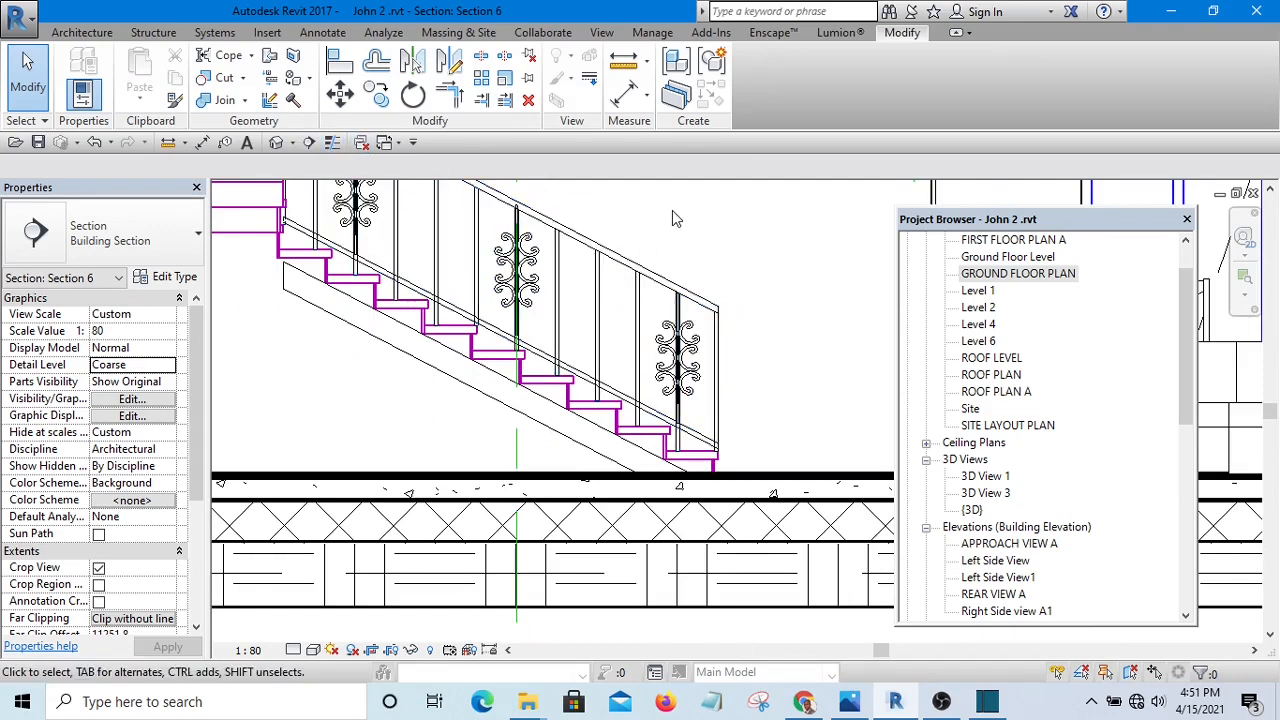
{"action": "key", "text": "l"}
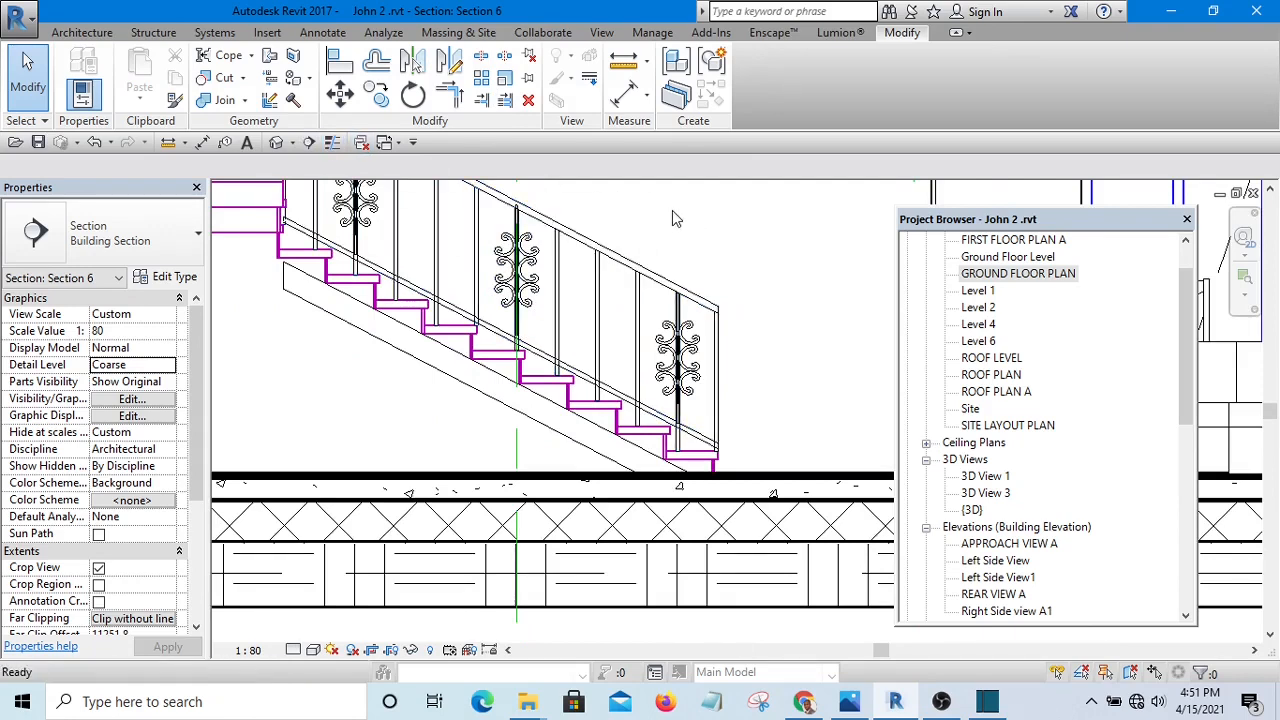
{"action": "key", "text": "w"}
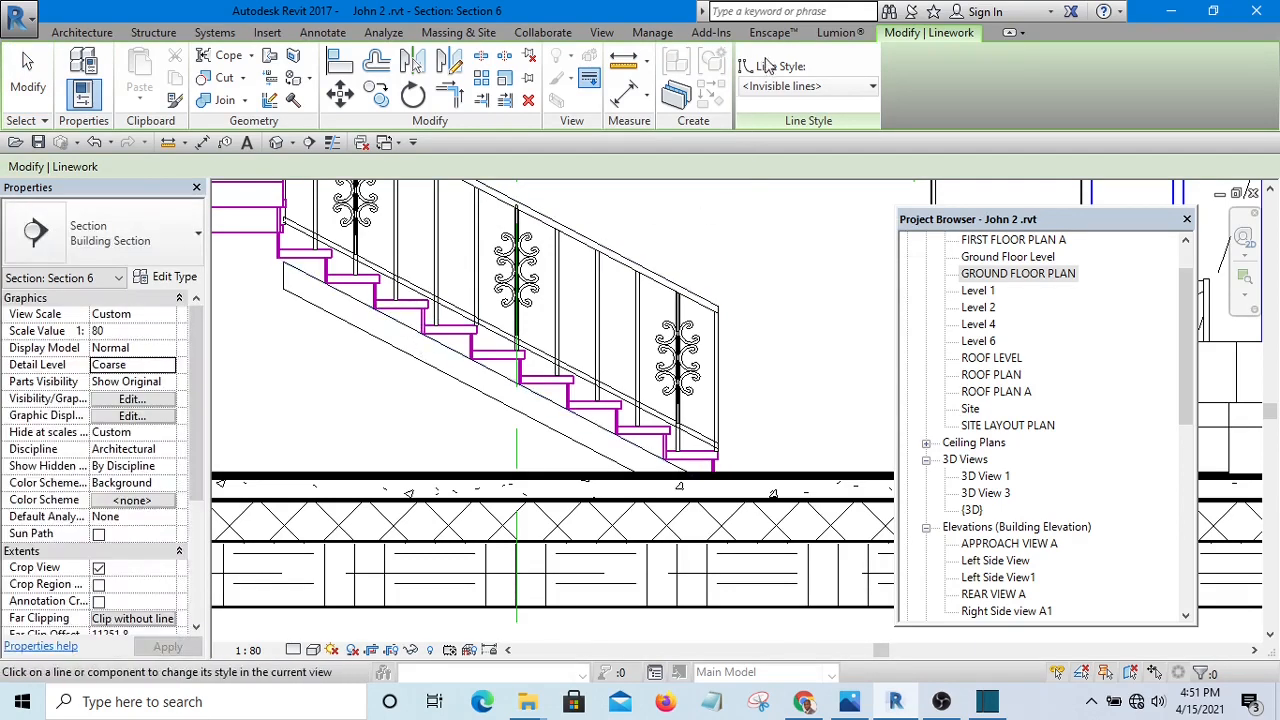
{"action": "left_click", "coordinate": [783, 88]}
{"action": "left_click", "coordinate": [783, 88]}
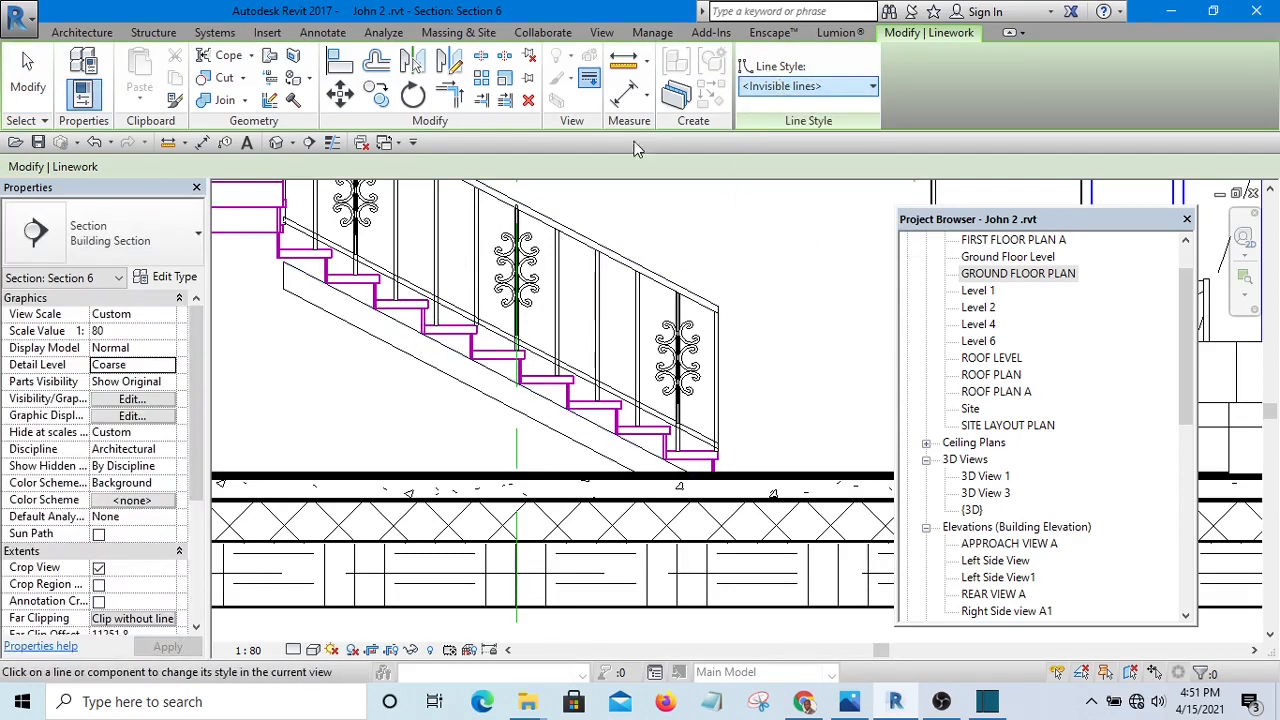
{"action": "scroll", "coordinate": [386, 355], "scroll_direction": "up", "scroll_amount": 3}
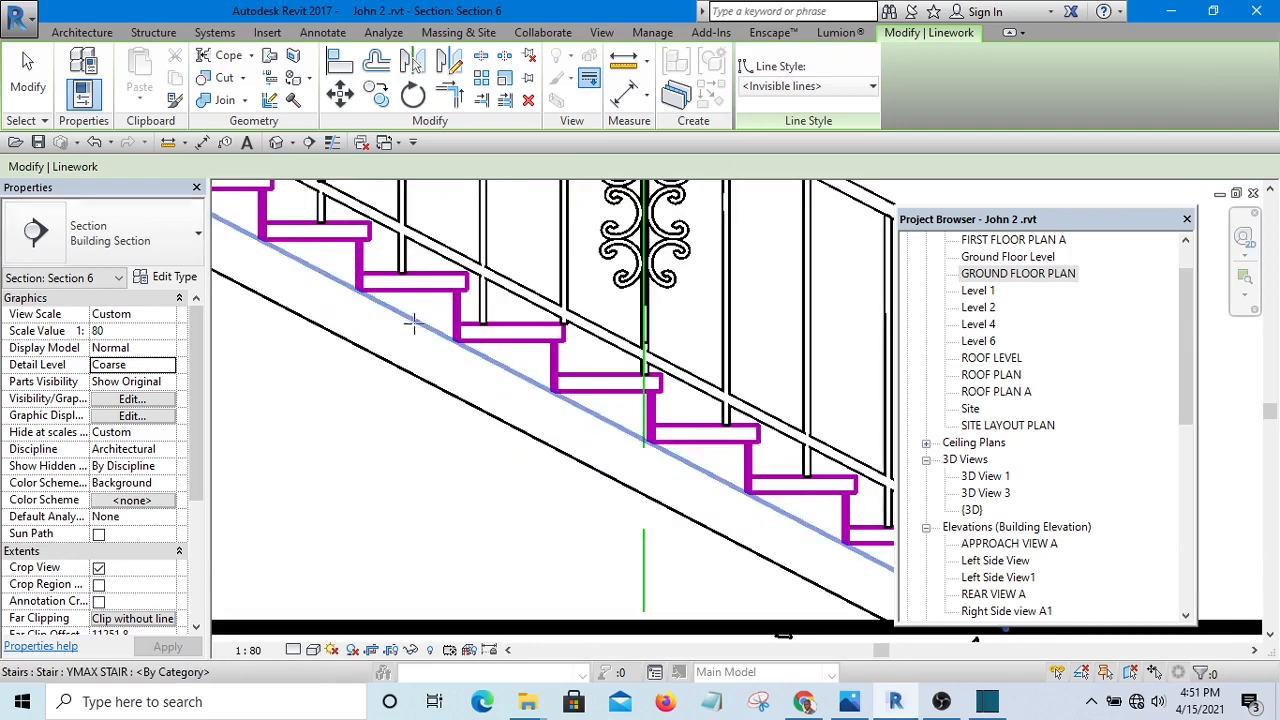
{"action": "scroll", "coordinate": [410, 318], "scroll_direction": "down", "scroll_amount": 5}
{"action": "scroll", "coordinate": [458, 327], "scroll_direction": "down", "scroll_amount": 3}
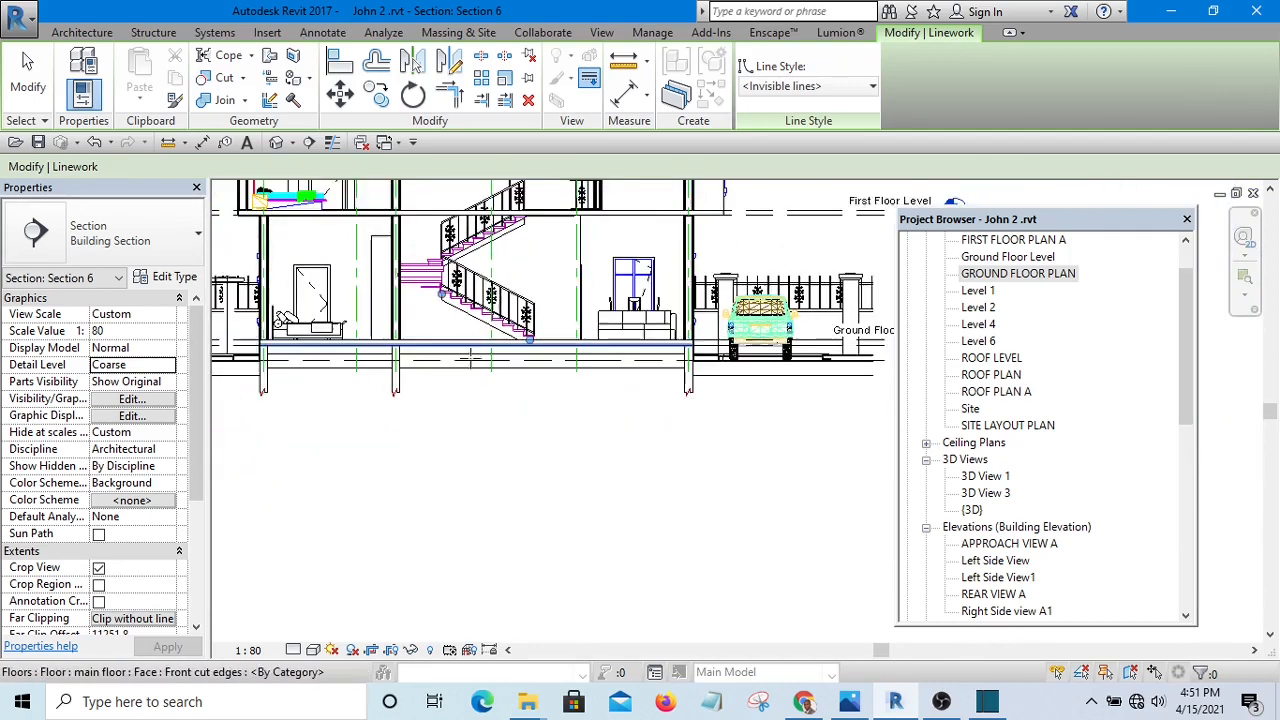
{"action": "left_click", "coordinate": [20, 78]}
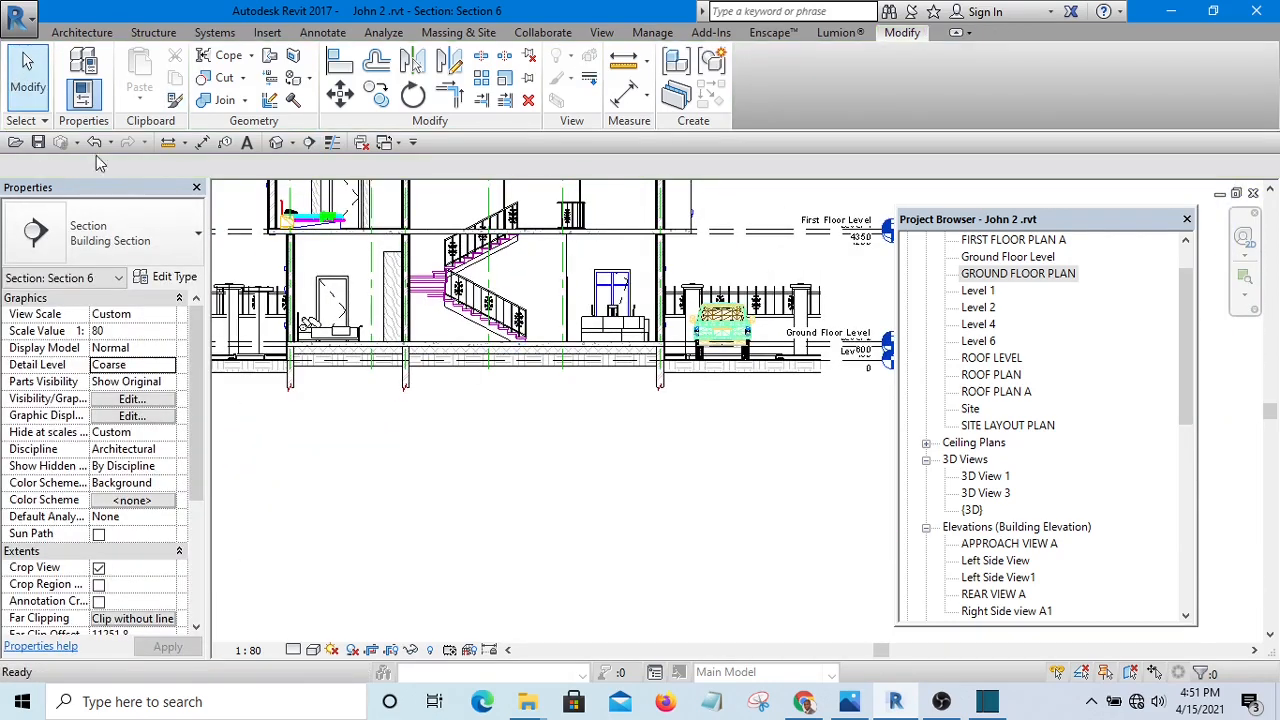
- Apply the <Invisible lines> linework style to the short vertical line at the lower flight's upper end
{"action": "scroll", "coordinate": [546, 382], "scroll_direction": "up", "scroll_amount": 5}
{"action": "scroll", "coordinate": [546, 382], "scroll_direction": "up", "scroll_amount": 4}
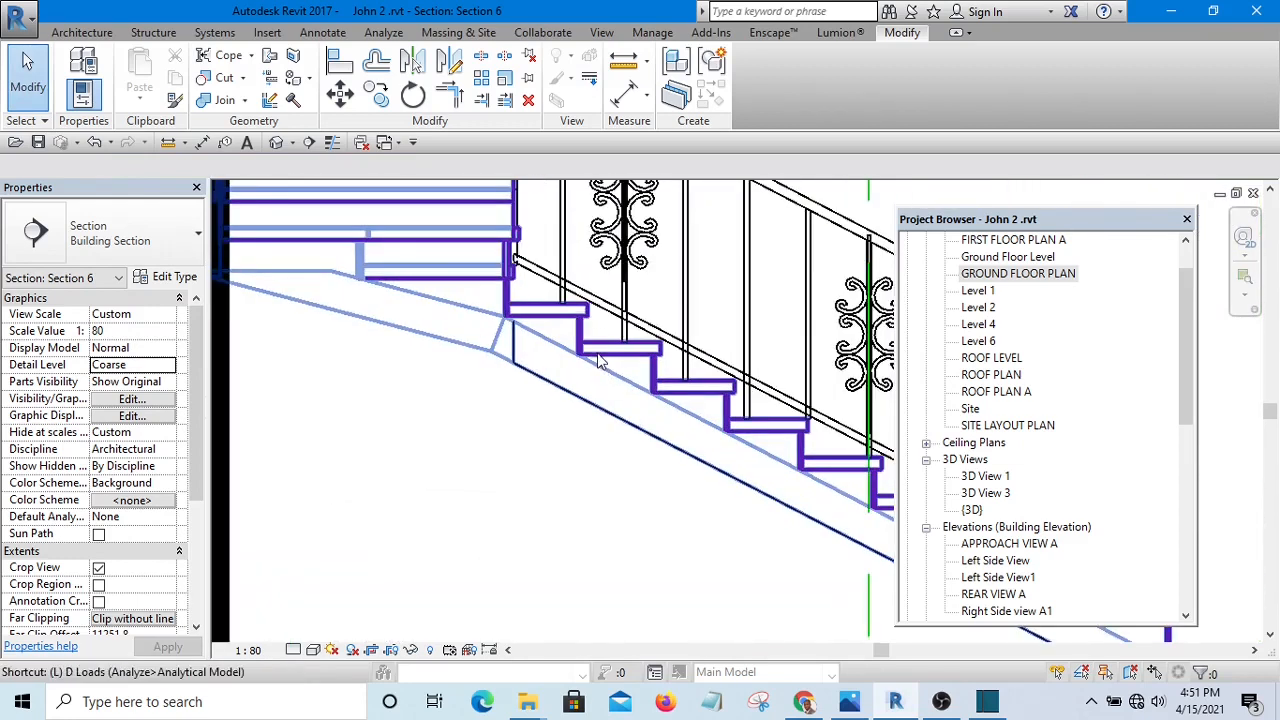
{"action": "key", "text": "w"}
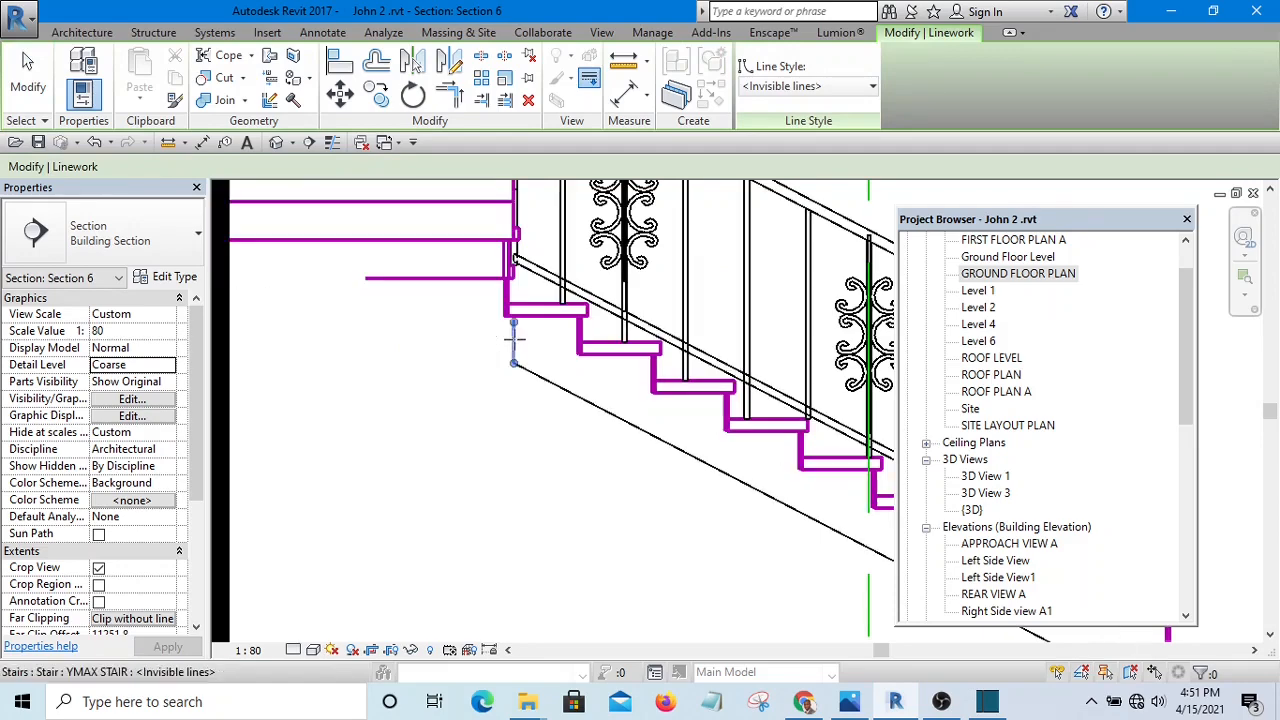
{"action": "key", "text": "Escape"}
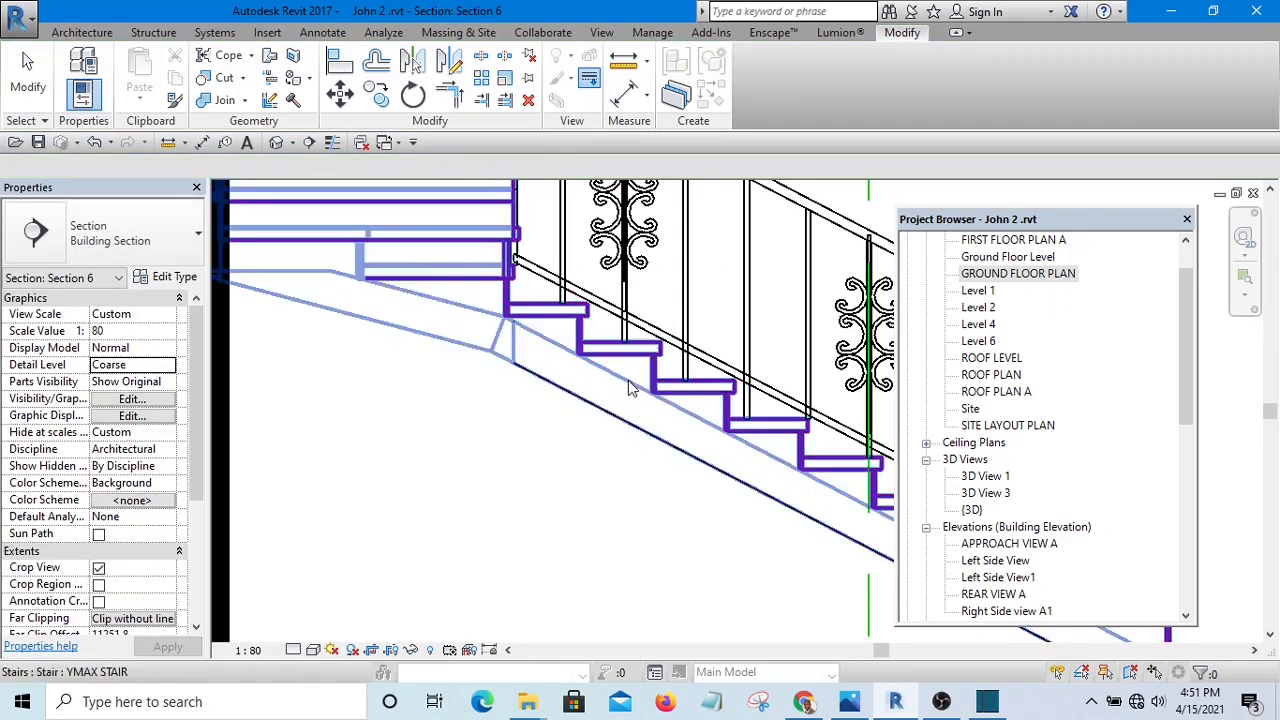
- Save the project when the save reminder comes up
{"action": "scroll", "coordinate": [575, 410], "scroll_direction": "down", "scroll_amount": 3}
{"action": "scroll", "coordinate": [576, 433], "scroll_direction": "up", "scroll_amount": 3}
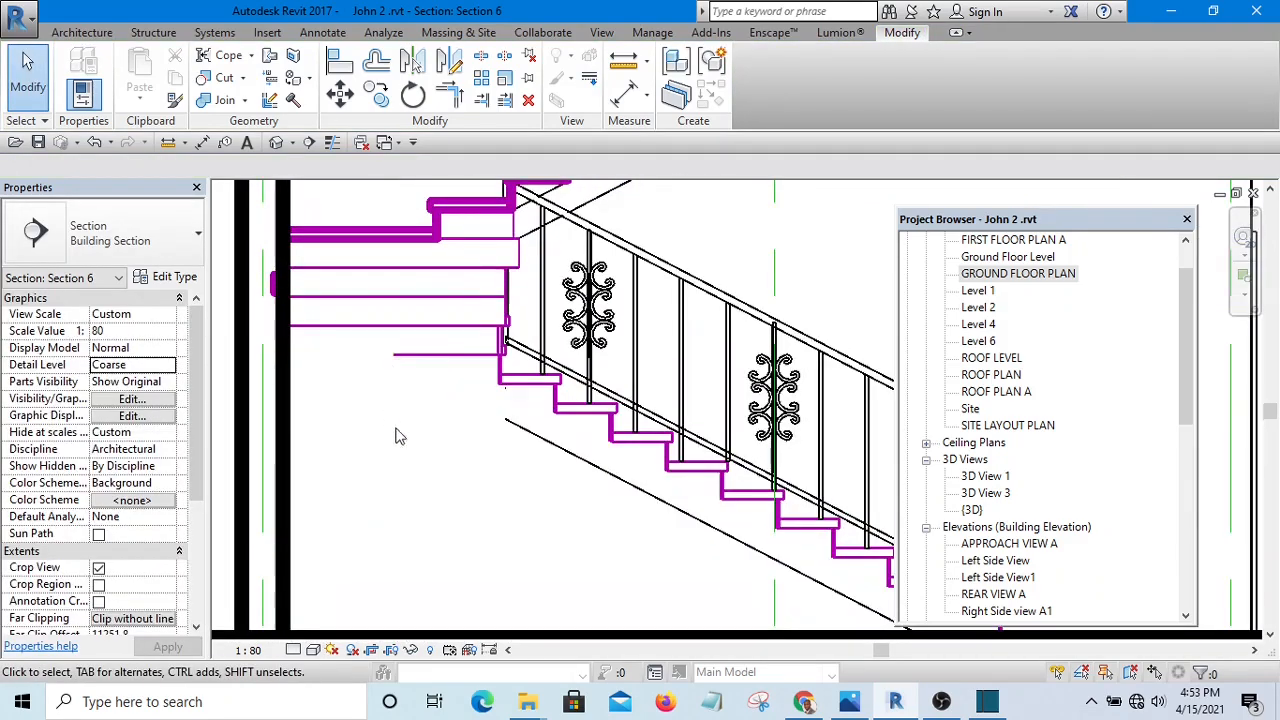
{"action": "scroll", "coordinate": [551, 437], "scroll_direction": "down", "scroll_amount": 1}
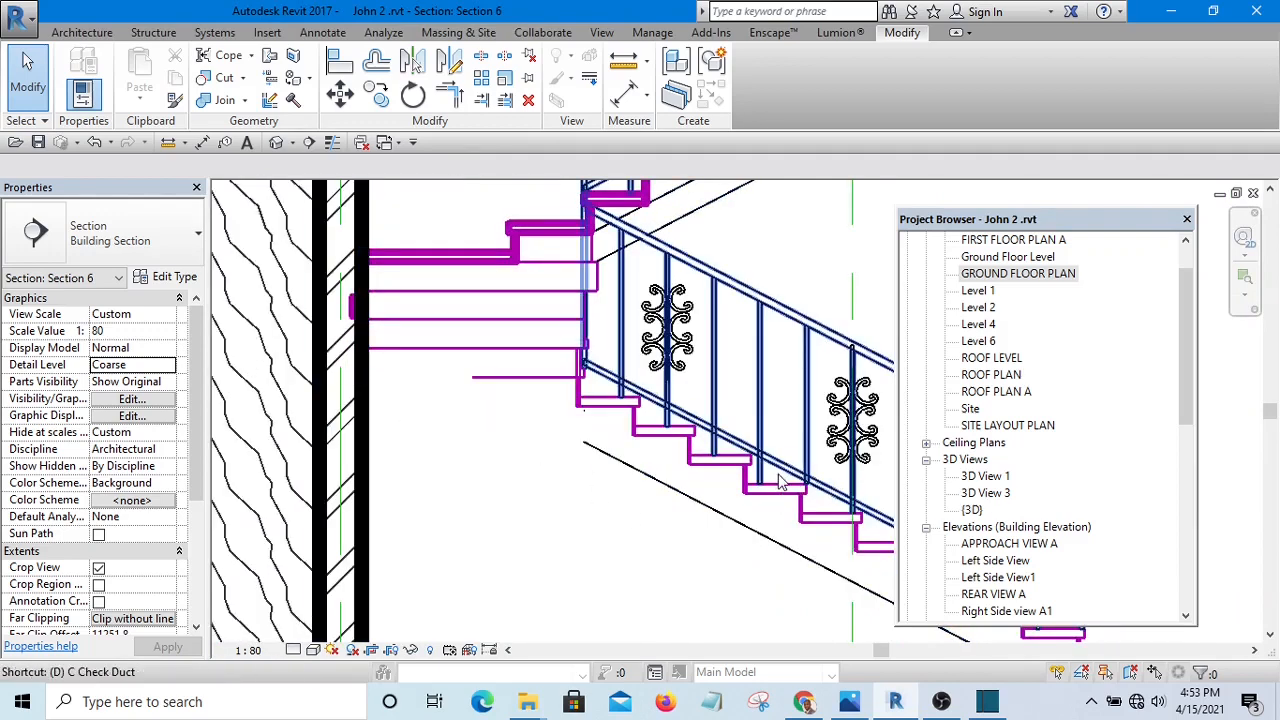
{"action": "scroll", "coordinate": [780, 480], "scroll_direction": "down", "scroll_amount": 4}
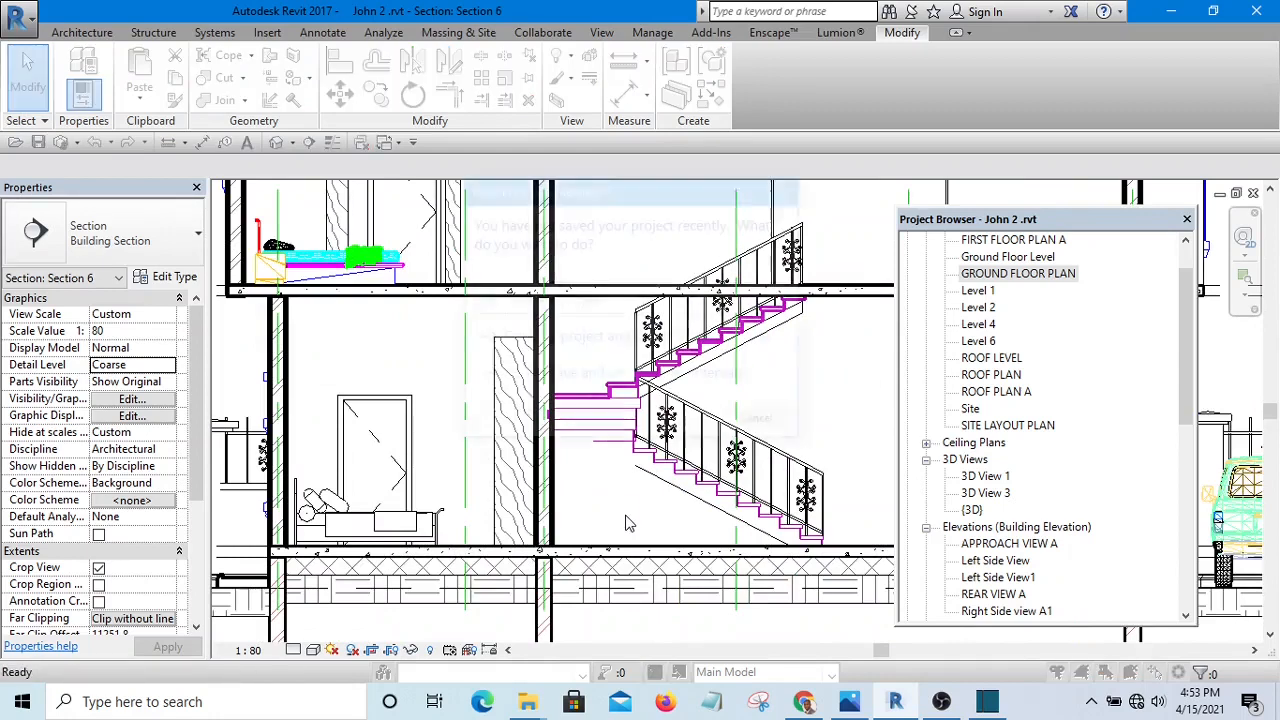
{"action": "left_click", "coordinate": [575, 305]}
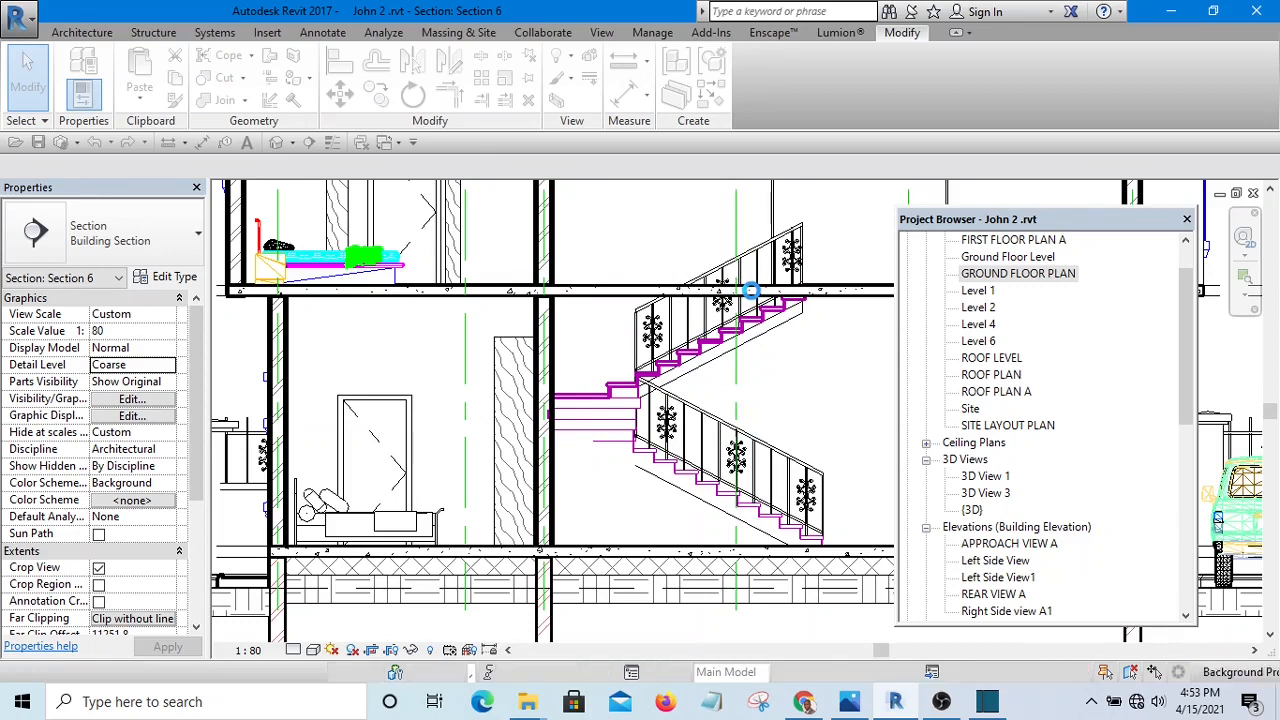
- Draw a Thin Lines detail line about 1245 mm long from the lower flight's upper soffit end to the adjacent wall face under the landing
{"action": "key", "text": "d"}
{"action": "key", "text": "l"}
{"action": "scroll", "coordinate": [607, 238], "scroll_direction": "down", "scroll_amount": 3}
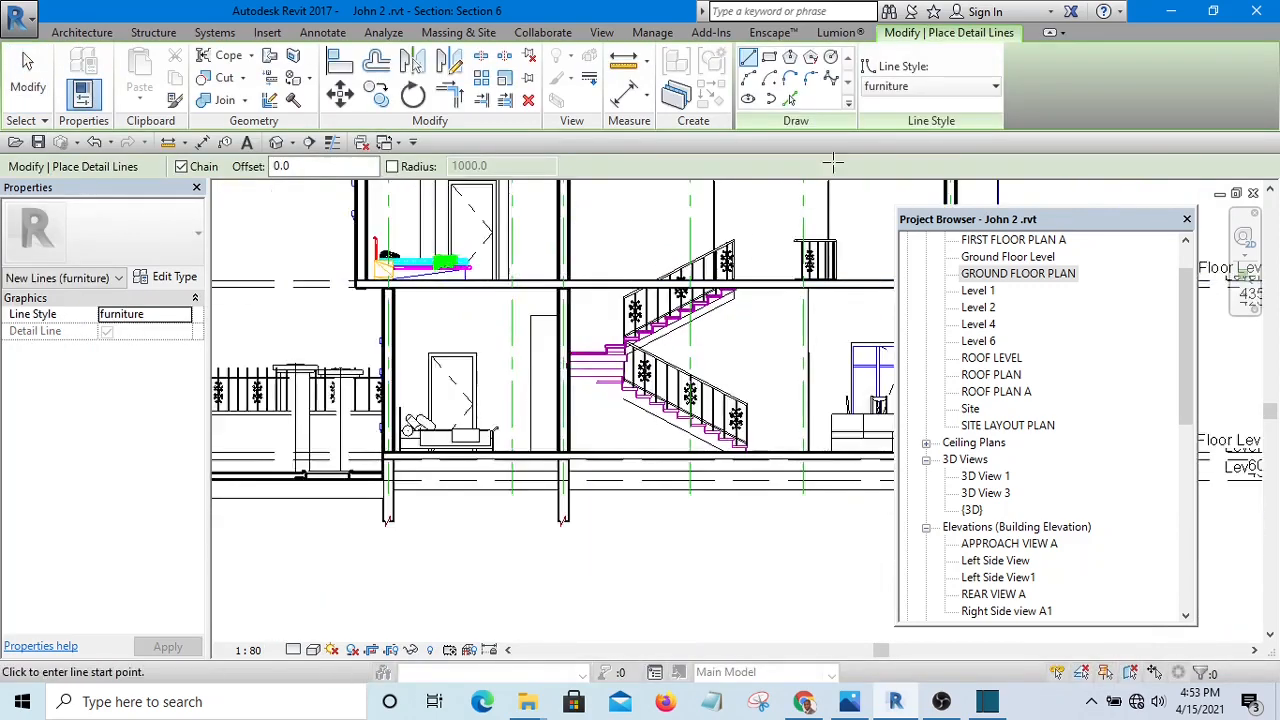
{"action": "left_click", "coordinate": [960, 86]}
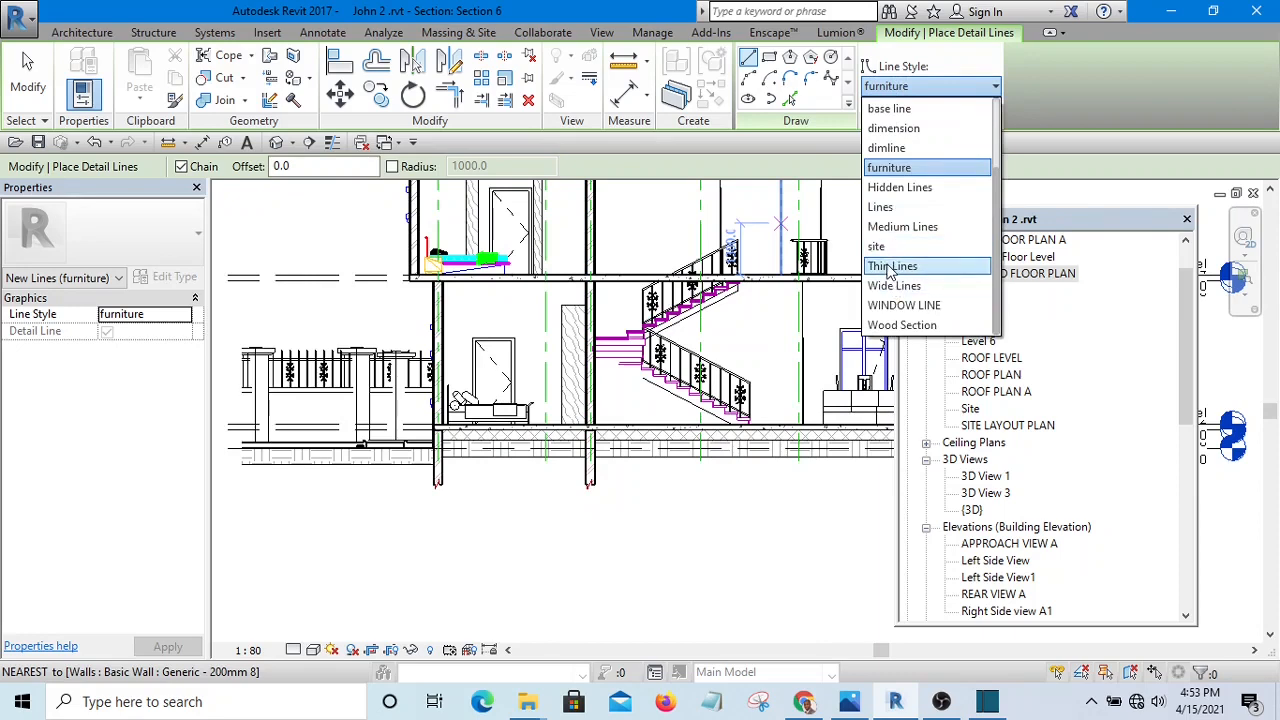
{"action": "left_click", "coordinate": [890, 266]}
{"action": "scroll", "coordinate": [664, 388], "scroll_direction": "up", "scroll_amount": 5}
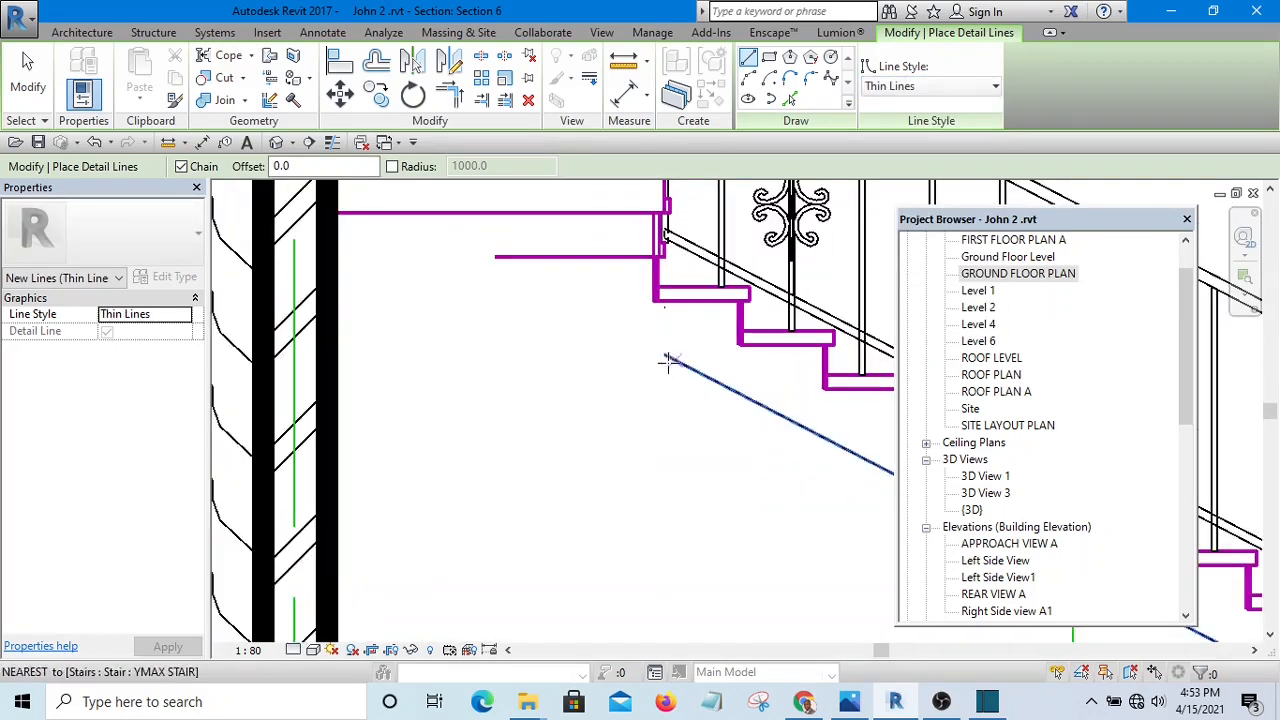
{"action": "left_click", "coordinate": [663, 354]}
{"action": "scroll", "coordinate": [634, 334], "scroll_direction": "down", "scroll_amount": 2}
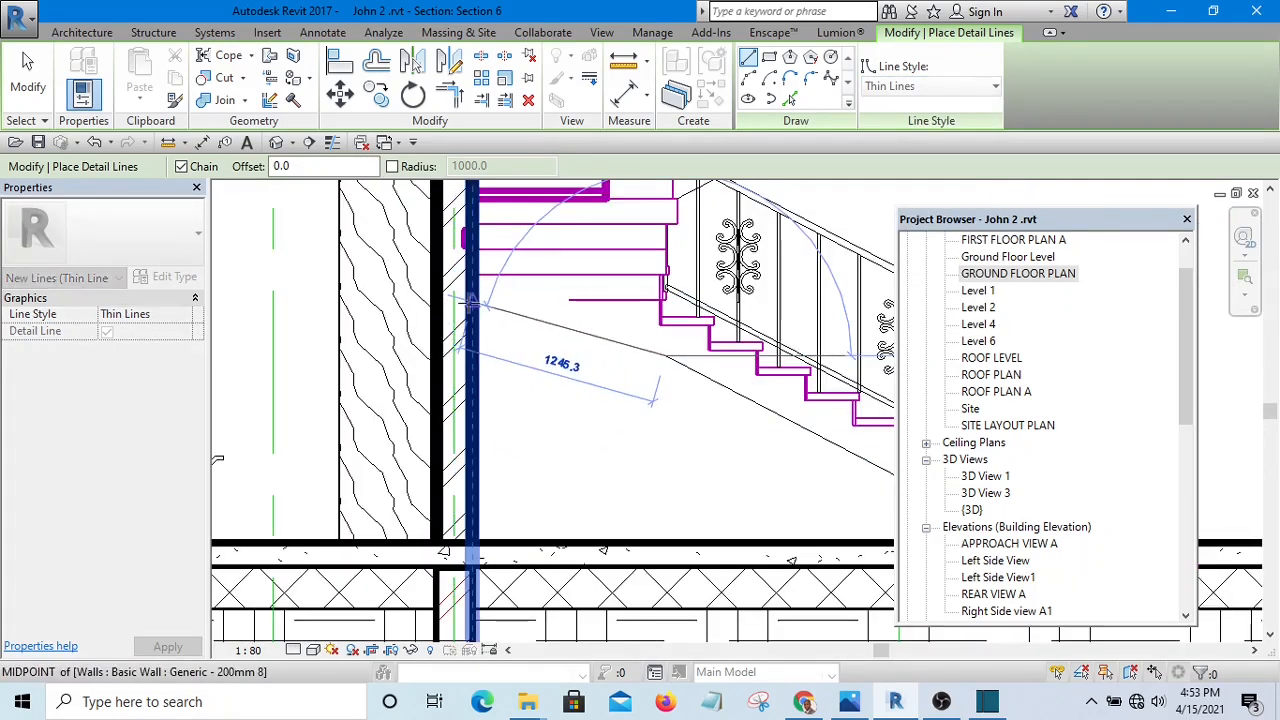
{"action": "left_click", "coordinate": [469, 300]}
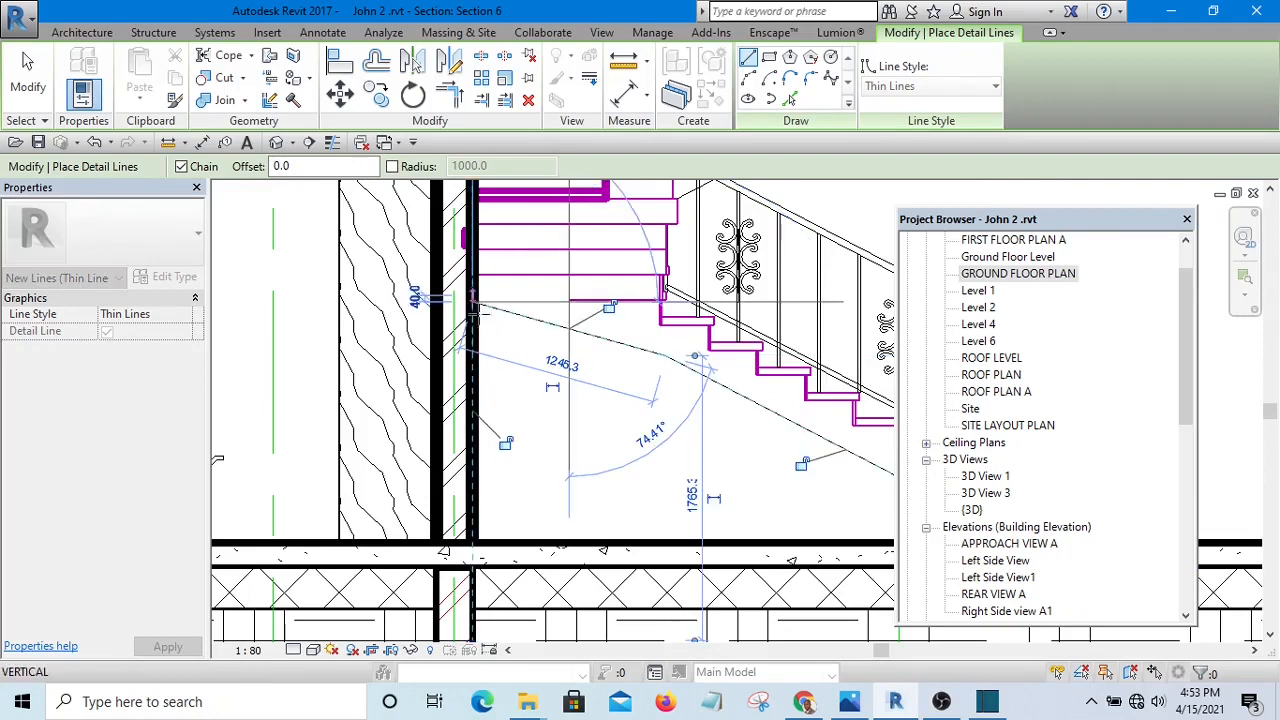
{"action": "key", "text": "Escape"}
{"action": "key", "text": "Escape"}
{"action": "scroll", "coordinate": [549, 363], "scroll_direction": "down", "scroll_amount": 2}
{"action": "scroll", "coordinate": [563, 300], "scroll_direction": "up", "scroll_amount": 3}
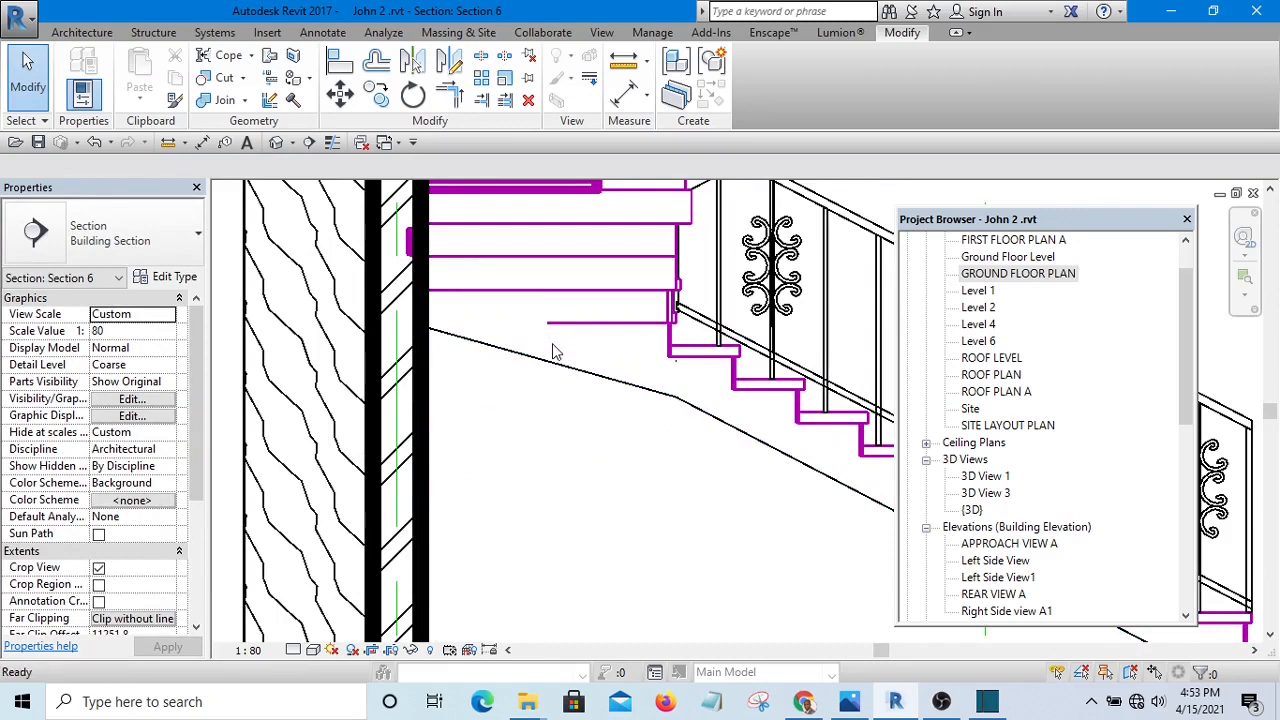
- Draw a vertical detail line about 156 mm long from the free end of the lowest landing line up to the stair edge above
{"action": "key", "text": "d"}
{"action": "key", "text": "l"}
{"action": "left_click", "coordinate": [546, 322]}
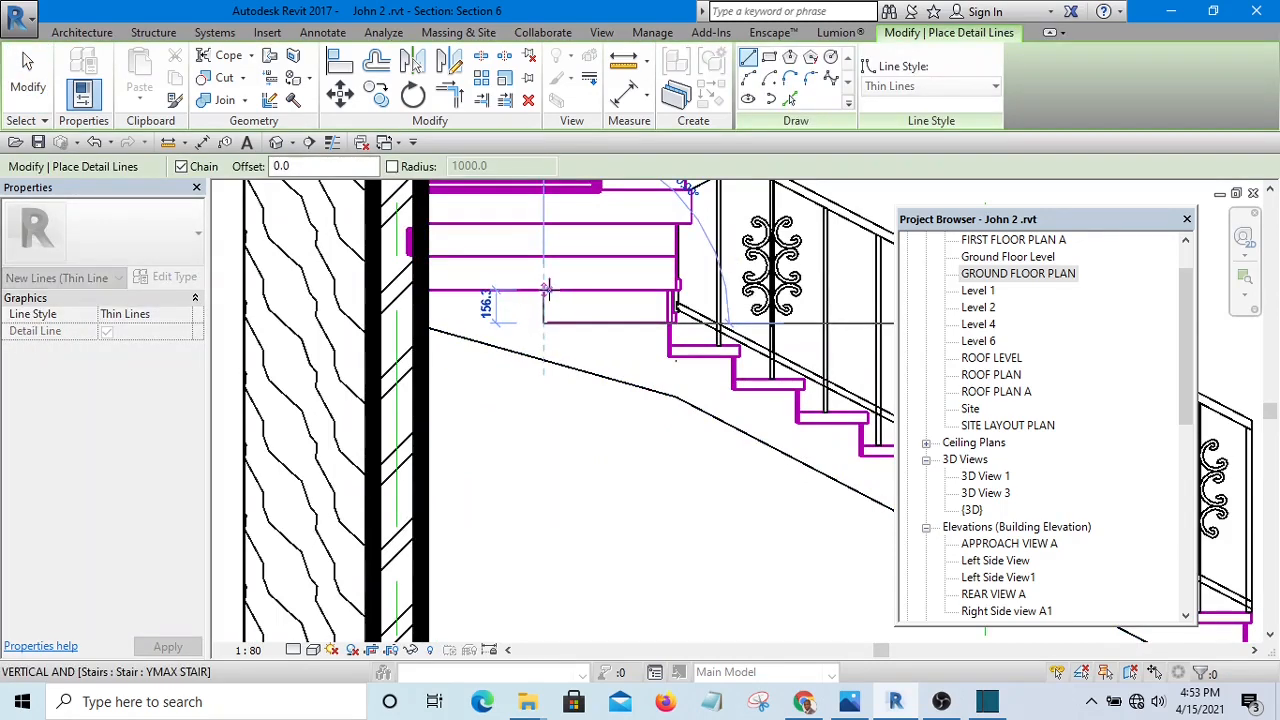
{"action": "scroll", "coordinate": [560, 340], "scroll_direction": "down", "scroll_amount": 2}
{"action": "key", "text": "Escape"}
{"action": "key", "text": "Escape"}
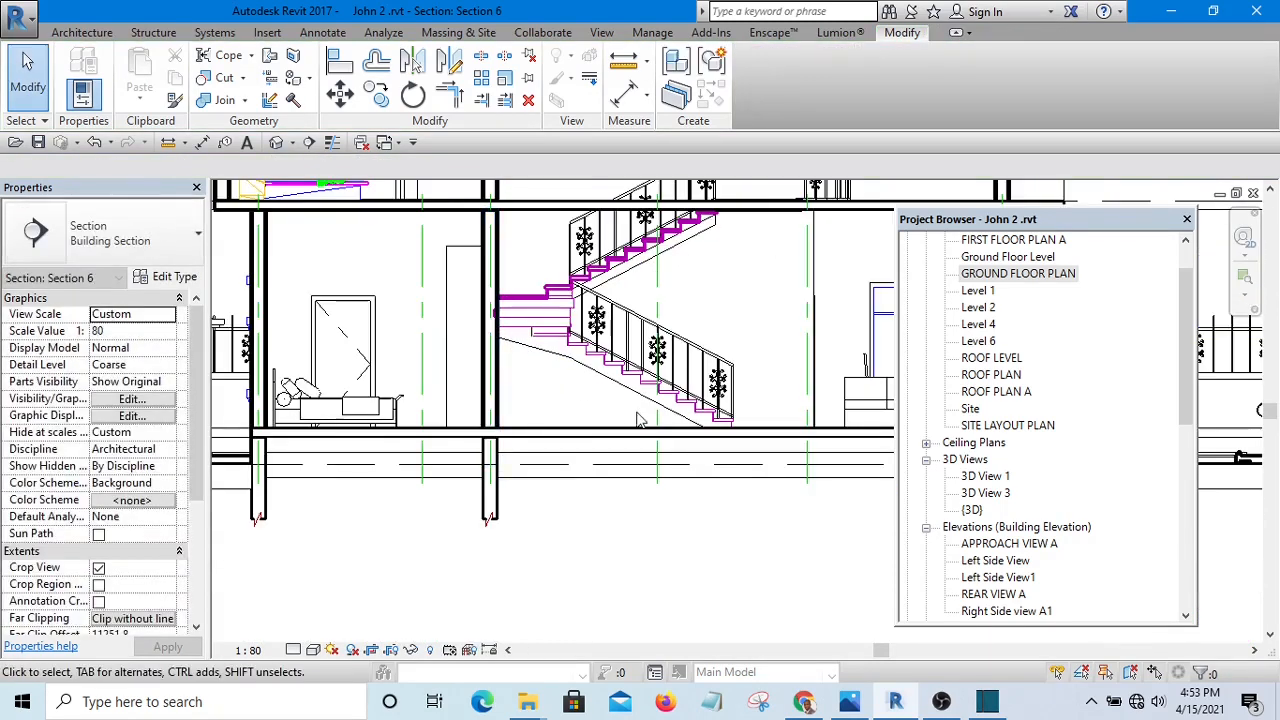
- Examine the short vertical detail line below the landing and the steps and underside of both stair flights
{"action": "scroll", "coordinate": [585, 377], "scroll_direction": "up", "scroll_amount": 2}
{"action": "scroll", "coordinate": [585, 377], "scroll_direction": "up", "scroll_amount": 2}
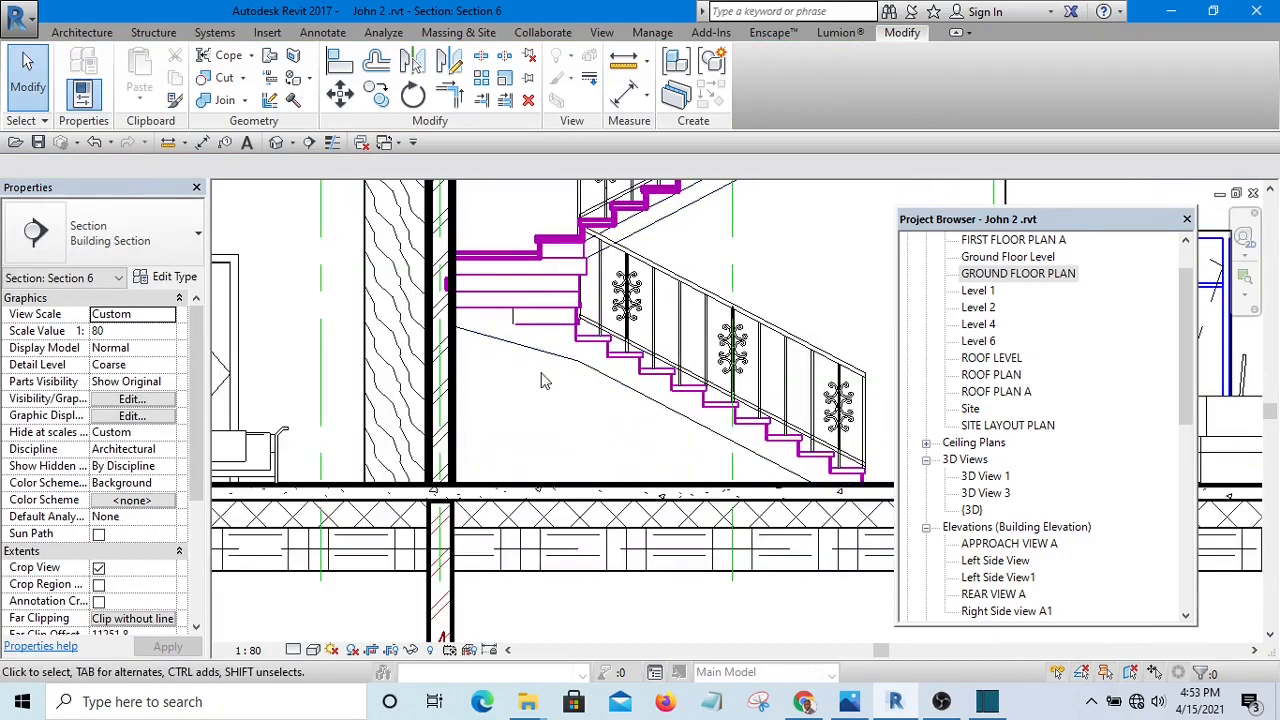
{"action": "scroll", "coordinate": [540, 380], "scroll_direction": "up", "scroll_amount": 3}
{"action": "mouse_move", "coordinate": [545, 282]}
{"action": "left_mouse_down"}
{"action": "mouse_move", "coordinate": [559, 278]}
{"action": "mouse_move", "coordinate": [555, 288]}
{"action": "left_mouse_up"}
{"action": "scroll", "coordinate": [555, 290], "scroll_direction": "down", "scroll_amount": 5}
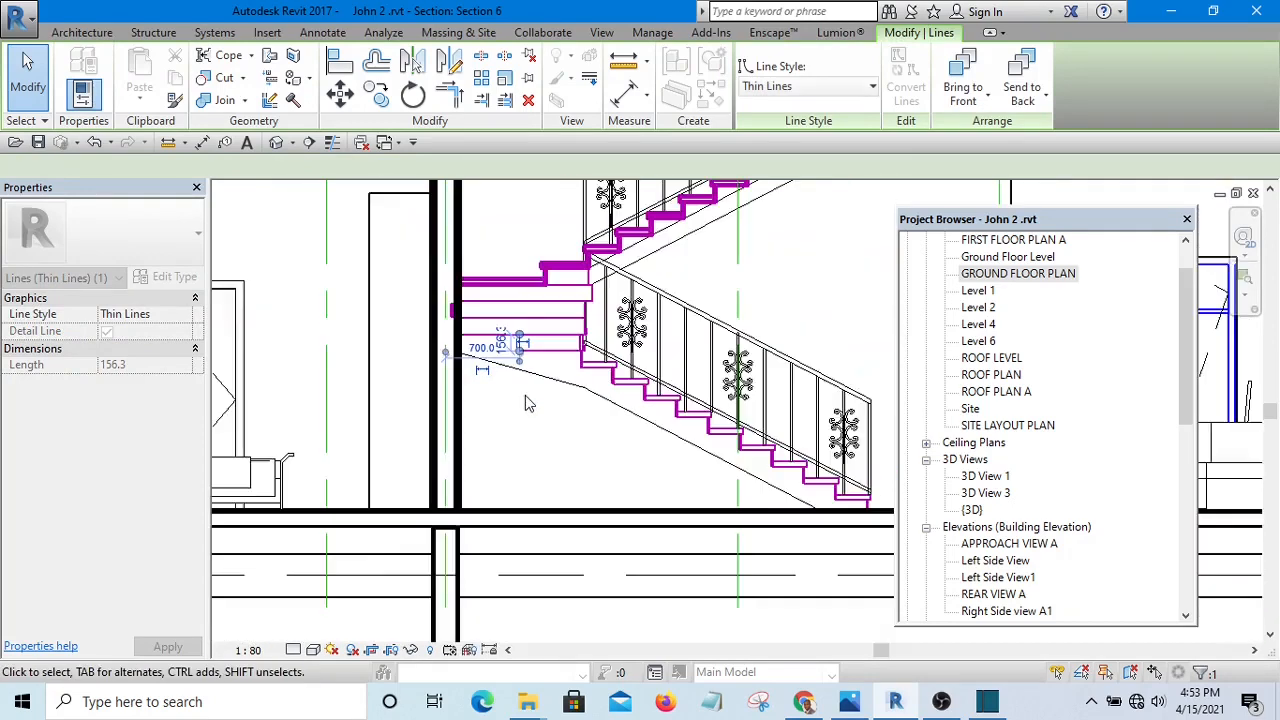
{"action": "left_click", "coordinate": [594, 205]}
{"action": "scroll", "coordinate": [597, 358], "scroll_direction": "up", "scroll_amount": 6}
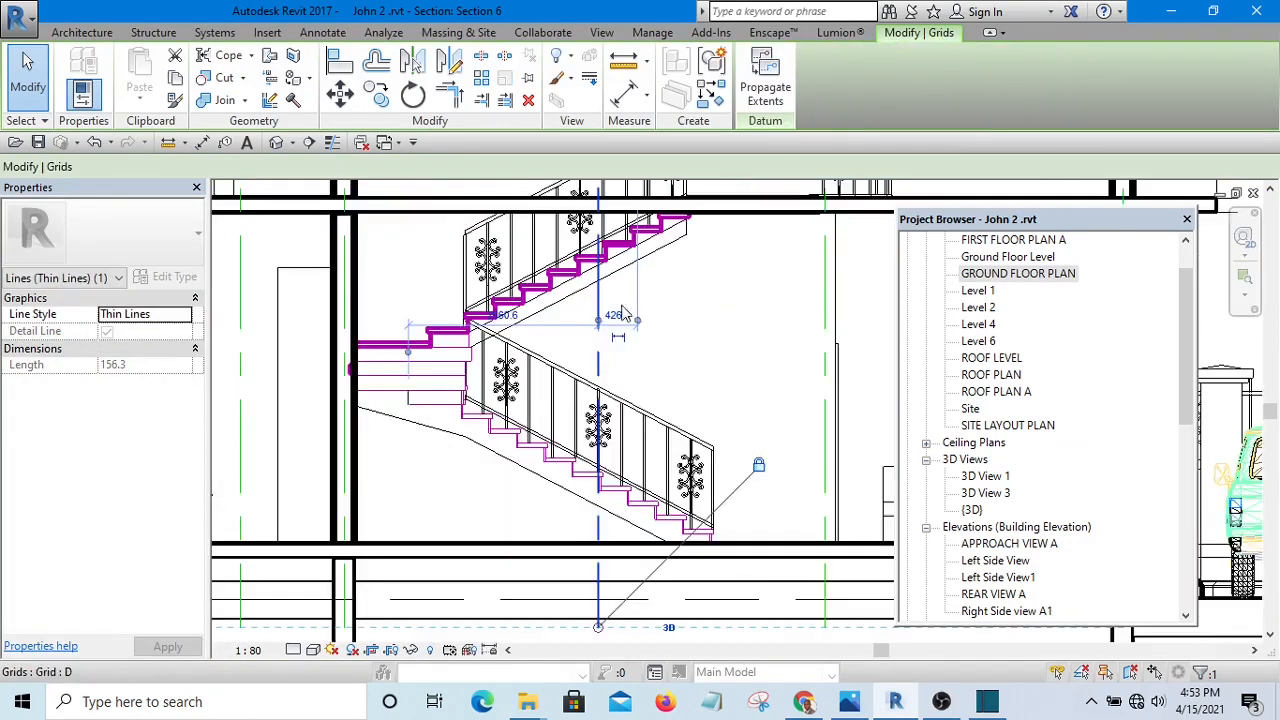
{"action": "left_click", "coordinate": [718, 304]}
{"action": "scroll", "coordinate": [716, 312], "scroll_direction": "down", "scroll_amount": 3}
{"action": "scroll", "coordinate": [622, 286], "scroll_direction": "up", "scroll_amount": 4}
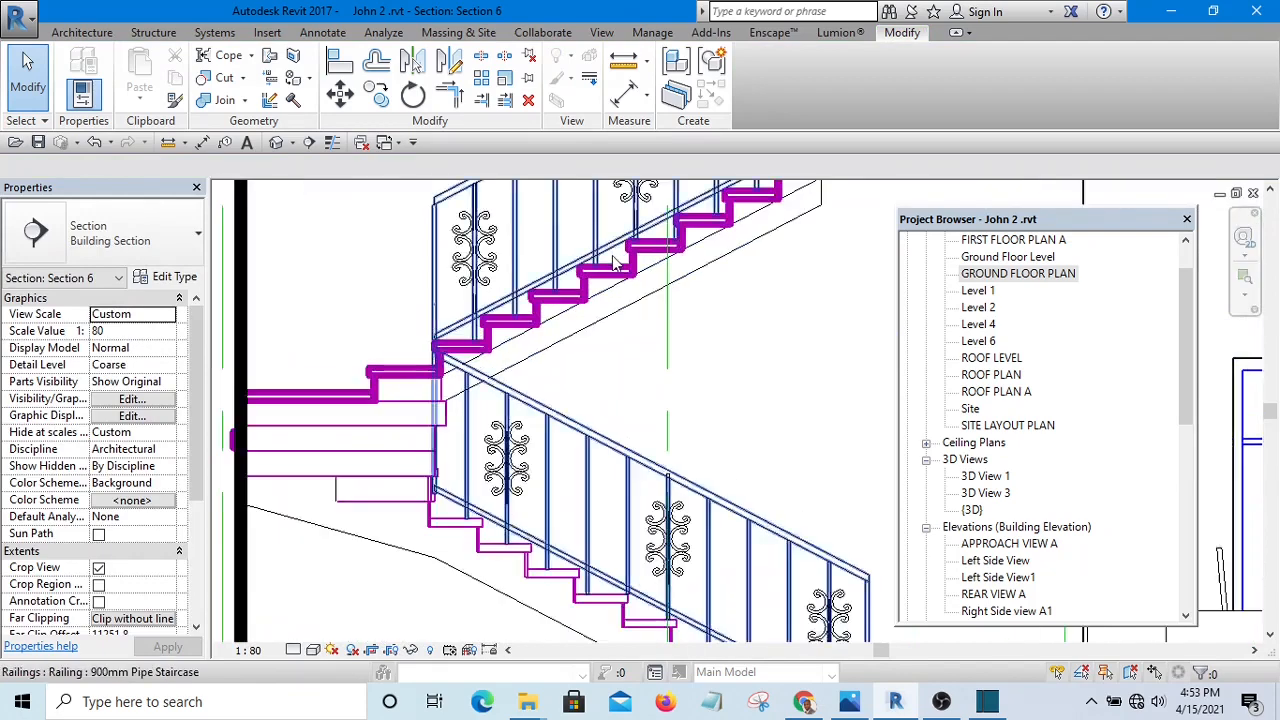
{"action": "scroll", "coordinate": [517, 374], "scroll_direction": "down", "scroll_amount": 3}
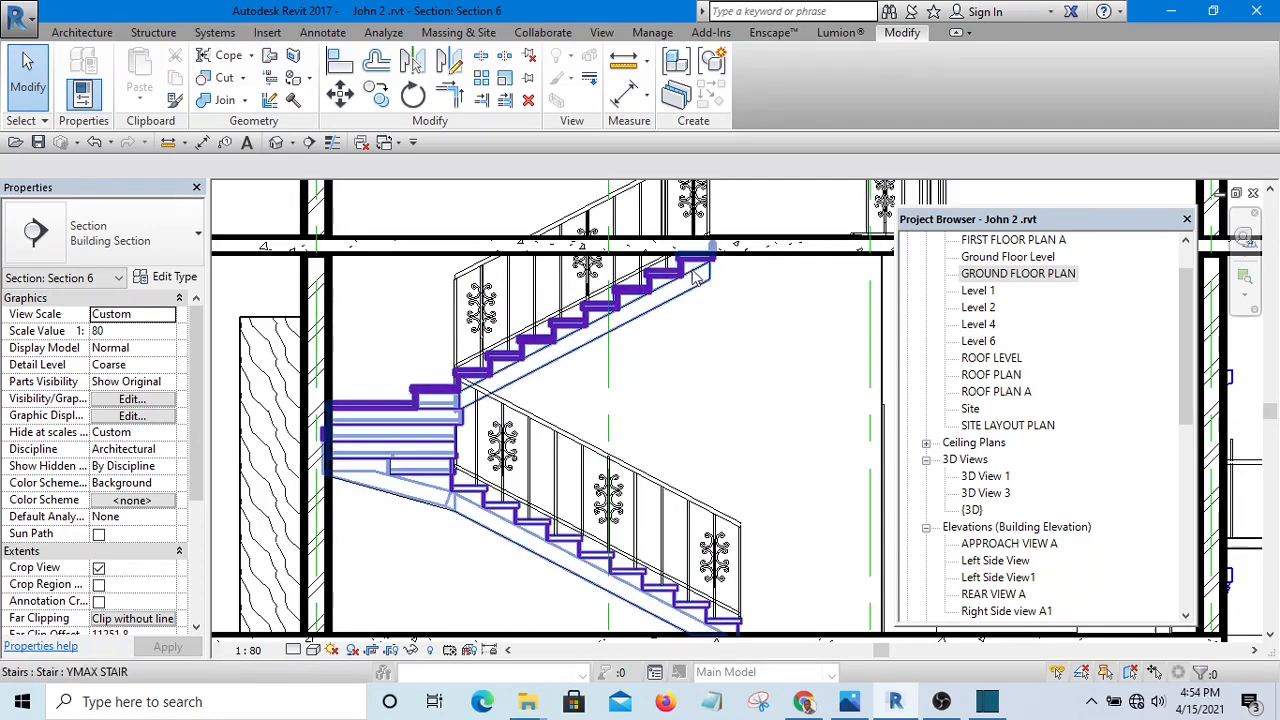
{"action": "scroll", "coordinate": [694, 276], "scroll_direction": "up", "scroll_amount": 2}
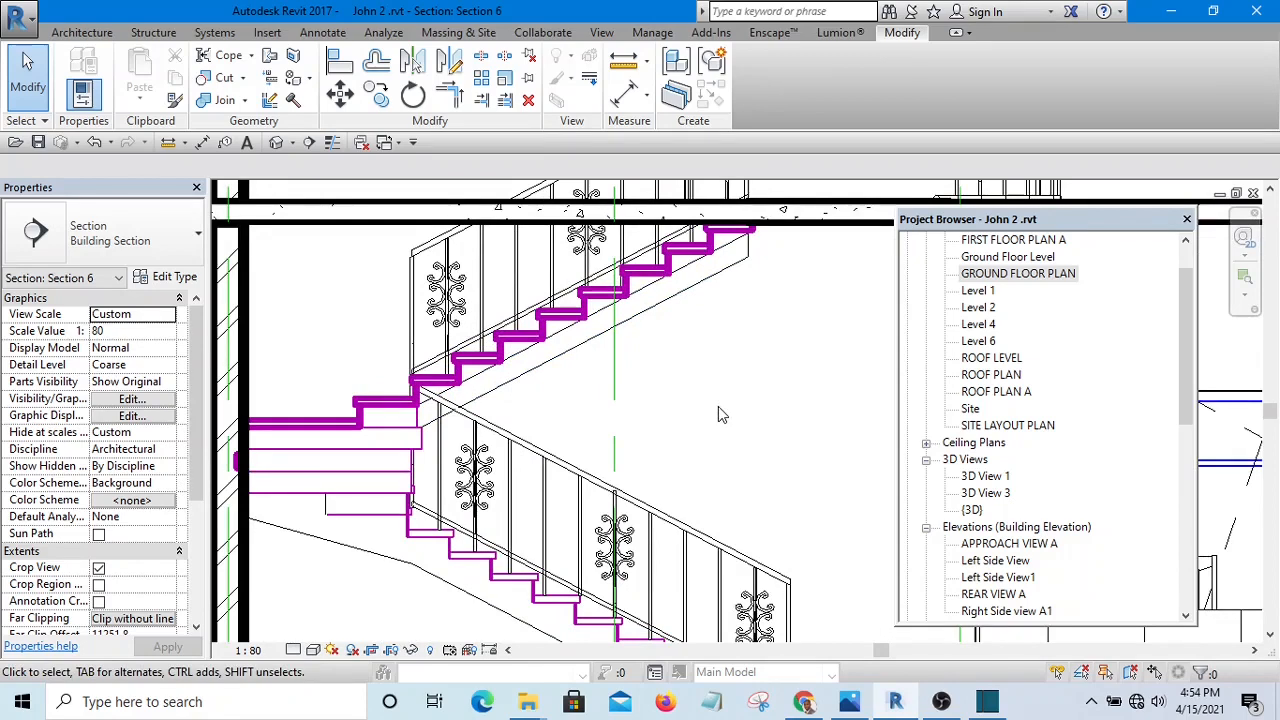
- Start a CONCRETE filled region with Wide Lines as its boundary style and switch the view to thin-line display
{"action": "key", "text": "g"}
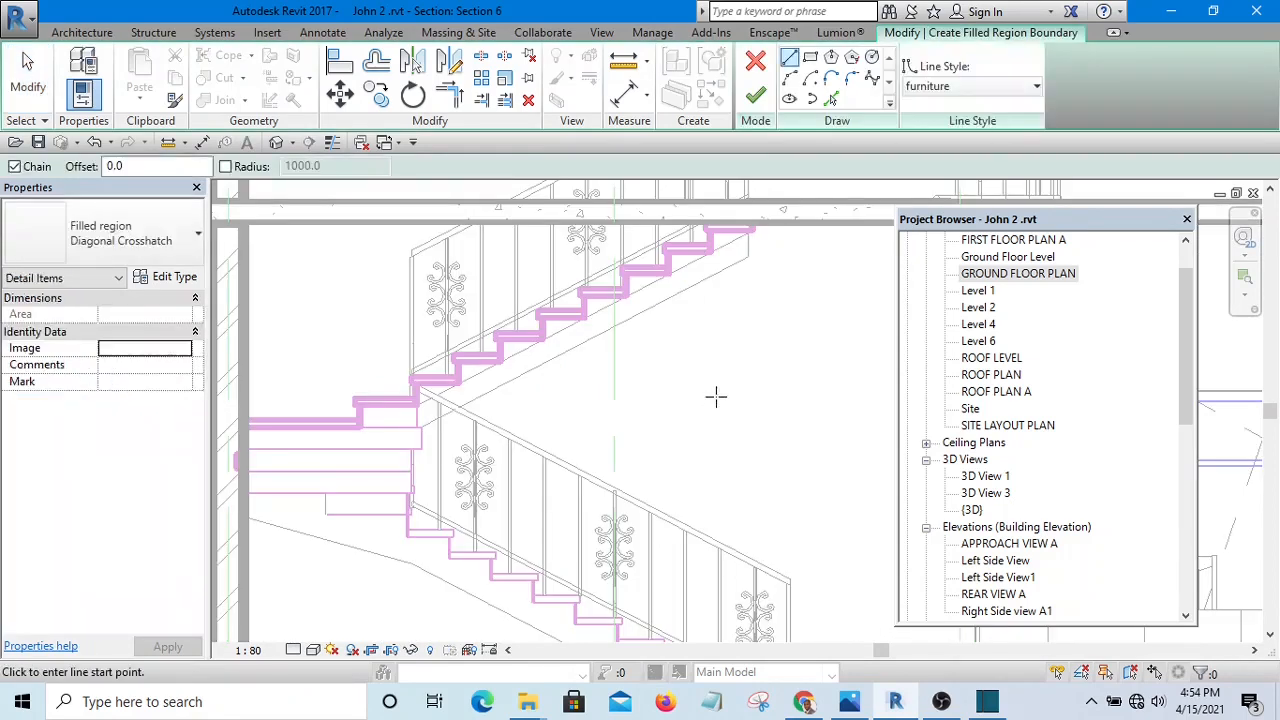
{"action": "left_click", "coordinate": [332, 142]}
{"action": "middle_click_drag", "start_coordinate": [543, 343], "coordinate": [591, 403]}
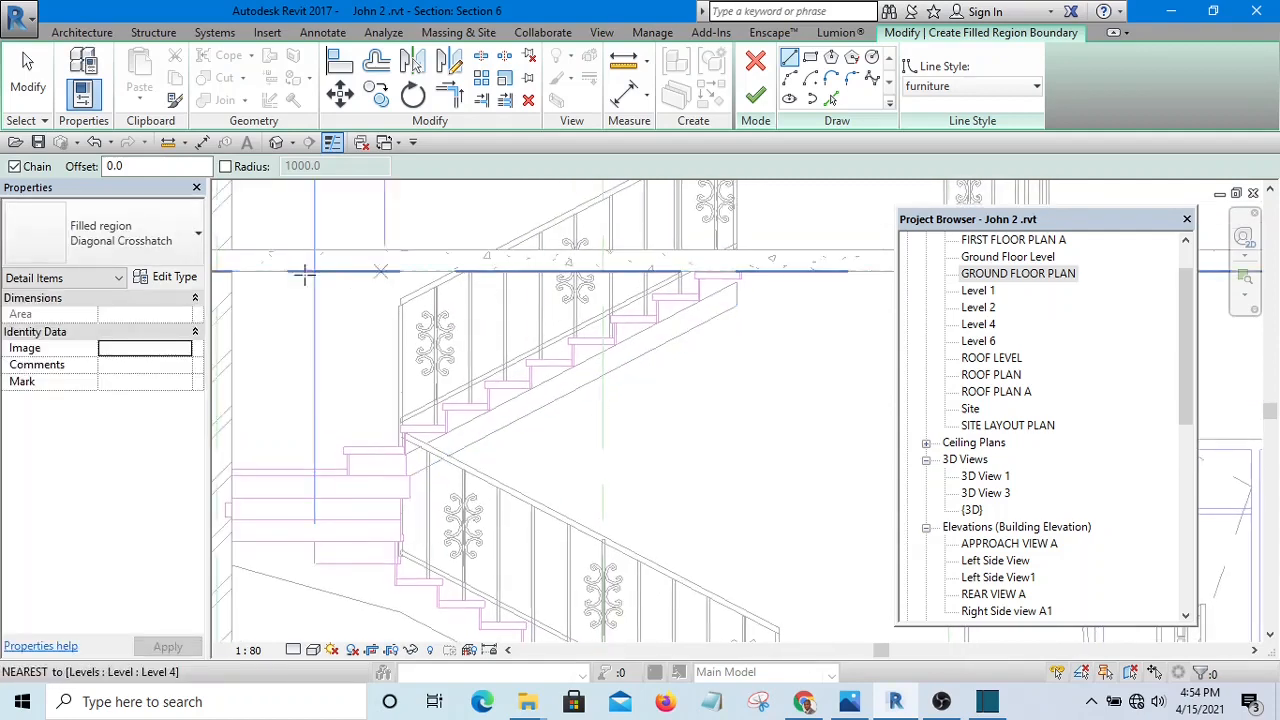
{"action": "left_click", "coordinate": [125, 233]}
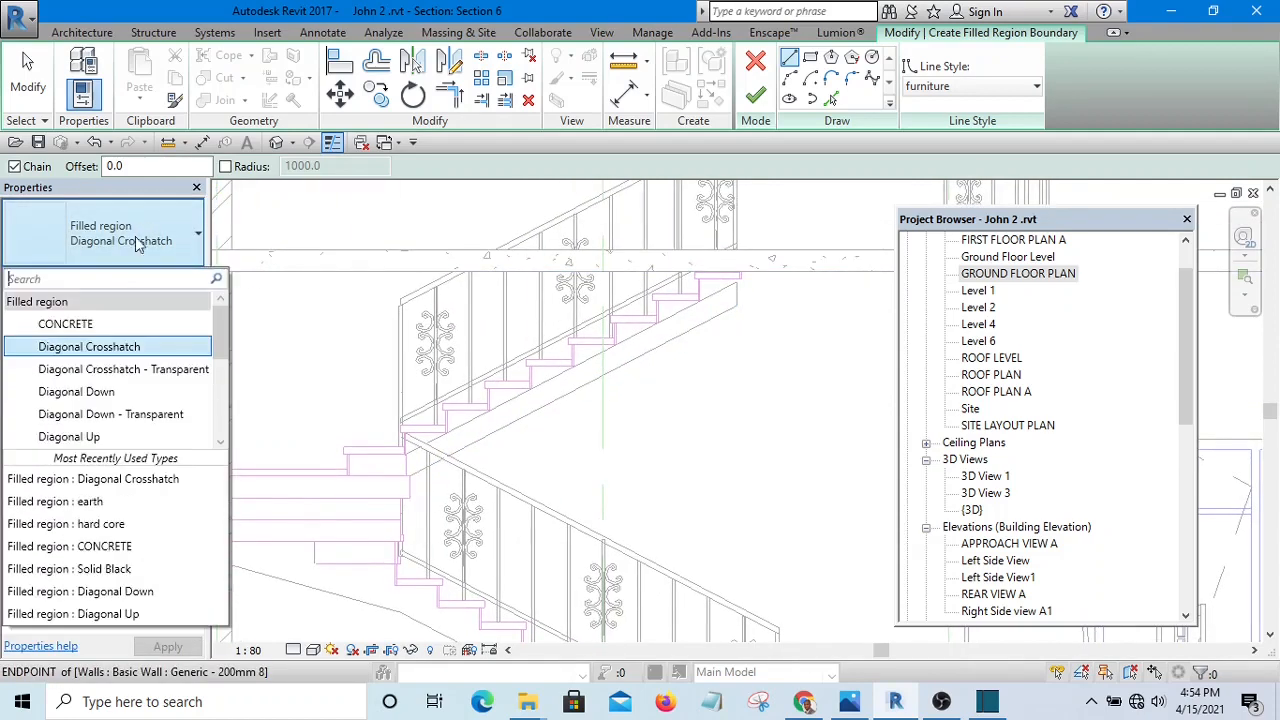
{"action": "left_click", "coordinate": [100, 324]}
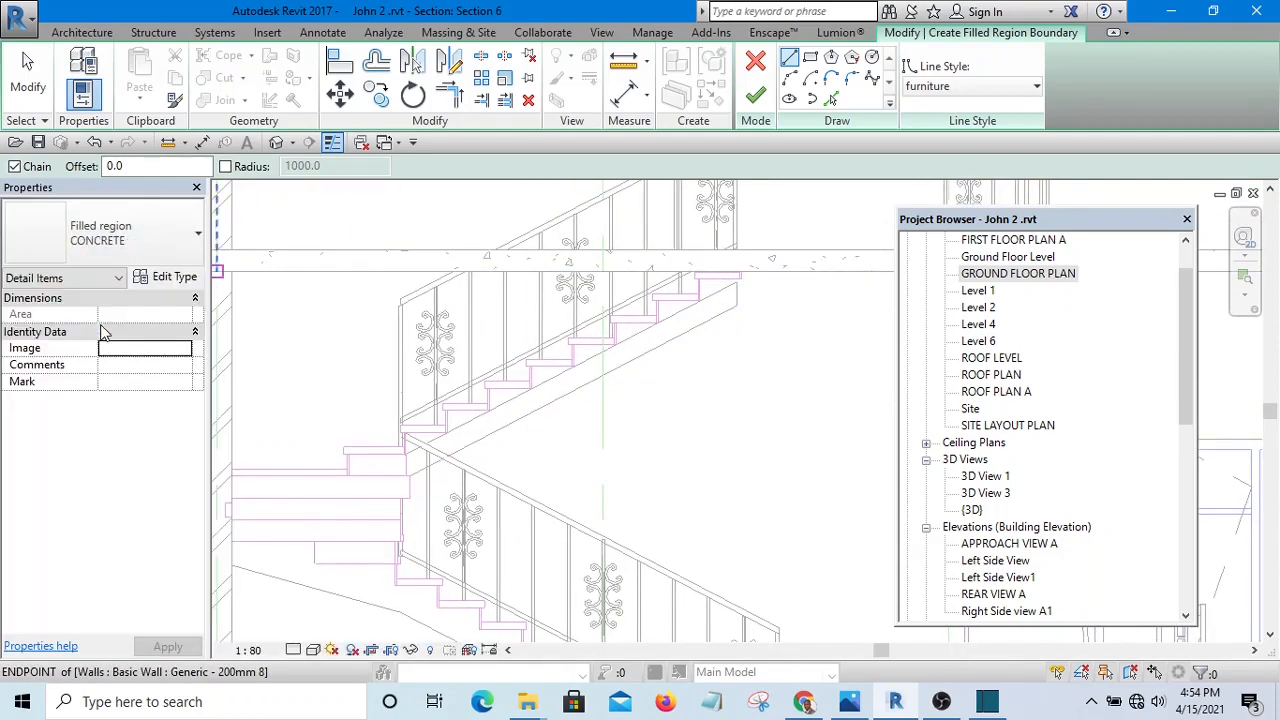
{"action": "left_click", "coordinate": [966, 88]}
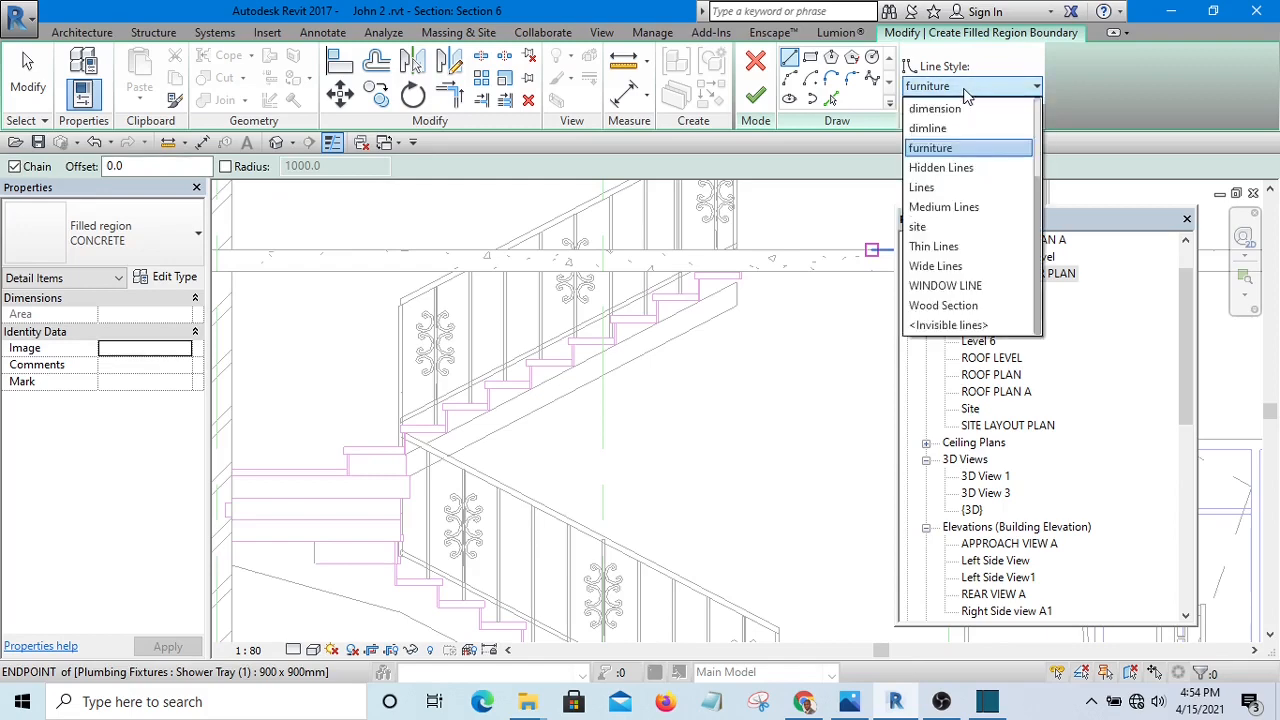
{"action": "left_click", "coordinate": [950, 266]}
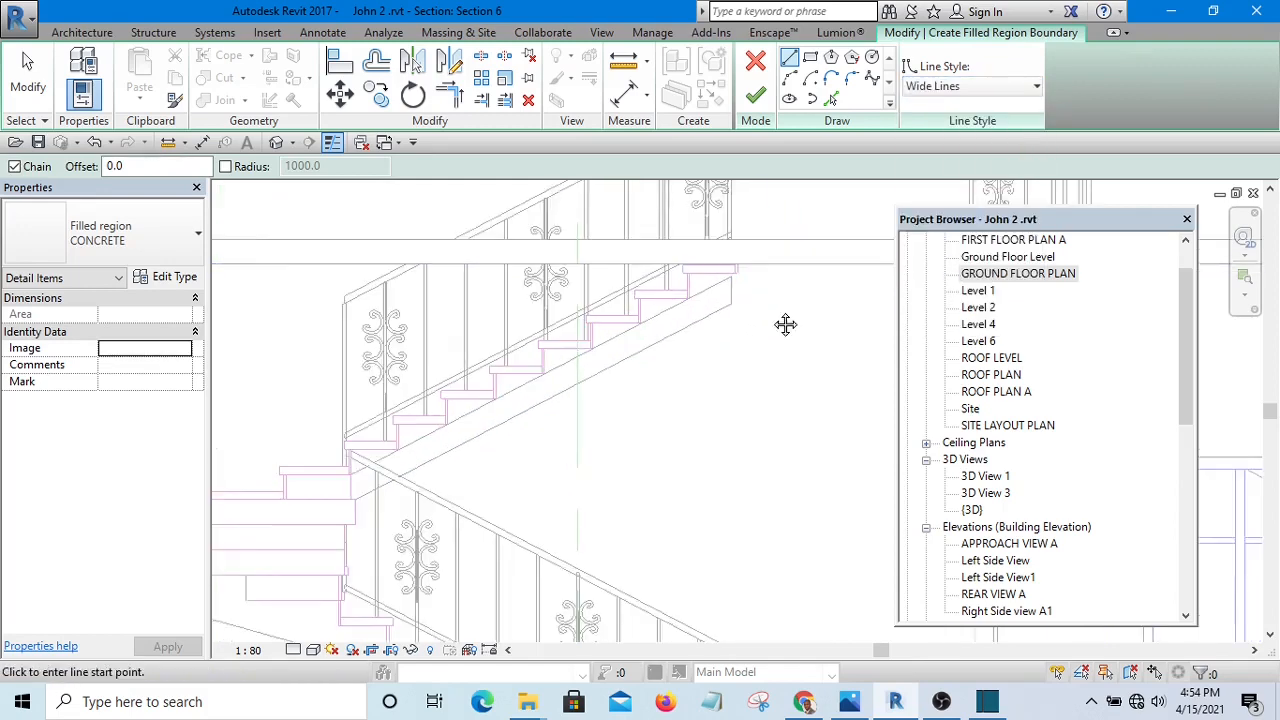
- Pick the sloped underside of the upper stair flight as a boundary line of the concrete region
{"action": "mouse_move", "coordinate": [786, 323]}
{"action": "middle_mouse_down"}
{"action": "mouse_move", "coordinate": [622, 351]}
{"action": "mouse_move", "coordinate": [600, 330]}
{"action": "mouse_move", "coordinate": [717, 369]}
{"action": "mouse_move", "coordinate": [758, 291]}
{"action": "middle_mouse_up"}
{"action": "scroll", "coordinate": [577, 306], "scroll_direction": "up", "scroll_amount": 2}
{"action": "left_click", "coordinate": [829, 103]}
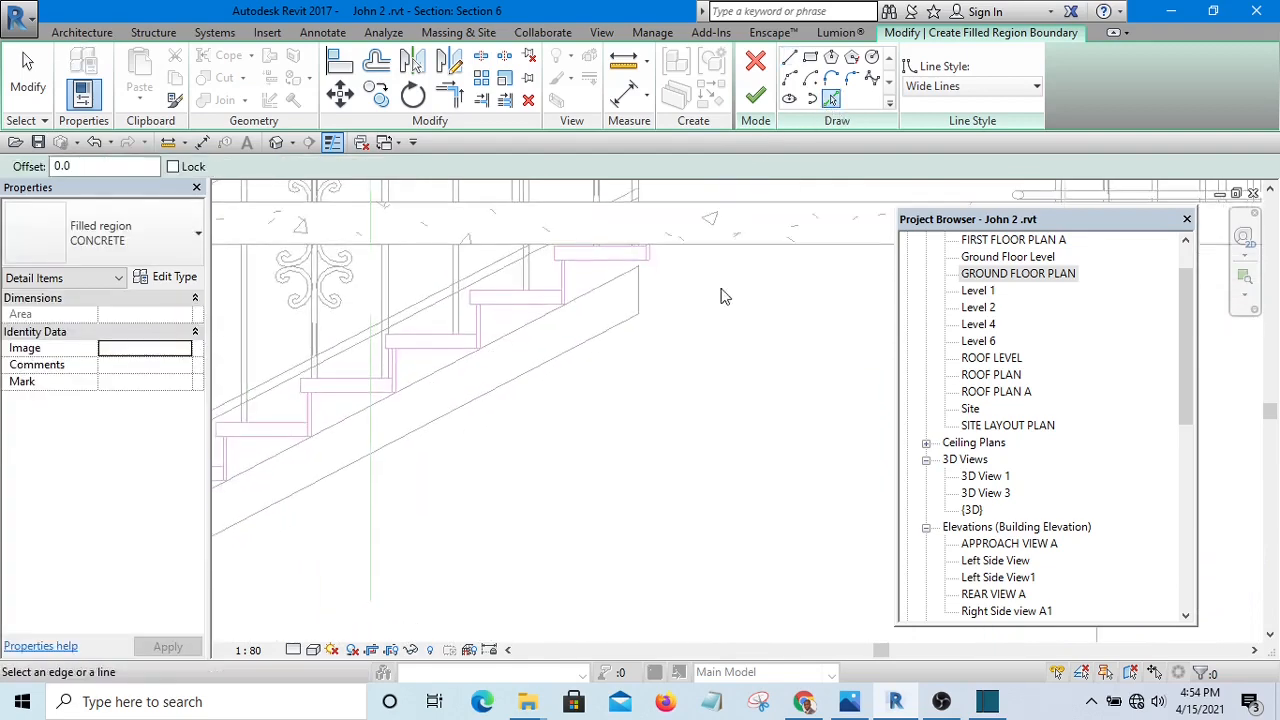
{"action": "scroll", "coordinate": [720, 288], "scroll_direction": "down", "scroll_amount": 2}
{"action": "scroll", "coordinate": [645, 335], "scroll_direction": "up", "scroll_amount": 3}
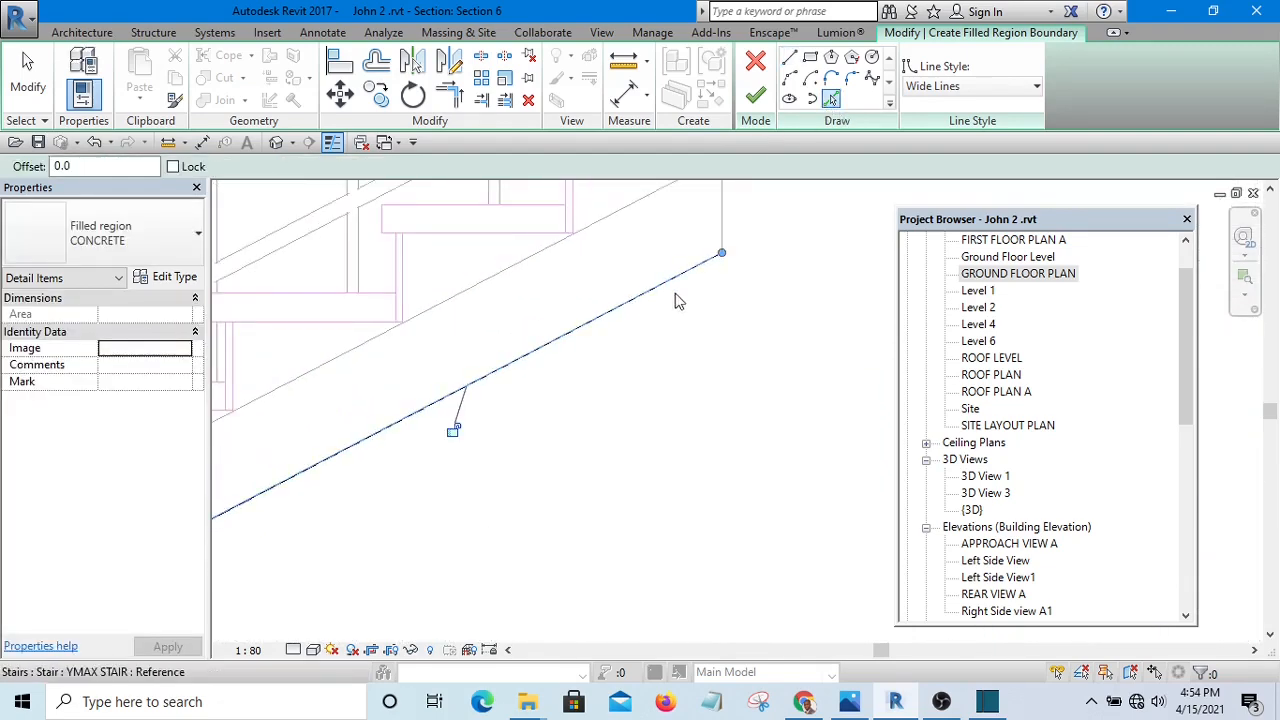
{"action": "scroll", "coordinate": [676, 300], "scroll_direction": "down", "scroll_amount": 3}
{"action": "scroll", "coordinate": [515, 415], "scroll_direction": "up", "scroll_amount": 5}
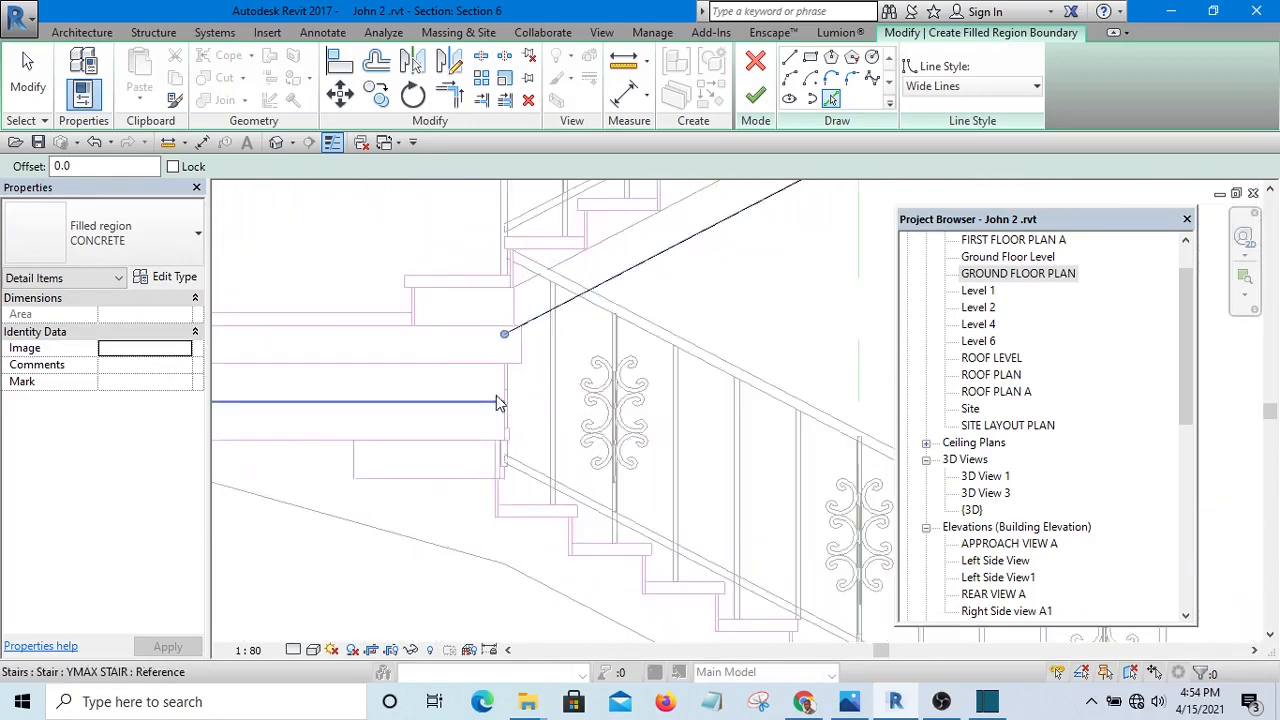
{"action": "middle_click_drag", "start_coordinate": [499, 403], "coordinate": [509, 462]}
{"action": "scroll", "coordinate": [444, 401], "scroll_direction": "up", "scroll_amount": 1}
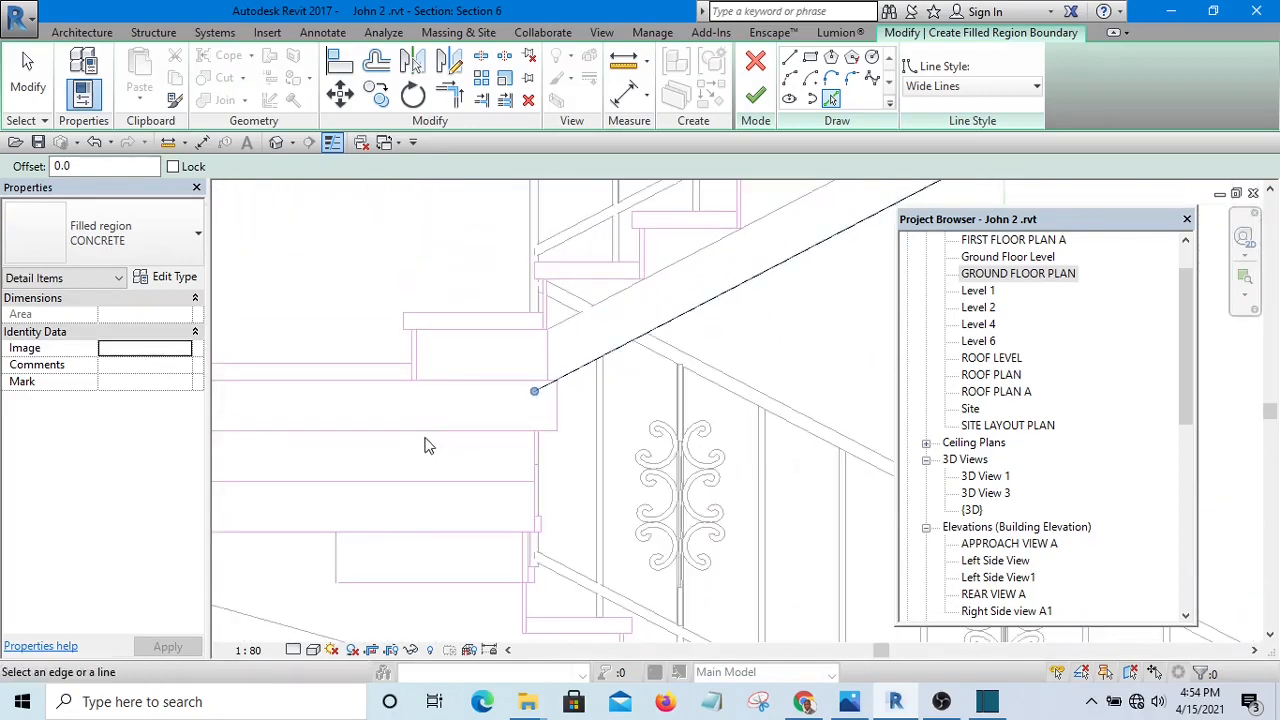
- Pick the landing's lower edge, the adjacent wall's far face and the landing's upper edge as region boundary lines
{"action": "scroll", "coordinate": [503, 436], "scroll_direction": "down", "scroll_amount": 3}
{"action": "scroll", "coordinate": [415, 421], "scroll_direction": "up", "scroll_amount": 3}
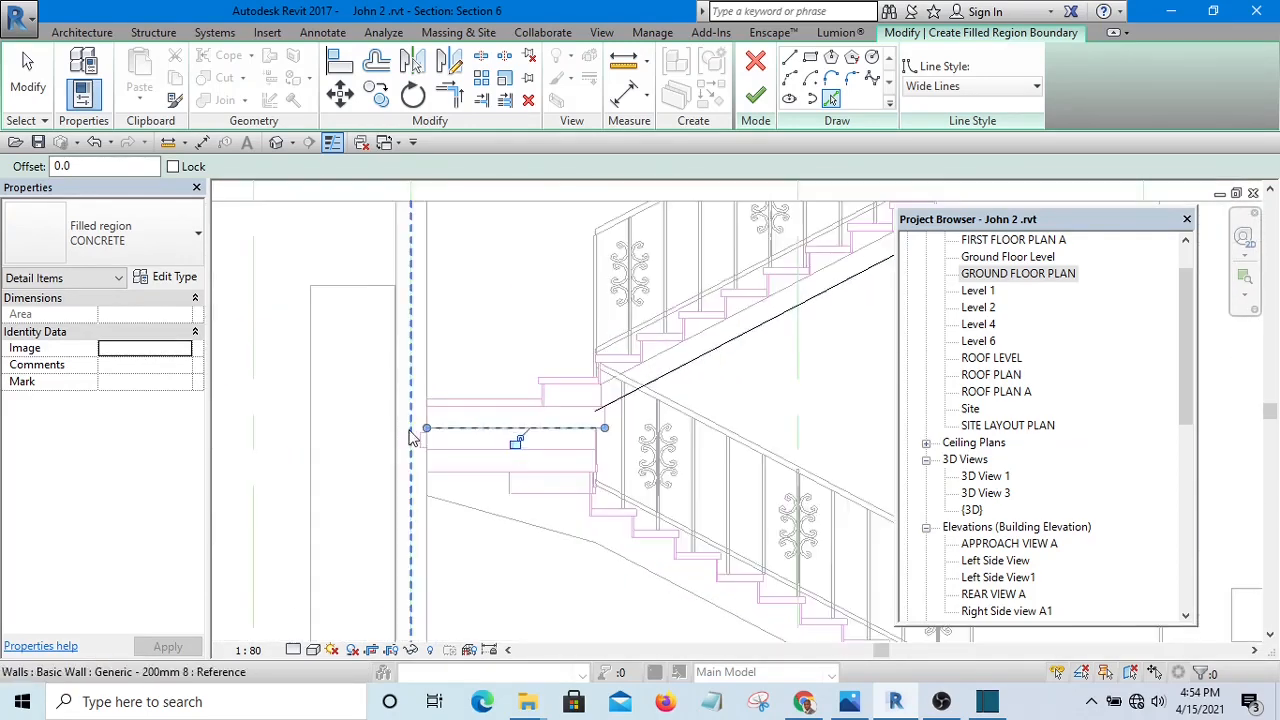
{"action": "scroll", "coordinate": [486, 391], "scroll_direction": "up", "scroll_amount": 2}
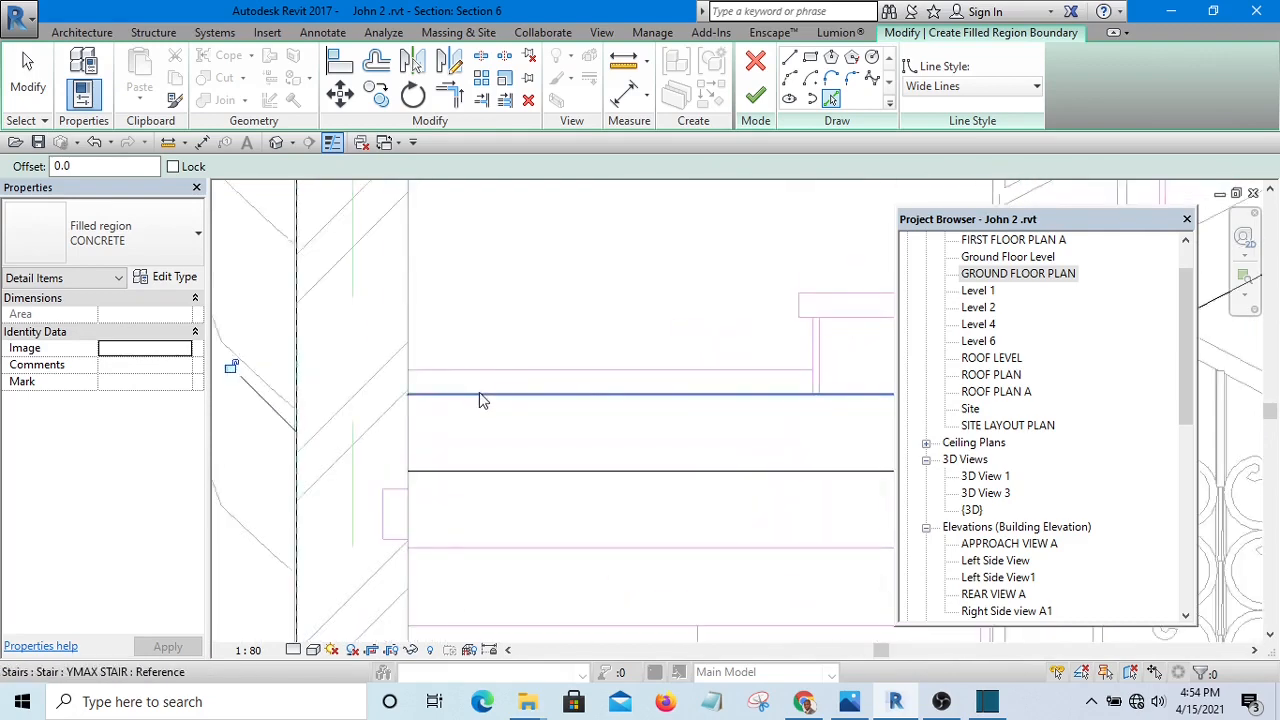
{"action": "scroll", "coordinate": [831, 381], "scroll_direction": "up", "scroll_amount": 1}
{"action": "scroll", "coordinate": [813, 376], "scroll_direction": "up", "scroll_amount": 3}
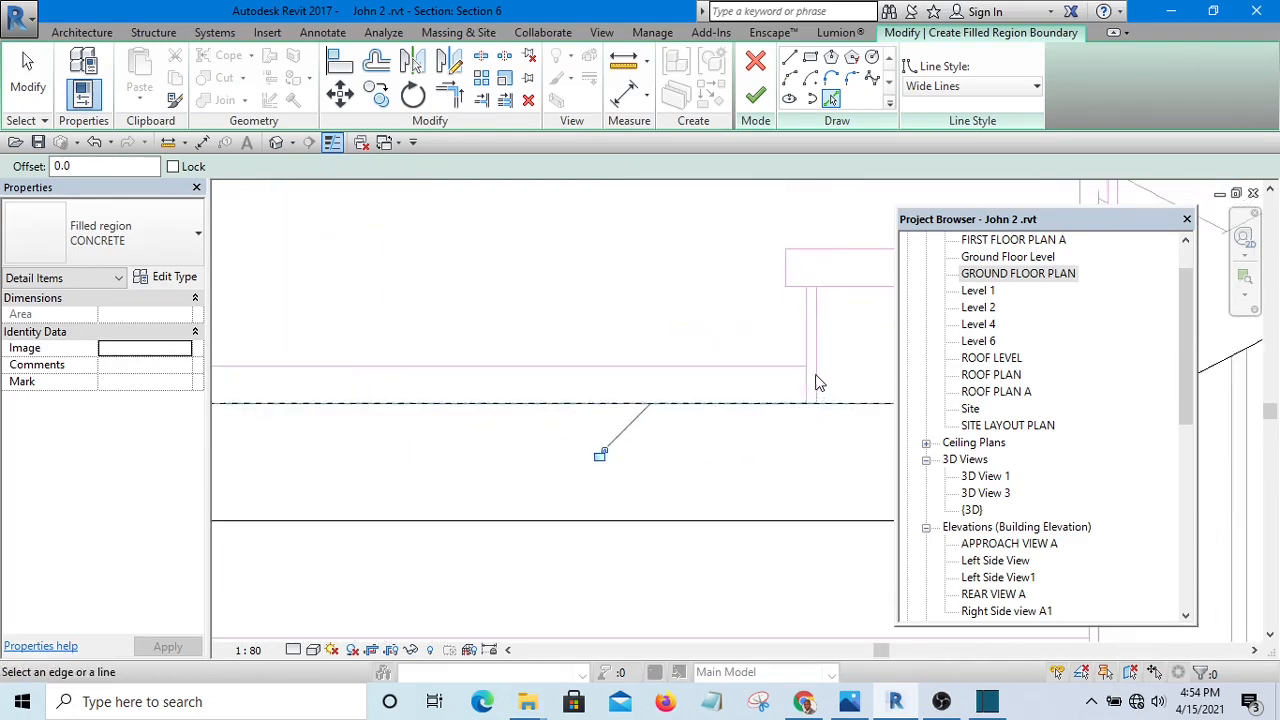
{"action": "middle_click_drag", "start_coordinate": [725, 416], "coordinate": [366, 499]}
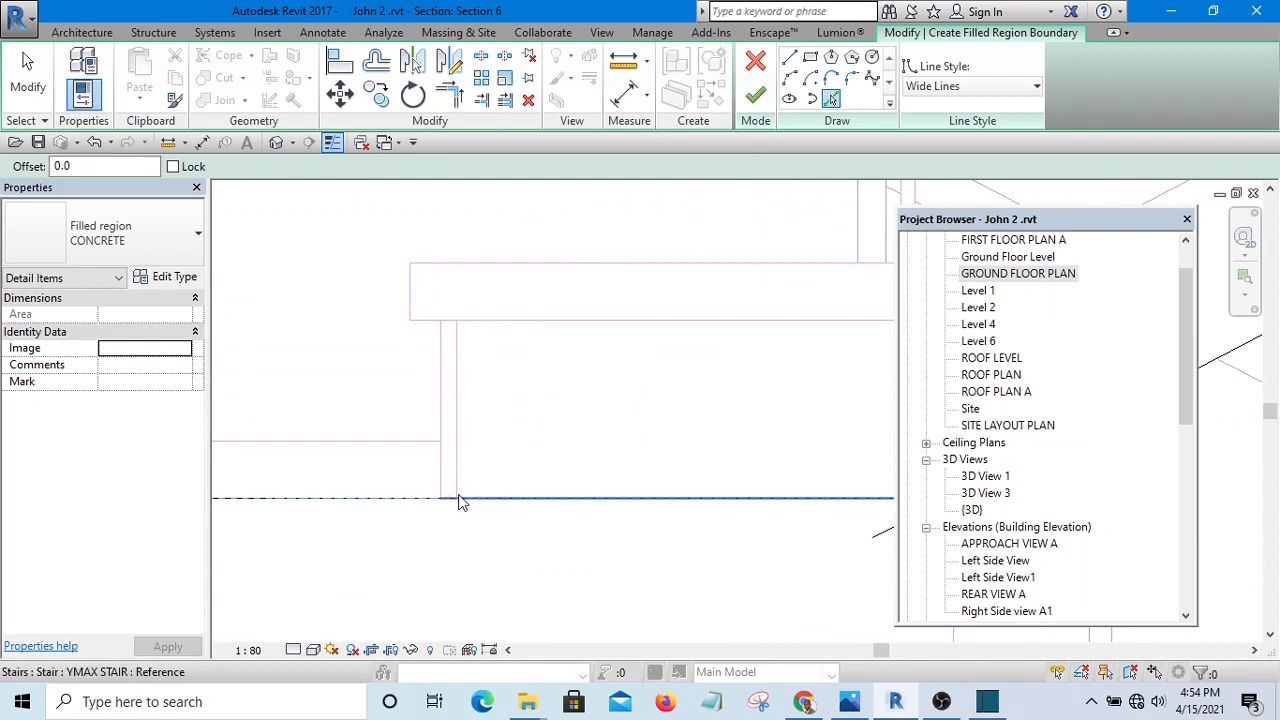
- Draw a vertical boundary line about 156 mm high along the first riser's outer face, from the landing's upper edge to the tread's underside
{"action": "left_click", "coordinate": [790, 59]}
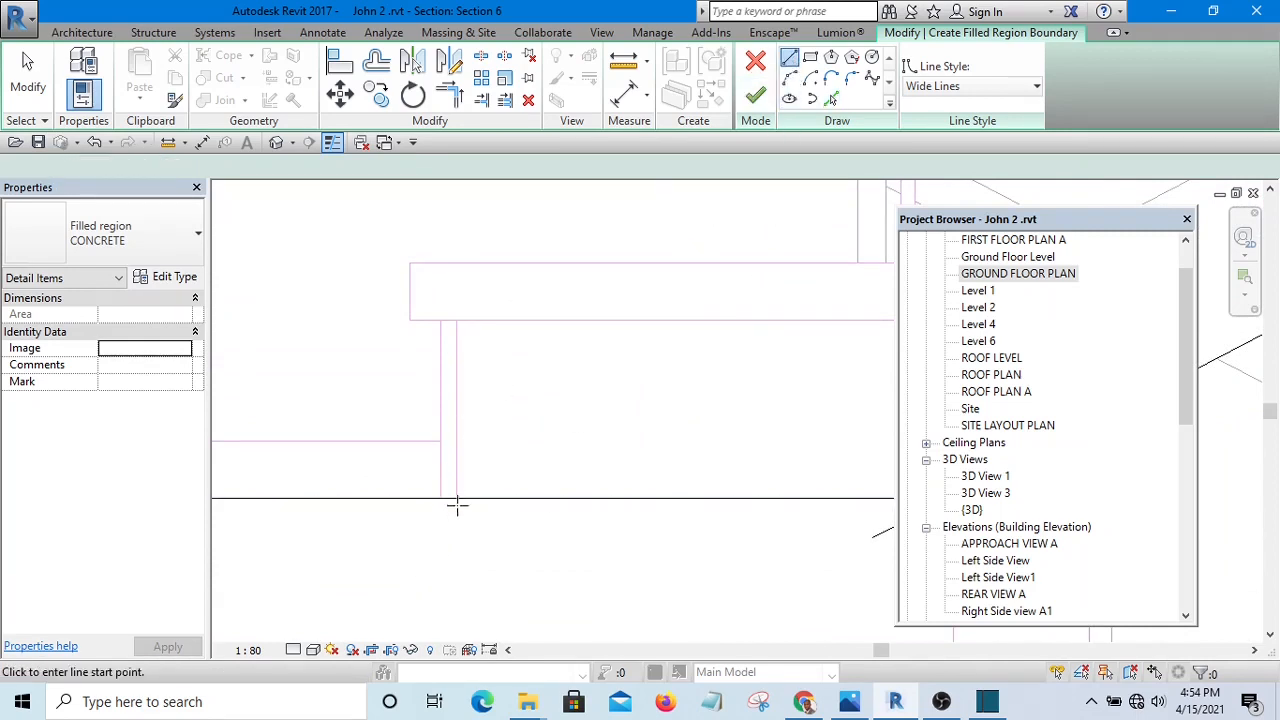
{"action": "left_click", "coordinate": [457, 500]}
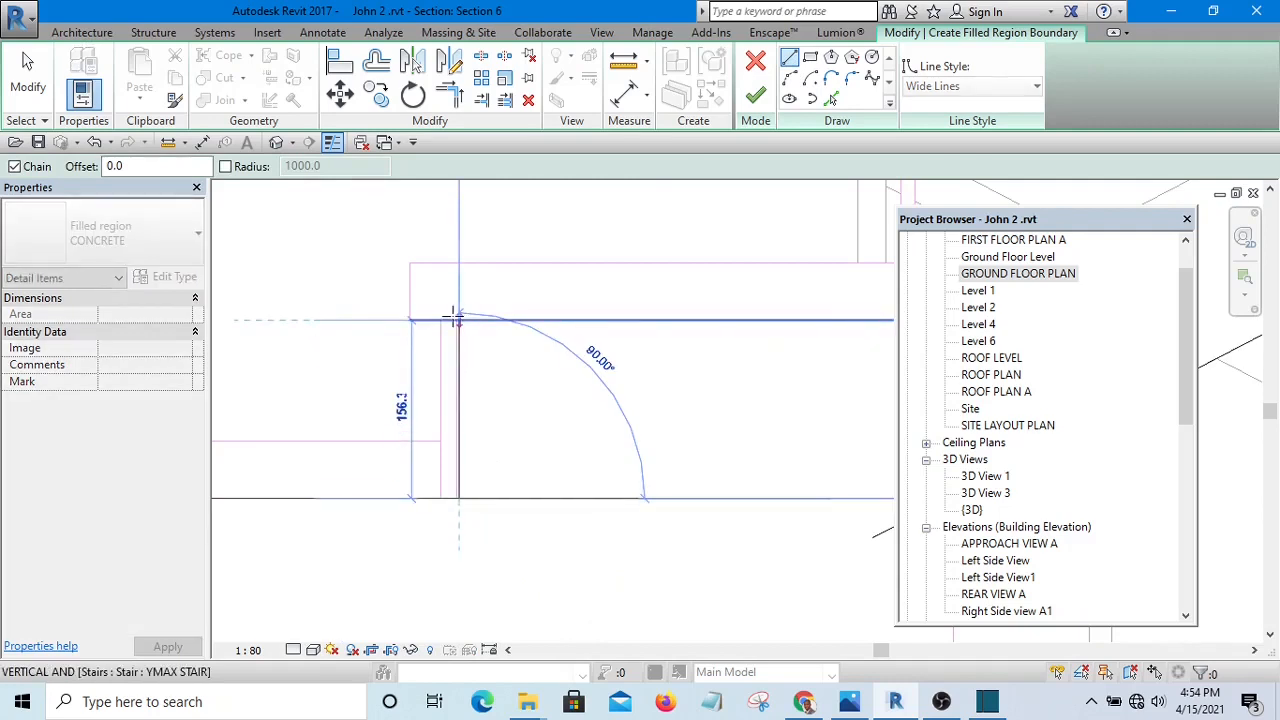
{"action": "scroll", "coordinate": [455, 319], "scroll_direction": "up", "scroll_amount": 1}
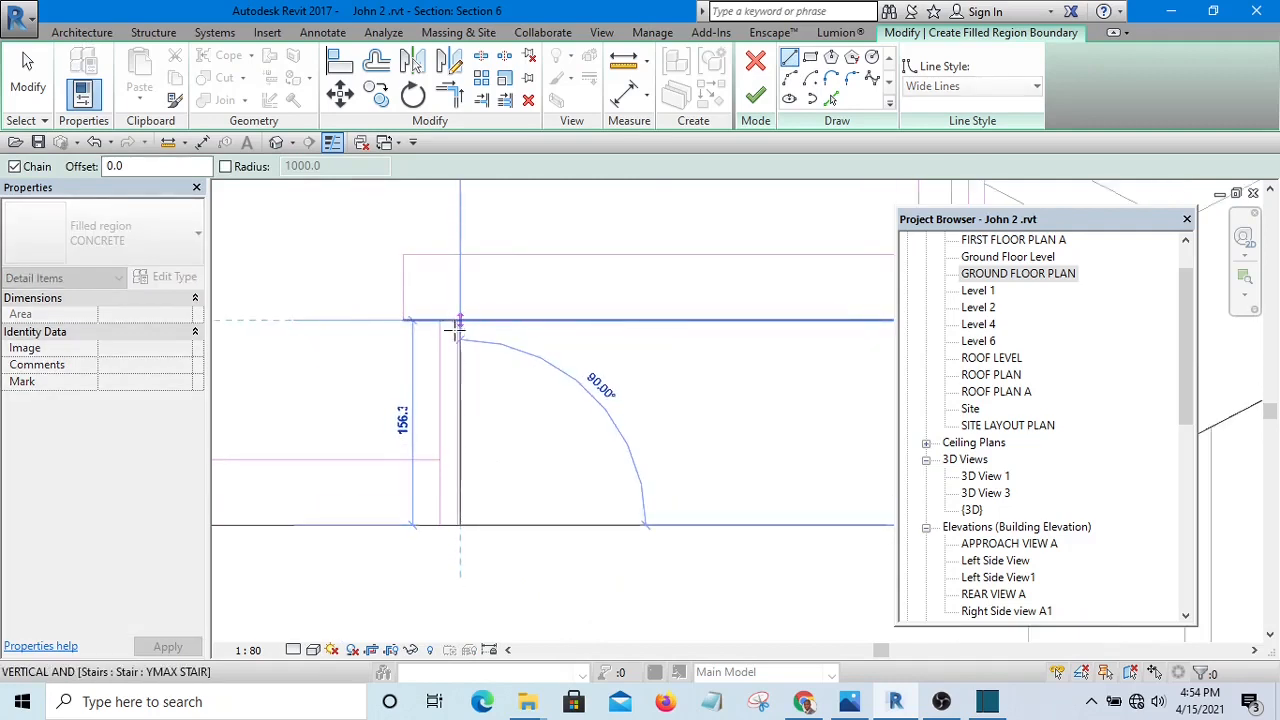
{"action": "key", "text": "Escape"}
{"action": "left_click", "coordinate": [441, 524]}
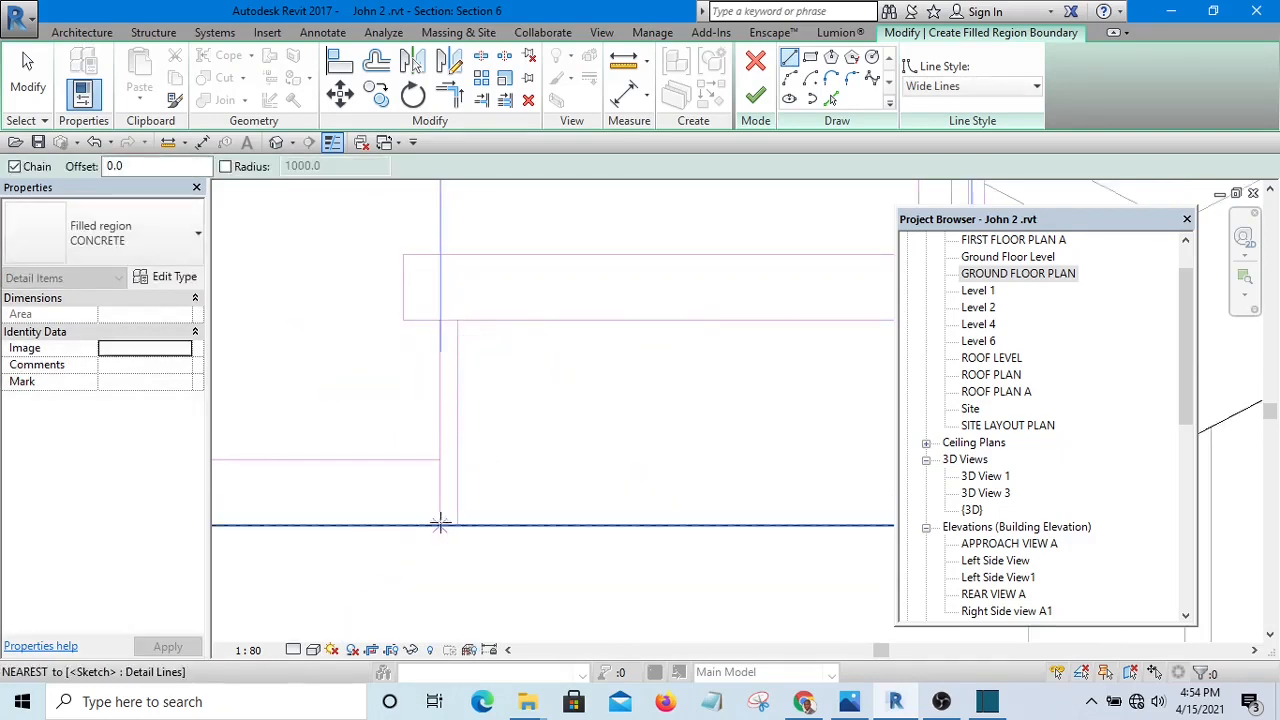
{"action": "left_click", "coordinate": [442, 319]}
{"action": "key", "text": "Escape"}
{"action": "scroll", "coordinate": [417, 365], "scroll_direction": "down", "scroll_amount": 6}
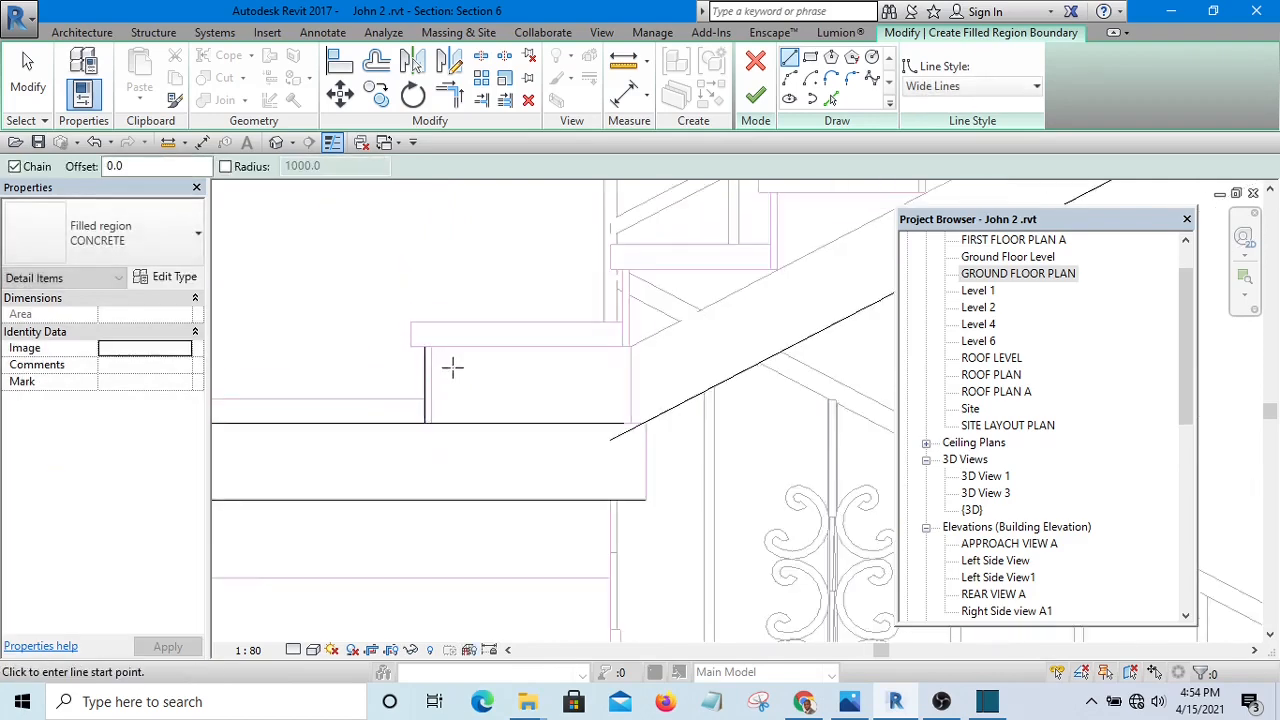
- Draw the boundary about 405 mm along the first tread's underside and about 160 mm up the next riser
{"action": "scroll", "coordinate": [452, 366], "scroll_direction": "up", "scroll_amount": 3}
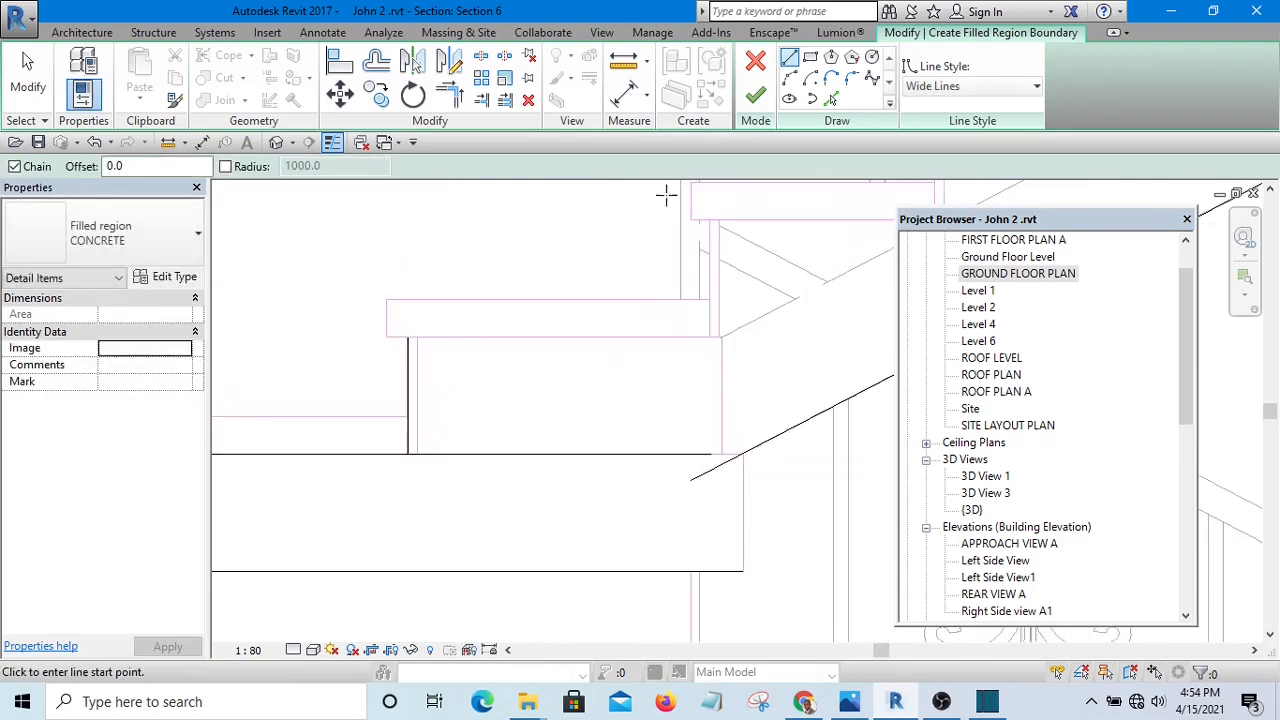
{"action": "left_click", "coordinate": [408, 336]}
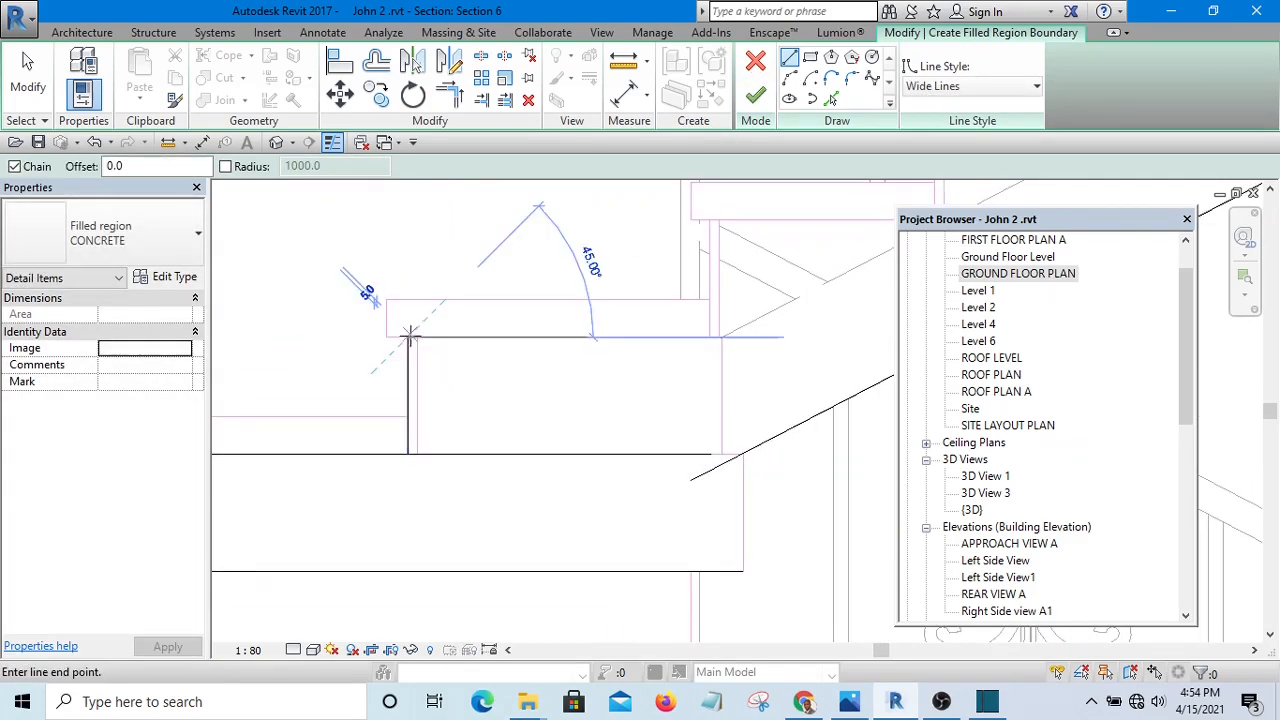
{"action": "left_click", "coordinate": [711, 337]}
{"action": "scroll", "coordinate": [705, 355], "scroll_direction": "down", "scroll_amount": 5}
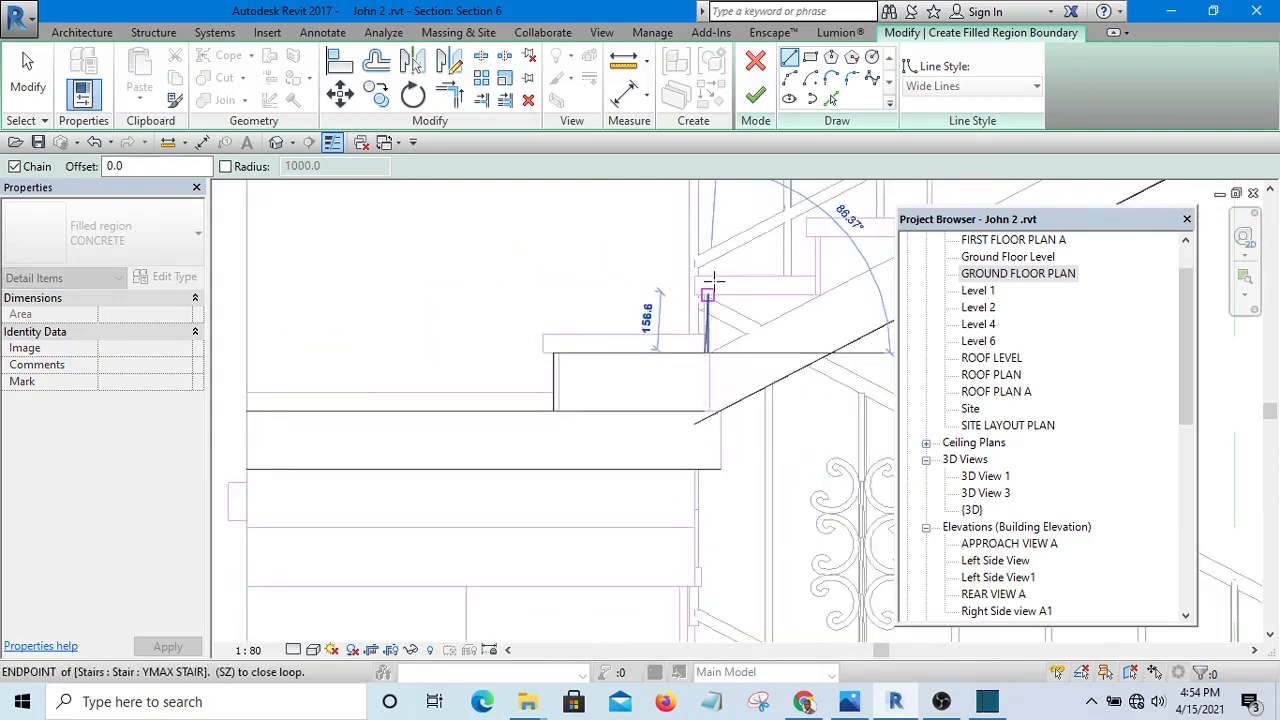
{"action": "scroll", "coordinate": [706, 290], "scroll_direction": "up", "scroll_amount": 4}
{"action": "left_click", "coordinate": [702, 298]}
{"action": "scroll", "coordinate": [697, 294], "scroll_direction": "down", "scroll_amount": 5}
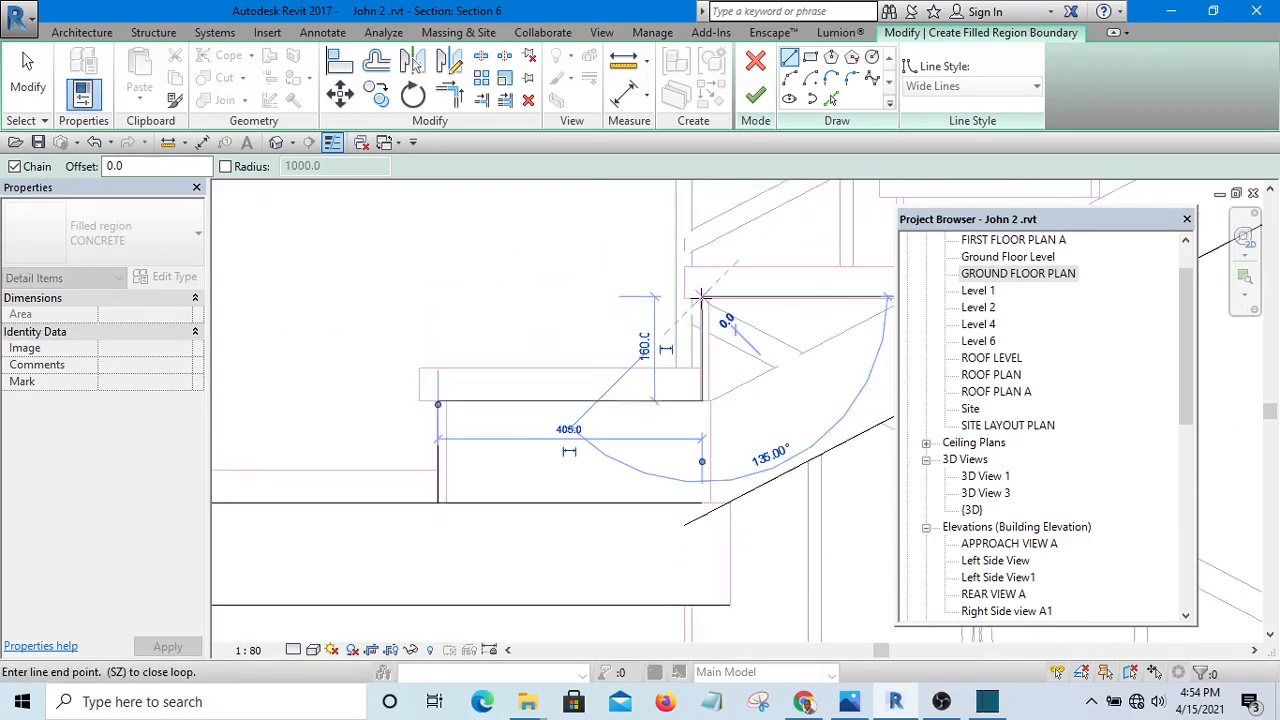
- Continue the region boundary over the next two stair steps, following each tread's underside and riser, with about 300 mm for the second tread
{"action": "scroll", "coordinate": [620, 406], "scroll_direction": "up", "scroll_amount": 3}
{"action": "scroll", "coordinate": [649, 363], "scroll_direction": "up", "scroll_amount": 3}
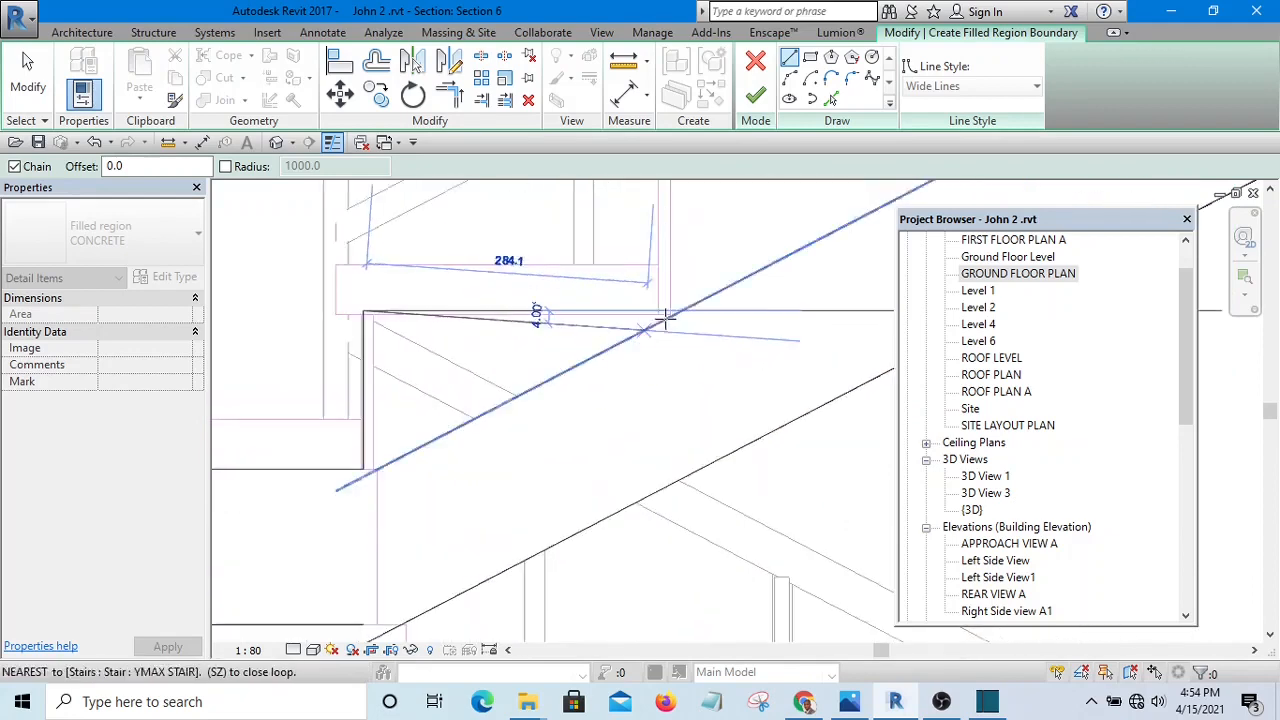
{"action": "left_click", "coordinate": [671, 309]}
{"action": "scroll", "coordinate": [648, 356], "scroll_direction": "down", "scroll_amount": 3}
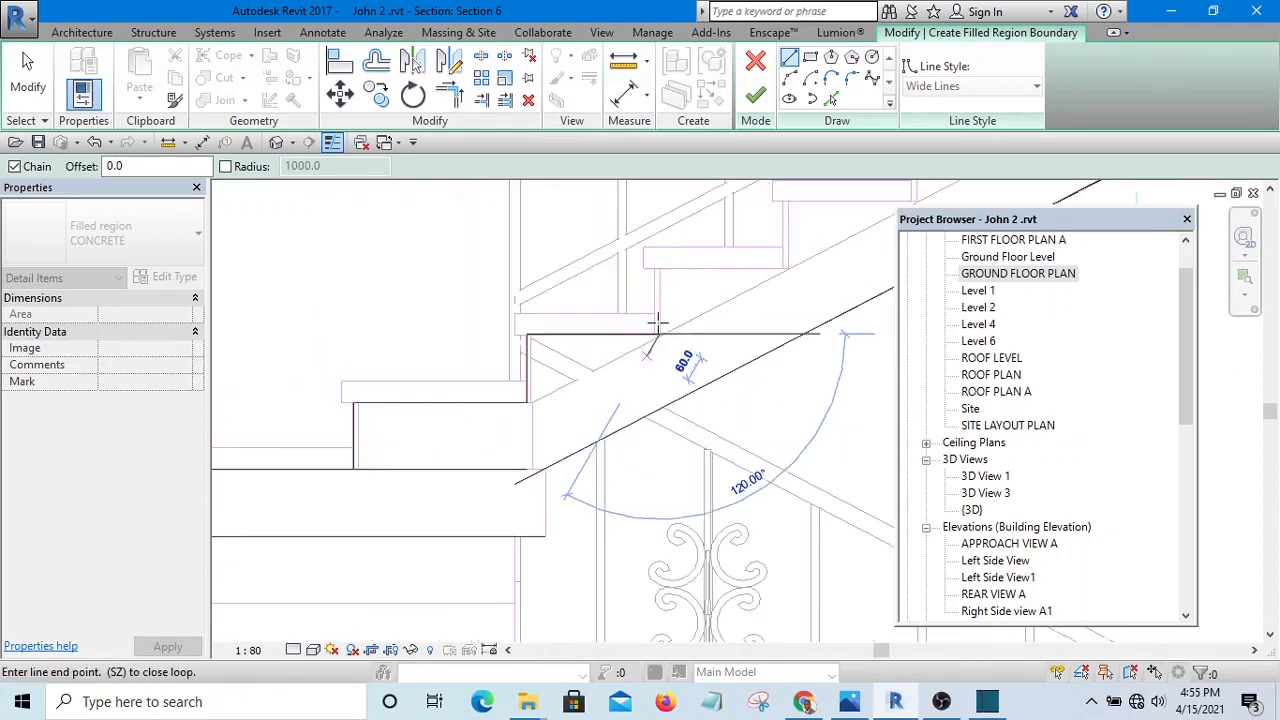
{"action": "left_click", "coordinate": [660, 263]}
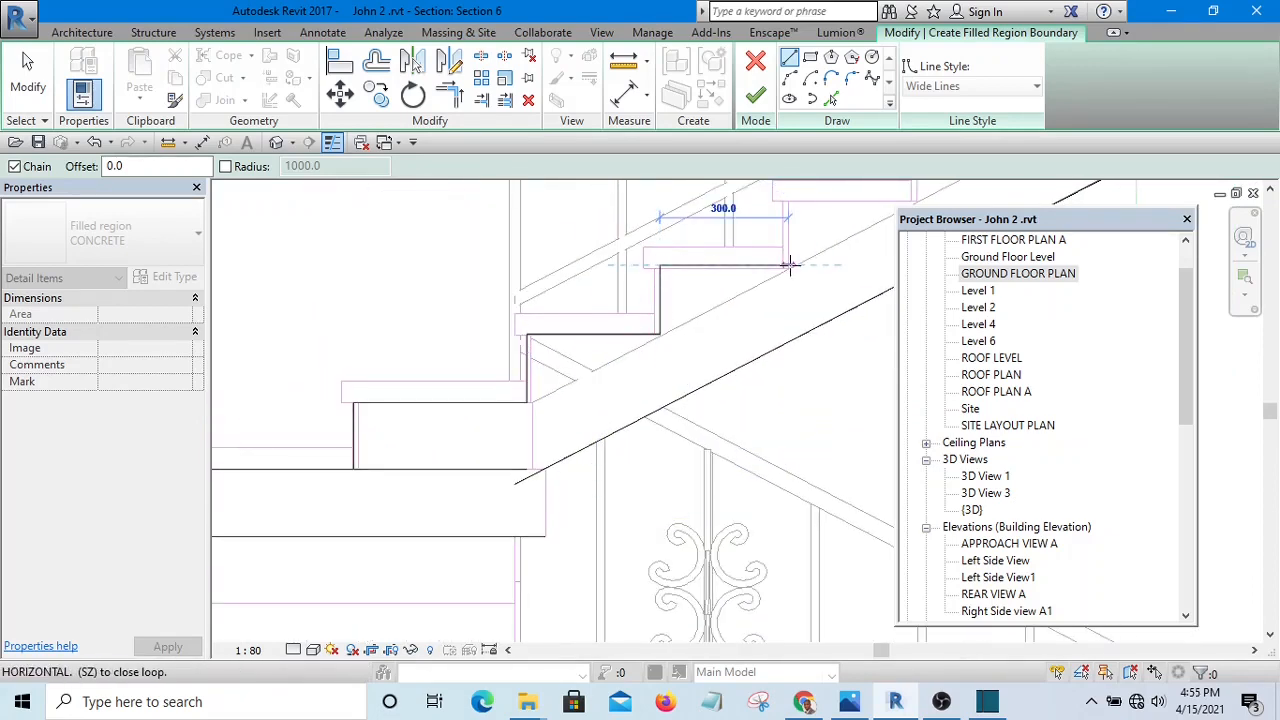
{"action": "left_click", "coordinate": [789, 264]}
{"action": "left_click", "coordinate": [787, 203]}
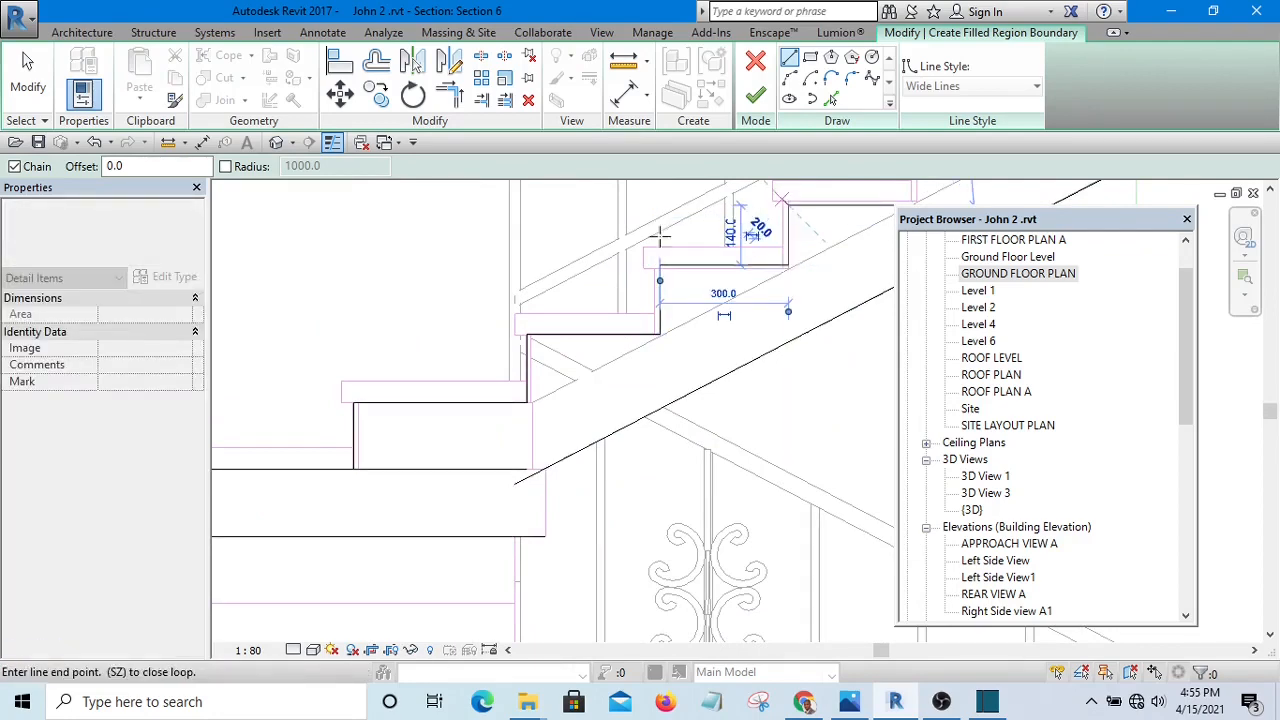
- Extend the stepped boundary farther up the flight, about 300 mm along each tread's underside and about 160 mm up the riser
{"action": "scroll", "coordinate": [560, 243], "scroll_direction": "down", "scroll_amount": 5}
{"action": "scroll", "coordinate": [600, 240], "scroll_direction": "up", "scroll_amount": 3}
{"action": "scroll", "coordinate": [600, 245], "scroll_direction": "up", "scroll_amount": 4}
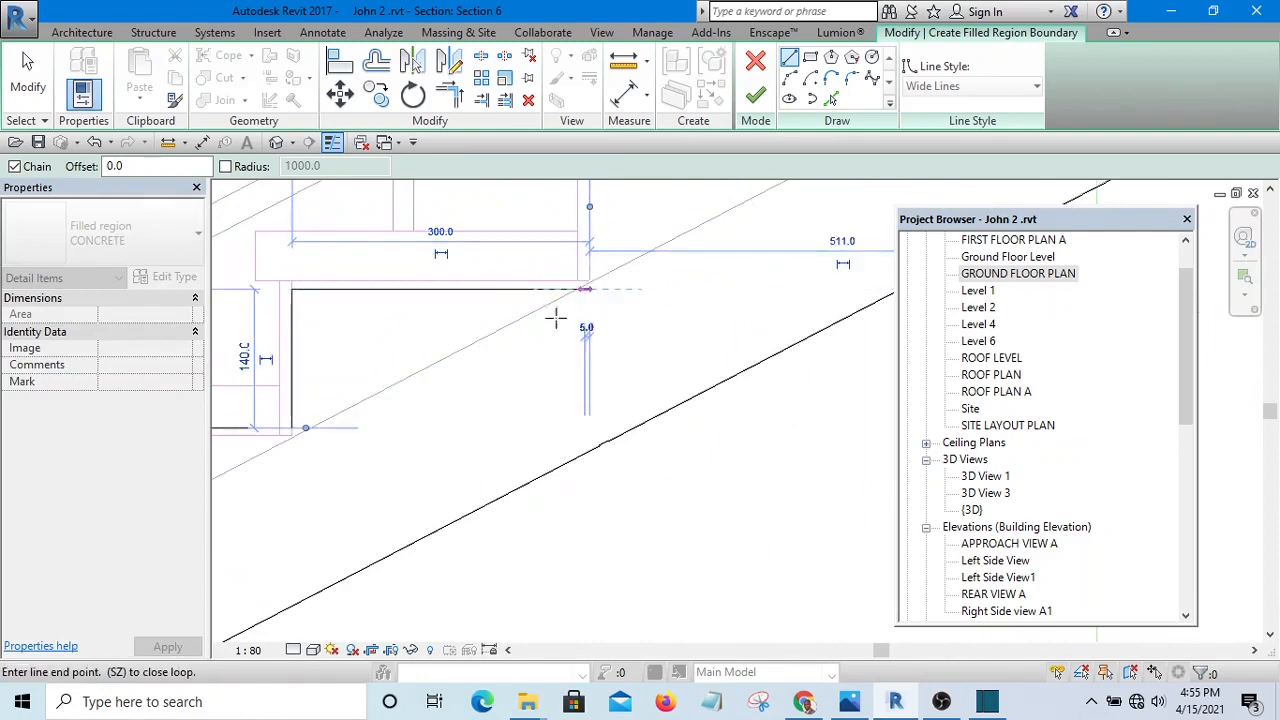
{"action": "scroll", "coordinate": [556, 314], "scroll_direction": "down", "scroll_amount": 6}
{"action": "scroll", "coordinate": [562, 250], "scroll_direction": "up", "scroll_amount": 3}
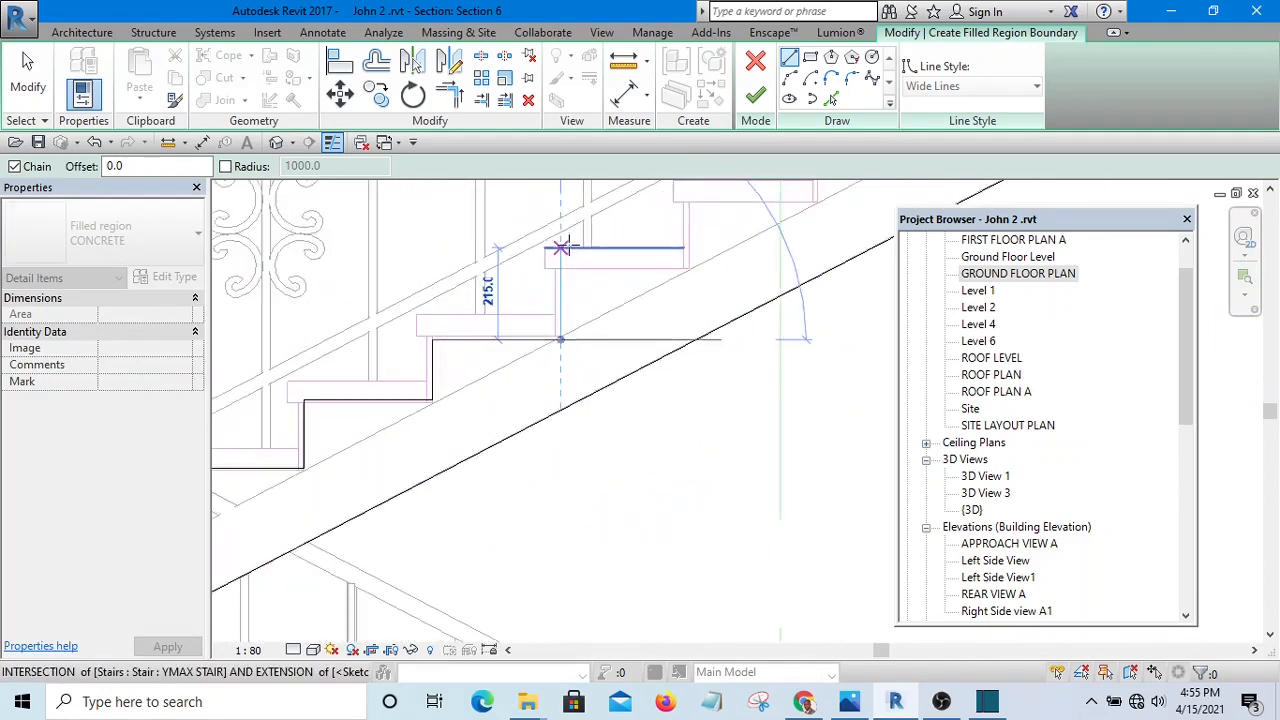
{"action": "left_click", "coordinate": [665, 260]}
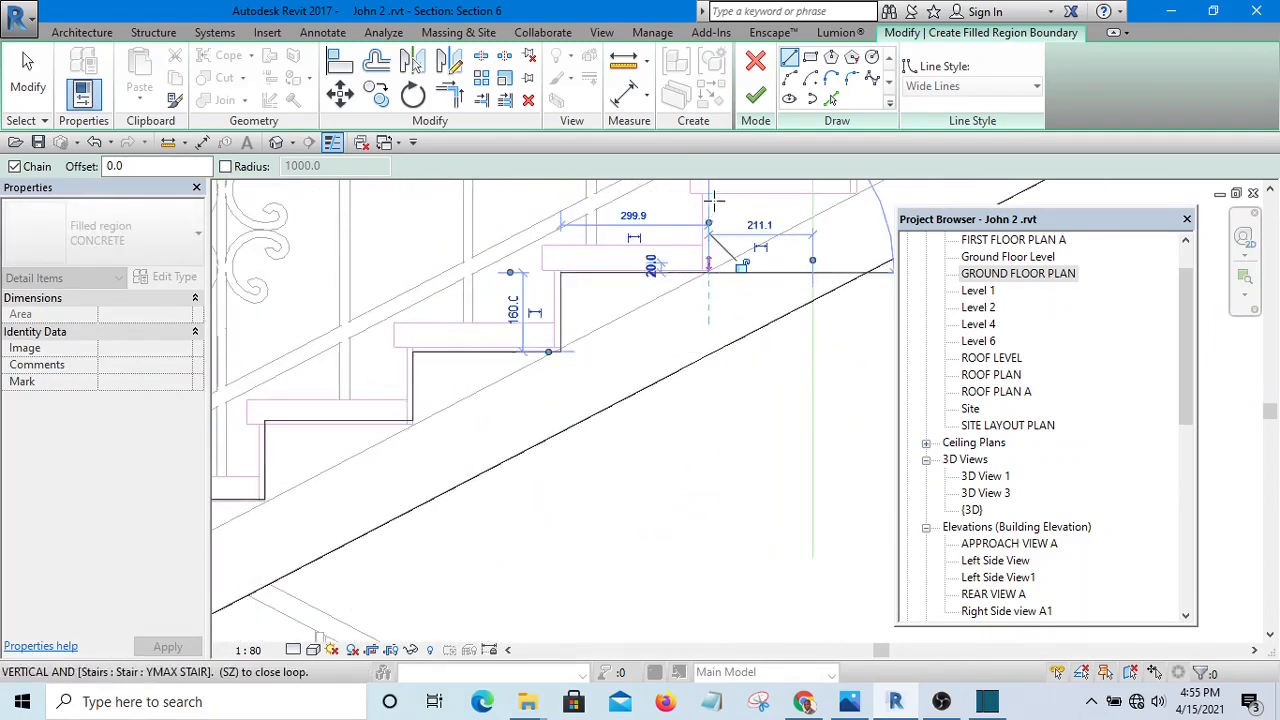
- Trace the following steps toward the upper end of the flight, about 300 mm along the tread's underside and 156 mm up each riser
{"action": "scroll", "coordinate": [290, 360], "scroll_direction": "down", "scroll_amount": 4}
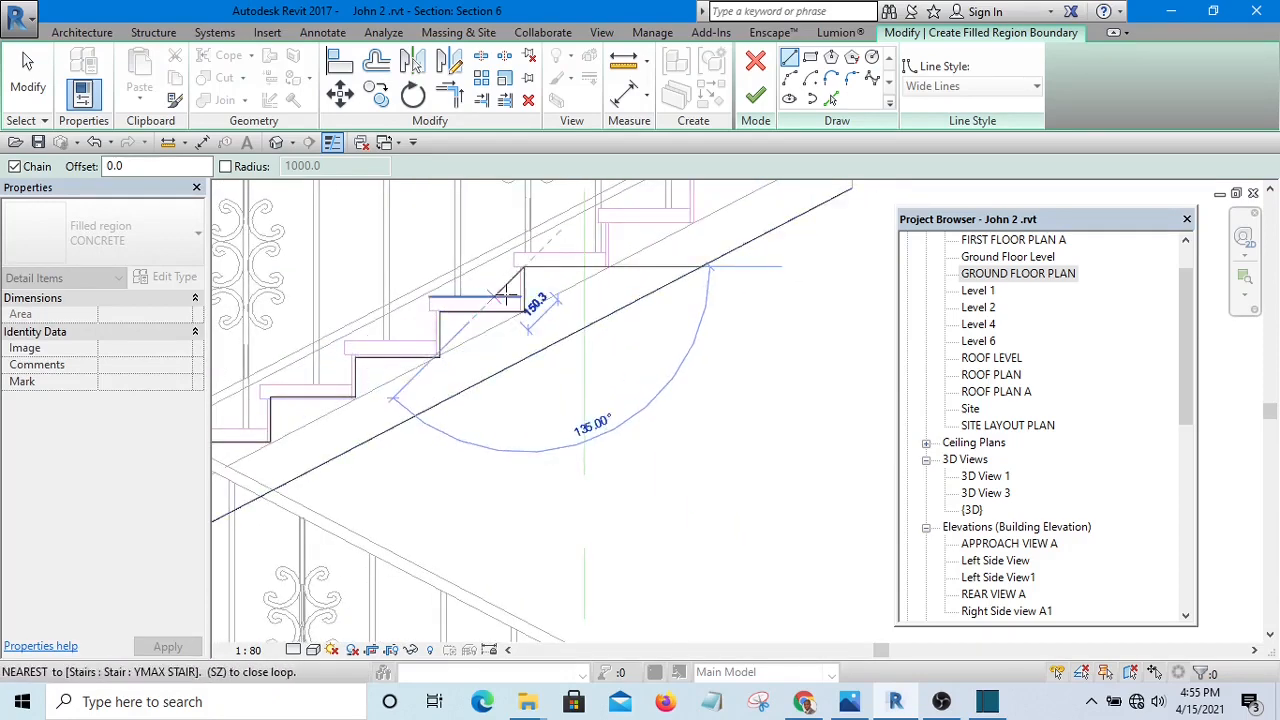
{"action": "scroll", "coordinate": [528, 285], "scroll_direction": "up", "scroll_amount": 5}
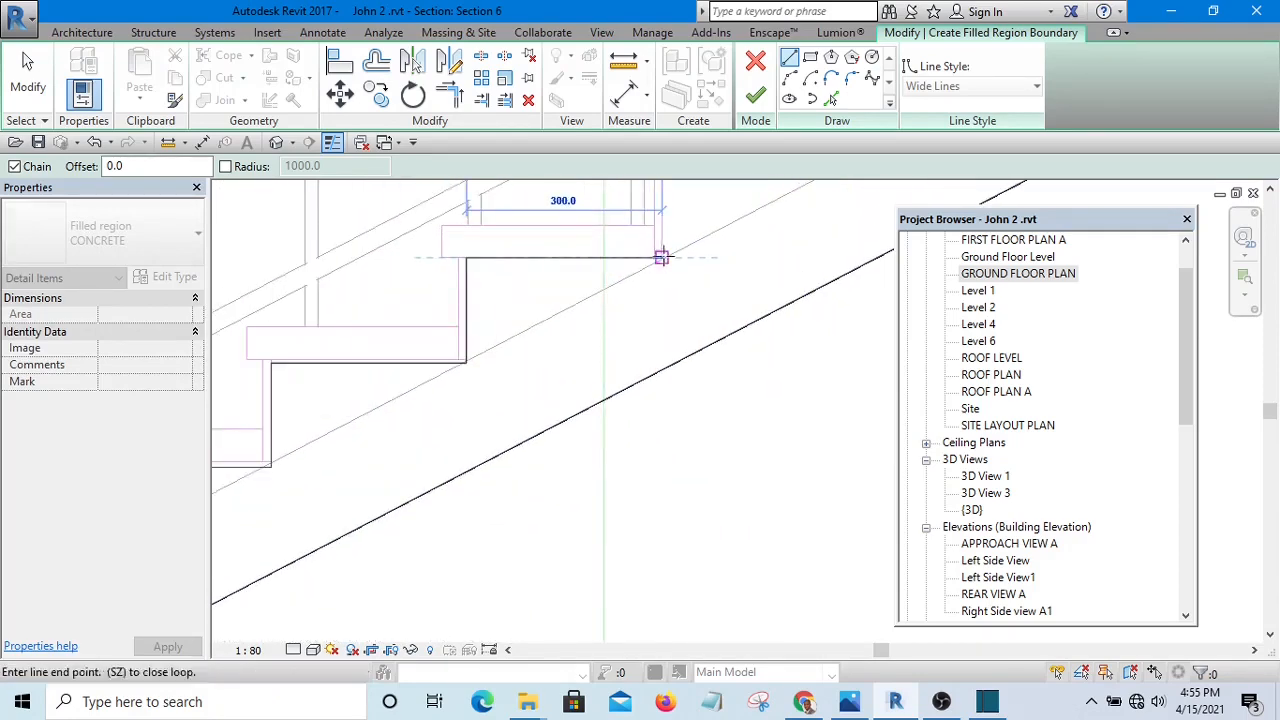
{"action": "left_click", "coordinate": [661, 257]}
{"action": "scroll", "coordinate": [400, 390], "scroll_direction": "down", "scroll_amount": 3}
{"action": "scroll", "coordinate": [434, 357], "scroll_direction": "up", "scroll_amount": 5}
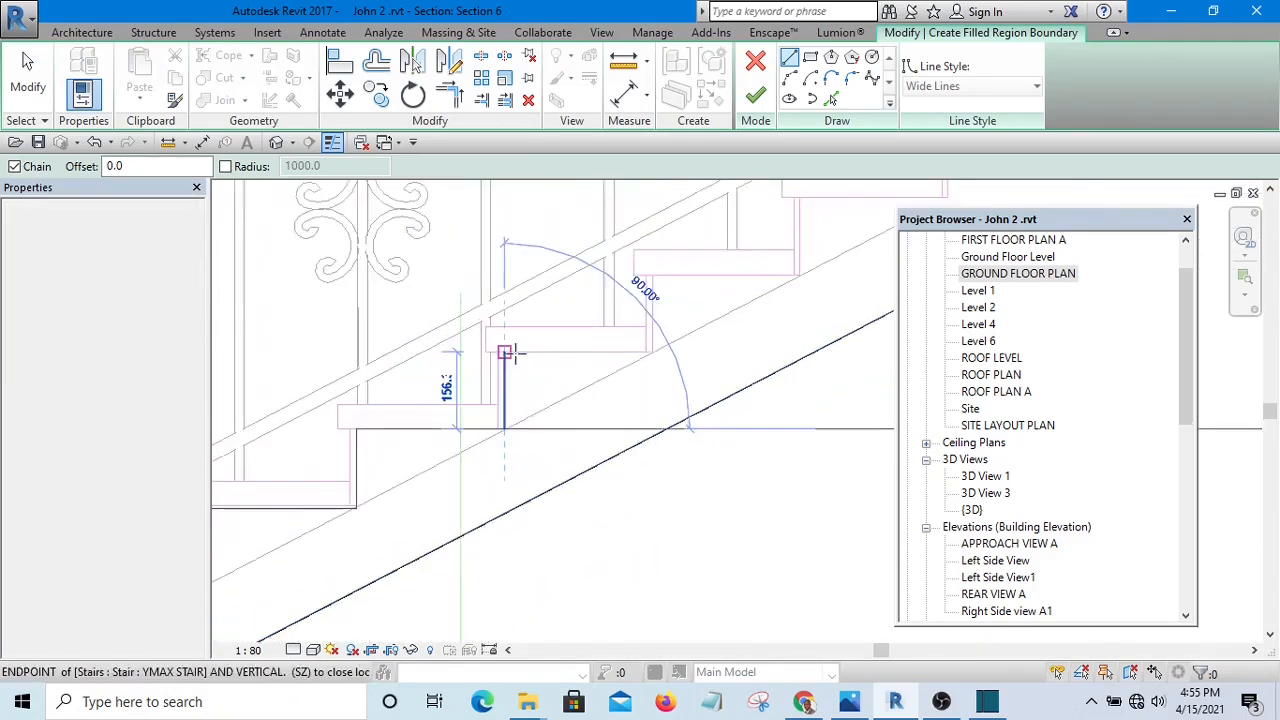
{"action": "scroll", "coordinate": [507, 352], "scroll_direction": "up", "scroll_amount": 1}
{"action": "left_click", "coordinate": [502, 351]}
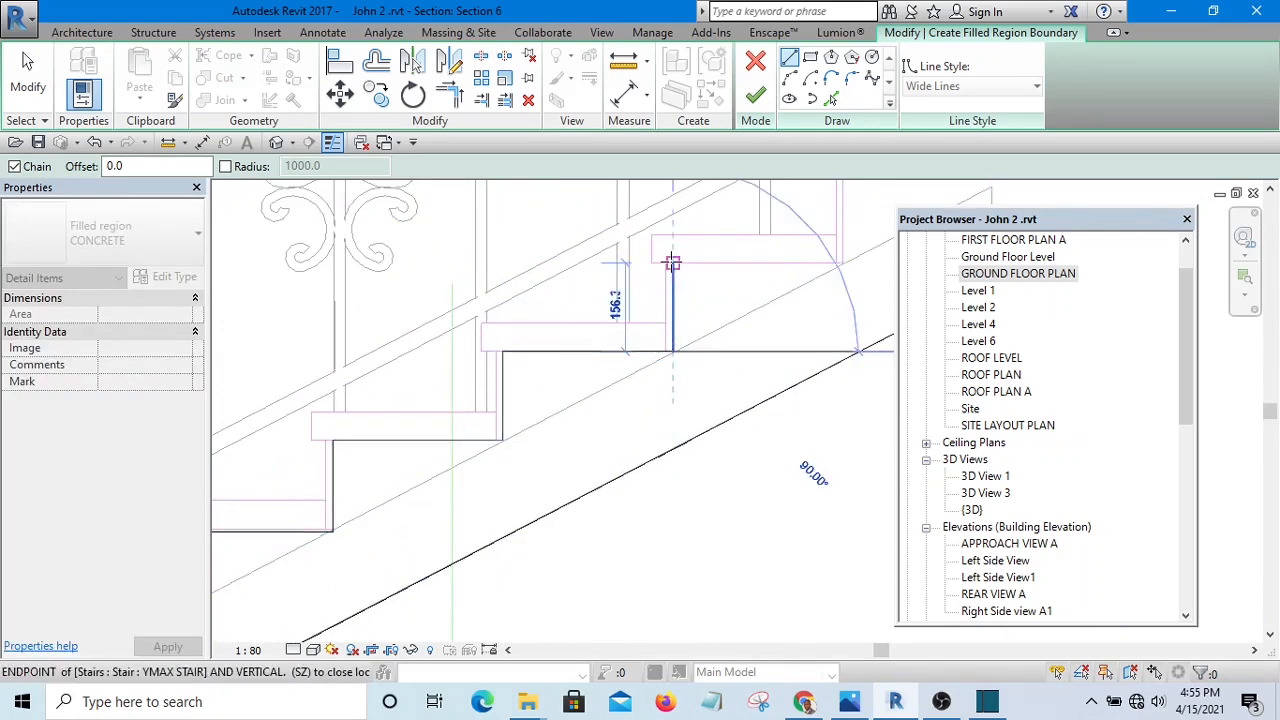
- Draw the boundary about 300 mm under the second-to-last tread and up the last riser to the top tread's underside
{"action": "scroll", "coordinate": [460, 412], "scroll_direction": "down", "scroll_amount": 4}
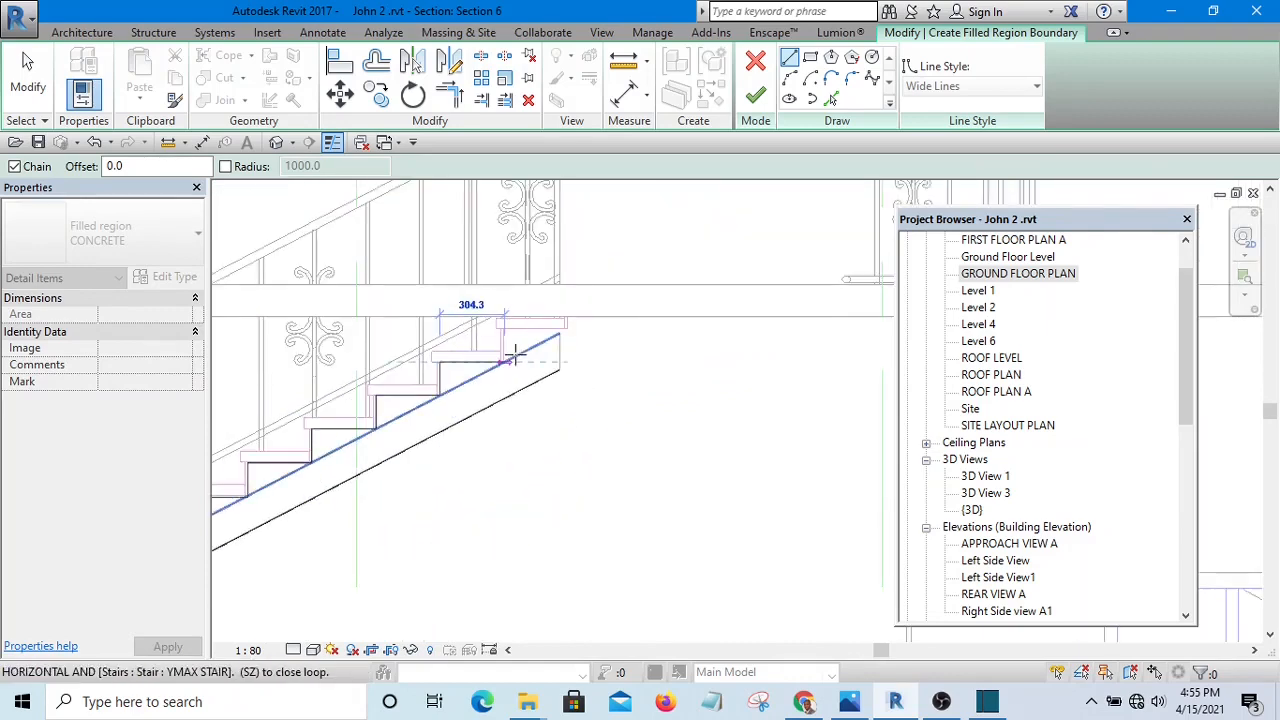
{"action": "scroll", "coordinate": [506, 363], "scroll_direction": "up", "scroll_amount": 3}
{"action": "scroll", "coordinate": [485, 366], "scroll_direction": "up", "scroll_amount": 2}
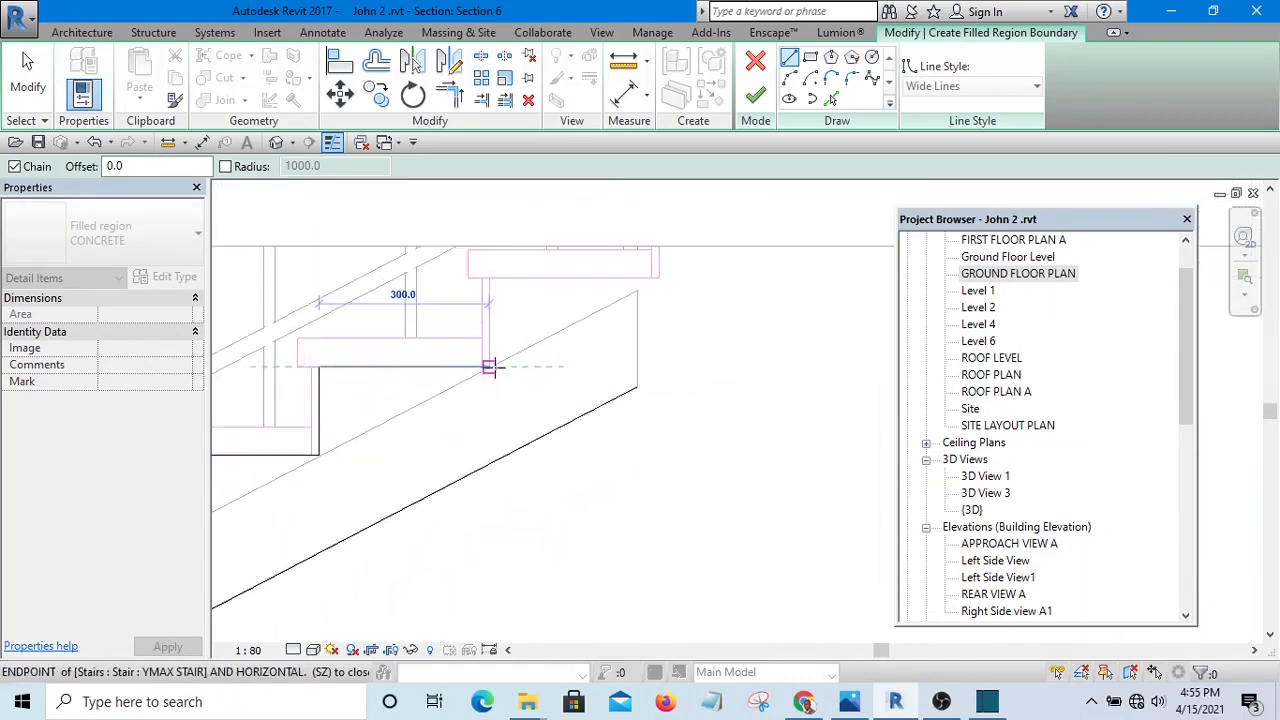
{"action": "left_click", "coordinate": [486, 365]}
{"action": "scroll", "coordinate": [486, 365], "scroll_direction": "down", "scroll_amount": 1}
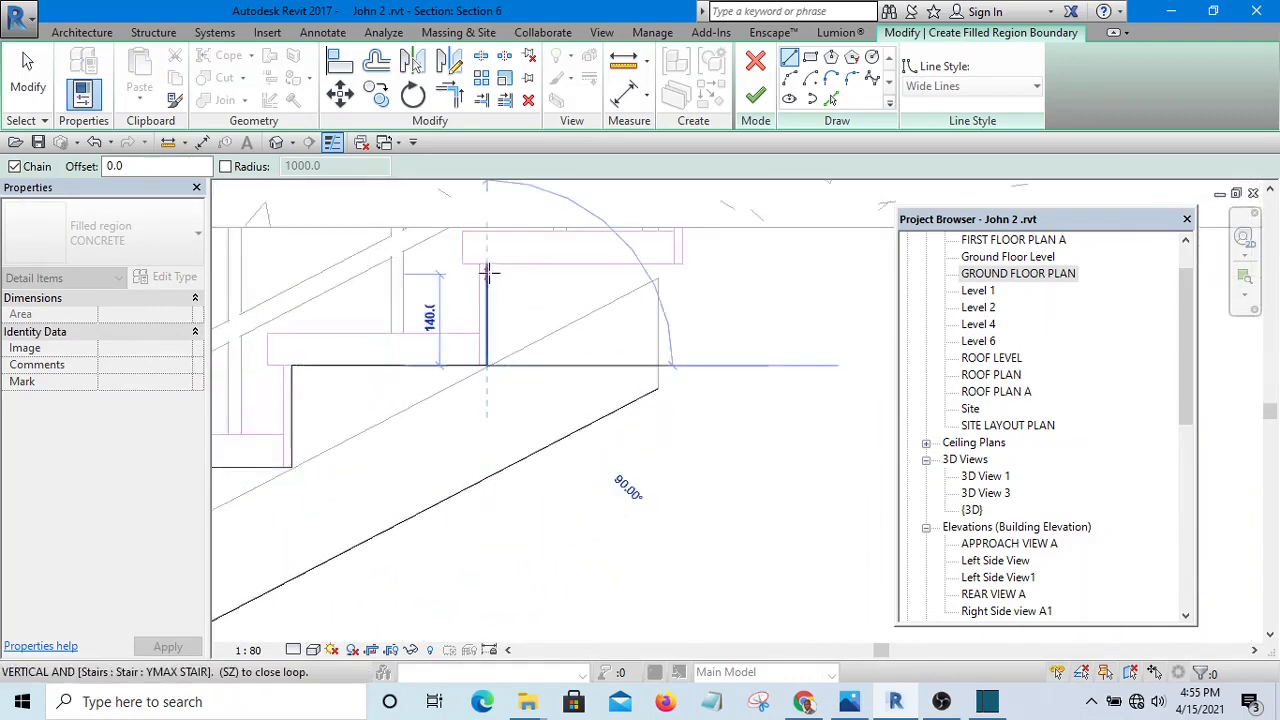
{"action": "left_click", "coordinate": [486, 264]}
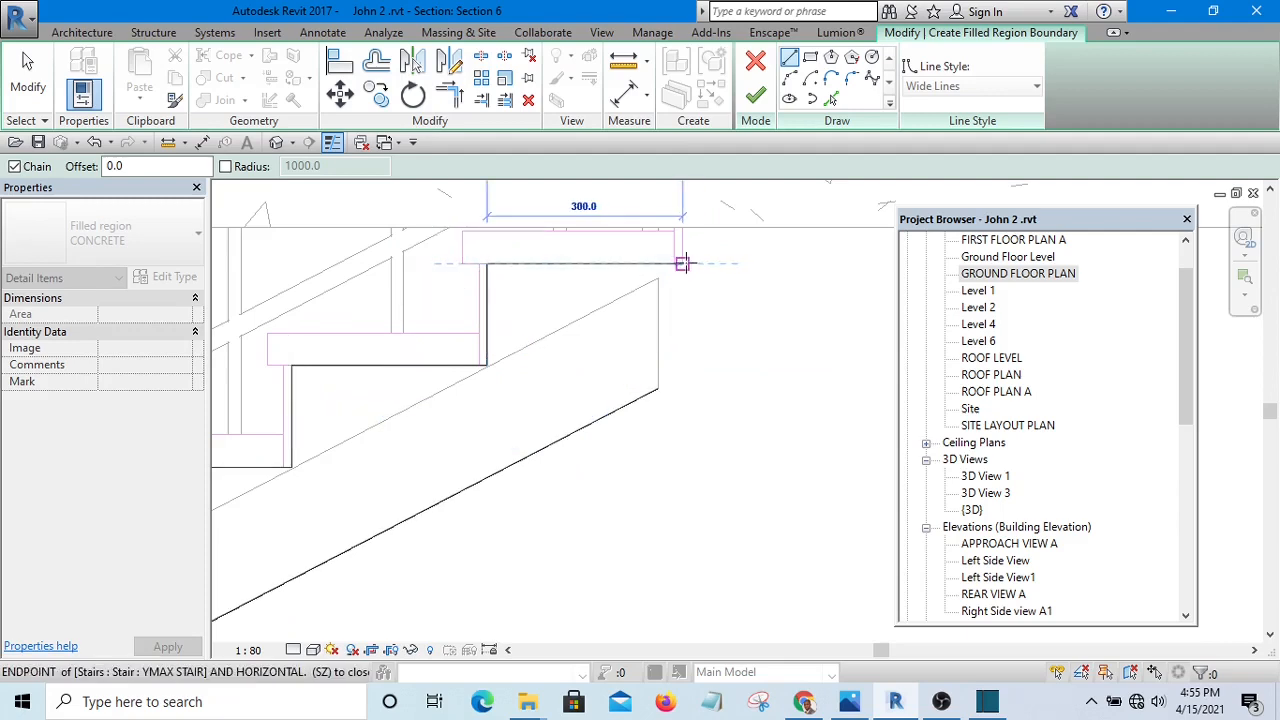
- Draw the boundary 300 mm under the top tread, up to First Floor Level and along the slab's top to its far end
{"action": "scroll", "coordinate": [612, 402], "scroll_direction": "down", "scroll_amount": 4}
{"action": "scroll", "coordinate": [632, 318], "scroll_direction": "up", "scroll_amount": 2}
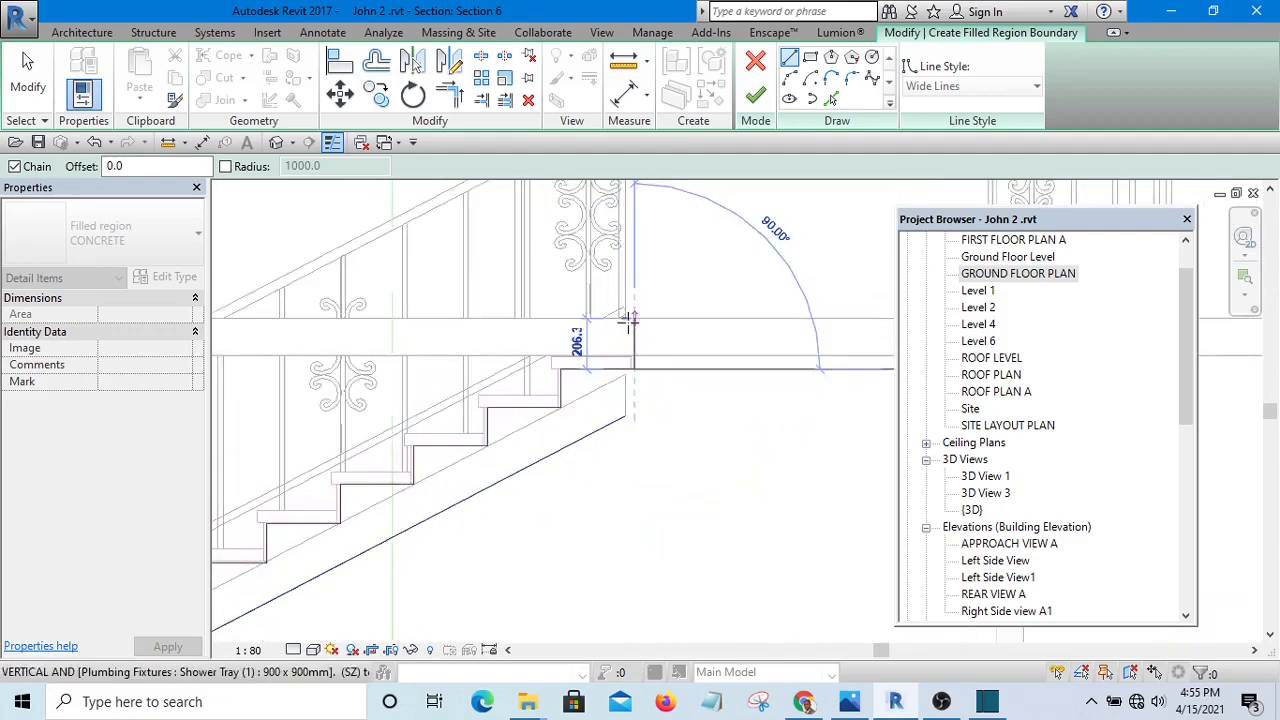
{"action": "scroll", "coordinate": [636, 316], "scroll_direction": "down", "scroll_amount": 4}
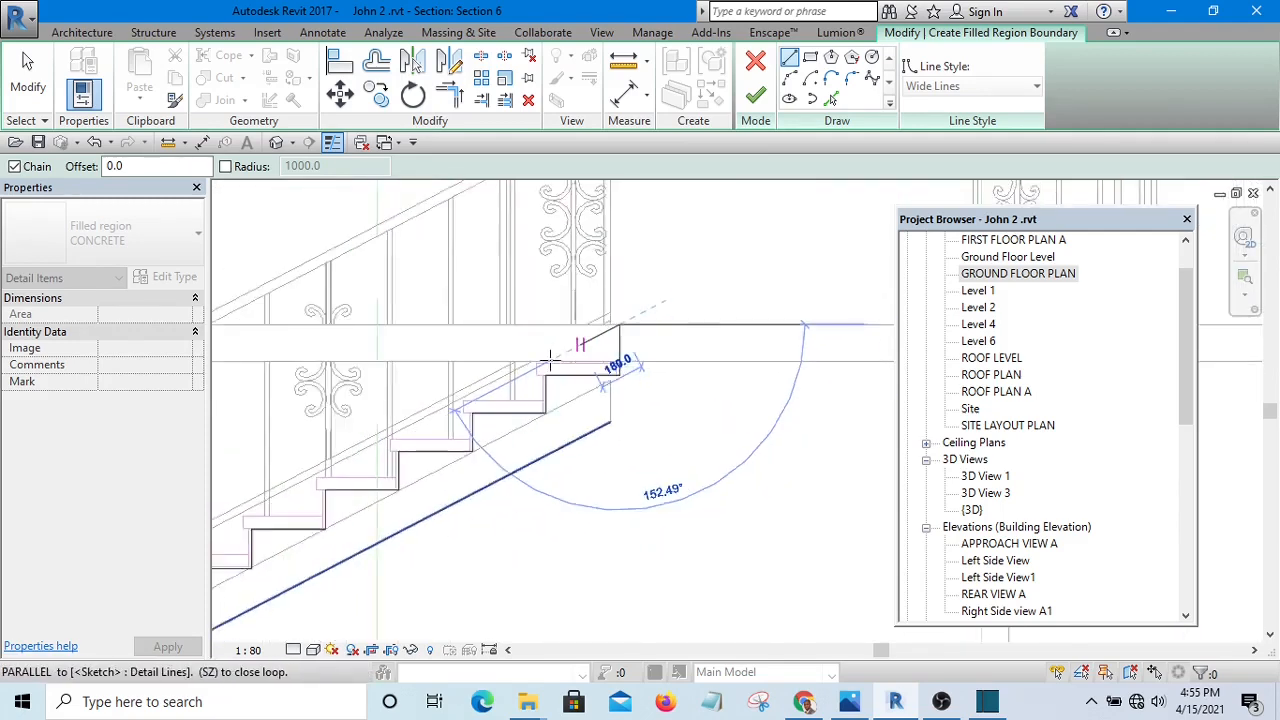
{"action": "scroll", "coordinate": [724, 346], "scroll_direction": "down", "scroll_amount": 4}
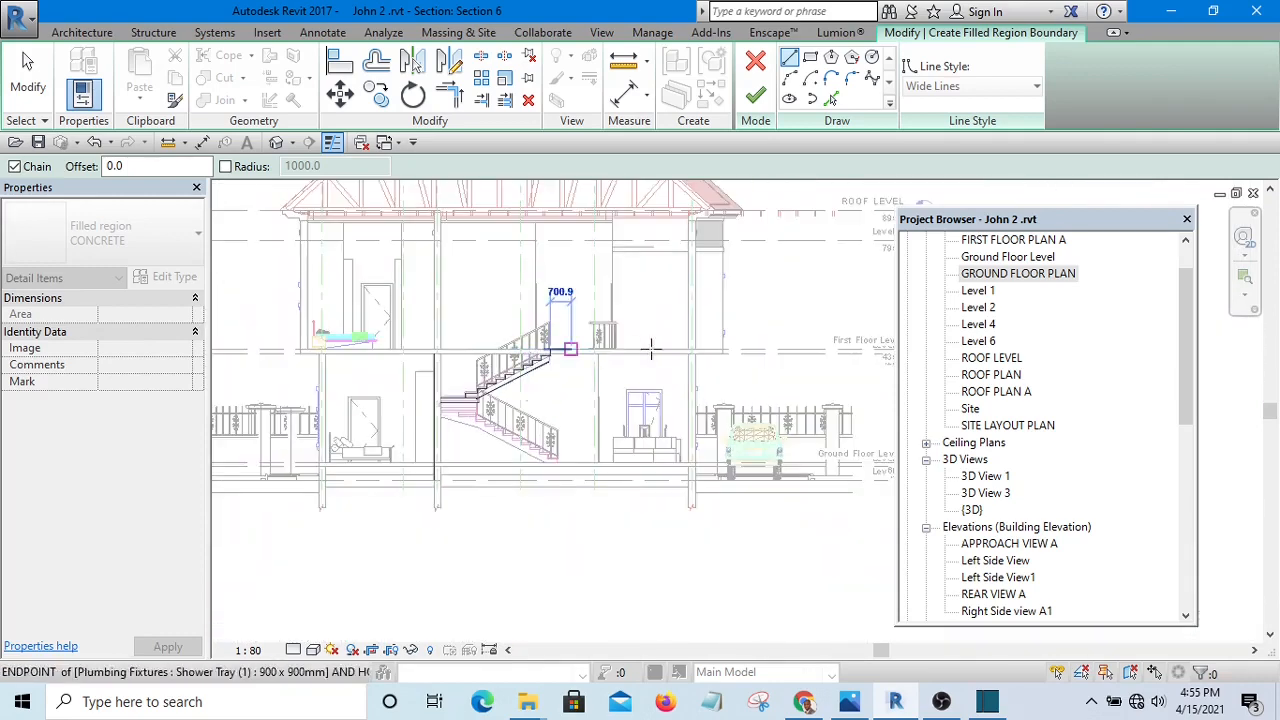
{"action": "scroll", "coordinate": [736, 350], "scroll_direction": "up", "scroll_amount": 2}
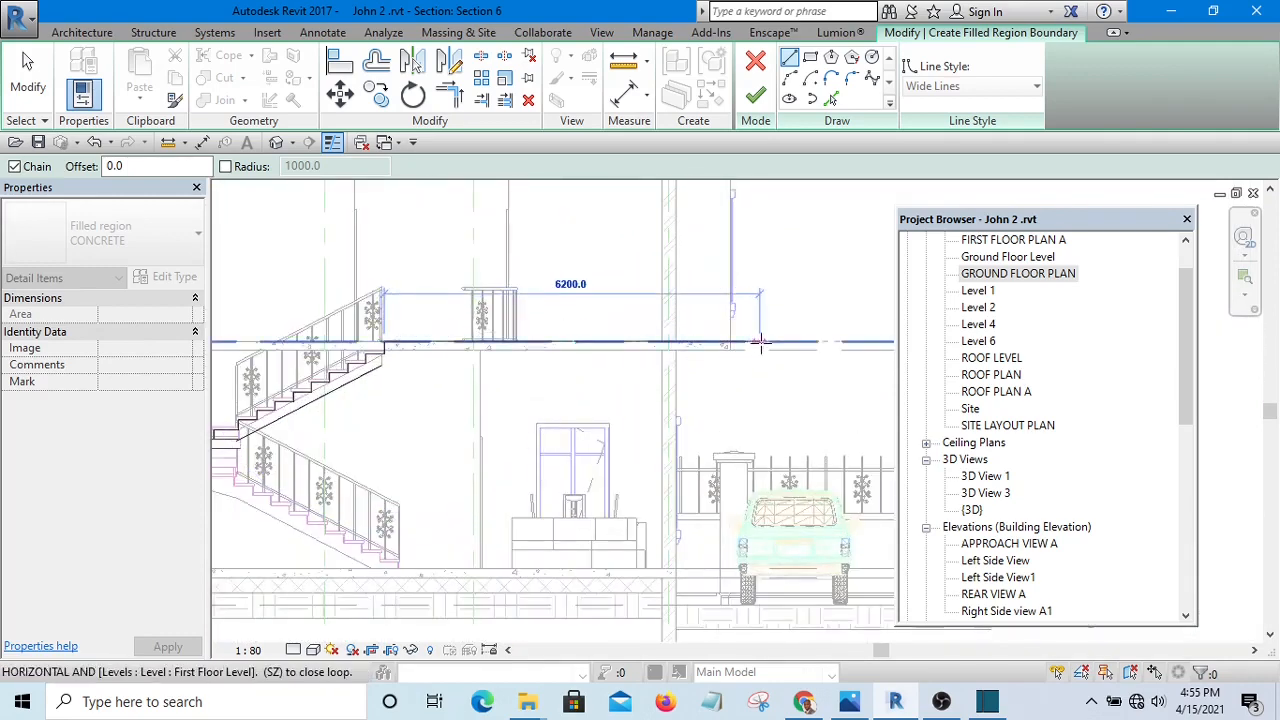
{"action": "scroll", "coordinate": [760, 343], "scroll_direction": "up", "scroll_amount": 3}
{"action": "left_click", "coordinate": [712, 328]}
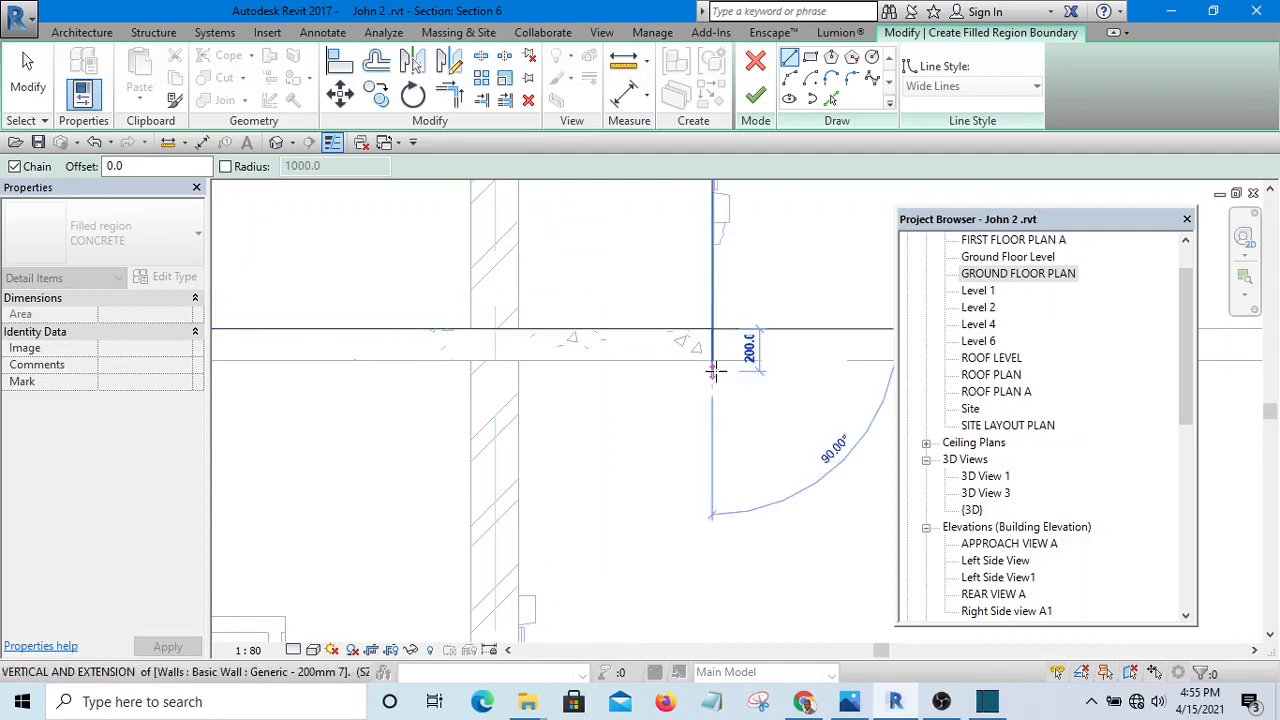
- Draw the boundary down the floor slab's end face and back along its underside to just short of the stair flight
{"action": "left_click", "coordinate": [712, 360]}
{"action": "scroll", "coordinate": [718, 355], "scroll_direction": "down", "scroll_amount": 3}
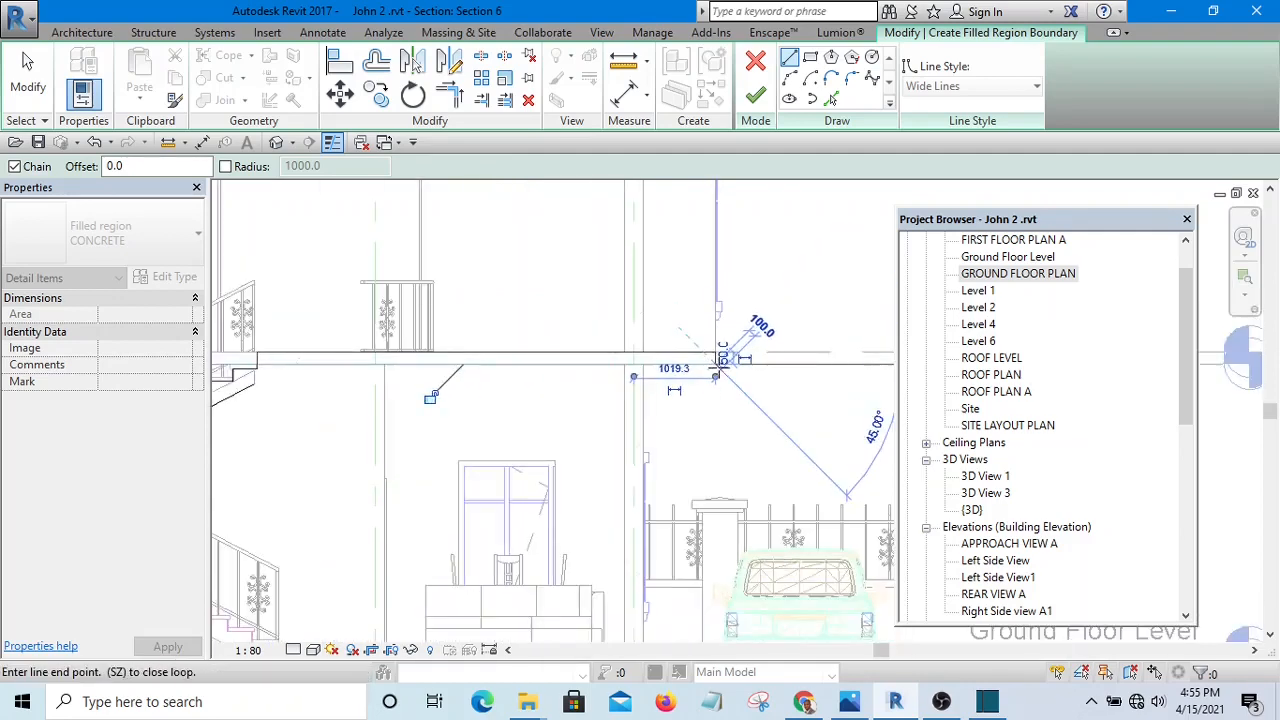
{"action": "scroll", "coordinate": [290, 365], "scroll_direction": "up", "scroll_amount": 3}
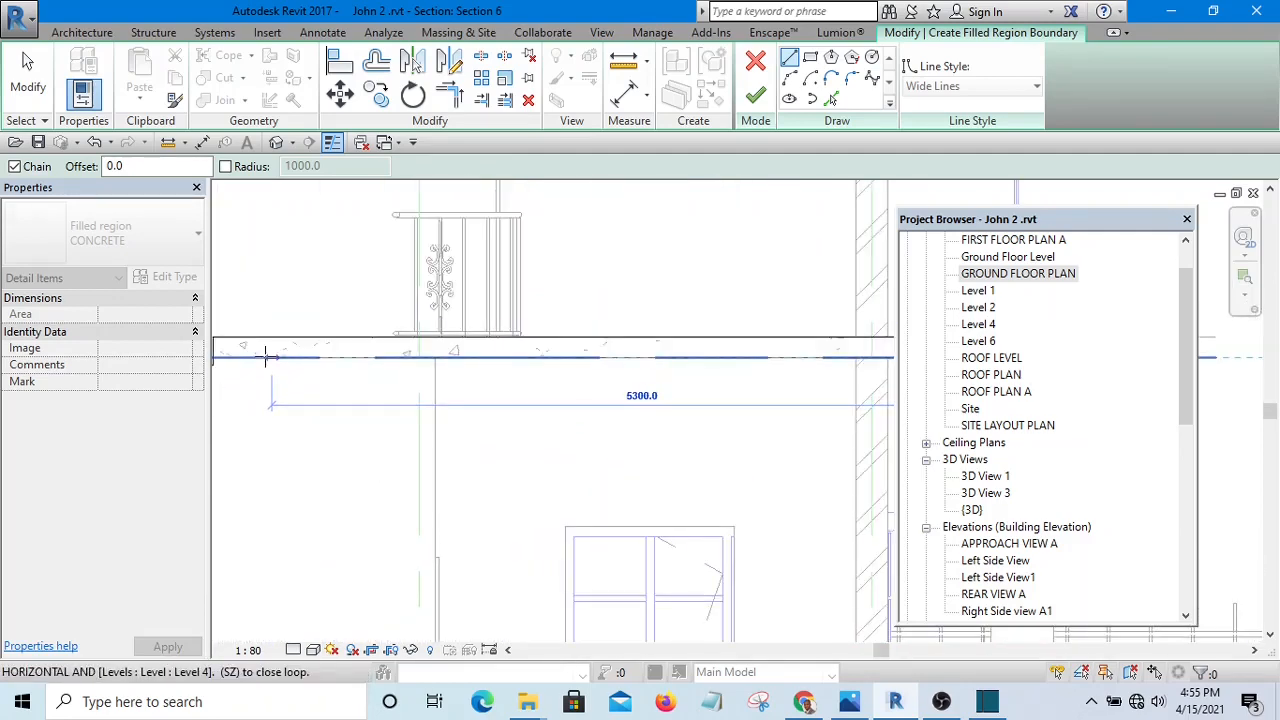
{"action": "scroll", "coordinate": [286, 357], "scroll_direction": "down", "scroll_amount": 5}
{"action": "left_click", "coordinate": [288, 357]}
{"action": "scroll", "coordinate": [270, 370], "scroll_direction": "up", "scroll_amount": 1}
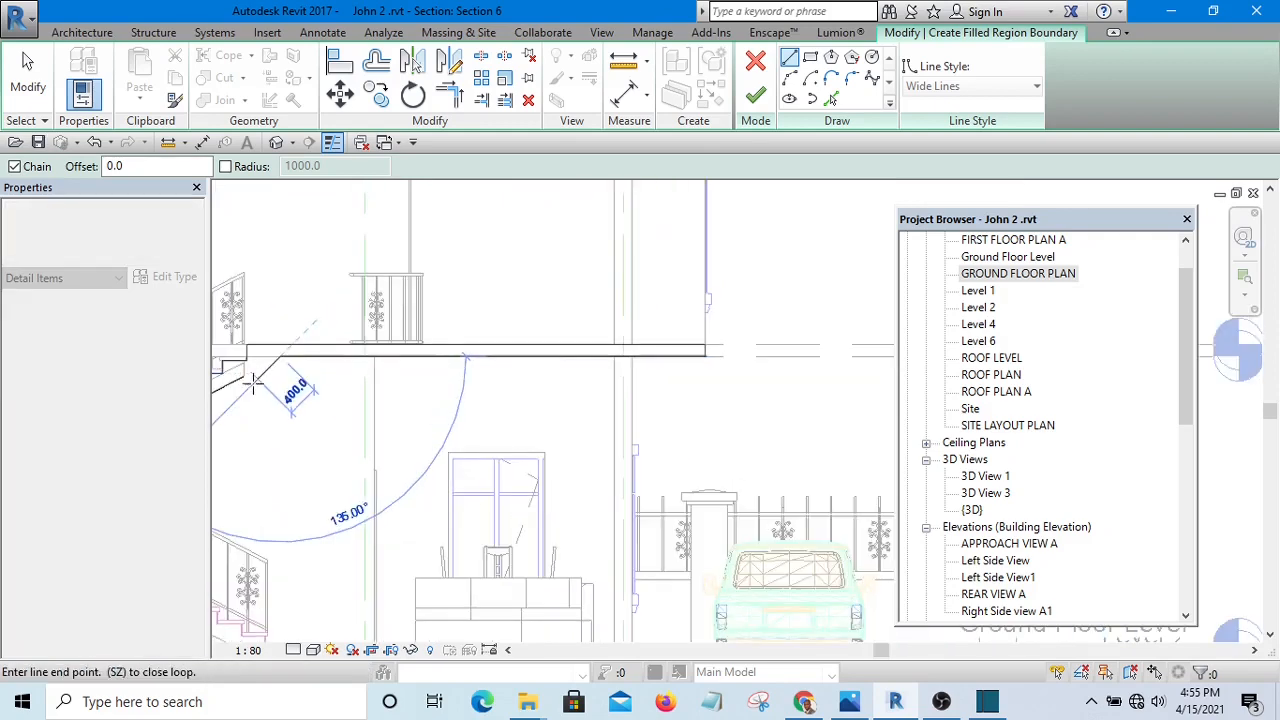
{"action": "key", "text": "Escape"}
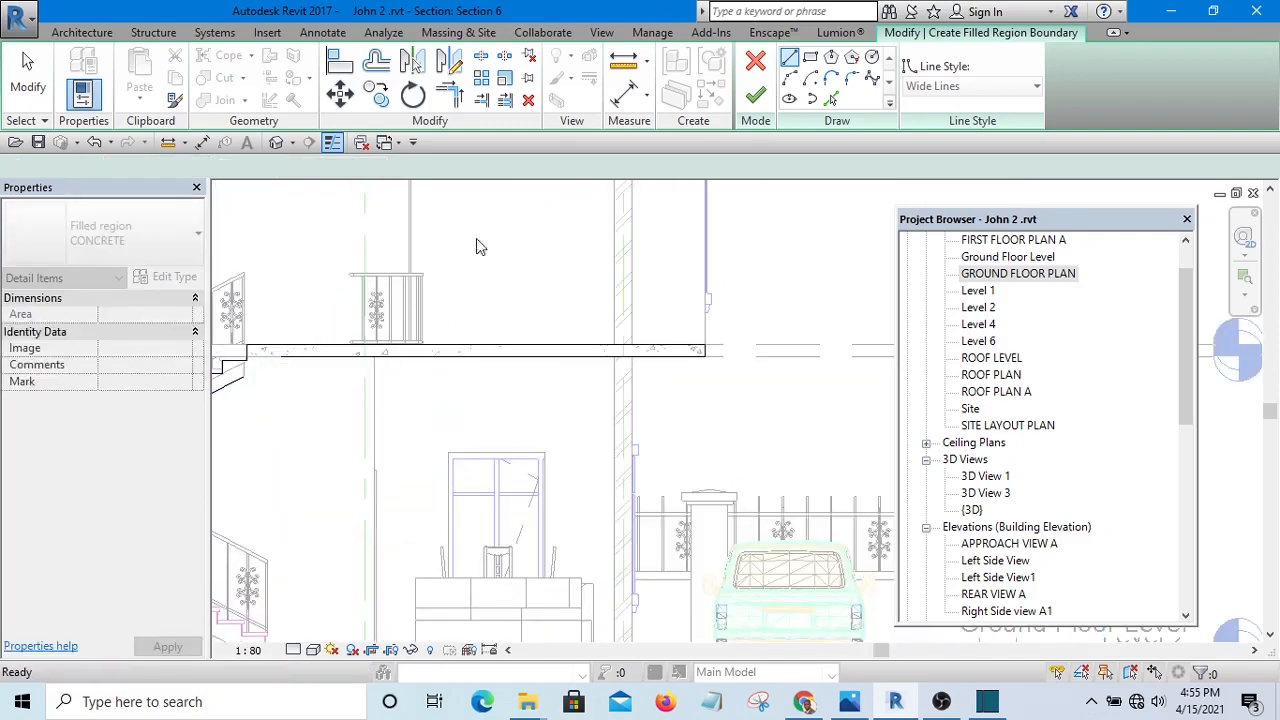
{"action": "key", "text": "Escape"}
- Trim the slab's underside line and the flight's sloped underside line to a shared corner
{"action": "left_click", "coordinate": [451, 95]}
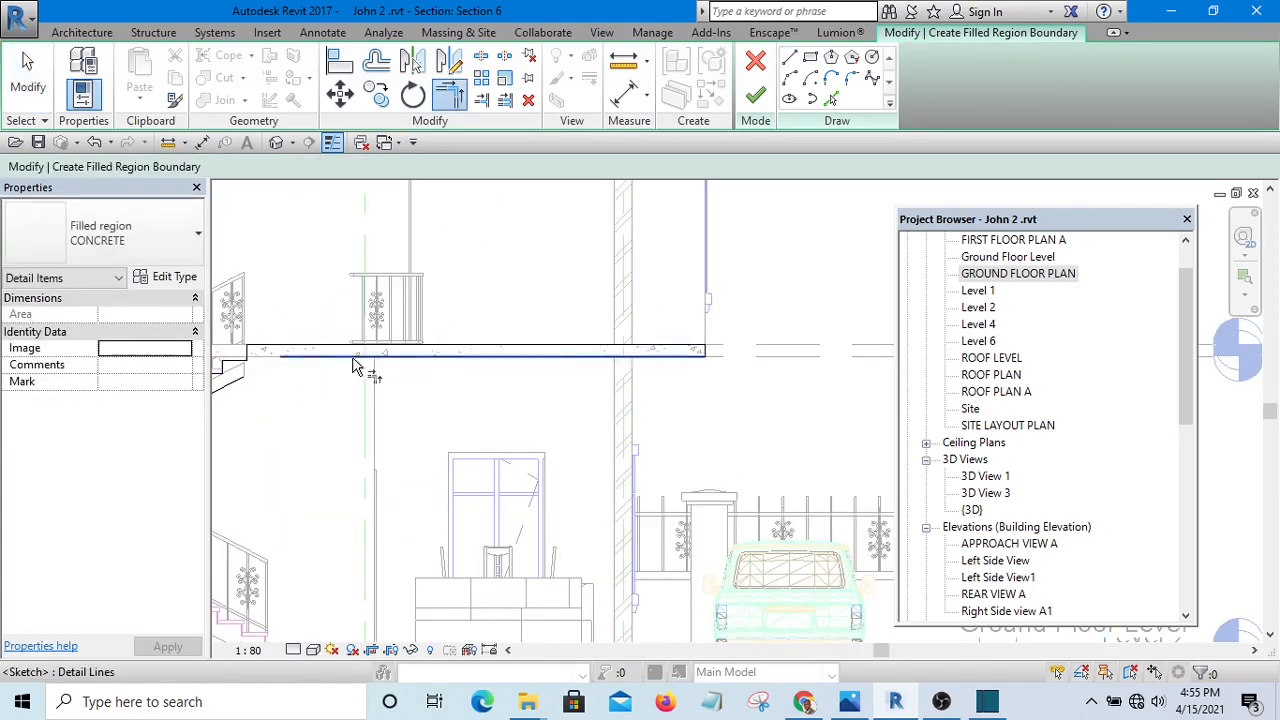
{"action": "left_click", "coordinate": [357, 355]}
{"action": "left_click", "coordinate": [236, 388]}
{"action": "scroll", "coordinate": [236, 388], "scroll_direction": "down", "scroll_amount": 4}
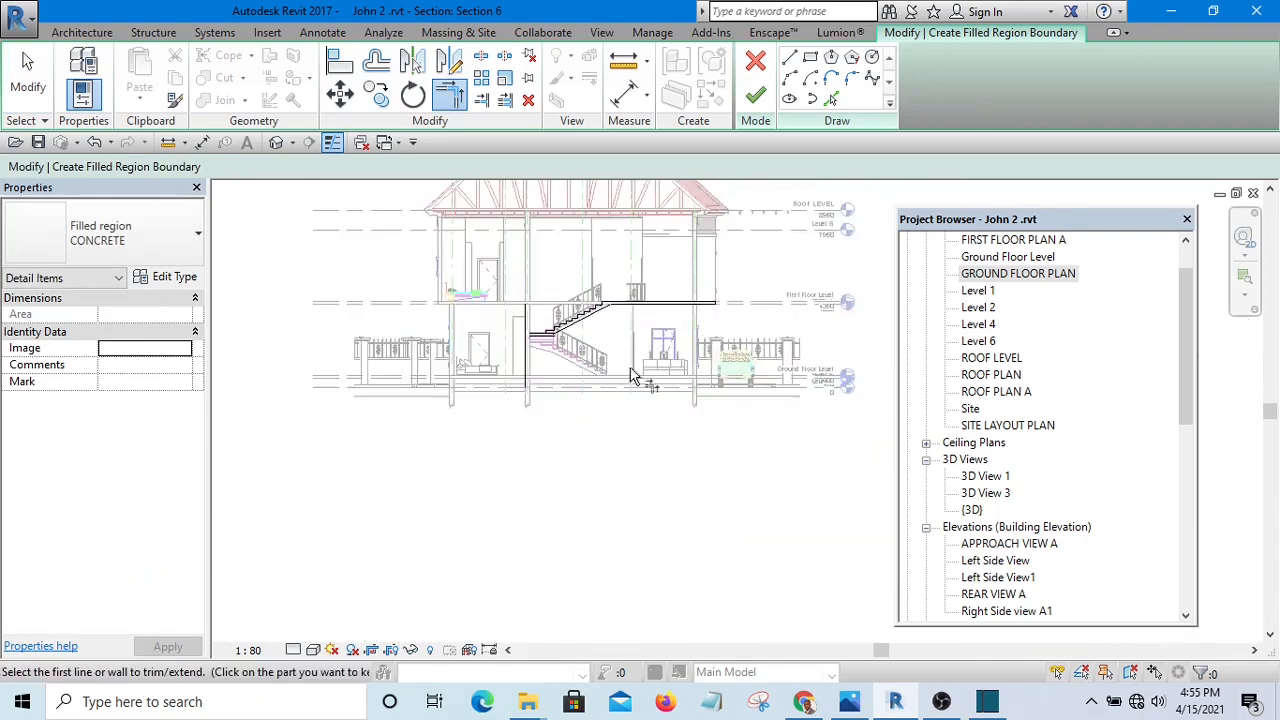
{"action": "scroll", "coordinate": [640, 375], "scroll_direction": "up", "scroll_amount": 5}
{"action": "scroll", "coordinate": [538, 345], "scroll_direction": "up", "scroll_amount": 4}
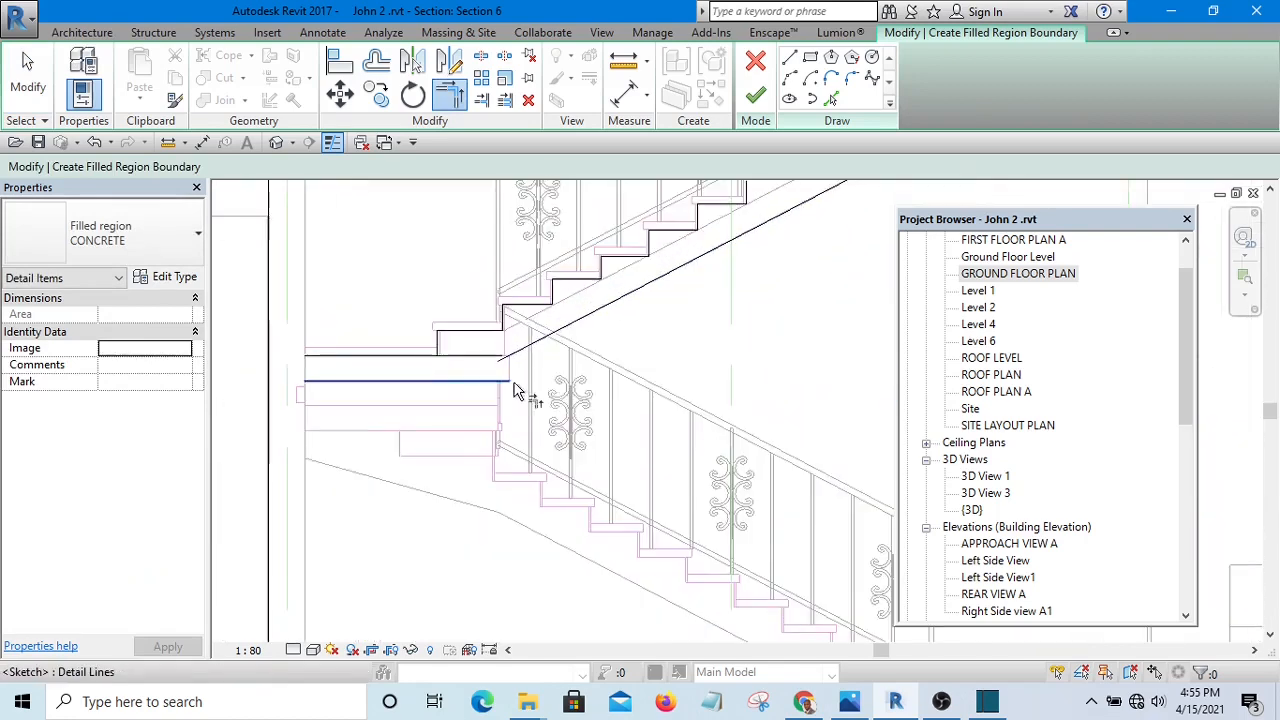
{"action": "left_click", "coordinate": [543, 330]}
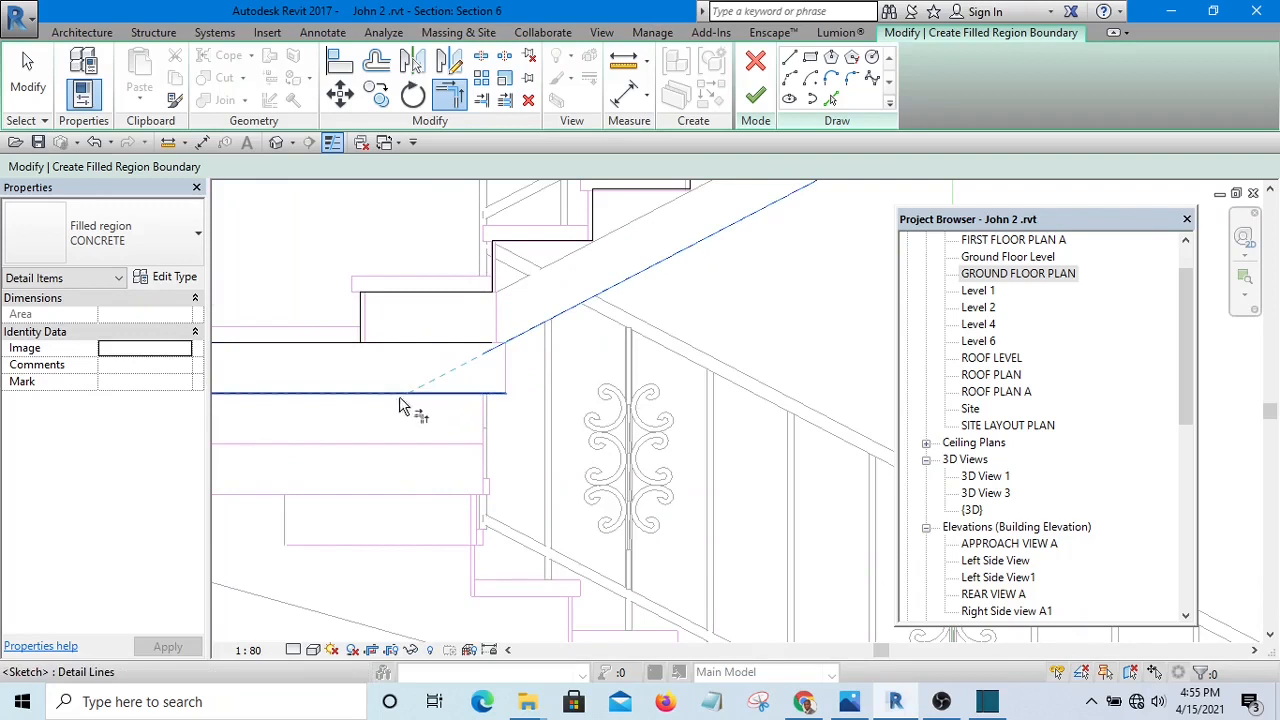
{"action": "key", "text": "Escape"}
{"action": "key", "text": "Escape"}
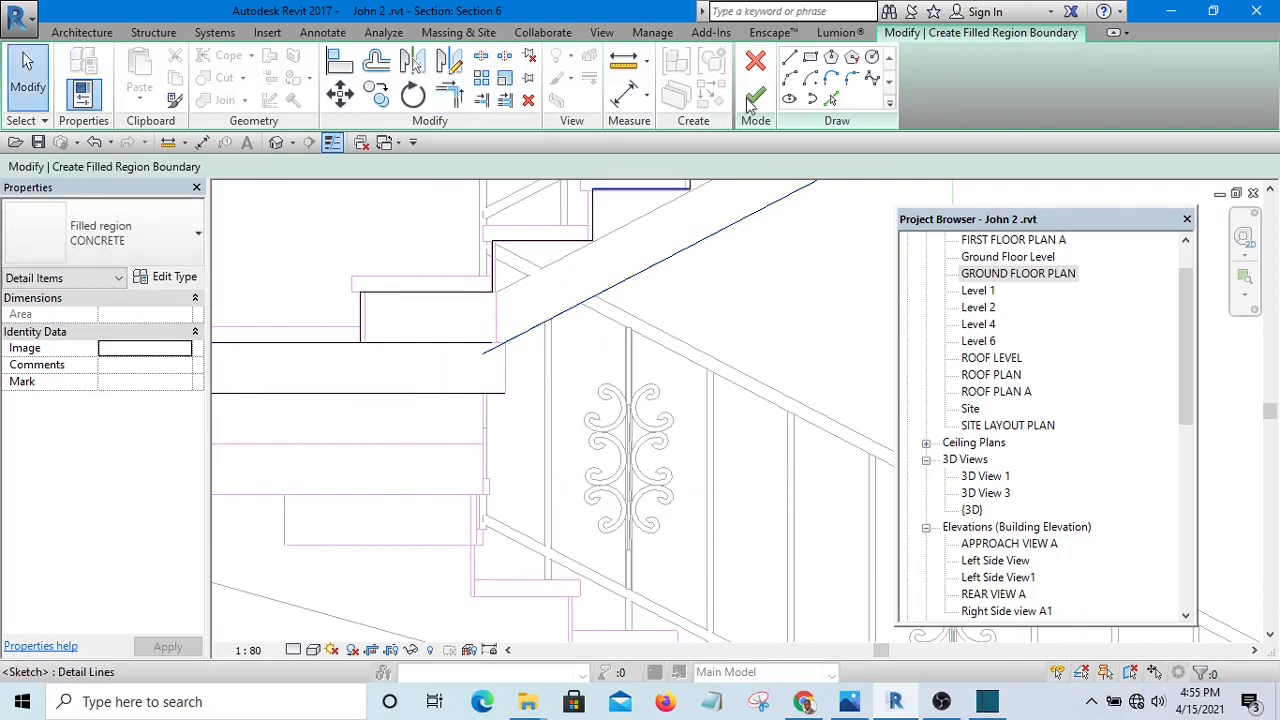
- Draw a short vertical boundary line closing the landing's stair-side end, from its lower edge to its upper edge
{"action": "left_click", "coordinate": [506, 393]}
{"action": "left_click", "coordinate": [506, 341]}
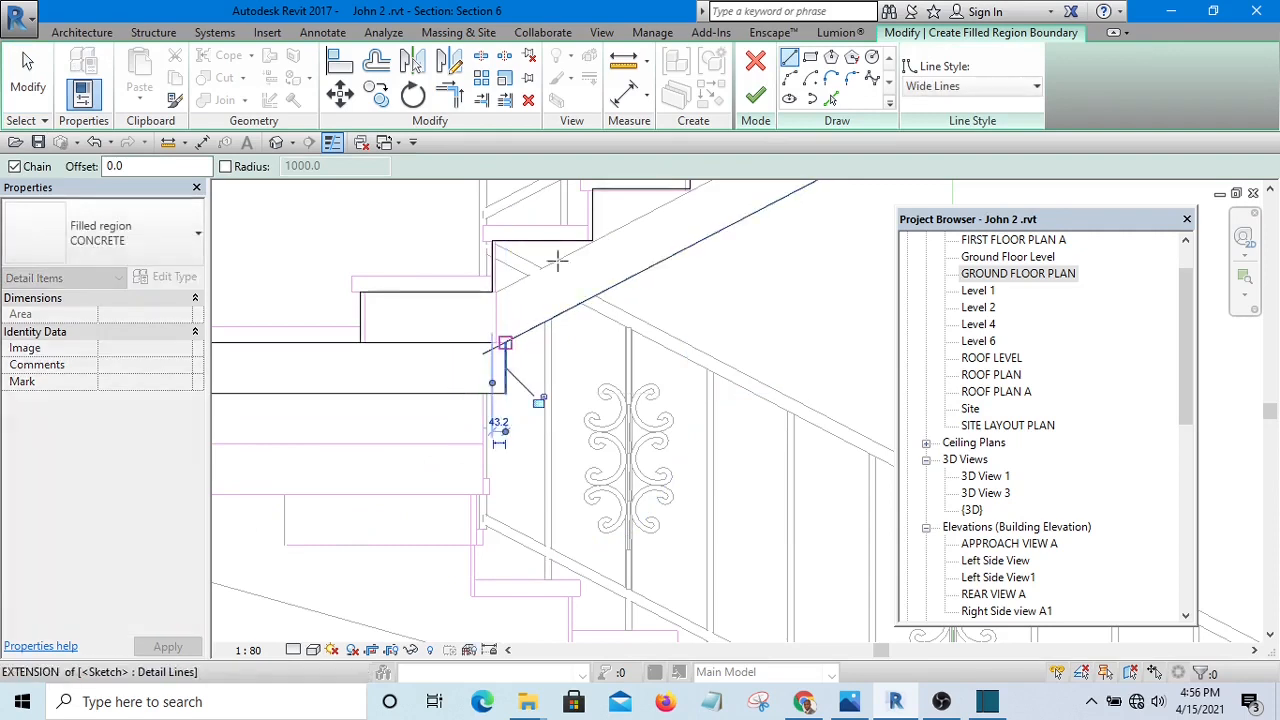
{"action": "key", "text": "Escape"}
{"action": "key", "text": "Escape"}
- Trim the sloped underside line to the landing's end line, and the landing's upper edge to the first riser line
{"action": "left_click", "coordinate": [453, 97]}
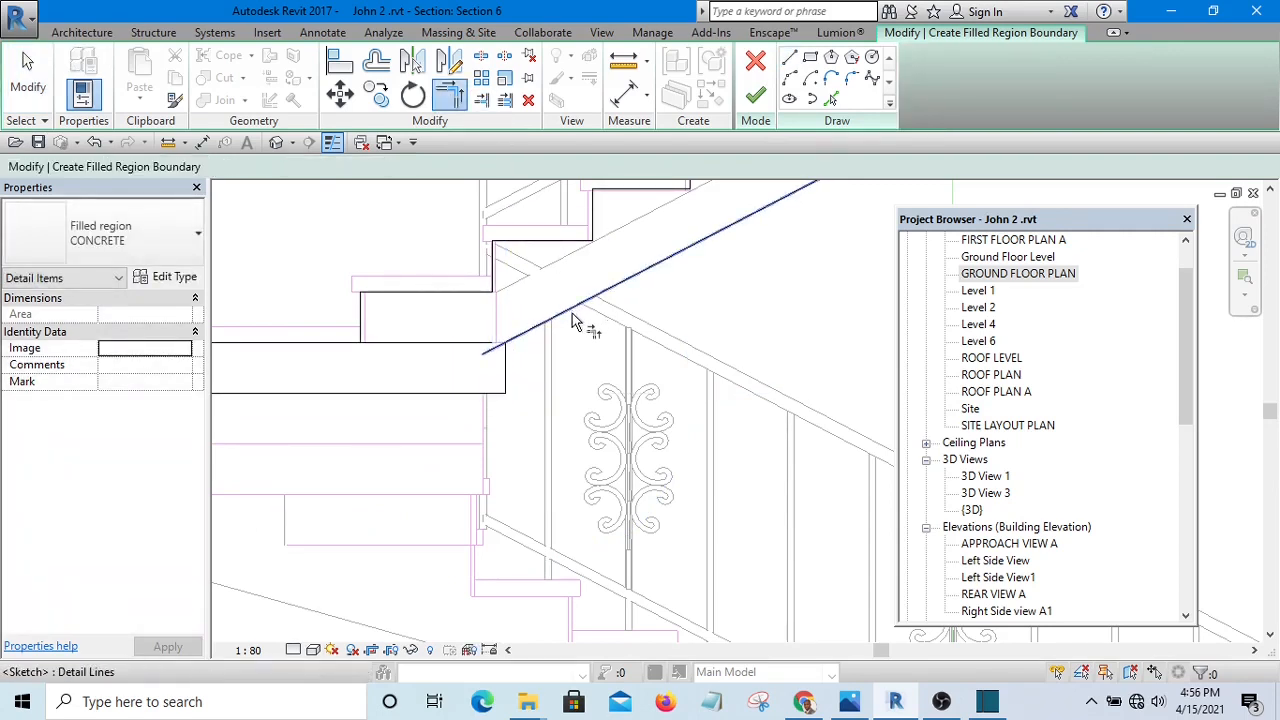
{"action": "left_click", "coordinate": [520, 333]}
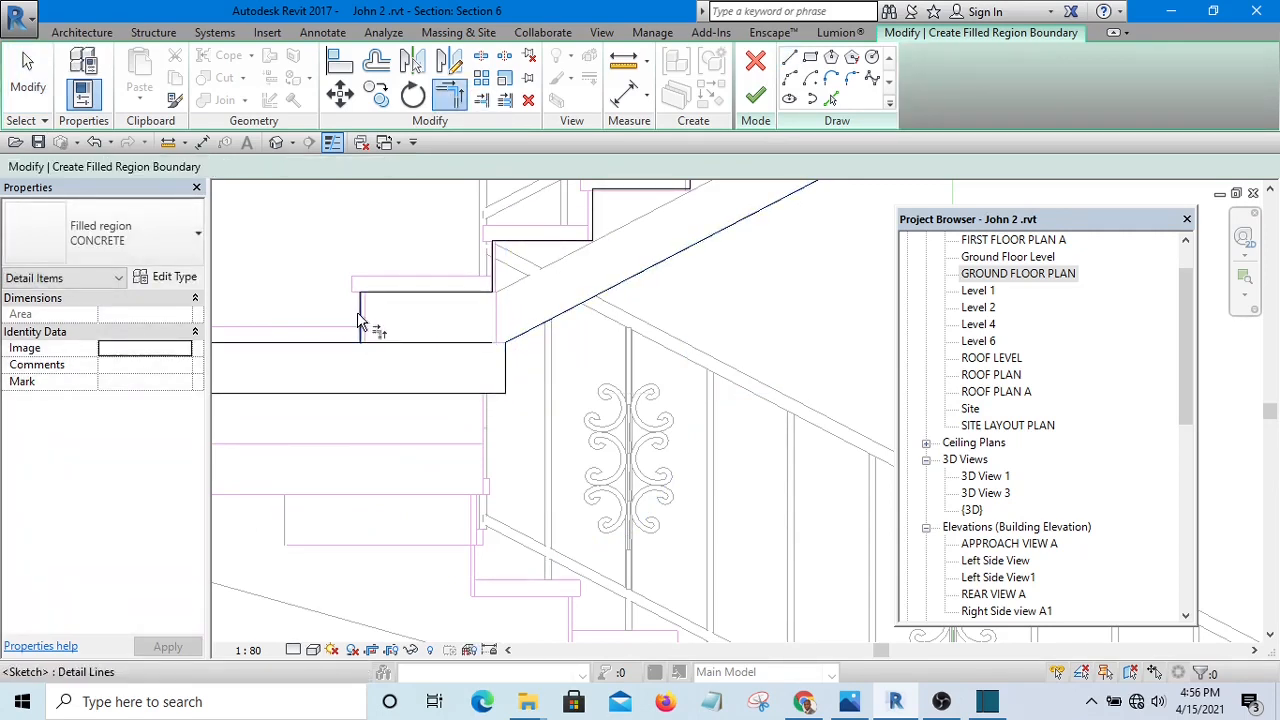
{"action": "left_click", "coordinate": [340, 348]}
- Trim the landing's upper and lower boundary lines to corners with the wall's far face line
{"action": "scroll", "coordinate": [646, 391], "scroll_direction": "down", "scroll_amount": 2}
{"action": "scroll", "coordinate": [586, 366], "scroll_direction": "up", "scroll_amount": 2}
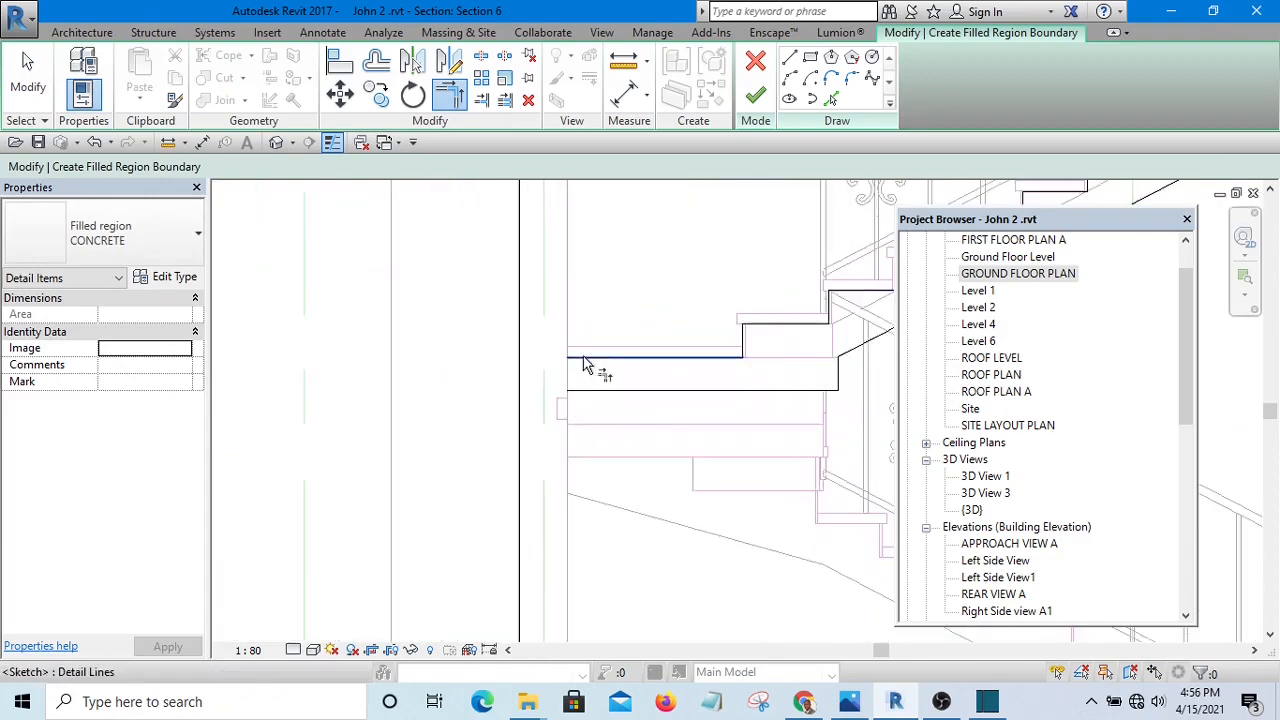
{"action": "left_click", "coordinate": [522, 370]}
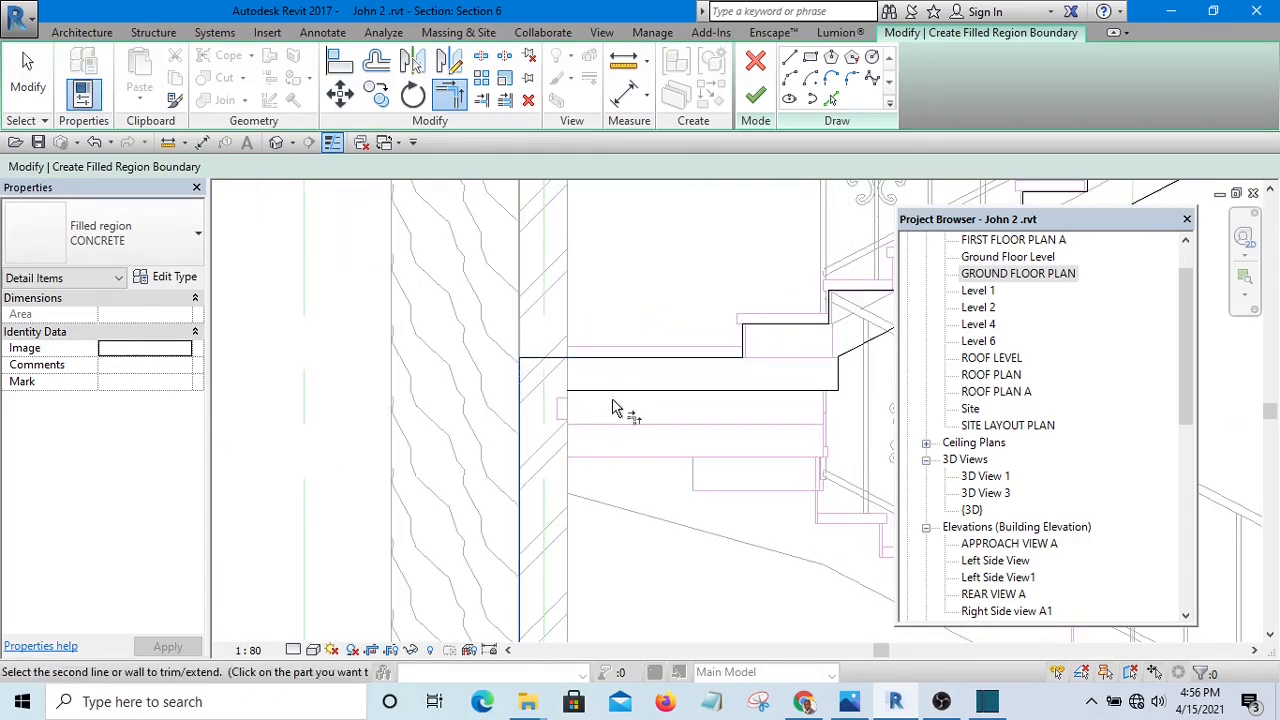
{"action": "left_click", "coordinate": [612, 393]}
{"action": "scroll", "coordinate": [600, 425], "scroll_direction": "down", "scroll_amount": 4}
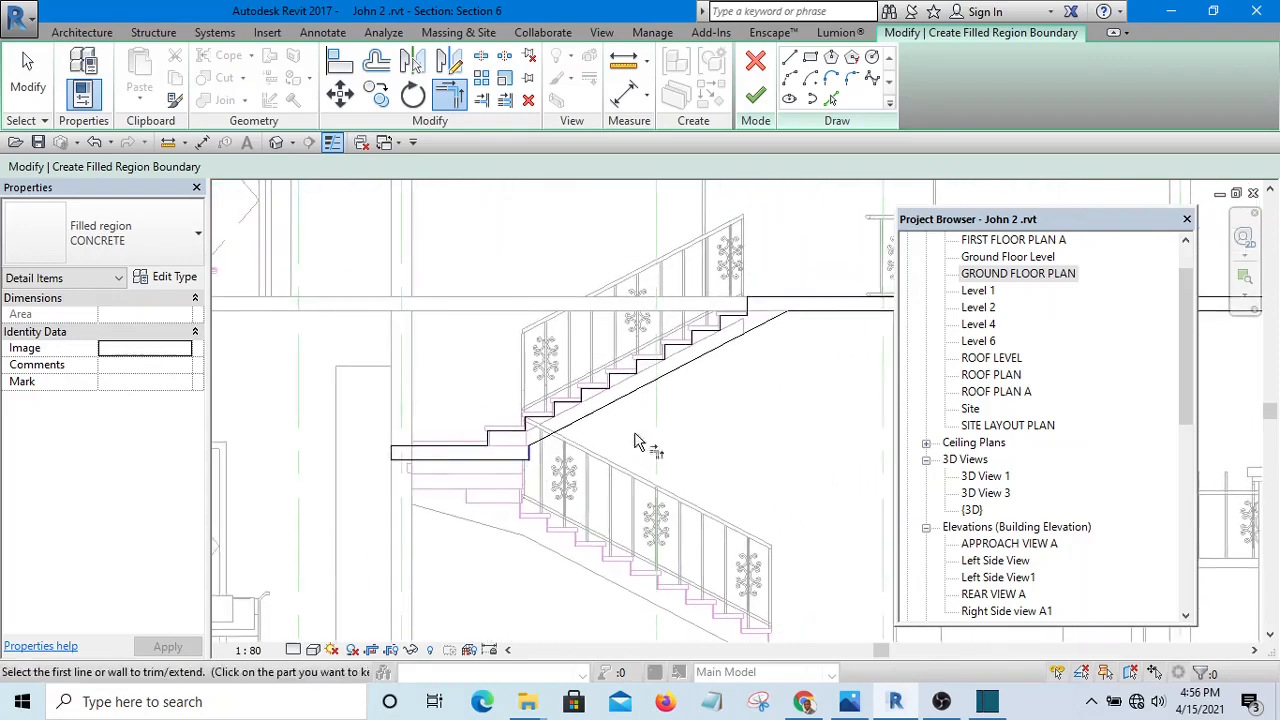
- Finish the boundary sketch to create the CONCRETE filled region over the upper flight, landing and adjoining first-floor slab
{"action": "right_click", "coordinate": [716, 403]}
{"action": "left_click", "coordinate": [765, 409]}
{"action": "middle_click_drag", "start_coordinate": [753, 465], "coordinate": [697, 482]}
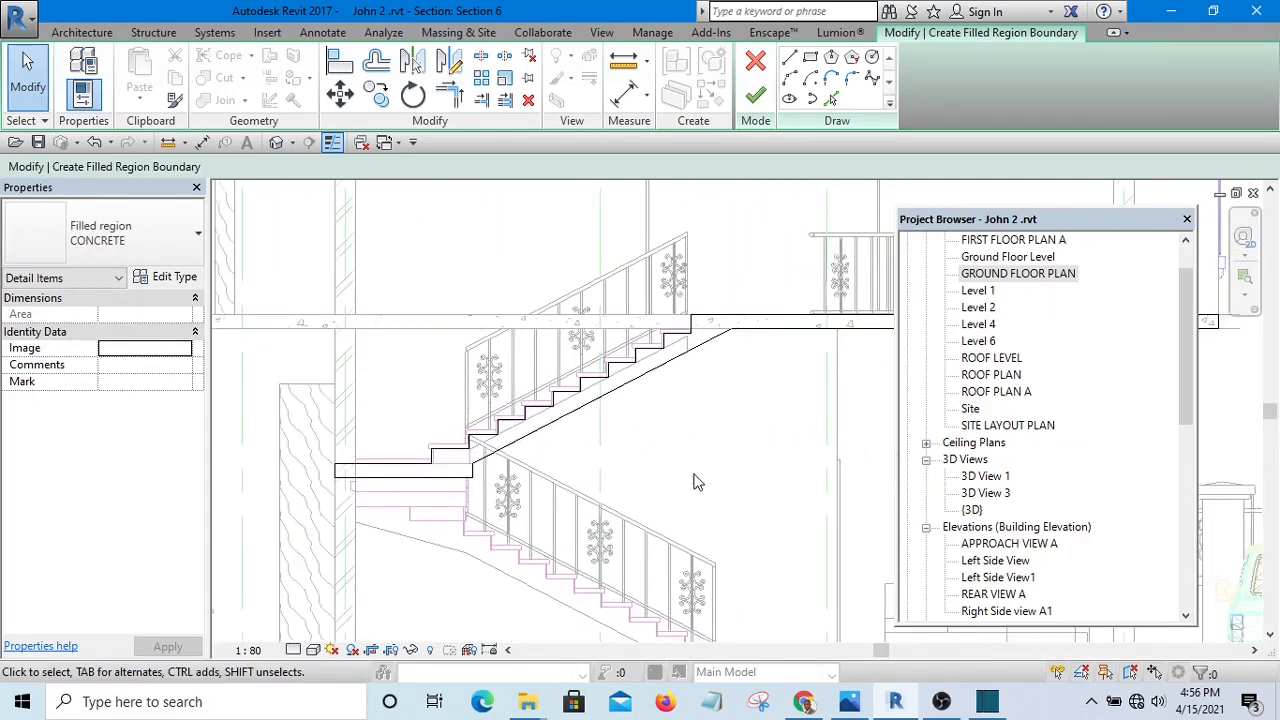
{"action": "left_click", "coordinate": [757, 97]}
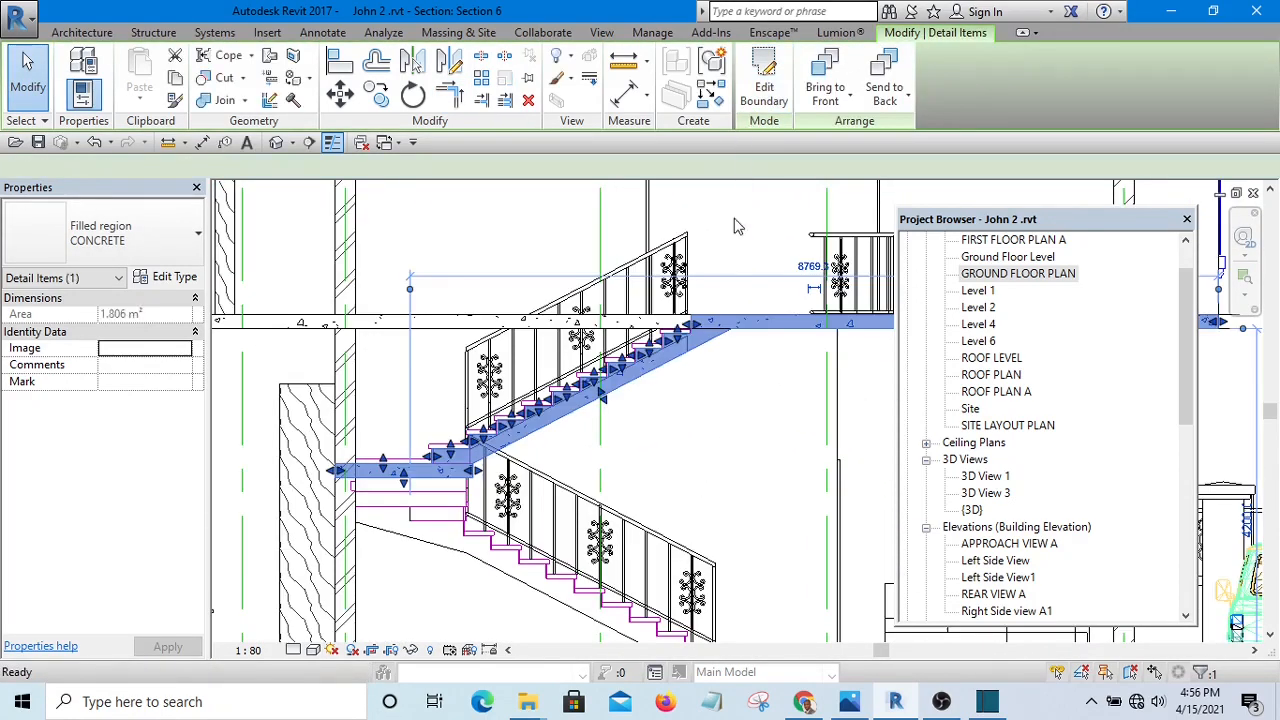
{"action": "key", "text": "Escape"}
{"action": "scroll", "coordinate": [640, 379], "scroll_direction": "down", "scroll_amount": 5}
{"action": "scroll", "coordinate": [578, 405], "scroll_direction": "up", "scroll_amount": 6}
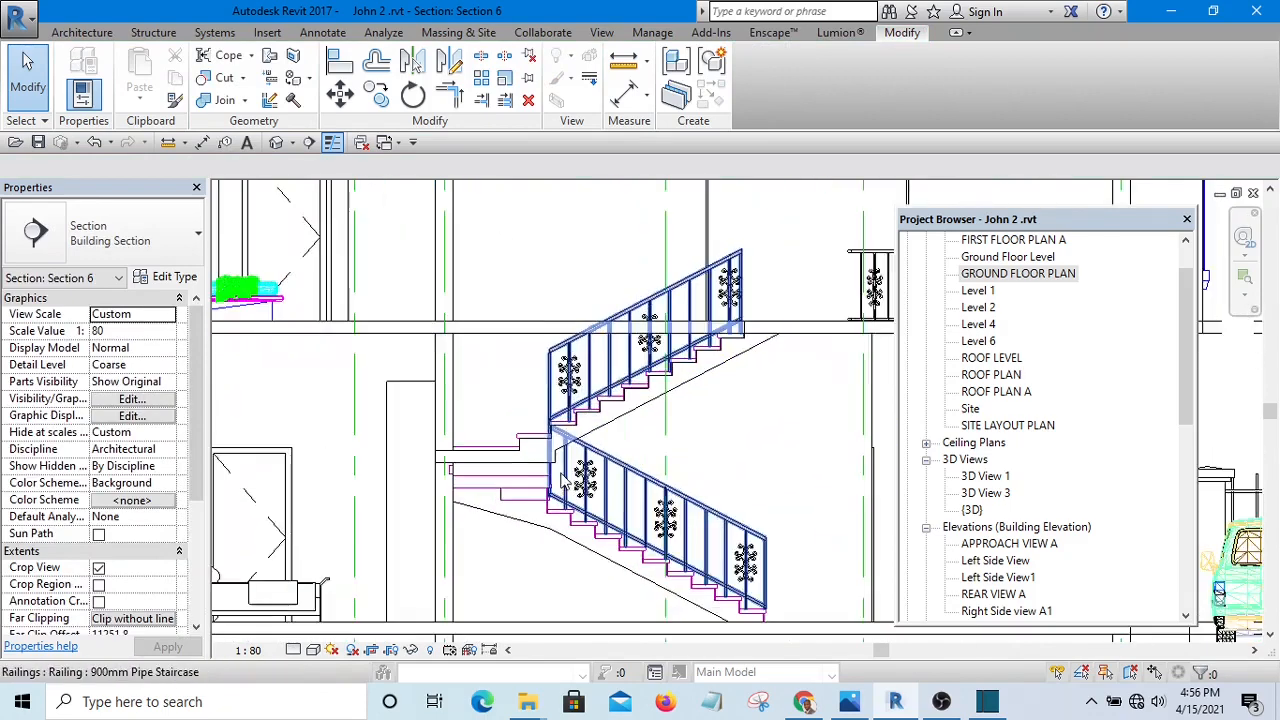
{"action": "scroll", "coordinate": [698, 460], "scroll_direction": "up", "scroll_amount": 1}
{"action": "middle_click_drag", "start_coordinate": [677, 459], "coordinate": [587, 443]}
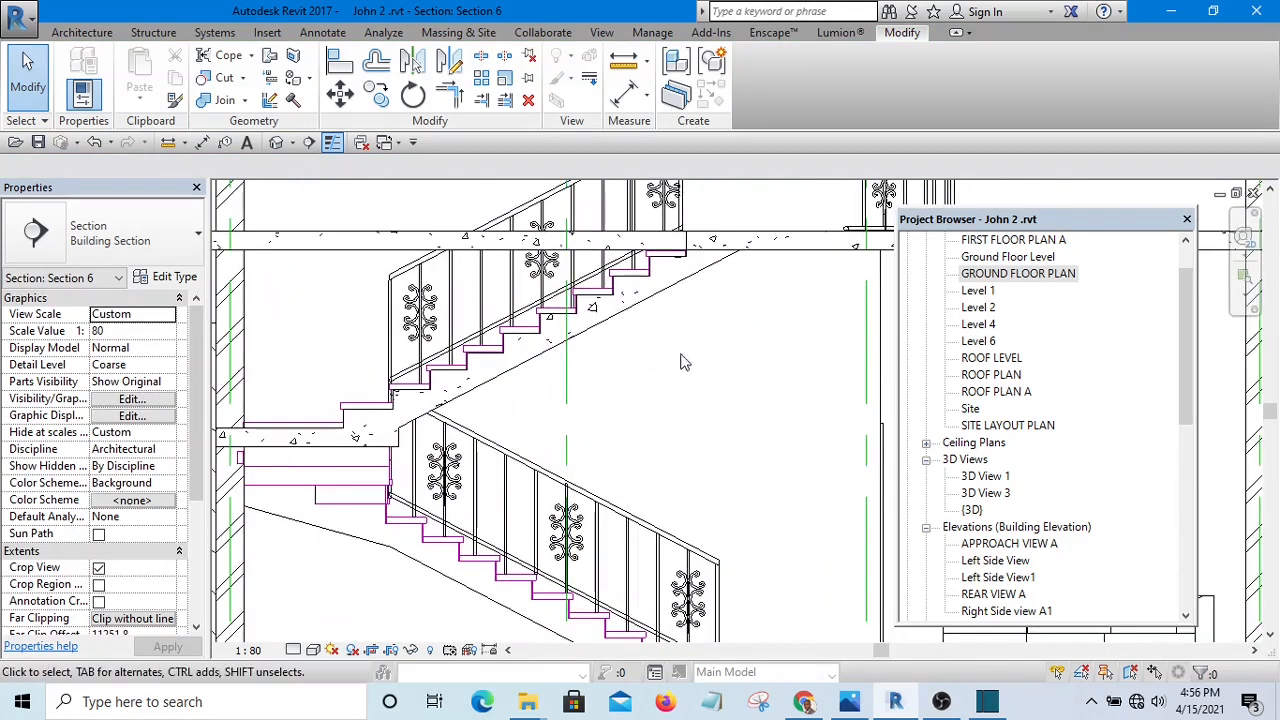
- Shorten the existing first-floor concrete filled region so that it ends at the wall on the landing side of the staircase
{"action": "scroll", "coordinate": [680, 362], "scroll_direction": "down", "scroll_amount": 5}
{"action": "left_click", "coordinate": [507, 347]}
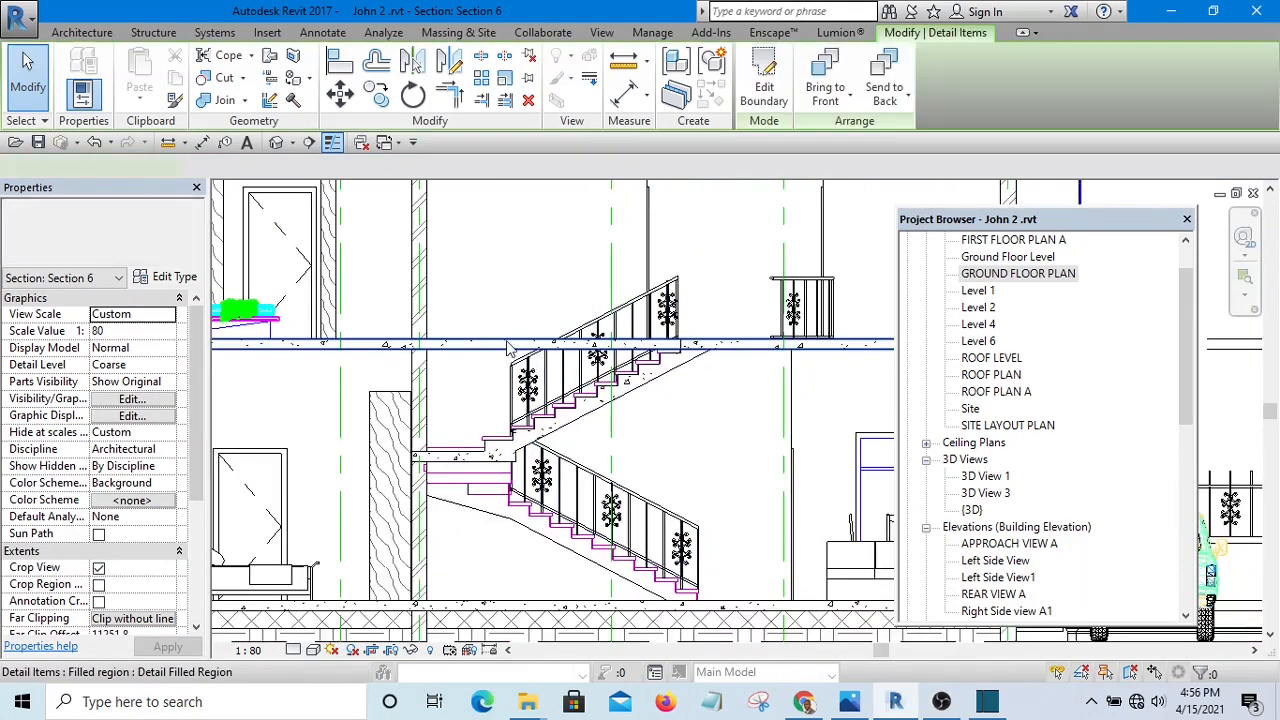
{"action": "scroll", "coordinate": [507, 347], "scroll_direction": "down", "scroll_amount": 3}
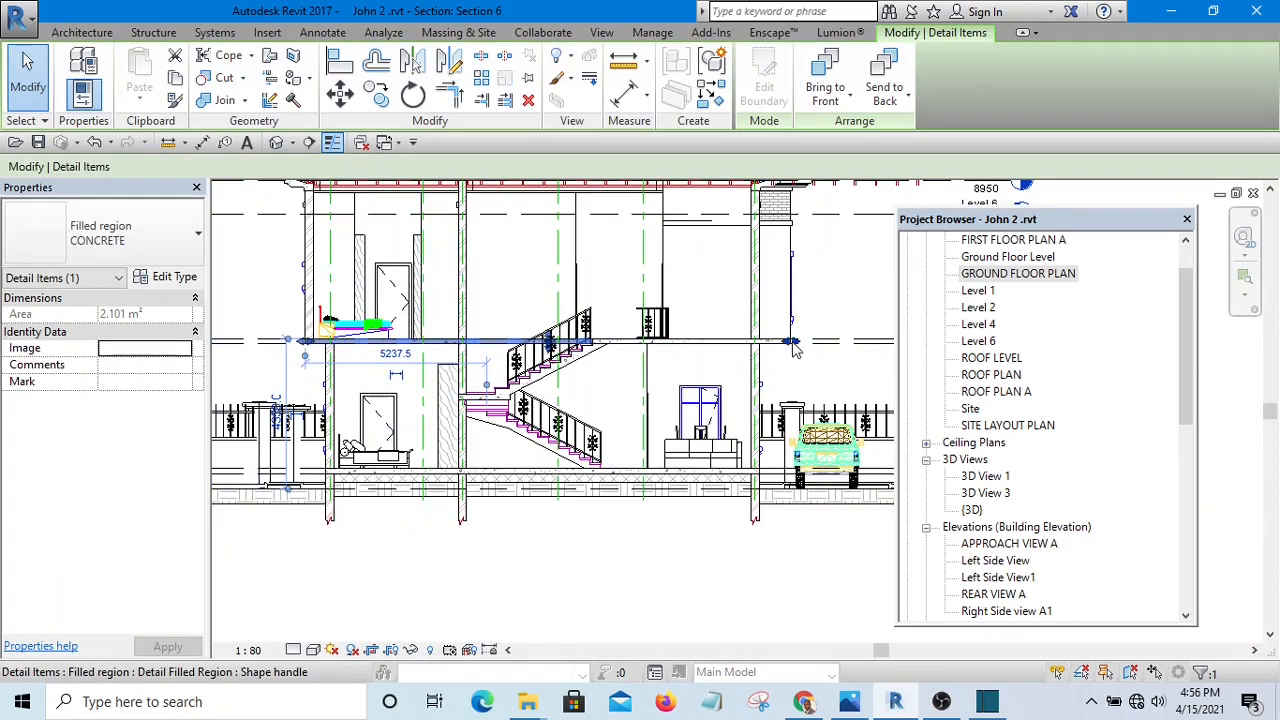
{"action": "left_click_drag", "start_coordinate": [793, 347], "coordinate": [465, 350]}
{"action": "scroll", "coordinate": [465, 350], "scroll_direction": "up", "scroll_amount": 6}
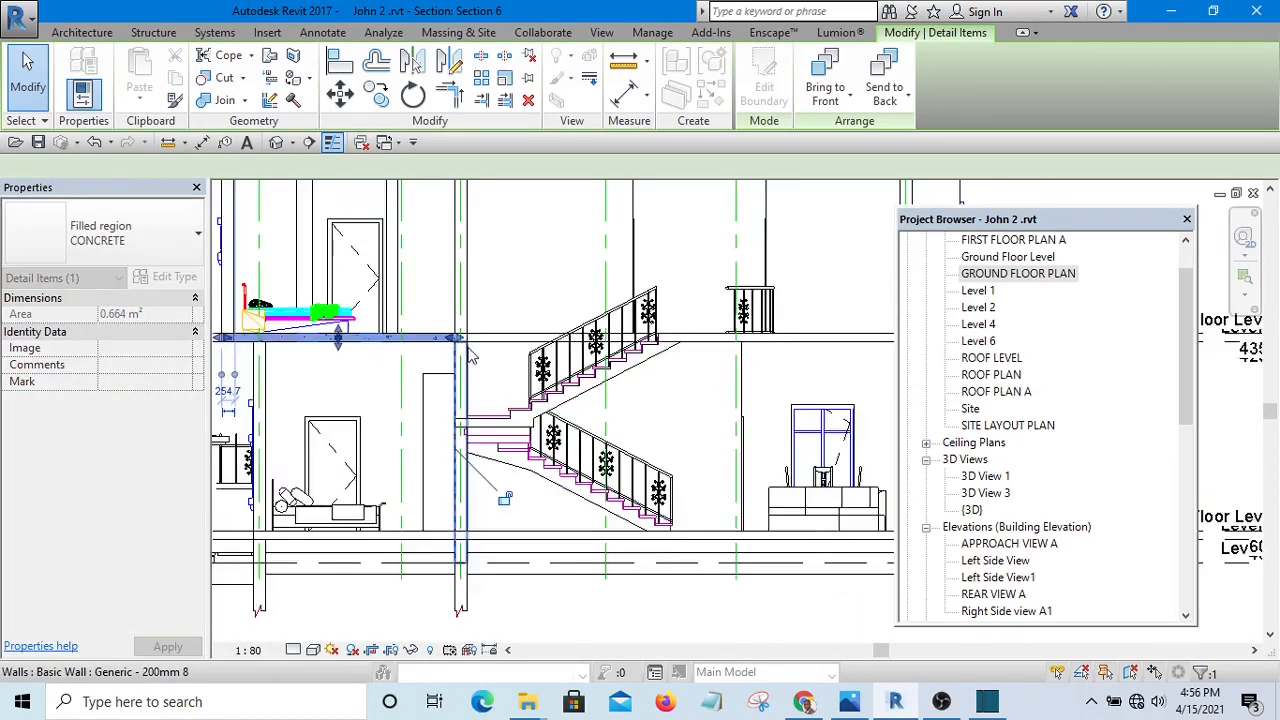
{"action": "left_click_drag", "start_coordinate": [412, 311], "coordinate": [478, 312]}
{"action": "scroll", "coordinate": [537, 337], "scroll_direction": "down", "scroll_amount": 4}
{"action": "left_click", "coordinate": [616, 236]}
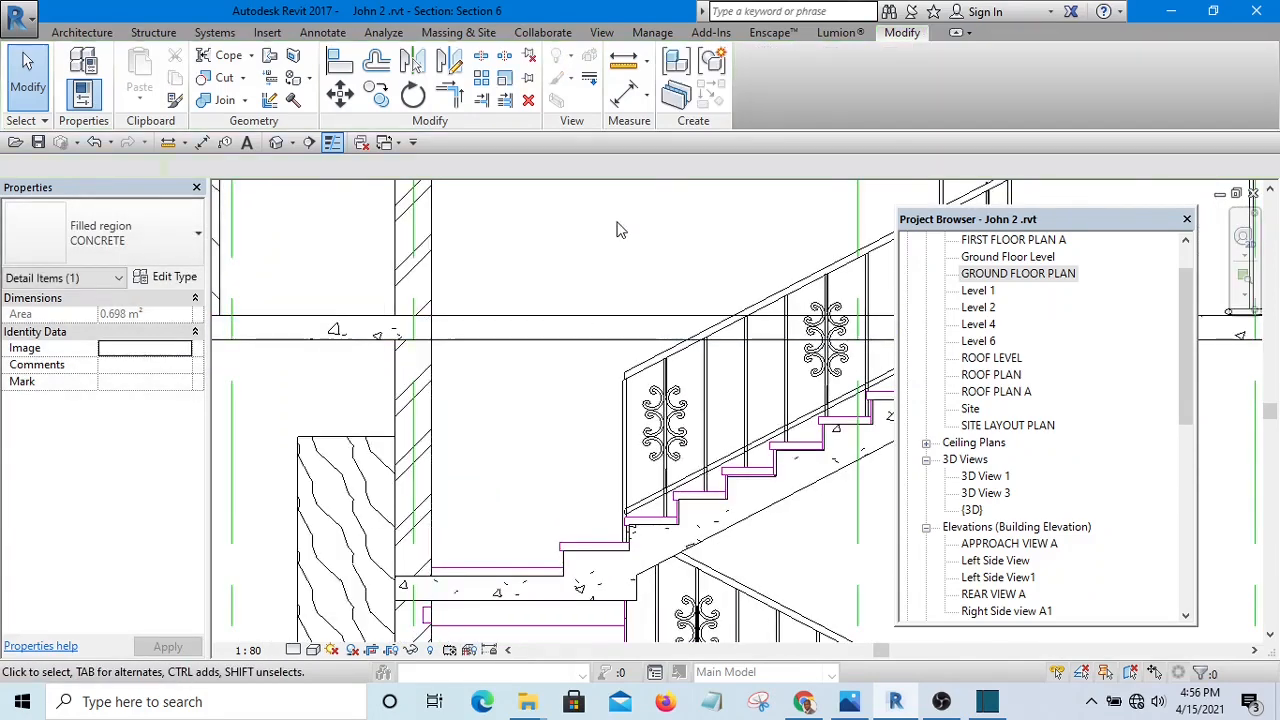
- Examine which floor and wall elements produce the two horizontal lines crossing the stairwell at first-floor level
{"action": "scroll", "coordinate": [620, 232], "scroll_direction": "down", "scroll_amount": 6}
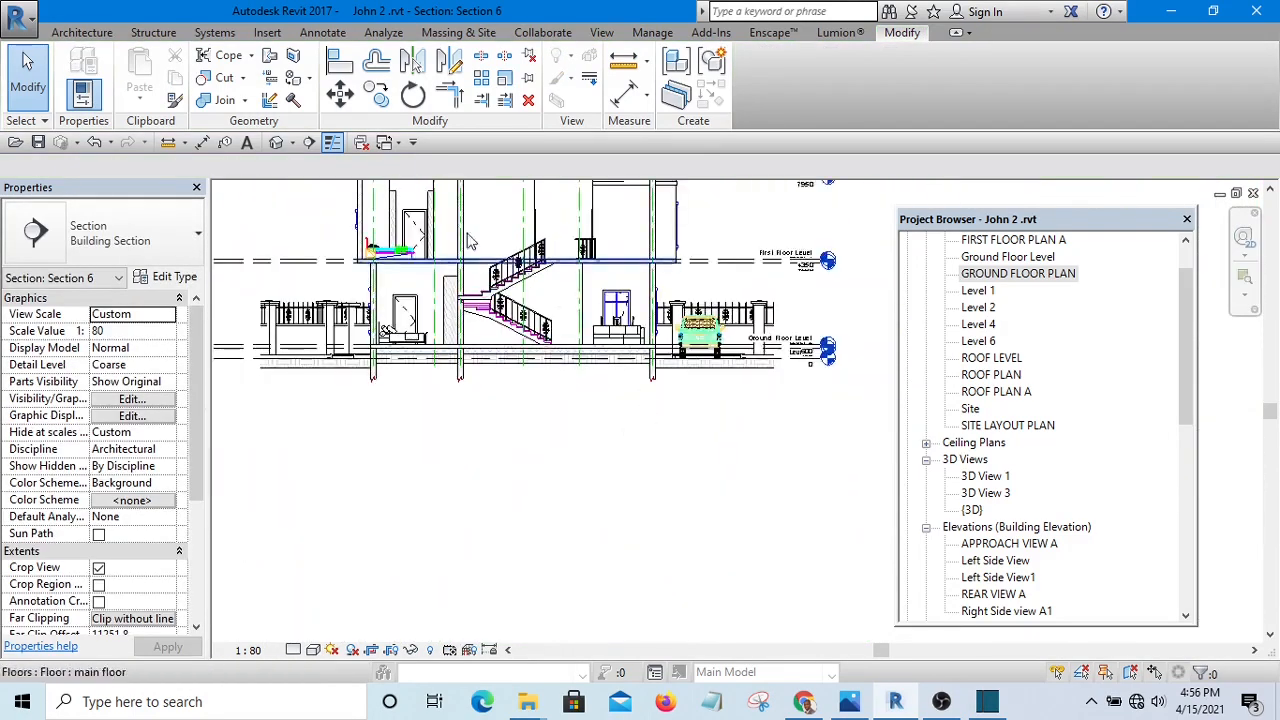
{"action": "scroll", "coordinate": [480, 264], "scroll_direction": "up", "scroll_amount": 6}
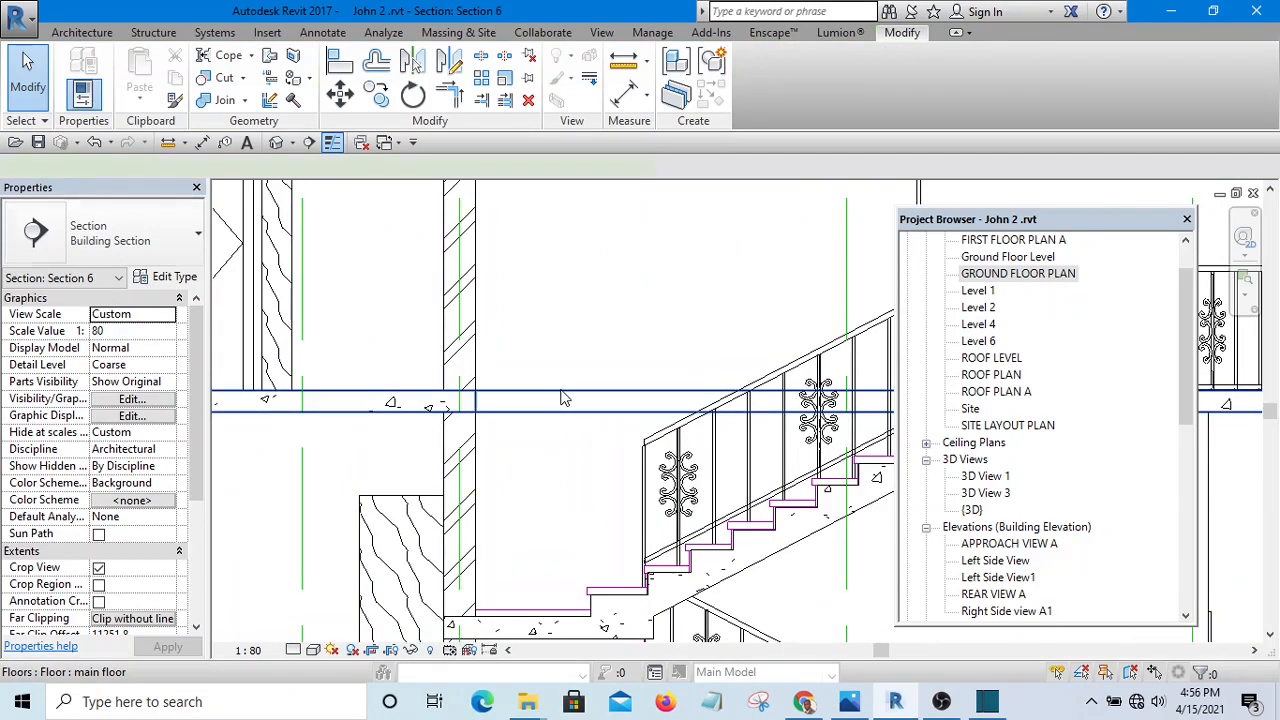
{"action": "left_click", "coordinate": [563, 398]}
{"action": "scroll", "coordinate": [565, 397], "scroll_direction": "down", "scroll_amount": 4}
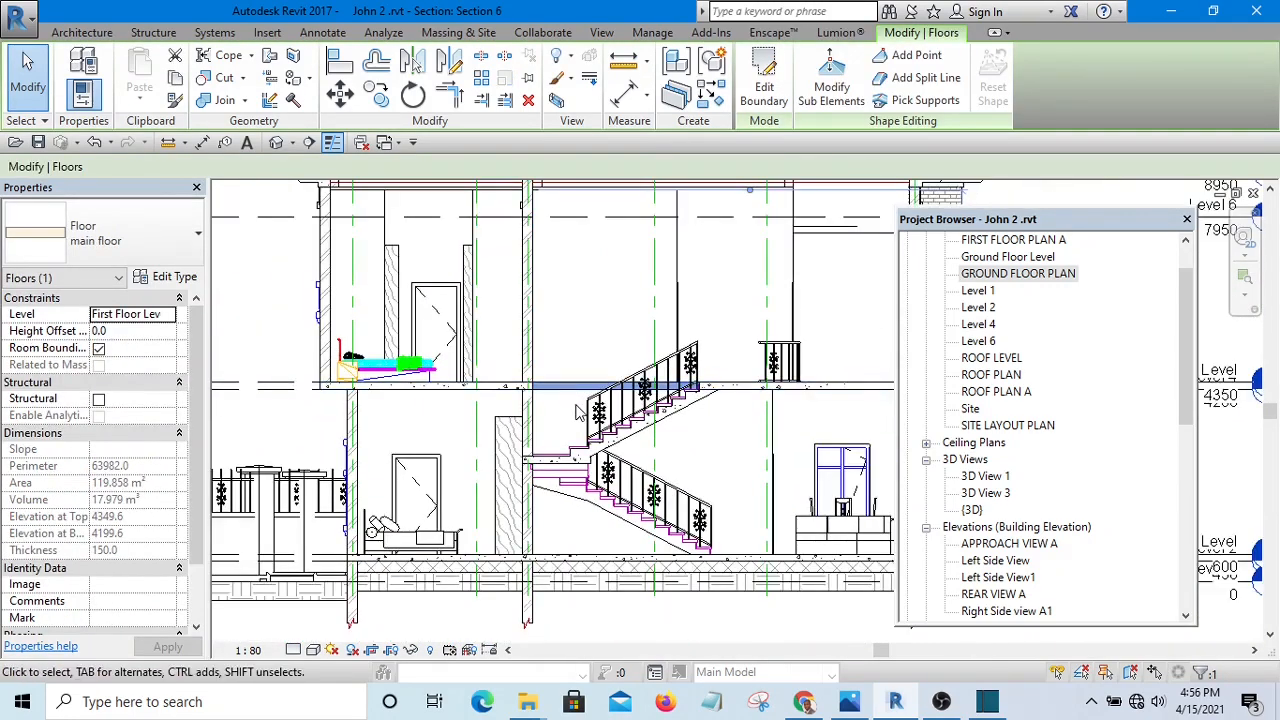
{"action": "key", "text": "Escape"}
{"action": "scroll", "coordinate": [573, 364], "scroll_direction": "up", "scroll_amount": 3}
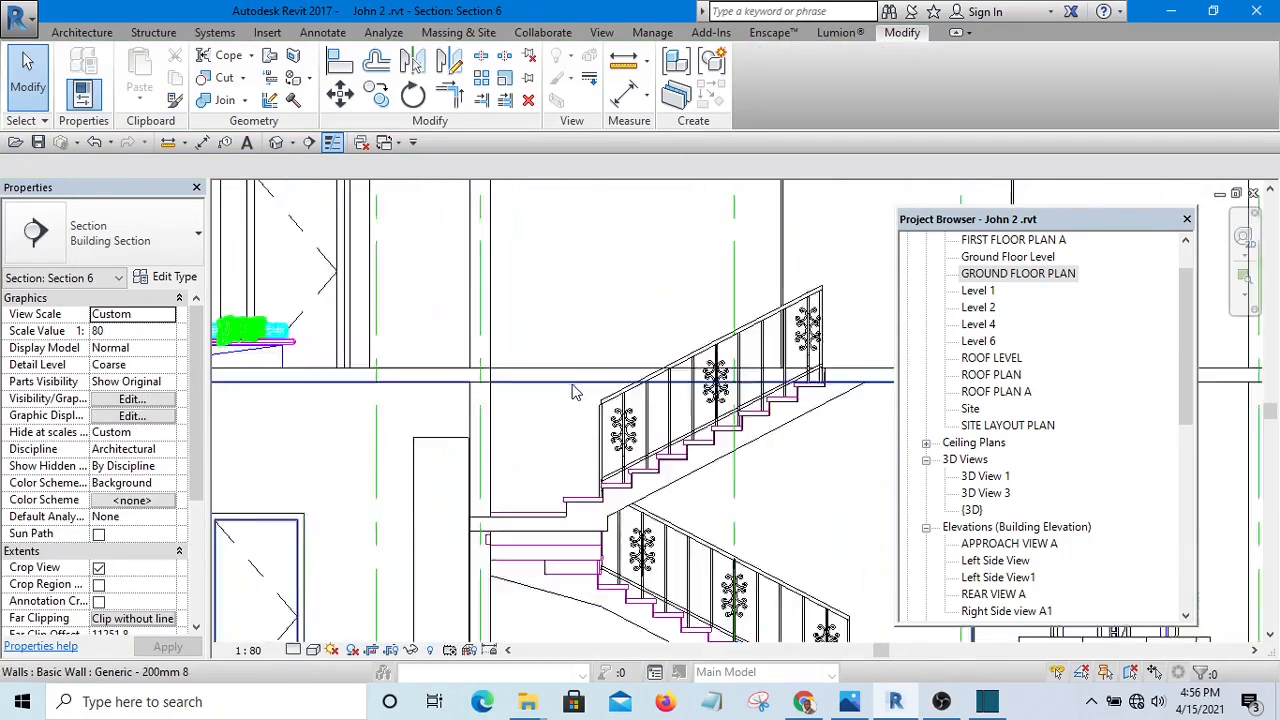
{"action": "left_click", "coordinate": [573, 364]}
{"action": "scroll", "coordinate": [573, 364], "scroll_direction": "down", "scroll_amount": 5}
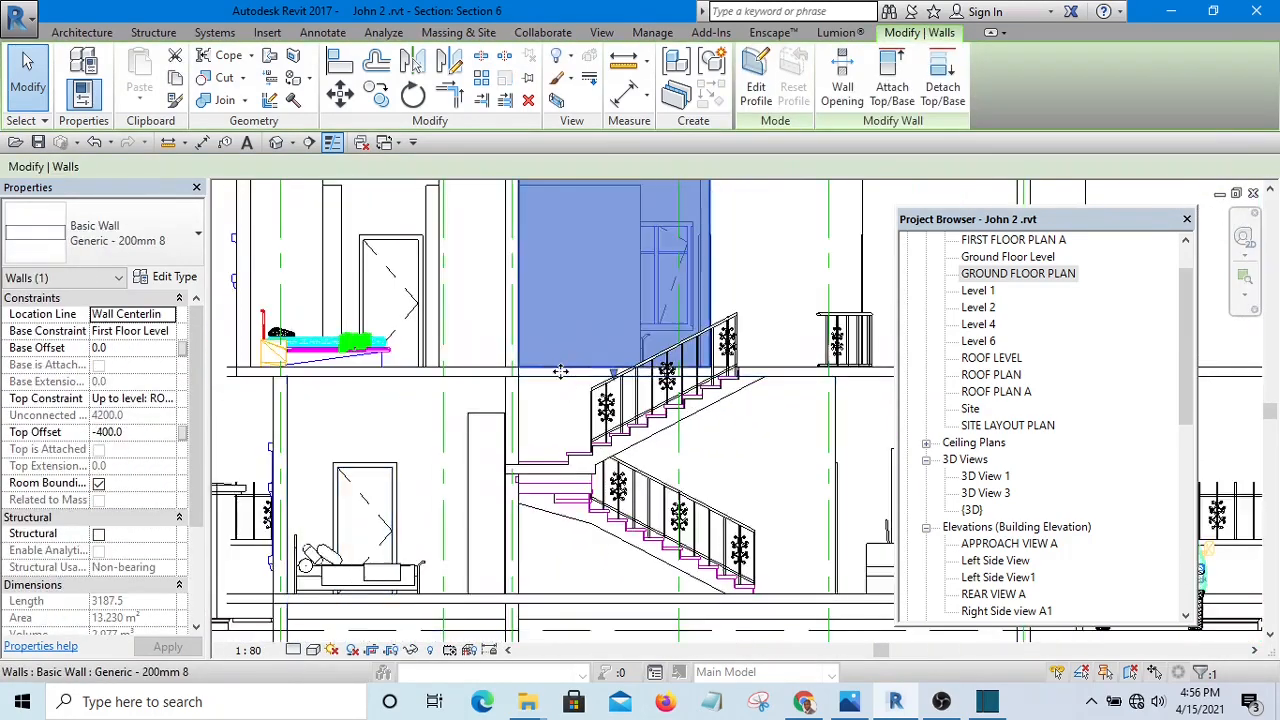
{"action": "key", "text": "Escape"}
{"action": "scroll", "coordinate": [520, 412], "scroll_direction": "up", "scroll_amount": 5}
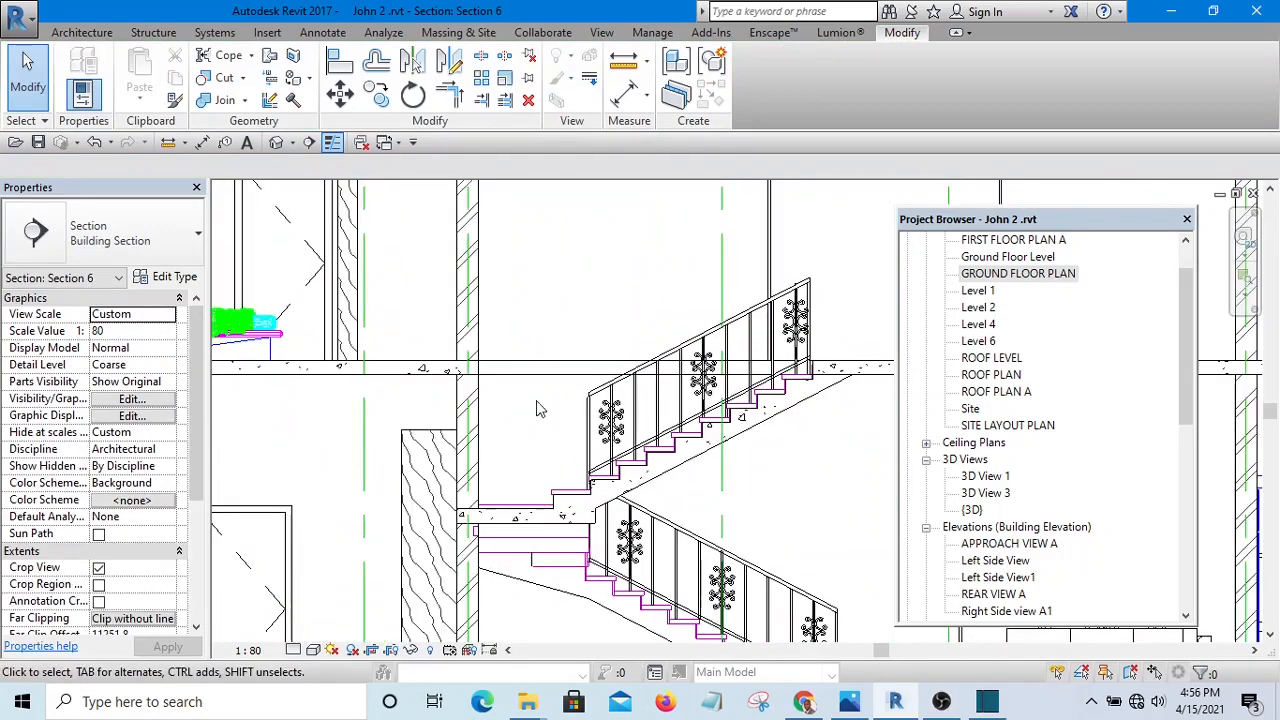
{"action": "scroll", "coordinate": [520, 412], "scroll_direction": "up", "scroll_amount": 4}
{"action": "scroll", "coordinate": [505, 410], "scroll_direction": "down", "scroll_amount": 3}
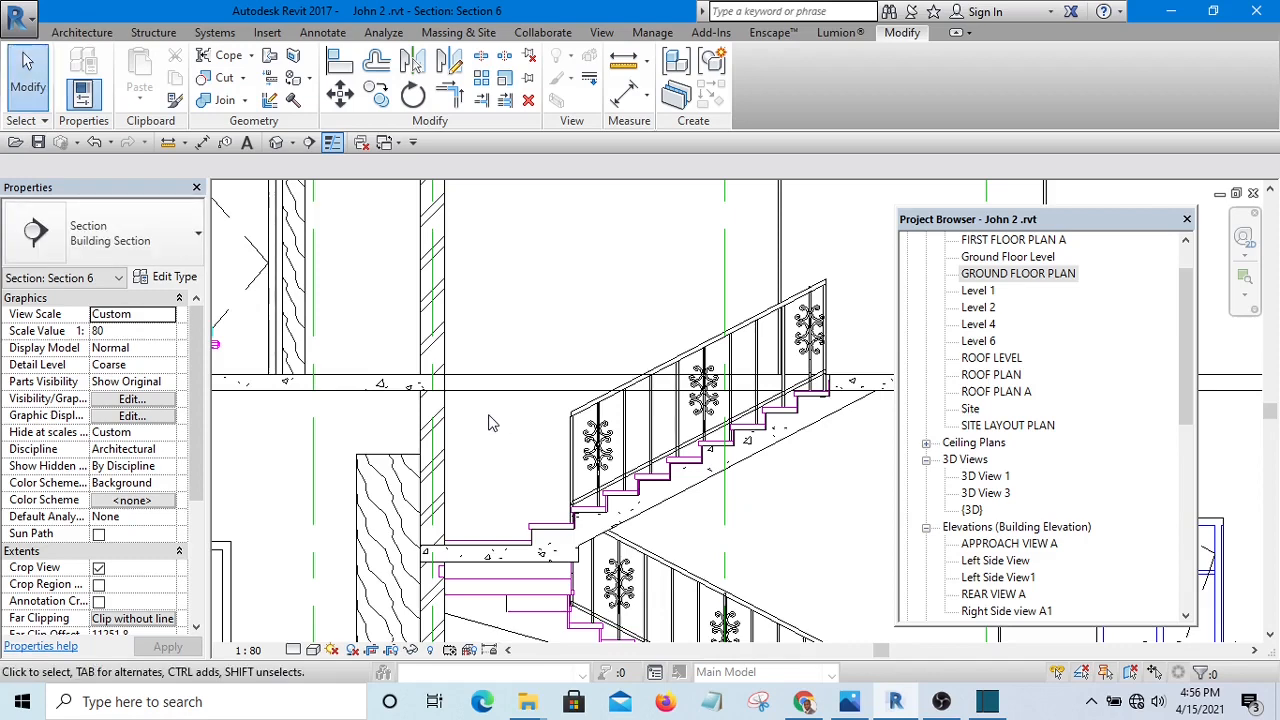
{"action": "key", "text": "l"}
{"action": "key", "text": "w"}
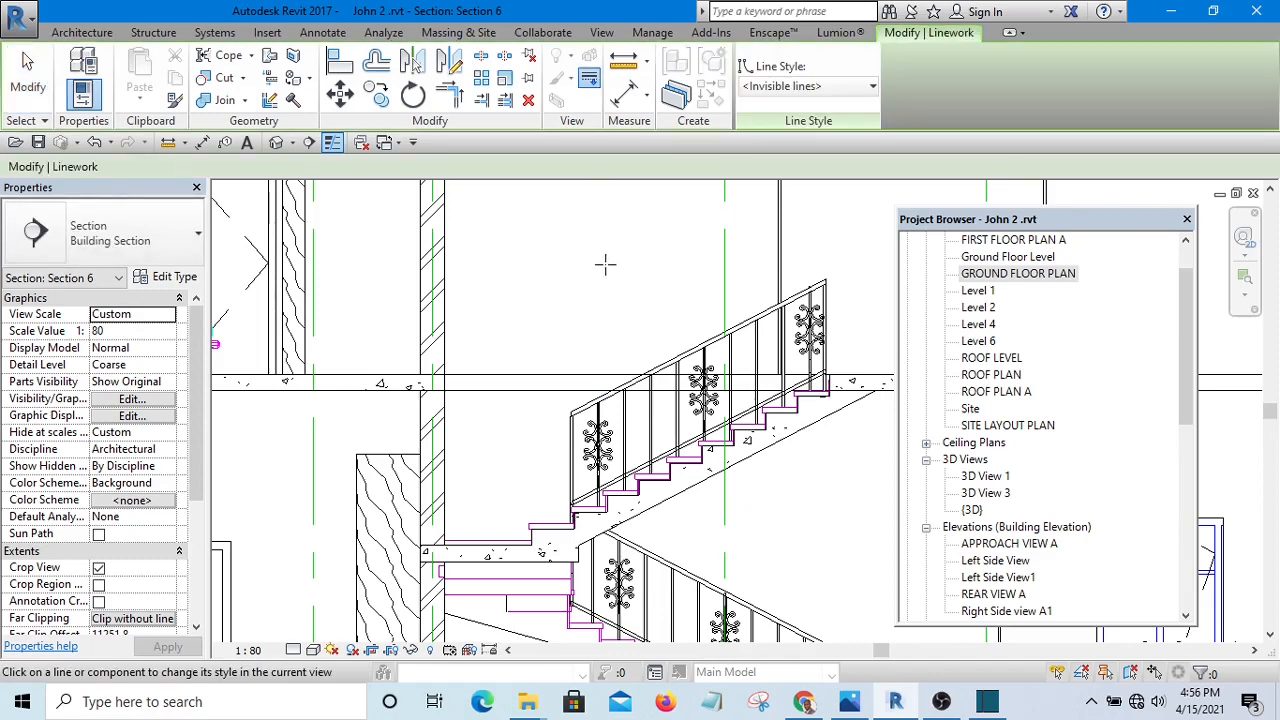
{"action": "scroll", "coordinate": [520, 354], "scroll_direction": "up", "scroll_amount": 1}
{"action": "key", "text": "Escape"}
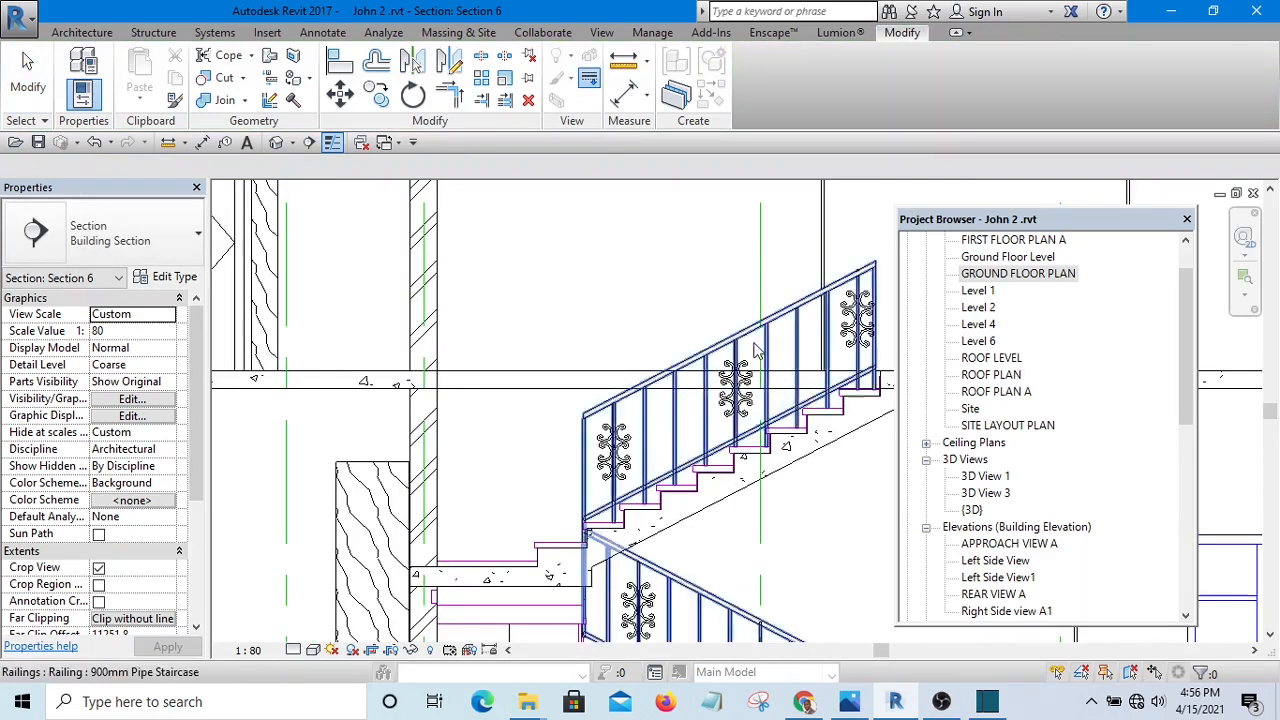
{"action": "scroll", "coordinate": [757, 350], "scroll_direction": "down", "scroll_amount": 4}
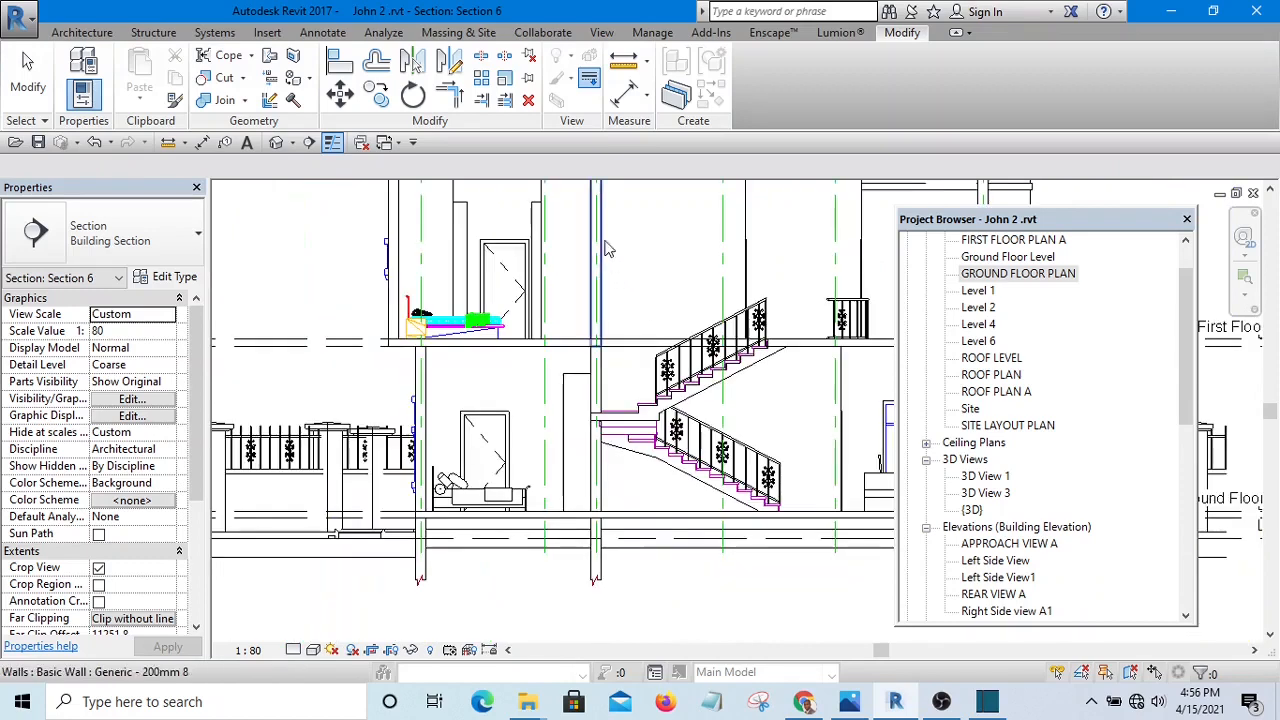
- Hide the upper and lower slab edge lines crossing the stairwell at first-floor level, using Linework with the <Invisible lines> style
{"action": "left_click", "coordinate": [589, 82]}
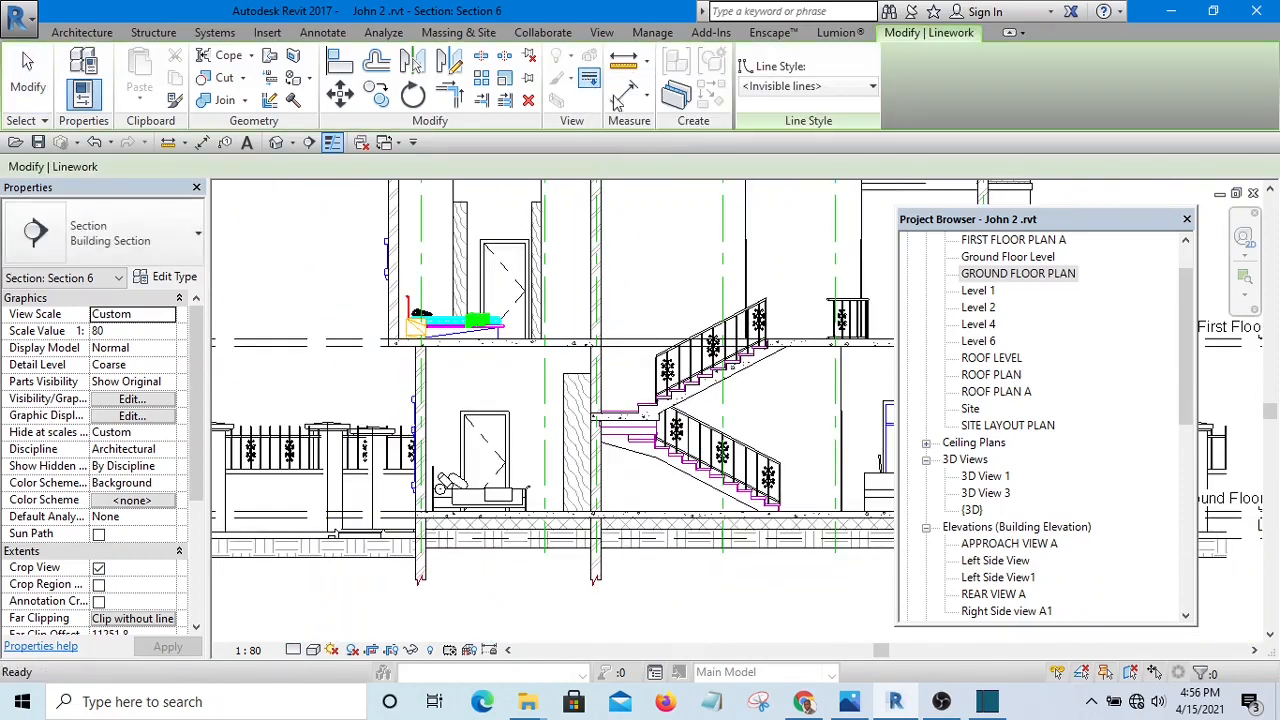
{"action": "middle_click_drag", "start_coordinate": [622, 348], "coordinate": [490, 398]}
{"action": "scroll", "coordinate": [482, 402], "scroll_direction": "up", "scroll_amount": 4}
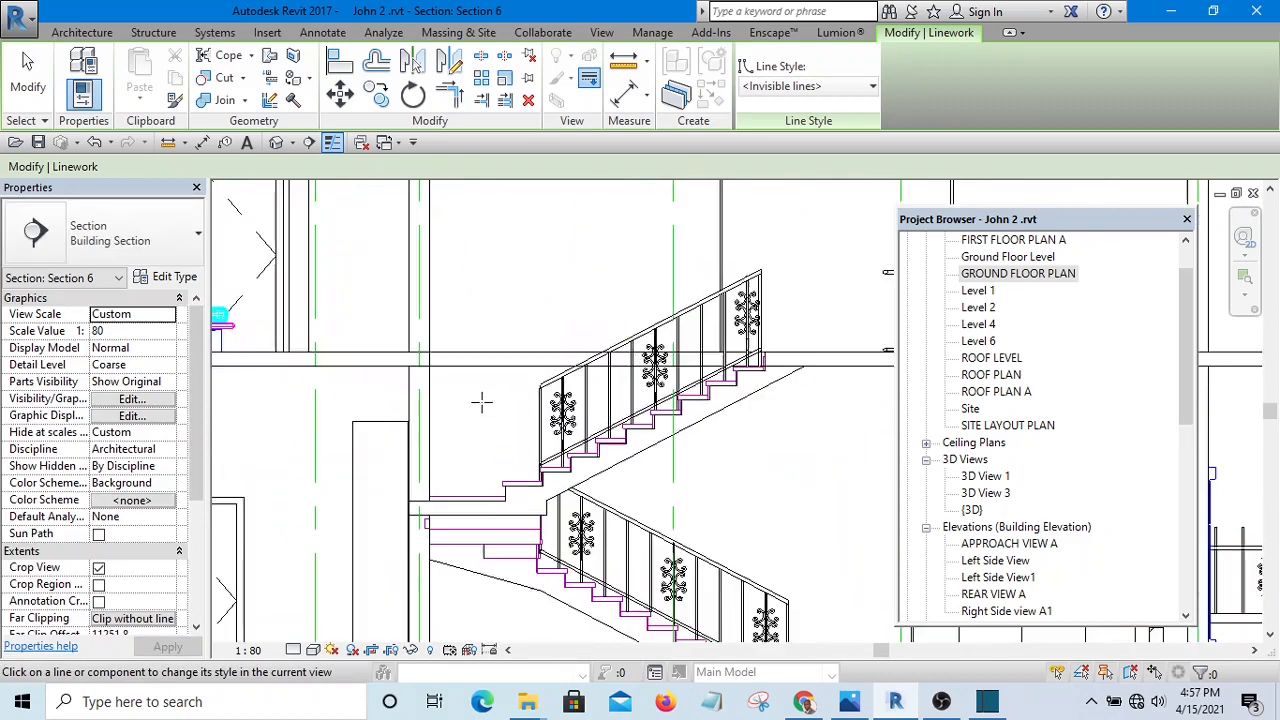
{"action": "scroll", "coordinate": [480, 365], "scroll_direction": "up", "scroll_amount": 1}
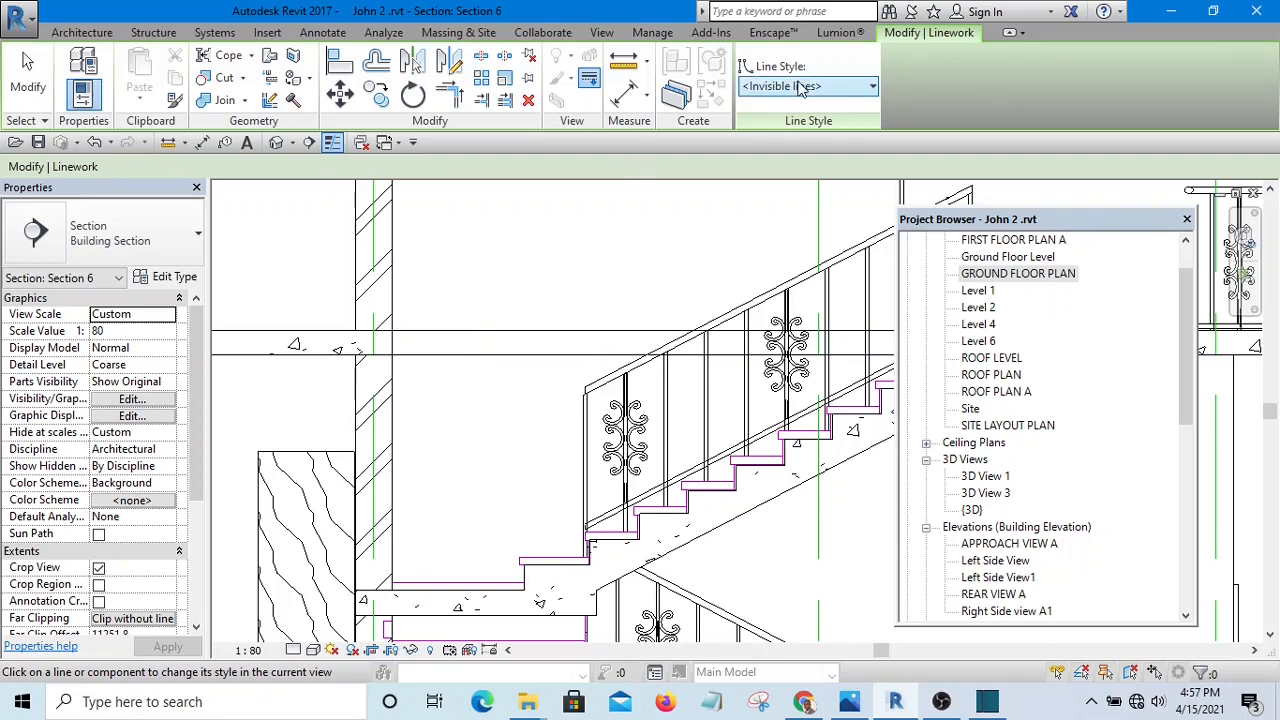
{"action": "left_click", "coordinate": [843, 88]}
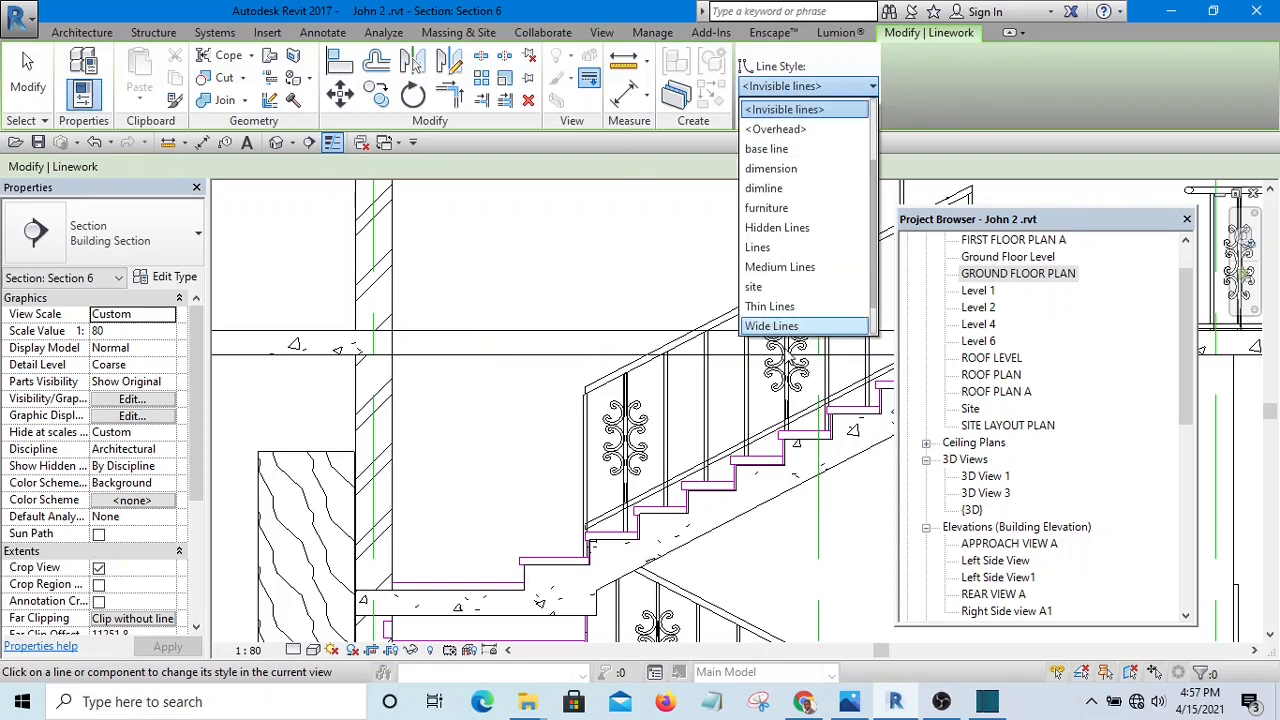
{"action": "left_click", "coordinate": [817, 88]}
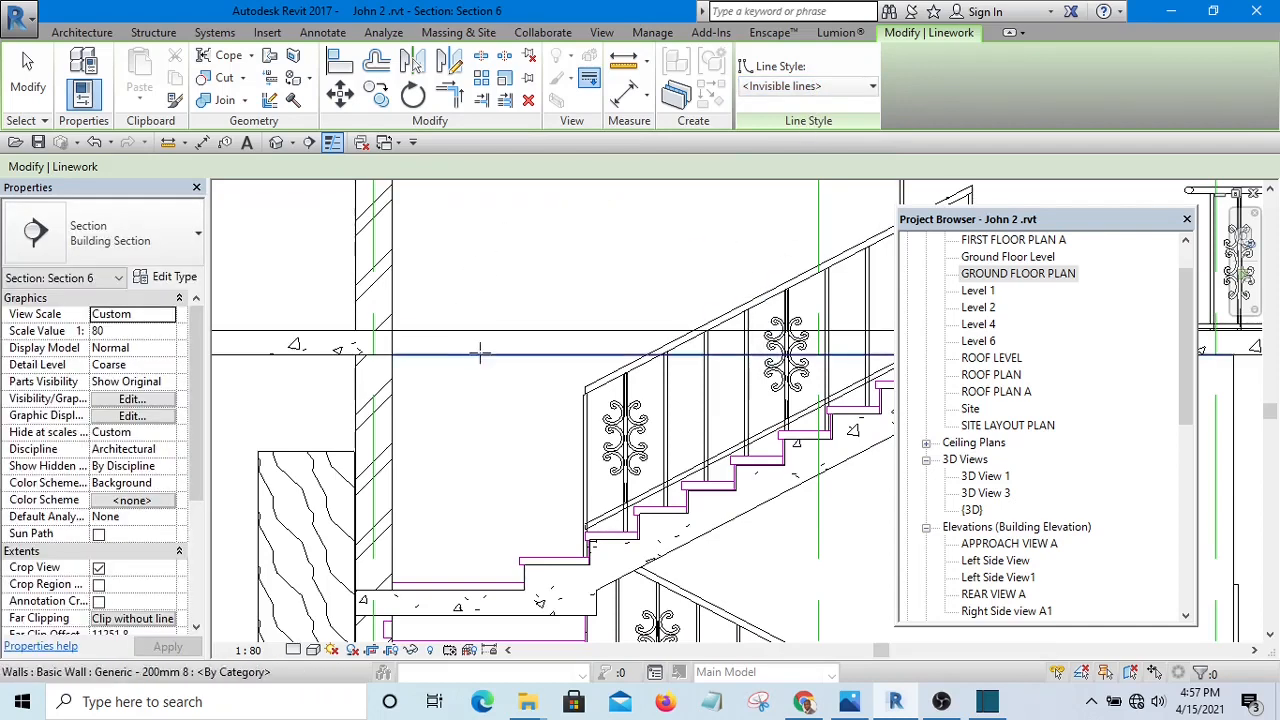
{"action": "scroll", "coordinate": [472, 322], "scroll_direction": "up", "scroll_amount": 3}
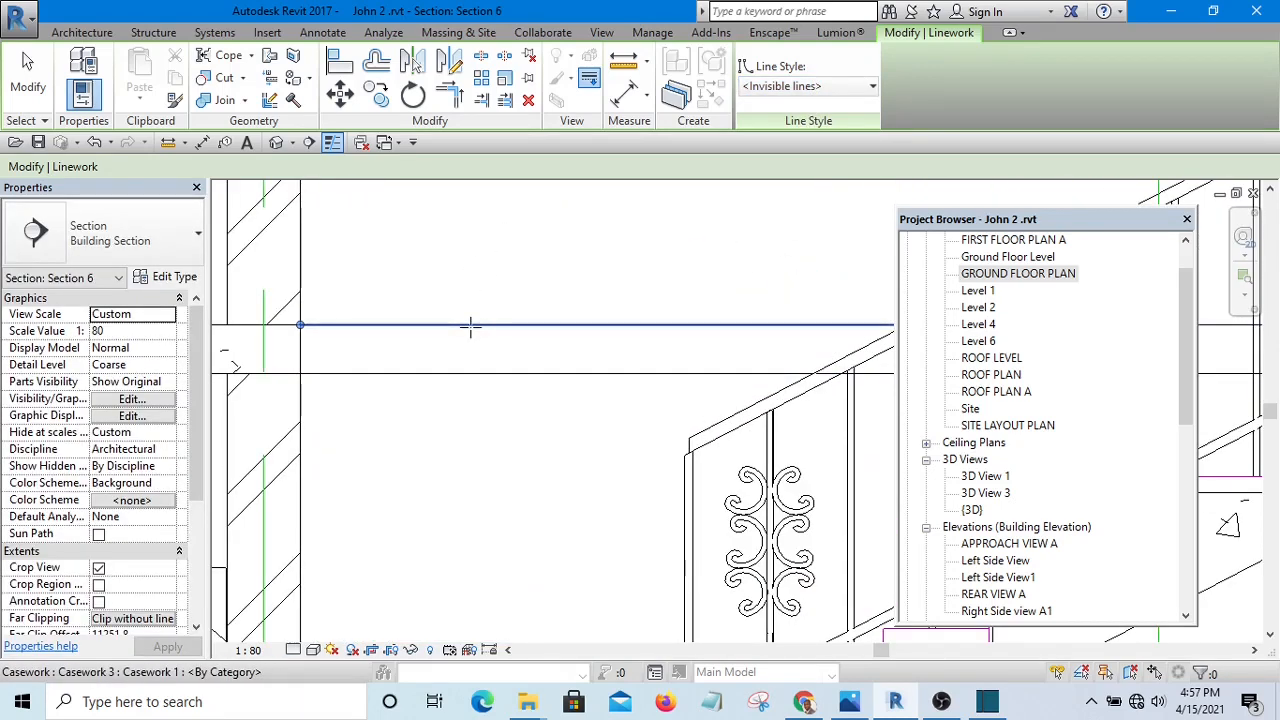
{"action": "left_click", "coordinate": [472, 322]}
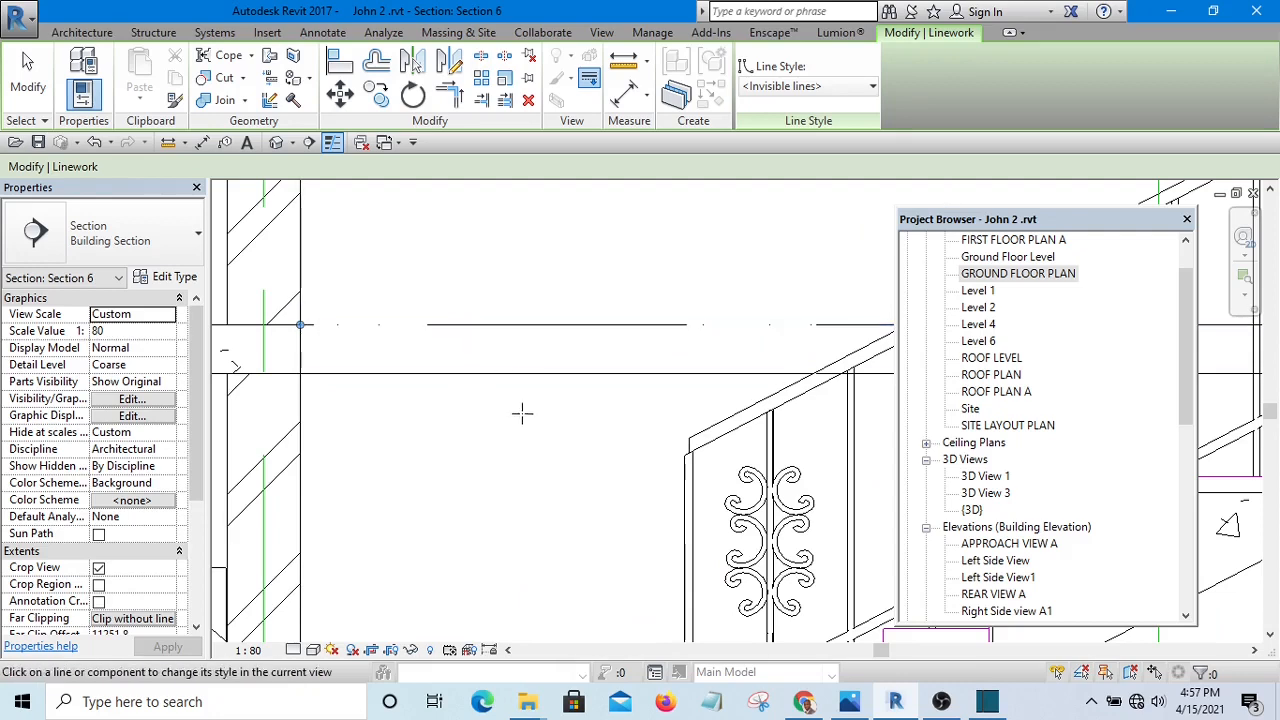
{"action": "left_click", "coordinate": [498, 374]}
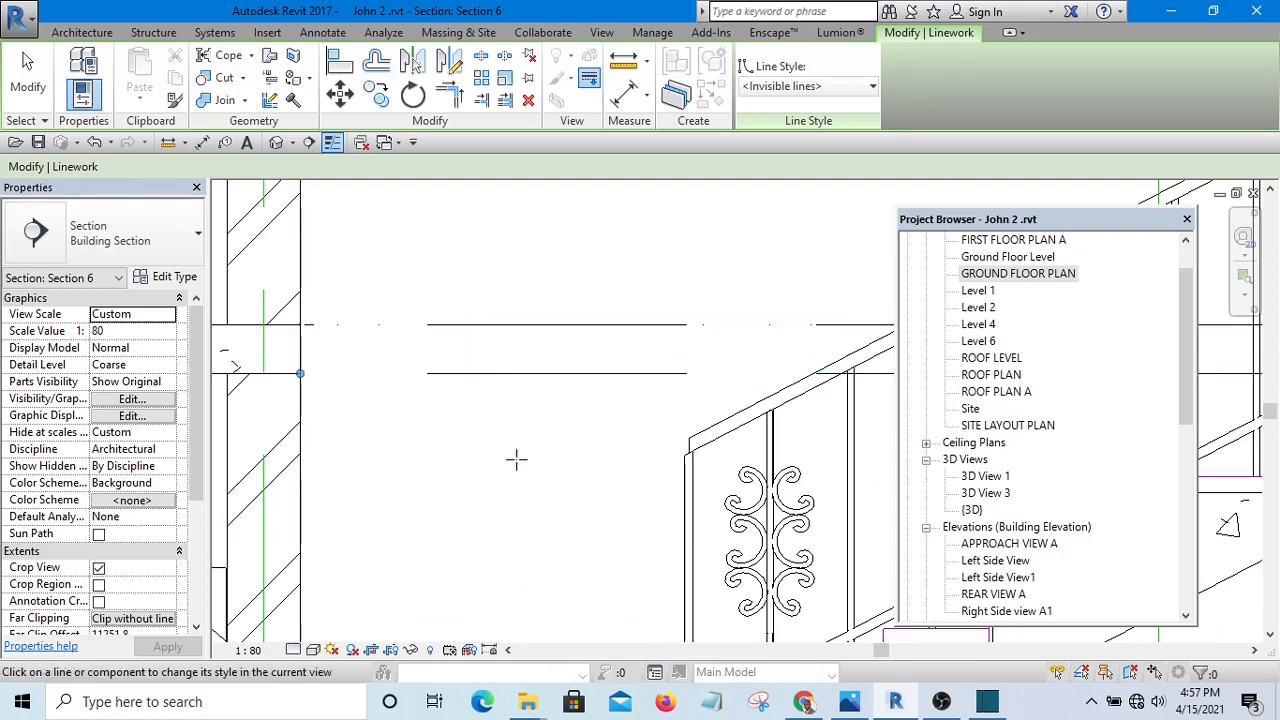
{"action": "scroll", "coordinate": [449, 273], "scroll_direction": "down", "scroll_amount": 5}
{"action": "key", "text": "Escape"}
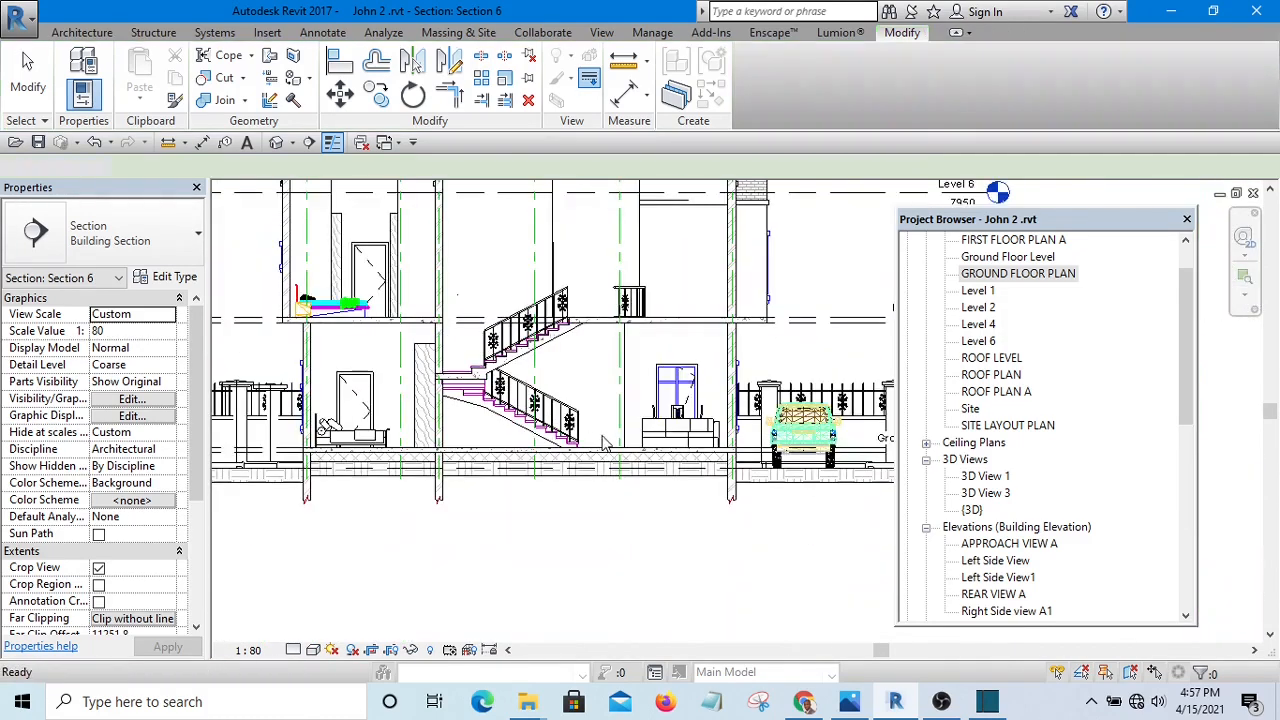
- Turn off the Thin Lines display so the section shows its actual line weights
{"action": "scroll", "coordinate": [492, 330], "scroll_direction": "up", "scroll_amount": 3}
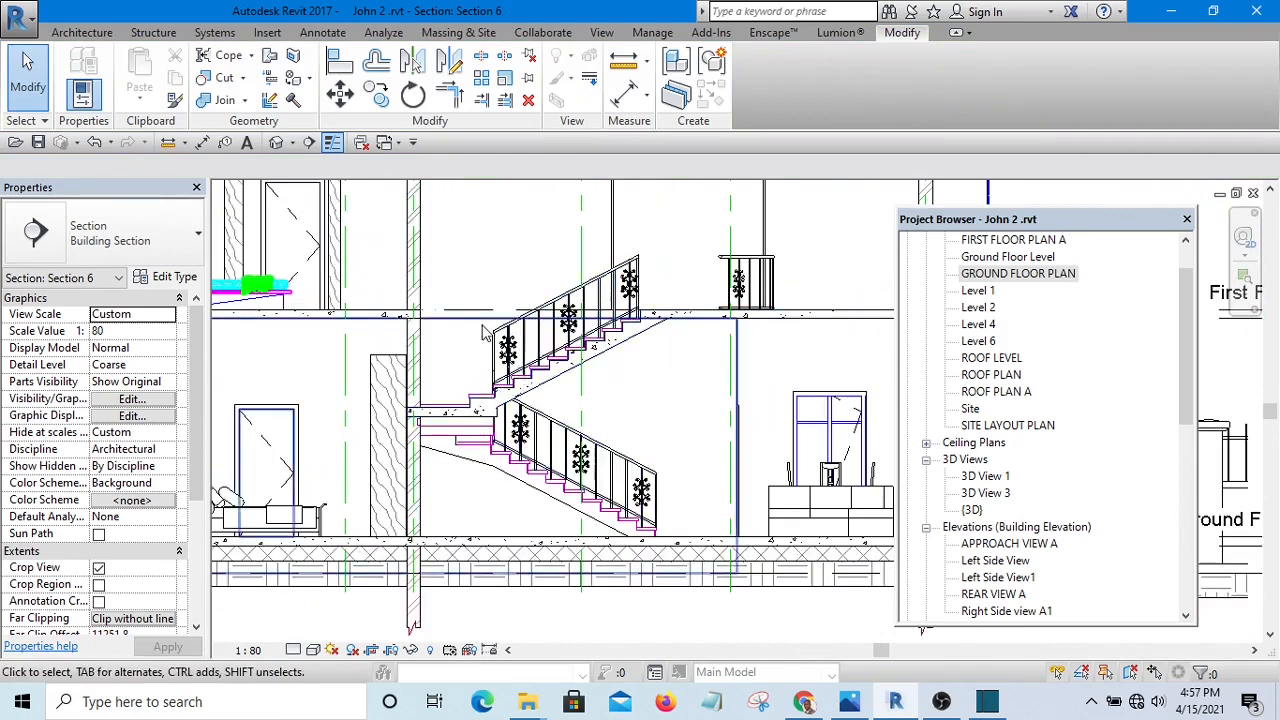
{"action": "scroll", "coordinate": [485, 366], "scroll_direction": "down", "scroll_amount": 3}
{"action": "scroll", "coordinate": [482, 362], "scroll_direction": "down", "scroll_amount": 2}
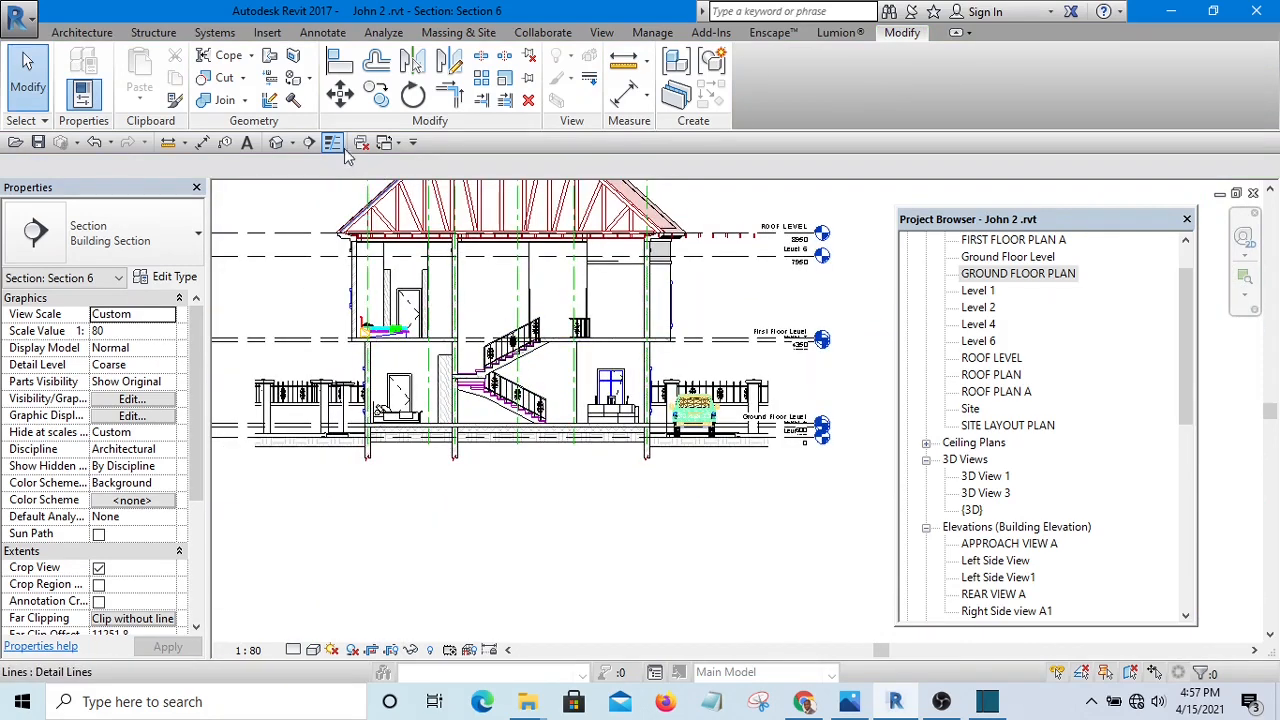
{"action": "scroll", "coordinate": [677, 370], "scroll_direction": "up", "scroll_amount": 4}
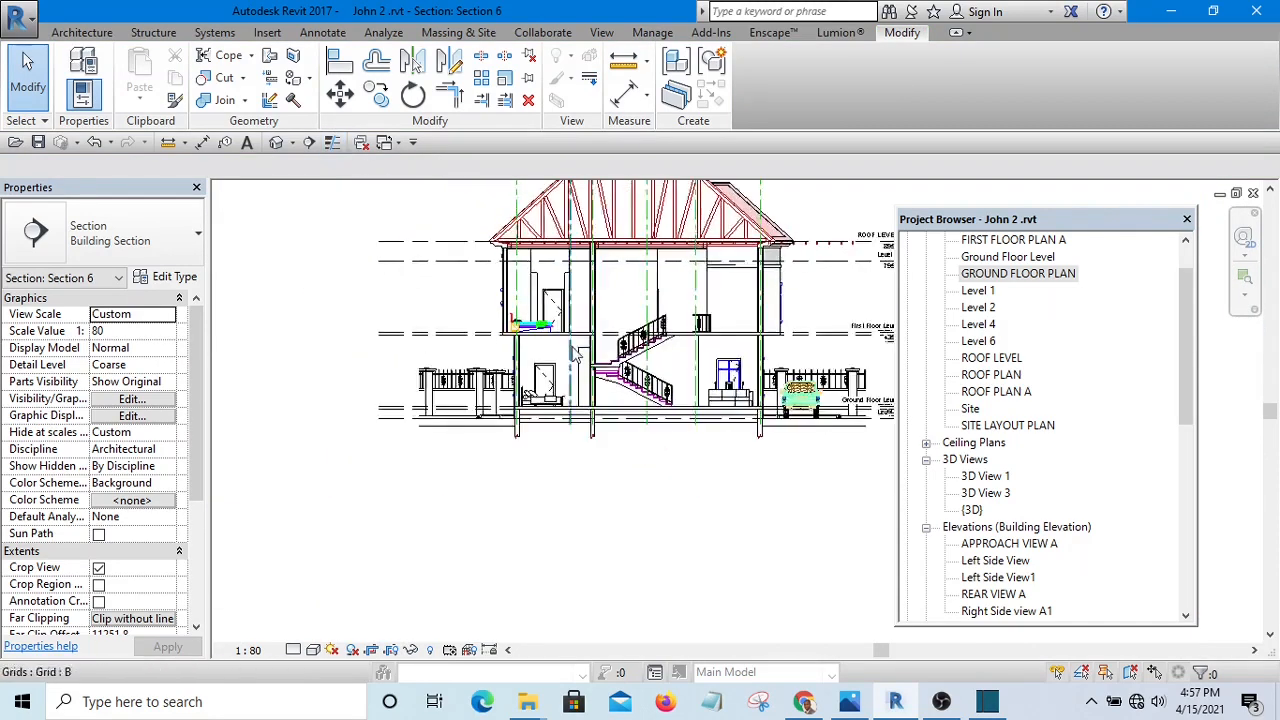
{"action": "scroll", "coordinate": [677, 370], "scroll_direction": "up", "scroll_amount": 2}
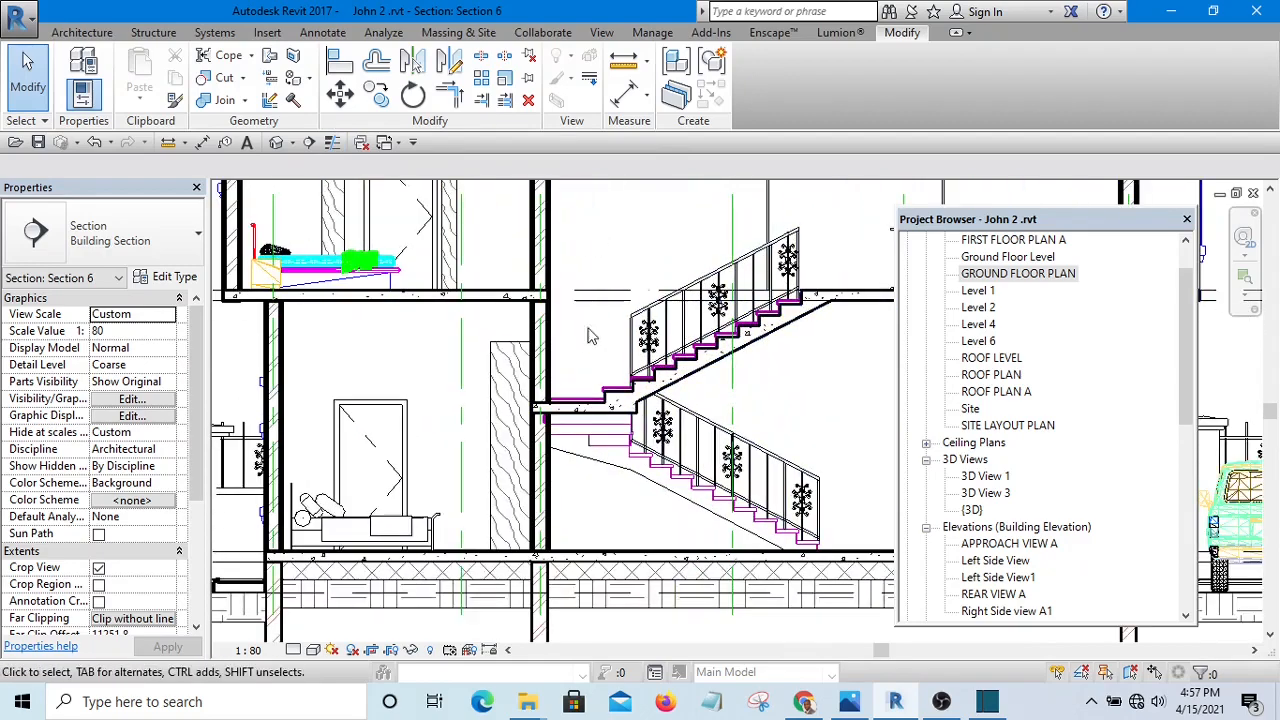
- Examine the whole building section's line weights and fills around the staircase, slabs, foundations and boundary fence
{"action": "scroll", "coordinate": [581, 297], "scroll_direction": "down", "scroll_amount": 5}
{"action": "middle_click_drag", "start_coordinate": [588, 324], "coordinate": [582, 402]}
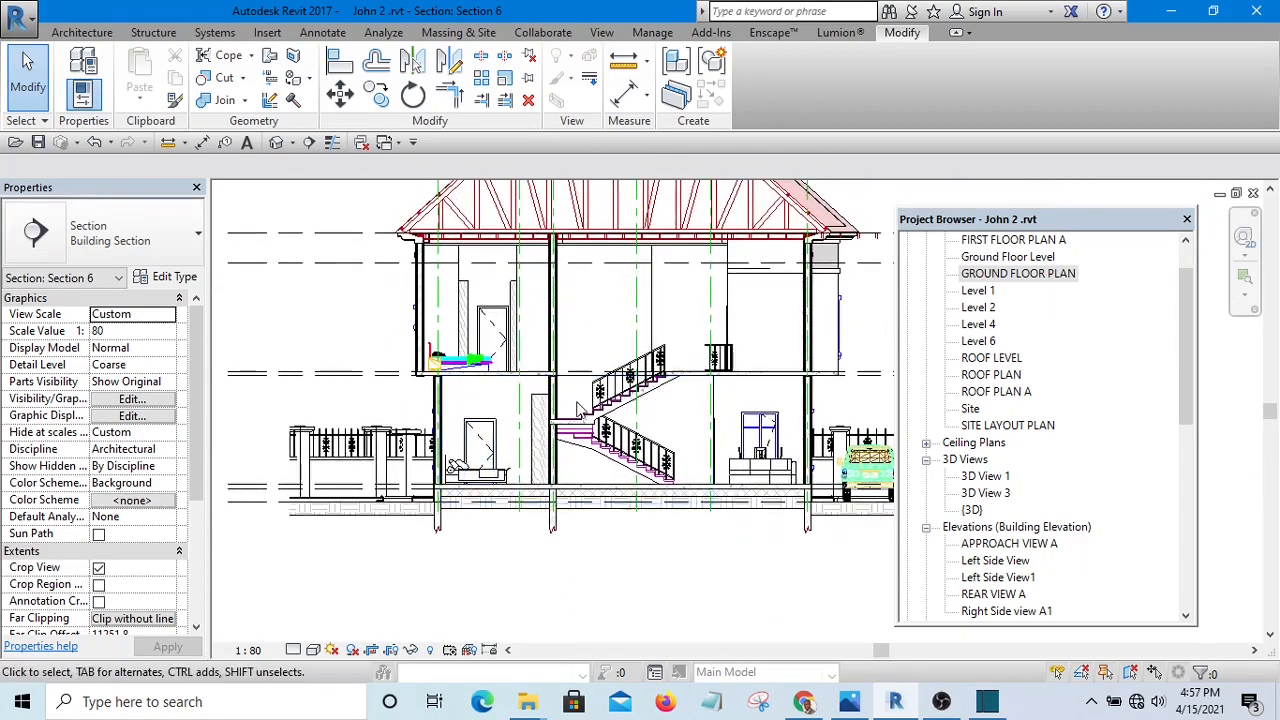
{"action": "scroll", "coordinate": [580, 409], "scroll_direction": "up", "scroll_amount": 1}
{"action": "scroll", "coordinate": [577, 410], "scroll_direction": "up", "scroll_amount": 3}
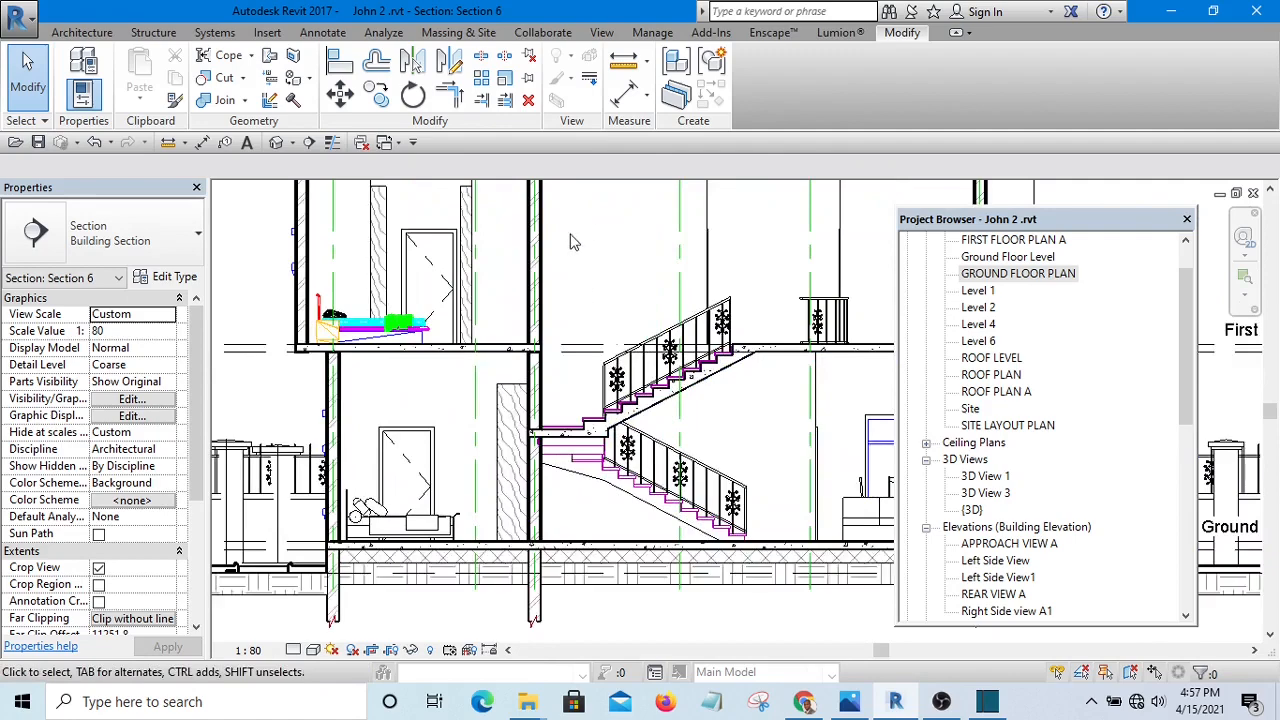
{"action": "scroll", "coordinate": [580, 388], "scroll_direction": "down", "scroll_amount": 4}
{"action": "scroll", "coordinate": [420, 314], "scroll_direction": "up", "scroll_amount": 3}
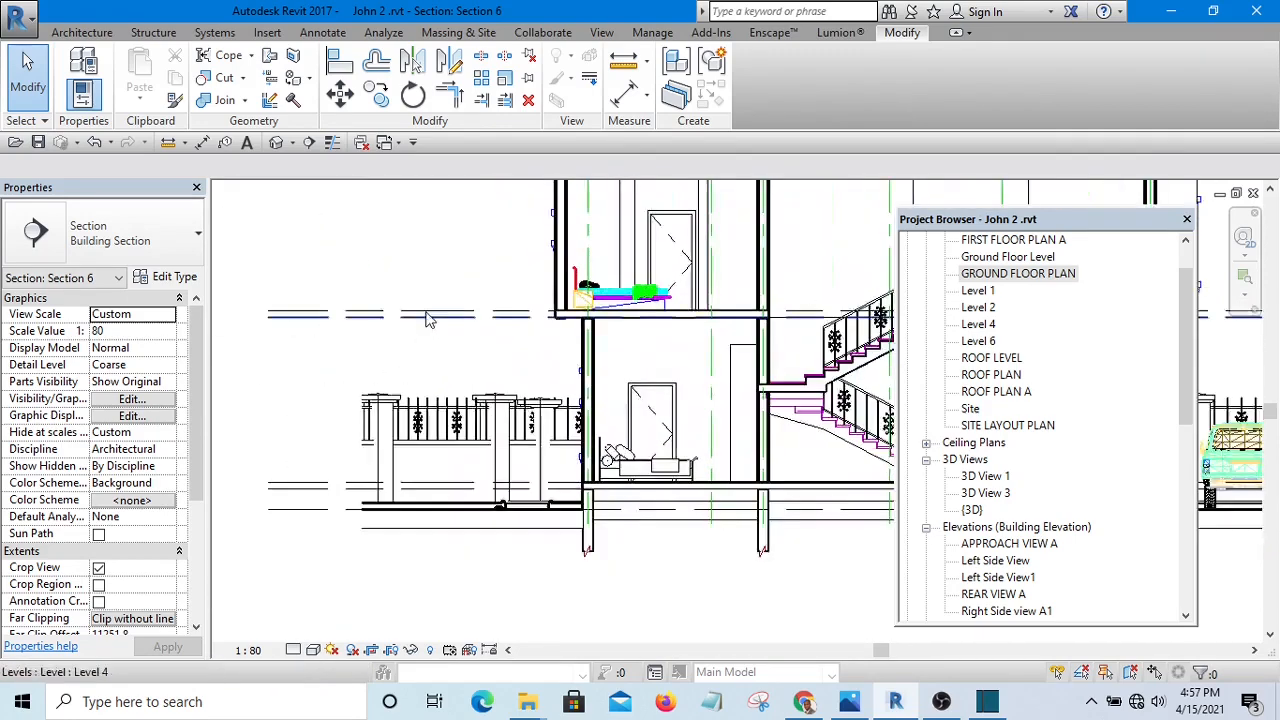
{"action": "scroll", "coordinate": [347, 311], "scroll_direction": "down", "scroll_amount": 3}
{"action": "scroll", "coordinate": [350, 311], "scroll_direction": "up", "scroll_amount": 1}
{"action": "scroll", "coordinate": [570, 332], "scroll_direction": "down", "scroll_amount": 2}
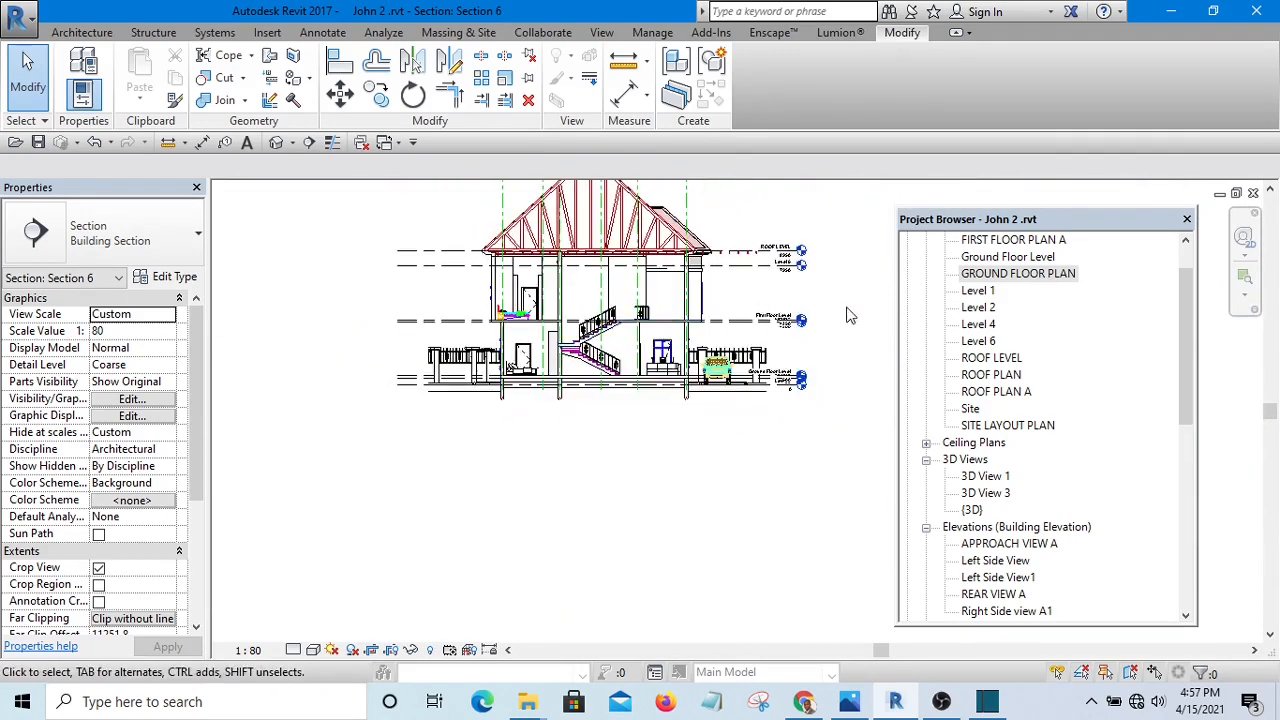
- Check how the staircase, ground-floor rooms, foundations and level lines read in the building section
{"action": "scroll", "coordinate": [825, 313], "scroll_direction": "up", "scroll_amount": 3}
{"action": "scroll", "coordinate": [727, 347], "scroll_direction": "up", "scroll_amount": 2}
{"action": "scroll", "coordinate": [679, 340], "scroll_direction": "down", "scroll_amount": 4}
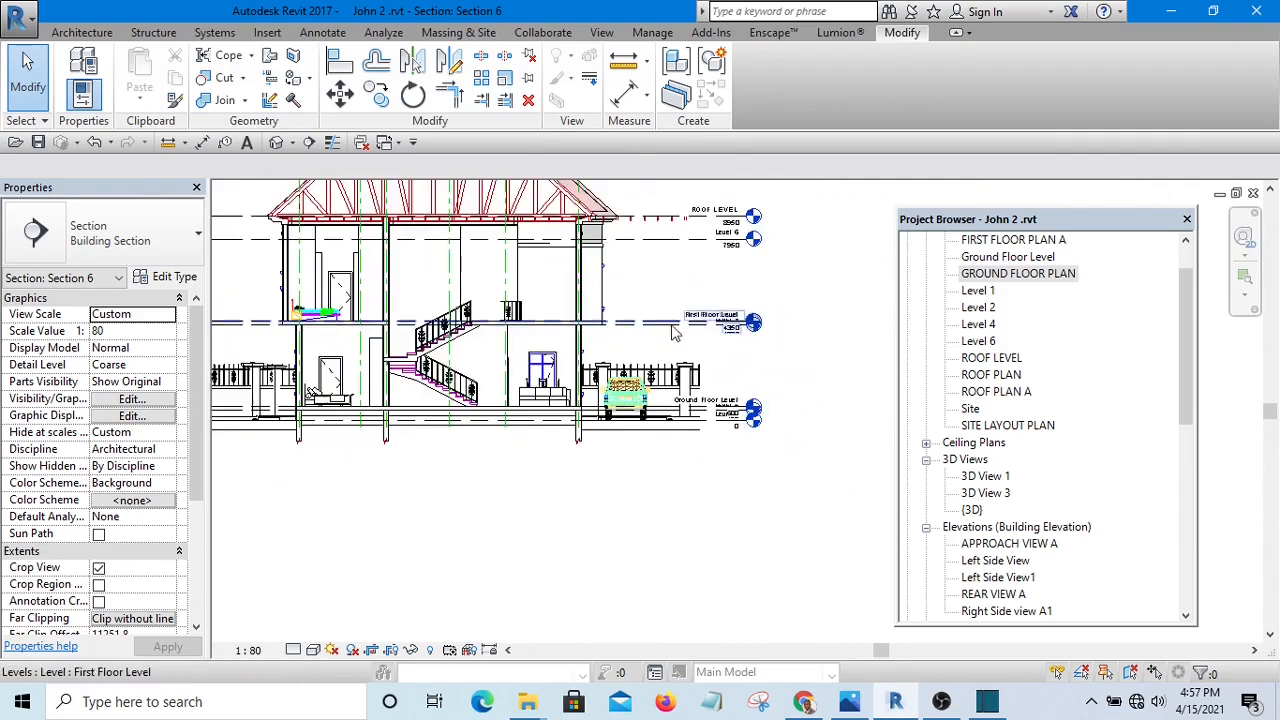
{"action": "scroll", "coordinate": [782, 420], "scroll_direction": "up", "scroll_amount": 4}
{"action": "scroll", "coordinate": [782, 420], "scroll_direction": "down", "scroll_amount": 4}
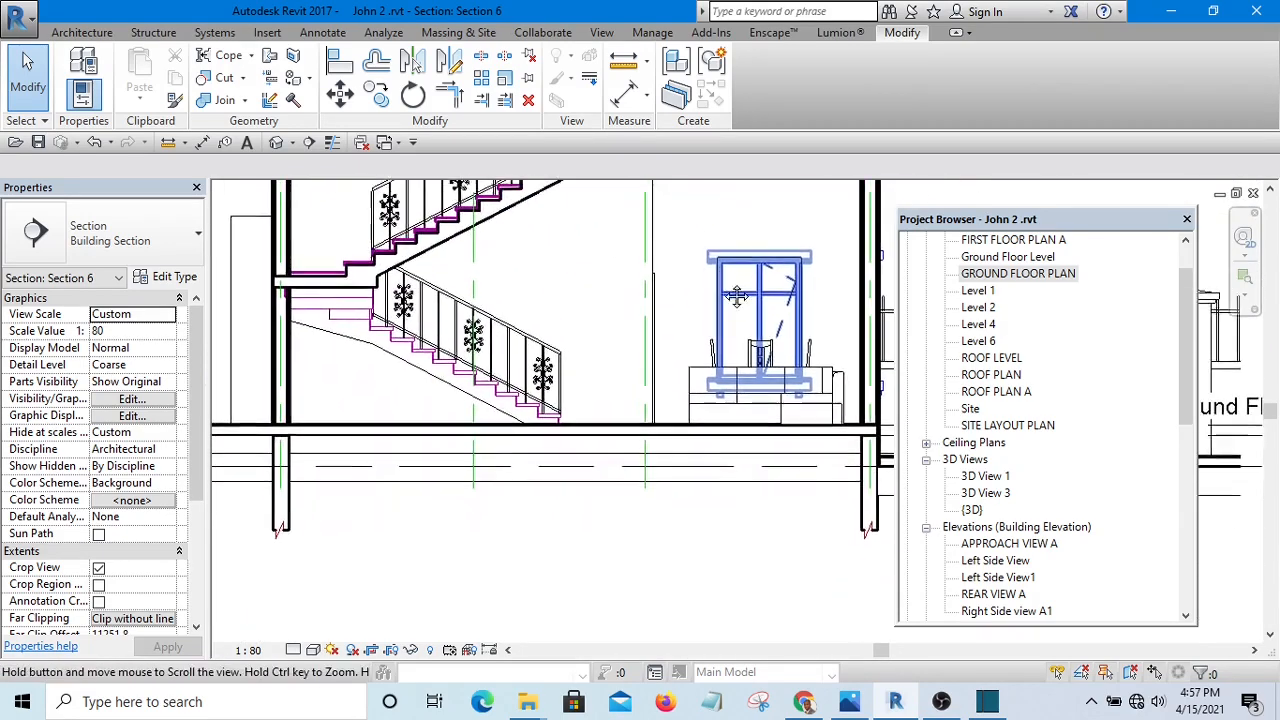
{"action": "middle_click_drag", "start_coordinate": [625, 530], "coordinate": [622, 467]}
{"action": "scroll", "coordinate": [693, 505], "scroll_direction": "down", "scroll_amount": 3}
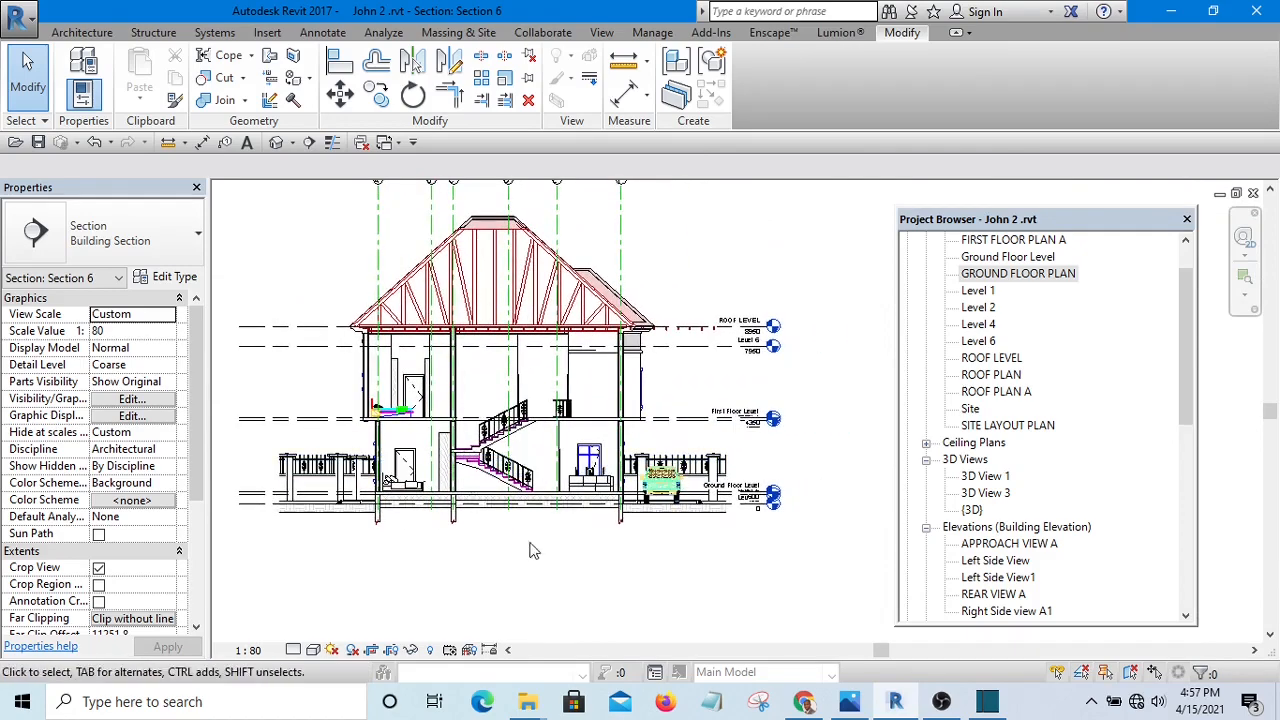
- Delete the stray short vertical detail lines running past the eaves along the roof level line
{"action": "scroll", "coordinate": [675, 350], "scroll_direction": "up", "scroll_amount": 2}
{"action": "scroll", "coordinate": [675, 350], "scroll_direction": "up", "scroll_amount": 3}
{"action": "scroll", "coordinate": [675, 350], "scroll_direction": "up", "scroll_amount": 3}
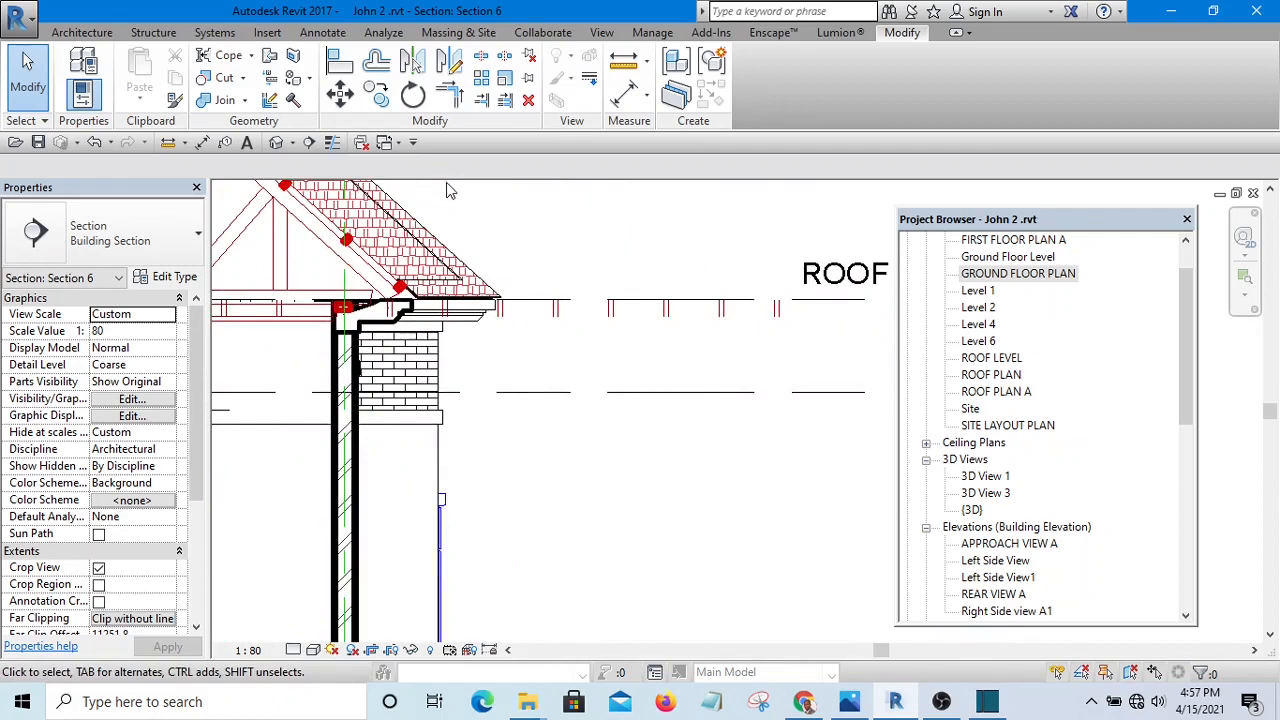
{"action": "scroll", "coordinate": [448, 190], "scroll_direction": "down", "scroll_amount": 2}
{"action": "left_click_drag", "start_coordinate": [447, 184], "coordinate": [755, 352]}
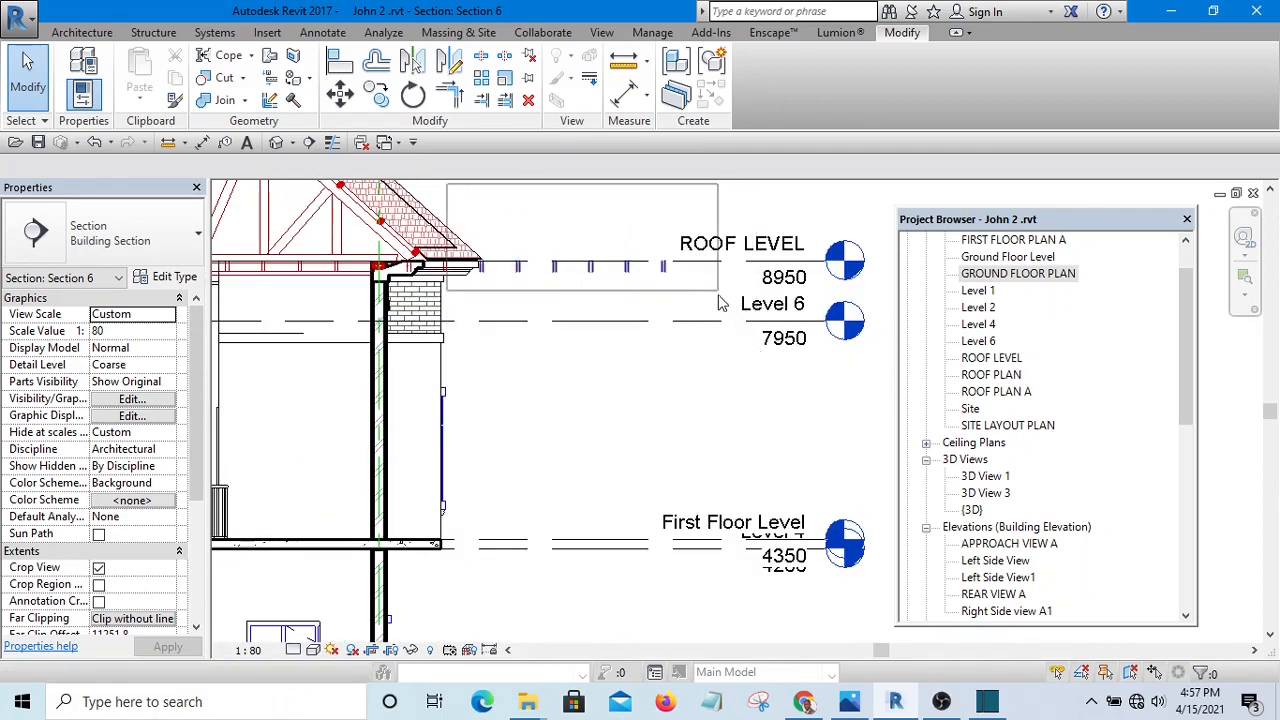
{"action": "left_click_drag", "start_coordinate": [721, 305], "coordinate": [721, 305]}
{"action": "key", "text": "Delete"}
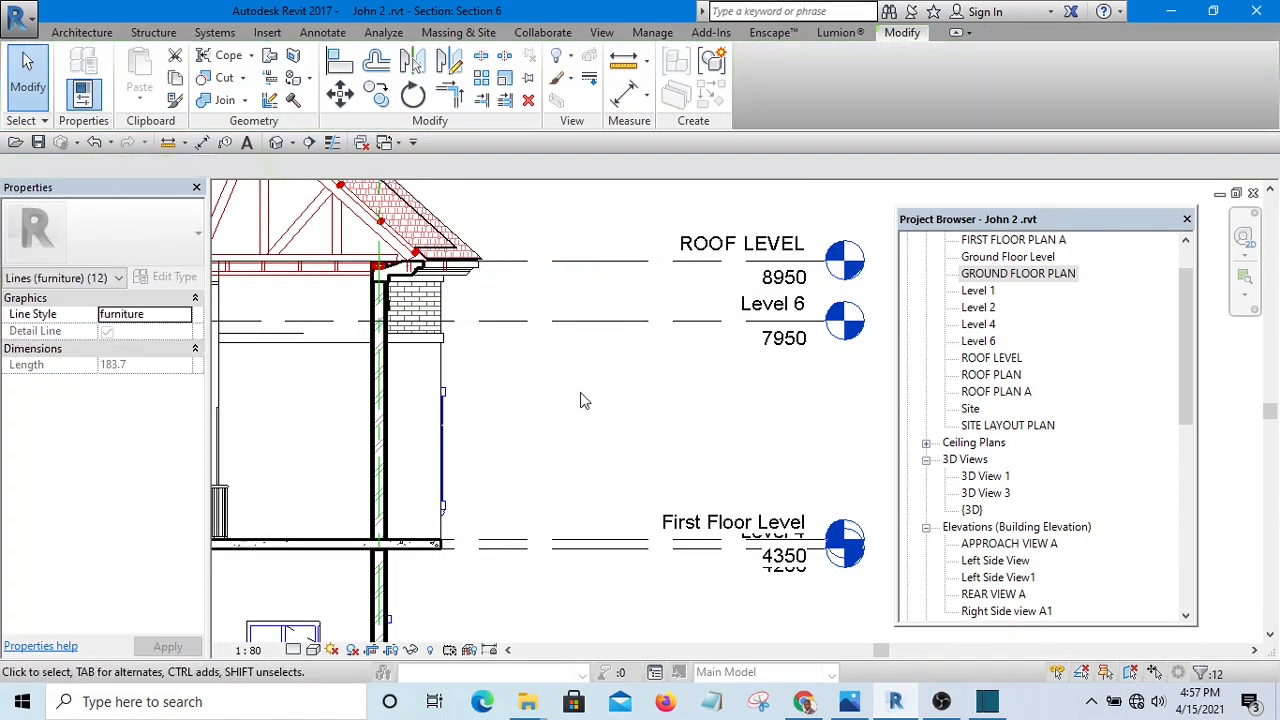
- Delete the two stray vertical detail lines crossing the eaves mouldings above the brickwork
{"action": "scroll", "coordinate": [424, 285], "scroll_direction": "up", "scroll_amount": 2}
{"action": "scroll", "coordinate": [454, 258], "scroll_direction": "up", "scroll_amount": 3}
{"action": "left_click", "coordinate": [473, 272]}
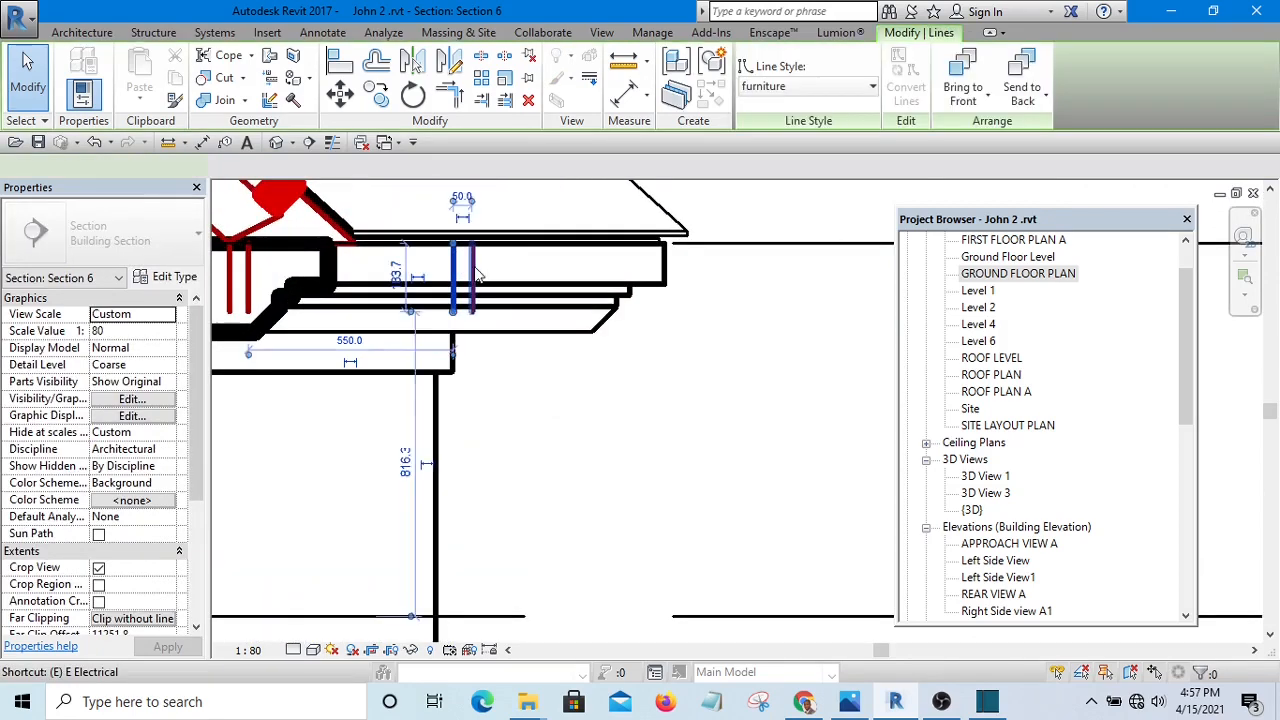
{"action": "key", "text": "Delete"}
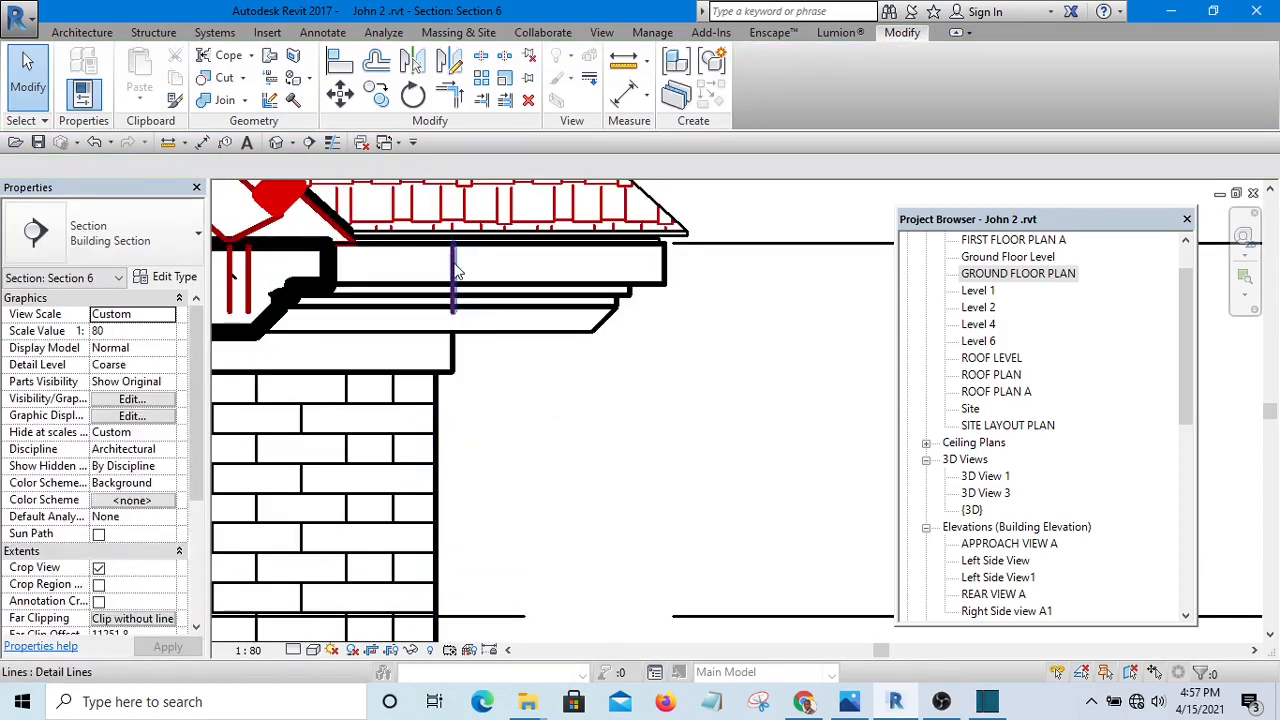
{"action": "left_click", "coordinate": [455, 268]}
{"action": "scroll", "coordinate": [748, 400], "scroll_direction": "down", "scroll_amount": 2}
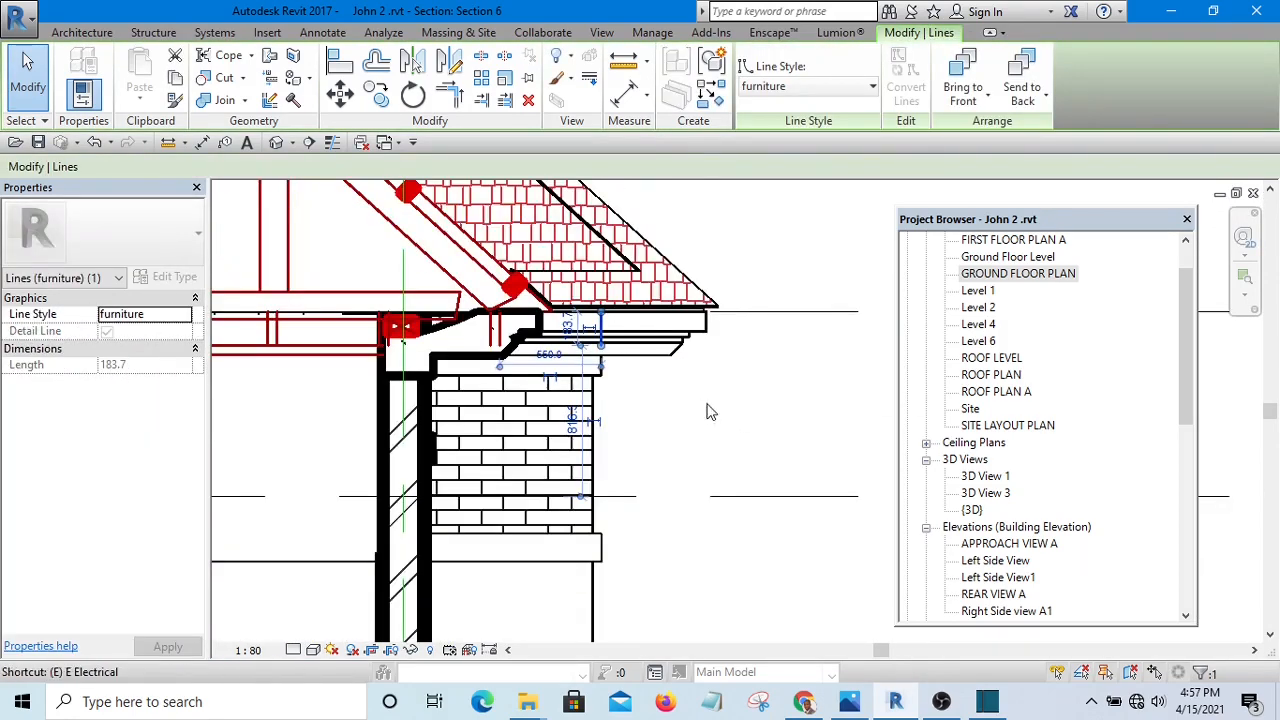
{"action": "scroll", "coordinate": [706, 411], "scroll_direction": "up", "scroll_amount": 2}
{"action": "key", "text": "Escape"}
{"action": "left_click", "coordinate": [523, 268]}
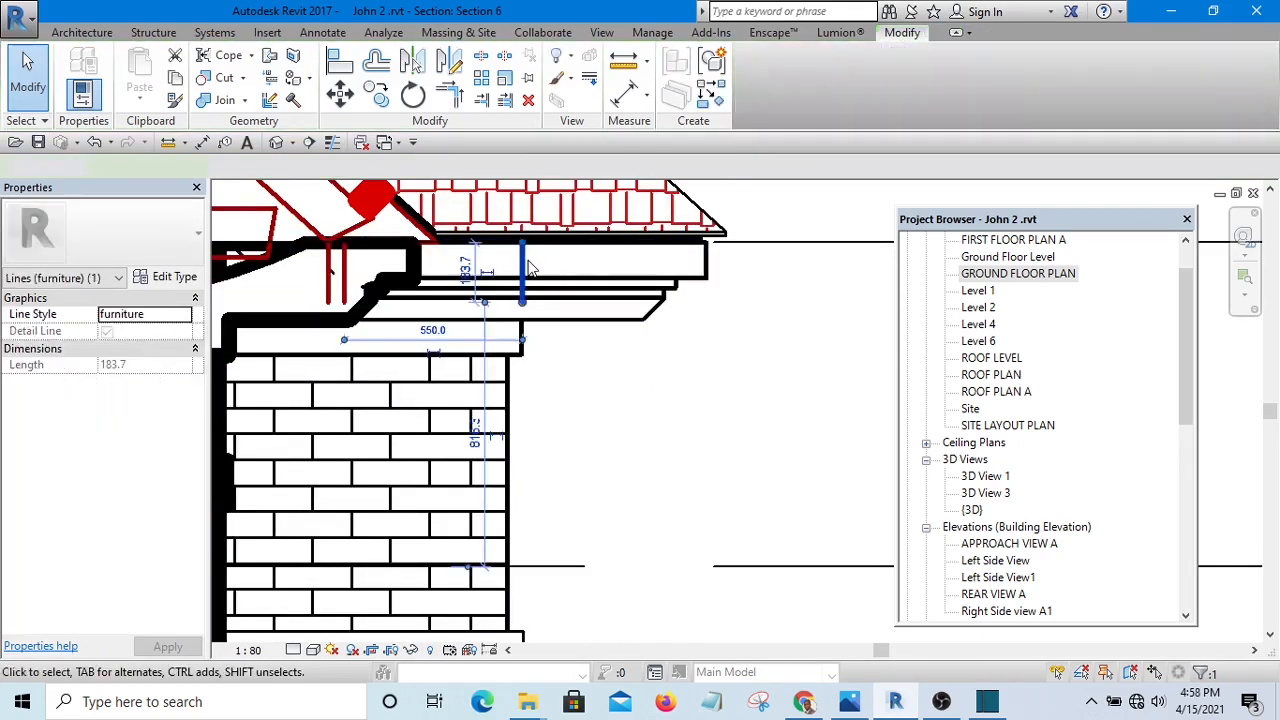
{"action": "key", "text": "Delete"}
- Delete the two vertical furniture-style detail lines inside the cut eaves profile at the end of the truss
{"action": "left_click", "coordinate": [345, 276]}
{"action": "key", "text": "Delete"}
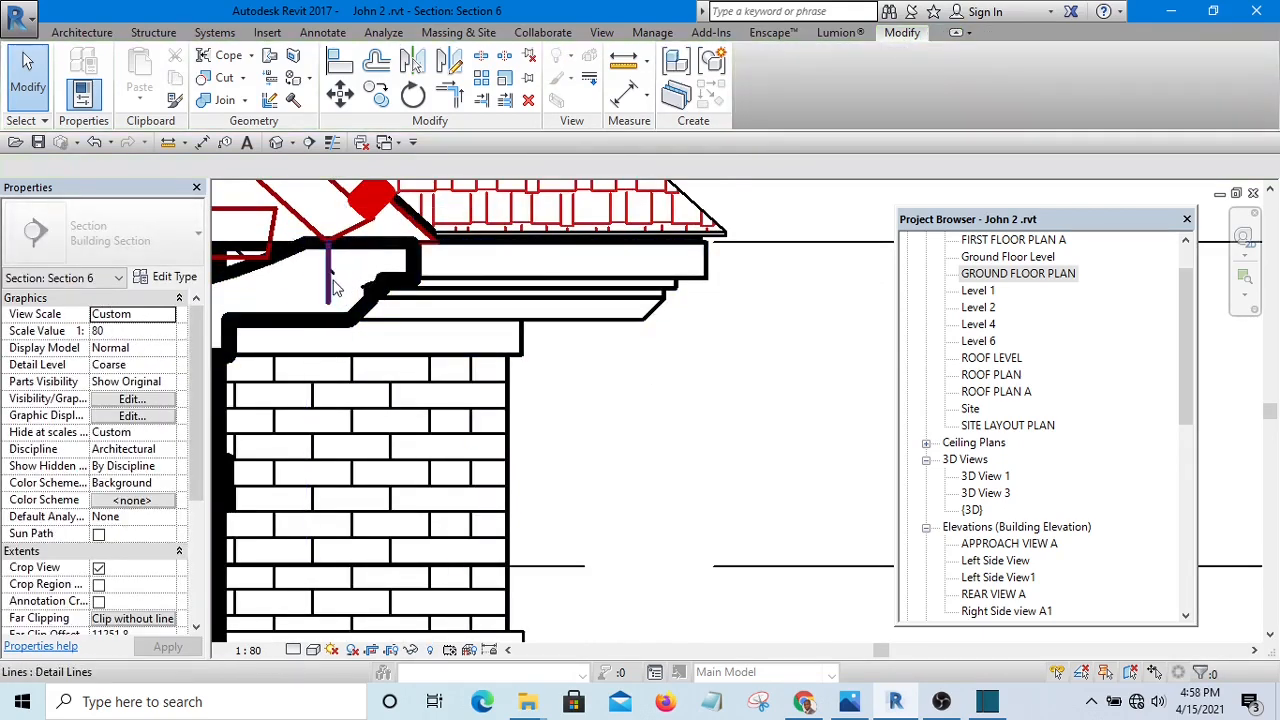
{"action": "left_click", "coordinate": [331, 290]}
{"action": "key", "text": "Delete"}
- Examine the full building section from the roof trusses down to the staircase and ground floor
{"action": "scroll", "coordinate": [986, 463], "scroll_direction": "down", "scroll_amount": 2}
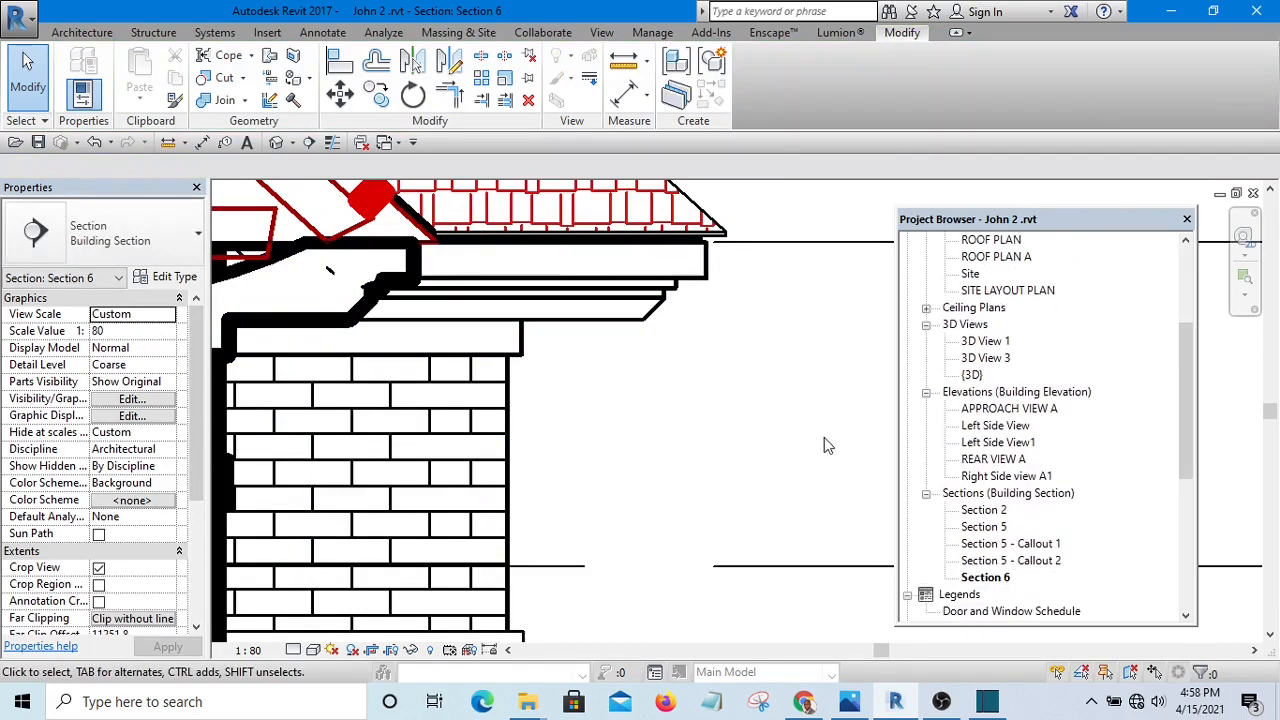
{"action": "scroll", "coordinate": [800, 446], "scroll_direction": "down", "scroll_amount": 3}
{"action": "scroll", "coordinate": [757, 446], "scroll_direction": "down", "scroll_amount": 5}
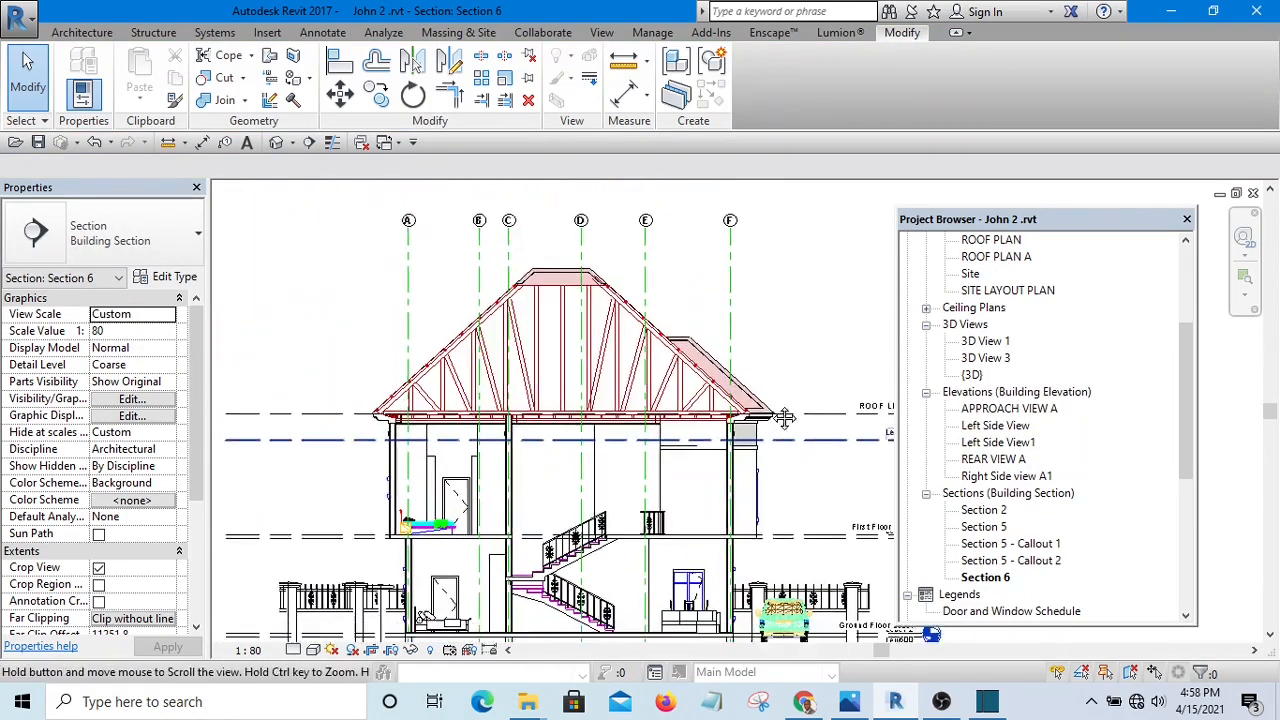
{"action": "scroll", "coordinate": [610, 380], "scroll_direction": "down", "scroll_amount": 2}
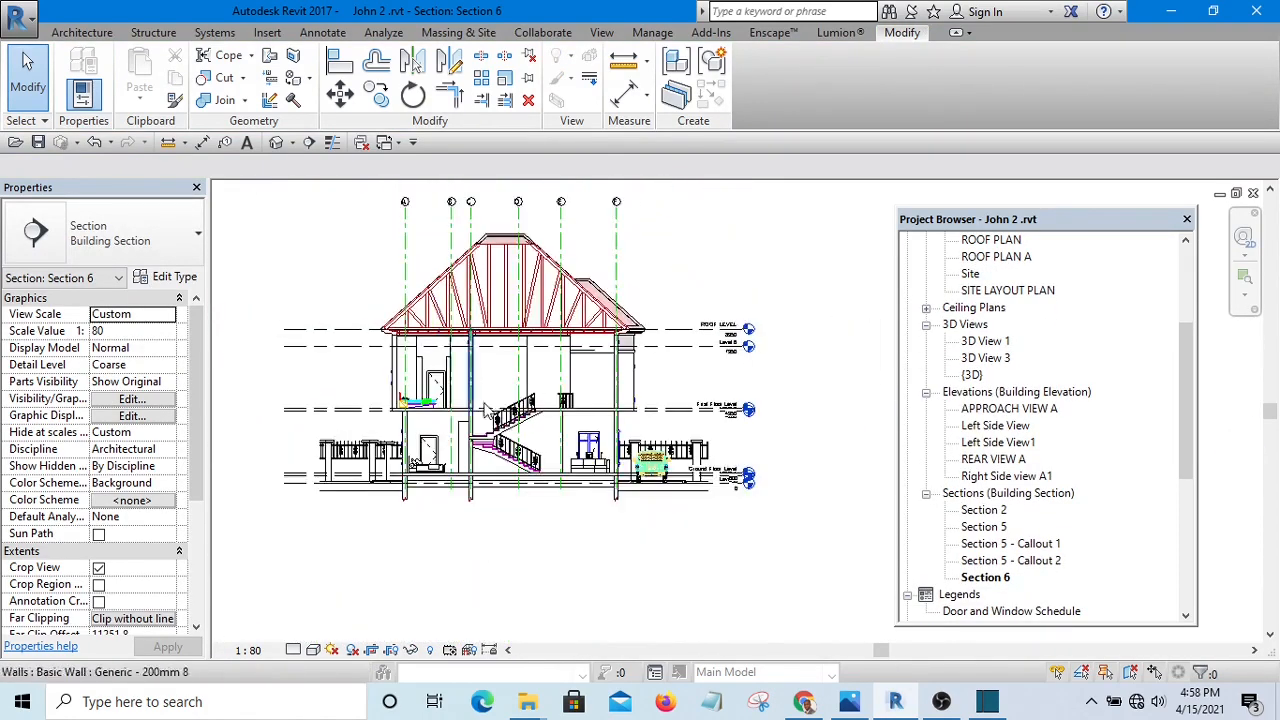
{"action": "middle_click_drag", "start_coordinate": [567, 397], "coordinate": [432, 397]}
{"action": "scroll", "coordinate": [432, 397], "scroll_direction": "up", "scroll_amount": 6}
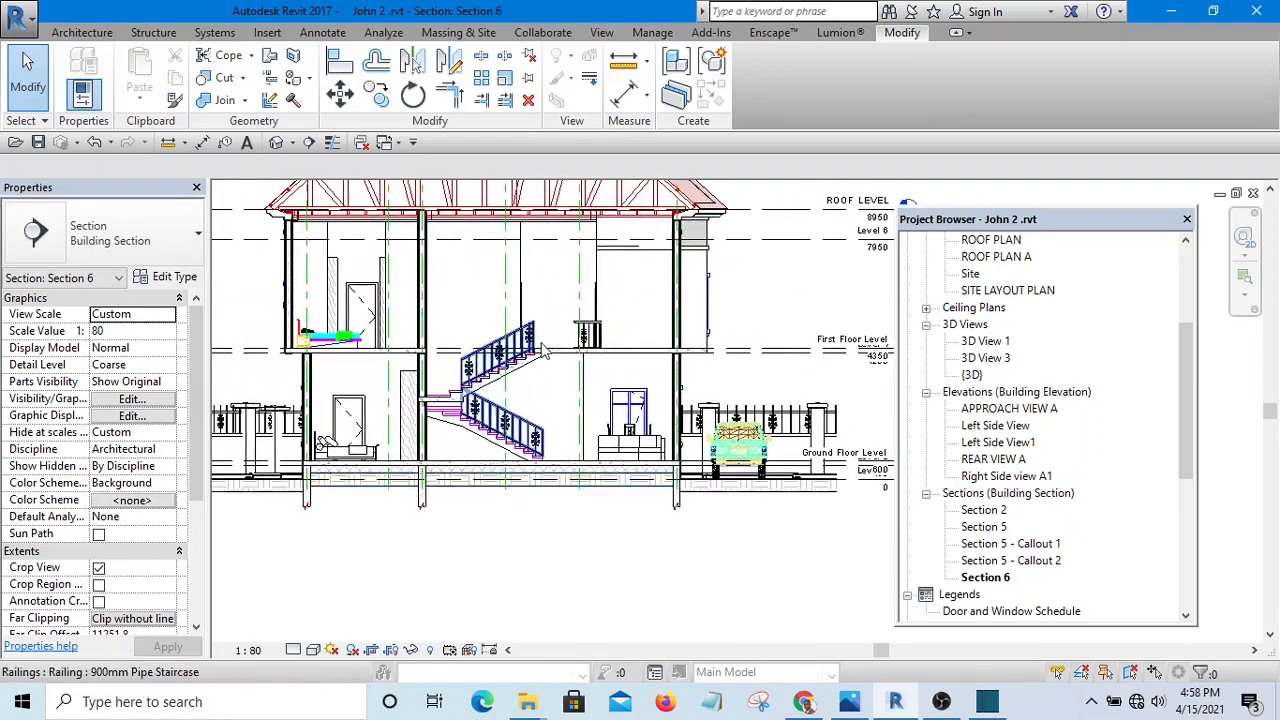
{"action": "scroll", "coordinate": [604, 411], "scroll_direction": "down", "scroll_amount": 4}
{"action": "middle_click_drag", "start_coordinate": [595, 495], "coordinate": [577, 517]}
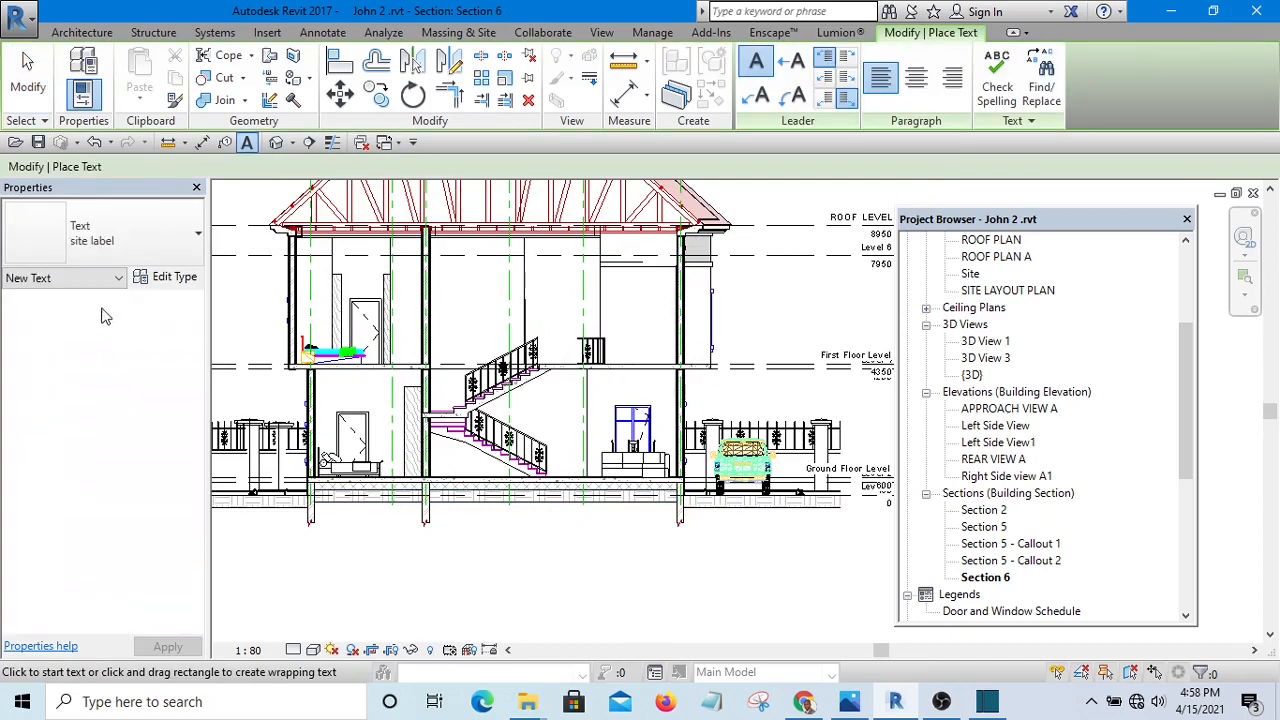
- Label the first-floor room above the bed "Walk in Clst" using the Room label text type
{"action": "left_click", "coordinate": [100, 232]}
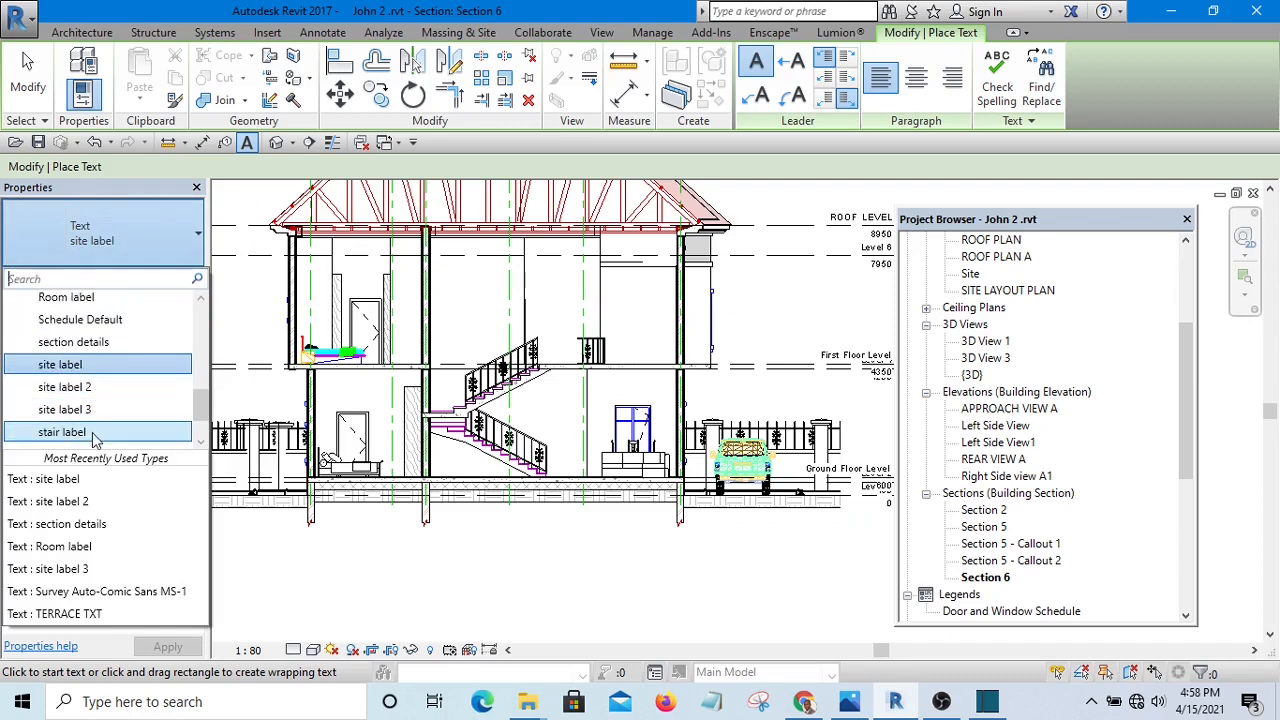
{"action": "left_click", "coordinate": [60, 546]}
{"action": "scroll", "coordinate": [486, 329], "scroll_direction": "up", "scroll_amount": 3}
{"action": "scroll", "coordinate": [467, 349], "scroll_direction": "down", "scroll_amount": 1}
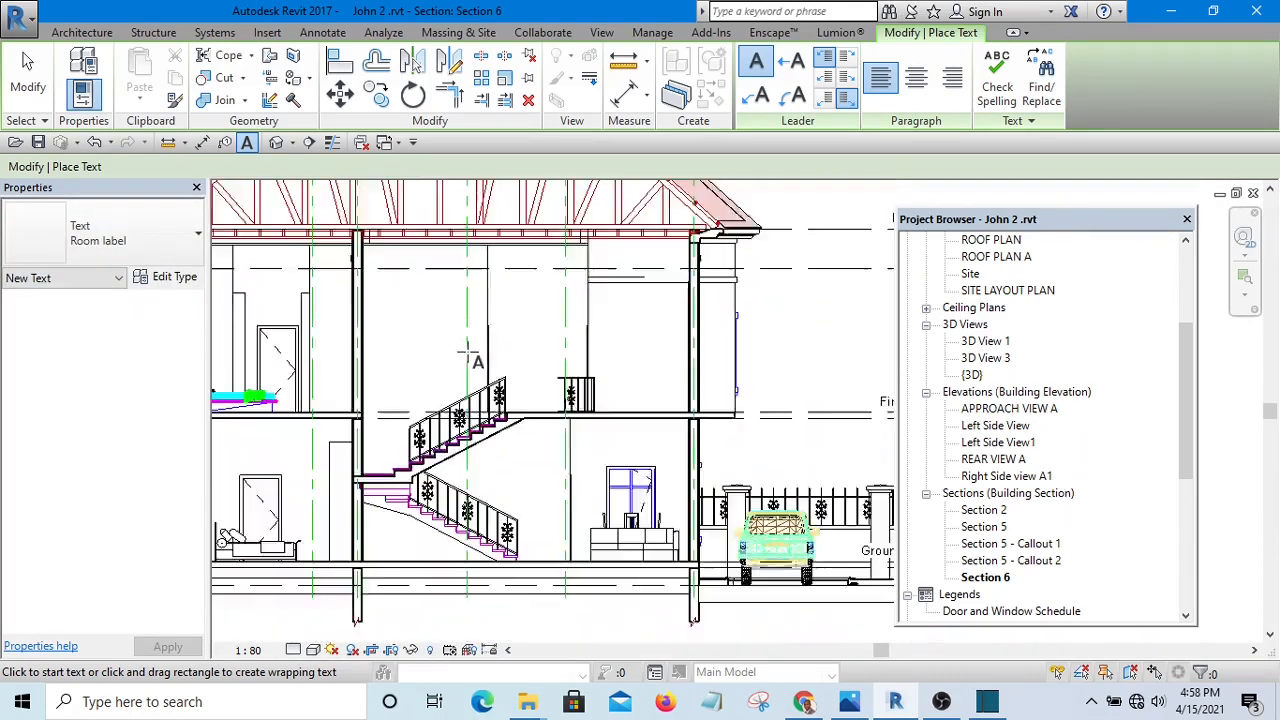
{"action": "scroll", "coordinate": [467, 349], "scroll_direction": "down", "scroll_amount": 4}
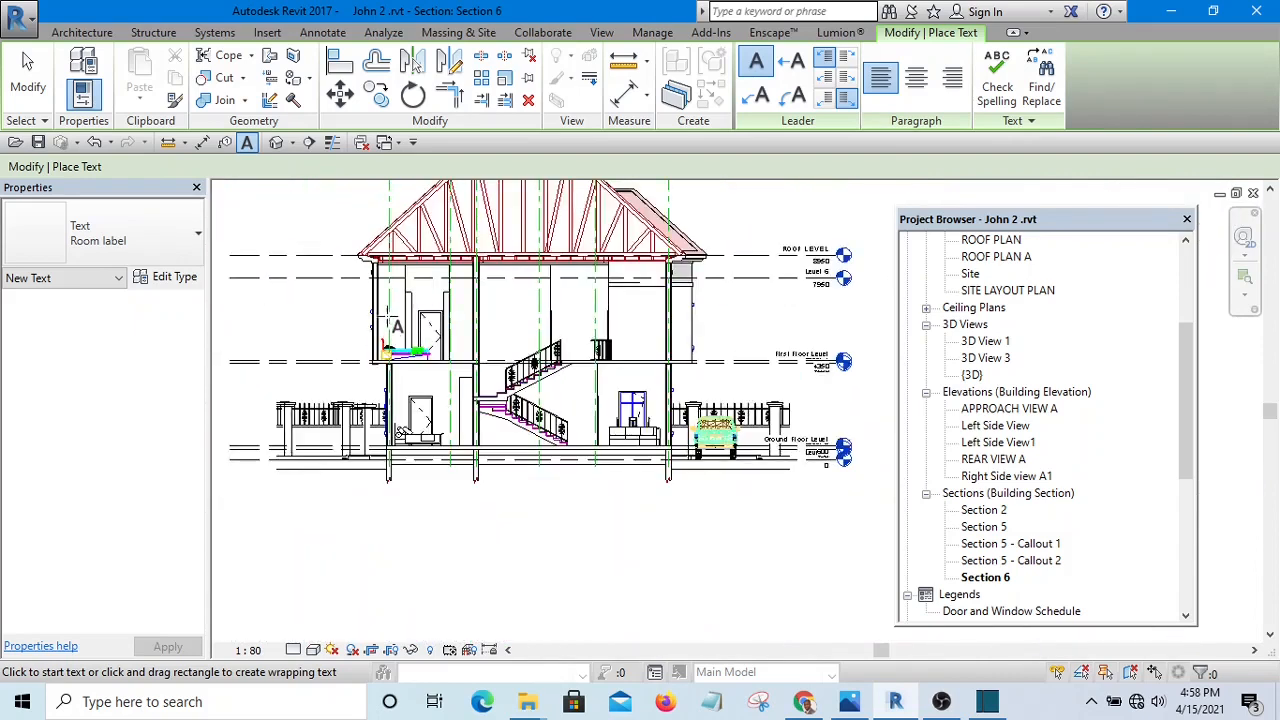
{"action": "scroll", "coordinate": [386, 319], "scroll_direction": "up", "scroll_amount": 3}
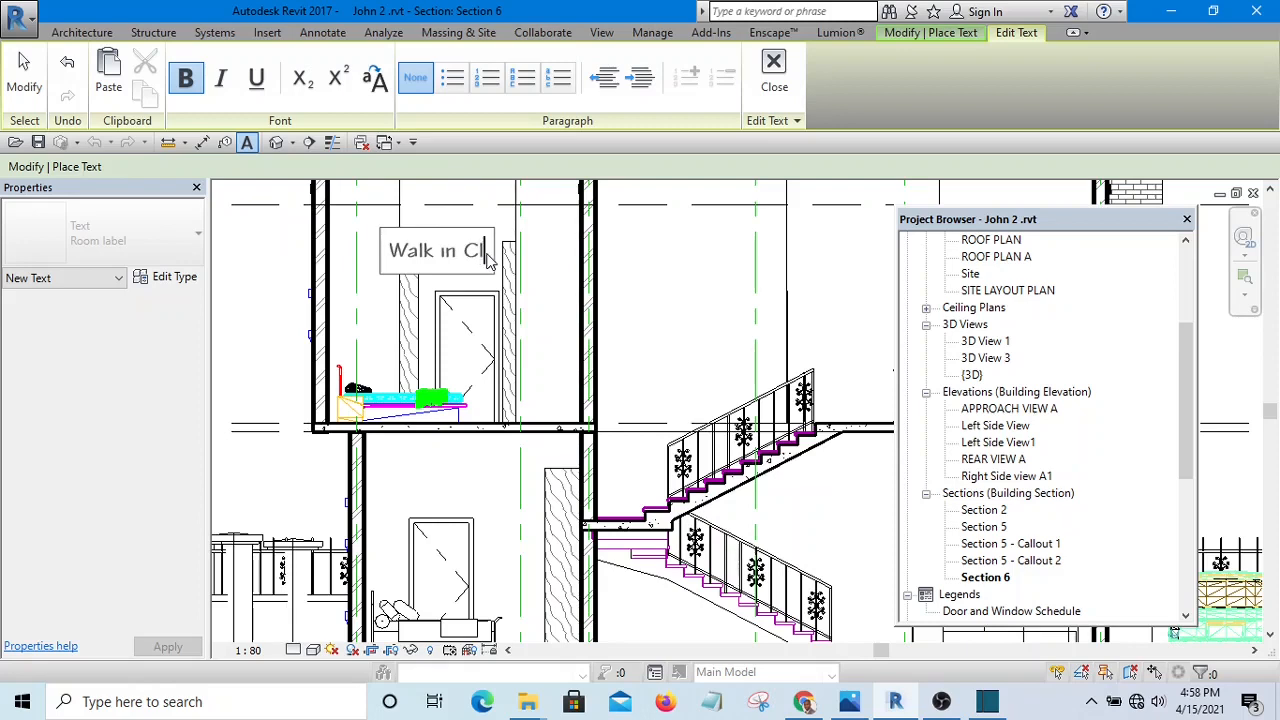
{"action": "left_click", "coordinate": [557, 334]}
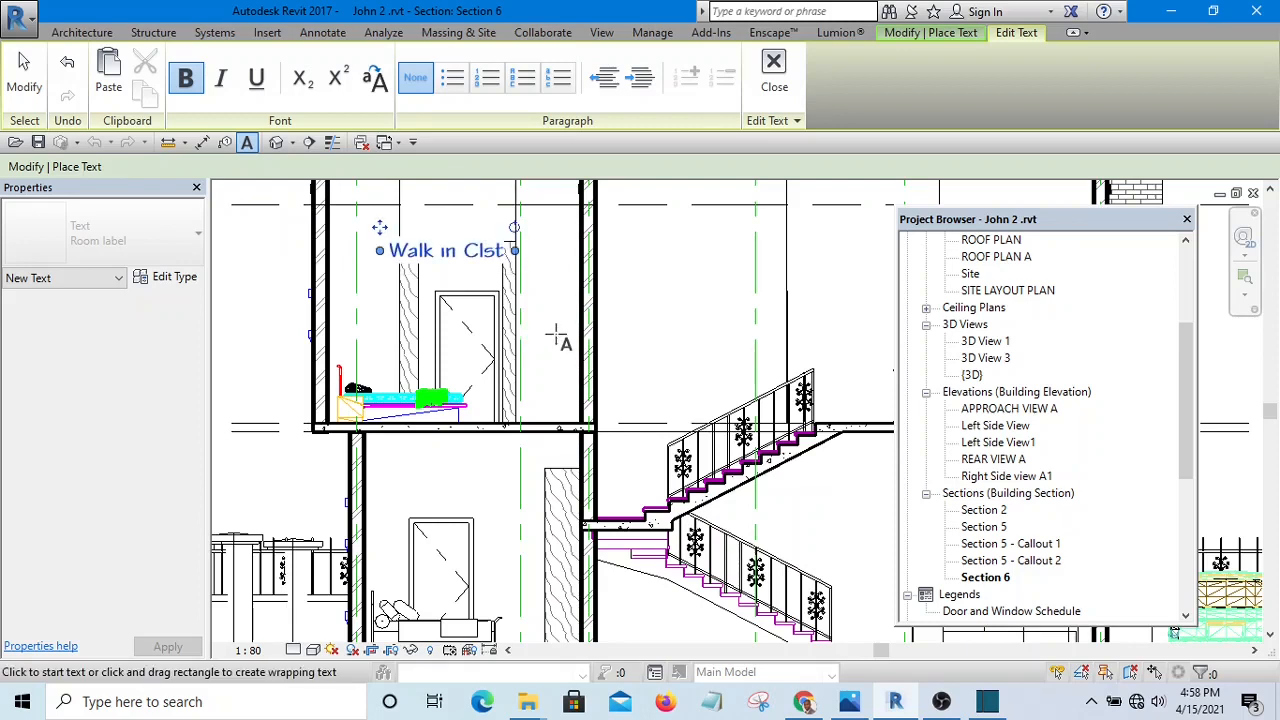
- Label the ground-floor room beneath the walk-in closet "Bedroom", placing the text above its door
{"action": "scroll", "coordinate": [557, 334], "scroll_direction": "down", "scroll_amount": 2}
{"action": "middle_click_drag", "start_coordinate": [534, 494], "coordinate": [491, 380]}
{"action": "scroll", "coordinate": [418, 345], "scroll_direction": "up", "scroll_amount": 2}
{"action": "scroll", "coordinate": [410, 311], "scroll_direction": "up", "scroll_amount": 1}
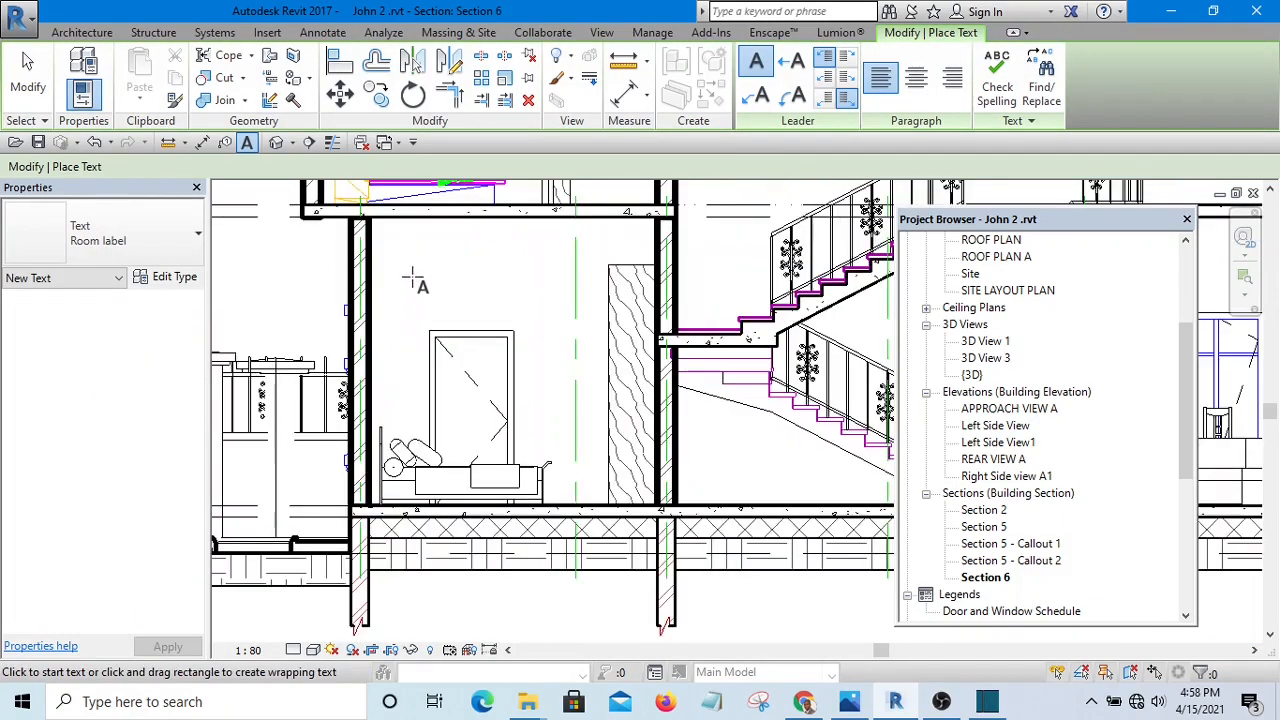
{"action": "type", "text": "Bedroom"}
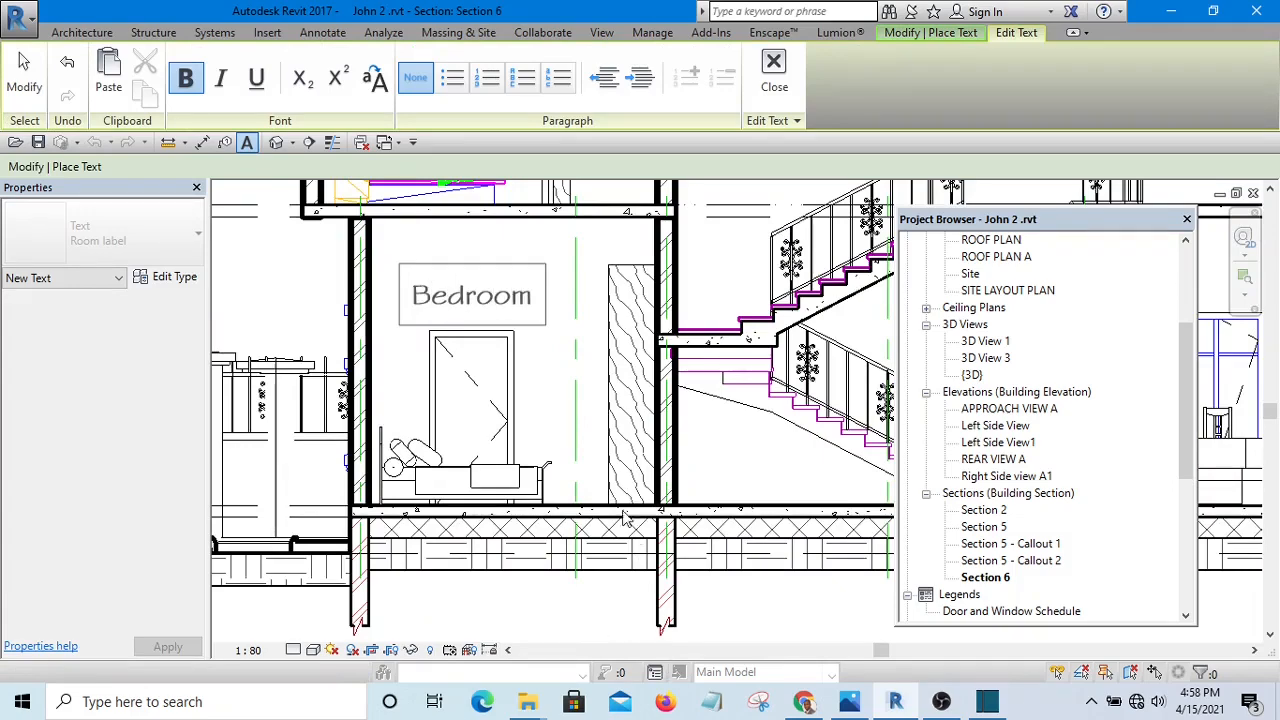
{"action": "left_click", "coordinate": [580, 415]}
- Add the room label "stair Hall" above the upper stair flight on the first floor
{"action": "scroll", "coordinate": [577, 412], "scroll_direction": "down", "scroll_amount": 3}
{"action": "middle_click_drag", "start_coordinate": [732, 370], "coordinate": [570, 459]}
{"action": "scroll", "coordinate": [594, 305], "scroll_direction": "up", "scroll_amount": 1}
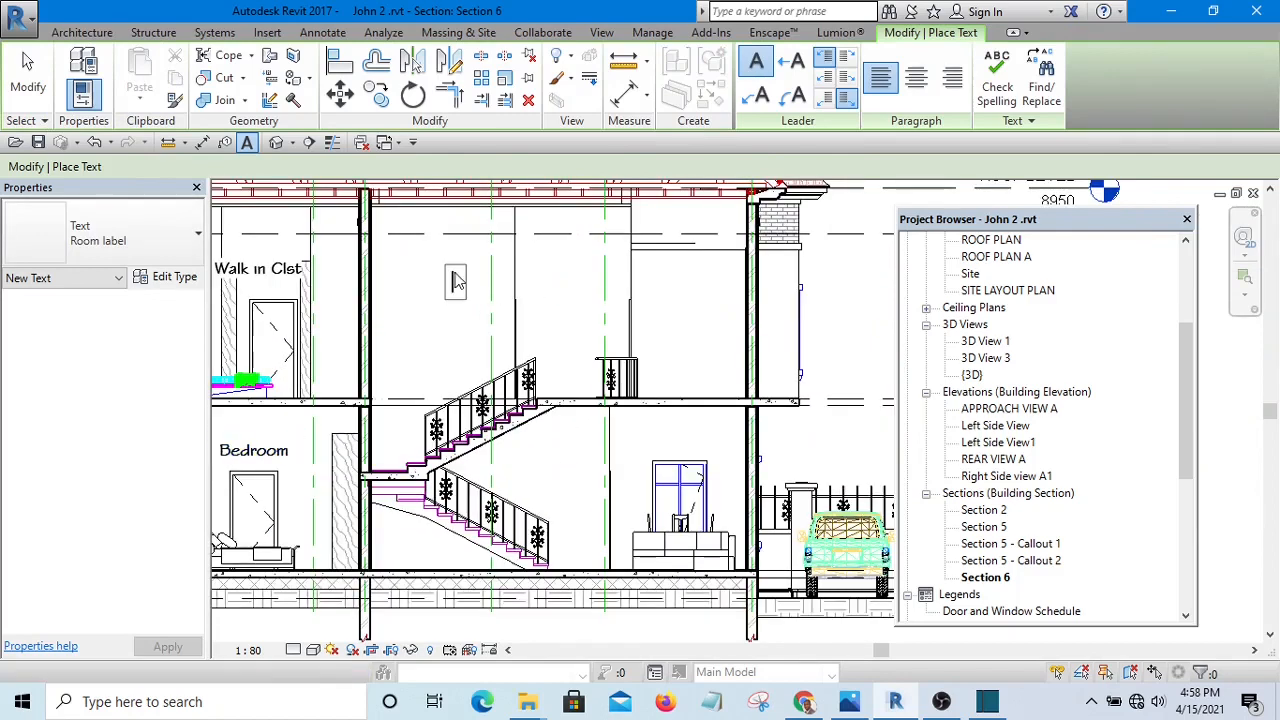
{"action": "left_click", "coordinate": [455, 280]}
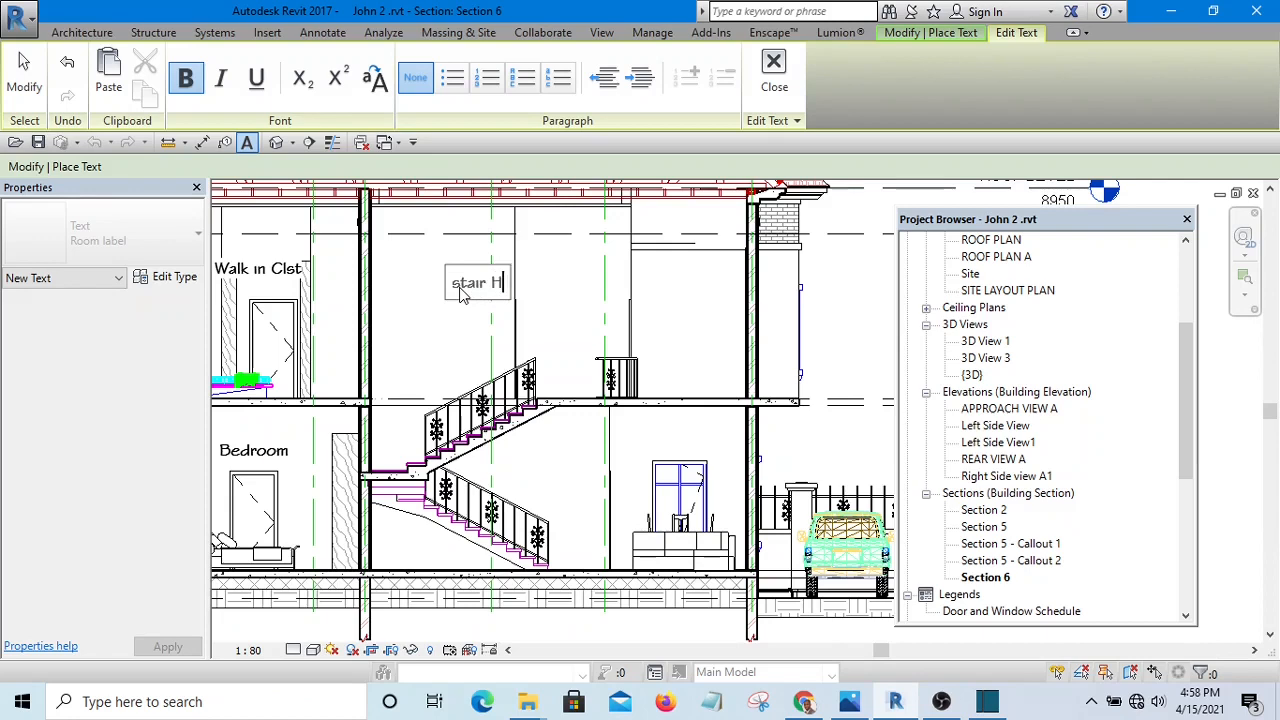
{"action": "type", "text": "stair Hall"}
{"action": "left_click", "coordinate": [676, 338]}
- Add the room label "Main Lounge" above the window in the ground-floor room beside the staircase
{"action": "scroll", "coordinate": [680, 340], "scroll_direction": "down", "scroll_amount": 3}
{"action": "scroll", "coordinate": [483, 380], "scroll_direction": "up", "scroll_amount": 4}
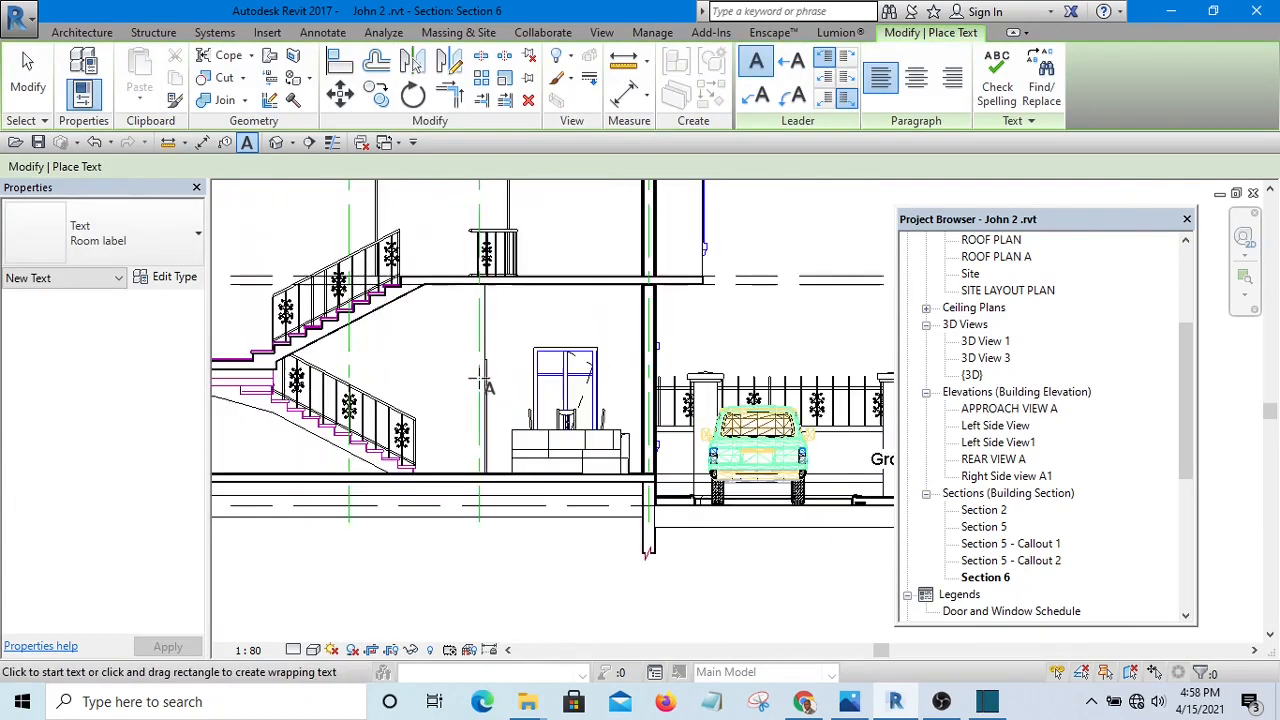
{"action": "left_click", "coordinate": [516, 343]}
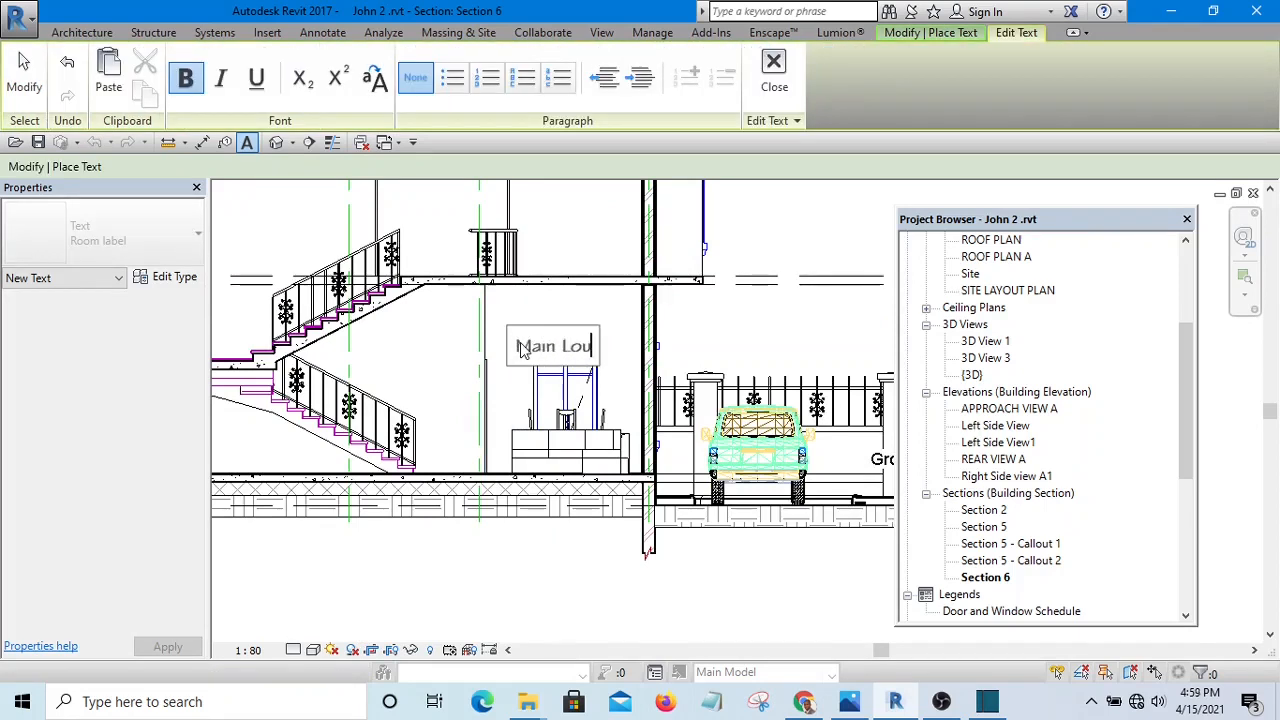
{"action": "left_click", "coordinate": [722, 316]}
{"action": "scroll", "coordinate": [652, 348], "scroll_direction": "down", "scroll_amount": 3}
{"action": "middle_click_drag", "start_coordinate": [630, 260], "coordinate": [580, 366]}
{"action": "scroll", "coordinate": [580, 366], "scroll_direction": "up", "scroll_amount": 3}
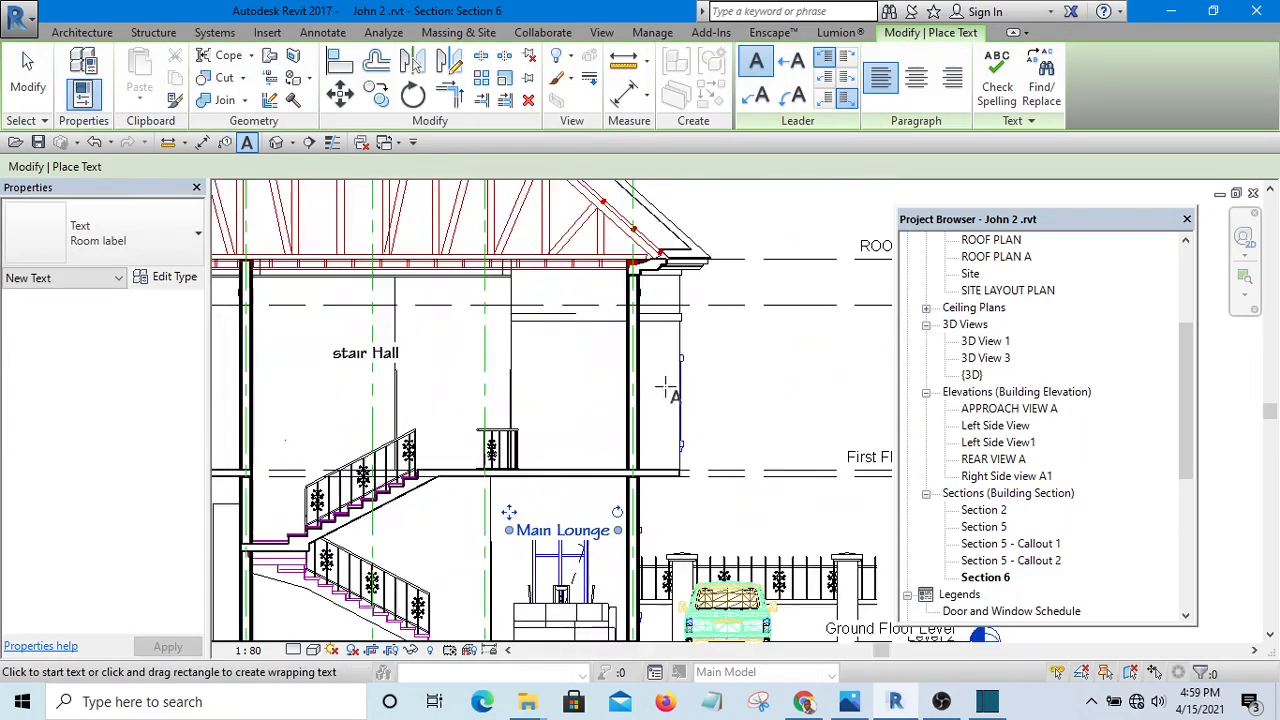
{"action": "key", "text": "Escape"}
- Extend the short diagonal web line of the roof truss up to the underside of the sloping rafter
{"action": "scroll", "coordinate": [665, 388], "scroll_direction": "down", "scroll_amount": 5}
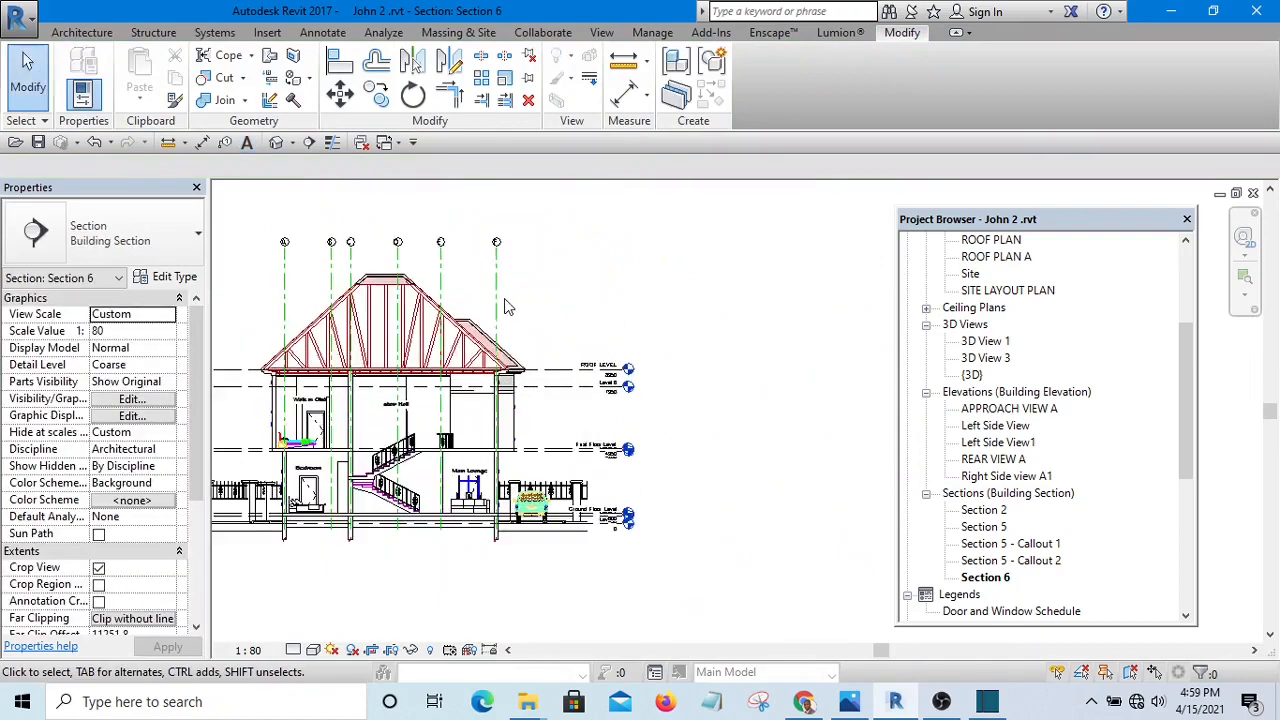
{"action": "scroll", "coordinate": [505, 307], "scroll_direction": "up", "scroll_amount": 6}
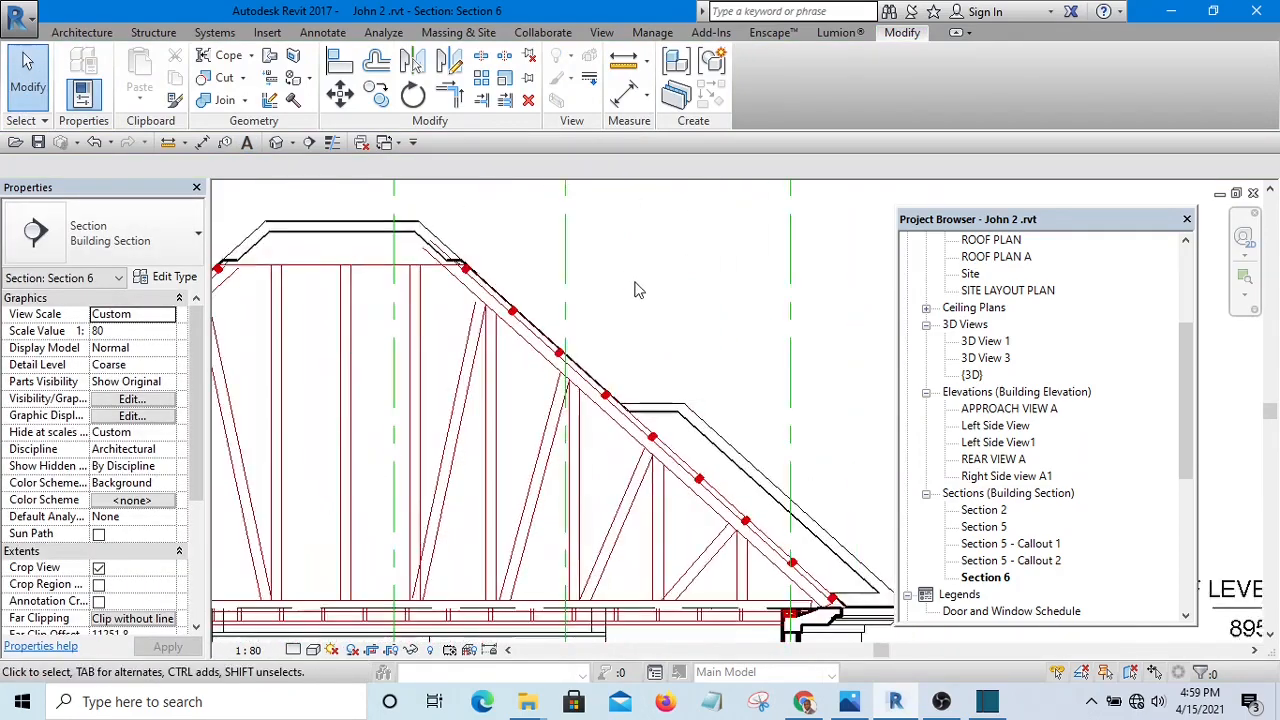
{"action": "scroll", "coordinate": [638, 290], "scroll_direction": "down", "scroll_amount": 2}
{"action": "scroll", "coordinate": [594, 309], "scroll_direction": "up", "scroll_amount": 5}
{"action": "scroll", "coordinate": [585, 294], "scroll_direction": "down", "scroll_amount": 2}
{"action": "scroll", "coordinate": [500, 317], "scroll_direction": "up", "scroll_amount": 1}
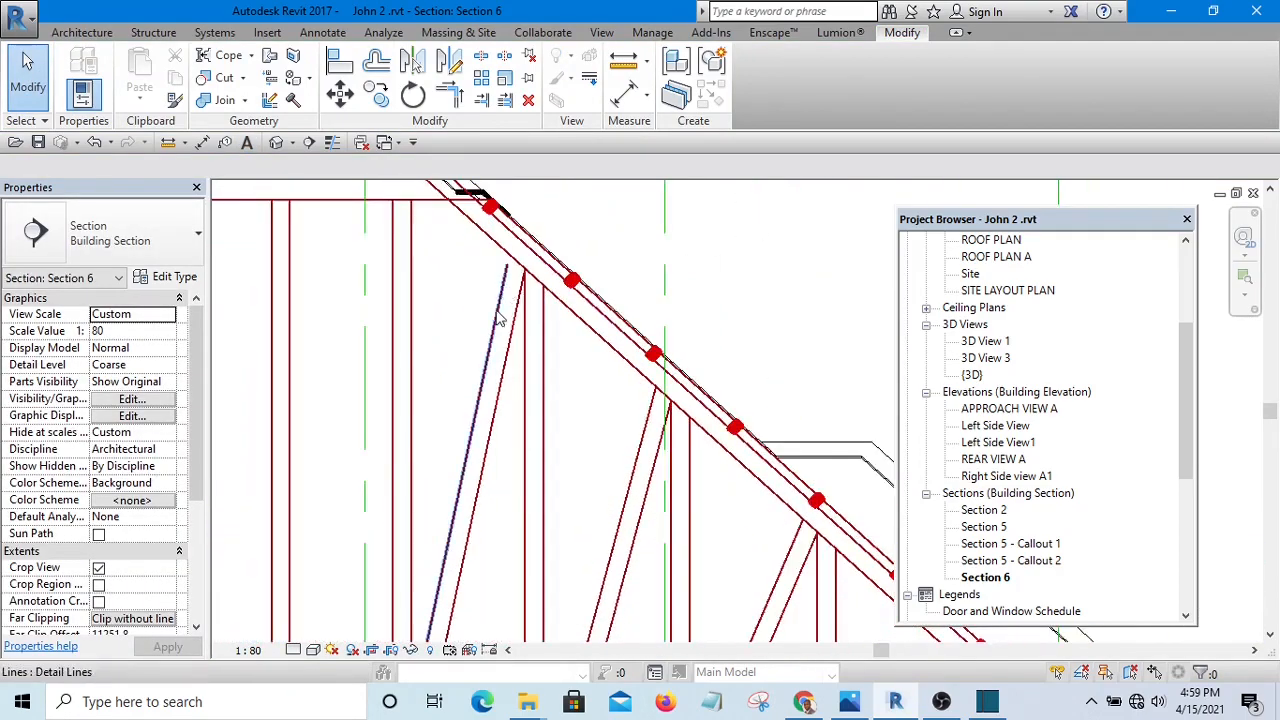
{"action": "scroll", "coordinate": [500, 317], "scroll_direction": "down", "scroll_amount": 3}
{"action": "scroll", "coordinate": [495, 300], "scroll_direction": "up", "scroll_amount": 5}
{"action": "left_click", "coordinate": [486, 278]}
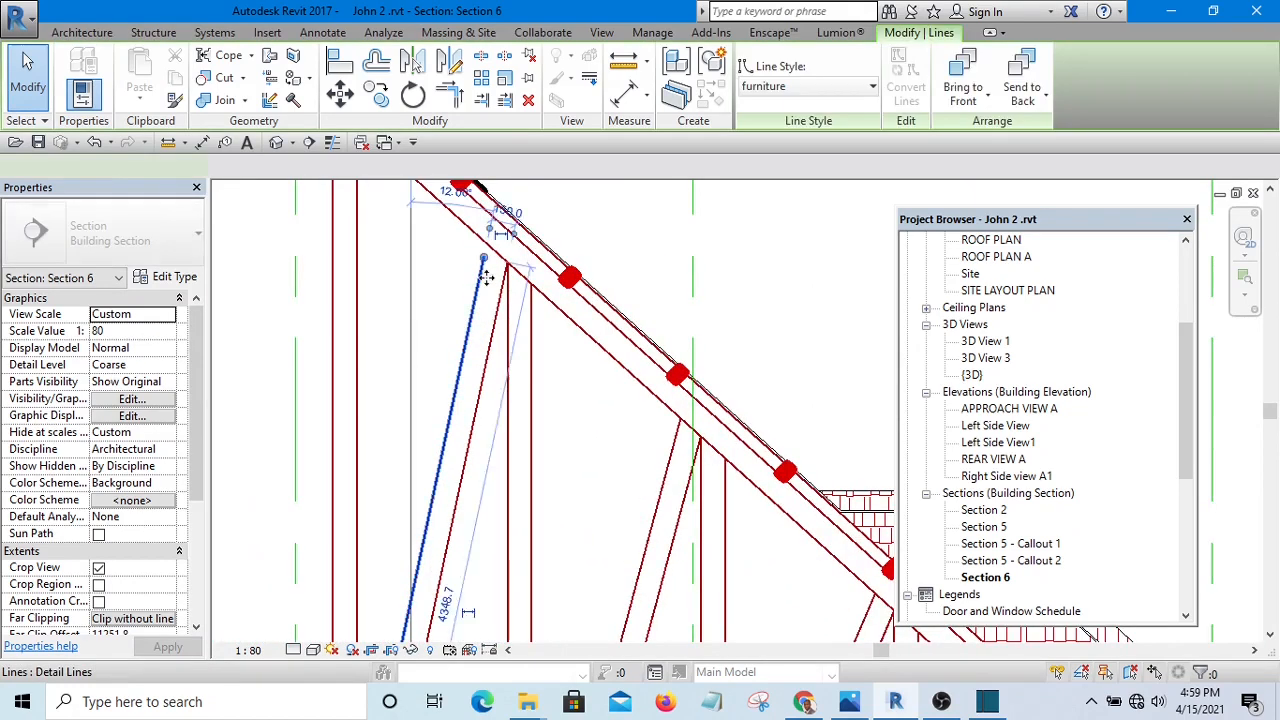
{"action": "scroll", "coordinate": [486, 275], "scroll_direction": "up", "scroll_amount": 1}
{"action": "left_click_drag", "start_coordinate": [484, 258], "coordinate": [487, 240]}
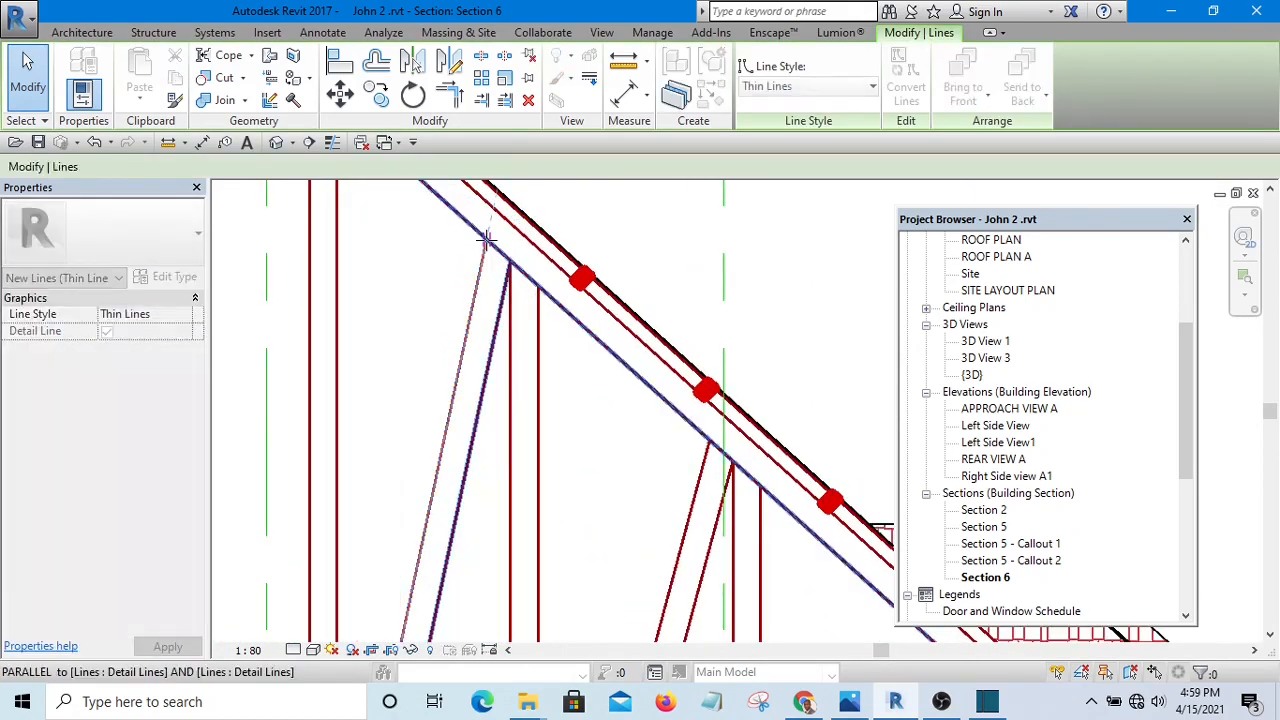
{"action": "left_click", "coordinate": [637, 214]}
{"action": "scroll", "coordinate": [635, 210], "scroll_direction": "down", "scroll_amount": 2}
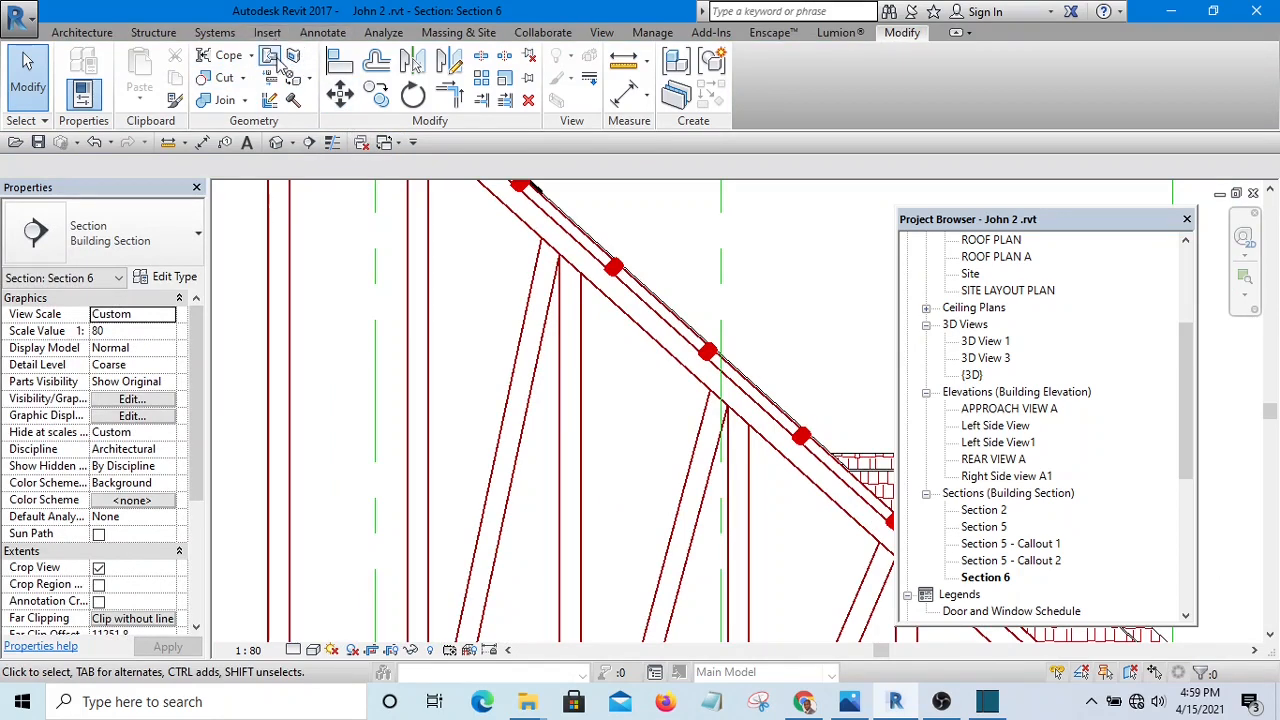
- Place a text note with a two-segment leader running from the uppermost purlin on the right roof slope to a landing beyond grid F
{"action": "left_click", "coordinate": [246, 143]}
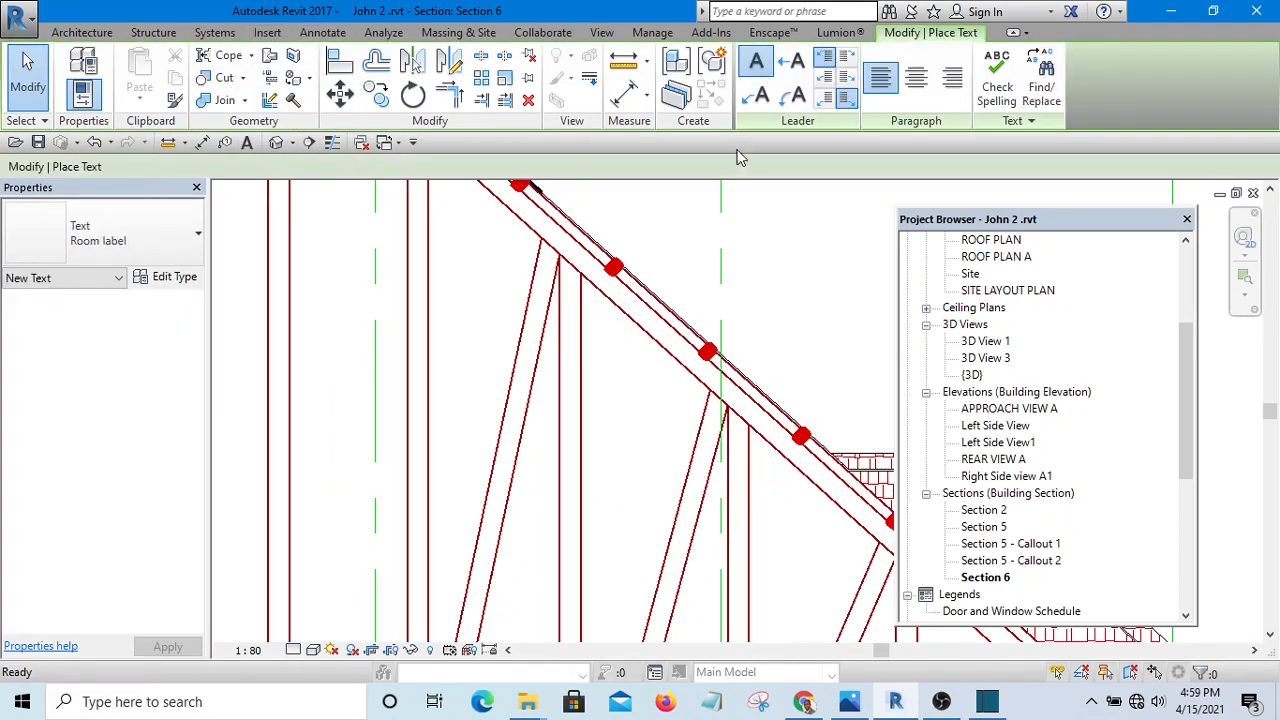
{"action": "left_click", "coordinate": [761, 96]}
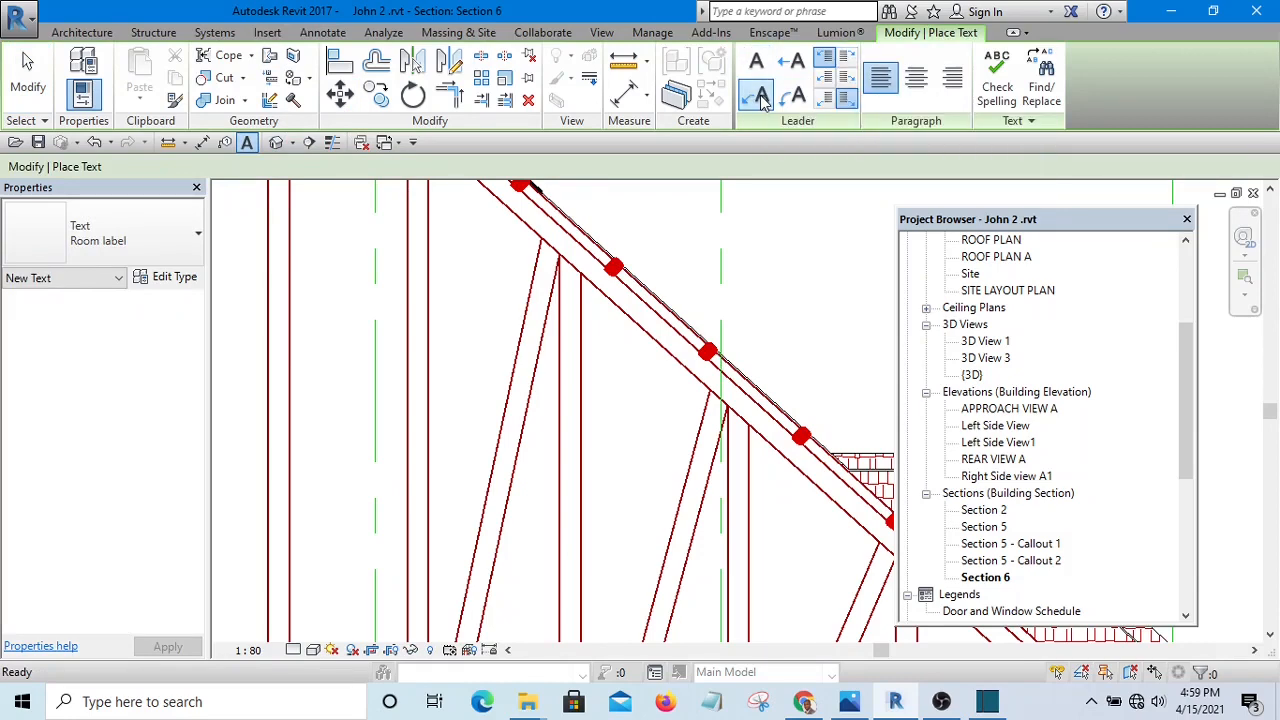
{"action": "scroll", "coordinate": [530, 232], "scroll_direction": "down", "scroll_amount": 2}
{"action": "scroll", "coordinate": [440, 300], "scroll_direction": "up", "scroll_amount": 5}
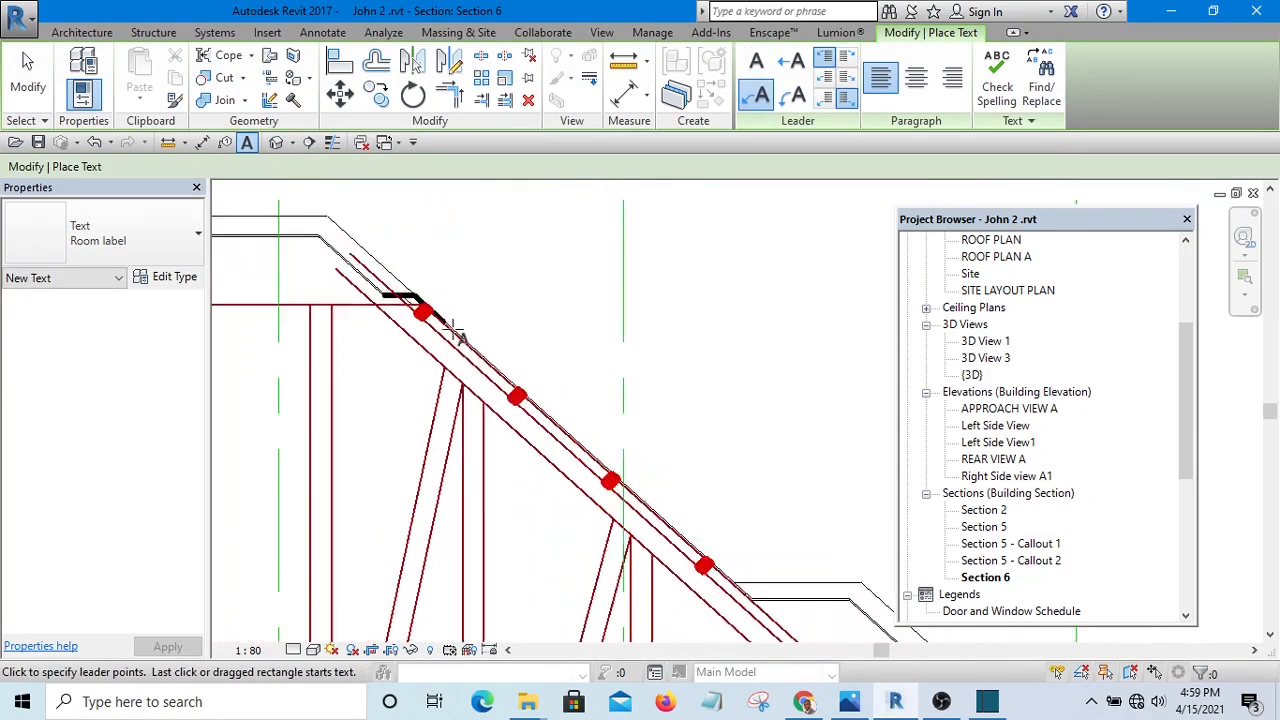
{"action": "scroll", "coordinate": [410, 300], "scroll_direction": "up", "scroll_amount": 2}
{"action": "left_click", "coordinate": [421, 291]}
{"action": "scroll", "coordinate": [386, 414], "scroll_direction": "down", "scroll_amount": 4}
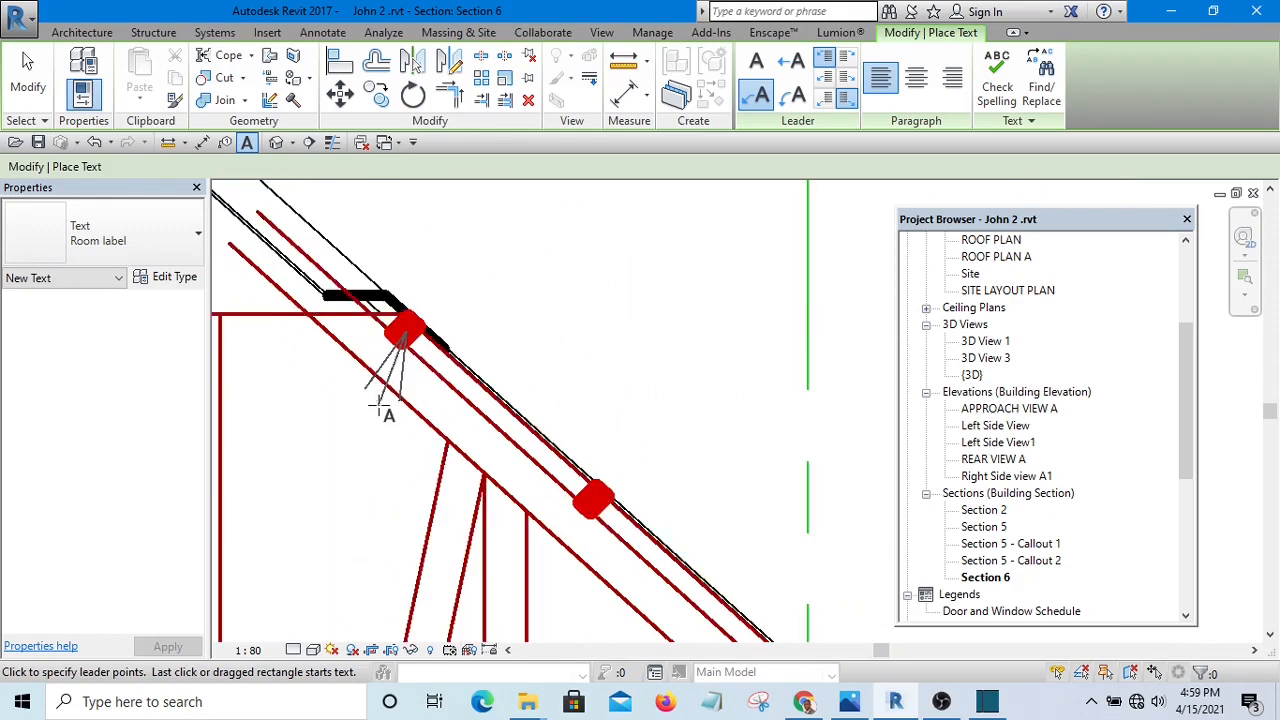
{"action": "scroll", "coordinate": [410, 393], "scroll_direction": "up", "scroll_amount": 2}
{"action": "scroll", "coordinate": [412, 395], "scroll_direction": "down", "scroll_amount": 3}
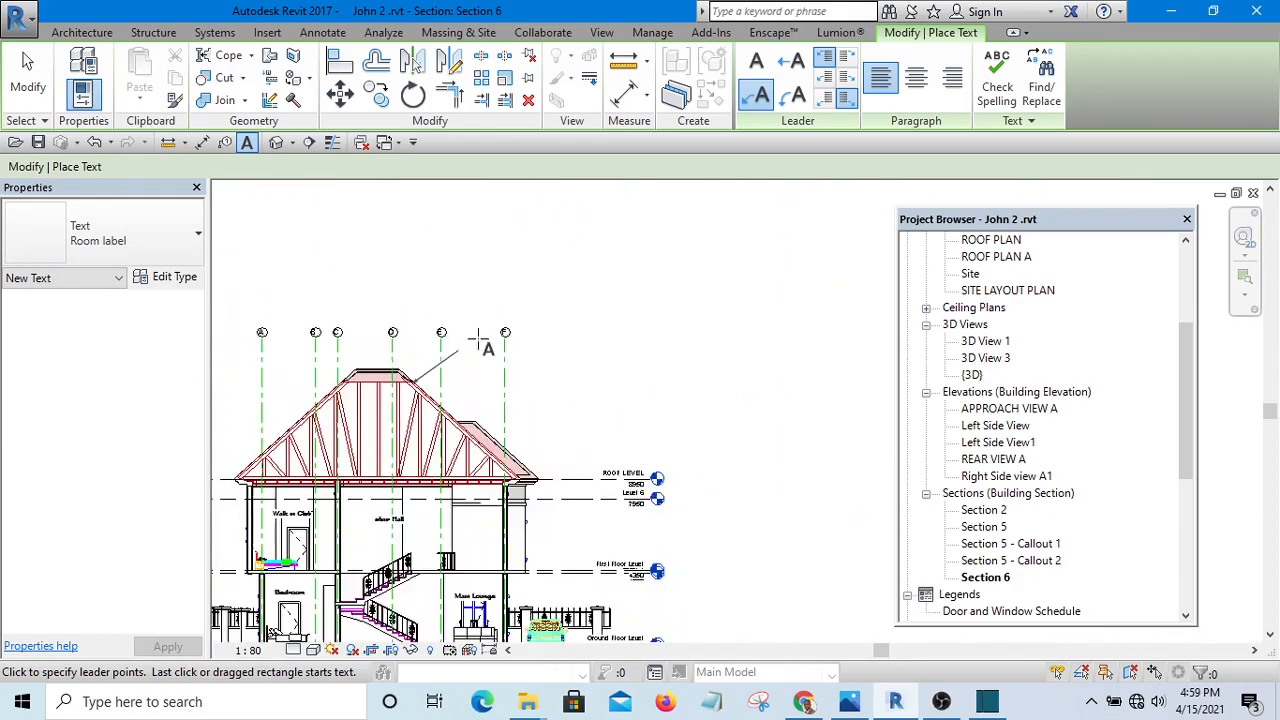
{"action": "scroll", "coordinate": [520, 400], "scroll_direction": "up", "scroll_amount": 2}
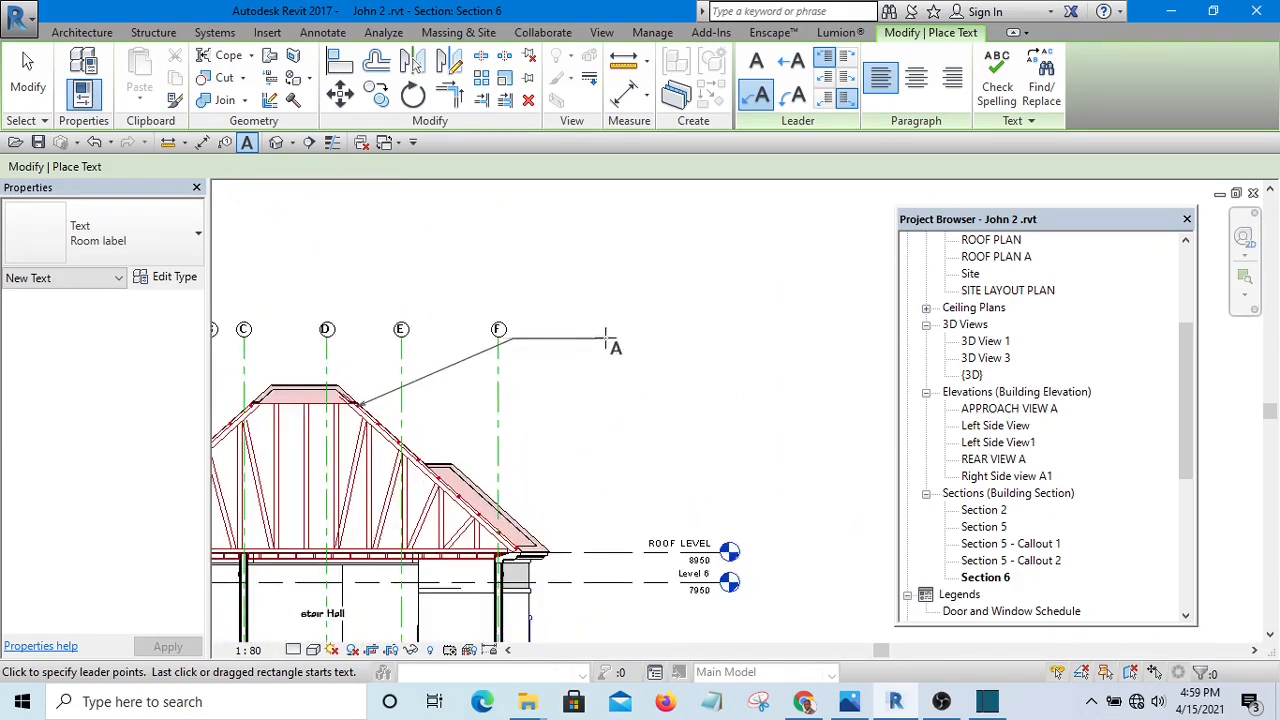
{"action": "scroll", "coordinate": [545, 345], "scroll_direction": "up", "scroll_amount": 1}
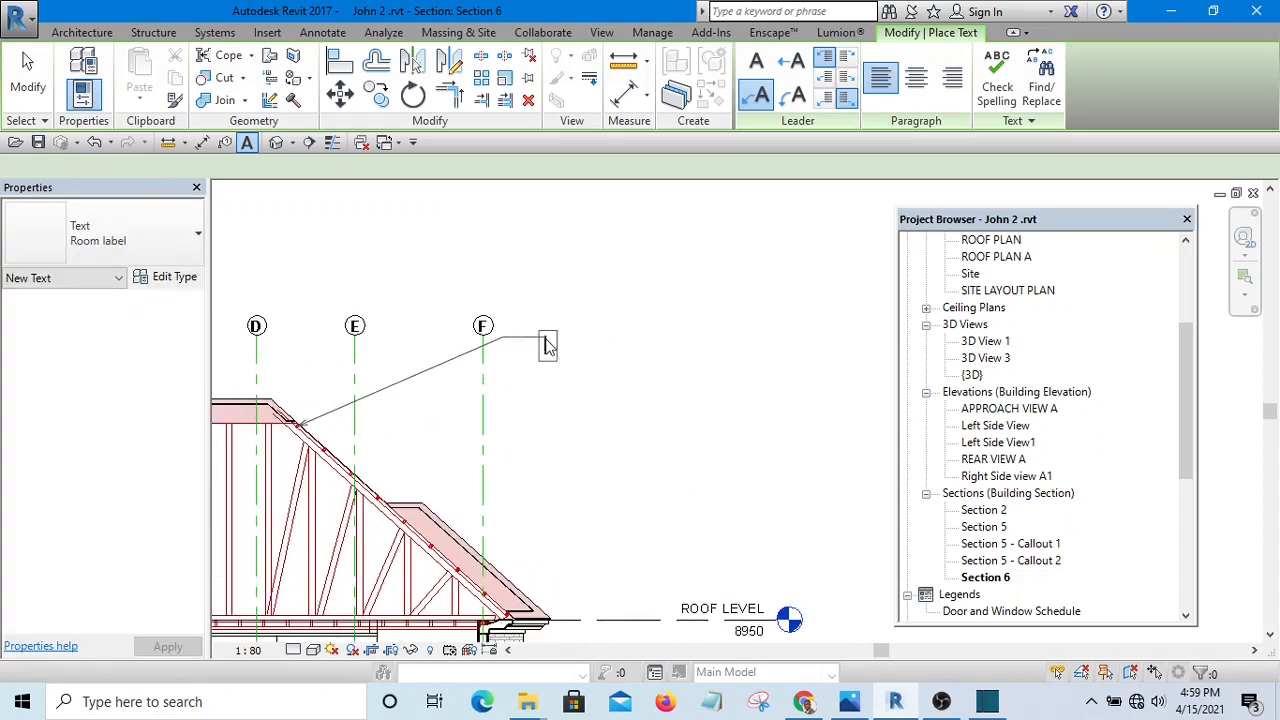
- Write "50x75mm Well seasoned hardwood purlins @ 900mm c/c" as the note's text and finish the annotation
{"action": "left_click", "coordinate": [546, 343]}
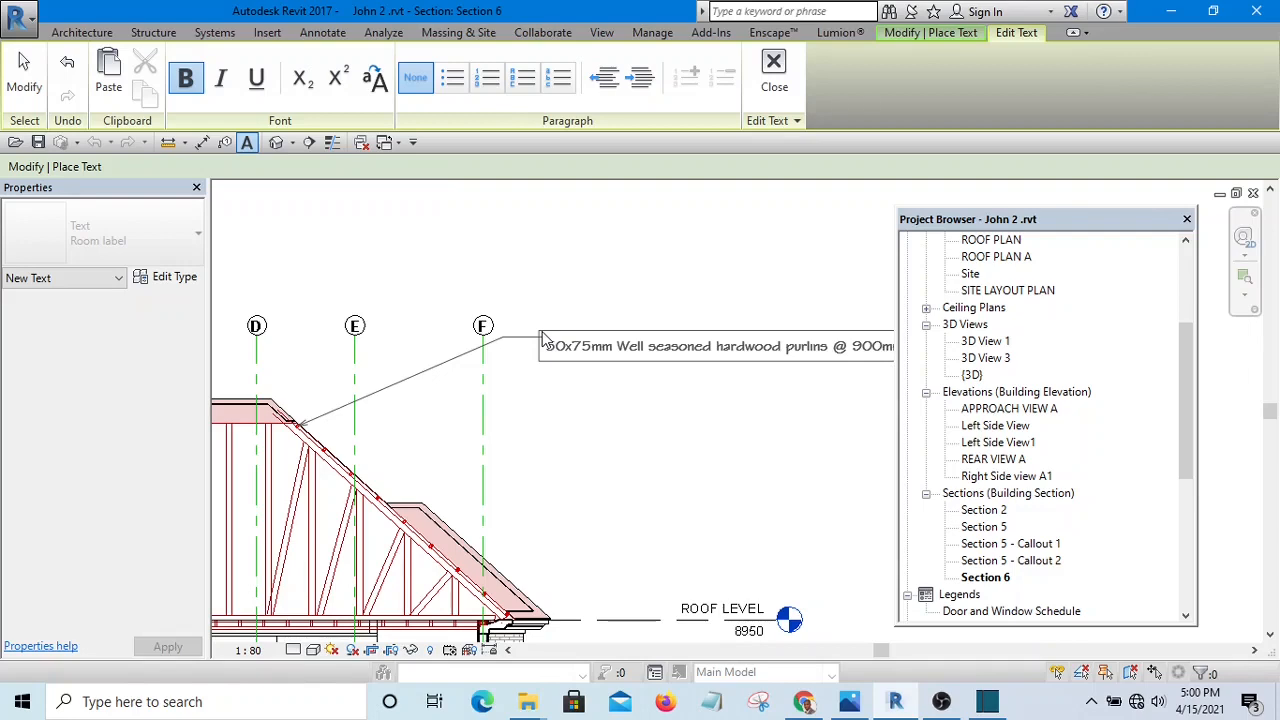
{"action": "left_click", "coordinate": [741, 402]}
{"action": "scroll", "coordinate": [414, 400], "scroll_direction": "down", "scroll_amount": 3}
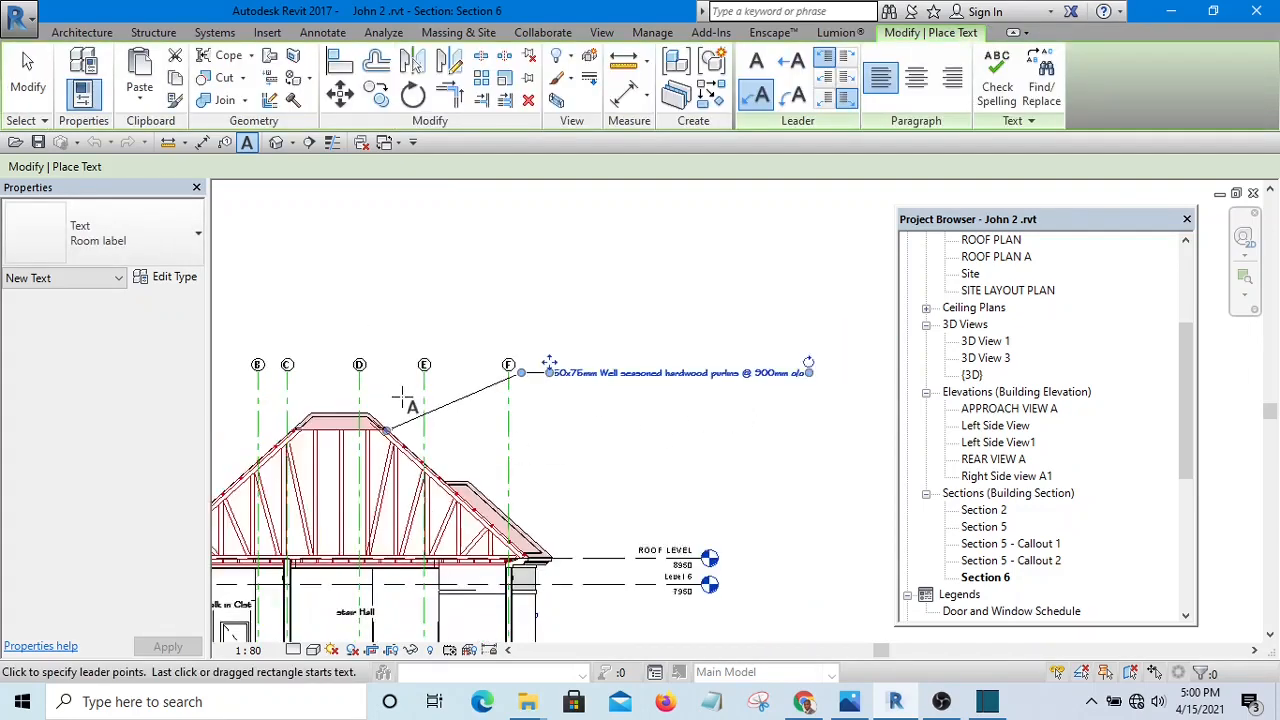
{"action": "key", "text": "Escape"}
{"action": "scroll", "coordinate": [532, 362], "scroll_direction": "up", "scroll_amount": 1}
{"action": "scroll", "coordinate": [532, 362], "scroll_direction": "up", "scroll_amount": 5}
{"action": "scroll", "coordinate": [571, 291], "scroll_direction": "down", "scroll_amount": 7}
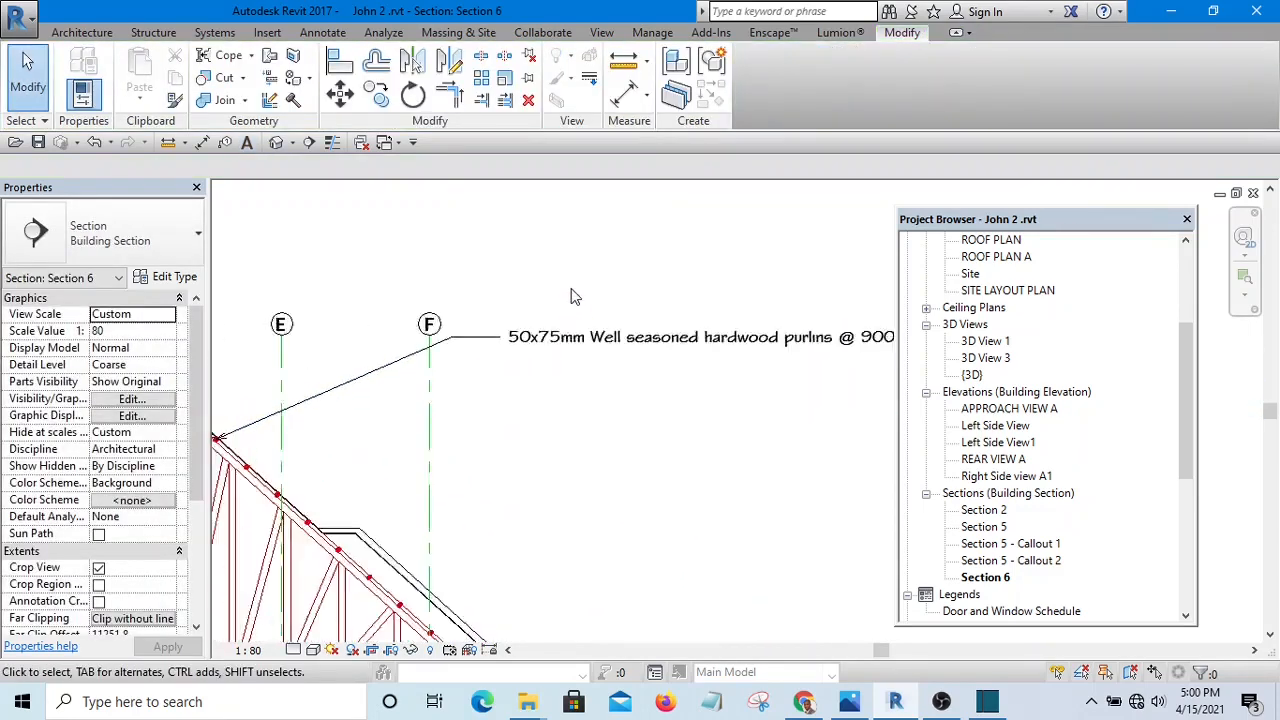
{"action": "scroll", "coordinate": [585, 308], "scroll_direction": "up", "scroll_amount": 2}
{"action": "scroll", "coordinate": [585, 308], "scroll_direction": "up", "scroll_amount": 1}
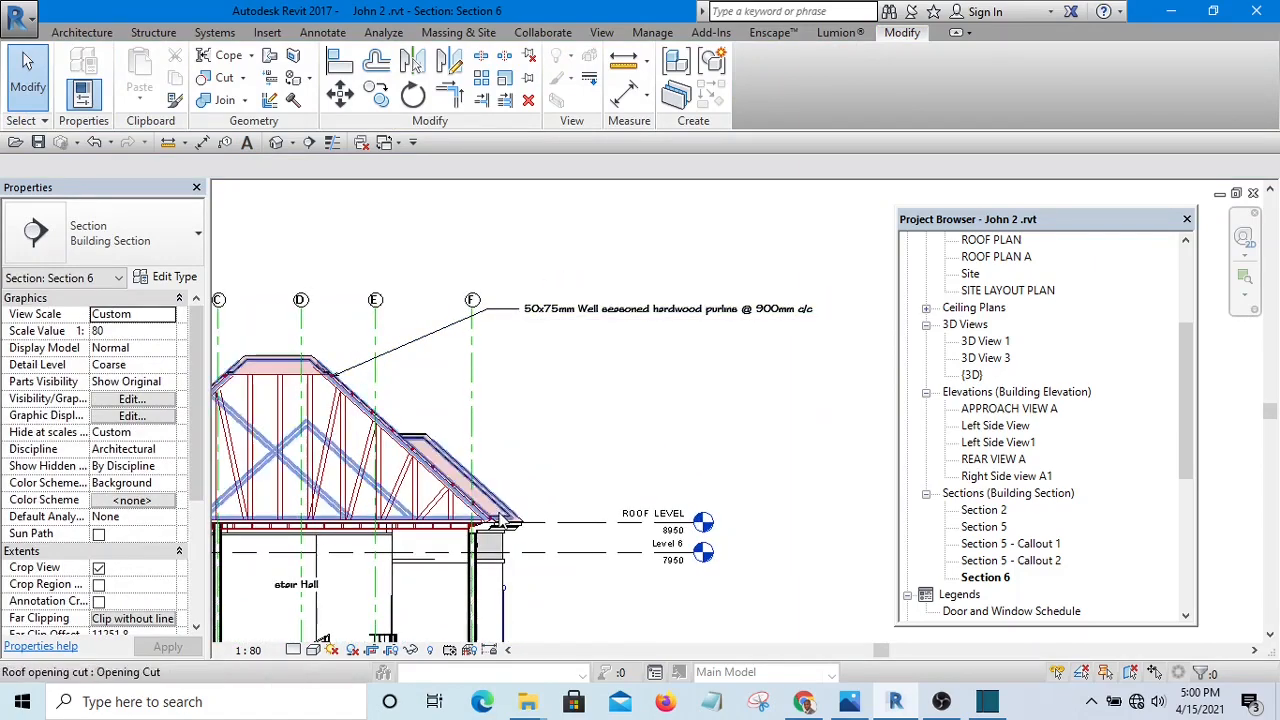
- Start a vertical aligned dimension chain beside the bedroom's stair-side wall, from the main floor's top through the first-floor slab's underside and top
{"action": "scroll", "coordinate": [497, 540], "scroll_direction": "down", "scroll_amount": 2}
{"action": "middle_click_drag", "start_coordinate": [584, 596], "coordinate": [650, 417]}
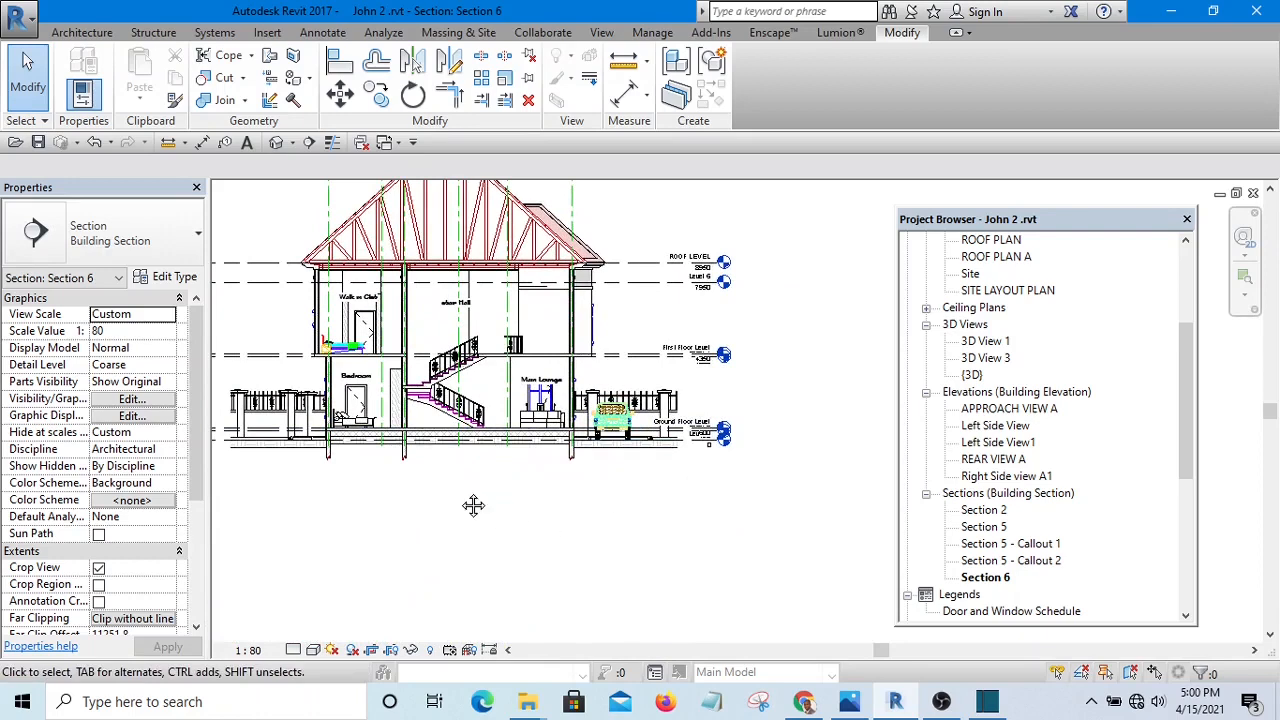
{"action": "scroll", "coordinate": [473, 505], "scroll_direction": "up", "scroll_amount": 1}
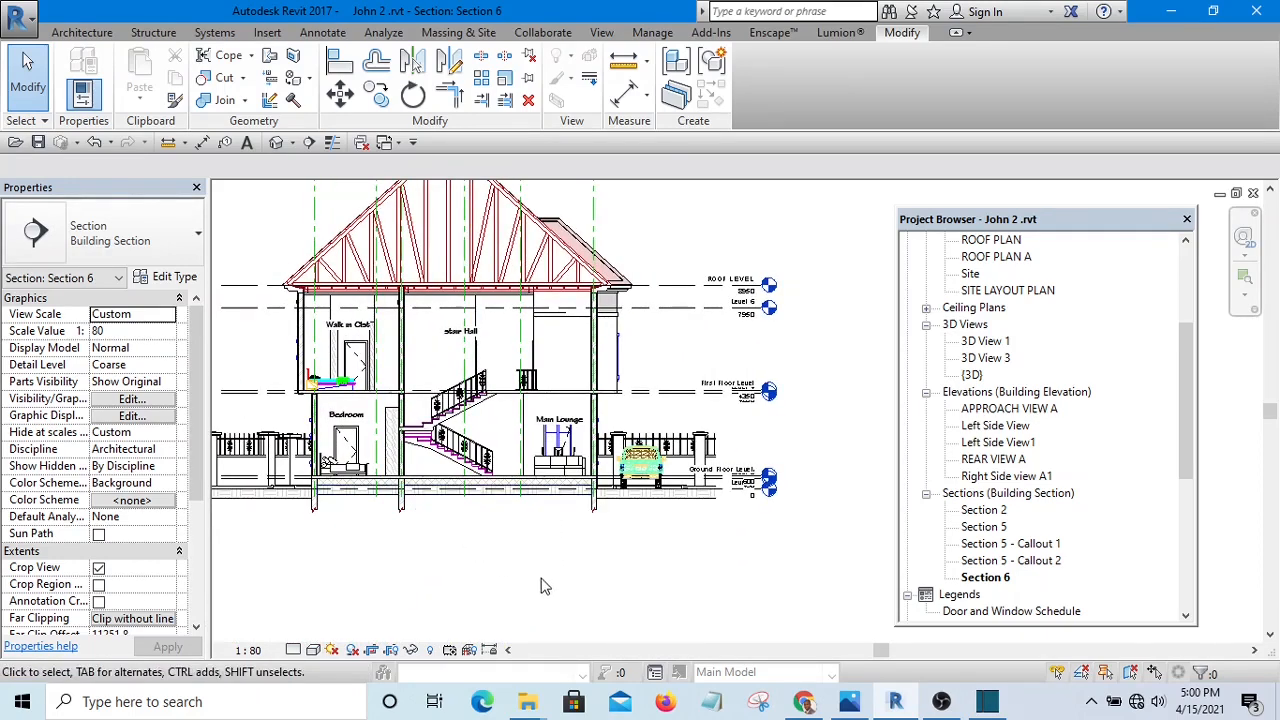
{"action": "middle_click_drag", "start_coordinate": [545, 586], "coordinate": [545, 610]}
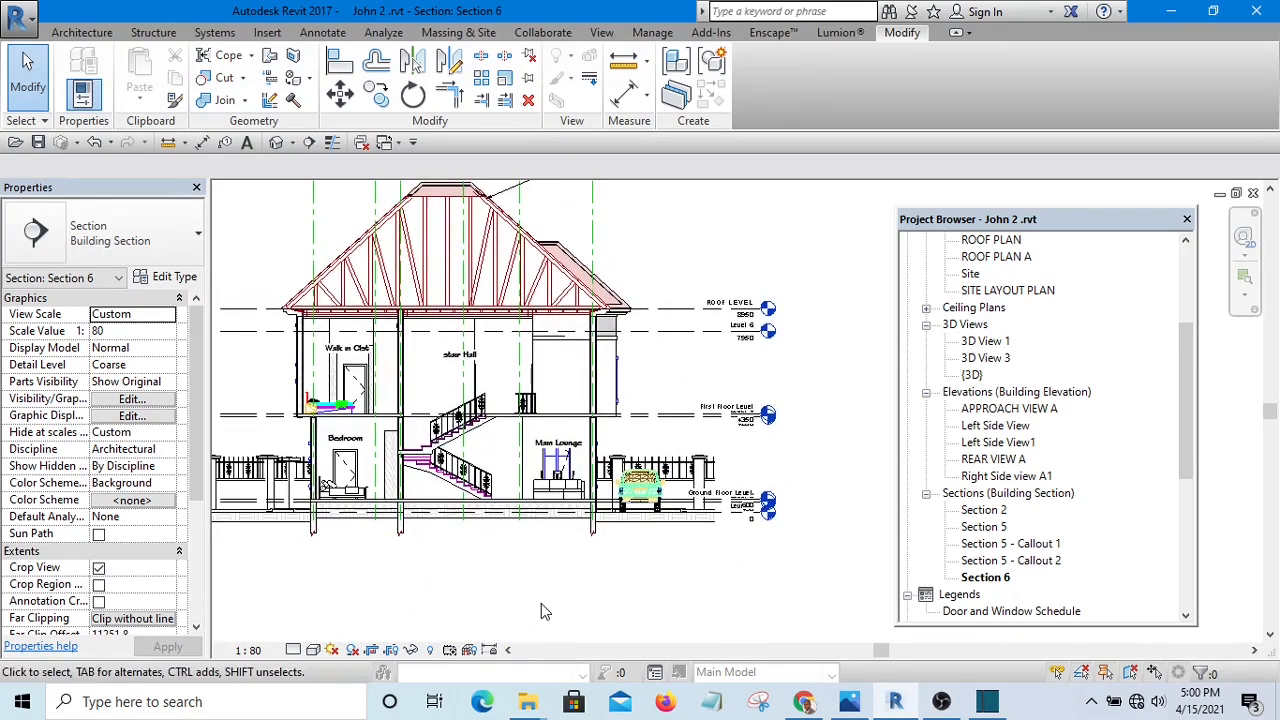
{"action": "left_click", "coordinate": [622, 95]}
{"action": "scroll", "coordinate": [473, 505], "scroll_direction": "up", "scroll_amount": 5}
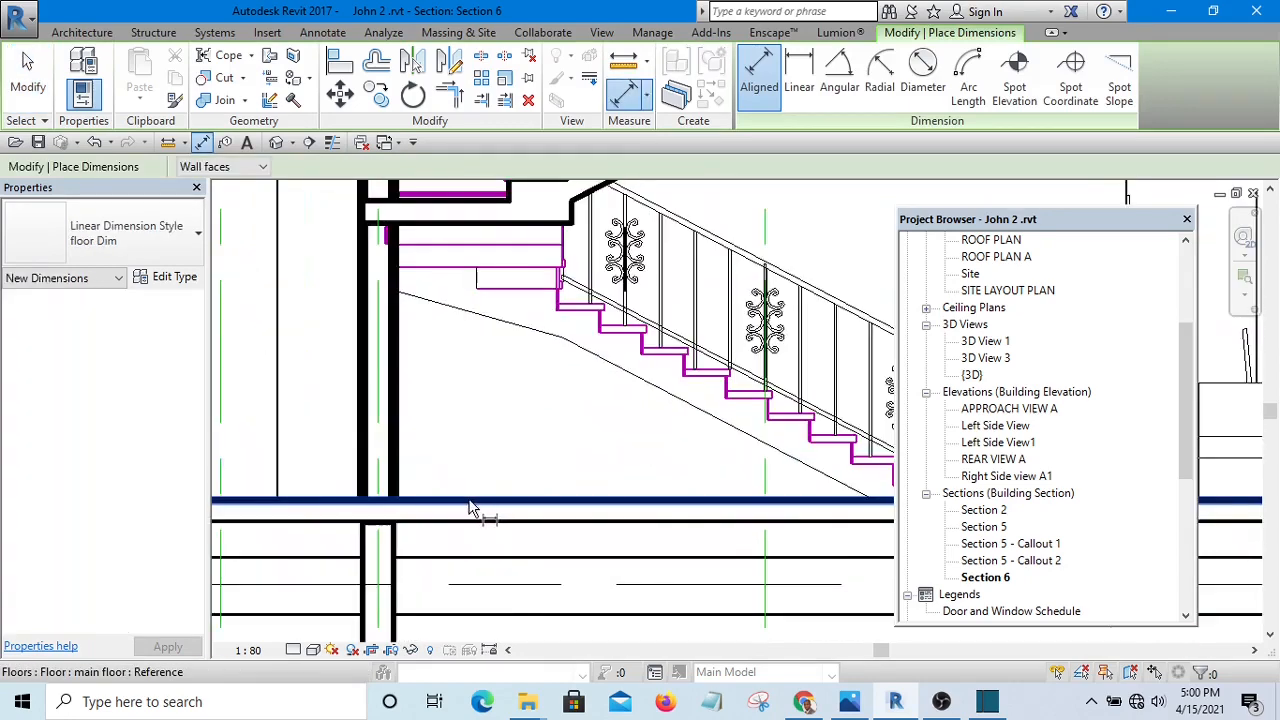
{"action": "scroll", "coordinate": [465, 490], "scroll_direction": "down", "scroll_amount": 4}
{"action": "scroll", "coordinate": [430, 330], "scroll_direction": "up", "scroll_amount": 4}
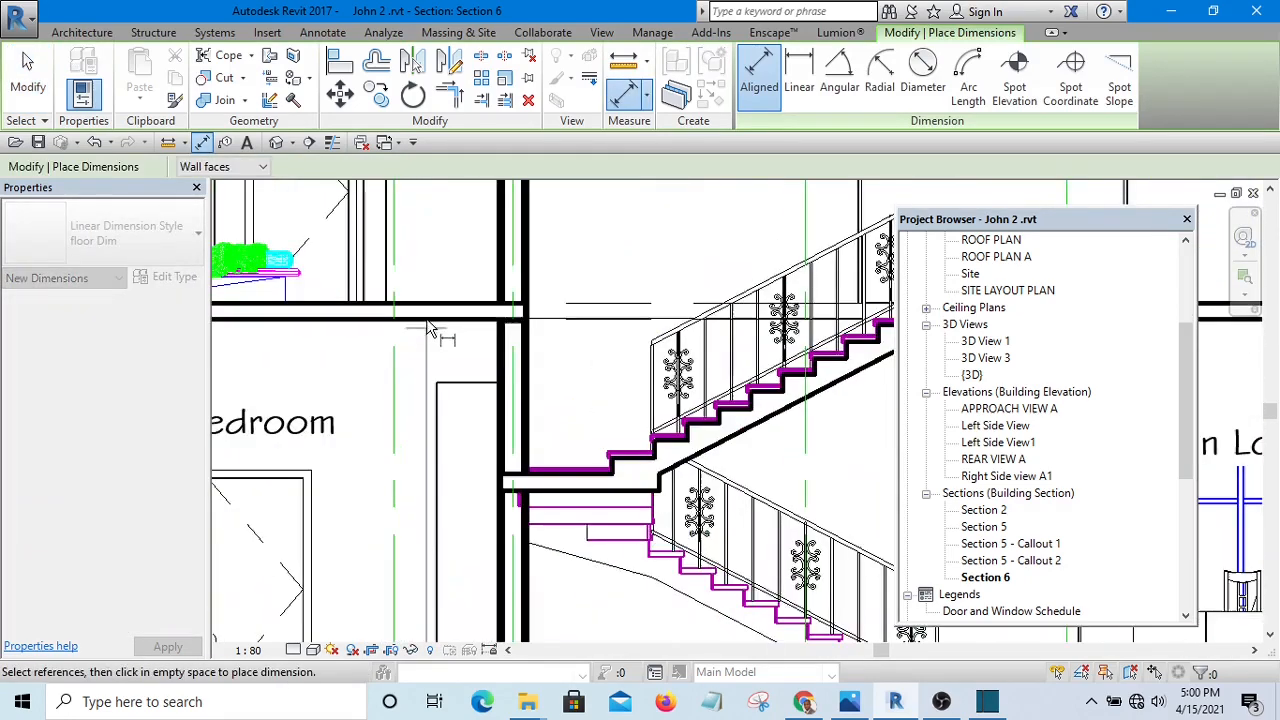
{"action": "scroll", "coordinate": [414, 305], "scroll_direction": "up", "scroll_amount": 2}
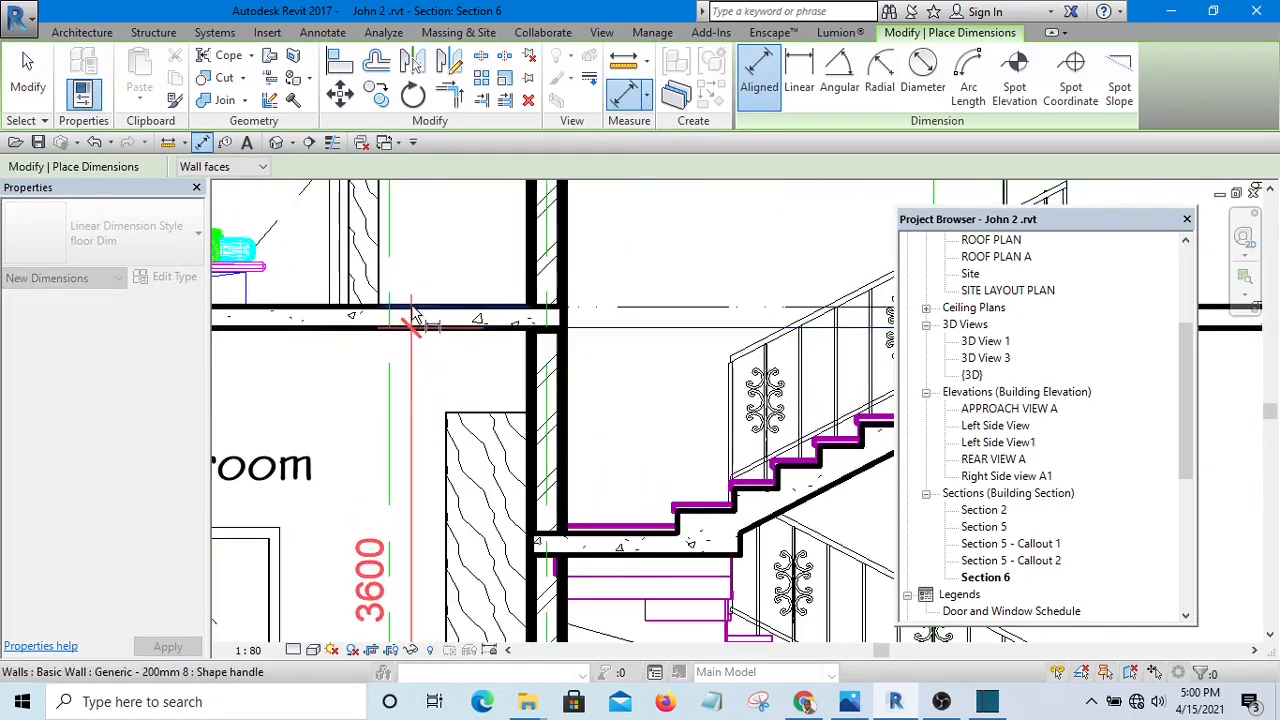
{"action": "scroll", "coordinate": [398, 400], "scroll_direction": "down", "scroll_amount": 5}
{"action": "scroll", "coordinate": [415, 308], "scroll_direction": "up", "scroll_amount": 5}
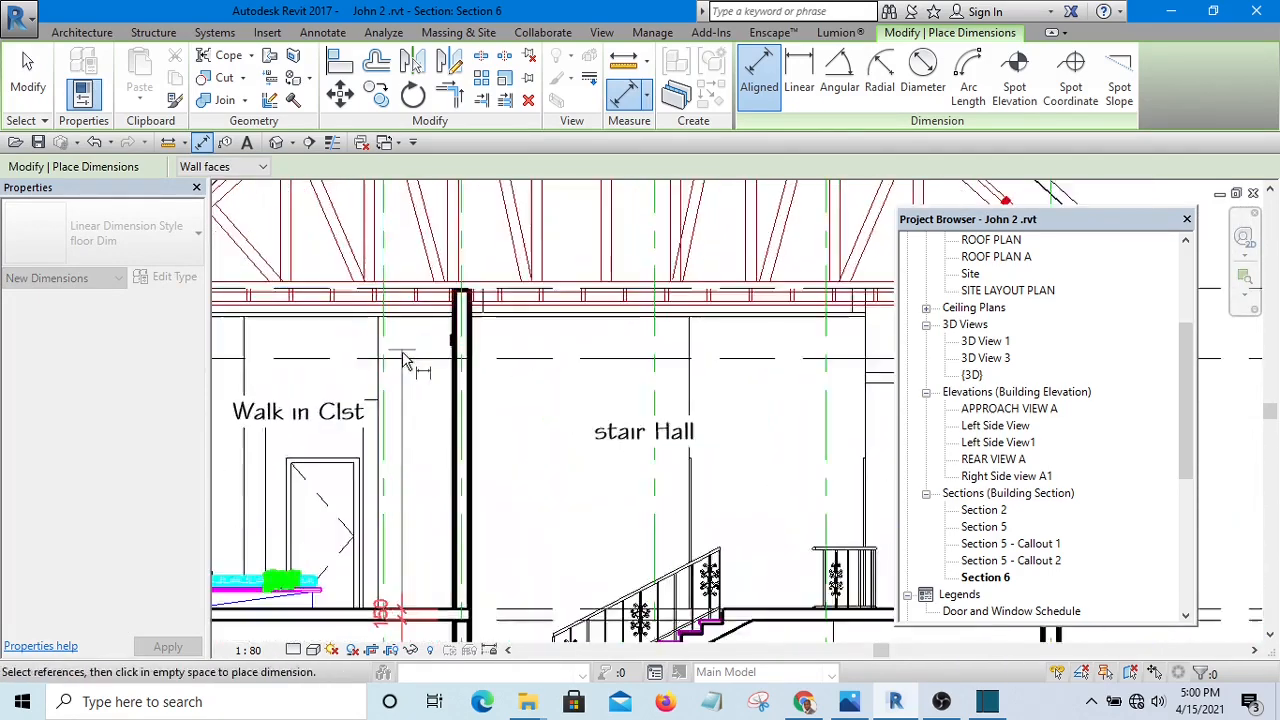
- Continue the vertical dimension chain to the ceiling line beneath the truss and up to the roof's top, and place it
{"action": "scroll", "coordinate": [418, 300], "scroll_direction": "up", "scroll_amount": 2}
{"action": "scroll", "coordinate": [420, 295], "scroll_direction": "down", "scroll_amount": 4}
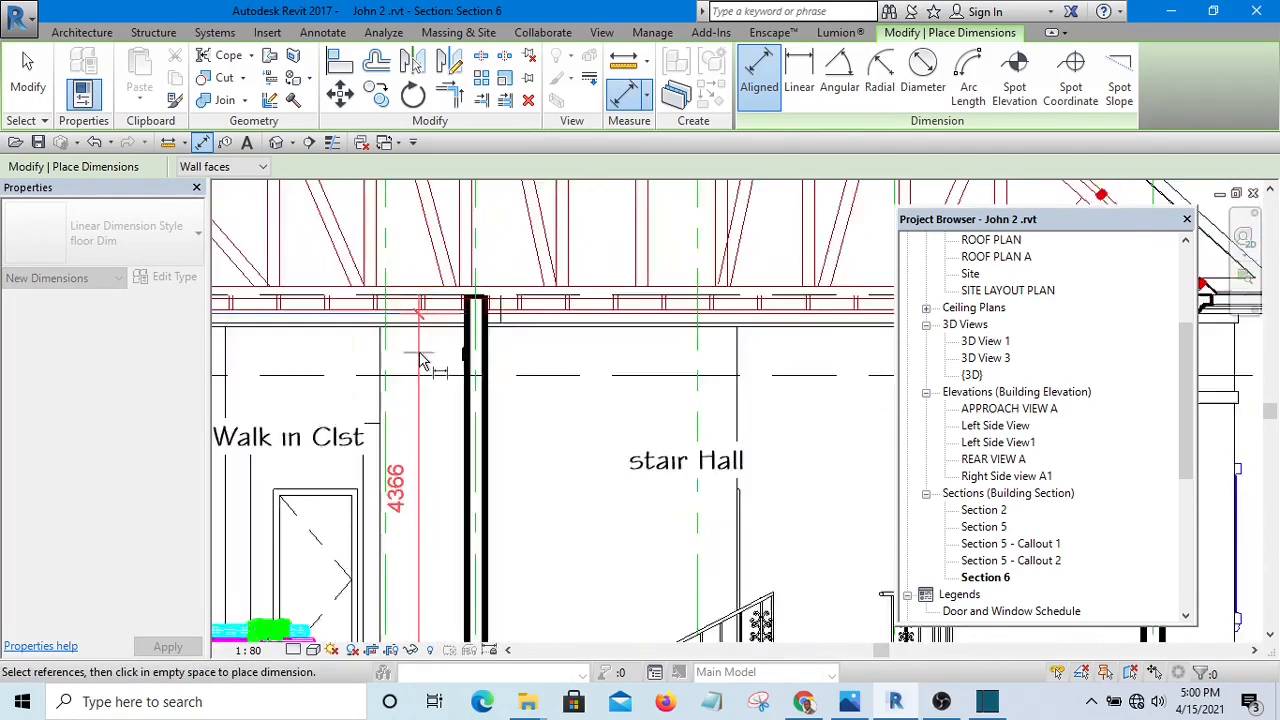
{"action": "scroll", "coordinate": [415, 365], "scroll_direction": "up", "scroll_amount": 4}
{"action": "left_click", "coordinate": [418, 372]}
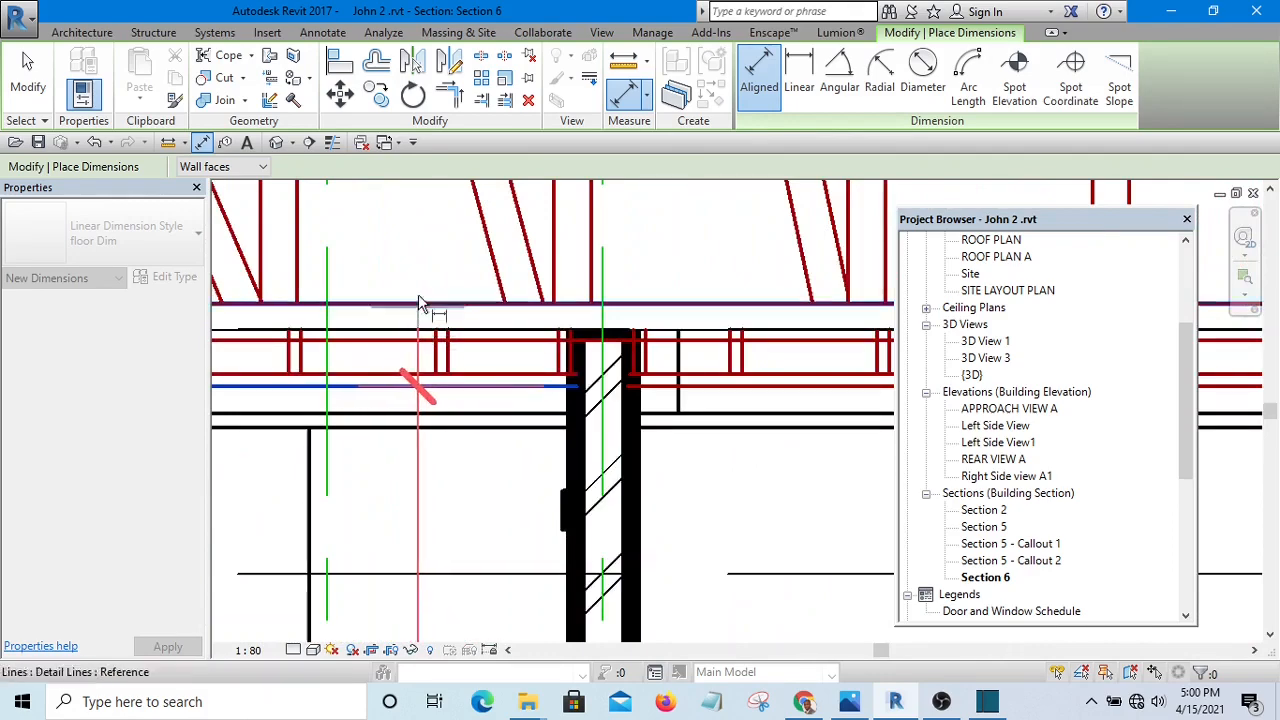
{"action": "scroll", "coordinate": [433, 375], "scroll_direction": "down", "scroll_amount": 4}
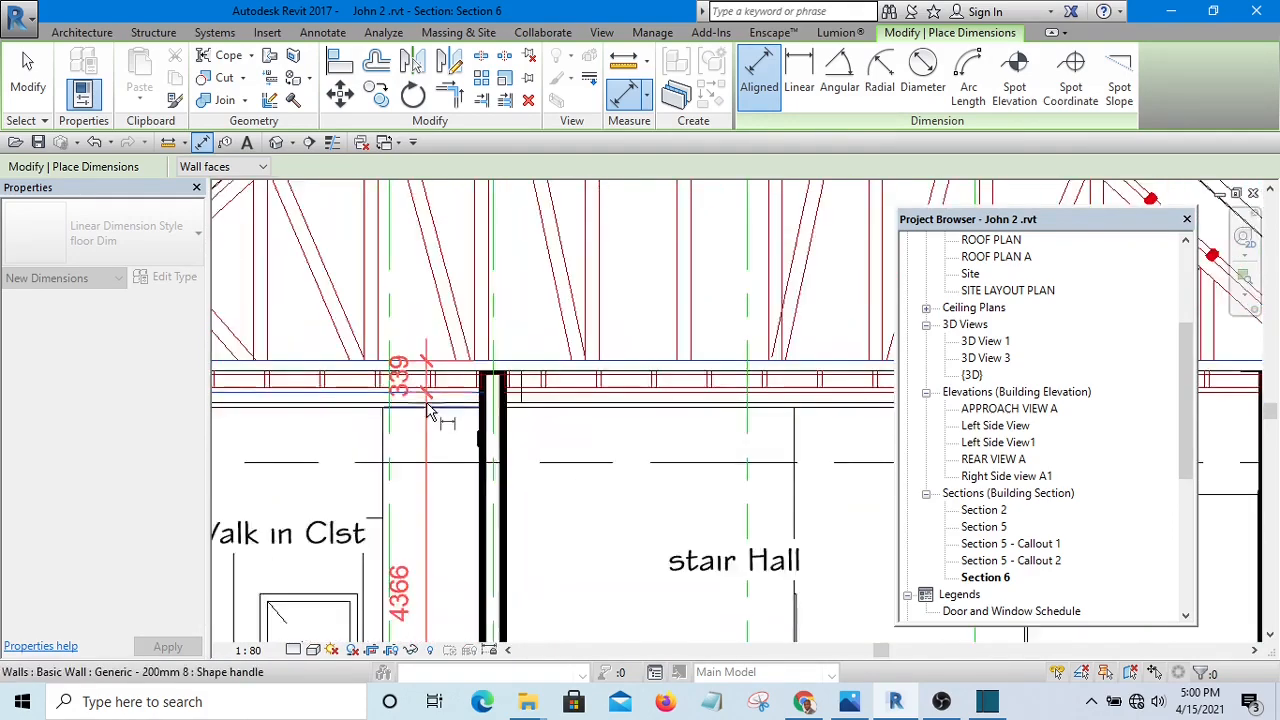
{"action": "scroll", "coordinate": [425, 400], "scroll_direction": "up", "scroll_amount": 4}
{"action": "scroll", "coordinate": [425, 405], "scroll_direction": "down", "scroll_amount": 4}
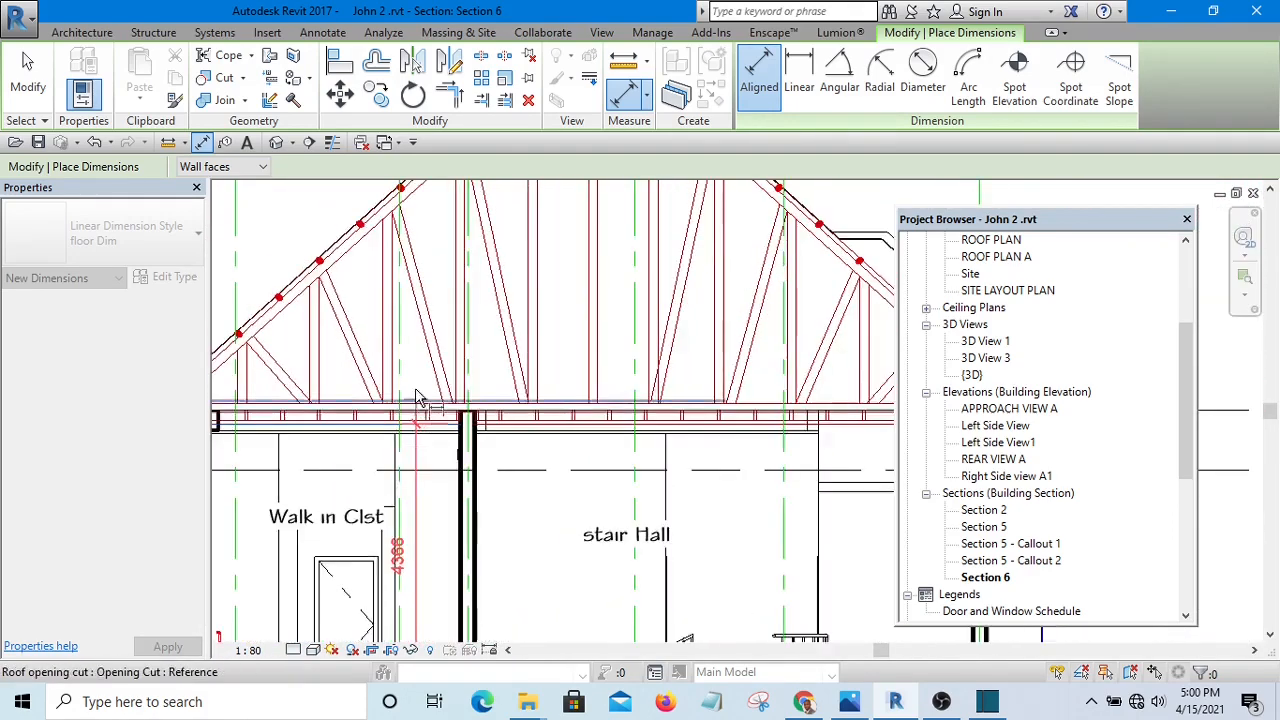
{"action": "scroll", "coordinate": [470, 270], "scroll_direction": "up", "scroll_amount": 5}
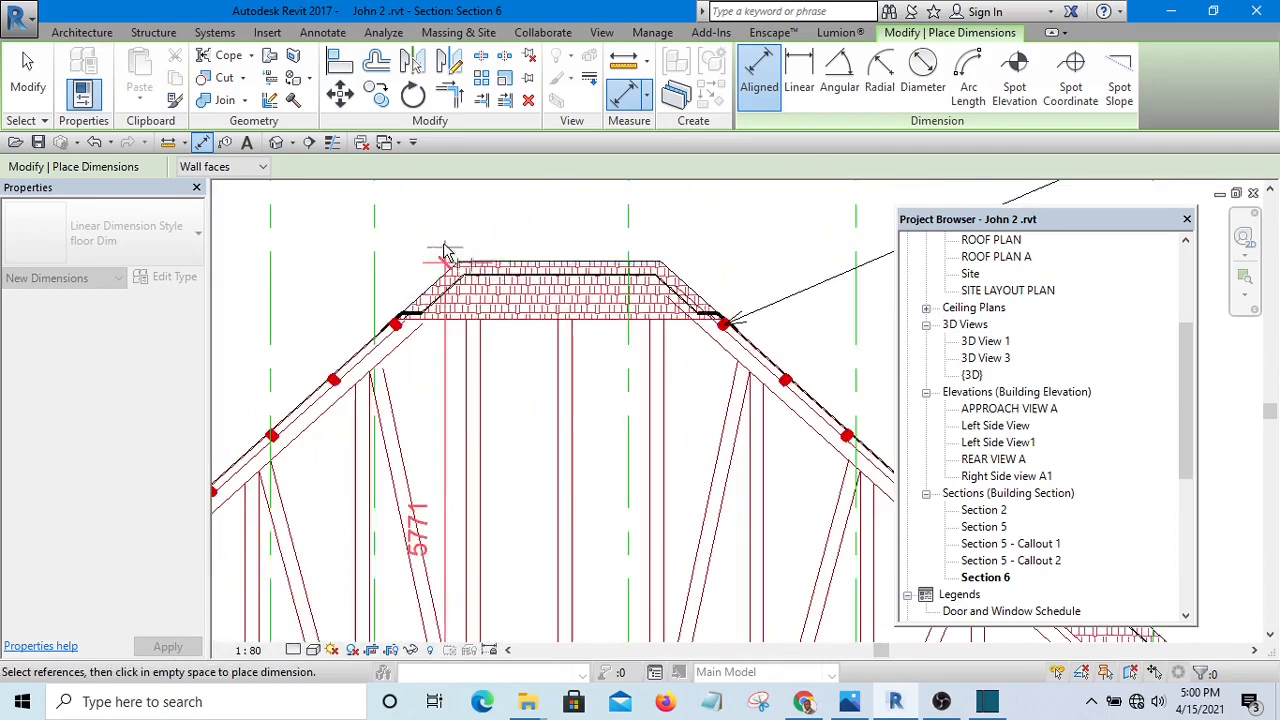
{"action": "scroll", "coordinate": [446, 251], "scroll_direction": "down", "scroll_amount": 5}
{"action": "scroll", "coordinate": [390, 420], "scroll_direction": "up", "scroll_amount": 3}
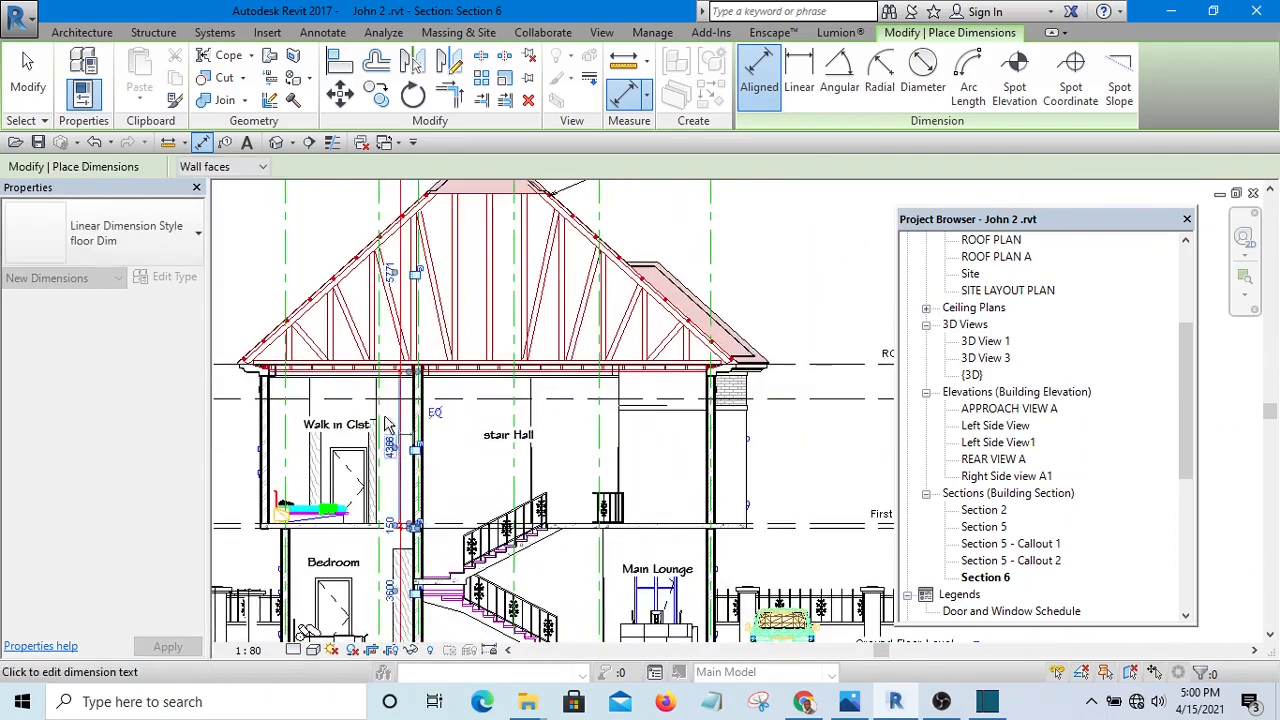
{"action": "scroll", "coordinate": [388, 424], "scroll_direction": "up", "scroll_amount": 4}
{"action": "key", "text": "Escape"}
{"action": "key", "text": "Escape"}
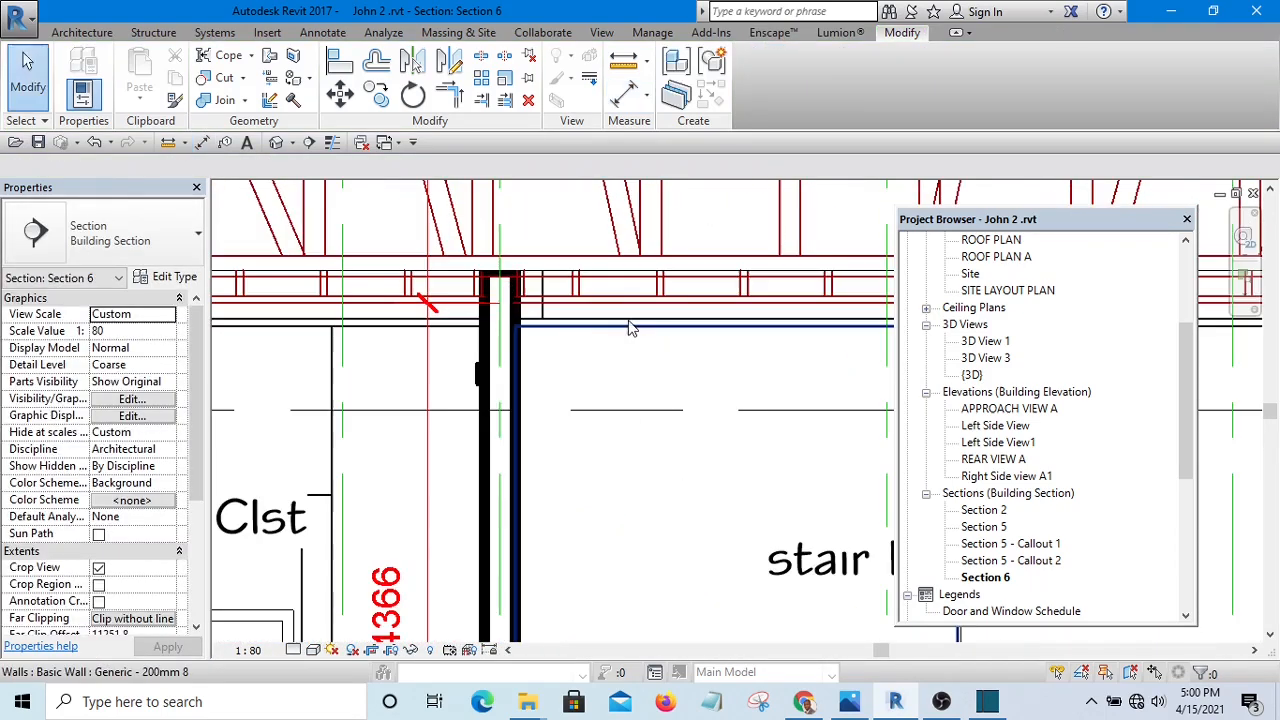
{"action": "left_click", "coordinate": [610, 337]}
{"action": "scroll", "coordinate": [588, 400], "scroll_direction": "down", "scroll_amount": 3}
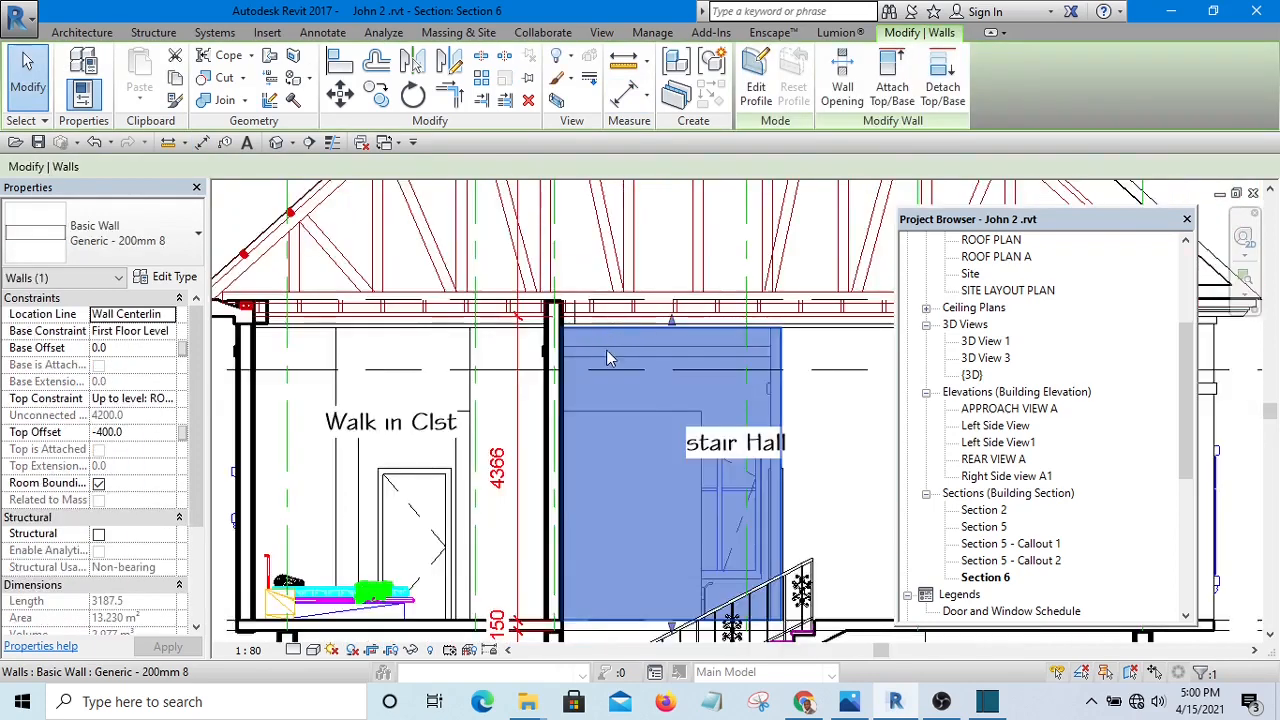
{"action": "key", "text": "Escape"}
- Hide the wall-top and casework lines just below the ceiling in the stair hall, using Linework with the <Invisible lines> style
{"action": "scroll", "coordinate": [668, 353], "scroll_direction": "up", "scroll_amount": 2}
{"action": "scroll", "coordinate": [668, 353], "scroll_direction": "up", "scroll_amount": 1}
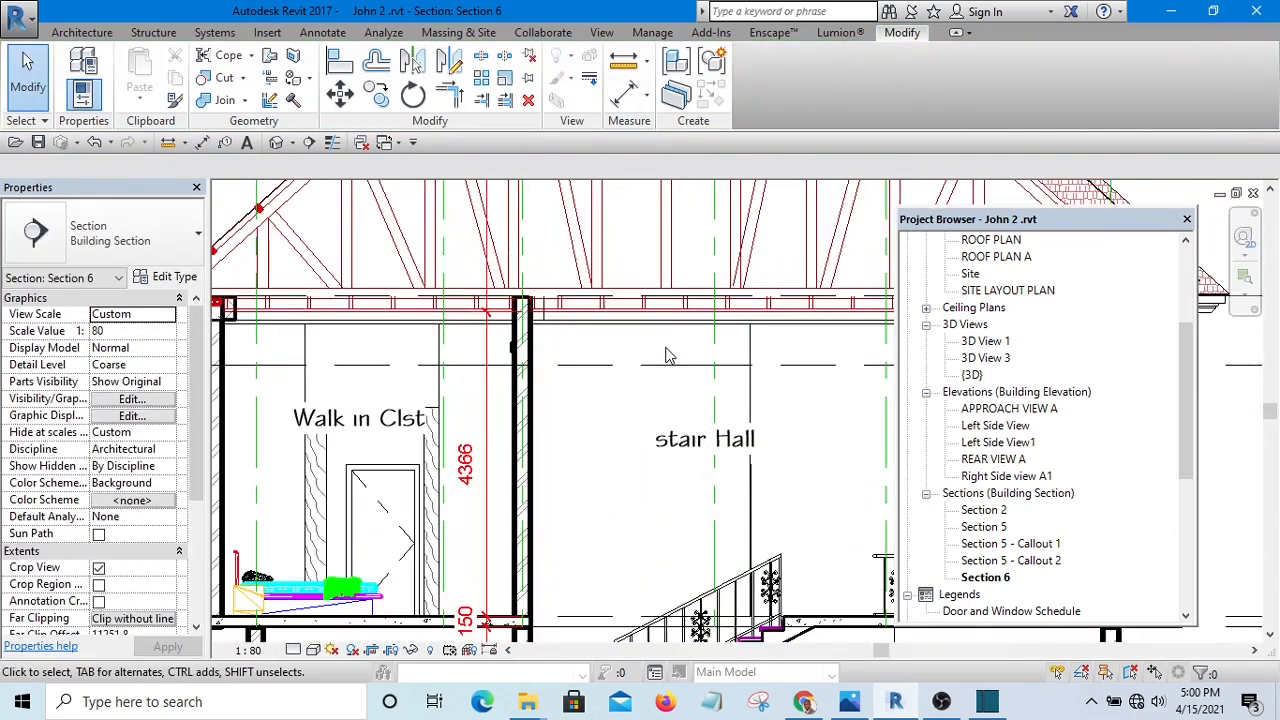
{"action": "key", "text": "w"}
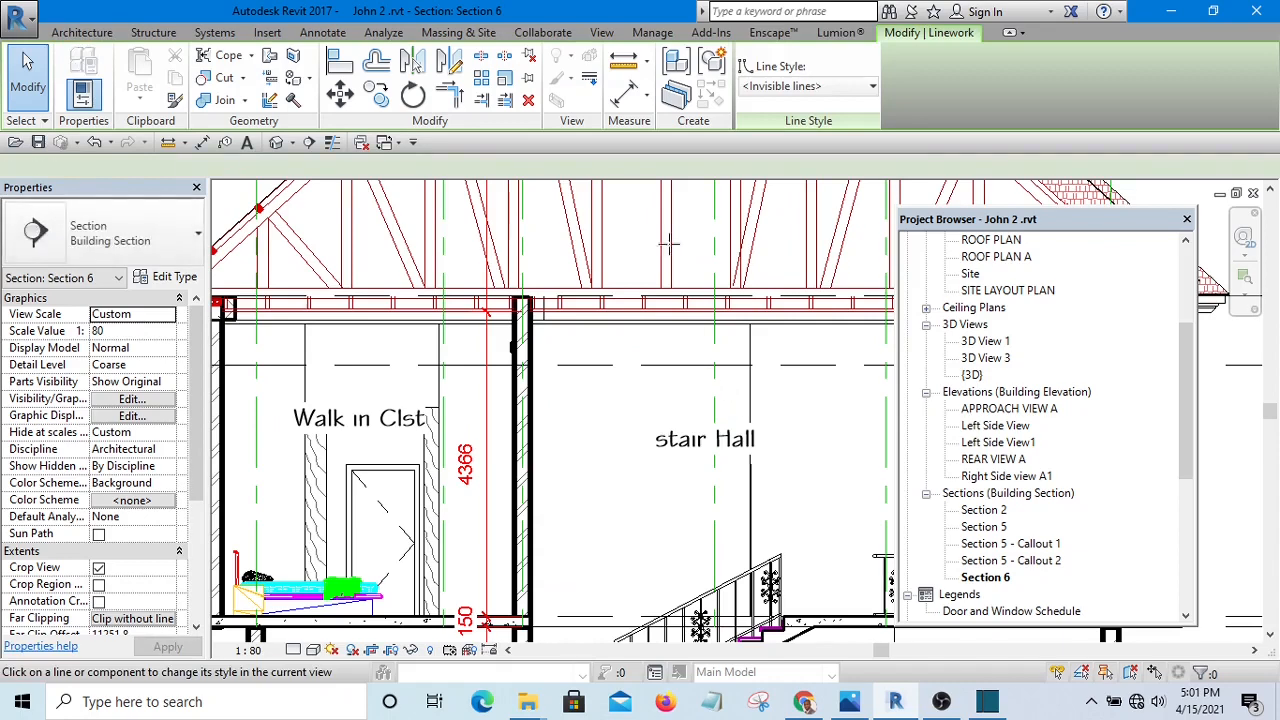
{"action": "scroll", "coordinate": [590, 340], "scroll_direction": "up", "scroll_amount": 3}
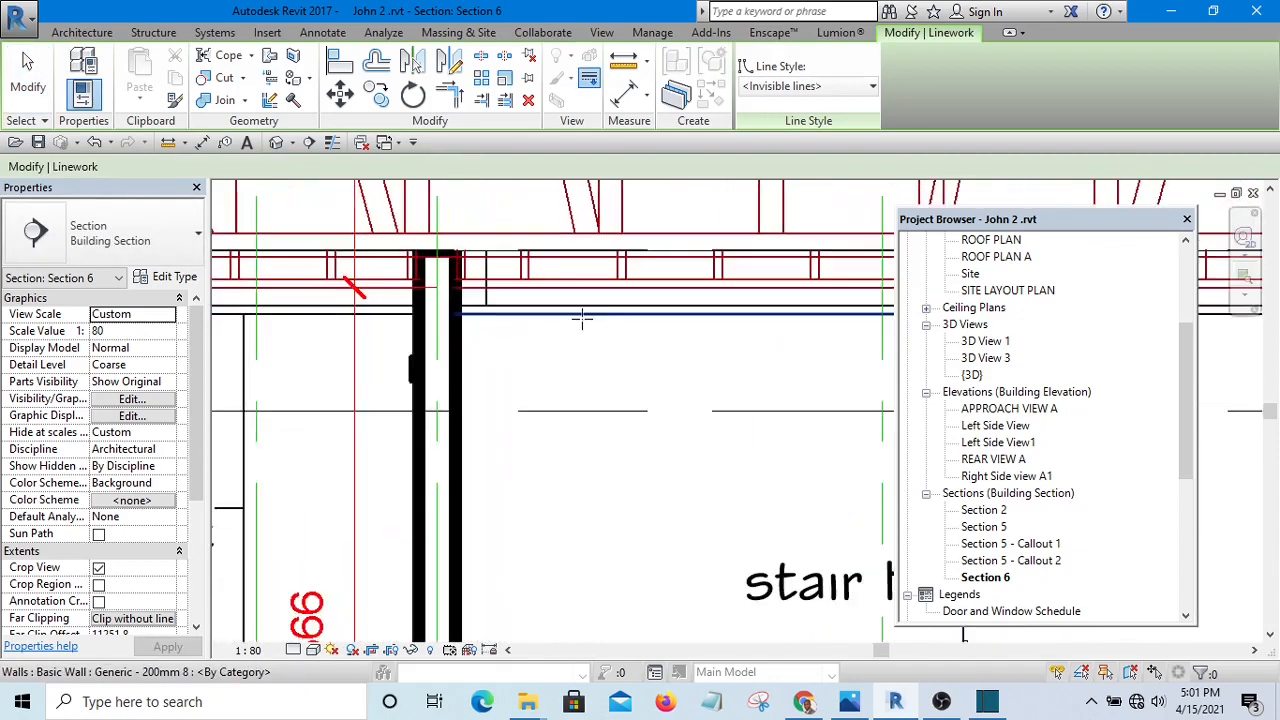
{"action": "left_click", "coordinate": [582, 316]}
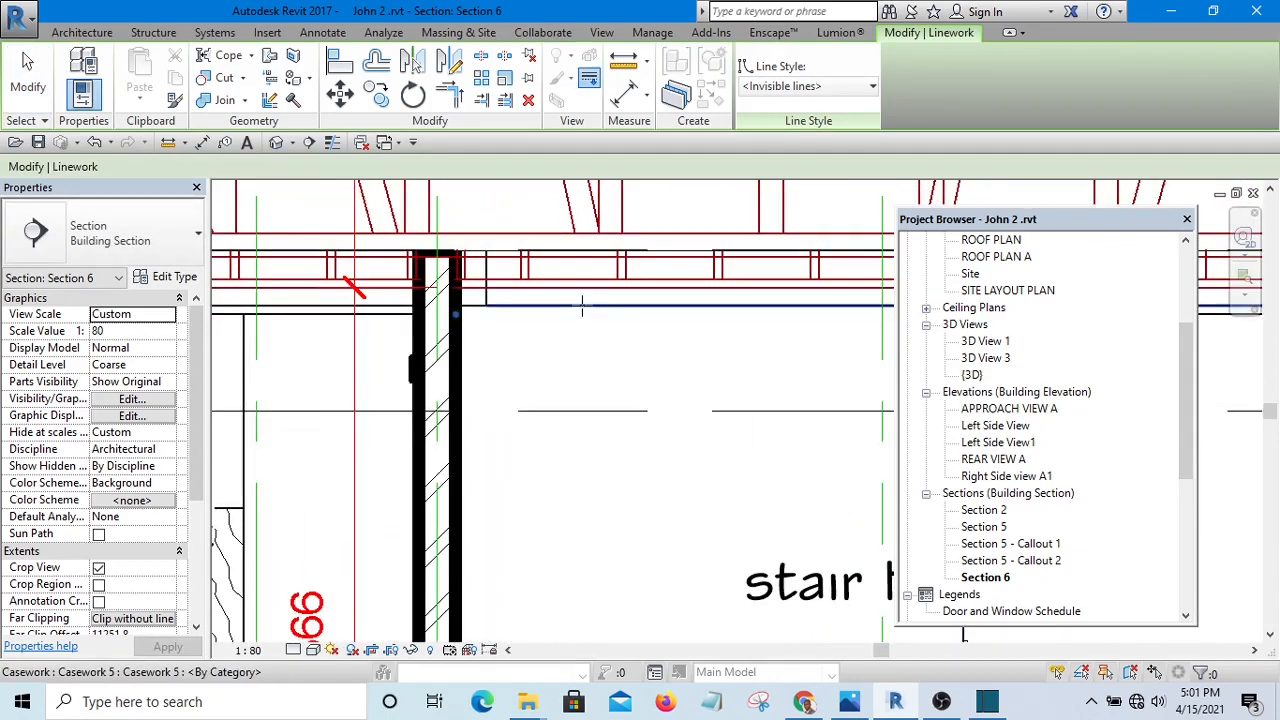
{"action": "scroll", "coordinate": [662, 385], "scroll_direction": "down", "scroll_amount": 3}
{"action": "scroll", "coordinate": [430, 343], "scroll_direction": "up", "scroll_amount": 3}
- Hide the casework and wall-top lines below the ceiling of the walk-in closet with the <Invisible lines> style
{"action": "left_click", "coordinate": [440, 340]}
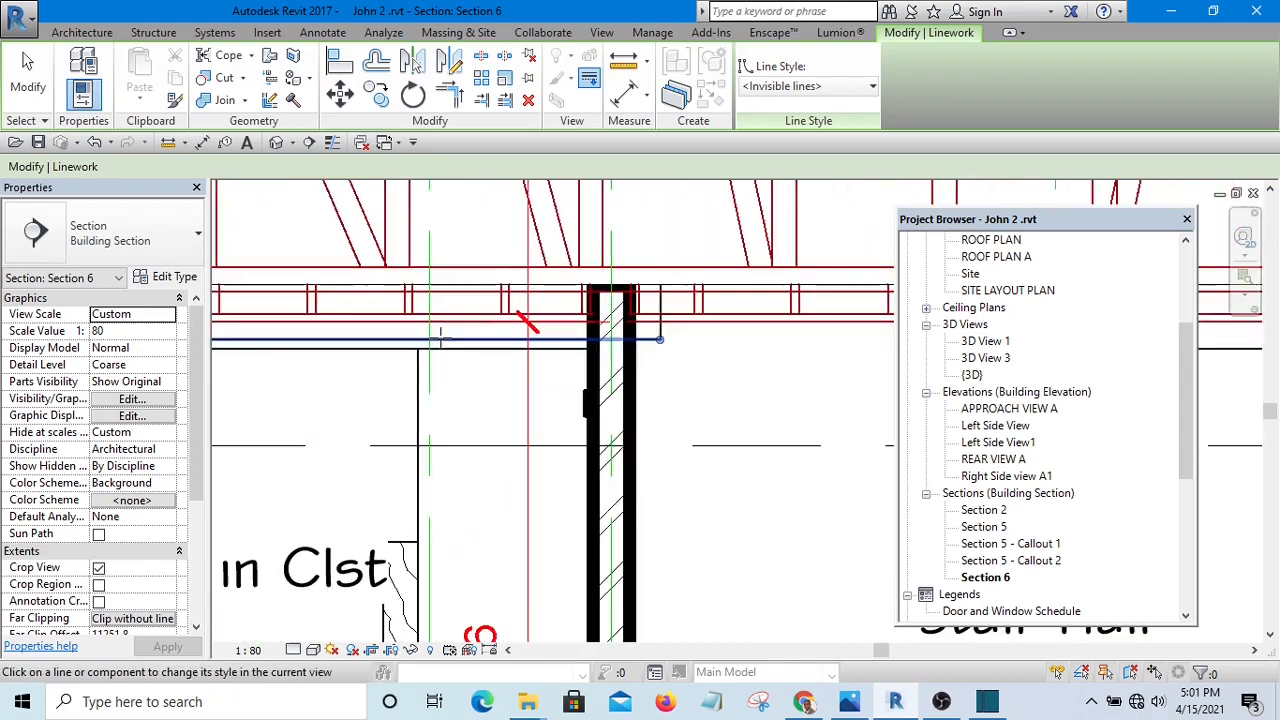
{"action": "left_click", "coordinate": [366, 349]}
{"action": "scroll", "coordinate": [671, 478], "scroll_direction": "down", "scroll_amount": 3}
{"action": "scroll", "coordinate": [427, 430], "scroll_direction": "up", "scroll_amount": 2}
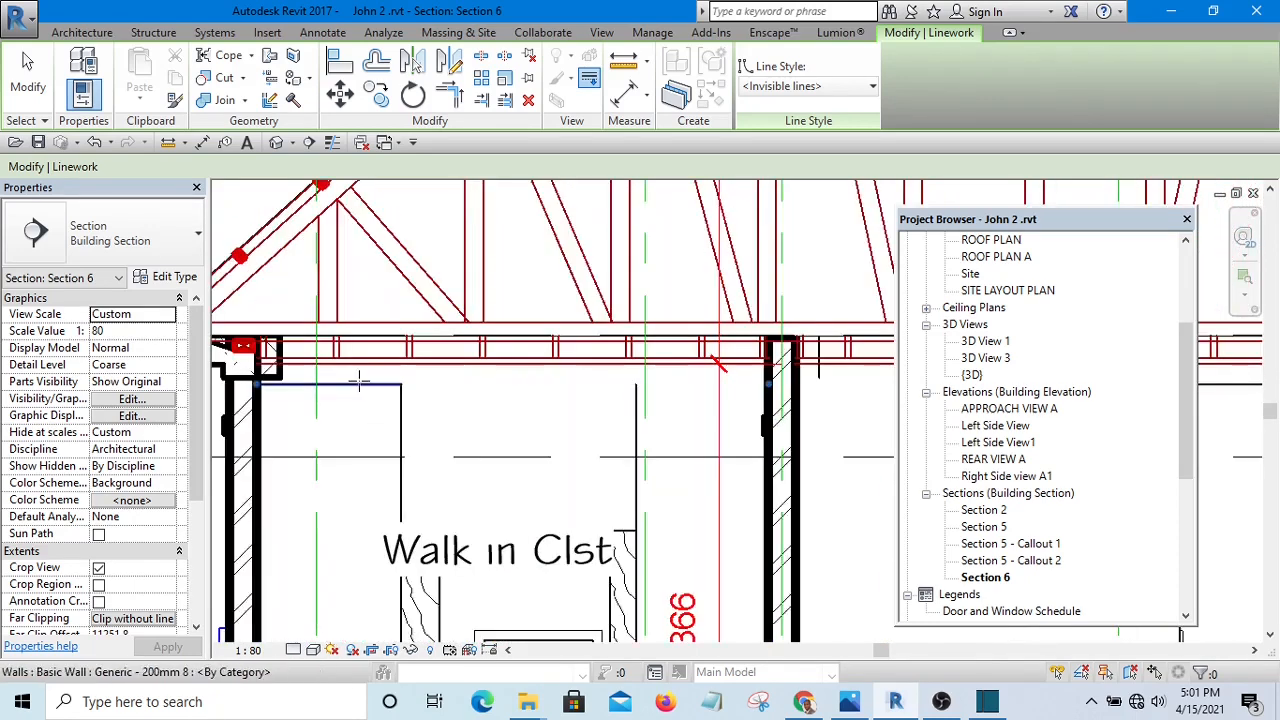
{"action": "scroll", "coordinate": [427, 430], "scroll_direction": "down", "scroll_amount": 3}
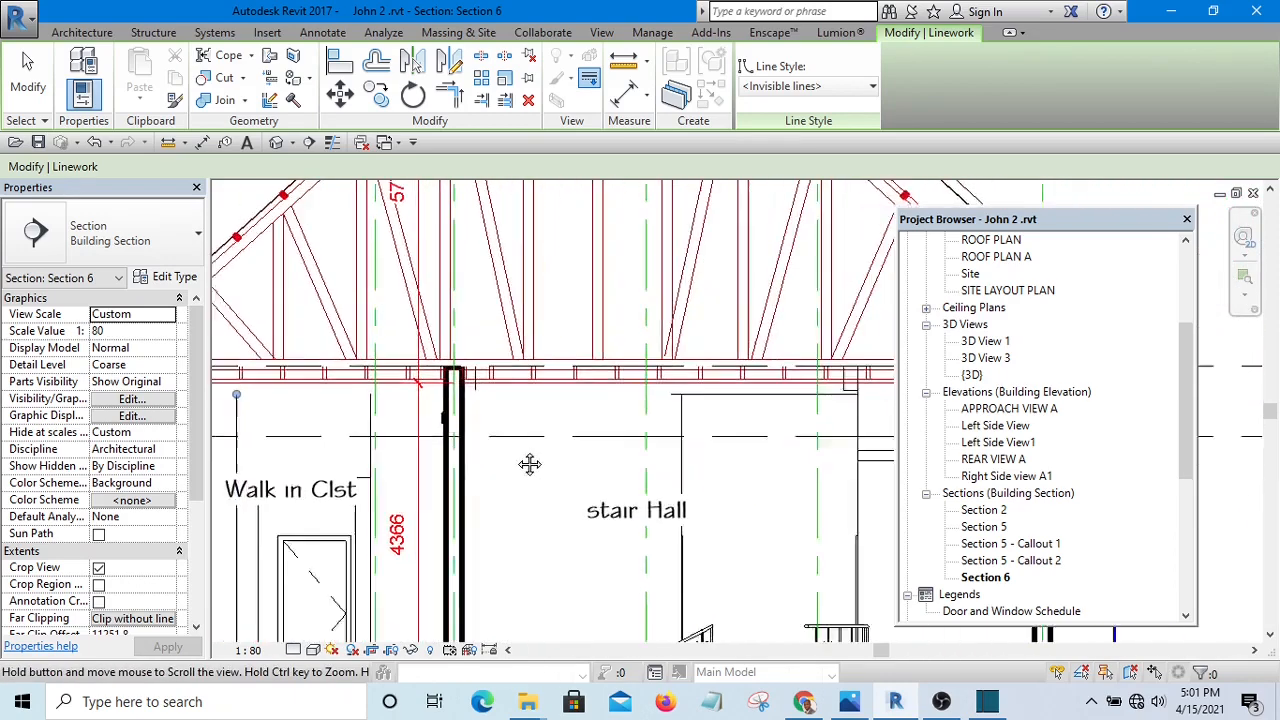
{"action": "scroll", "coordinate": [680, 415], "scroll_direction": "up", "scroll_amount": 1}
{"action": "scroll", "coordinate": [680, 415], "scroll_direction": "up", "scroll_amount": 1}
{"action": "scroll", "coordinate": [680, 449], "scroll_direction": "down", "scroll_amount": 2}
{"action": "key", "text": "Escape"}
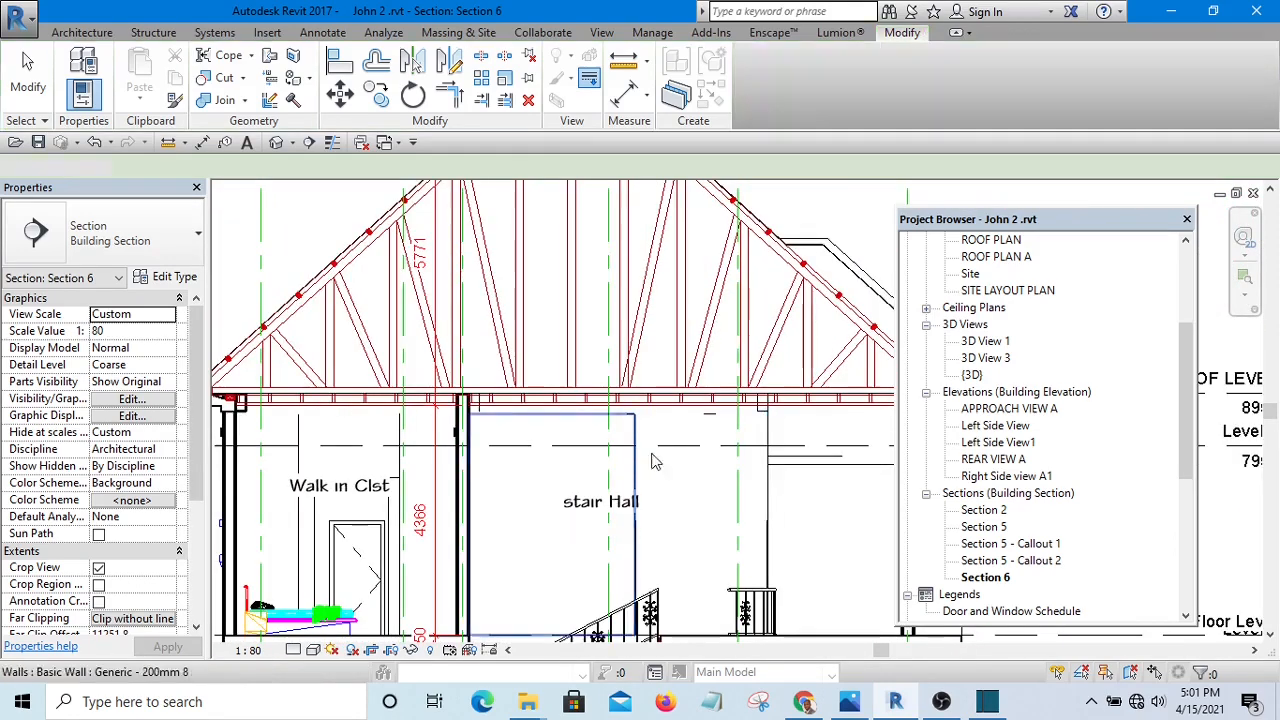
{"action": "scroll", "coordinate": [660, 474], "scroll_direction": "up", "scroll_amount": 3}
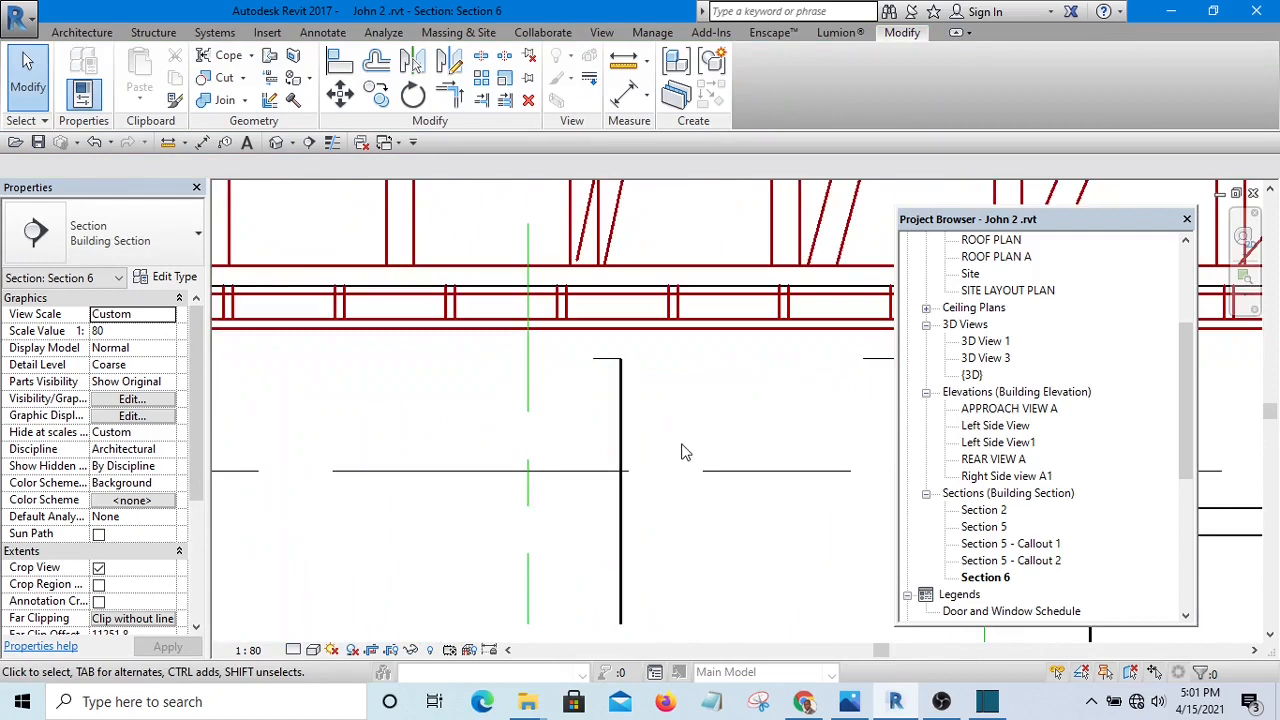
- Draw a Thin Lines detail line in the stair hall, extending the vertical wall edge up to the ceiling line
{"action": "key", "text": "d"}
{"action": "key", "text": "l"}
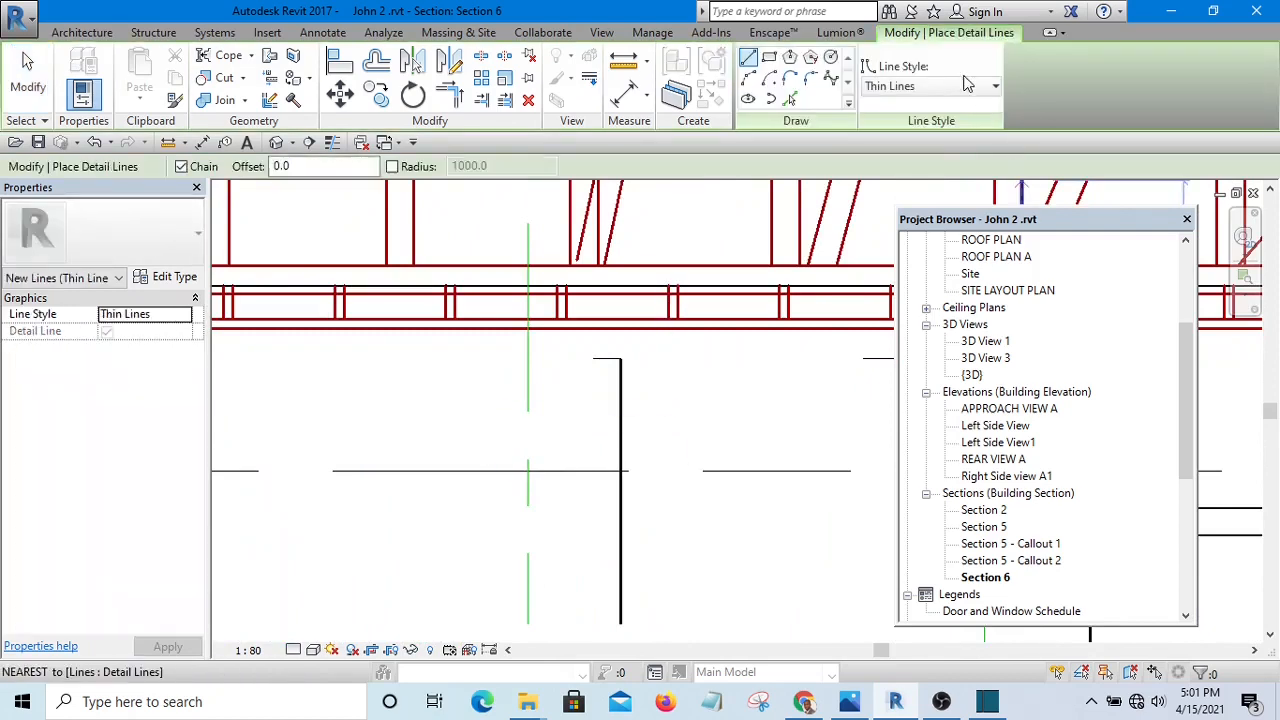
{"action": "left_click", "coordinate": [954, 88]}
{"action": "left_click", "coordinate": [954, 88]}
{"action": "scroll", "coordinate": [612, 350], "scroll_direction": "up", "scroll_amount": 3}
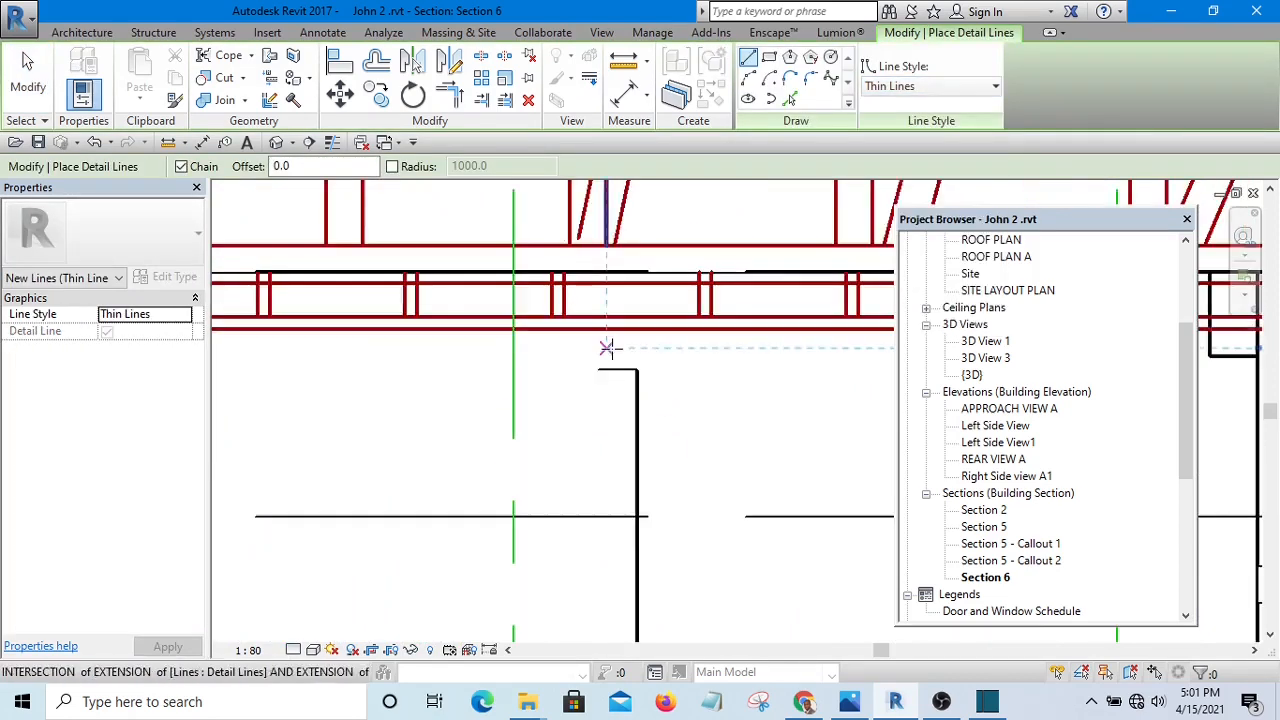
{"action": "left_click", "coordinate": [649, 379]}
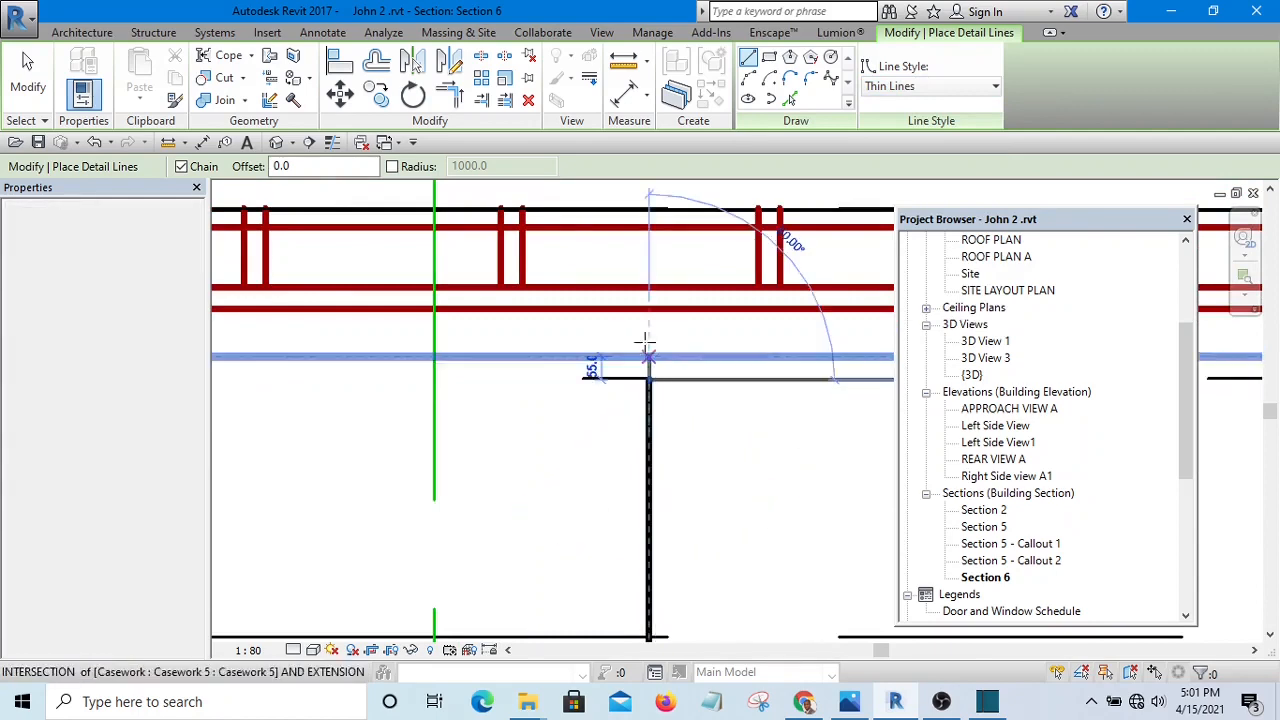
{"action": "left_click", "coordinate": [648, 310]}
{"action": "key", "text": "Escape"}
{"action": "key", "text": "Escape"}
{"action": "scroll", "coordinate": [600, 400], "scroll_direction": "down", "scroll_amount": 5}
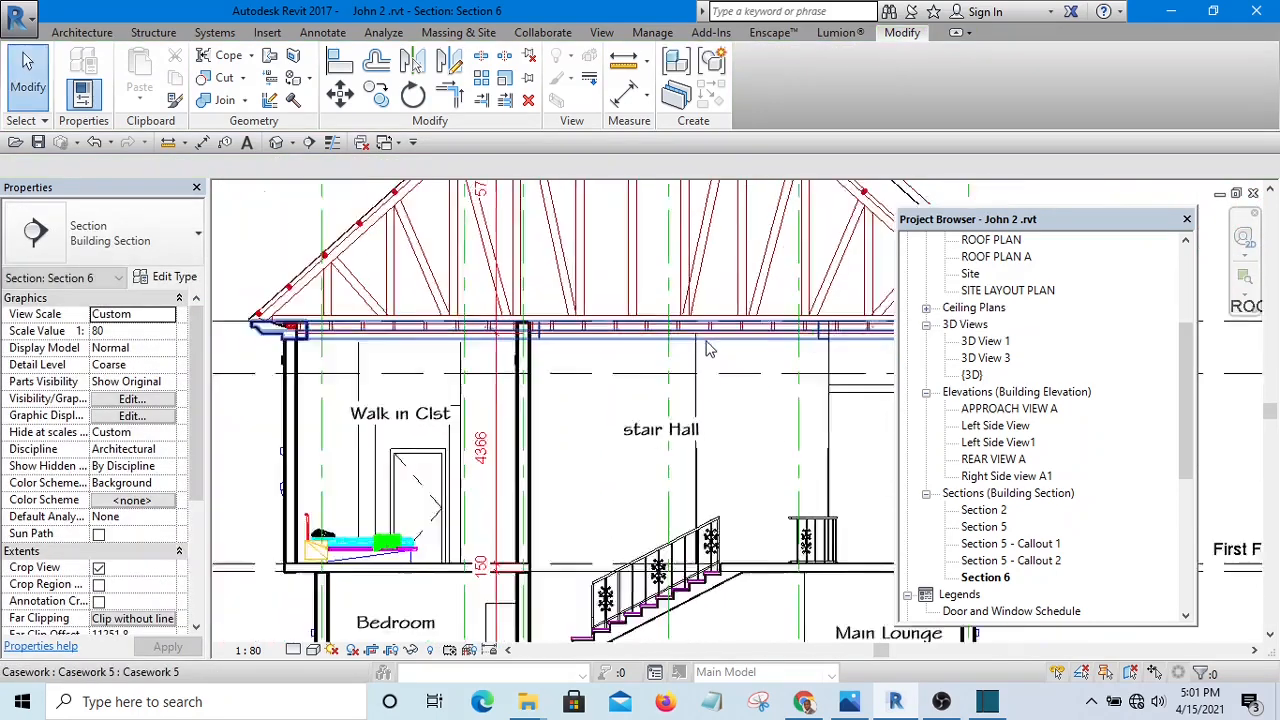
- Extend the walk-in closet's wall edge nearer the stair hall up to the ceiling with a Thin Lines detail line
{"action": "scroll", "coordinate": [561, 342], "scroll_direction": "up", "scroll_amount": 4}
{"action": "scroll", "coordinate": [565, 340], "scroll_direction": "up", "scroll_amount": 1}
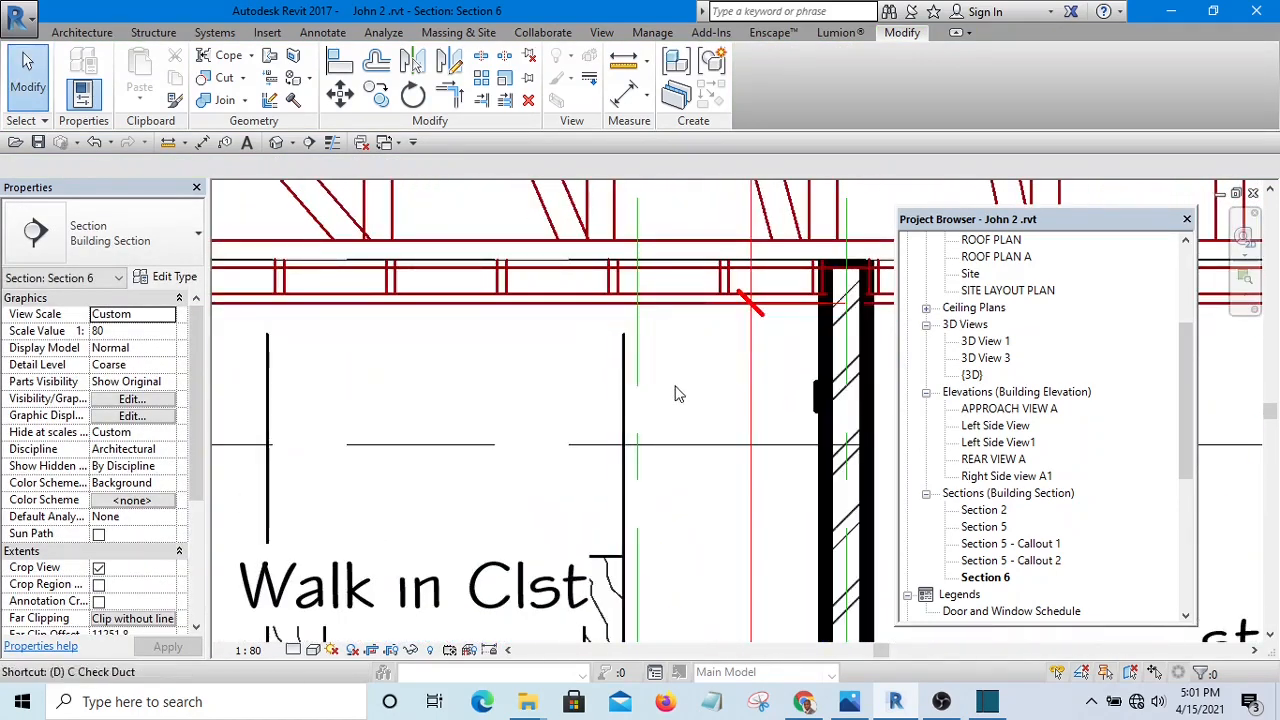
{"action": "key", "text": "l"}
{"action": "scroll", "coordinate": [627, 314], "scroll_direction": "up", "scroll_amount": 2}
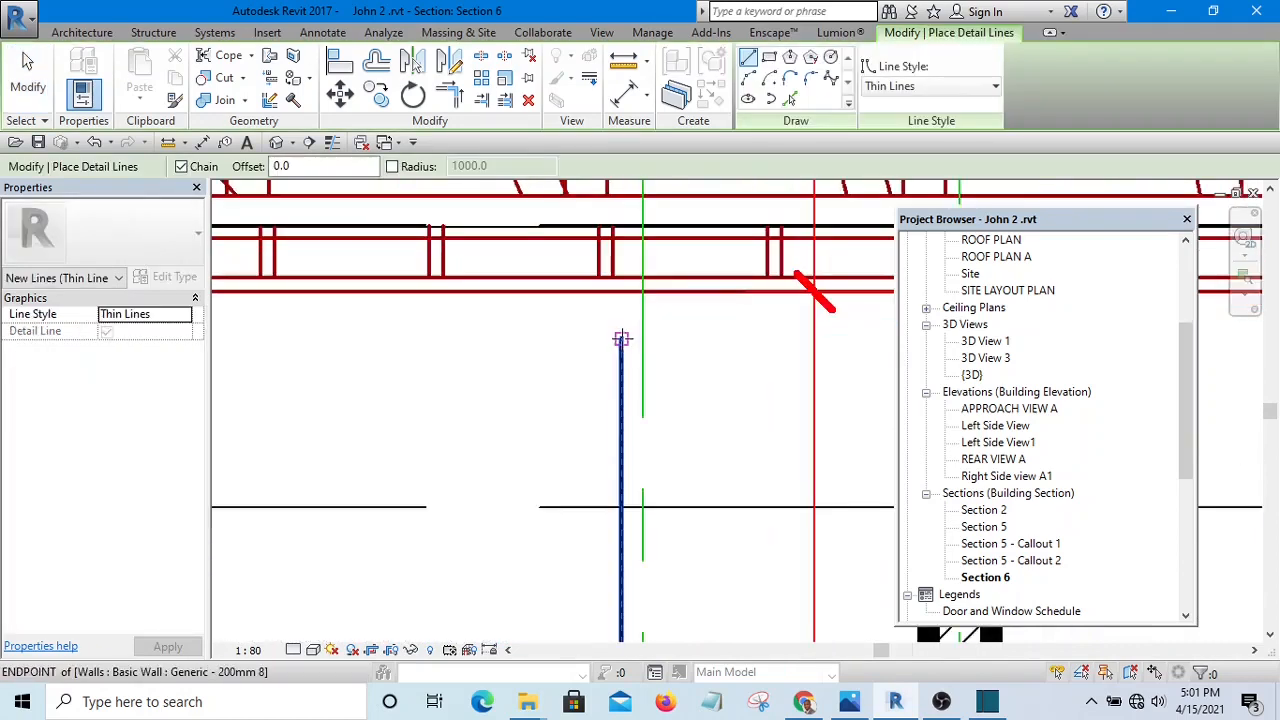
{"action": "left_click", "coordinate": [620, 340]}
{"action": "key", "text": "Escape"}
{"action": "scroll", "coordinate": [580, 380], "scroll_direction": "down", "scroll_amount": 3}
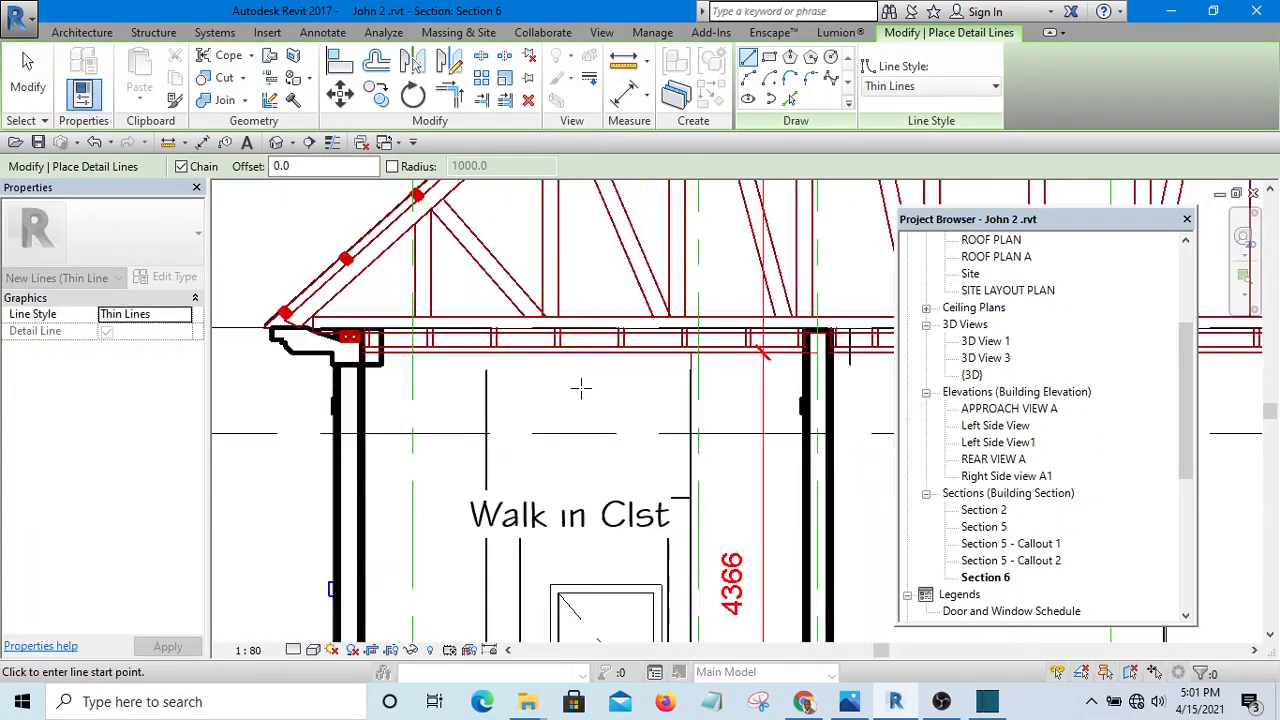
- Close the gap above the closet's wall edge nearer the exterior wall with a detail line up to the ceiling
{"action": "scroll", "coordinate": [474, 370], "scroll_direction": "up", "scroll_amount": 3}
{"action": "scroll", "coordinate": [474, 370], "scroll_direction": "up", "scroll_amount": 2}
{"action": "left_click", "coordinate": [500, 371]}
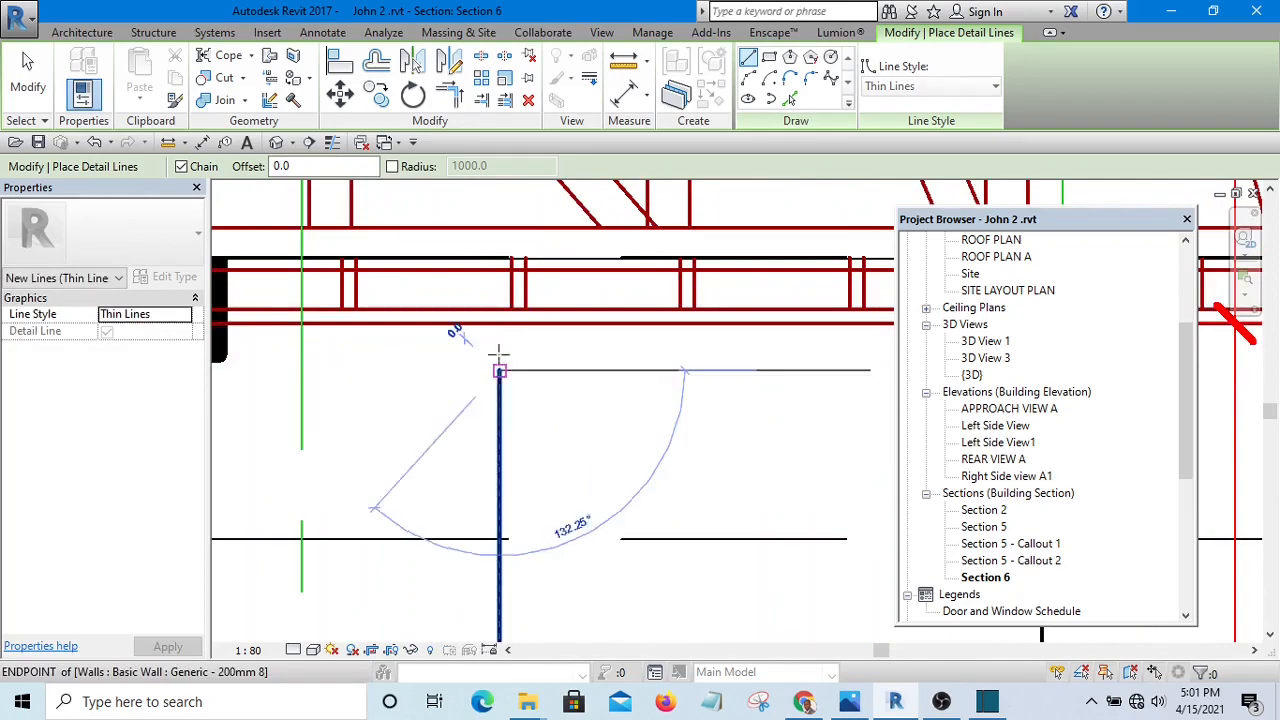
{"action": "key", "text": "Escape"}
{"action": "key", "text": "Escape"}
{"action": "scroll", "coordinate": [603, 409], "scroll_direction": "down", "scroll_amount": 2}
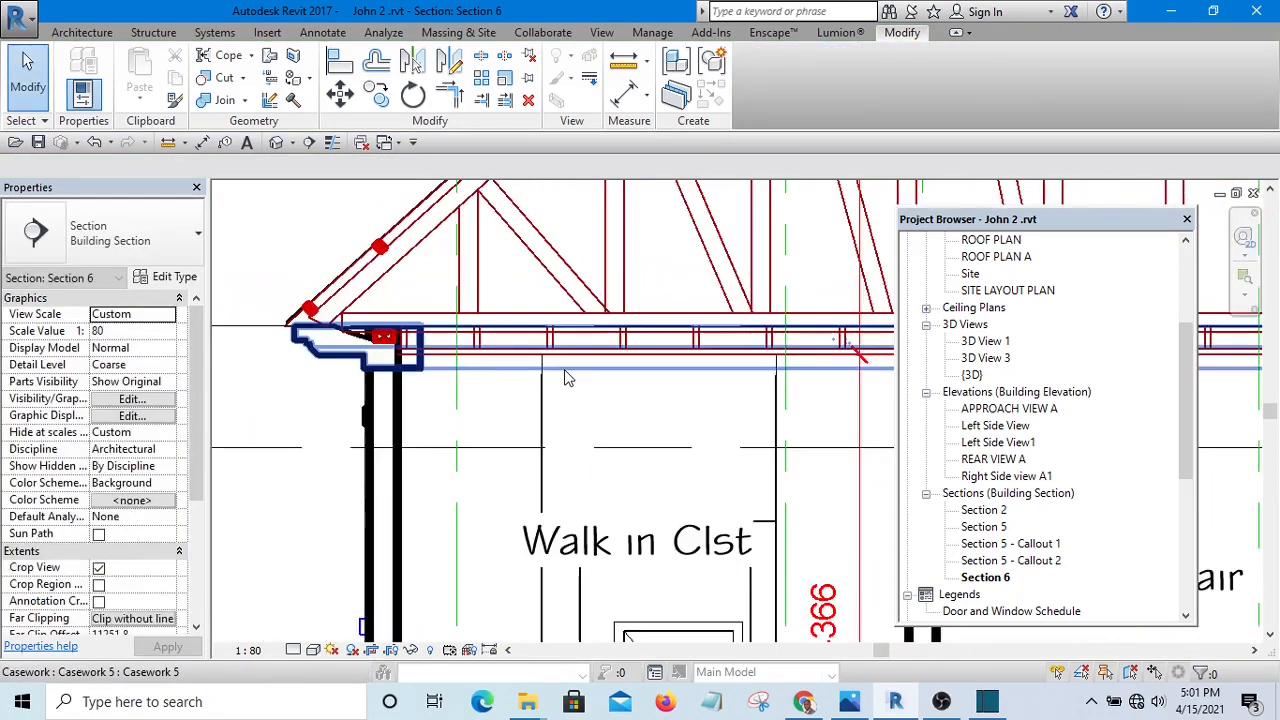
- Examine the section's closet, stair hall, staircase, ground-floor rooms, foundations, roof trusses and level markers
{"action": "middle_click_drag", "start_coordinate": [601, 463], "coordinate": [472, 414]}
{"action": "scroll", "coordinate": [622, 533], "scroll_direction": "up", "scroll_amount": 1}
{"action": "middle_click_drag", "start_coordinate": [623, 532], "coordinate": [551, 467]}
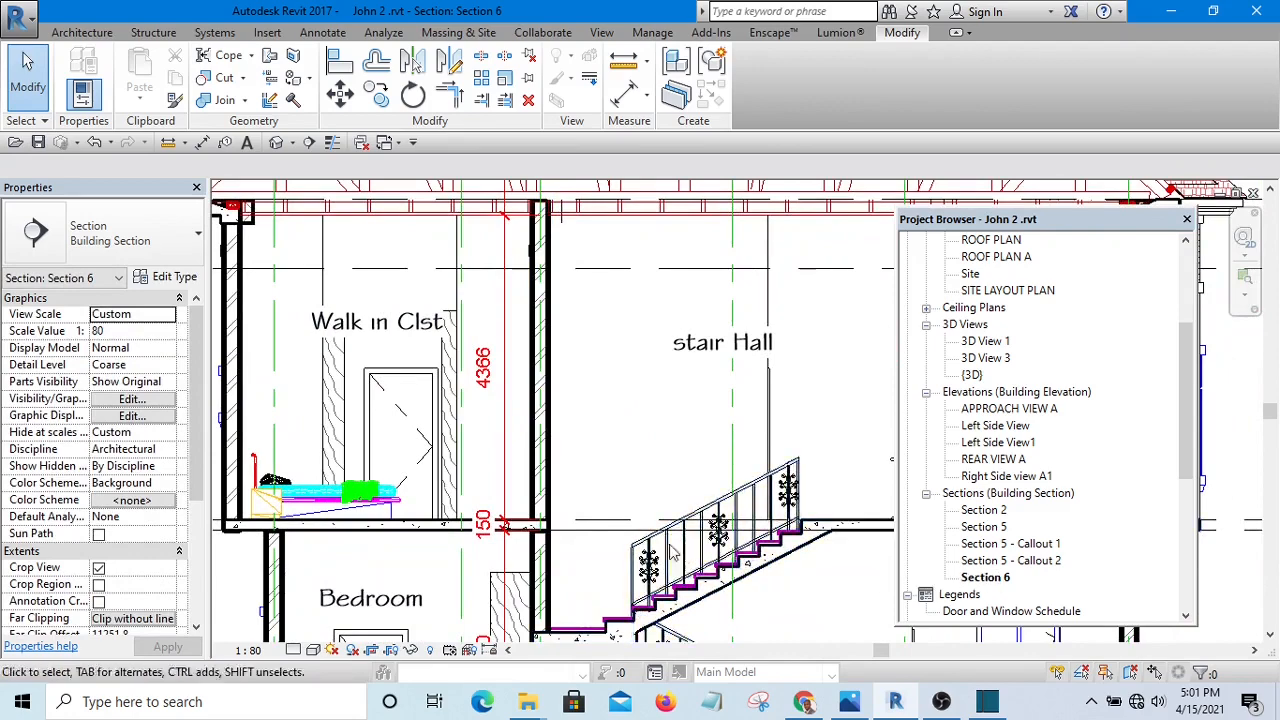
{"action": "middle_click_drag", "start_coordinate": [631, 517], "coordinate": [569, 393]}
{"action": "scroll", "coordinate": [584, 320], "scroll_direction": "down", "scroll_amount": 2}
{"action": "scroll", "coordinate": [520, 420], "scroll_direction": "down", "scroll_amount": 1}
{"action": "middle_click_drag", "start_coordinate": [687, 575], "coordinate": [617, 571]}
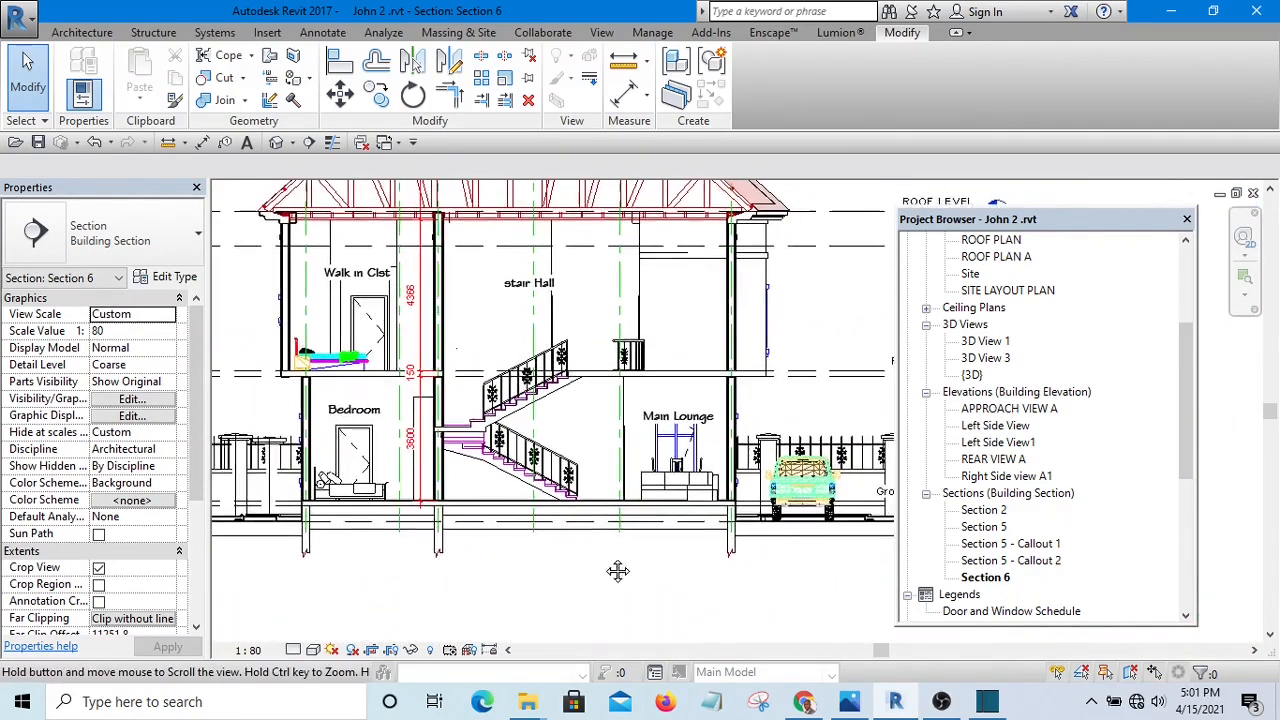
{"action": "scroll", "coordinate": [645, 600], "scroll_direction": "down", "scroll_amount": 1}
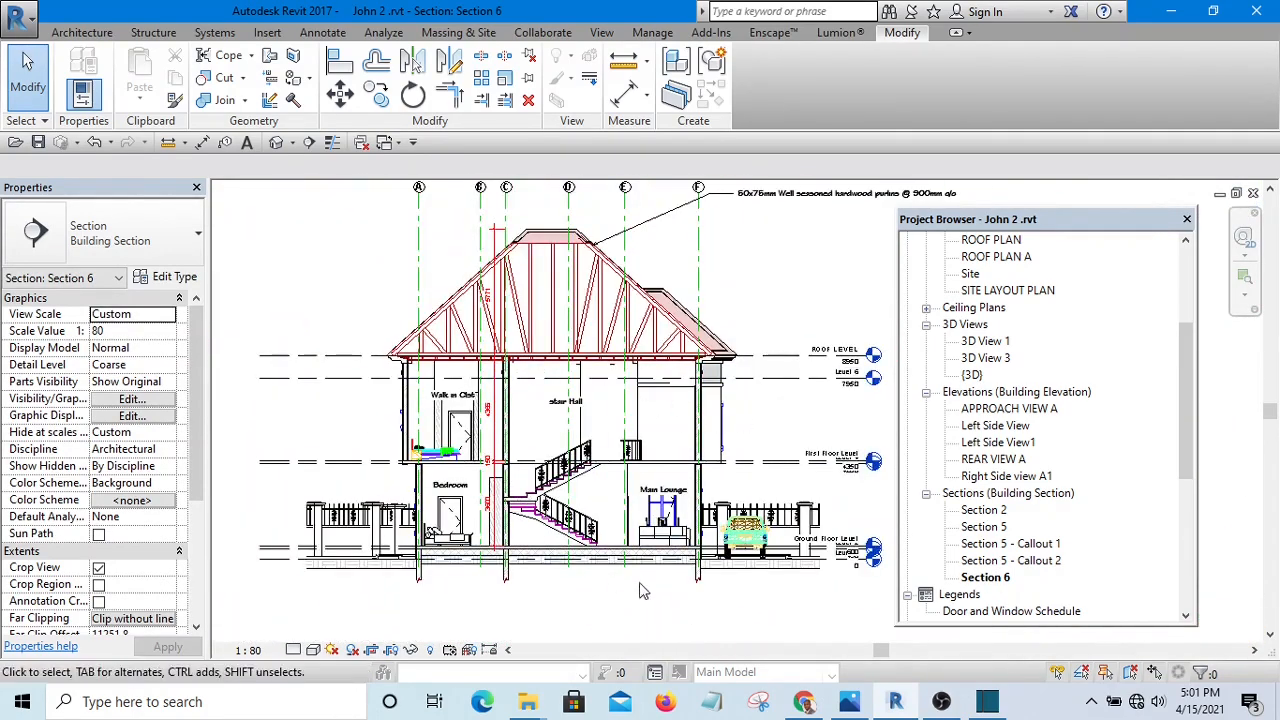
{"action": "middle_click_drag", "start_coordinate": [604, 592], "coordinate": [591, 554]}
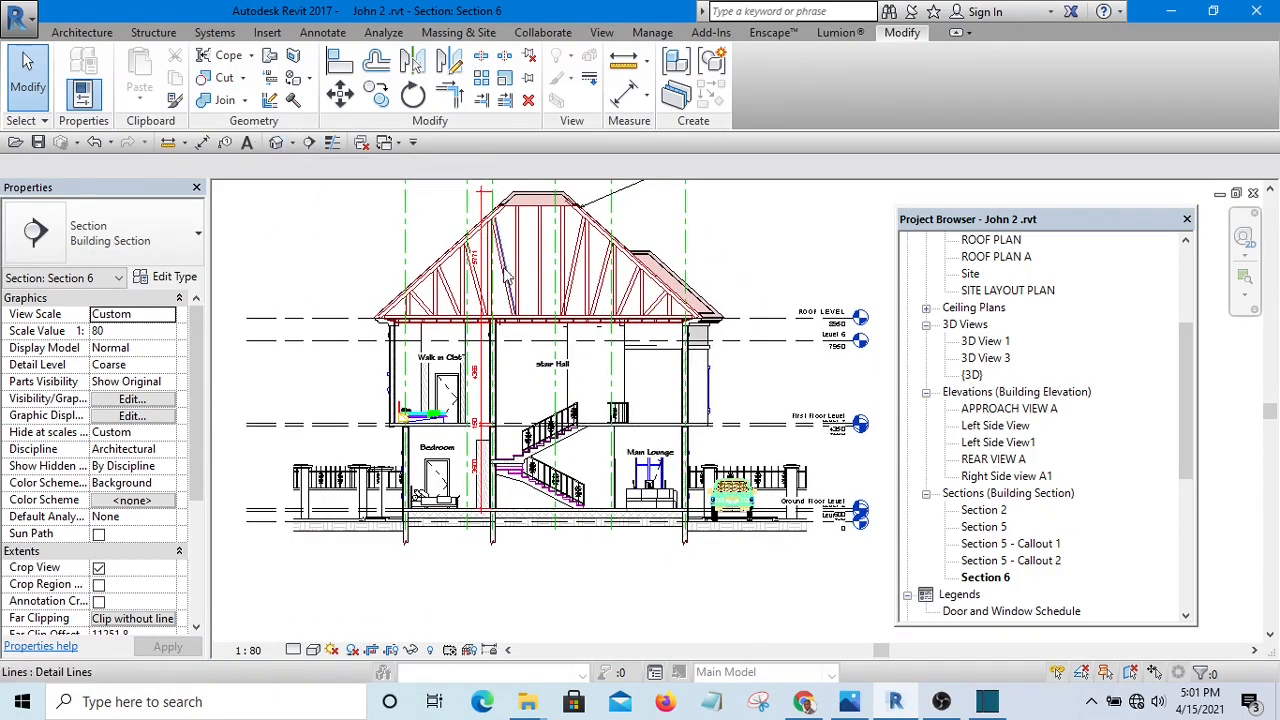
{"action": "middle_click_drag", "start_coordinate": [654, 396], "coordinate": [665, 431]}
{"action": "scroll", "coordinate": [578, 376], "scroll_direction": "up", "scroll_amount": 3}
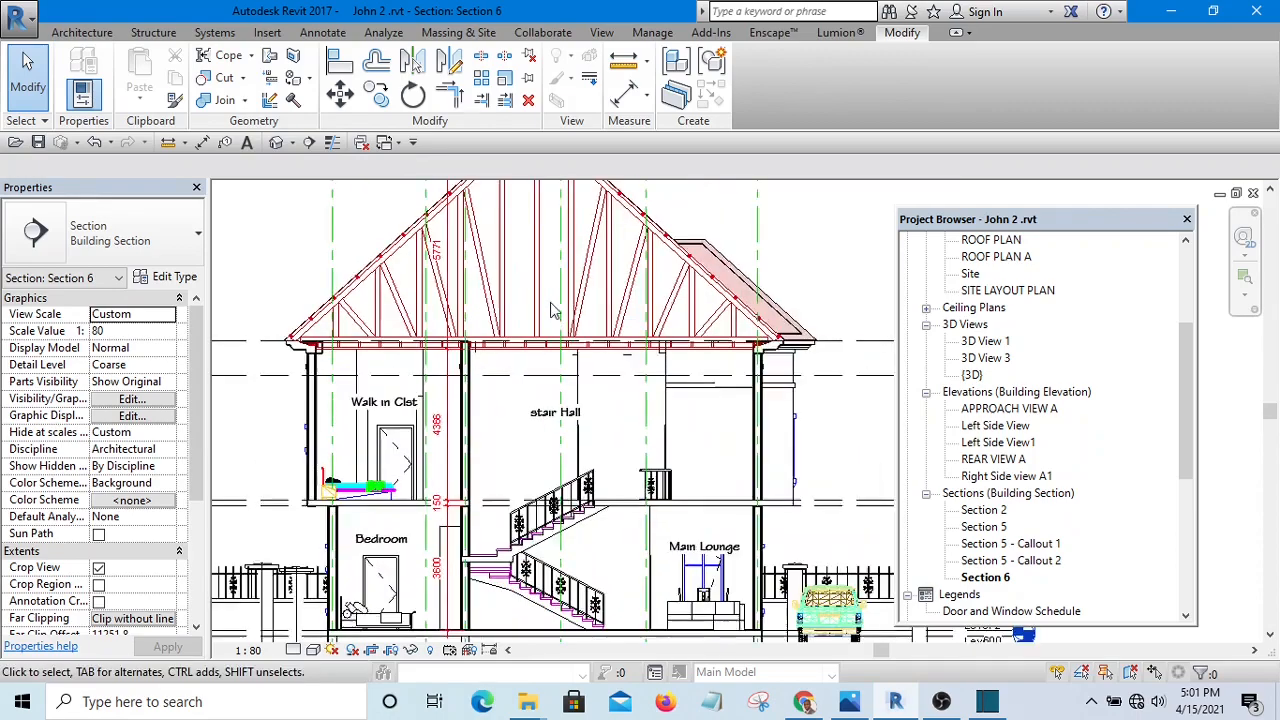
{"action": "middle_click_drag", "start_coordinate": [516, 421], "coordinate": [522, 450]}
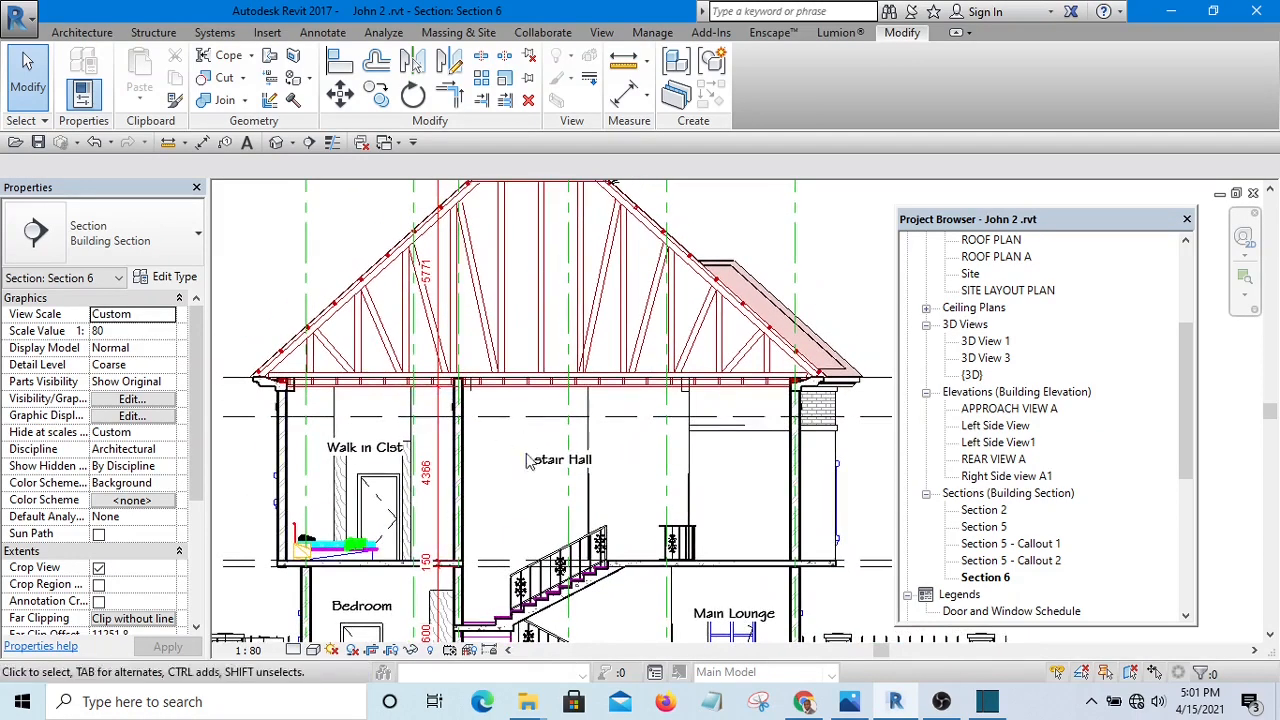
{"action": "scroll", "coordinate": [529, 460], "scroll_direction": "down", "scroll_amount": 4}
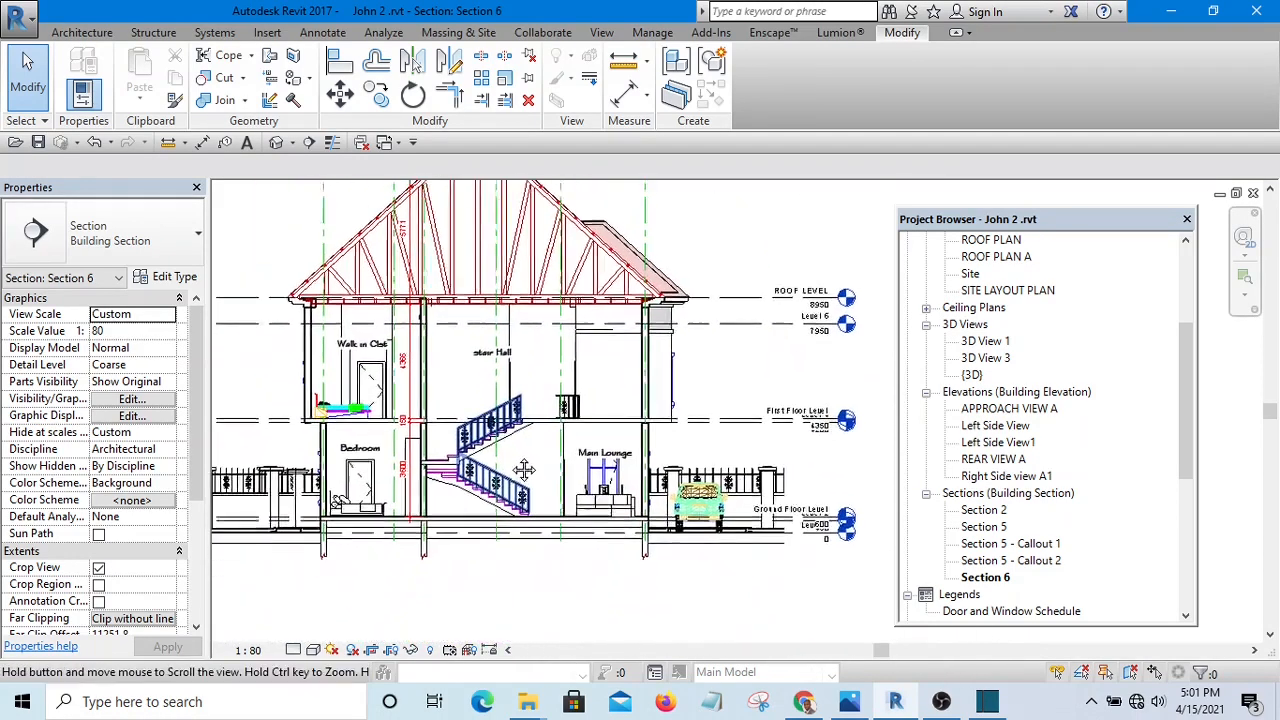
{"action": "scroll", "coordinate": [590, 430], "scroll_direction": "up", "scroll_amount": 5}
{"action": "scroll", "coordinate": [616, 347], "scroll_direction": "down", "scroll_amount": 2}
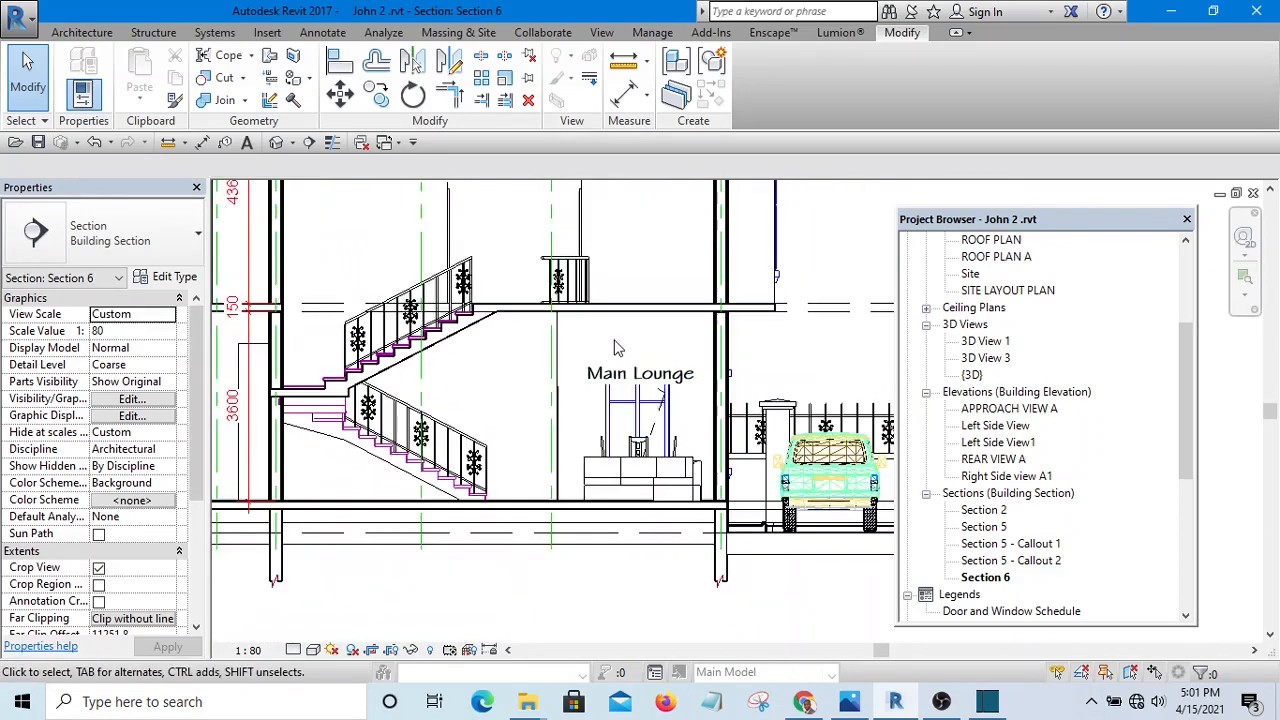
{"action": "scroll", "coordinate": [616, 347], "scroll_direction": "down", "scroll_amount": 3}
{"action": "scroll", "coordinate": [491, 529], "scroll_direction": "up", "scroll_amount": 3}
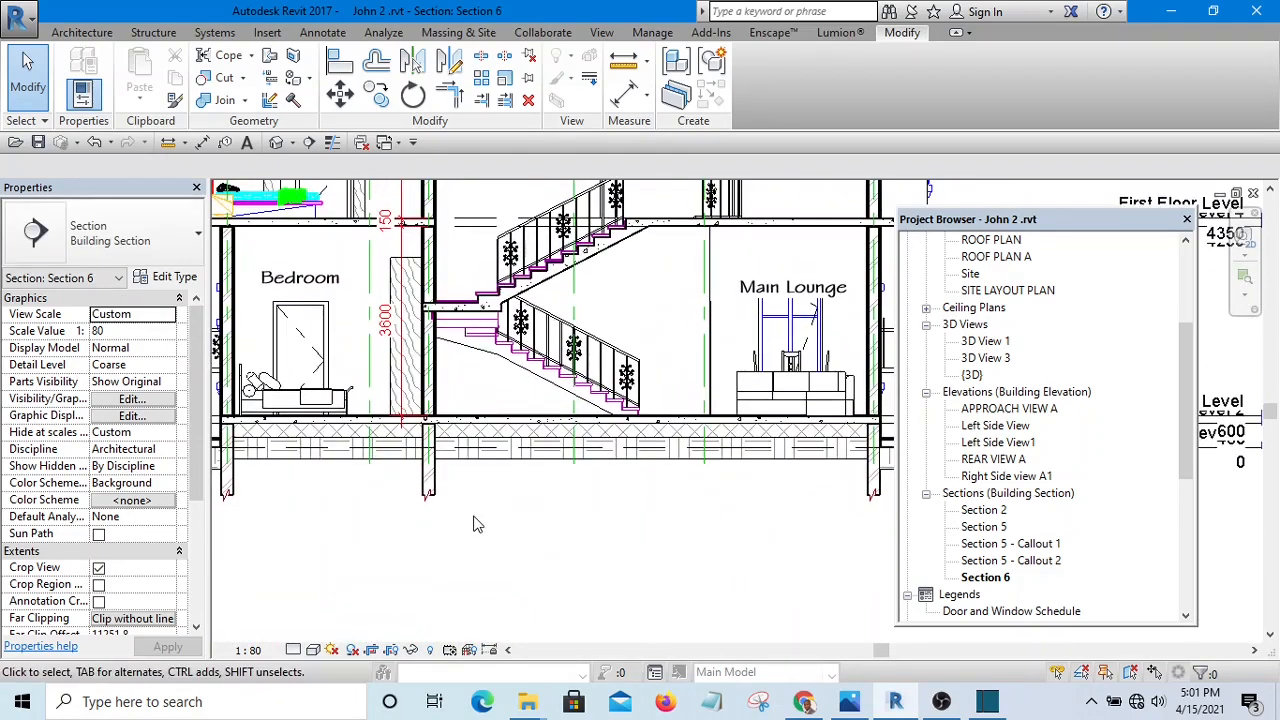
{"action": "scroll", "coordinate": [612, 572], "scroll_direction": "down", "scroll_amount": 3}
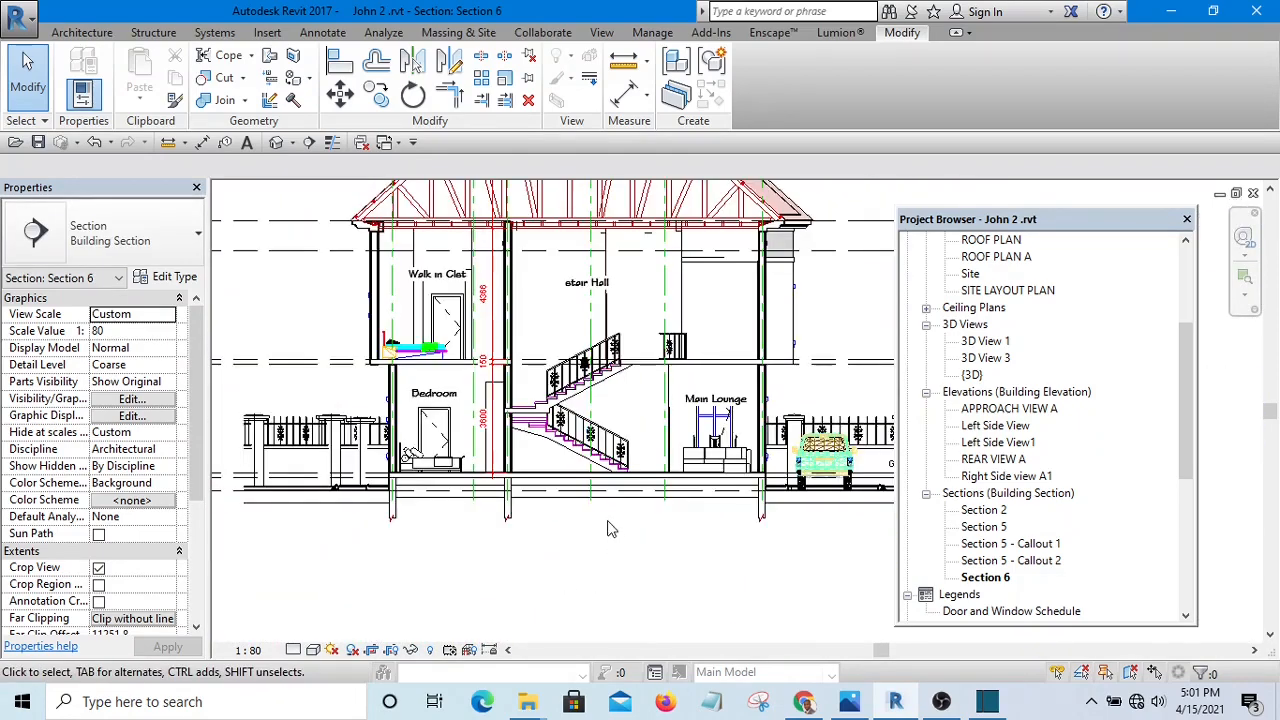
{"action": "scroll", "coordinate": [606, 540], "scroll_direction": "up", "scroll_amount": 1}
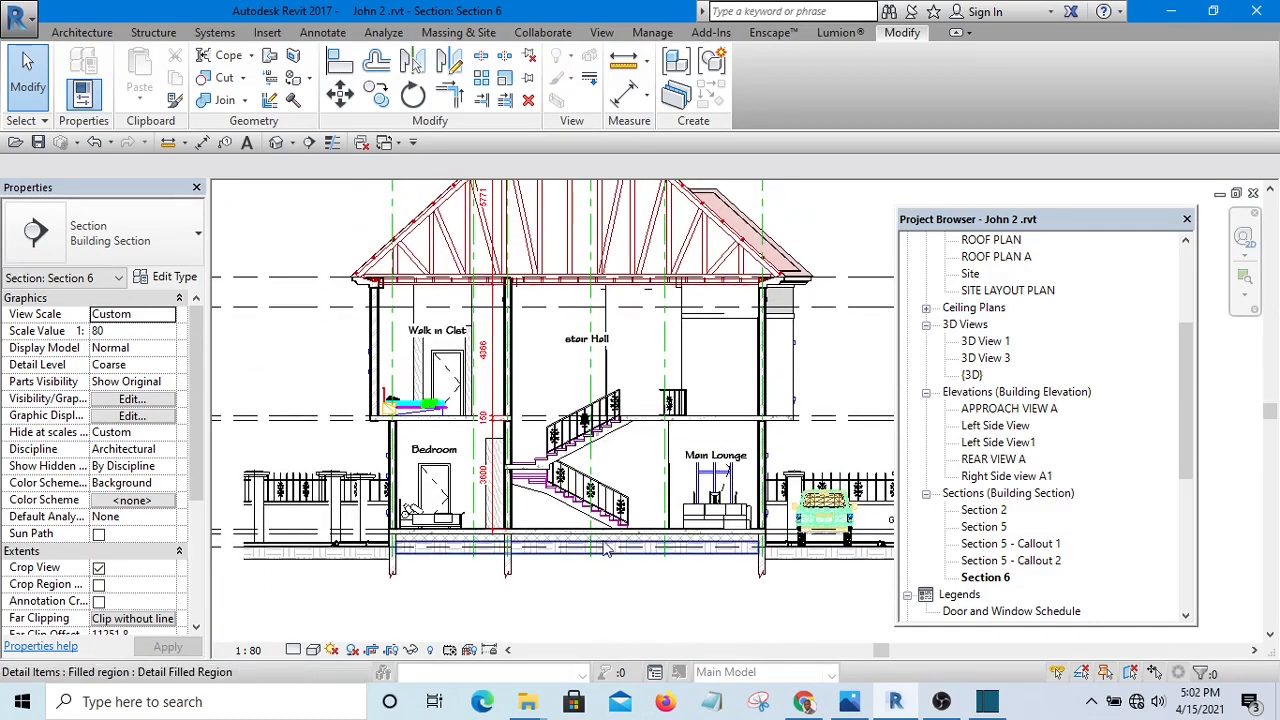
{"action": "scroll", "coordinate": [830, 270], "scroll_direction": "up", "scroll_amount": 4}
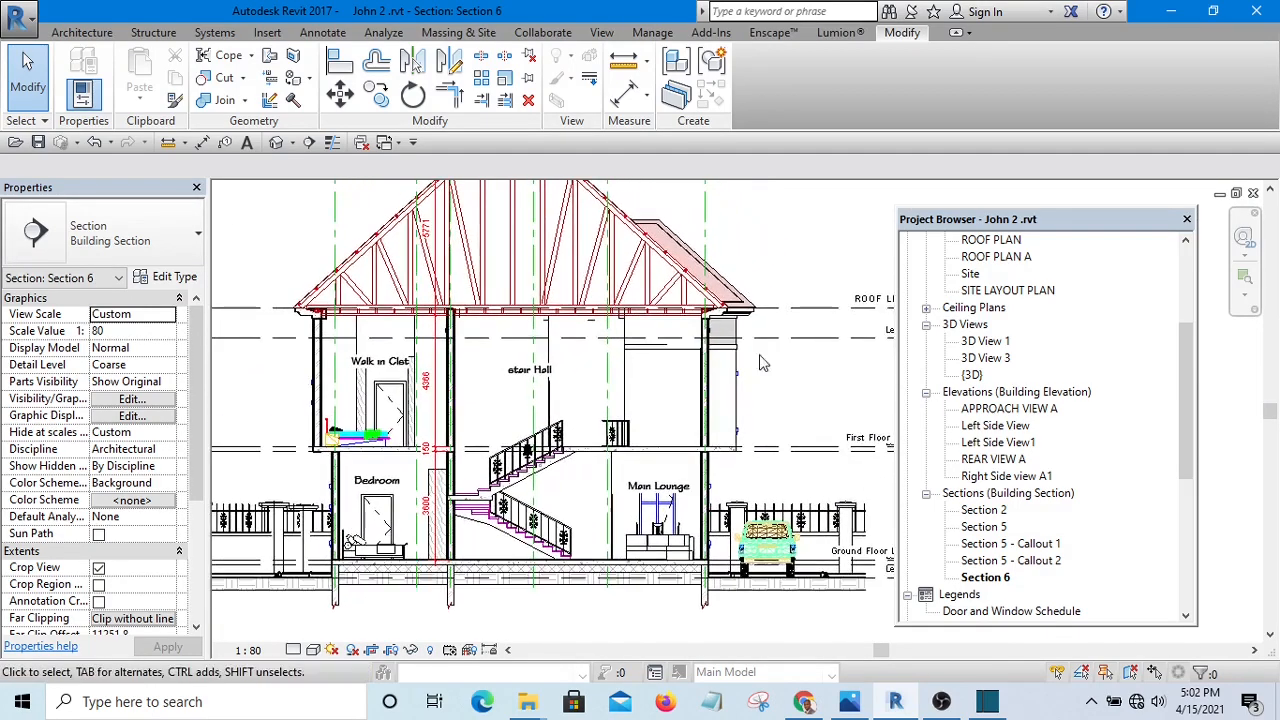
{"action": "scroll", "coordinate": [855, 515], "scroll_direction": "down", "scroll_amount": 4}
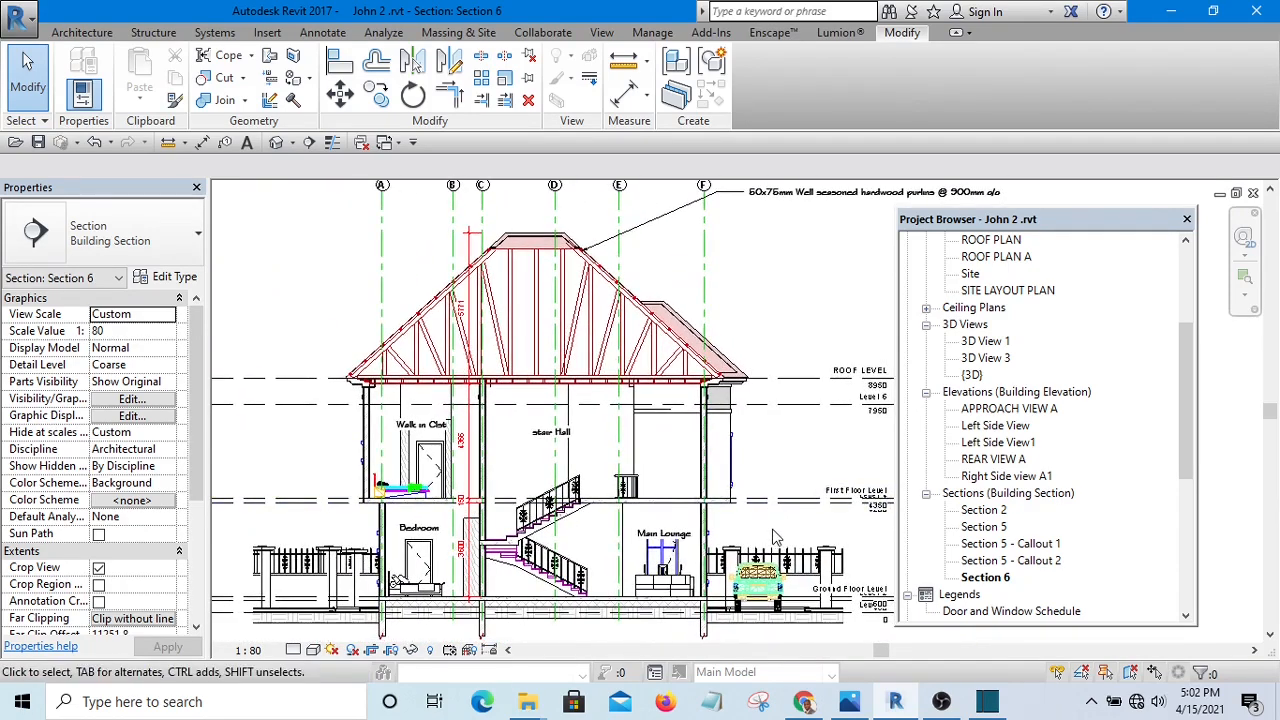
{"action": "middle_click_drag", "start_coordinate": [780, 486], "coordinate": [758, 432]}
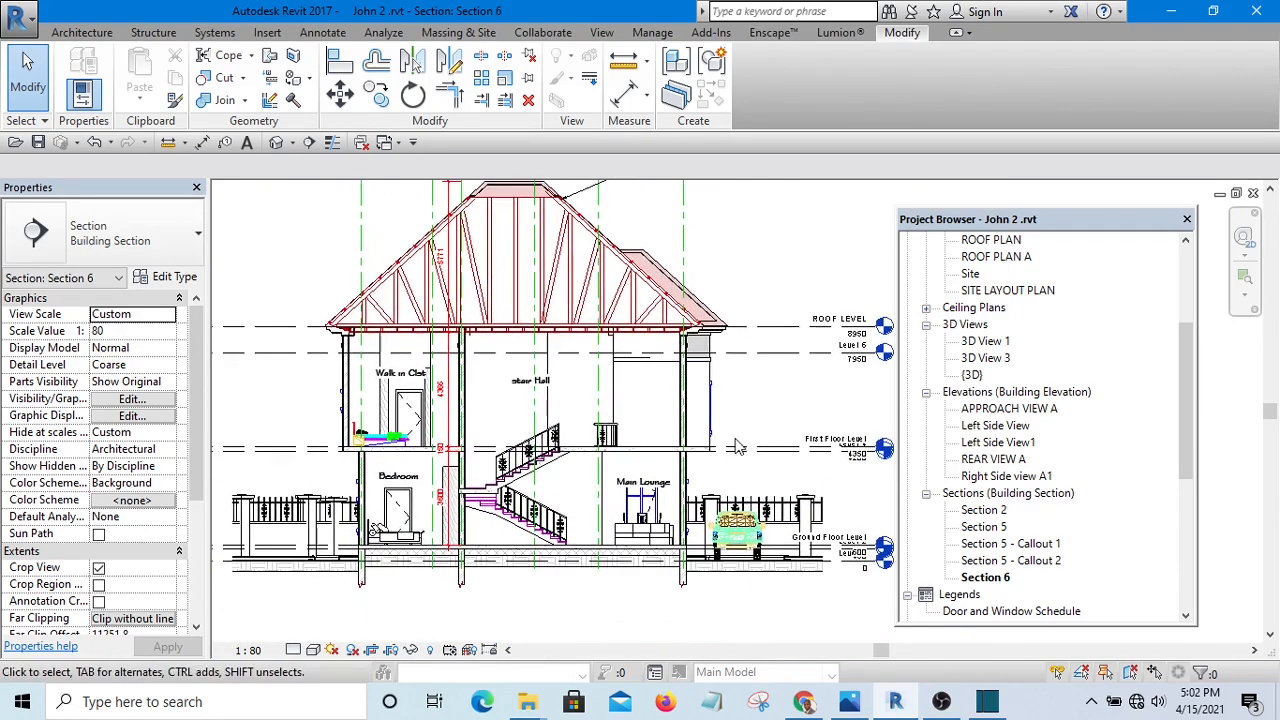
- Move the stair Hall room label up to just below the ceiling, closer to the wall beside the walk-in closet
{"action": "scroll", "coordinate": [525, 381], "scroll_direction": "up", "scroll_amount": 3}
{"action": "left_click", "coordinate": [453, 313]}
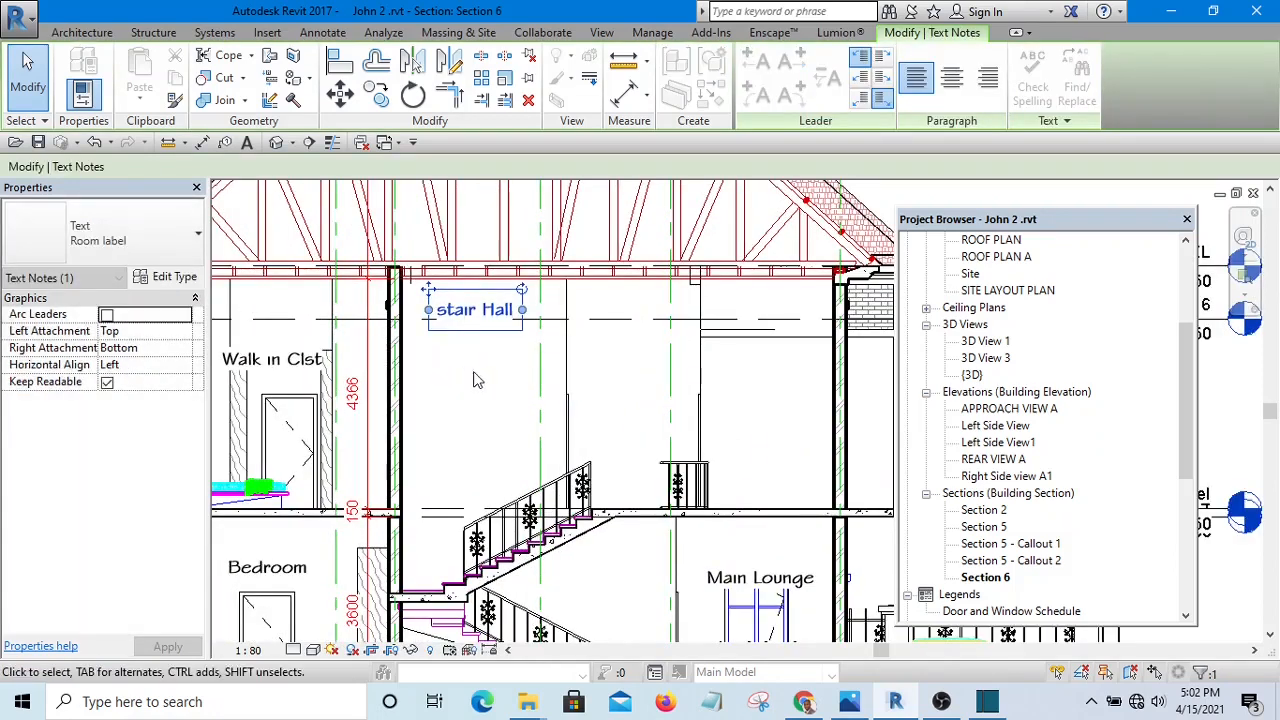
{"action": "scroll", "coordinate": [477, 380], "scroll_direction": "up", "scroll_amount": 5}
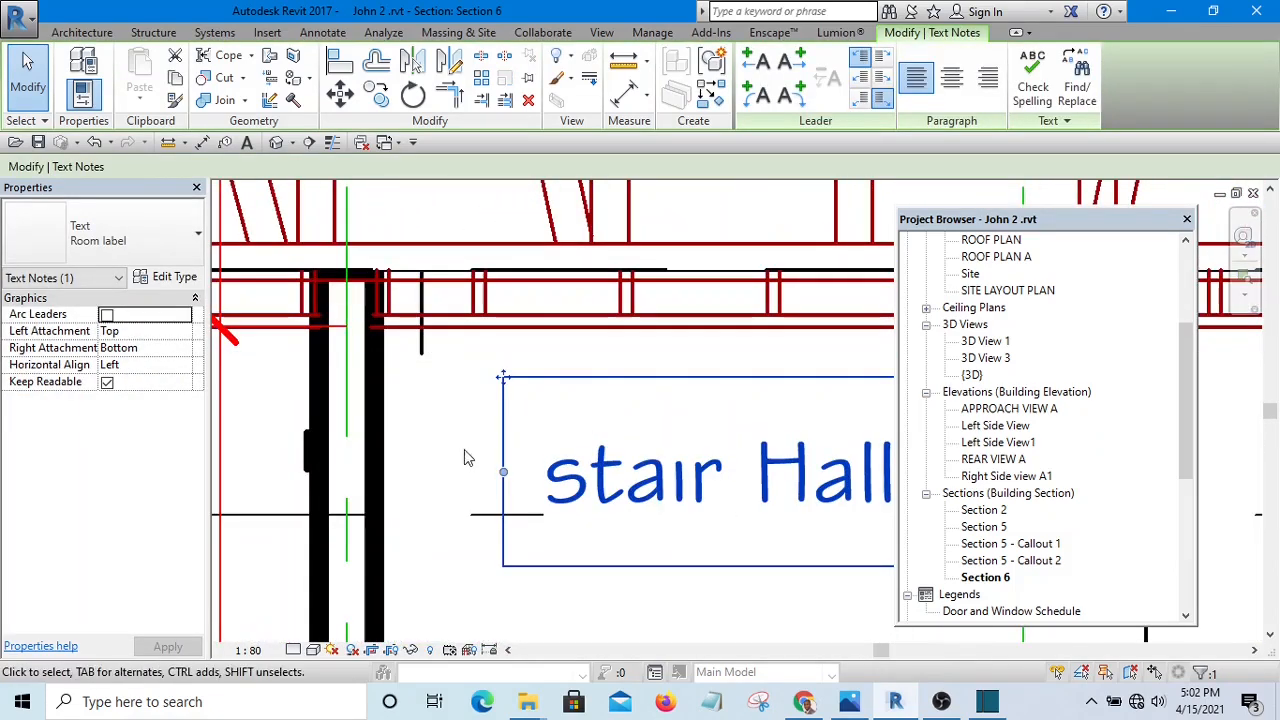
{"action": "scroll", "coordinate": [457, 380], "scroll_direction": "down", "scroll_amount": 6}
- Review the ground-floor slab and fill layers under the stairs, the upper floor by the outer wall, and the whole section
{"action": "middle_click_drag", "start_coordinate": [587, 511], "coordinate": [560, 346]}
{"action": "scroll", "coordinate": [524, 454], "scroll_direction": "down", "scroll_amount": 2}
{"action": "scroll", "coordinate": [524, 454], "scroll_direction": "up", "scroll_amount": 4}
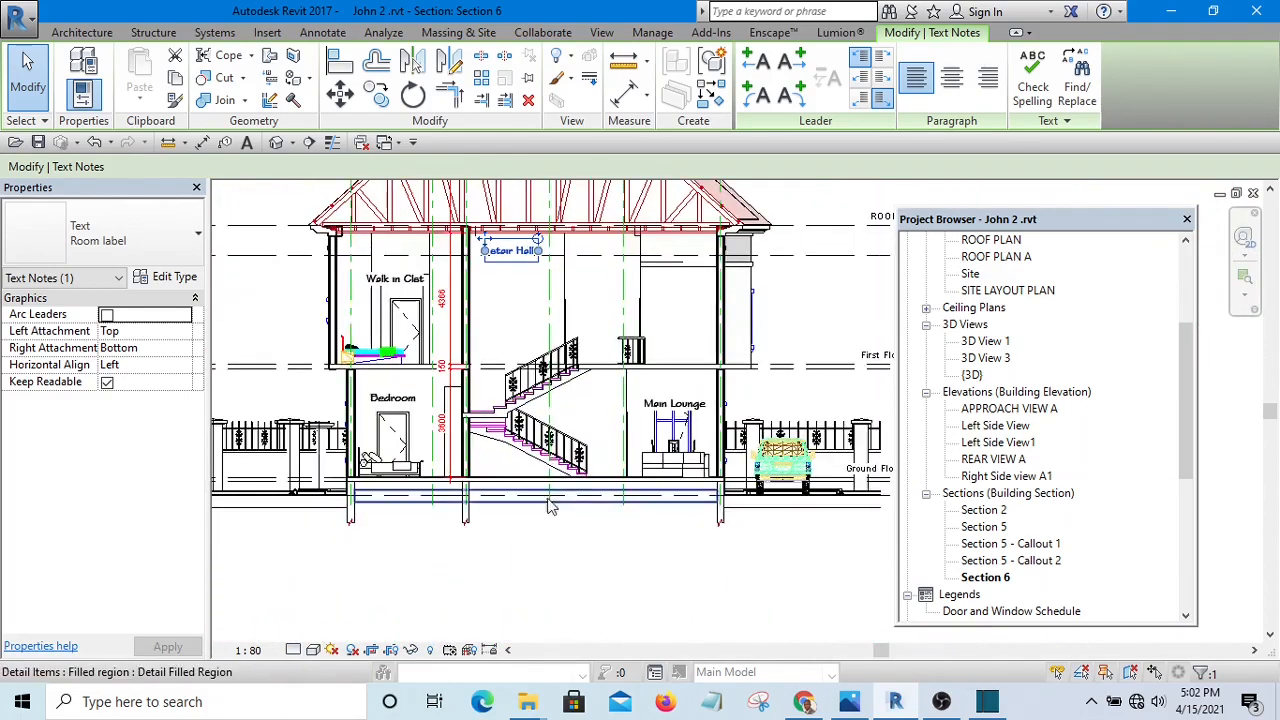
{"action": "scroll", "coordinate": [524, 454], "scroll_direction": "up", "scroll_amount": 2}
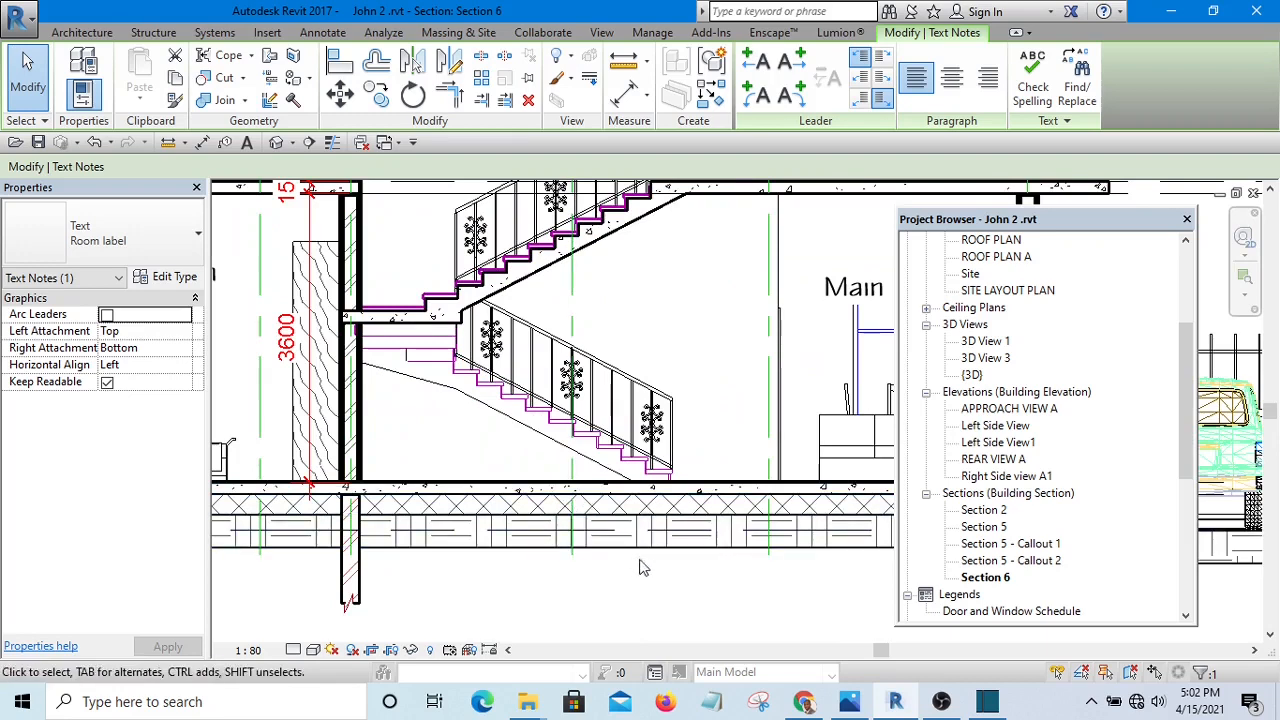
{"action": "scroll", "coordinate": [720, 482], "scroll_direction": "down", "scroll_amount": 1}
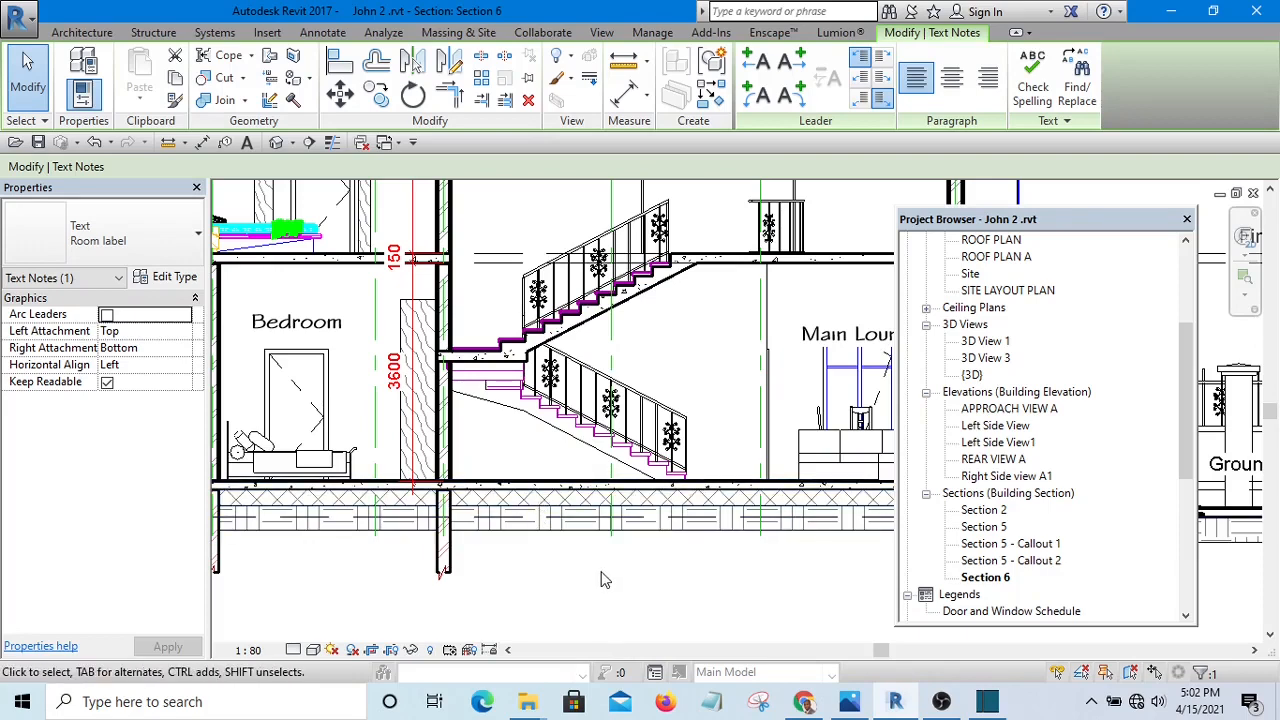
{"action": "scroll", "coordinate": [605, 572], "scroll_direction": "down", "scroll_amount": 3}
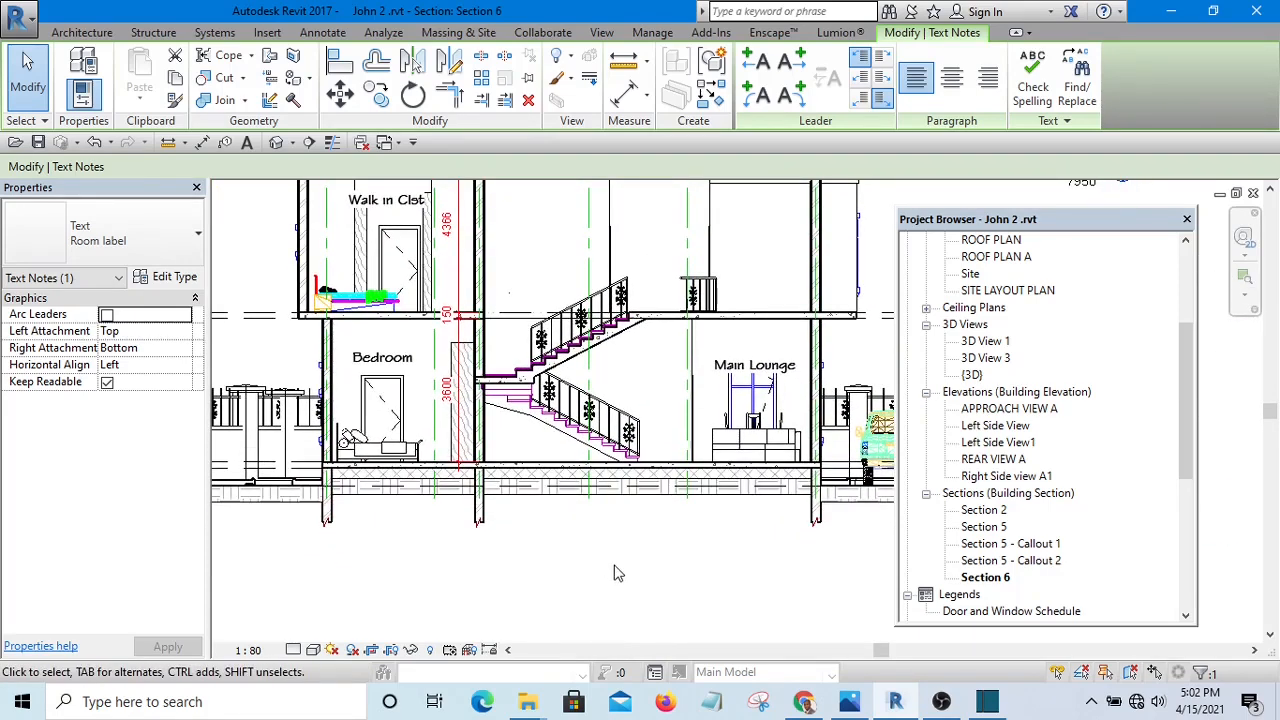
{"action": "middle_click_drag", "start_coordinate": [624, 540], "coordinate": [585, 593]}
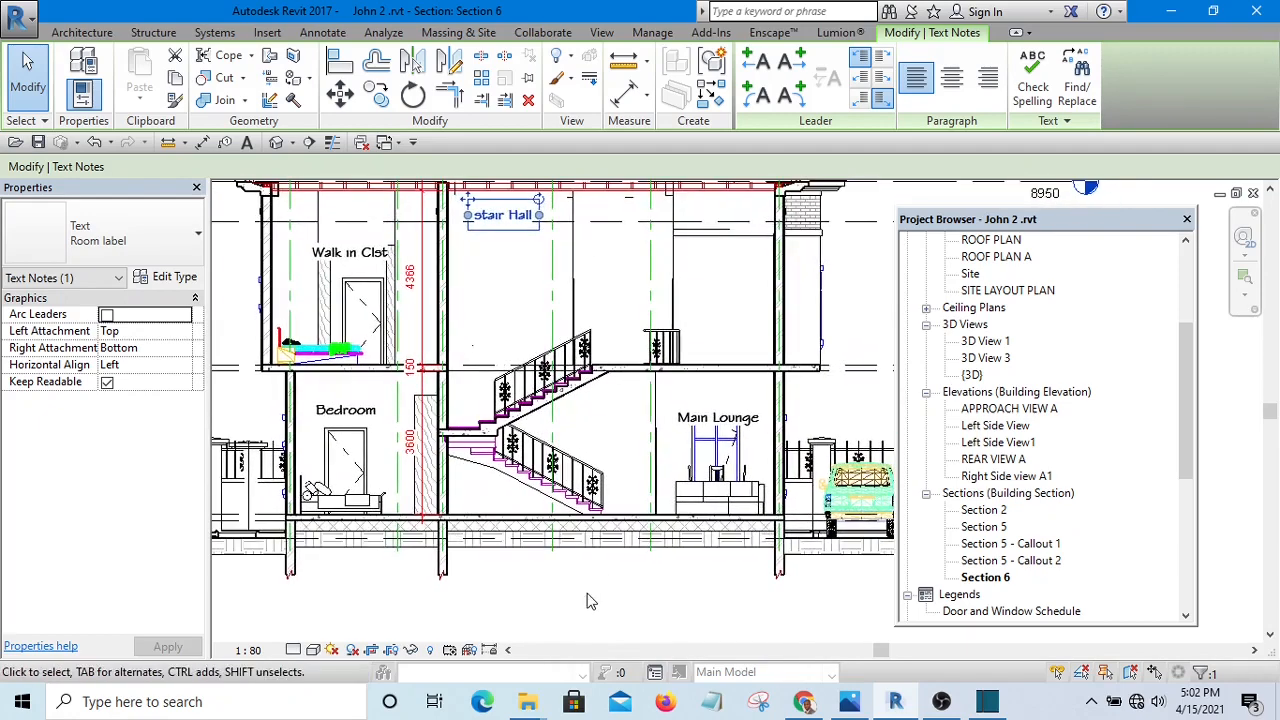
{"action": "scroll", "coordinate": [650, 586], "scroll_direction": "down", "scroll_amount": 1}
{"action": "scroll", "coordinate": [650, 586], "scroll_direction": "down", "scroll_amount": 1}
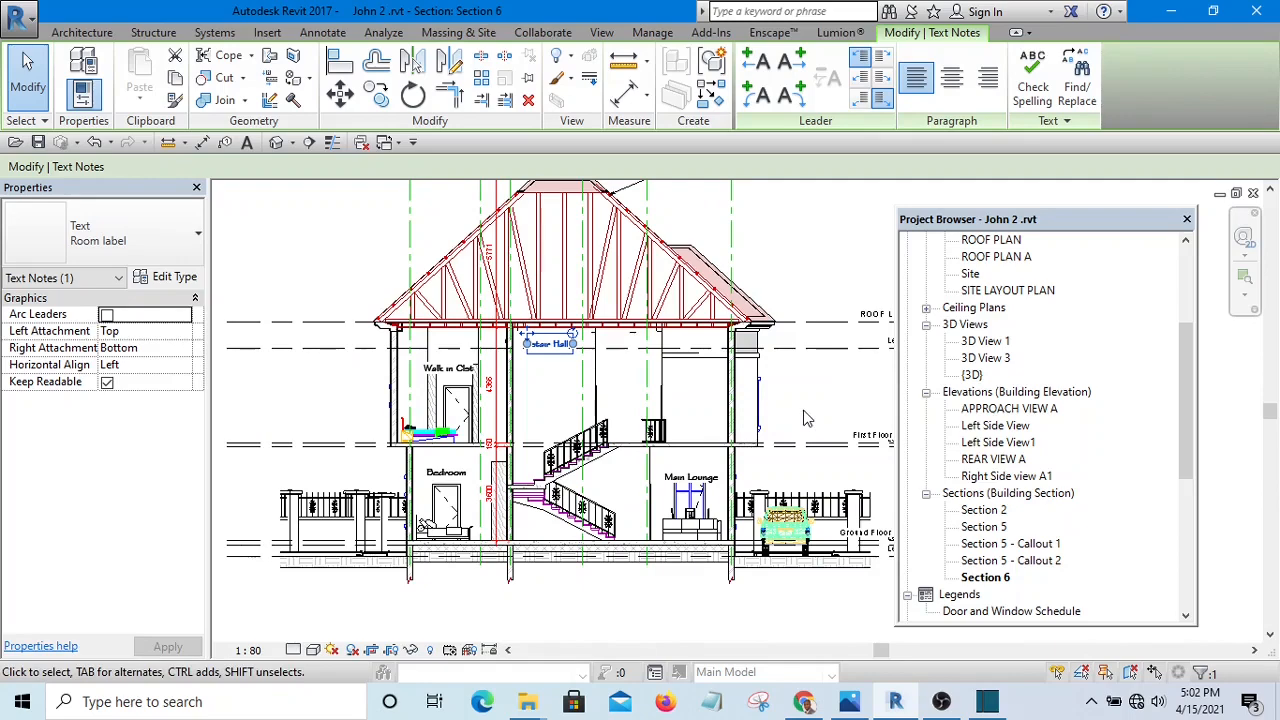
{"action": "middle_click_drag", "start_coordinate": [808, 418], "coordinate": [750, 413]}
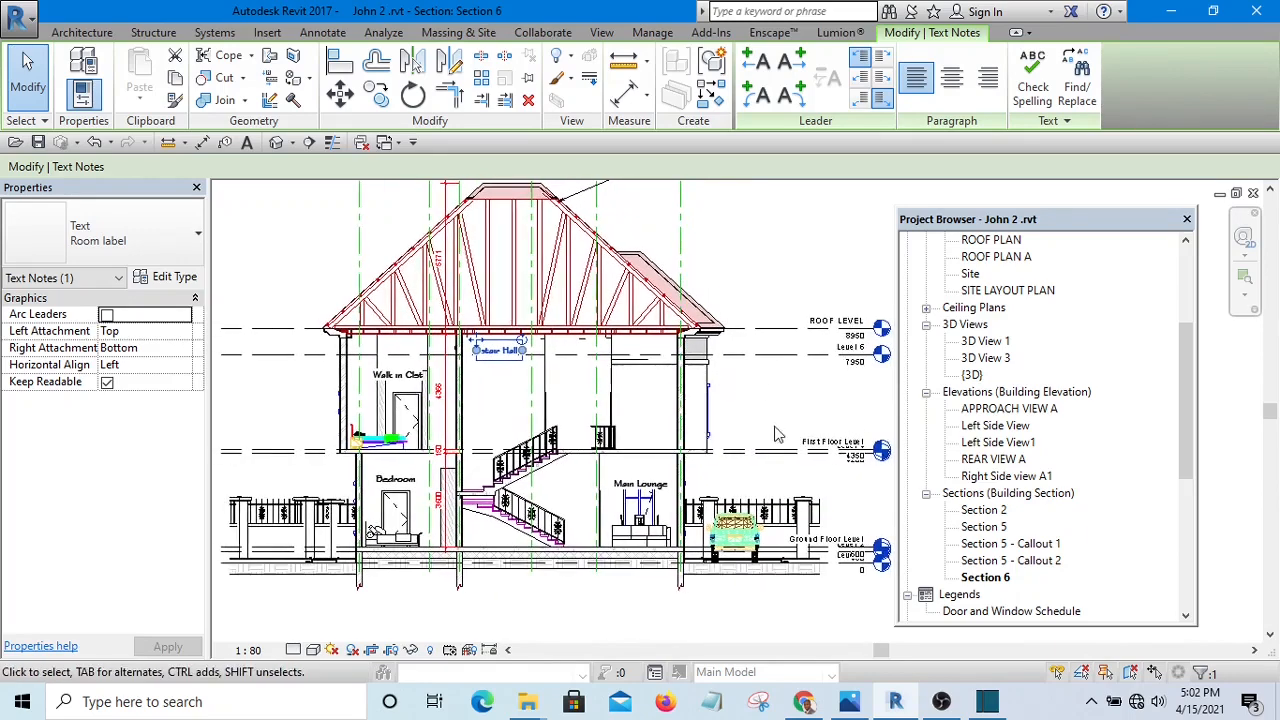
{"action": "scroll", "coordinate": [755, 470], "scroll_direction": "up", "scroll_amount": 4}
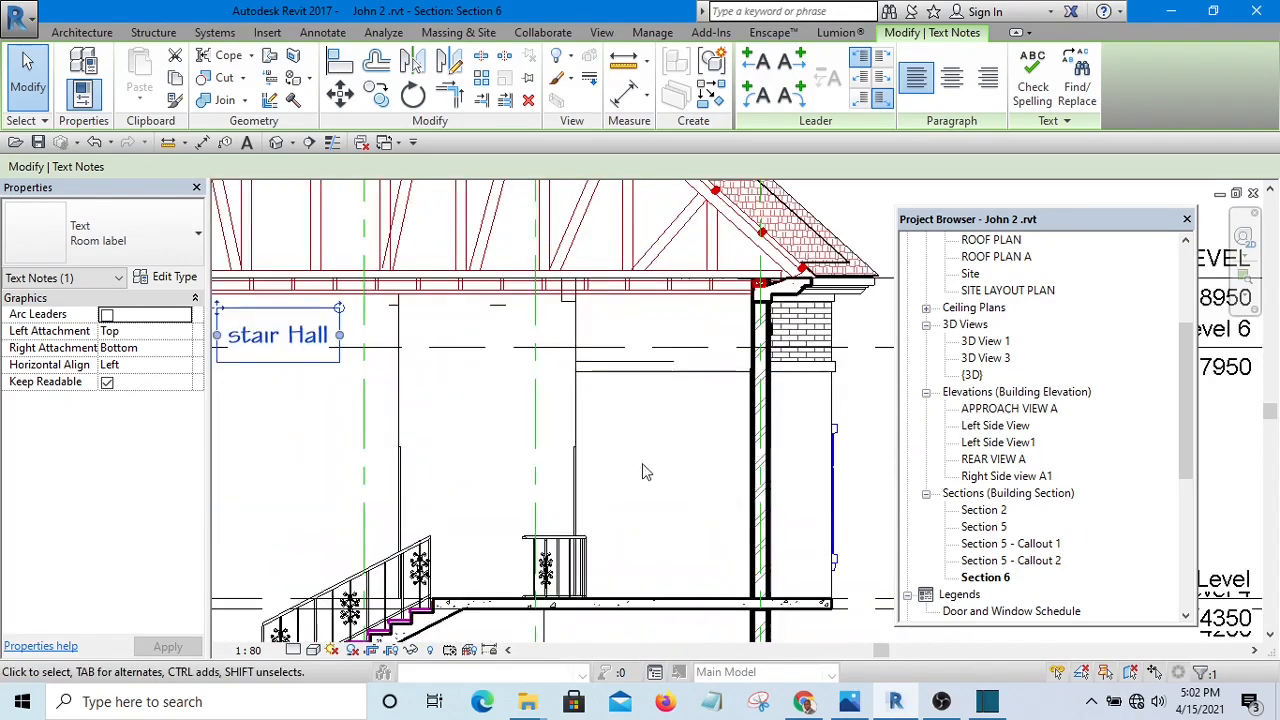
{"action": "scroll", "coordinate": [642, 463], "scroll_direction": "down", "scroll_amount": 6}
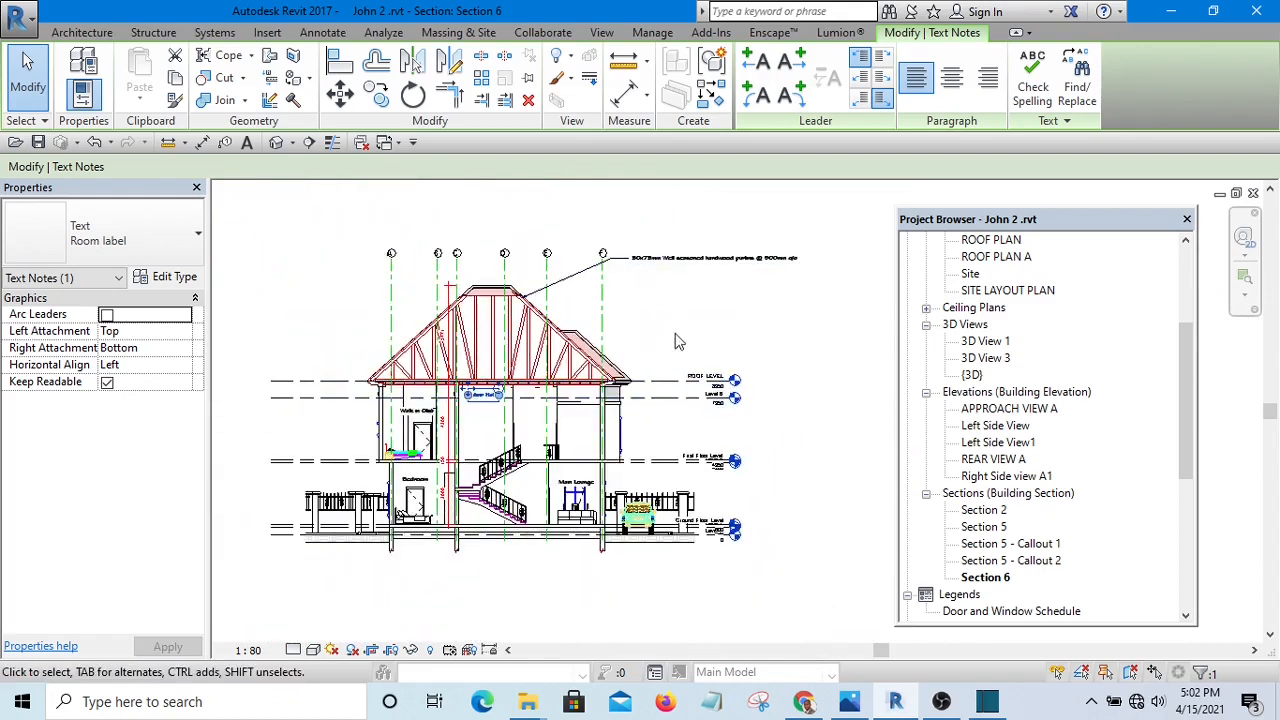
{"action": "middle_click_drag", "start_coordinate": [700, 447], "coordinate": [754, 411]}
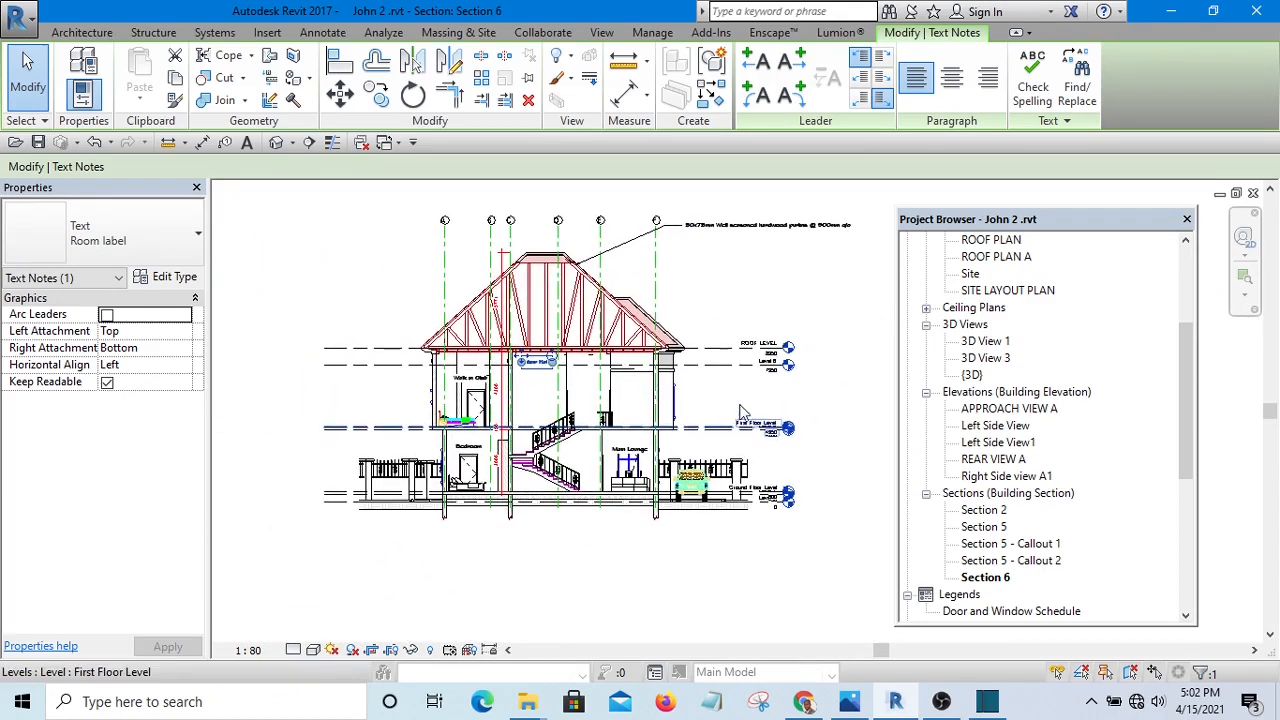